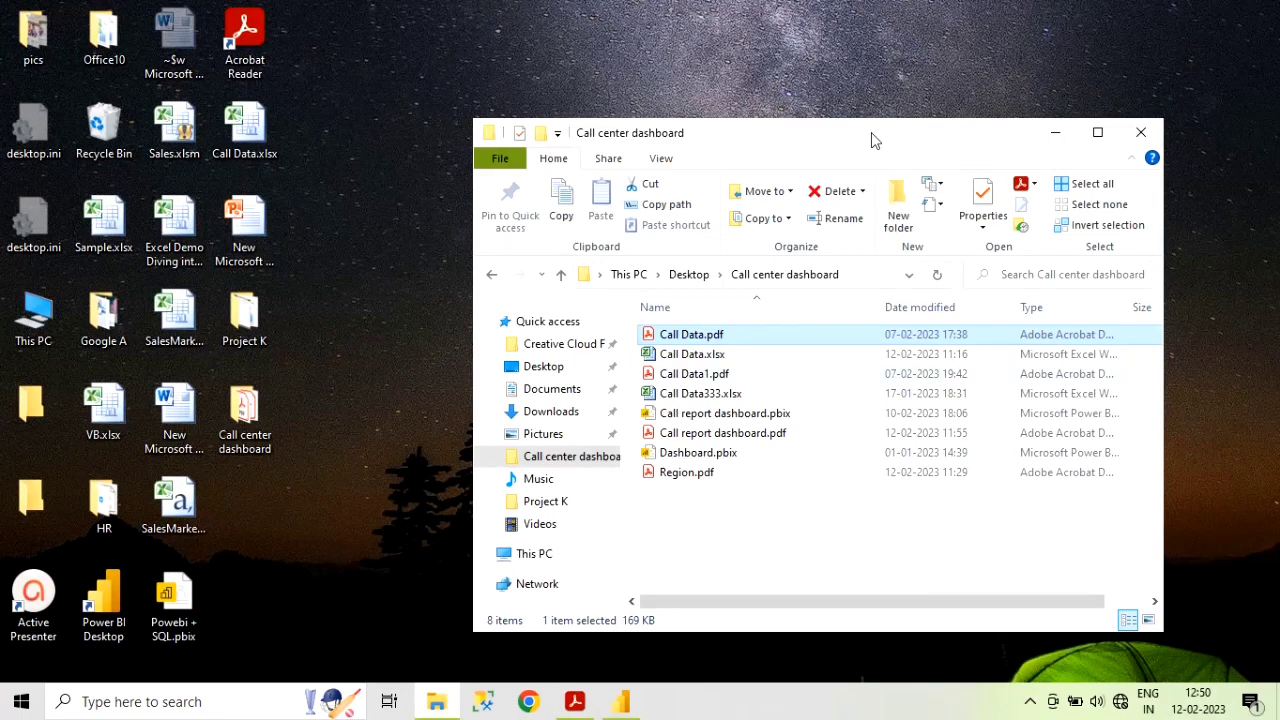
- Open Call Data.pdf from the Call center dashboard folder
{"action": "left_click_drag", "start_coordinate": [871, 137], "coordinate": [761, 107]}
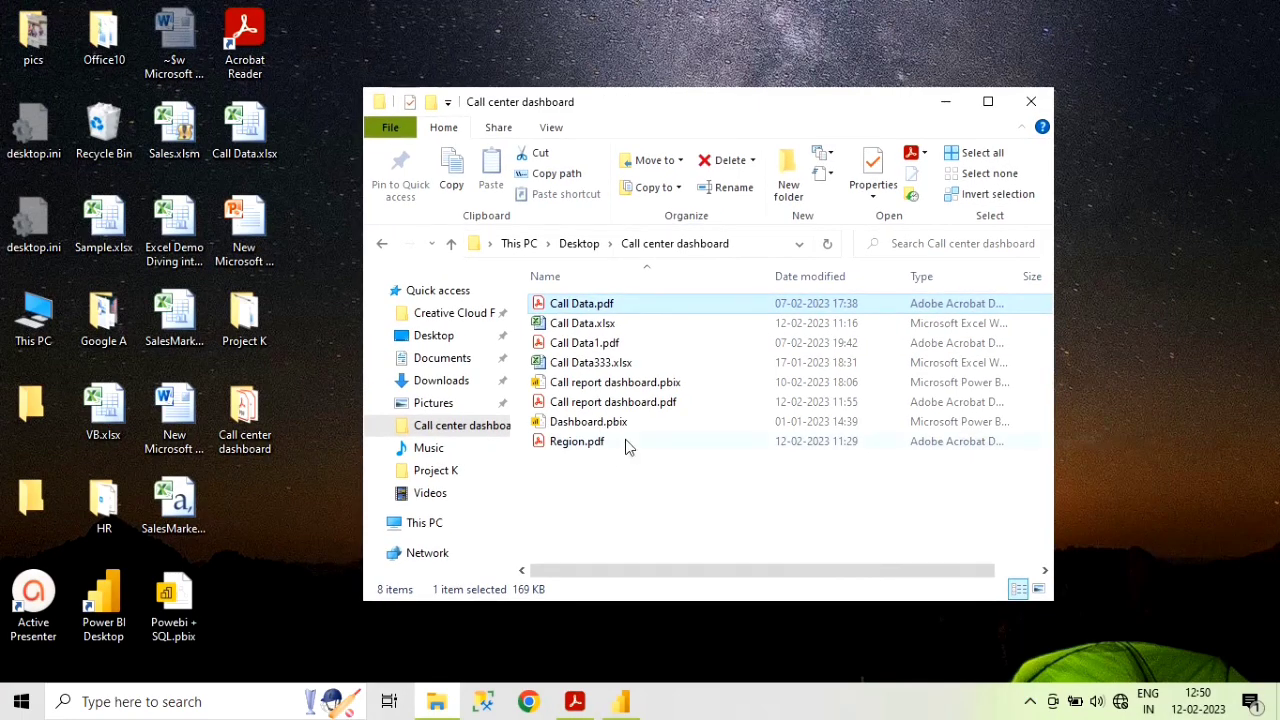
{"action": "left_click", "coordinate": [590, 305]}
{"action": "left_click", "coordinate": [583, 535]}
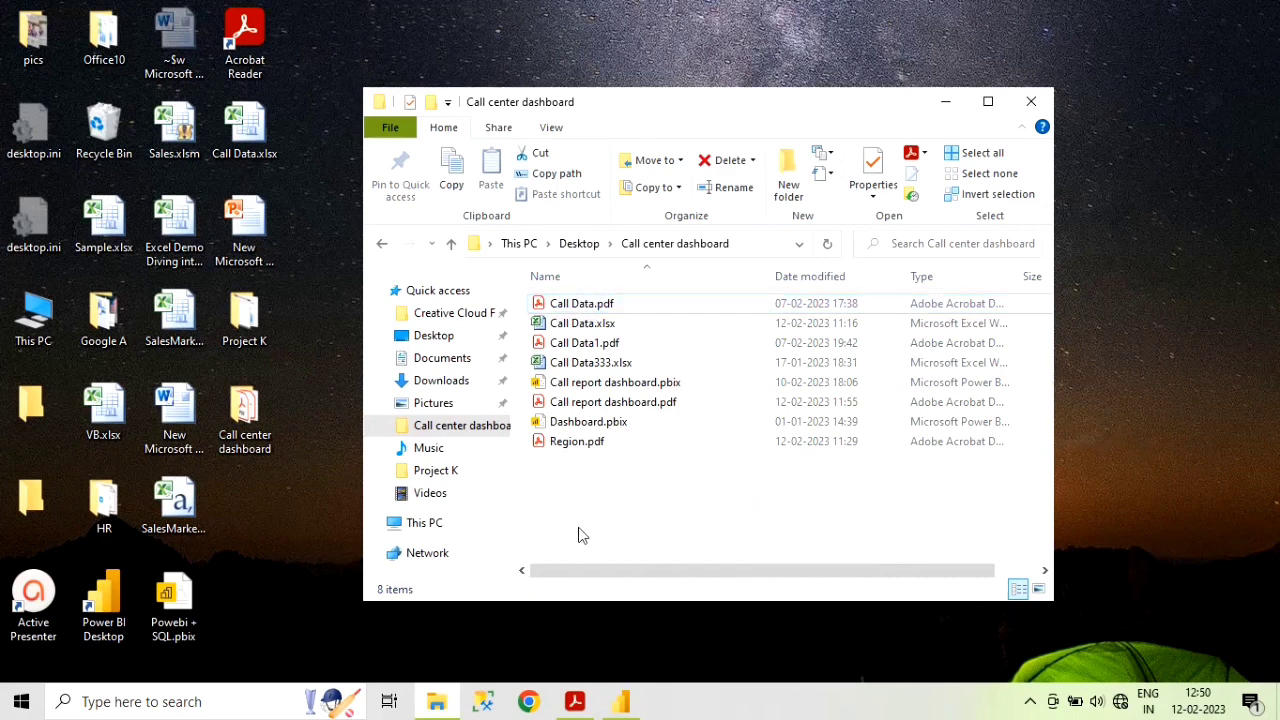
{"action": "left_click", "coordinate": [590, 304]}
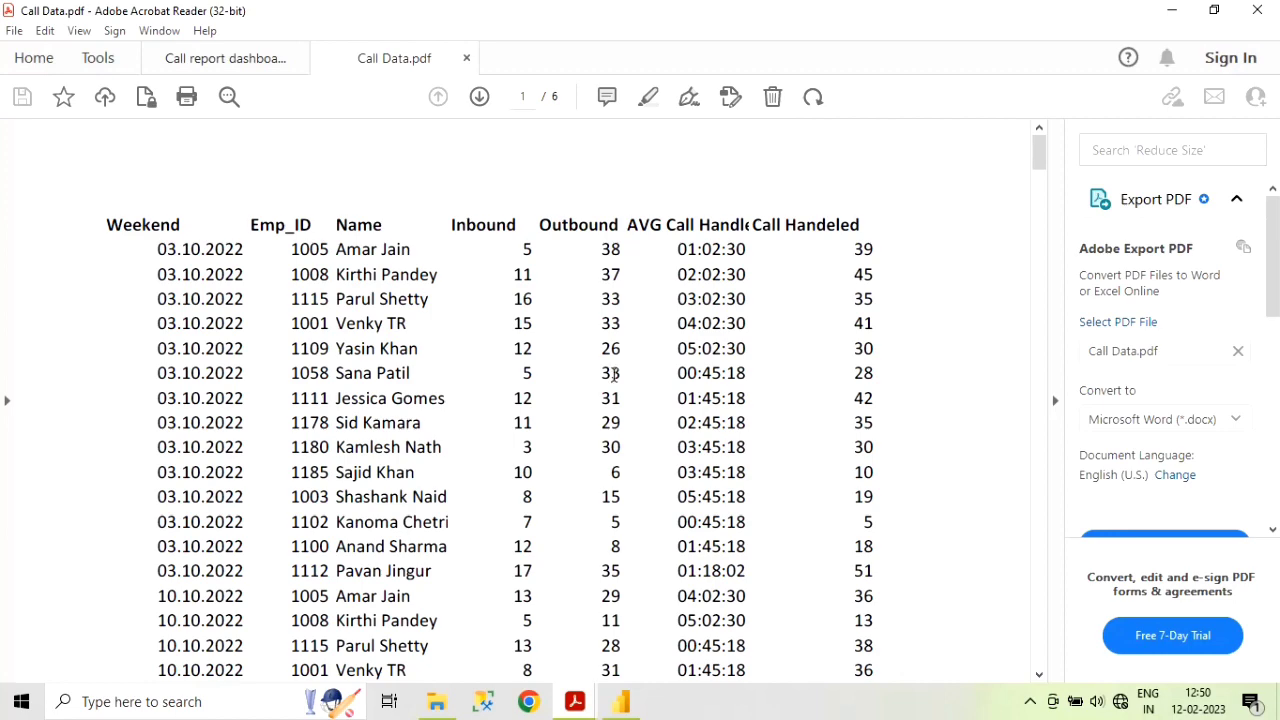
- Examine the call records, manager table and process table across the pages of Call Data.pdf, closing only that document when done
{"action": "scroll", "coordinate": [627, 376], "scroll_direction": "down", "scroll_amount": 5}
{"action": "scroll", "coordinate": [627, 376], "scroll_direction": "down", "scroll_amount": 20}
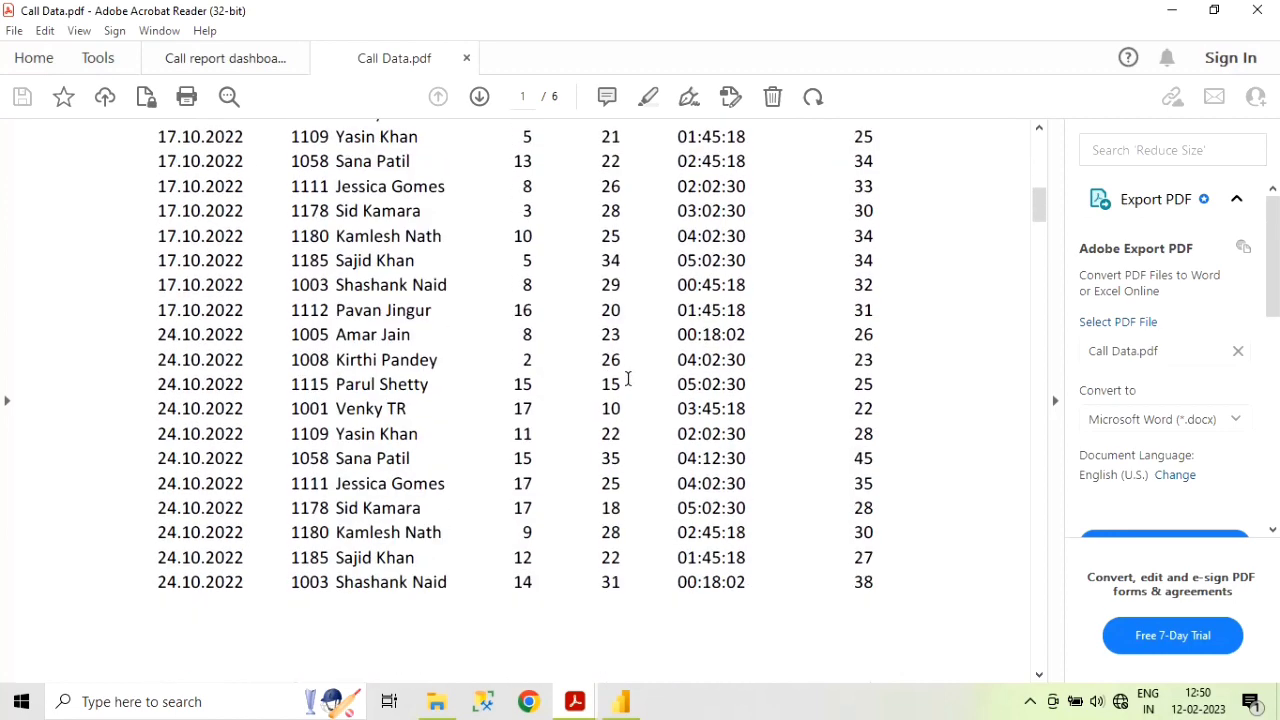
{"action": "scroll", "coordinate": [628, 385], "scroll_direction": "down", "scroll_amount": 20}
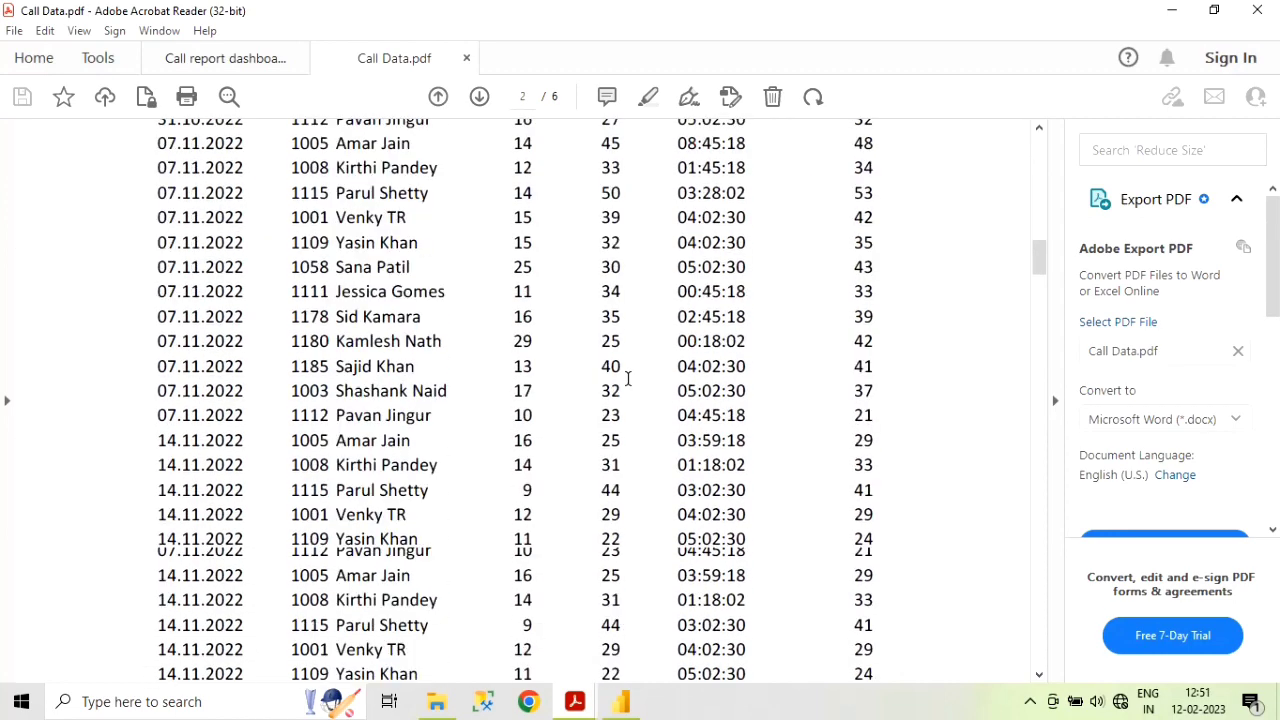
{"action": "scroll", "coordinate": [628, 385], "scroll_direction": "down", "scroll_amount": 20}
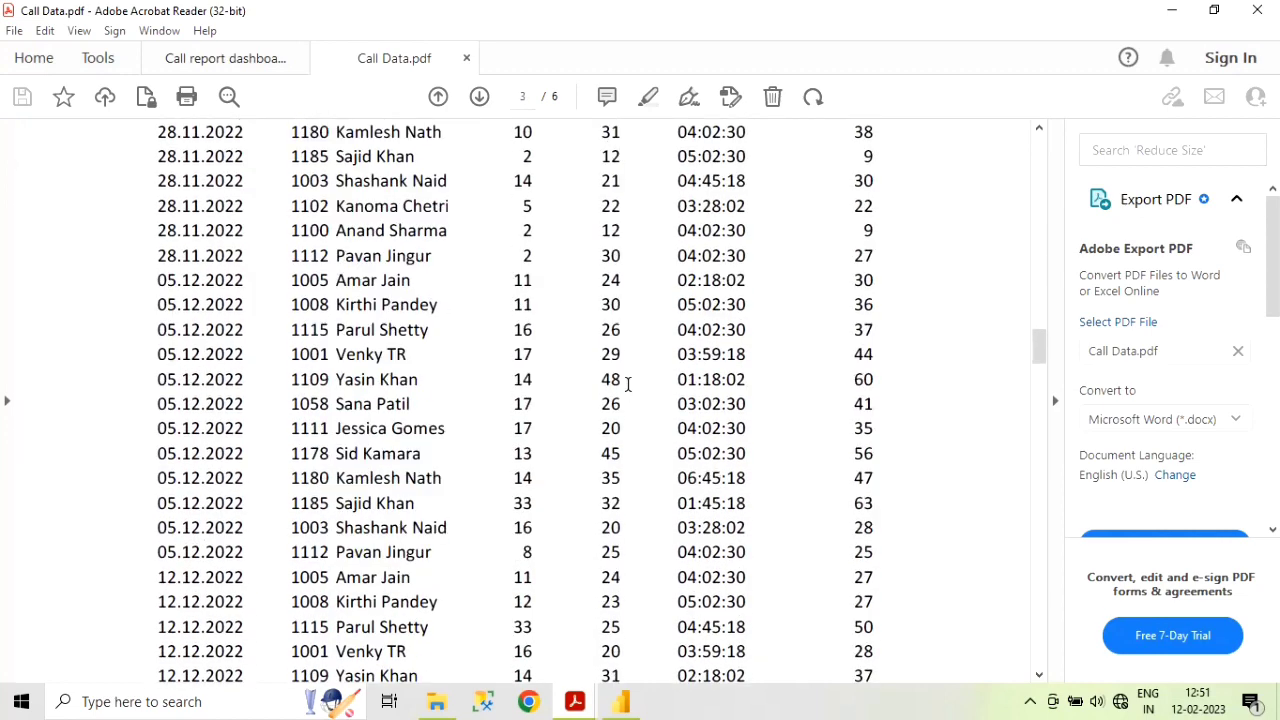
{"action": "scroll", "coordinate": [630, 392], "scroll_direction": "down", "scroll_amount": 20}
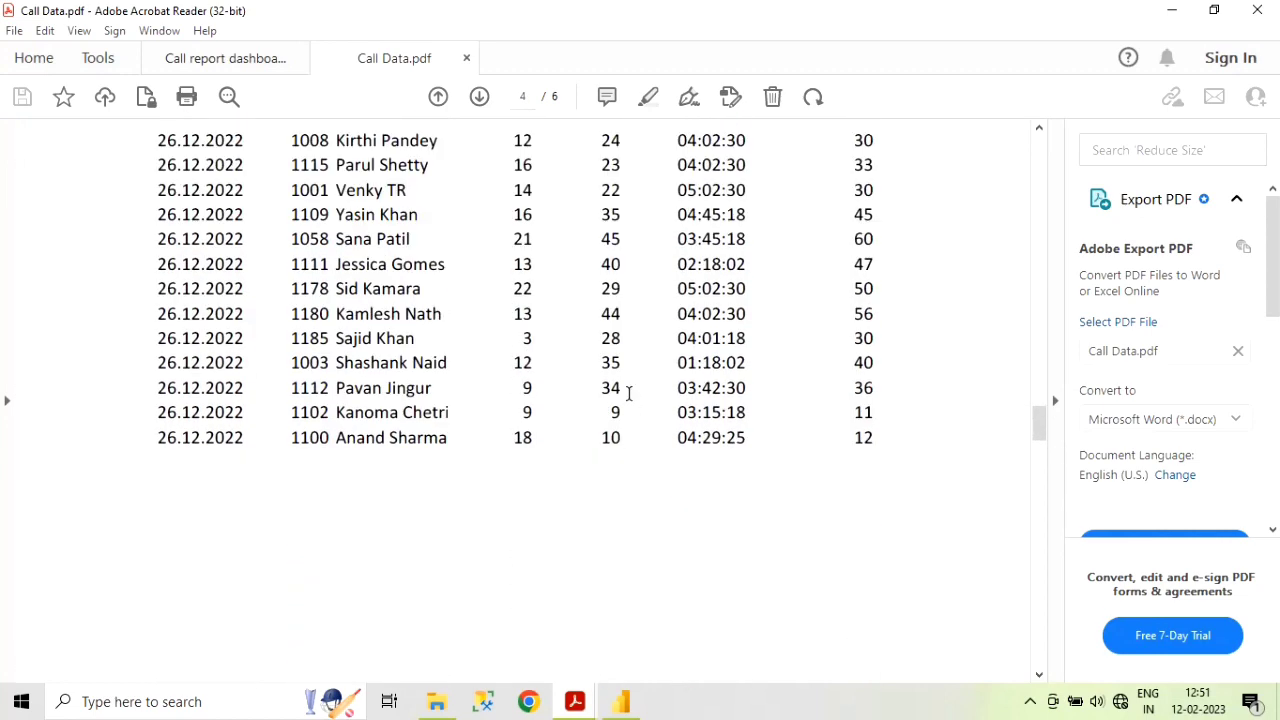
{"action": "scroll", "coordinate": [630, 403], "scroll_direction": "down", "scroll_amount": 5}
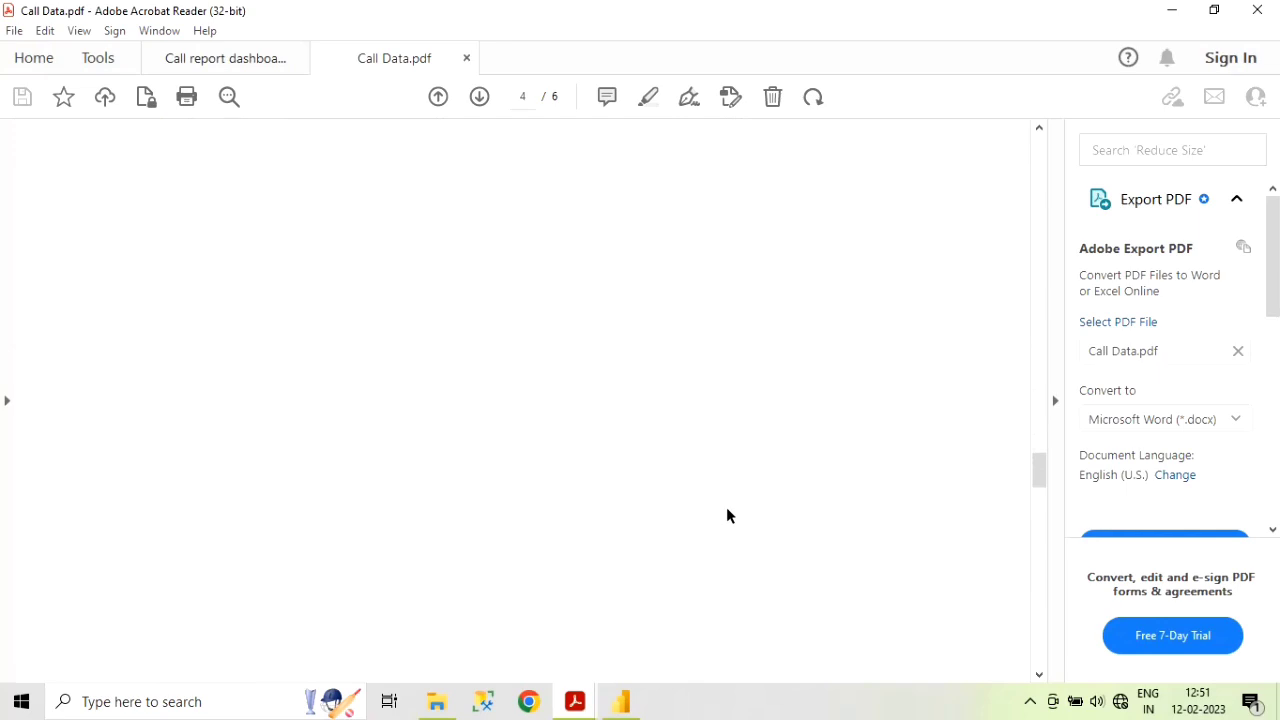
{"action": "scroll", "coordinate": [729, 495], "scroll_direction": "down", "scroll_amount": 15}
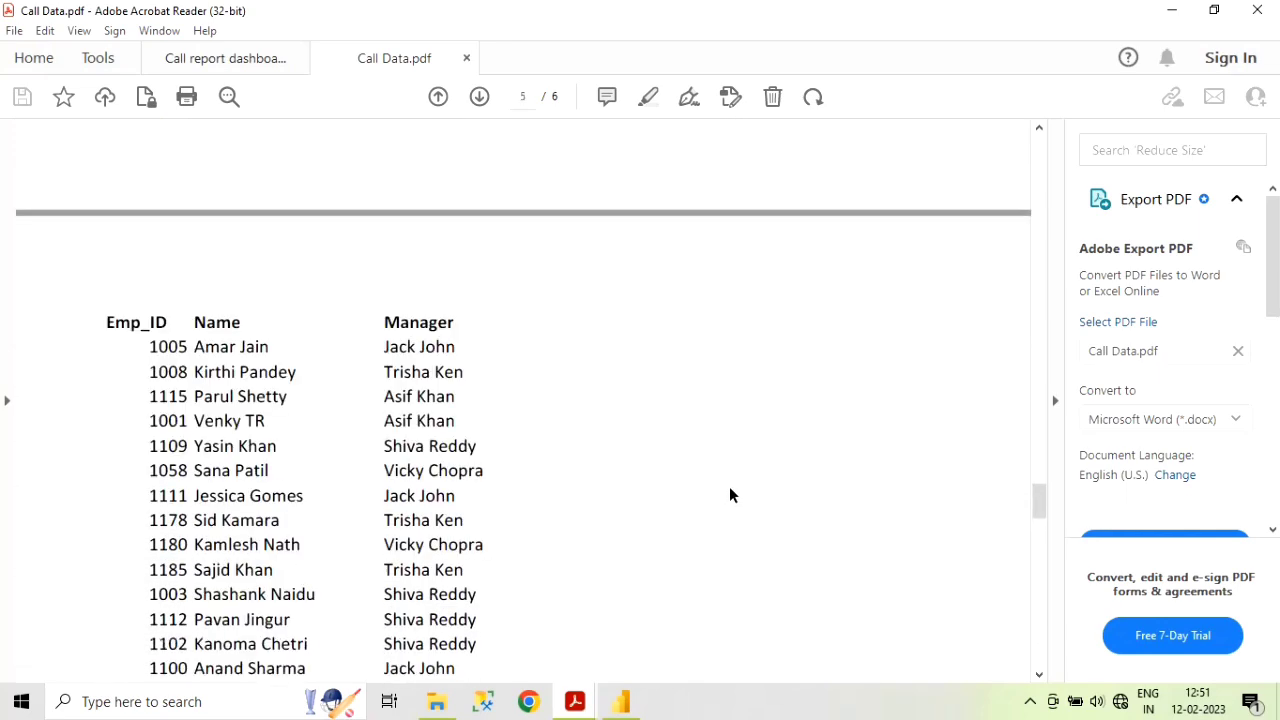
{"action": "scroll", "coordinate": [697, 378], "scroll_direction": "down", "scroll_amount": 10}
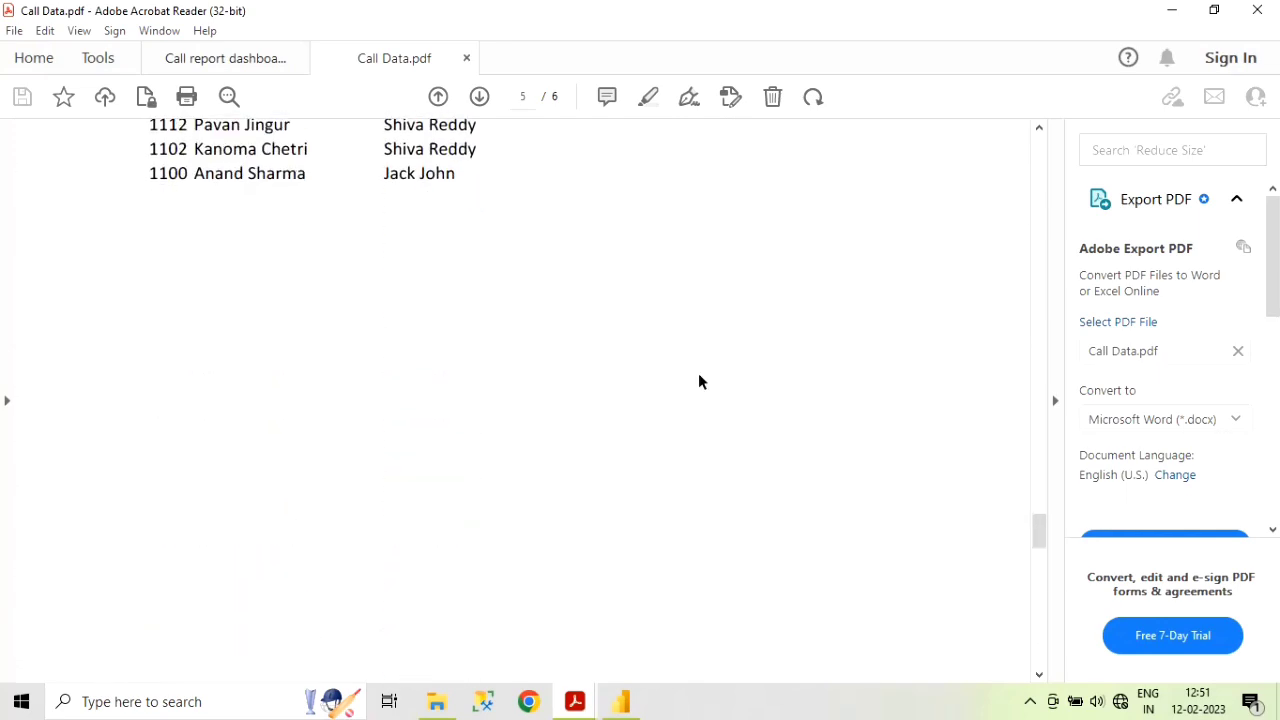
{"action": "scroll", "coordinate": [814, 431], "scroll_direction": "down", "scroll_amount": 10}
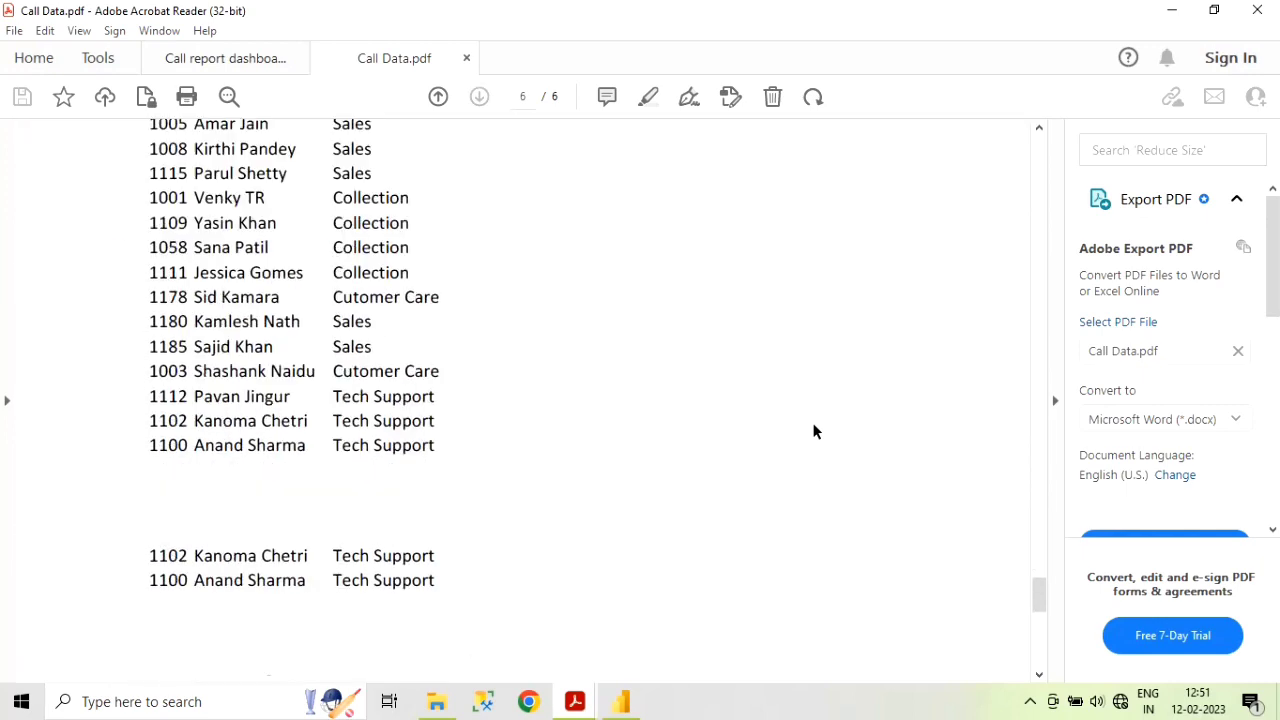
{"action": "scroll", "coordinate": [814, 431], "scroll_direction": "down", "scroll_amount": 5}
{"action": "scroll", "coordinate": [814, 431], "scroll_direction": "up", "scroll_amount": 15}
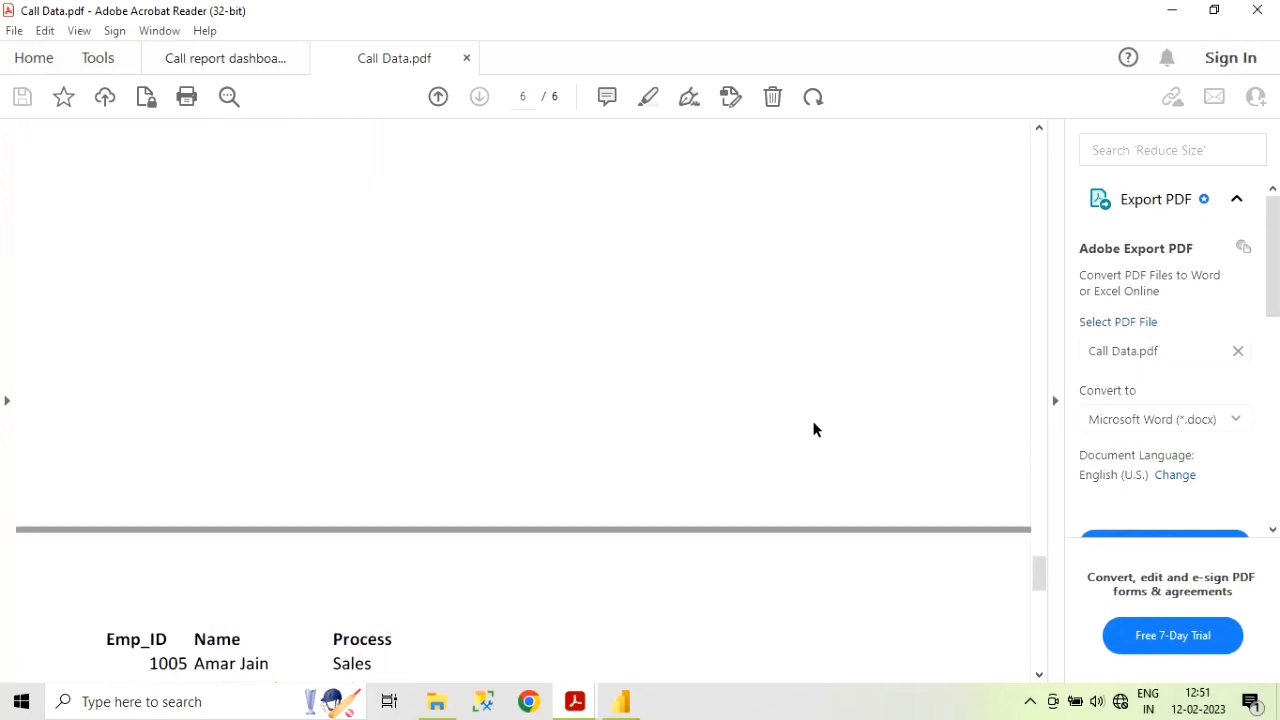
{"action": "scroll", "coordinate": [816, 430], "scroll_direction": "up", "scroll_amount": 2}
{"action": "left_click", "coordinate": [1265, 12]}
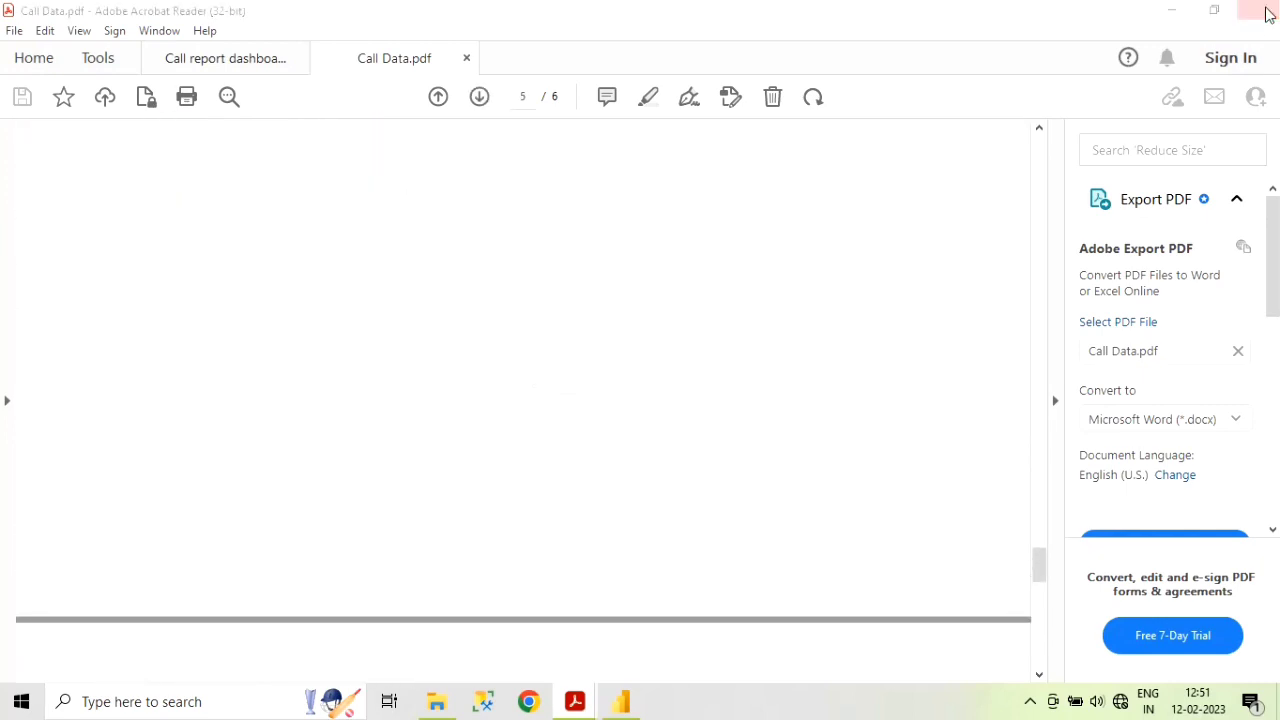
{"action": "left_click", "coordinate": [678, 390]}
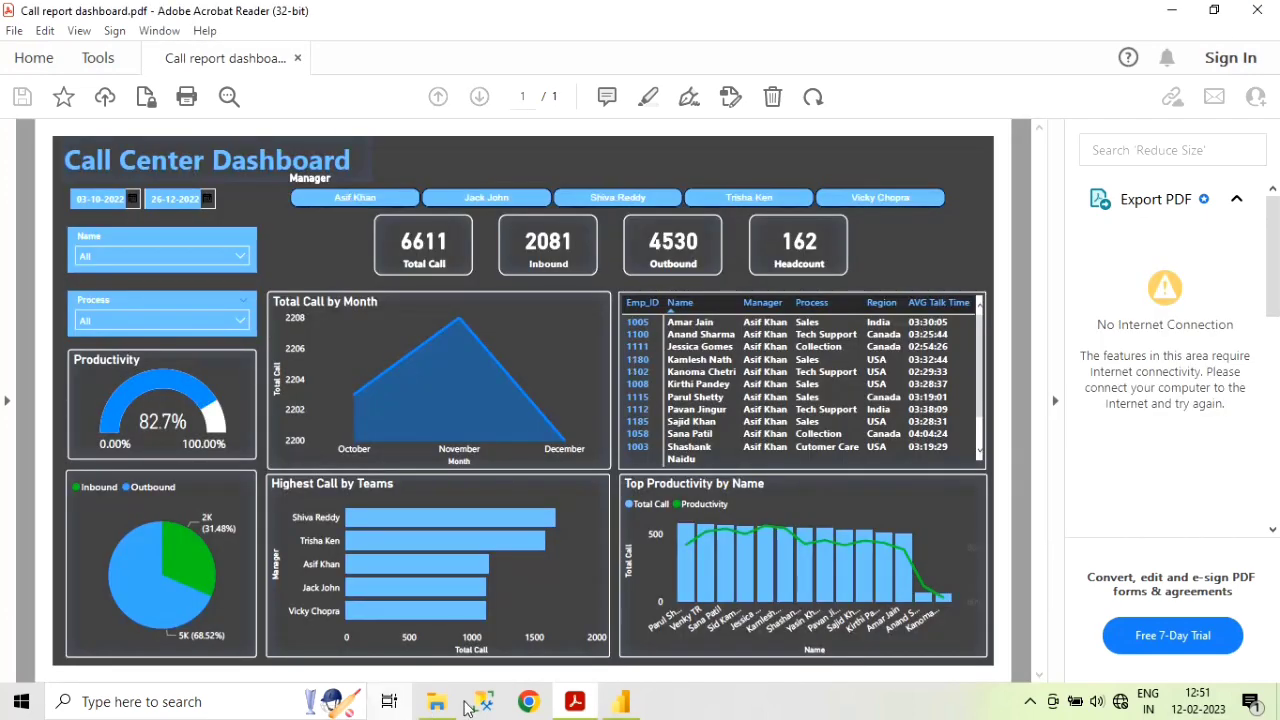
- Open Region.pdf from the Call center dashboard folder, review its process, region and rating table, and close only that document
{"action": "left_click", "coordinate": [440, 699]}
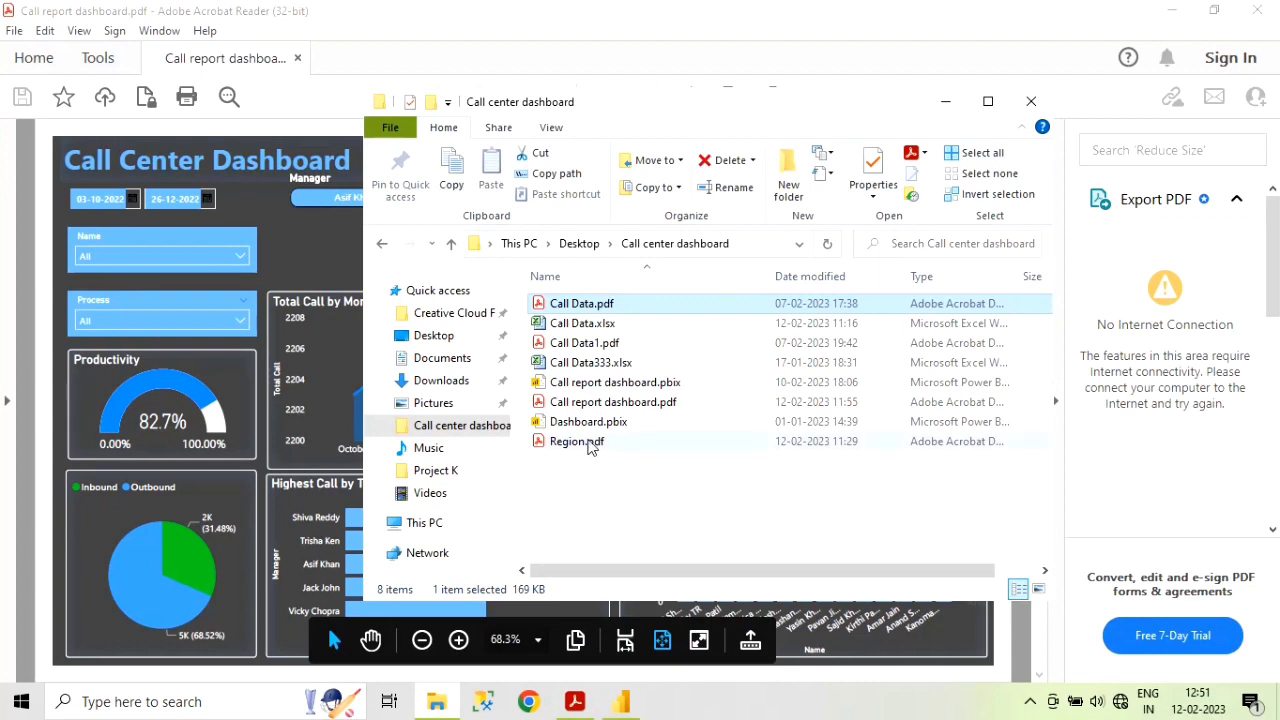
{"action": "double_click", "coordinate": [588, 443]}
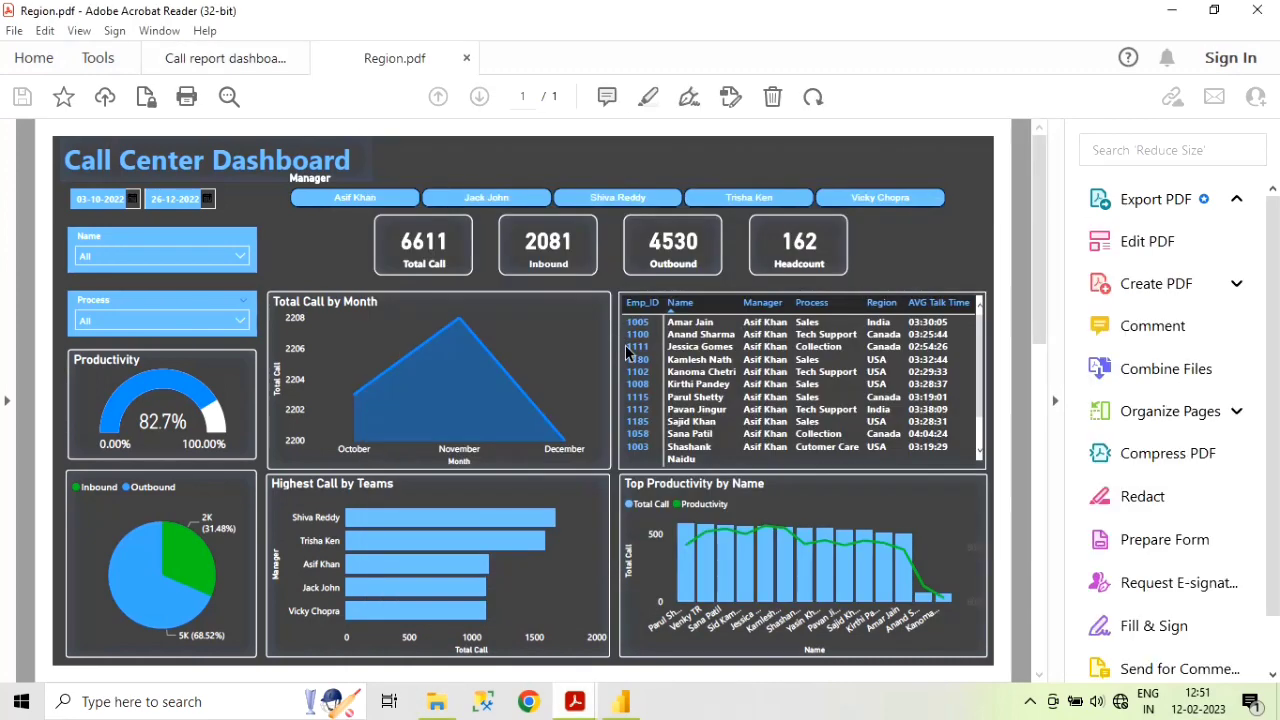
{"action": "scroll", "coordinate": [628, 357], "scroll_direction": "down", "scroll_amount": 3}
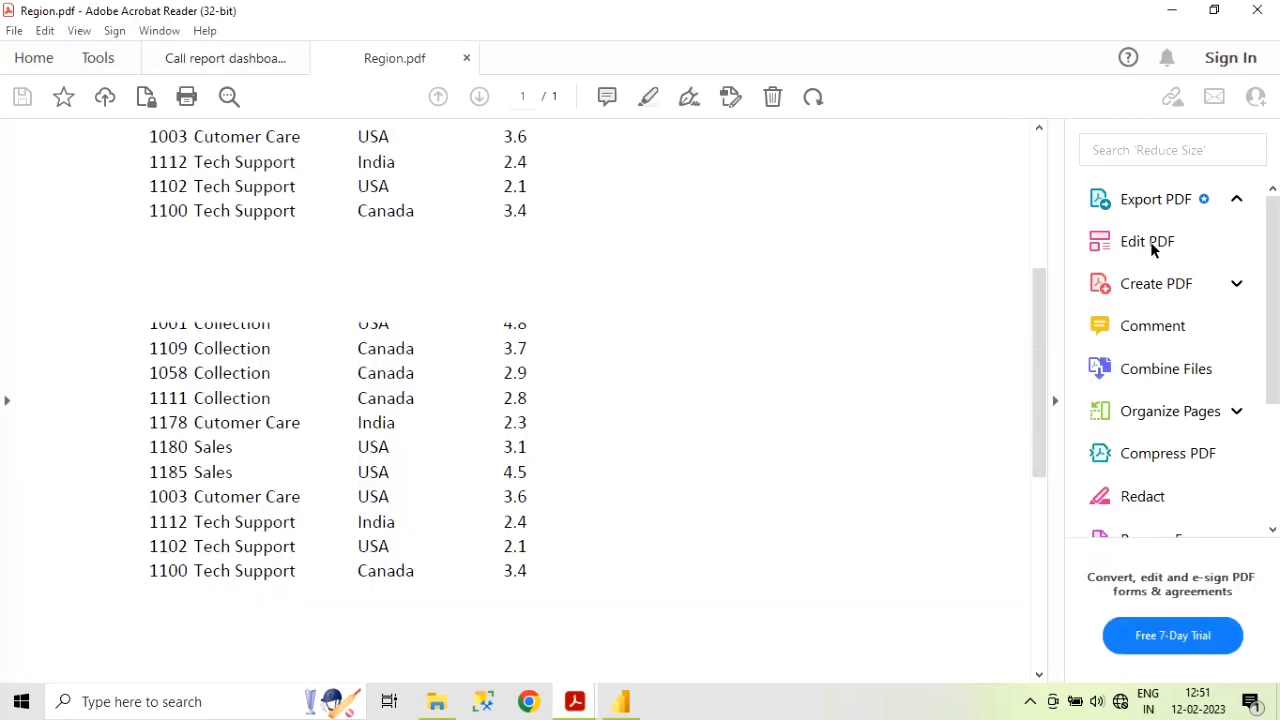
{"action": "left_click_drag", "start_coordinate": [1043, 329], "coordinate": [1046, 180]}
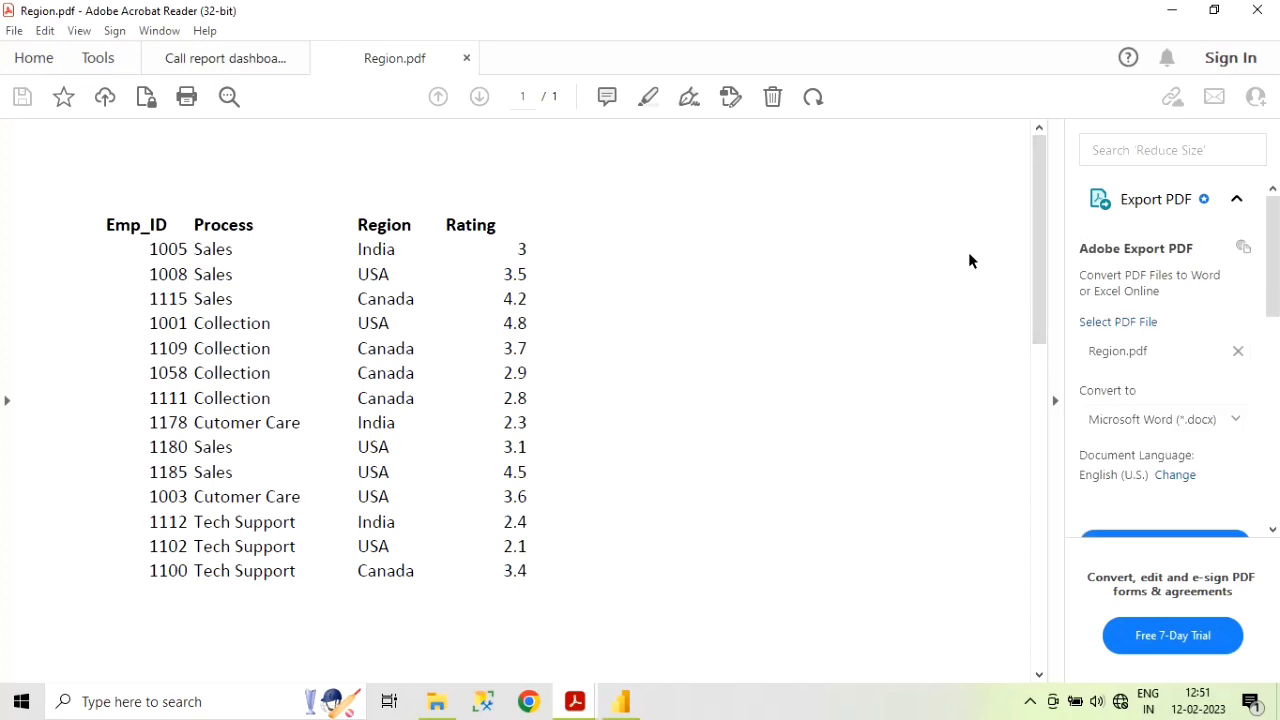
{"action": "left_click", "coordinate": [1268, 12]}
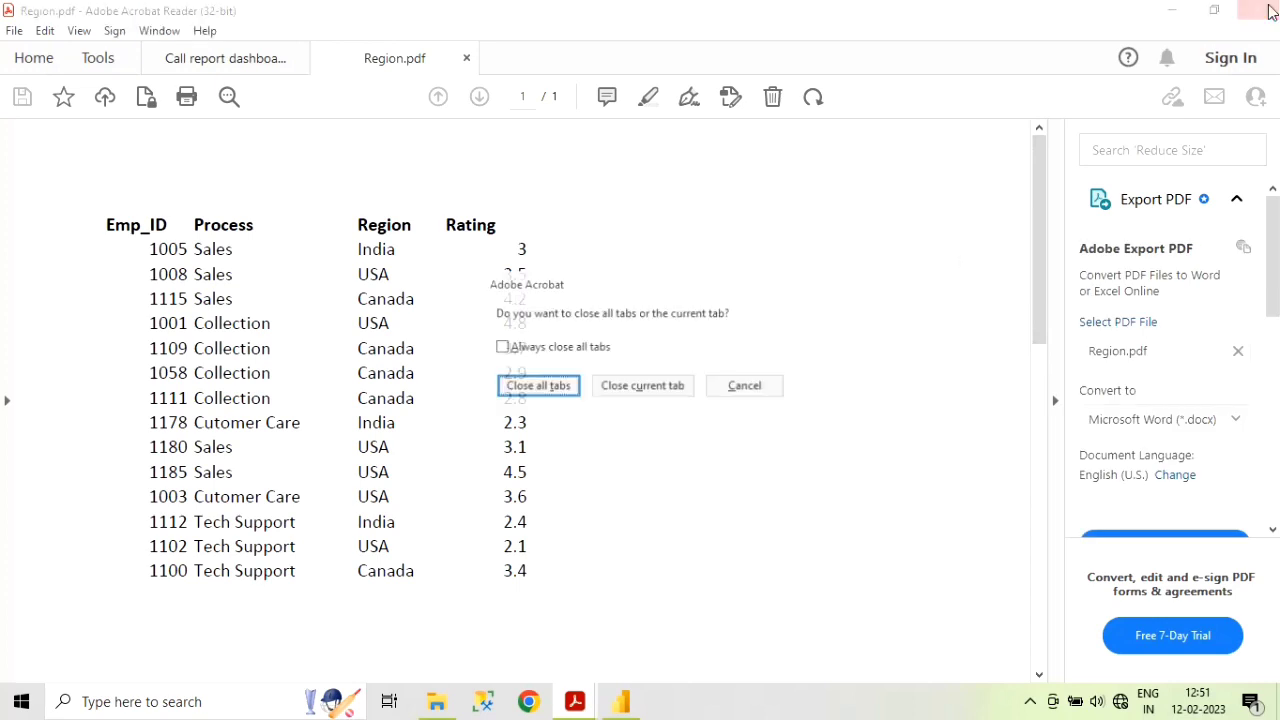
{"action": "left_click", "coordinate": [665, 389]}
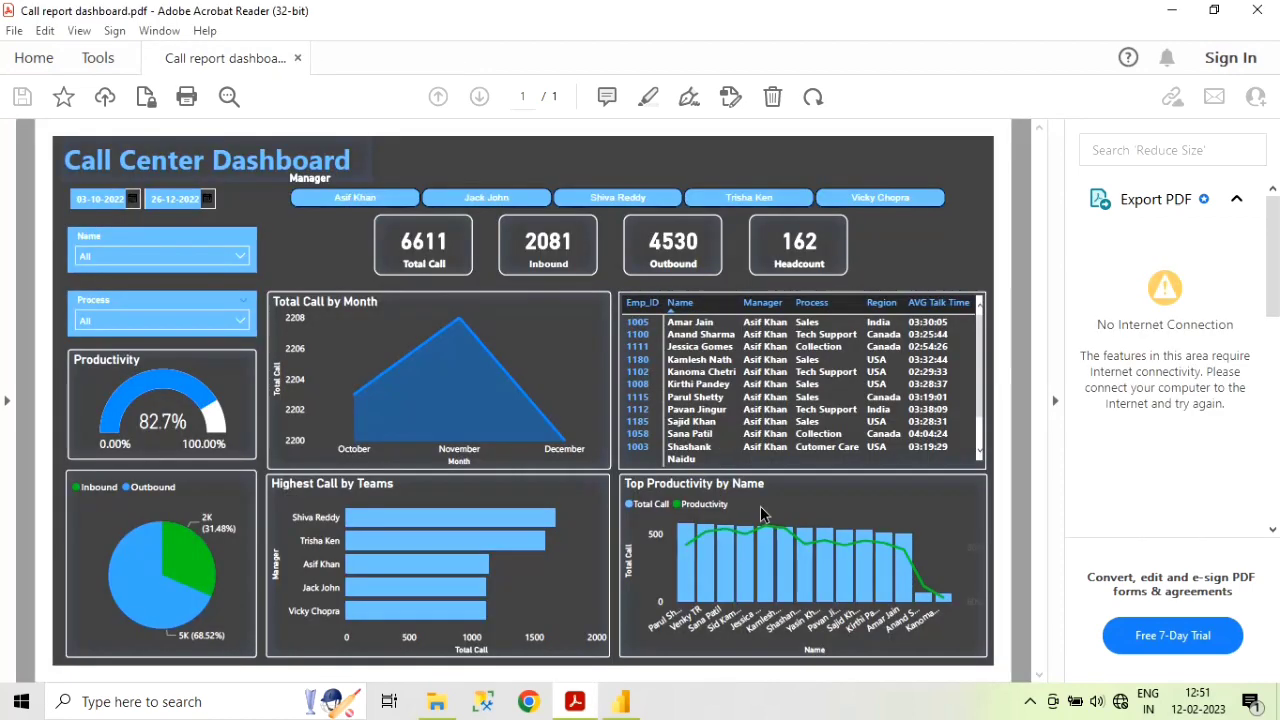
- Switch to the untitled report in Power BI Desktop and dismiss the pending query changes notice
{"action": "left_click", "coordinate": [1172, 10]}
{"action": "left_click", "coordinate": [621, 701]}
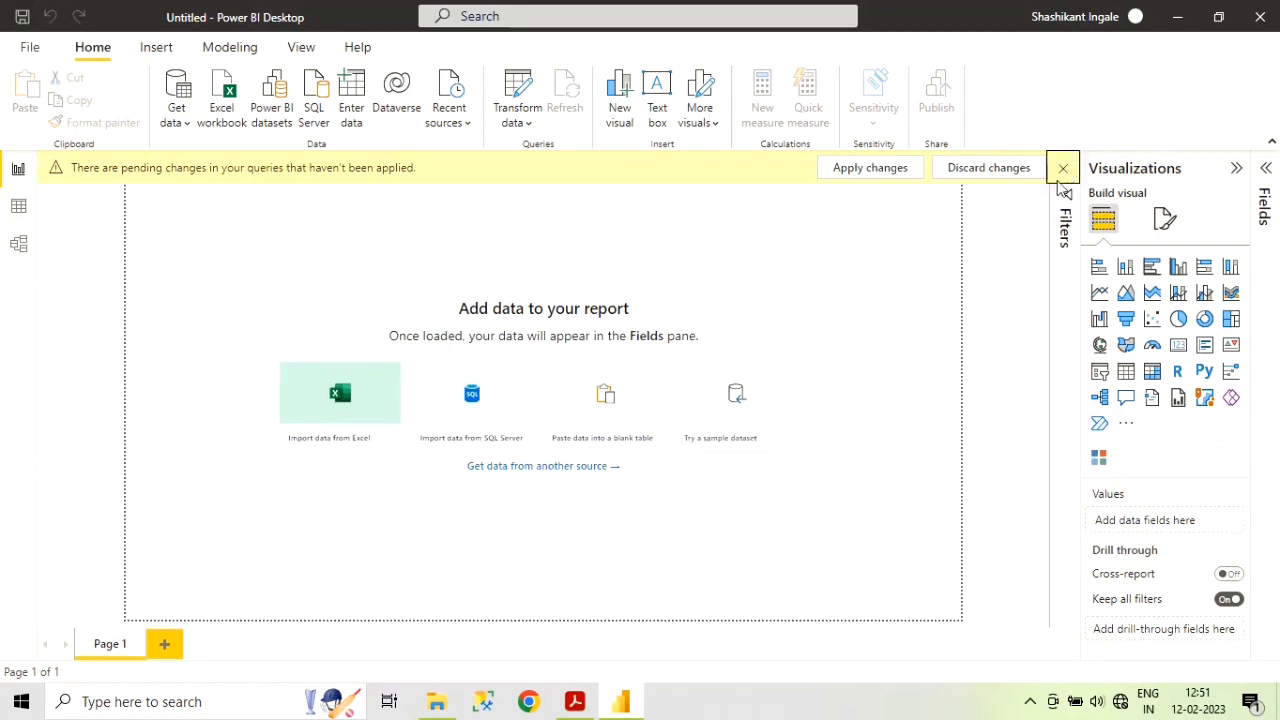
{"action": "left_click", "coordinate": [1064, 167]}
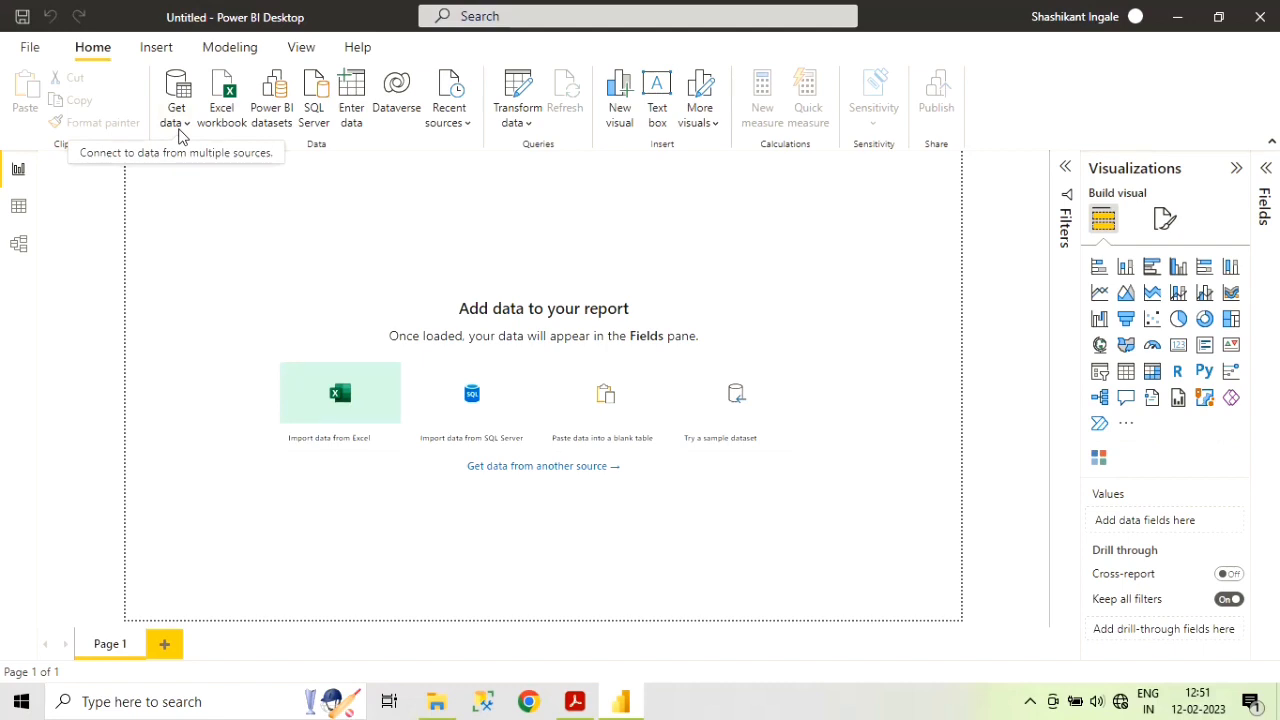
- Connect to Call Data.pdf in the Call center dashboard folder using the PDF data source
{"action": "left_click", "coordinate": [178, 128]}
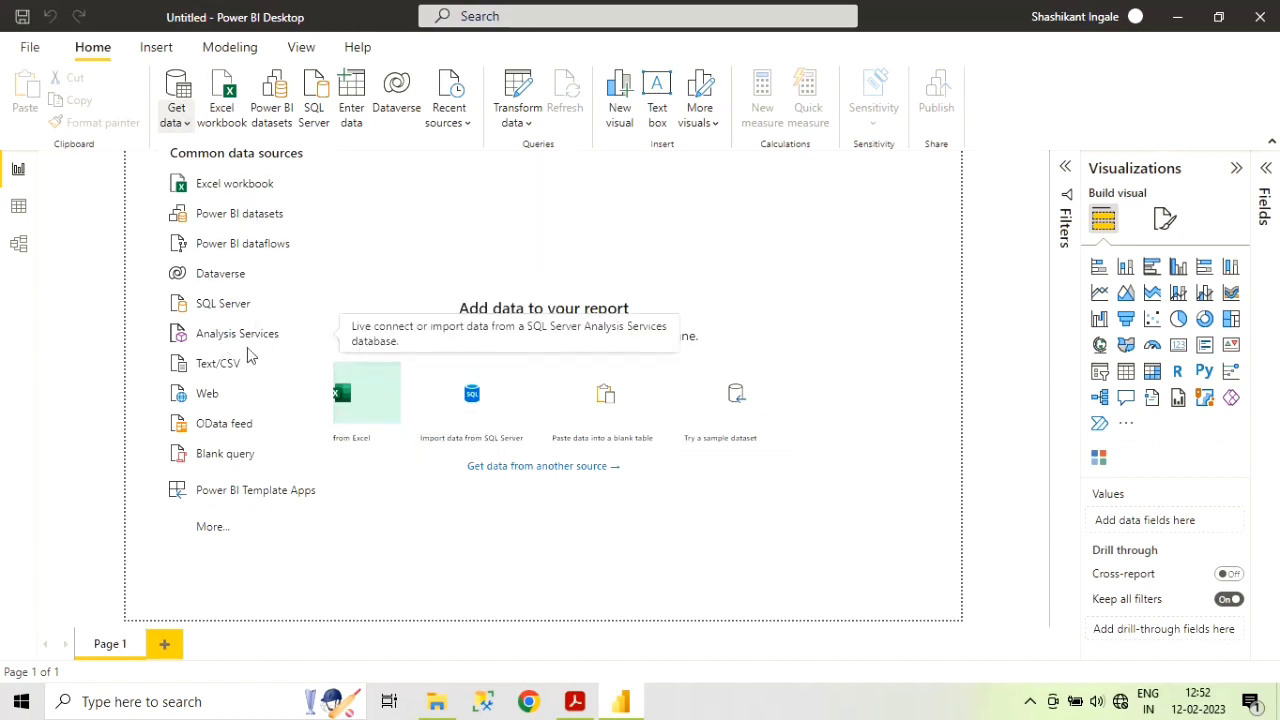
{"action": "left_click", "coordinate": [212, 530]}
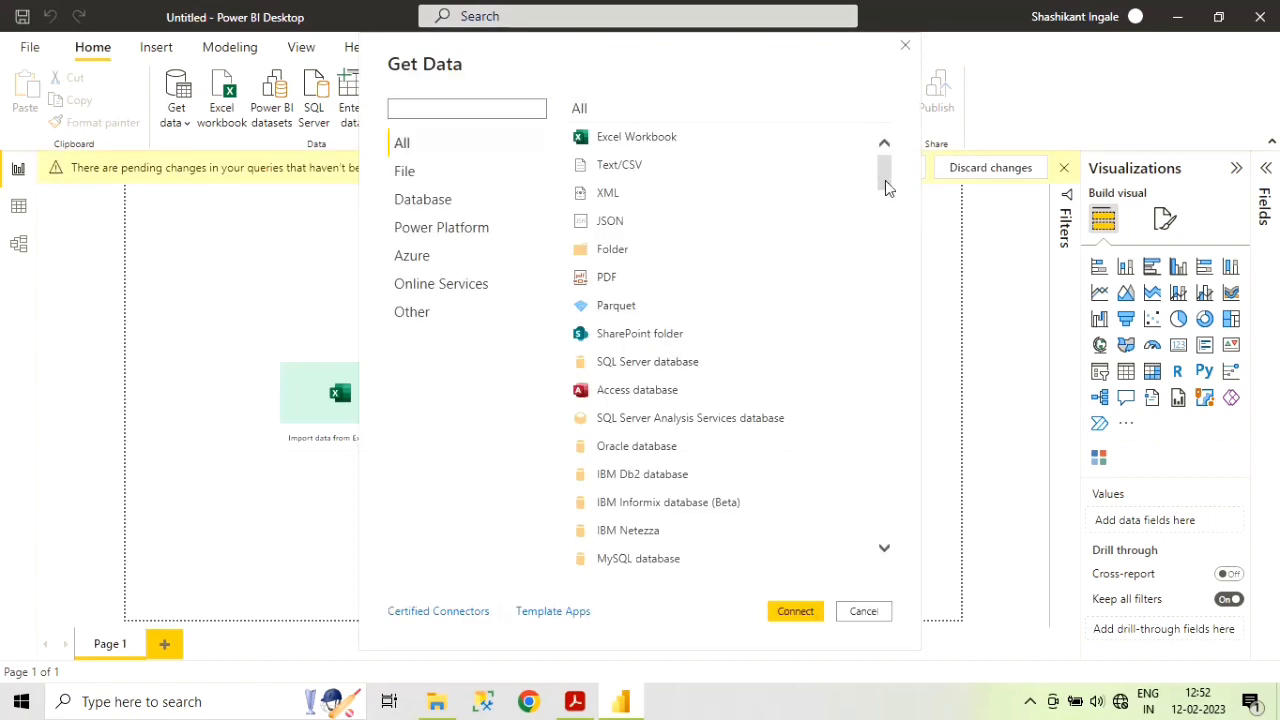
{"action": "mouse_move", "coordinate": [885, 187]}
{"action": "left_mouse_down"}
{"action": "mouse_move", "coordinate": [869, 309]}
{"action": "mouse_move", "coordinate": [855, 232]}
{"action": "mouse_move", "coordinate": [877, 171]}
{"action": "left_mouse_up"}
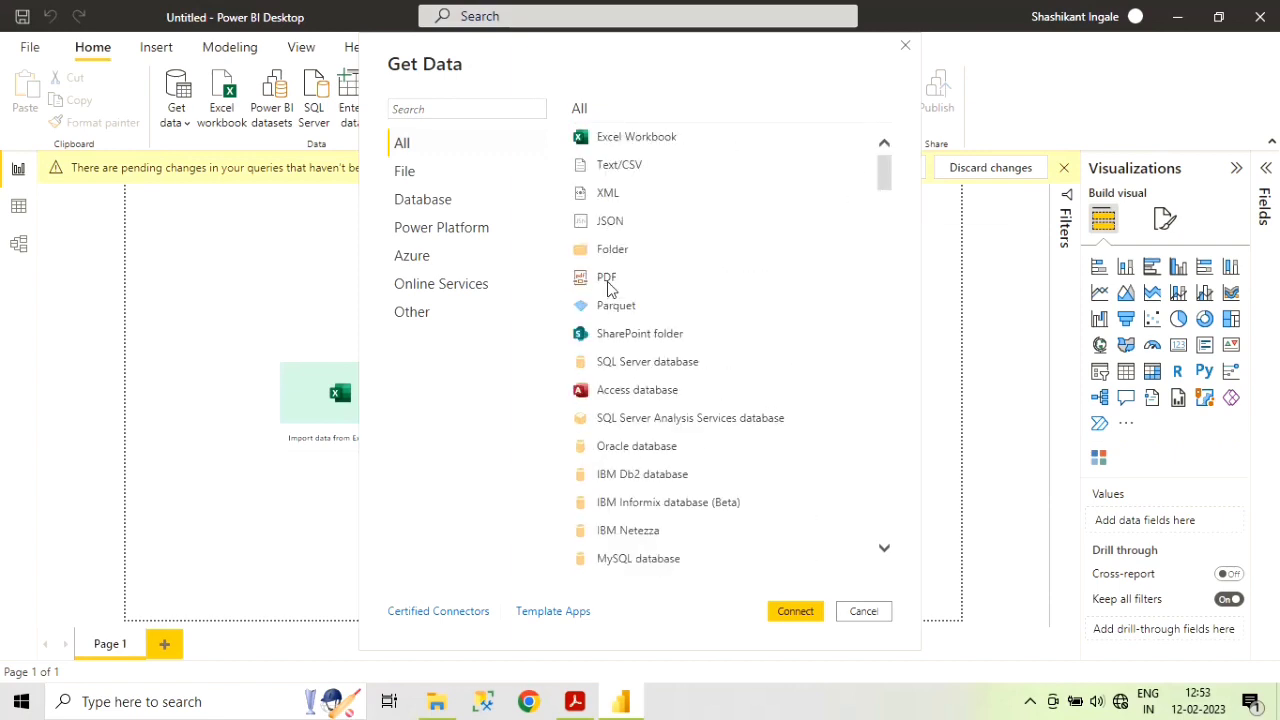
{"action": "key", "text": "Escape"}
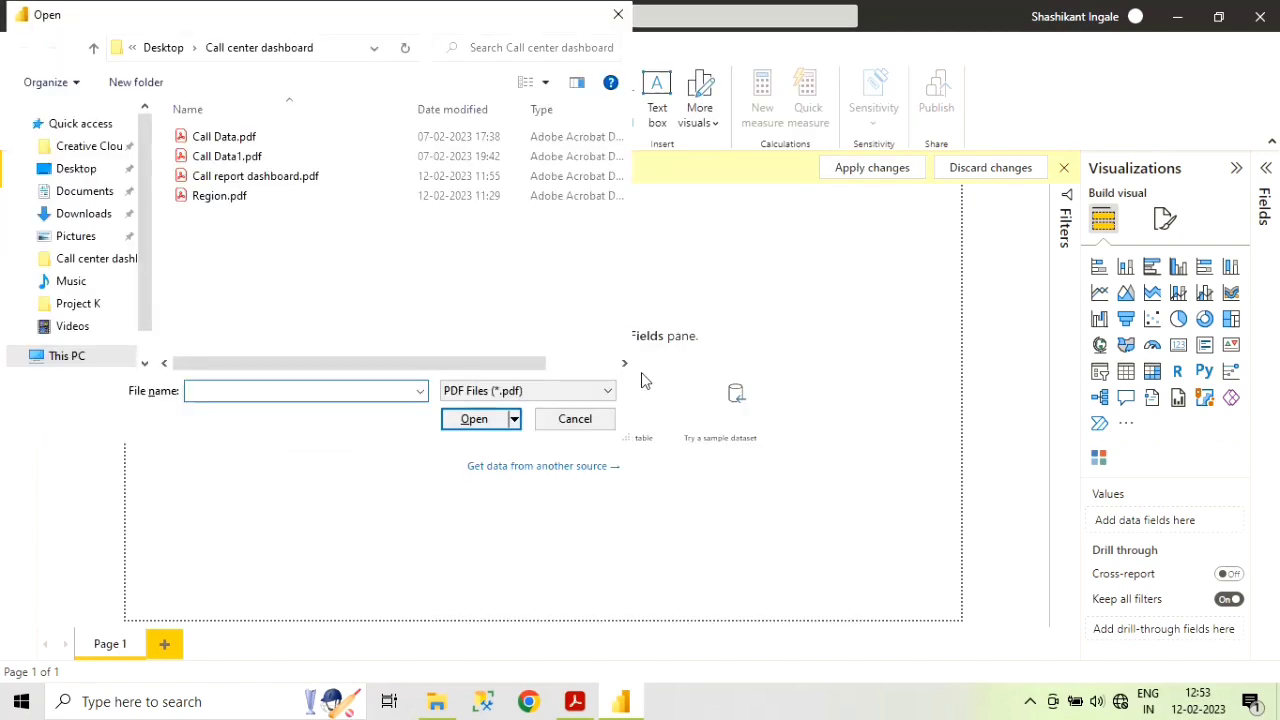
{"action": "left_click", "coordinate": [237, 140]}
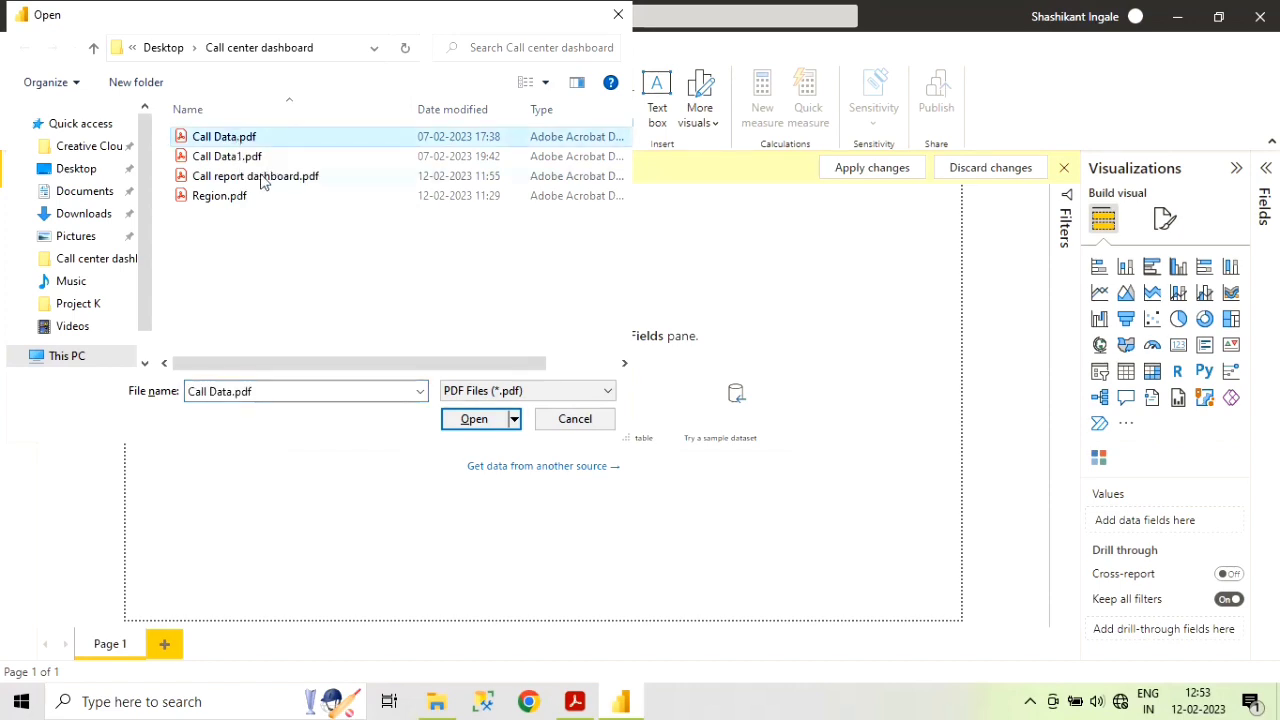
{"action": "left_click", "coordinate": [475, 420]}
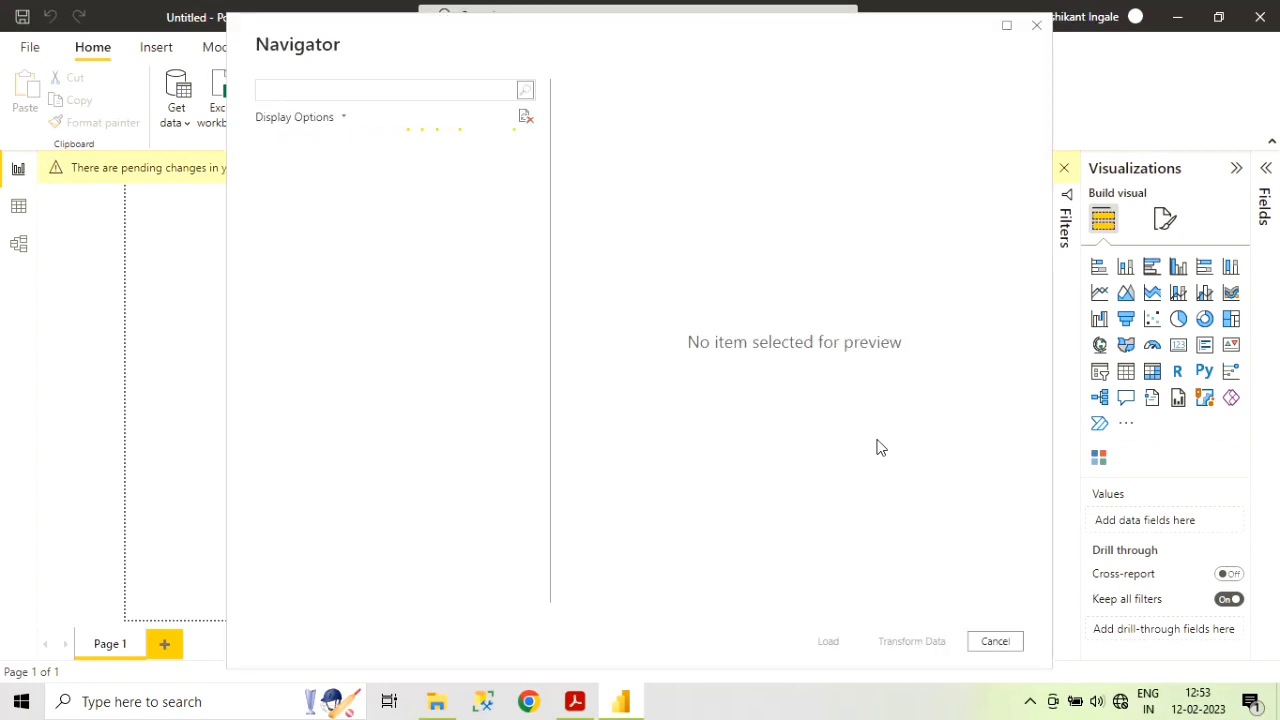
- Clear the Navigator search and preview Table005 (Page 5) and Table006 (Page 6) of Call Data.pdf
{"action": "type", "text": "1"}
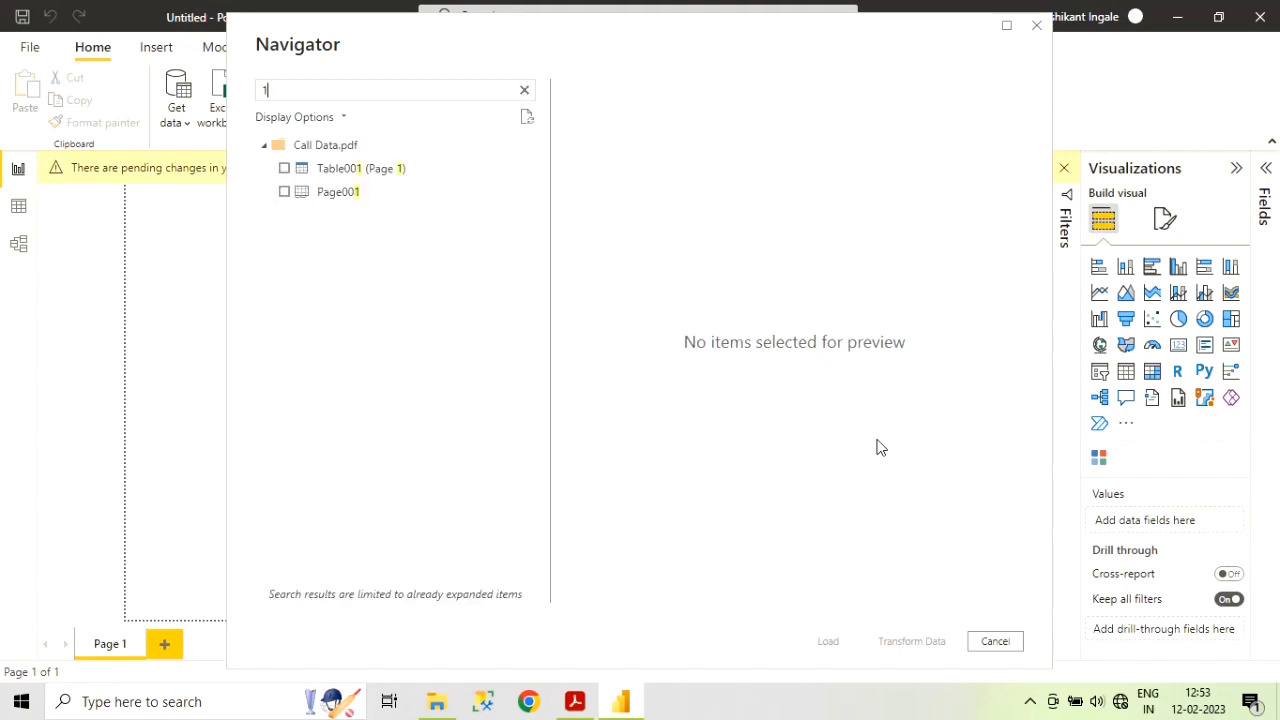
{"action": "key", "text": "BackSpace"}
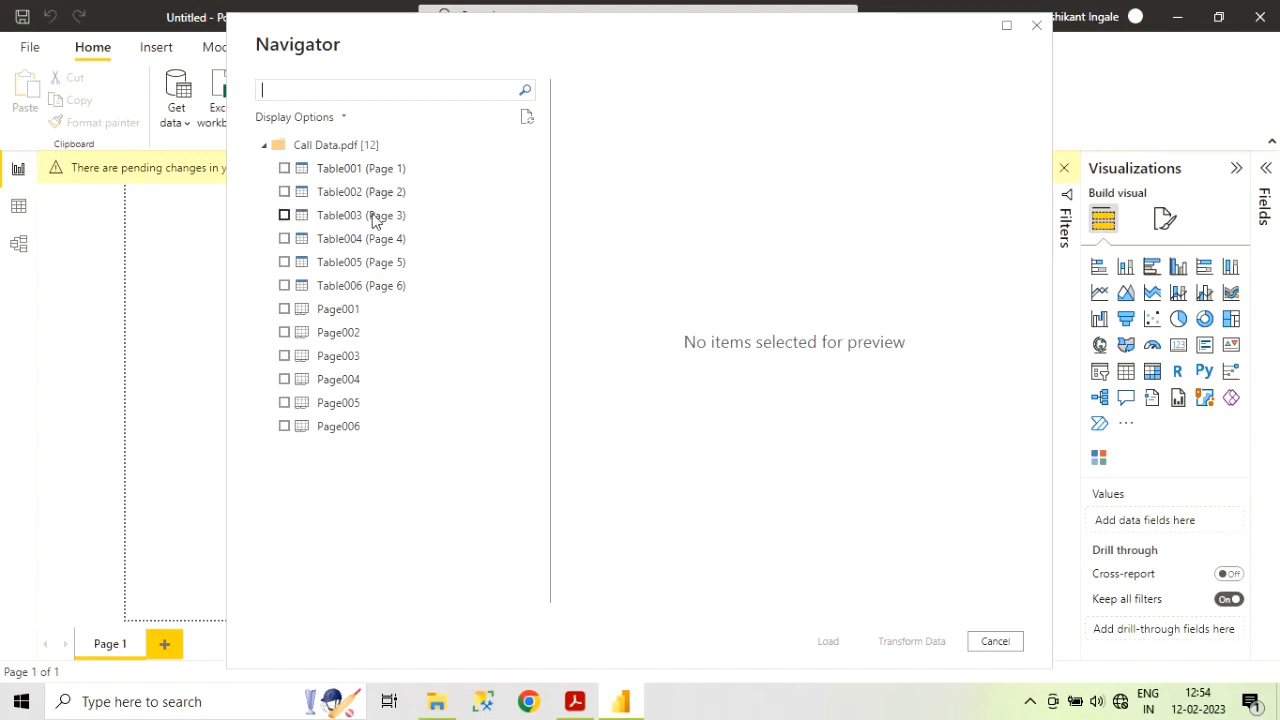
{"action": "left_click", "coordinate": [390, 266]}
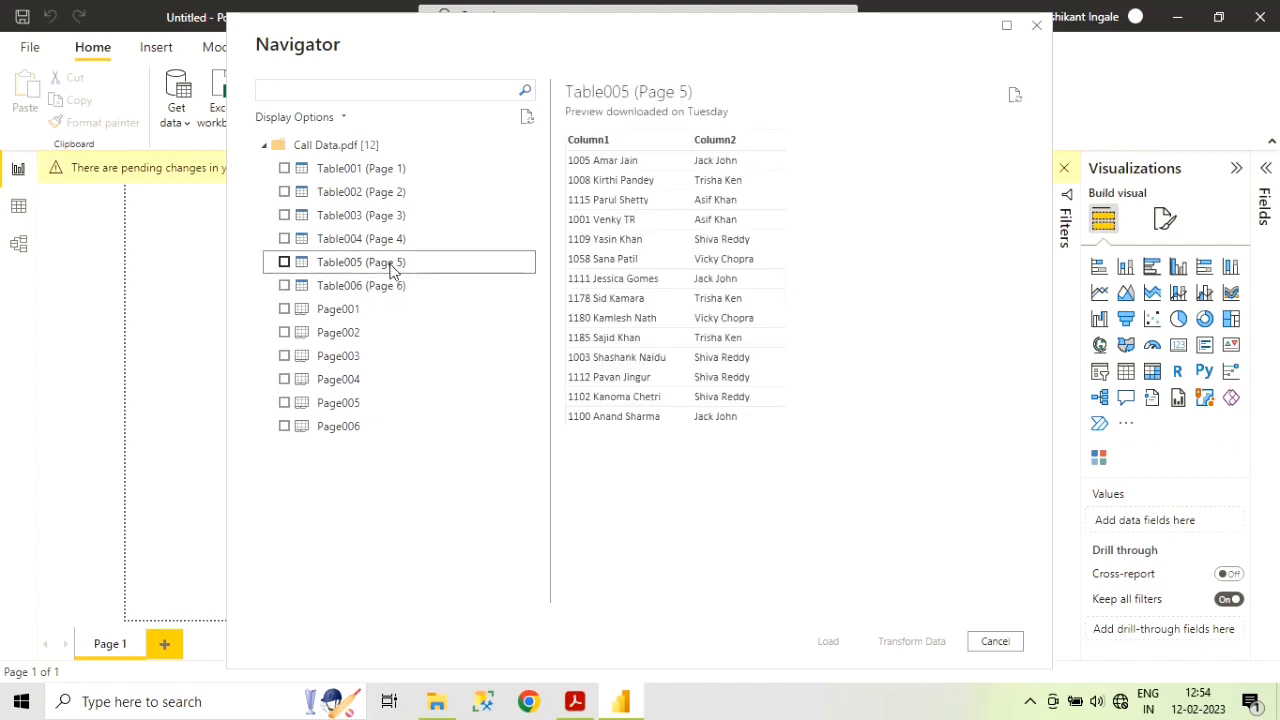
{"action": "left_click", "coordinate": [386, 291]}
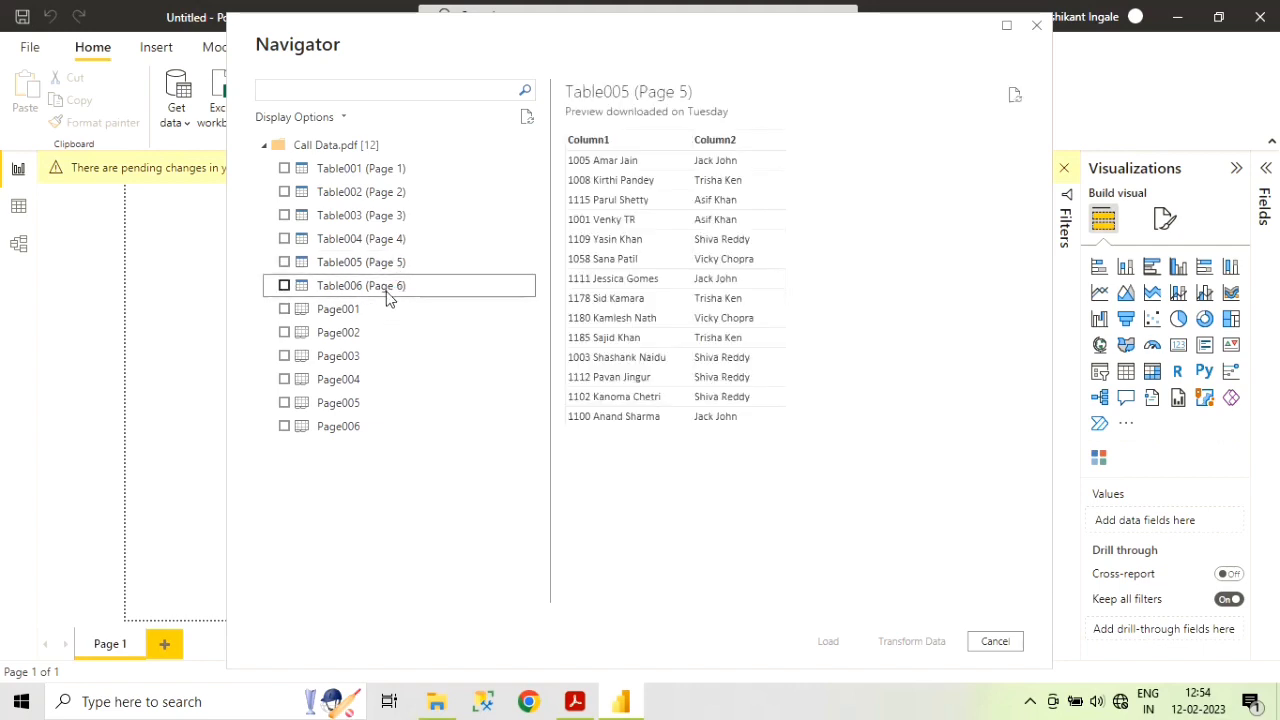
- Select Table001 (Page 1) through Table004 (Page 4) of Call Data.pdf, open them for transformation and dismiss the preview age notice
{"action": "left_click", "coordinate": [284, 169]}
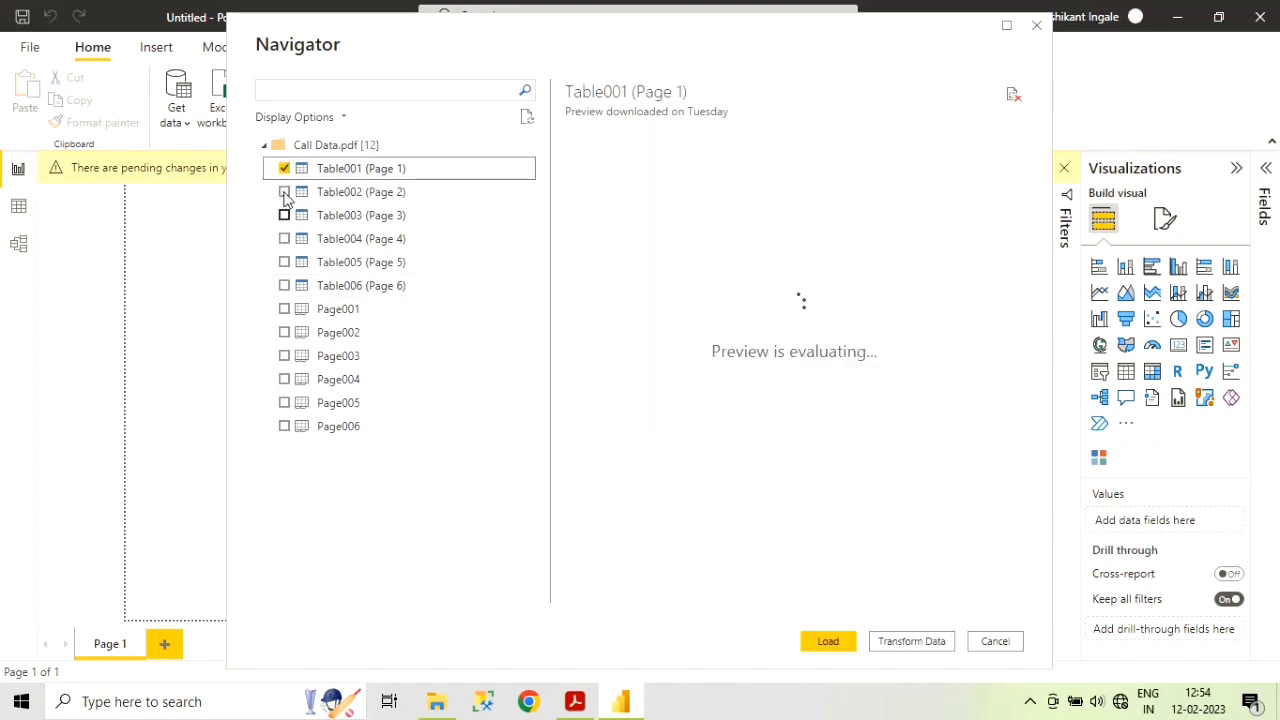
{"action": "left_click", "coordinate": [284, 192]}
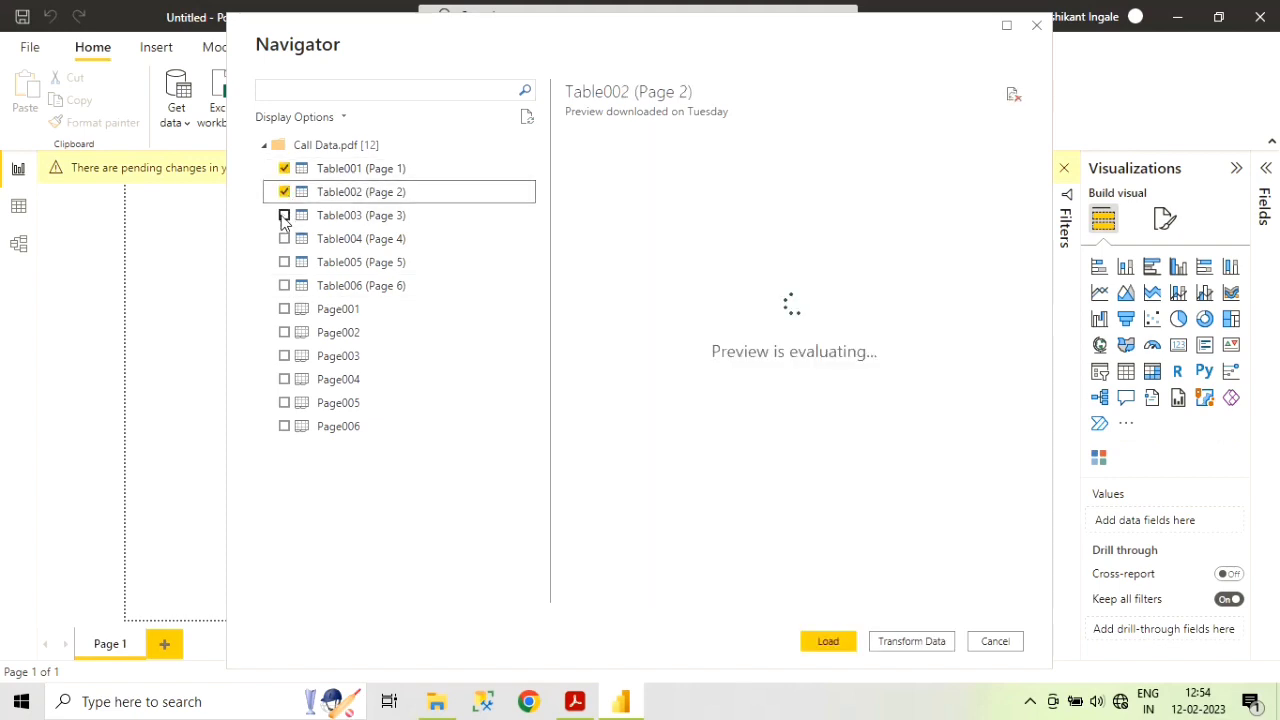
{"action": "left_click", "coordinate": [284, 216]}
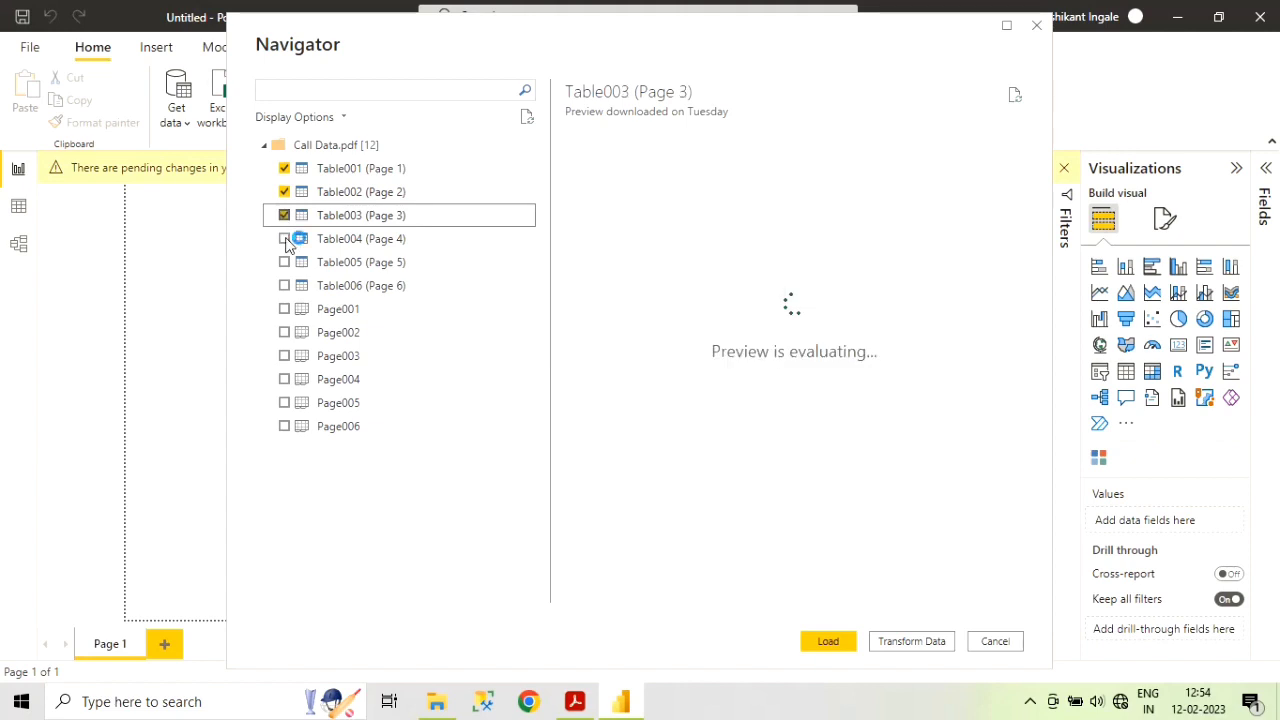
{"action": "left_click", "coordinate": [284, 239]}
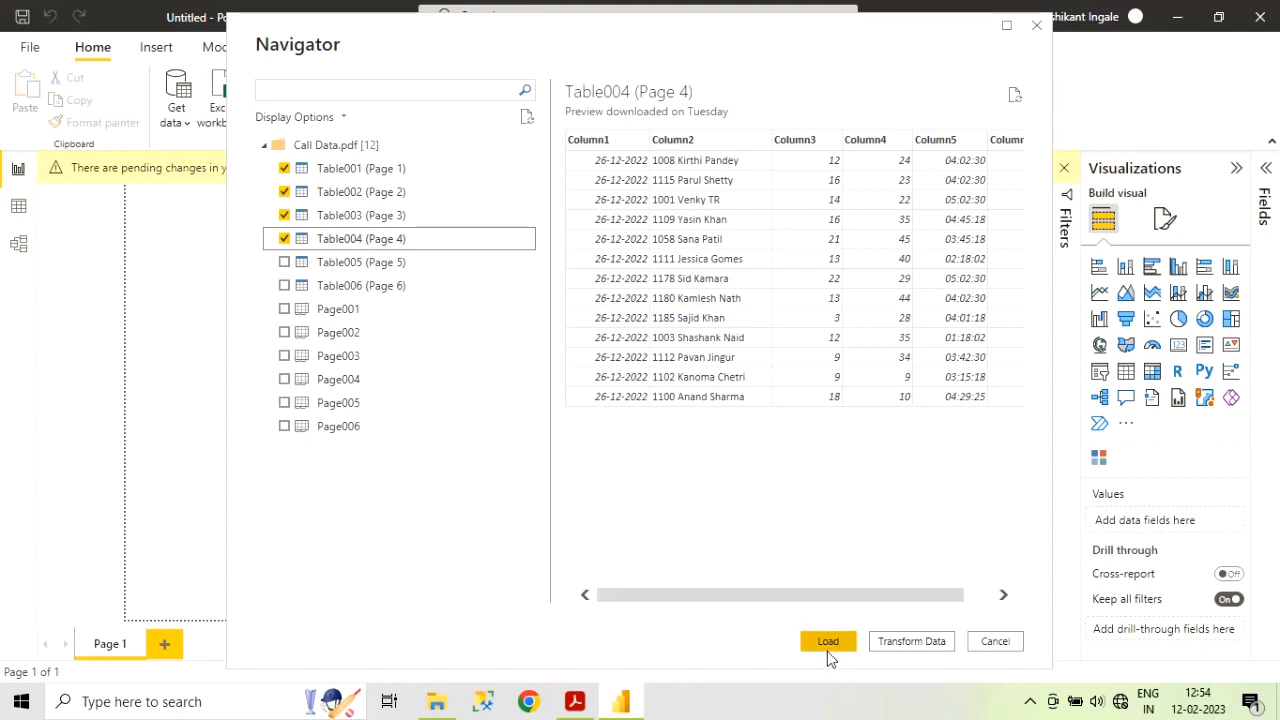
{"action": "left_click", "coordinate": [912, 641]}
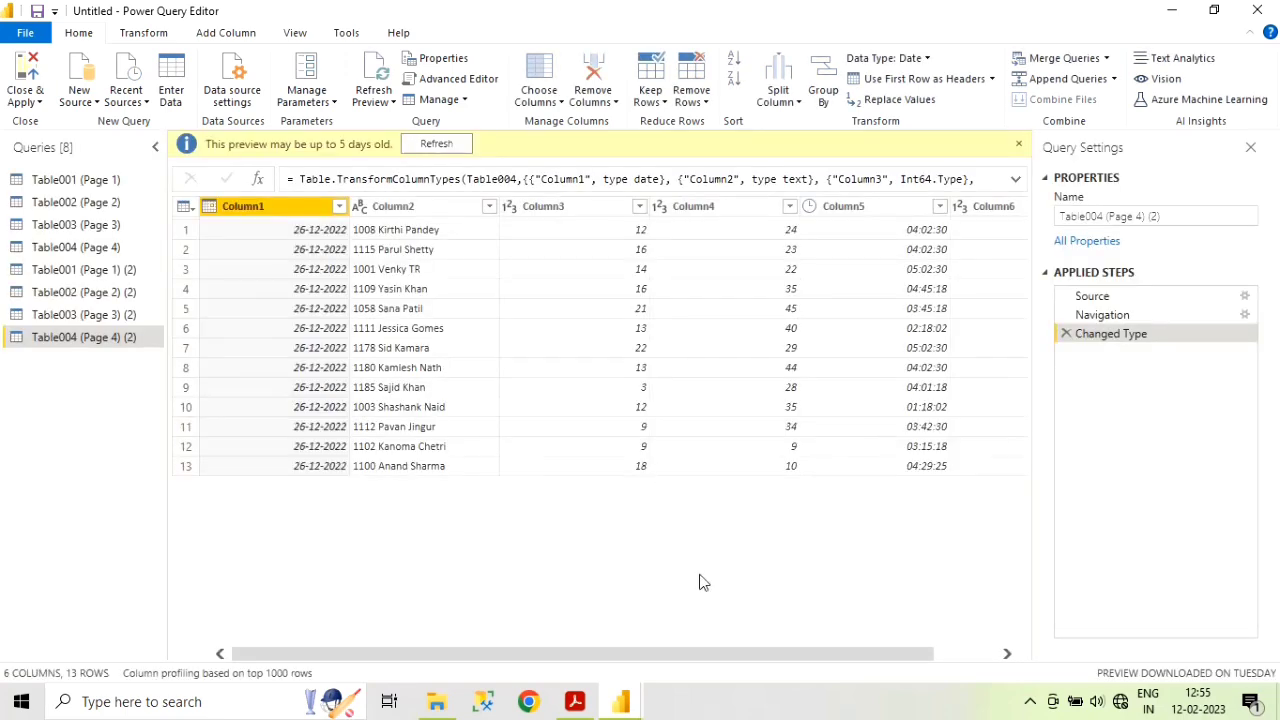
{"action": "left_click", "coordinate": [1019, 146]}
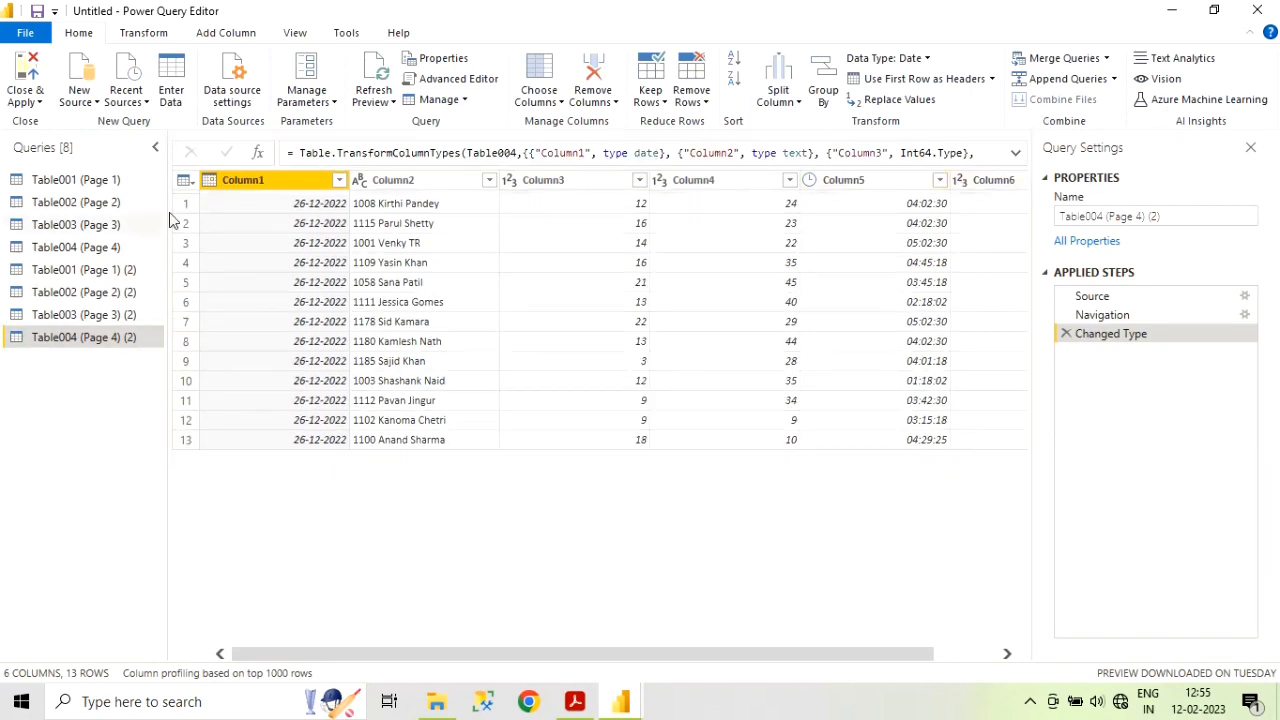
- Review the rows of the Table001 (Page 1) through Table004 (Page 4) queries one after another
{"action": "left_click", "coordinate": [117, 187]}
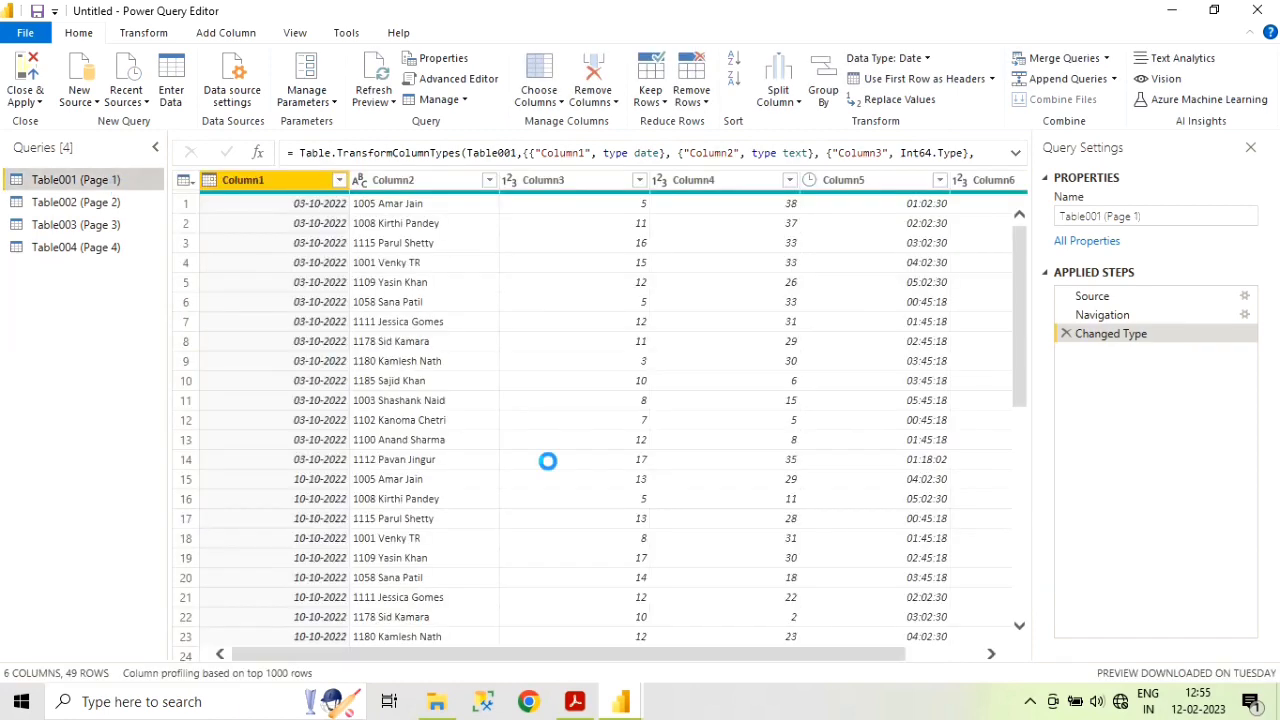
{"action": "left_click", "coordinate": [115, 204]}
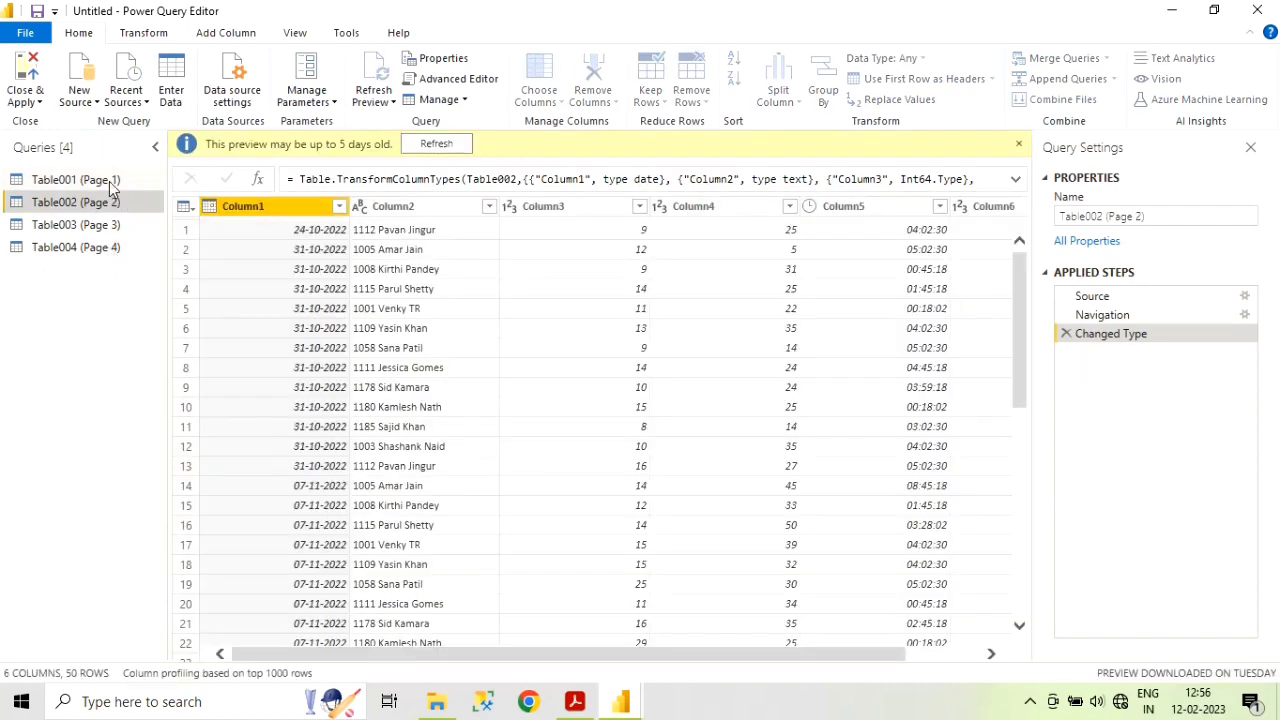
{"action": "key", "text": "Down"}
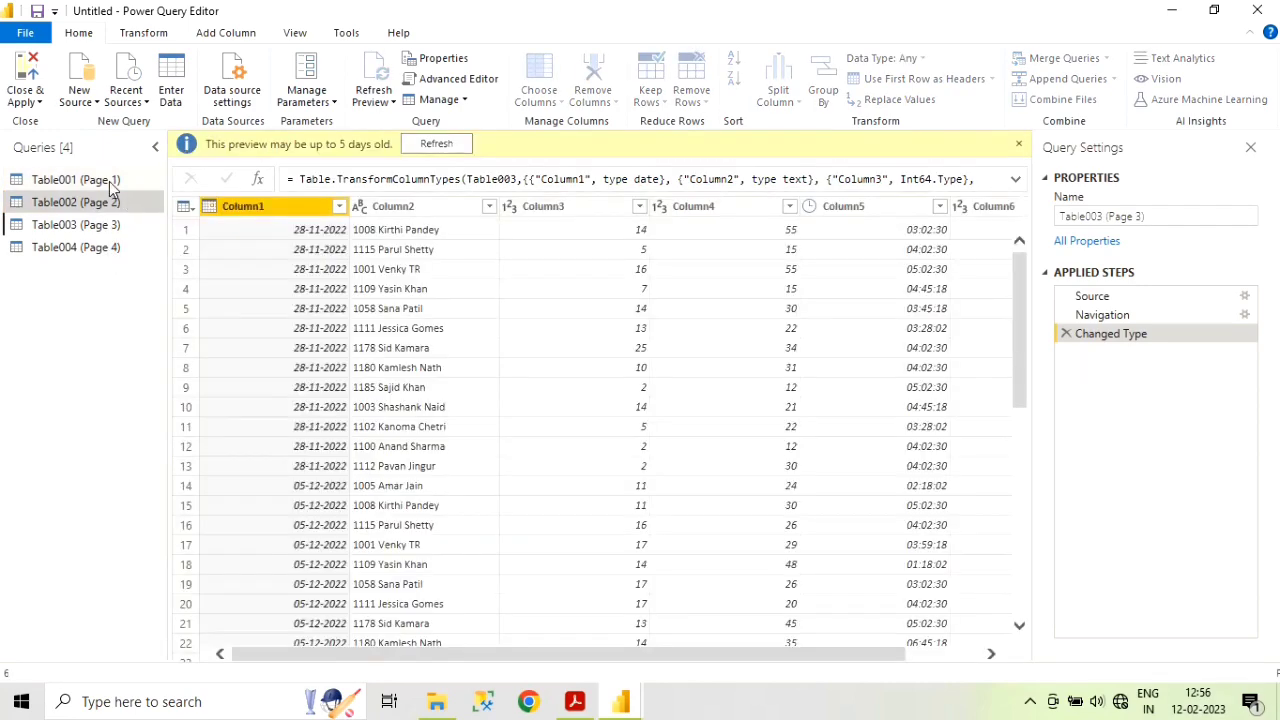
{"action": "key", "text": "Down"}
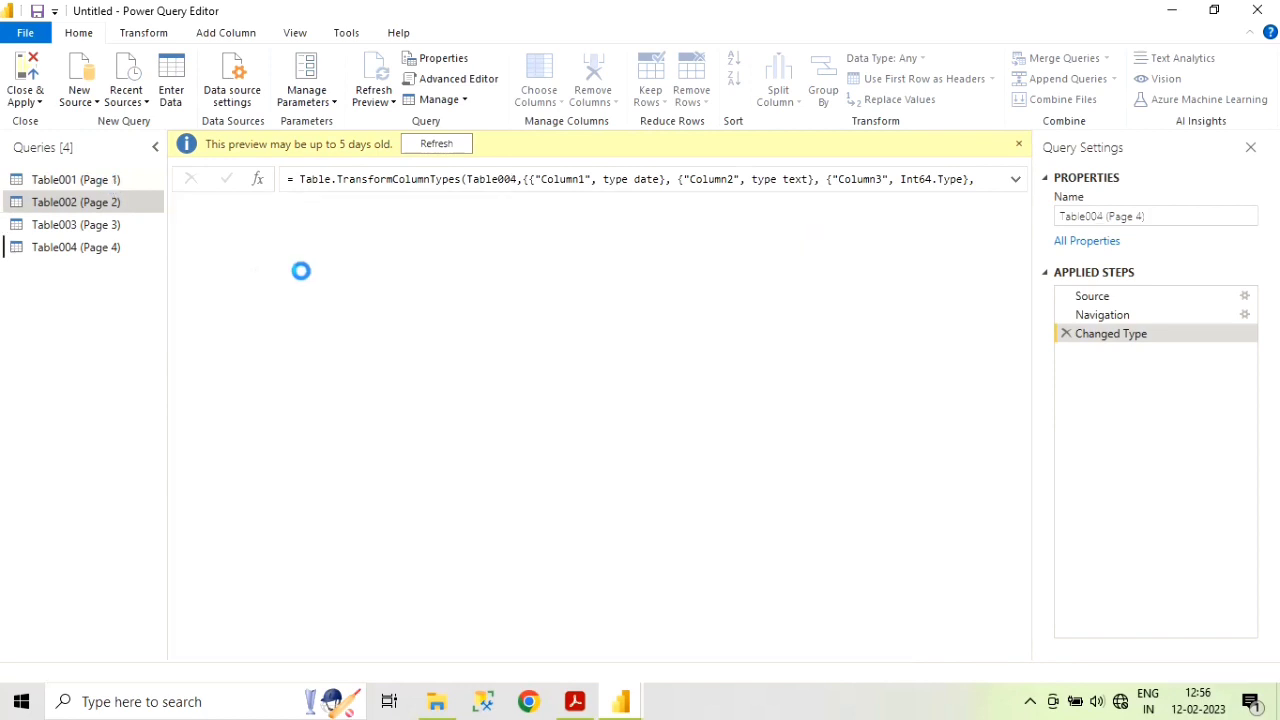
- Append Table002 (Page 2), Table003 (Page 3) and Table004 (Page 4) to the Table001 (Page 1) query as three or more tables
{"action": "left_click", "coordinate": [114, 183]}
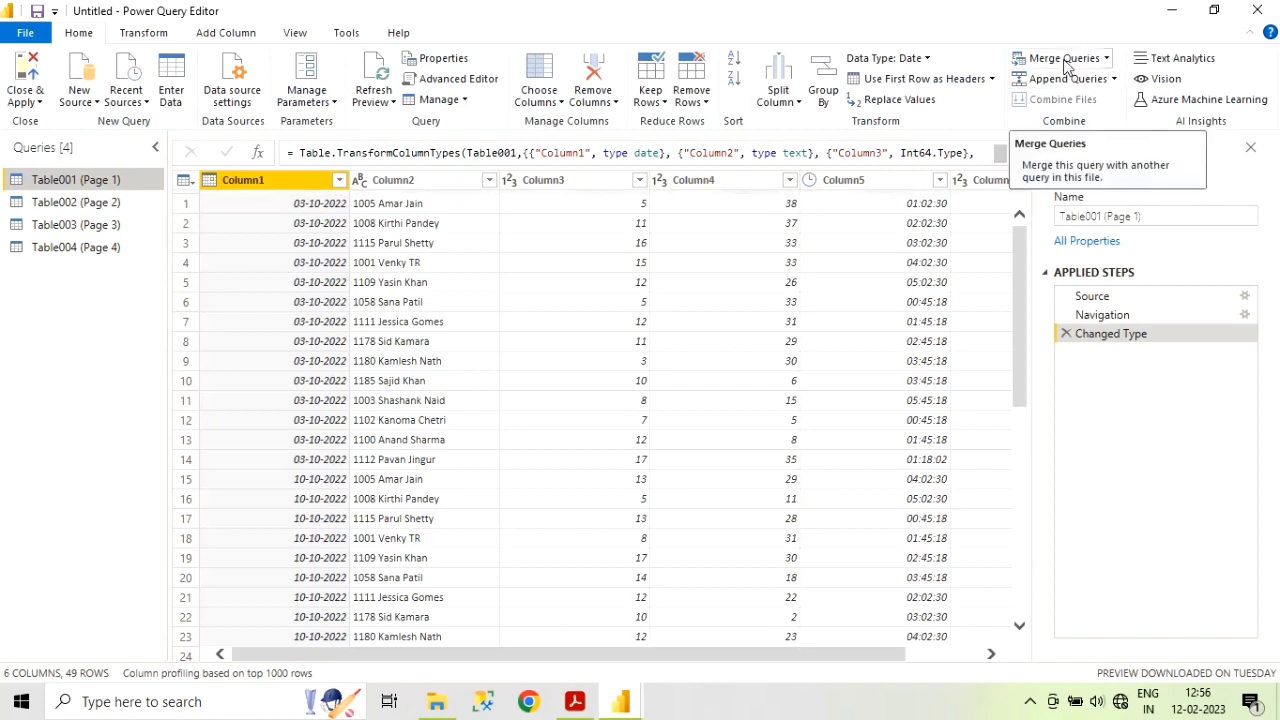
{"action": "left_click", "coordinate": [1115, 80]}
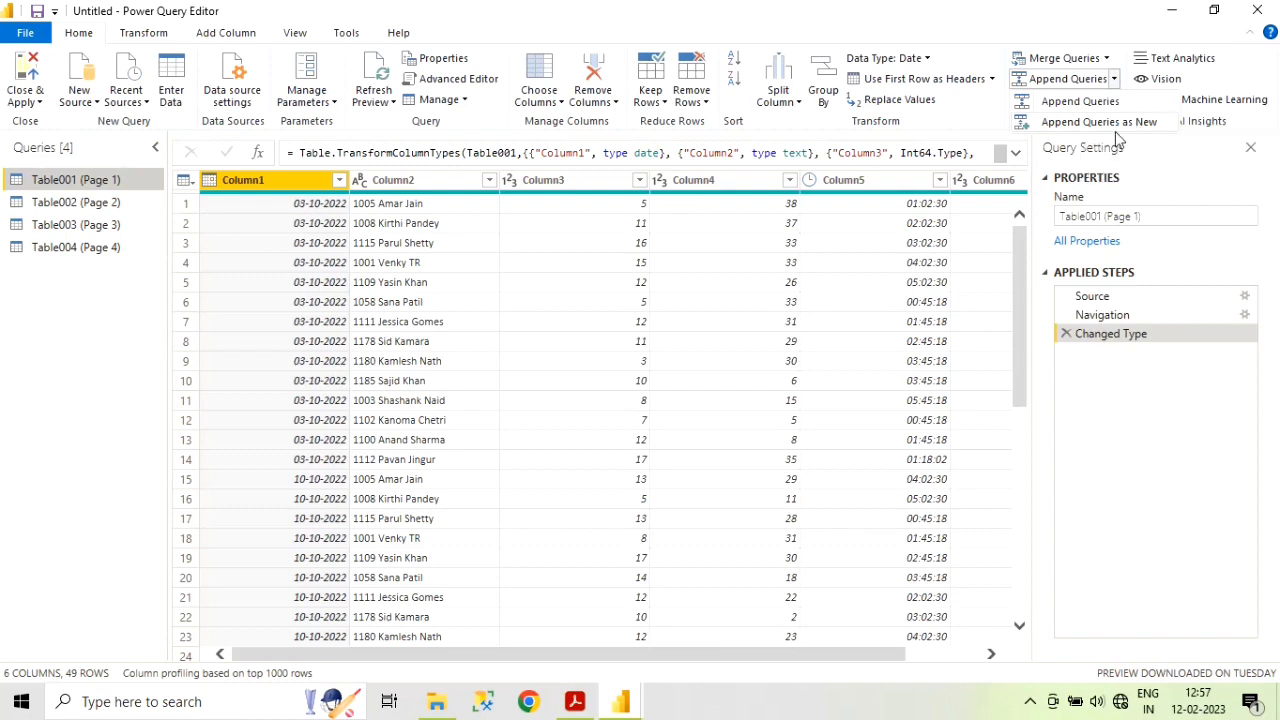
{"action": "left_click", "coordinate": [1081, 104]}
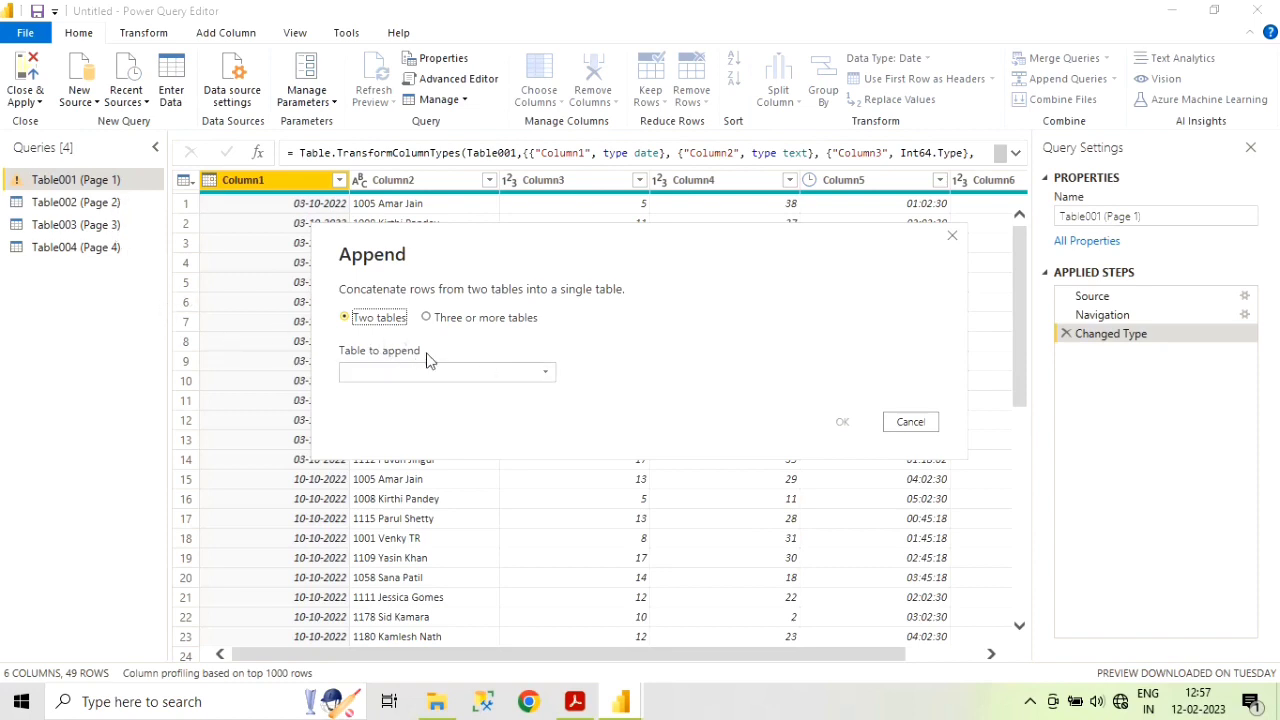
{"action": "left_click", "coordinate": [477, 319]}
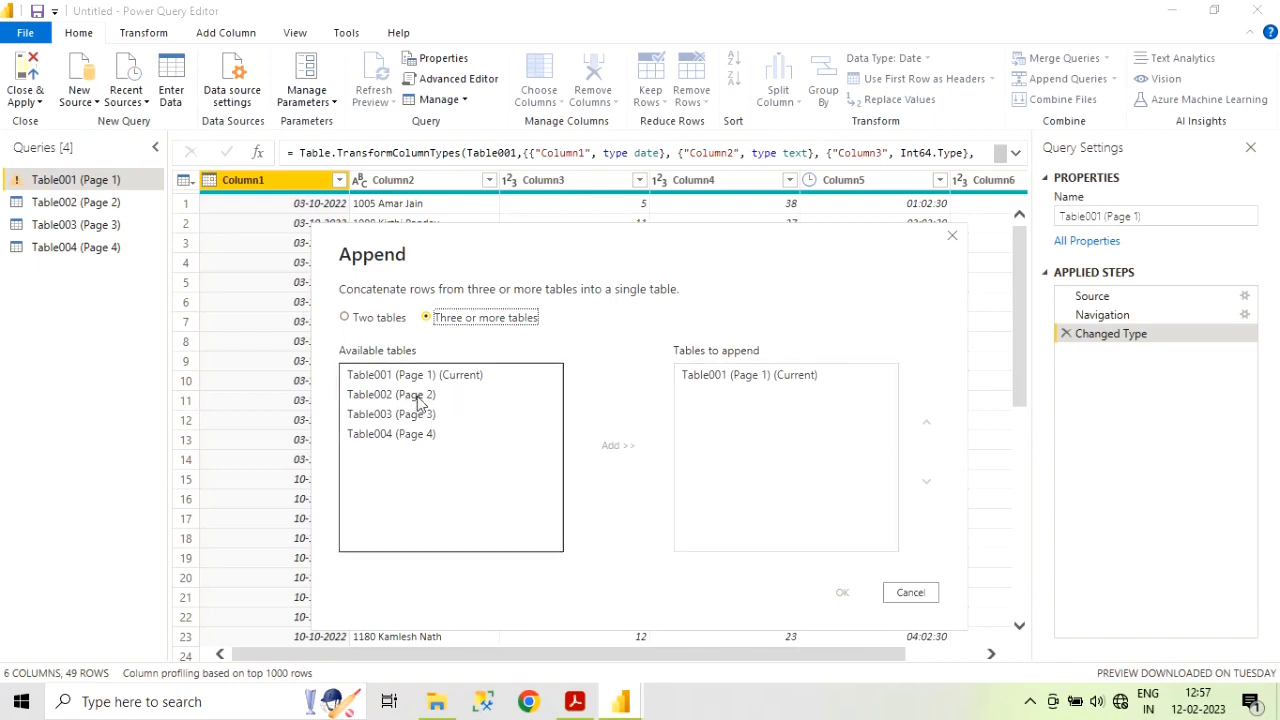
{"action": "left_click", "coordinate": [418, 397]}
{"action": "left_click", "coordinate": [620, 446]}
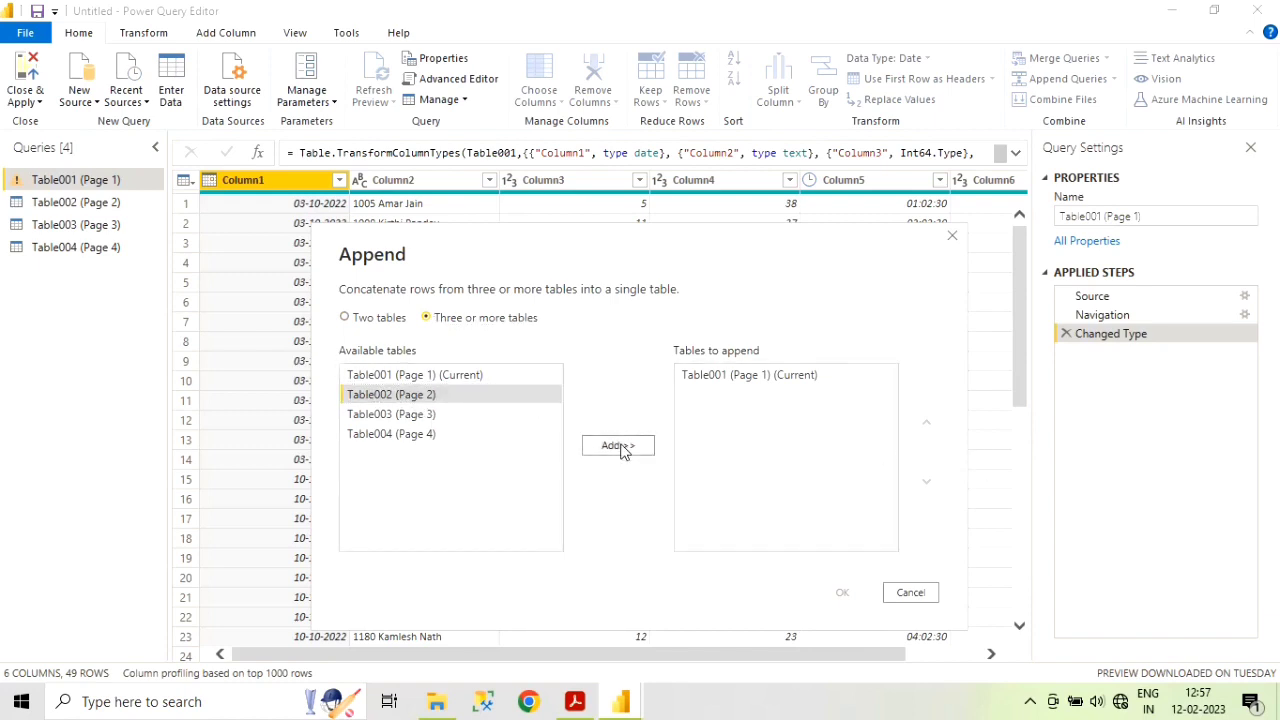
{"action": "left_click", "coordinate": [430, 414]}
{"action": "left_click", "coordinate": [614, 447]}
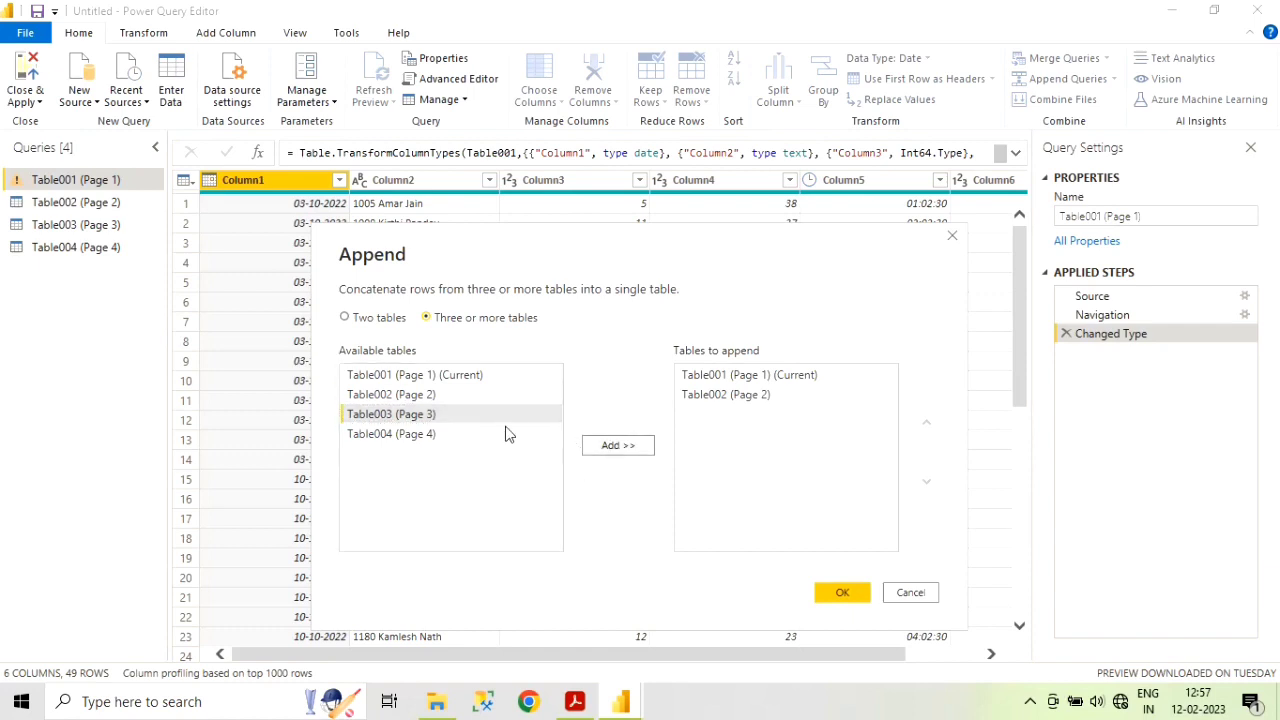
{"action": "left_click", "coordinate": [392, 440]}
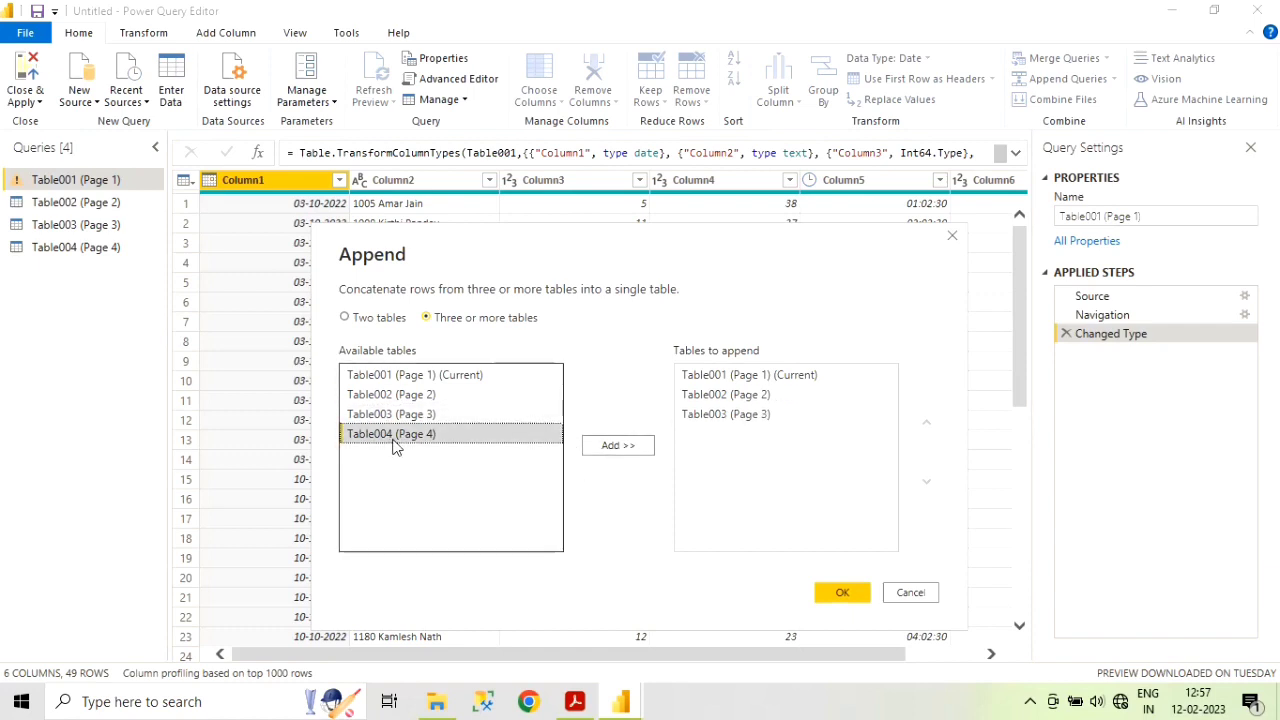
{"action": "left_click", "coordinate": [619, 447]}
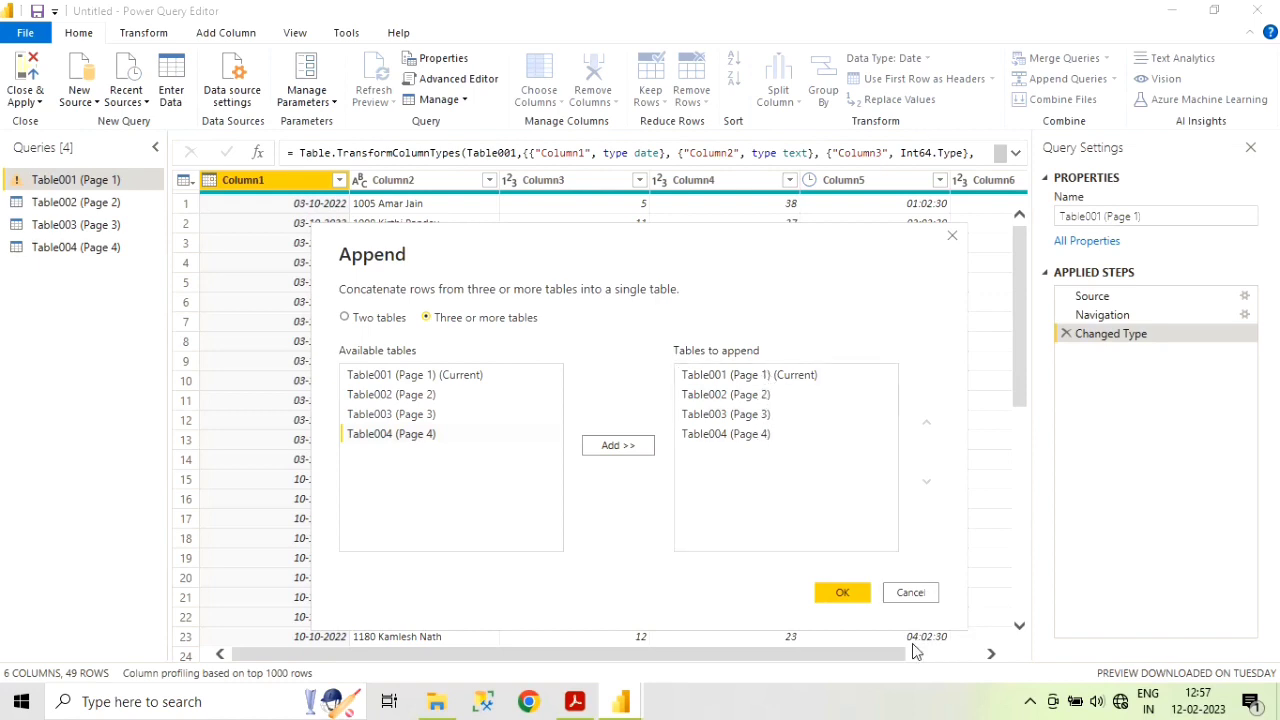
{"action": "left_click", "coordinate": [845, 594]}
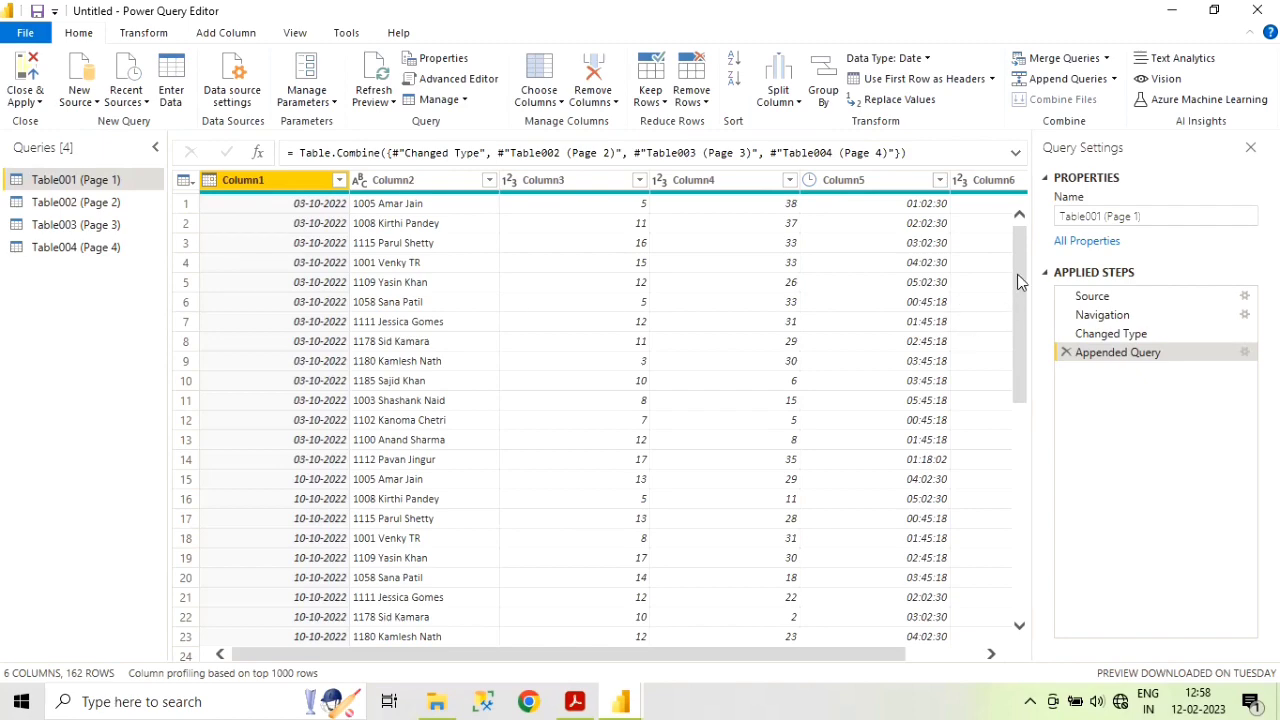
- Check the appended rows of Table001 (Page 1) against Table004 (Page 4) and compare its Changed Type and Appended Query steps
{"action": "left_click_drag", "start_coordinate": [1019, 282], "coordinate": [1030, 602]}
{"action": "left_click_drag", "start_coordinate": [1019, 515], "coordinate": [1019, 640]}
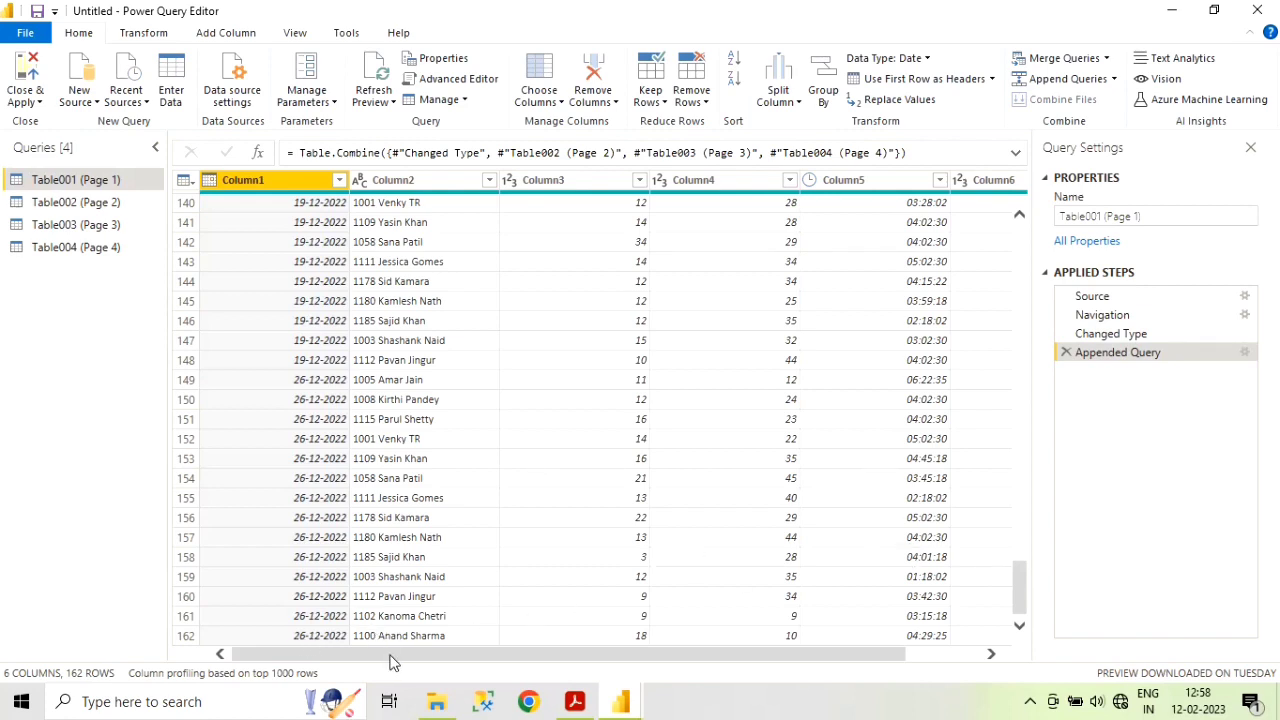
{"action": "left_click", "coordinate": [75, 249]}
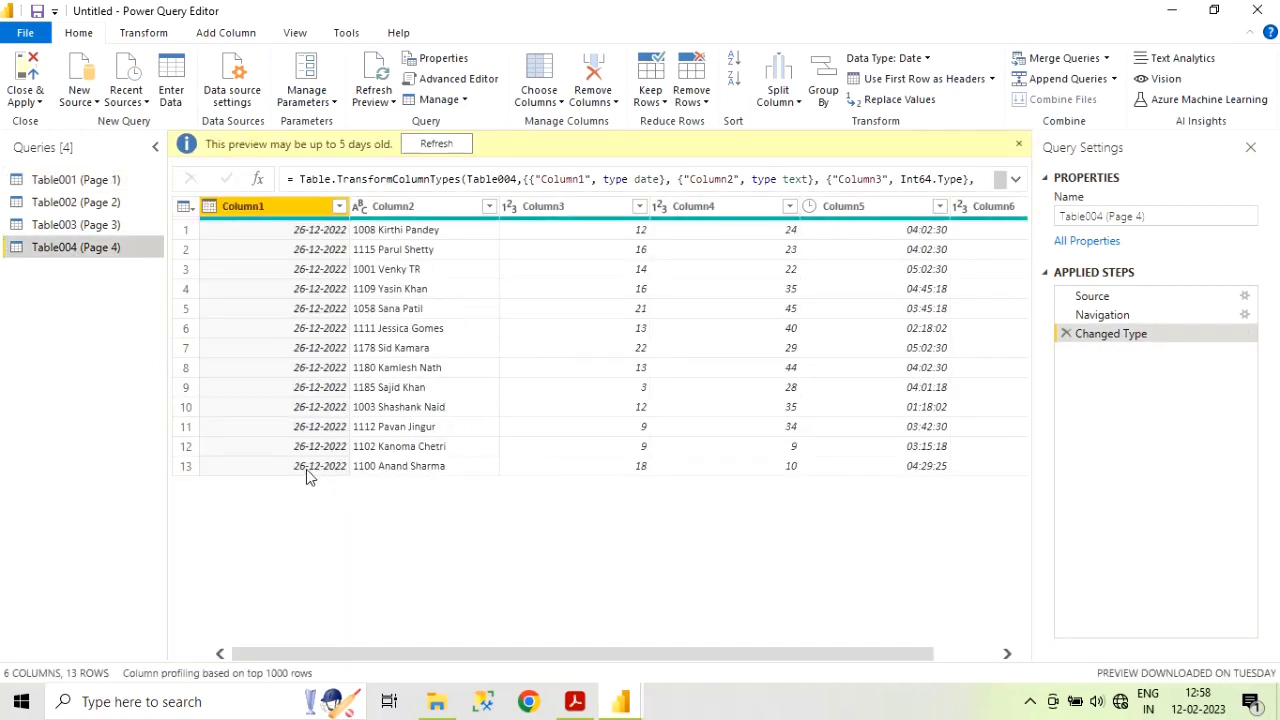
{"action": "left_click", "coordinate": [95, 188]}
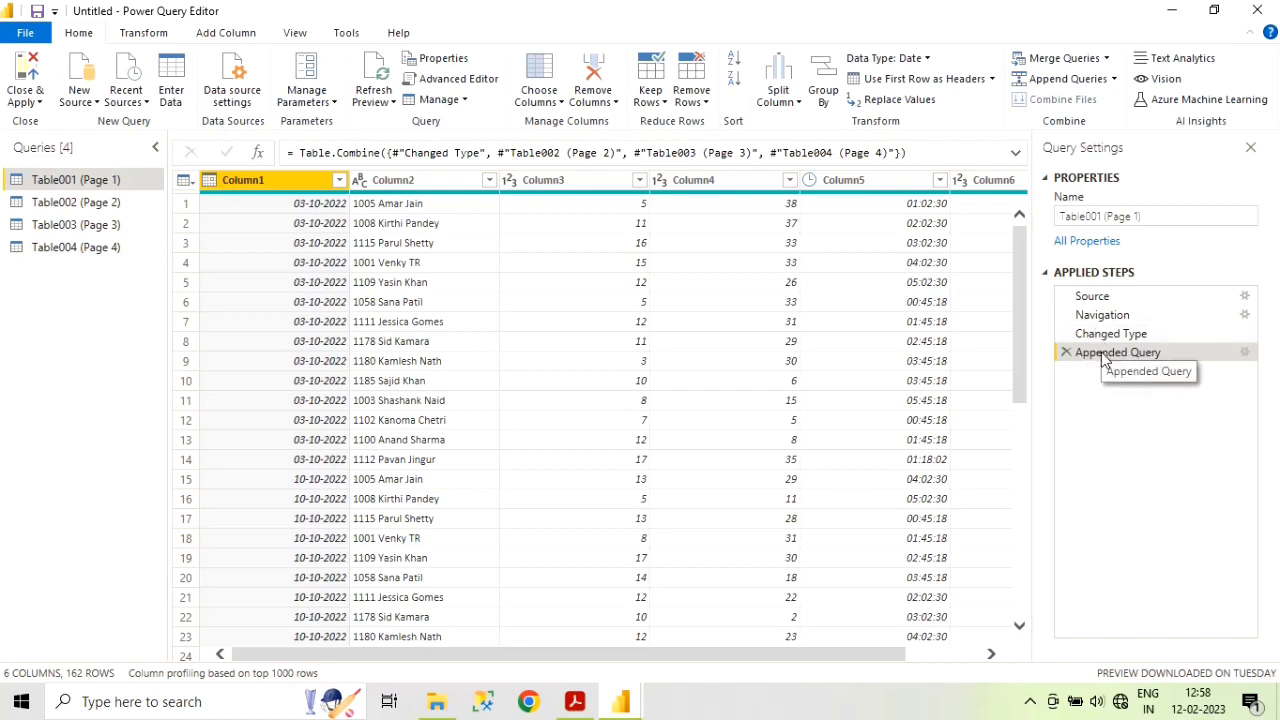
{"action": "left_click", "coordinate": [1112, 337]}
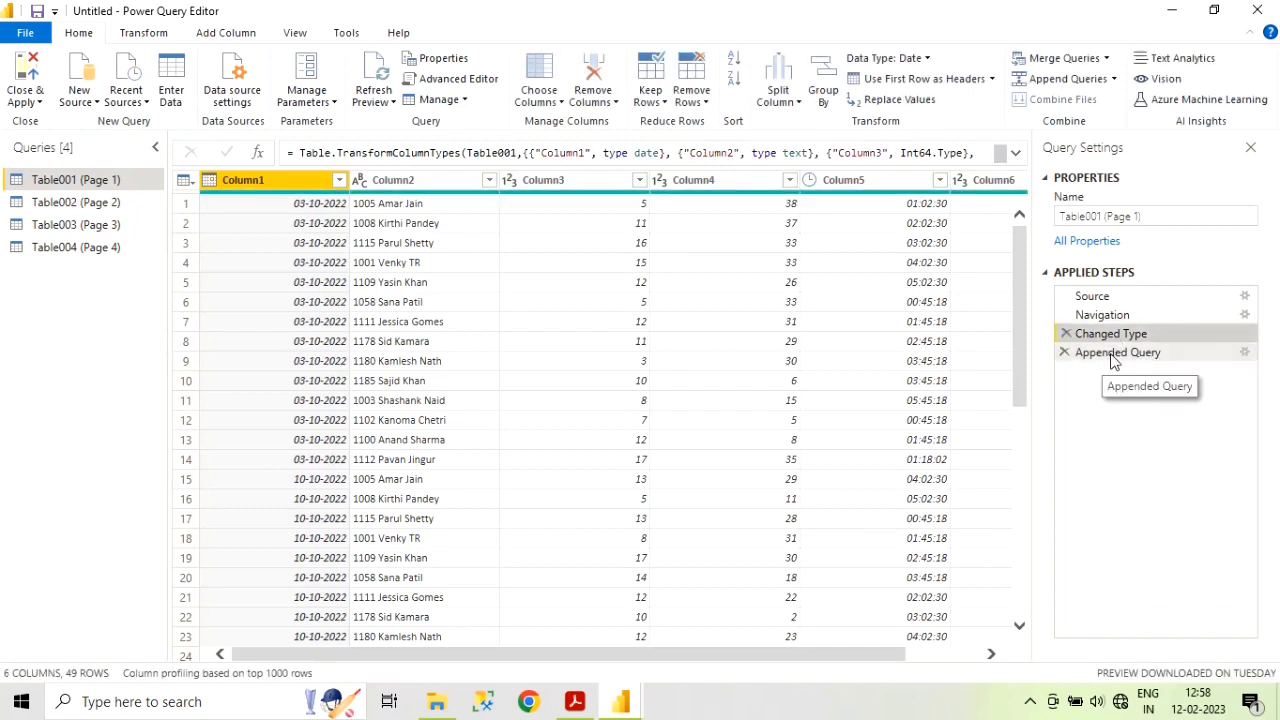
{"action": "left_click", "coordinate": [1113, 355]}
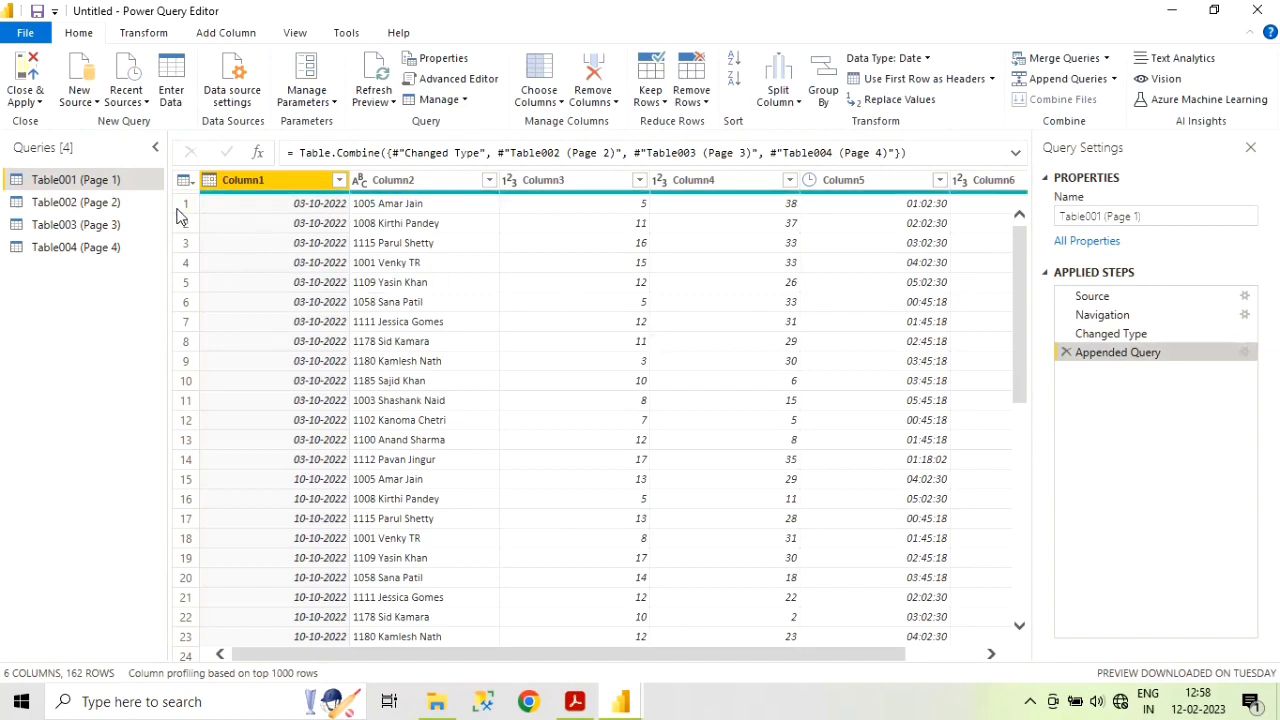
- Rename the Table001 (Page 1) query as Call Data
{"action": "double_click", "coordinate": [76, 182]}
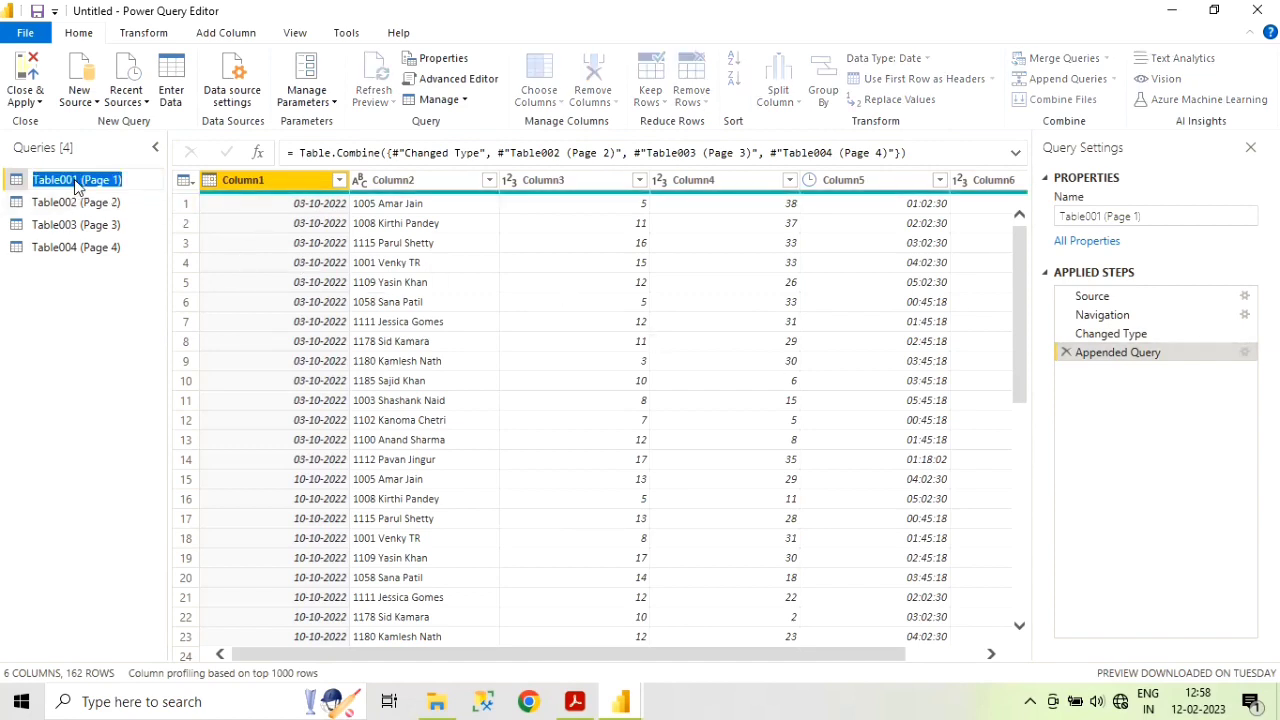
{"action": "type", "text": "C"}
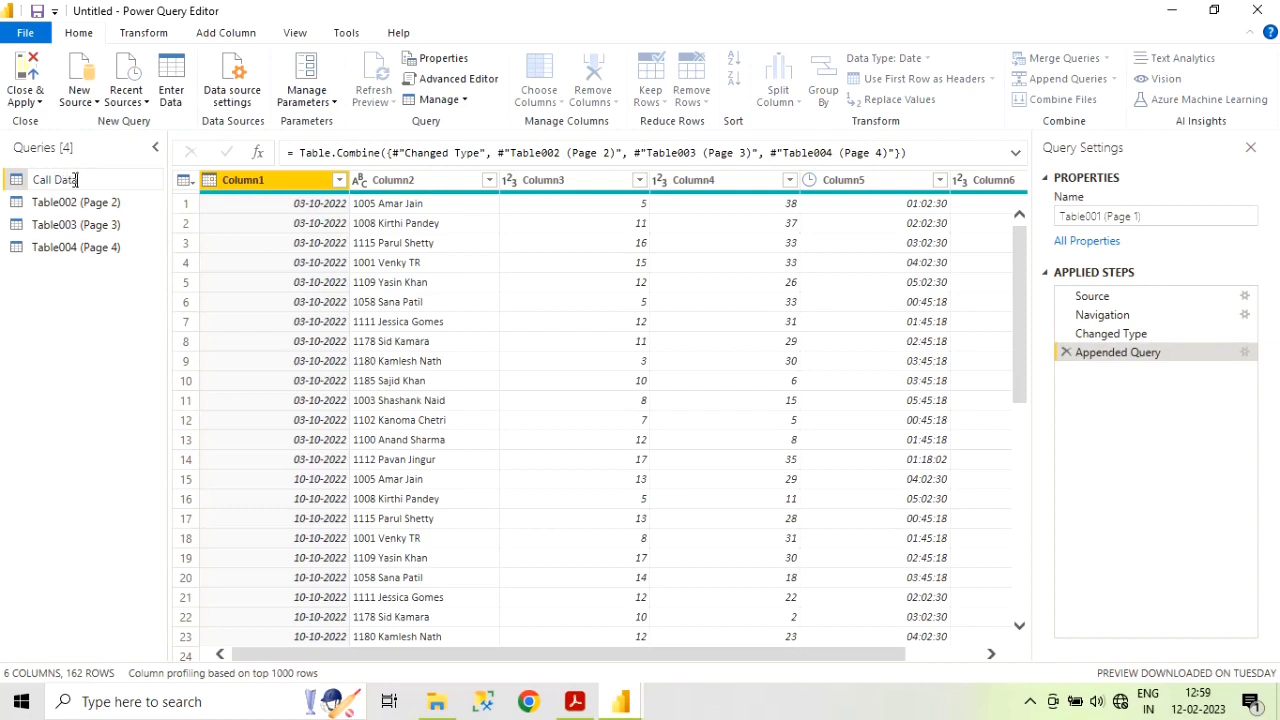
{"action": "type", "text": "all Data"}
{"action": "key", "text": "Return"}
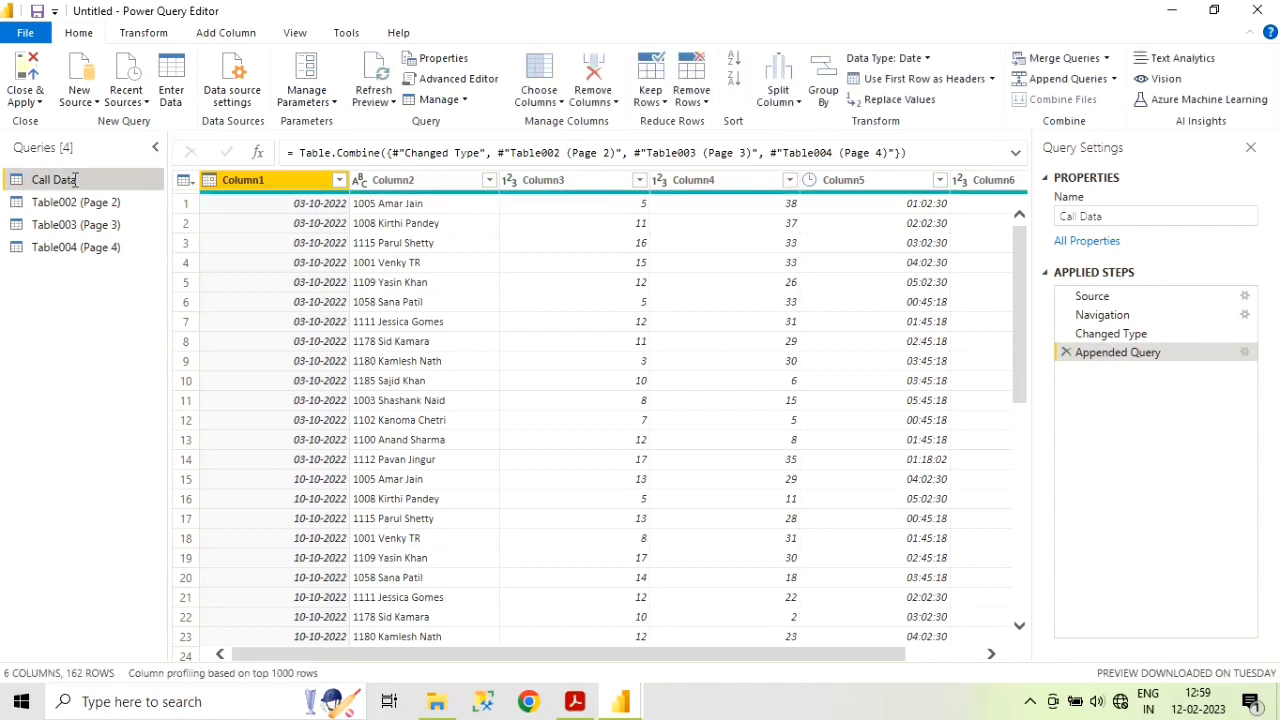
- Look up the column headings of Call Data.pdf in Adobe Acrobat Reader and return to the Call Data query in Power Query Editor
{"action": "left_click_drag", "start_coordinate": [1017, 309], "coordinate": [1017, 217]}
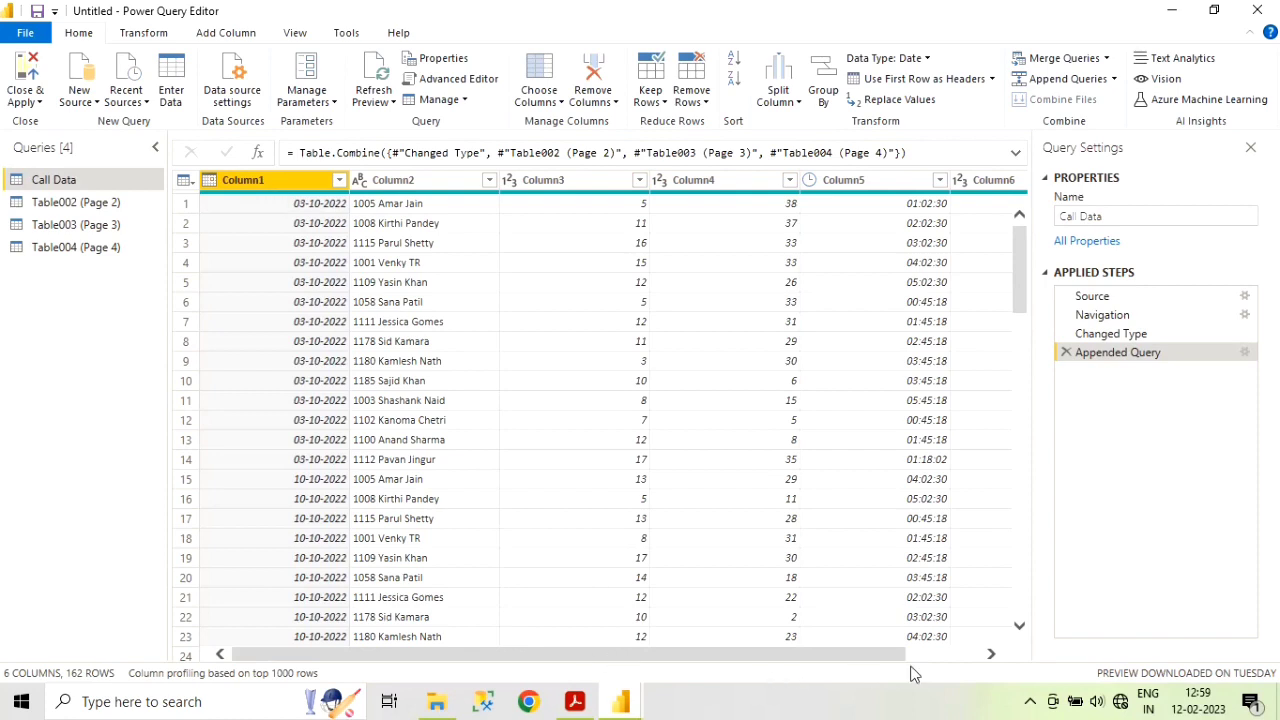
{"action": "left_click_drag", "start_coordinate": [902, 655], "coordinate": [620, 636]}
{"action": "mouse_move", "coordinate": [563, 708]}
{"action": "key", "text": "alt+Tab"}
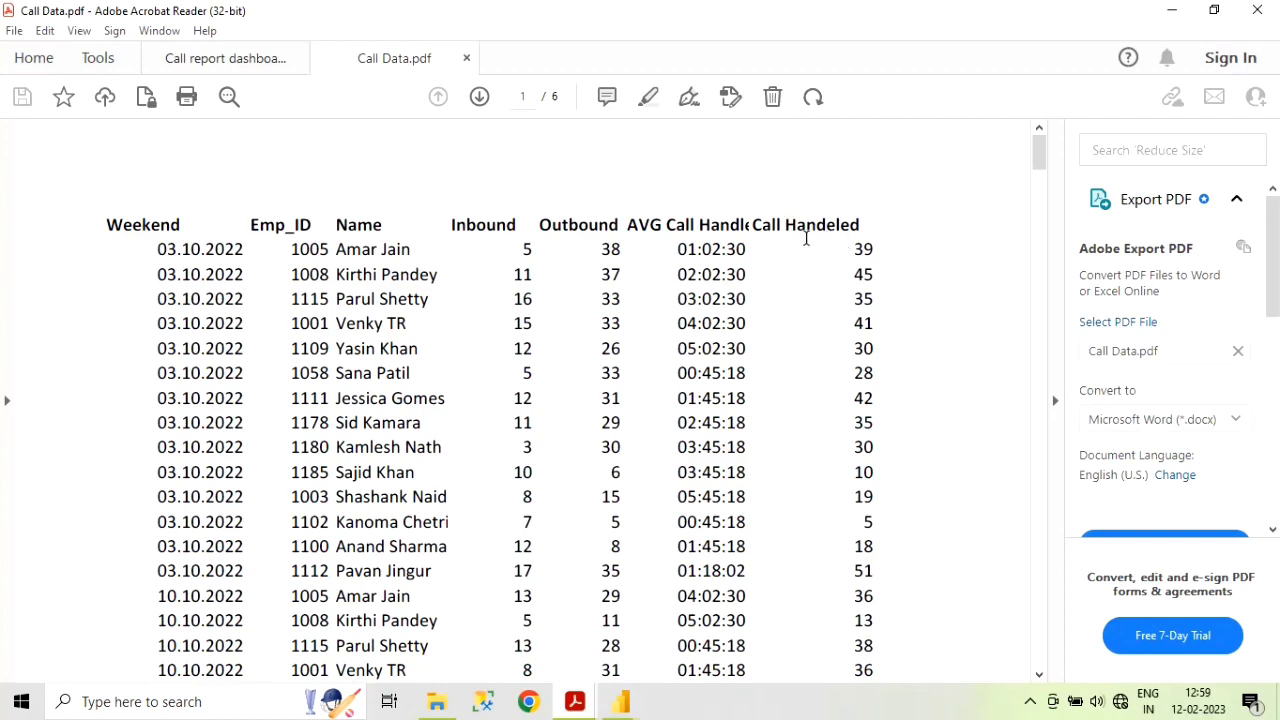
{"action": "scroll", "coordinate": [857, 286], "scroll_direction": "down", "scroll_amount": 2}
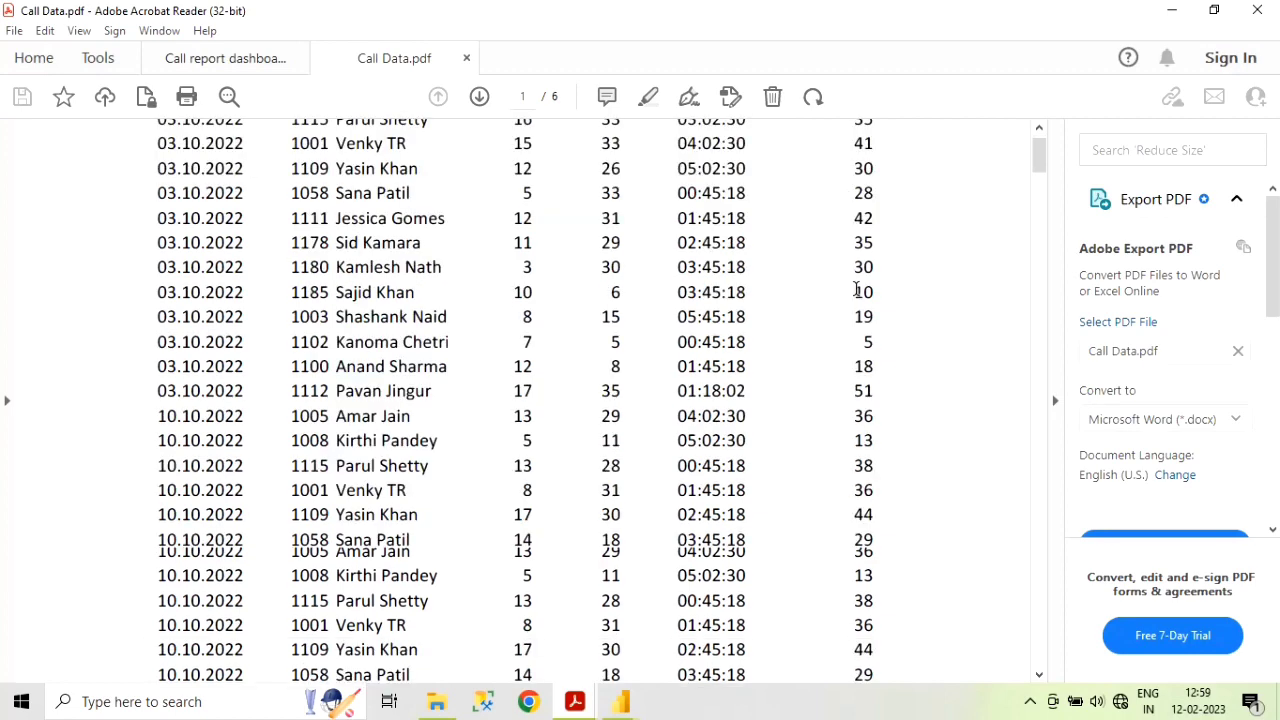
{"action": "scroll", "coordinate": [857, 286], "scroll_direction": "up", "scroll_amount": 2}
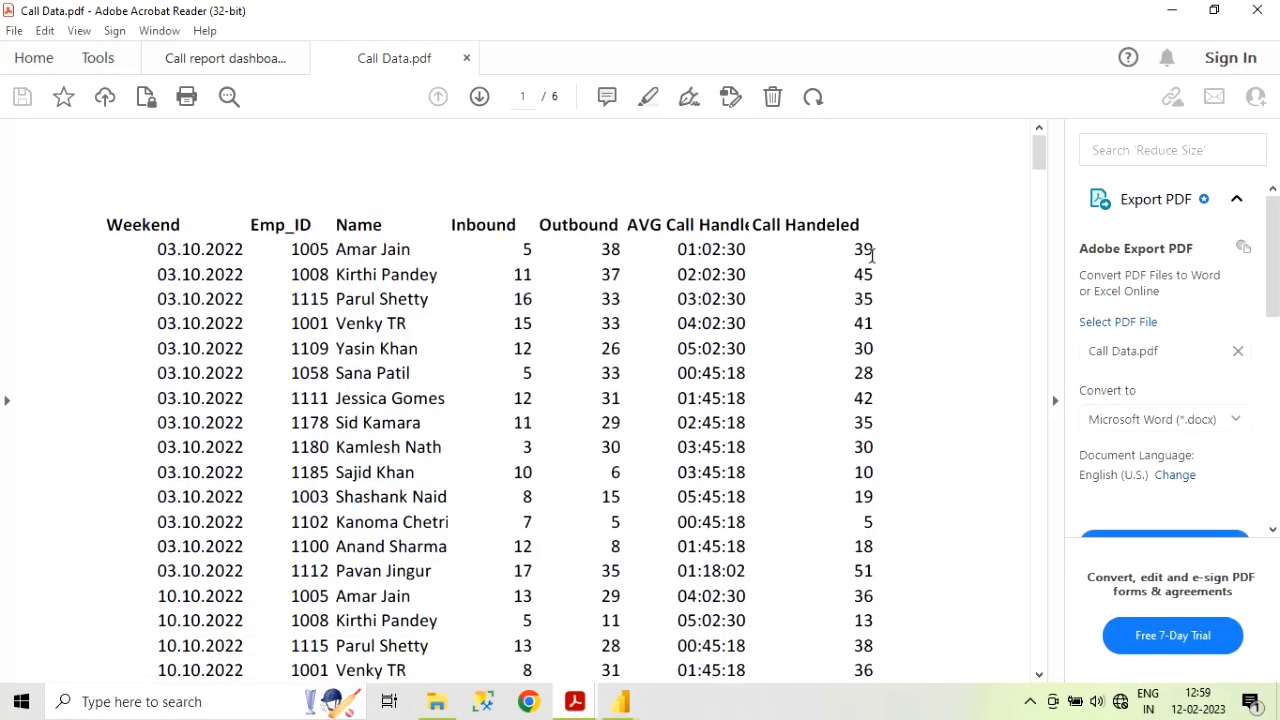
{"action": "key", "text": "alt+Tab"}
{"action": "left_click", "coordinate": [867, 287]}
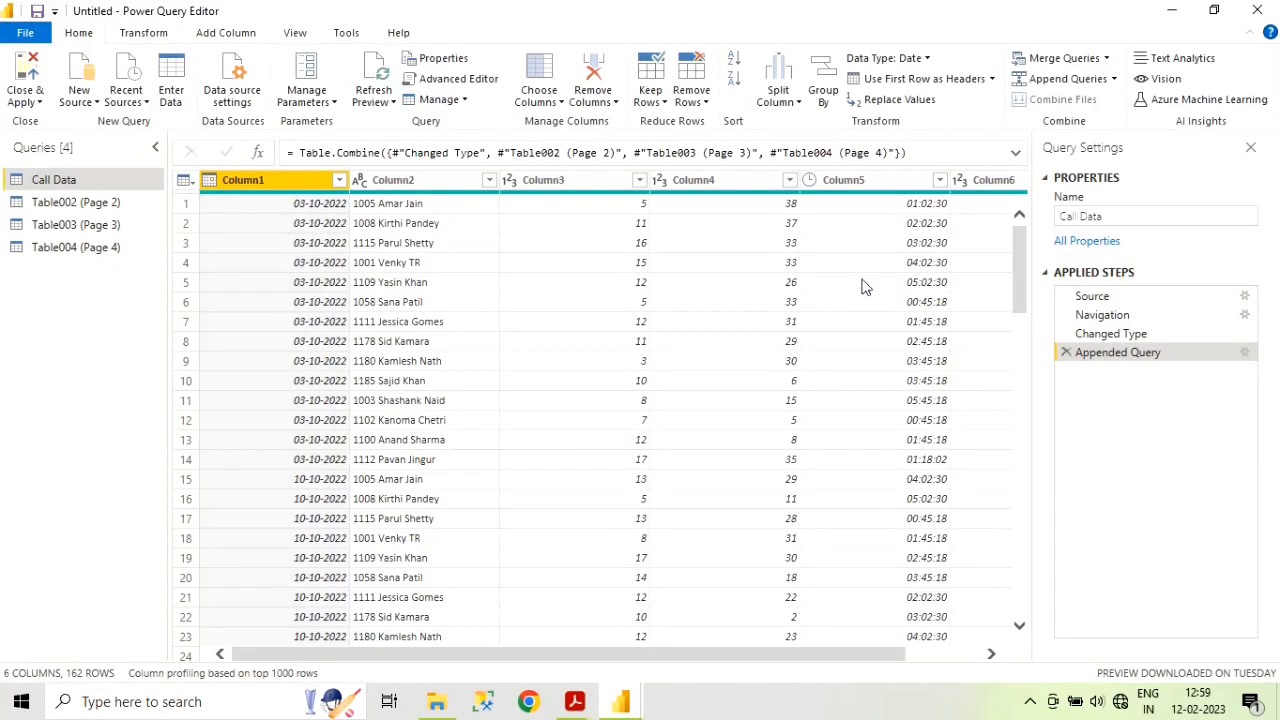
- Rename Column1 of the Call Data query as Weekend
{"action": "double_click", "coordinate": [247, 180]}
{"action": "type", "text": "Weekend"}
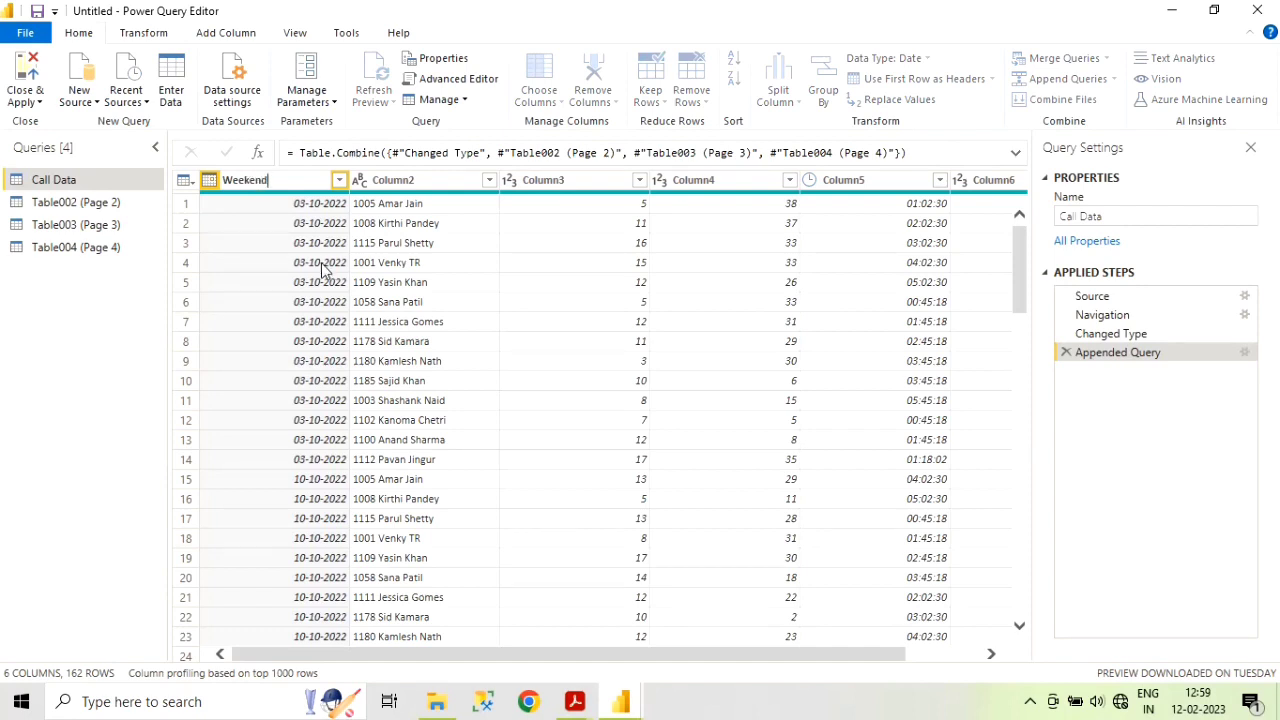
{"action": "left_click", "coordinate": [345, 278]}
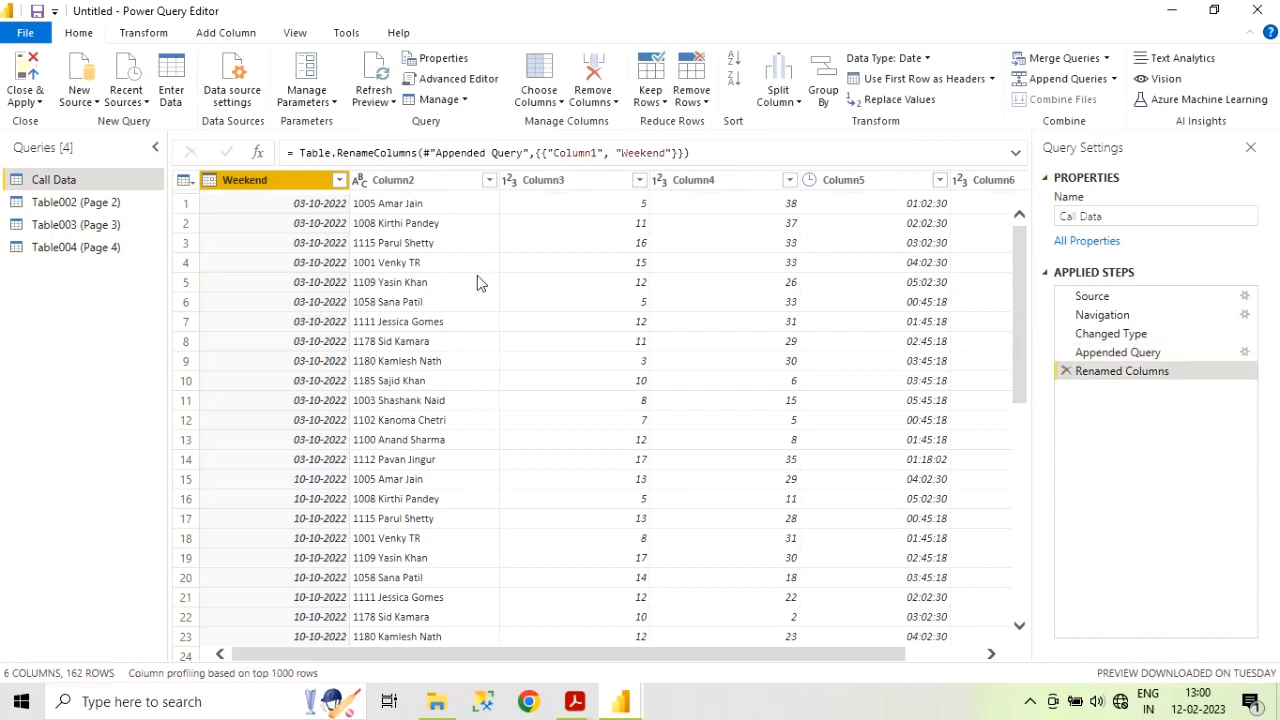
- Check the Emp_ID and Name headings in Call Data.pdf, and split Column2 by digit to non-digit in Power Query Editor
{"action": "double_click", "coordinate": [398, 183]}
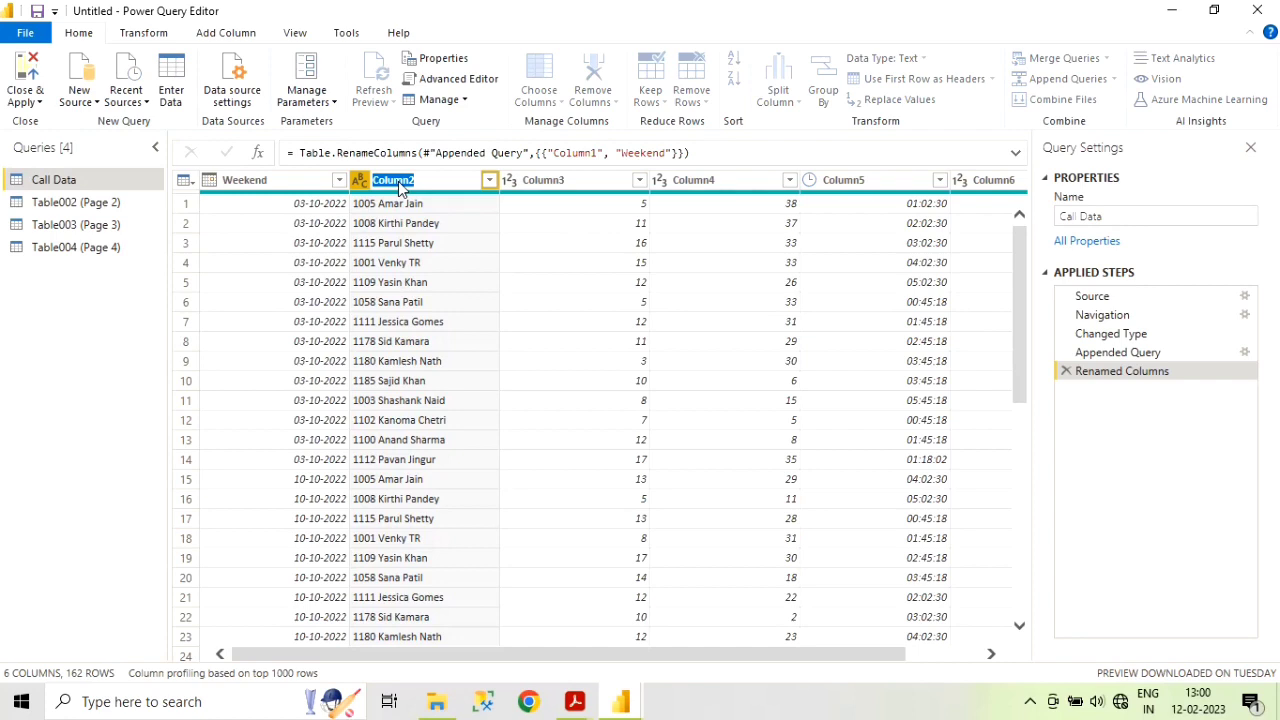
{"action": "key", "text": "Escape"}
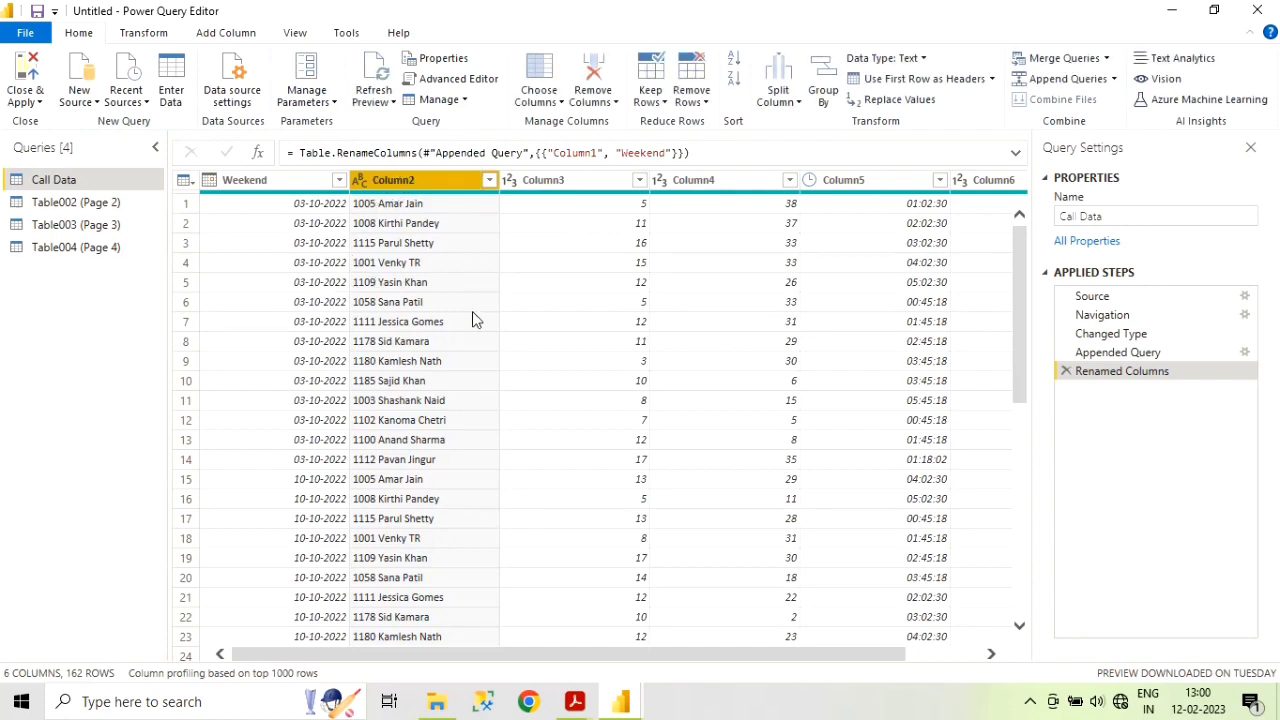
{"action": "key", "text": "alt+Tab"}
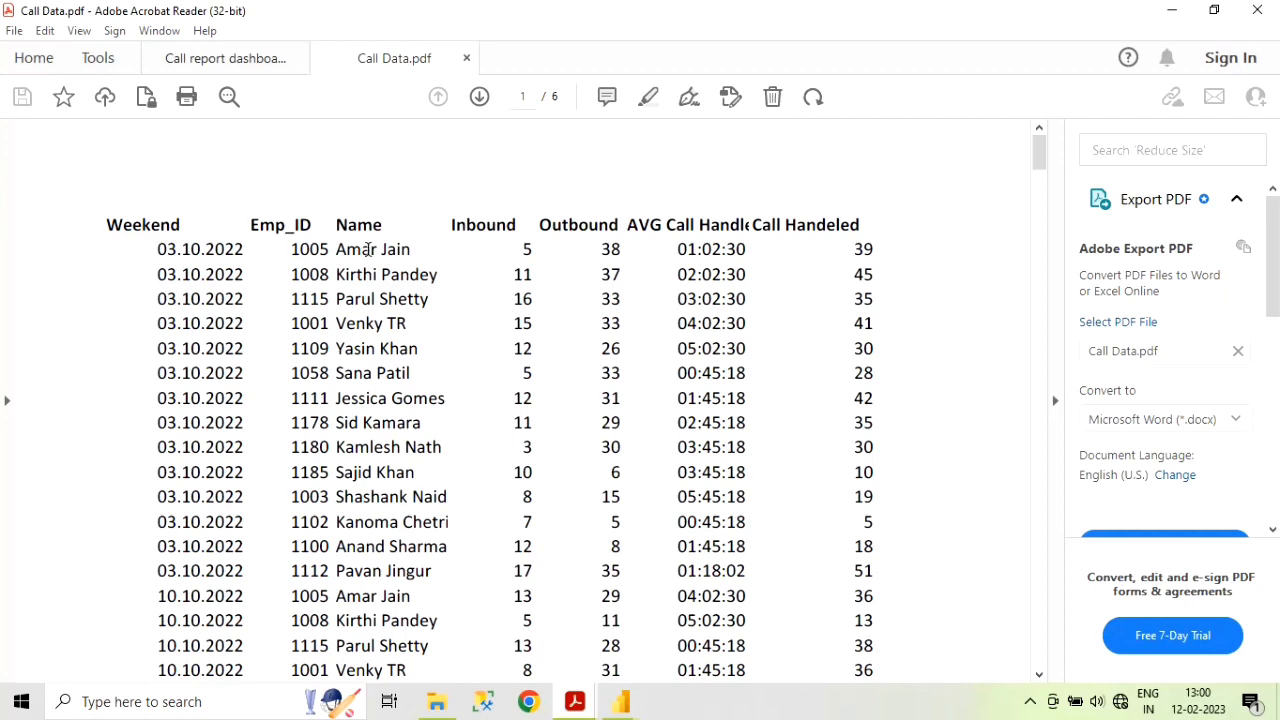
{"action": "left_click", "coordinate": [1172, 10]}
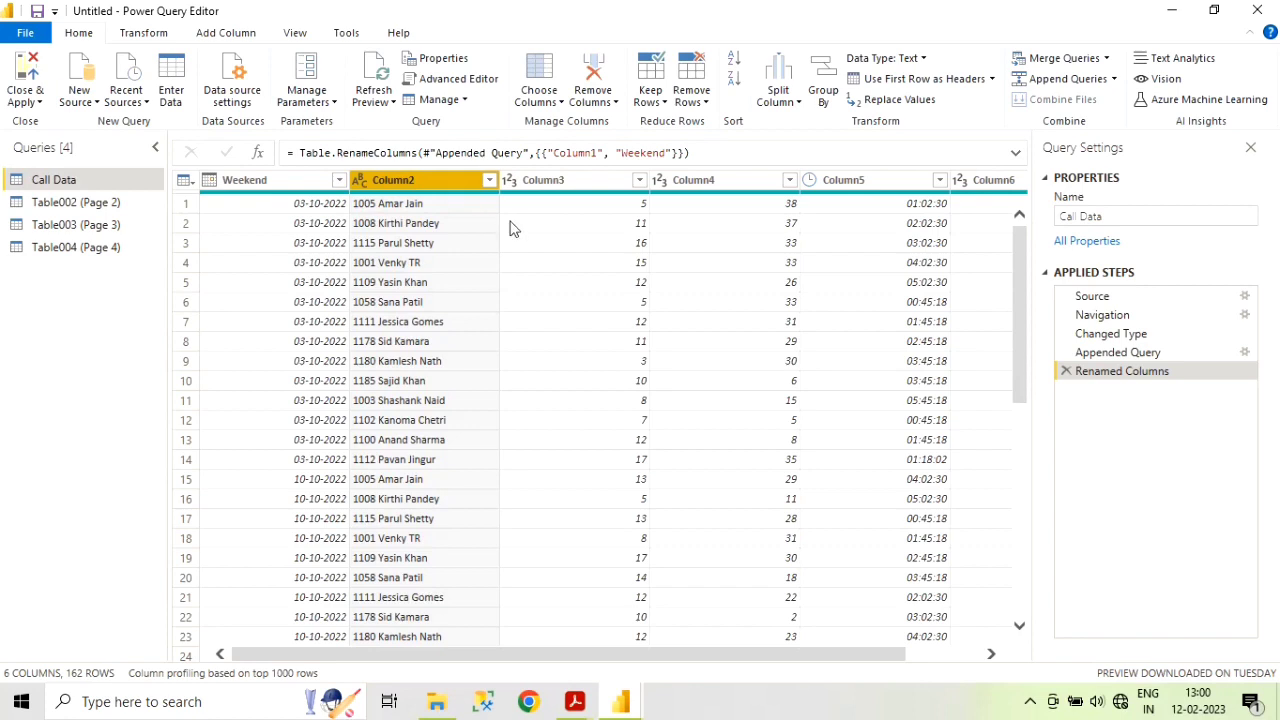
{"action": "left_click", "coordinate": [797, 106]}
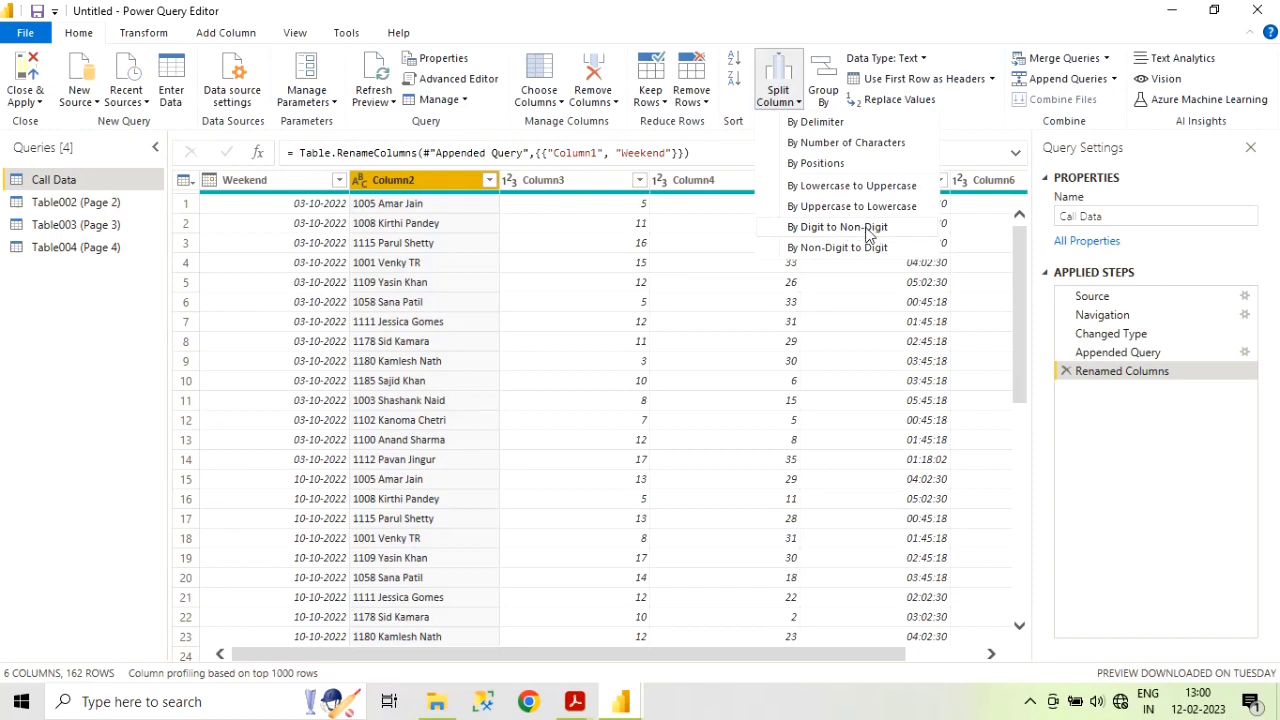
{"action": "key", "text": "Escape"}
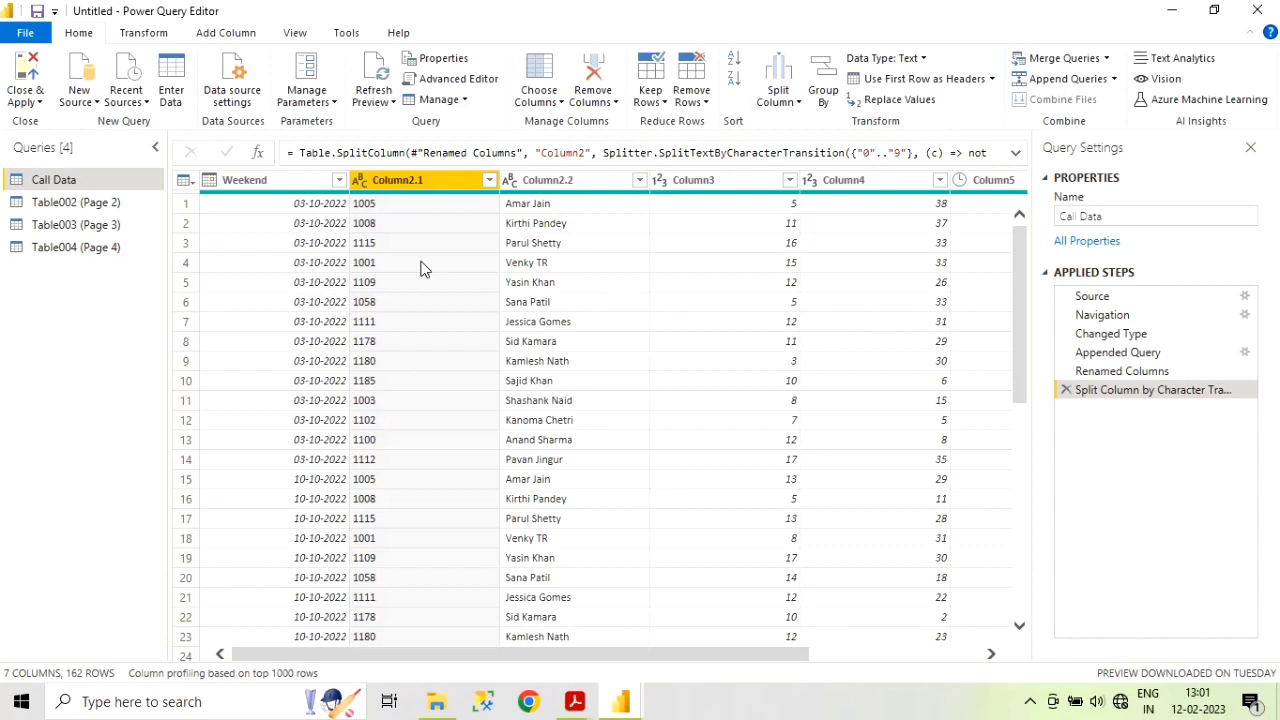
- Rename Column2.1 as Emp ID and change its data type to Whole Number
{"action": "double_click", "coordinate": [405, 186]}
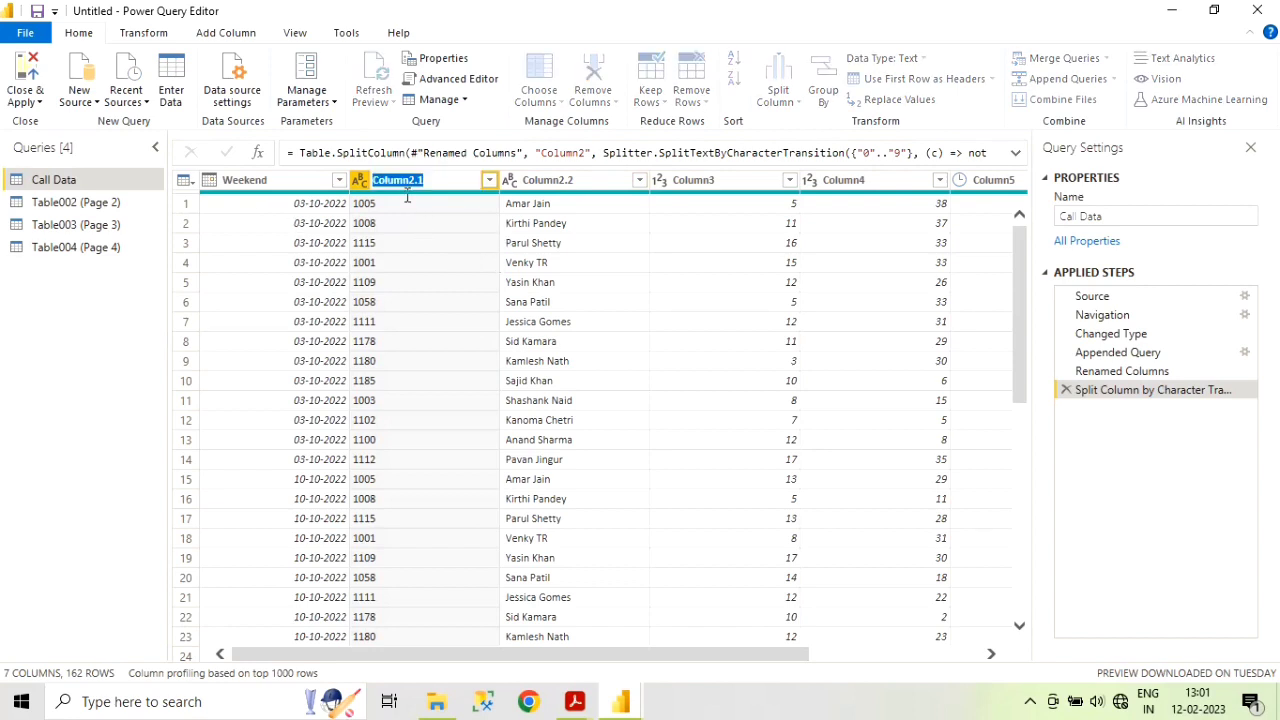
{"action": "type", "text": "Emp ID"}
{"action": "key", "text": "Return"}
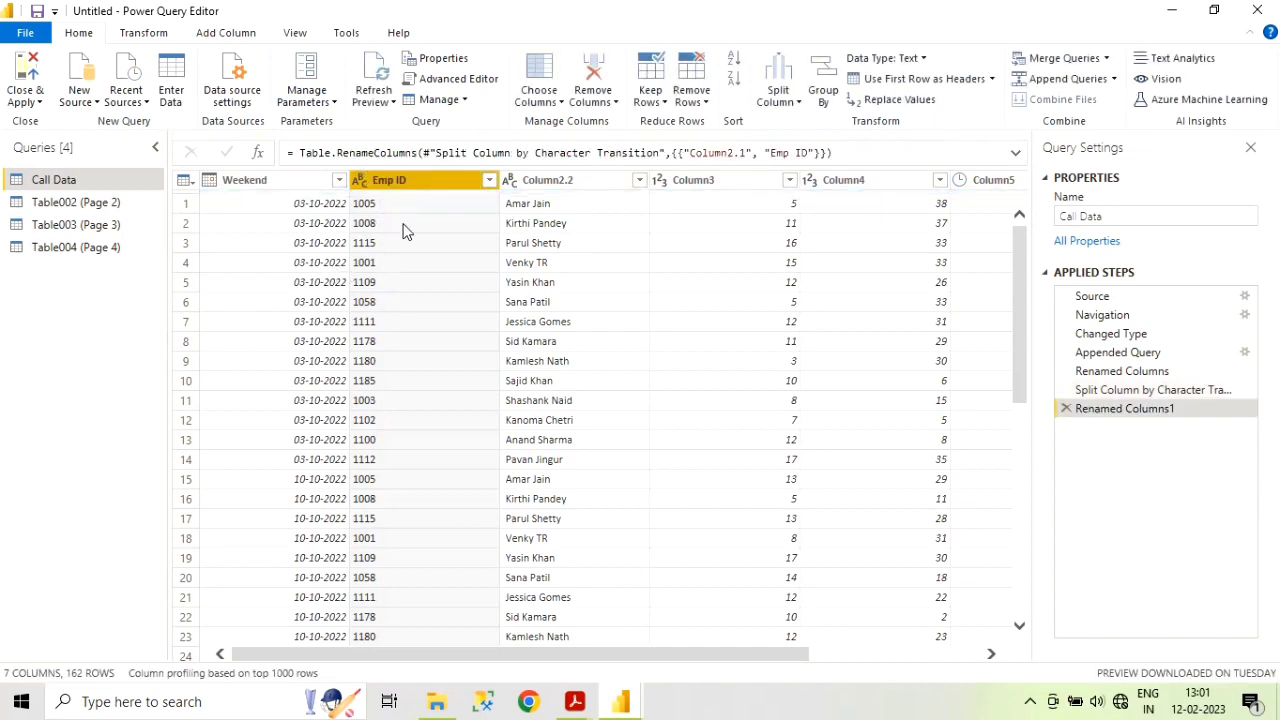
{"action": "left_click", "coordinate": [360, 185]}
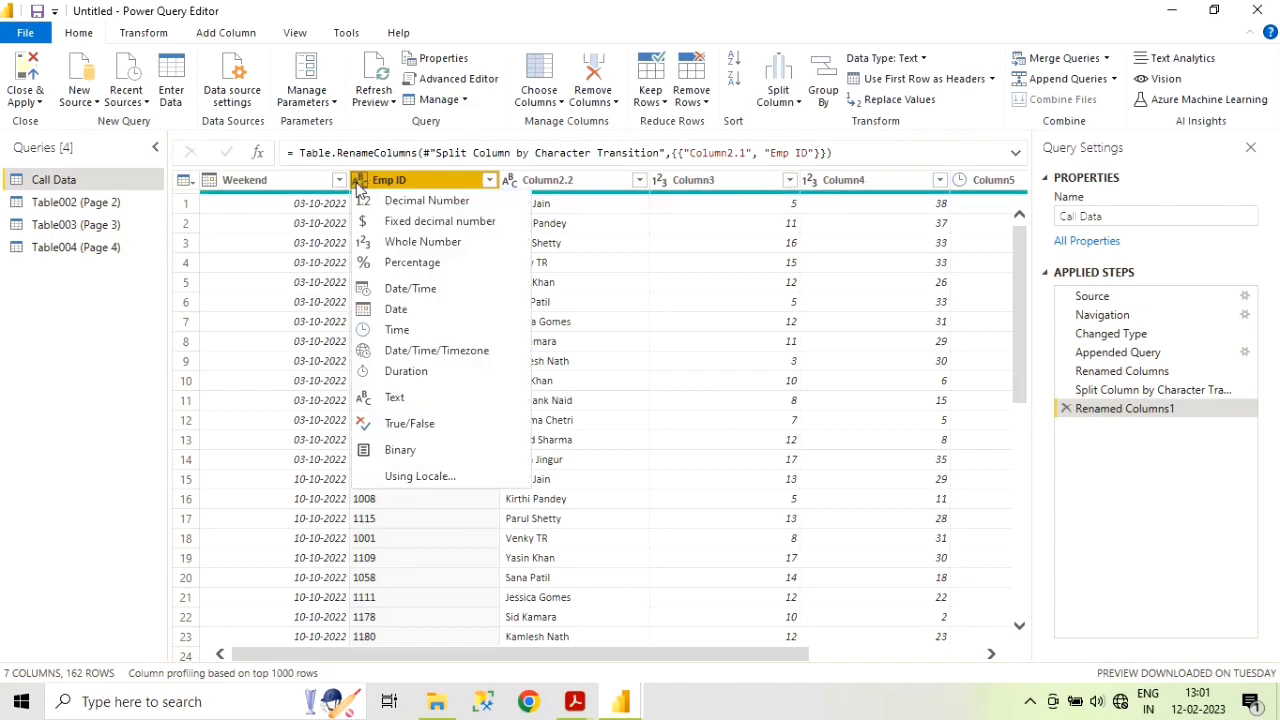
{"action": "left_click", "coordinate": [415, 243]}
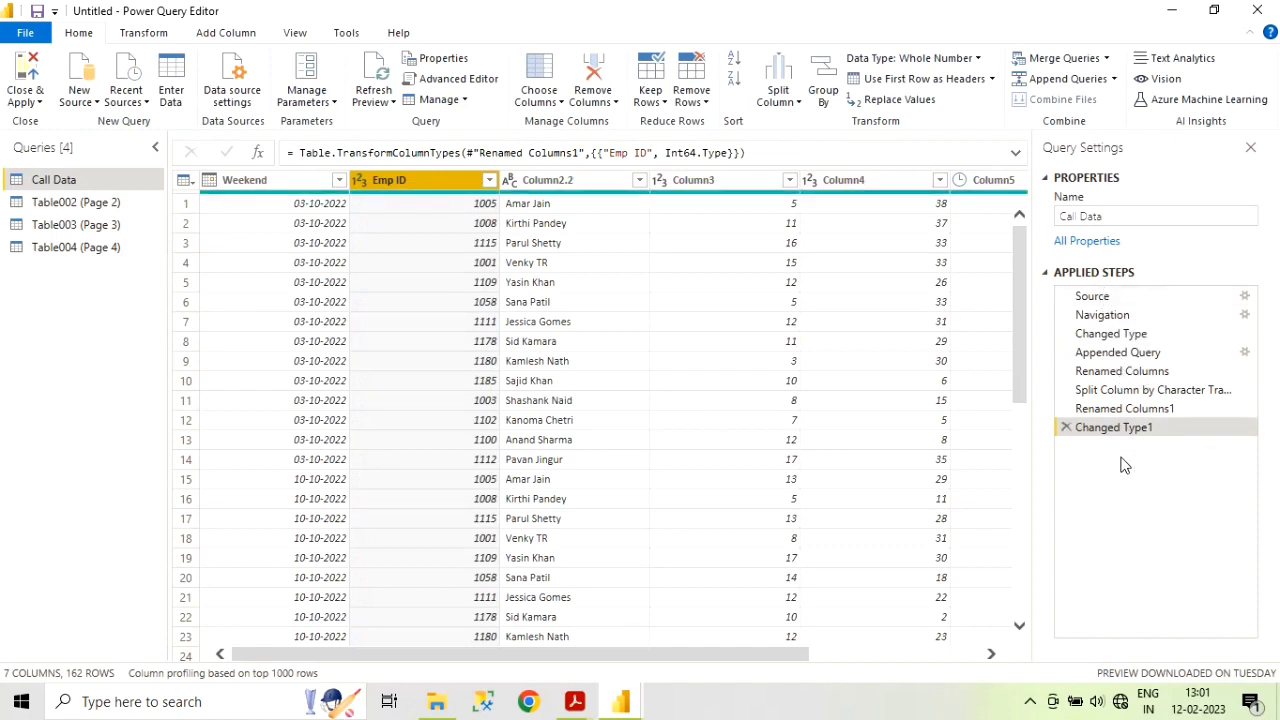
- Rename Column2.2 as Name
{"action": "double_click", "coordinate": [562, 180]}
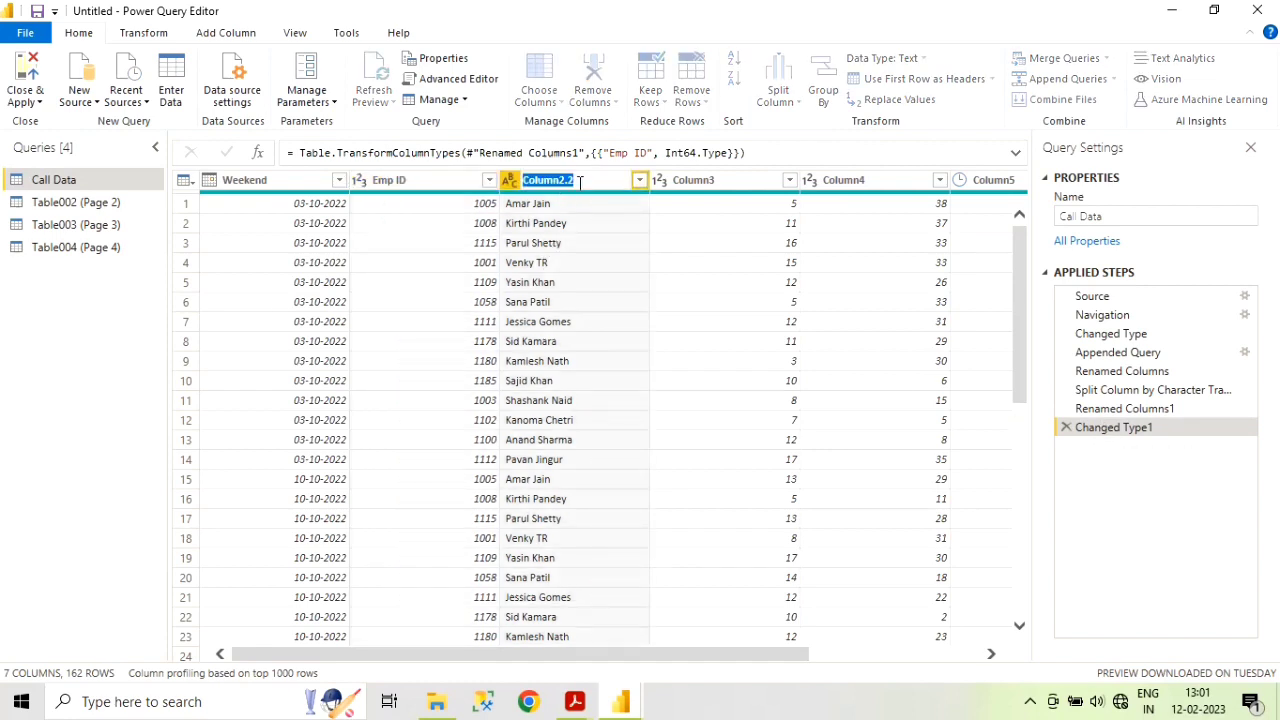
{"action": "type", "text": "Name"}
{"action": "key", "text": "Return"}
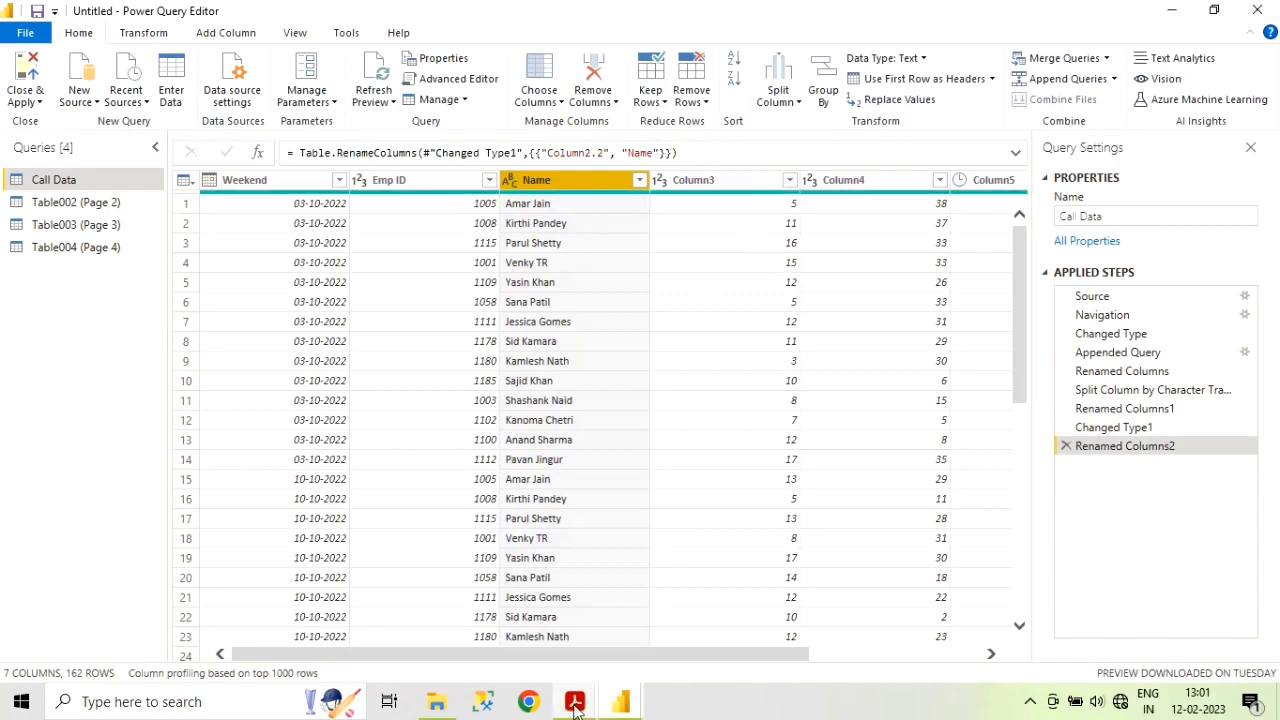
- Check the headings in Call Data.pdf, and rename Column3 as Inbound and Column4 as Outbound in Power Query Editor
{"action": "mouse_move", "coordinate": [575, 707]}
{"action": "left_click", "coordinate": [658, 636]}
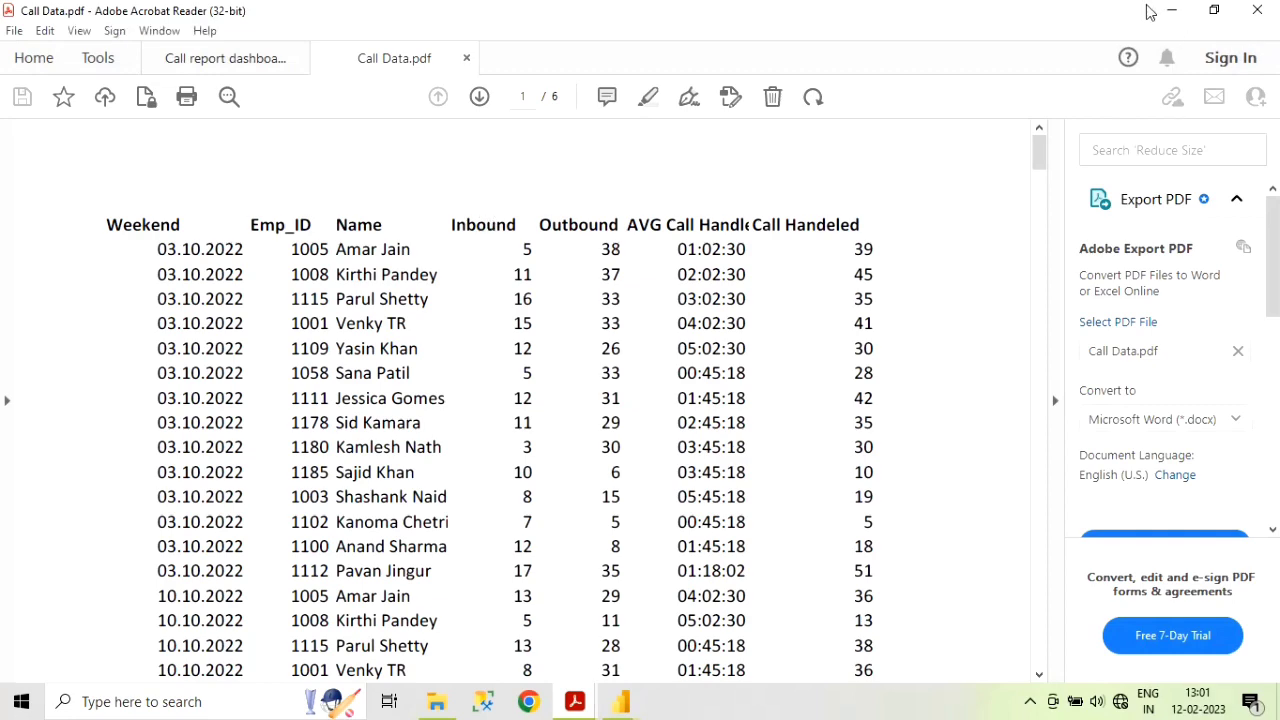
{"action": "left_click", "coordinate": [1171, 10]}
{"action": "double_click", "coordinate": [720, 190]}
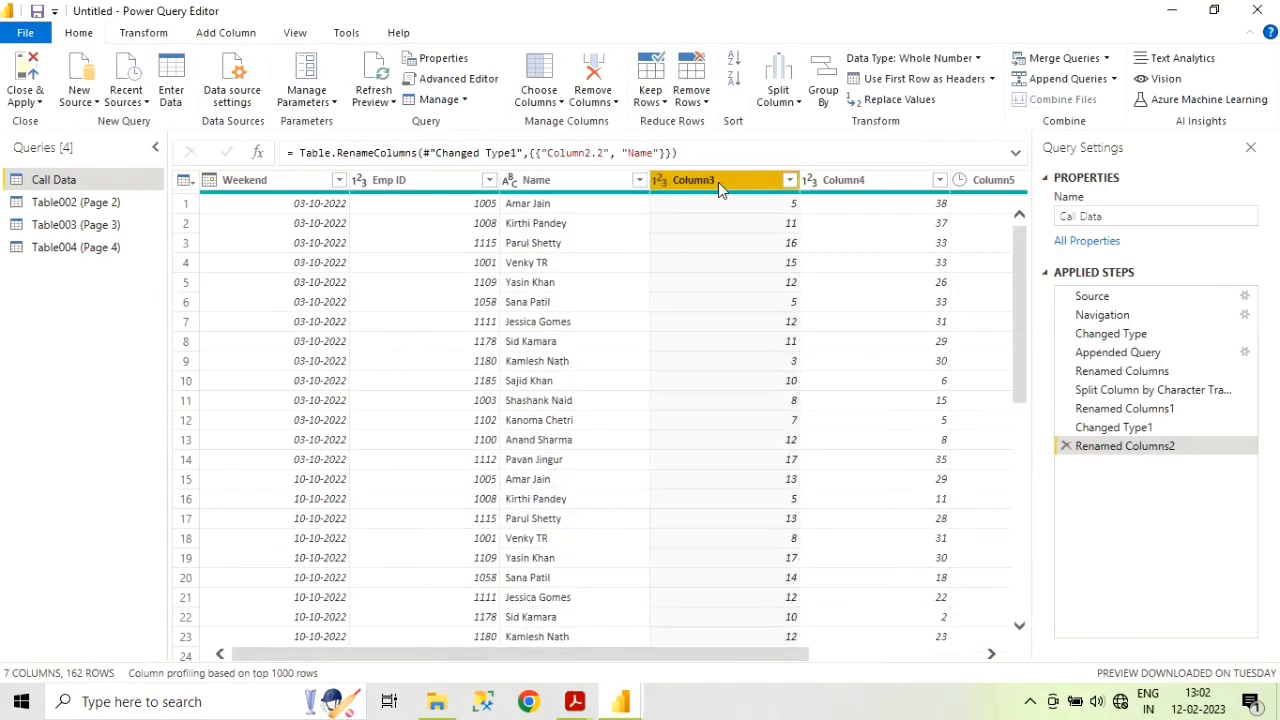
{"action": "type", "text": "In"}
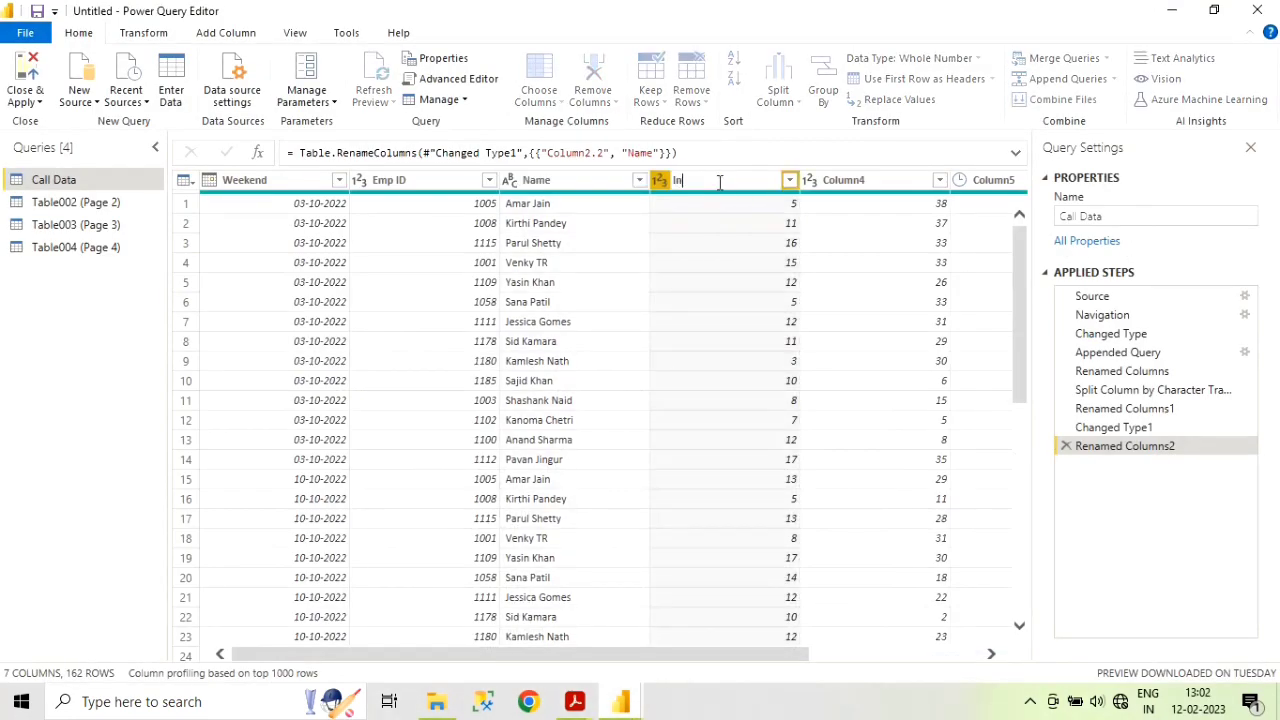
{"action": "type", "text": "bound"}
{"action": "key", "text": "Return"}
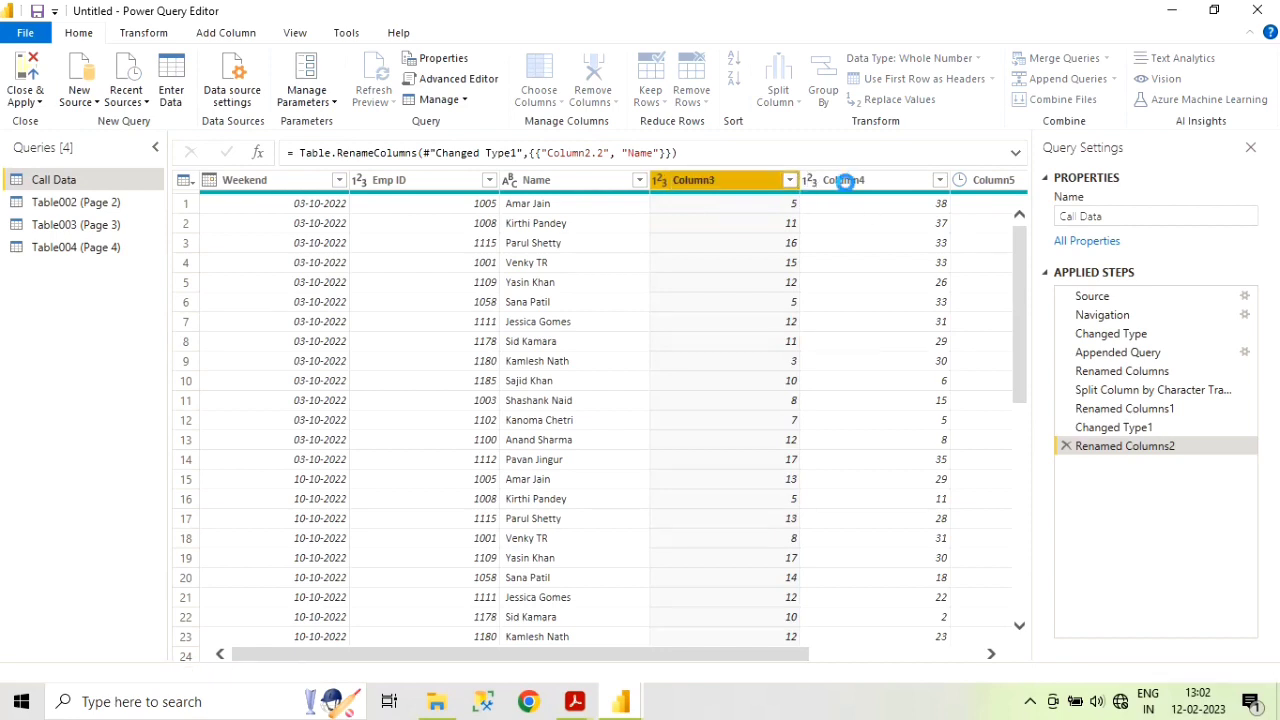
{"action": "double_click", "coordinate": [845, 180]}
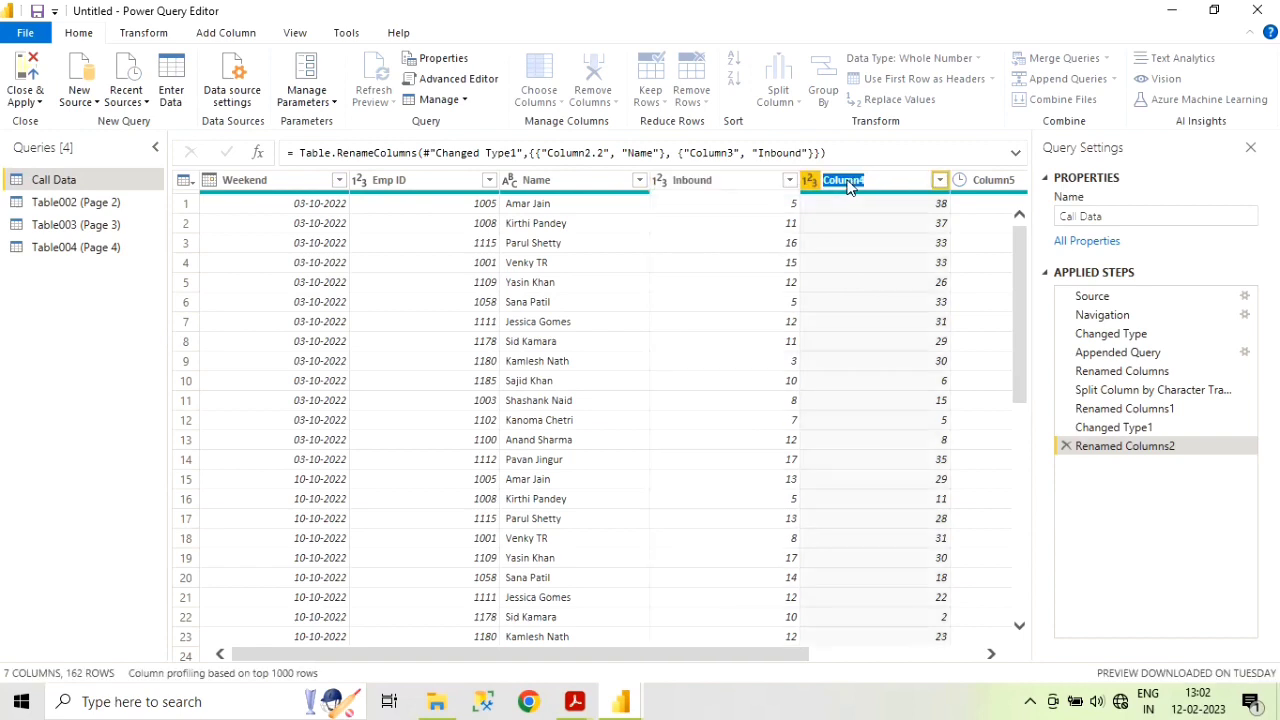
{"action": "type", "text": "Outbound"}
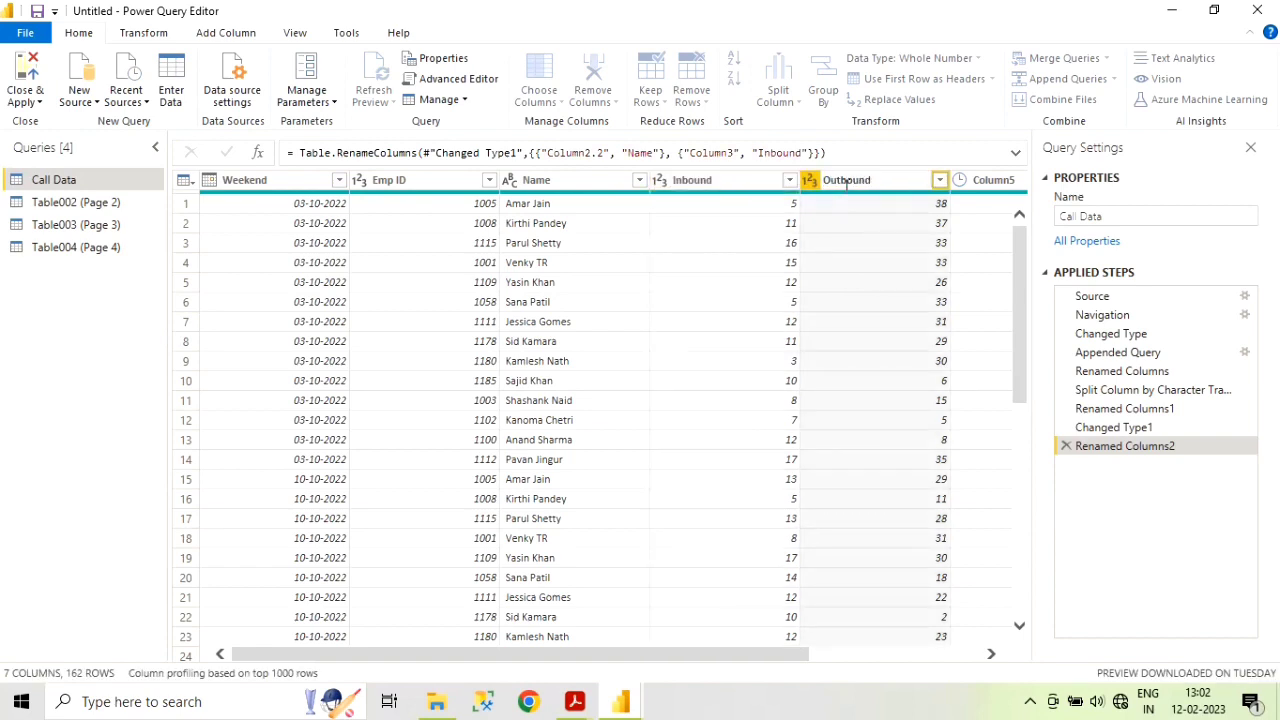
{"action": "key", "text": "Return"}
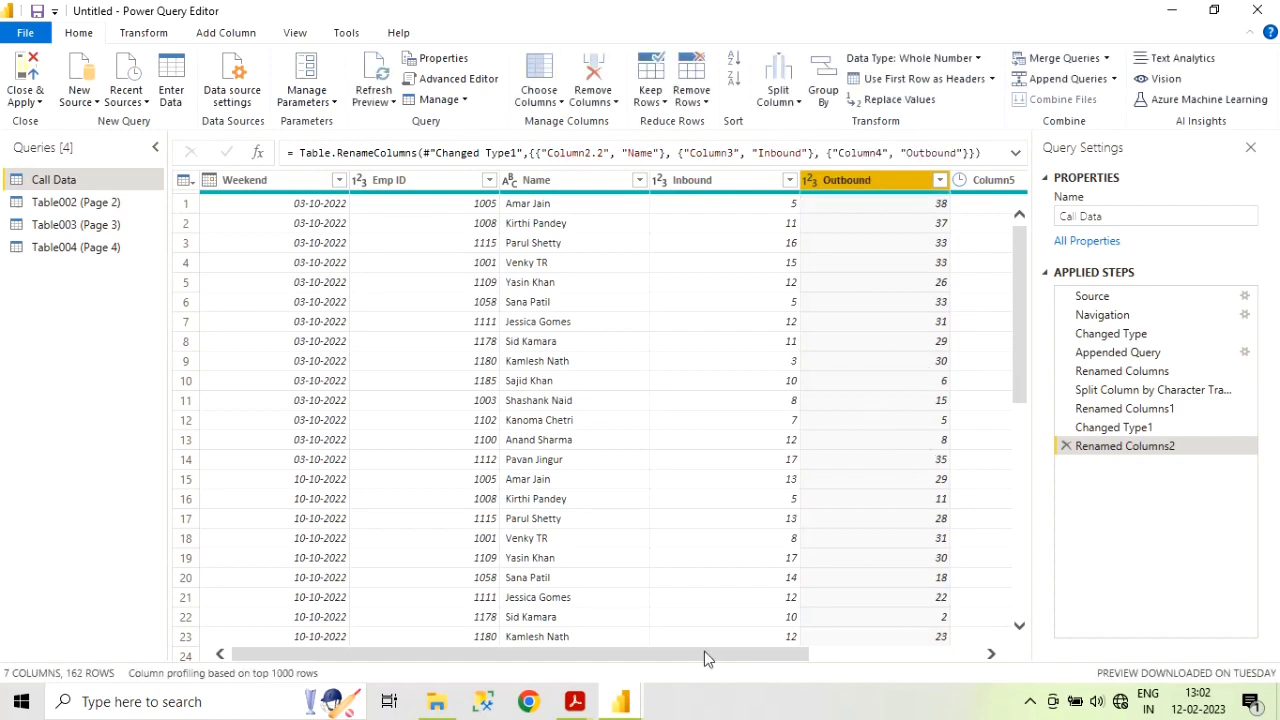
- Rename the time column, Column5, as AVG Call Handeled
{"action": "left_click_drag", "start_coordinate": [704, 658], "coordinate": [876, 657]}
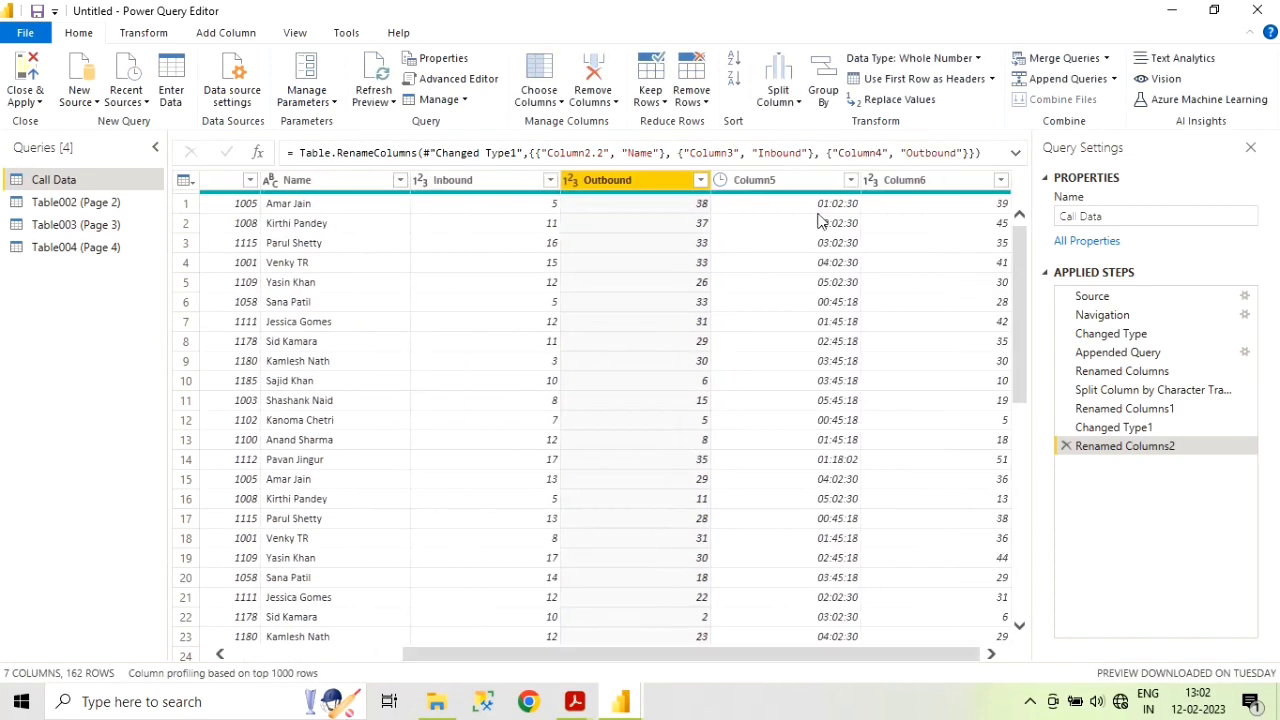
{"action": "left_click", "coordinate": [765, 183]}
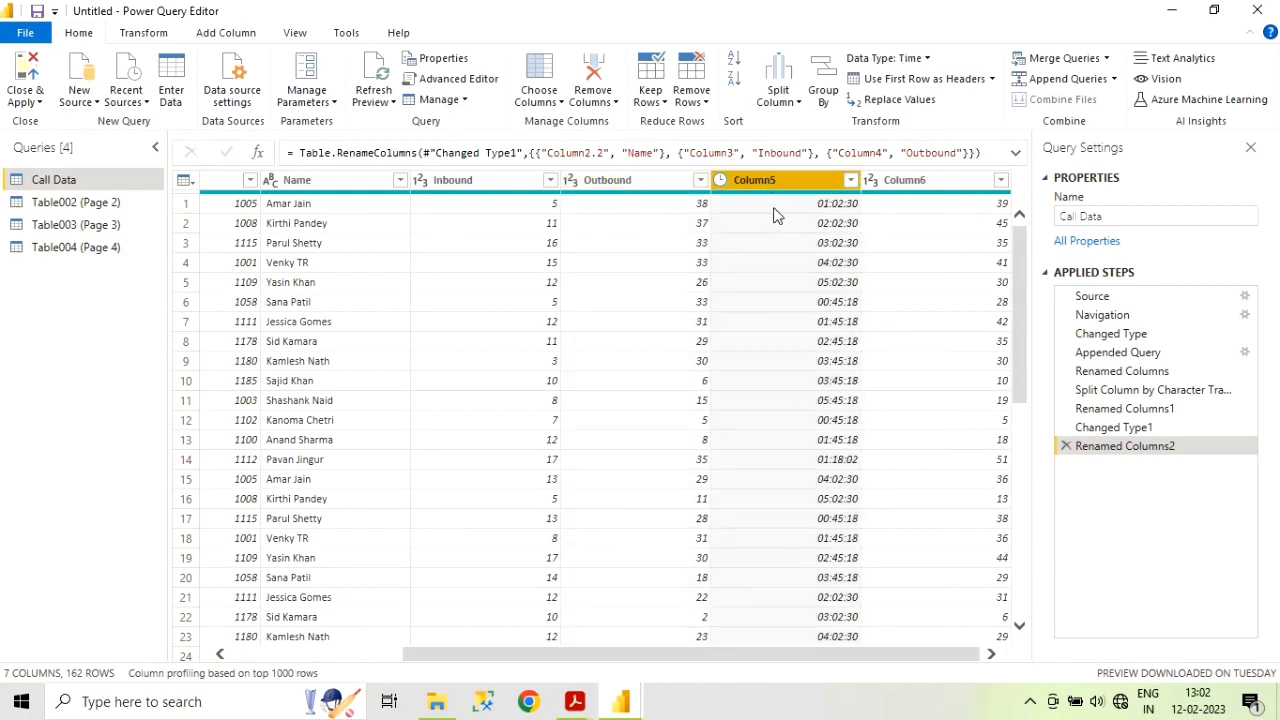
{"action": "double_click", "coordinate": [748, 178]}
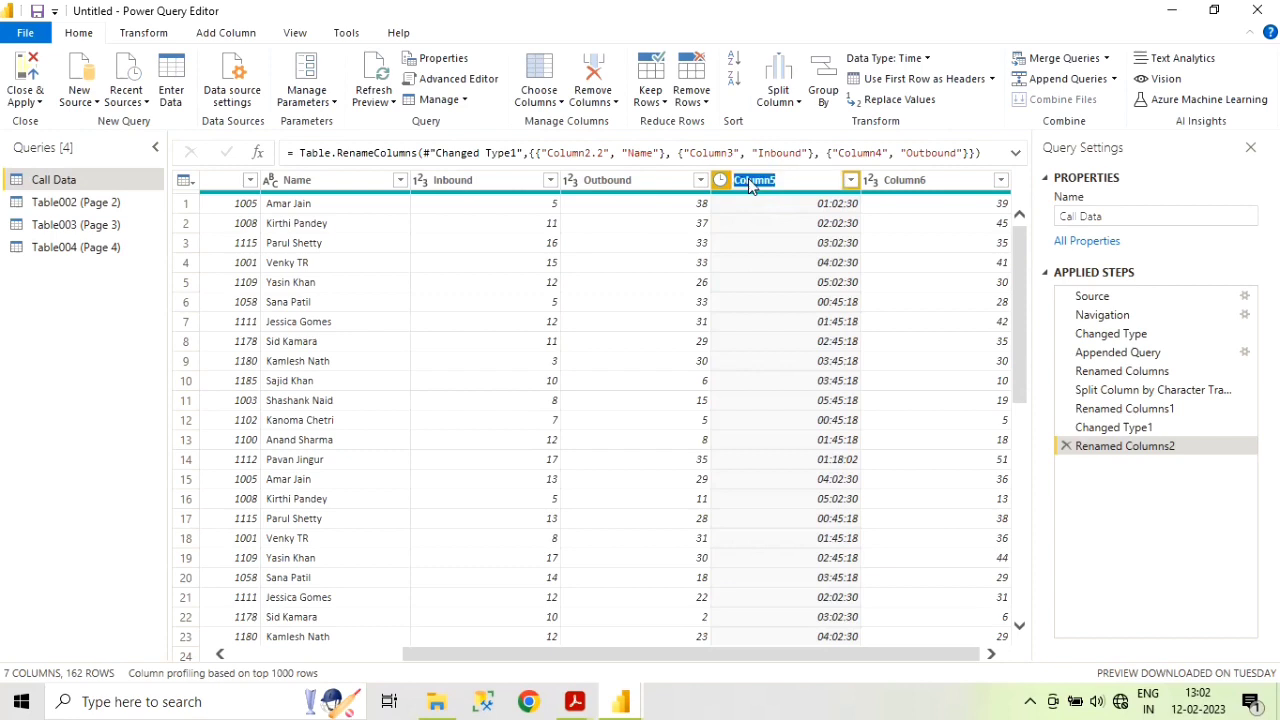
{"action": "type", "text": "AVG Call"}
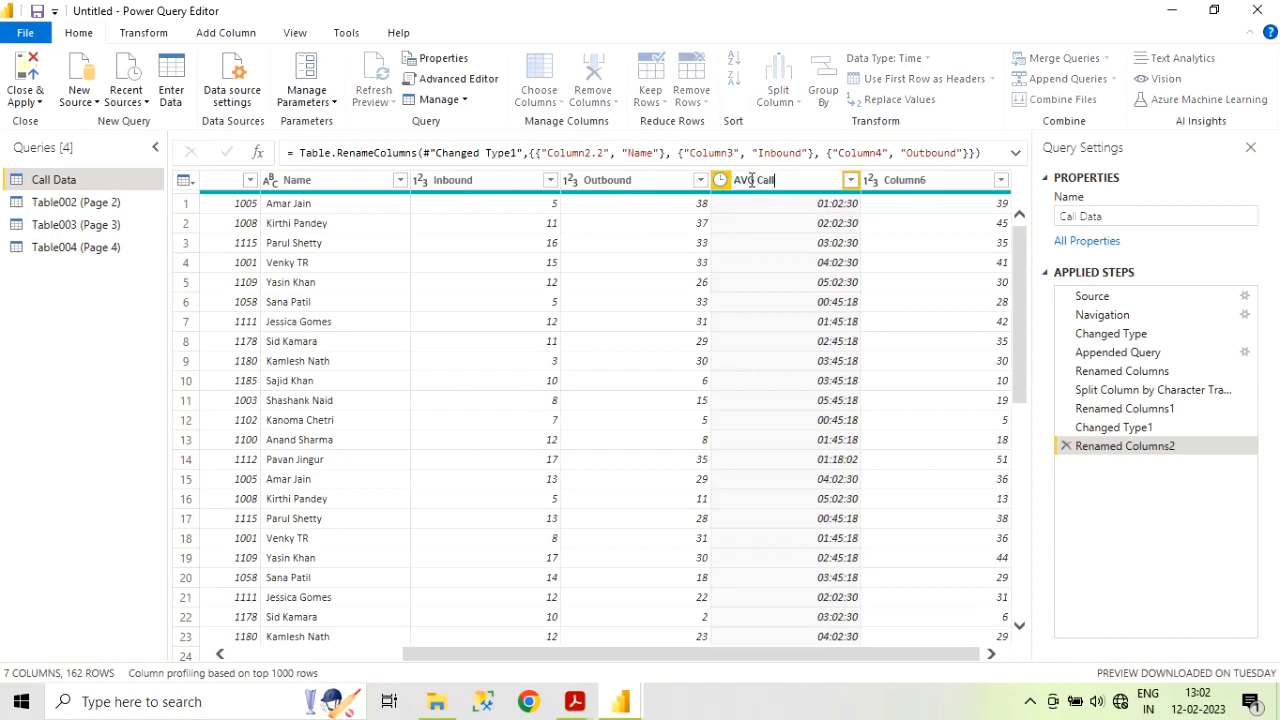
{"action": "type", "text": " Hr"}
{"action": "type", "text": "ndeled"}
{"action": "key", "text": "Escape"}
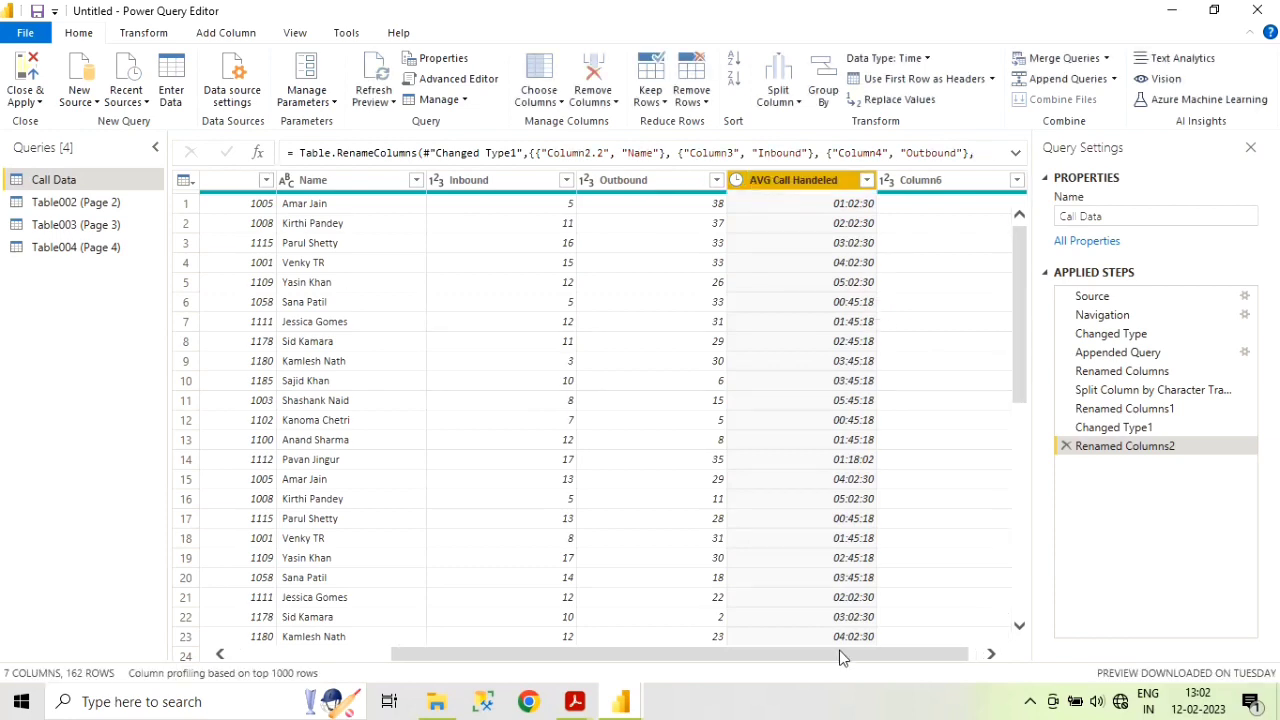
- Check the last heading in Call Data.pdf and rename Column6 as Call Handled in Power Query Editor
{"action": "left_click_drag", "start_coordinate": [839, 652], "coordinate": [988, 656]}
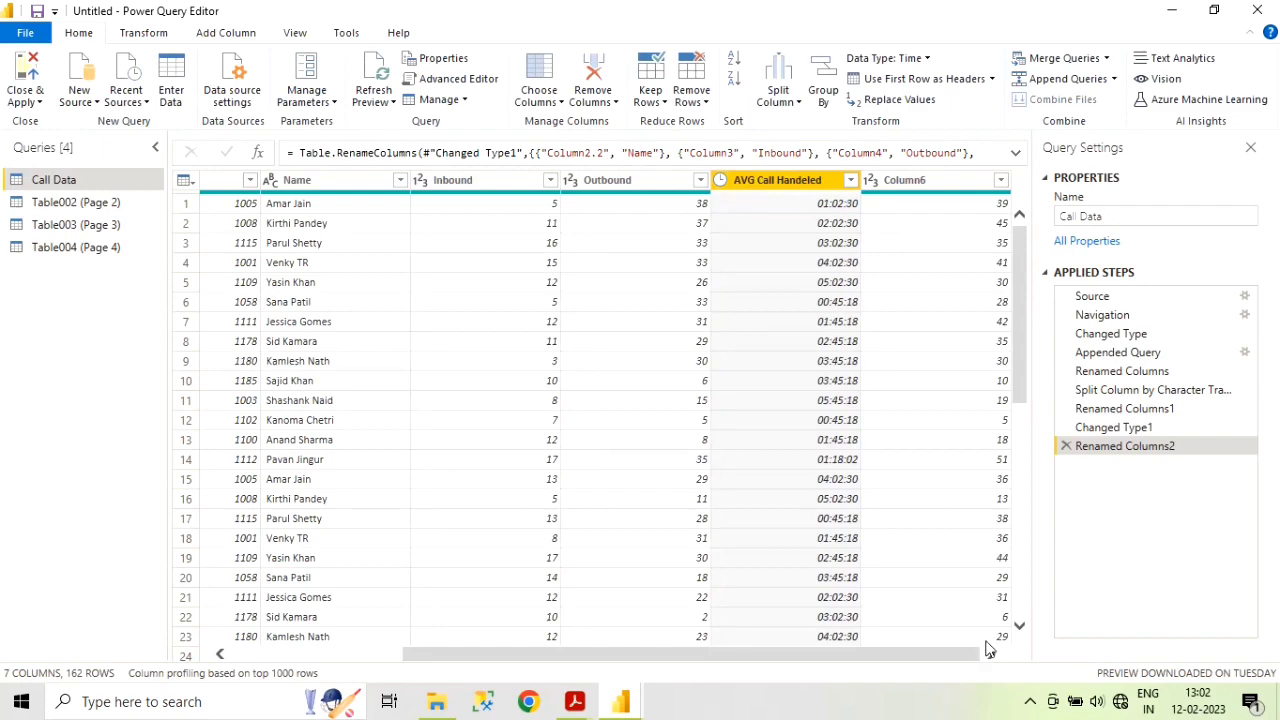
{"action": "key", "text": "alt+Tab"}
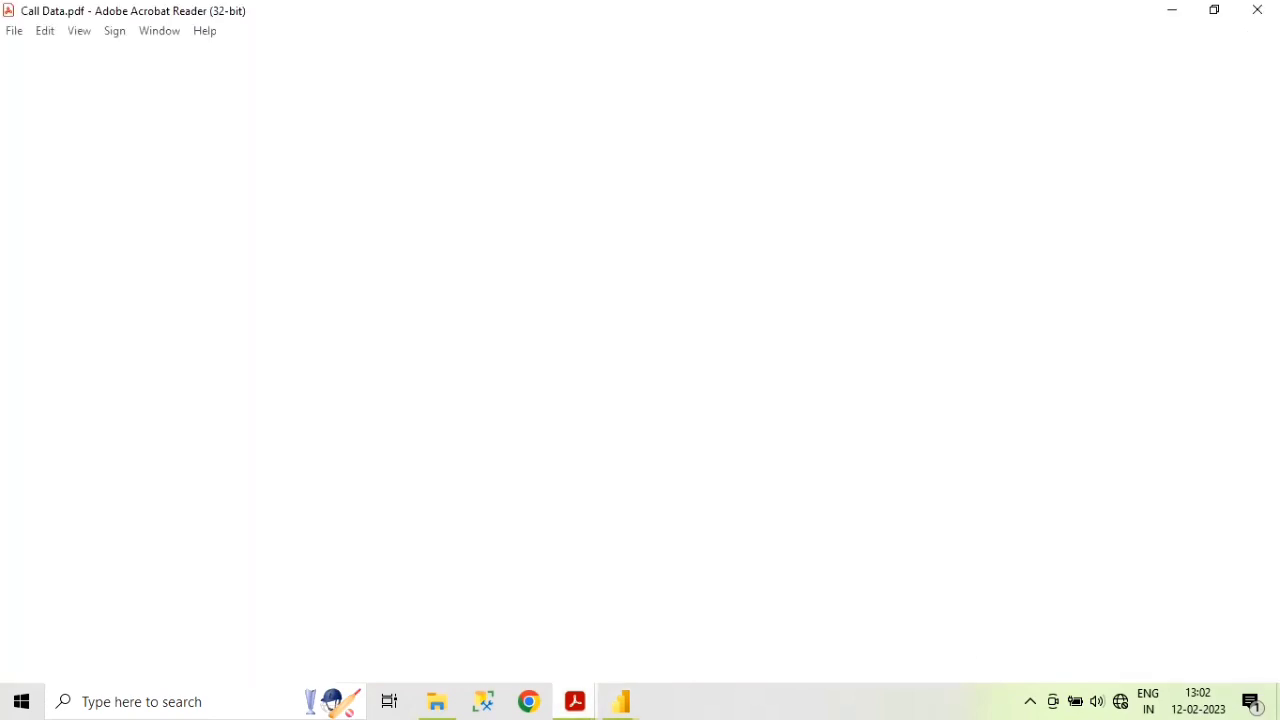
{"action": "left_click", "coordinate": [1177, 12]}
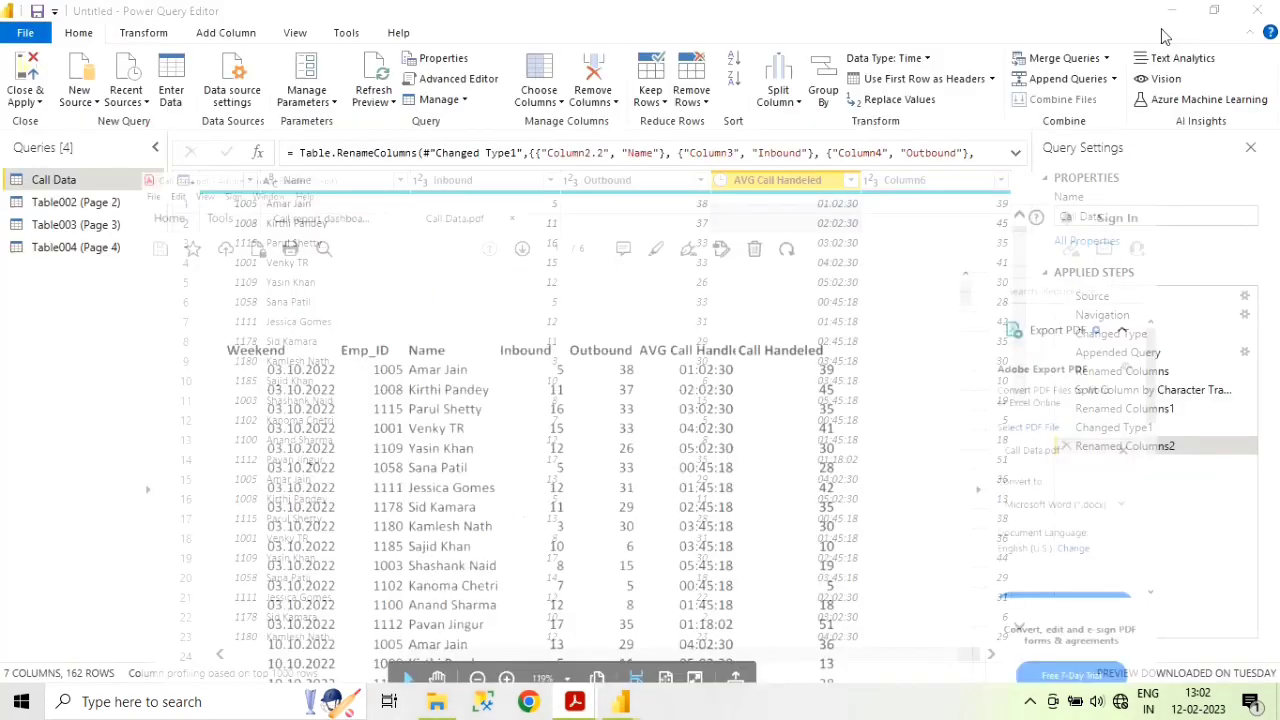
{"action": "double_click", "coordinate": [933, 185]}
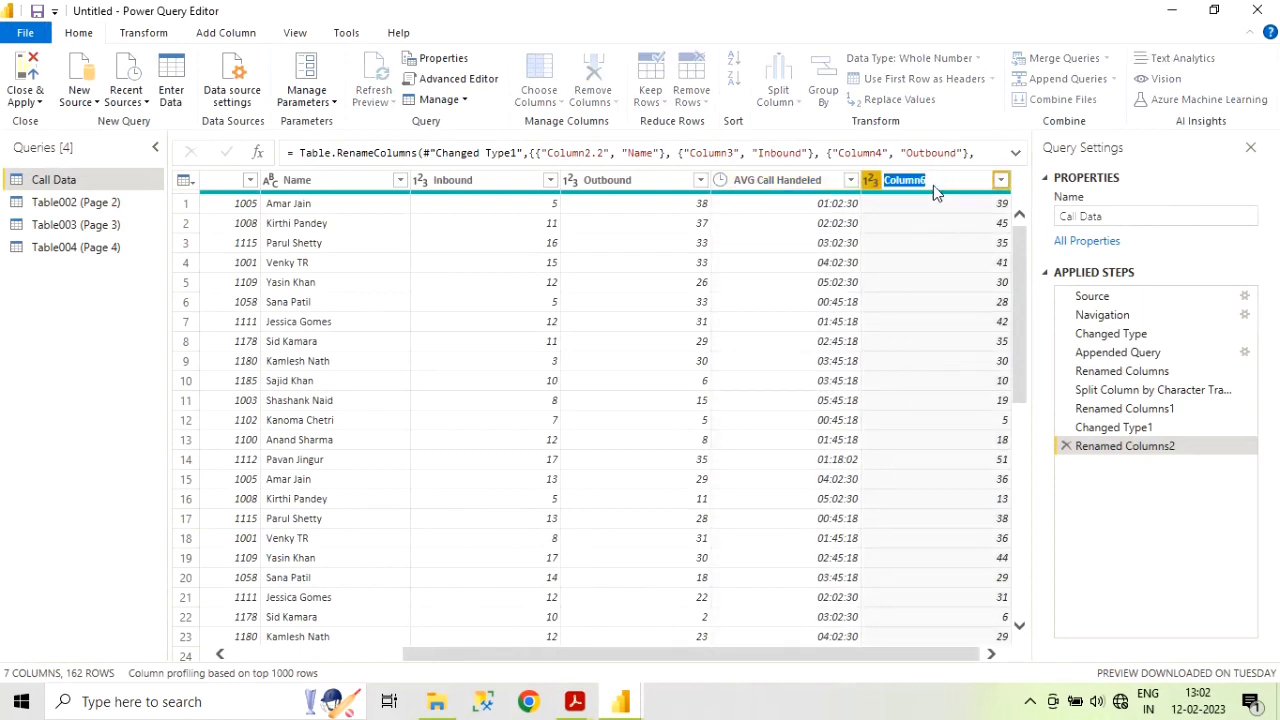
{"action": "type", "text": "Call Handled"}
{"action": "key", "text": "Return"}
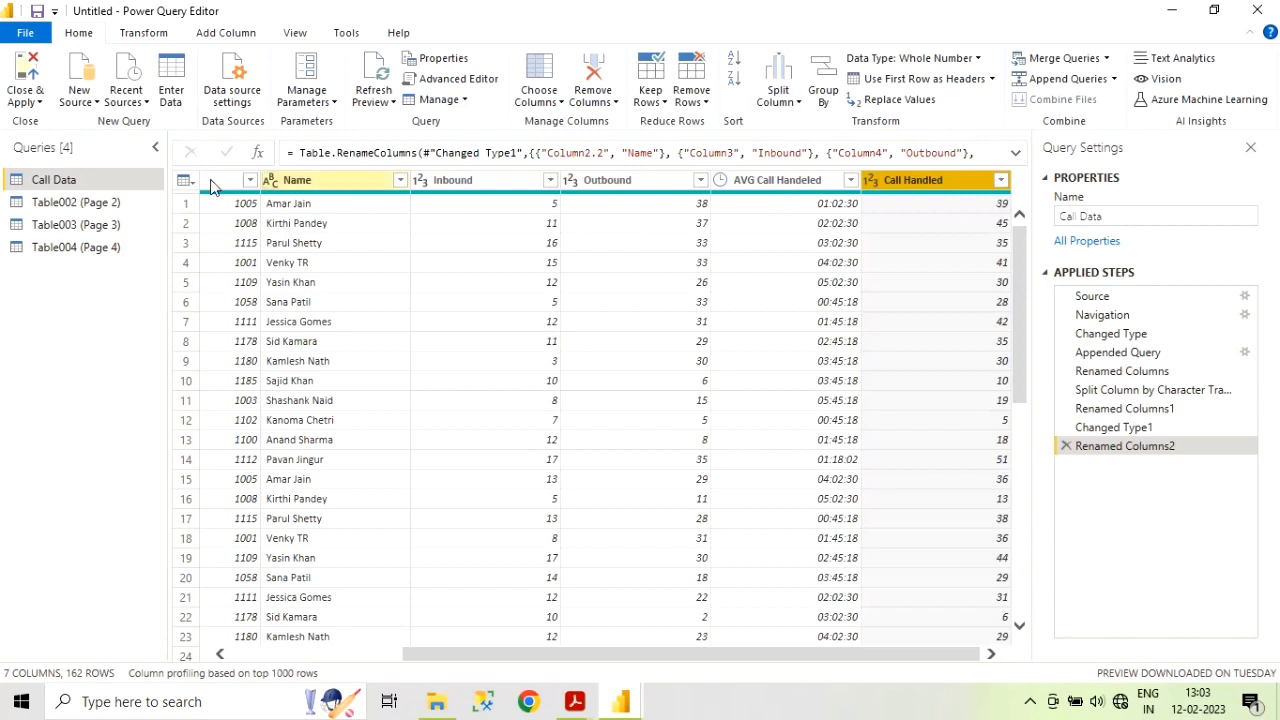
{"action": "left_click_drag", "start_coordinate": [526, 655], "coordinate": [266, 654]}
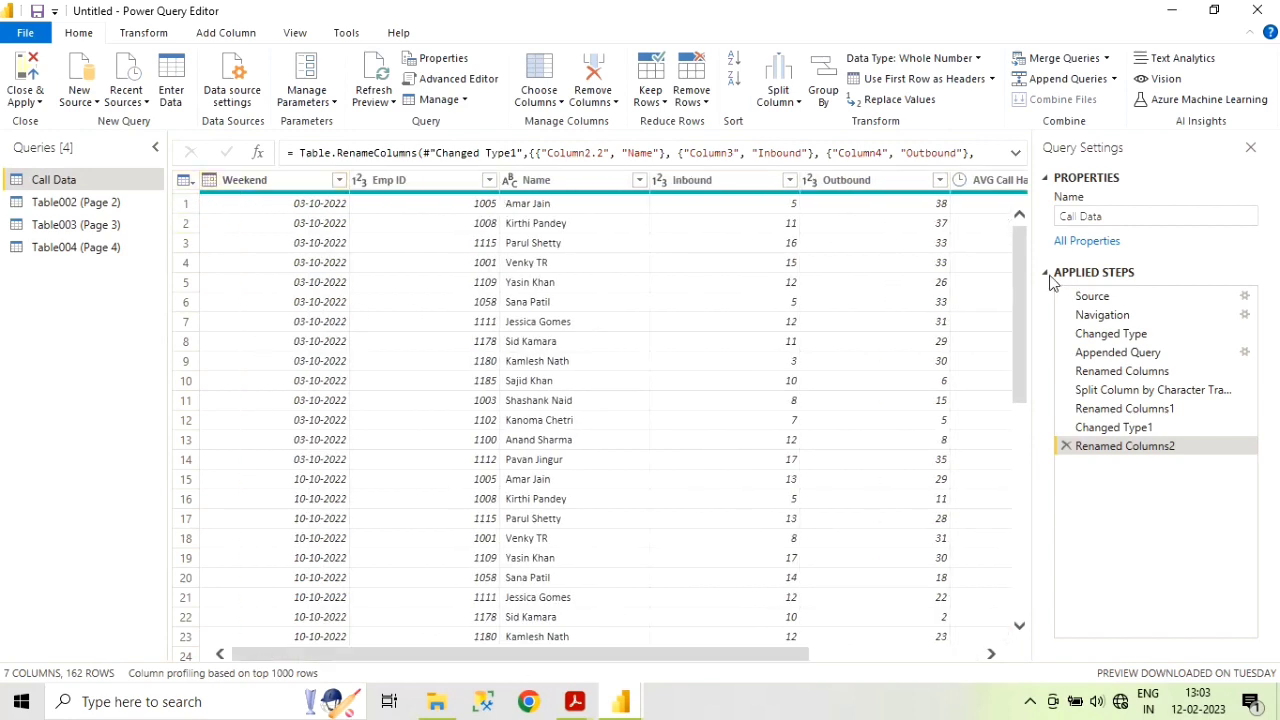
{"action": "scroll", "coordinate": [900, 468], "scroll_direction": "down", "scroll_amount": 8}
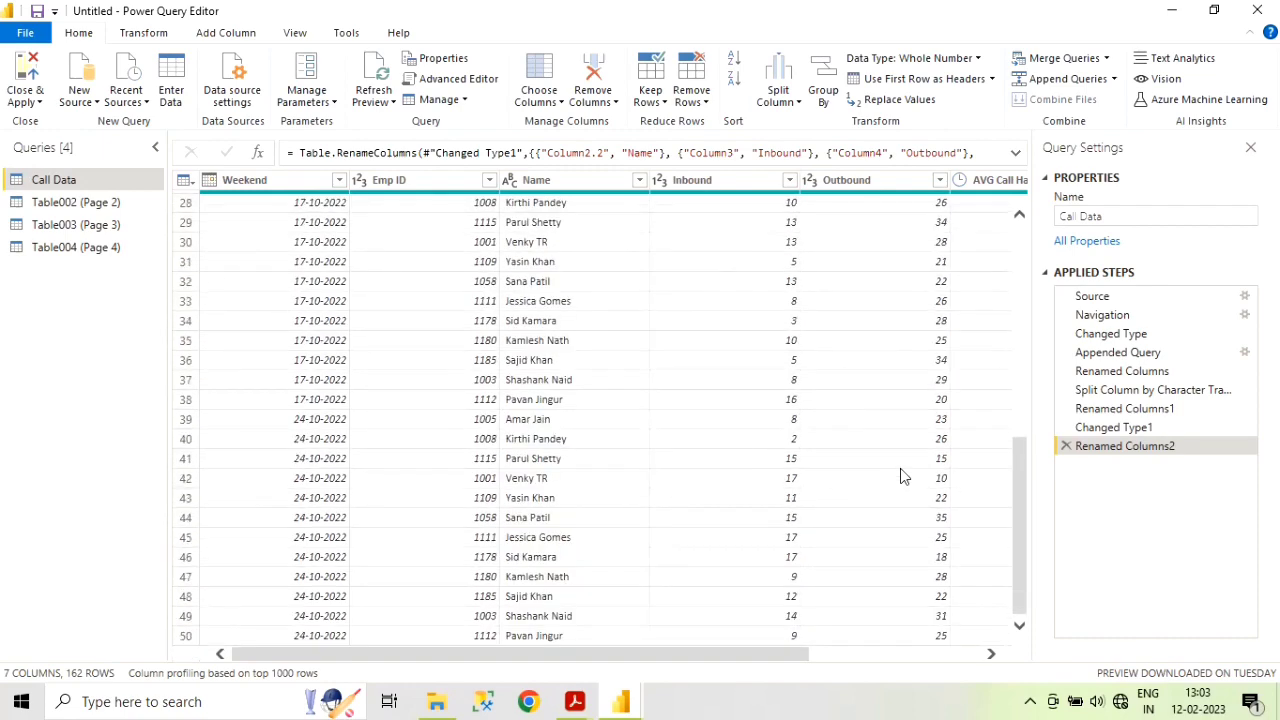
{"action": "scroll", "coordinate": [900, 468], "scroll_direction": "up", "scroll_amount": 8}
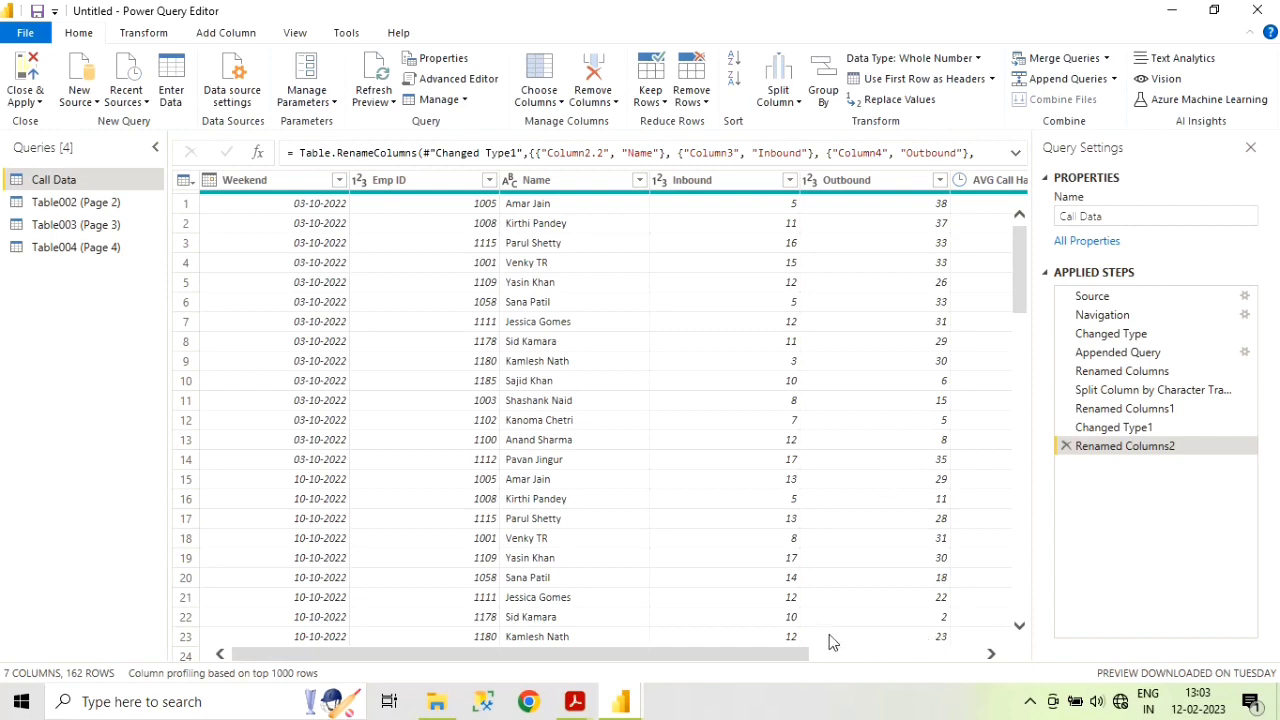
- Connect to the recent source Call Data.pdf and preview Table005 (Page 5) and Table006 (Page 6)
{"action": "left_click", "coordinate": [145, 97]}
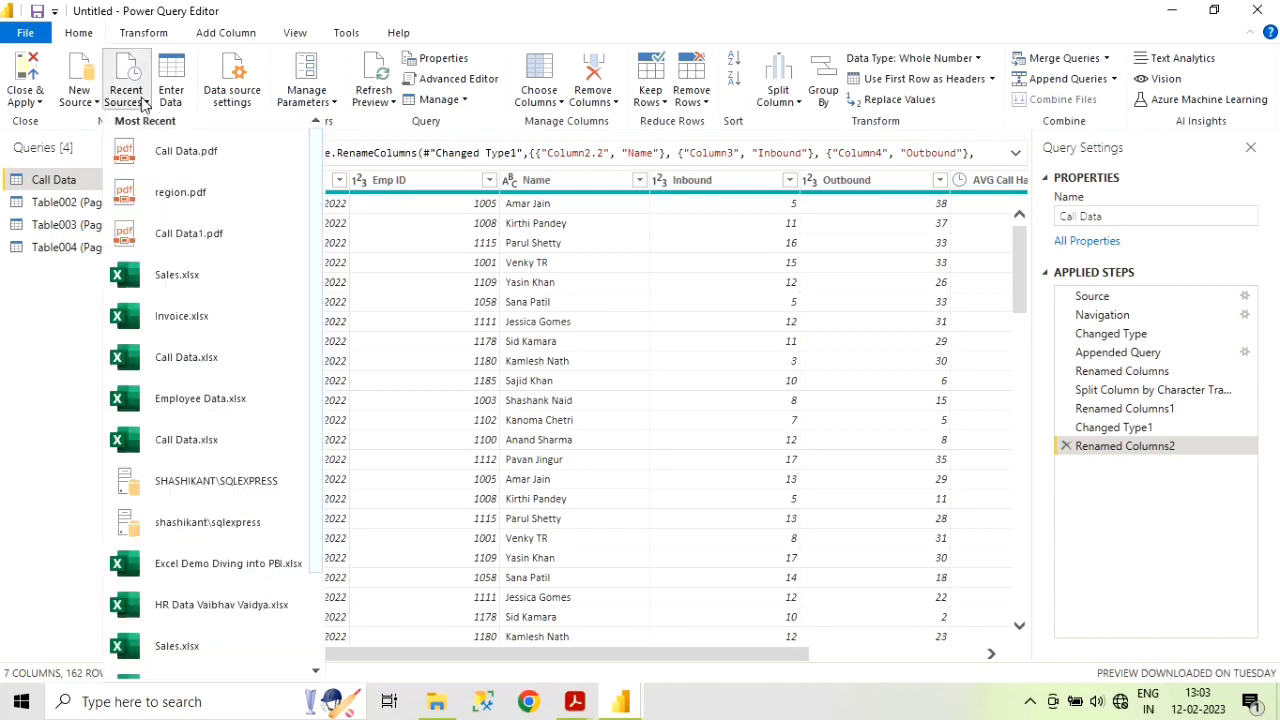
{"action": "left_click", "coordinate": [228, 163]}
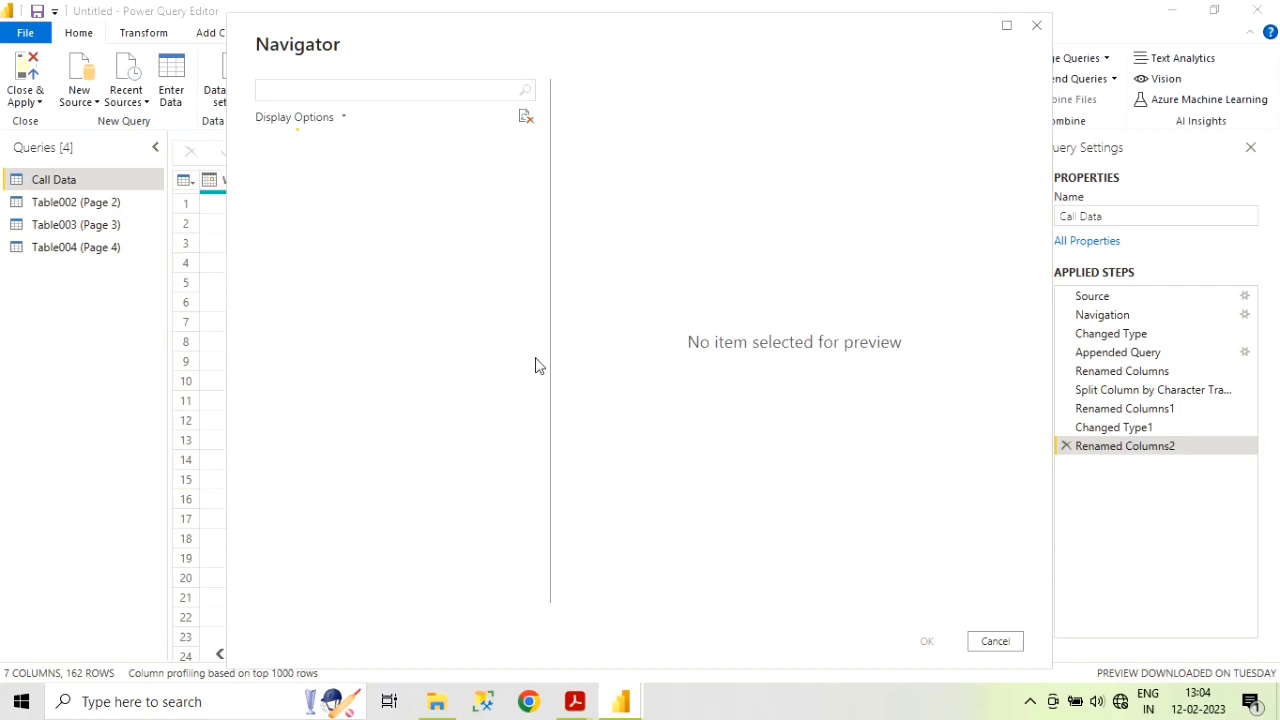
{"action": "type", "text": "1"}
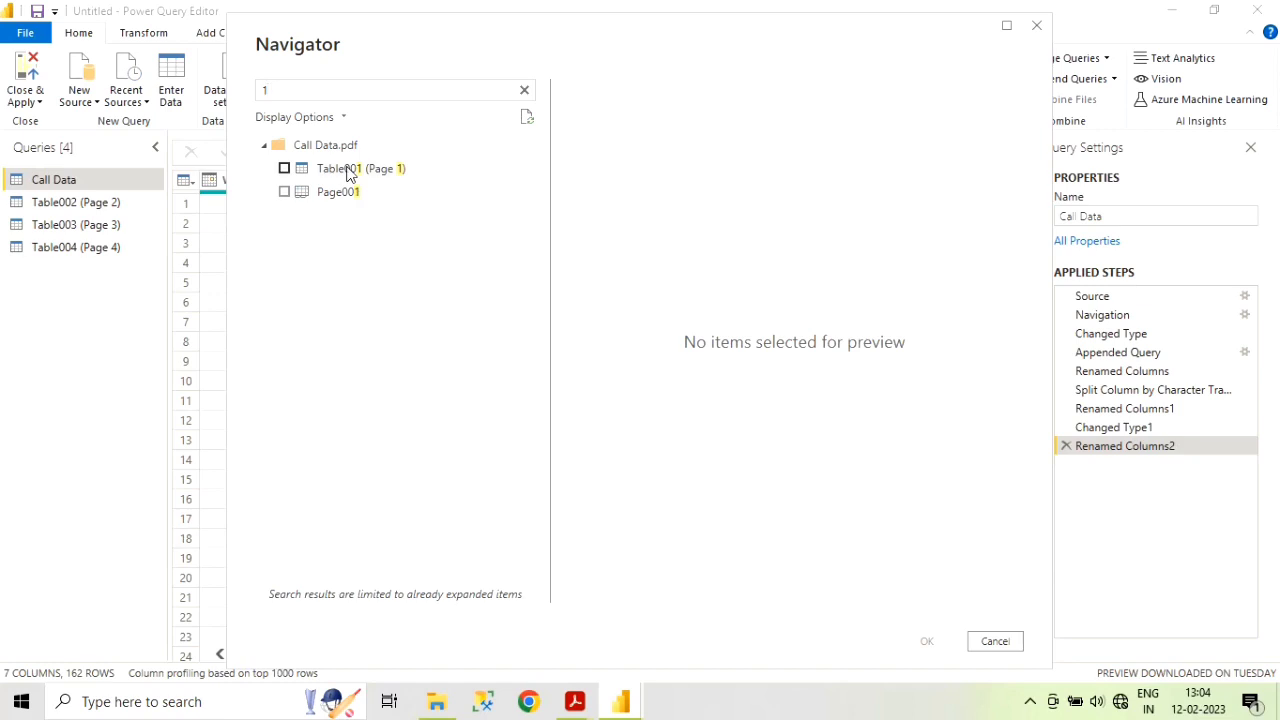
{"action": "key", "text": "BackSpace"}
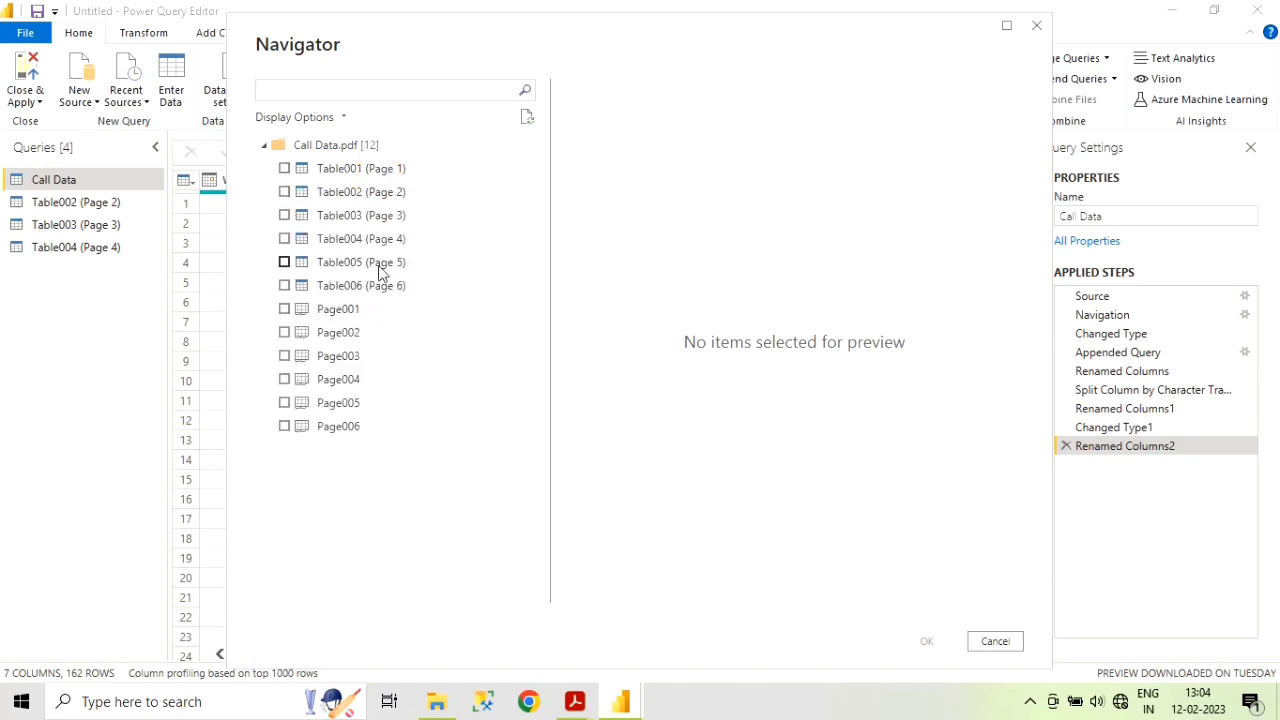
{"action": "left_click", "coordinate": [380, 272]}
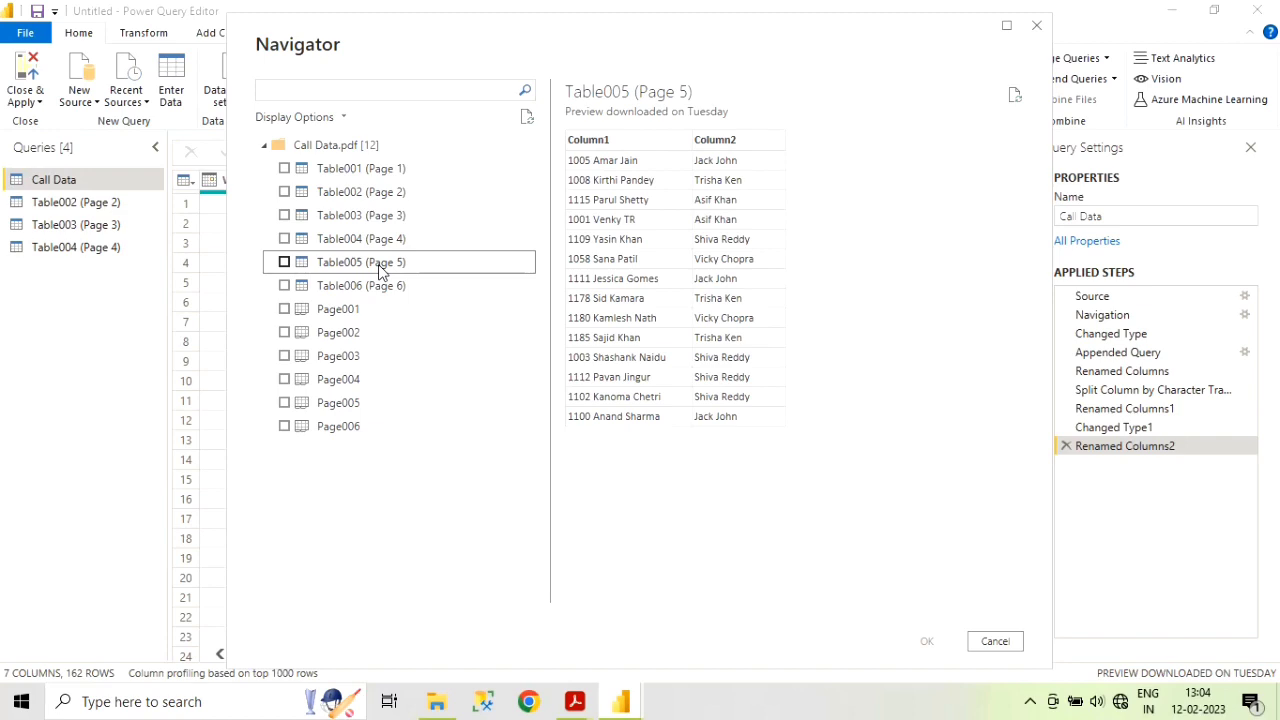
{"action": "left_click", "coordinate": [375, 289]}
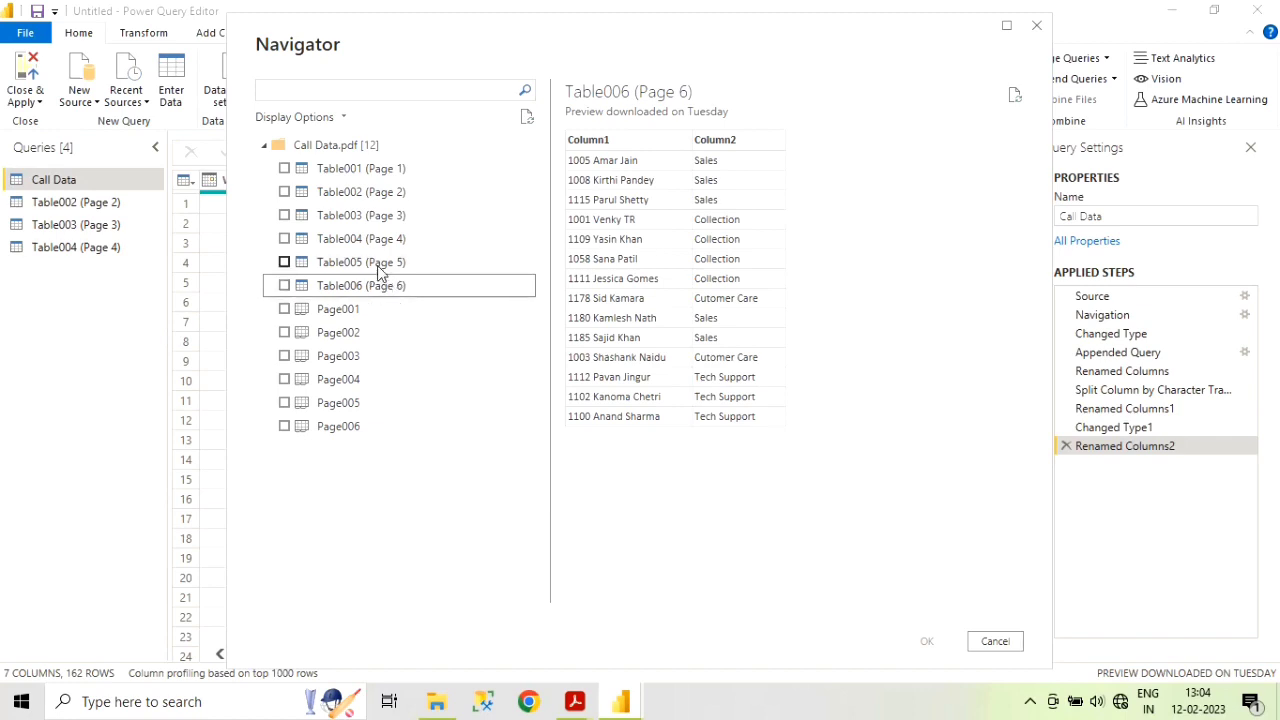
- Load Table005 (Page 5) and Table006 (Page 6) from Call Data.pdf as new queries
{"action": "left_click", "coordinate": [369, 265]}
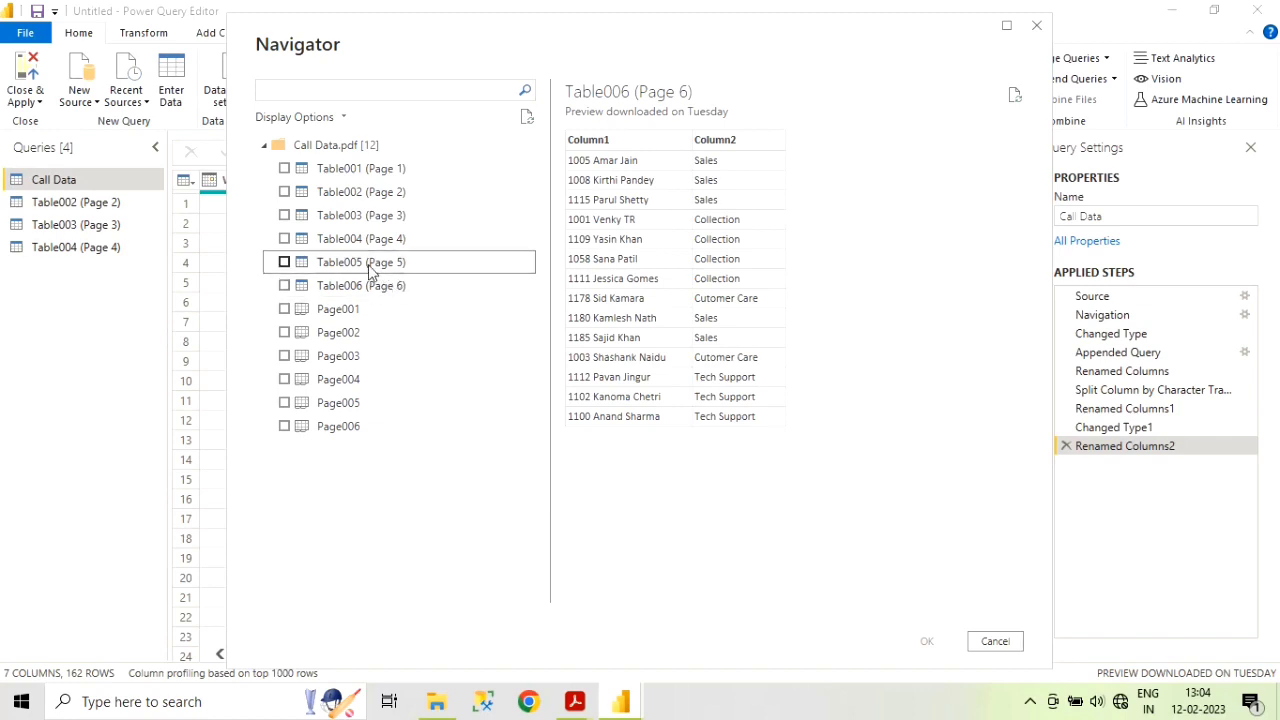
{"action": "left_click", "coordinate": [284, 262]}
{"action": "left_click", "coordinate": [280, 289]}
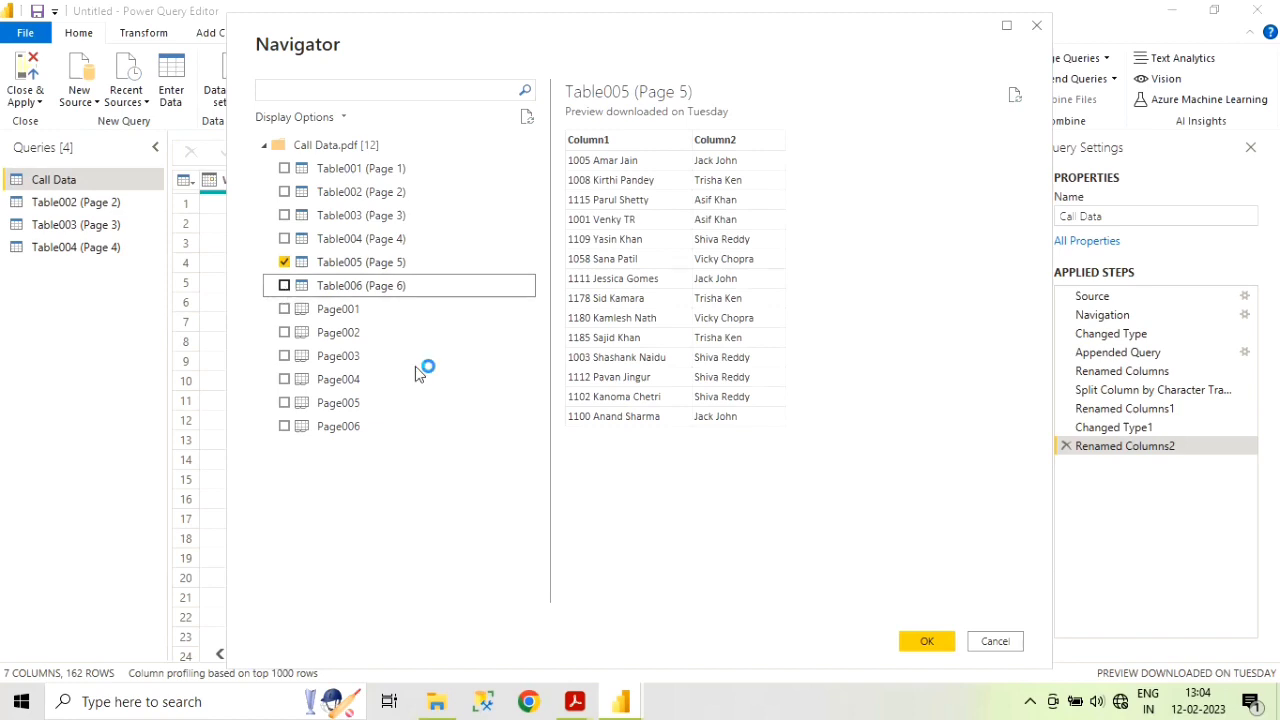
{"action": "left_click", "coordinate": [284, 286]}
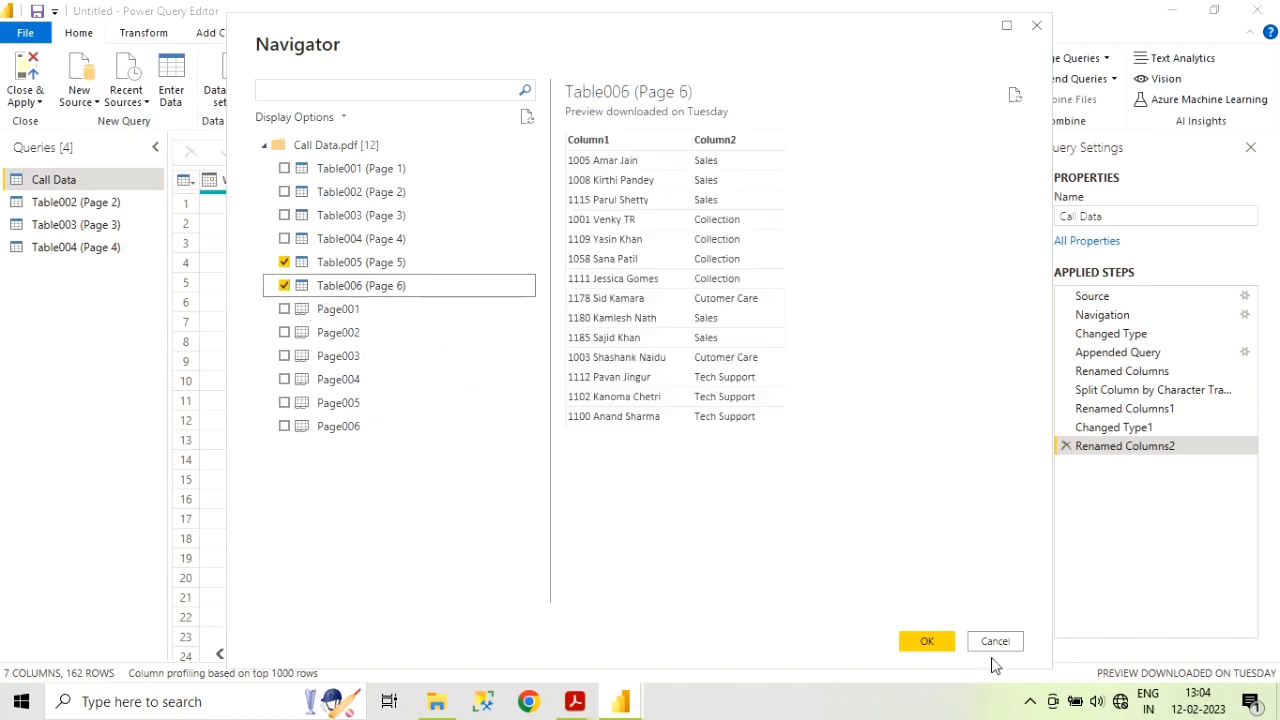
{"action": "left_click", "coordinate": [925, 645]}
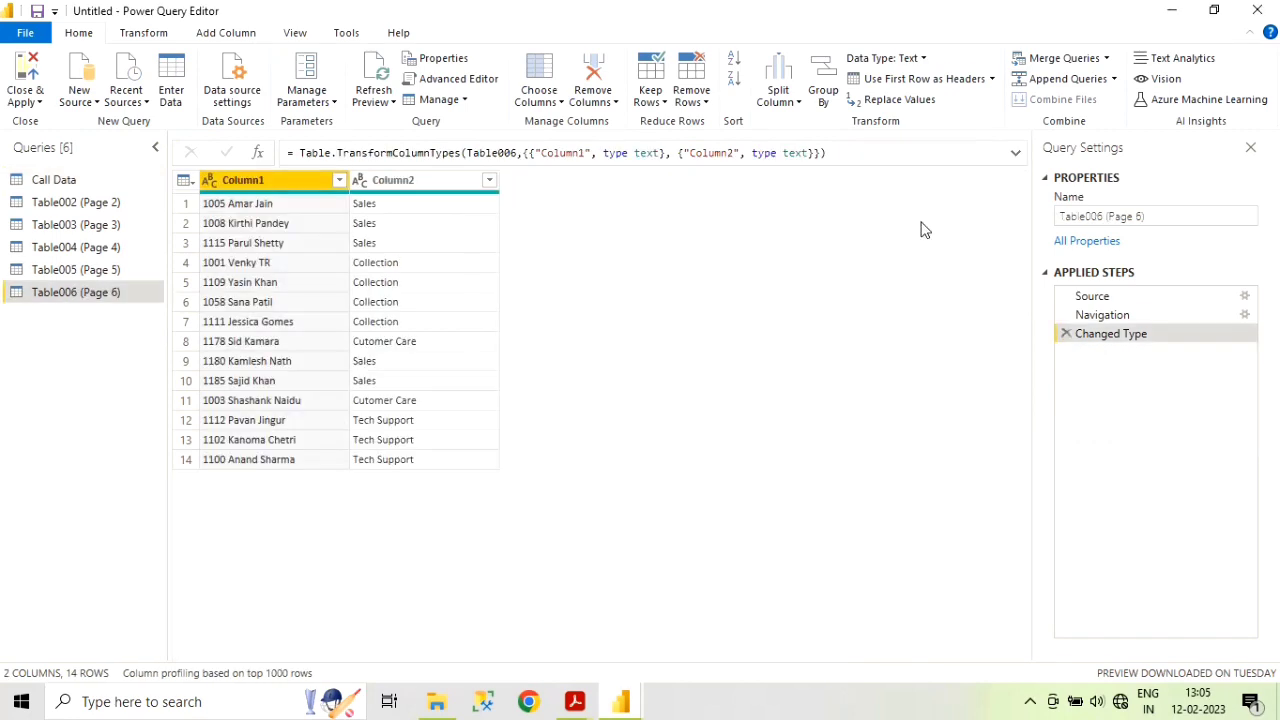
- Split Column1 of the Table005 (Page 5) query by digit to non-digit
{"action": "left_click", "coordinate": [105, 275]}
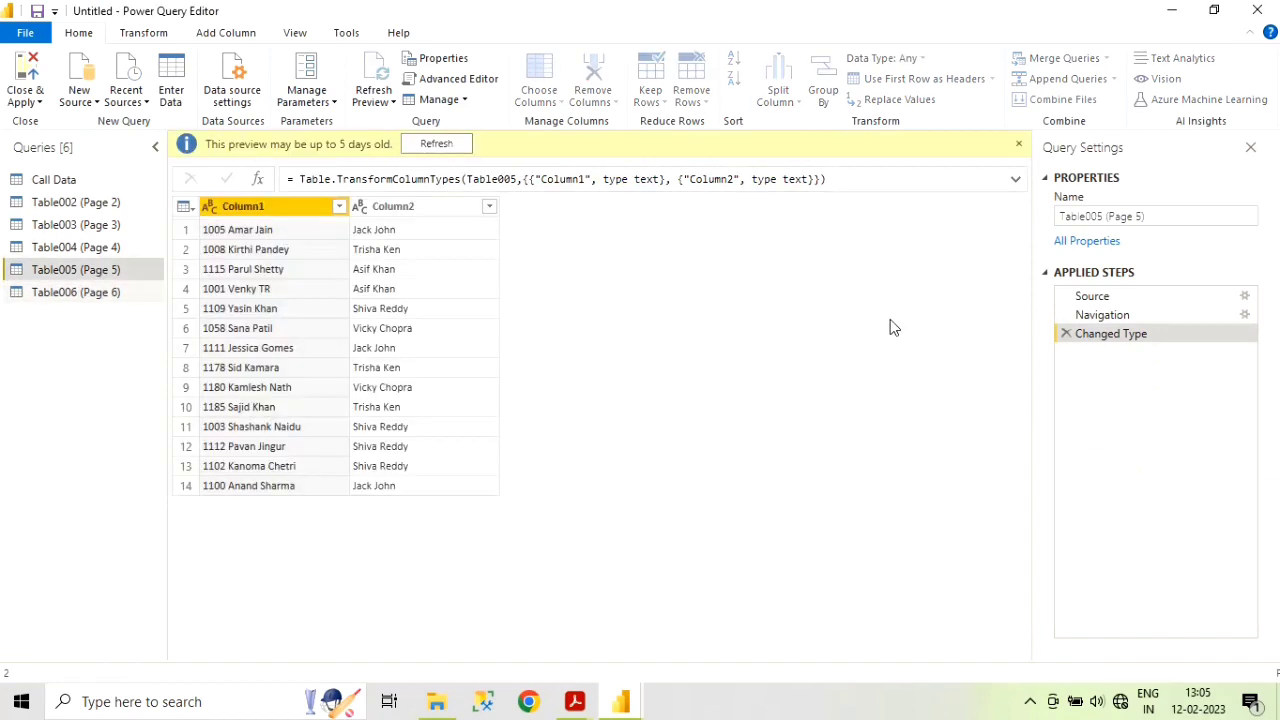
{"action": "left_click", "coordinate": [1018, 143]}
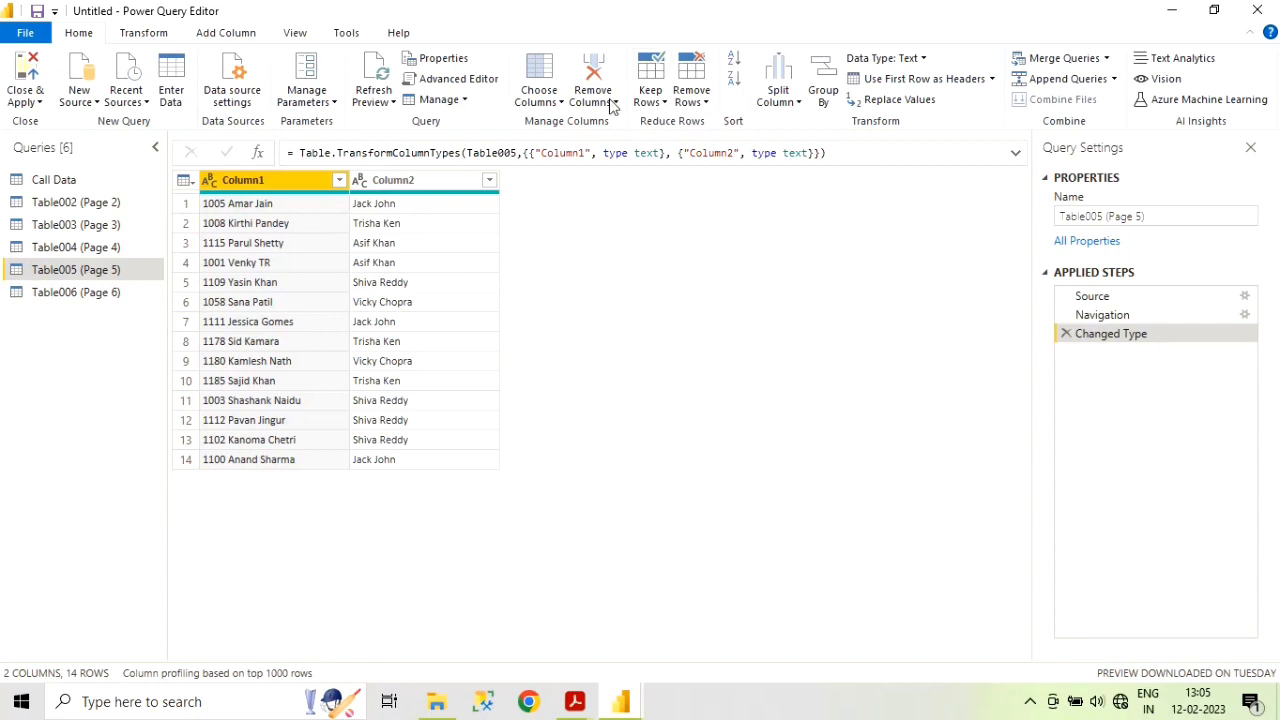
{"action": "left_click", "coordinate": [798, 104]}
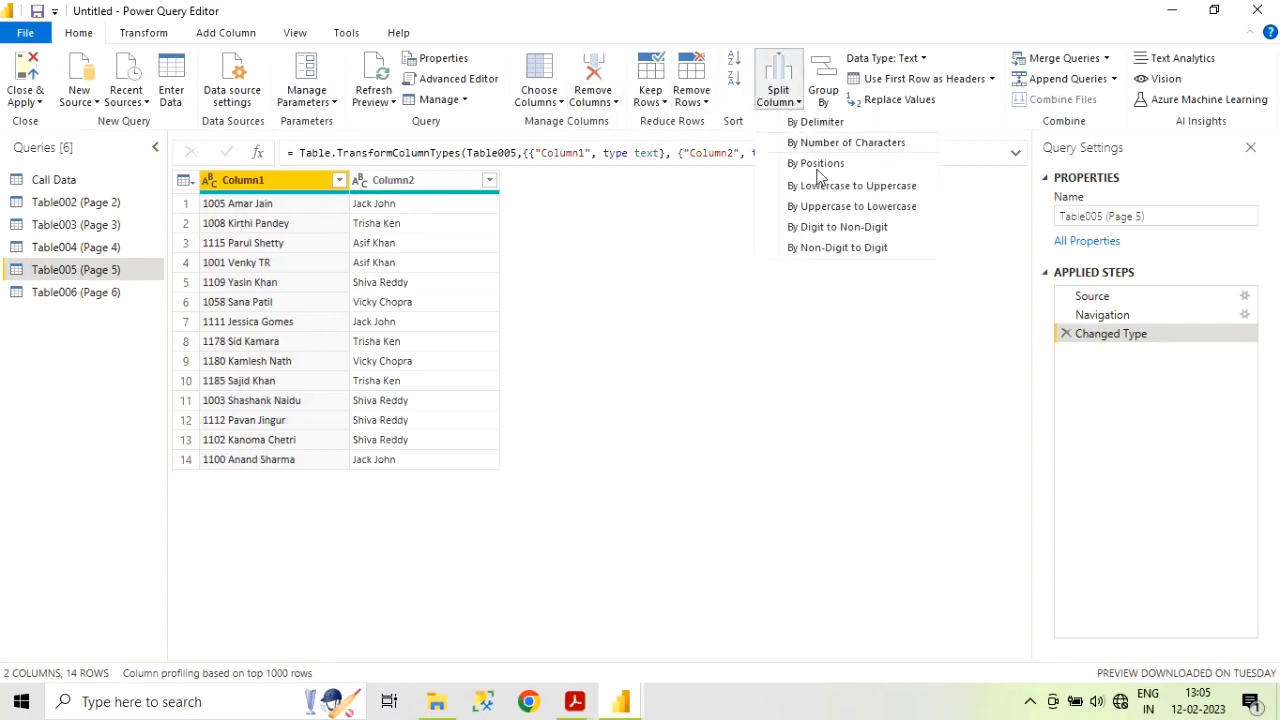
{"action": "left_click", "coordinate": [843, 228]}
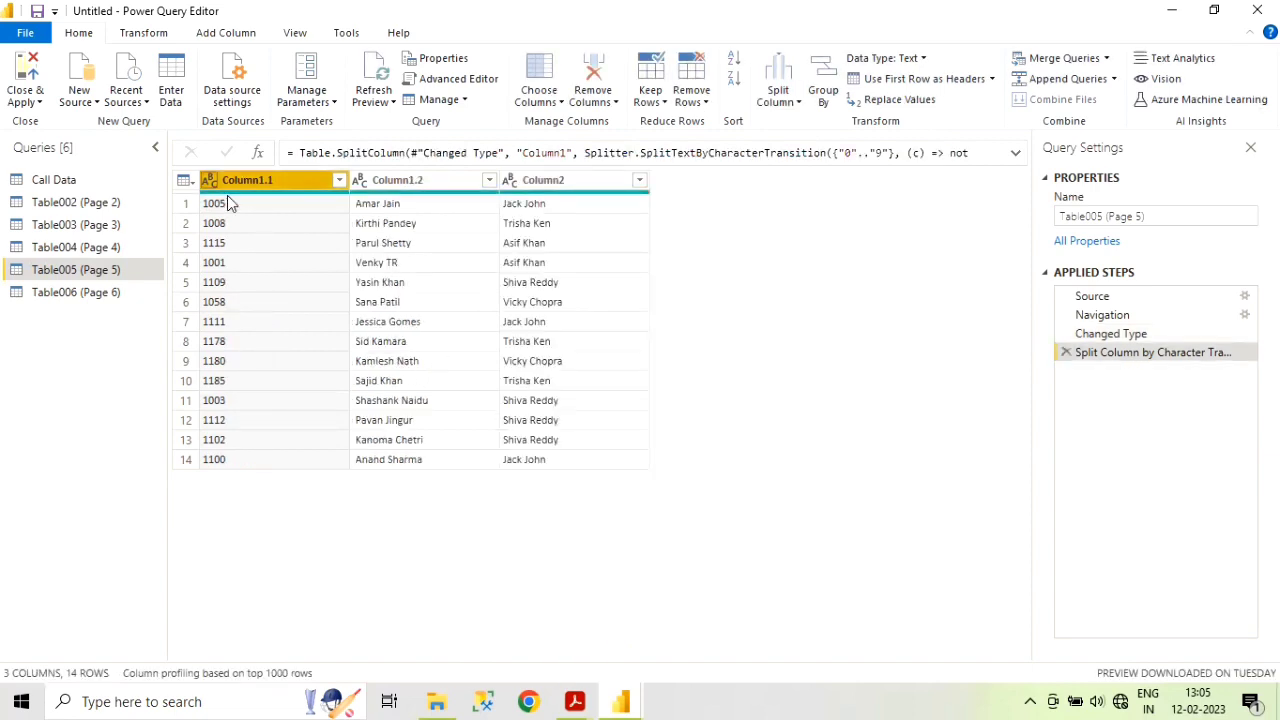
- Rename Column1.1 as Emp ID, Column1.2 as Name and Column2 as Manager in the Table005 (Page 5) query
{"action": "double_click", "coordinate": [258, 190]}
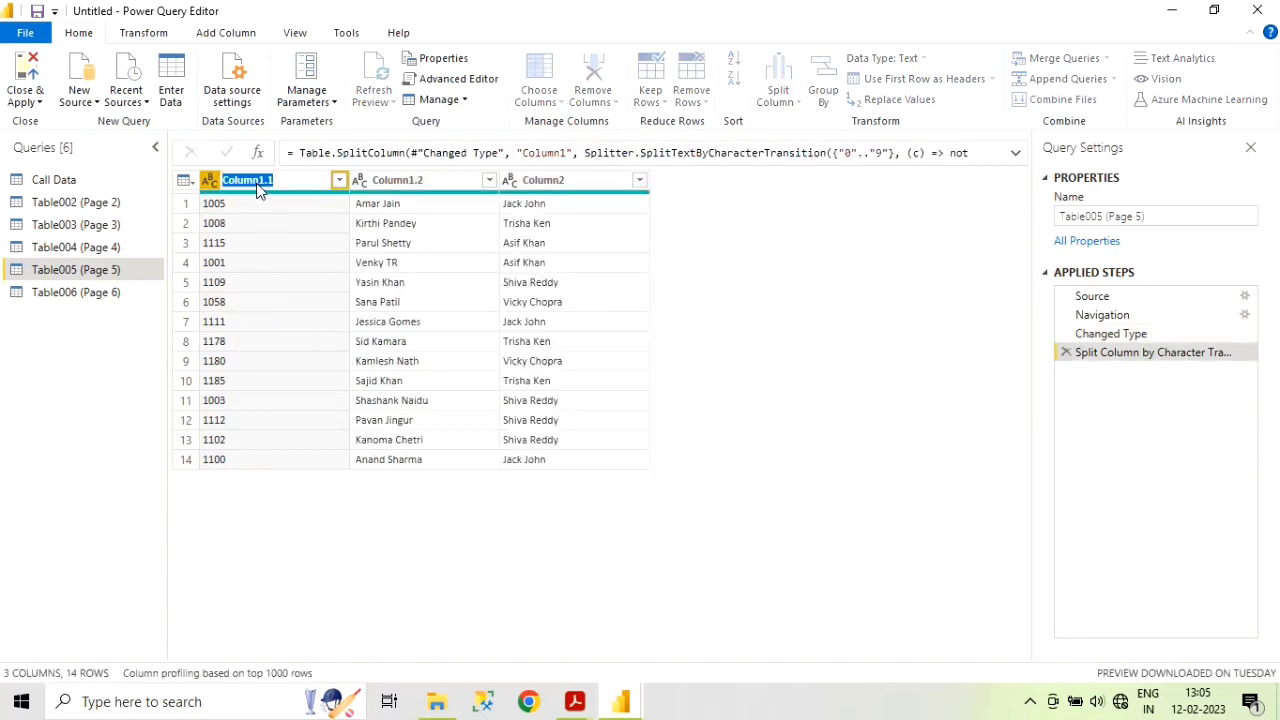
{"action": "type", "text": "Emp ID"}
{"action": "key", "text": "Return"}
{"action": "double_click", "coordinate": [405, 188]}
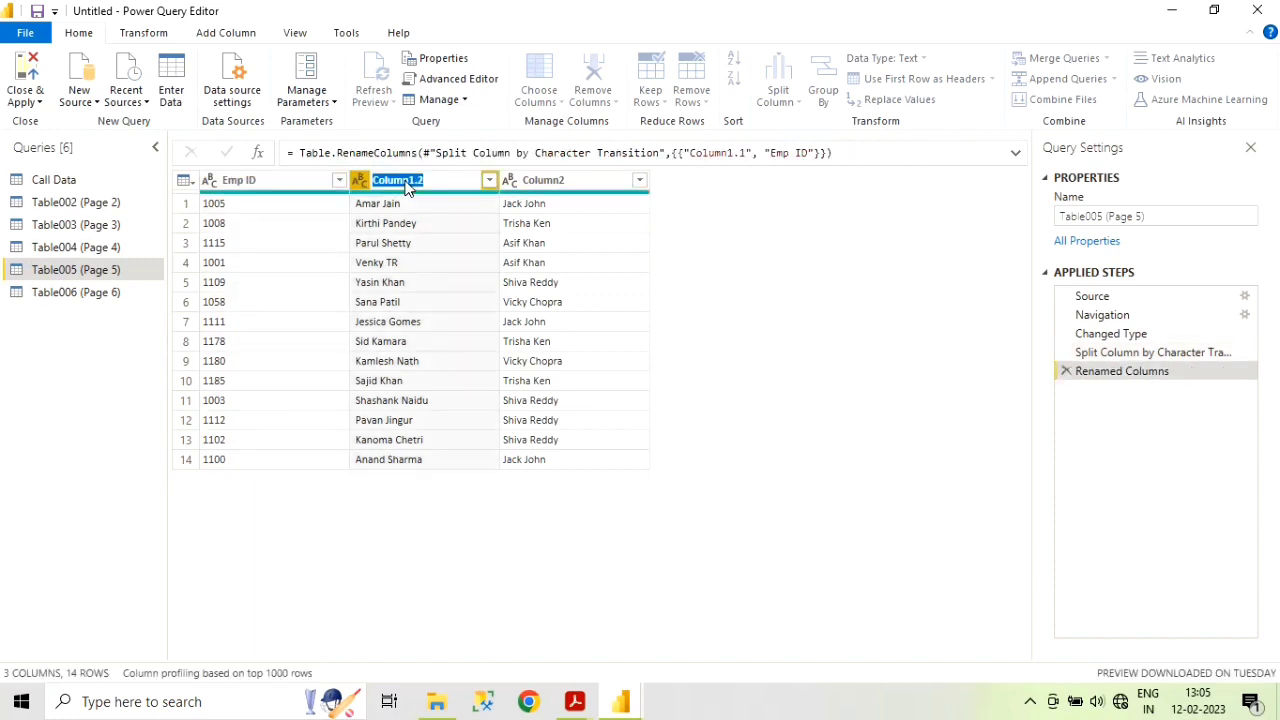
{"action": "type", "text": "Name"}
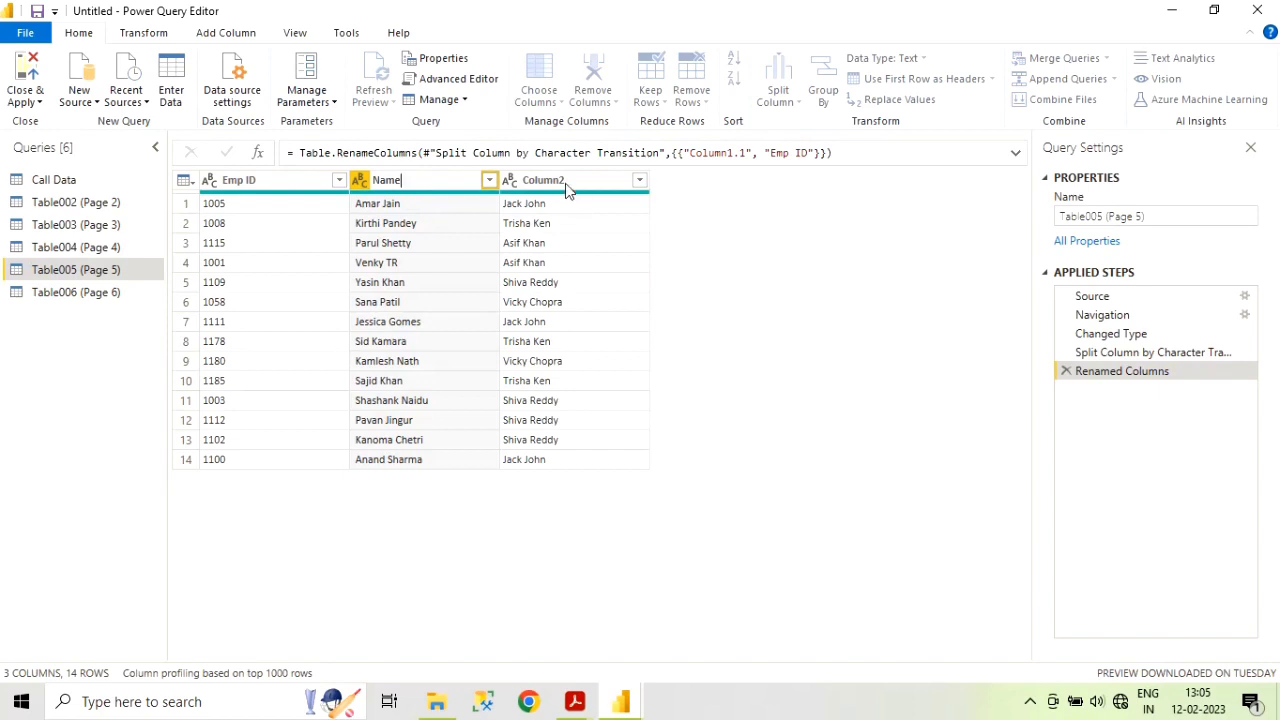
{"action": "key", "text": "Escape"}
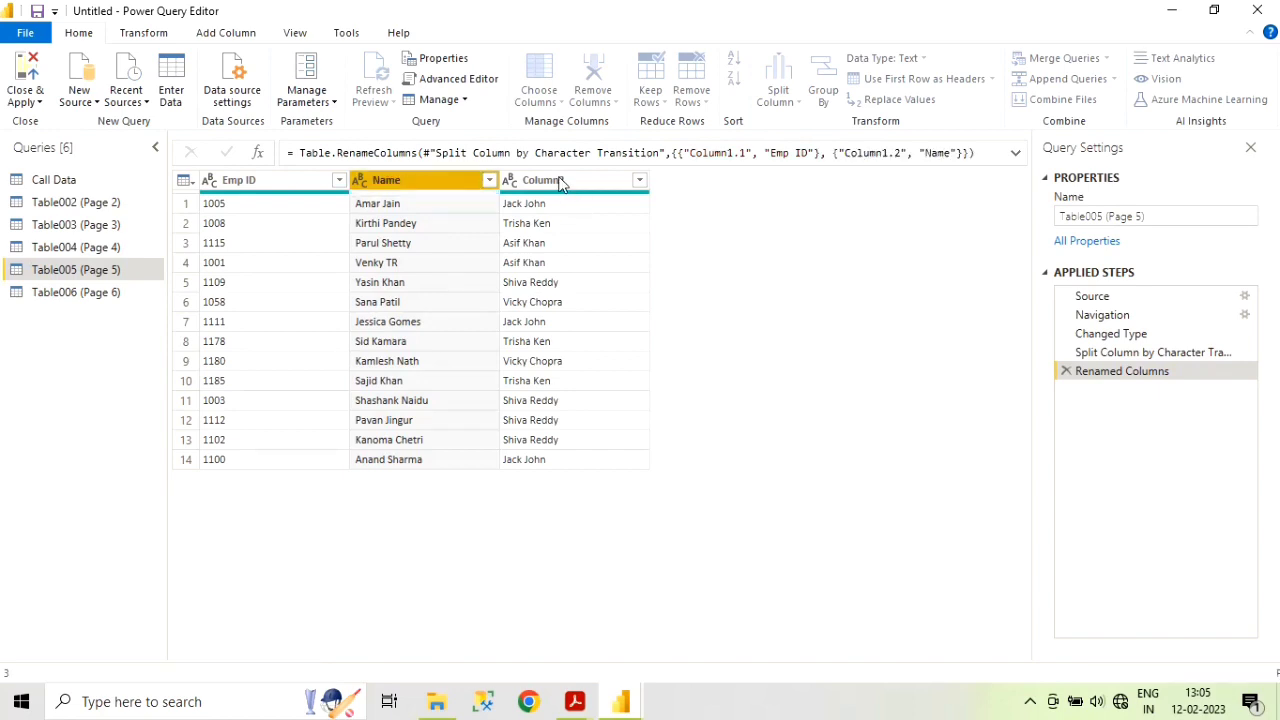
{"action": "double_click", "coordinate": [560, 183]}
{"action": "type", "text": "Manager"}
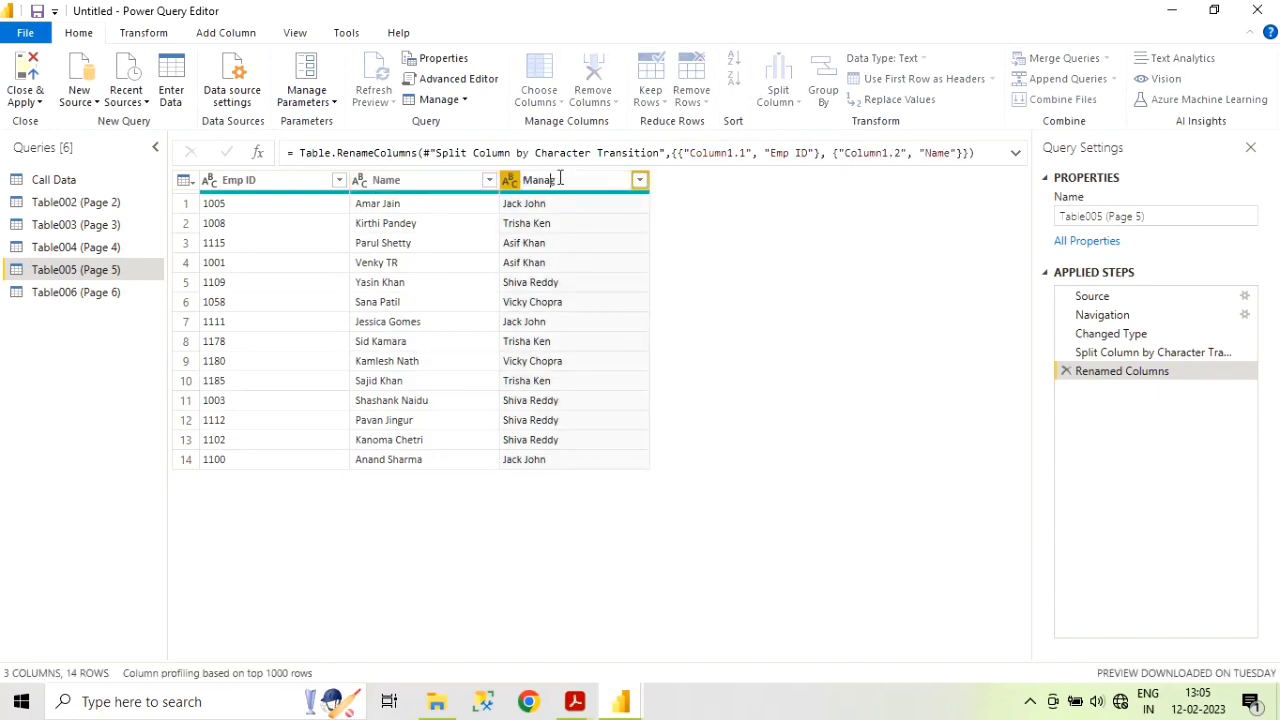
{"action": "left_click", "coordinate": [712, 292]}
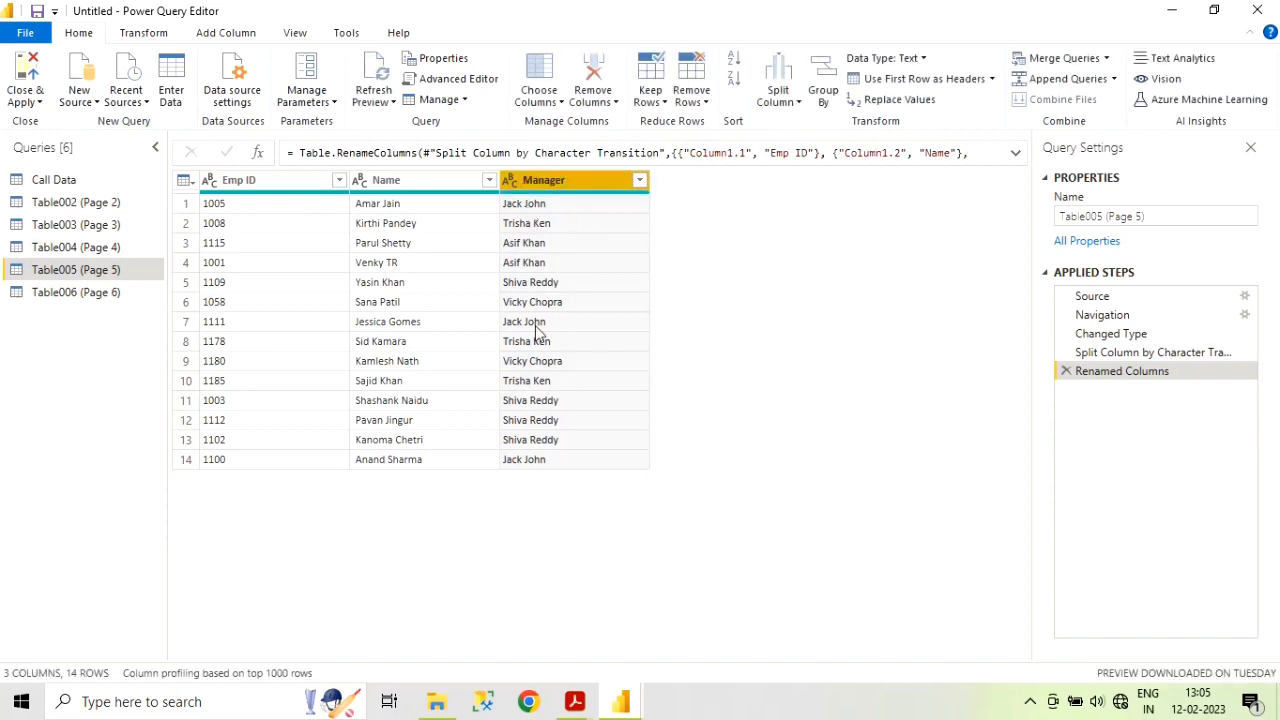
- Change the data type of the Emp ID column to Whole Number in the Table005 (Page 5) query
{"action": "left_click", "coordinate": [216, 189]}
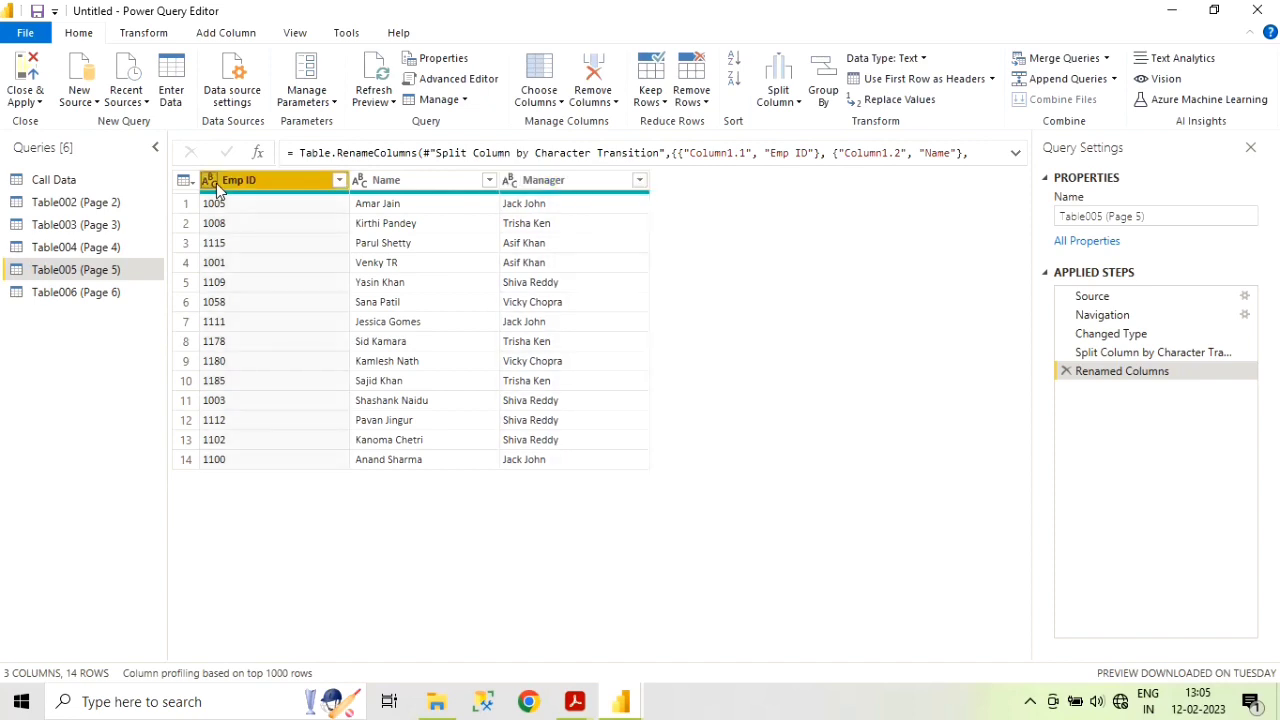
{"action": "left_click", "coordinate": [213, 185]}
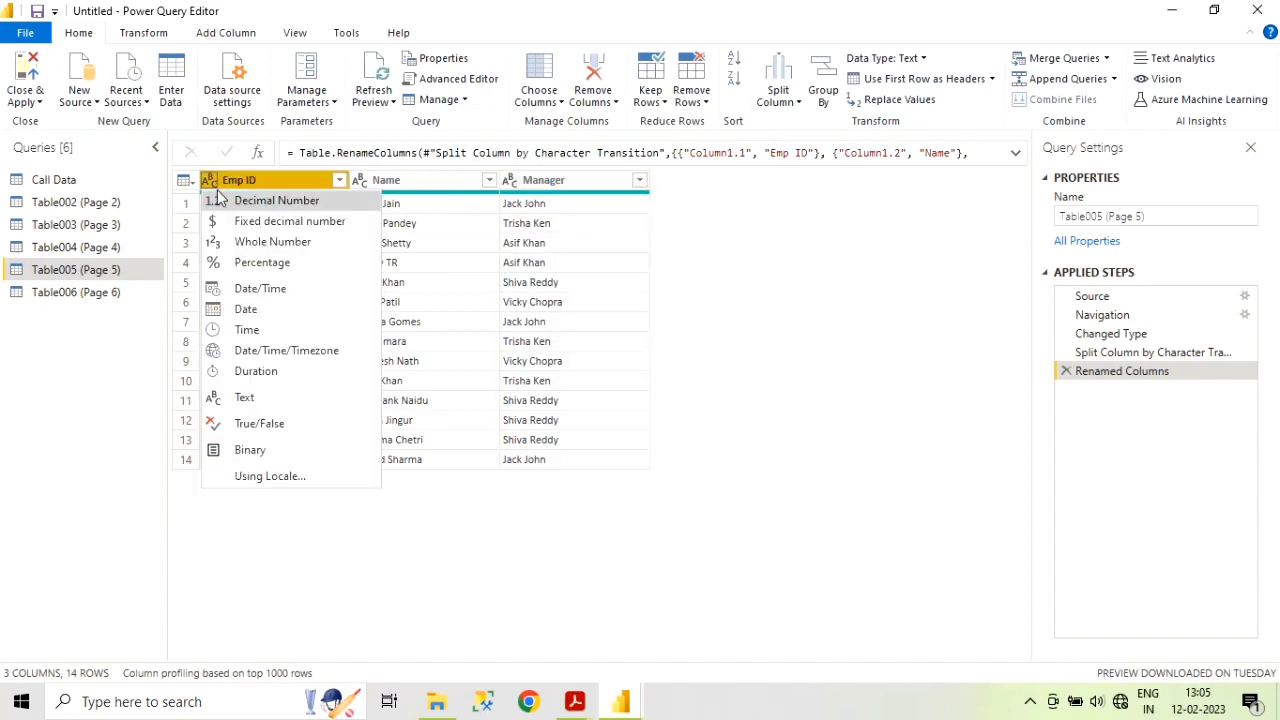
{"action": "left_click", "coordinate": [290, 248]}
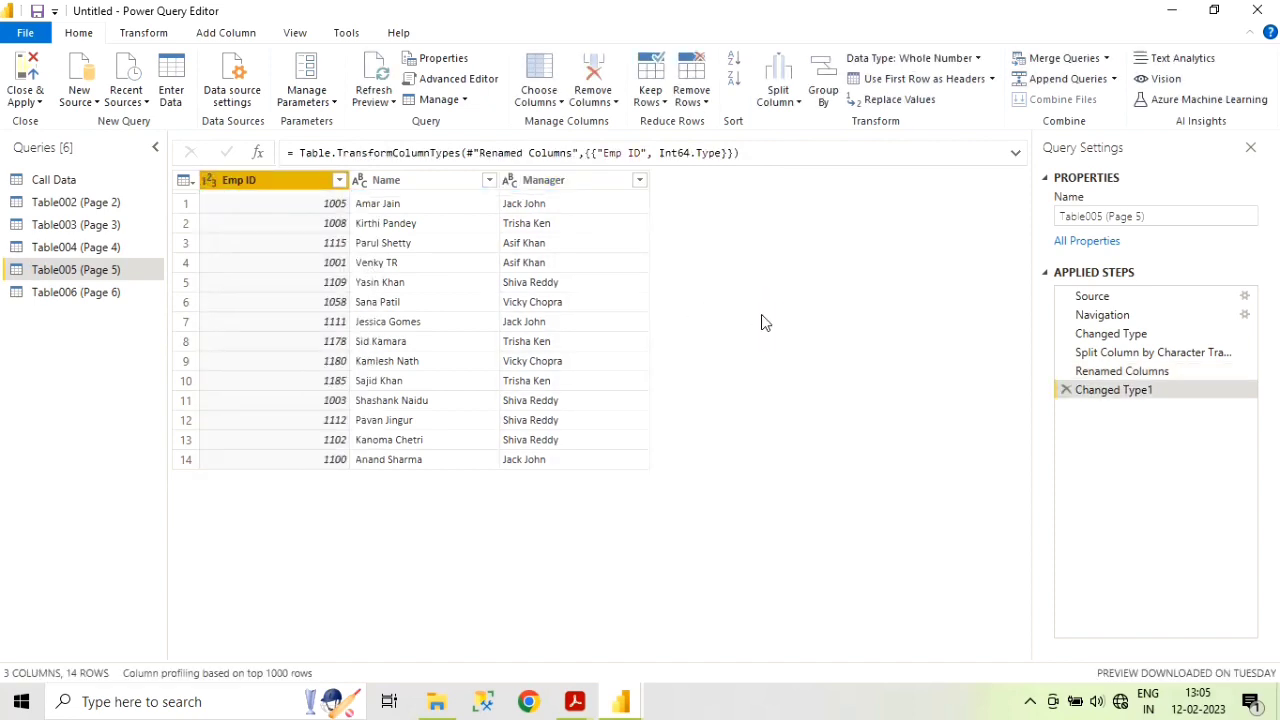
- Rename the Table005 (Page 5) query as Manager Data
{"action": "double_click", "coordinate": [86, 270]}
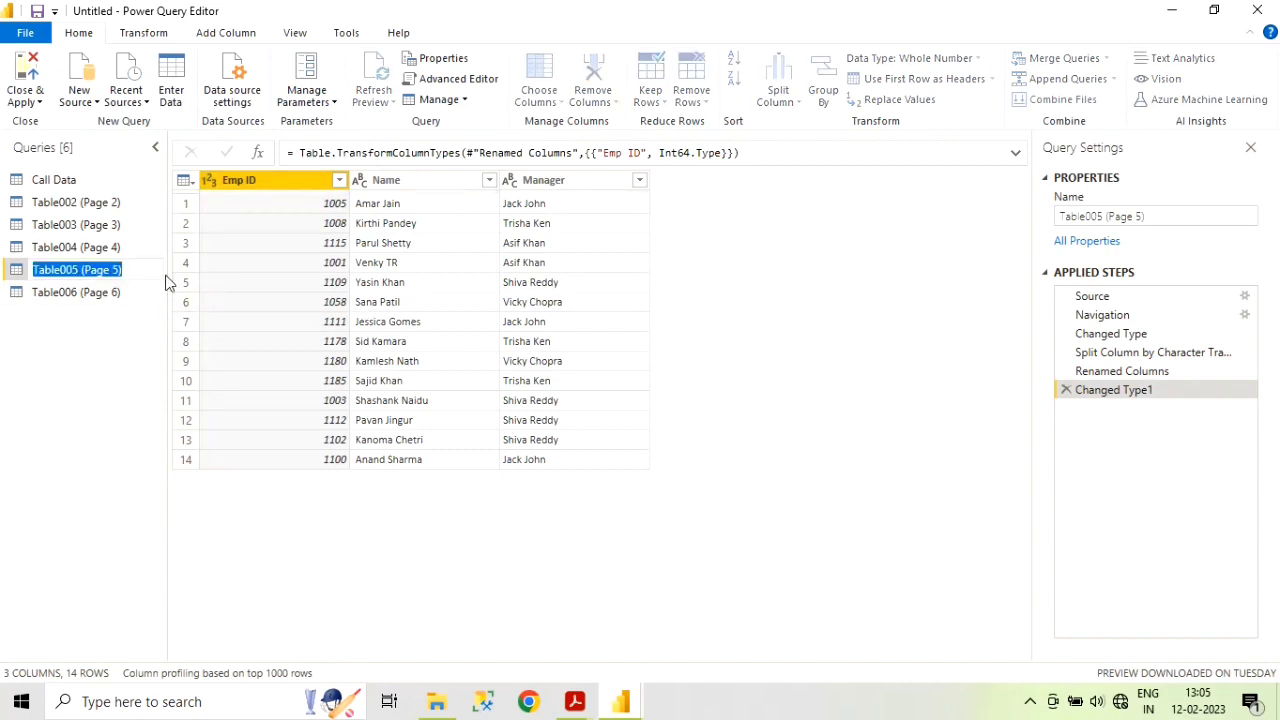
{"action": "type", "text": "Manag"}
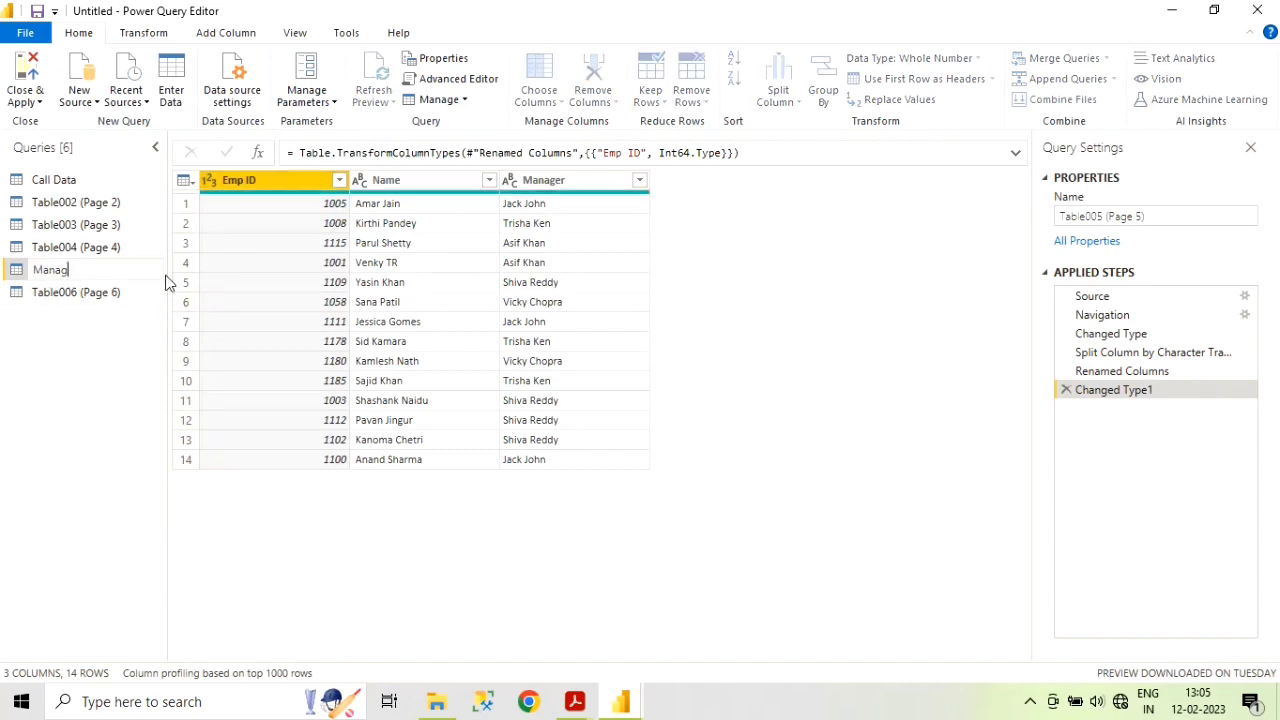
{"action": "type", "text": "er Data"}
{"action": "key", "text": "Return"}
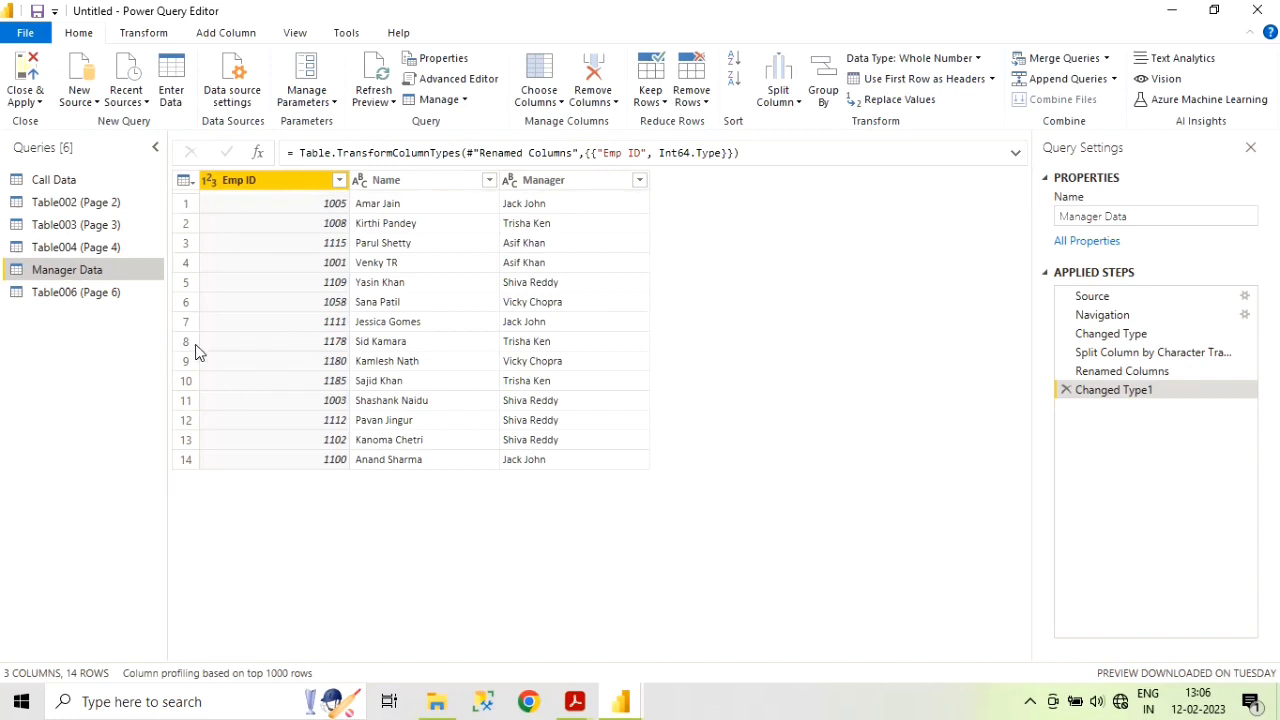
- Split Column1 of the Table006 (Page 6) query by digit to non-digit
{"action": "left_click", "coordinate": [66, 293]}
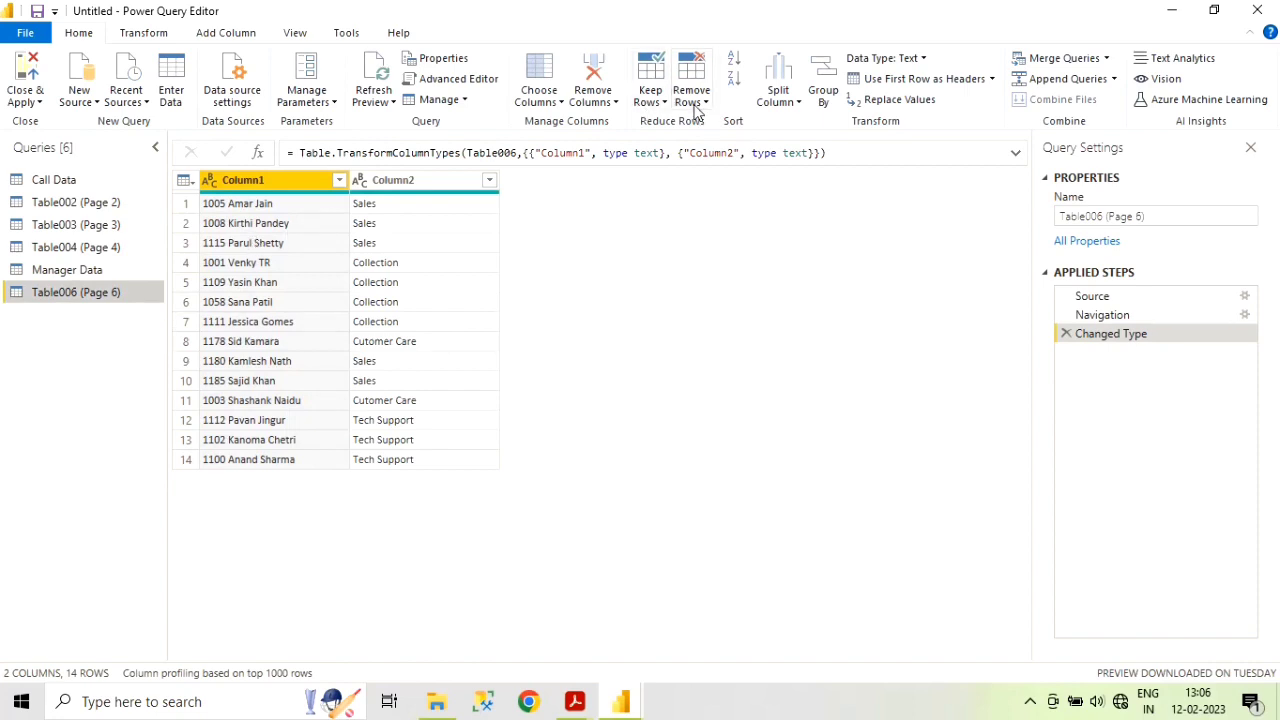
{"action": "left_click", "coordinate": [797, 106]}
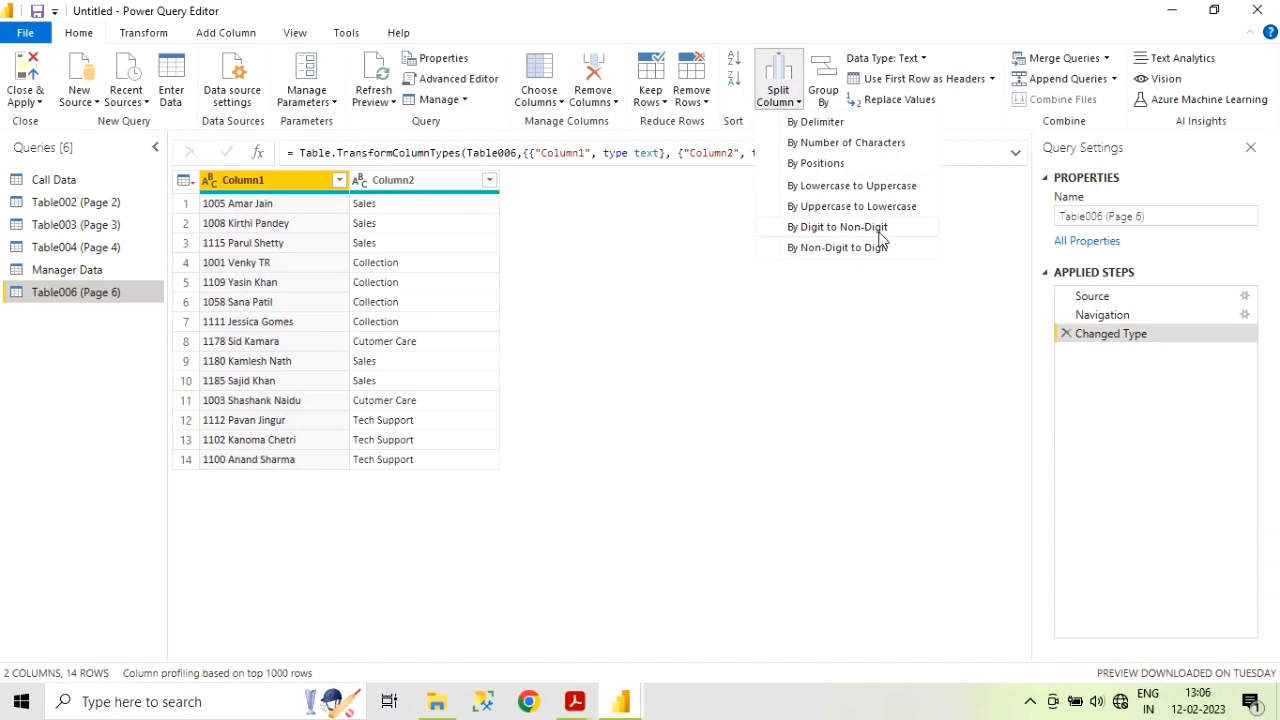
{"action": "left_click", "coordinate": [879, 231]}
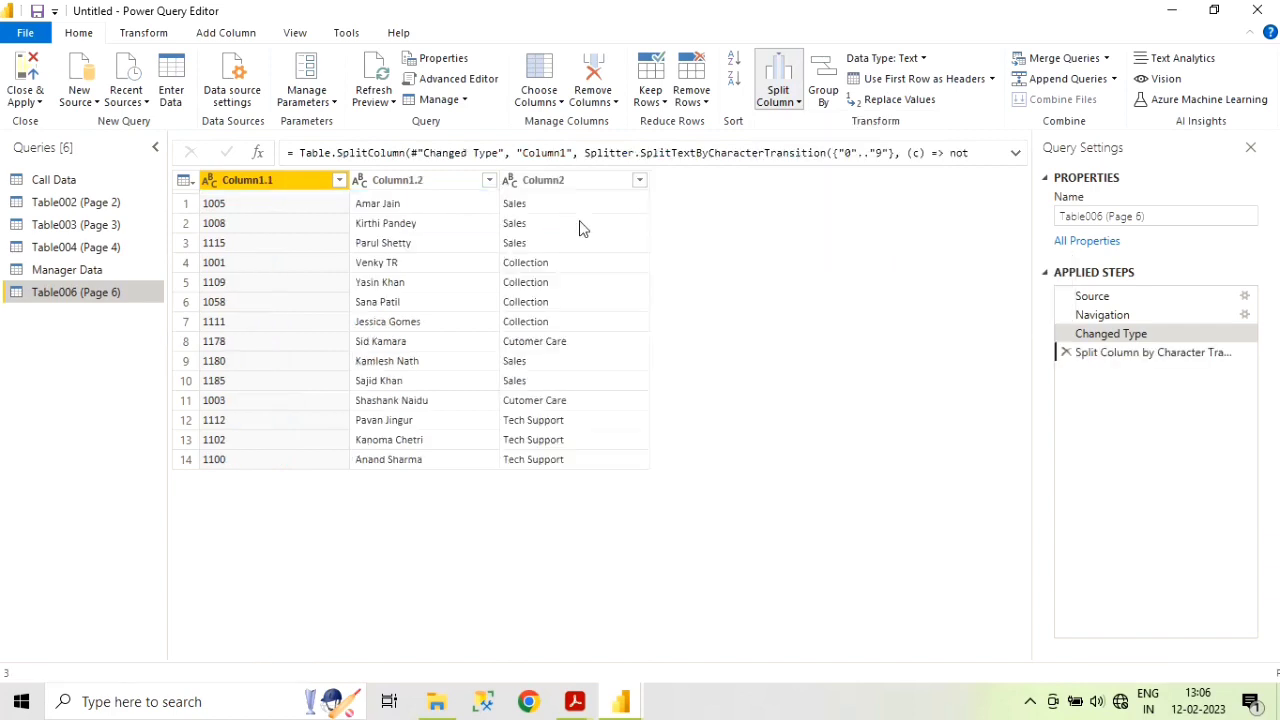
- Rename Column1.1 as Emp ID, Column1.2 as Name and Column2 as Process in the Table006 (Page 6) query
{"action": "double_click", "coordinate": [250, 184]}
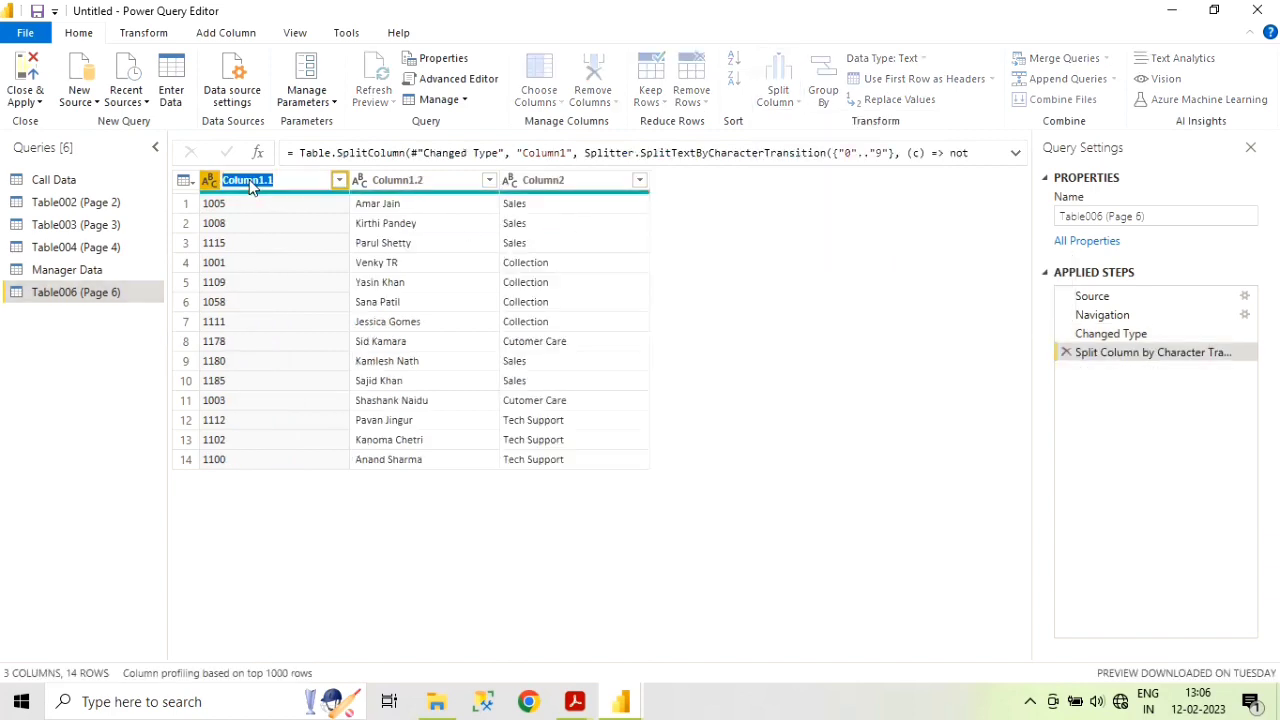
{"action": "type", "text": "Emp ID"}
{"action": "key", "text": "Return"}
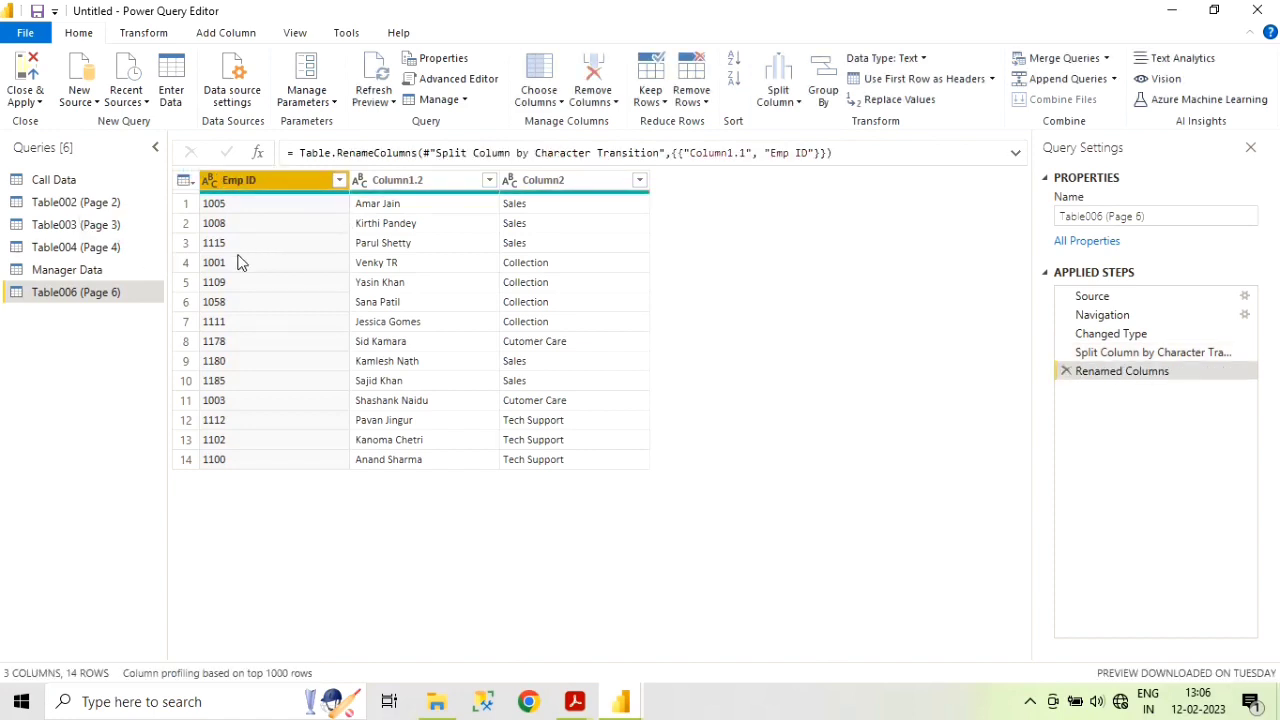
{"action": "double_click", "coordinate": [430, 184]}
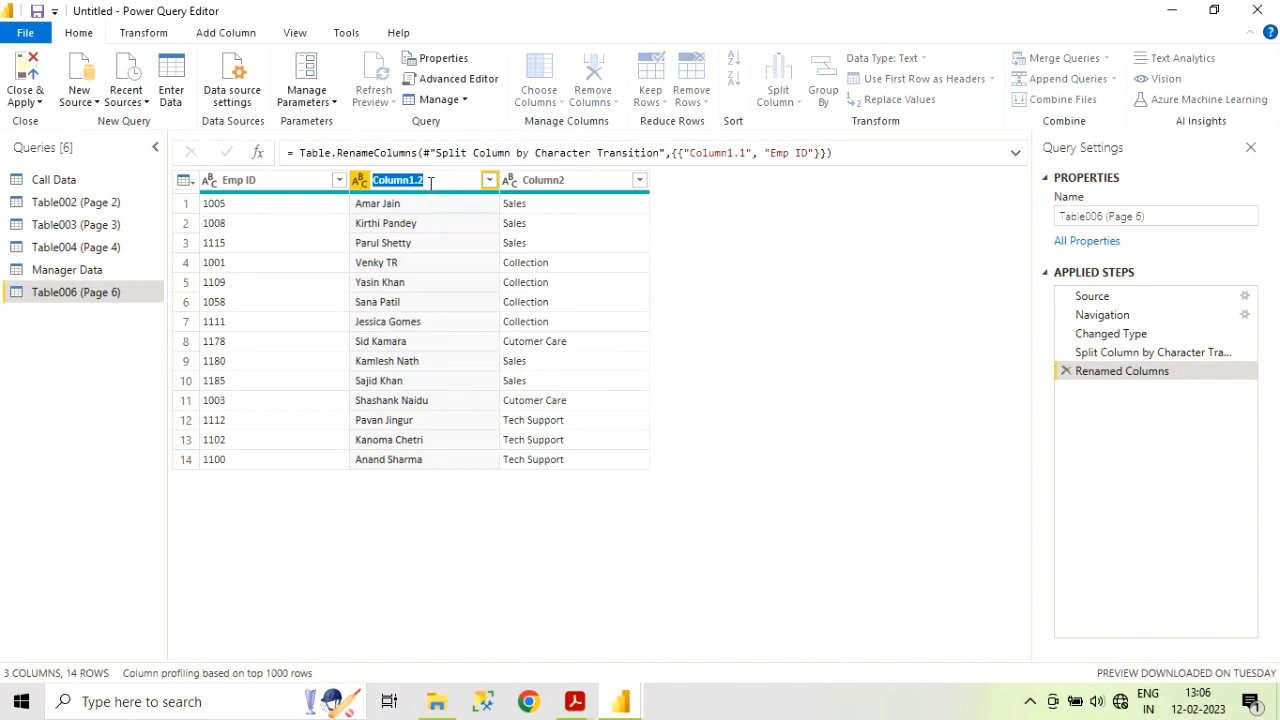
{"action": "type", "text": "Name"}
{"action": "key", "text": "Return"}
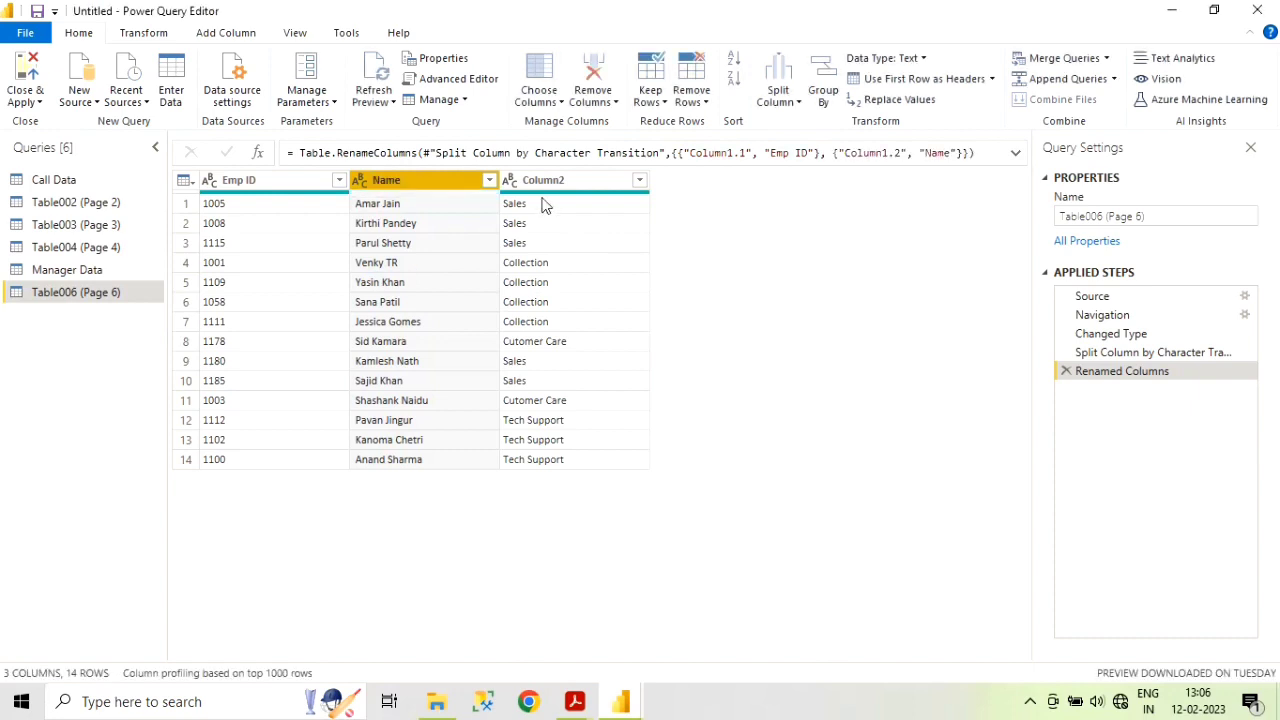
{"action": "left_click", "coordinate": [560, 187]}
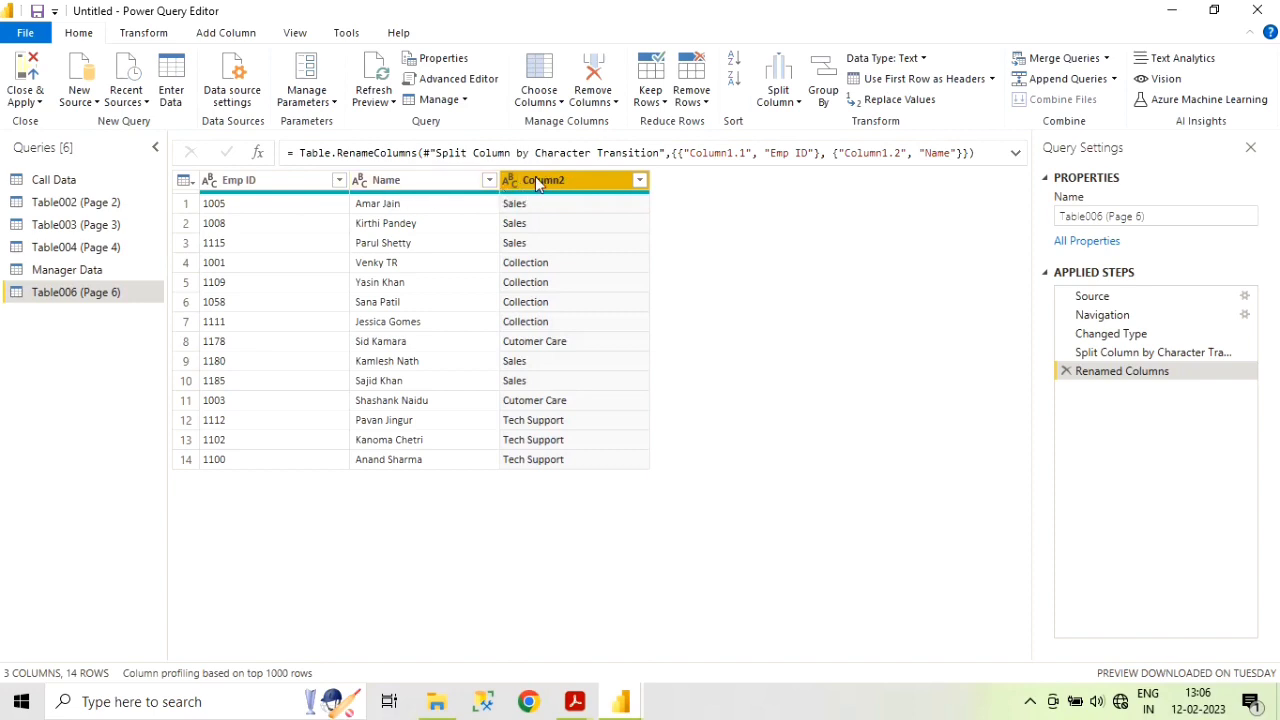
{"action": "double_click", "coordinate": [537, 181]}
{"action": "type", "text": "P"}
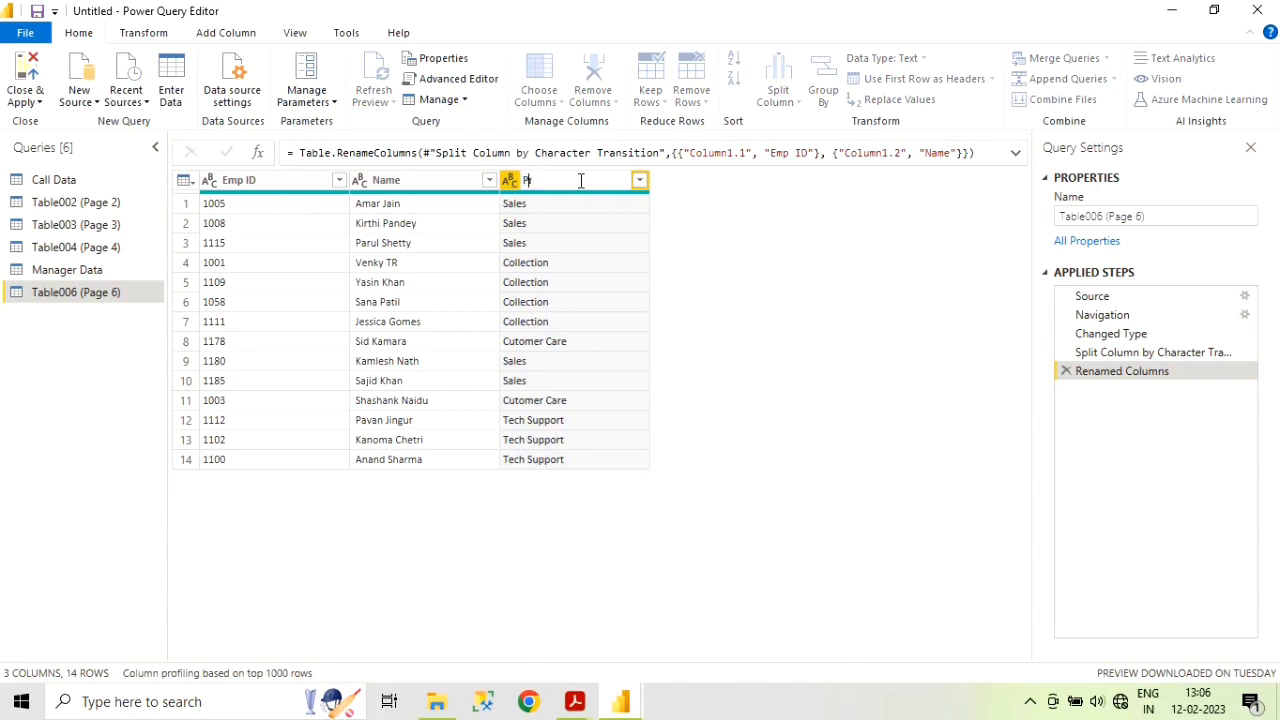
{"action": "type", "text": "rocess"}
{"action": "key", "text": "Return"}
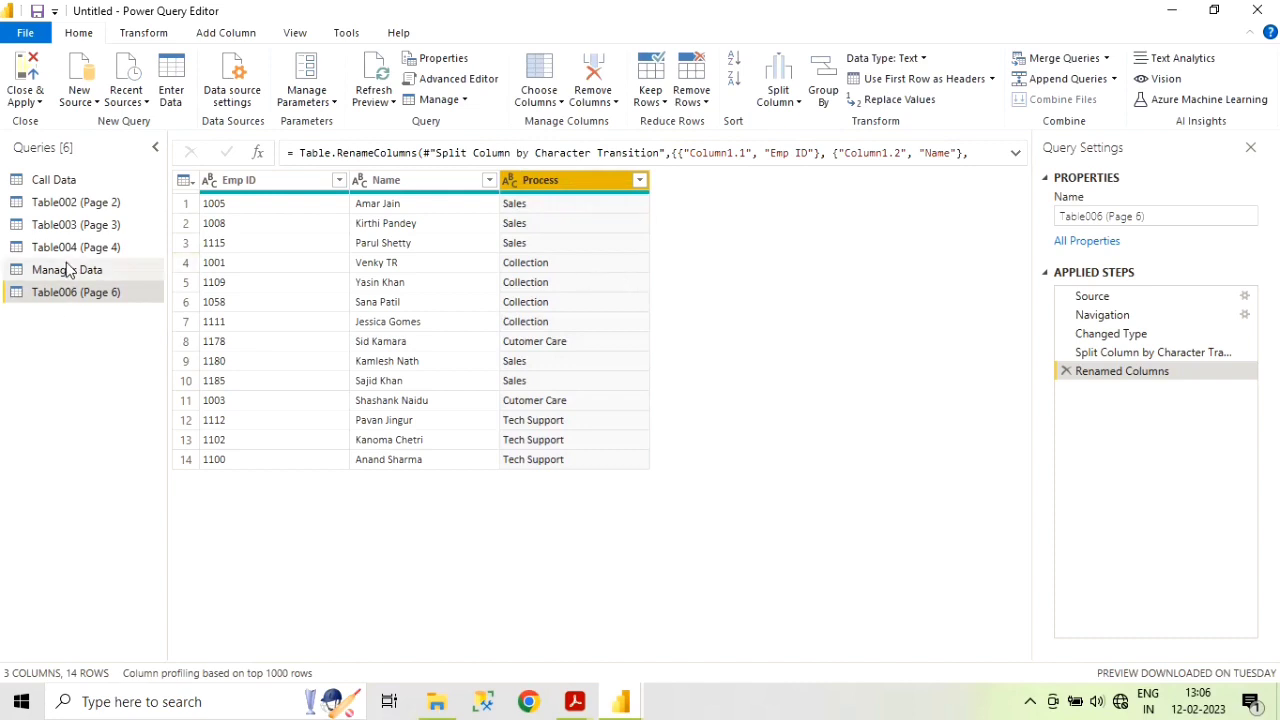
- Rename the Table006 (Page 6) query as Process Data
{"action": "left_click", "coordinate": [69, 299]}
{"action": "double_click", "coordinate": [72, 300]}
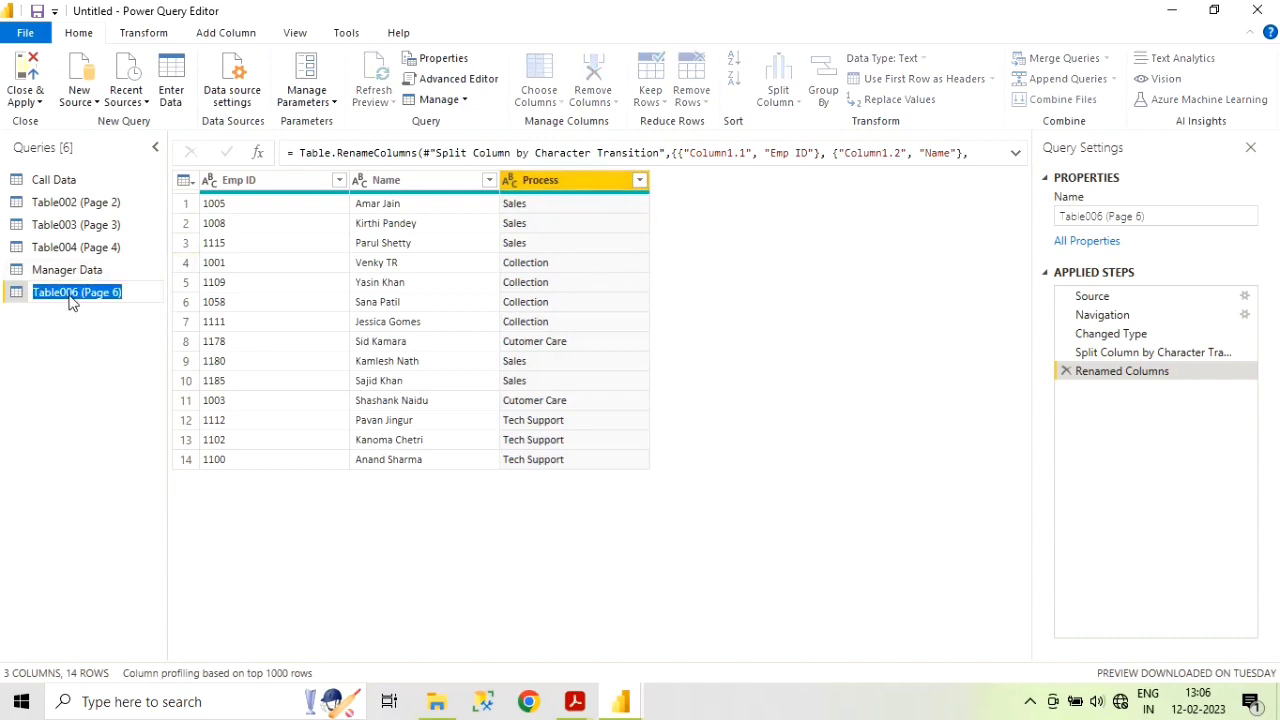
{"action": "type", "text": "Process Data"}
{"action": "key", "text": "Return"}
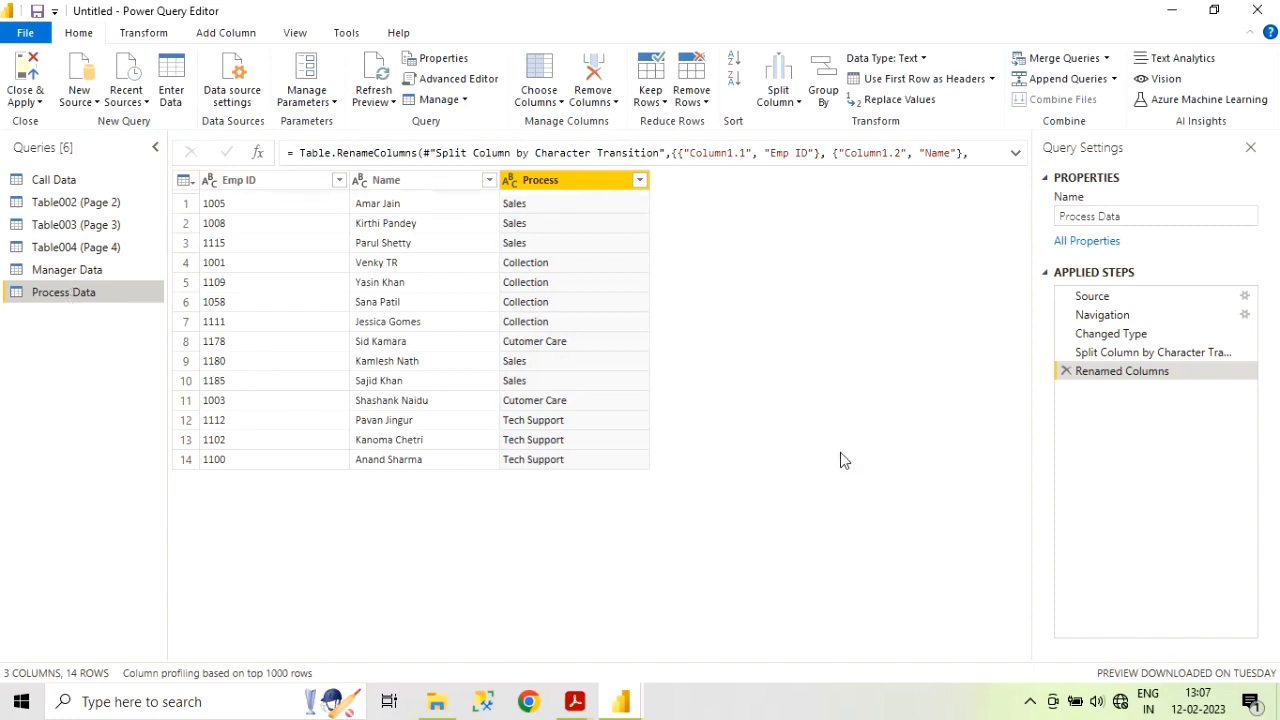
- Import Table001 (Page 1) from the recently used region.pdf file as a new query
{"action": "left_click", "coordinate": [145, 106]}
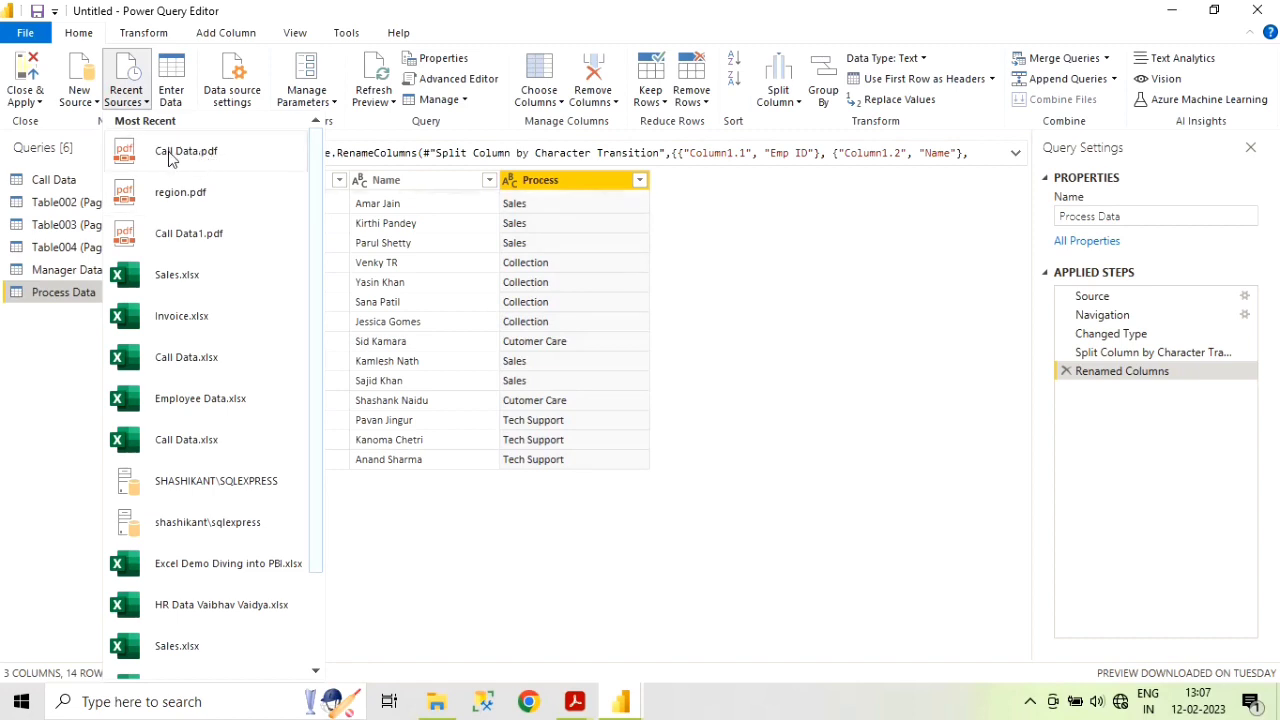
{"action": "left_click", "coordinate": [519, 251]}
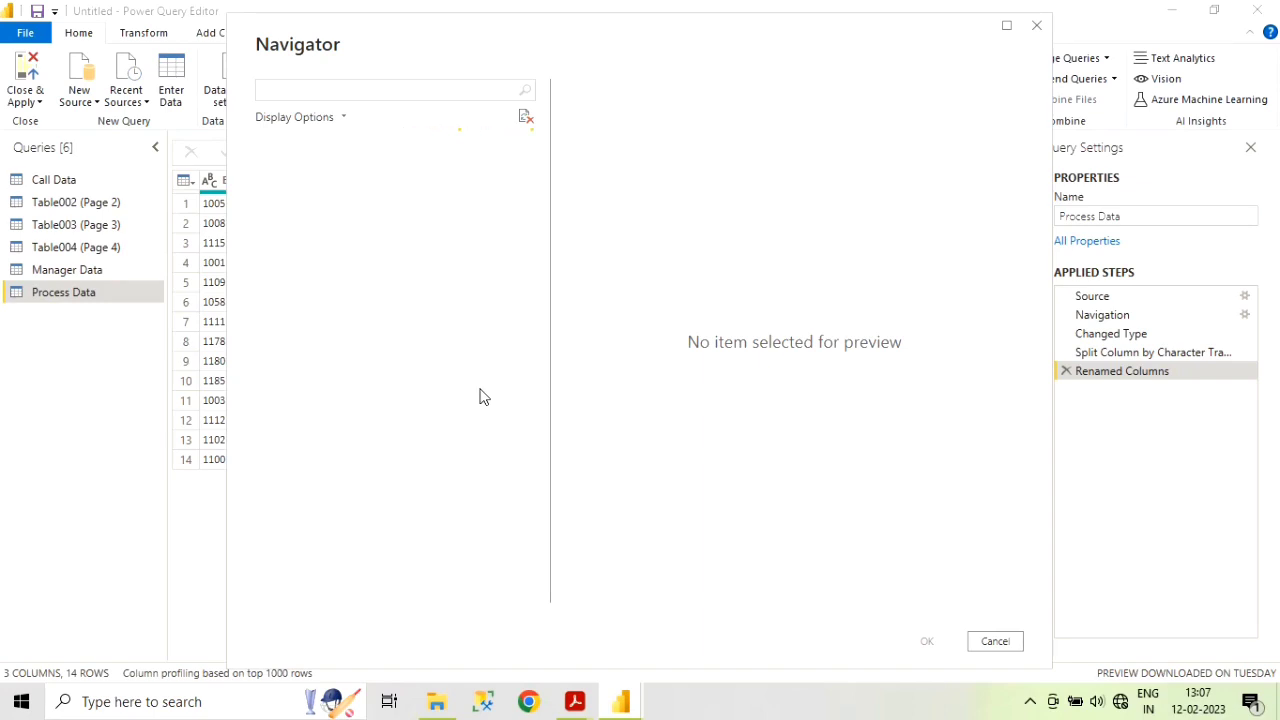
{"action": "type", "text": "1"}
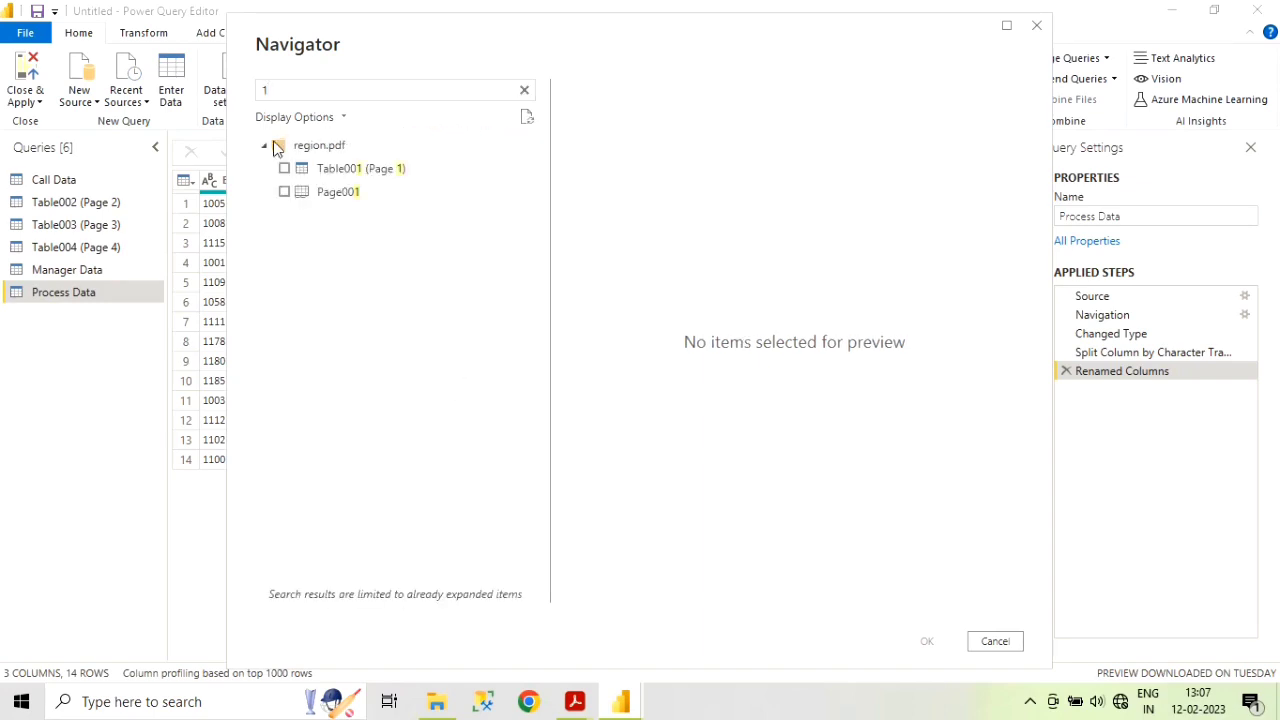
{"action": "key", "text": "BackSpace"}
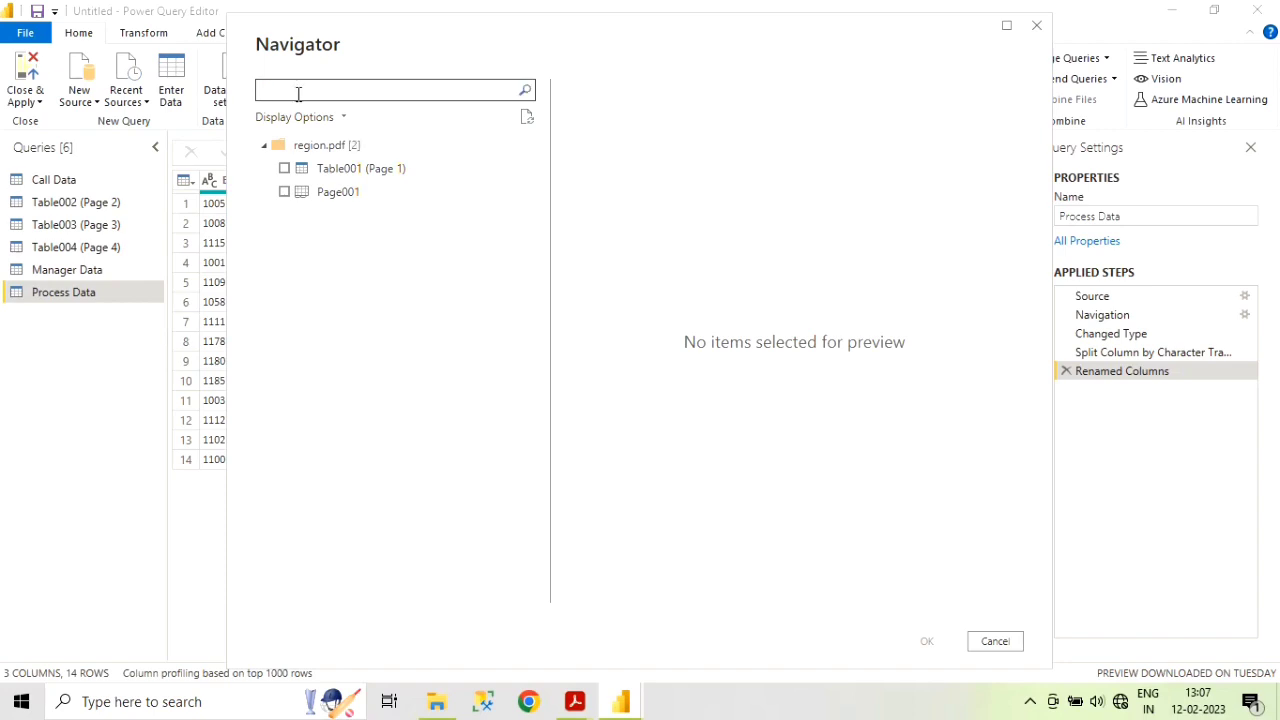
{"action": "left_click", "coordinate": [285, 169]}
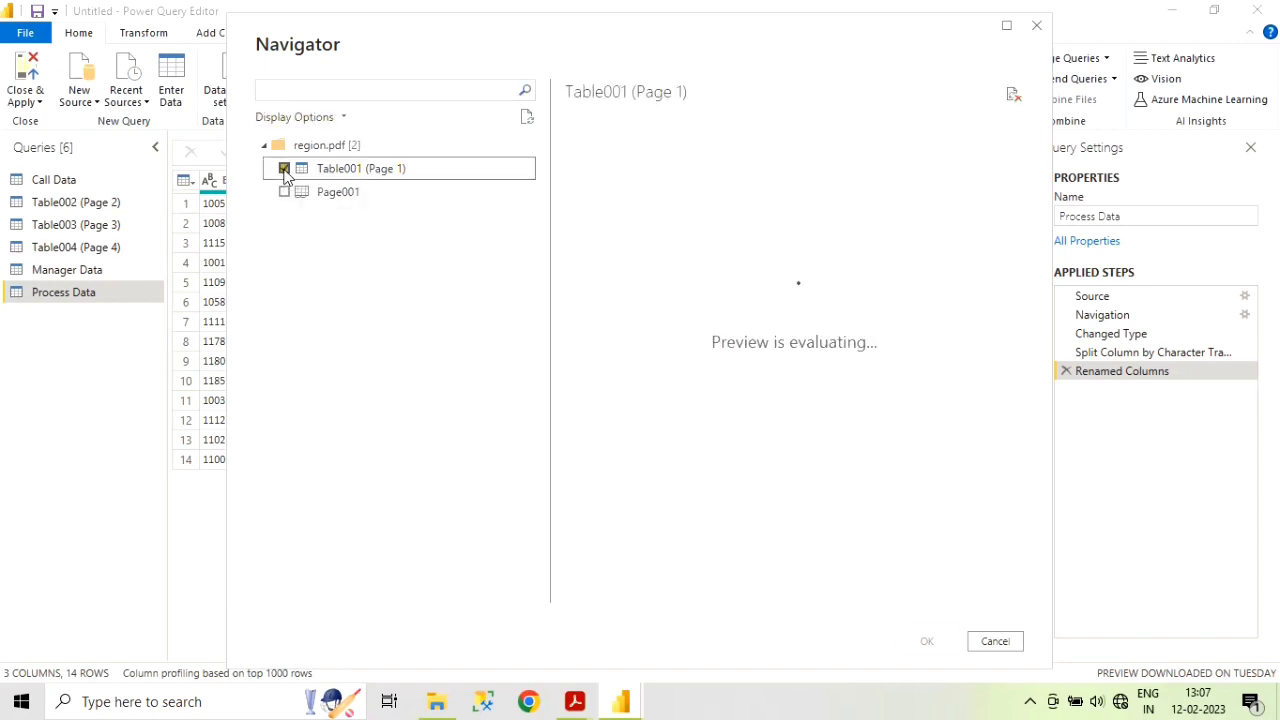
{"action": "left_click", "coordinate": [929, 643]}
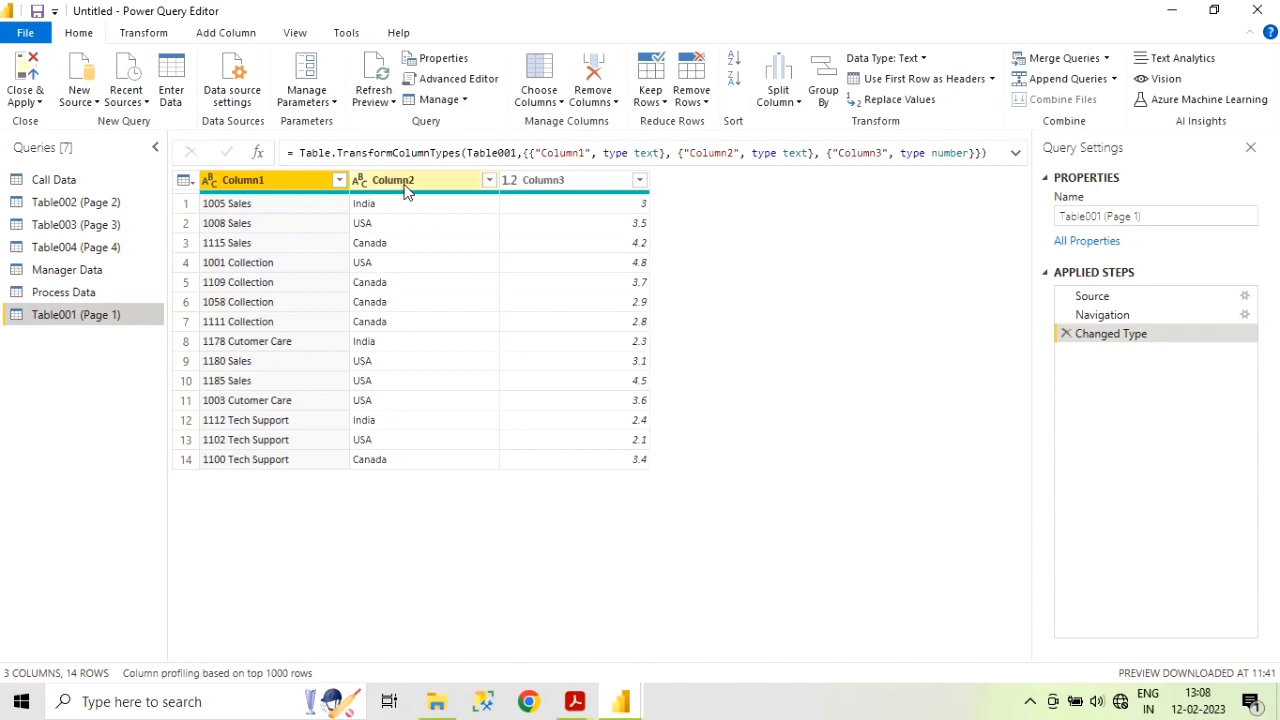
- Split Column1 of the Table001 (Page 1) query by digit to non-digit
{"action": "left_click", "coordinate": [85, 295]}
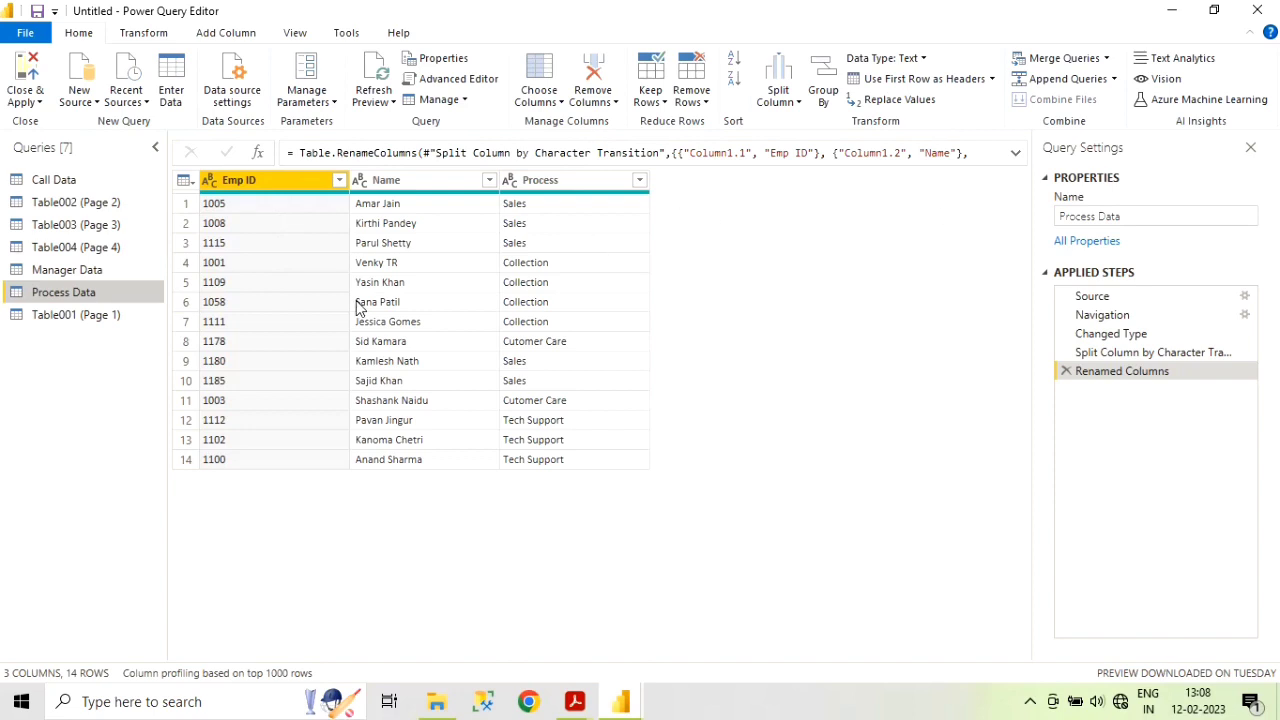
{"action": "left_click", "coordinate": [92, 318]}
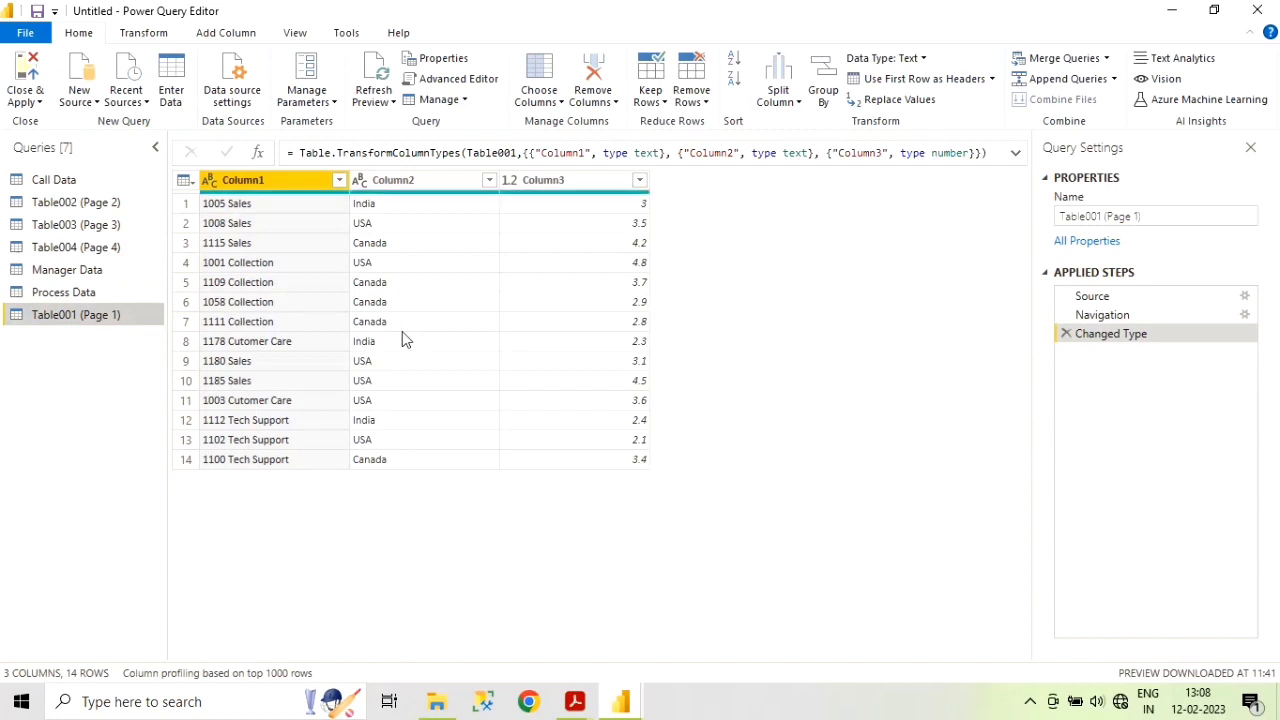
{"action": "left_click", "coordinate": [797, 104]}
{"action": "left_click", "coordinate": [830, 246]}
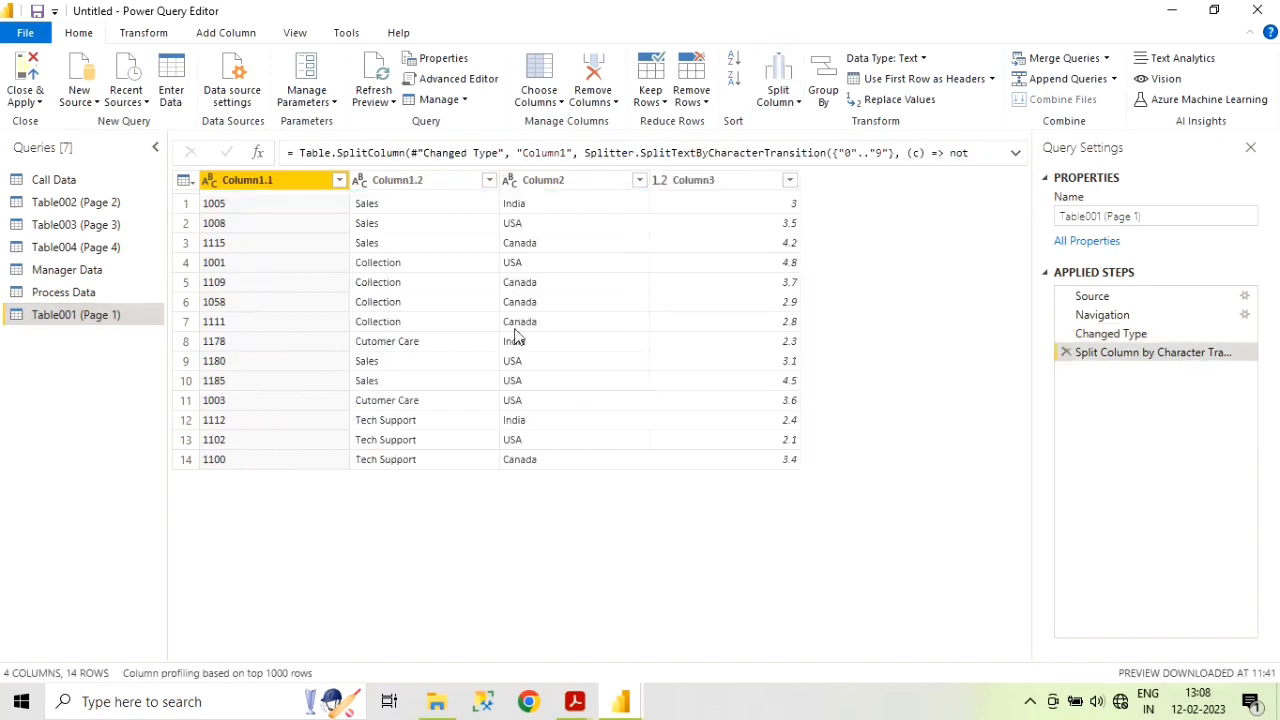
- Rename Column1.1 of the Table001 (Page 1) query as Emp ID and change its data type to Whole Number
{"action": "double_click", "coordinate": [268, 184]}
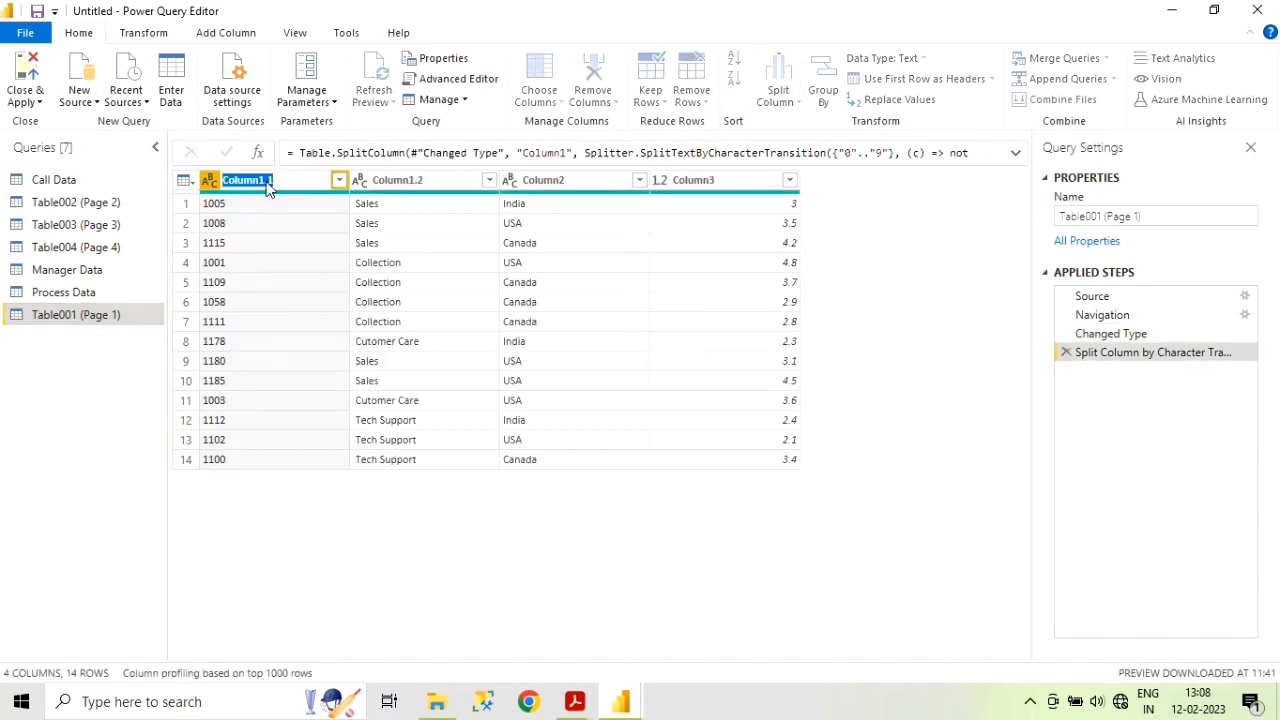
{"action": "type", "text": "Emp ID"}
{"action": "key", "text": "Return"}
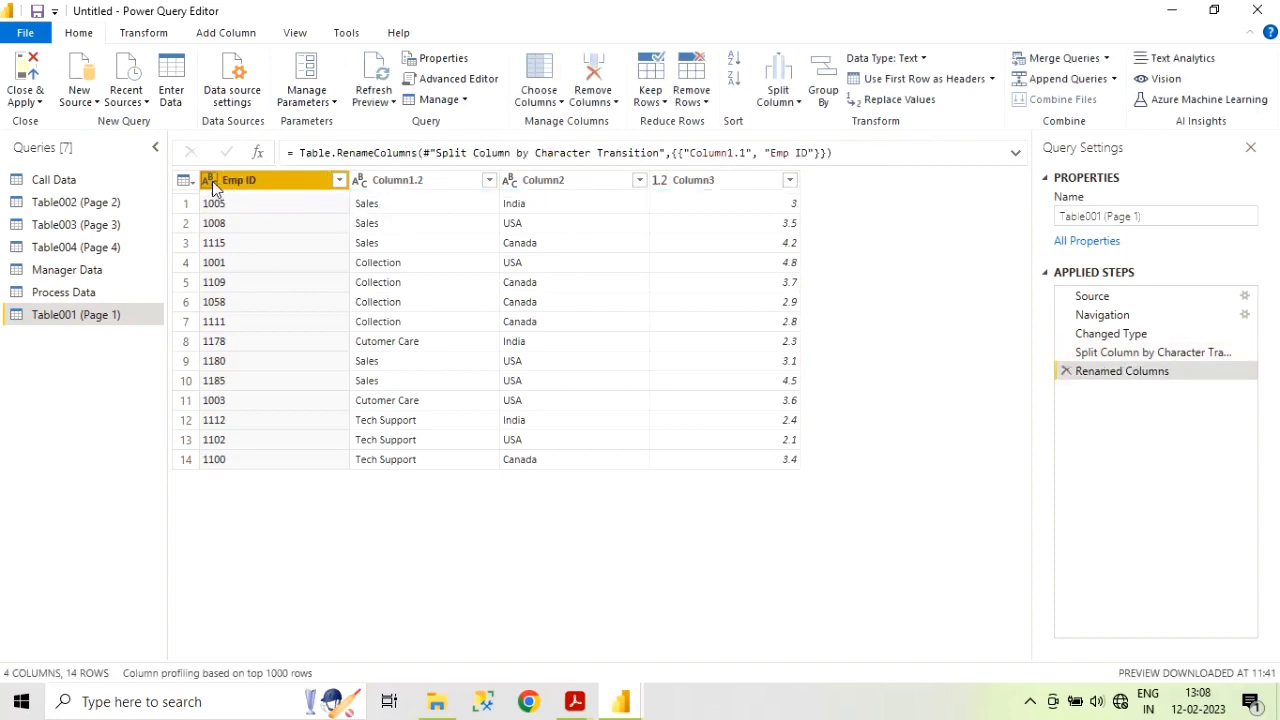
{"action": "left_click", "coordinate": [212, 181]}
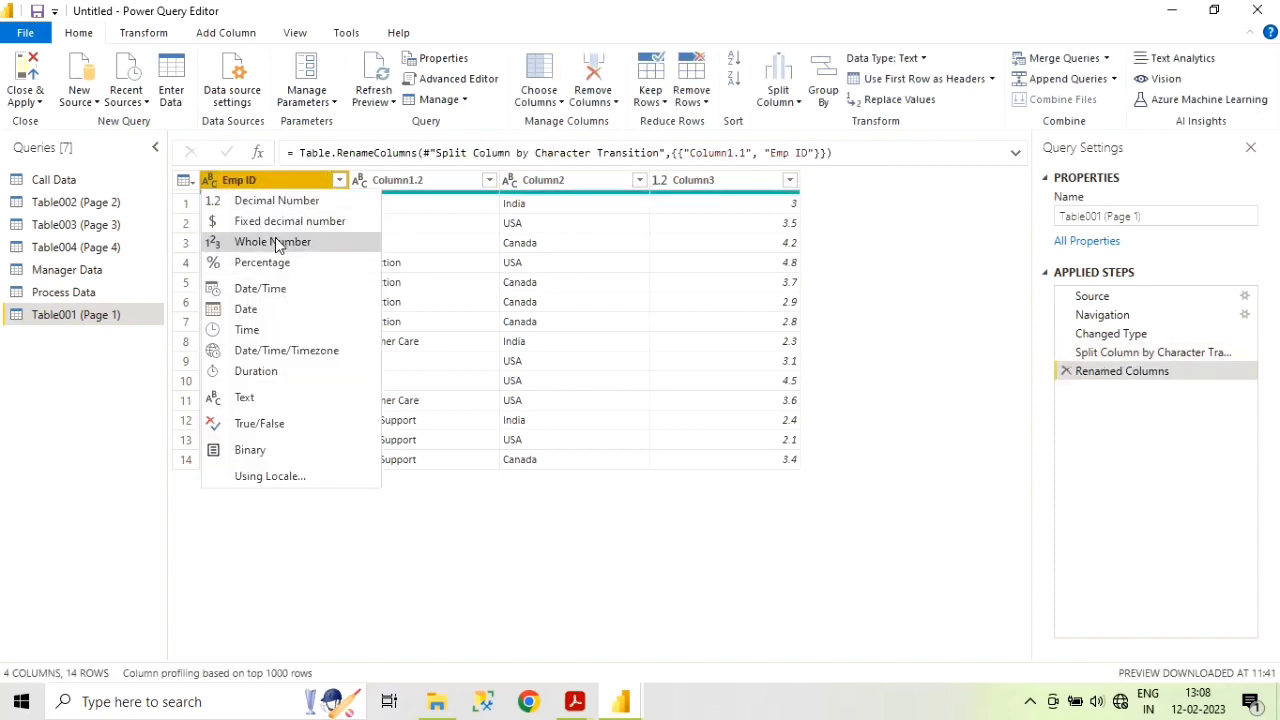
{"action": "left_click", "coordinate": [275, 238]}
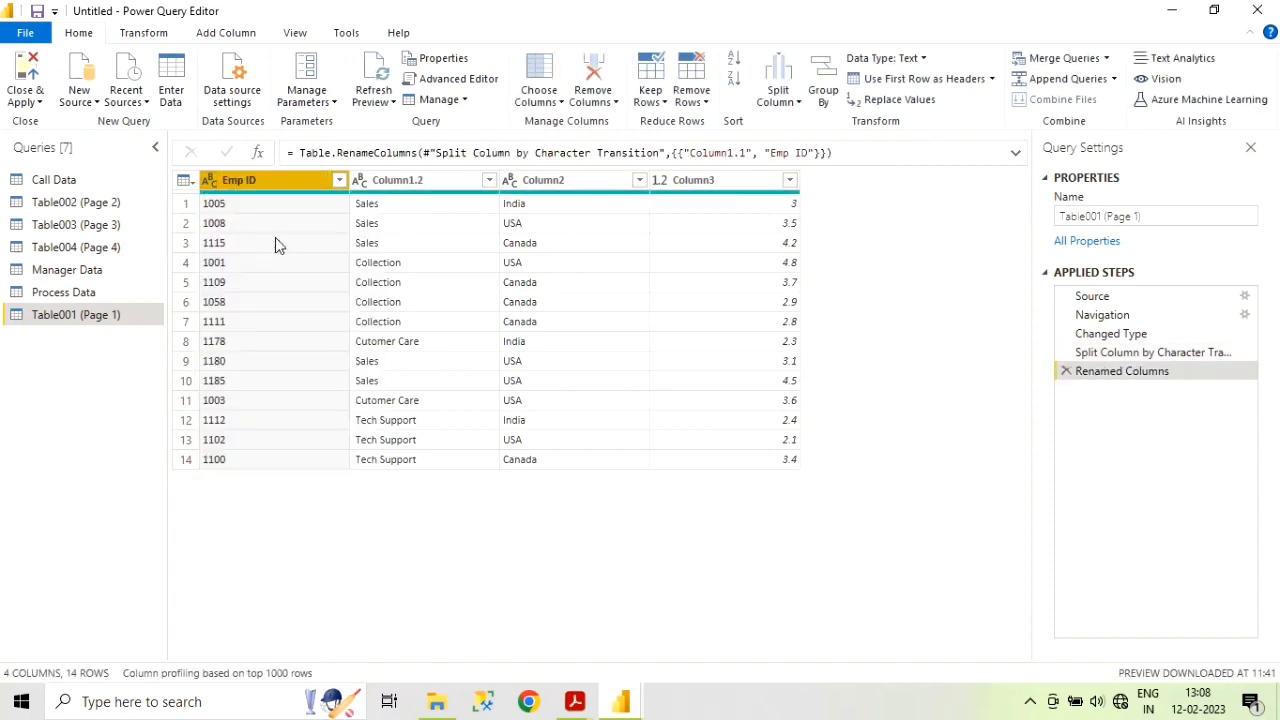
{"action": "double_click", "coordinate": [410, 183]}
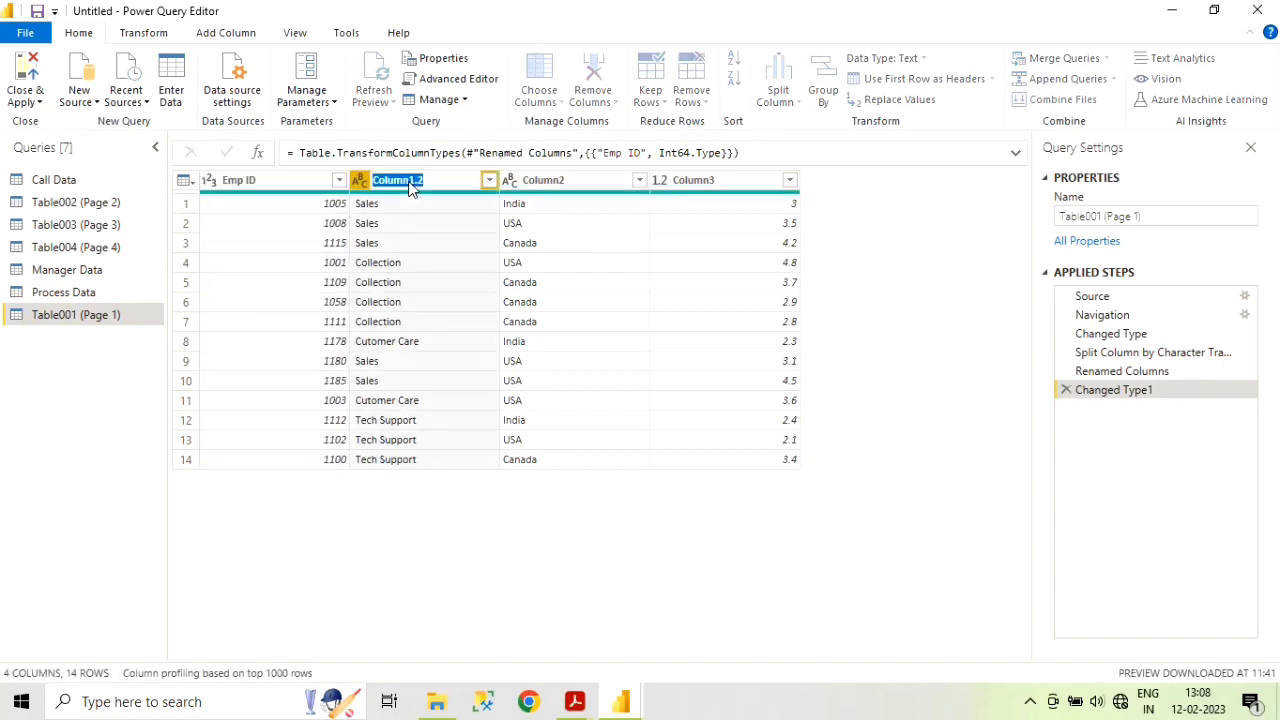
{"action": "type", "text": "Name"}
{"action": "key", "text": "Return"}
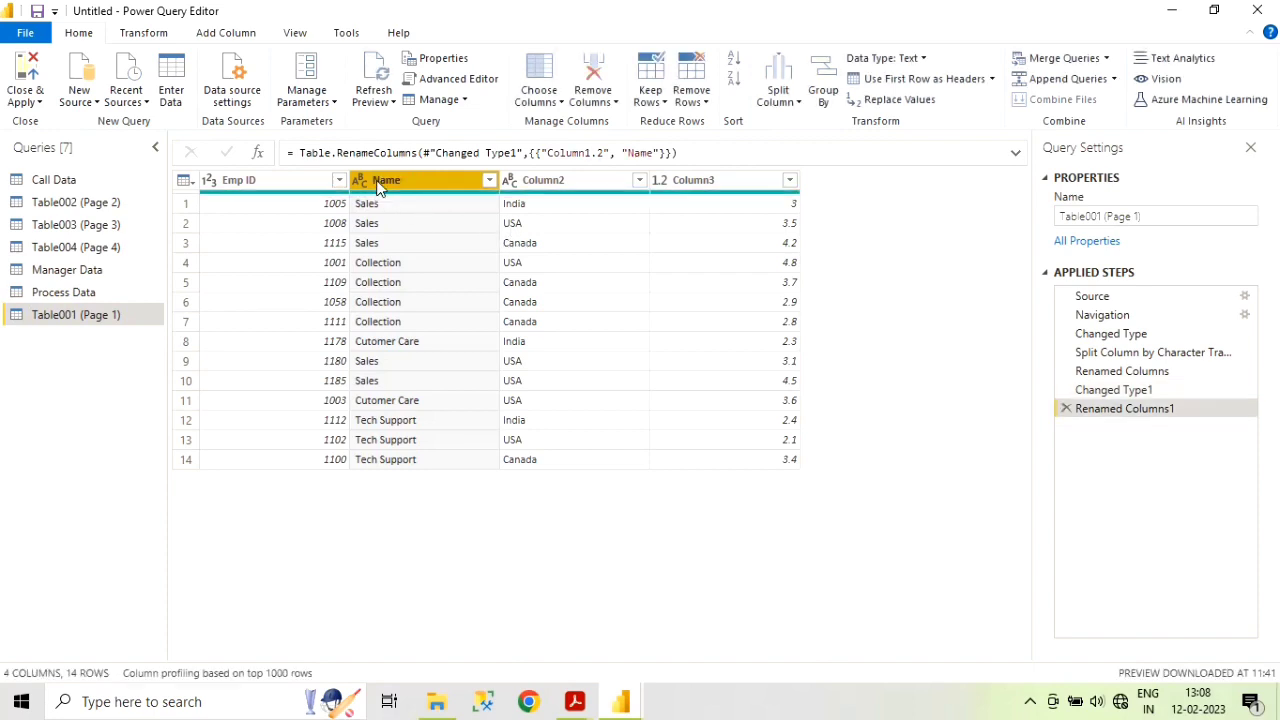
- Rename the second, third and fourth columns of the Table001 (Page 1) query as Process, Region and Rating
{"action": "double_click", "coordinate": [405, 184]}
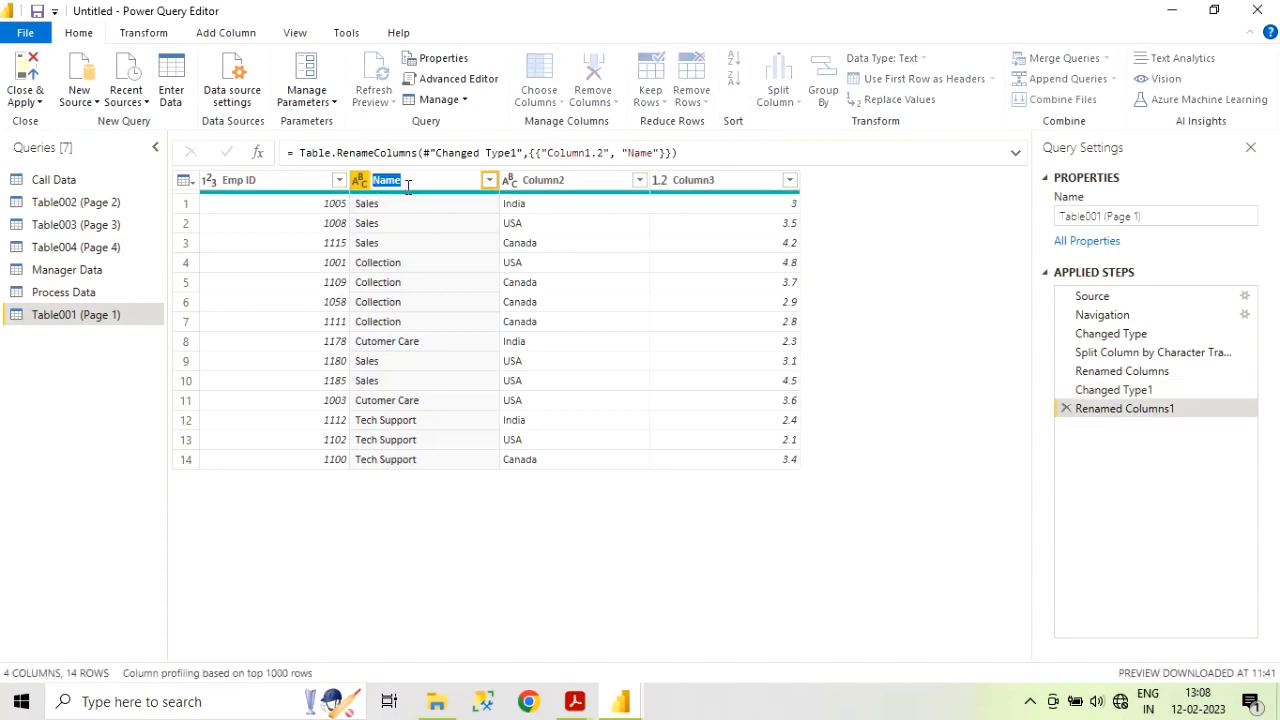
{"action": "type", "text": "Process"}
{"action": "key", "text": "Return"}
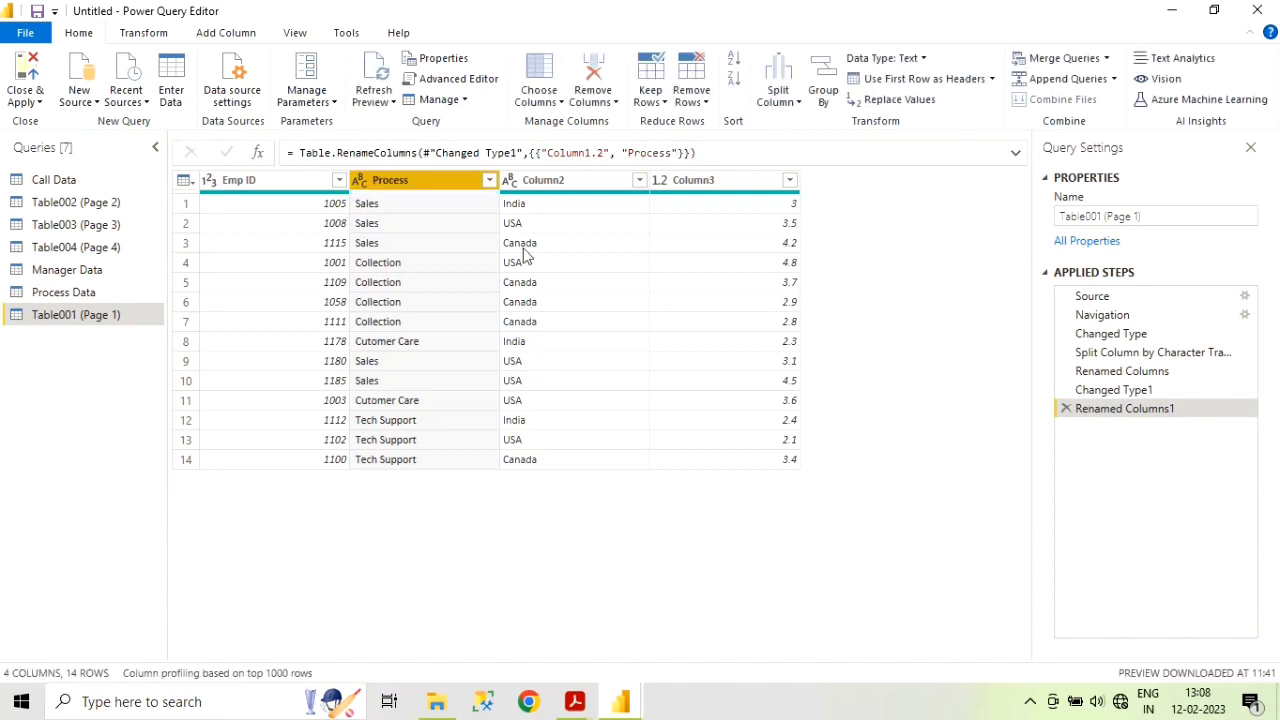
{"action": "left_click", "coordinate": [550, 182]}
{"action": "double_click", "coordinate": [550, 182]}
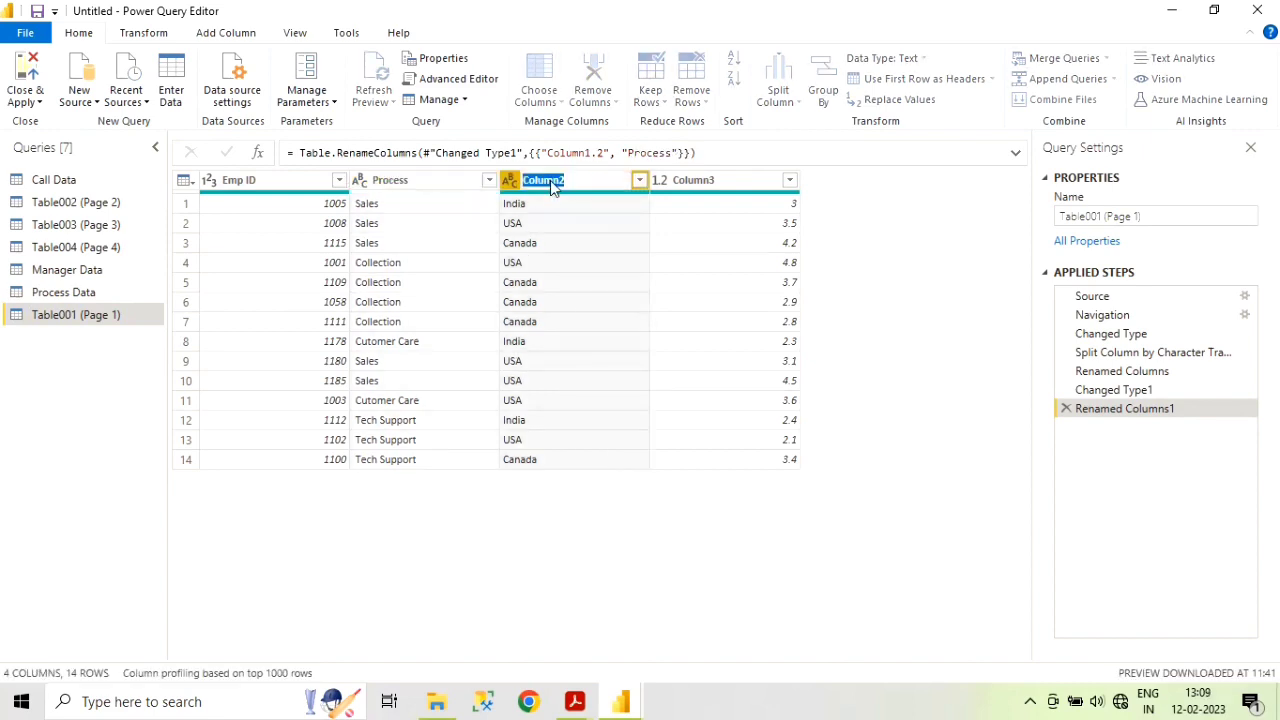
{"action": "type", "text": "Region"}
{"action": "key", "text": "Return"}
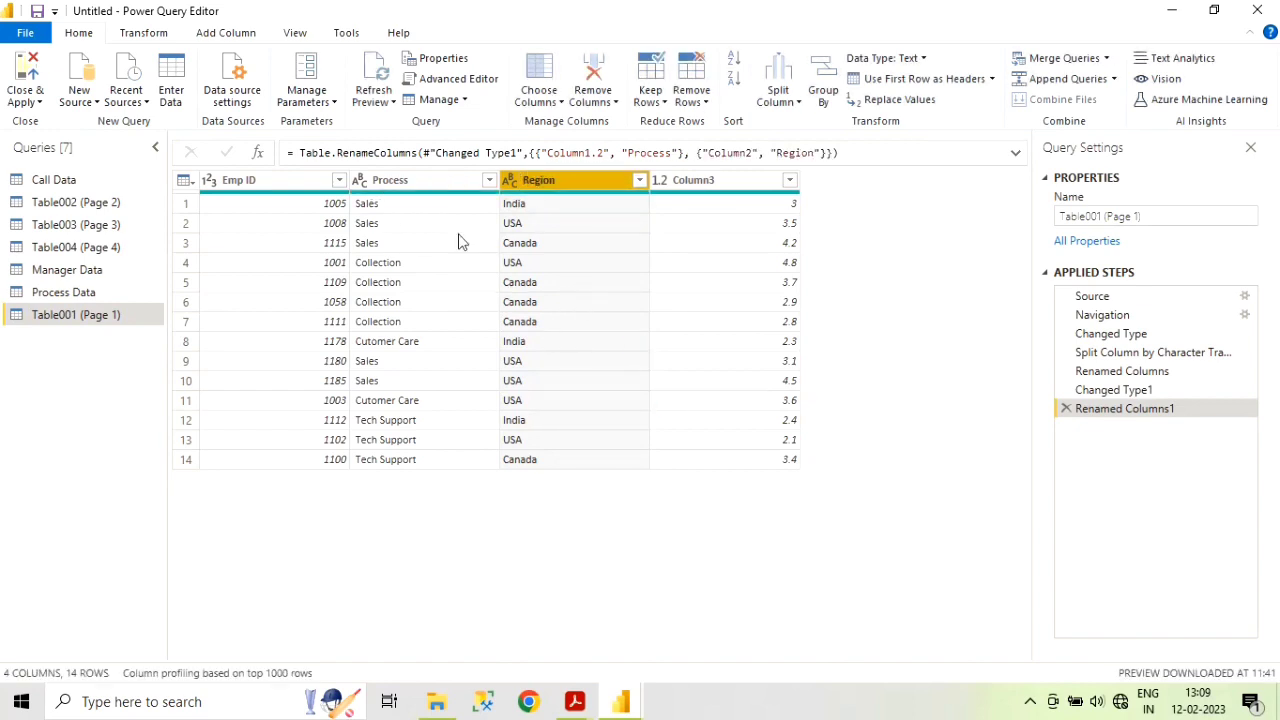
{"action": "double_click", "coordinate": [697, 180]}
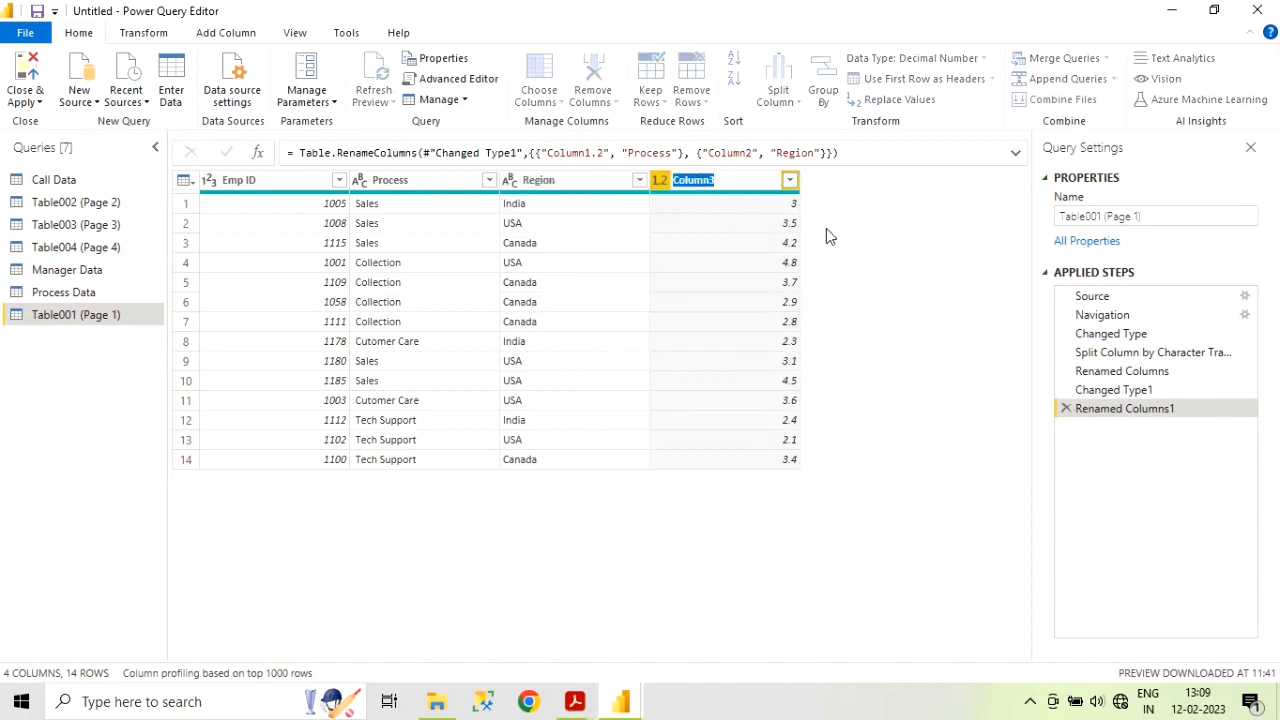
{"action": "type", "text": "Rating"}
{"action": "key", "text": "Return"}
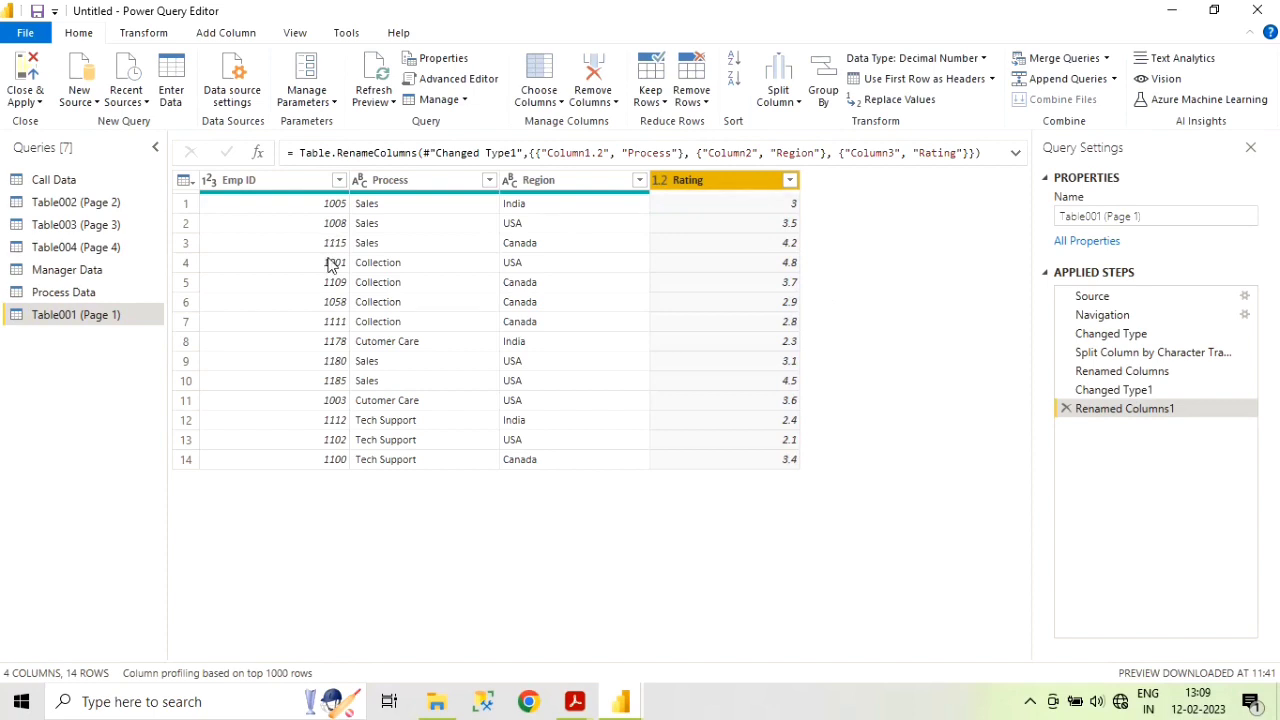
{"action": "left_click", "coordinate": [660, 181]}
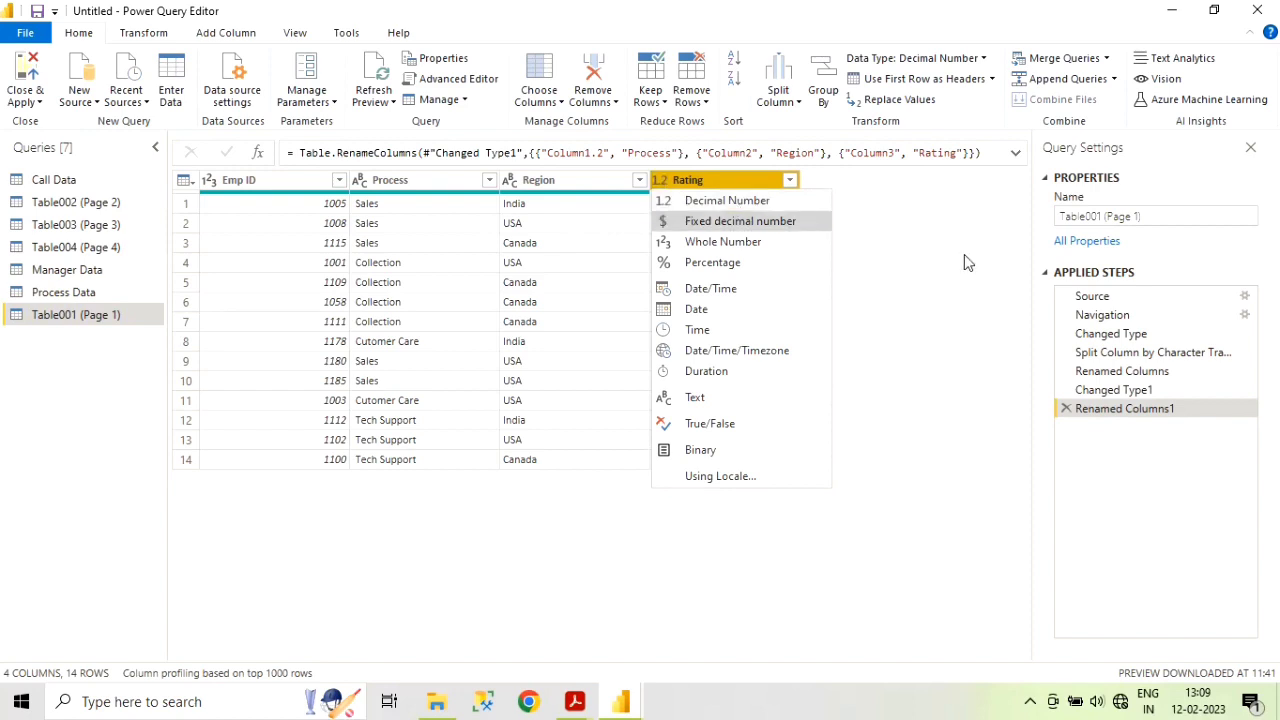
{"action": "left_click", "coordinate": [920, 284]}
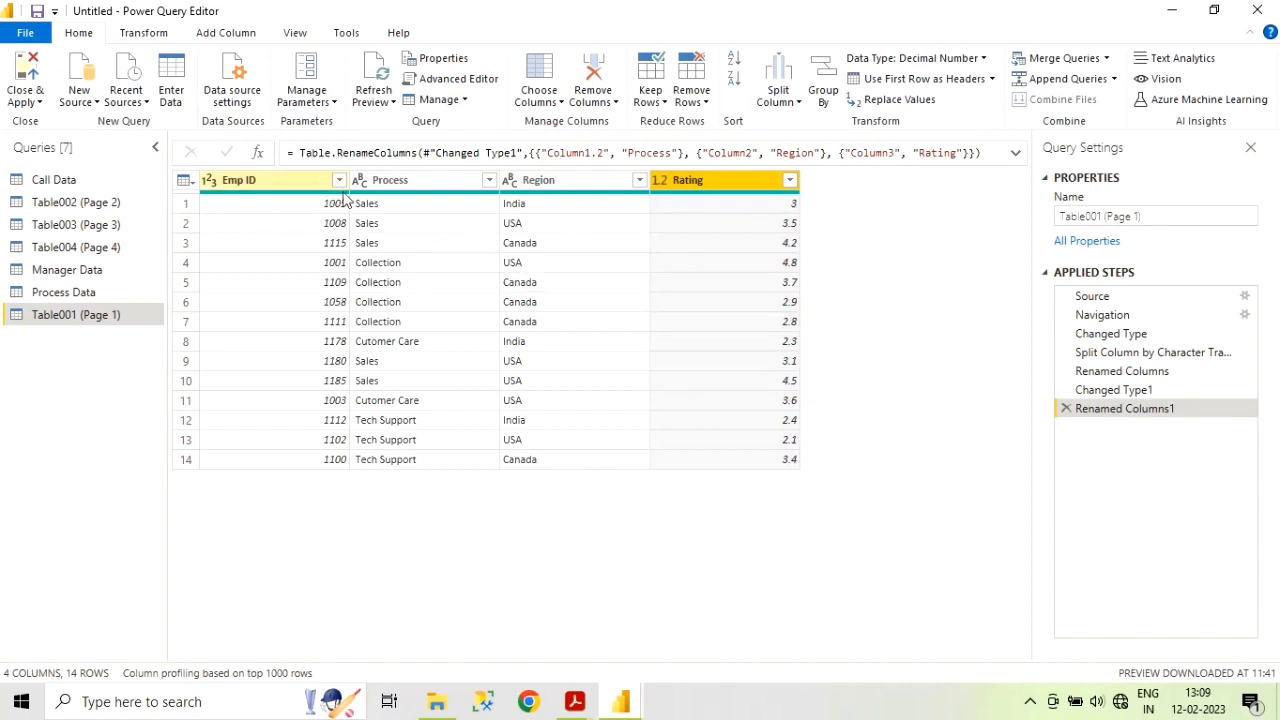
- Merge the Process Data query with Table001 (Page 1), matching on Emp ID with a Left Outer join
{"action": "left_click", "coordinate": [72, 298]}
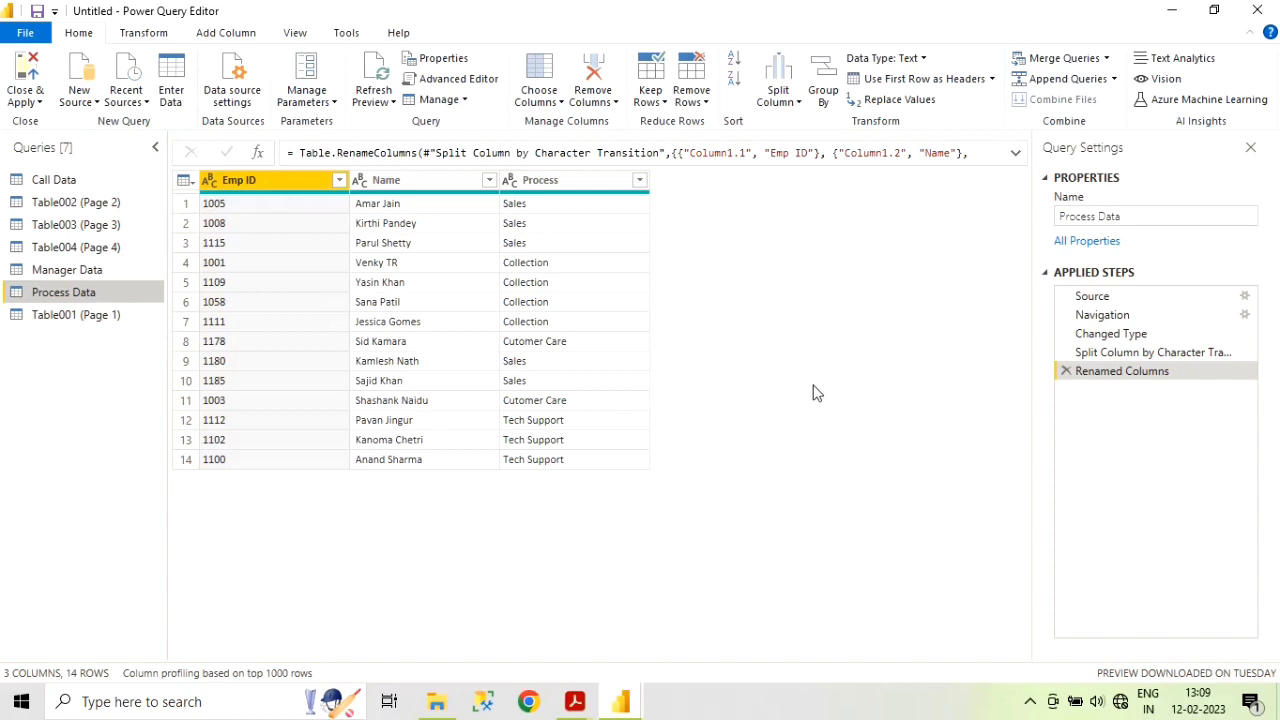
{"action": "left_click", "coordinate": [1106, 58]}
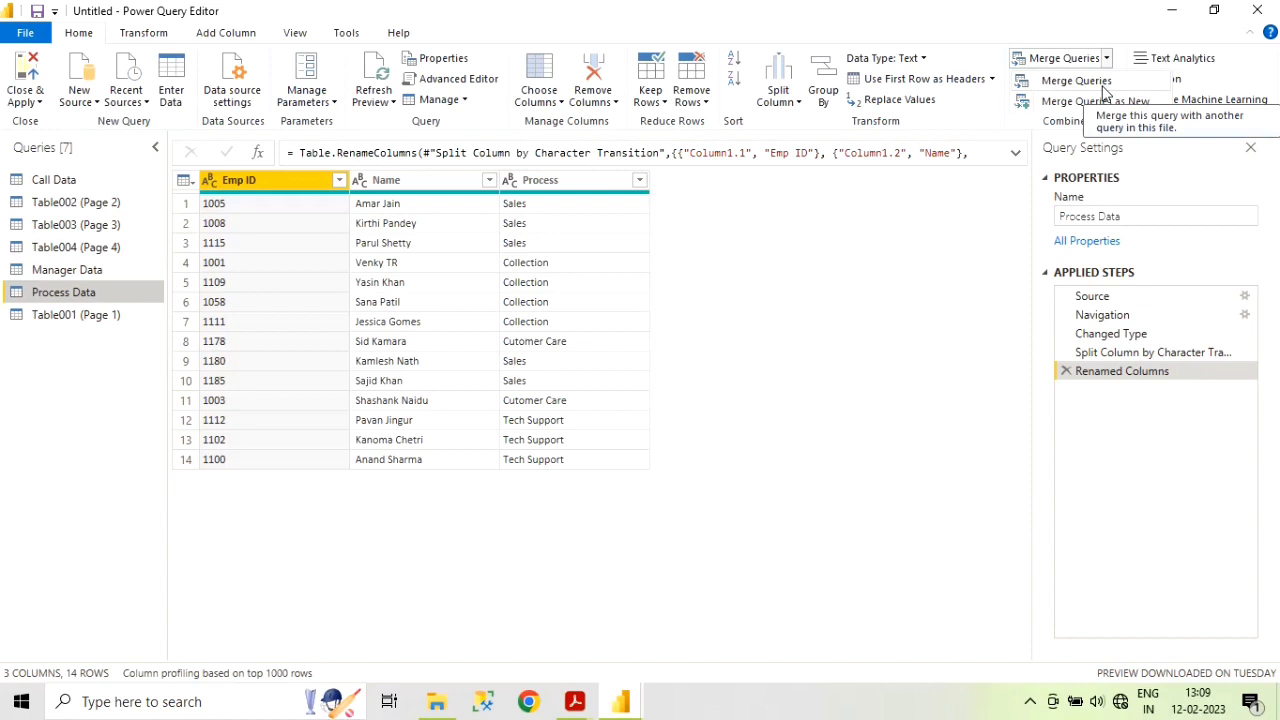
{"action": "left_click", "coordinate": [1103, 88]}
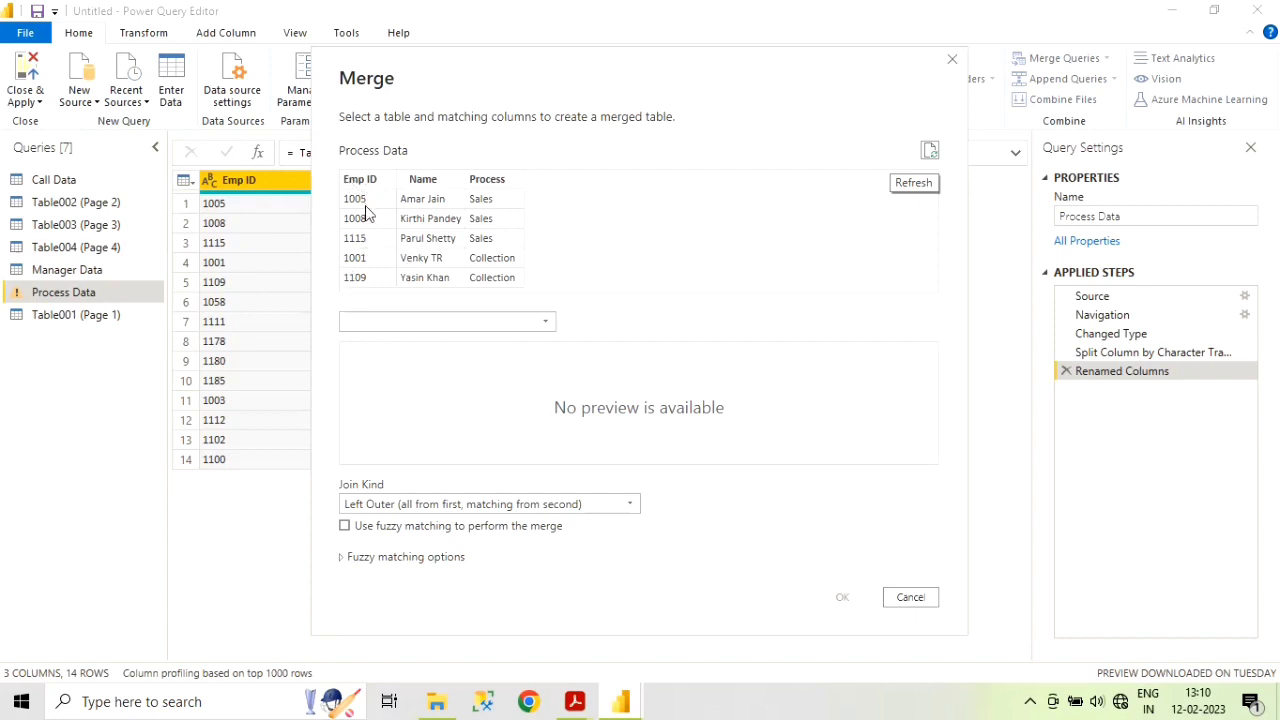
{"action": "left_click", "coordinate": [548, 322]}
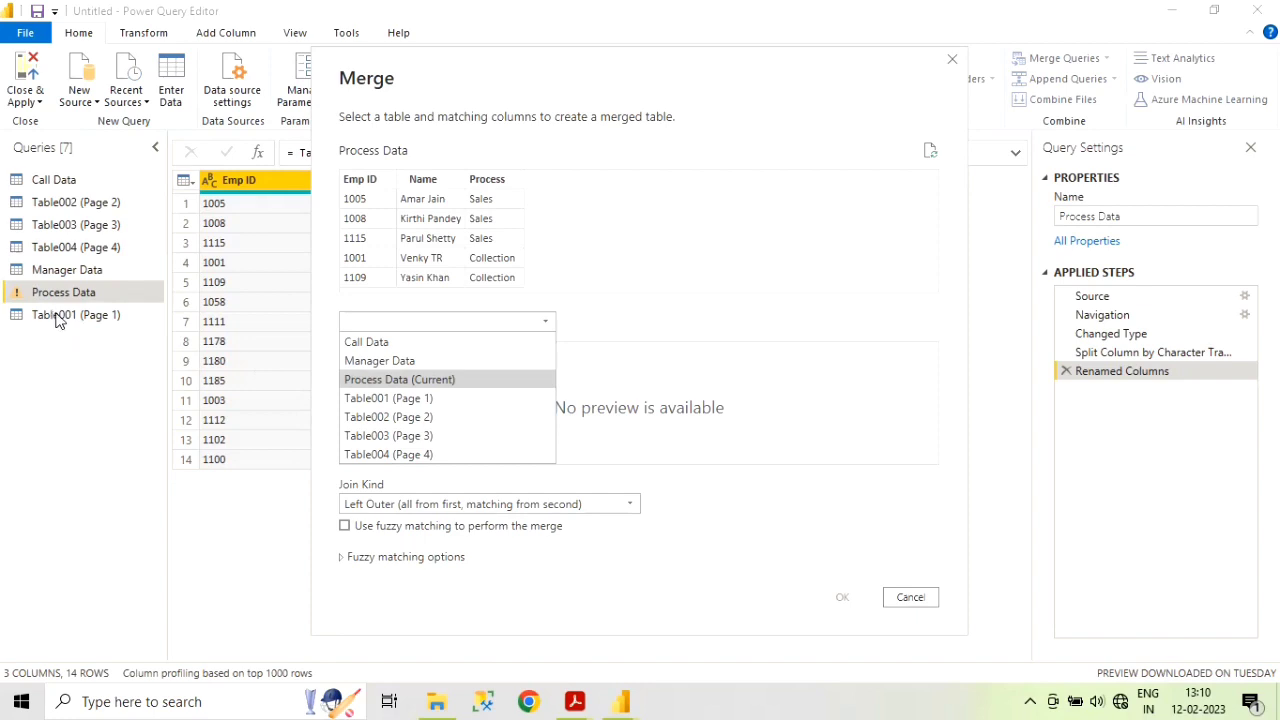
{"action": "left_click", "coordinate": [447, 400]}
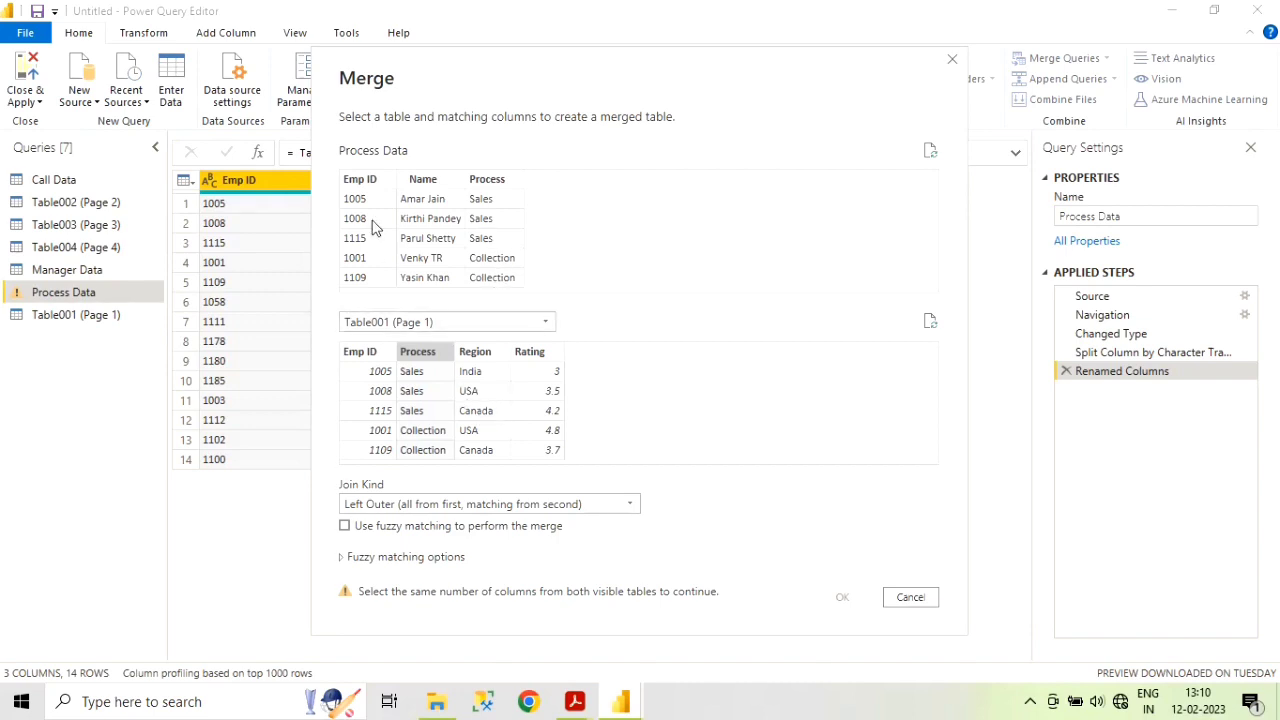
{"action": "left_click", "coordinate": [370, 182]}
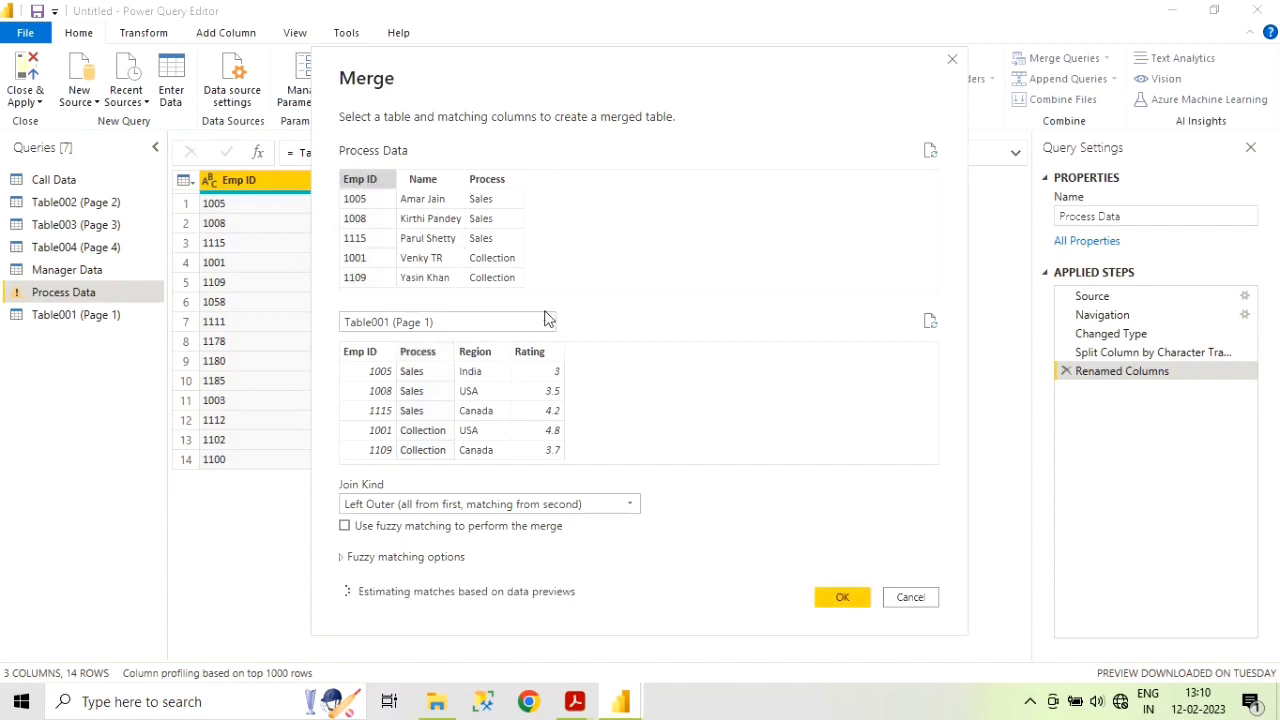
{"action": "left_click", "coordinate": [358, 354]}
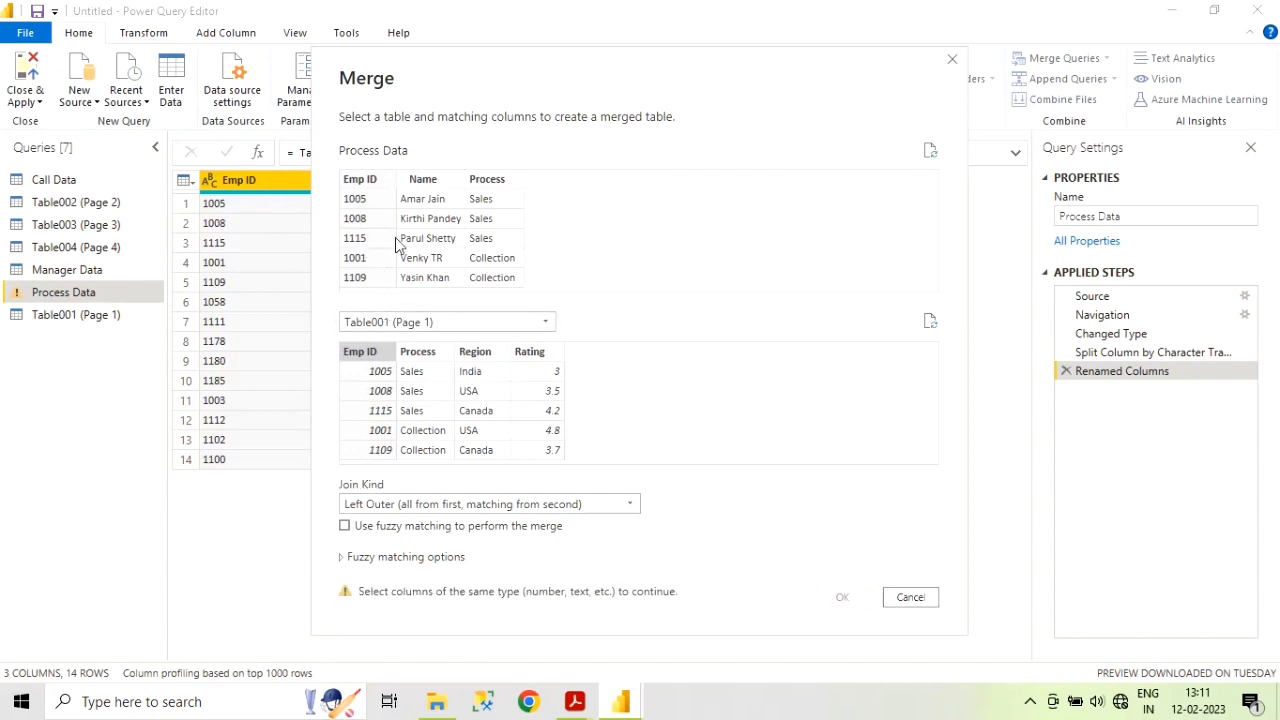
{"action": "left_click", "coordinate": [544, 358]}
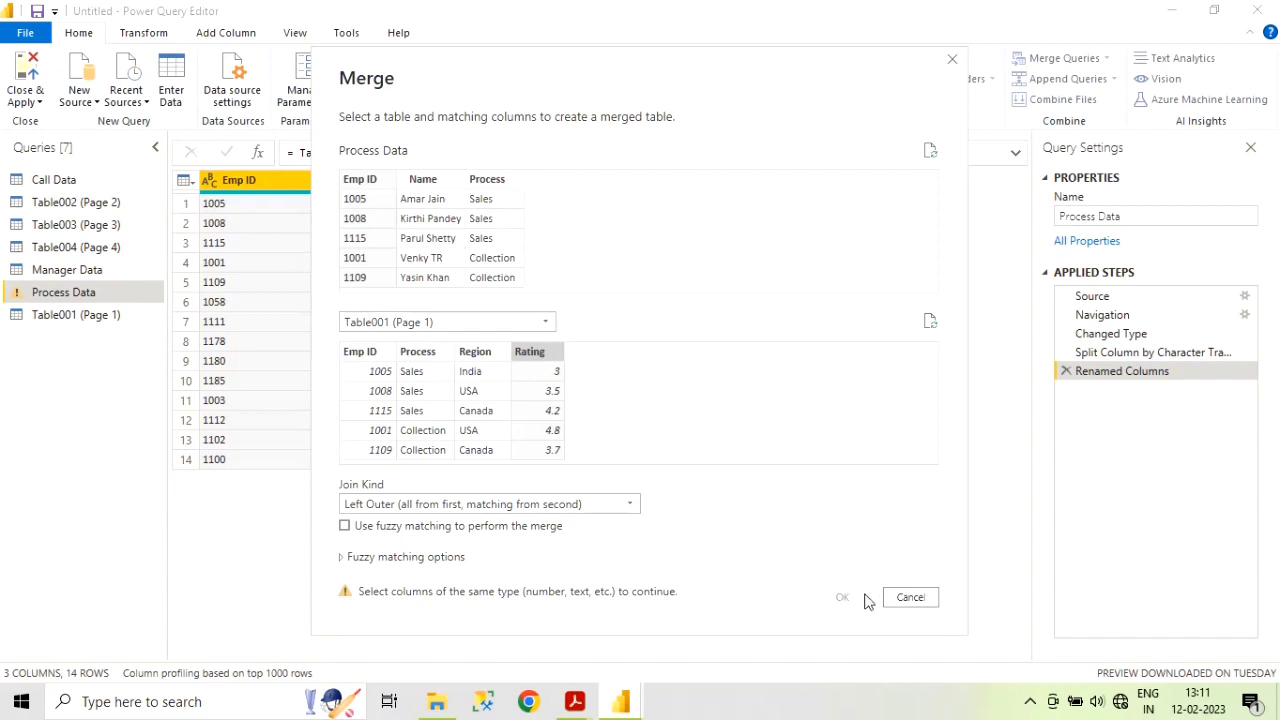
{"action": "left_click", "coordinate": [365, 353]}
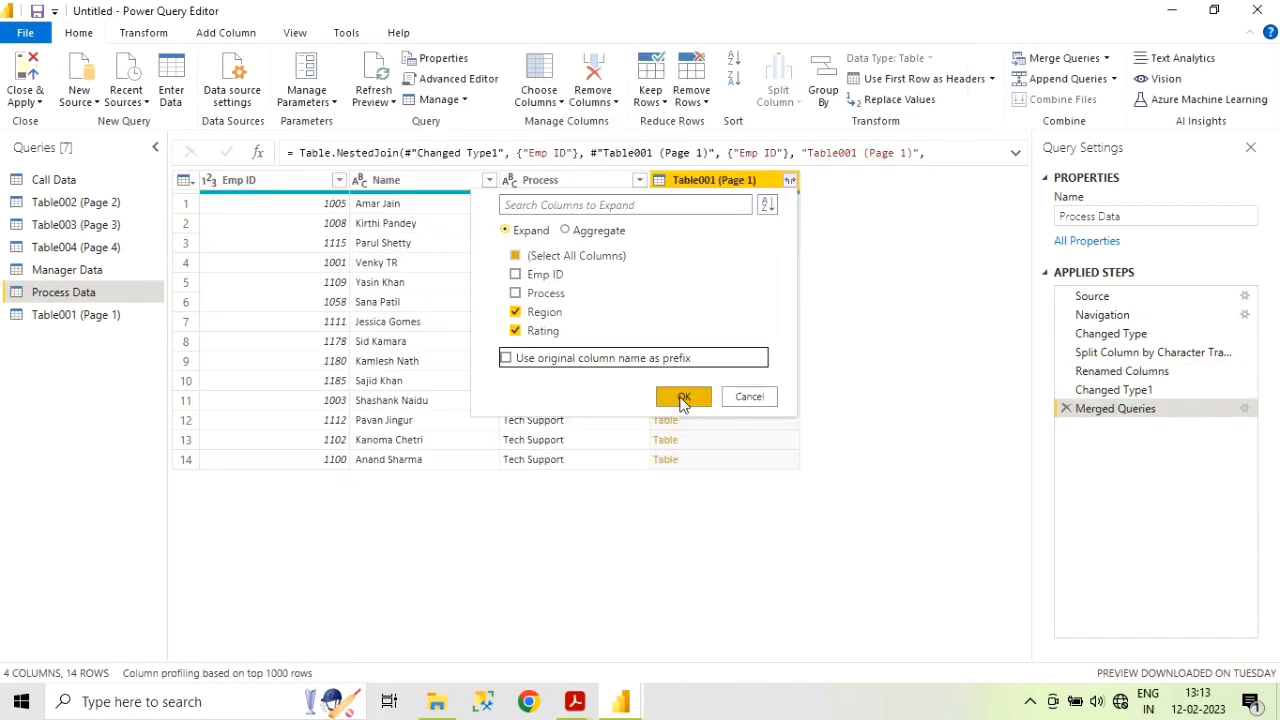
- Expand the merged Table001 (Page 1) column in Process Data to only Region and Rating, without the original column name as prefix
{"action": "left_click", "coordinate": [751, 400]}
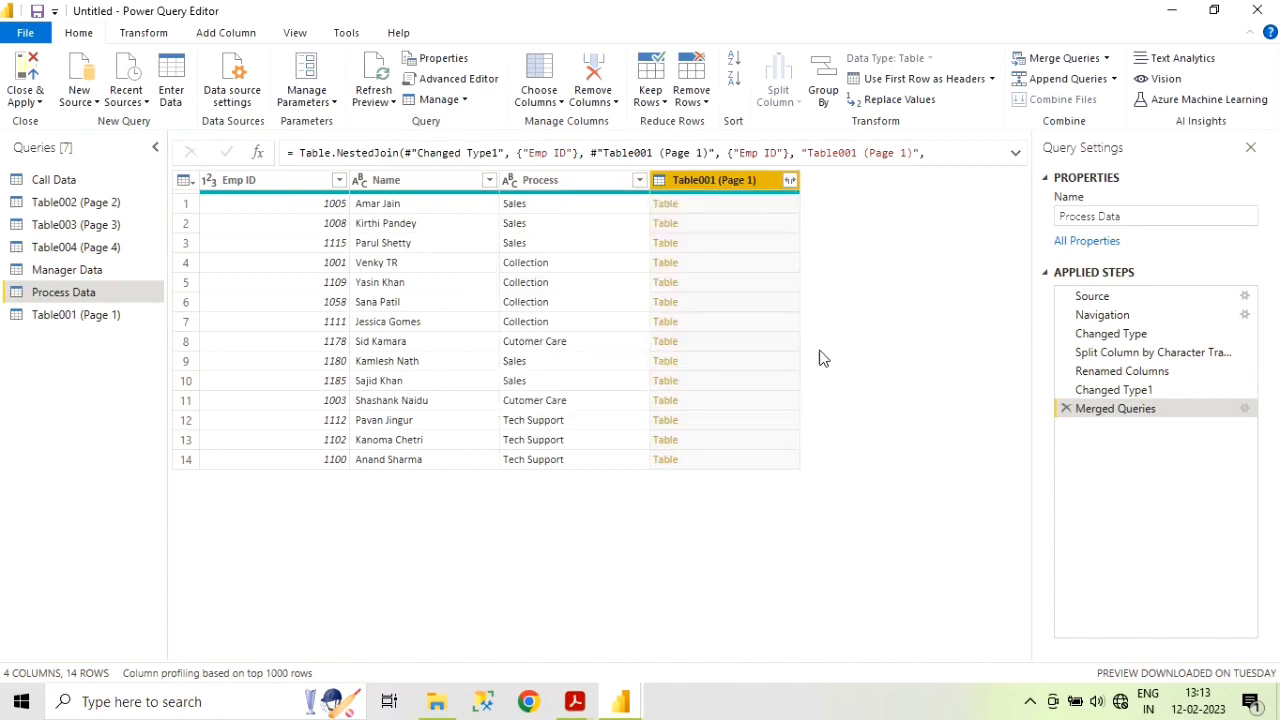
{"action": "left_click", "coordinate": [790, 181]}
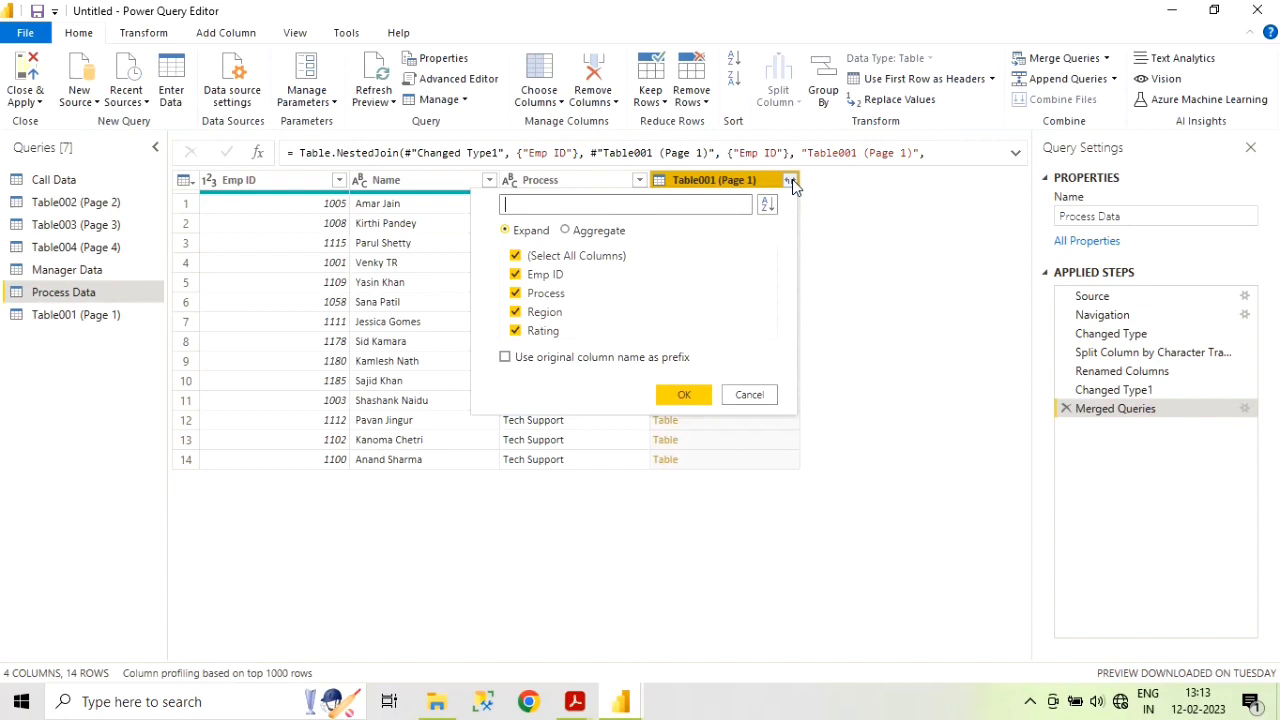
{"action": "left_click", "coordinate": [576, 262]}
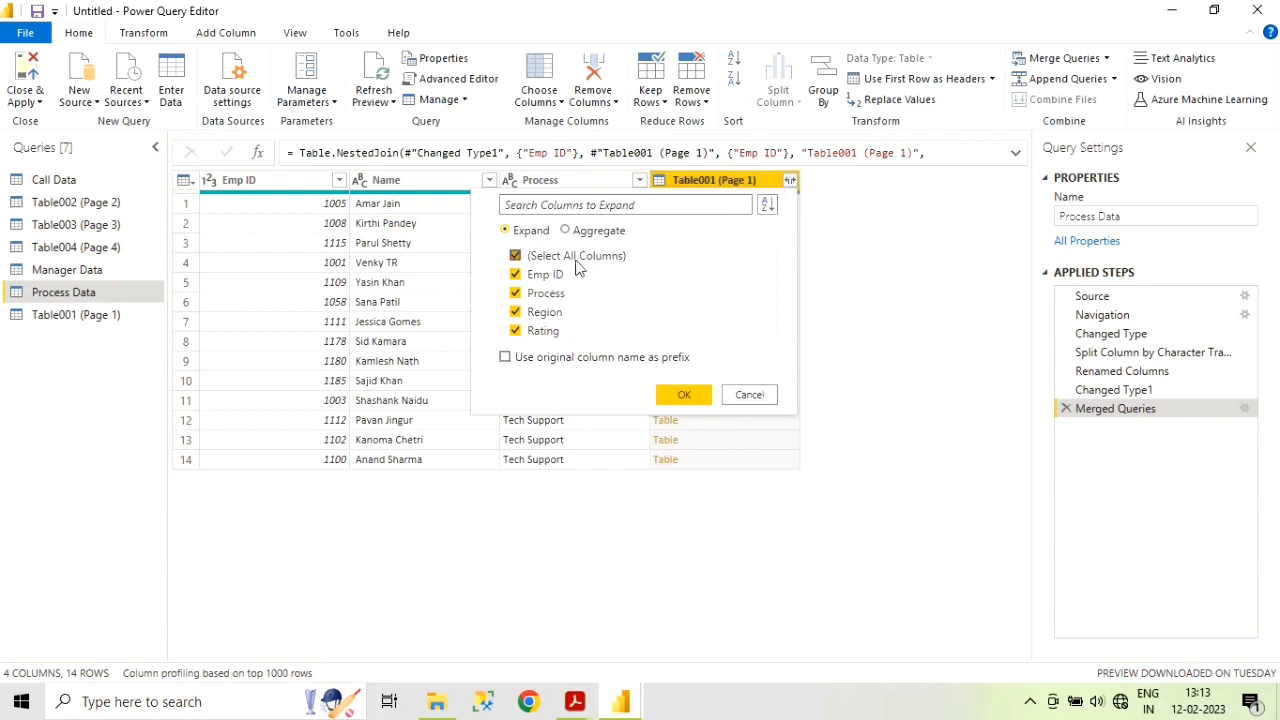
{"action": "left_click", "coordinate": [547, 314]}
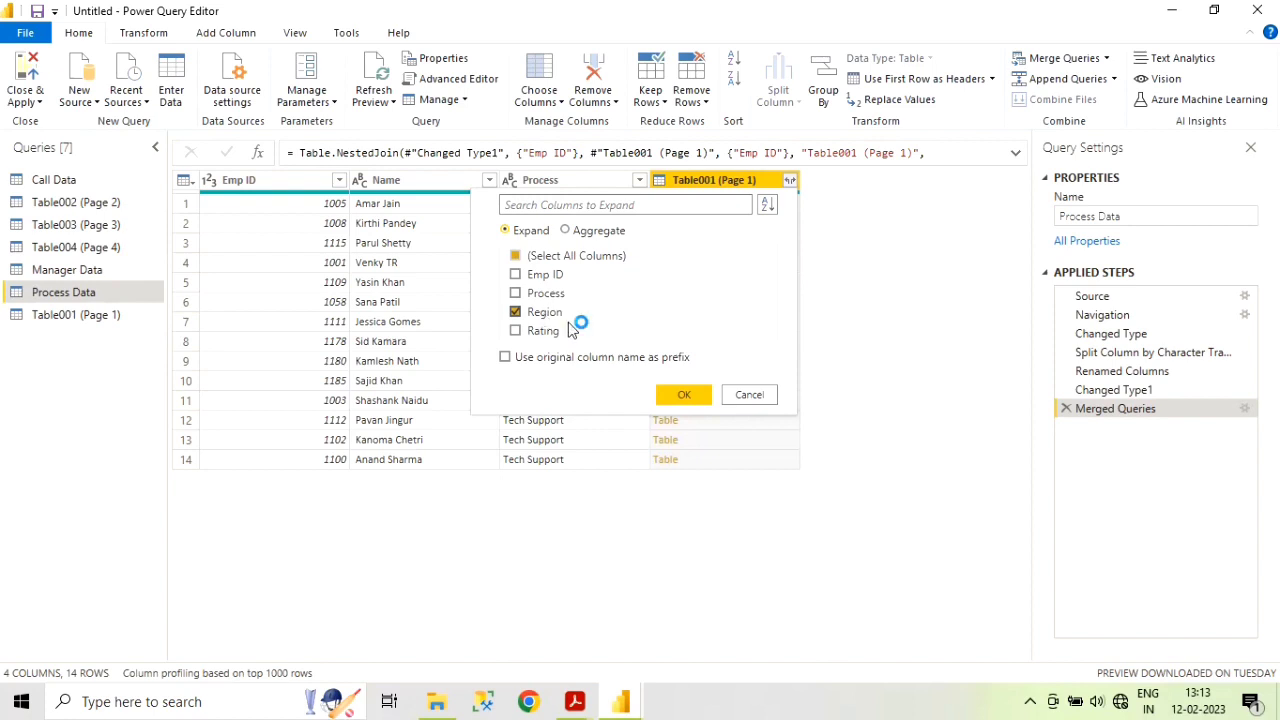
{"action": "left_click", "coordinate": [546, 333]}
{"action": "left_click", "coordinate": [692, 398]}
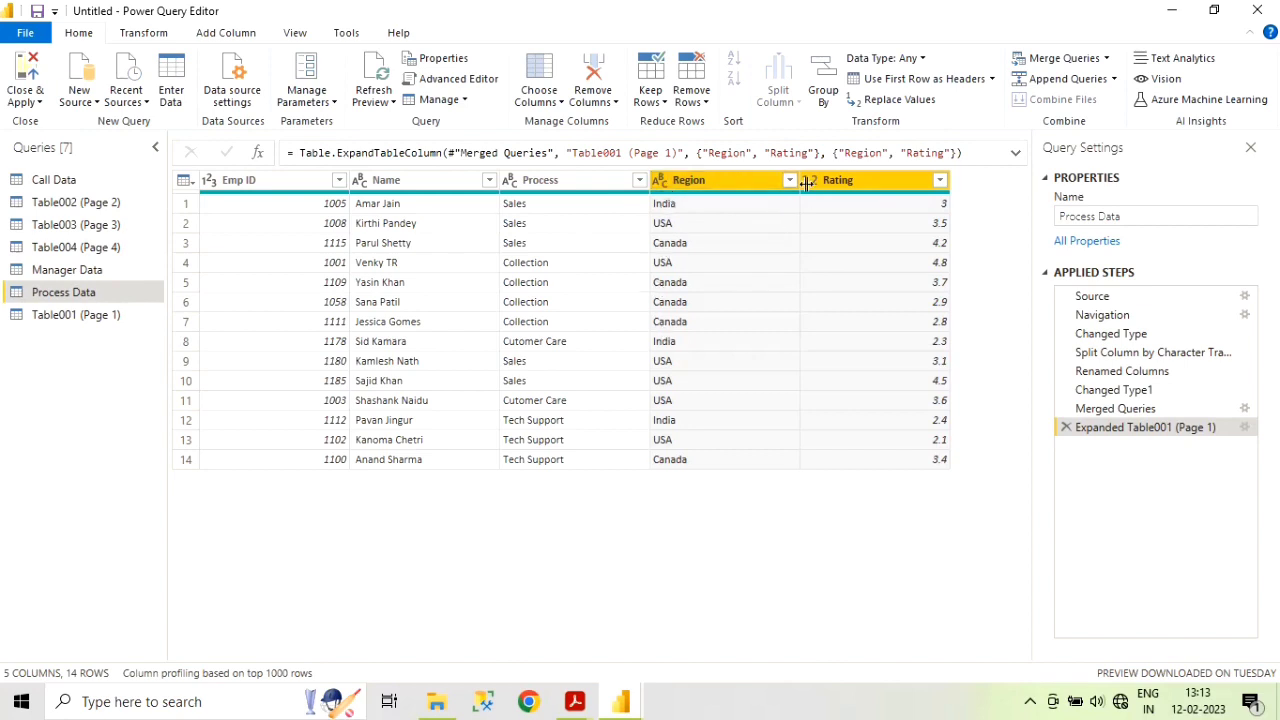
{"action": "left_click", "coordinate": [96, 319]}
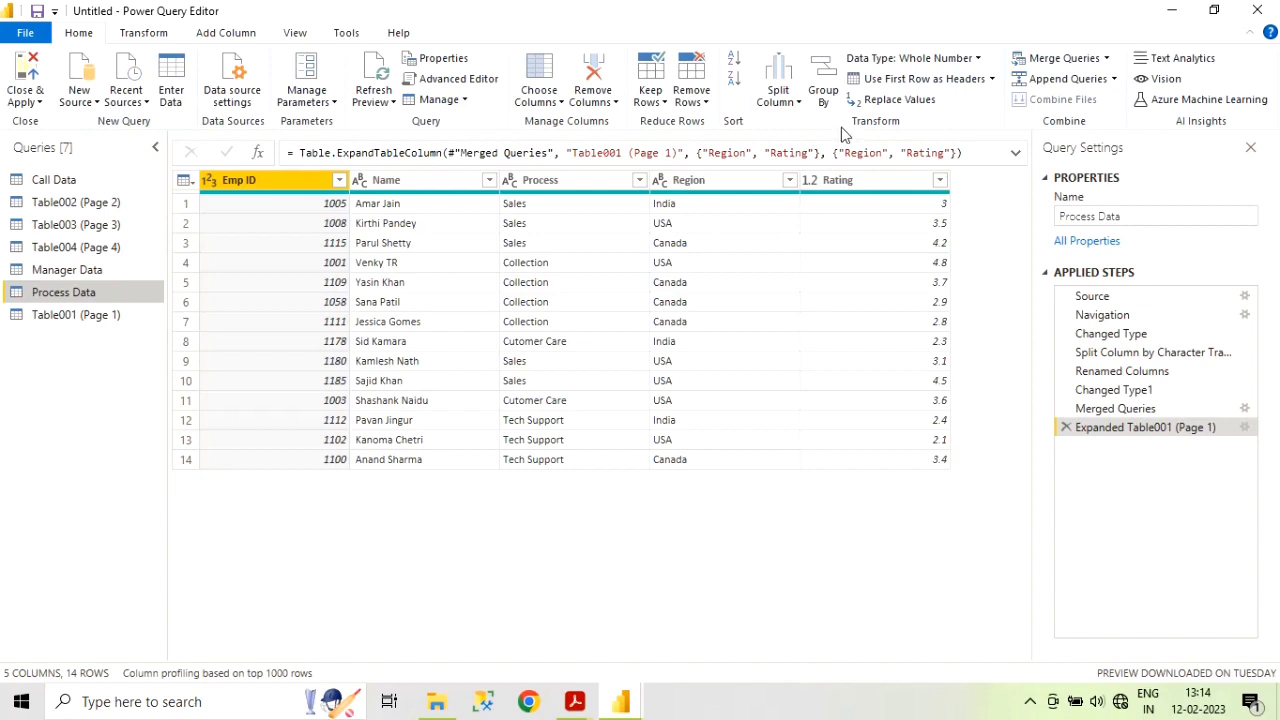
{"action": "left_click", "coordinate": [144, 33]}
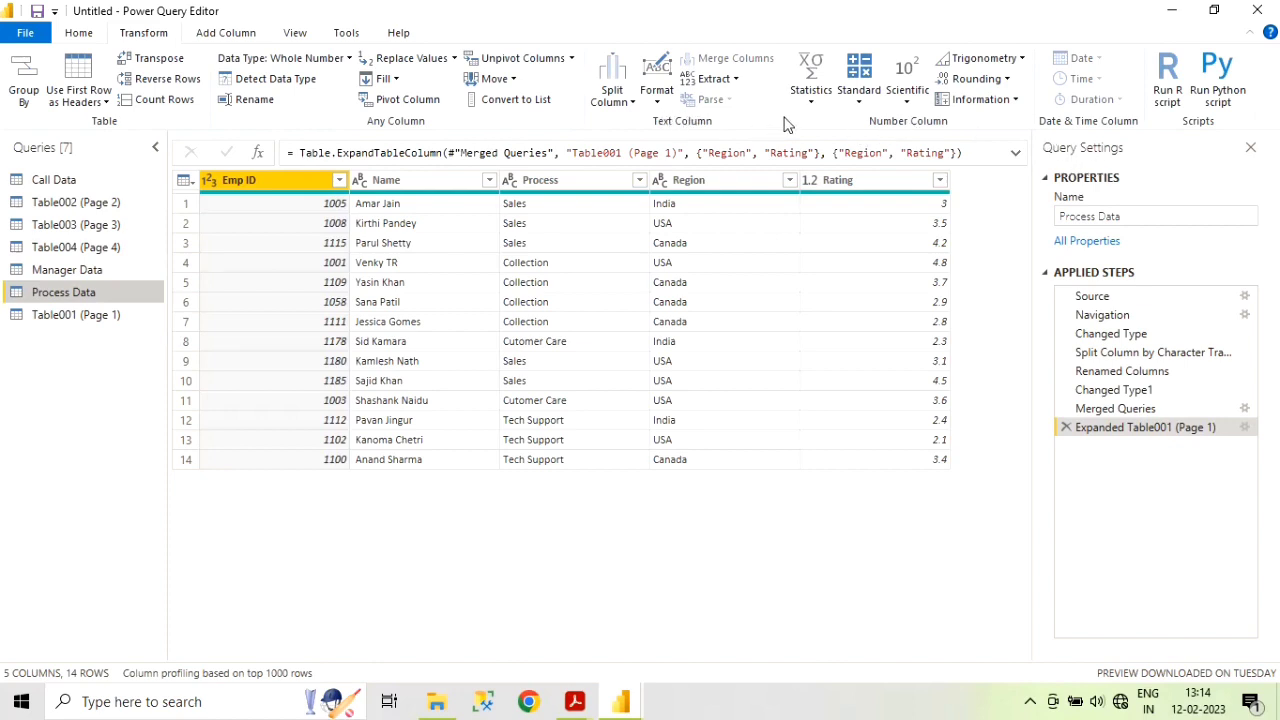
{"action": "left_click", "coordinate": [236, 32]}
{"action": "left_click", "coordinate": [295, 32]}
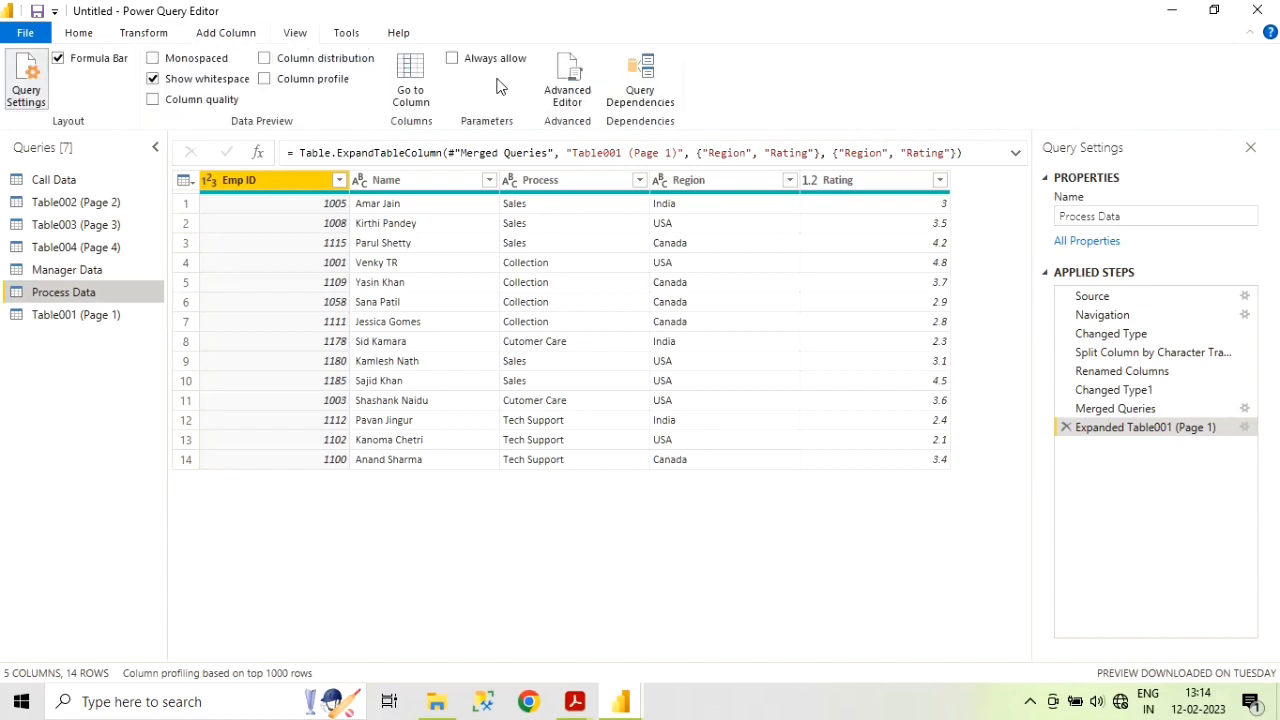
{"action": "left_click", "coordinate": [141, 36]}
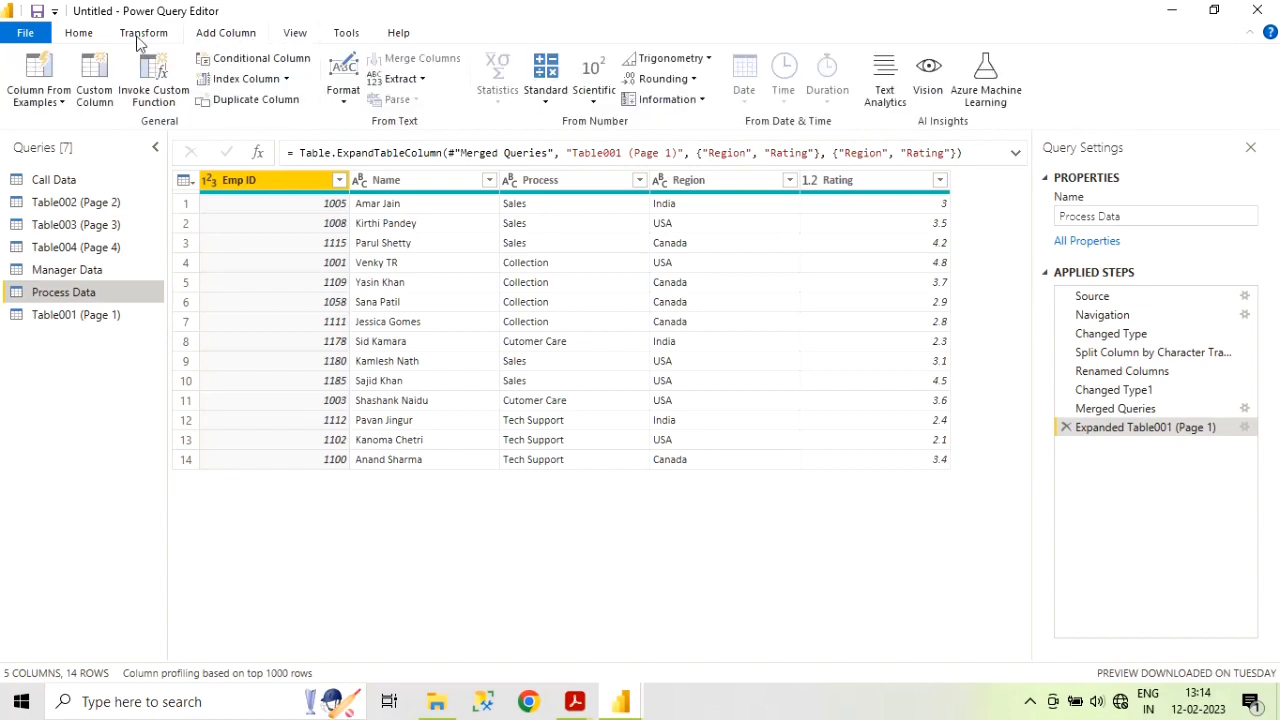
{"action": "left_click", "coordinate": [80, 33]}
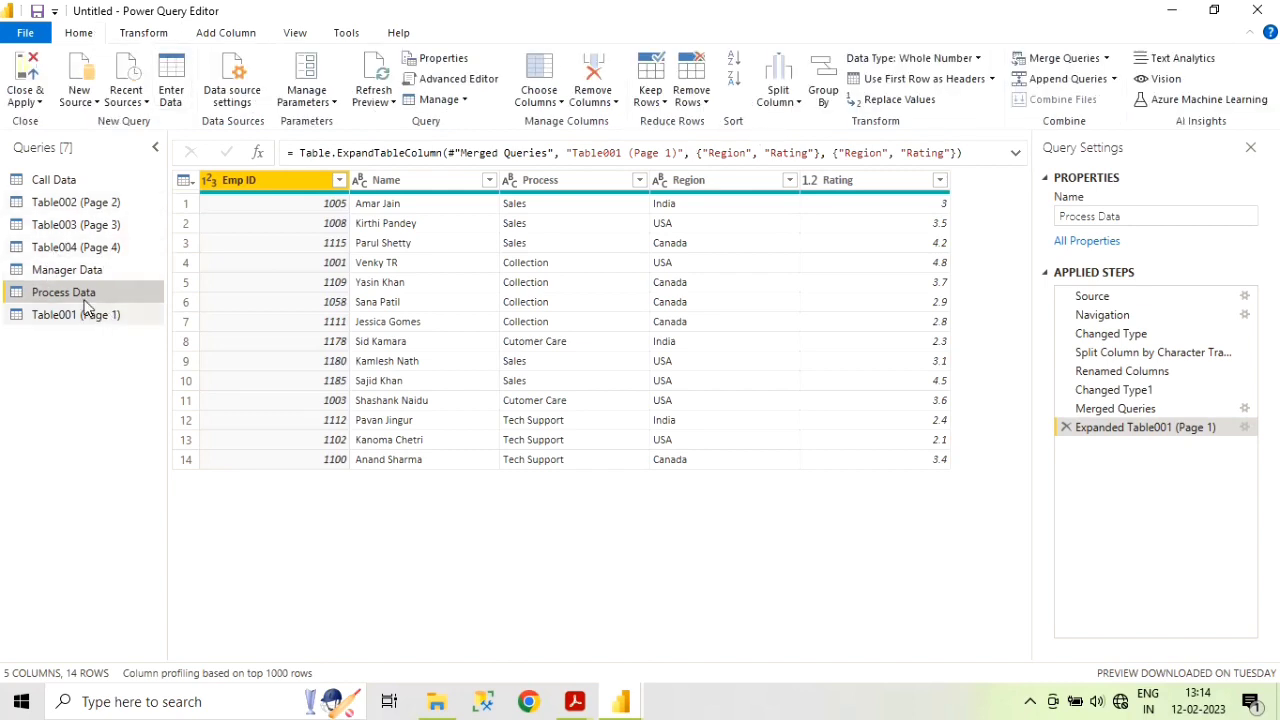
- Check the Call Data and Manager Data queries, and apply all query changes while closing the Power Query Editor
{"action": "left_click", "coordinate": [79, 183]}
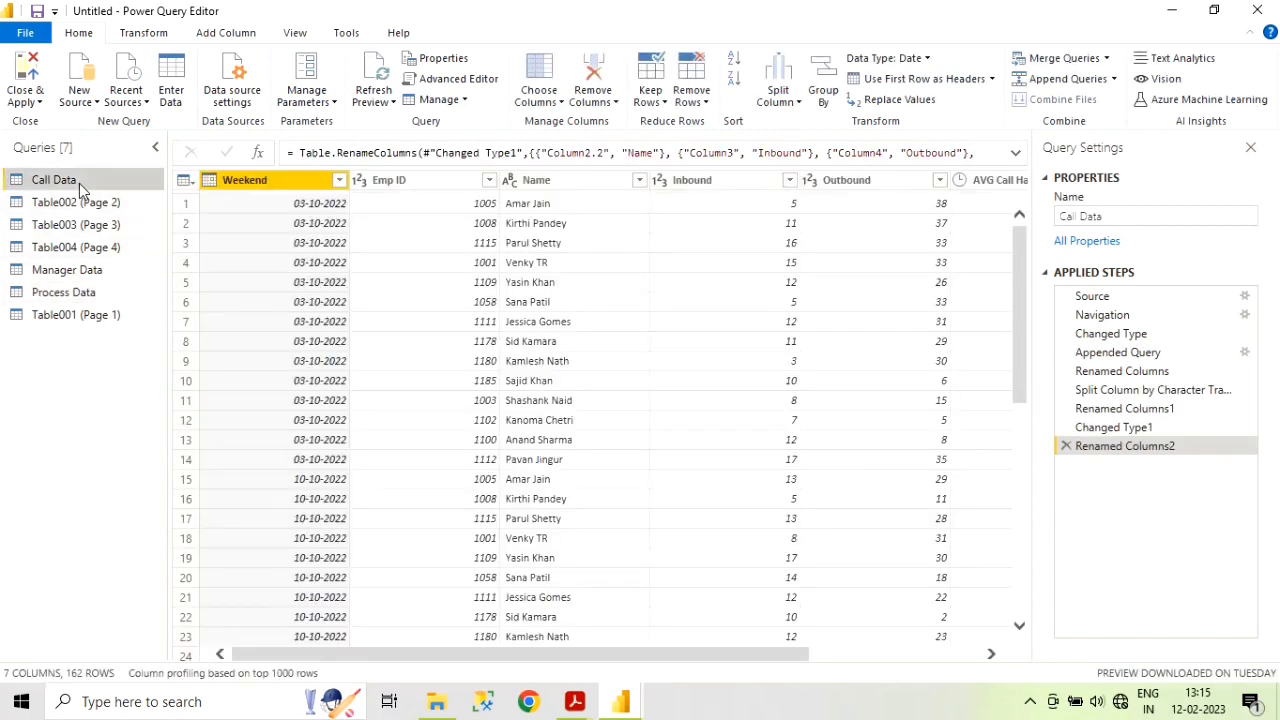
{"action": "left_click", "coordinate": [79, 279]}
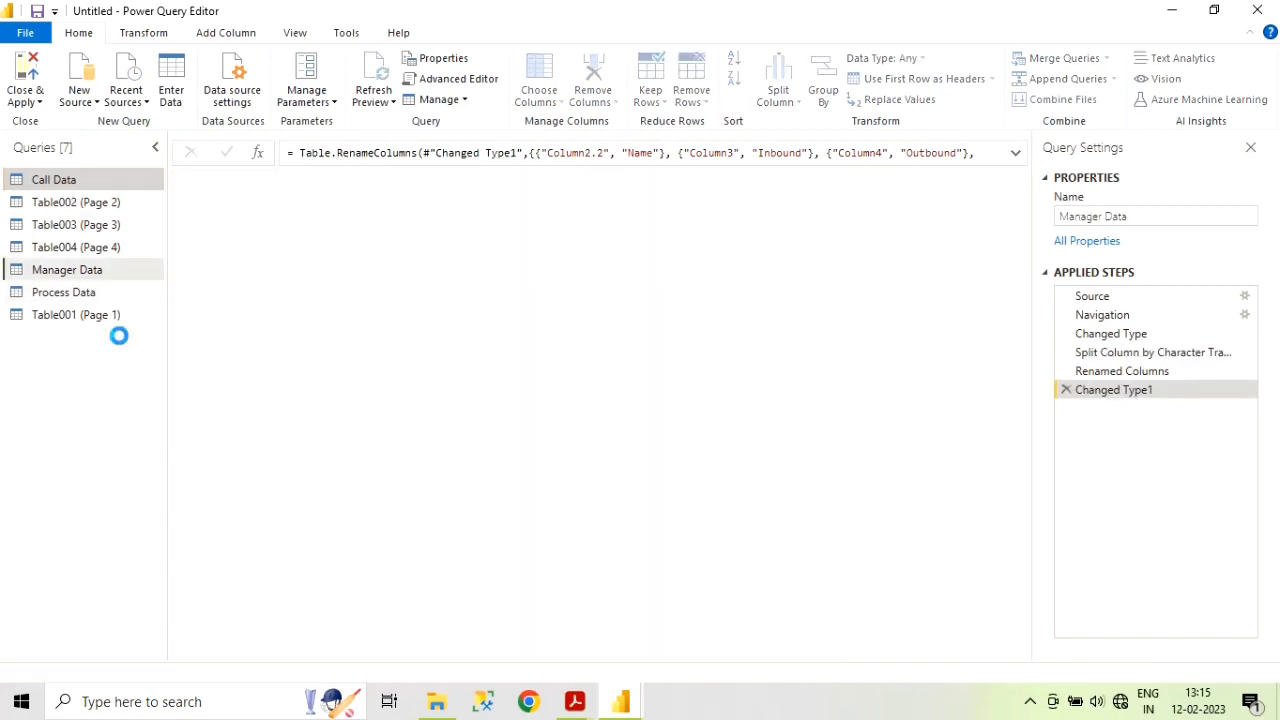
{"action": "left_click", "coordinate": [38, 104]}
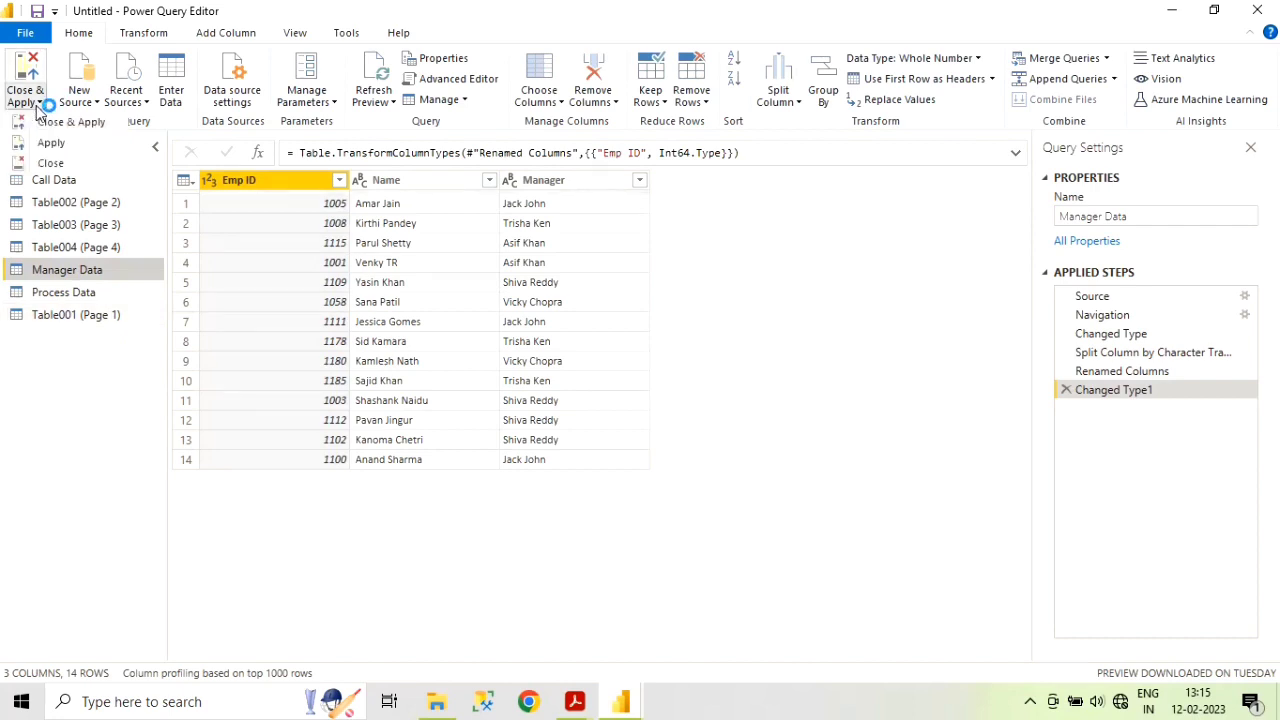
{"action": "left_click", "coordinate": [104, 124]}
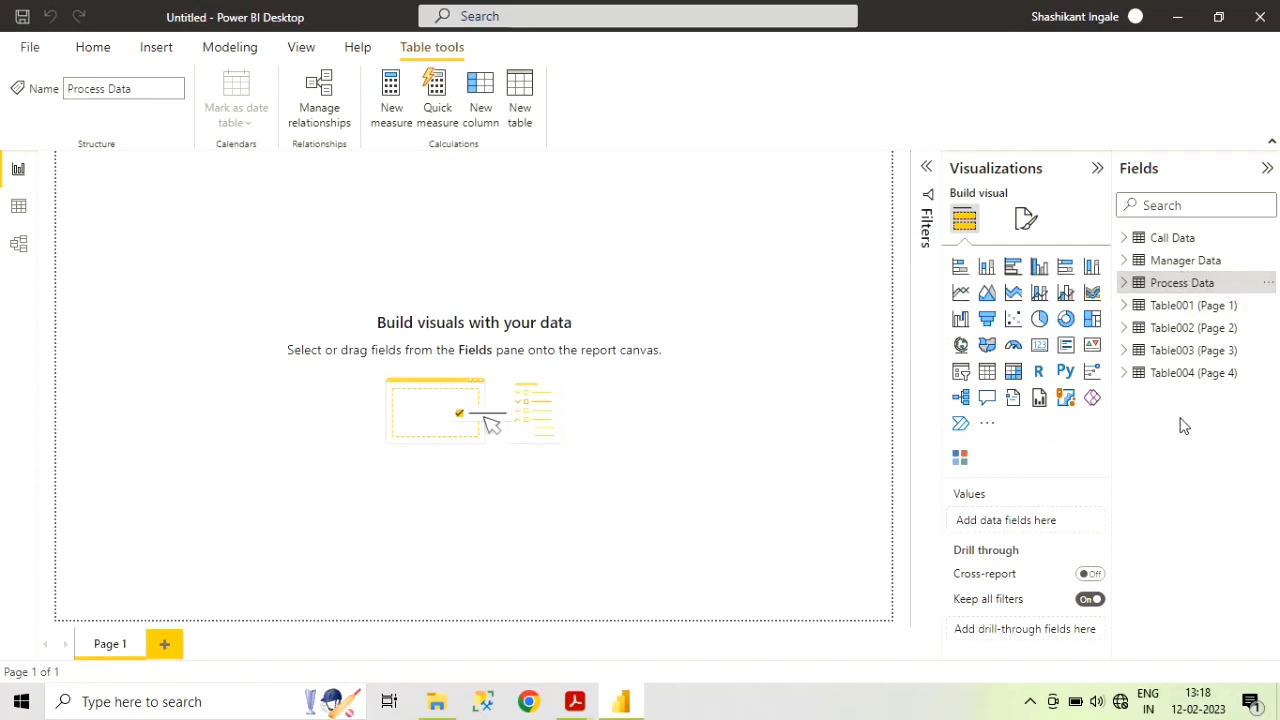
- Turn on viewing of hidden items and hide the tables Table001 (Page 1) through Table004 (Page 4)
{"action": "right_click", "coordinate": [1186, 313]}
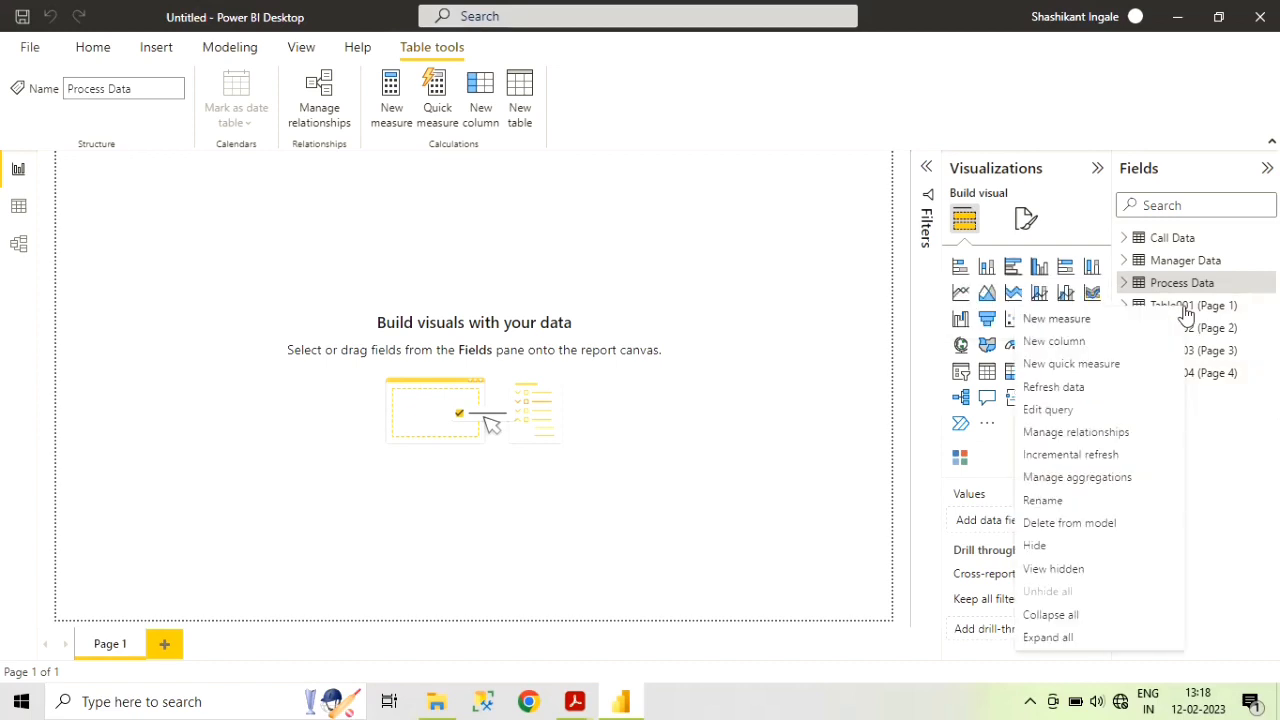
{"action": "left_click", "coordinate": [1229, 307]}
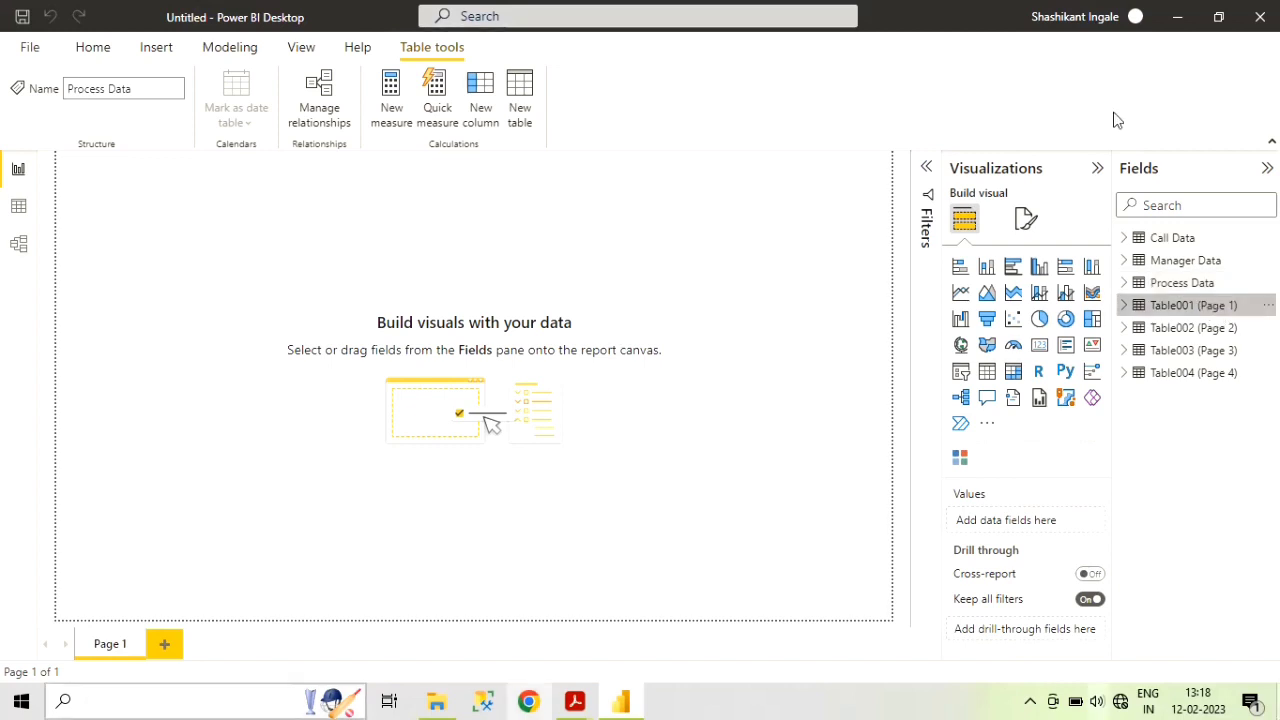
{"action": "right_click", "coordinate": [1197, 313]}
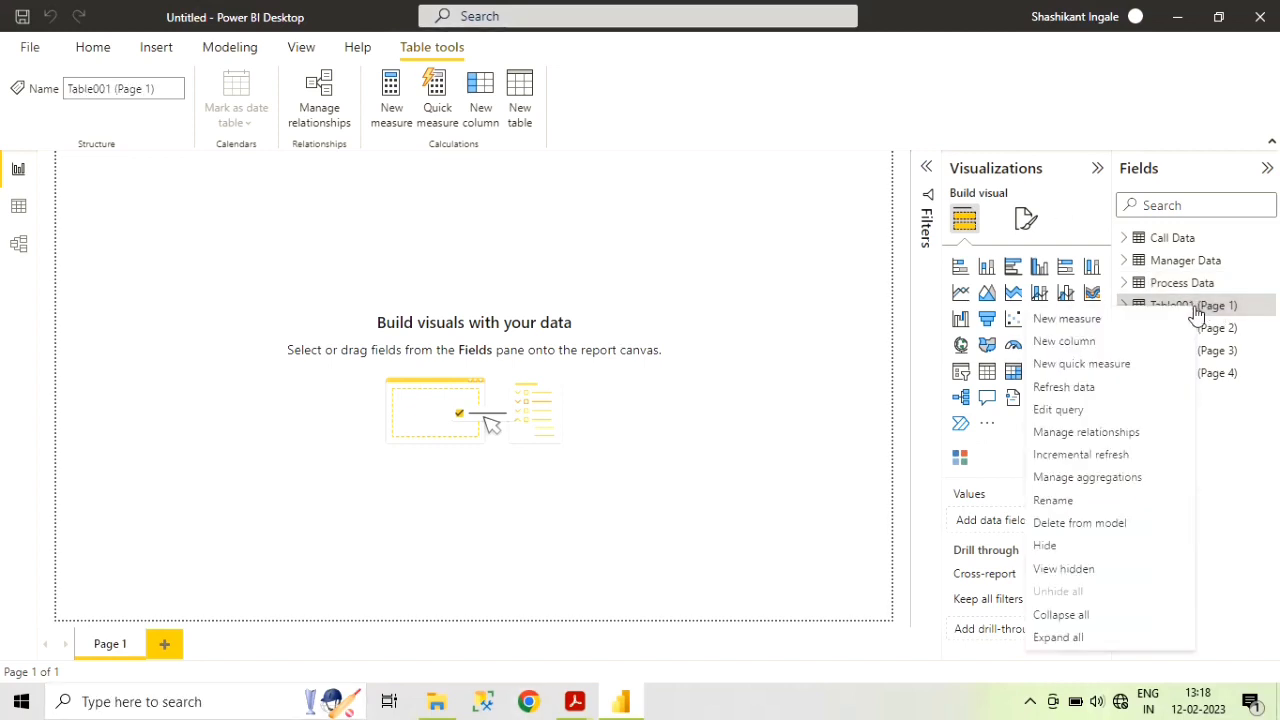
{"action": "left_click", "coordinate": [1105, 569]}
{"action": "right_click", "coordinate": [1230, 487]}
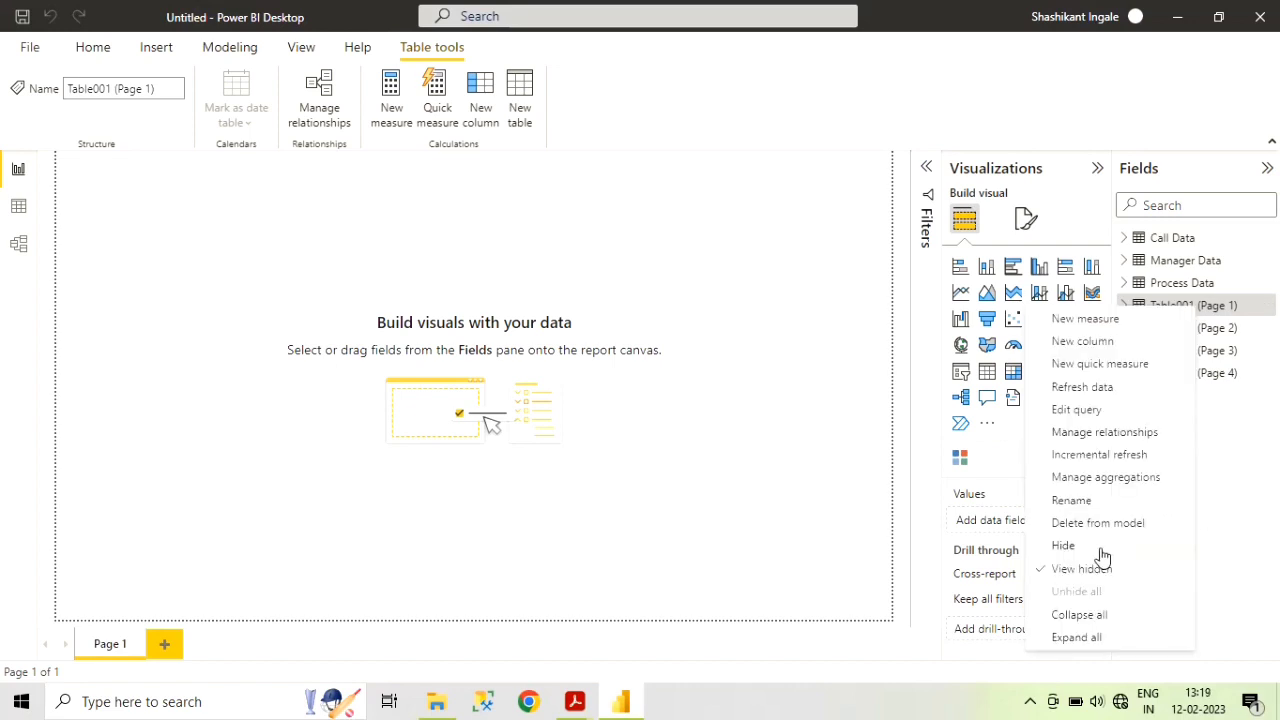
{"action": "left_click", "coordinate": [1101, 550]}
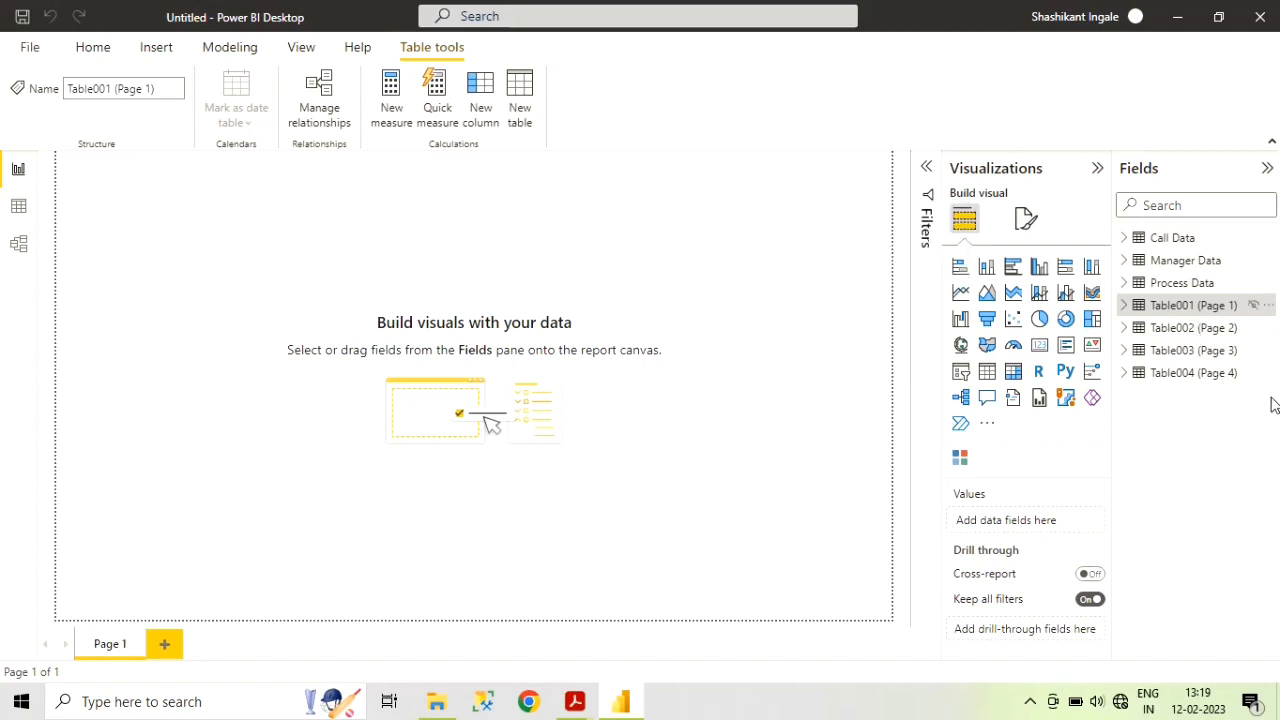
{"action": "right_click", "coordinate": [1190, 333]}
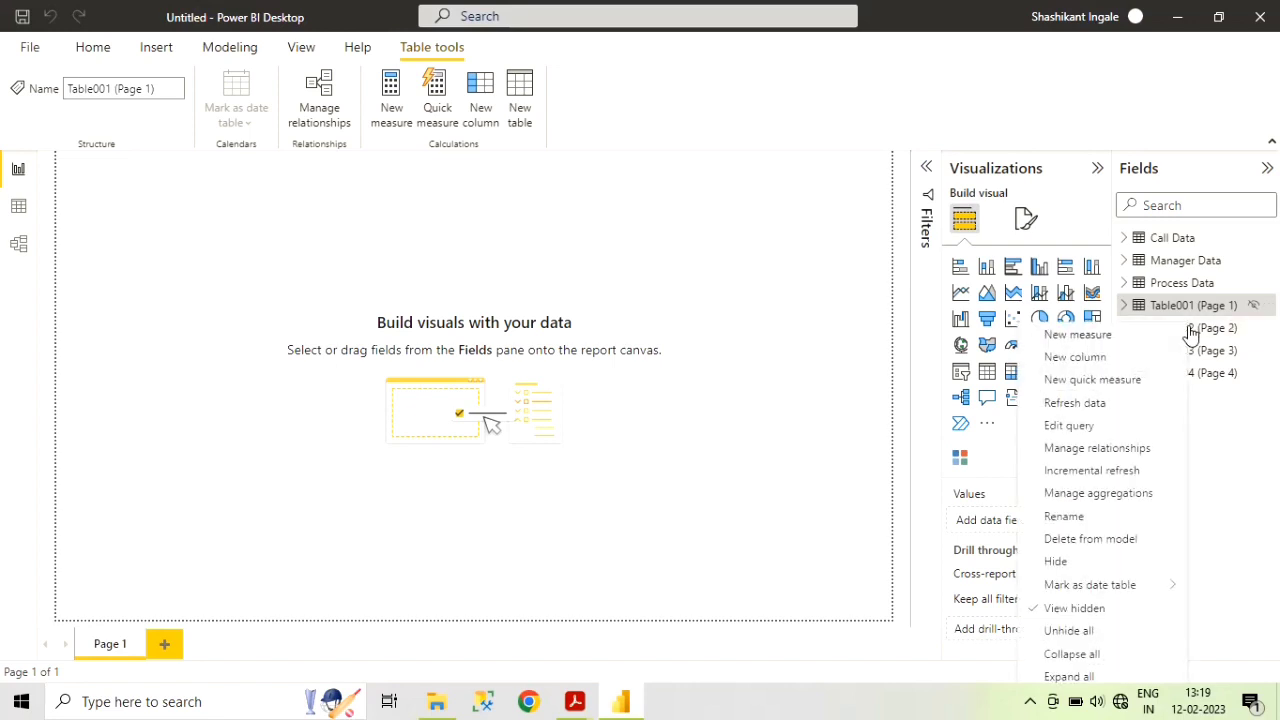
{"action": "left_click", "coordinate": [1066, 568]}
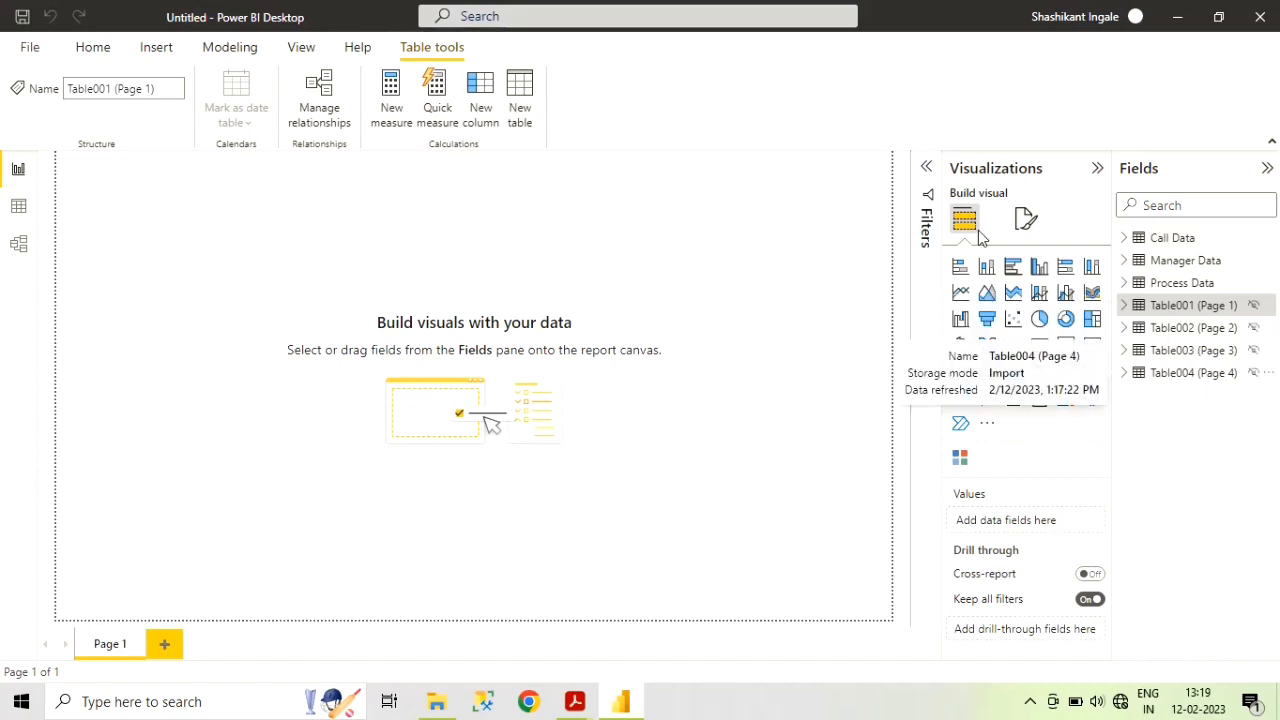
- Review the loaded rows and columns of the Manager Data, Process Data and Call Data tables in Data view
{"action": "left_click", "coordinate": [17, 208]}
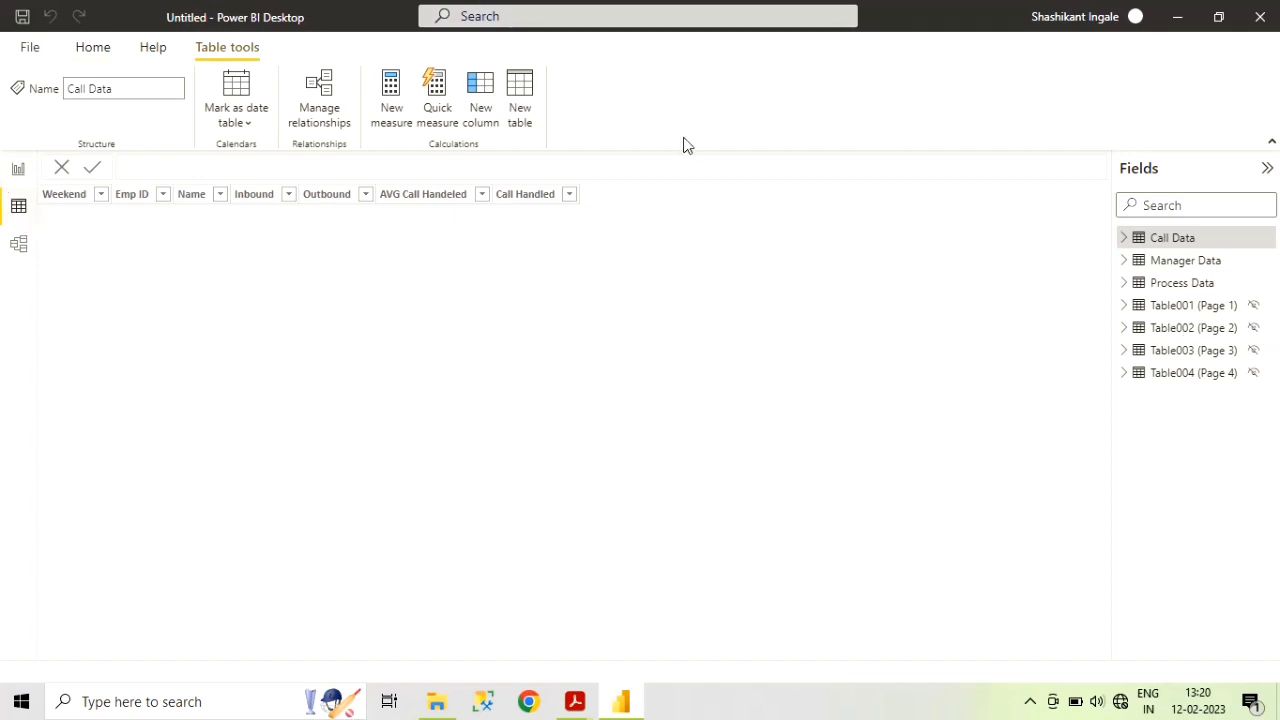
{"action": "left_click", "coordinate": [1198, 266]}
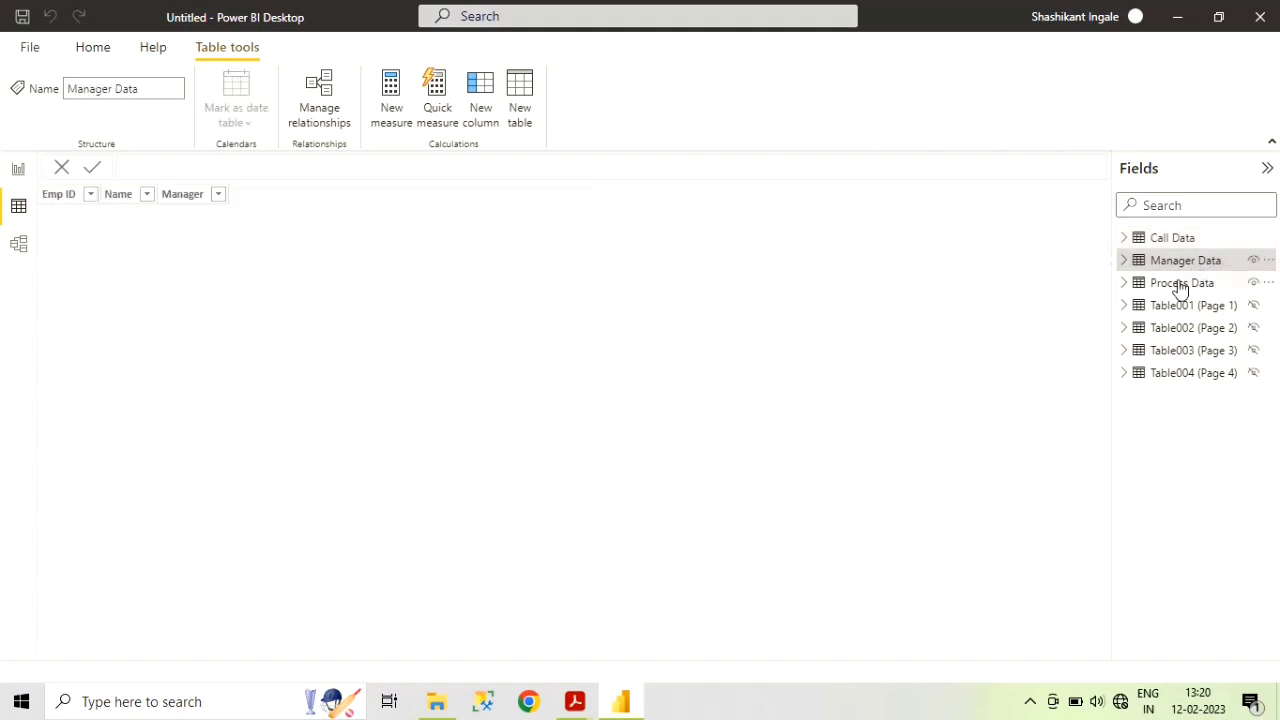
{"action": "left_click", "coordinate": [1180, 287]}
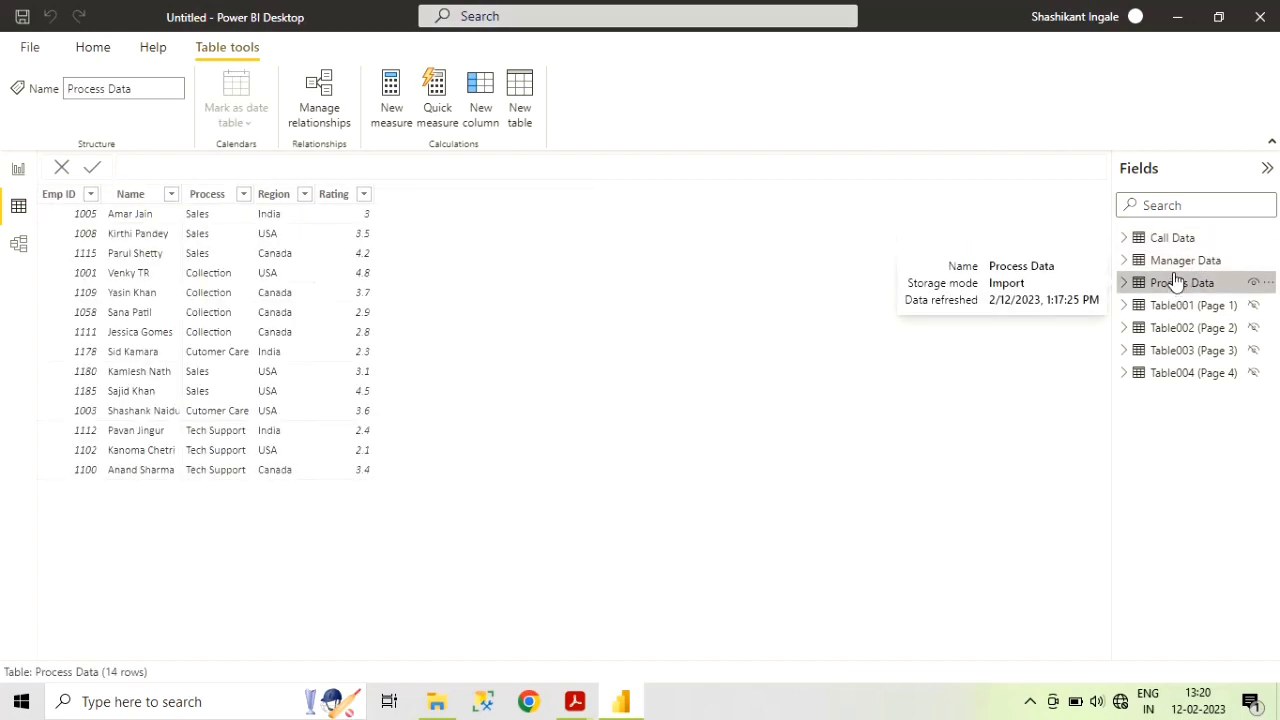
{"action": "left_click", "coordinate": [1184, 264]}
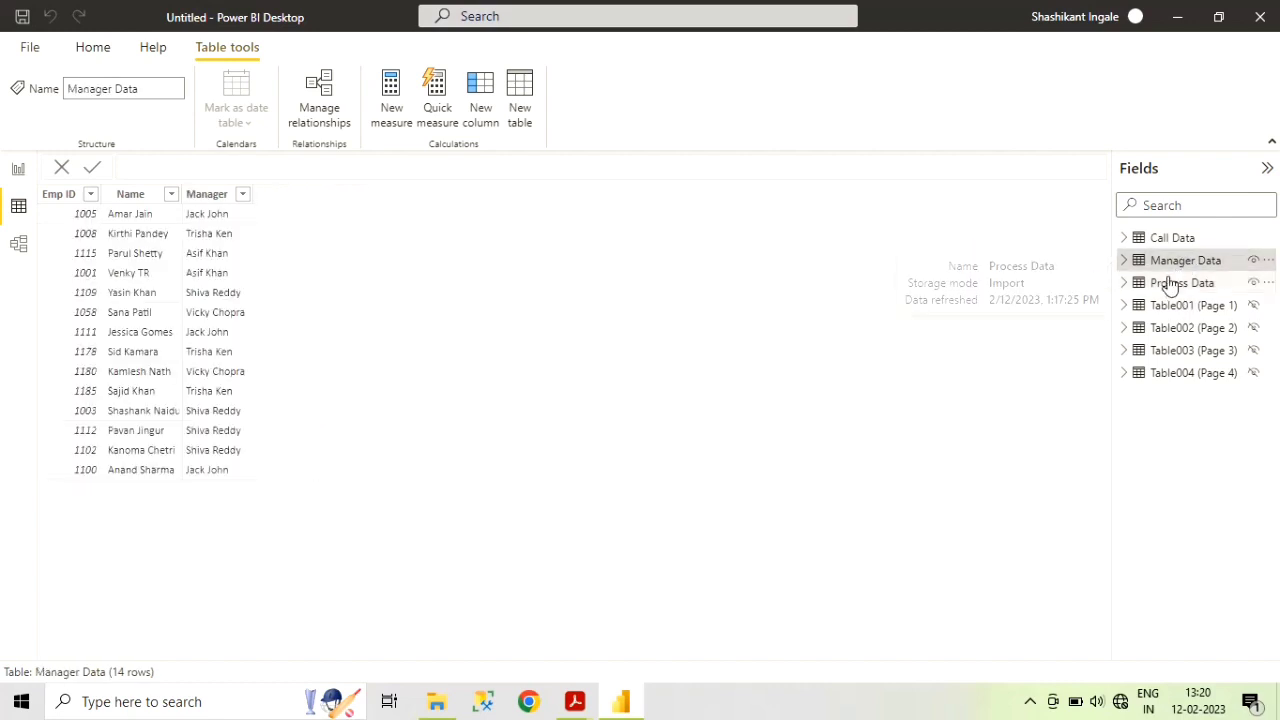
{"action": "left_click", "coordinate": [1155, 245]}
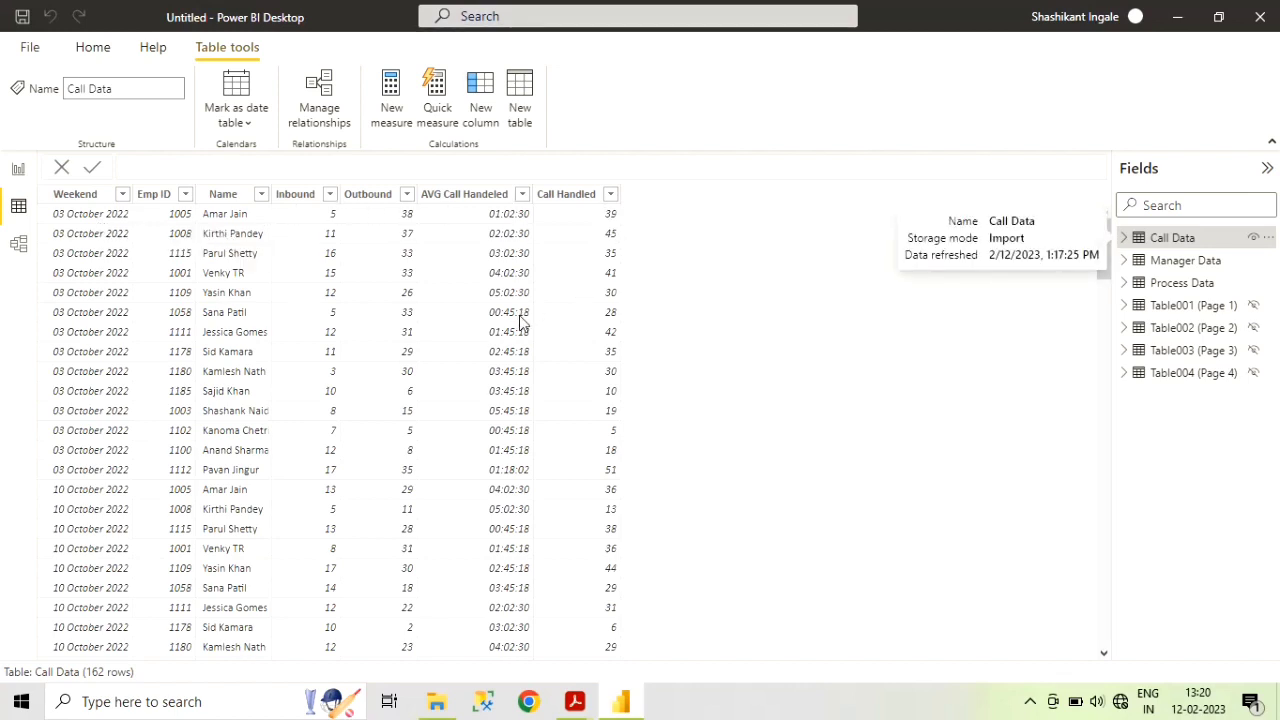
- Check the records of the Call Data table once more, along with those of Manager Data and Process Data
{"action": "scroll", "coordinate": [516, 335], "scroll_direction": "down", "scroll_amount": 10}
{"action": "scroll", "coordinate": [514, 338], "scroll_direction": "up", "scroll_amount": 12}
{"action": "left_click", "coordinate": [1211, 261]}
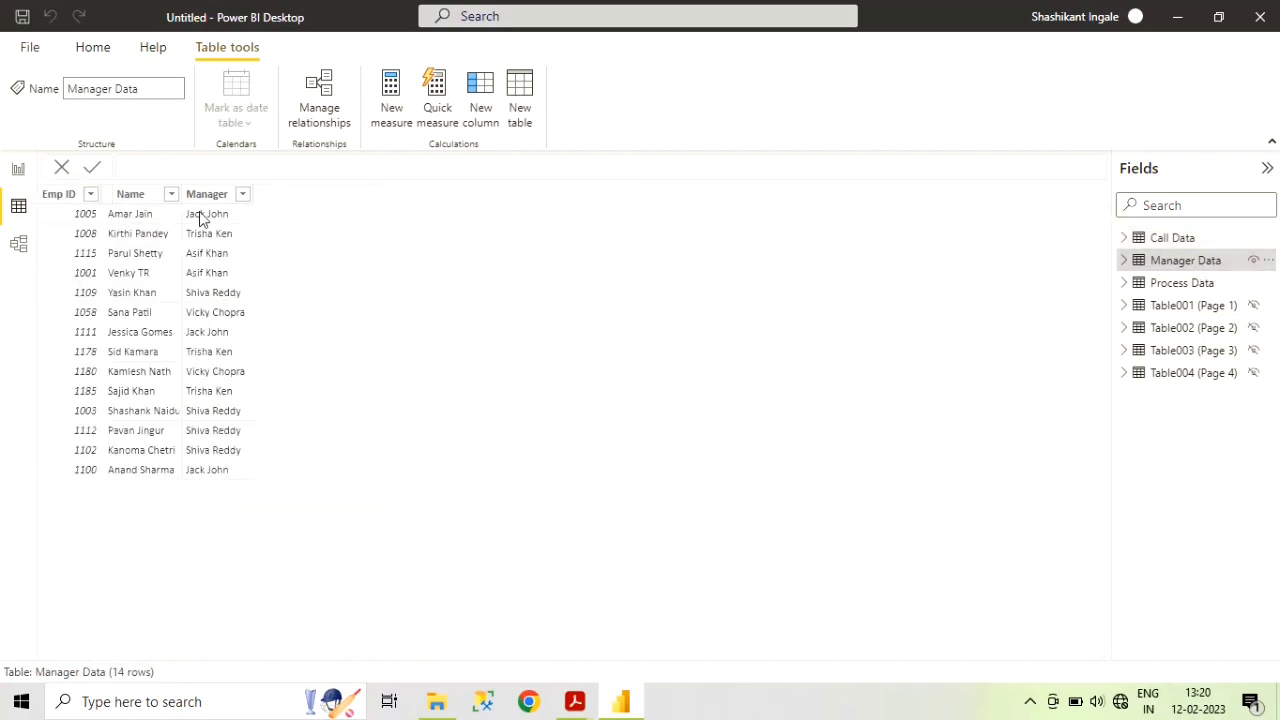
{"action": "left_click", "coordinate": [1182, 284]}
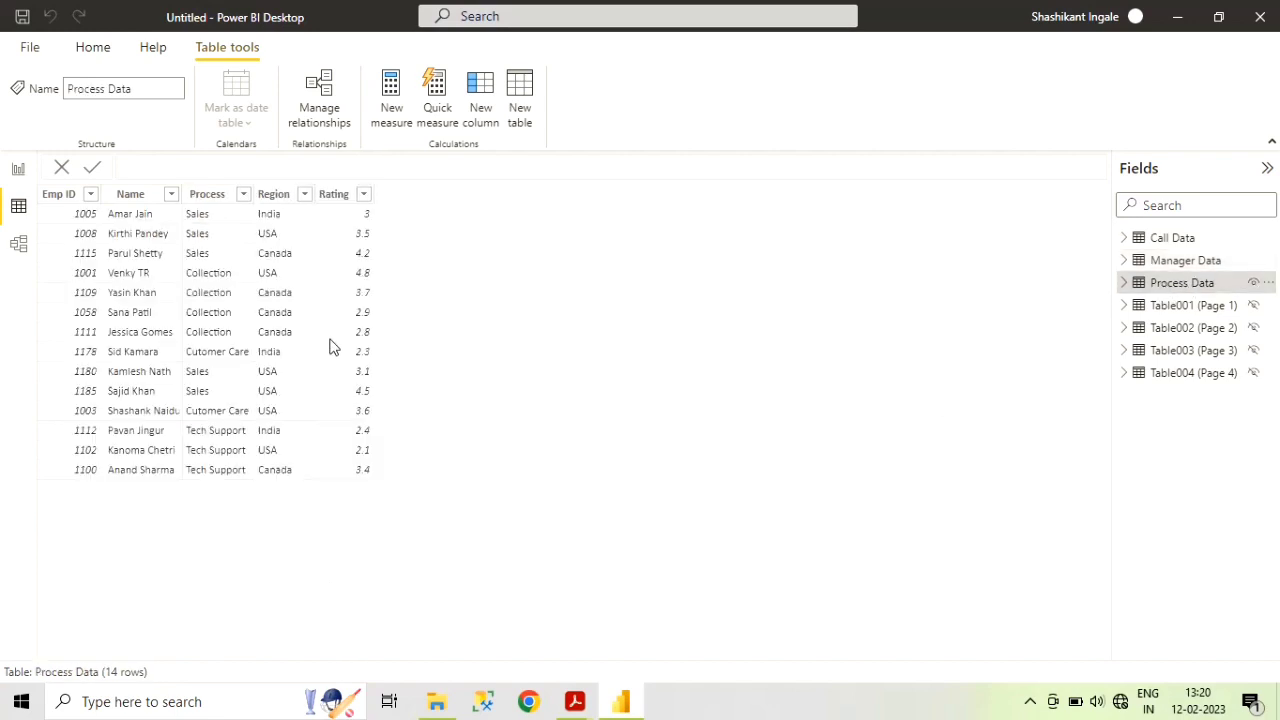
{"action": "left_click", "coordinate": [1158, 240]}
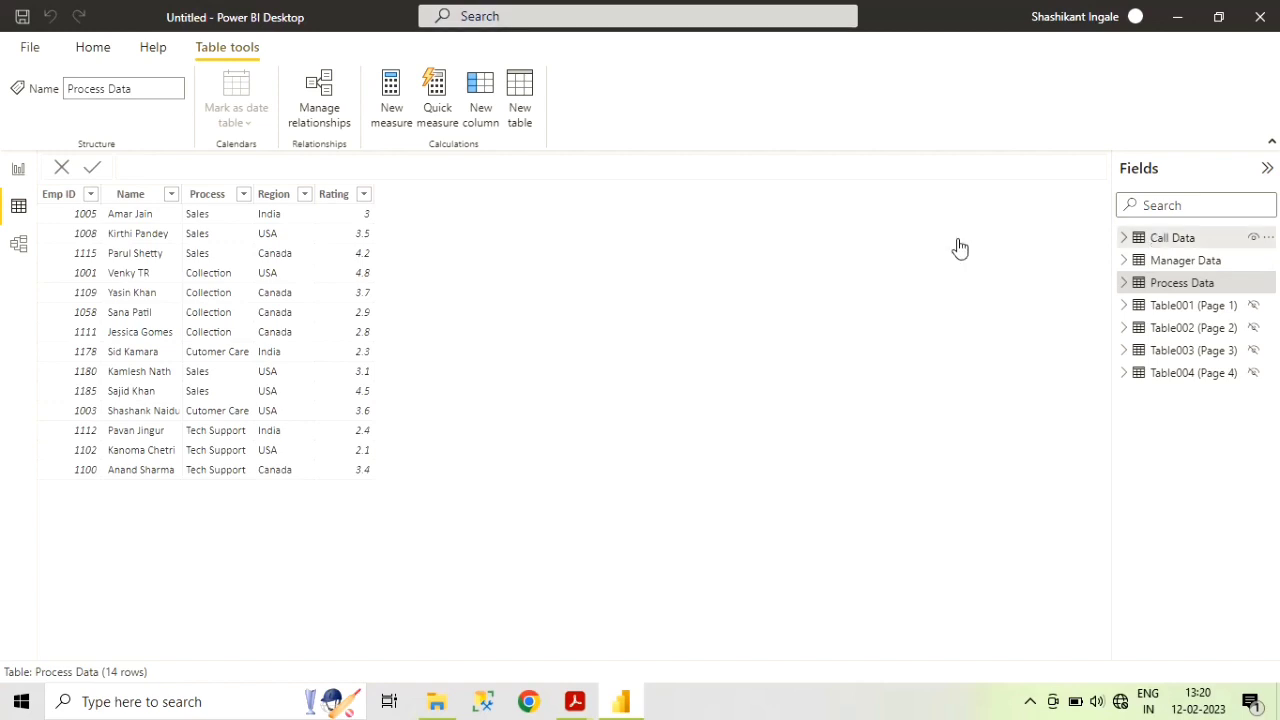
- Examine the relationships between all loaded tables in Model view, including those of the hidden page tables, with the Properties pane collapsed
{"action": "left_click", "coordinate": [18, 250]}
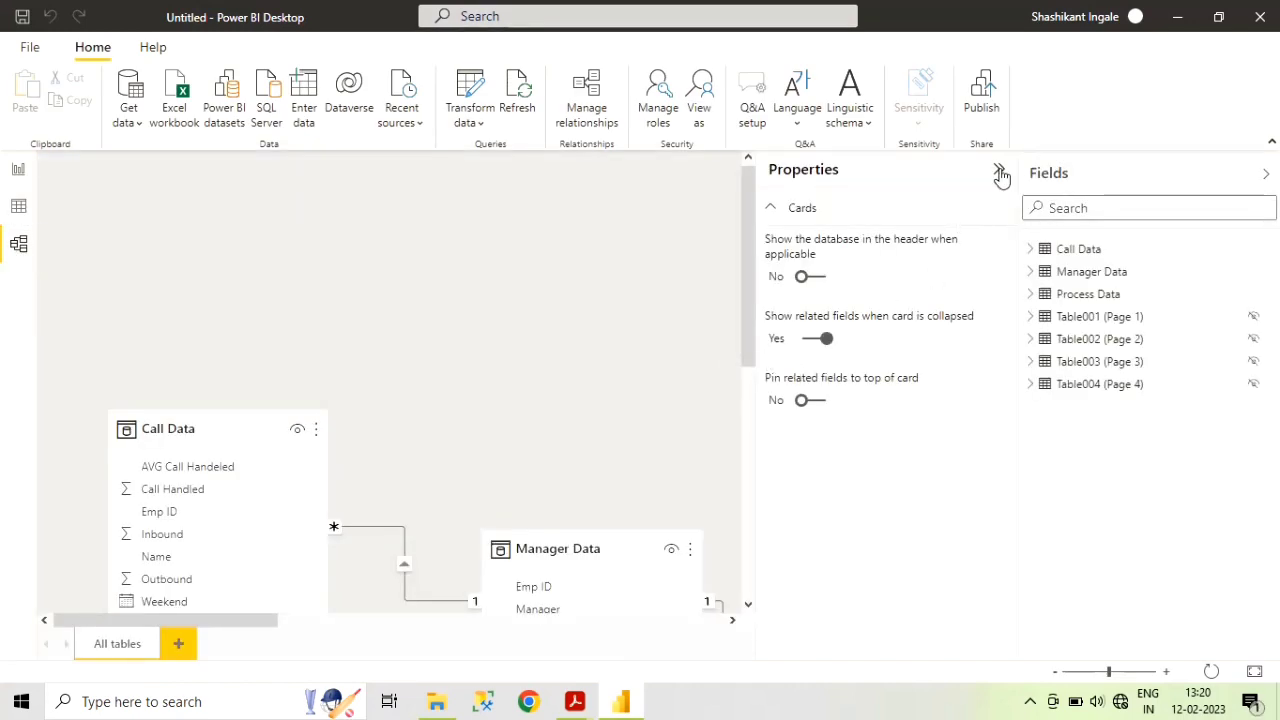
{"action": "left_click", "coordinate": [1000, 173]}
{"action": "scroll", "coordinate": [886, 268], "scroll_direction": "down", "scroll_amount": 5}
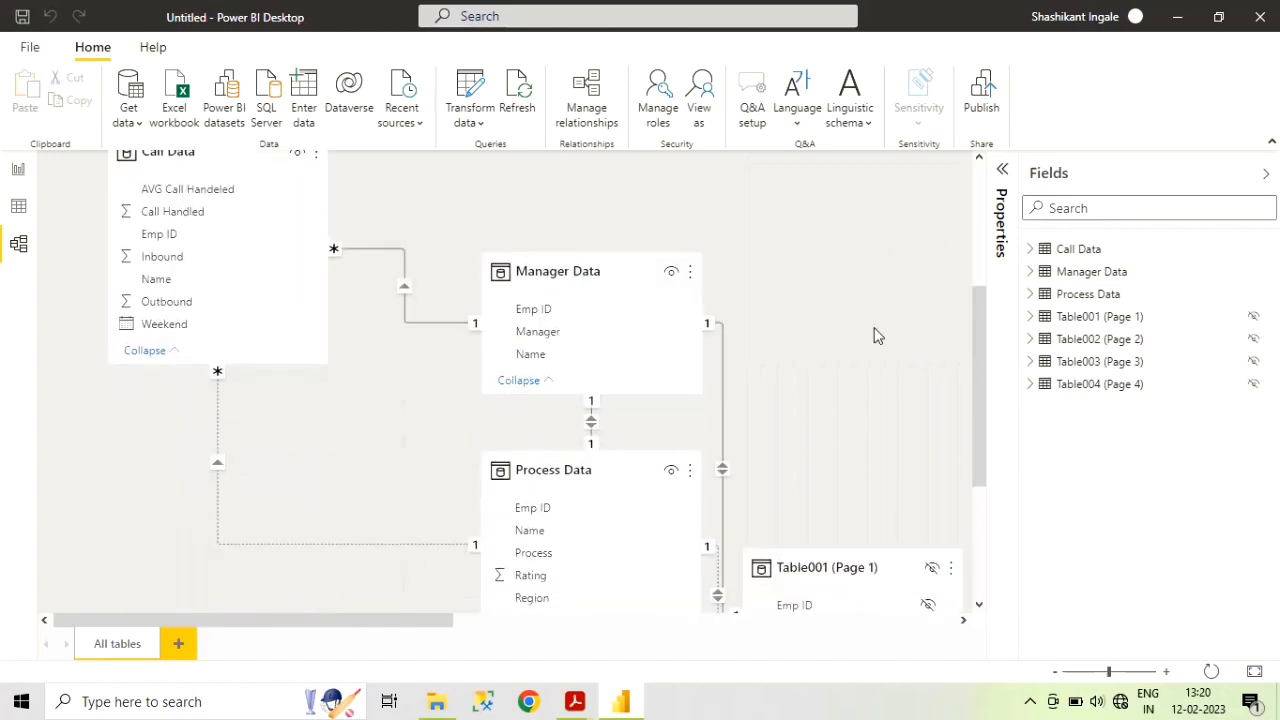
{"action": "scroll", "coordinate": [874, 336], "scroll_direction": "down", "scroll_amount": 1}
{"action": "scroll", "coordinate": [874, 330], "scroll_direction": "down", "scroll_amount": 2}
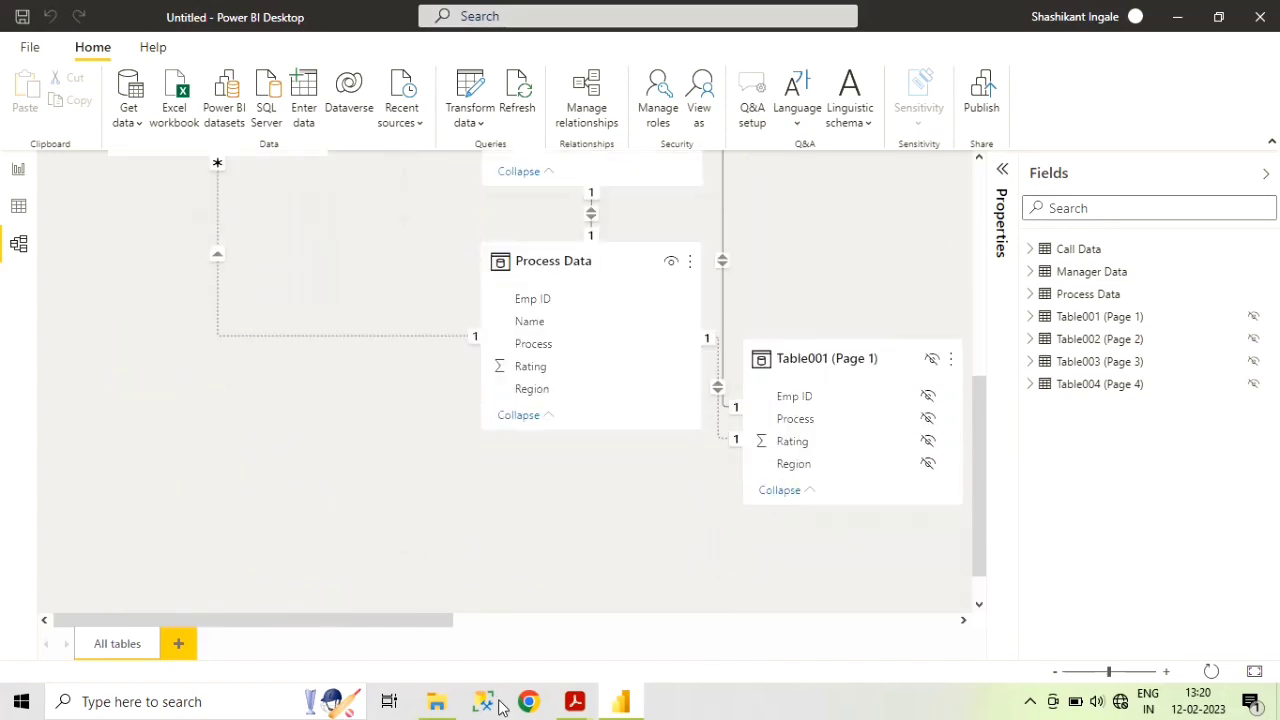
{"action": "left_click_drag", "start_coordinate": [426, 619], "coordinate": [909, 626]}
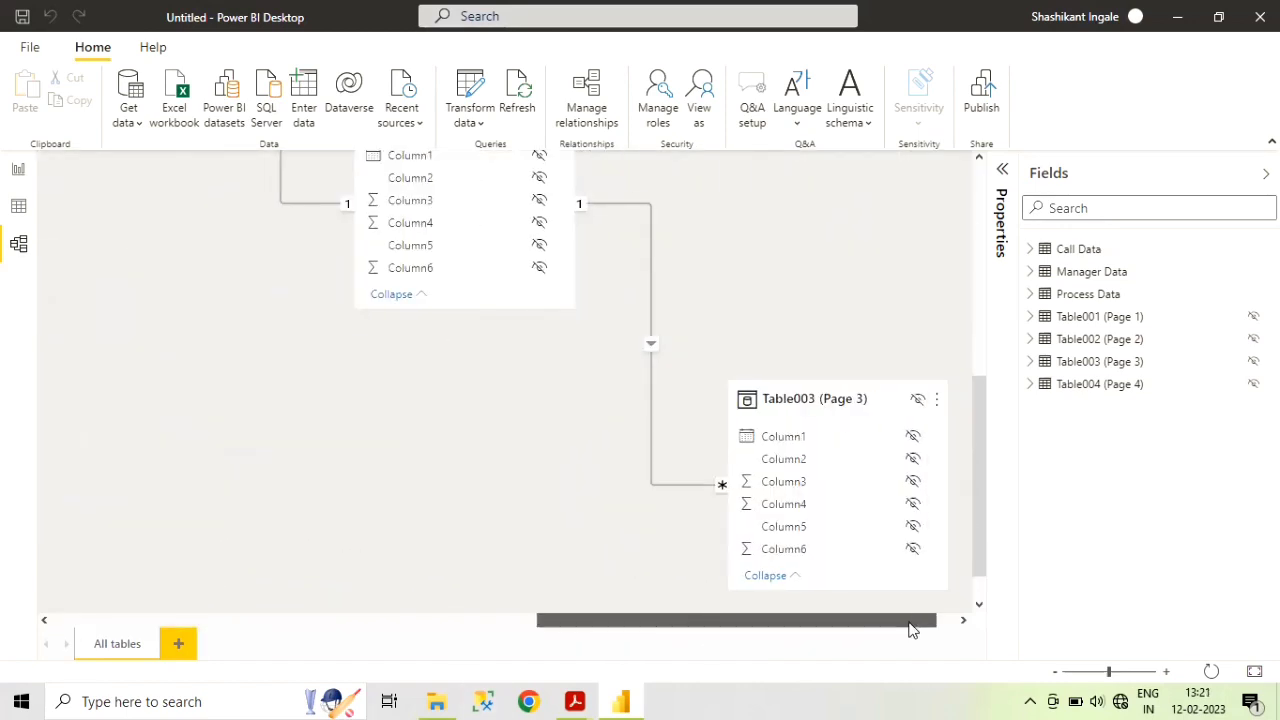
{"action": "scroll", "coordinate": [925, 372], "scroll_direction": "up", "scroll_amount": 3}
{"action": "scroll", "coordinate": [925, 372], "scroll_direction": "up", "scroll_amount": 4}
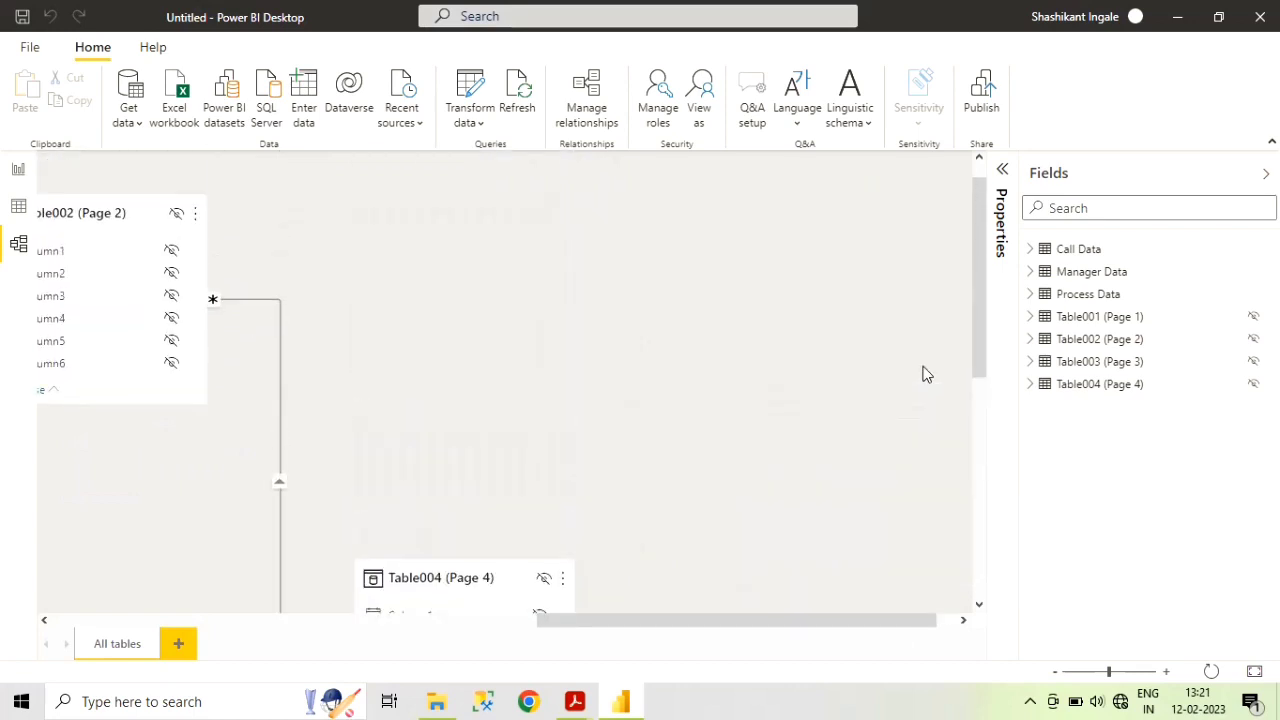
{"action": "left_click_drag", "start_coordinate": [645, 628], "coordinate": [145, 643]}
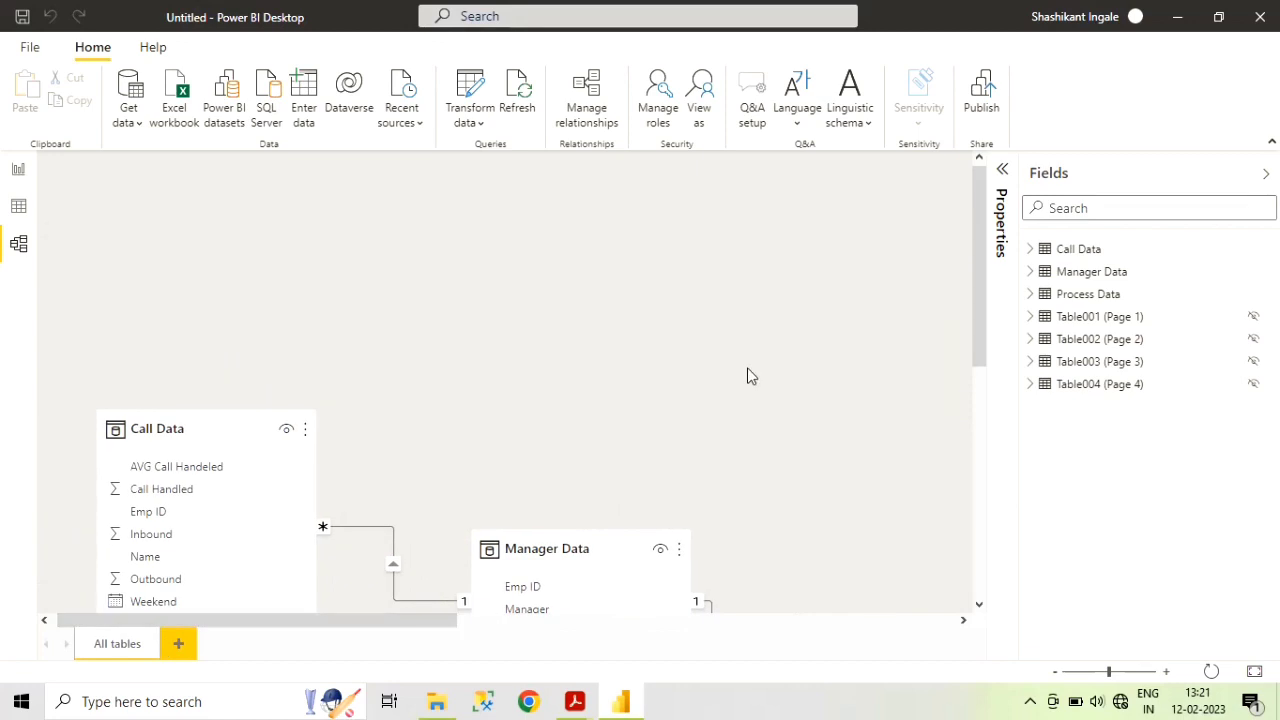
- Delete the relationship between Manager Data and Table001 (Page 1) in the model diagram
{"action": "scroll", "coordinate": [749, 371], "scroll_direction": "down", "scroll_amount": 5}
{"action": "scroll", "coordinate": [754, 377], "scroll_direction": "down", "scroll_amount": 2}
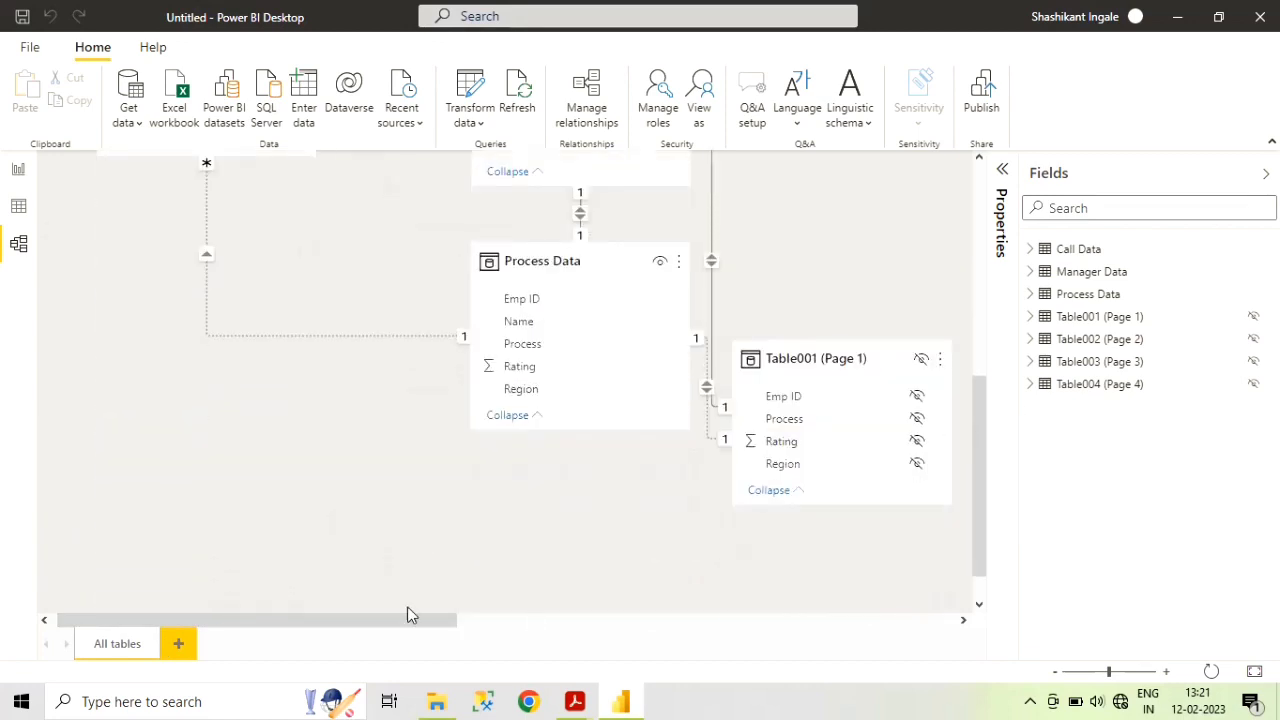
{"action": "left_click_drag", "start_coordinate": [407, 614], "coordinate": [541, 620]}
{"action": "scroll", "coordinate": [712, 326], "scroll_direction": "up", "scroll_amount": 1}
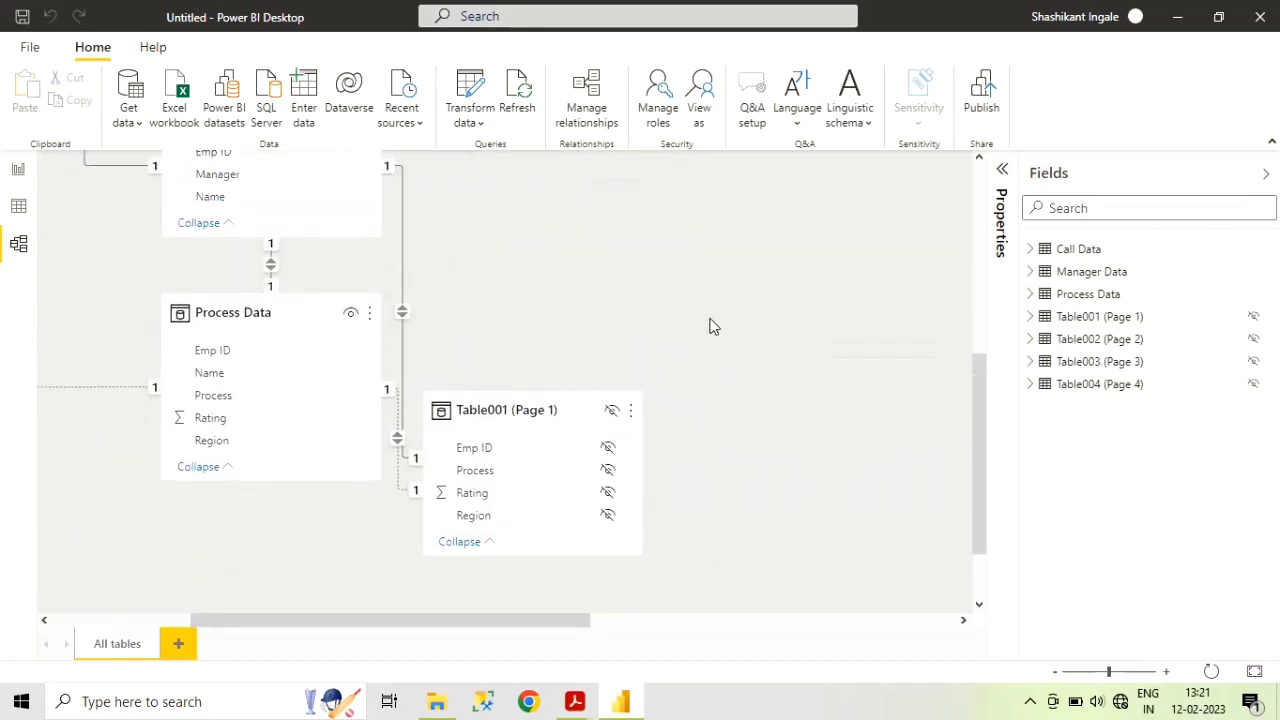
{"action": "scroll", "coordinate": [712, 326], "scroll_direction": "up", "scroll_amount": 2}
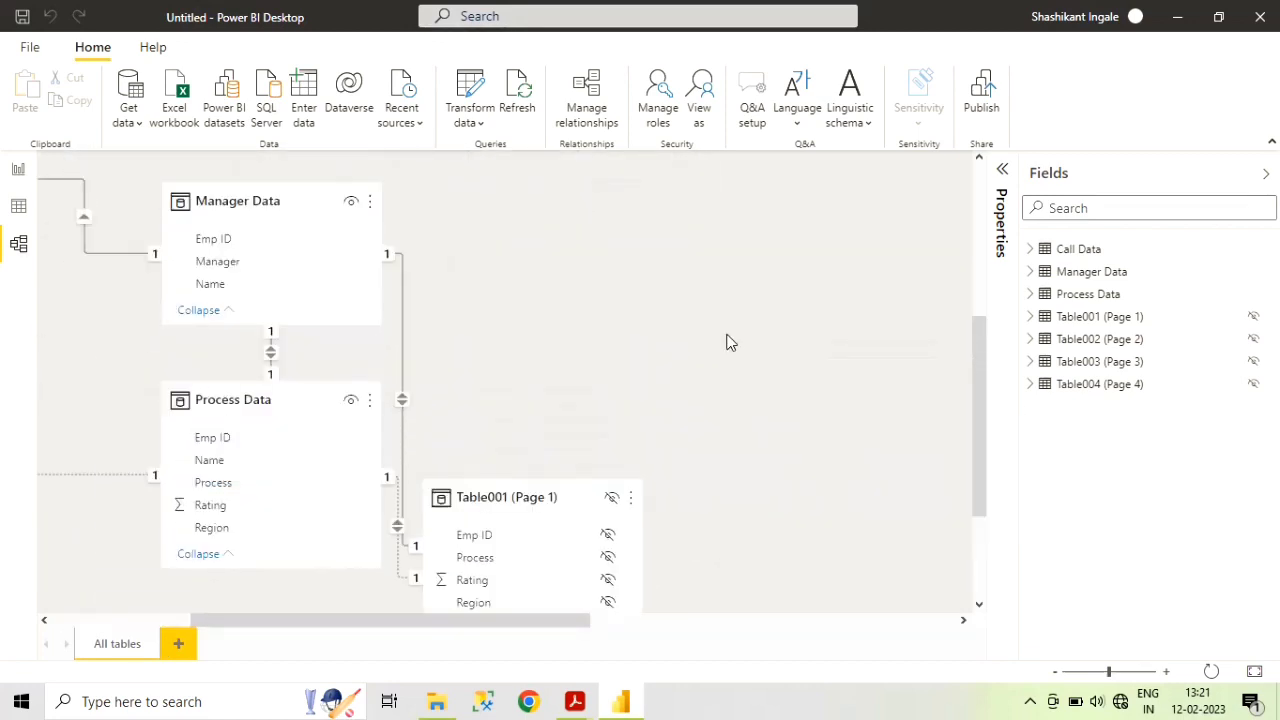
{"action": "right_click", "coordinate": [401, 358]}
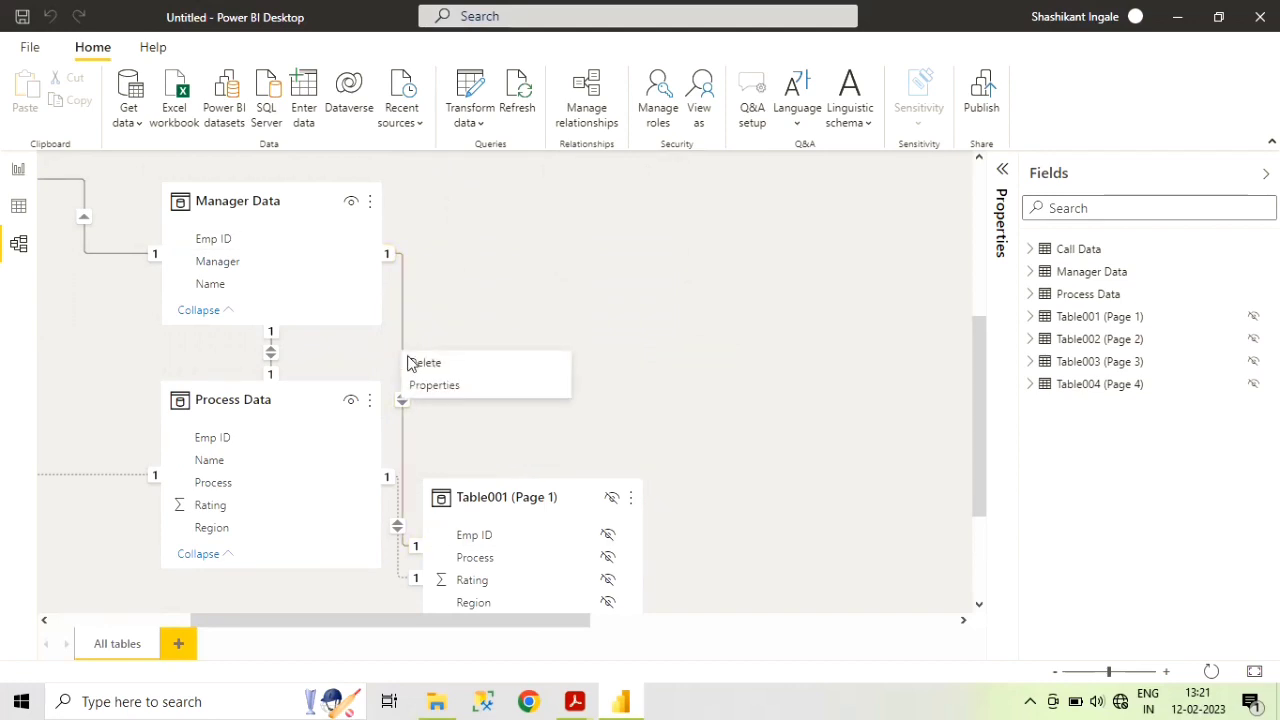
{"action": "left_click", "coordinate": [457, 365]}
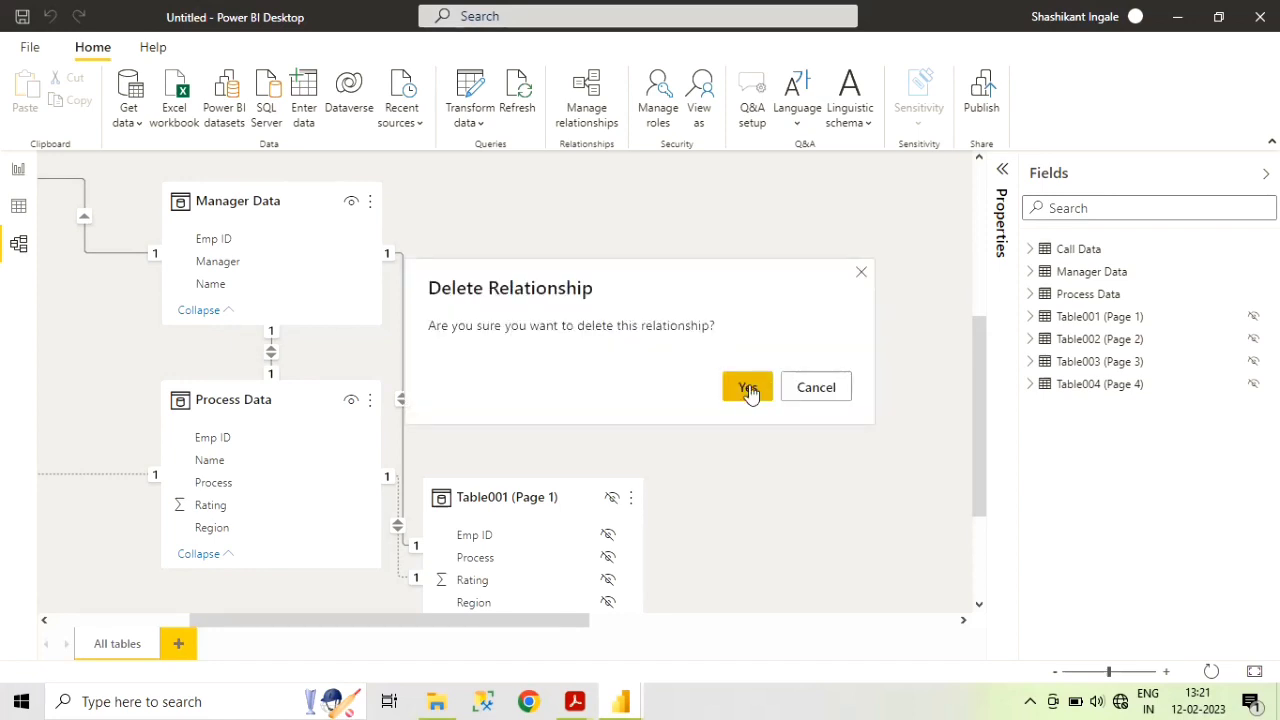
{"action": "left_click", "coordinate": [740, 390]}
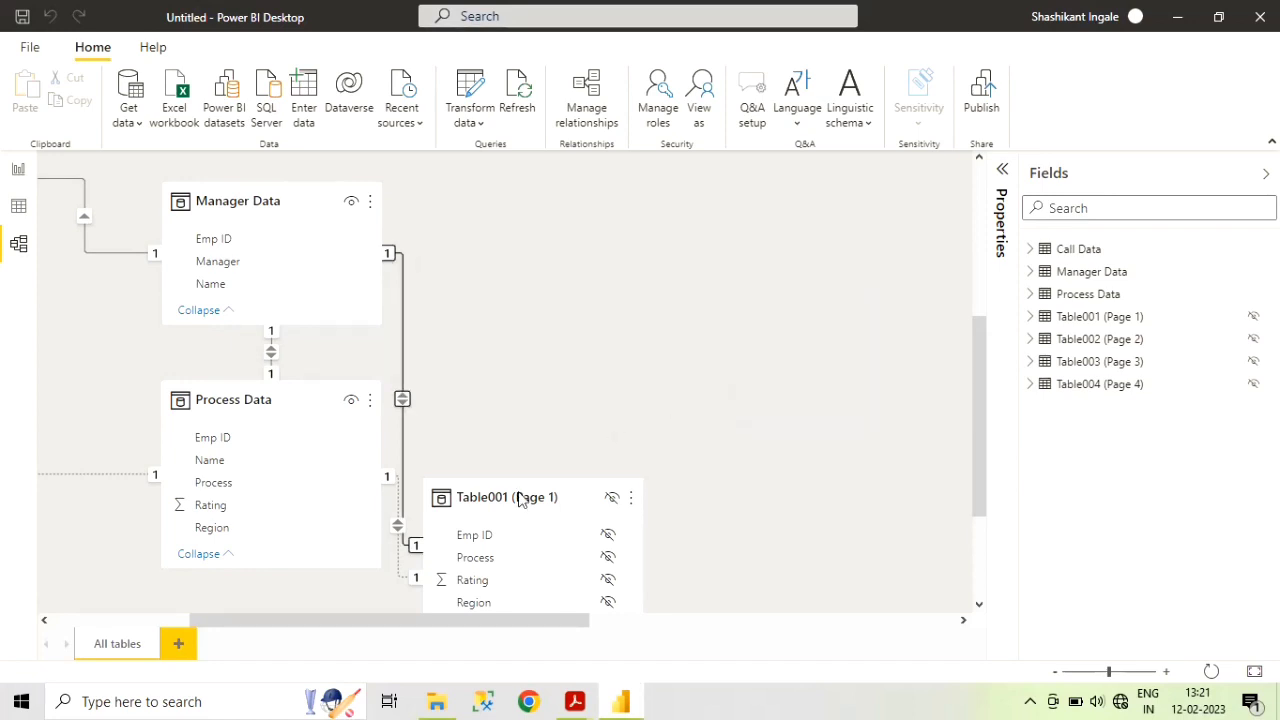
- Delete the inactive relationship between Process Data and Table001 (Page 1)
{"action": "left_click", "coordinate": [548, 502]}
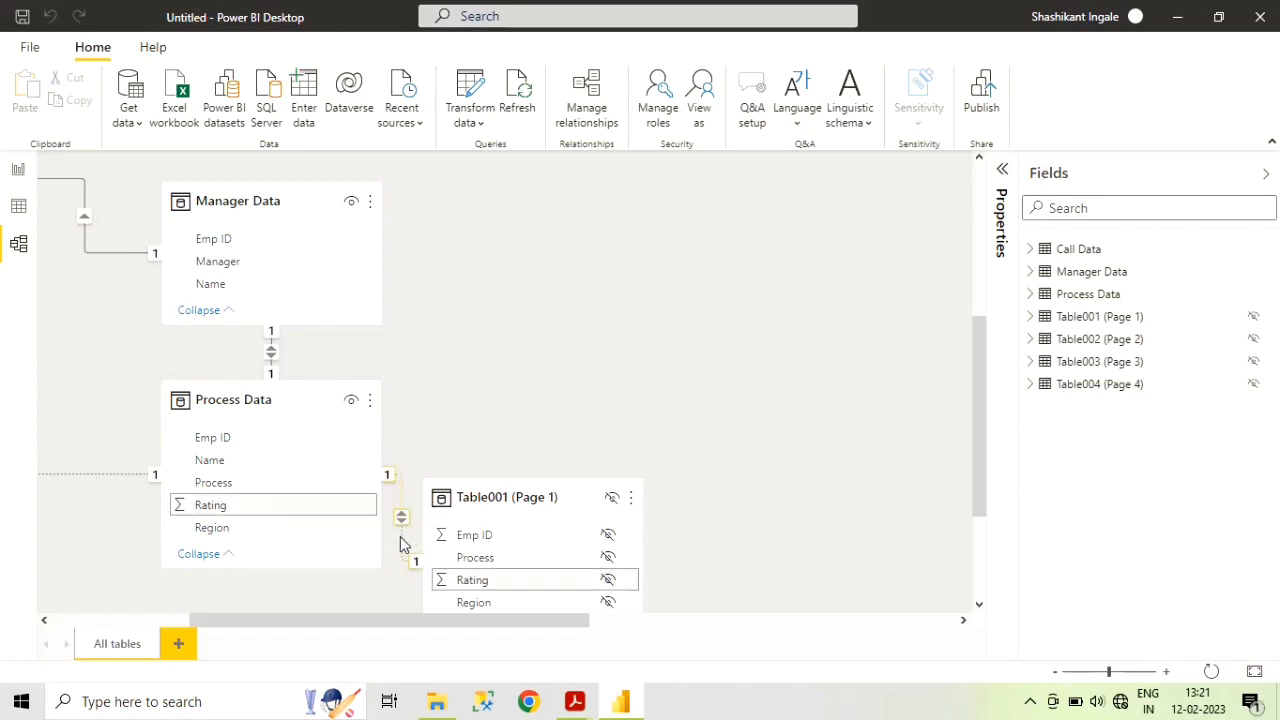
{"action": "right_click", "coordinate": [402, 541]}
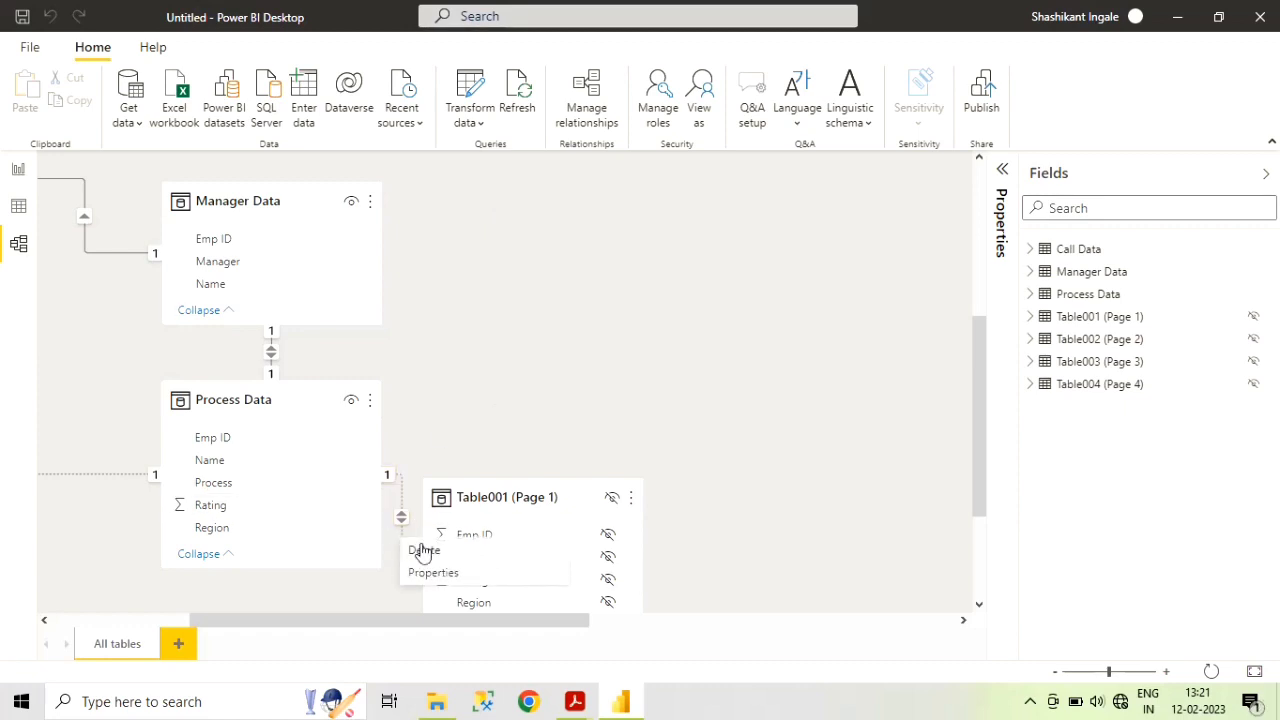
{"action": "left_click", "coordinate": [677, 481]}
{"action": "key", "text": "Delete"}
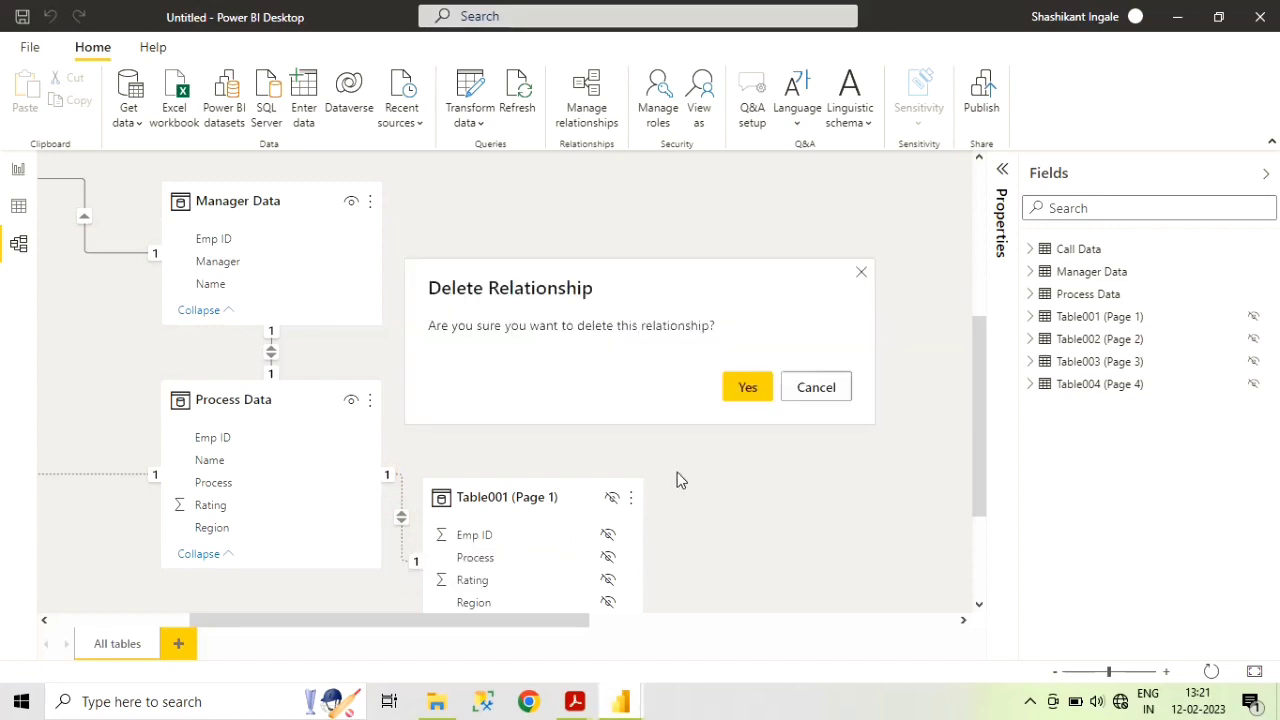
{"action": "left_click", "coordinate": [728, 391]}
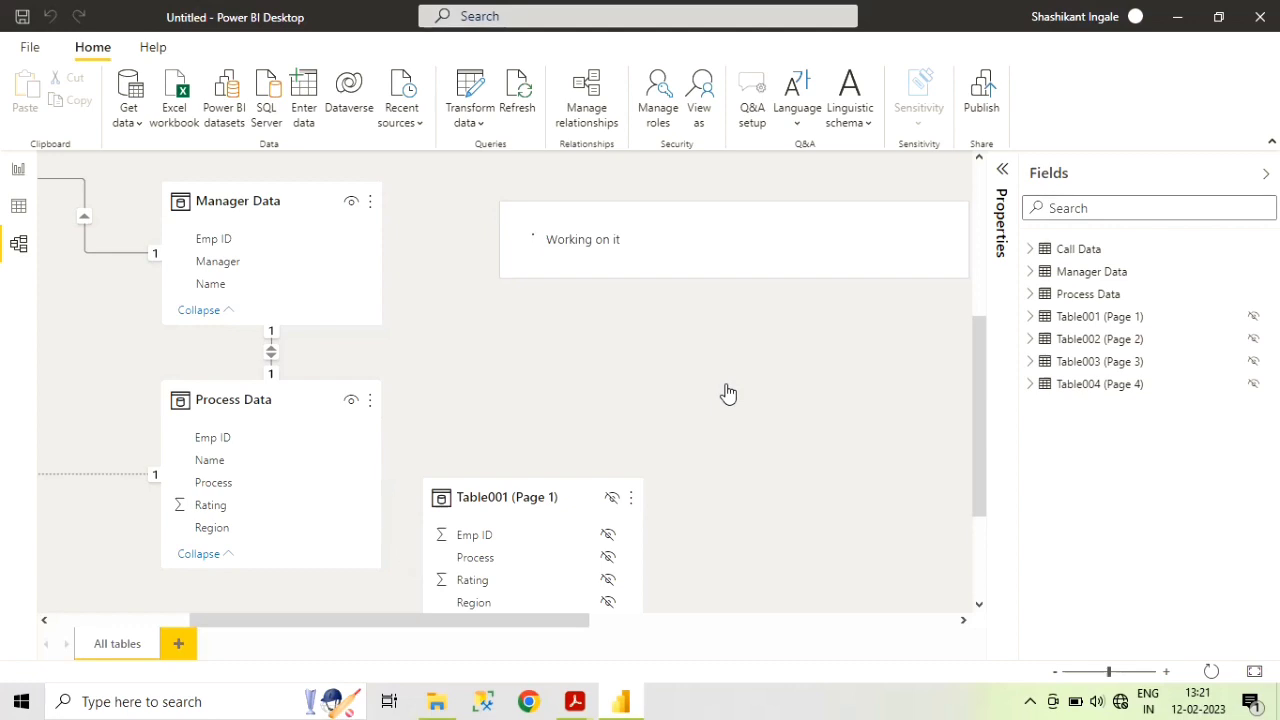
- Move the Table001 (Page 1) card away from the Call Data, Manager Data and Process Data cards in the model diagram
{"action": "left_click_drag", "start_coordinate": [516, 621], "coordinate": [258, 618]}
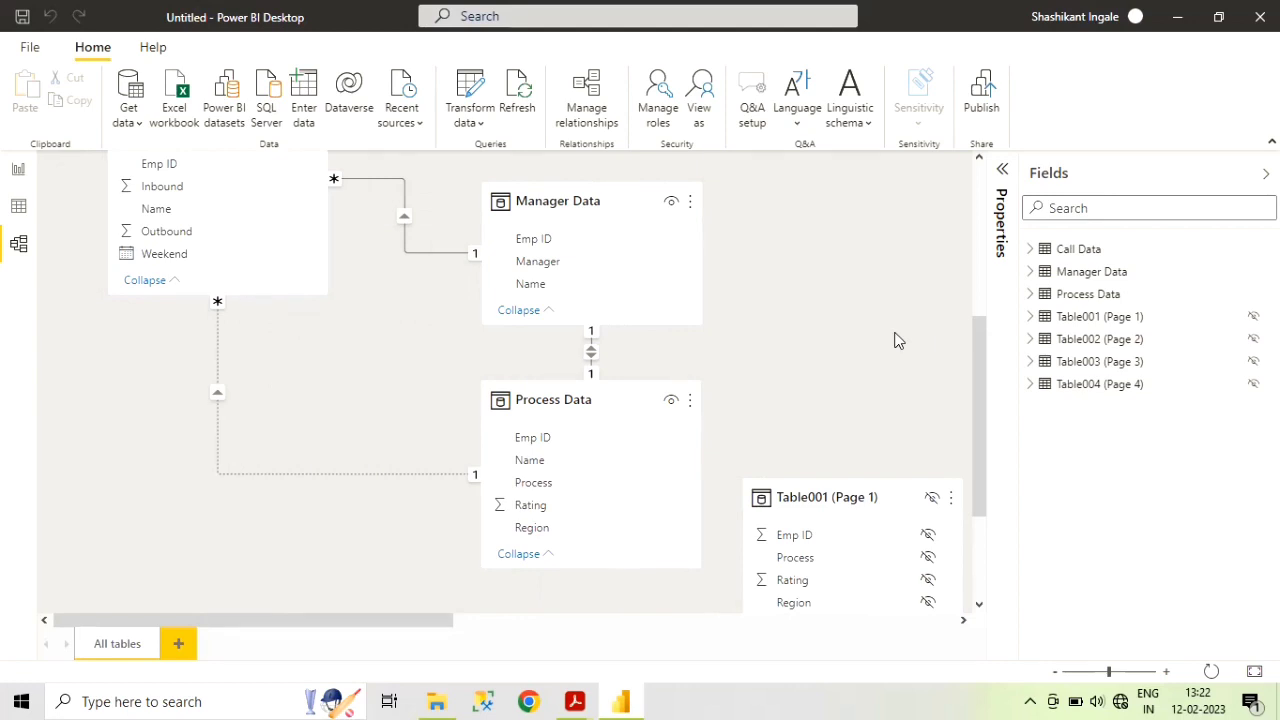
{"action": "scroll", "coordinate": [896, 340], "scroll_direction": "up", "scroll_amount": 1}
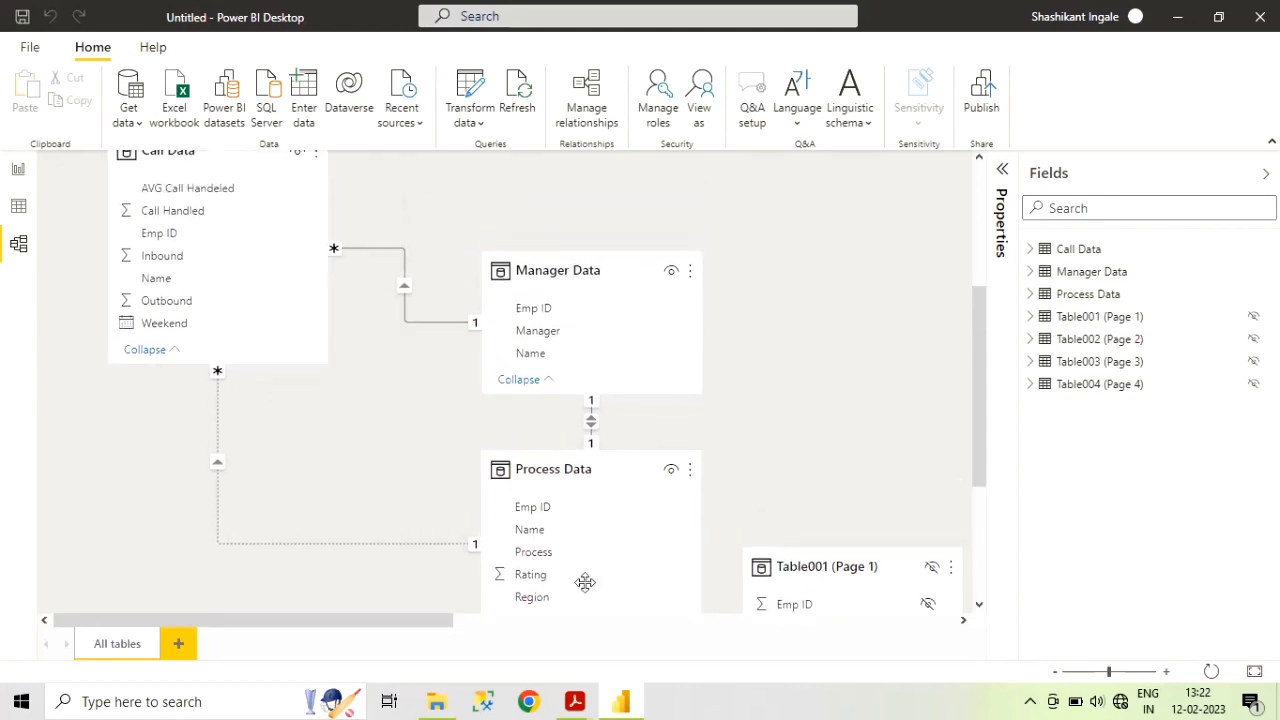
{"action": "left_click_drag", "start_coordinate": [415, 620], "coordinate": [692, 650]}
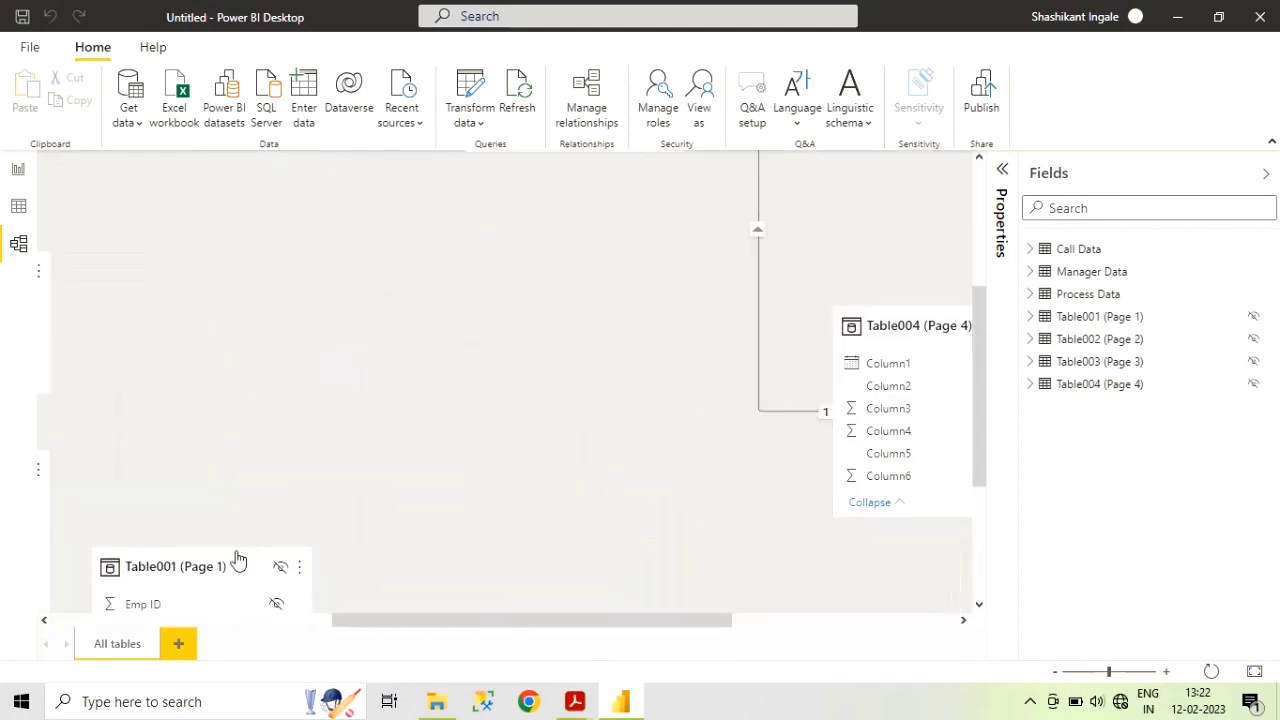
{"action": "left_click_drag", "start_coordinate": [567, 262], "coordinate": [675, 236]}
{"action": "left_click_drag", "start_coordinate": [566, 626], "coordinate": [222, 625]}
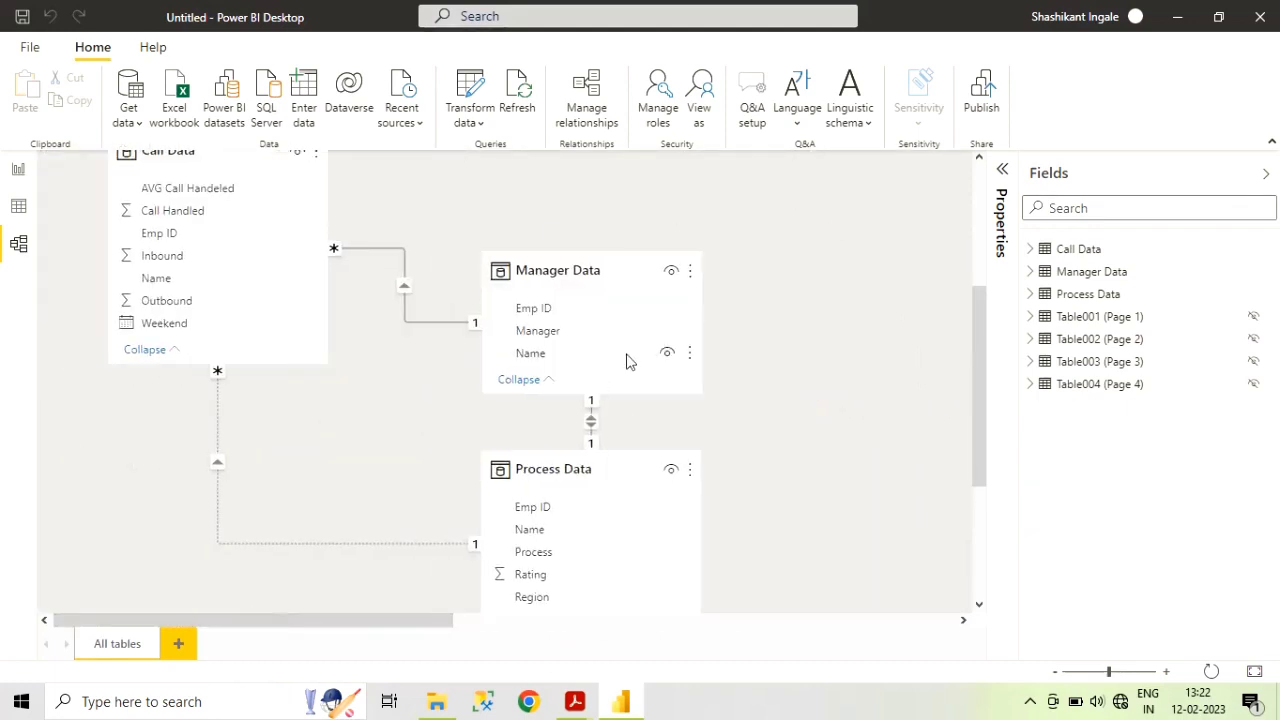
- Reposition the Manager Data card higher and the Process Data card below and to its right, and check the columns linking the three data tables
{"action": "scroll", "coordinate": [629, 360], "scroll_direction": "up", "scroll_amount": 3}
{"action": "left_click_drag", "start_coordinate": [614, 403], "coordinate": [625, 225]}
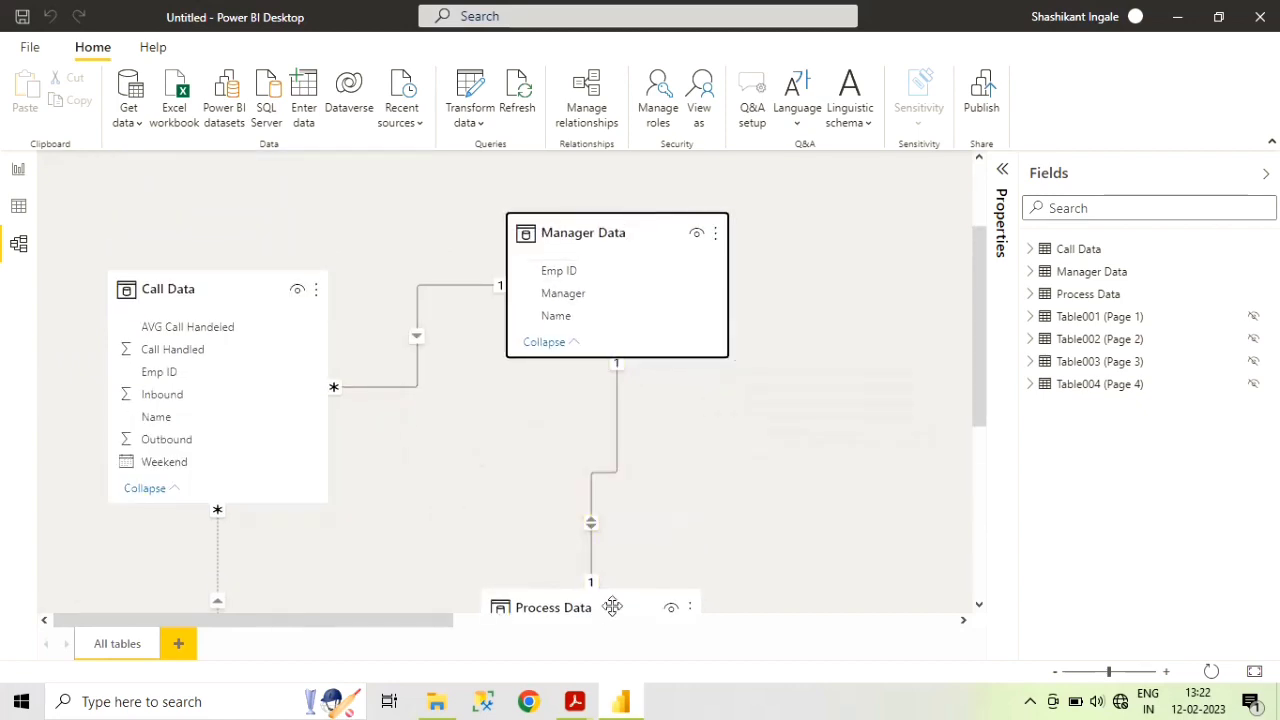
{"action": "left_click_drag", "start_coordinate": [607, 609], "coordinate": [822, 467]}
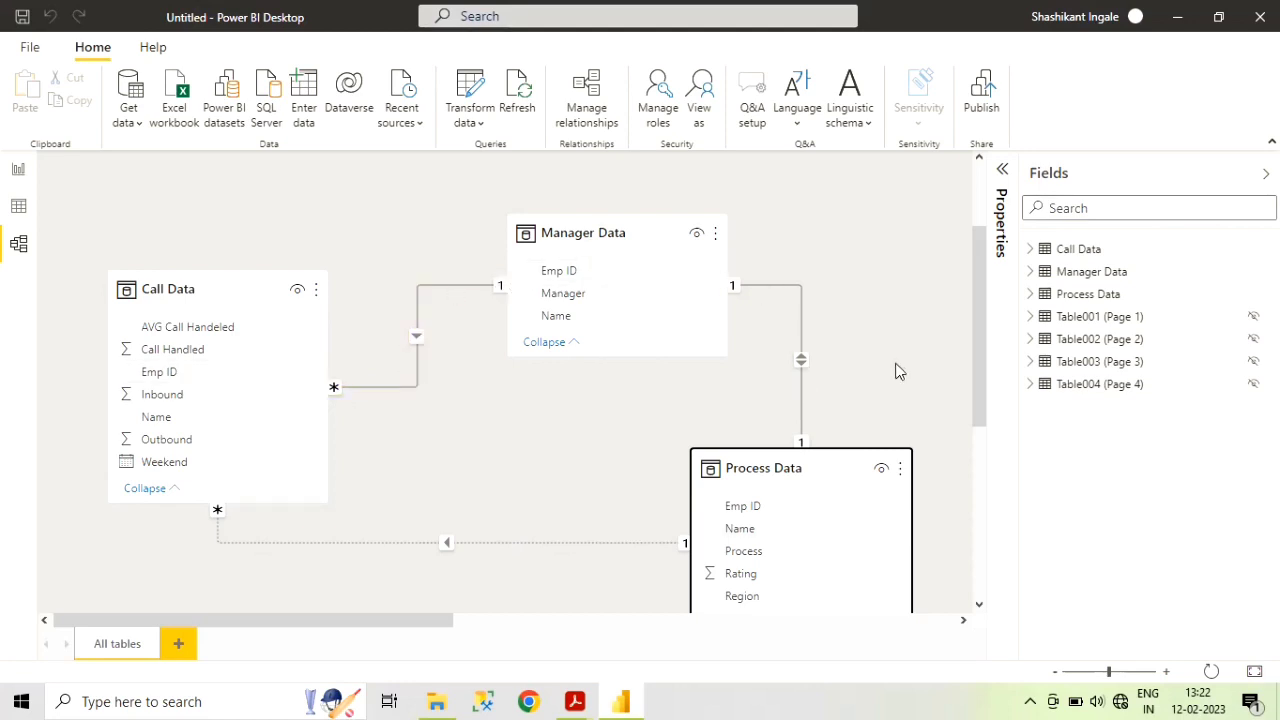
{"action": "scroll", "coordinate": [897, 370], "scroll_direction": "down", "scroll_amount": 1}
{"action": "scroll", "coordinate": [897, 368], "scroll_direction": "up", "scroll_amount": 1}
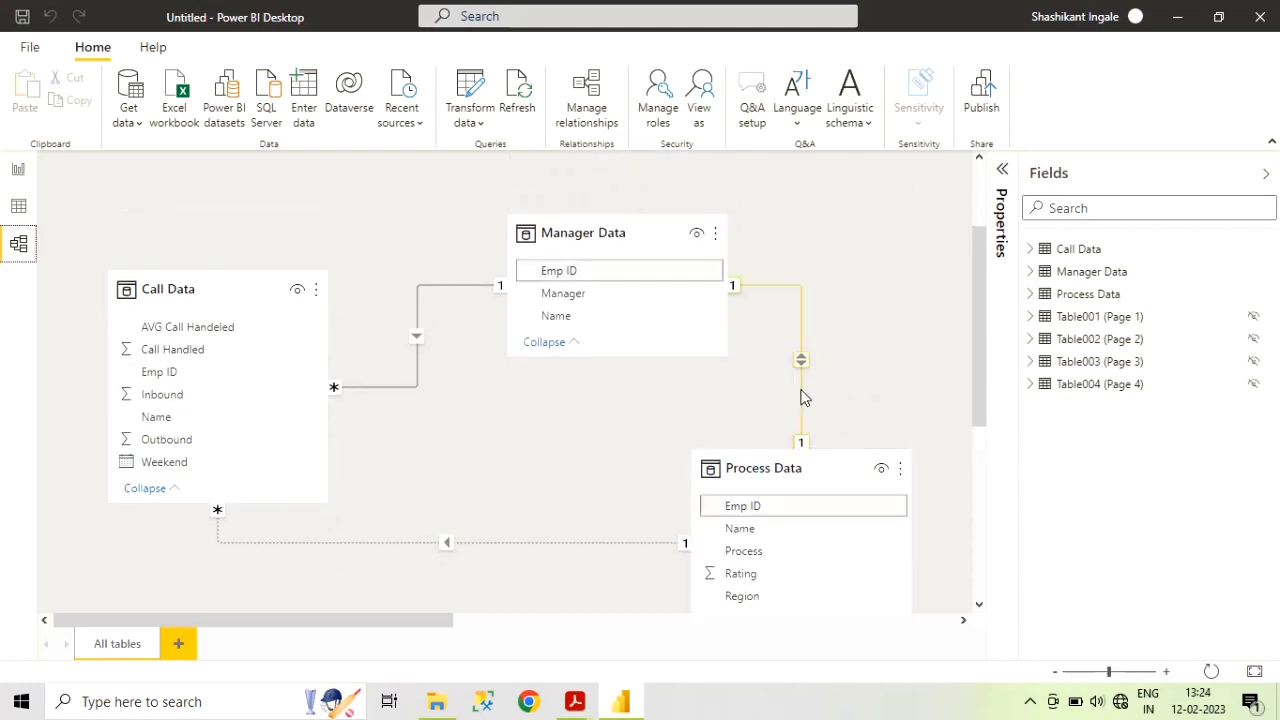
{"action": "scroll", "coordinate": [805, 397], "scroll_direction": "down", "scroll_amount": 1}
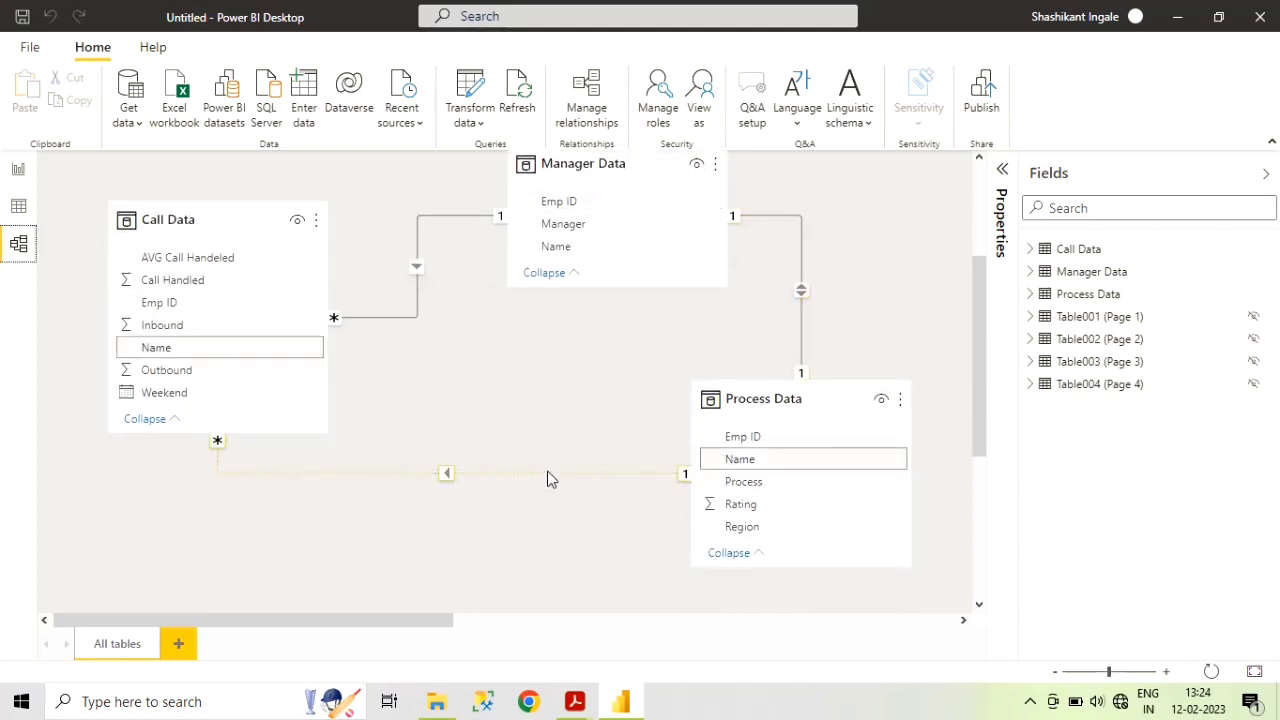
{"action": "scroll", "coordinate": [898, 296], "scroll_direction": "up", "scroll_amount": 1}
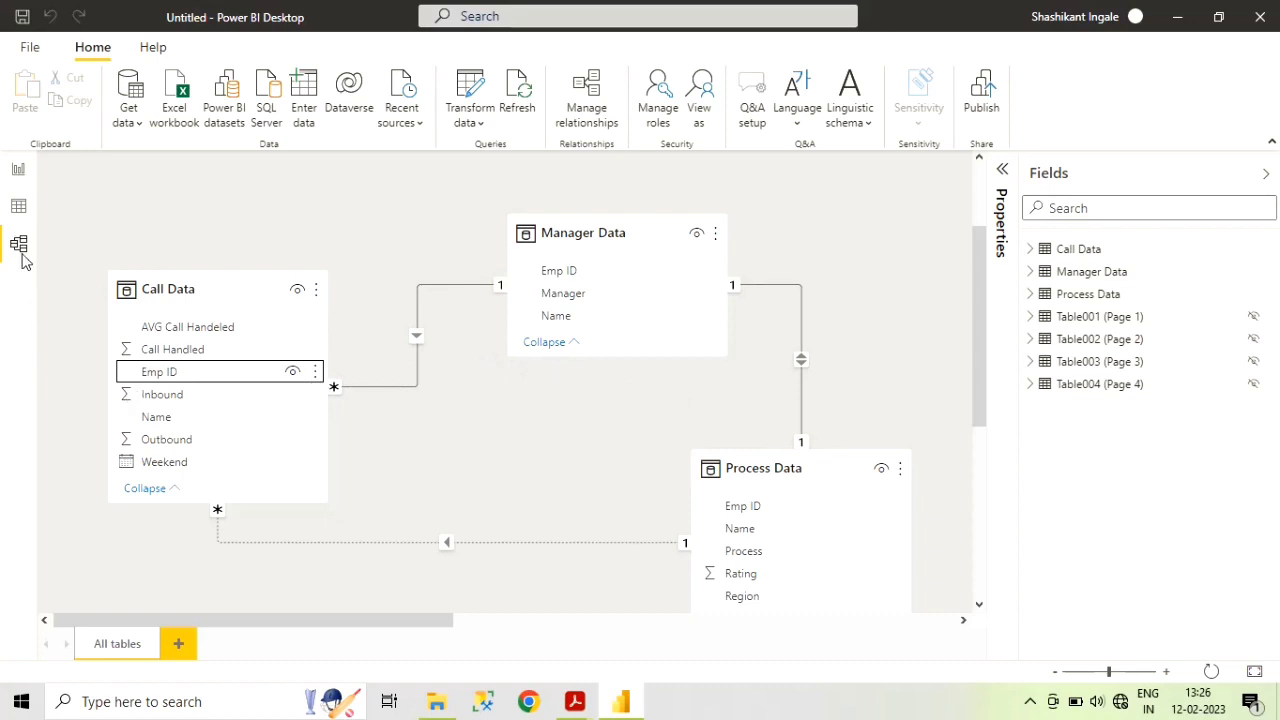
- Go to the blank report page, and consult the layout in Call report dashboard.pdf in Adobe Acrobat Reader before returning to Power BI
{"action": "left_click", "coordinate": [17, 220]}
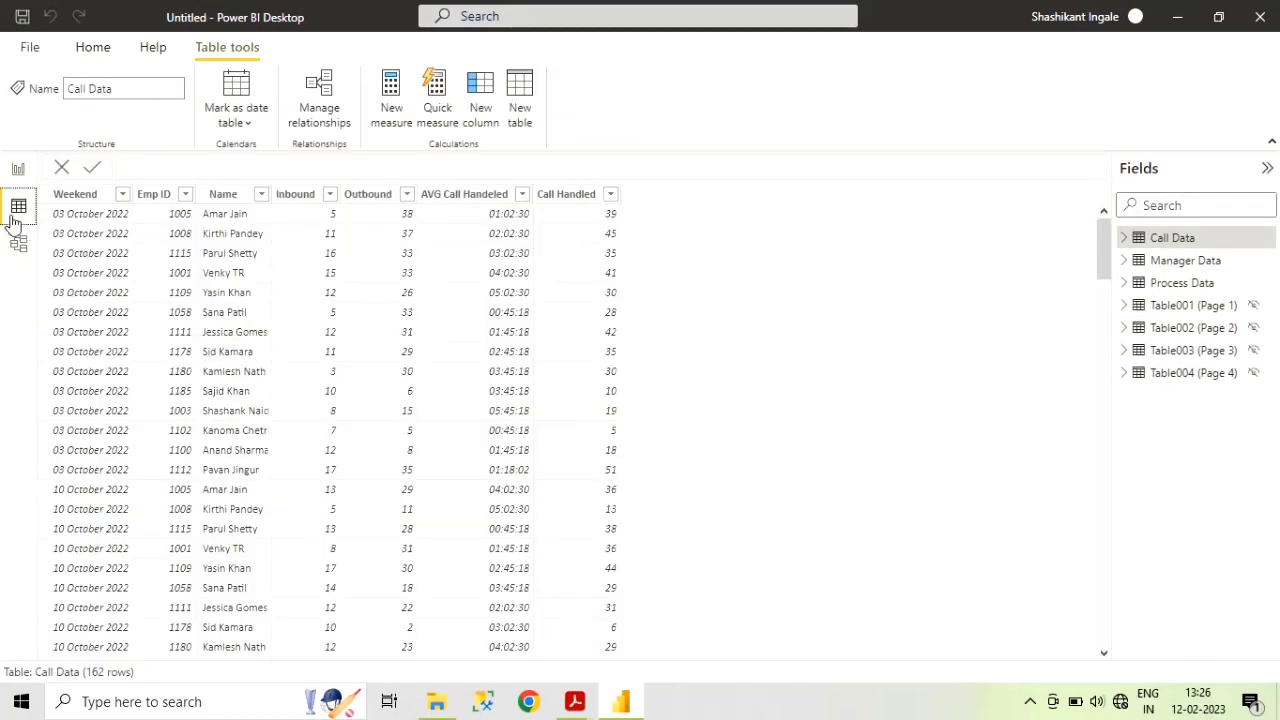
{"action": "left_click", "coordinate": [18, 169]}
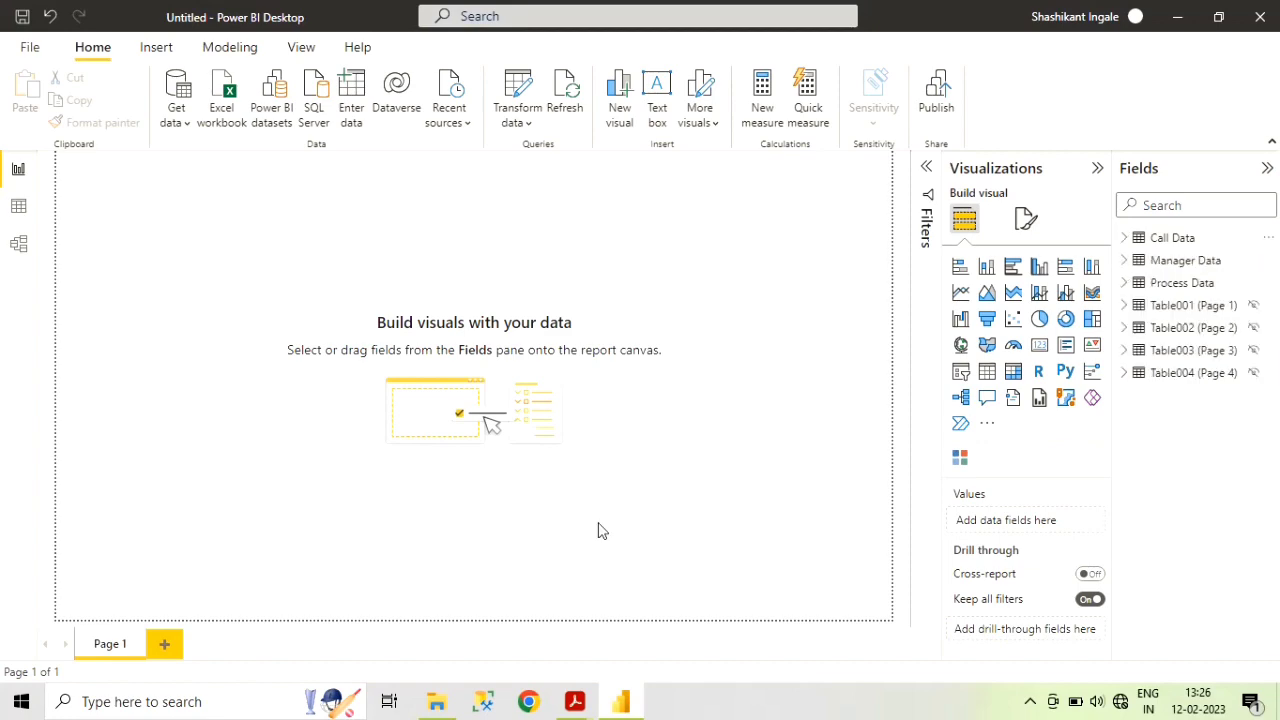
{"action": "mouse_move", "coordinate": [574, 701]}
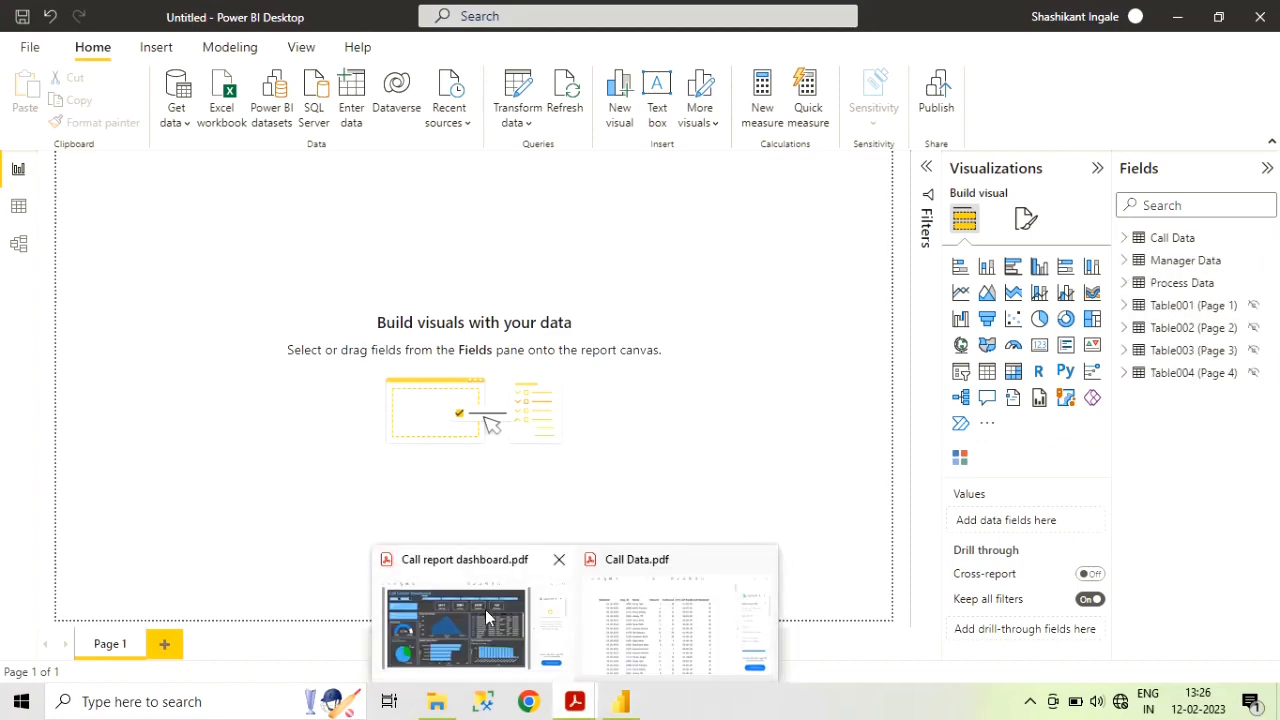
{"action": "left_click", "coordinate": [533, 625]}
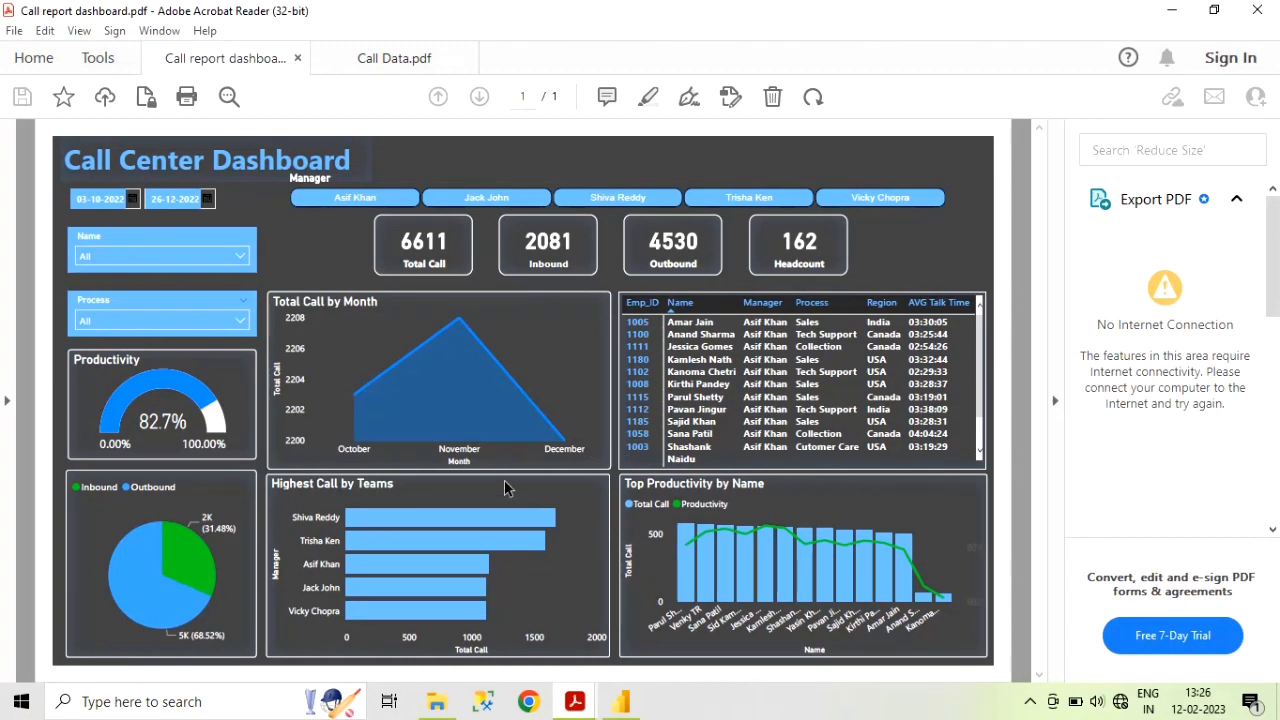
{"action": "left_click", "coordinate": [1176, 19]}
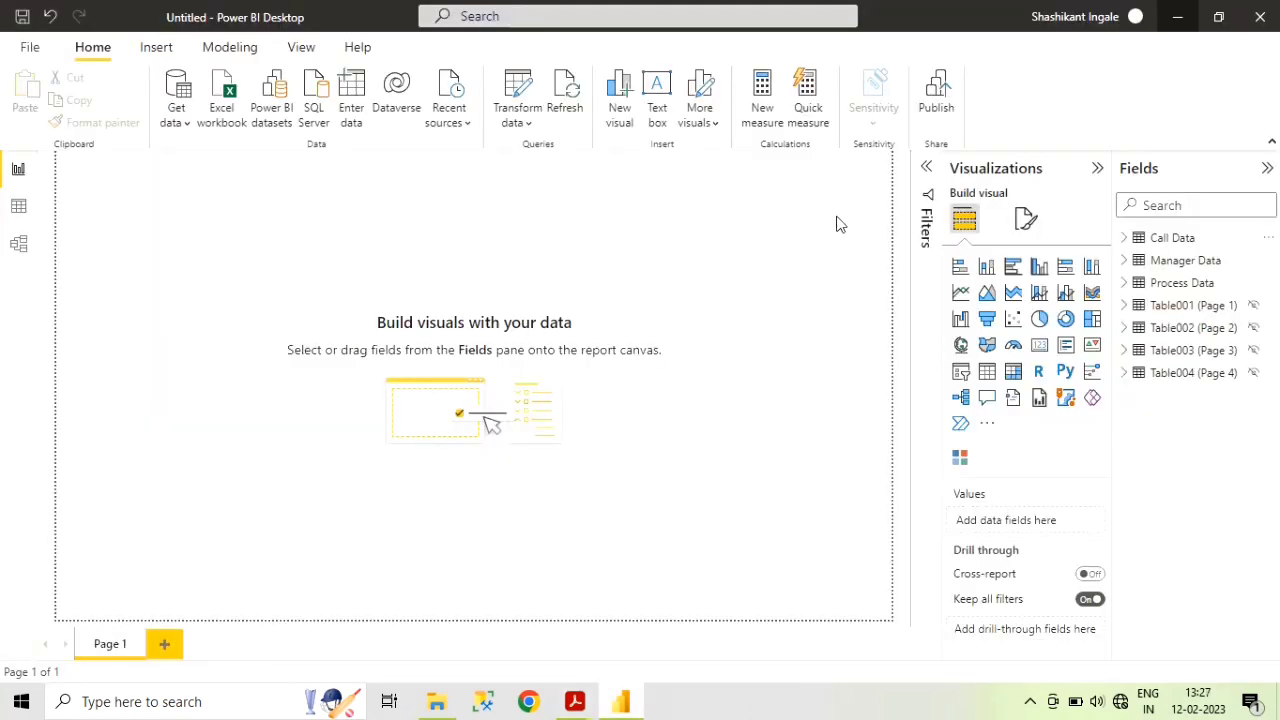
- Set the report page's canvas background to dark gray with 0% transparency
{"action": "left_click", "coordinate": [1026, 224]}
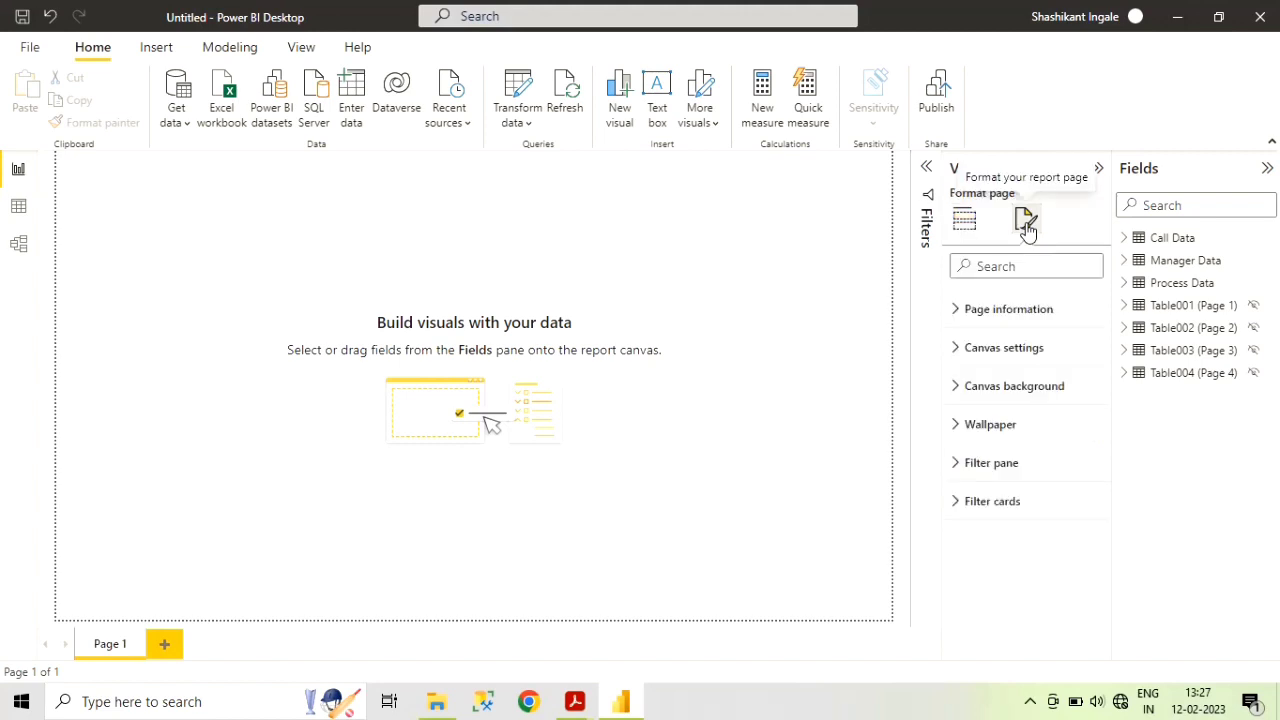
{"action": "left_click", "coordinate": [959, 388]}
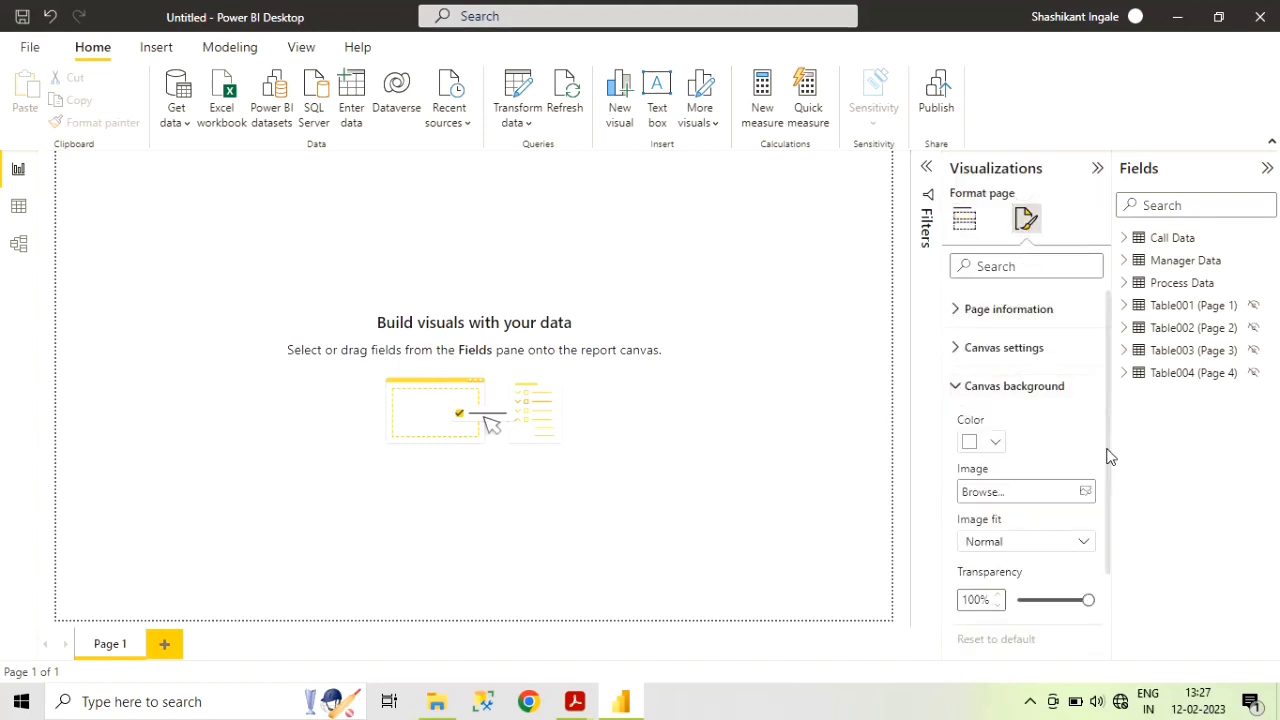
{"action": "left_click", "coordinate": [995, 444]}
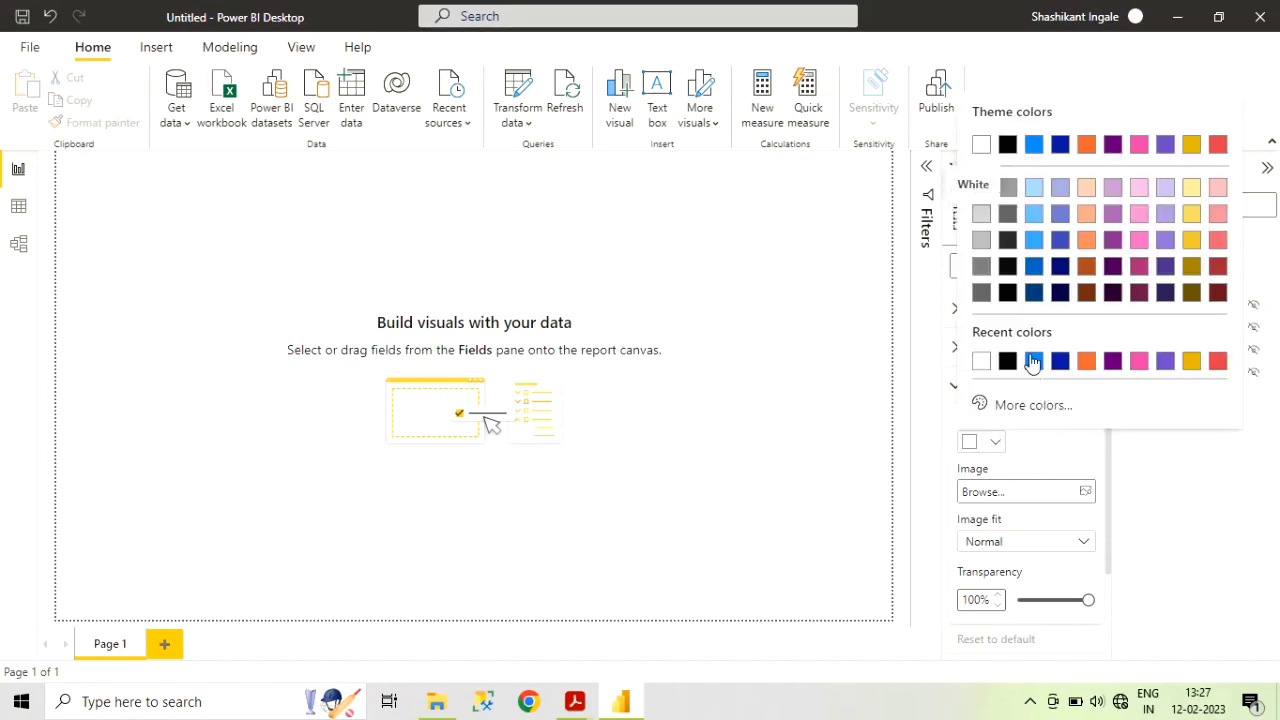
{"action": "left_click", "coordinate": [1010, 190]}
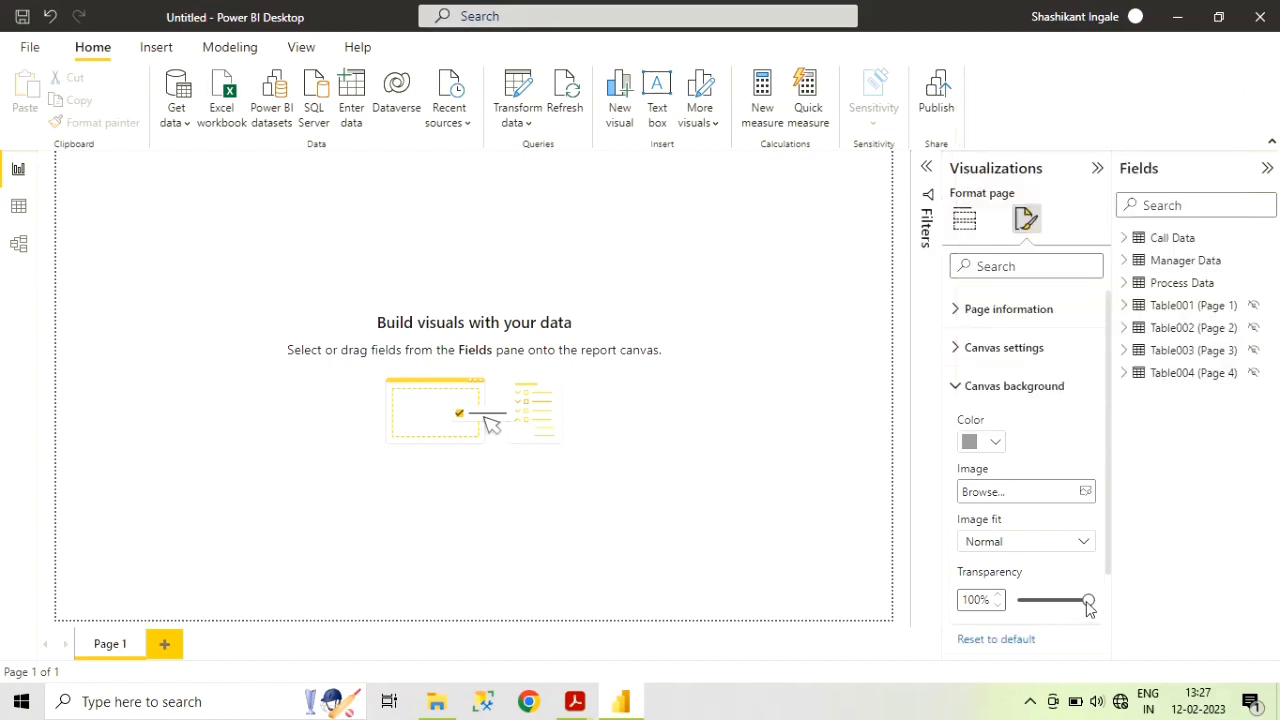
{"action": "left_click_drag", "start_coordinate": [1089, 607], "coordinate": [1018, 600]}
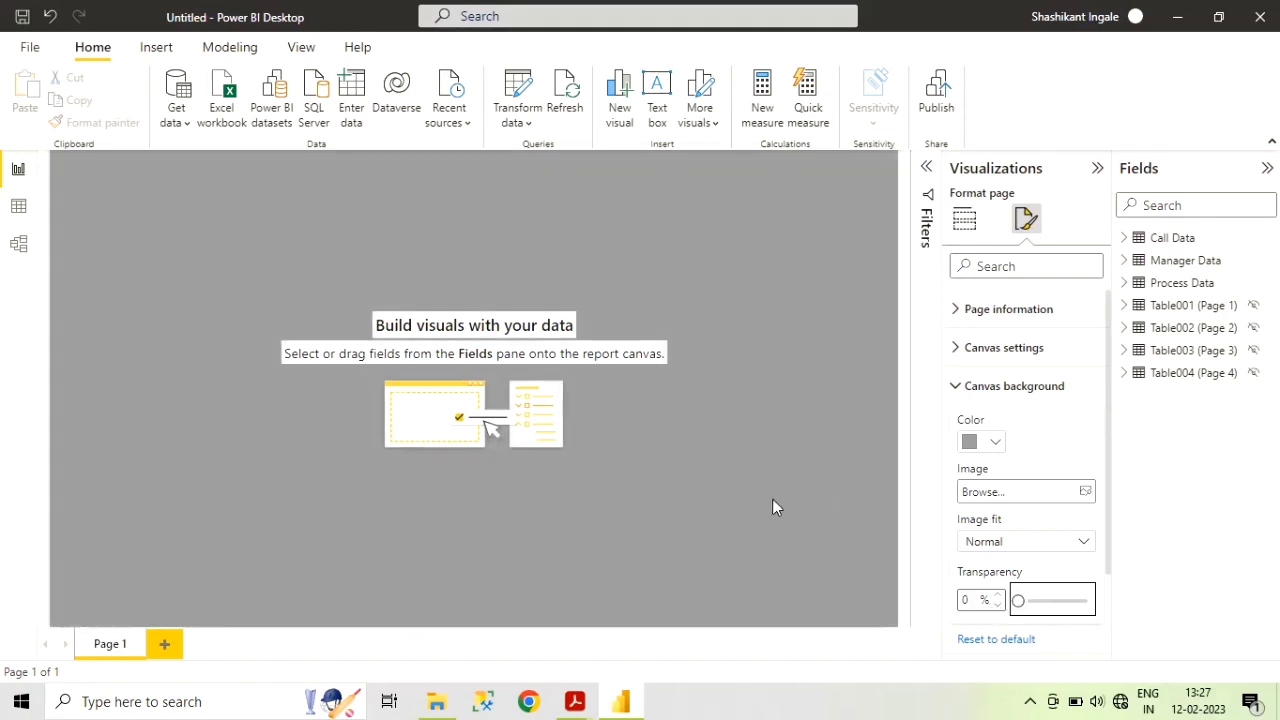
{"action": "left_click", "coordinate": [998, 444]}
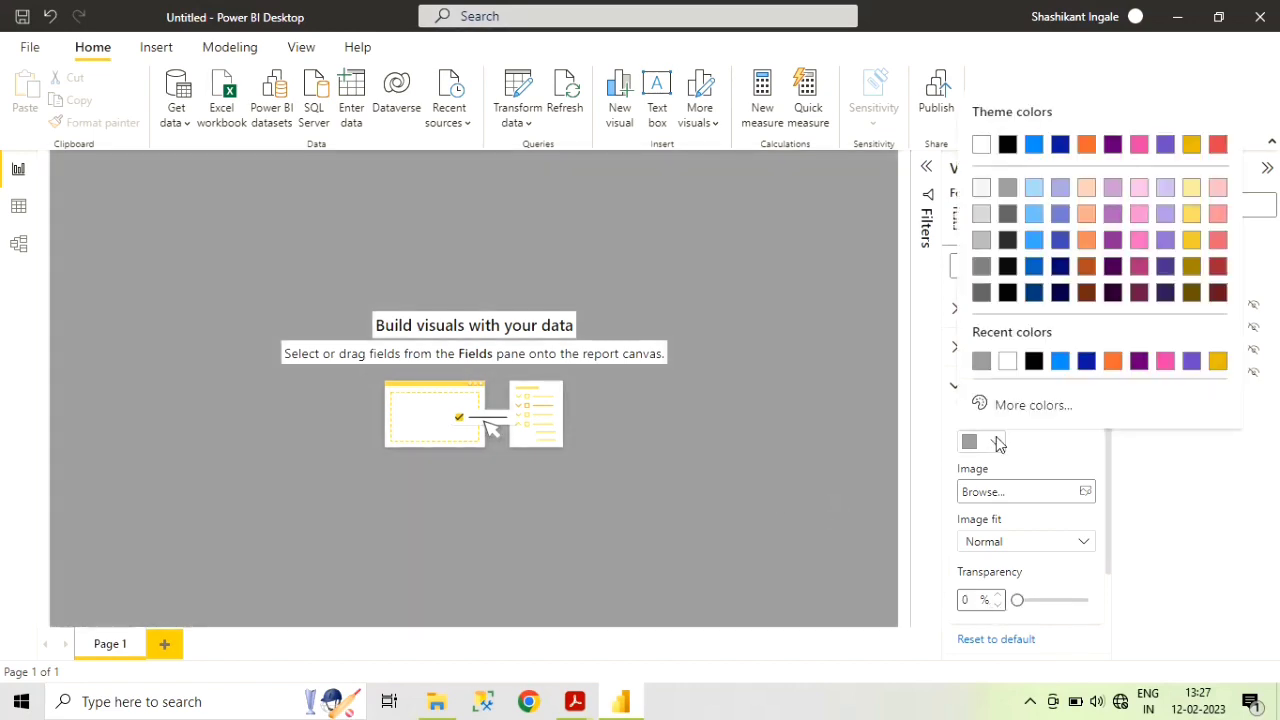
{"action": "left_click", "coordinate": [1010, 214]}
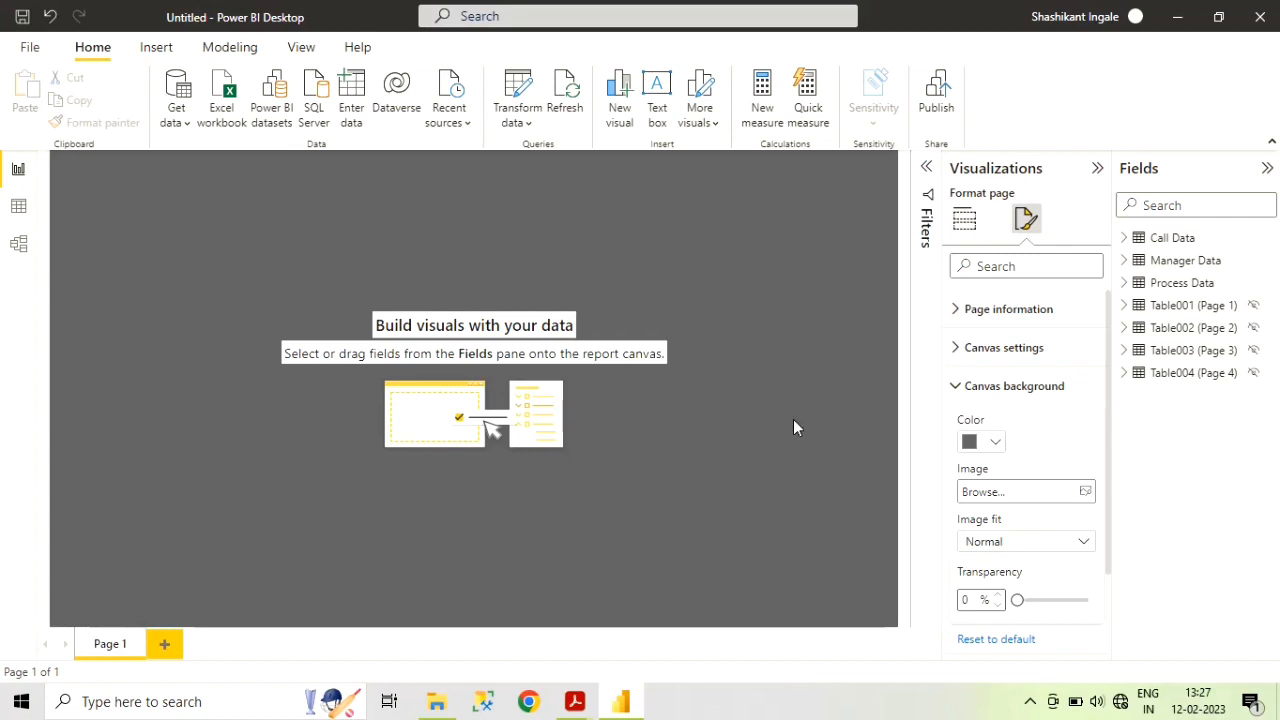
{"action": "left_click", "coordinate": [803, 487]}
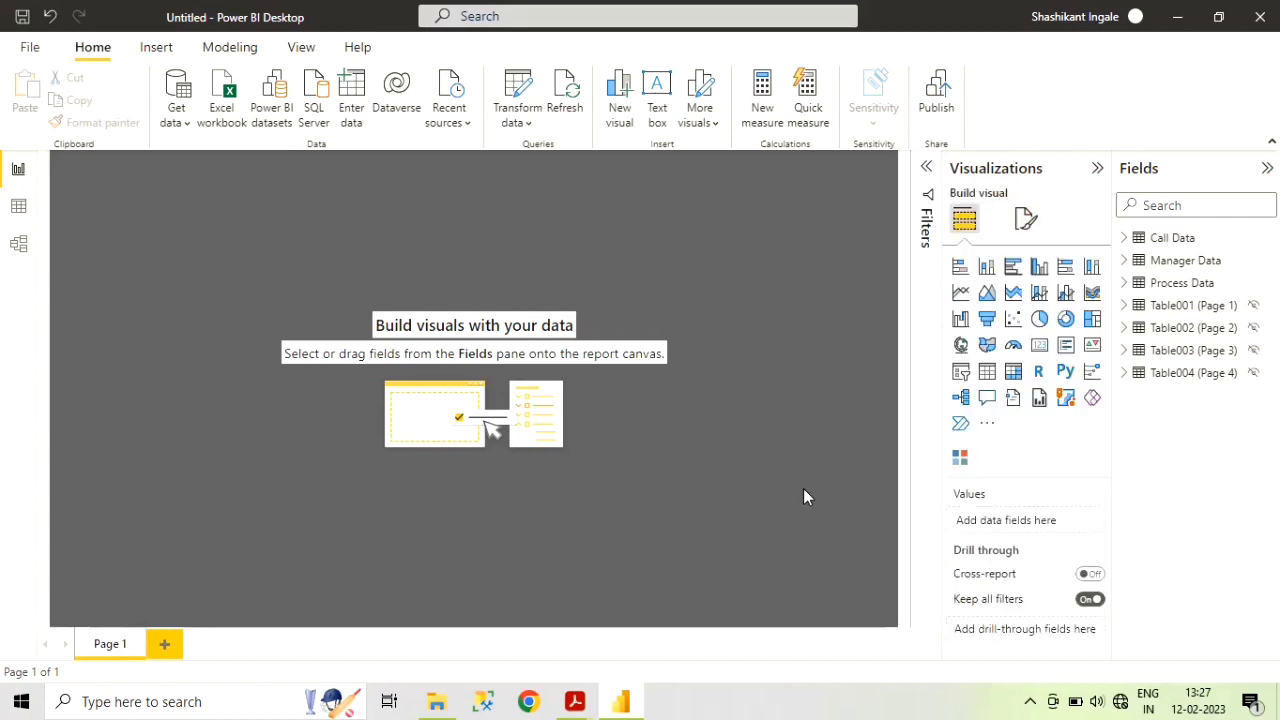
- Insert a text box, reshape it into a wide, short rectangle, and enter the title "Call Center Dashboard"
{"action": "left_click", "coordinate": [664, 130]}
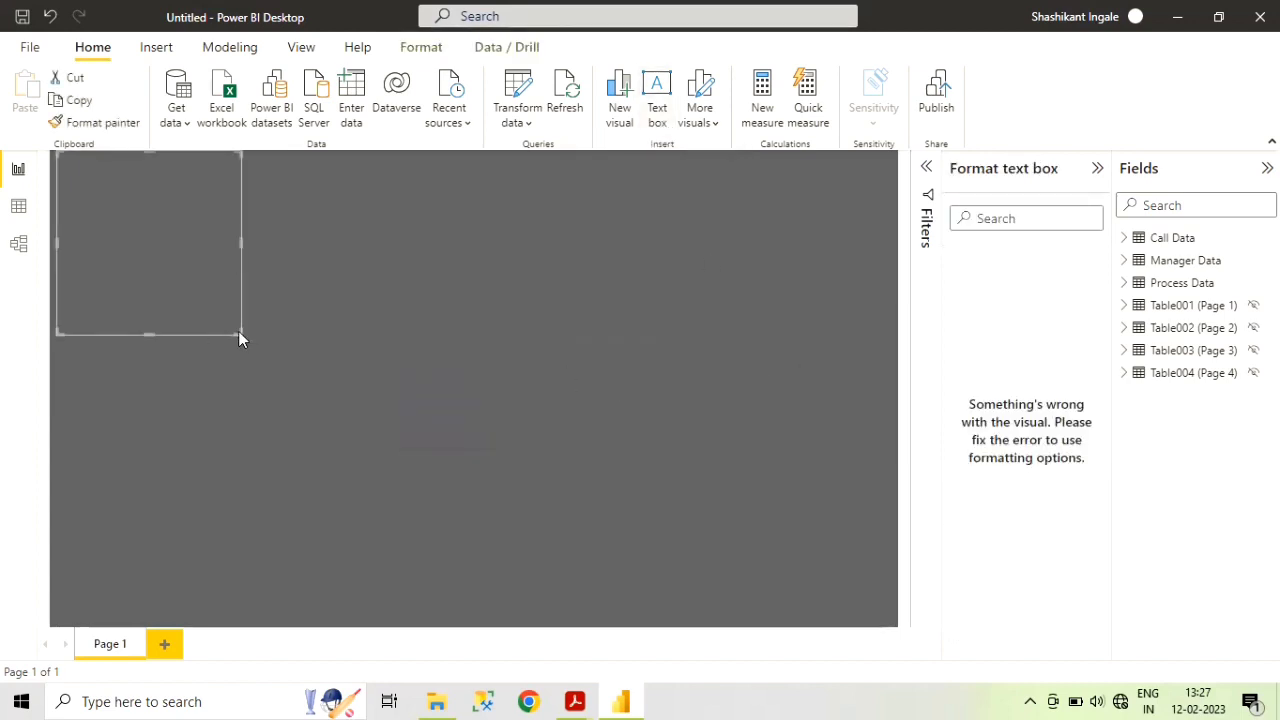
{"action": "left_click_drag", "start_coordinate": [238, 331], "coordinate": [328, 234]}
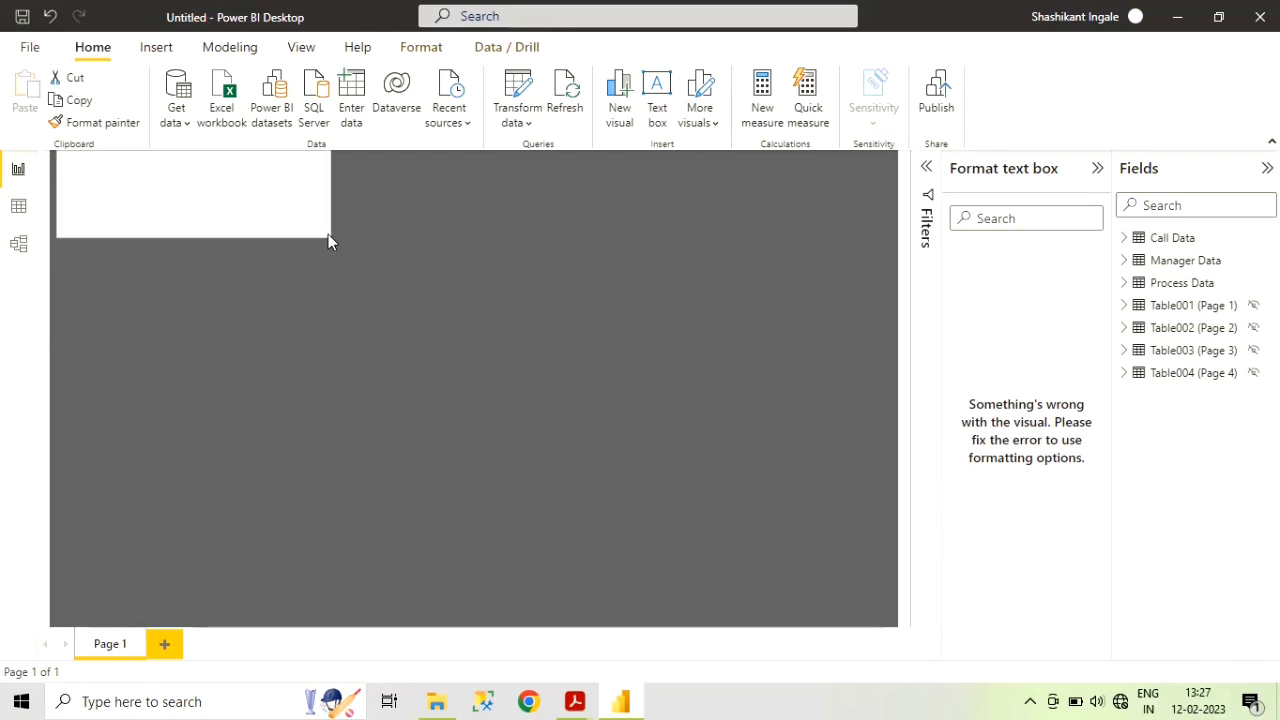
{"action": "left_click", "coordinate": [127, 178]}
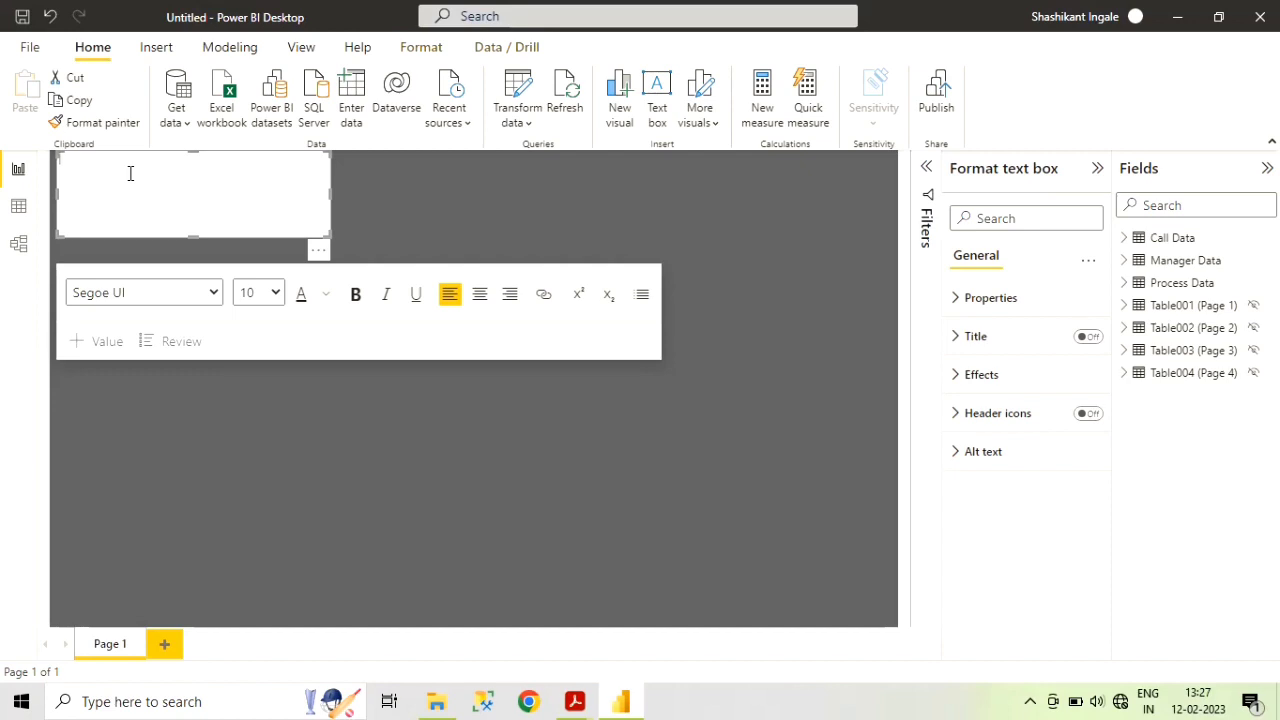
{"action": "type", "text": "Call Center Dashboard"}
- Make the dashboard title text bold and set its font size to 28
{"action": "triple_click", "coordinate": [110, 161]}
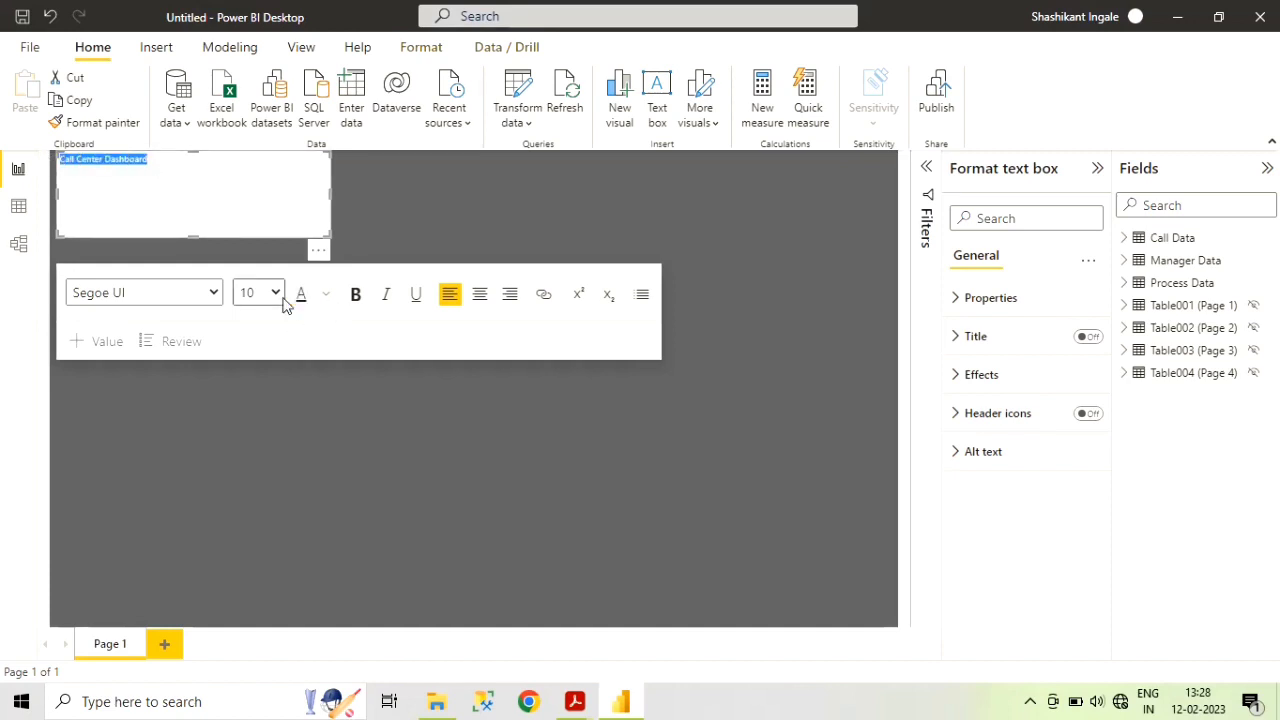
{"action": "left_click", "coordinate": [357, 300]}
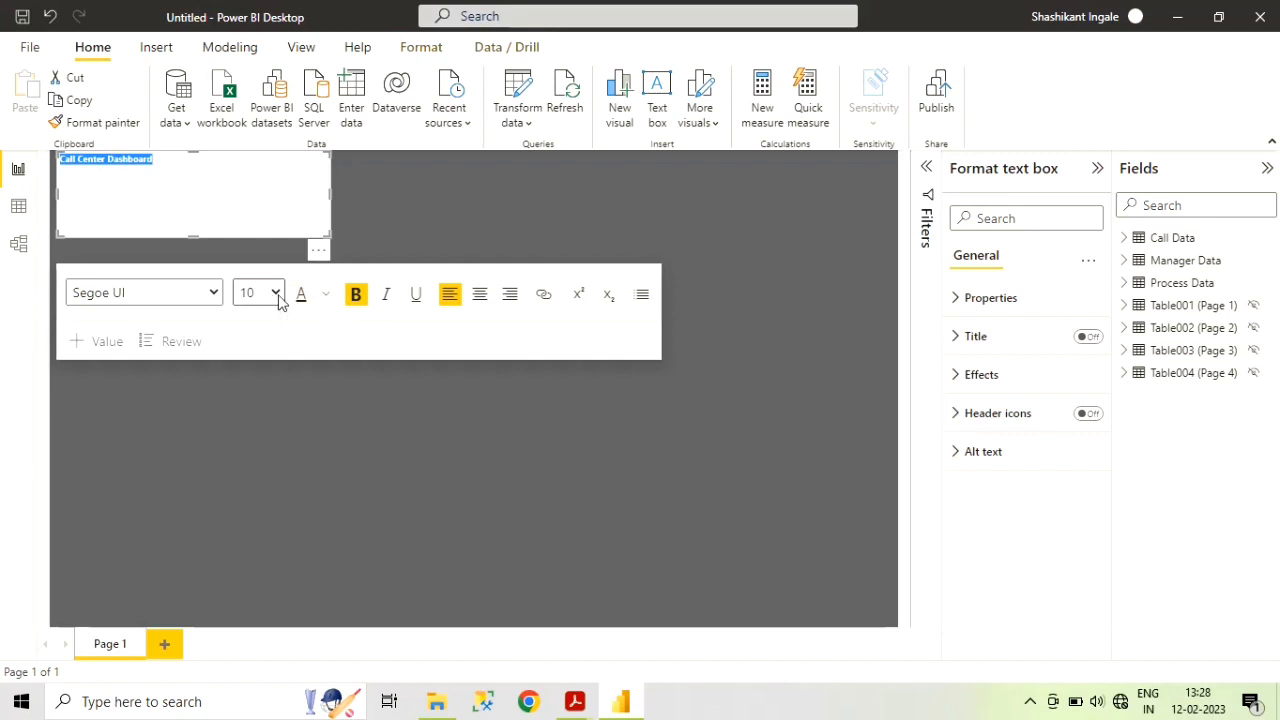
{"action": "left_click", "coordinate": [275, 292]}
{"action": "left_click", "coordinate": [260, 516]}
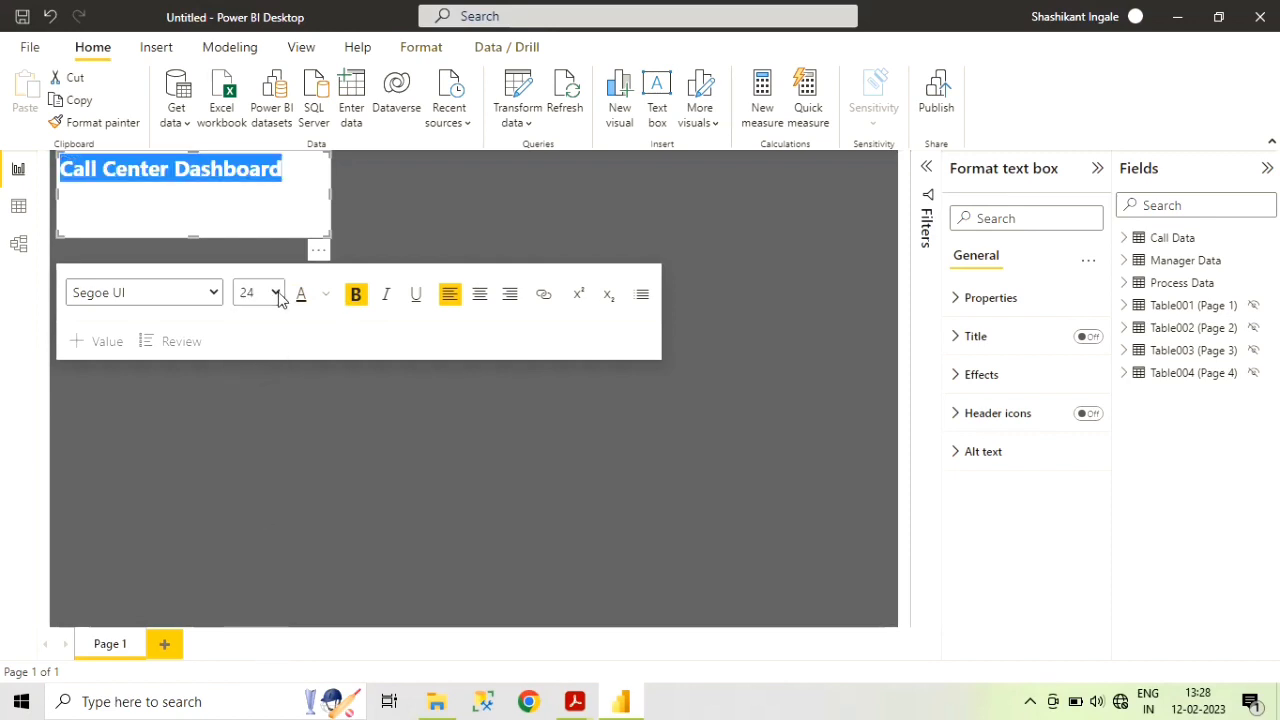
{"action": "left_click", "coordinate": [276, 294]}
{"action": "left_click", "coordinate": [274, 525]}
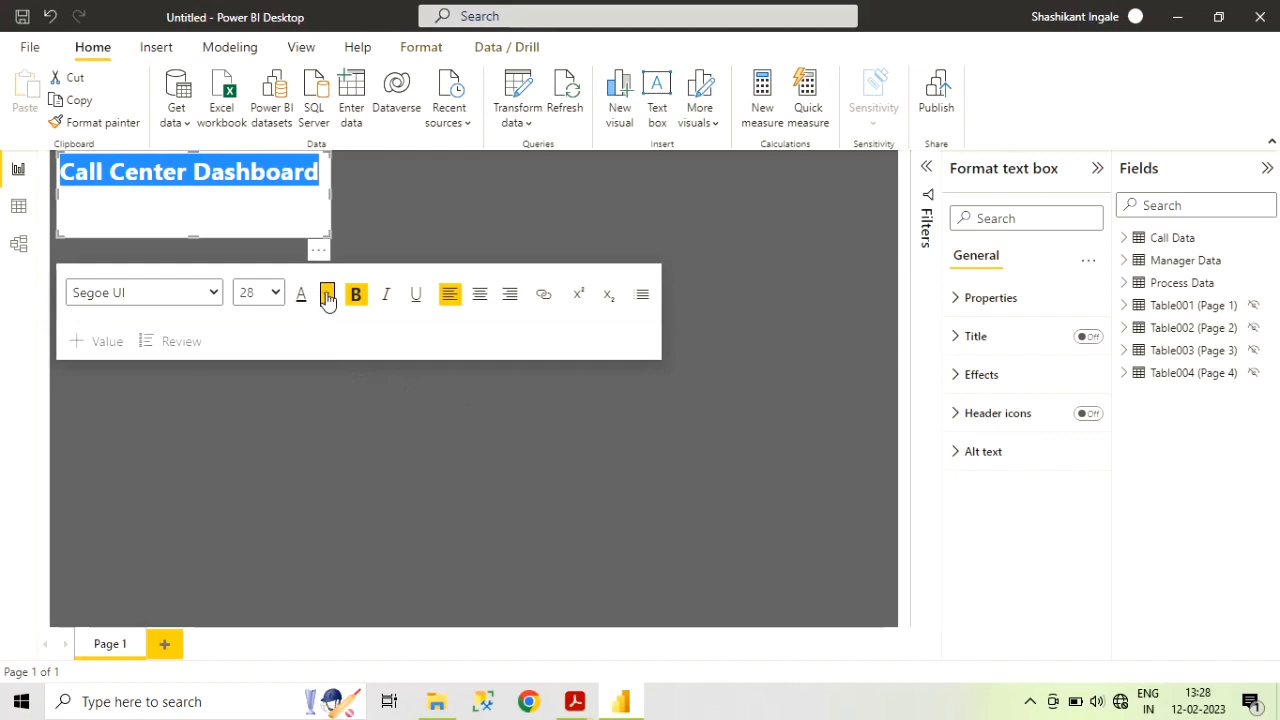
- Color the dashboard title text light blue and shrink the text box to fit its single line
{"action": "left_click", "coordinate": [329, 296]}
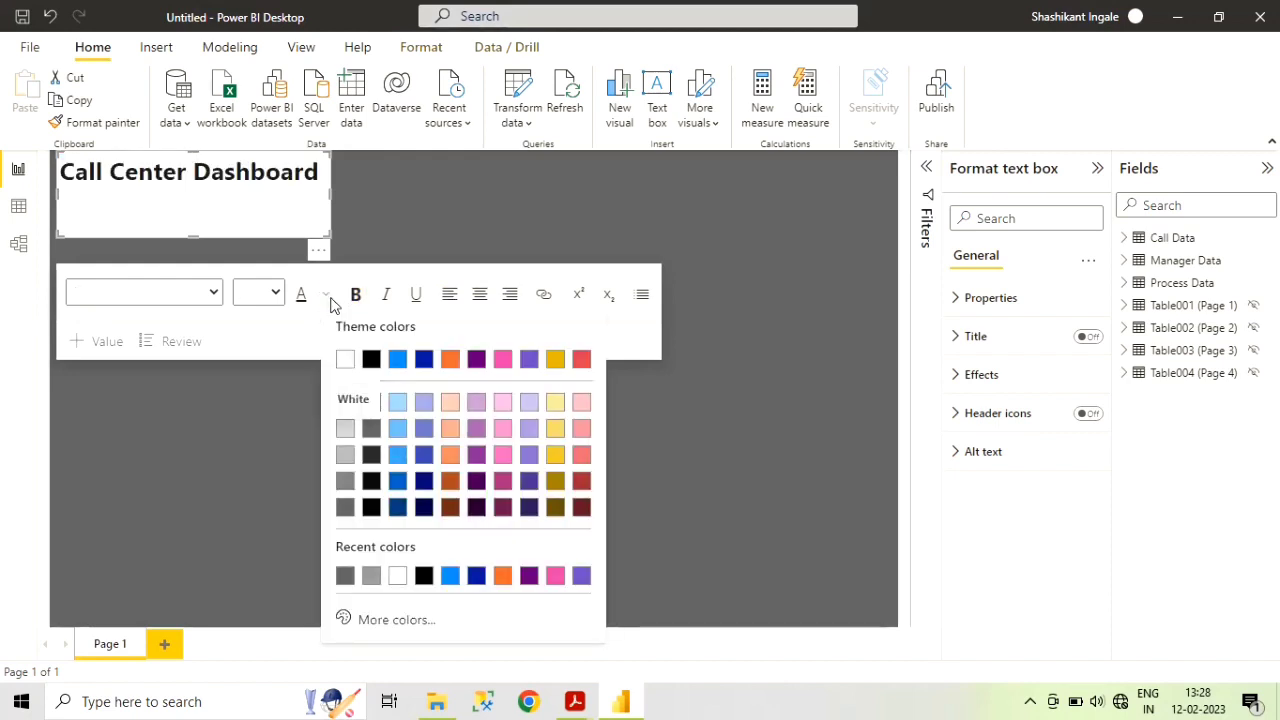
{"action": "left_click", "coordinate": [182, 186]}
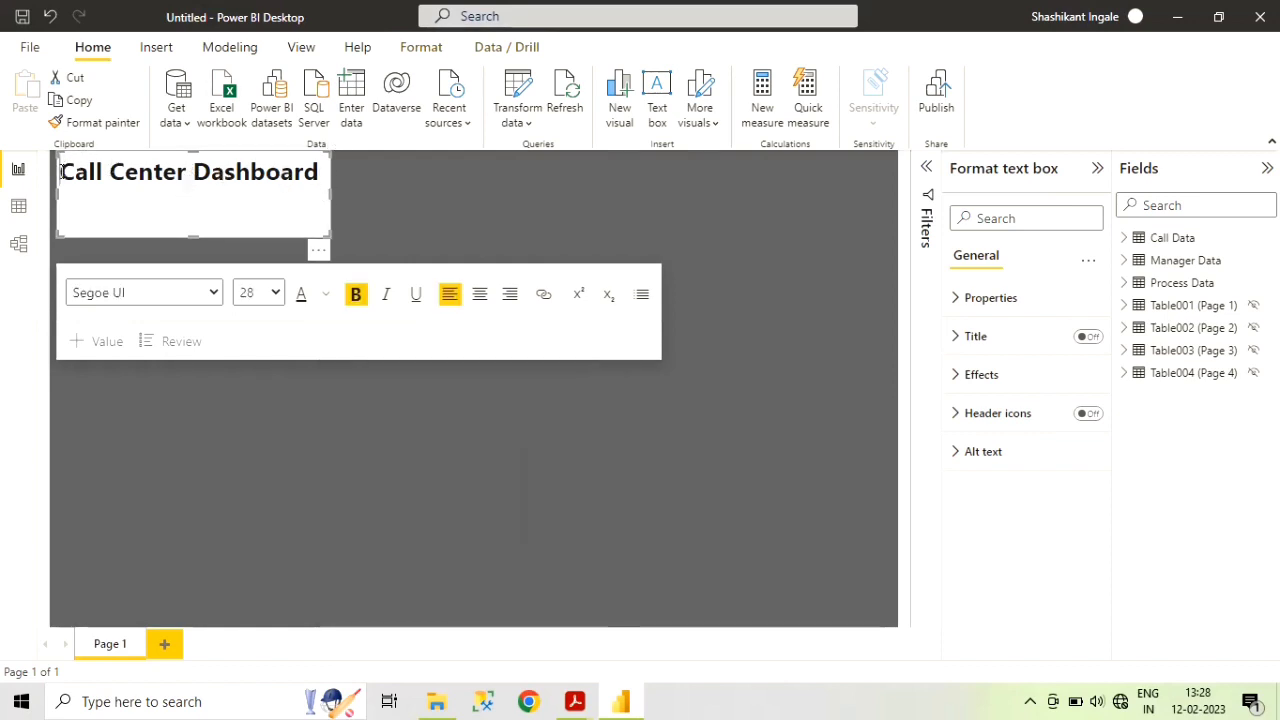
{"action": "left_click_drag", "start_coordinate": [62, 170], "coordinate": [320, 185]}
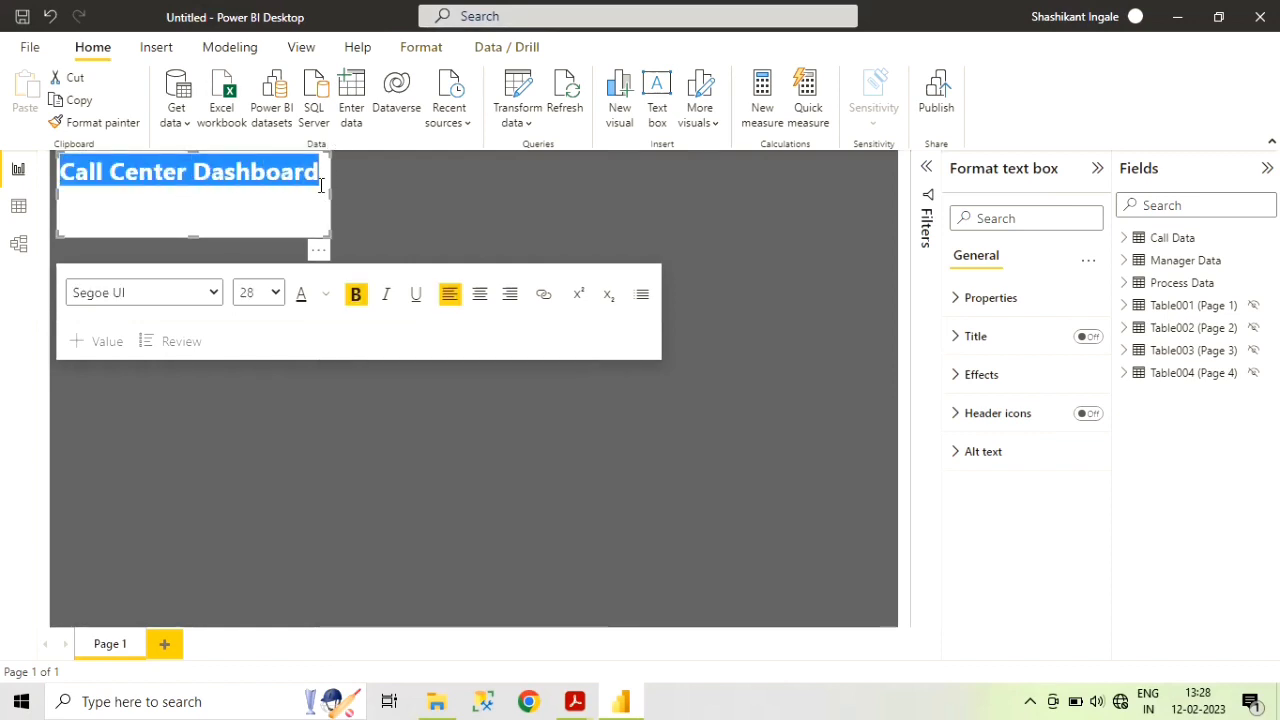
{"action": "left_click", "coordinate": [326, 294]}
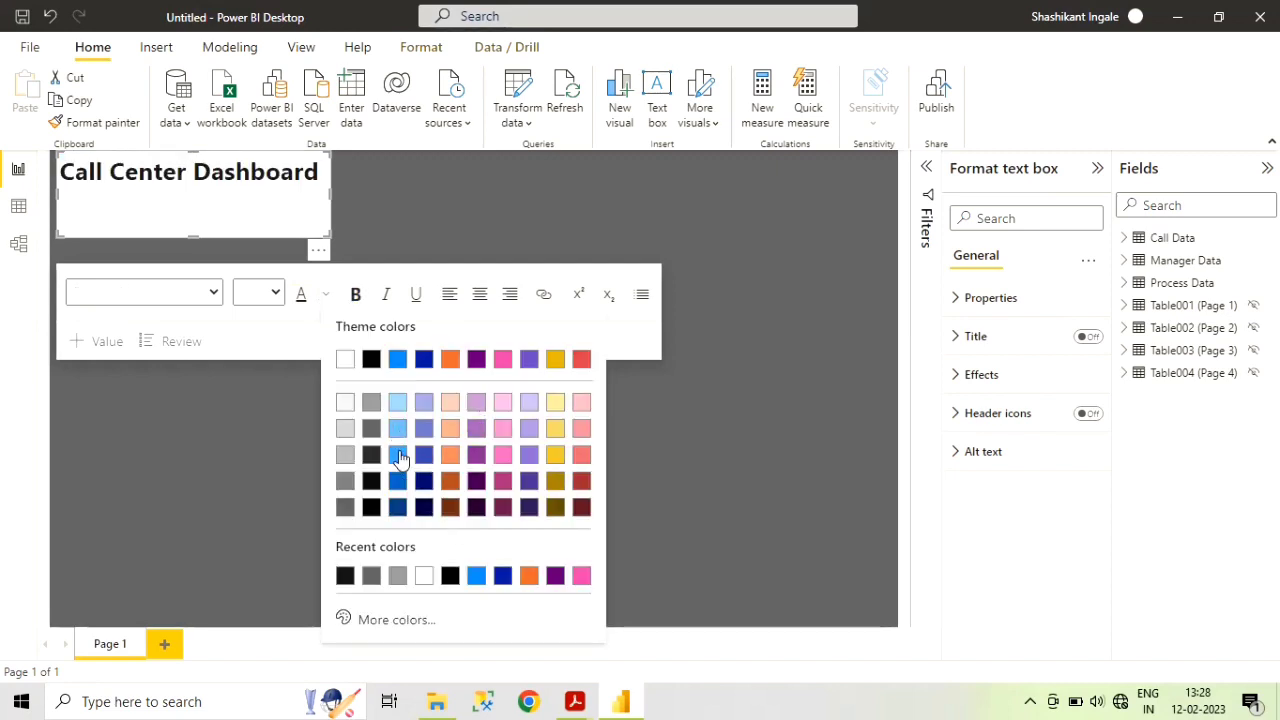
{"action": "left_click", "coordinate": [398, 455]}
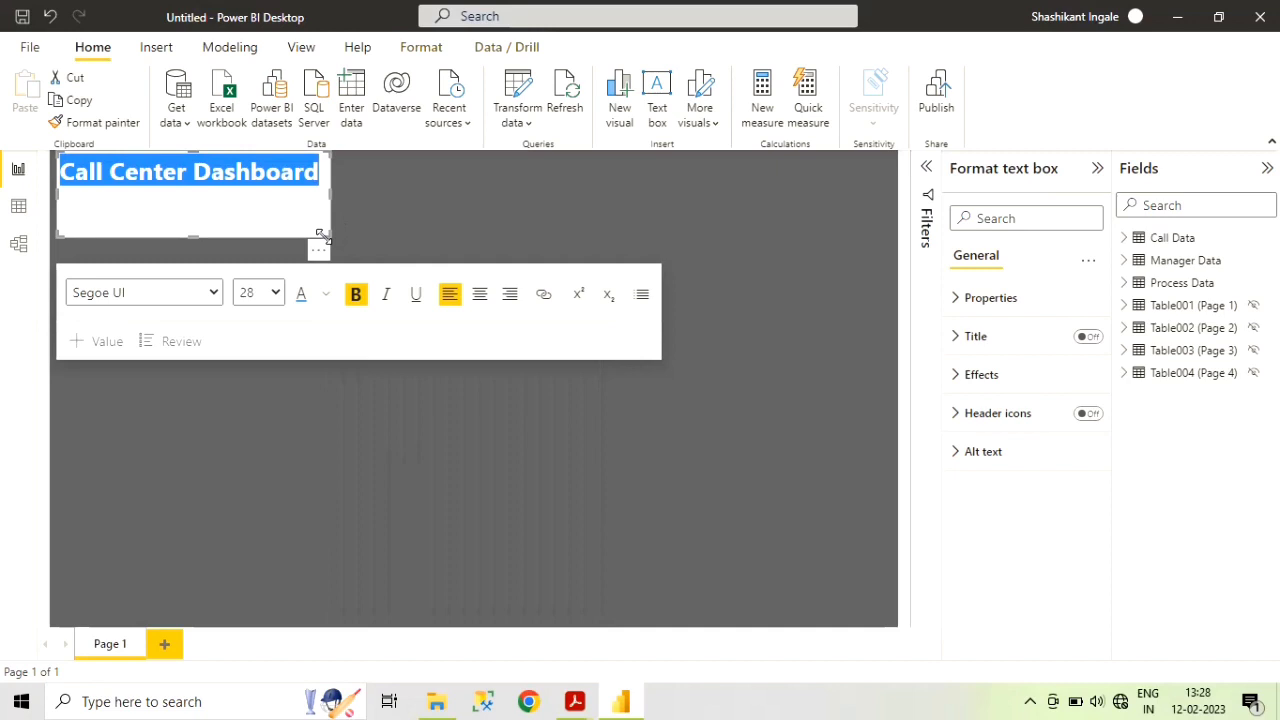
{"action": "left_click_drag", "start_coordinate": [320, 236], "coordinate": [335, 186]}
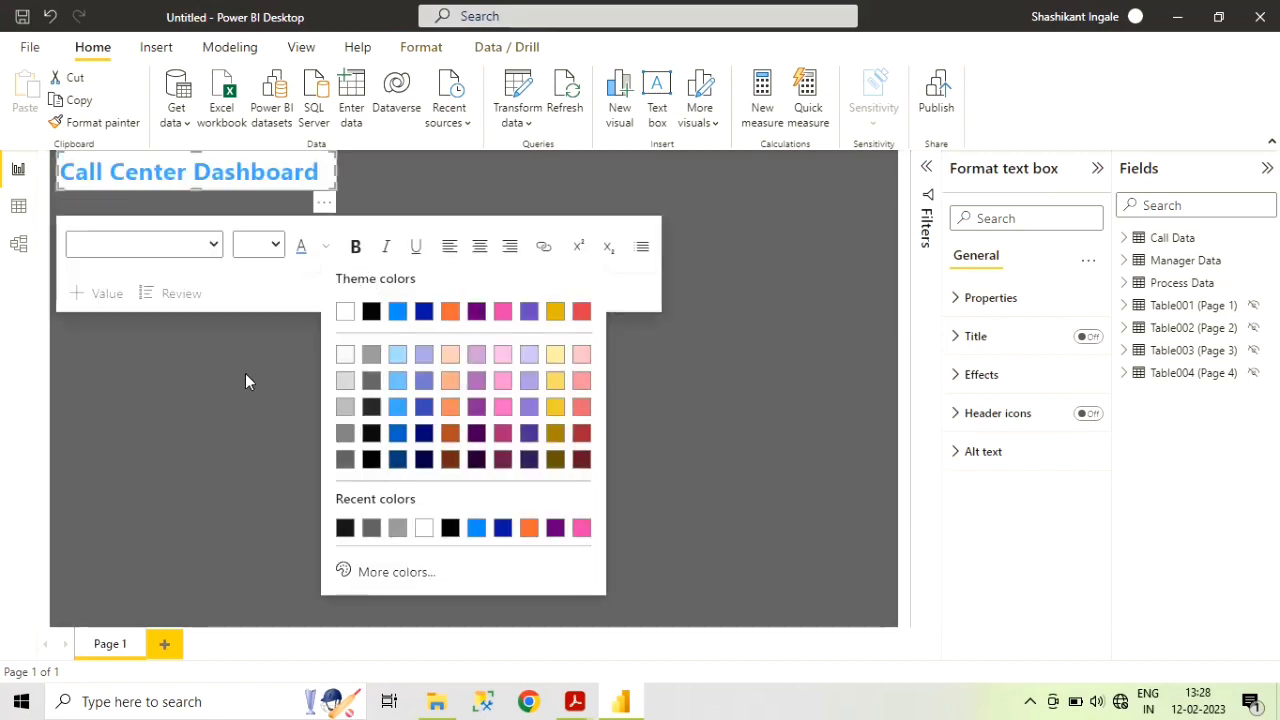
{"action": "left_click", "coordinate": [284, 376]}
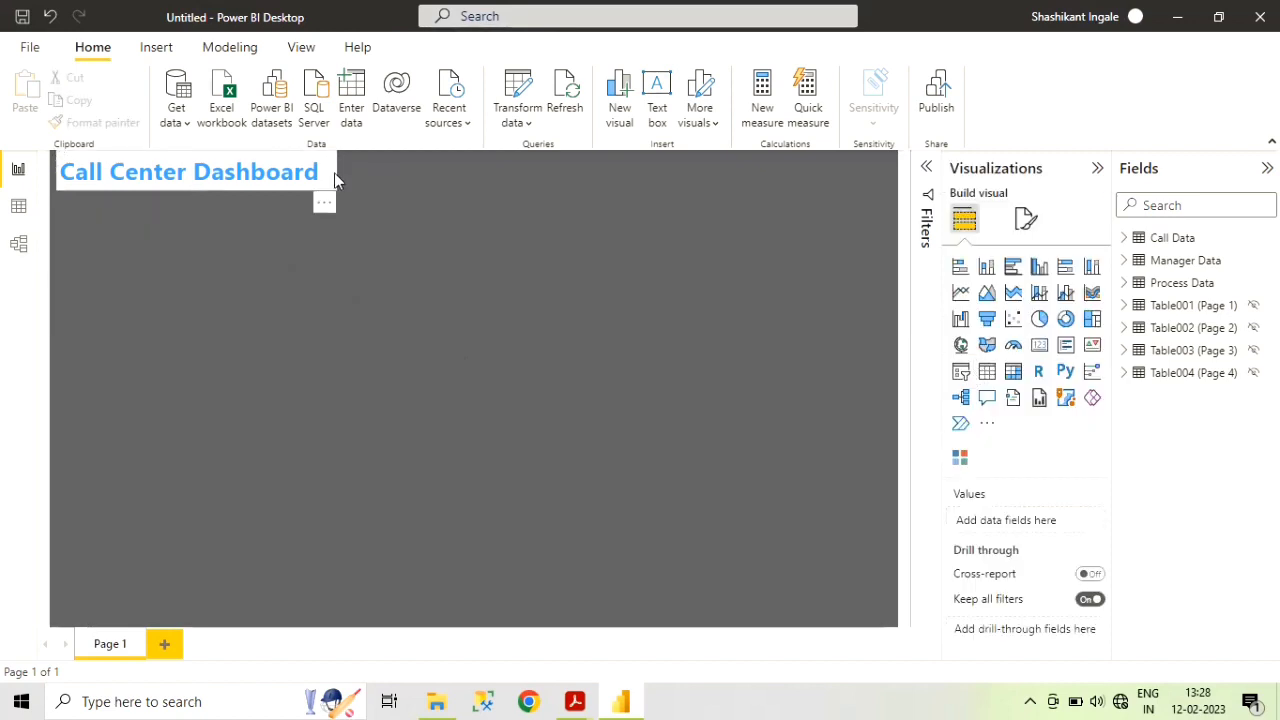
- Turn off the title text box's background and shift the box flush against the page's left edge
{"action": "left_click", "coordinate": [283, 200]}
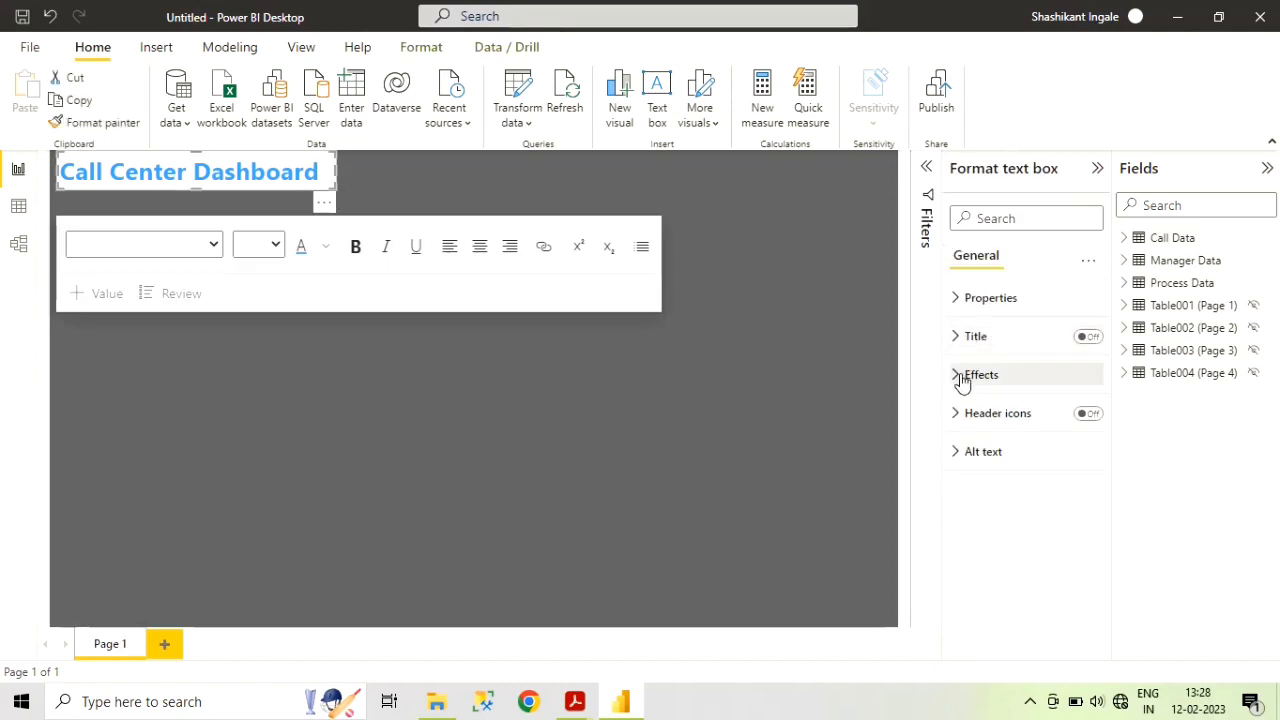
{"action": "left_click", "coordinate": [962, 378]}
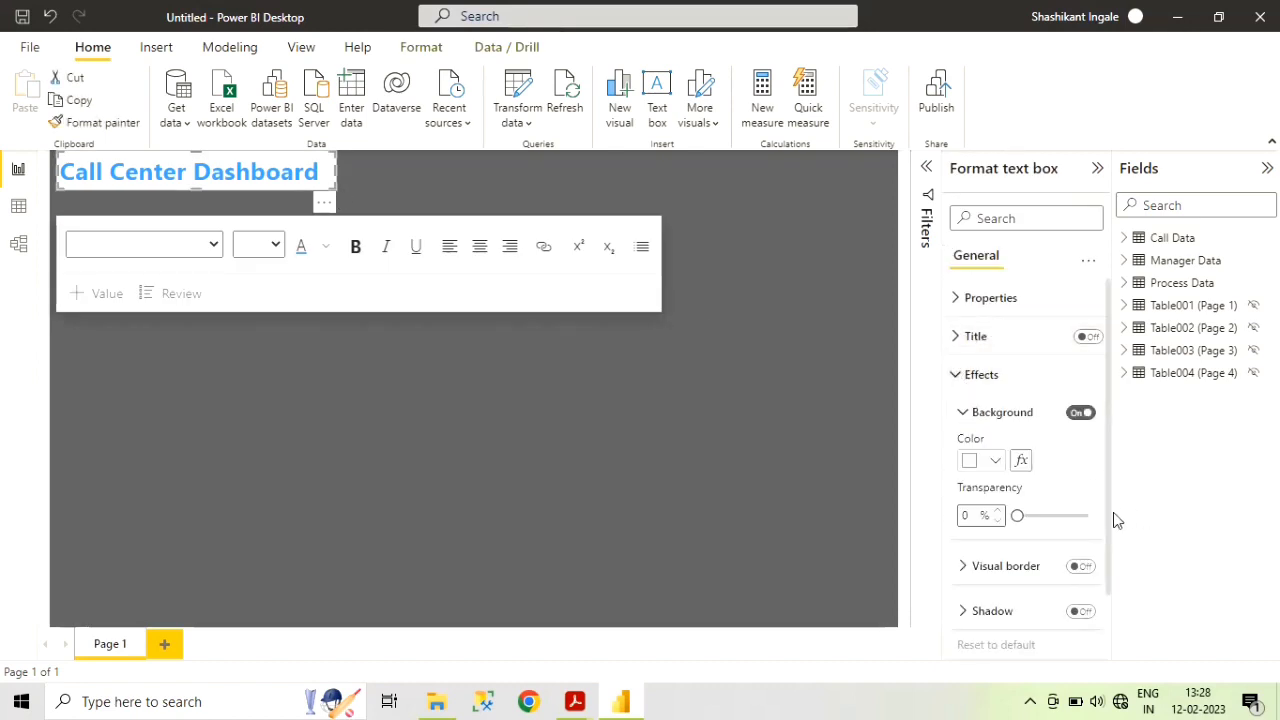
{"action": "left_click", "coordinate": [1080, 412]}
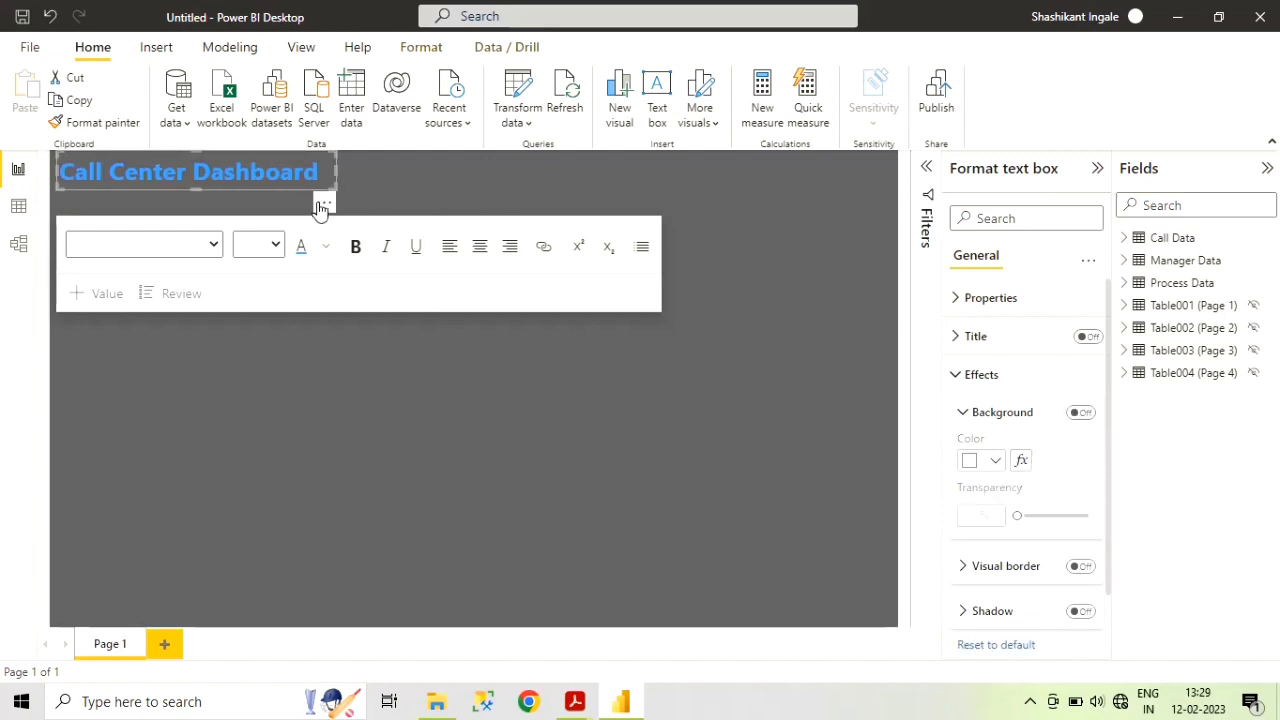
{"action": "left_click_drag", "start_coordinate": [320, 206], "coordinate": [313, 206]}
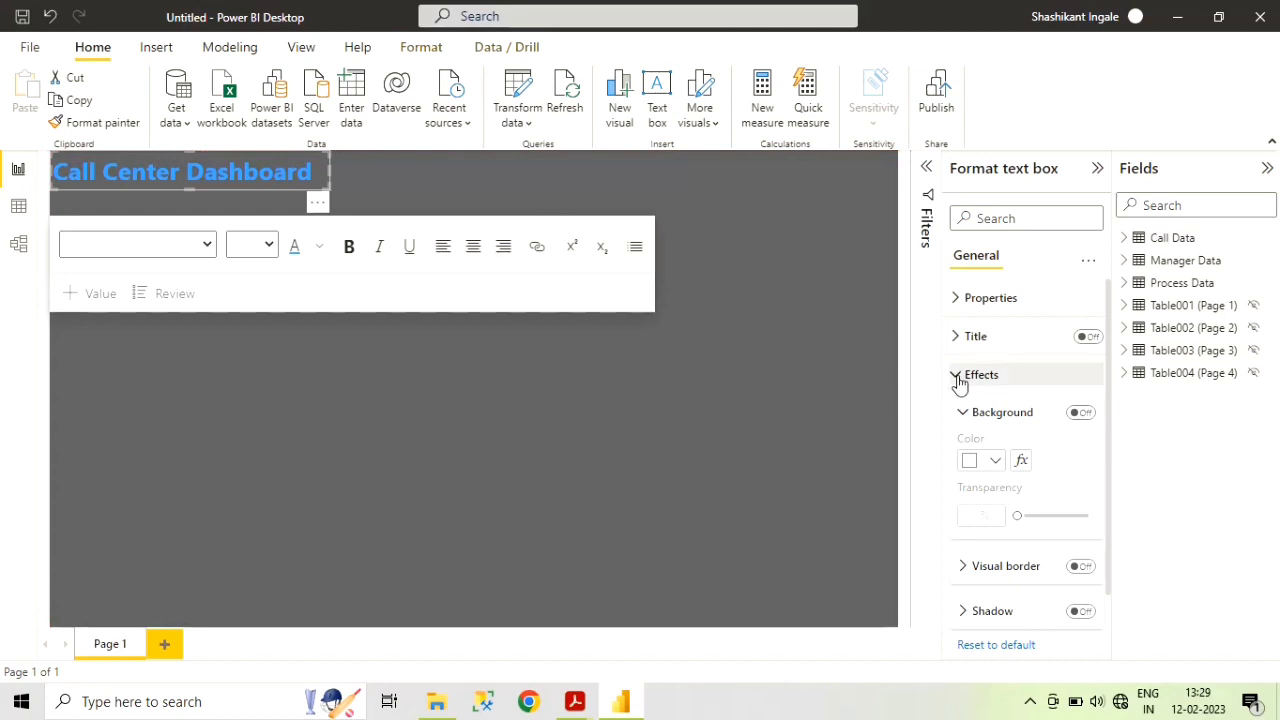
- Turn on the title text box's visual border and color it white
{"action": "scroll", "coordinate": [1077, 469], "scroll_direction": "down", "scroll_amount": 2}
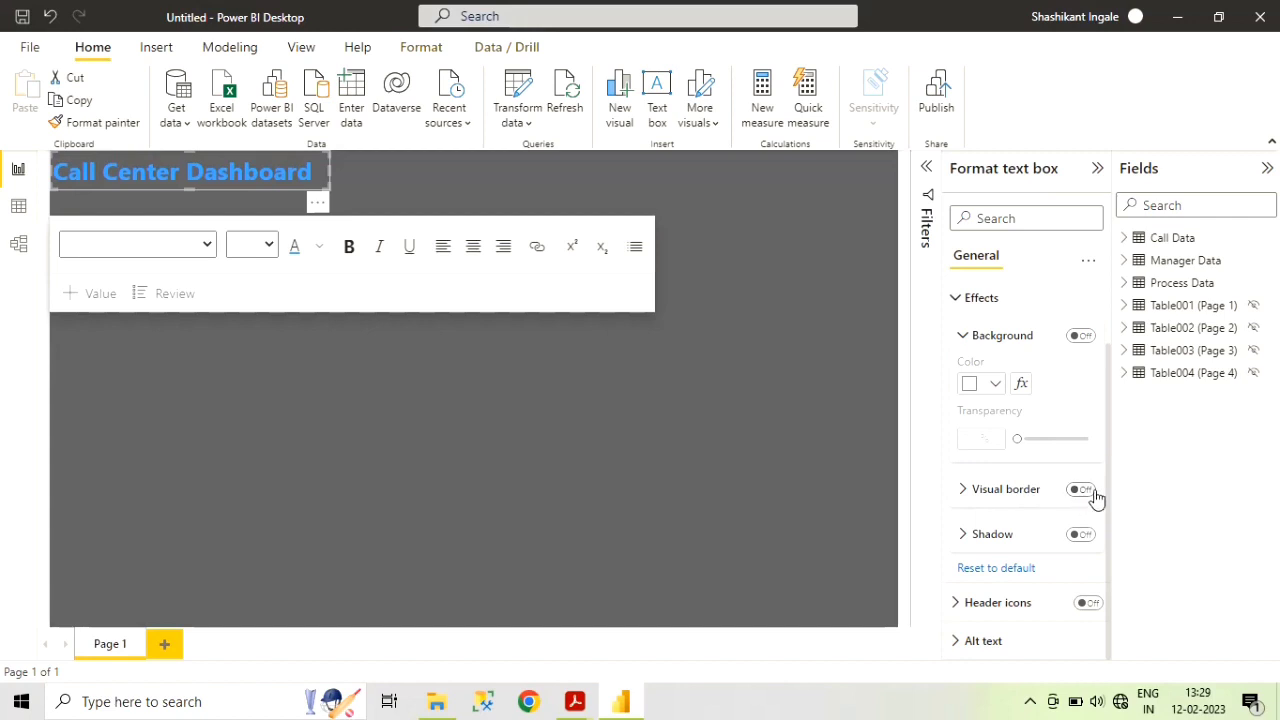
{"action": "left_click", "coordinate": [1083, 491]}
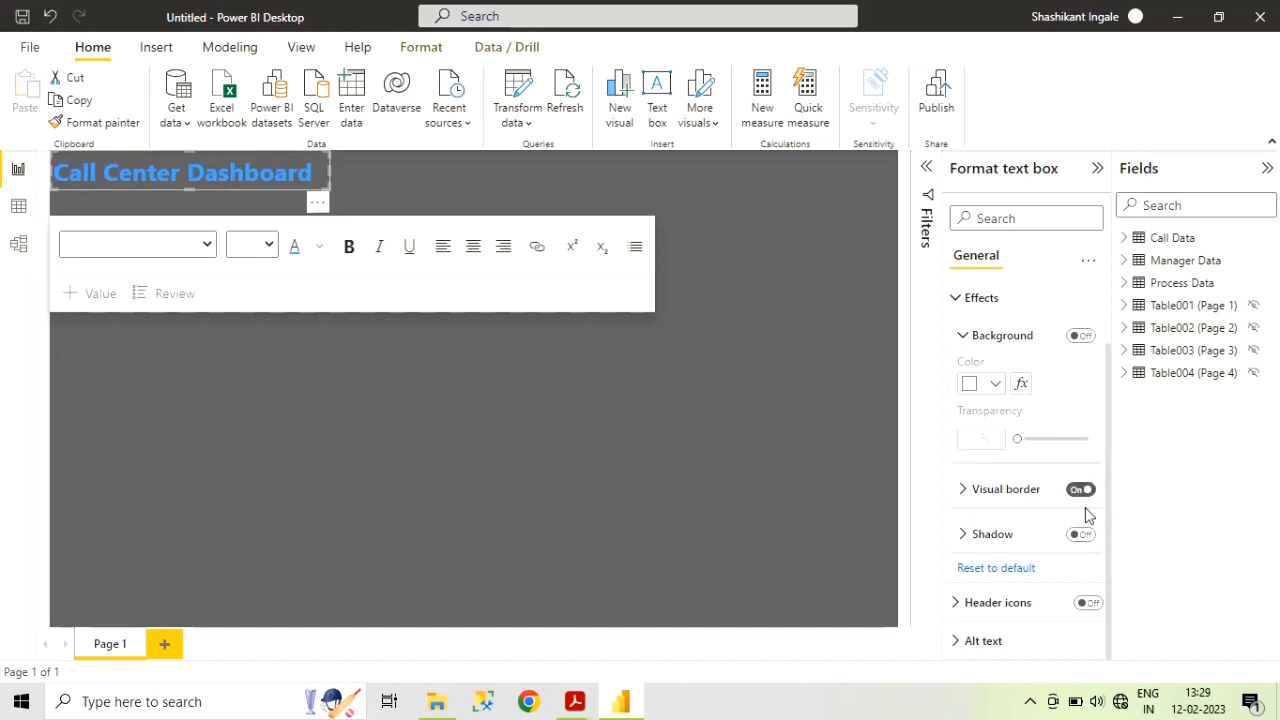
{"action": "left_click", "coordinate": [965, 493]}
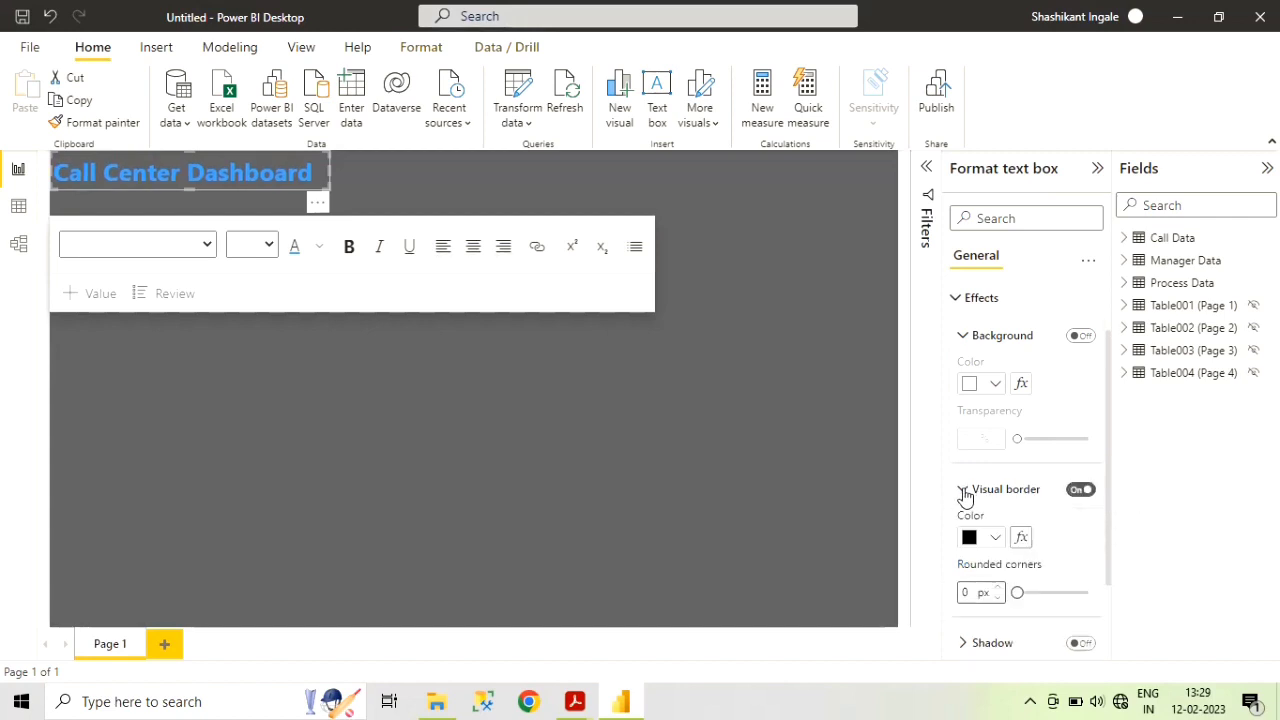
{"action": "left_click", "coordinate": [996, 540]}
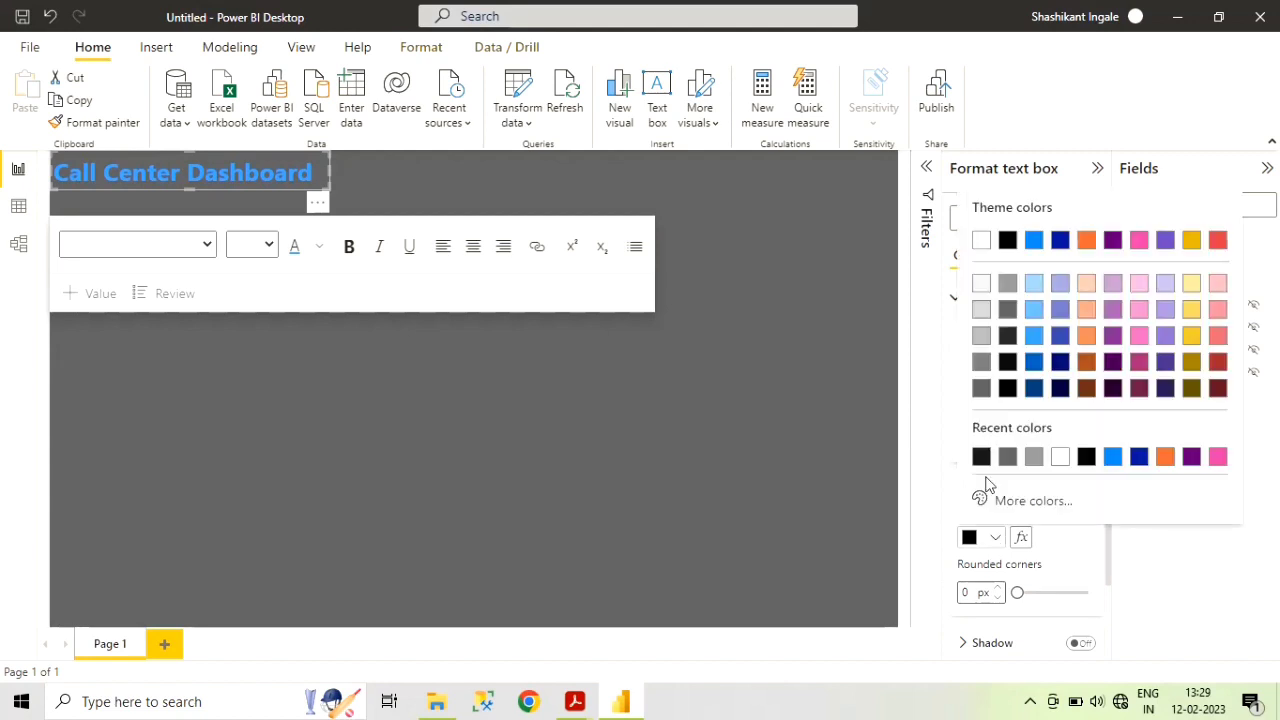
{"action": "left_click", "coordinate": [982, 248]}
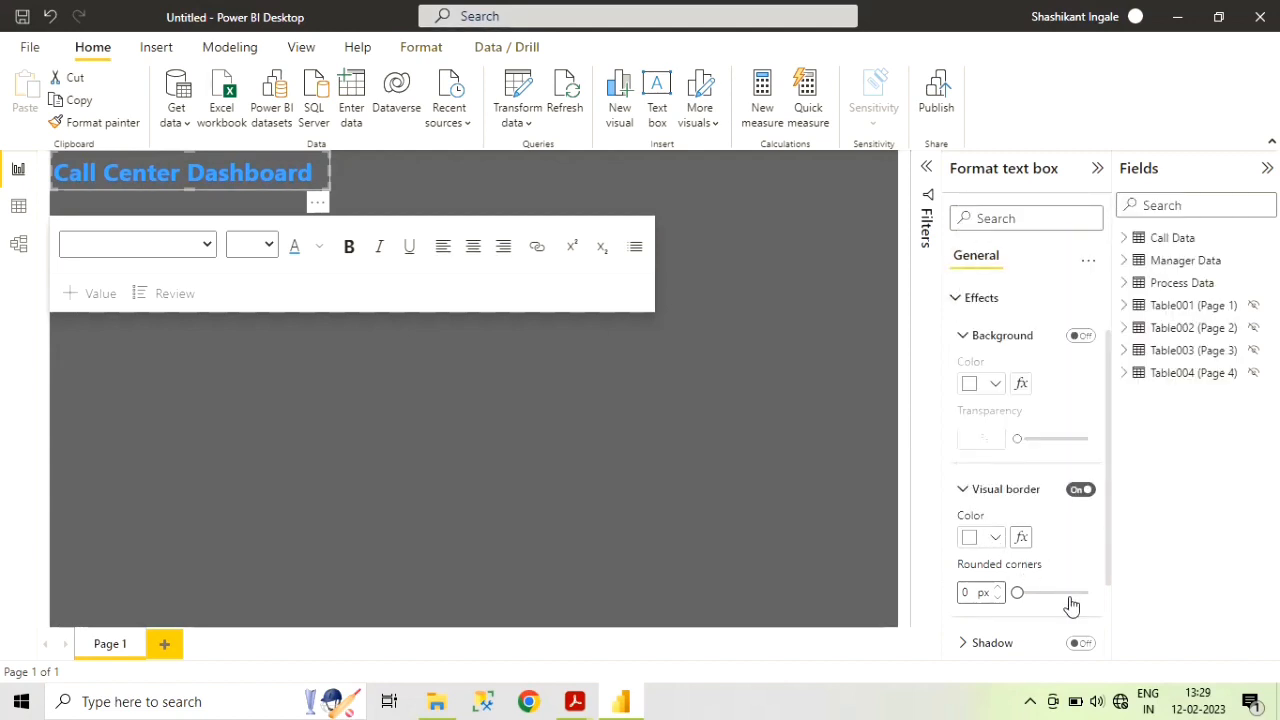
- Turn on the title text box's shadow and color it light blue
{"action": "scroll", "coordinate": [1071, 620], "scroll_direction": "down", "scroll_amount": 2}
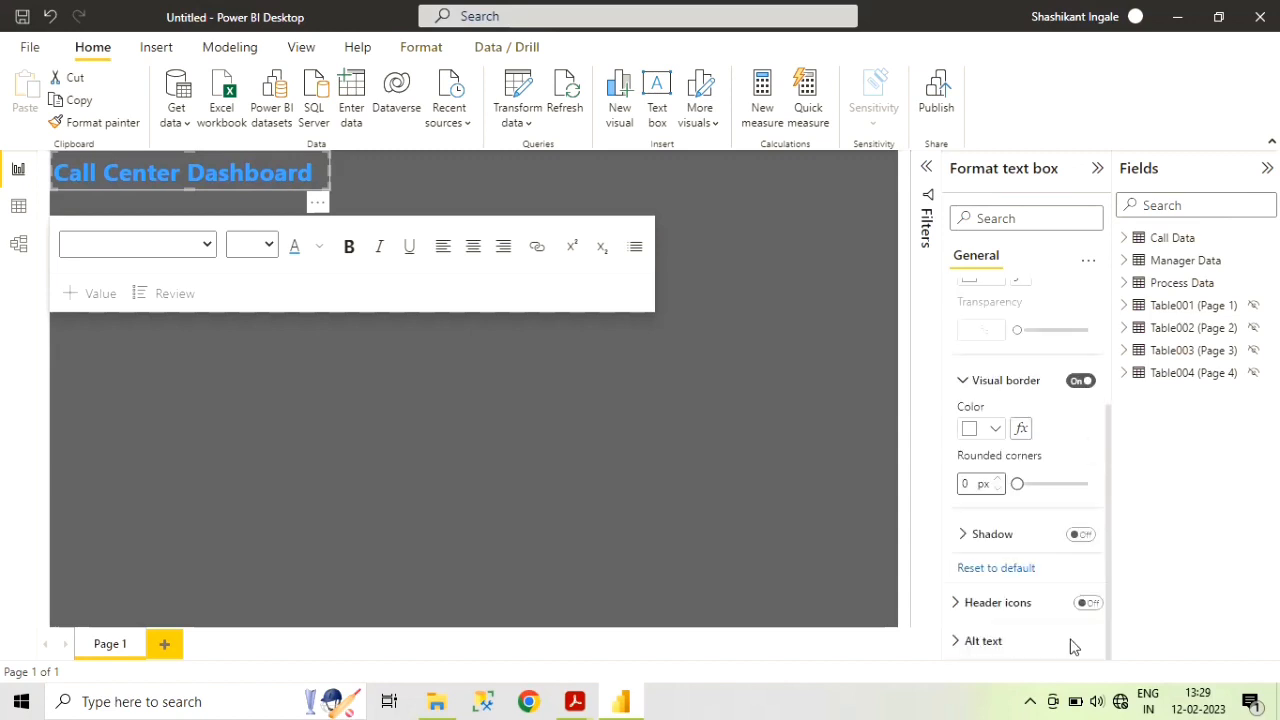
{"action": "left_click", "coordinate": [1079, 537]}
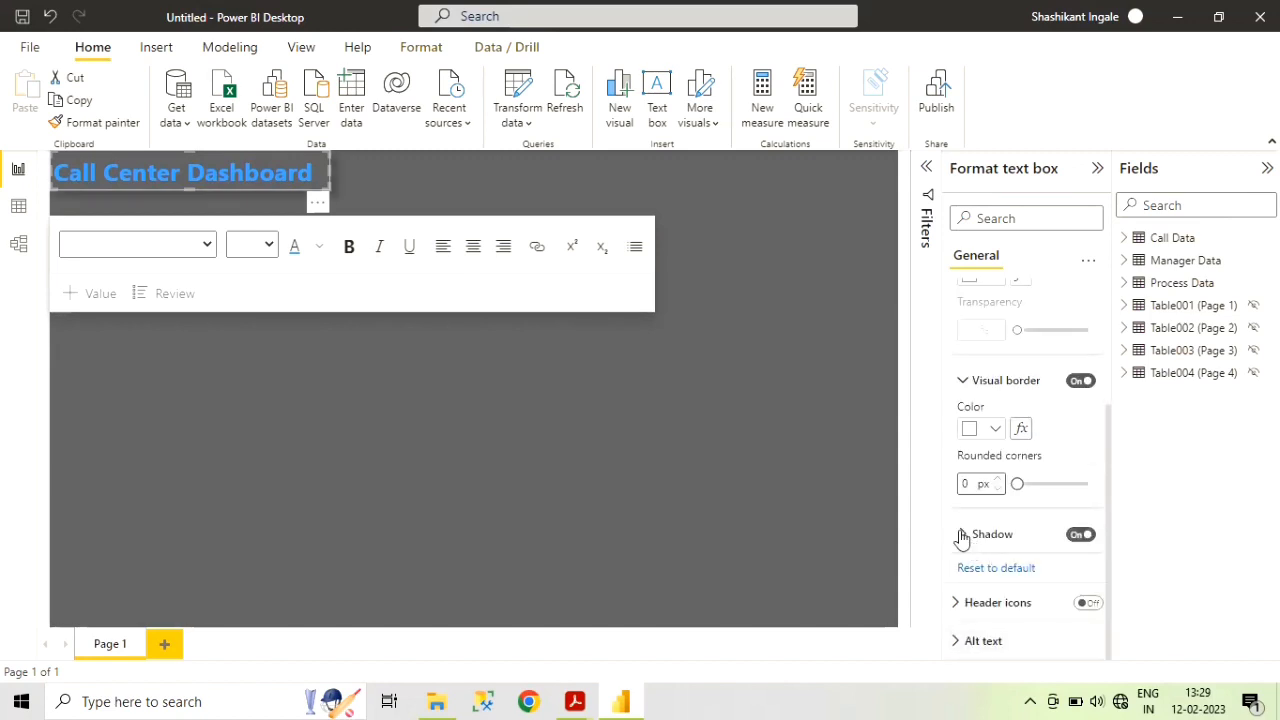
{"action": "left_click", "coordinate": [961, 536]}
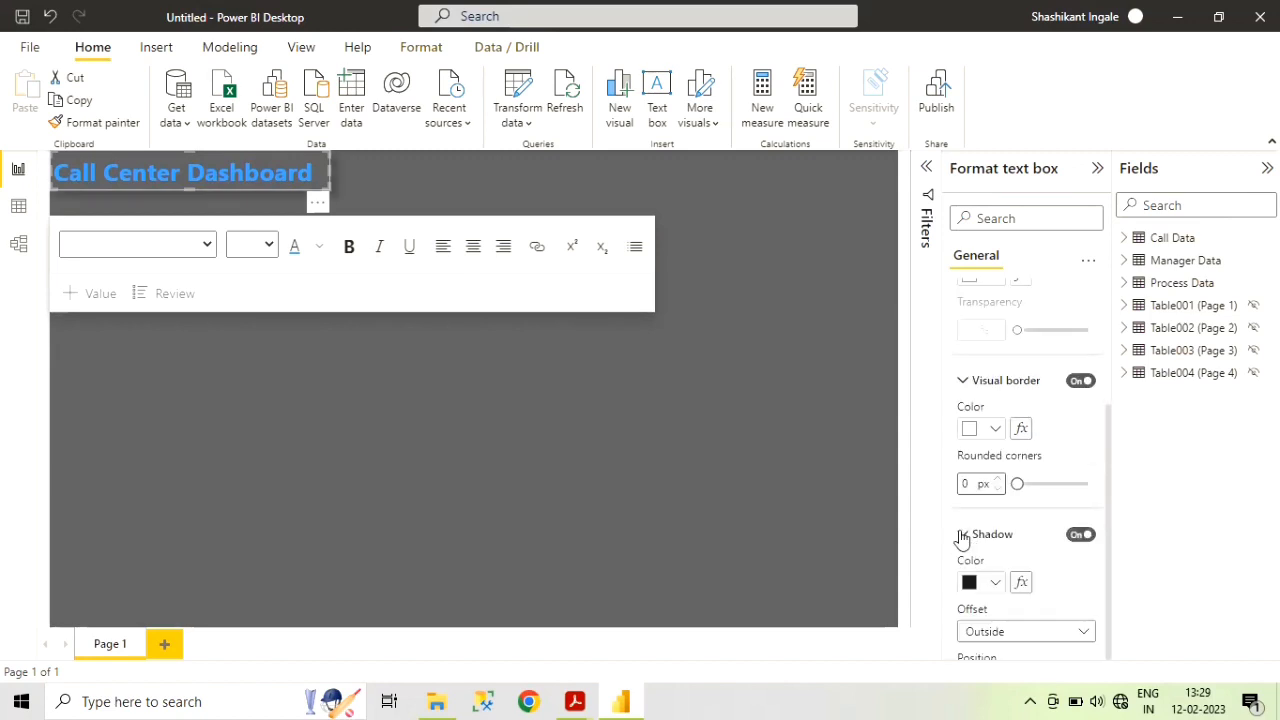
{"action": "left_click", "coordinate": [996, 583]}
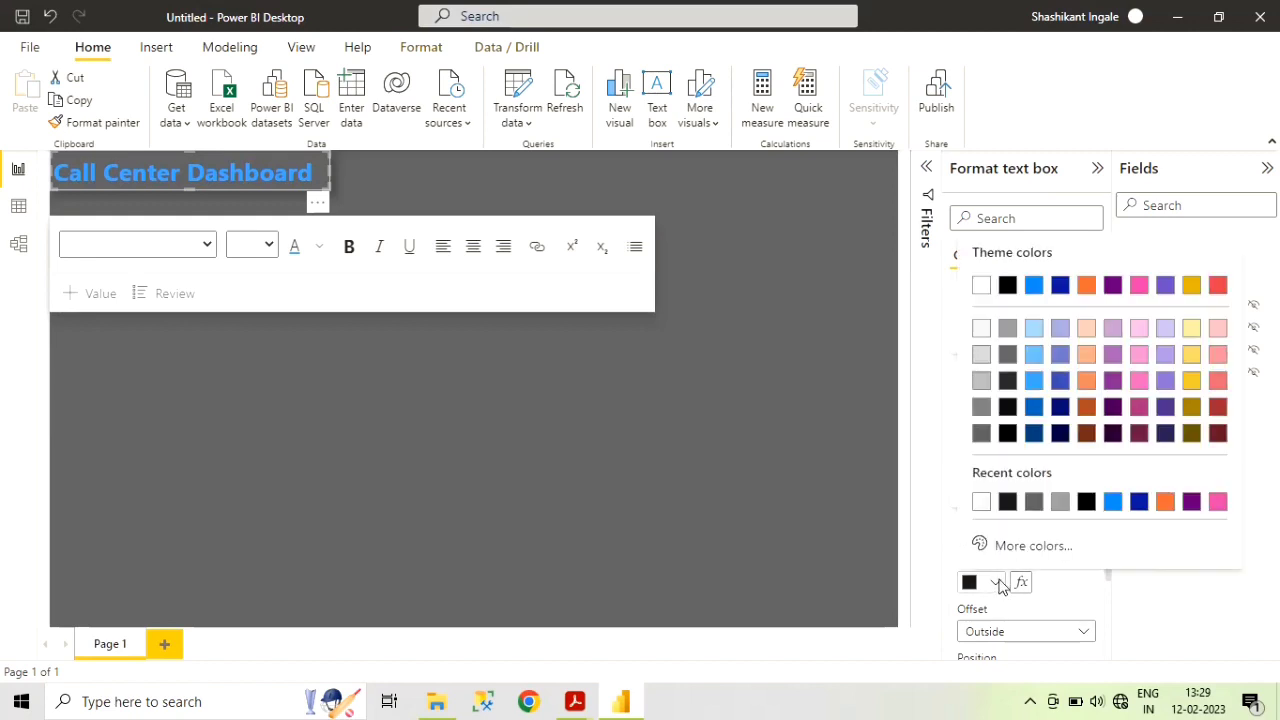
{"action": "left_click", "coordinate": [1040, 395]}
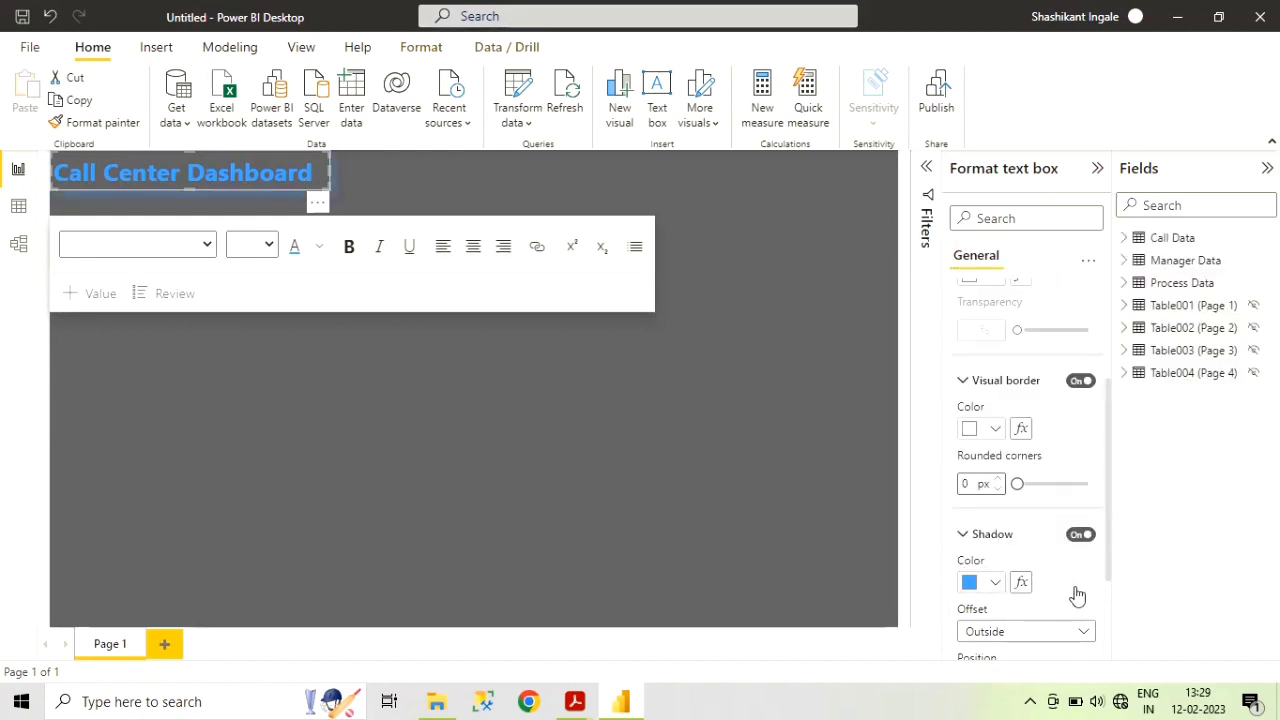
- Set the title text box's shadow offset to Inside and its position to Center
{"action": "scroll", "coordinate": [1077, 596], "scroll_direction": "down", "scroll_amount": 2}
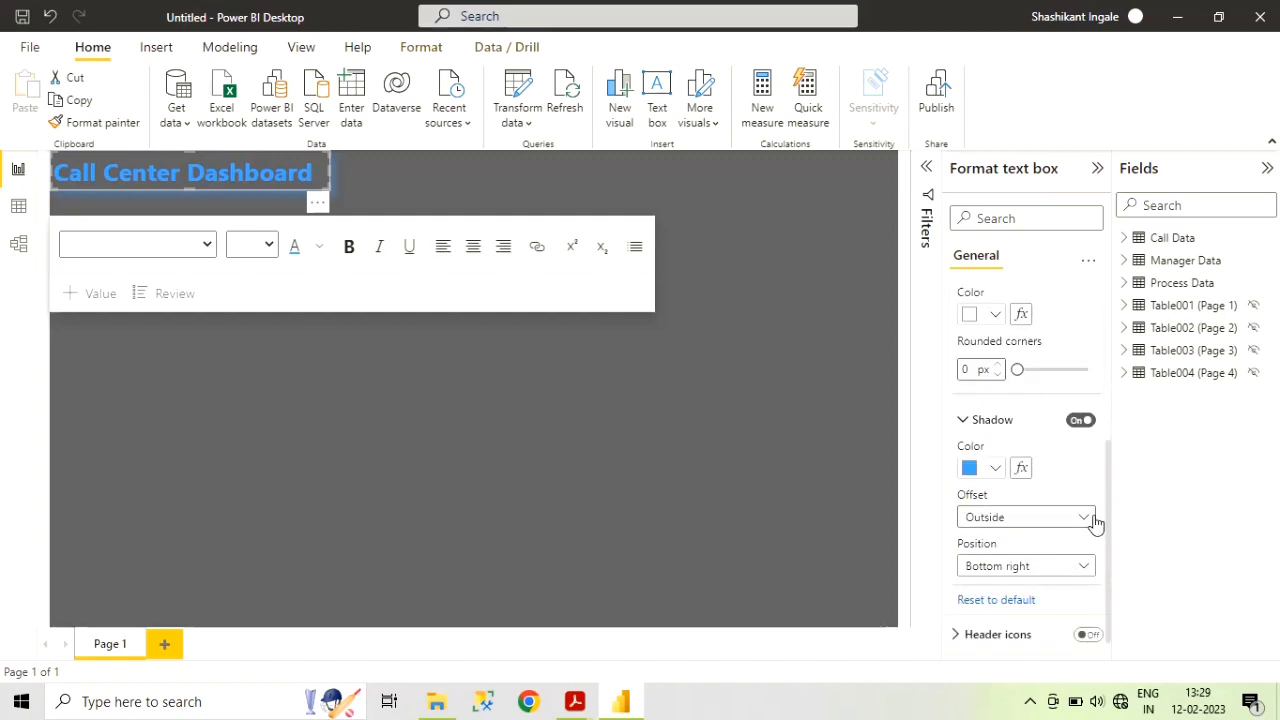
{"action": "left_click", "coordinate": [1093, 519]}
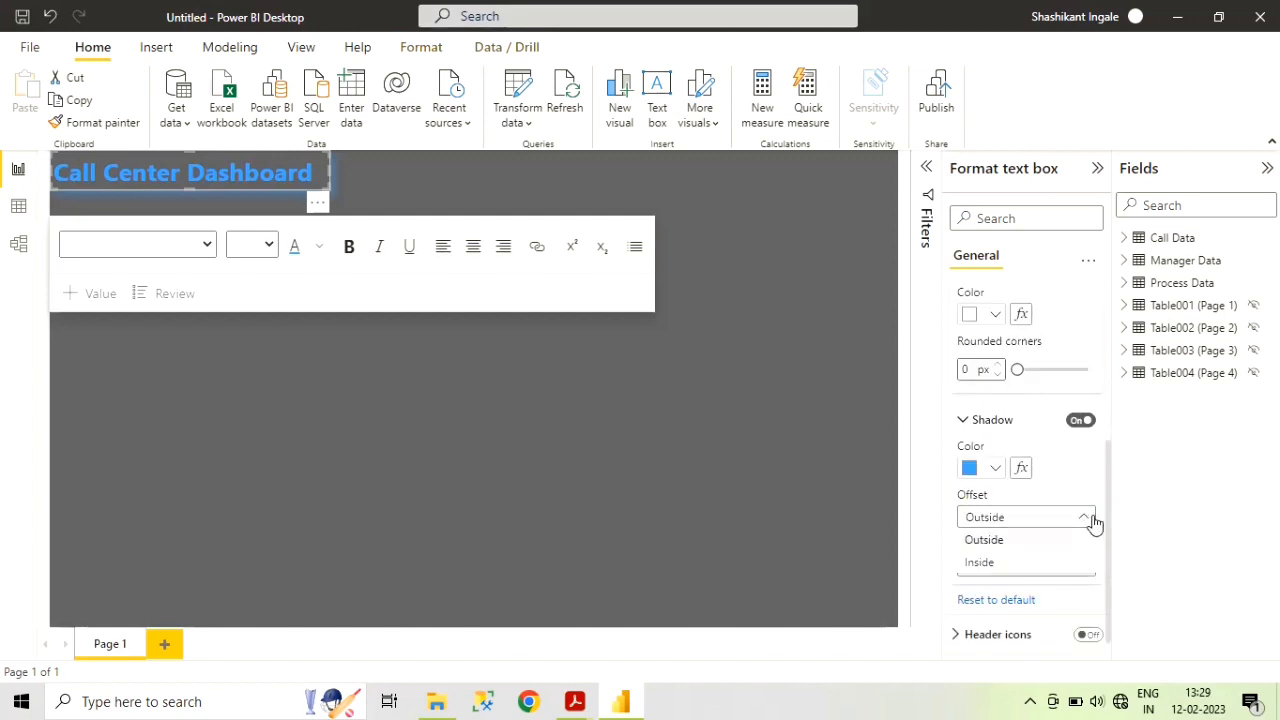
{"action": "left_click", "coordinate": [1015, 569]}
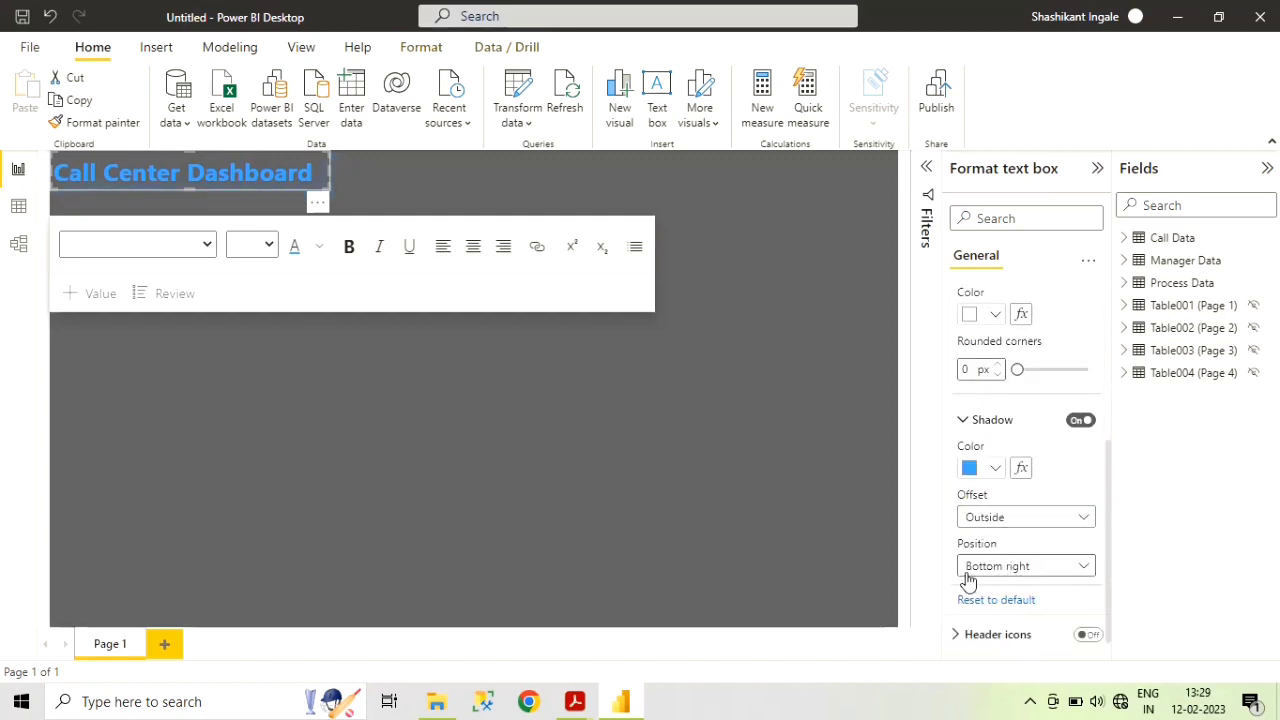
{"action": "left_click", "coordinate": [1076, 565]}
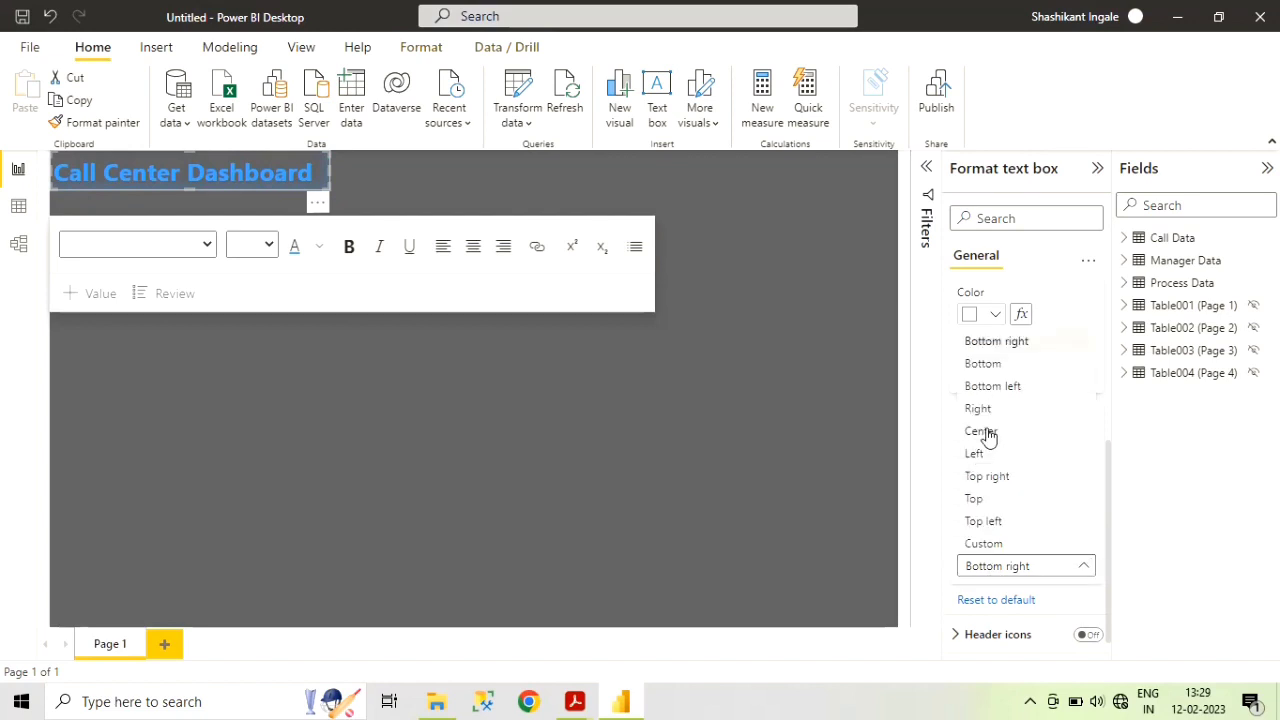
{"action": "left_click", "coordinate": [981, 431]}
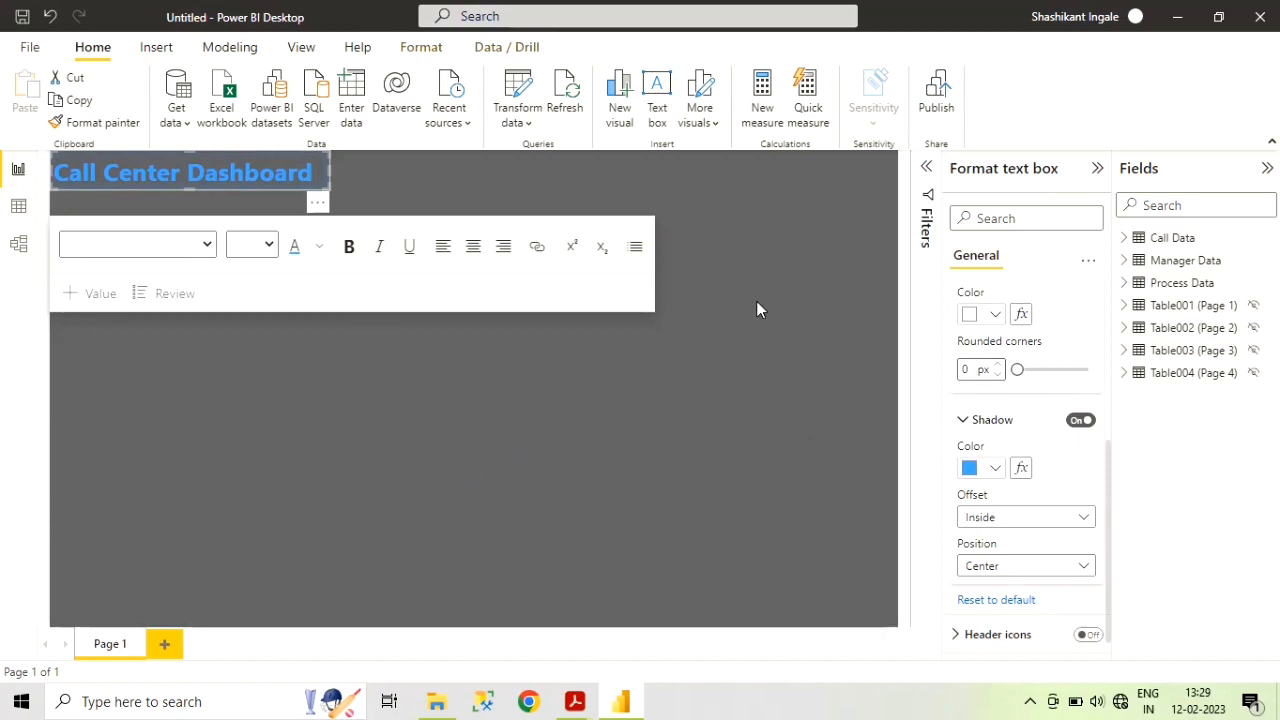
{"action": "left_click", "coordinate": [391, 423]}
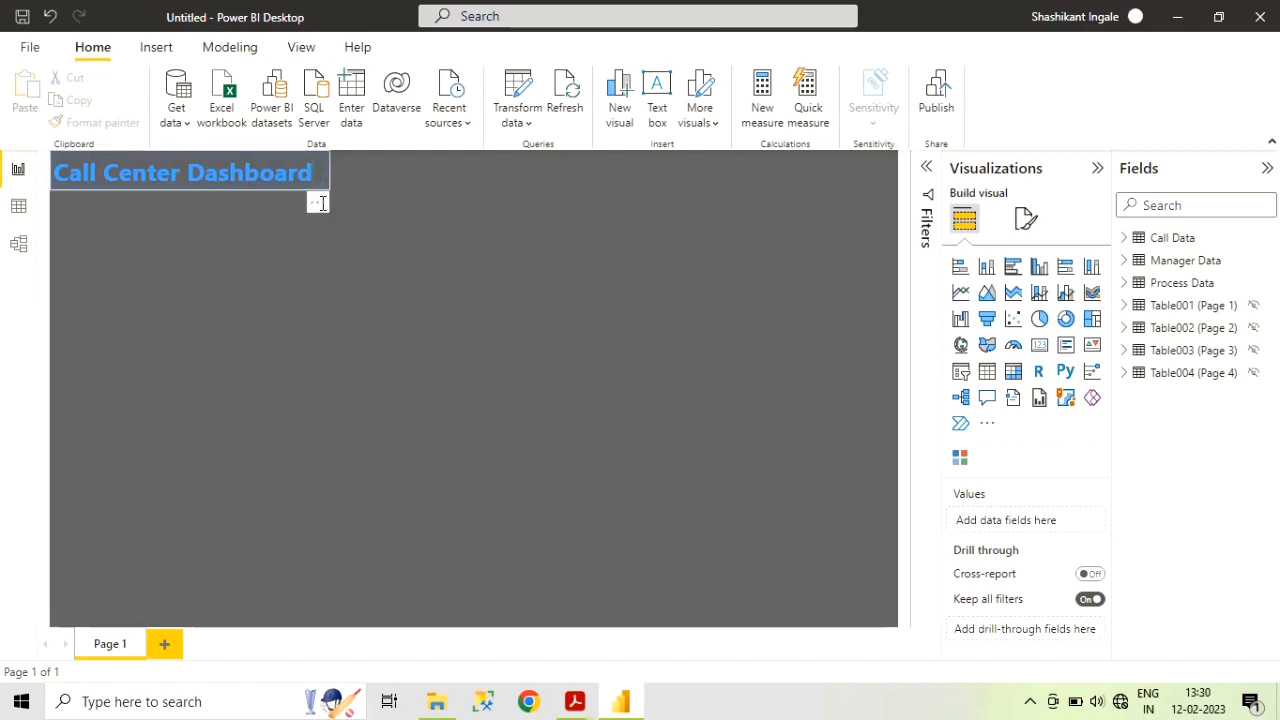
- Move the title text box slightly inward to leave a small gap from the page's top and left edges
{"action": "left_click", "coordinate": [318, 202]}
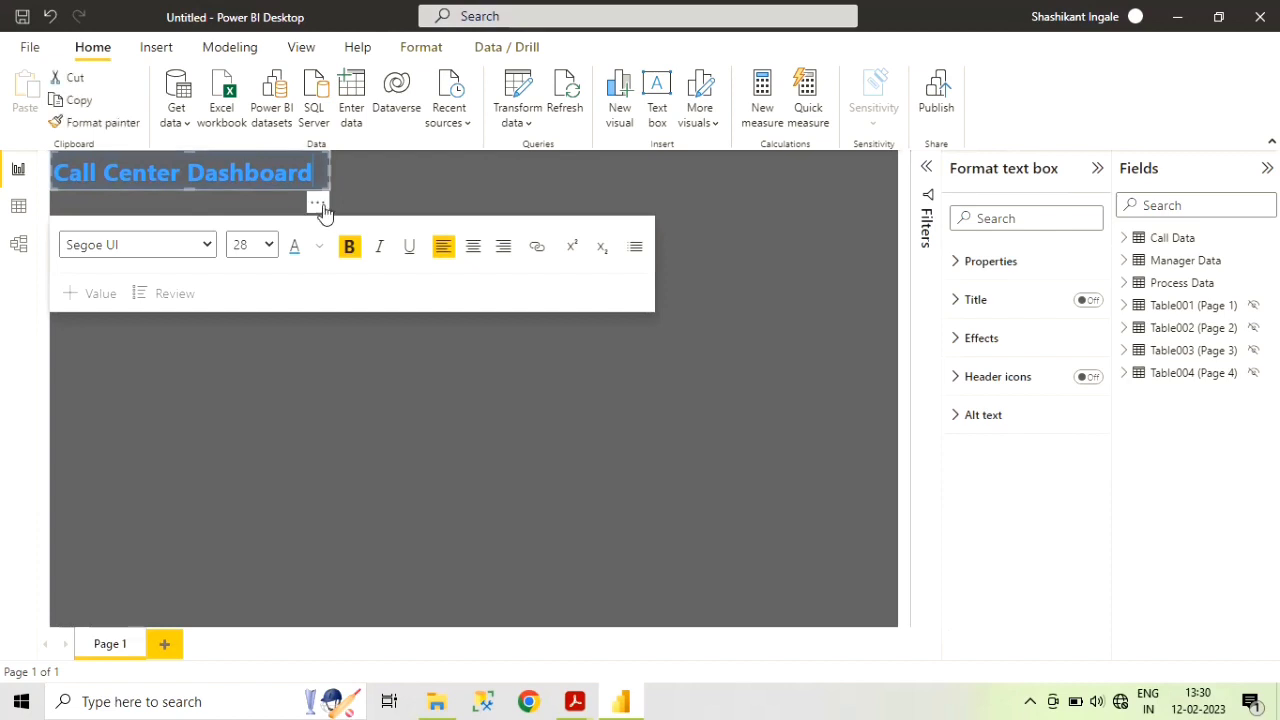
{"action": "left_click_drag", "start_coordinate": [320, 204], "coordinate": [328, 212]}
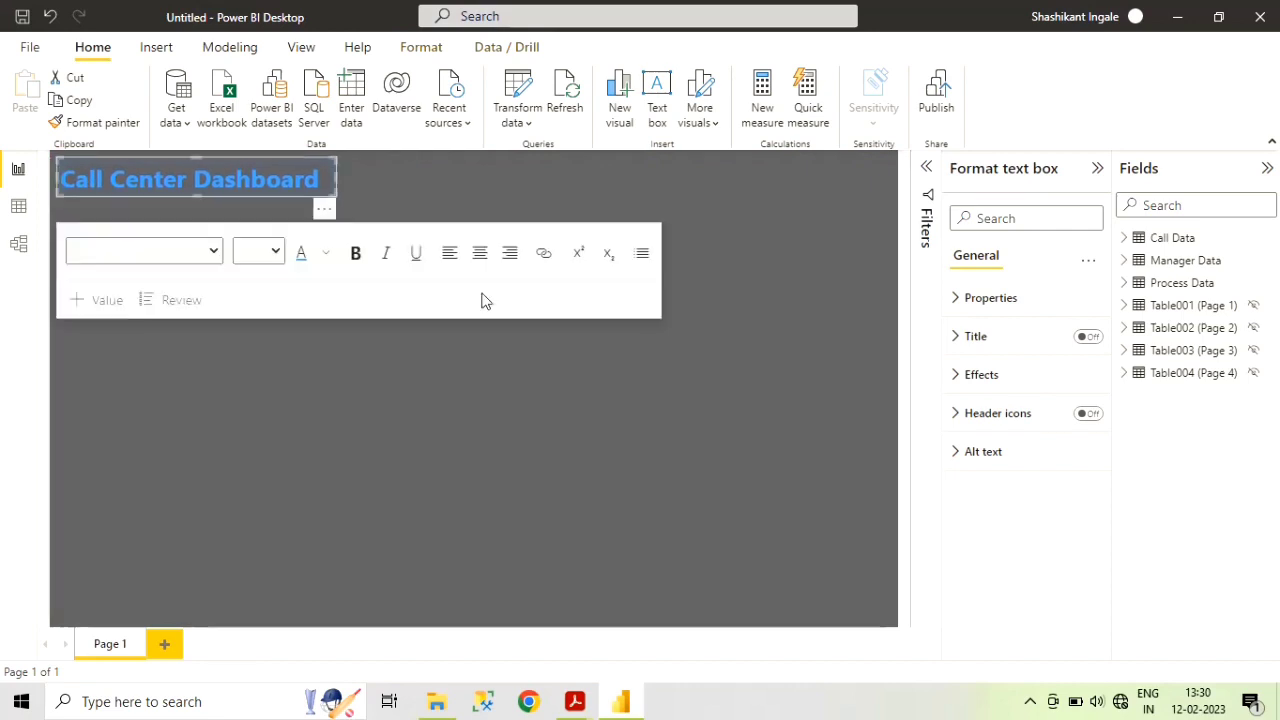
{"action": "left_click", "coordinate": [570, 389]}
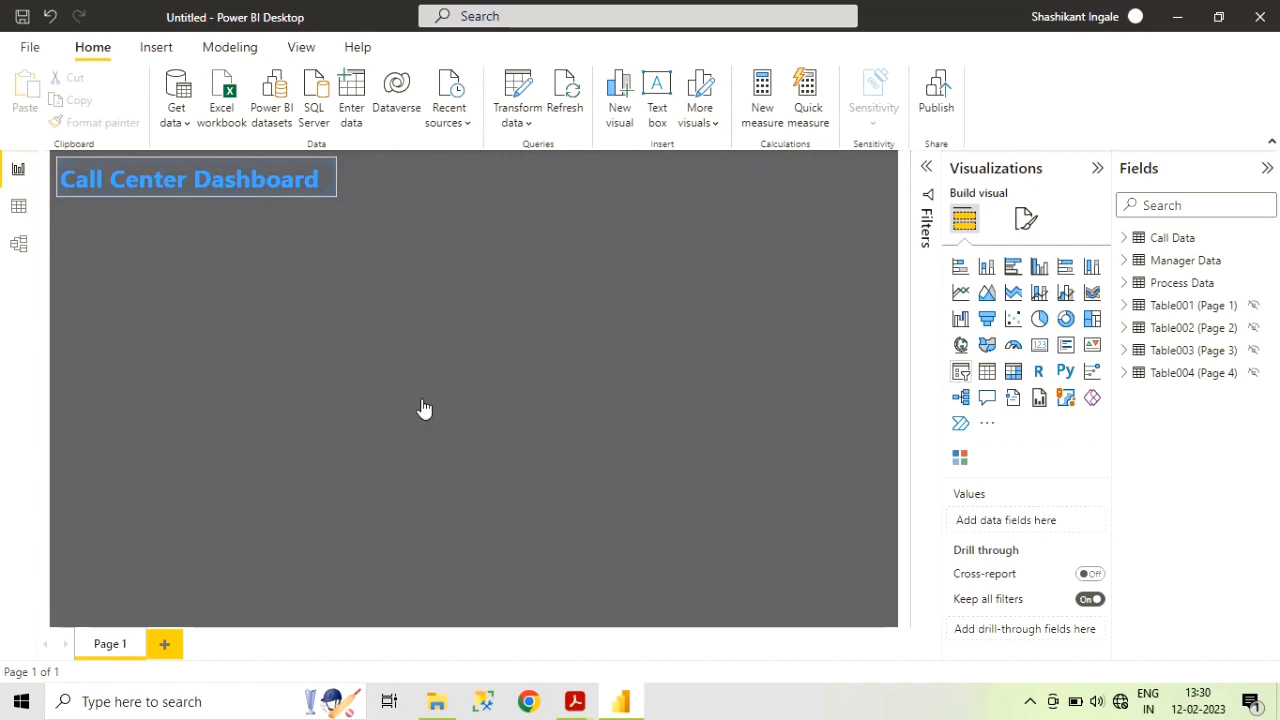
- Add a slicer on the Call Data Weekend field, placing it compactly just below the dashboard title
{"action": "left_click_drag", "start_coordinate": [335, 369], "coordinate": [232, 335]}
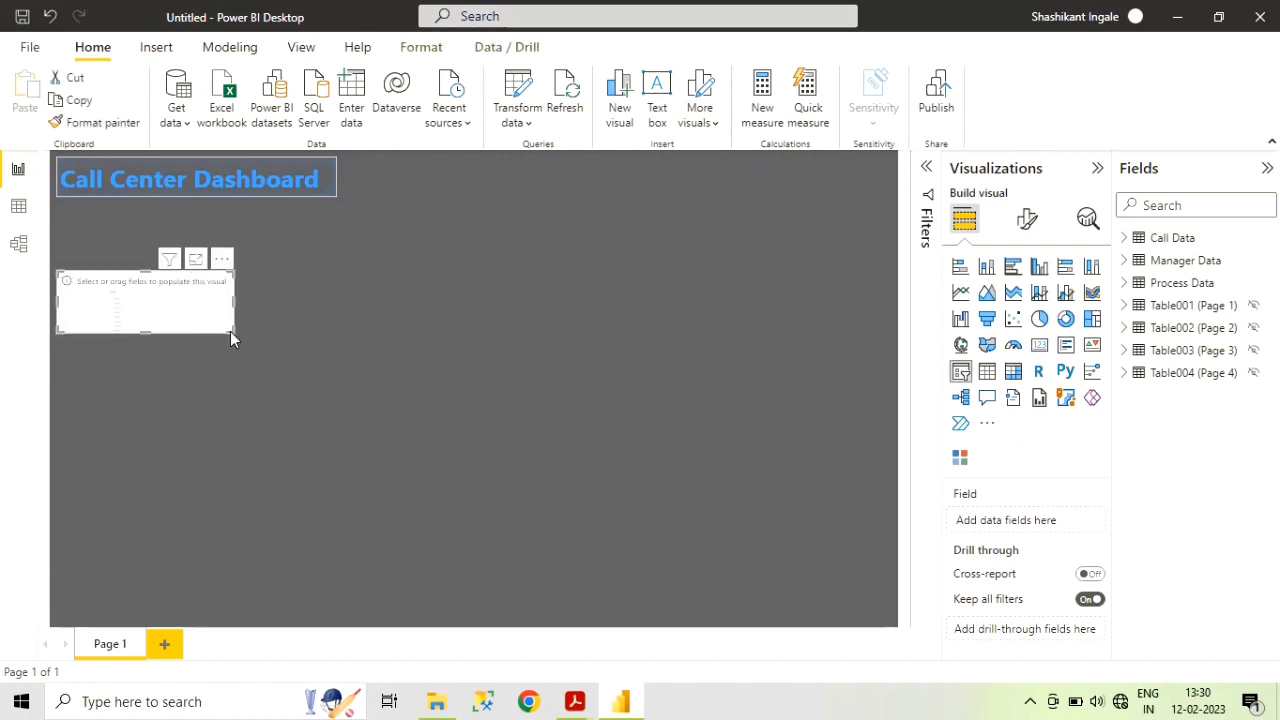
{"action": "left_click", "coordinate": [1125, 239]}
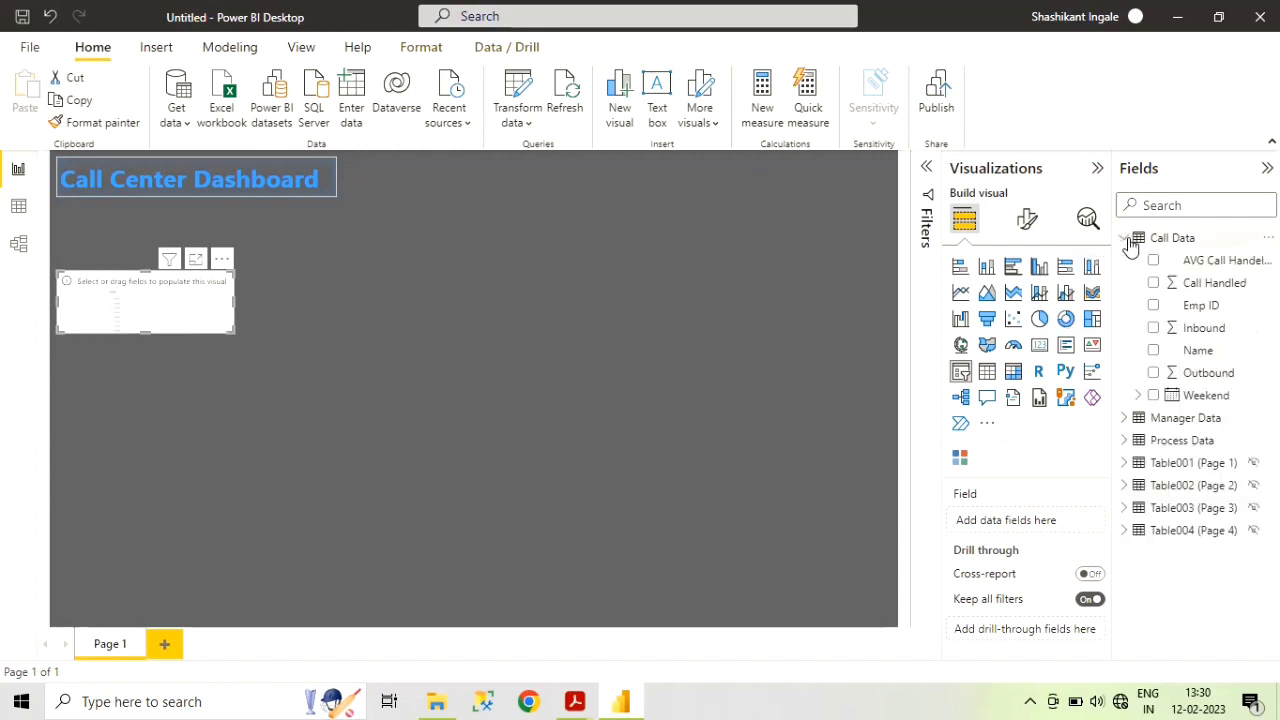
{"action": "left_click", "coordinate": [1154, 396]}
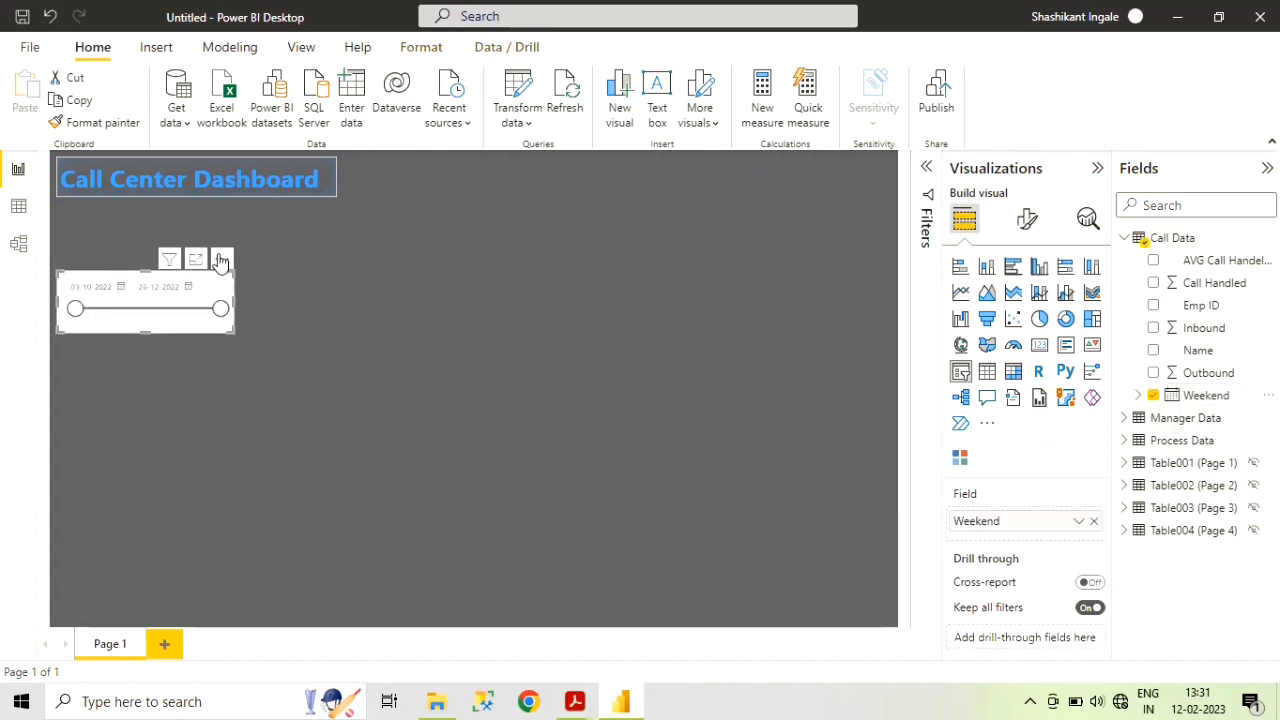
{"action": "left_click_drag", "start_coordinate": [223, 259], "coordinate": [220, 198]}
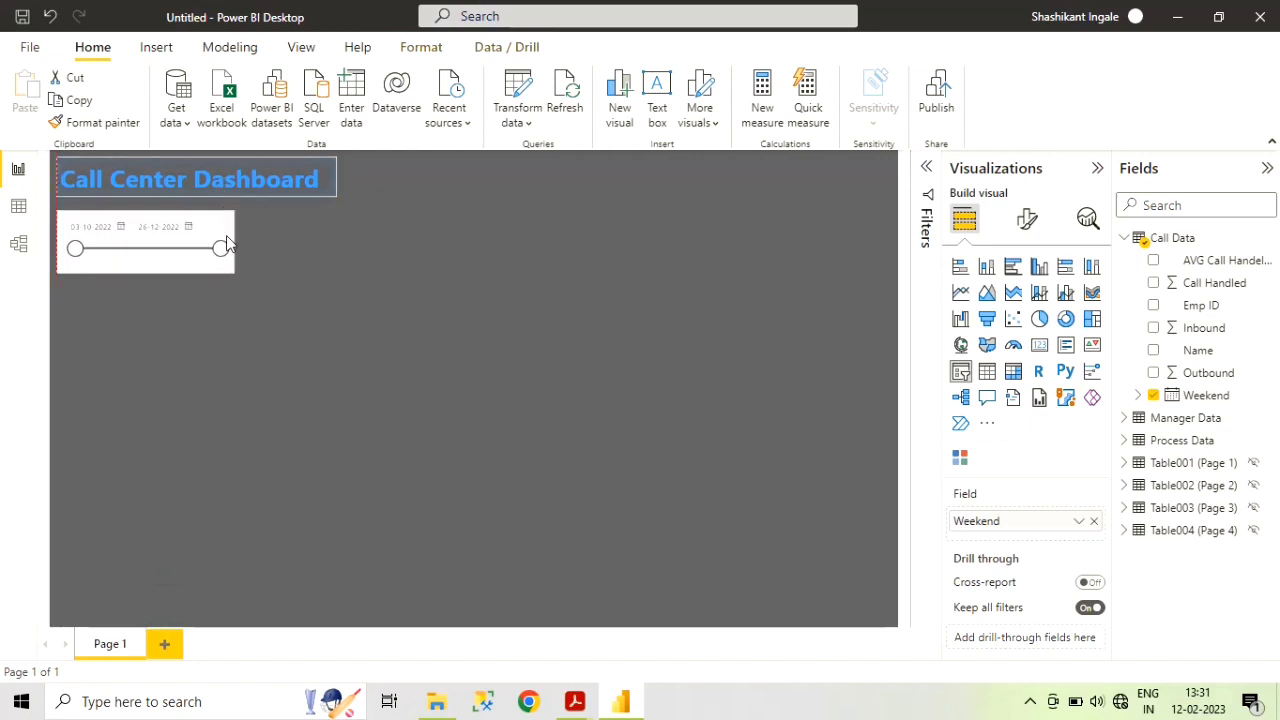
{"action": "mouse_move", "coordinate": [234, 271]}
{"action": "left_mouse_down"}
{"action": "mouse_move", "coordinate": [202, 248]}
{"action": "mouse_move", "coordinate": [214, 273]}
{"action": "mouse_move", "coordinate": [217, 259]}
{"action": "left_mouse_up"}
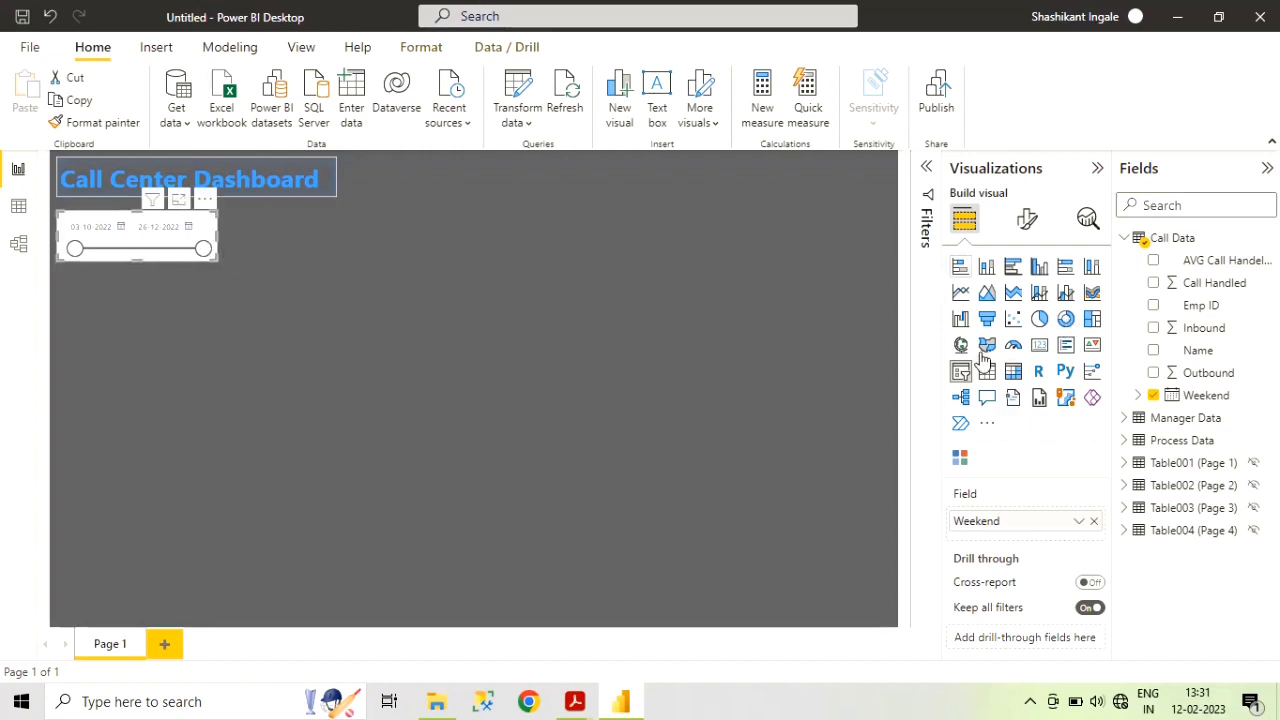
- Turn off the Weekend slicer's header and slider, and shrink the slicer to fit its single row of dates
{"action": "left_click", "coordinate": [1024, 220]}
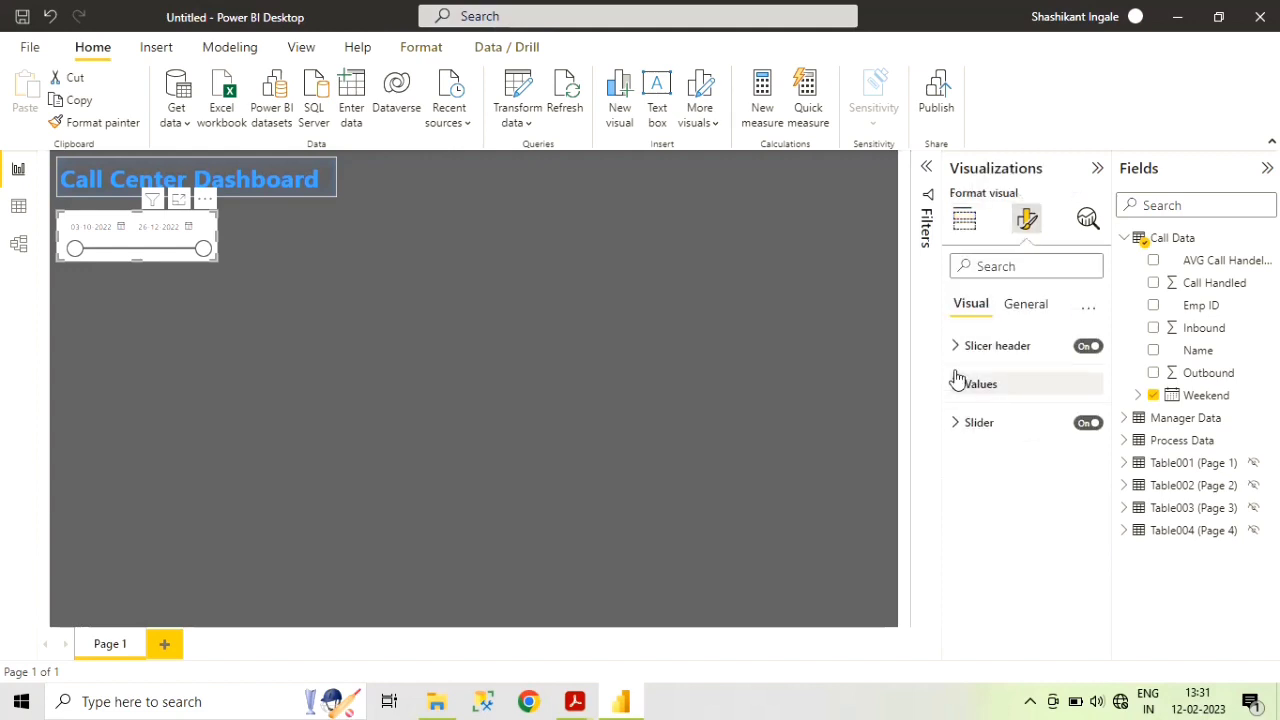
{"action": "left_click", "coordinate": [1079, 353]}
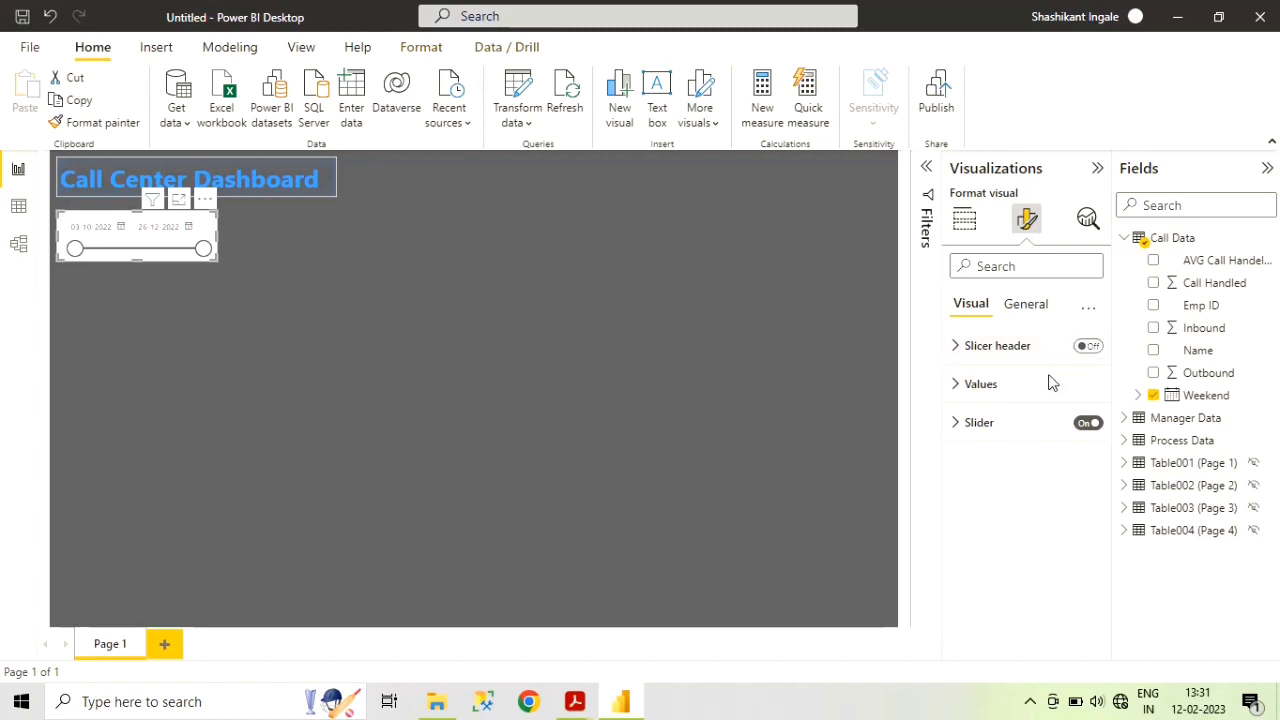
{"action": "left_click", "coordinate": [956, 355]}
{"action": "left_click", "coordinate": [957, 351]}
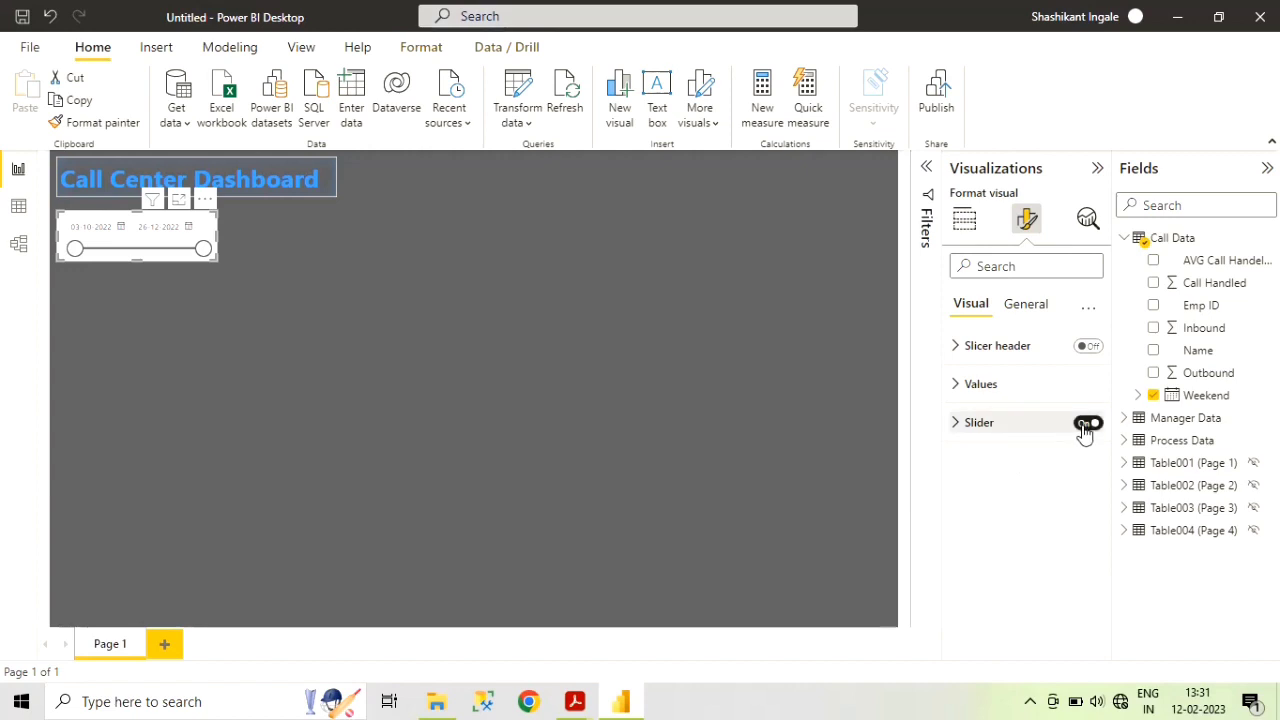
{"action": "left_click", "coordinate": [1085, 425]}
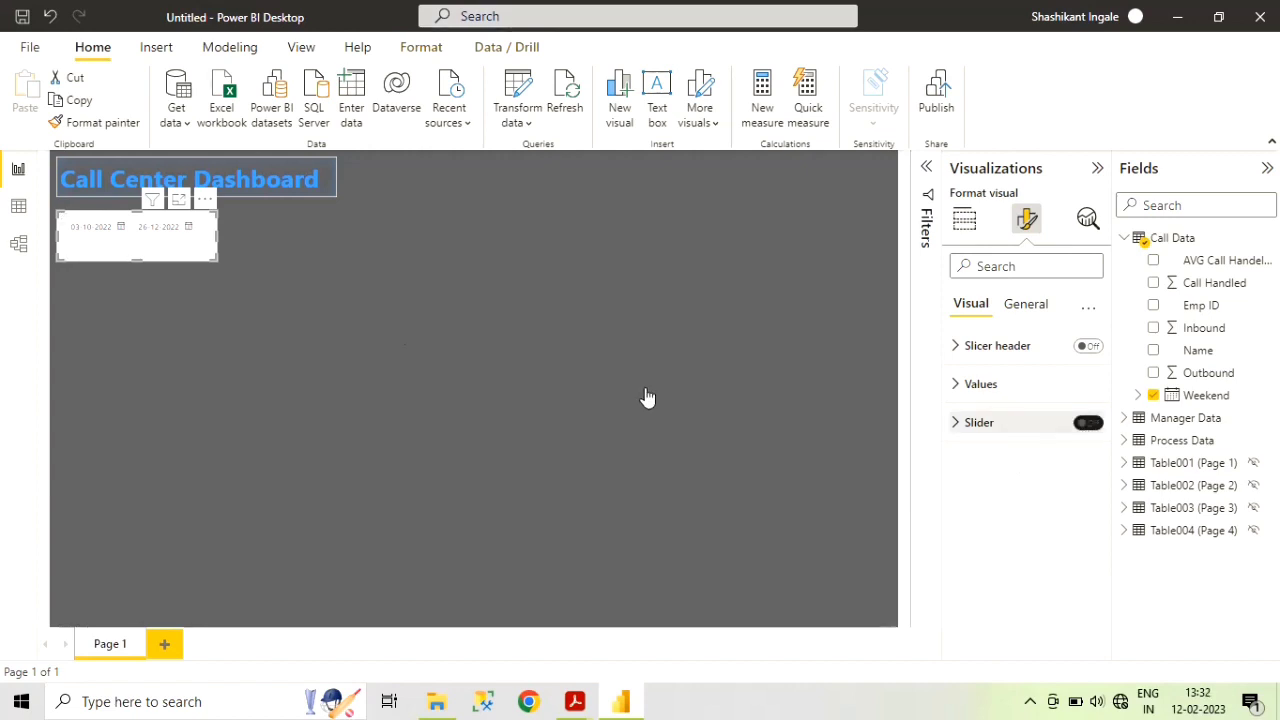
{"action": "left_click_drag", "start_coordinate": [213, 257], "coordinate": [203, 238]}
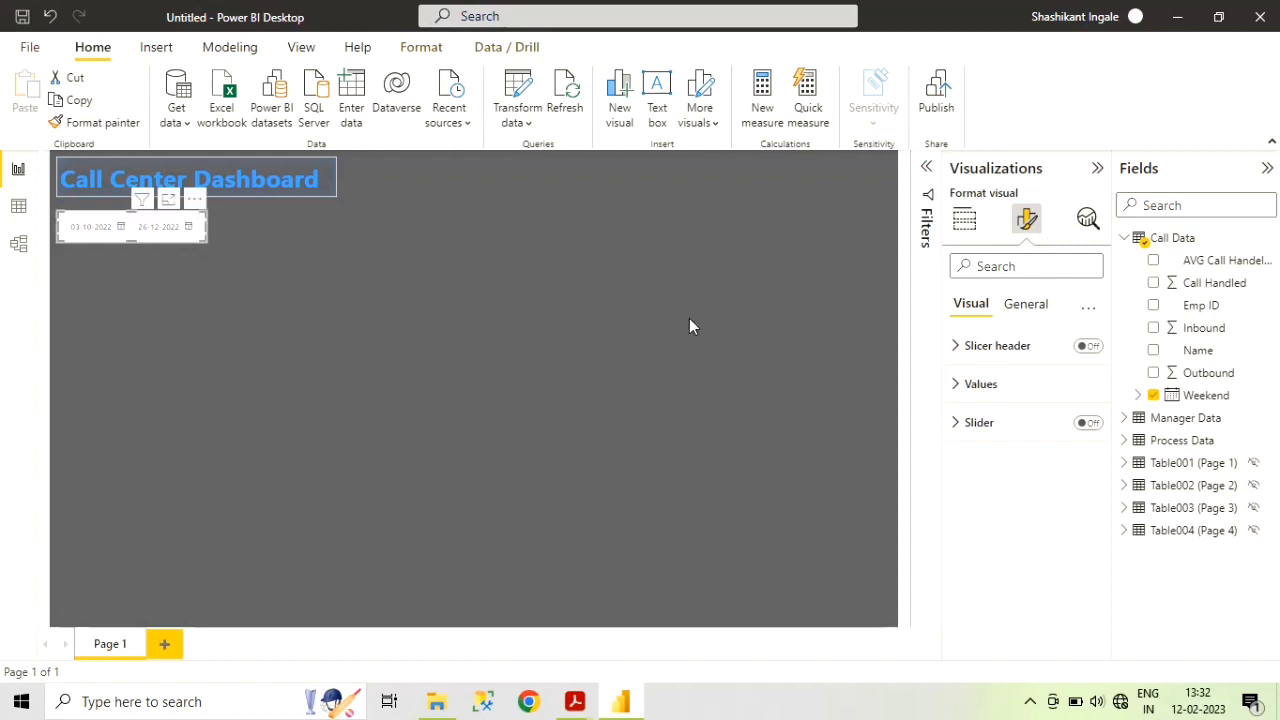
- Set the Weekend slicer's date values to a white font color on a light blue background
{"action": "left_click", "coordinate": [957, 388]}
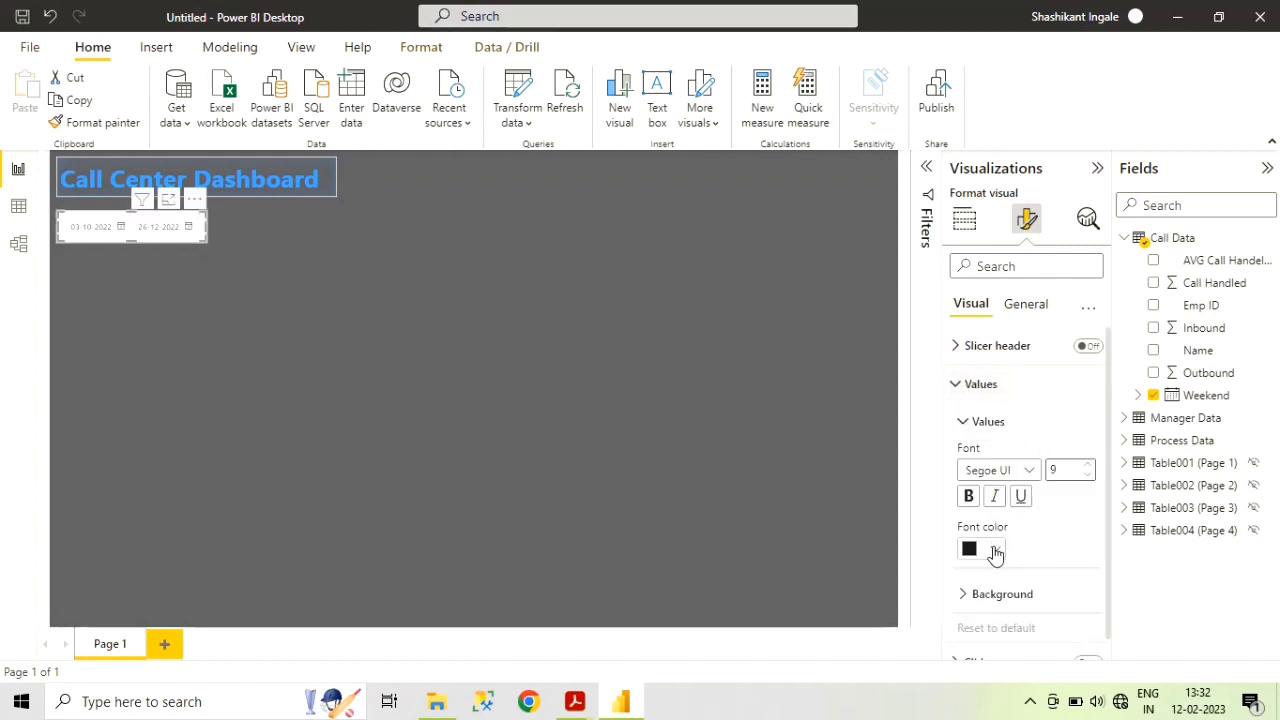
{"action": "left_click", "coordinate": [995, 550]}
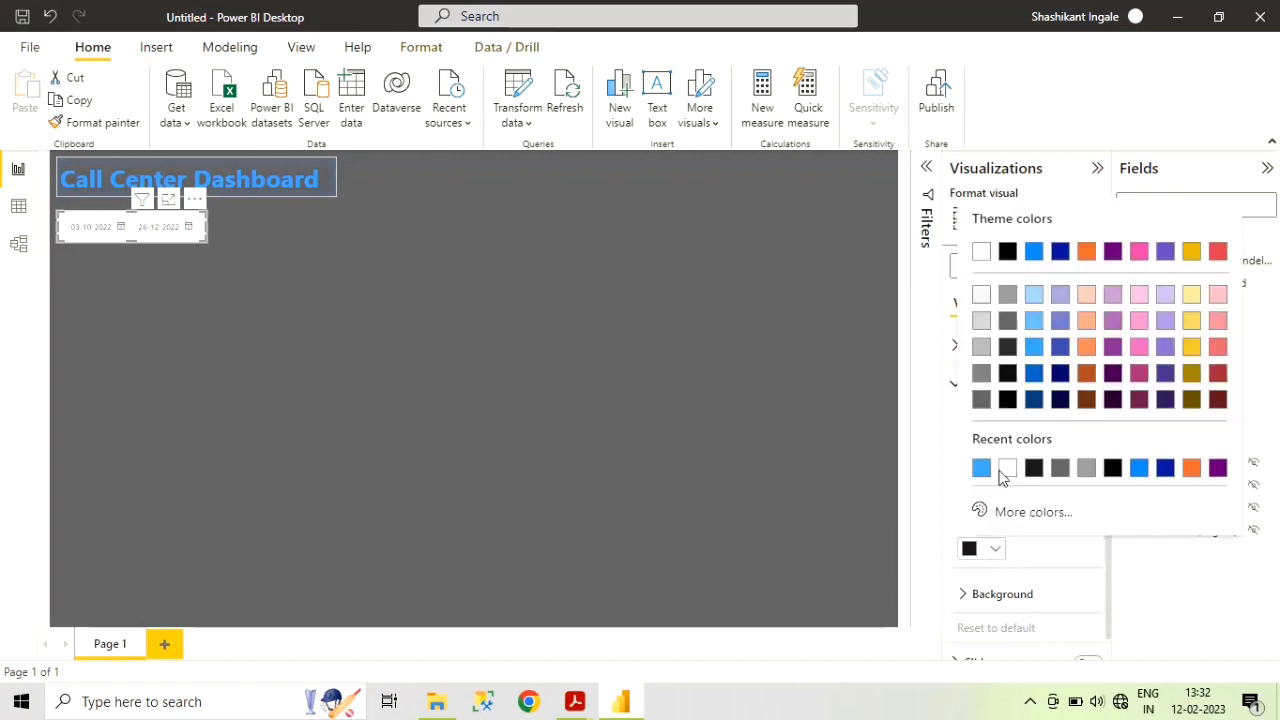
{"action": "left_click", "coordinate": [975, 261]}
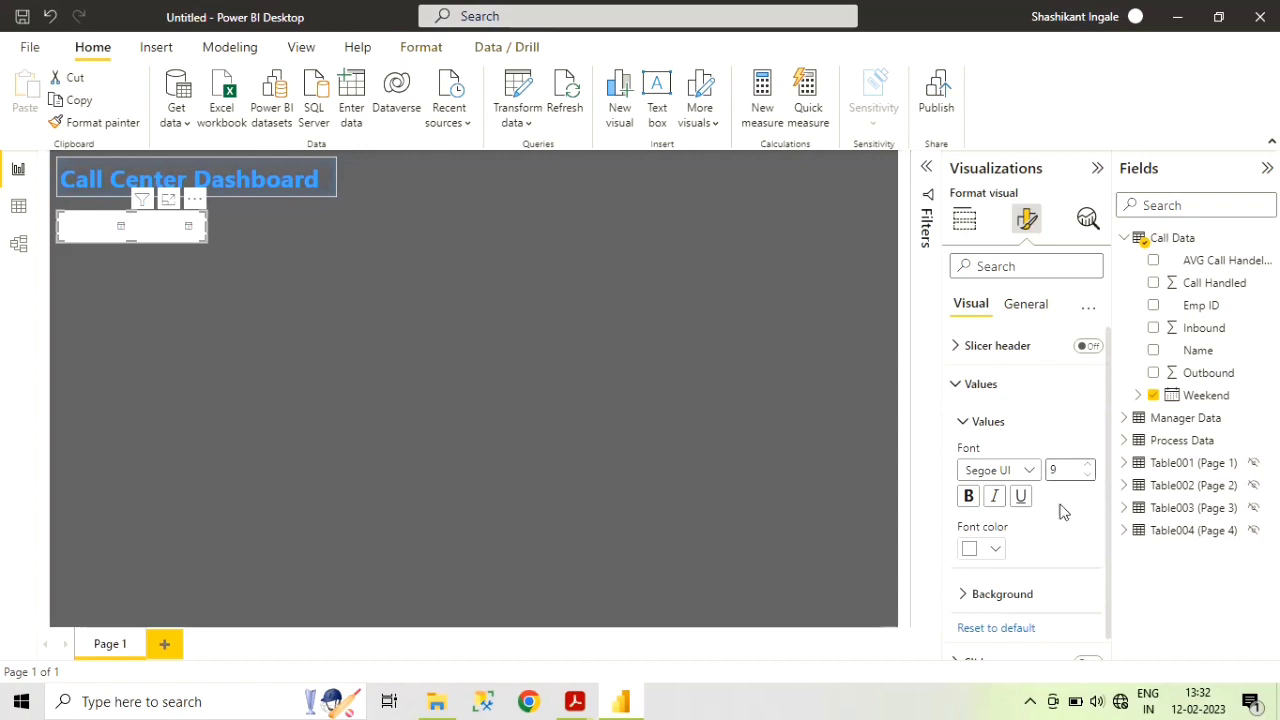
{"action": "scroll", "coordinate": [1062, 510], "scroll_direction": "down", "scroll_amount": 1}
{"action": "left_click", "coordinate": [966, 578]}
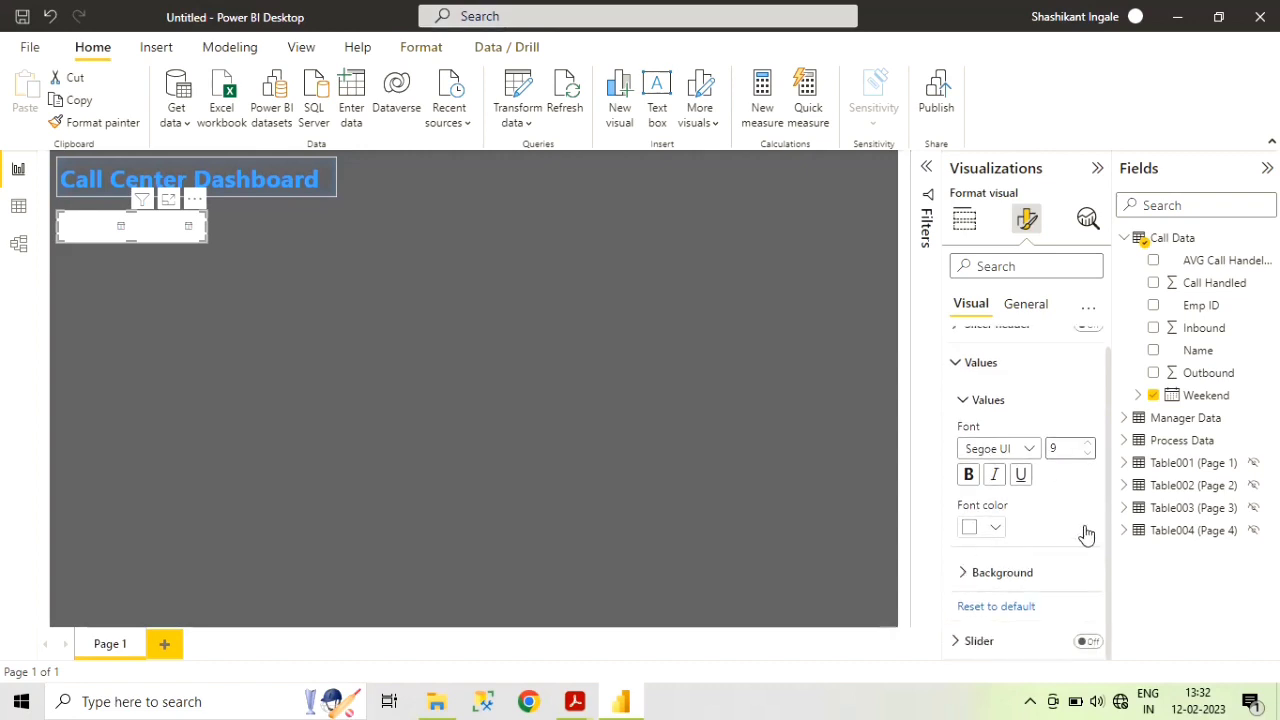
{"action": "scroll", "coordinate": [1083, 531], "scroll_direction": "down", "scroll_amount": 2}
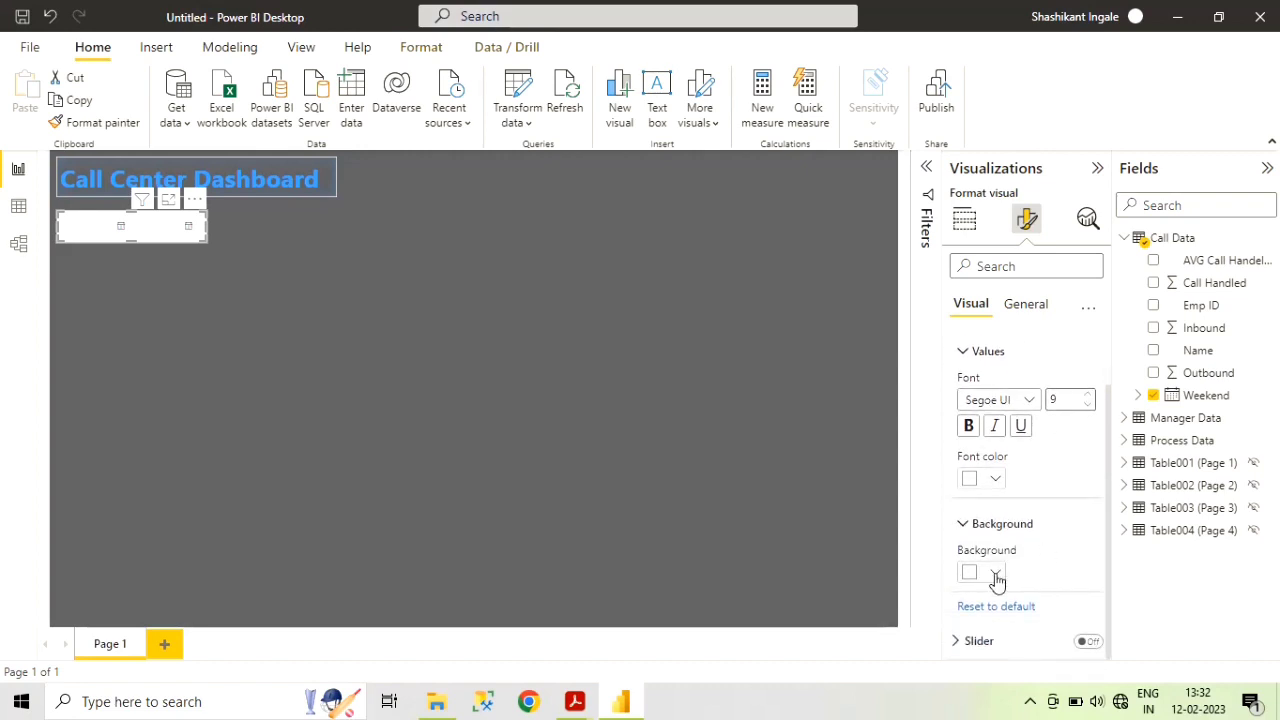
{"action": "left_click", "coordinate": [996, 575]}
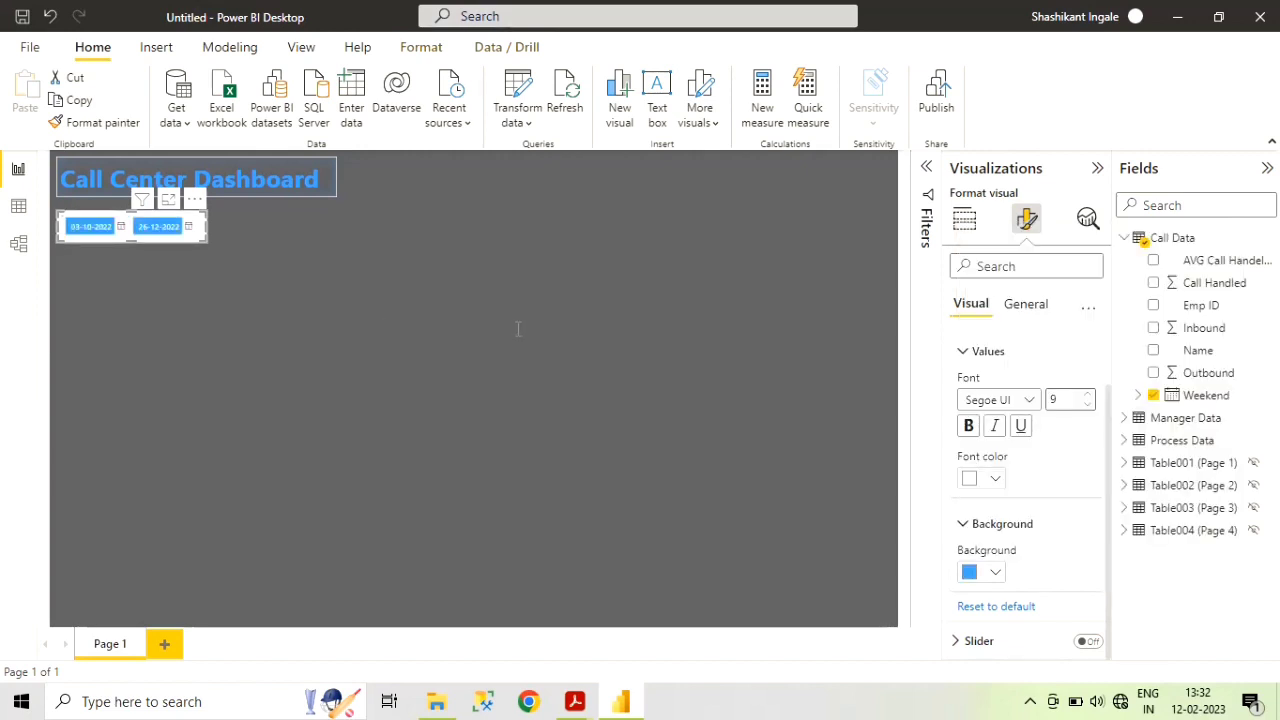
- Turn off the Weekend slicer's overall visual background under its effects, keeping the slicer selected
{"action": "left_click", "coordinate": [1019, 312]}
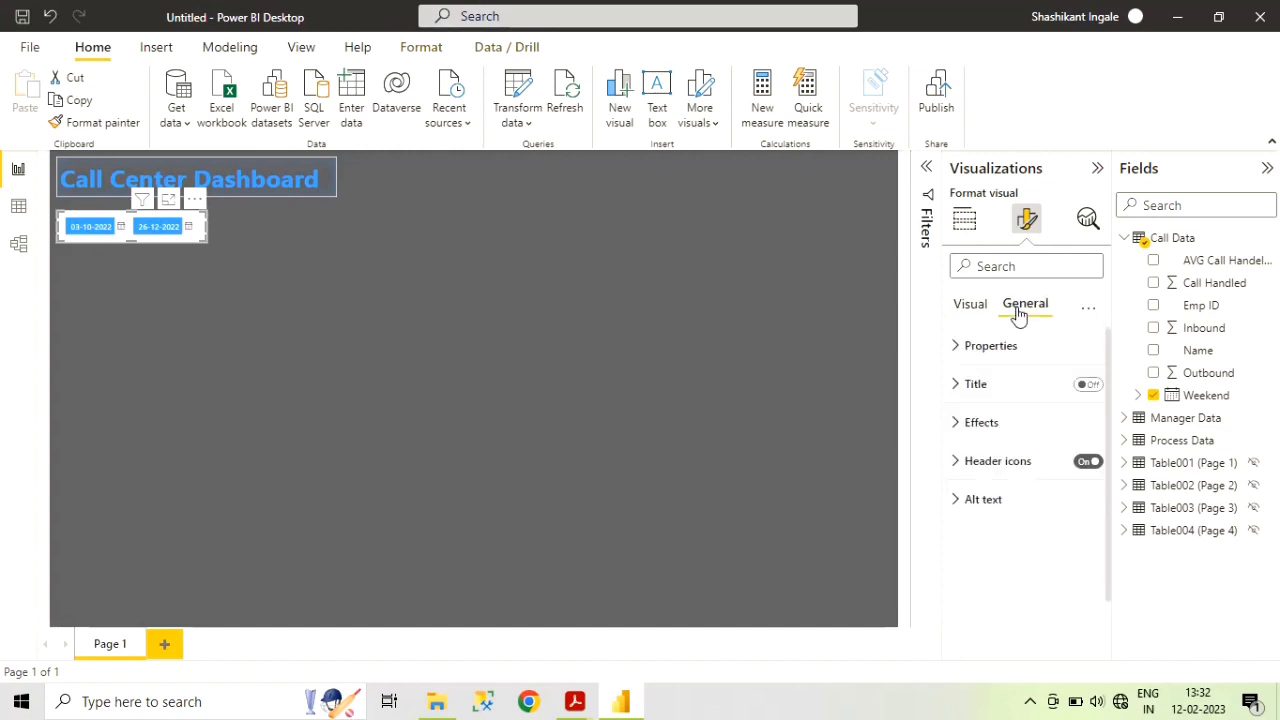
{"action": "left_click", "coordinate": [958, 428]}
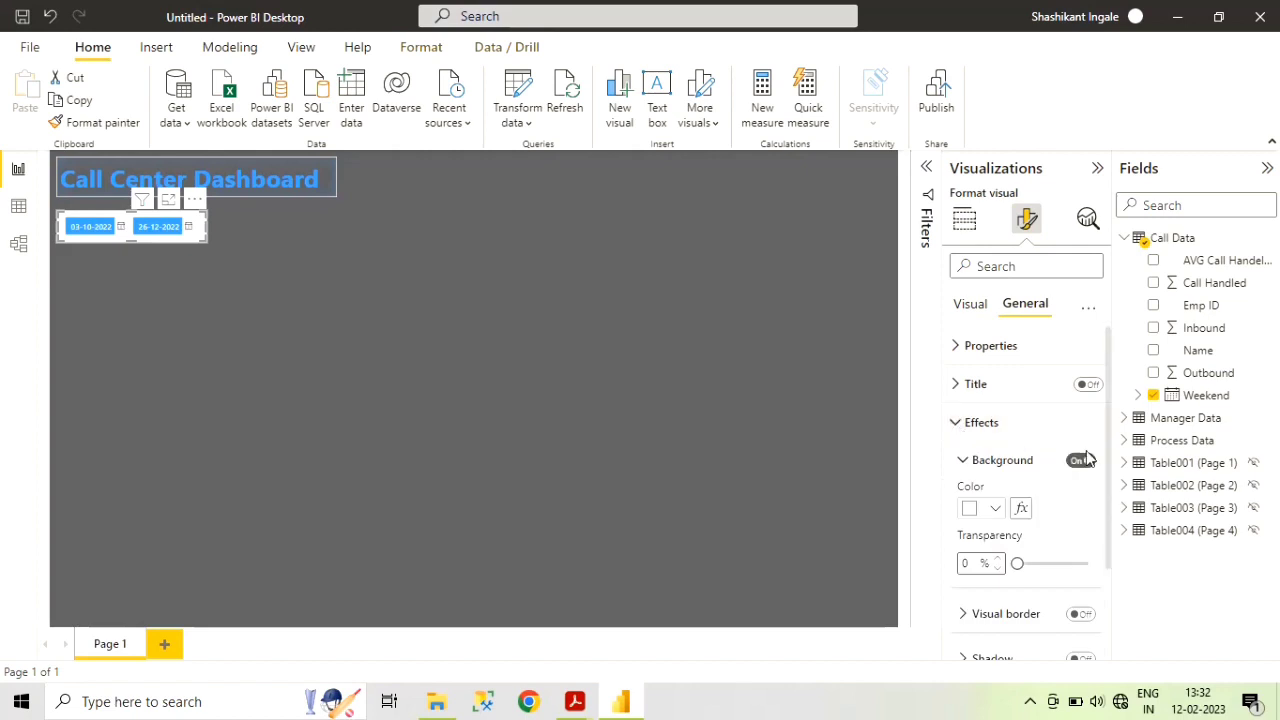
{"action": "left_click", "coordinate": [1080, 462]}
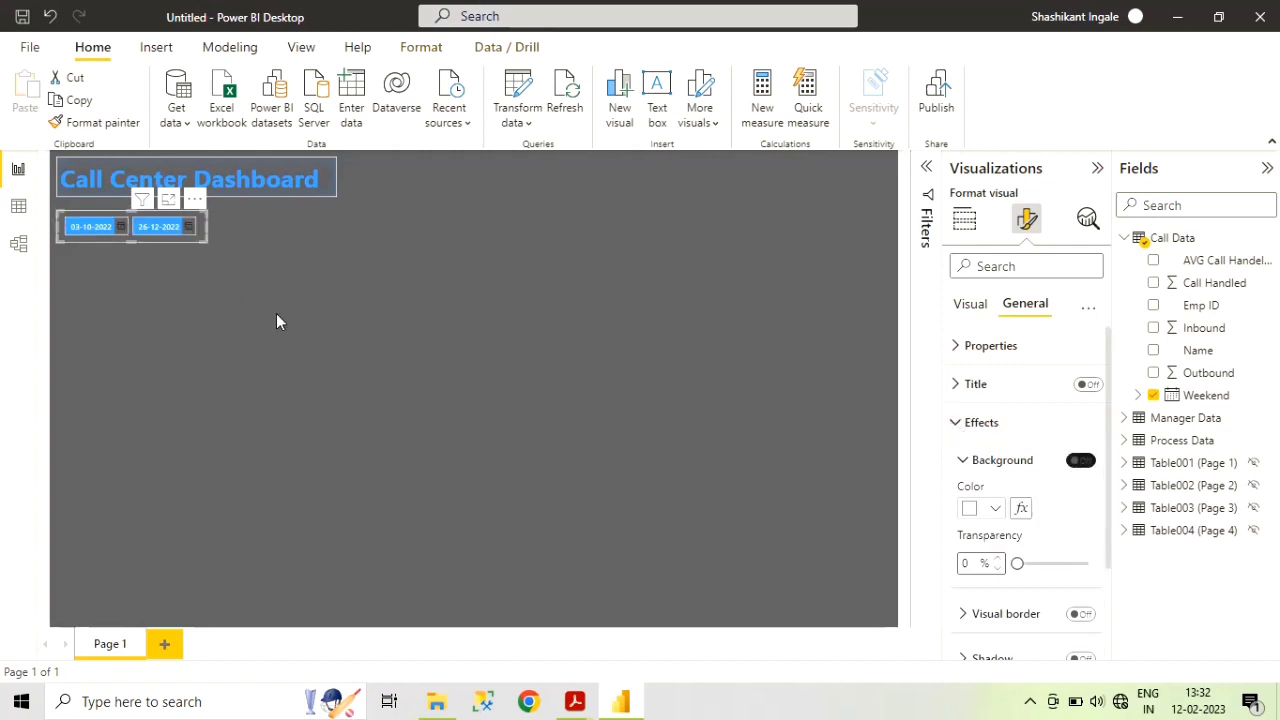
{"action": "left_click", "coordinate": [193, 284]}
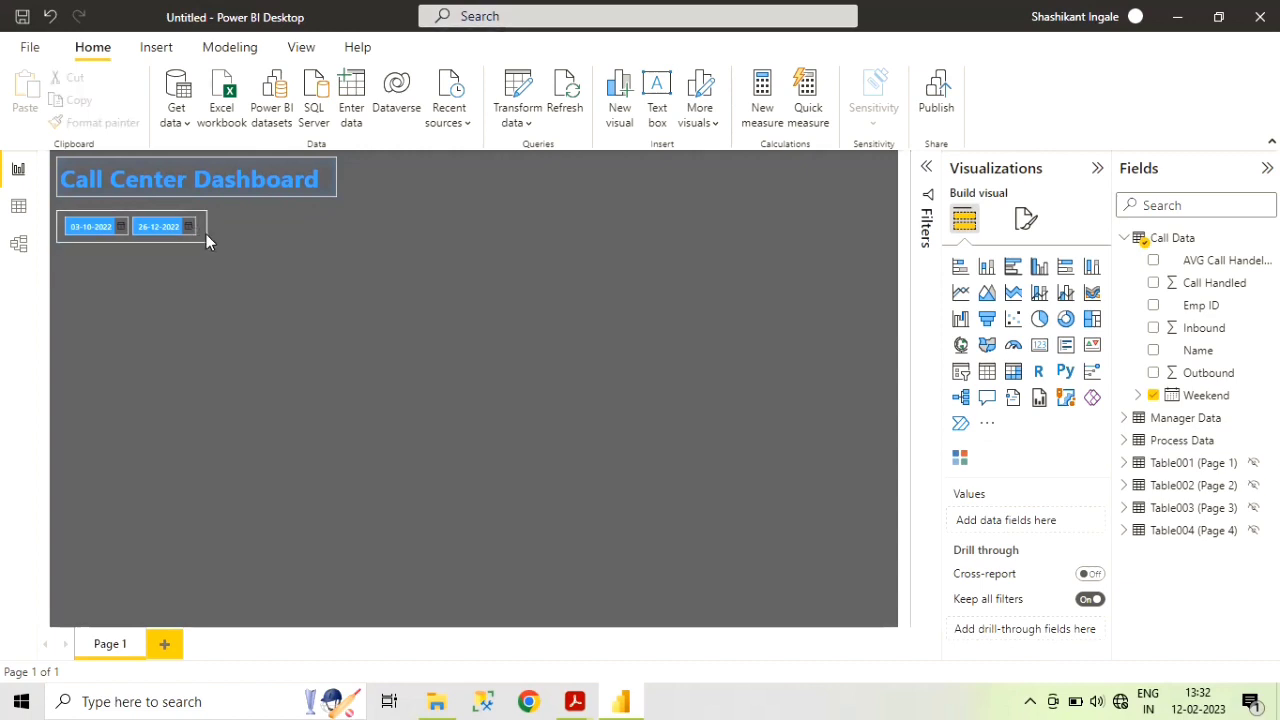
{"action": "left_click", "coordinate": [205, 233]}
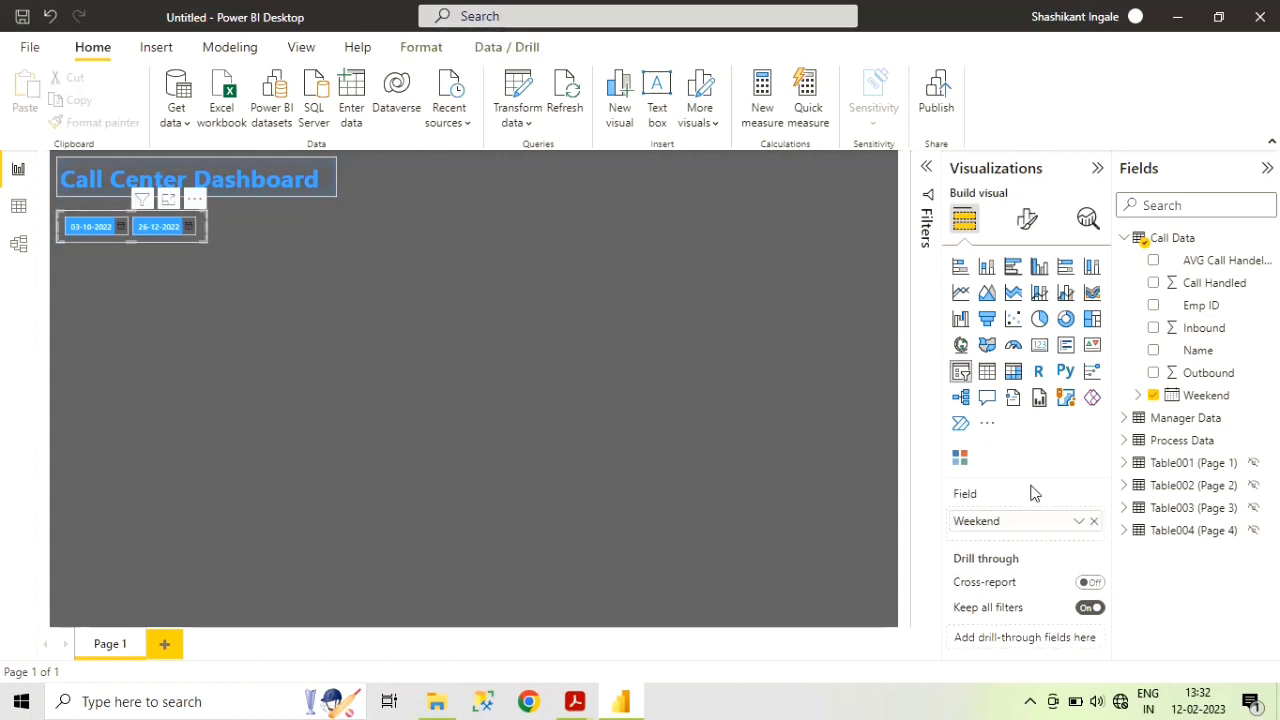
- Turn the Weekend slicer's visual background back on and set its color to the same light blue as the date values
{"action": "left_click", "coordinate": [1027, 218]}
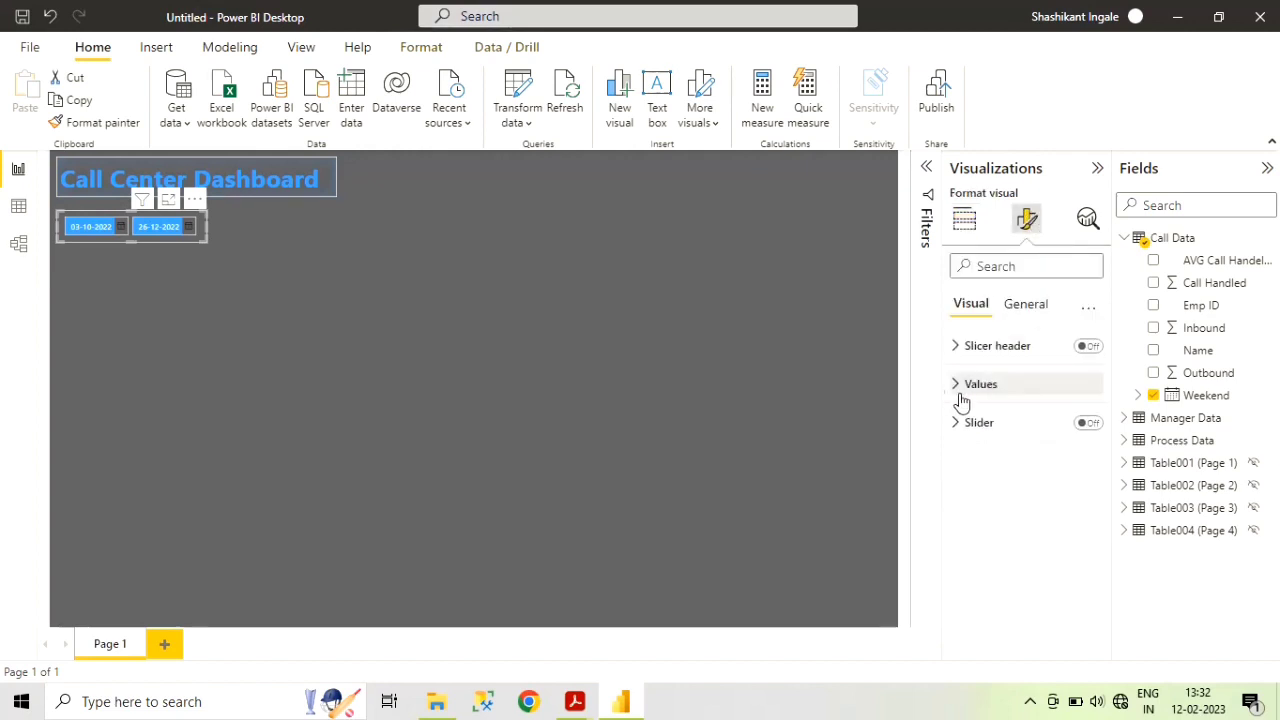
{"action": "left_click", "coordinate": [1030, 305]}
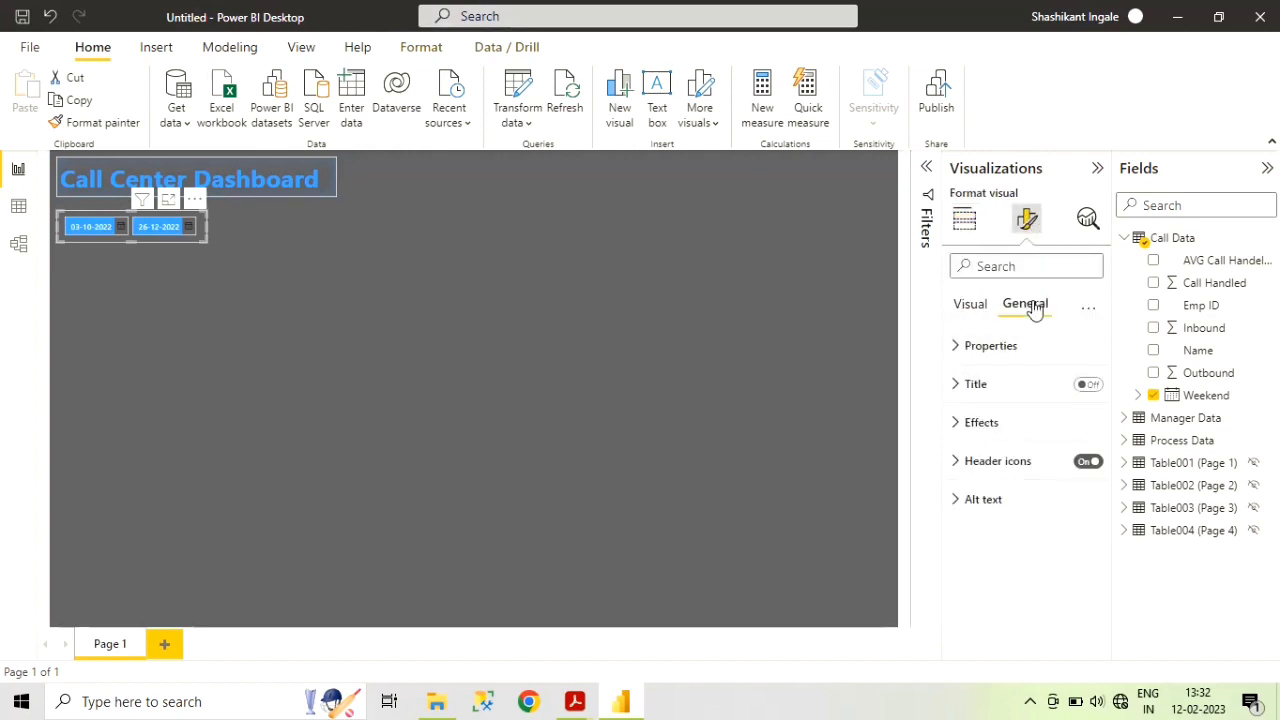
{"action": "left_click", "coordinate": [963, 431]}
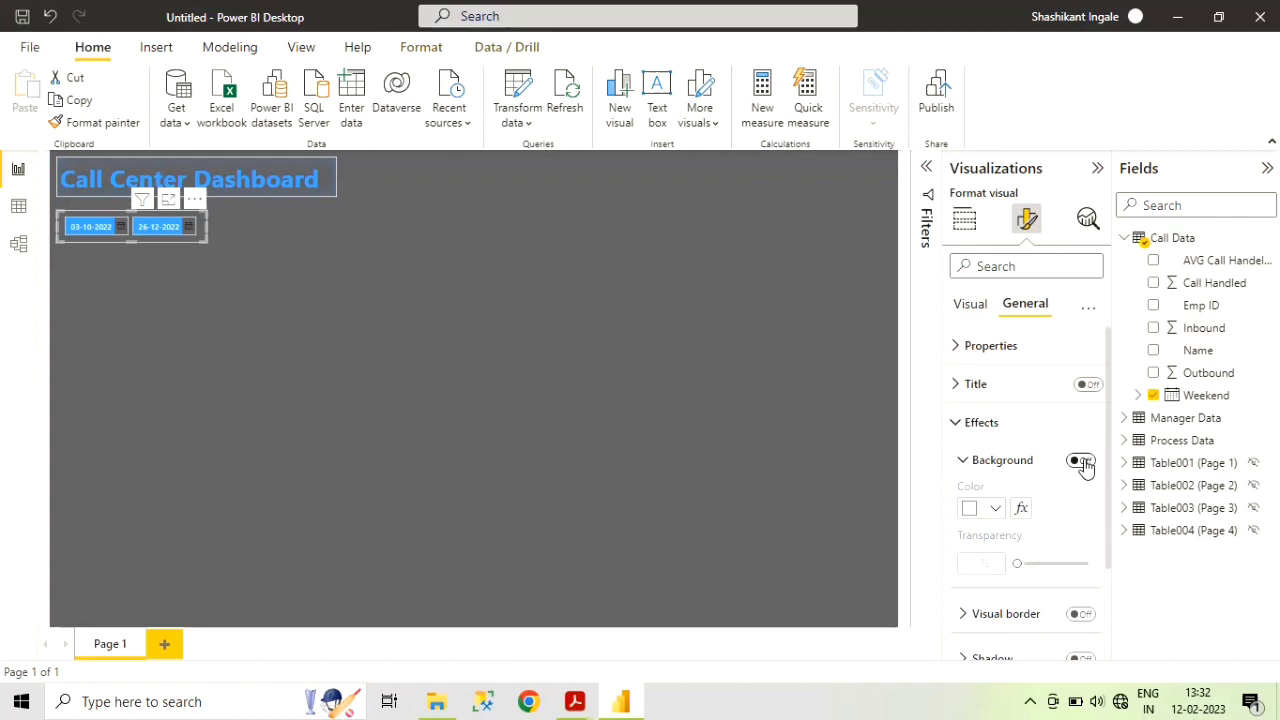
{"action": "left_click", "coordinate": [1083, 462]}
{"action": "left_click", "coordinate": [995, 511]}
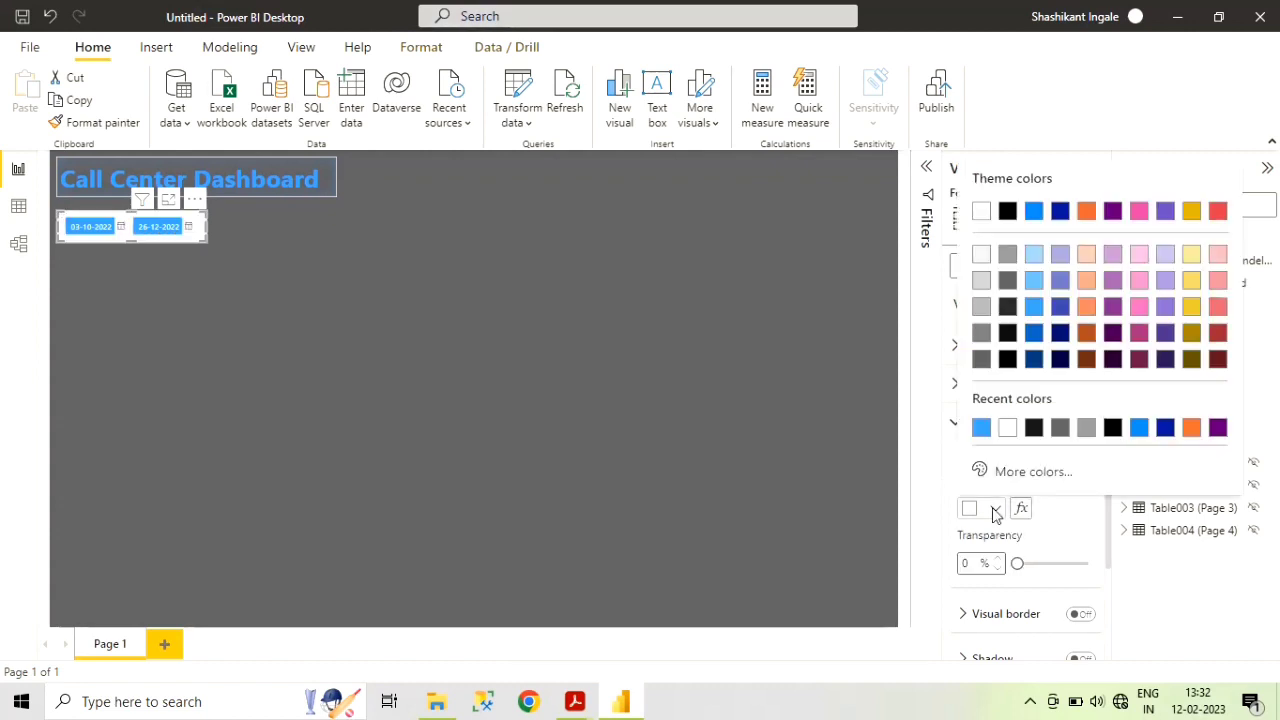
{"action": "left_click", "coordinate": [1036, 308]}
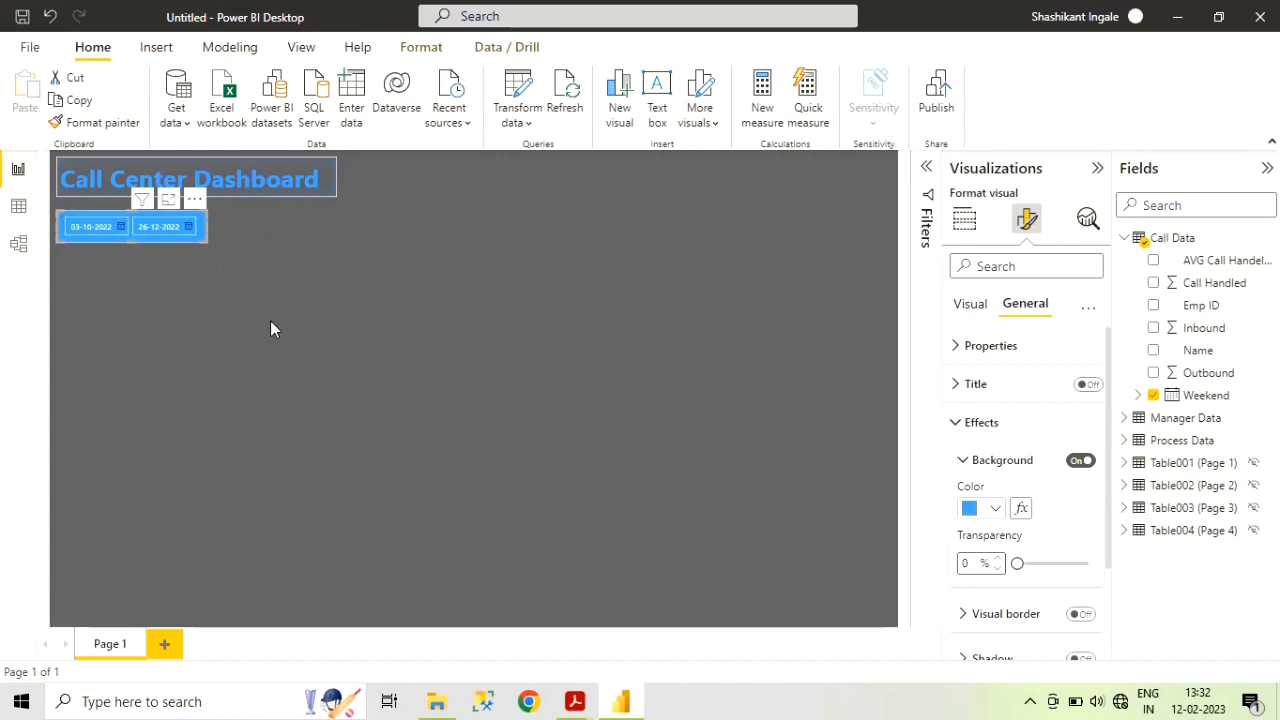
- Add a second slicer on the Process field of Process Data, sized compactly and placed just below the Weekend slicer
{"action": "left_click", "coordinate": [377, 346]}
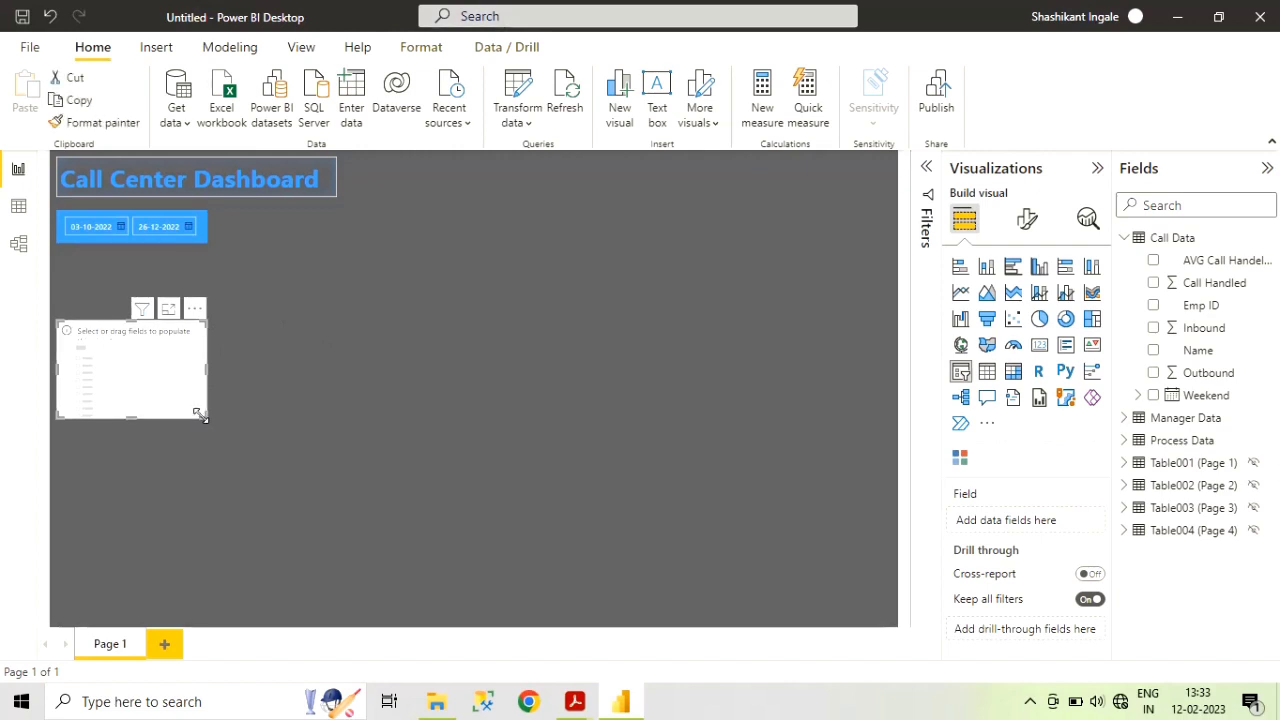
{"action": "left_click_drag", "start_coordinate": [198, 413], "coordinate": [246, 355]}
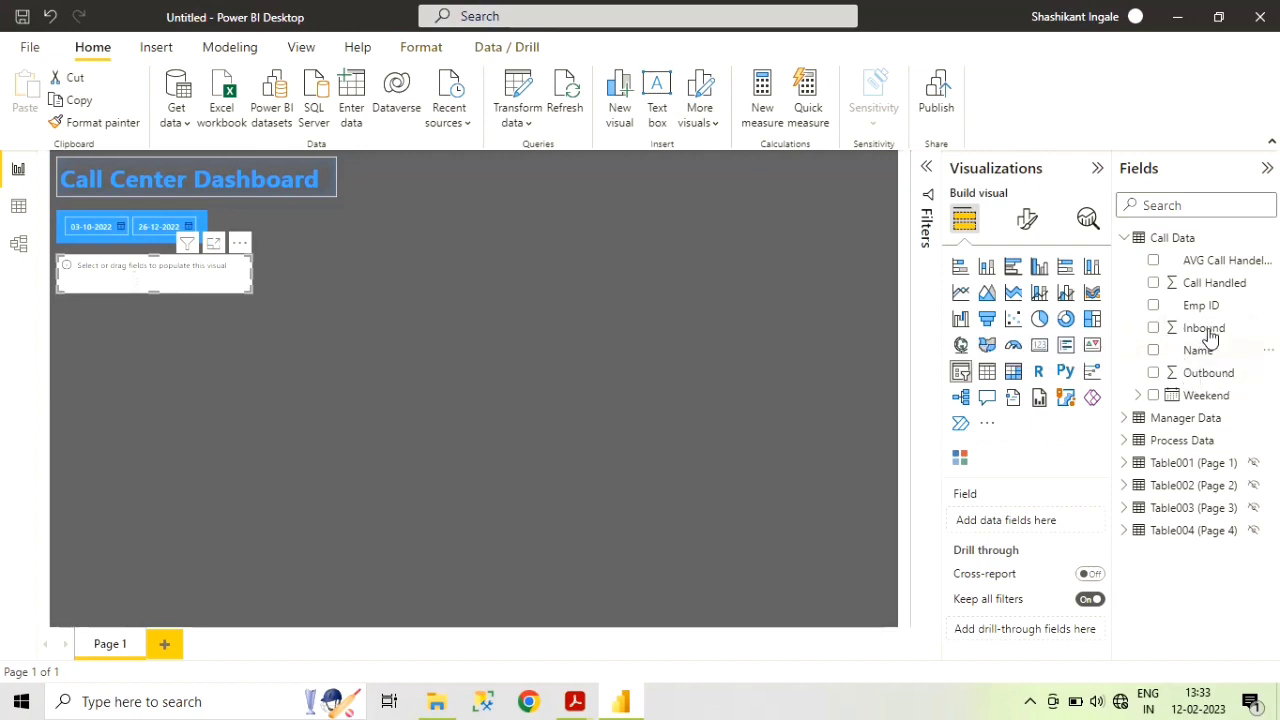
{"action": "left_click", "coordinate": [1124, 440]}
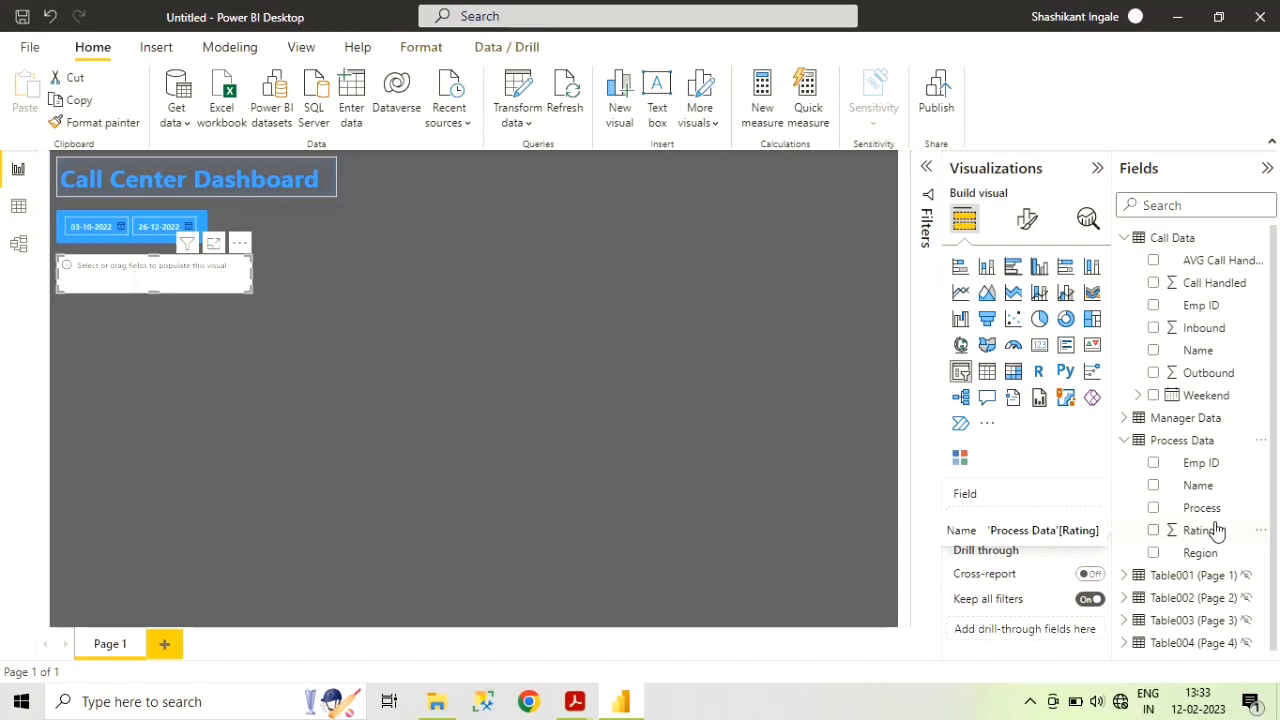
{"action": "left_click", "coordinate": [1154, 509]}
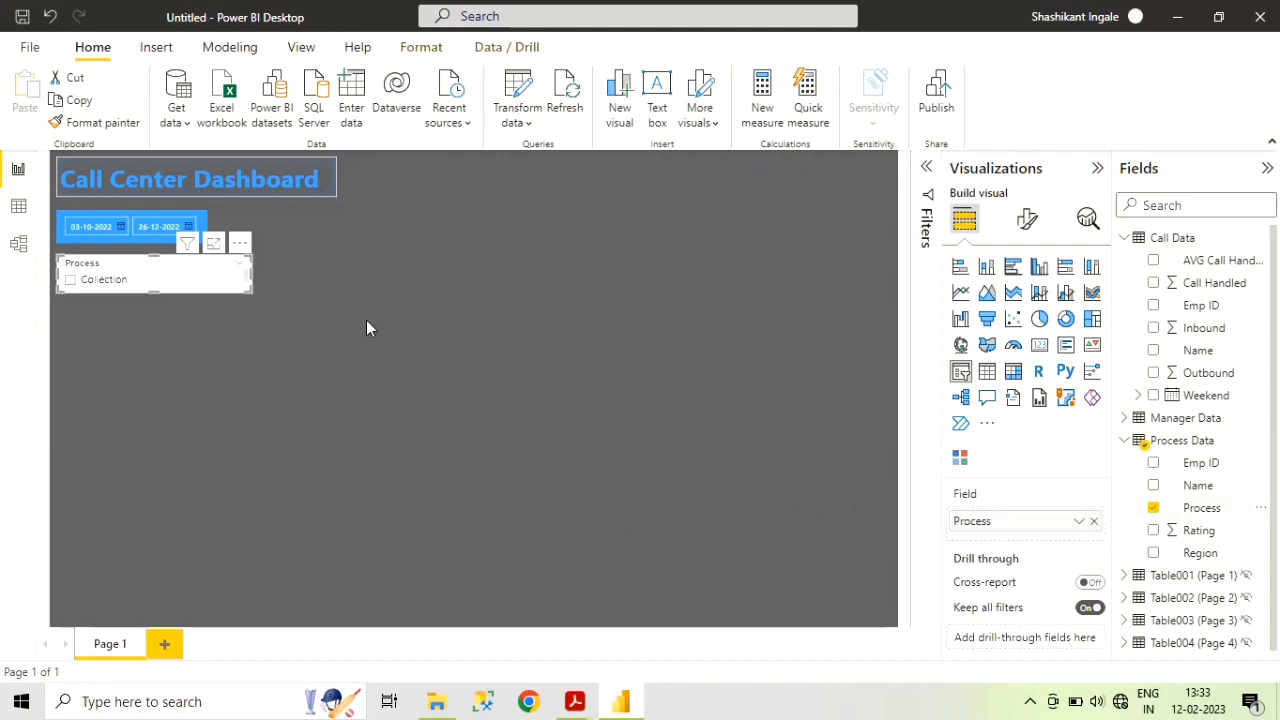
- Enable search in the Process slicer and change its style from a list to a dropdown
{"action": "left_click", "coordinate": [240, 246]}
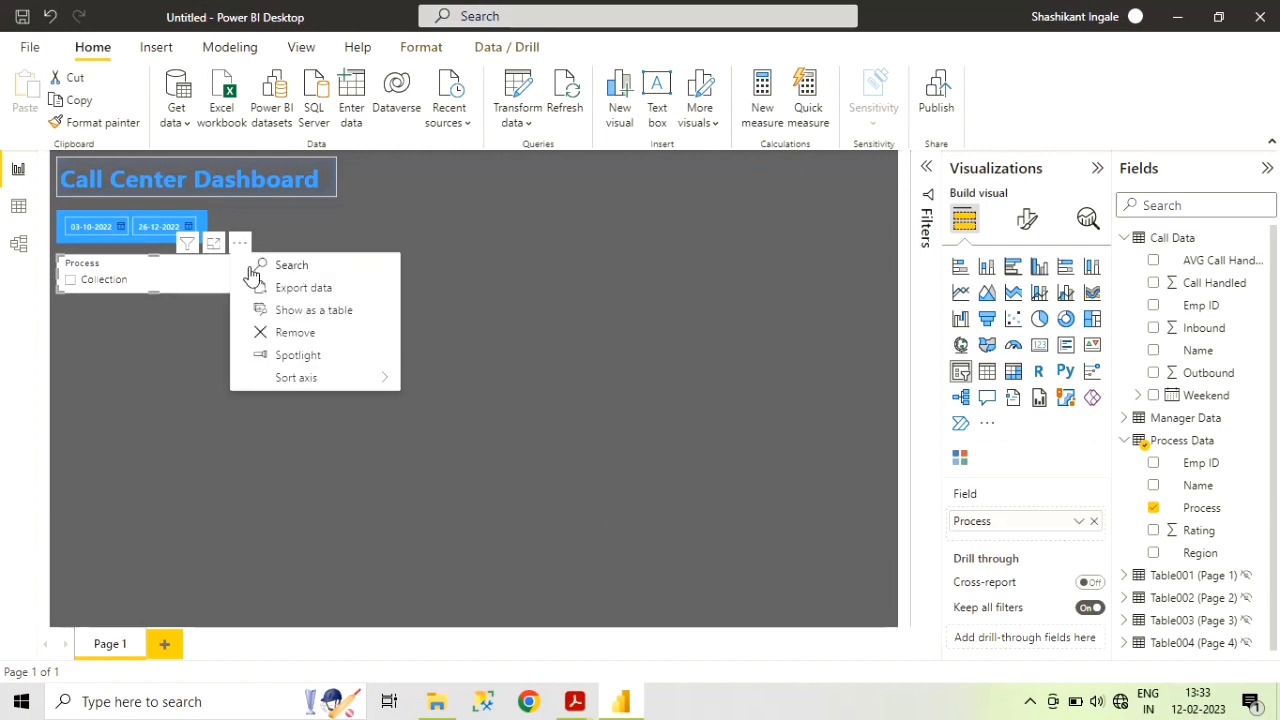
{"action": "left_click", "coordinate": [72, 294]}
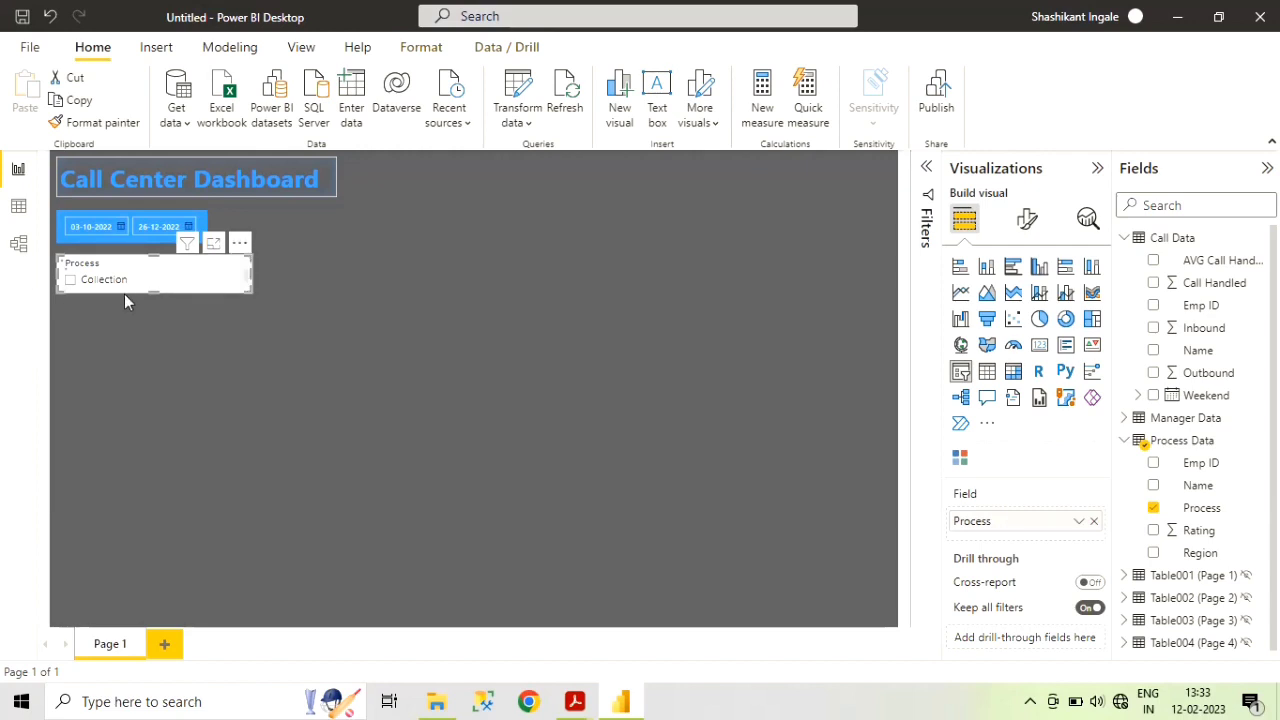
{"action": "left_click", "coordinate": [241, 266]}
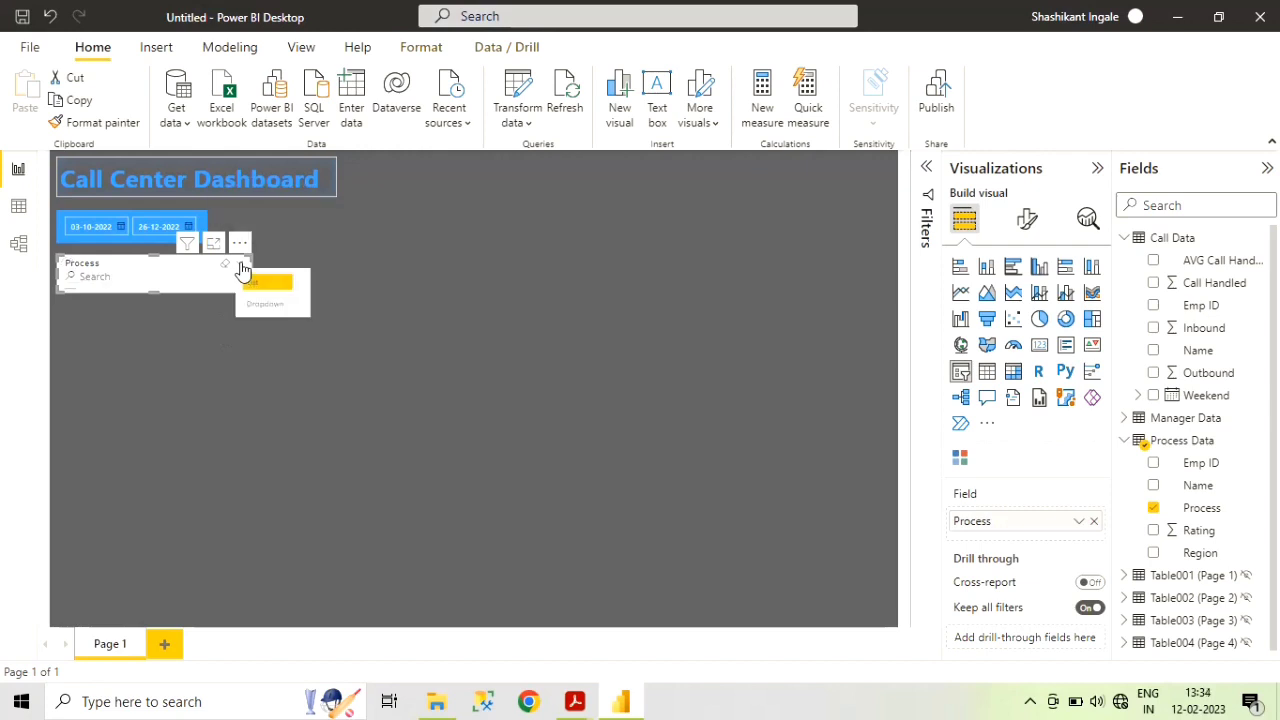
{"action": "left_click", "coordinate": [279, 312]}
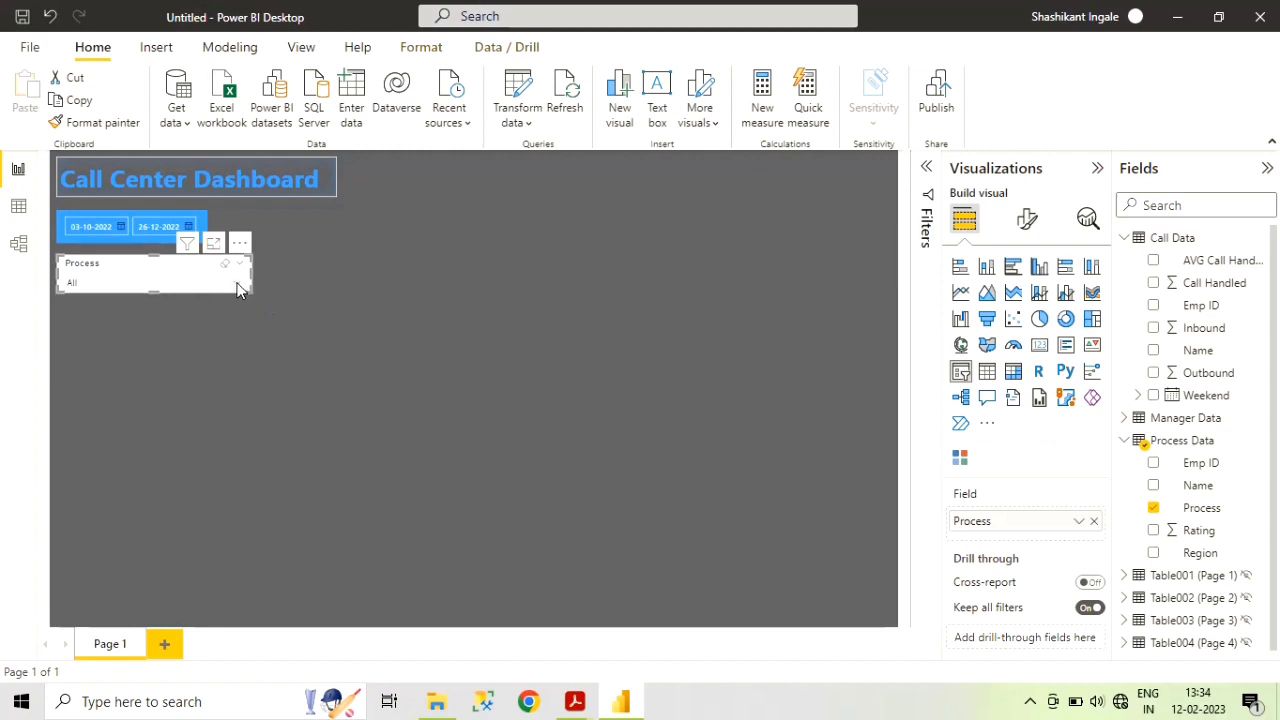
{"action": "left_click", "coordinate": [238, 290]}
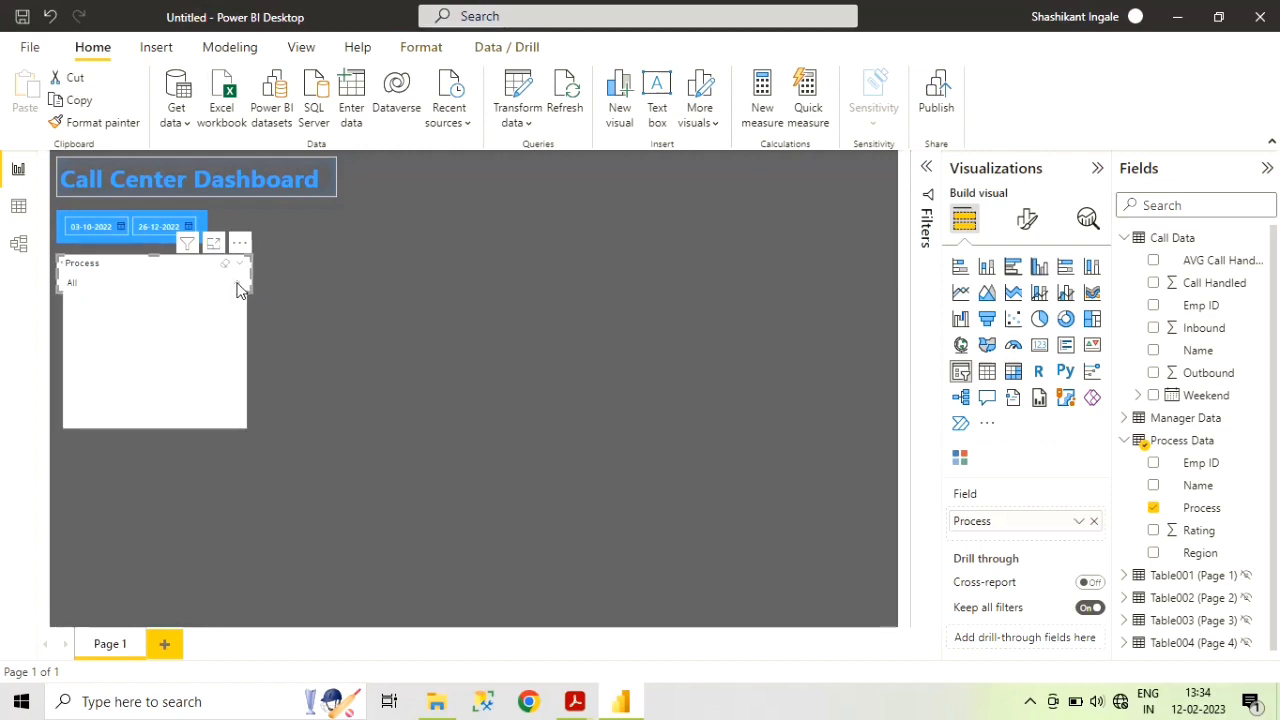
{"action": "left_click", "coordinate": [277, 340]}
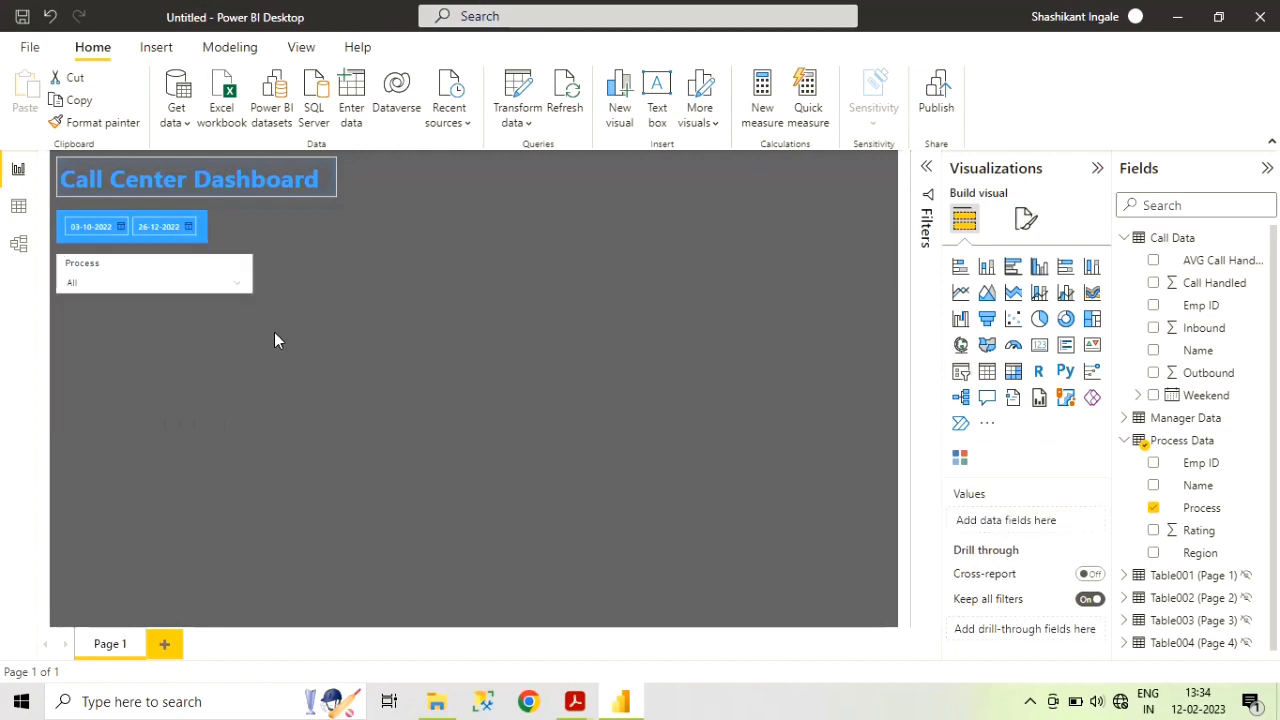
- Set the font color of the Process slicer's header text to white
{"action": "left_click", "coordinate": [1026, 222]}
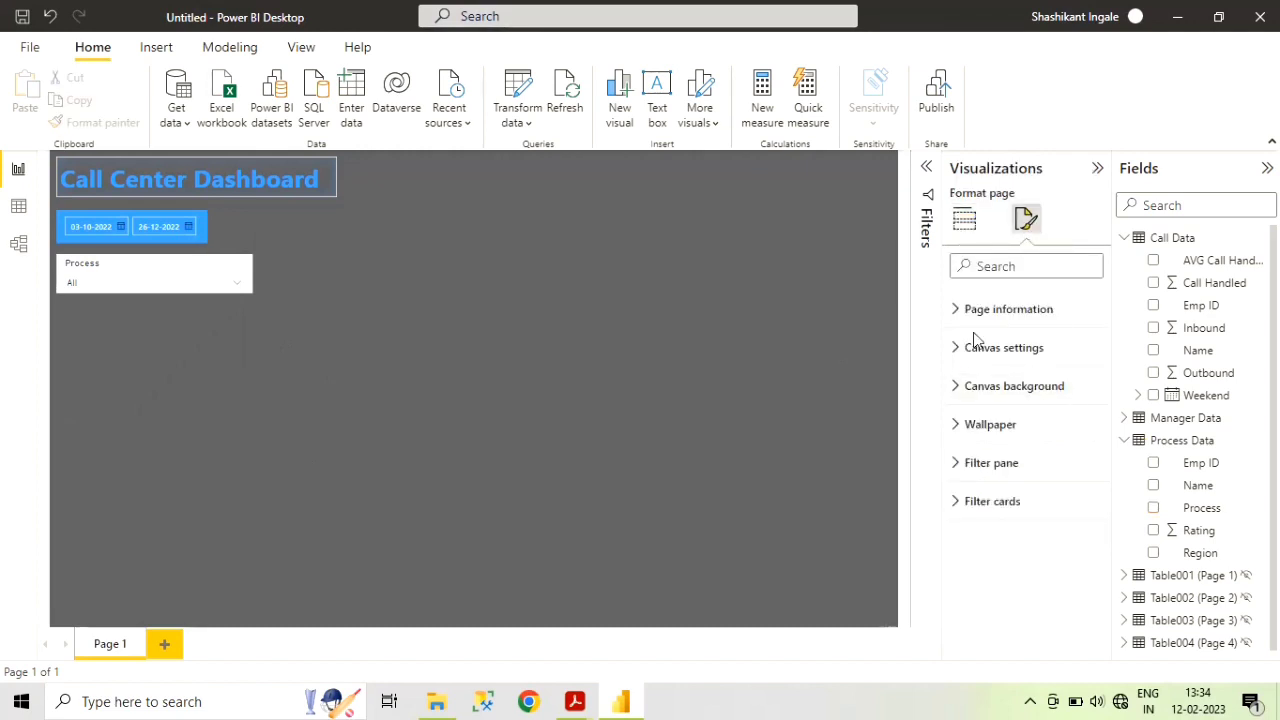
{"action": "left_click", "coordinate": [249, 275]}
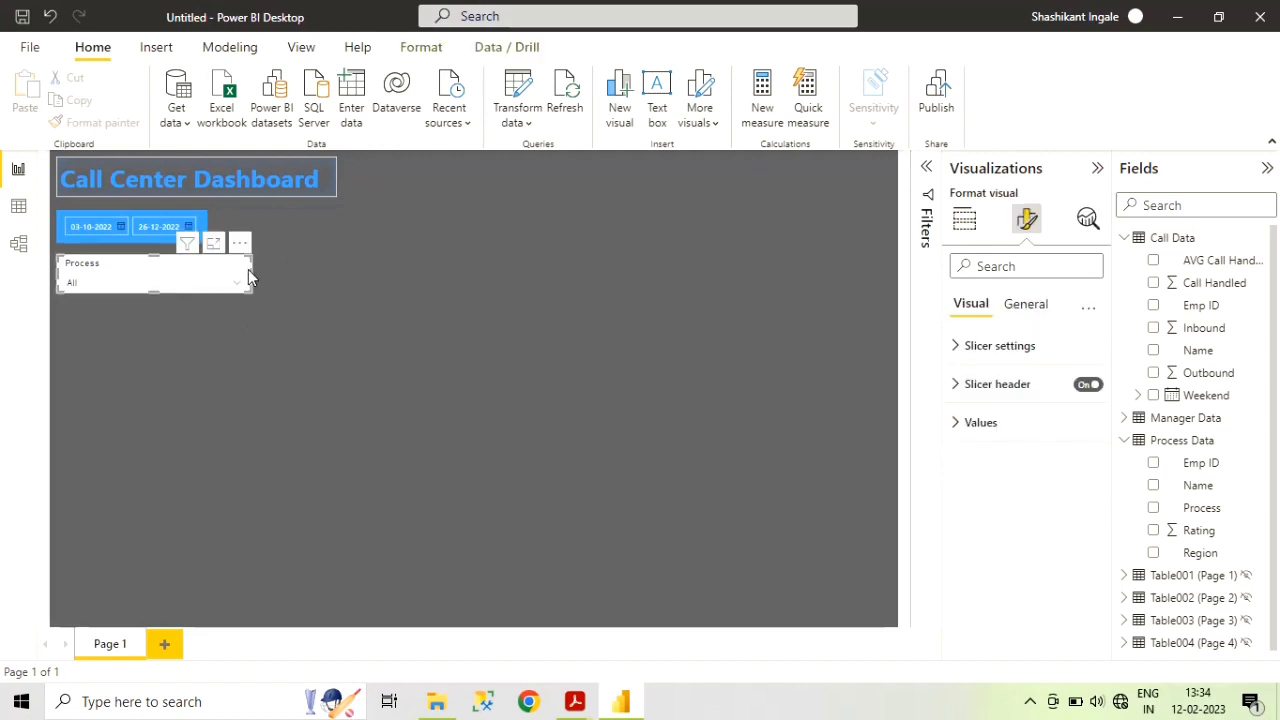
{"action": "left_click", "coordinate": [962, 350]}
{"action": "left_click", "coordinate": [962, 350]}
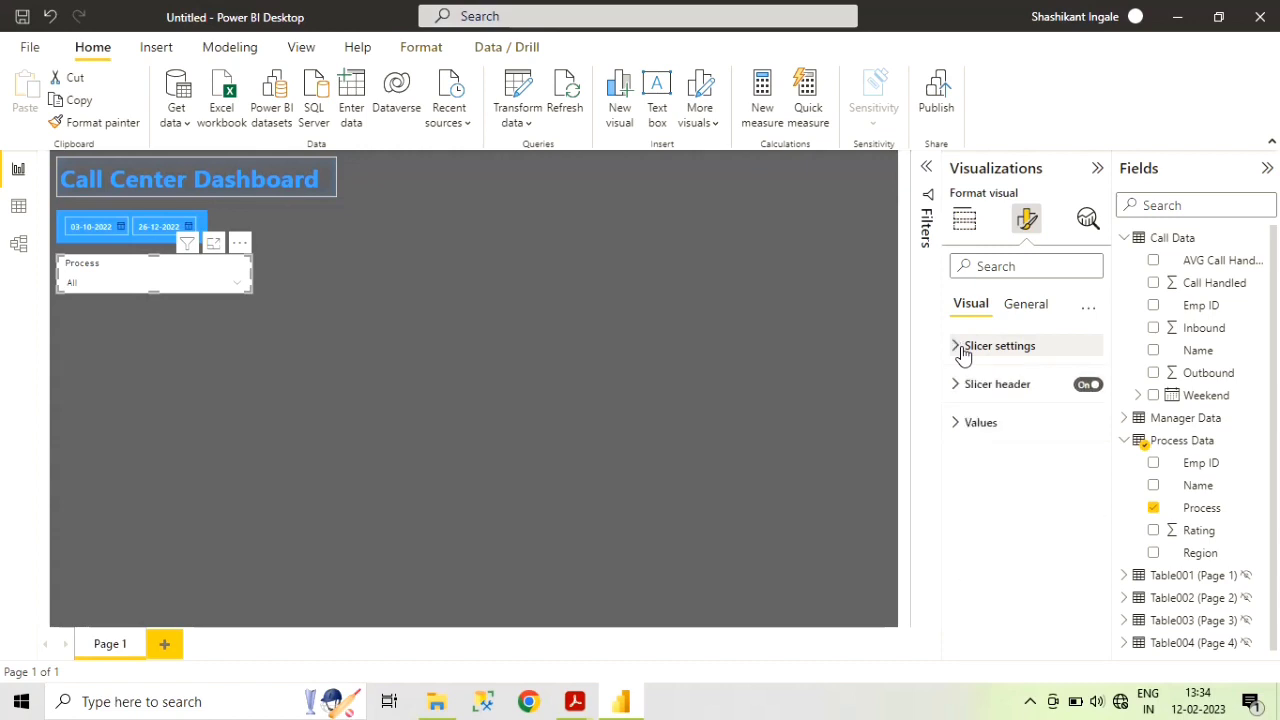
{"action": "left_click", "coordinate": [964, 350]}
{"action": "left_click", "coordinate": [960, 455]}
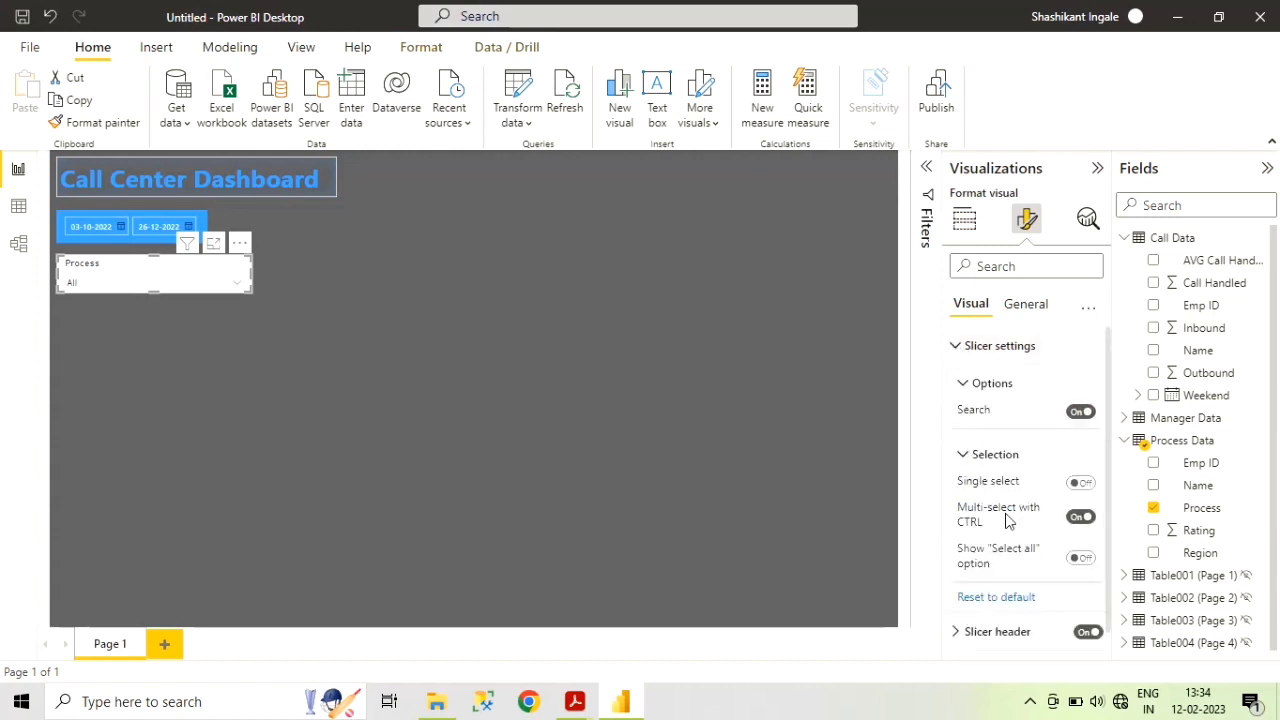
{"action": "scroll", "coordinate": [1006, 520], "scroll_direction": "down", "scroll_amount": 1}
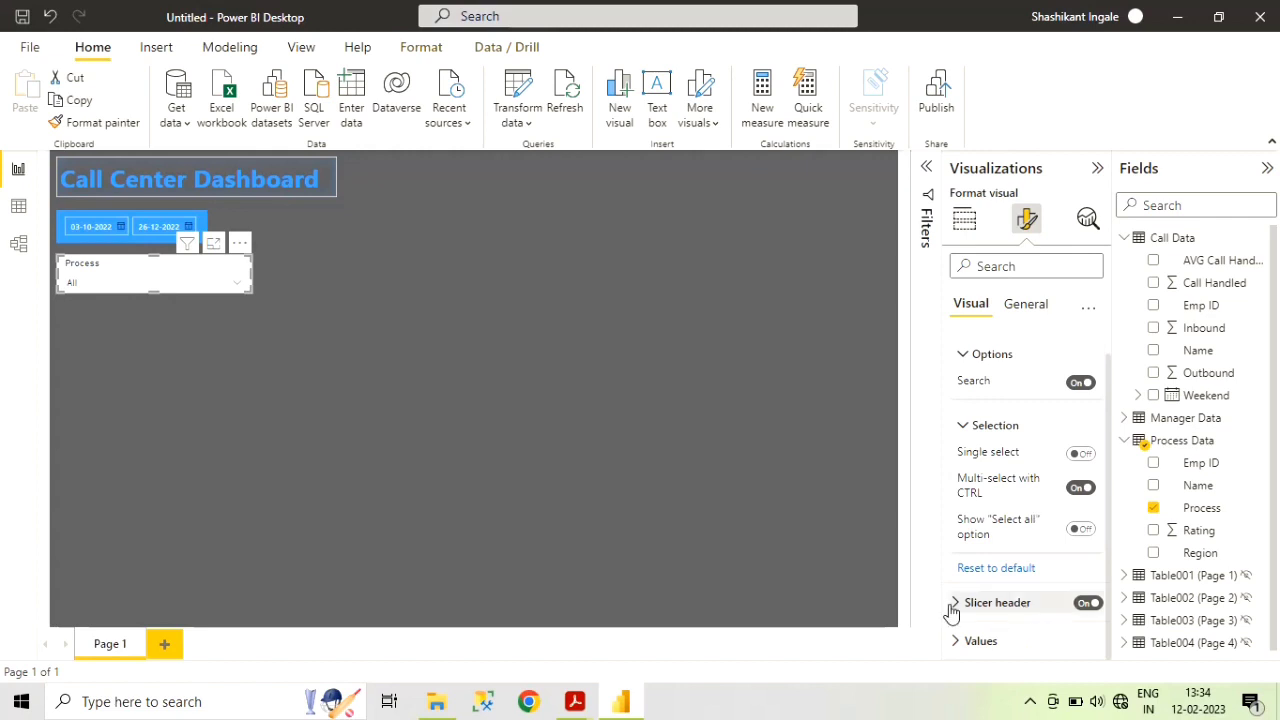
{"action": "left_click", "coordinate": [1052, 598]}
{"action": "scroll", "coordinate": [1049, 586], "scroll_direction": "down", "scroll_amount": 4}
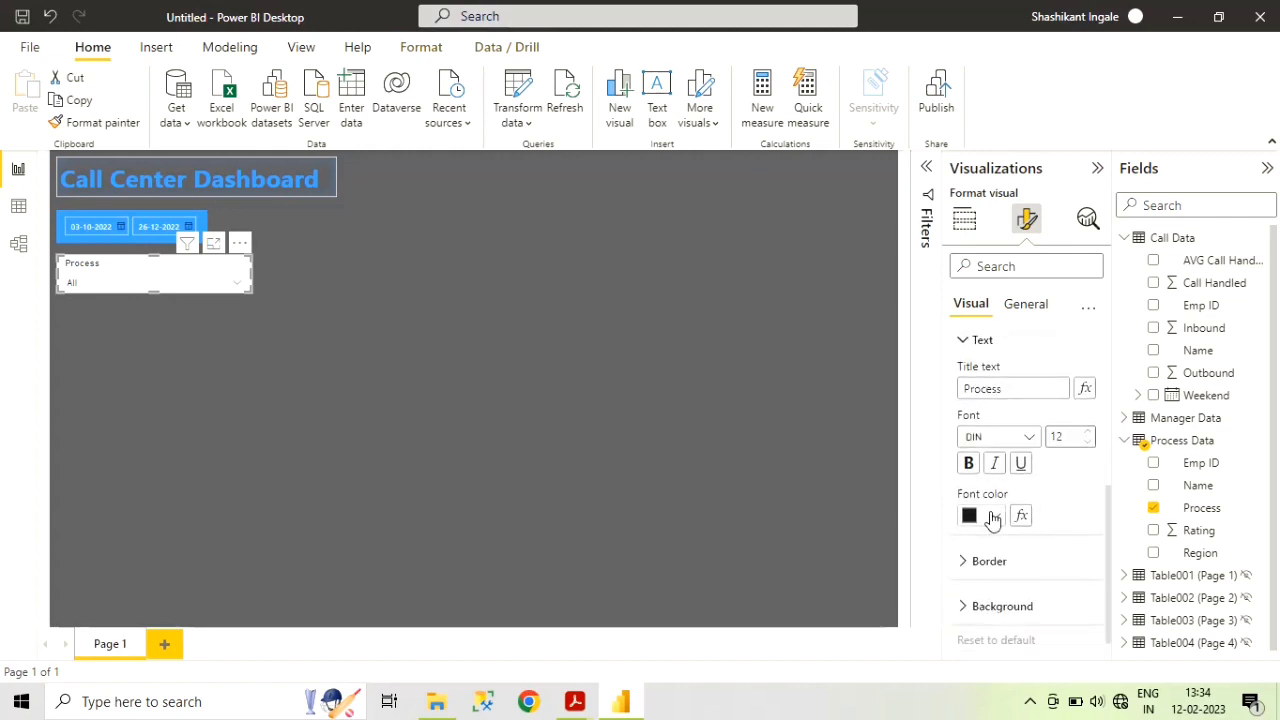
{"action": "left_click", "coordinate": [993, 518]}
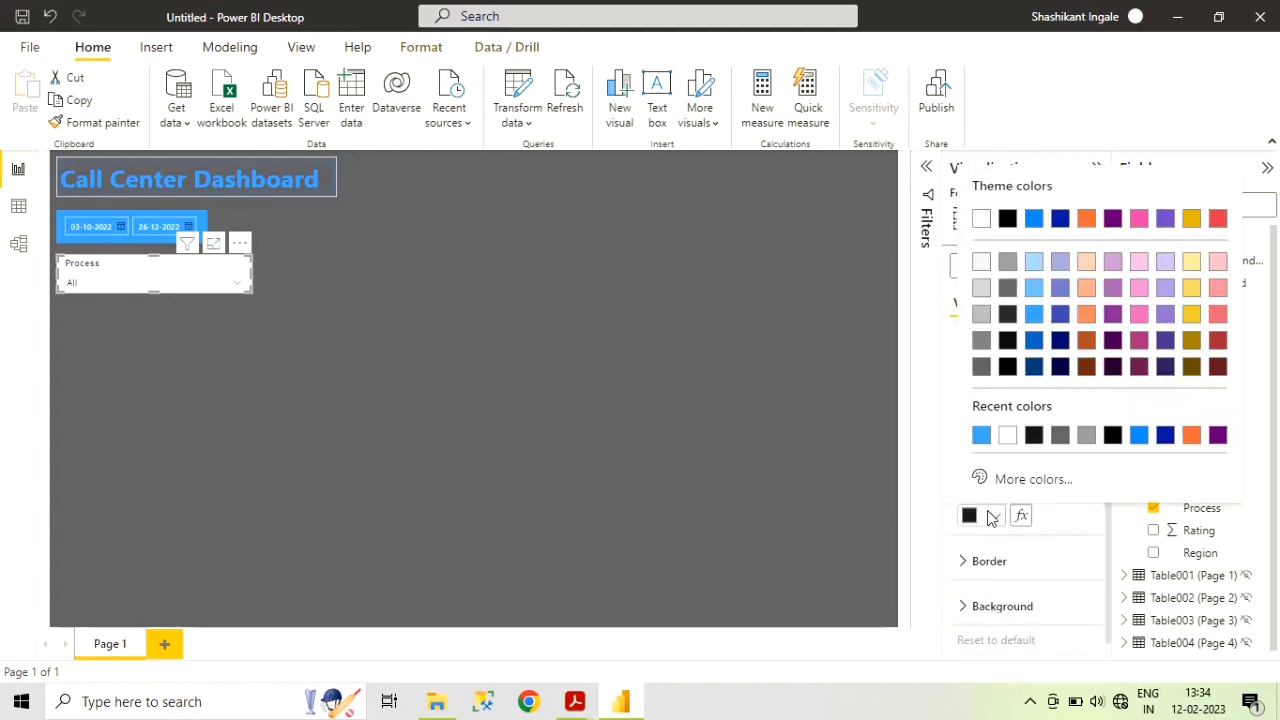
{"action": "left_click", "coordinate": [982, 220]}
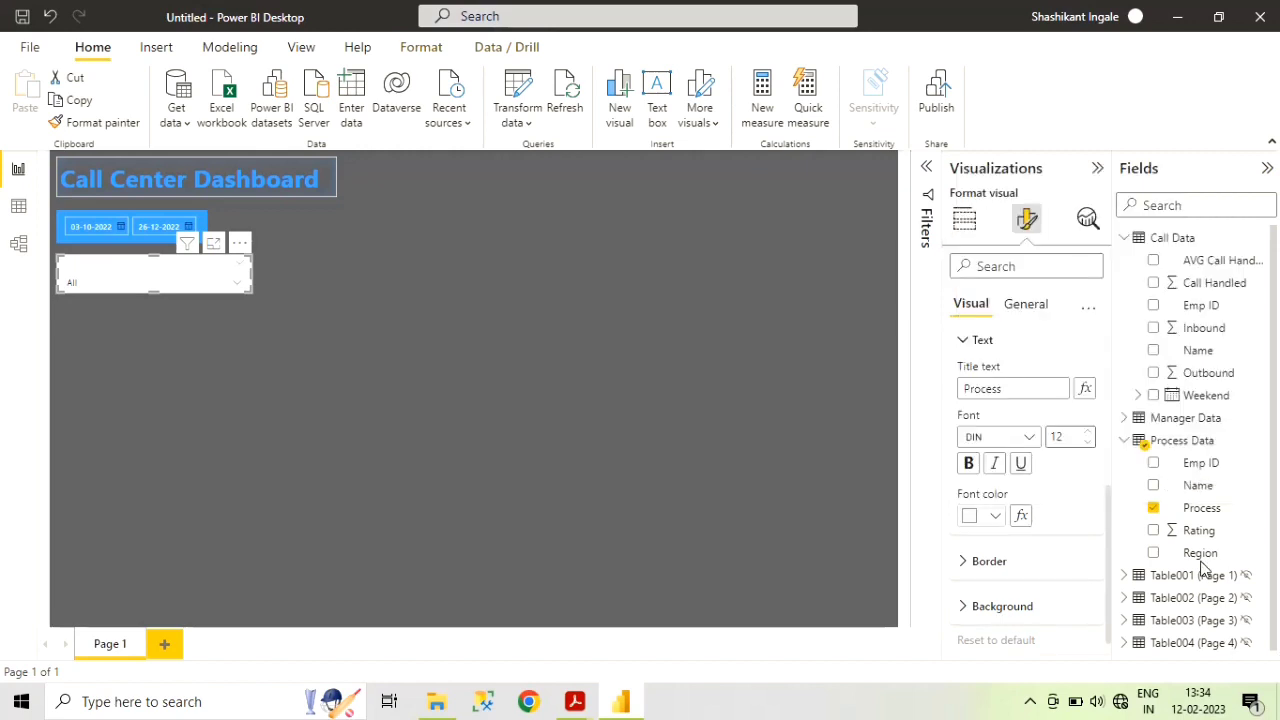
{"action": "scroll", "coordinate": [1038, 538], "scroll_direction": "down", "scroll_amount": 1}
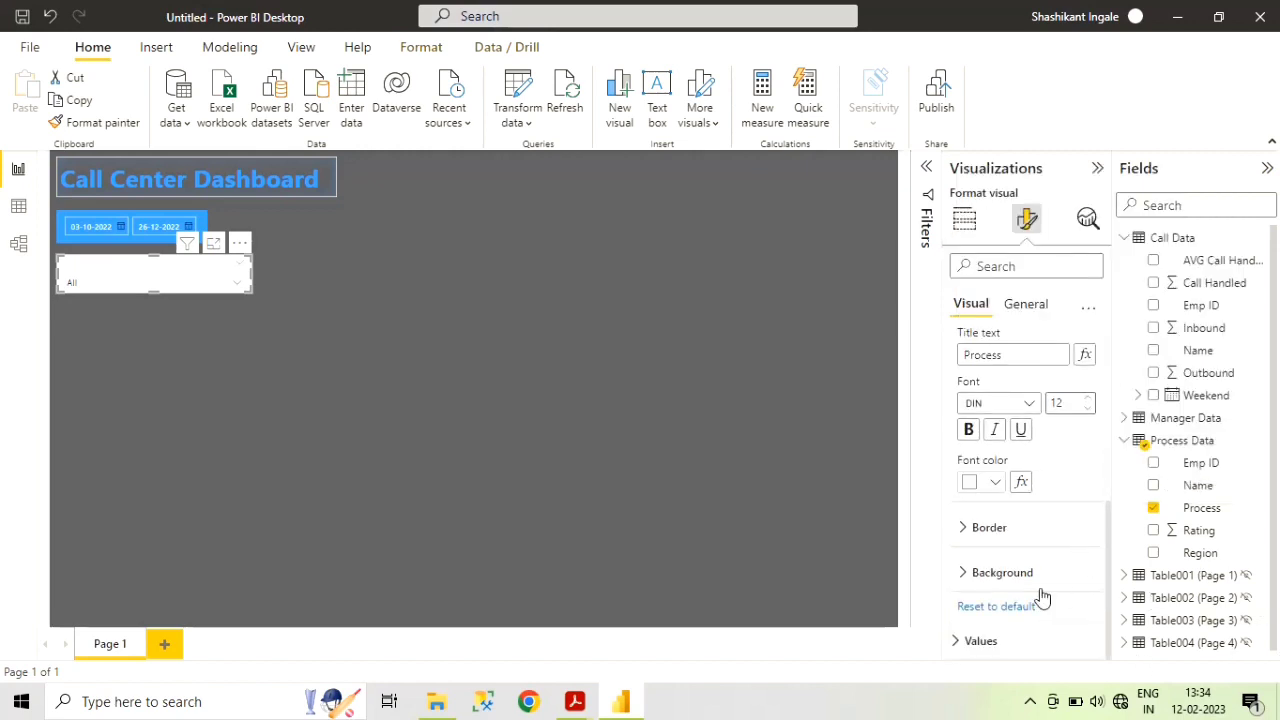
{"action": "left_click", "coordinate": [1005, 624]}
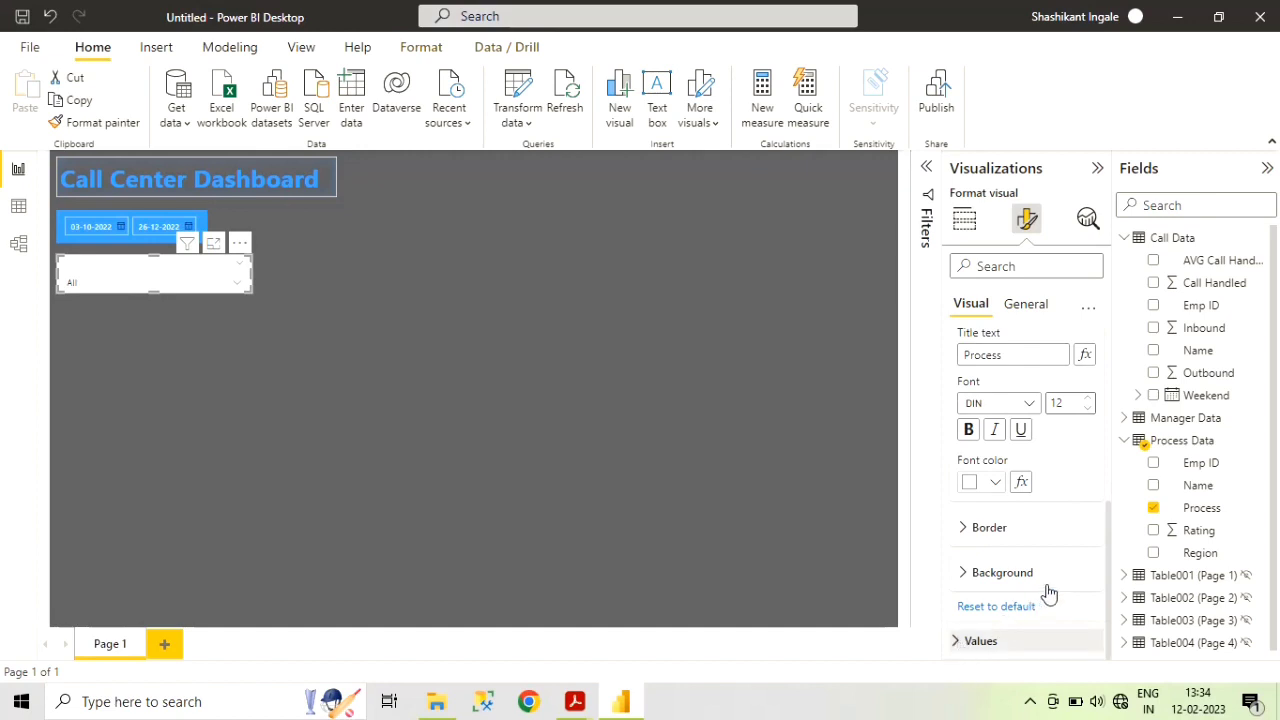
- Set the Process slicer's values font color to white and its header background to the theme's light blue
{"action": "scroll", "coordinate": [1048, 594], "scroll_direction": "down", "scroll_amount": 1}
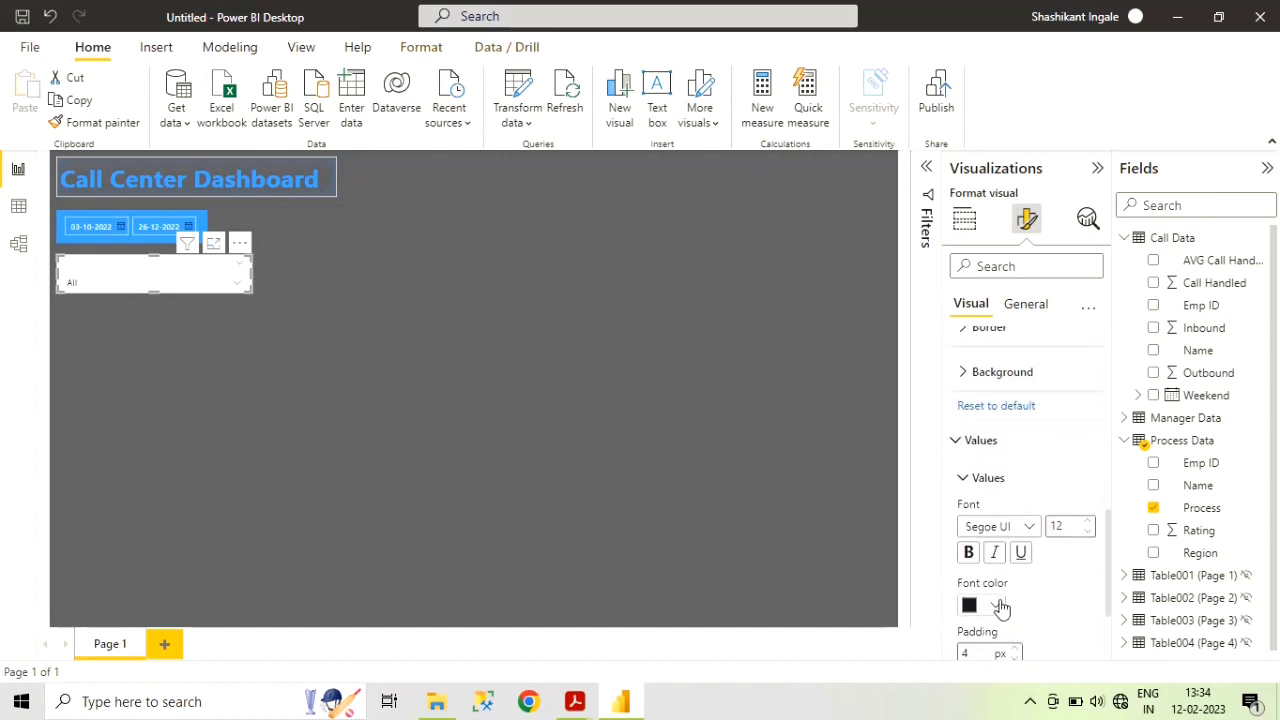
{"action": "left_click", "coordinate": [995, 606]}
{"action": "left_click", "coordinate": [978, 310]}
{"action": "scroll", "coordinate": [1050, 515], "scroll_direction": "up", "scroll_amount": 1}
{"action": "left_click", "coordinate": [963, 478]}
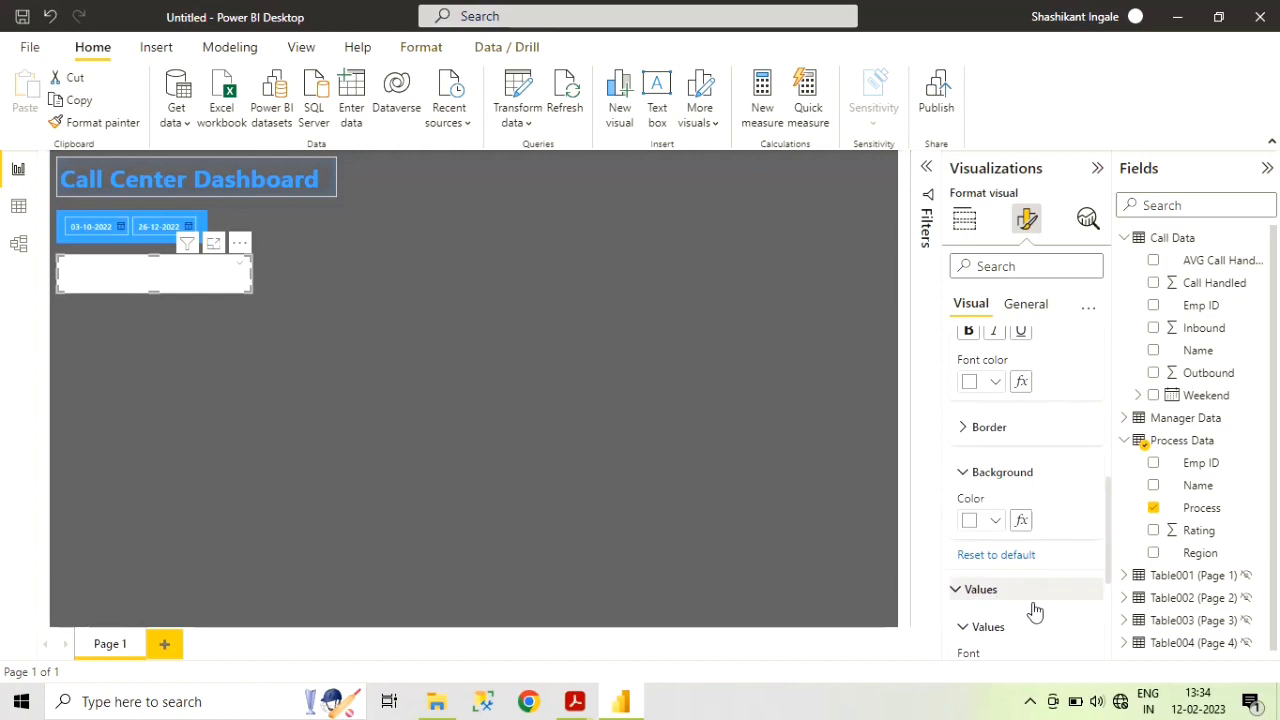
{"action": "left_click", "coordinate": [994, 521]}
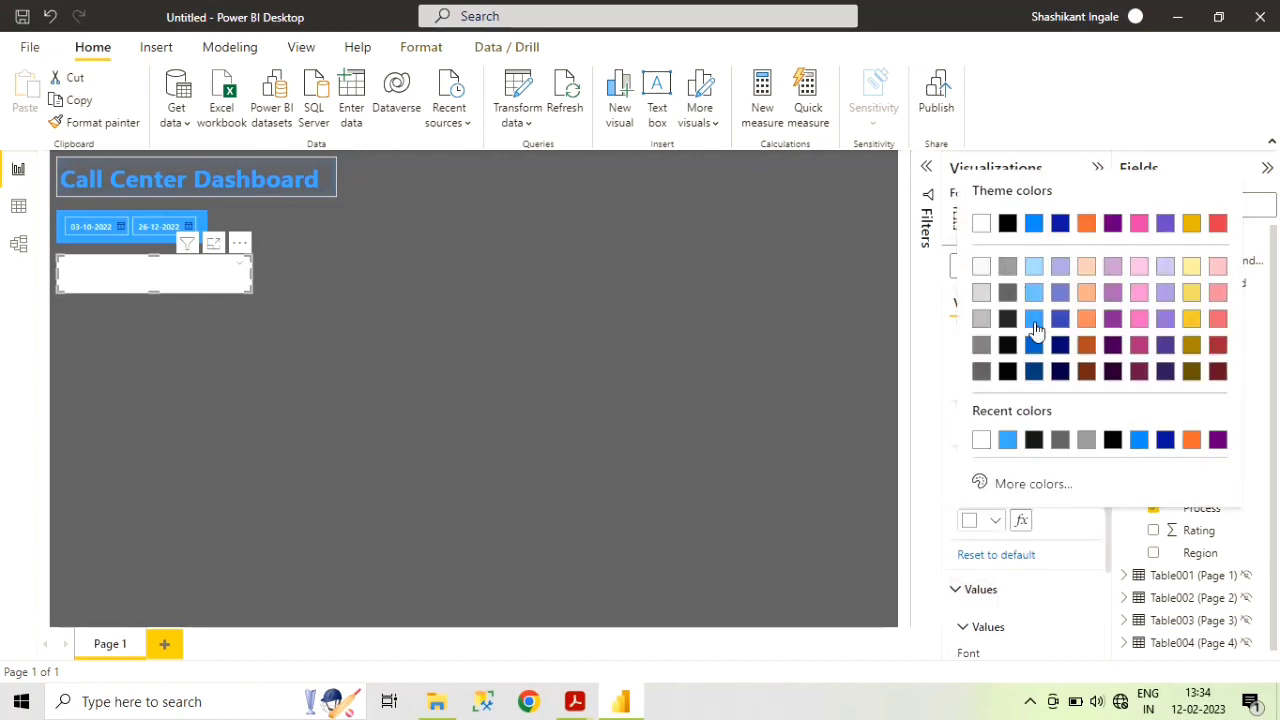
{"action": "left_click", "coordinate": [1034, 319]}
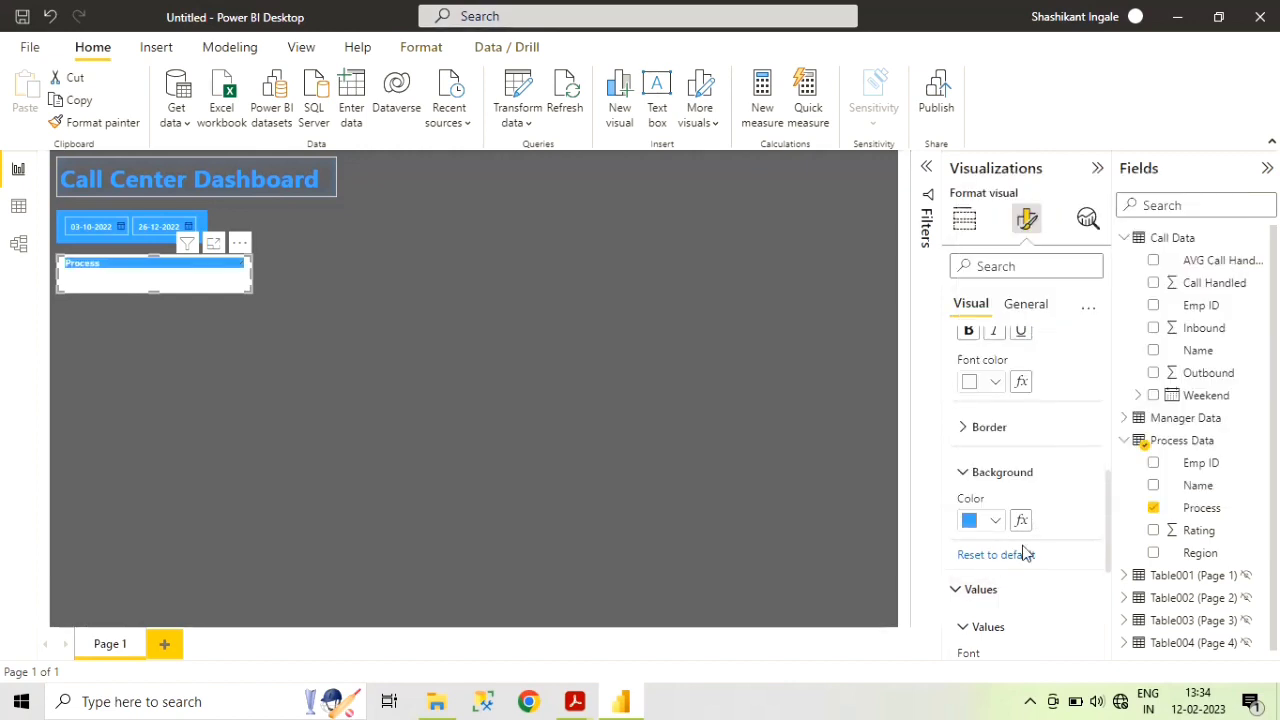
- Set the border color of the Process slicer's values to the same light blue
{"action": "scroll", "coordinate": [1016, 572], "scroll_direction": "down", "scroll_amount": 3}
{"action": "scroll", "coordinate": [1034, 558], "scroll_direction": "down", "scroll_amount": 1}
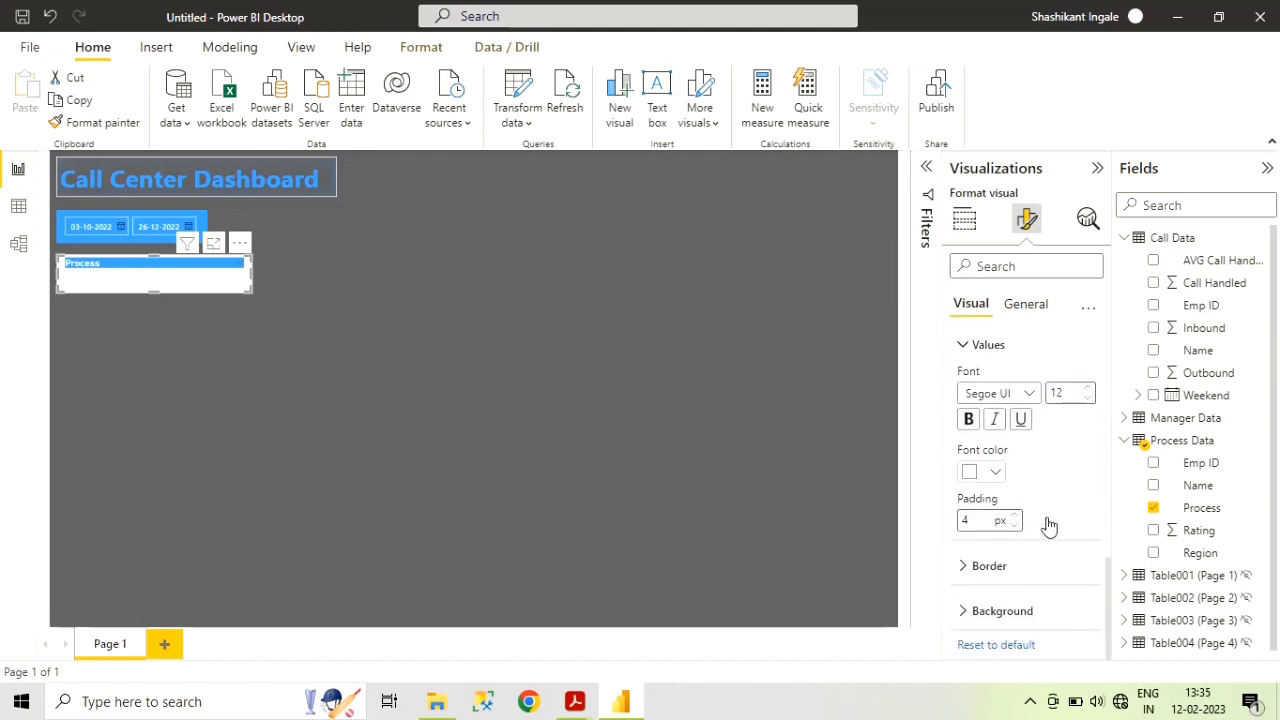
{"action": "left_click", "coordinate": [1017, 566]}
{"action": "scroll", "coordinate": [1054, 526], "scroll_direction": "down", "scroll_amount": 2}
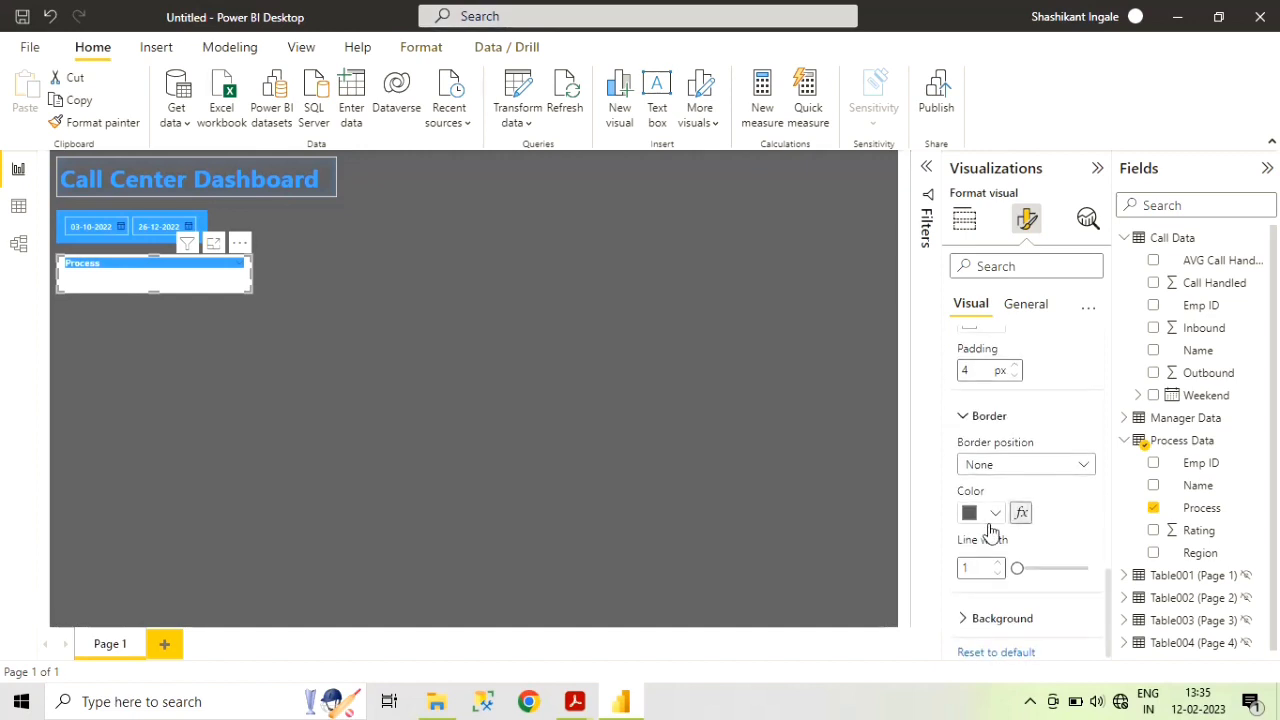
{"action": "left_click", "coordinate": [996, 514]}
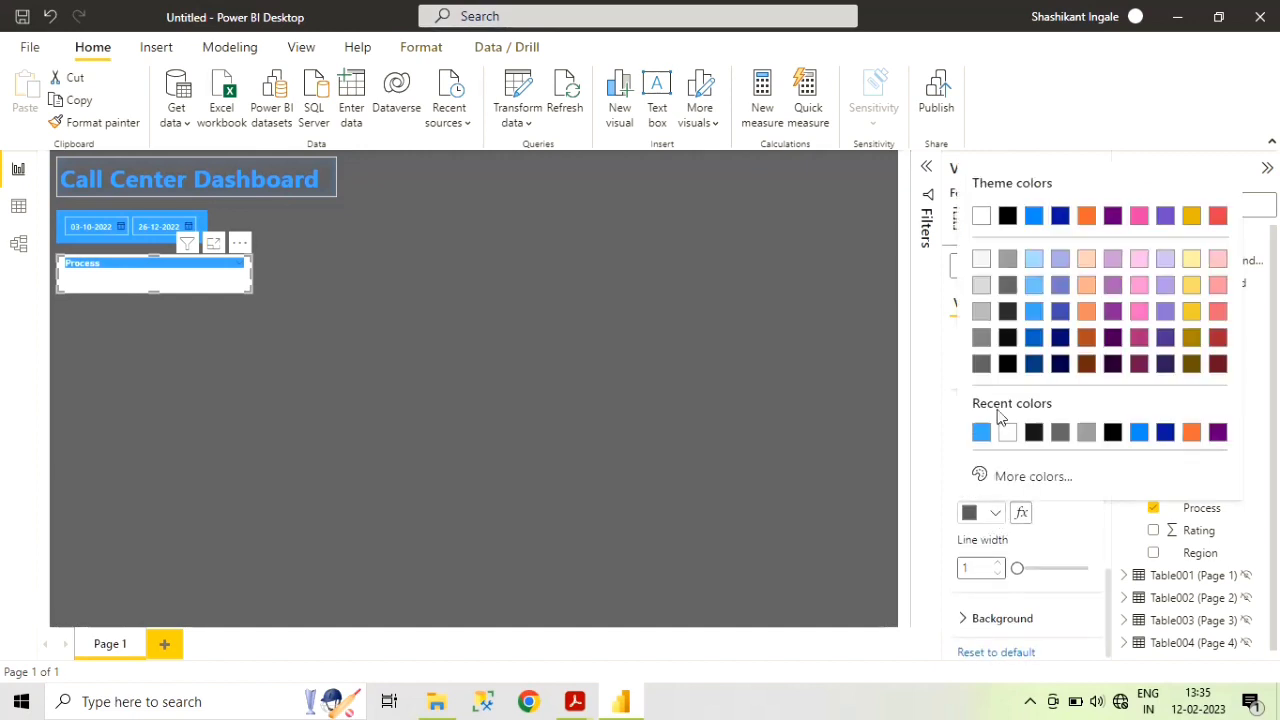
{"action": "left_click", "coordinate": [1034, 312]}
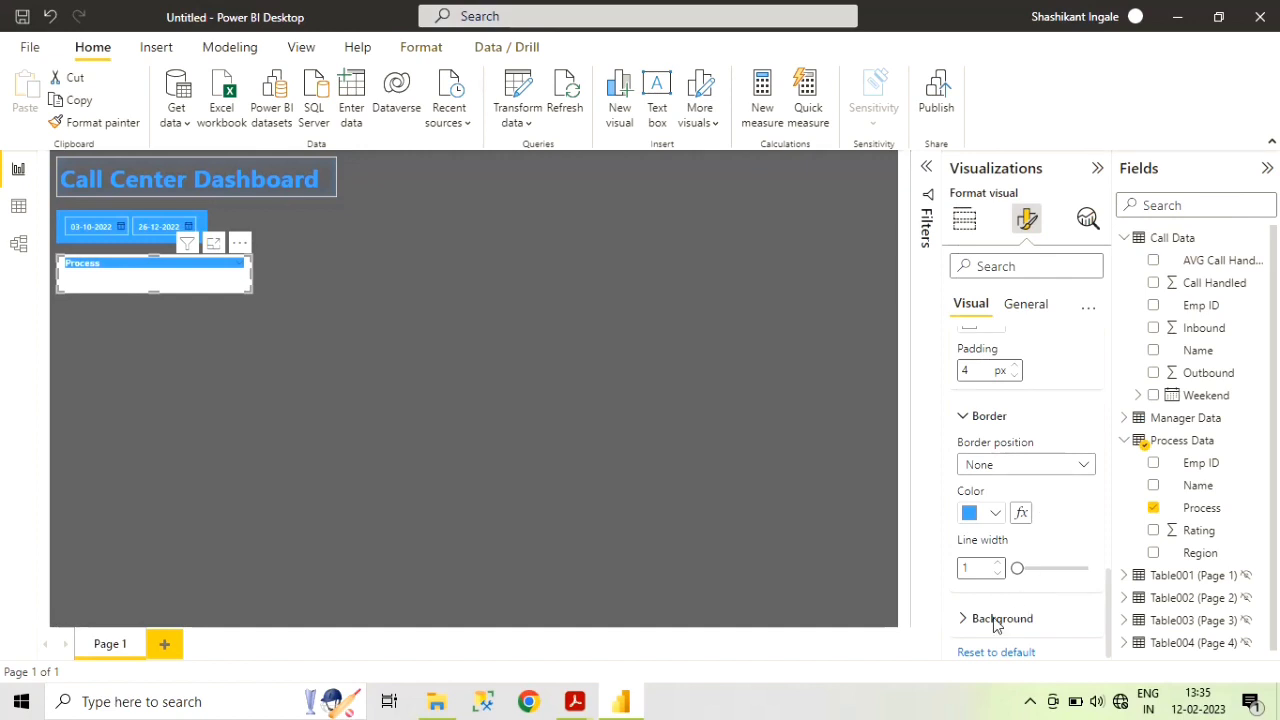
- Fill the background of the Process slicer's values with the theme's light blue
{"action": "left_click", "coordinate": [963, 621]}
{"action": "scroll", "coordinate": [1034, 591], "scroll_direction": "down", "scroll_amount": 1}
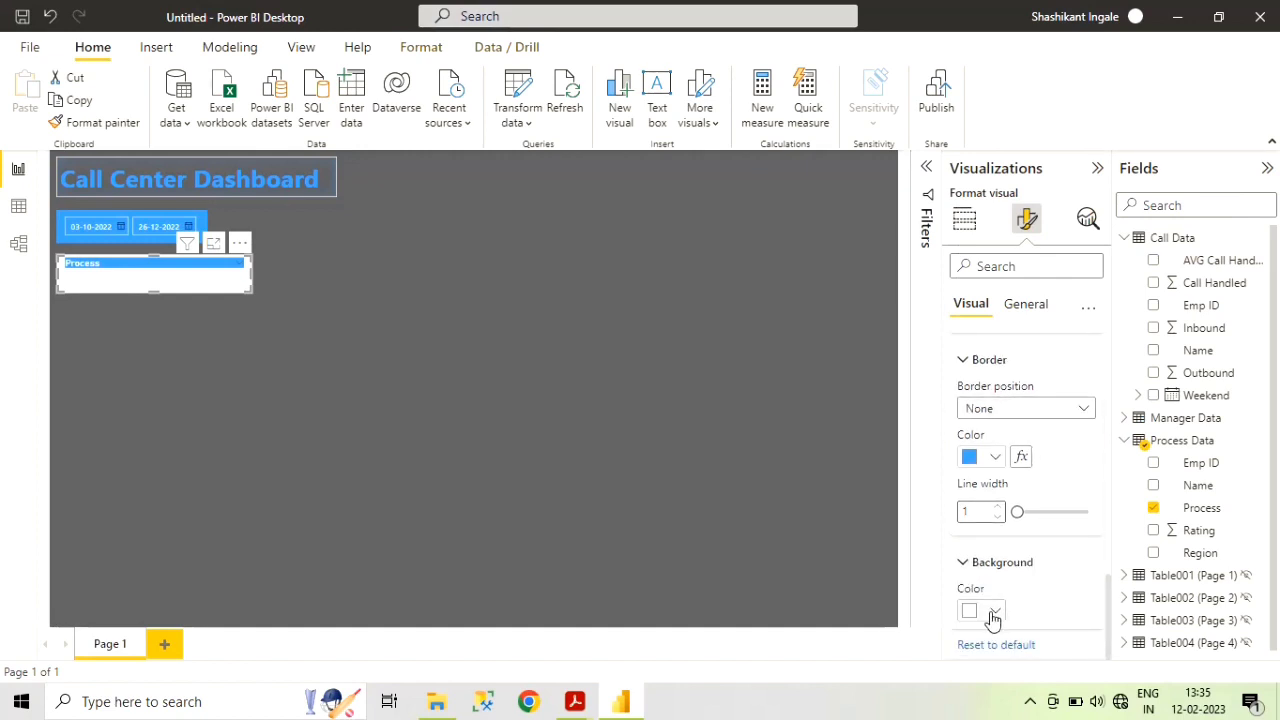
{"action": "left_click", "coordinate": [992, 612]}
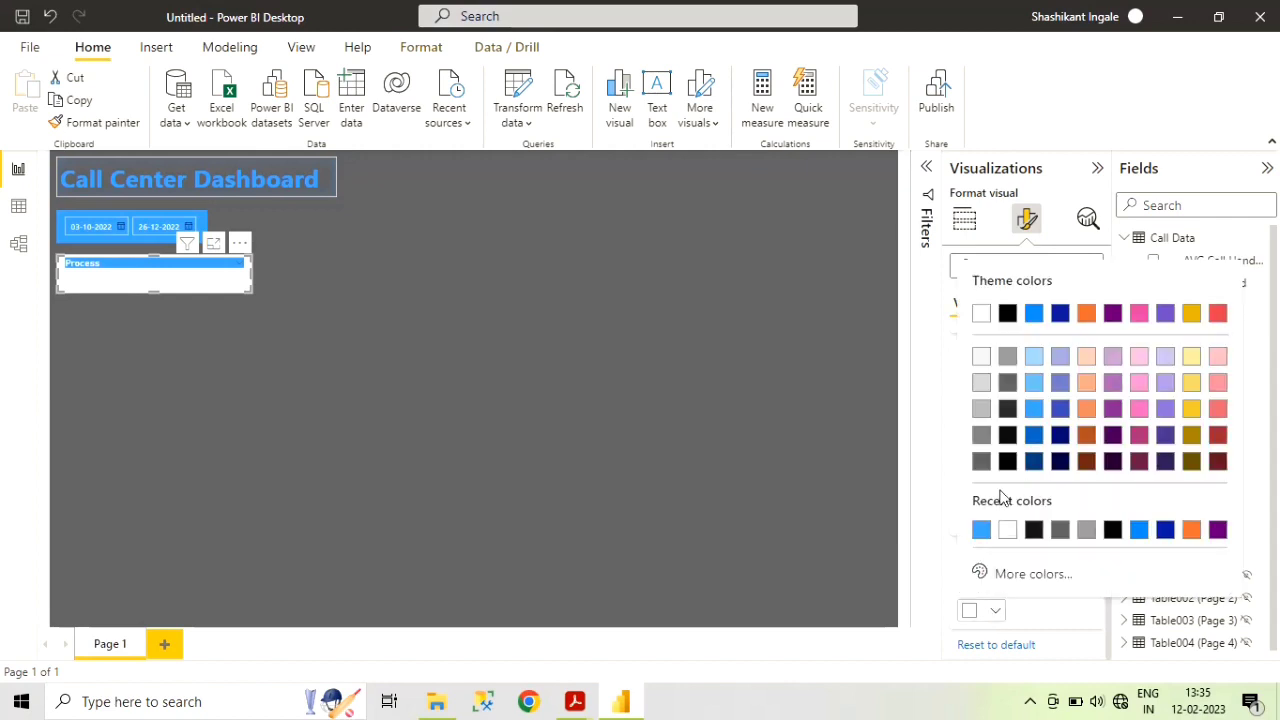
{"action": "left_click", "coordinate": [1031, 410]}
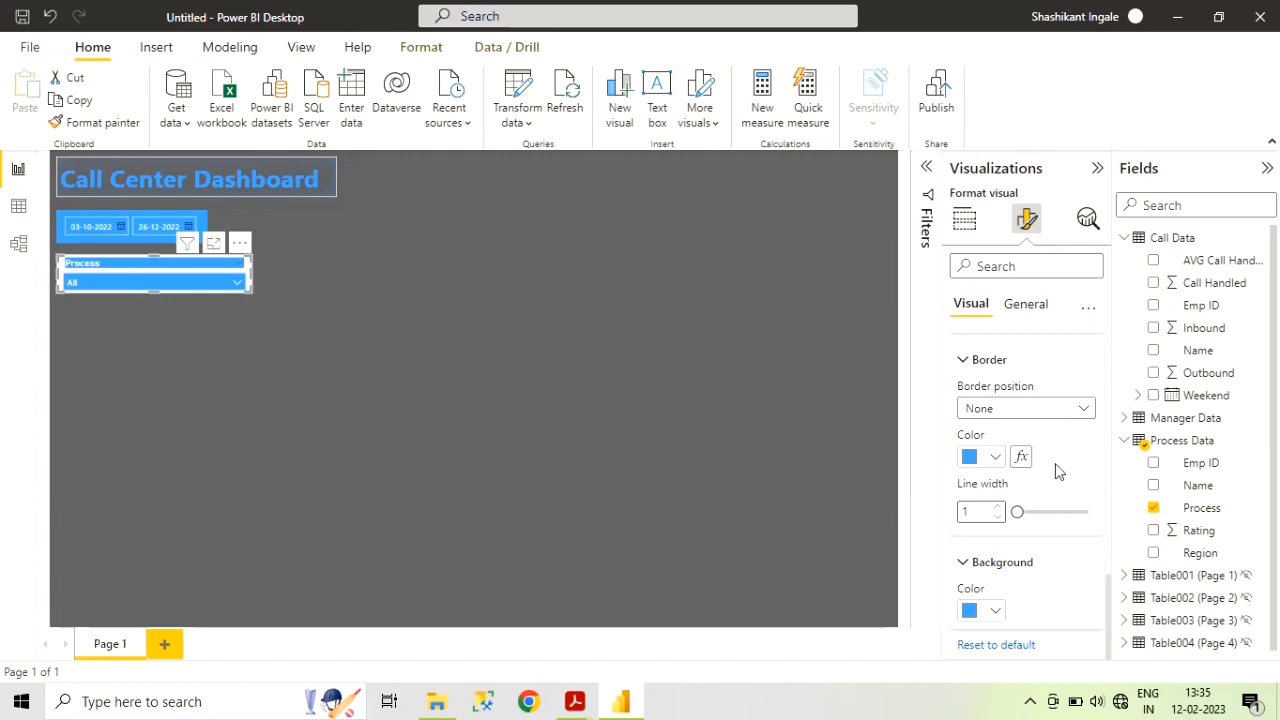
- Set the overall background effect of the Process slicer to the same light blue as the date slicer
{"action": "scroll", "coordinate": [1046, 443], "scroll_direction": "up", "scroll_amount": 5}
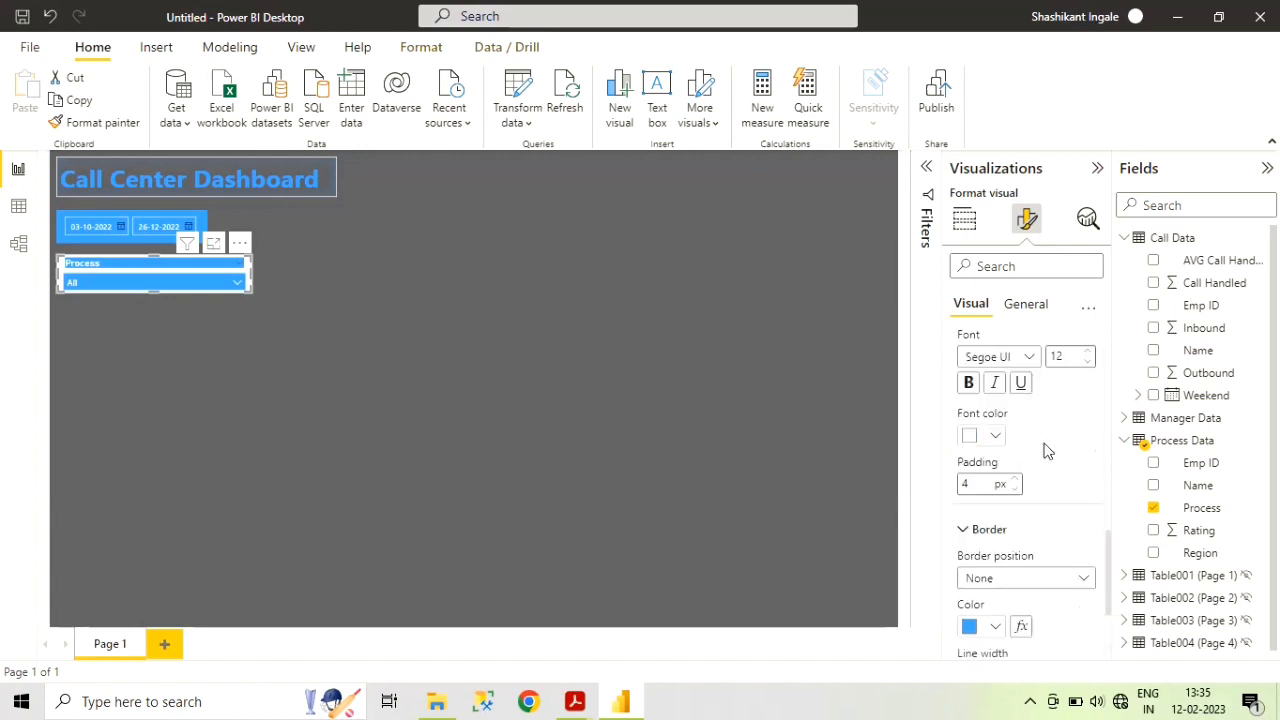
{"action": "left_click", "coordinate": [1028, 306]}
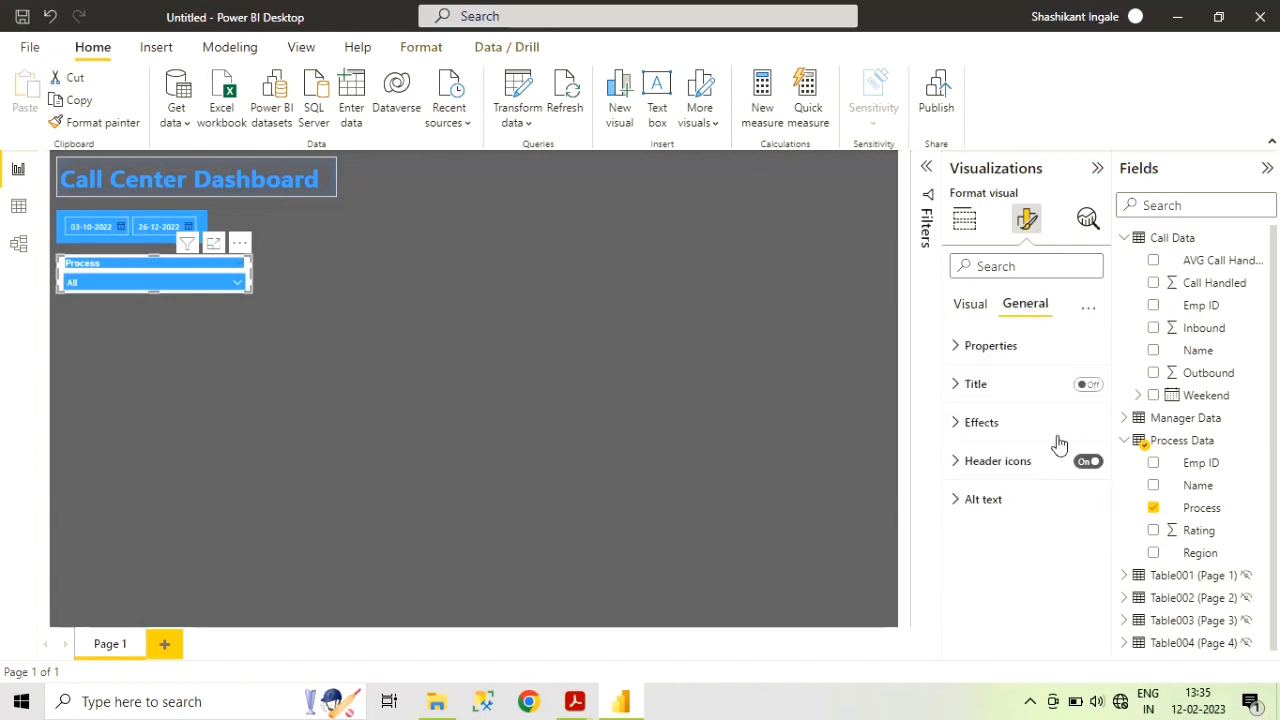
{"action": "left_click", "coordinate": [957, 430]}
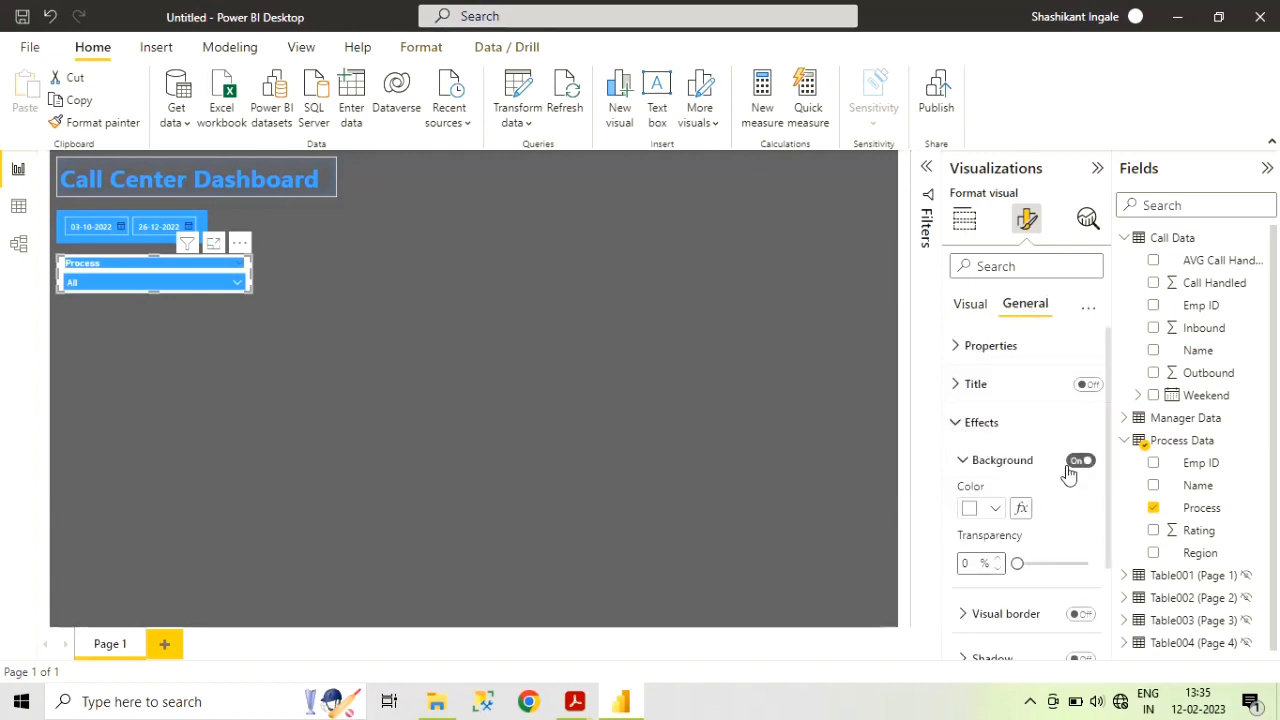
{"action": "left_click", "coordinate": [995, 509]}
{"action": "left_click", "coordinate": [1033, 311]}
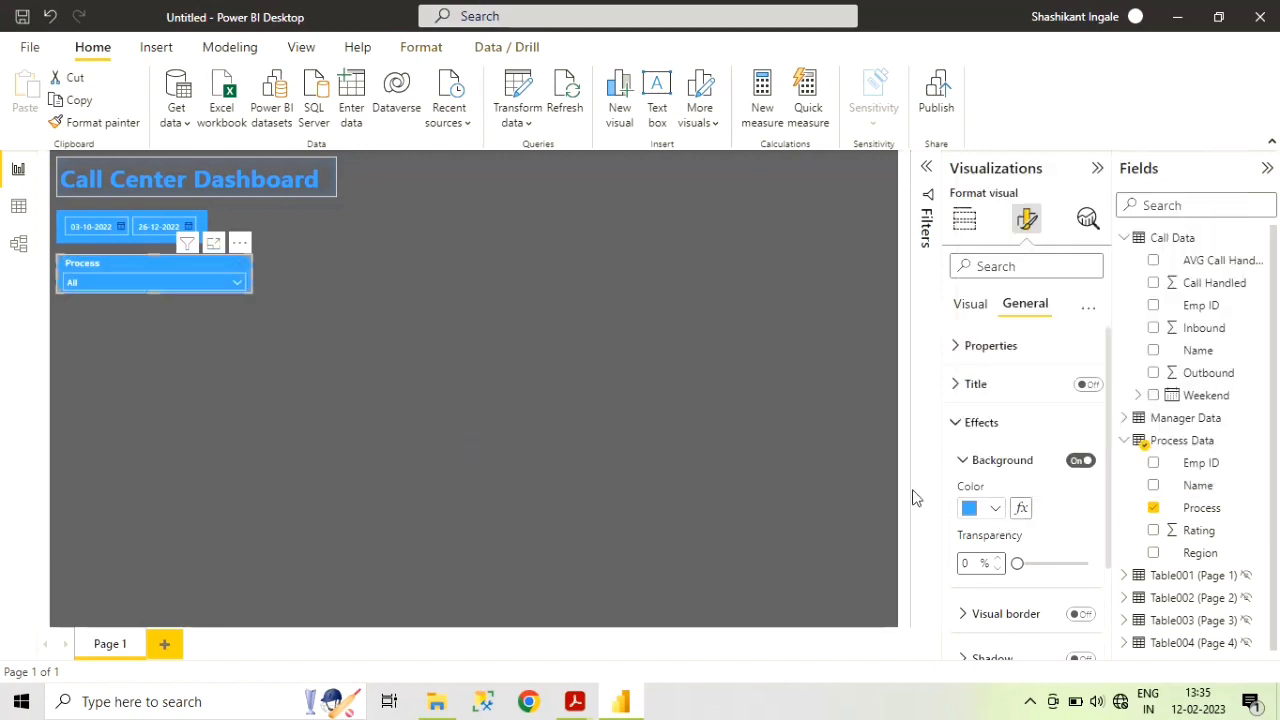
- Turn on the Process slicer's visual border in white with 2 px rounded corners
{"action": "scroll", "coordinate": [1077, 614], "scroll_direction": "down", "scroll_amount": 3}
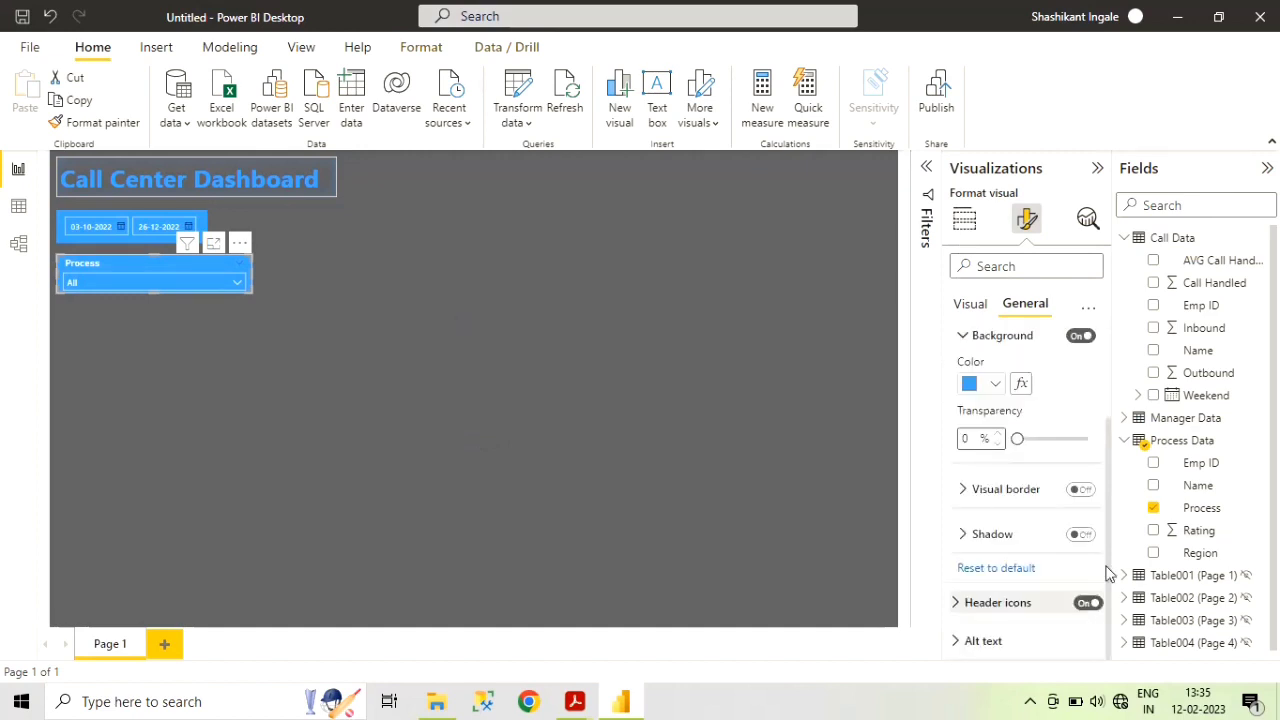
{"action": "left_click", "coordinate": [1081, 490]}
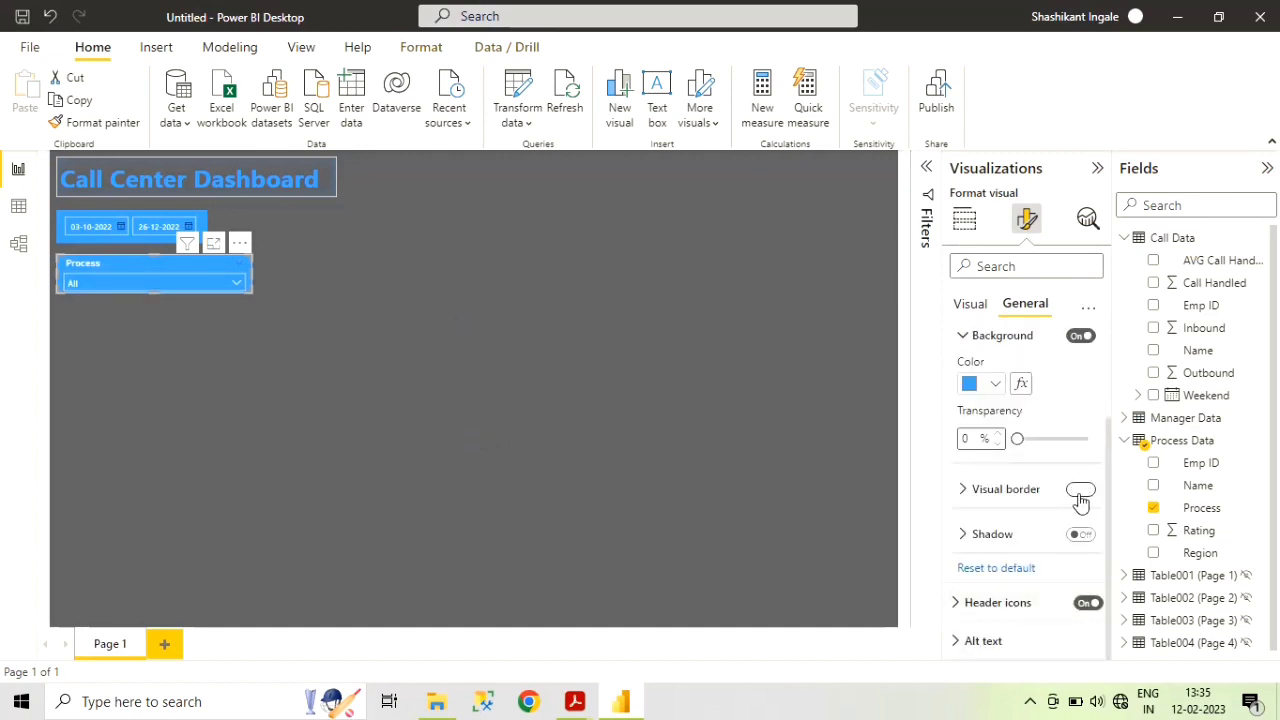
{"action": "left_click", "coordinate": [963, 498]}
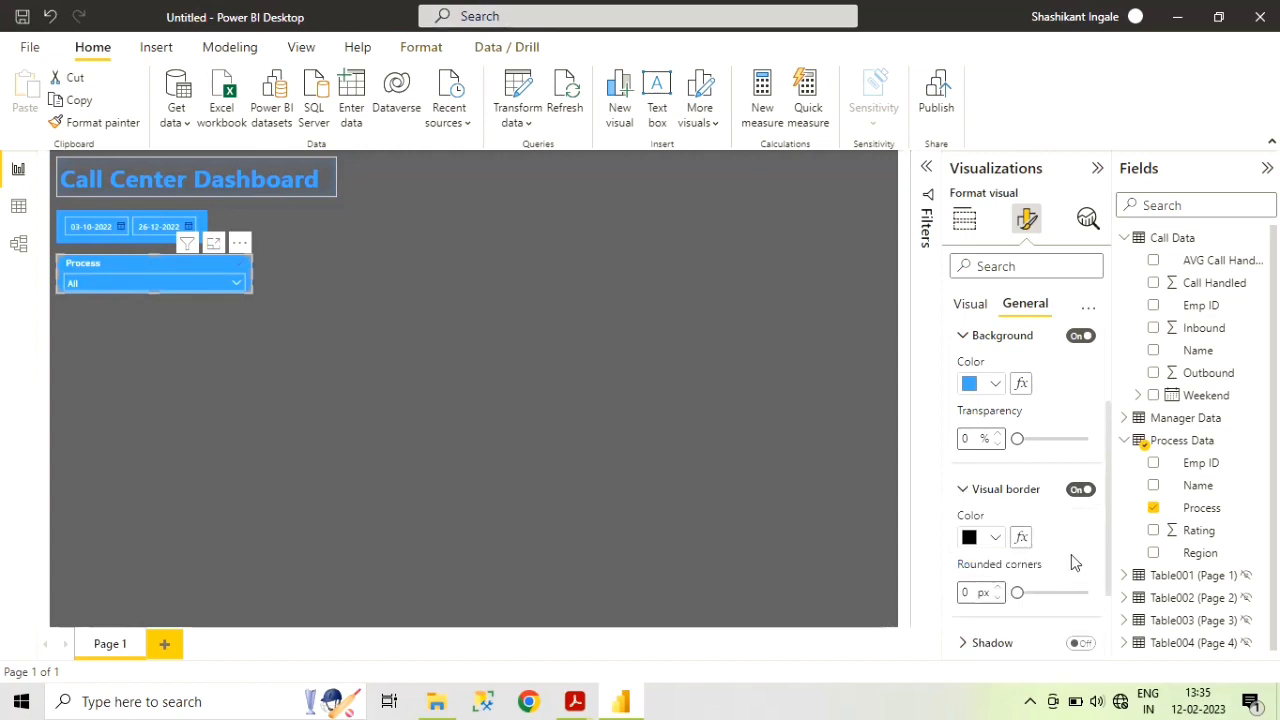
{"action": "left_click", "coordinate": [997, 540]}
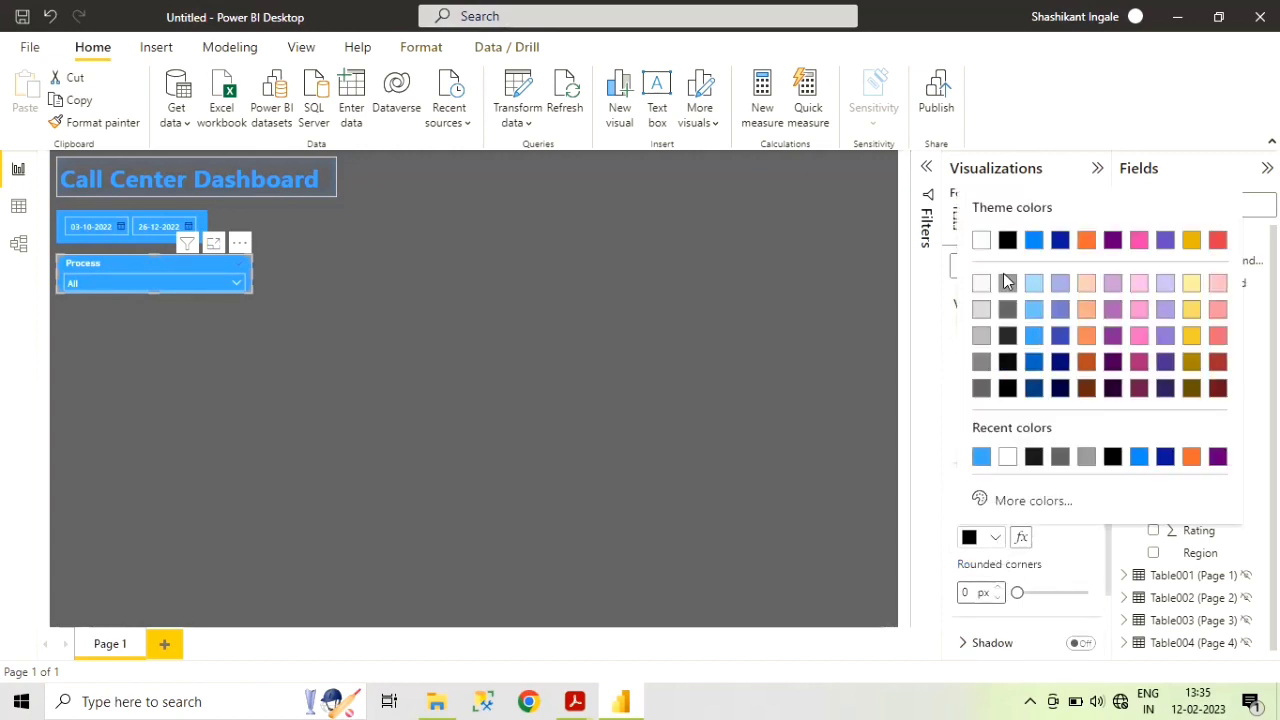
{"action": "left_click", "coordinate": [975, 241]}
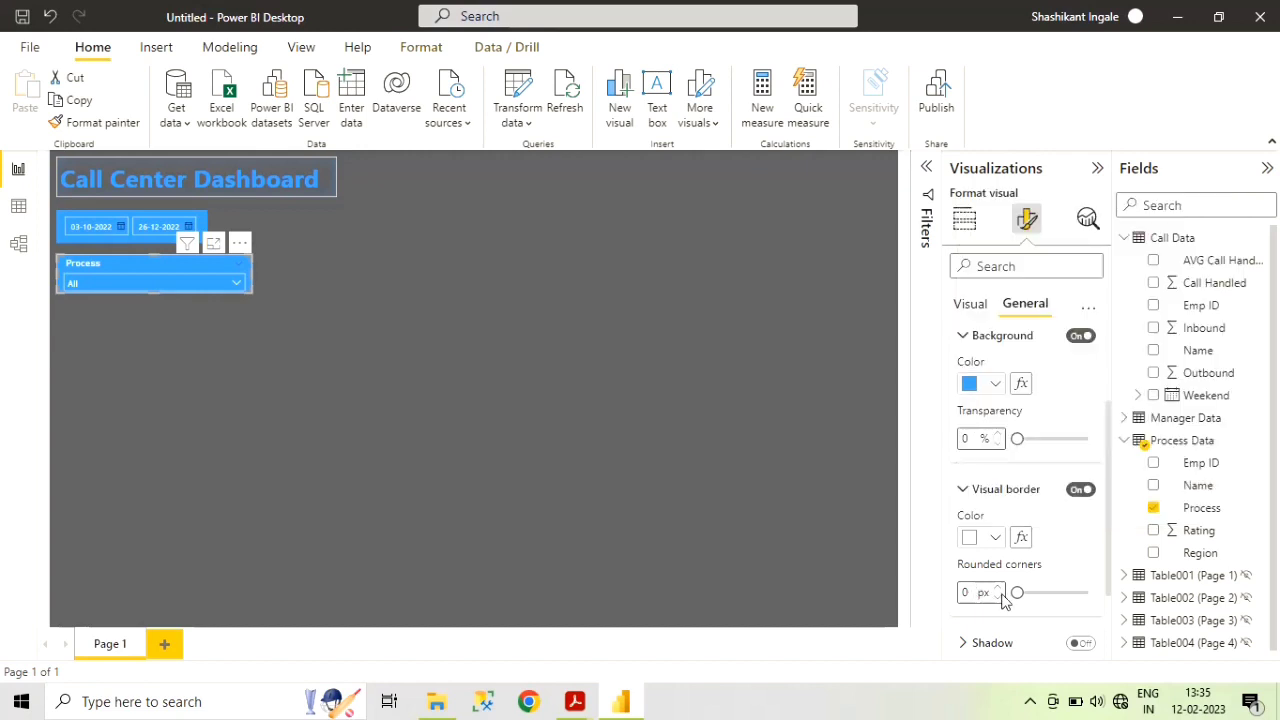
{"action": "left_click_drag", "start_coordinate": [1019, 594], "coordinate": [1024, 594]}
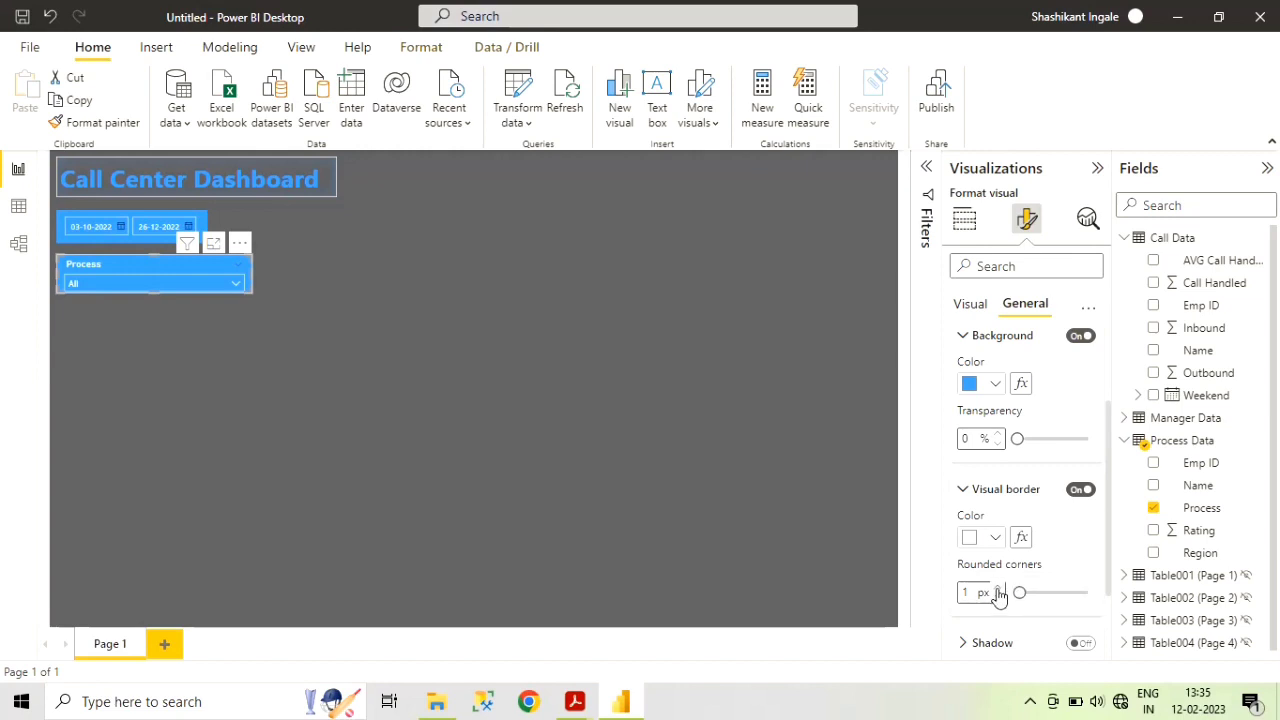
- Turn on the shadow for the Process slicer and color it light blue
{"action": "scroll", "coordinate": [1073, 561], "scroll_direction": "down", "scroll_amount": 1}
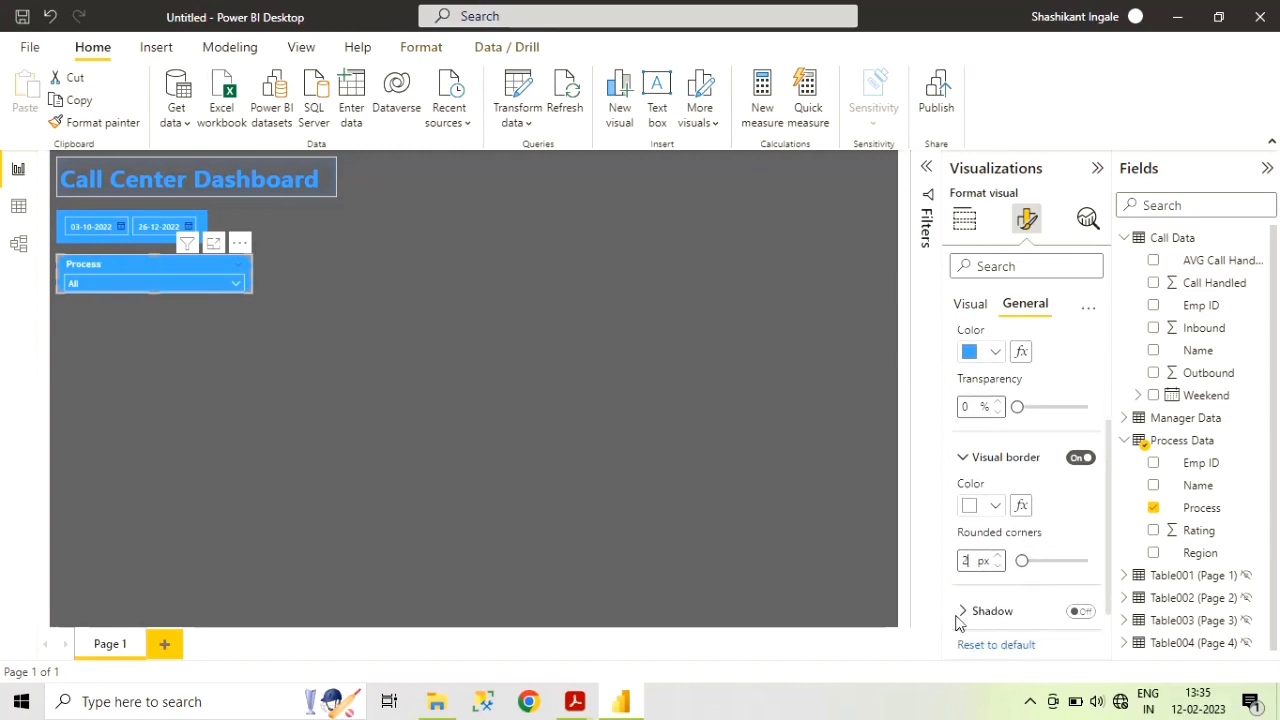
{"action": "scroll", "coordinate": [965, 615], "scroll_direction": "down", "scroll_amount": 1}
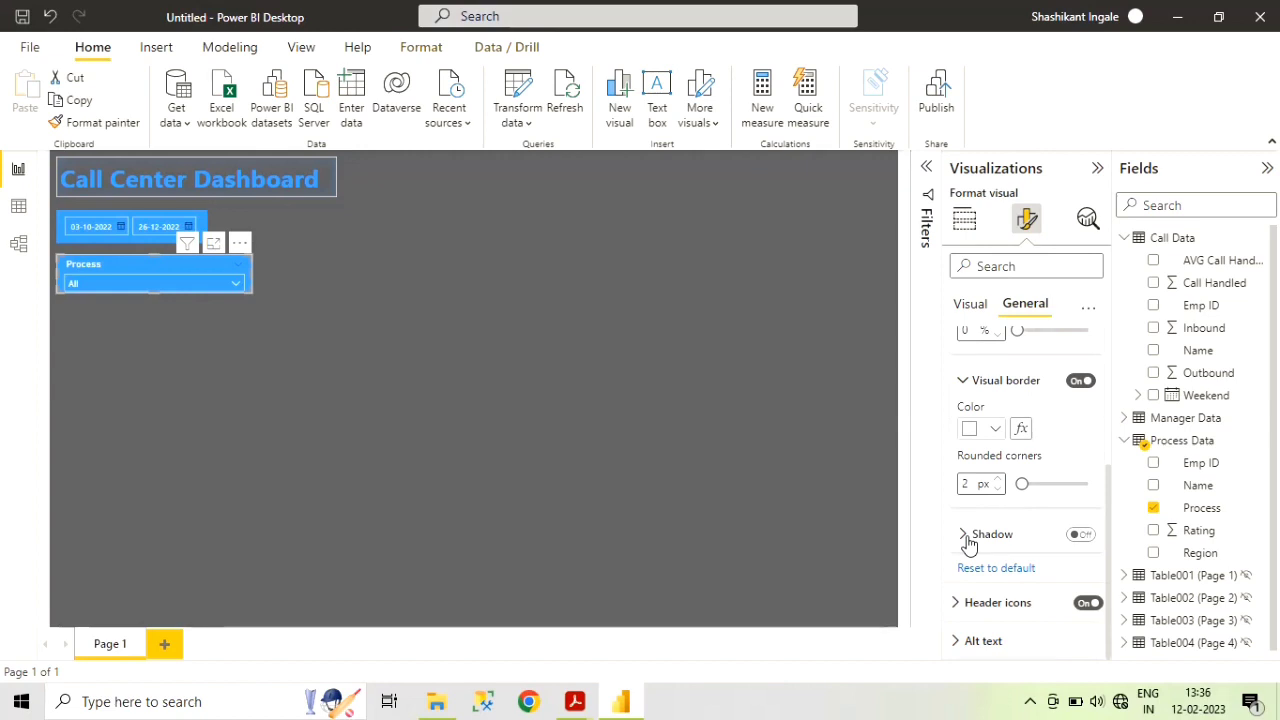
{"action": "left_click", "coordinate": [966, 534]}
{"action": "left_click", "coordinate": [1080, 536]}
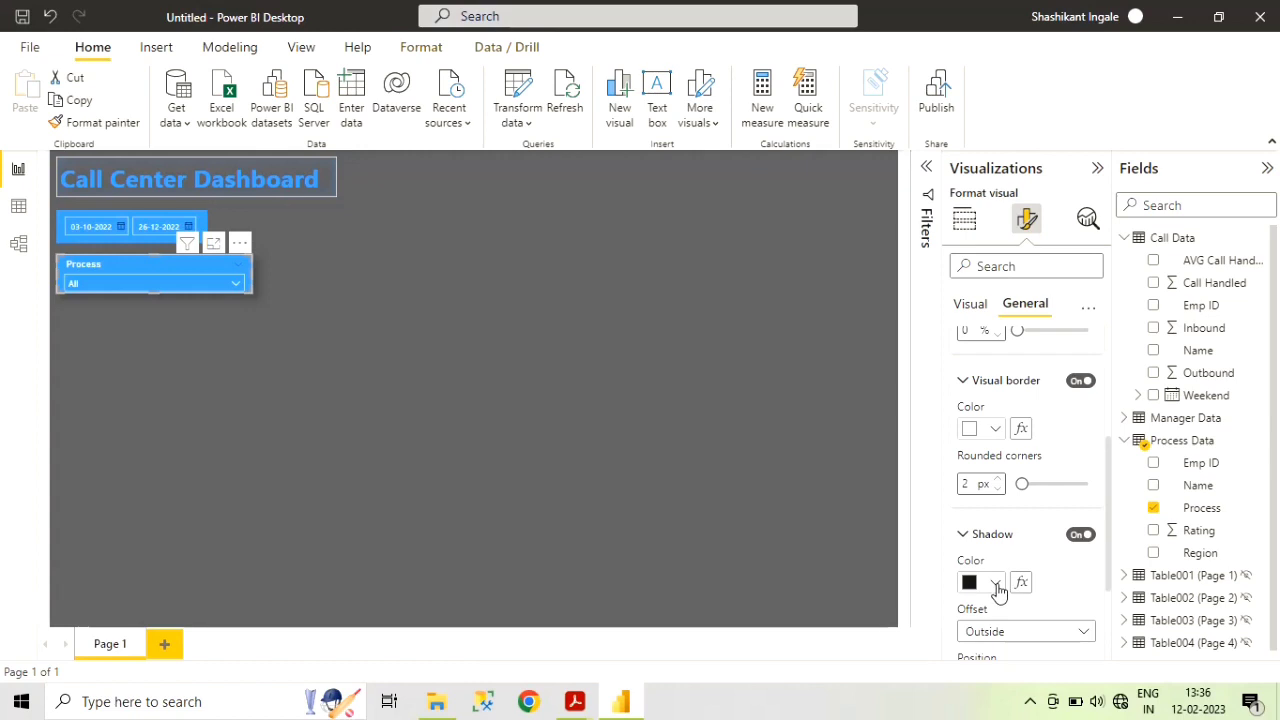
{"action": "left_click", "coordinate": [995, 584]}
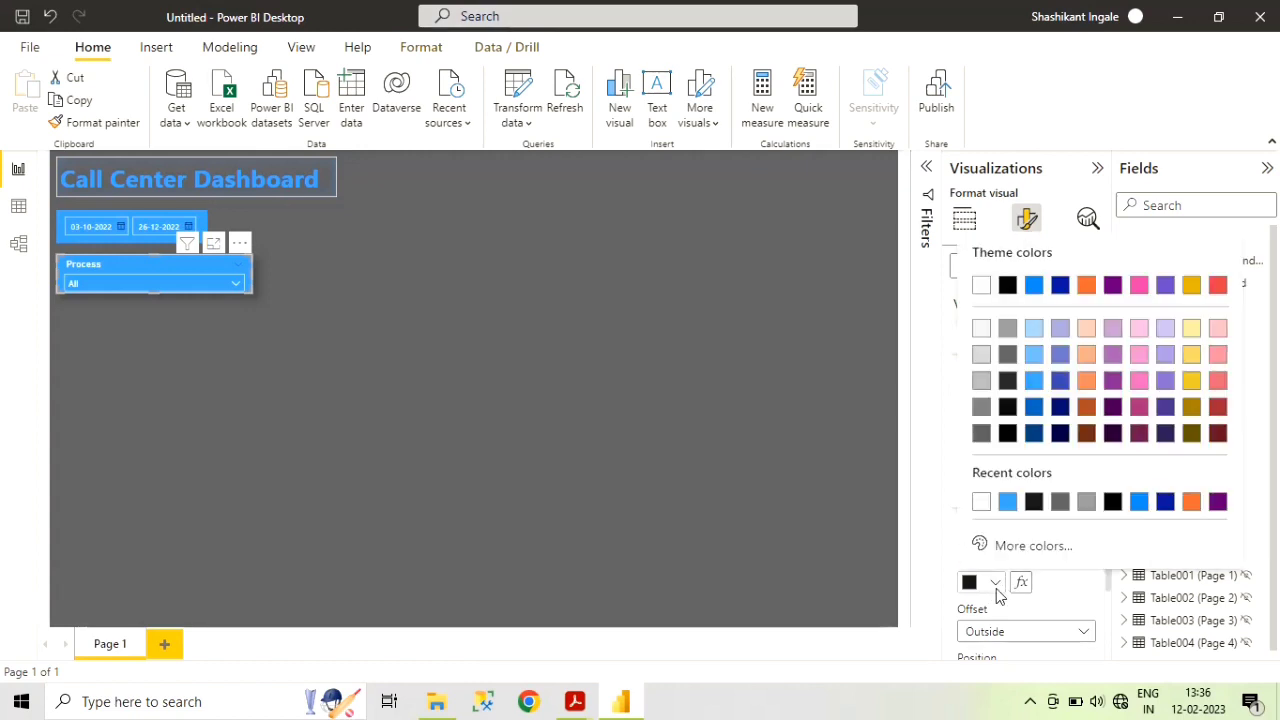
{"action": "left_click", "coordinate": [1034, 386]}
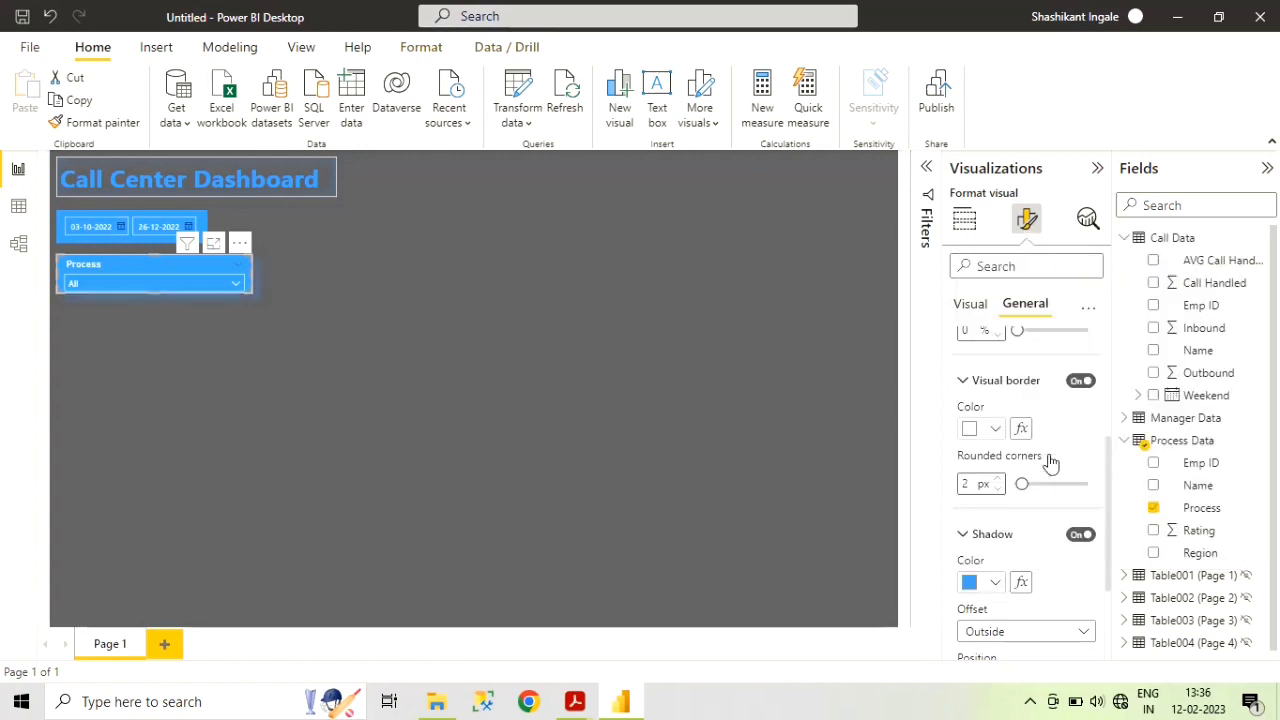
- Set the Process slicer's shadow offset to Inside and its position to Center
{"action": "scroll", "coordinate": [1066, 600], "scroll_direction": "down", "scroll_amount": 3}
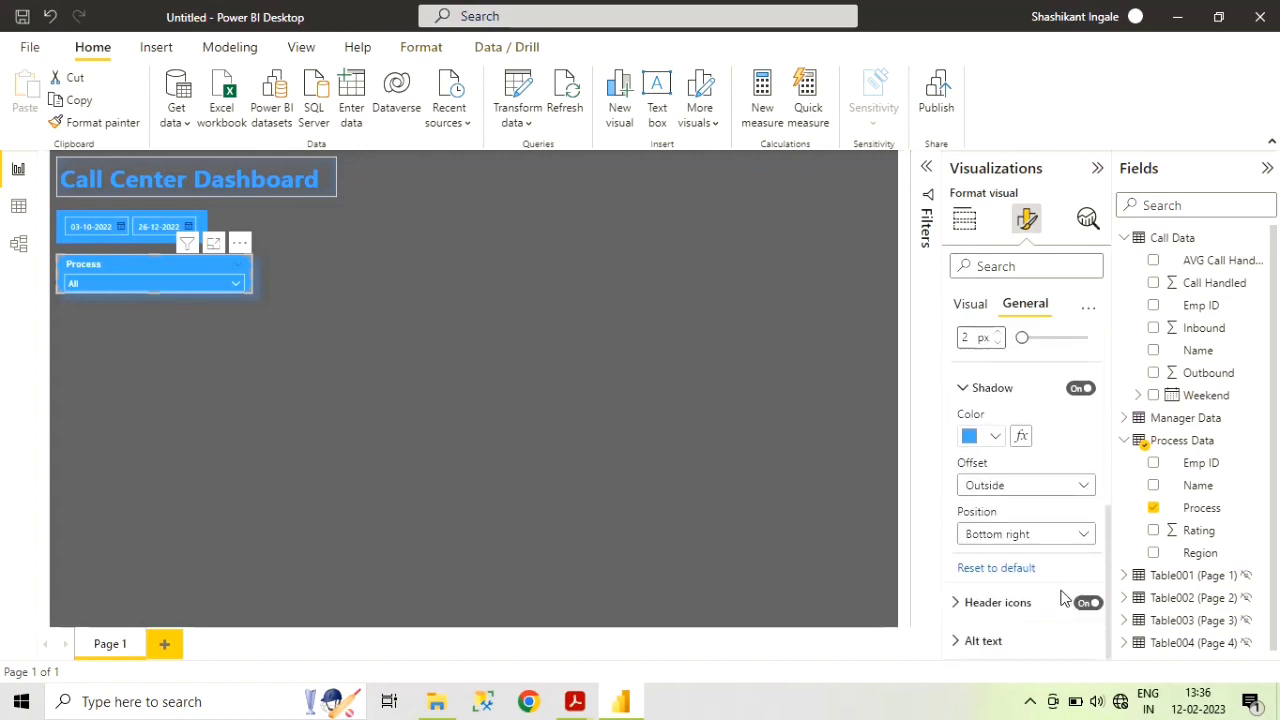
{"action": "left_click", "coordinate": [1083, 488]}
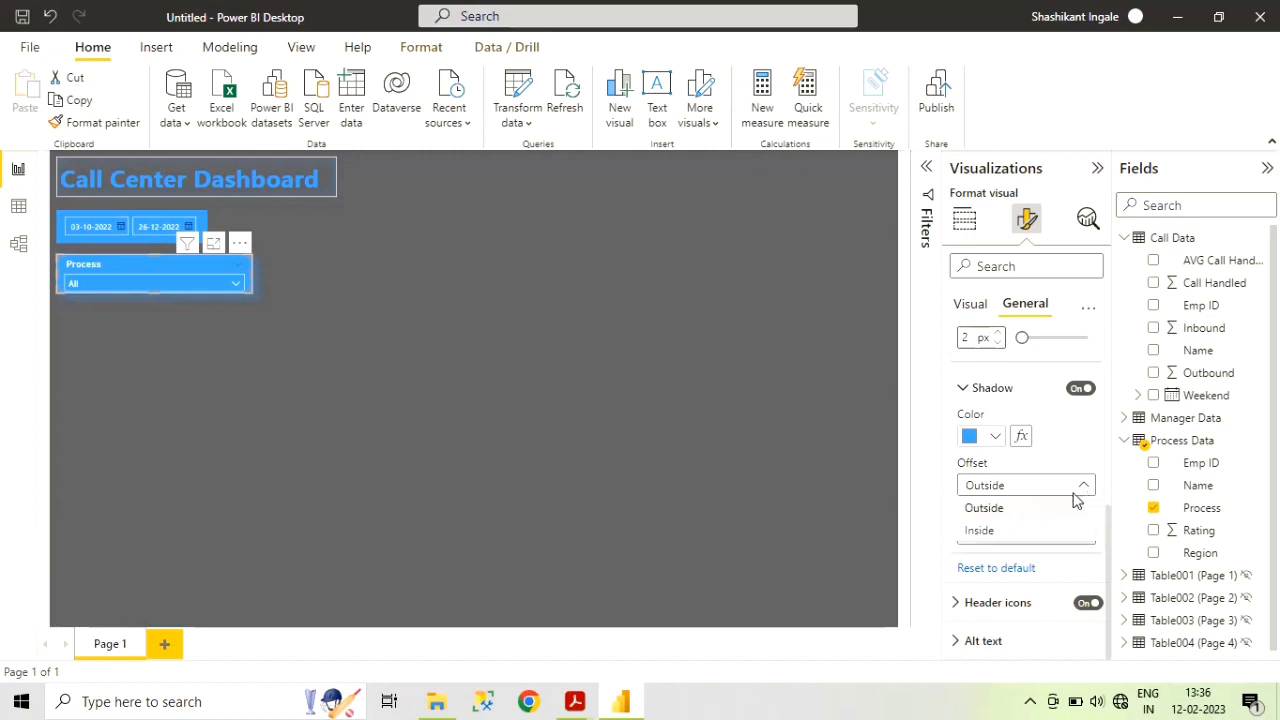
{"action": "left_click", "coordinate": [1075, 553]}
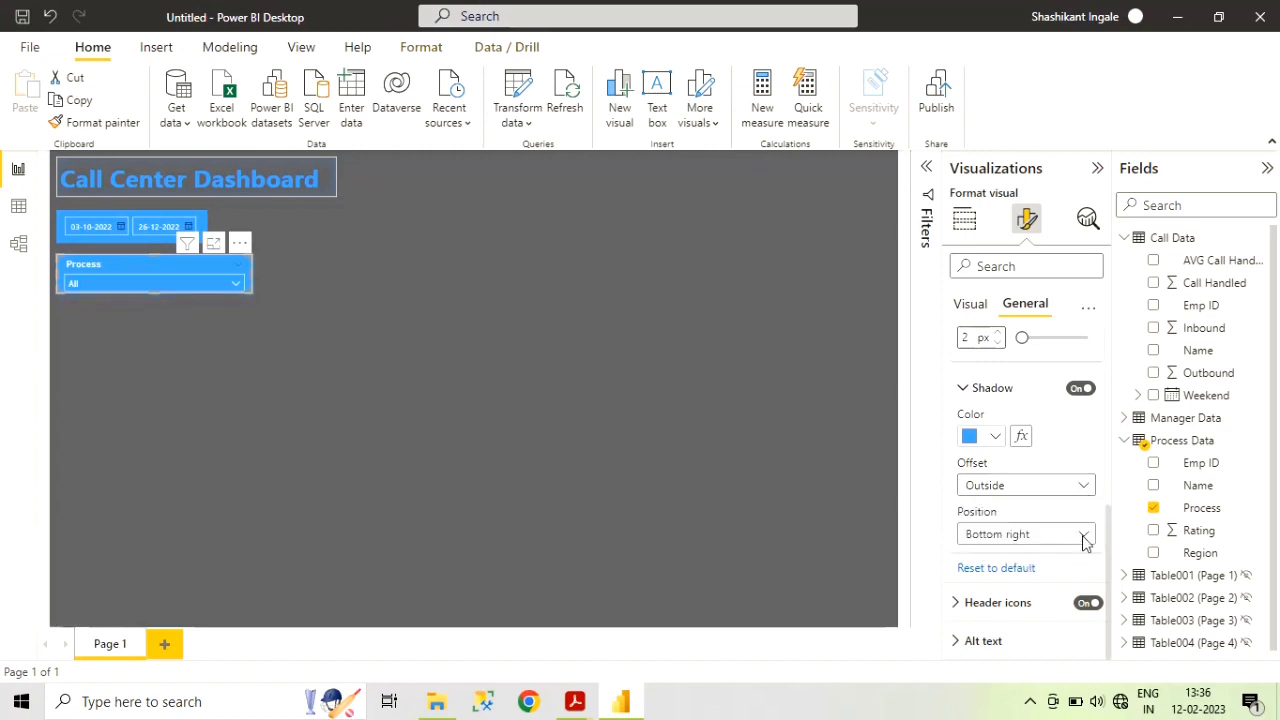
{"action": "left_click", "coordinate": [1083, 536]}
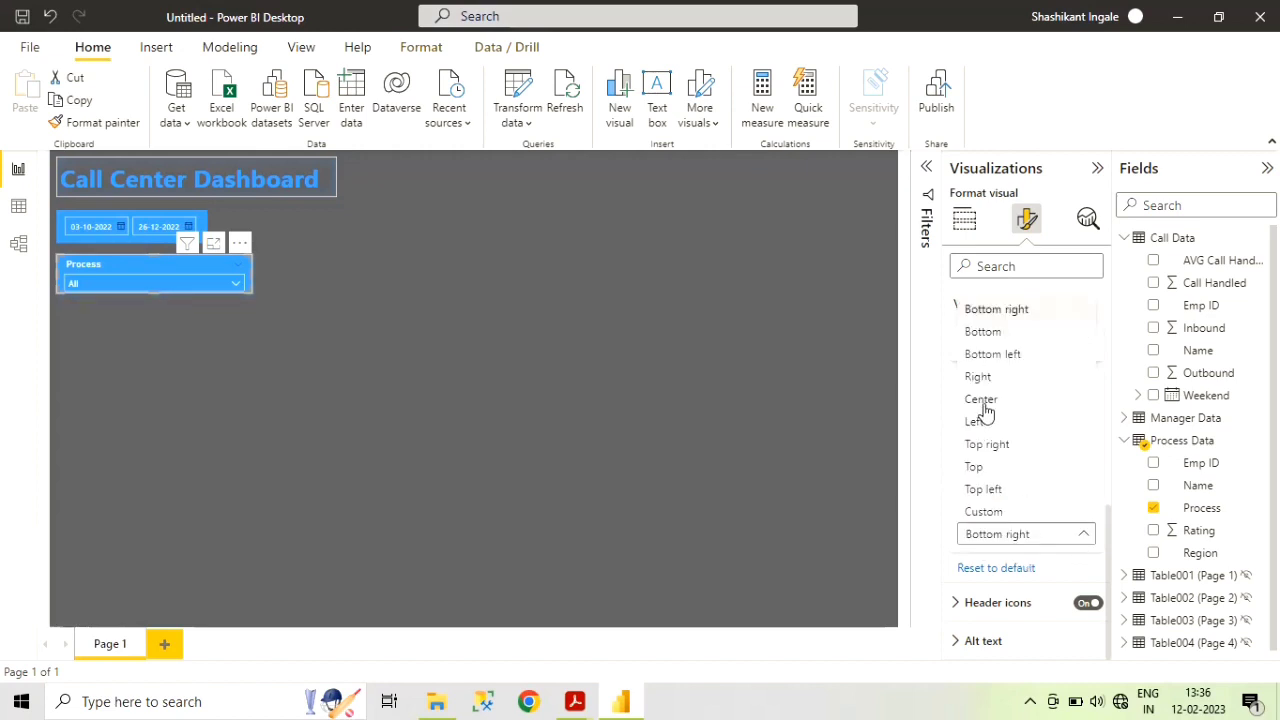
{"action": "left_click", "coordinate": [360, 401]}
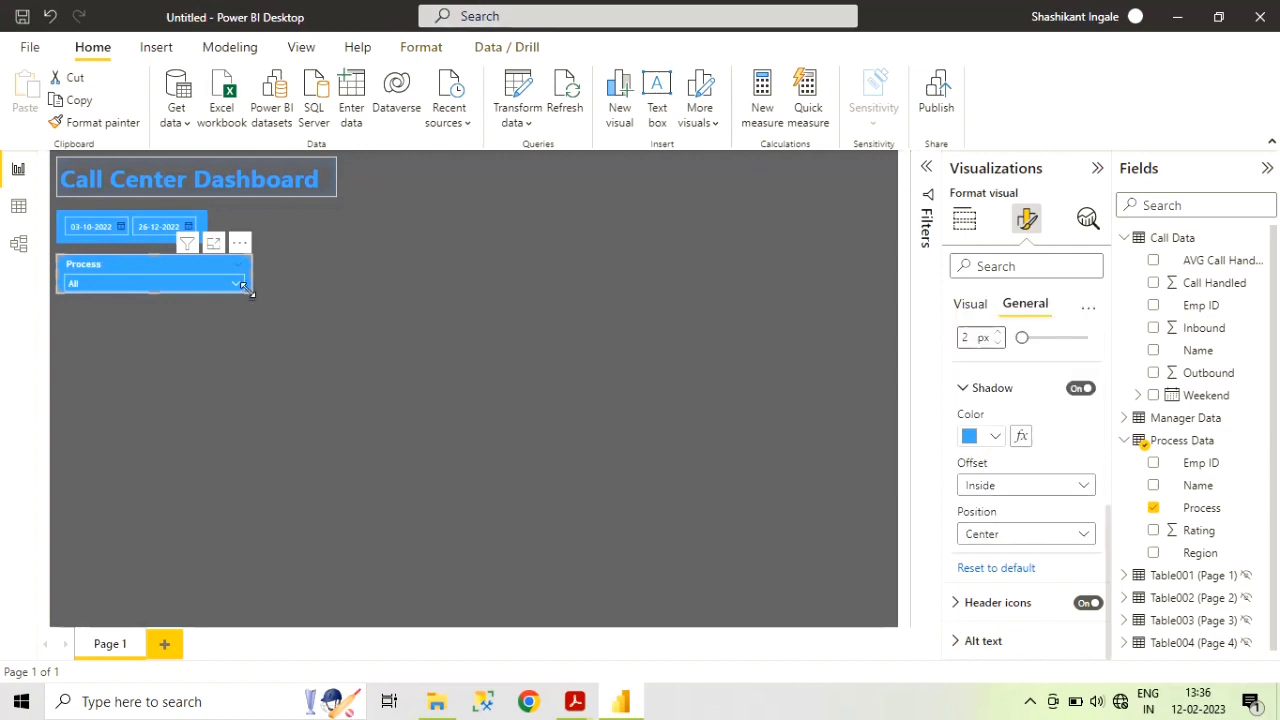
- Make the Process slicer slightly taller and place a duplicate of it directly below the original
{"action": "left_click_drag", "start_coordinate": [246, 293], "coordinate": [247, 299]}
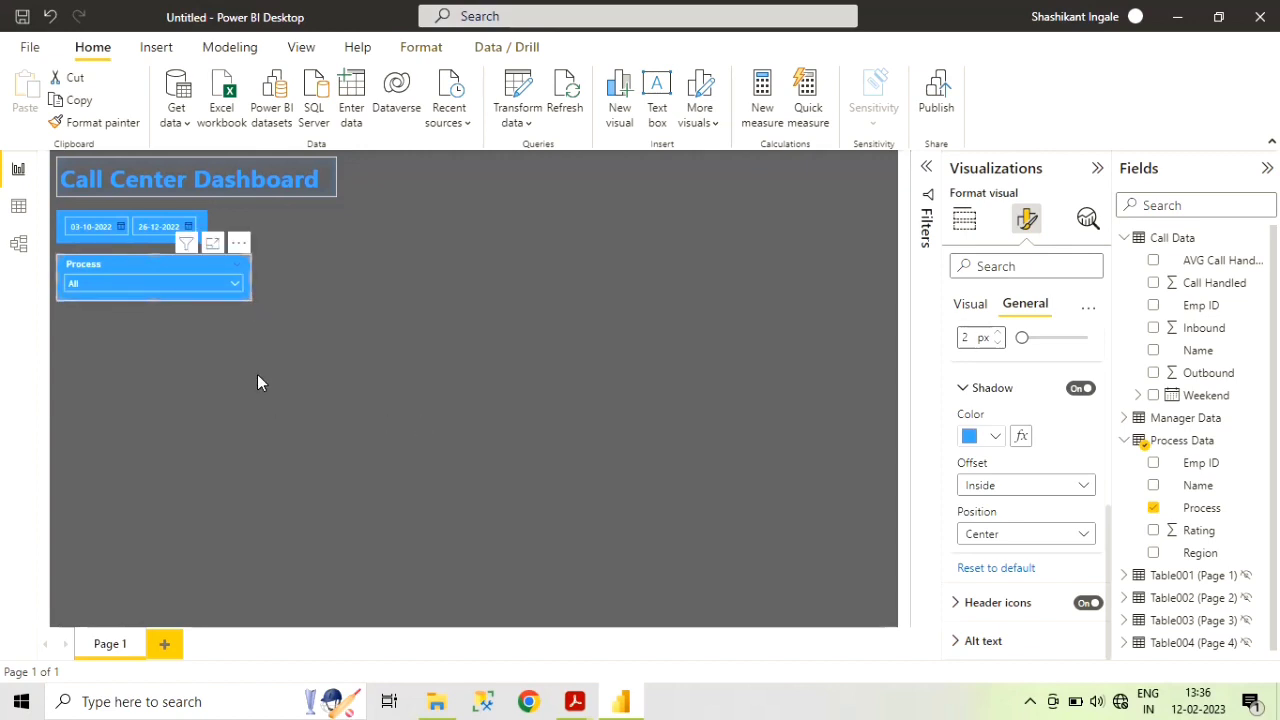
{"action": "left_click", "coordinate": [307, 384]}
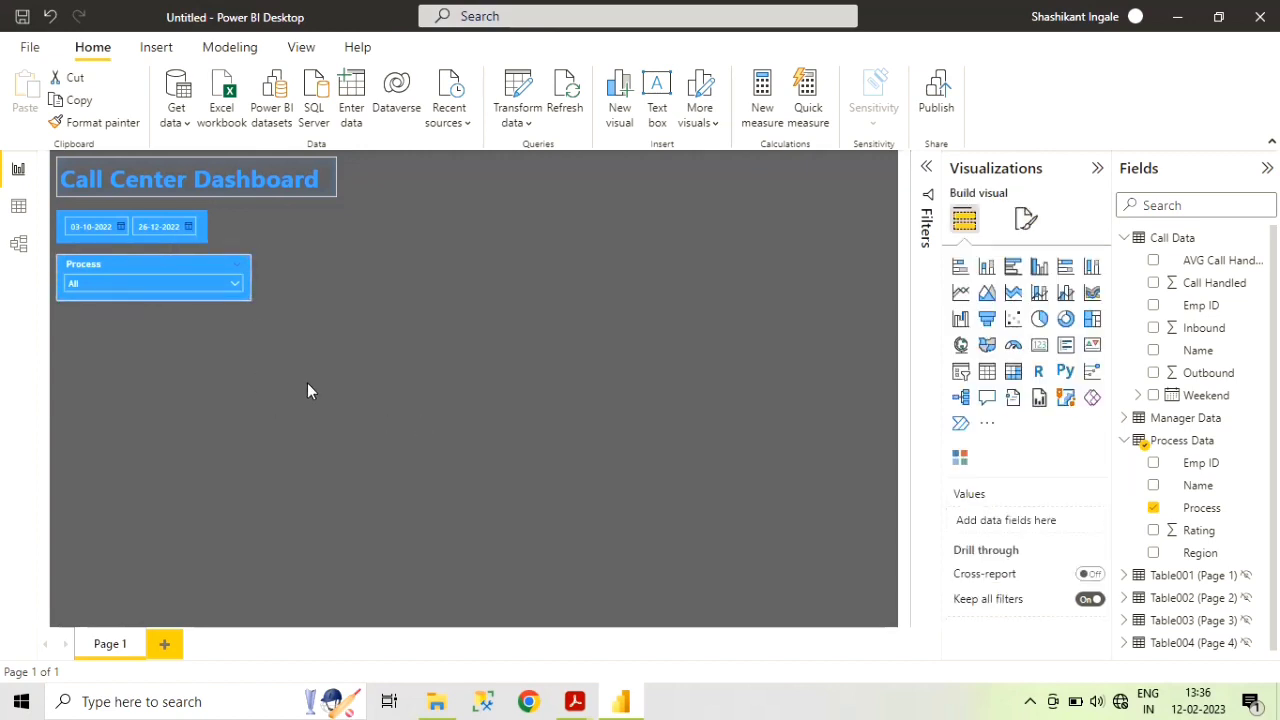
{"action": "left_click", "coordinate": [185, 262]}
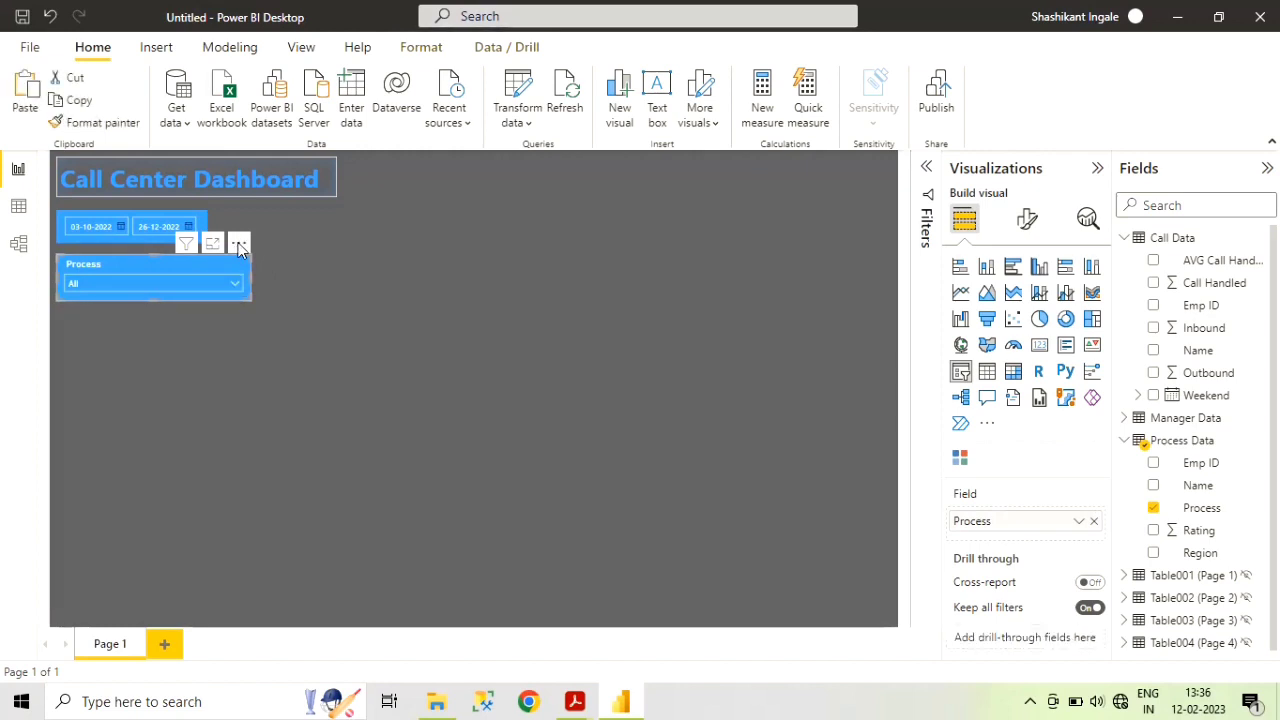
{"action": "left_click_drag", "start_coordinate": [240, 250], "coordinate": [258, 303]}
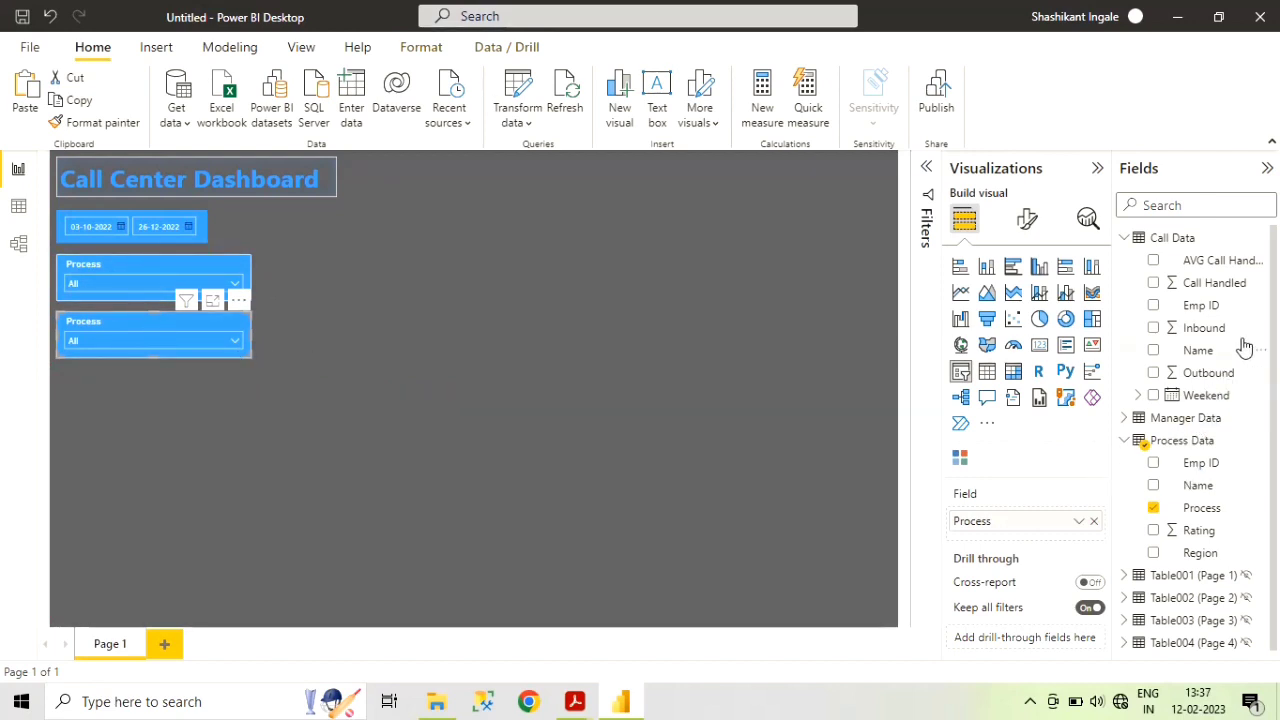
- Replace the duplicate slicer's Process field with Name from Call Data, and check the entries in the Name and Process slicers
{"action": "left_click_drag", "start_coordinate": [1155, 357], "coordinate": [1097, 535]}
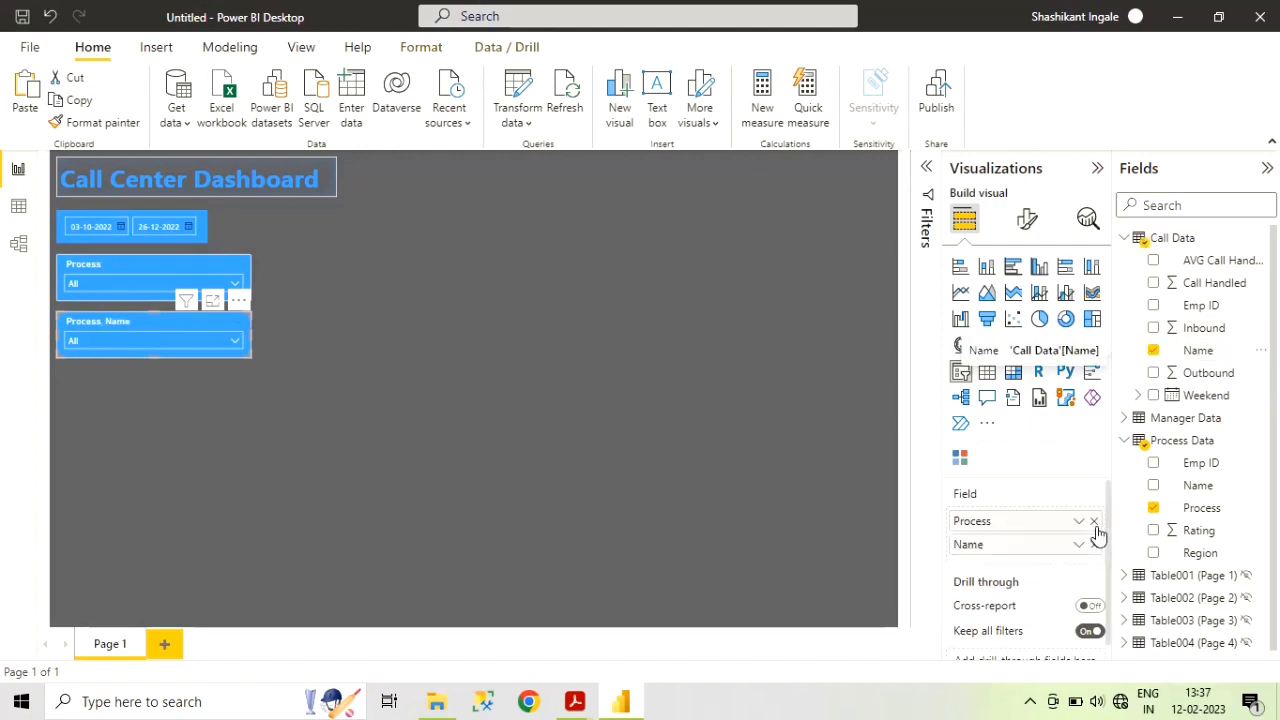
{"action": "left_click", "coordinate": [1094, 521]}
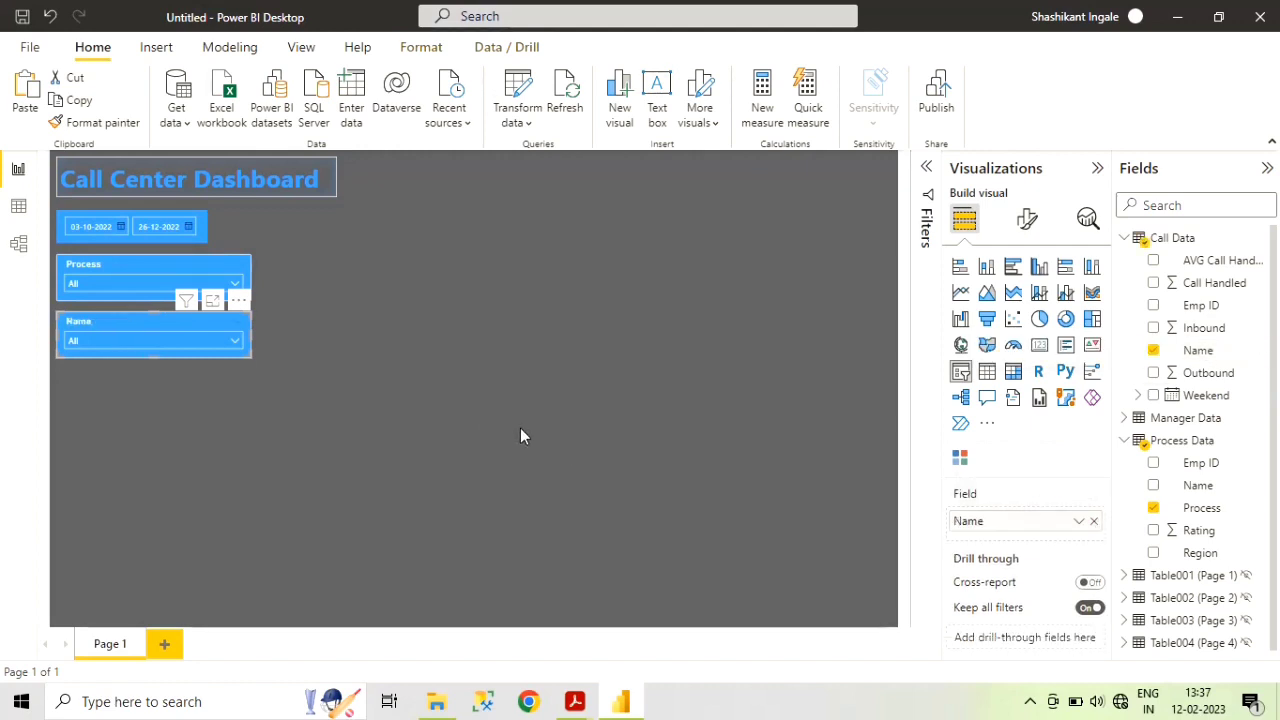
{"action": "left_click", "coordinate": [236, 342]}
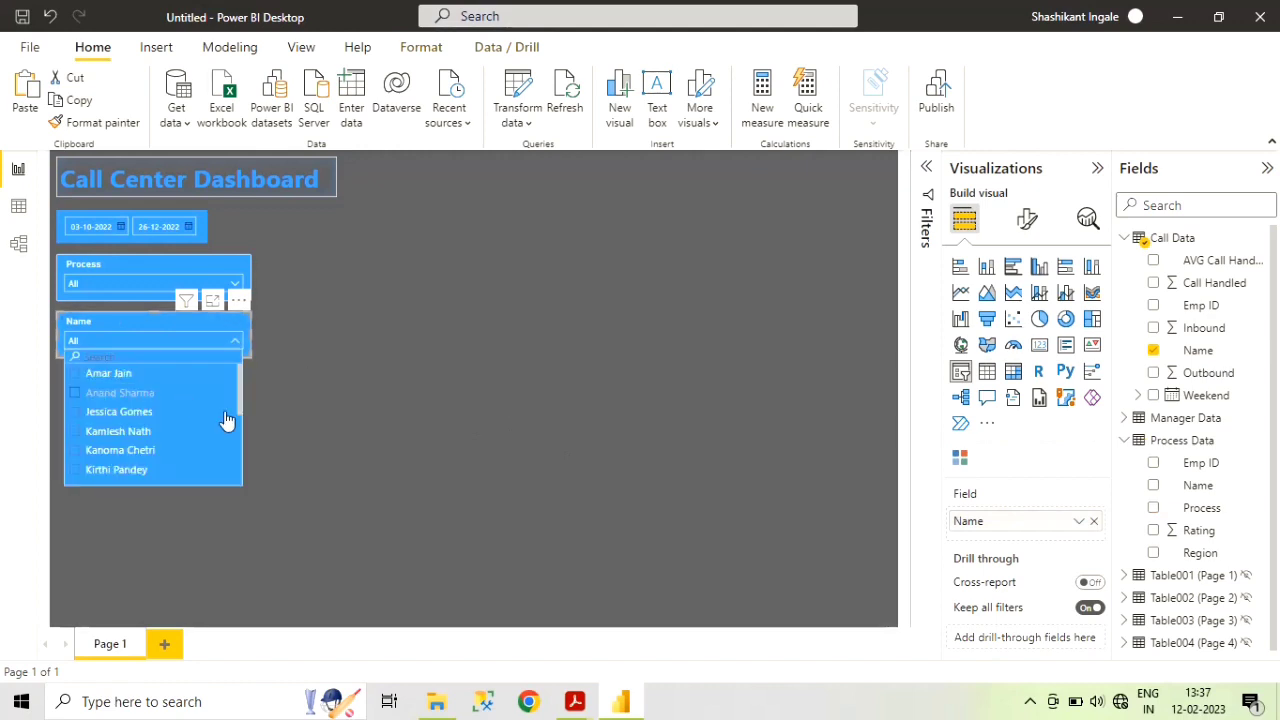
{"action": "scroll", "coordinate": [176, 420], "scroll_direction": "down", "scroll_amount": 3}
{"action": "scroll", "coordinate": [176, 420], "scroll_direction": "up", "scroll_amount": 1}
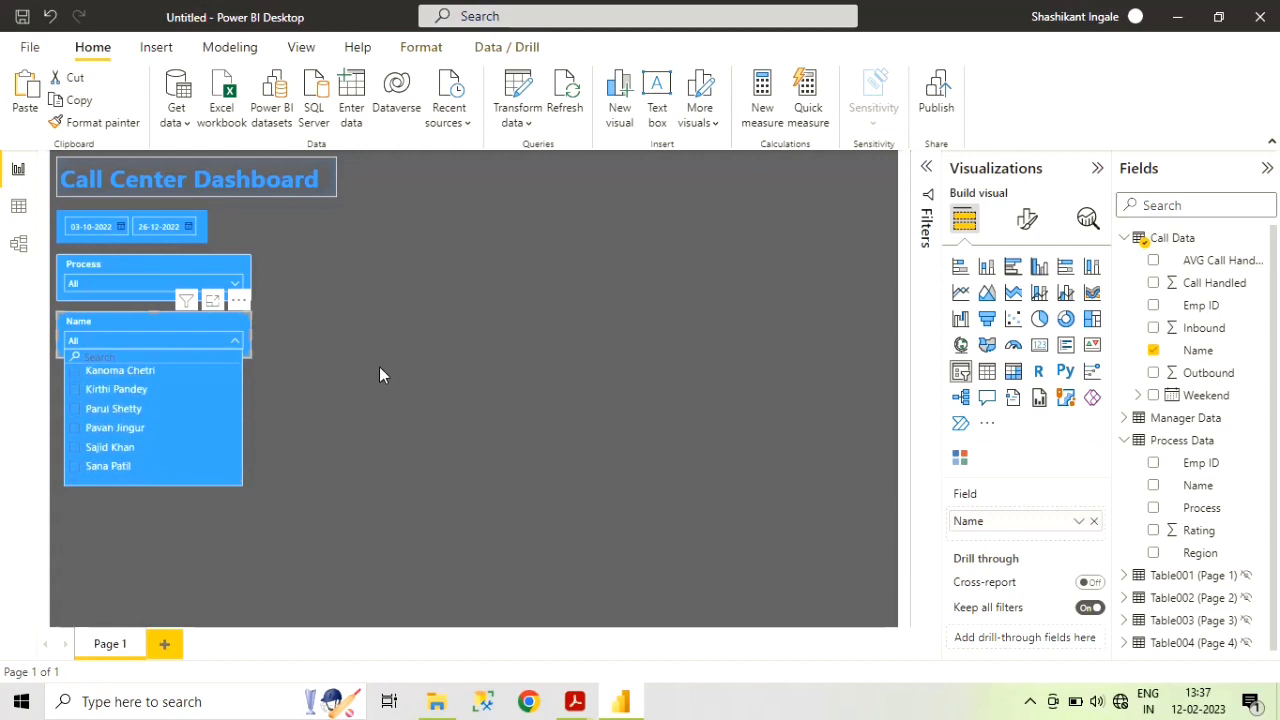
{"action": "left_click", "coordinate": [380, 371]}
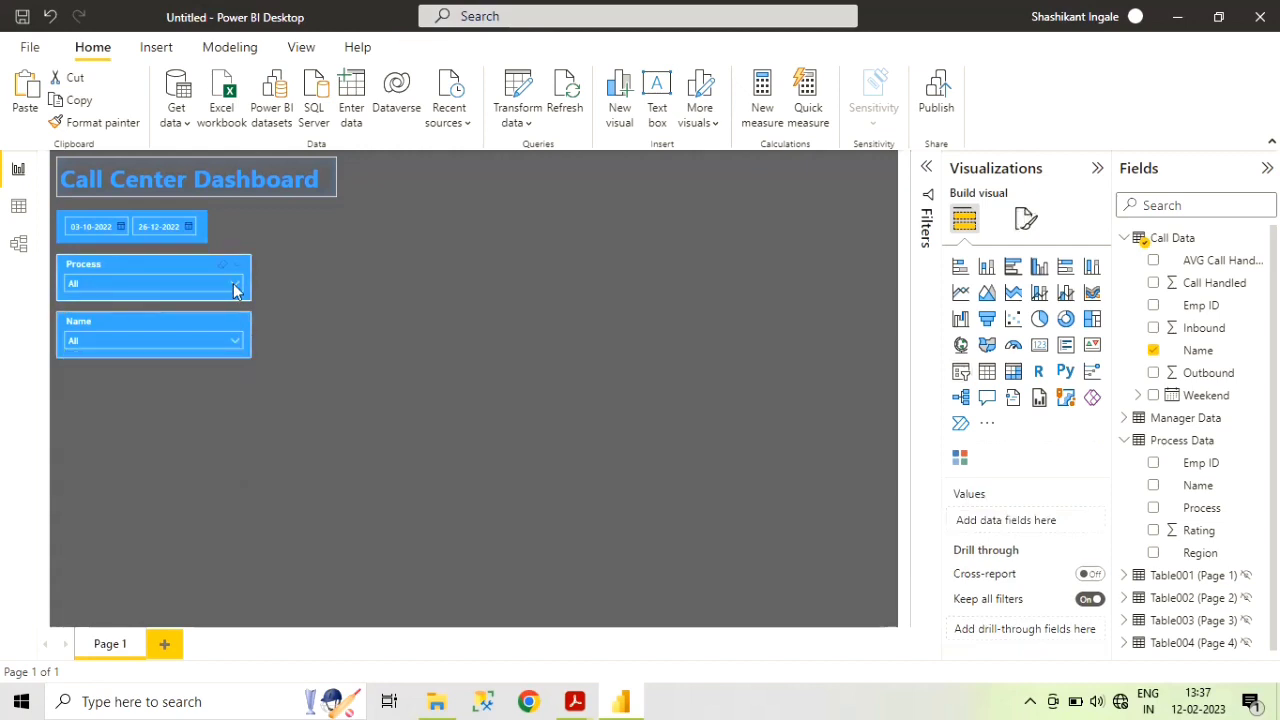
{"action": "left_click", "coordinate": [235, 286]}
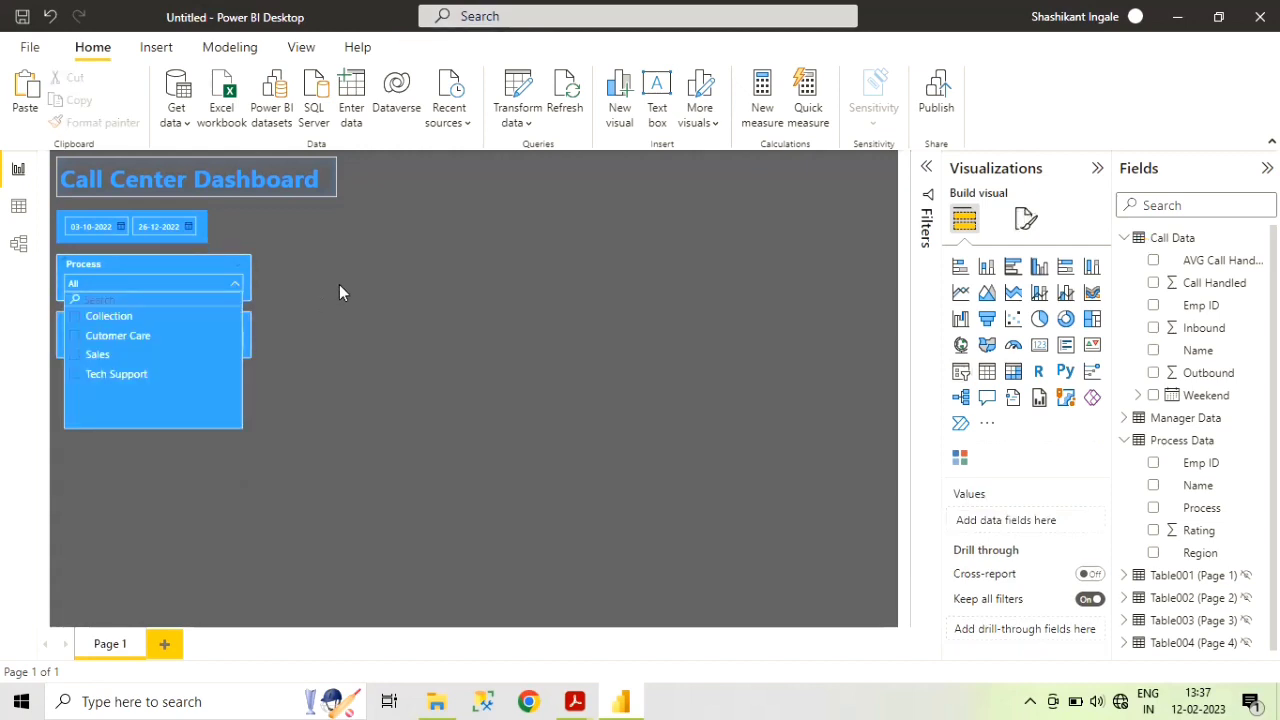
{"action": "left_click", "coordinate": [339, 286]}
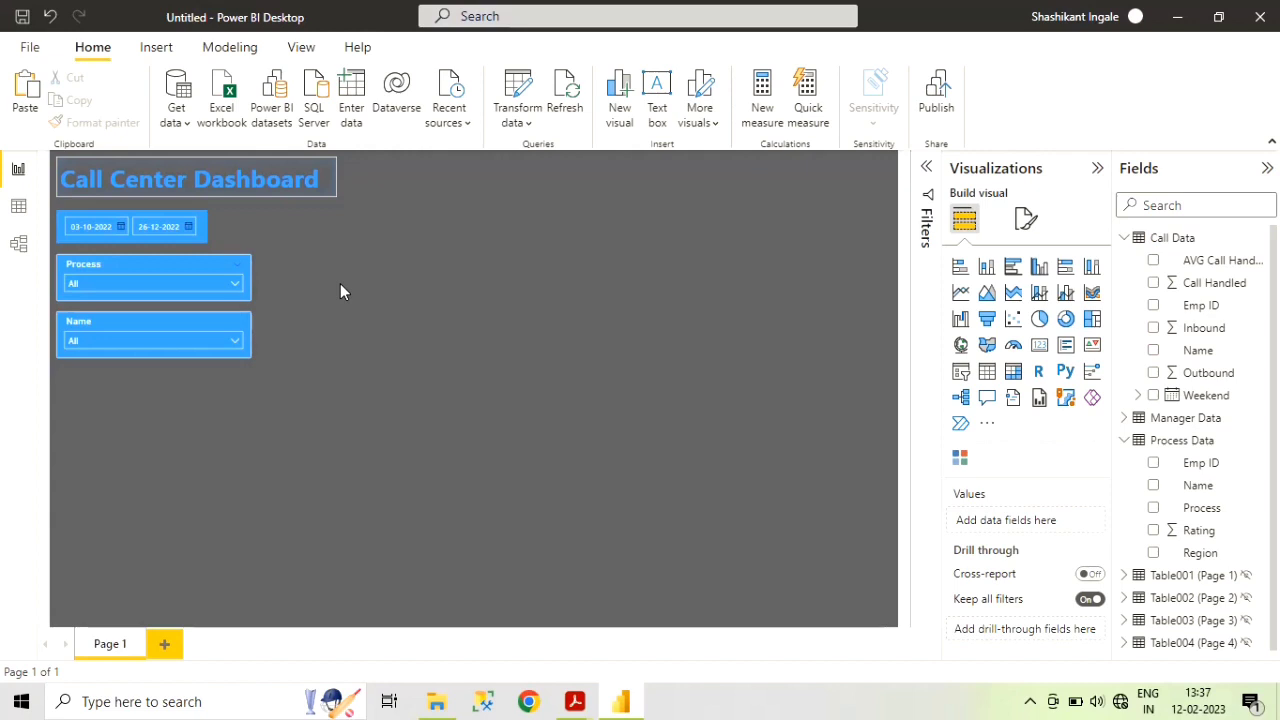
- Move the Call Center Dashboard title into the page's upper-left corner, and place the slightly narrowed date slicer directly beneath it
{"action": "left_click", "coordinate": [344, 214]}
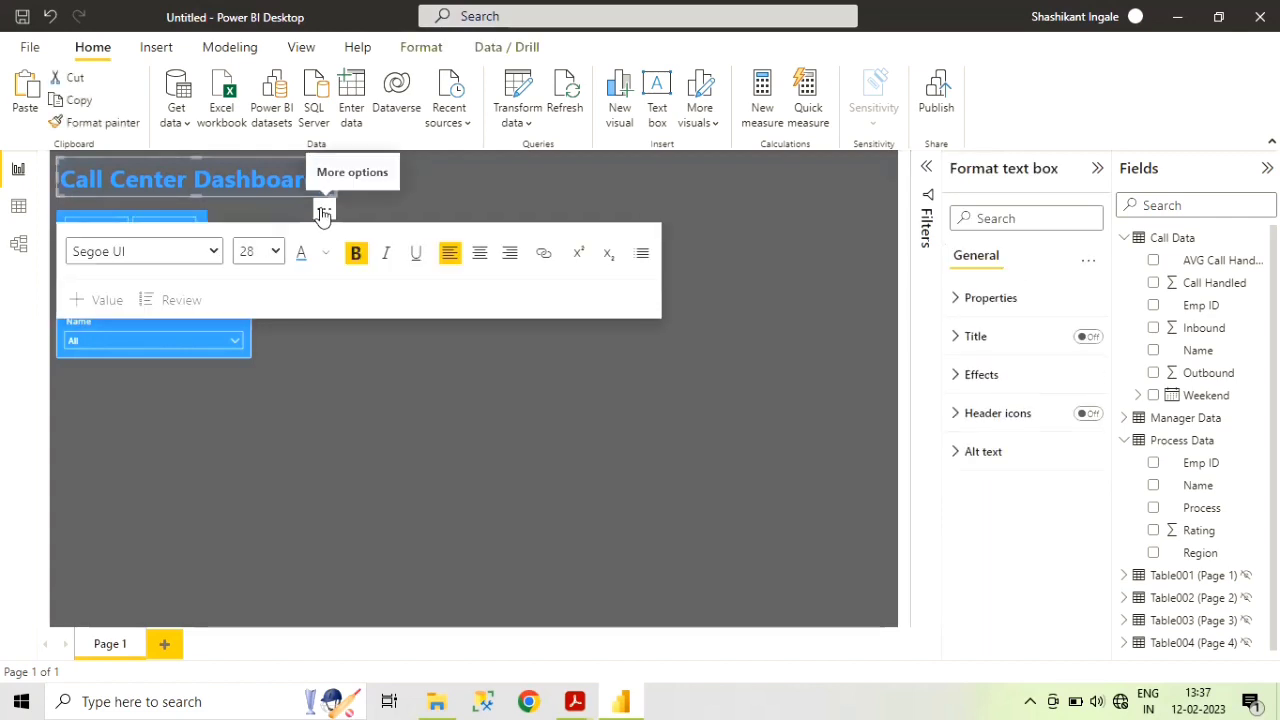
{"action": "left_click_drag", "start_coordinate": [323, 217], "coordinate": [318, 207]}
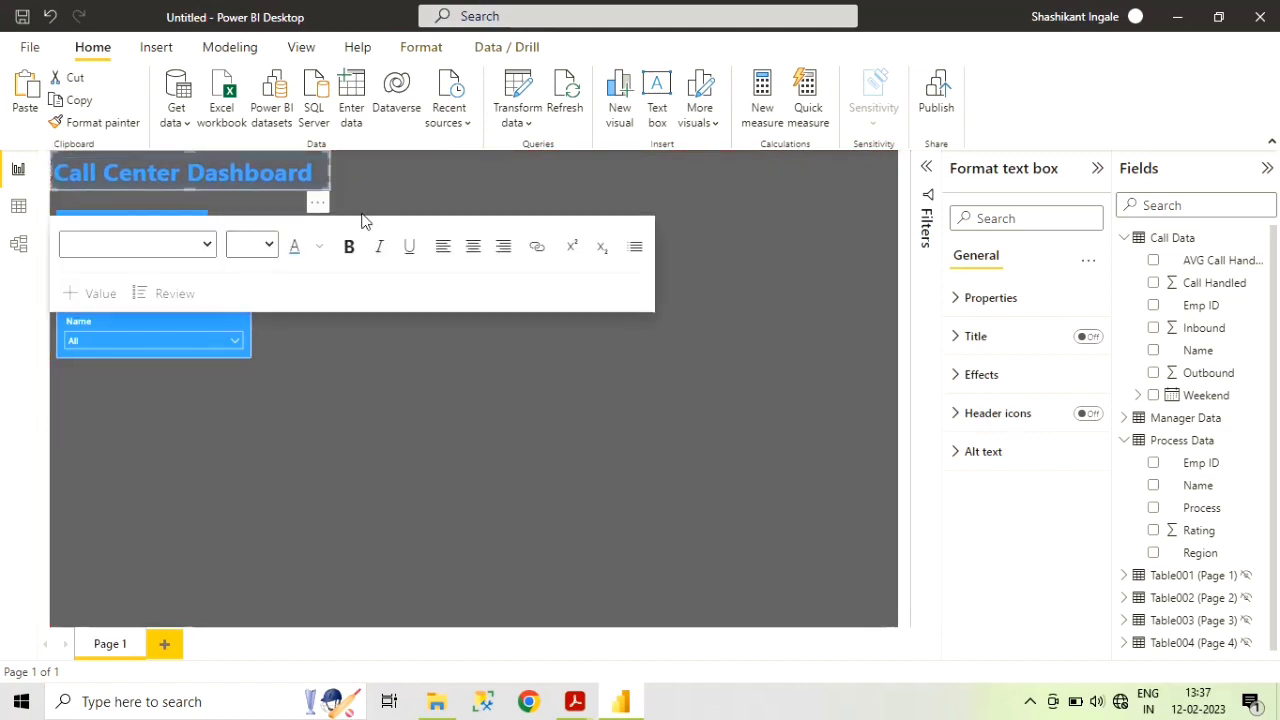
{"action": "left_click", "coordinate": [289, 379]}
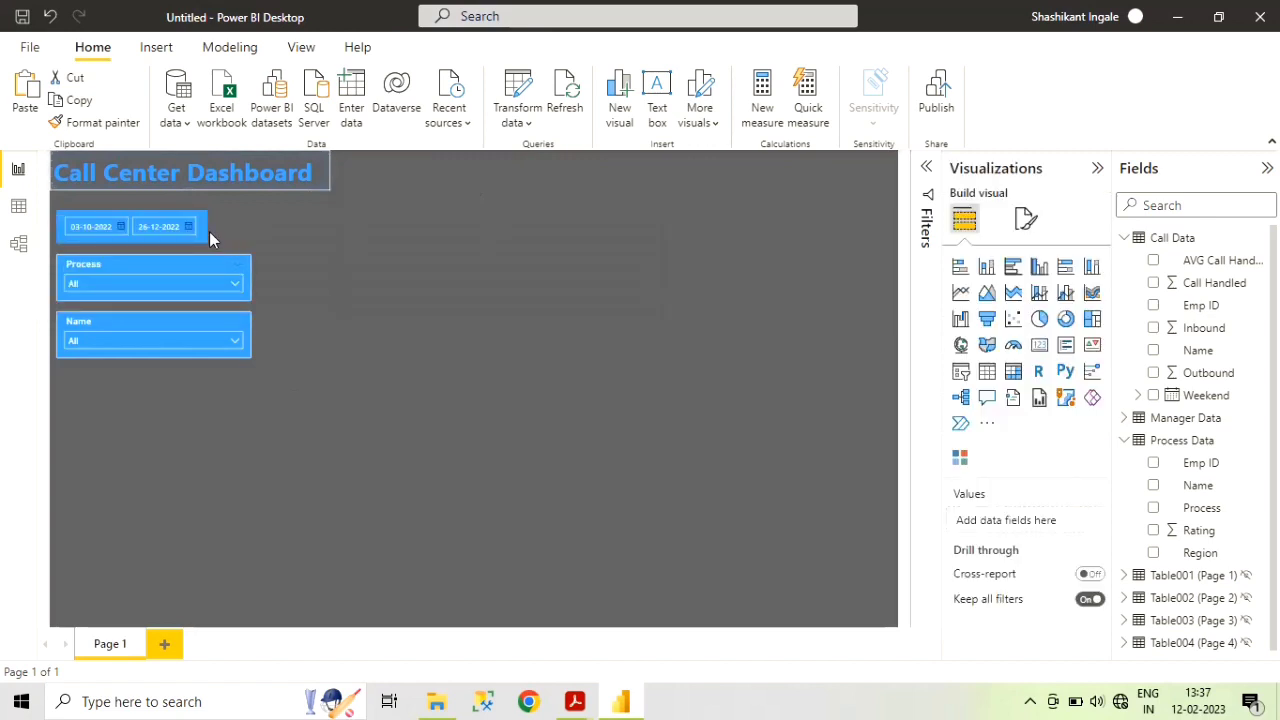
{"action": "left_click", "coordinate": [207, 231]}
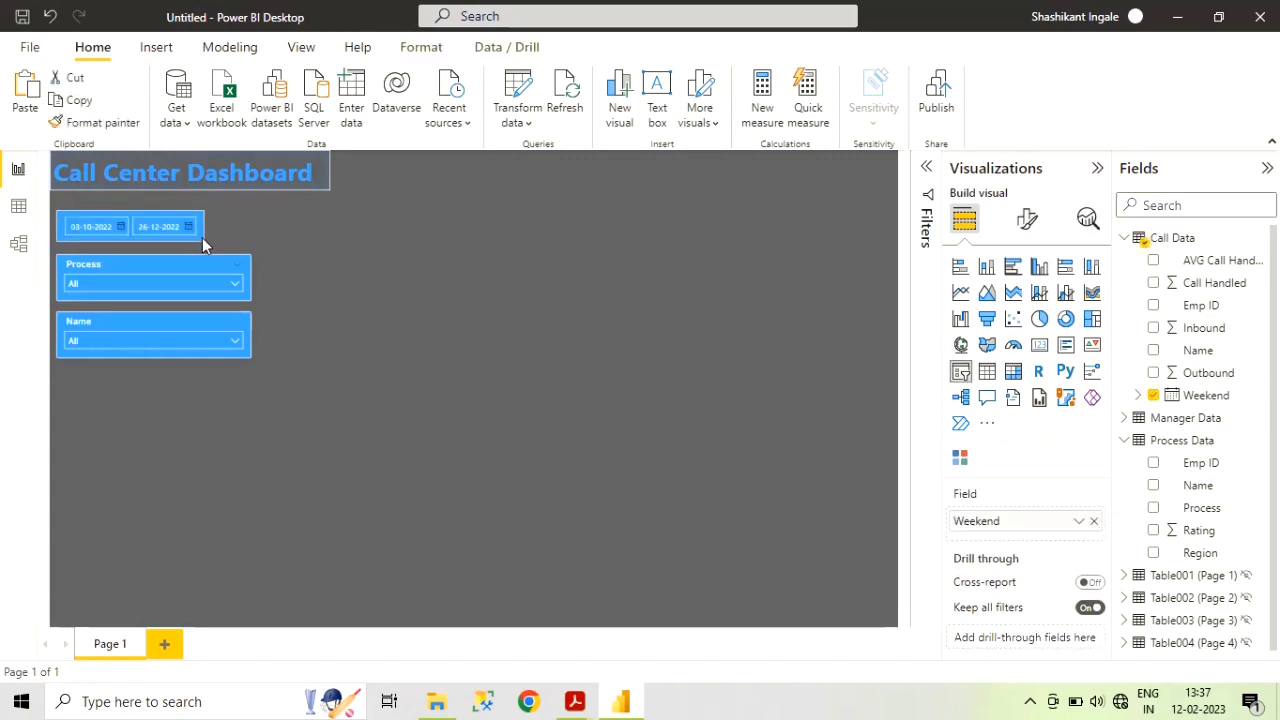
{"action": "left_click_drag", "start_coordinate": [200, 202], "coordinate": [198, 198]}
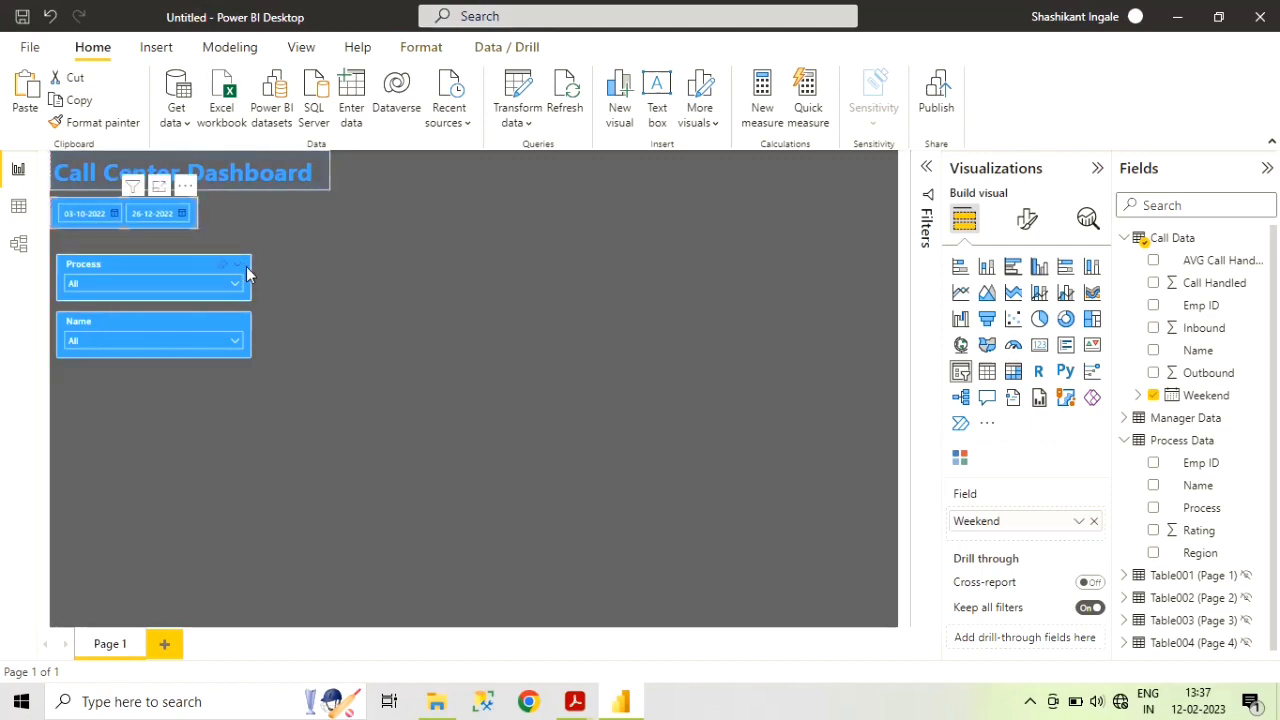
- Make the Process slicer slightly smaller and place it directly below the date slicer, against the page's left edge
{"action": "left_click", "coordinate": [251, 300]}
{"action": "left_click_drag", "start_coordinate": [251, 300], "coordinate": [241, 295]}
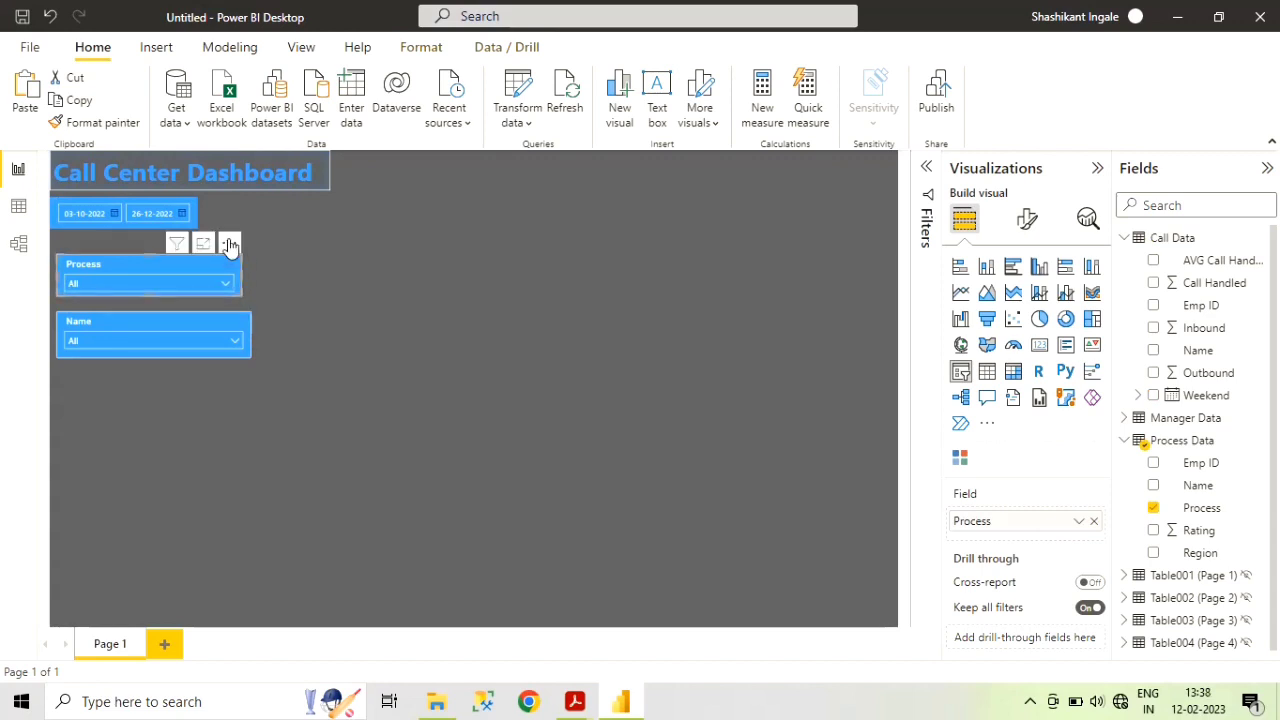
{"action": "left_click_drag", "start_coordinate": [232, 247], "coordinate": [223, 226]}
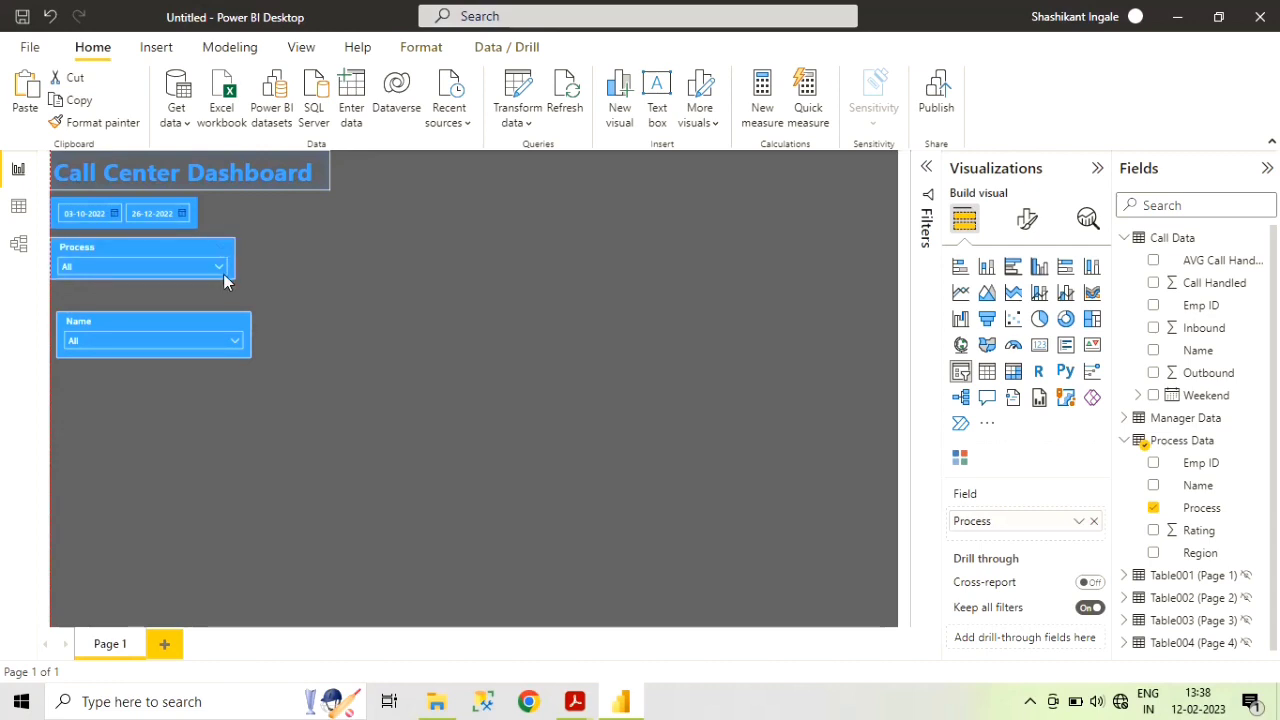
{"action": "left_click", "coordinate": [288, 312]}
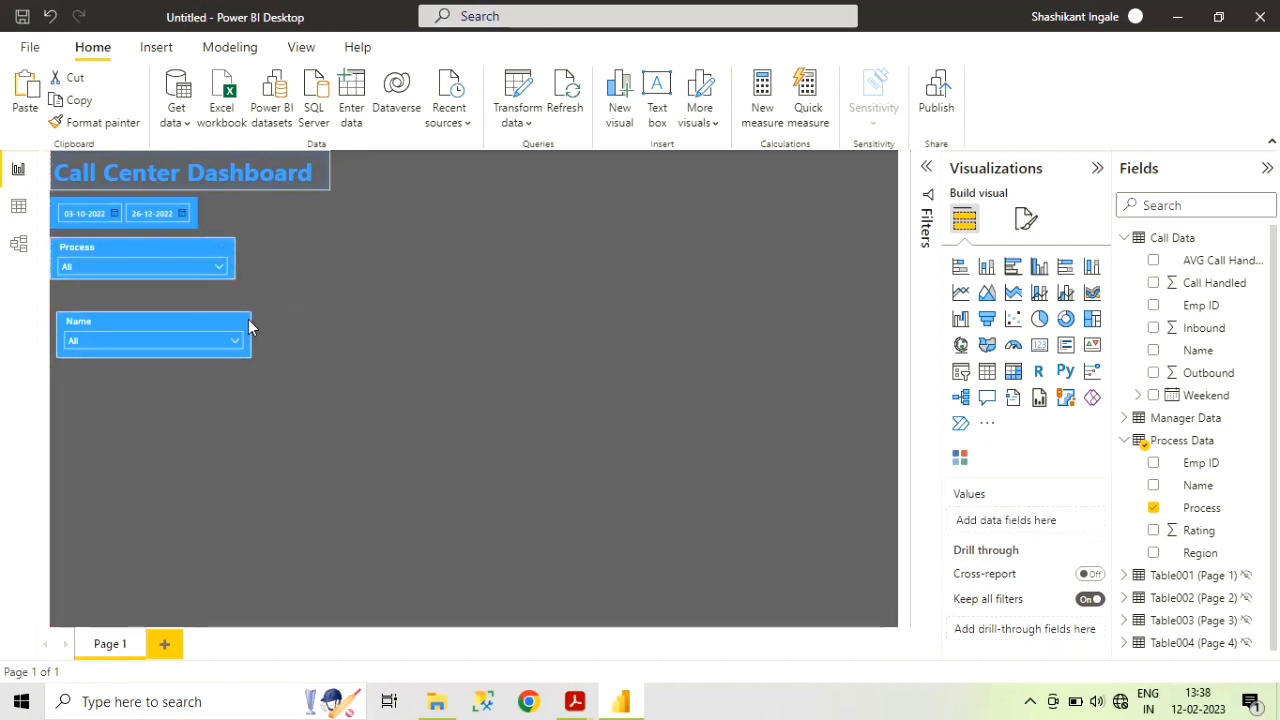
- Place the Name slicer directly below the Process slicer and narrow it to the same width
{"action": "left_click", "coordinate": [248, 316]}
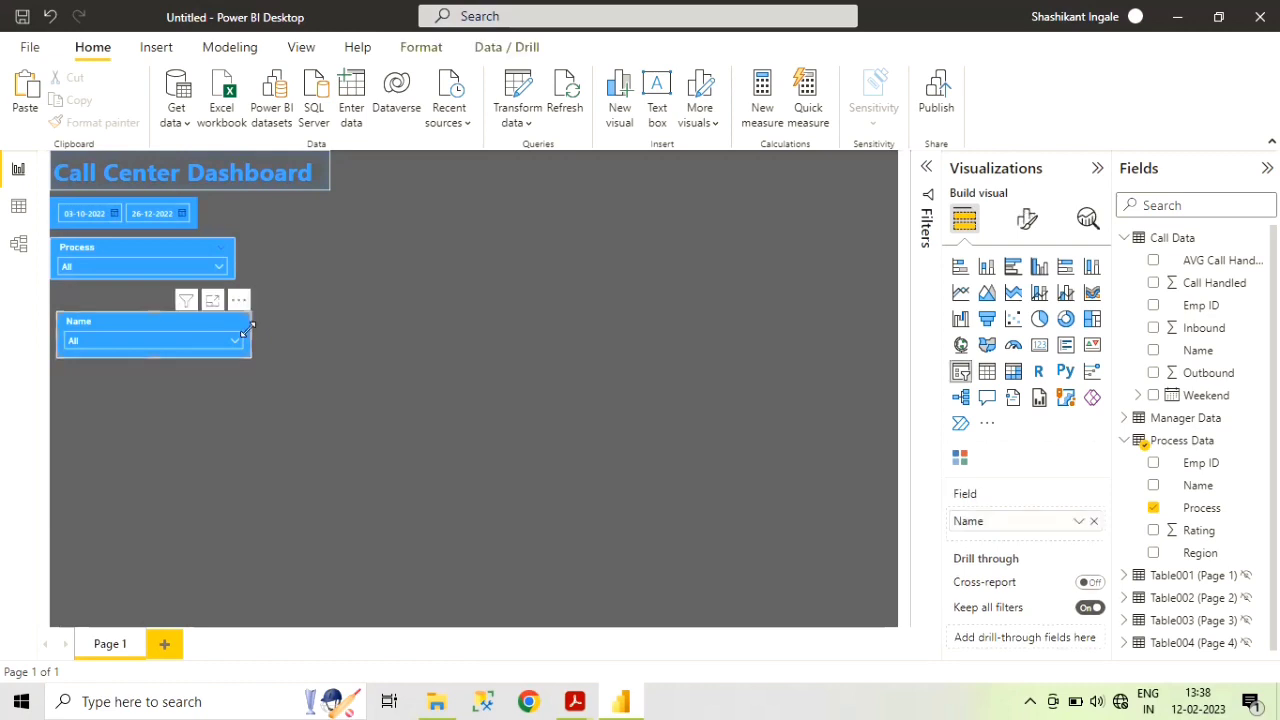
{"action": "left_click_drag", "start_coordinate": [238, 298], "coordinate": [221, 287]}
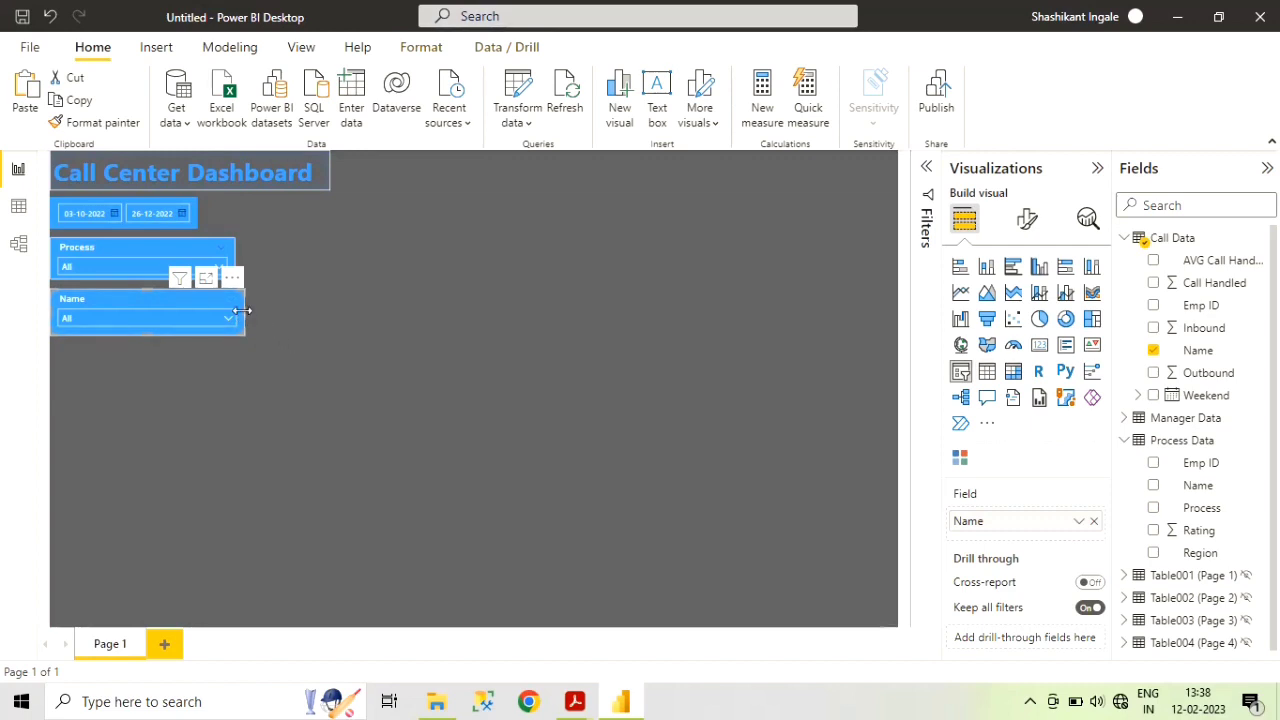
{"action": "left_click_drag", "start_coordinate": [243, 317], "coordinate": [228, 316]}
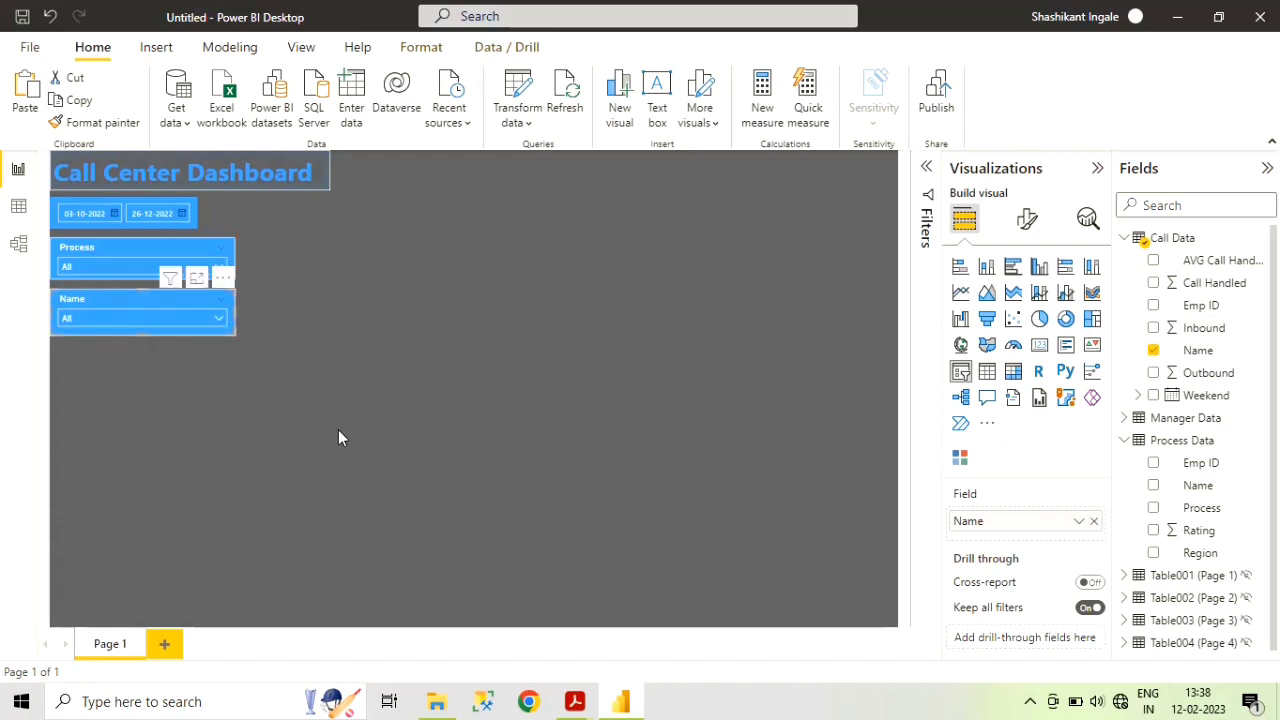
{"action": "left_click", "coordinate": [277, 454]}
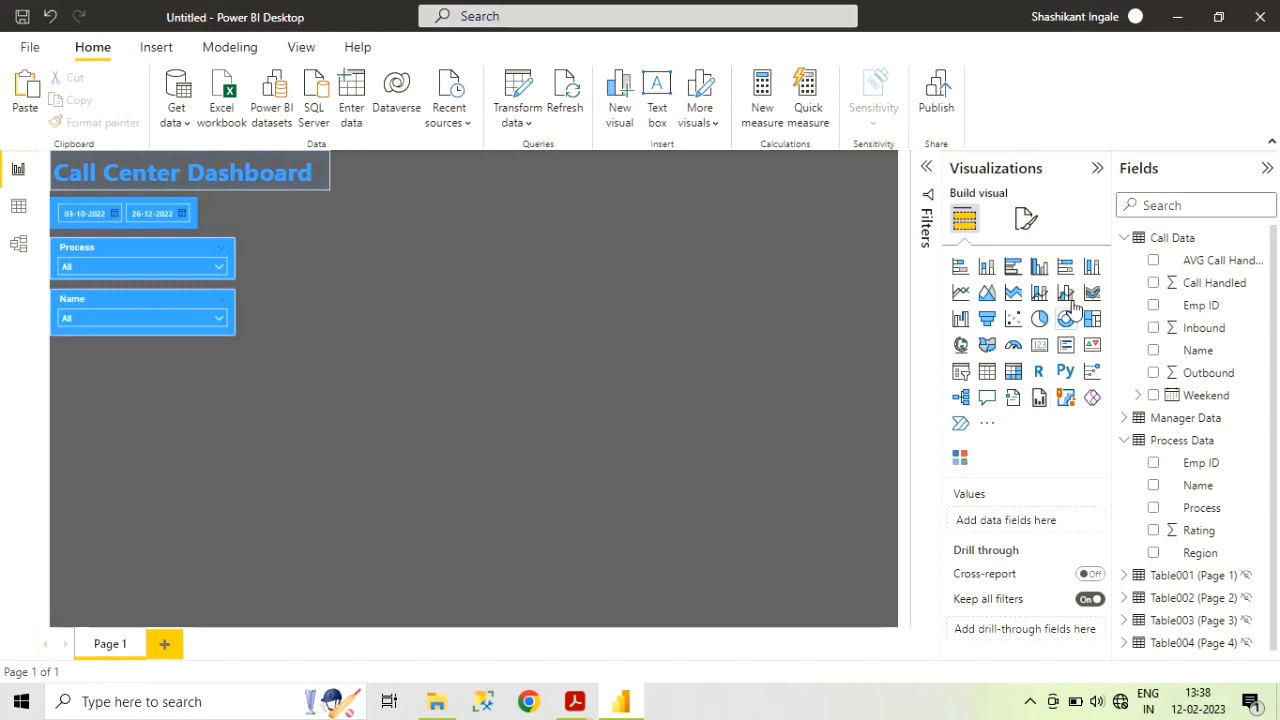
- Add a Chiclet Slicer visual and place it in the upper middle of the page
{"action": "left_click", "coordinate": [989, 425]}
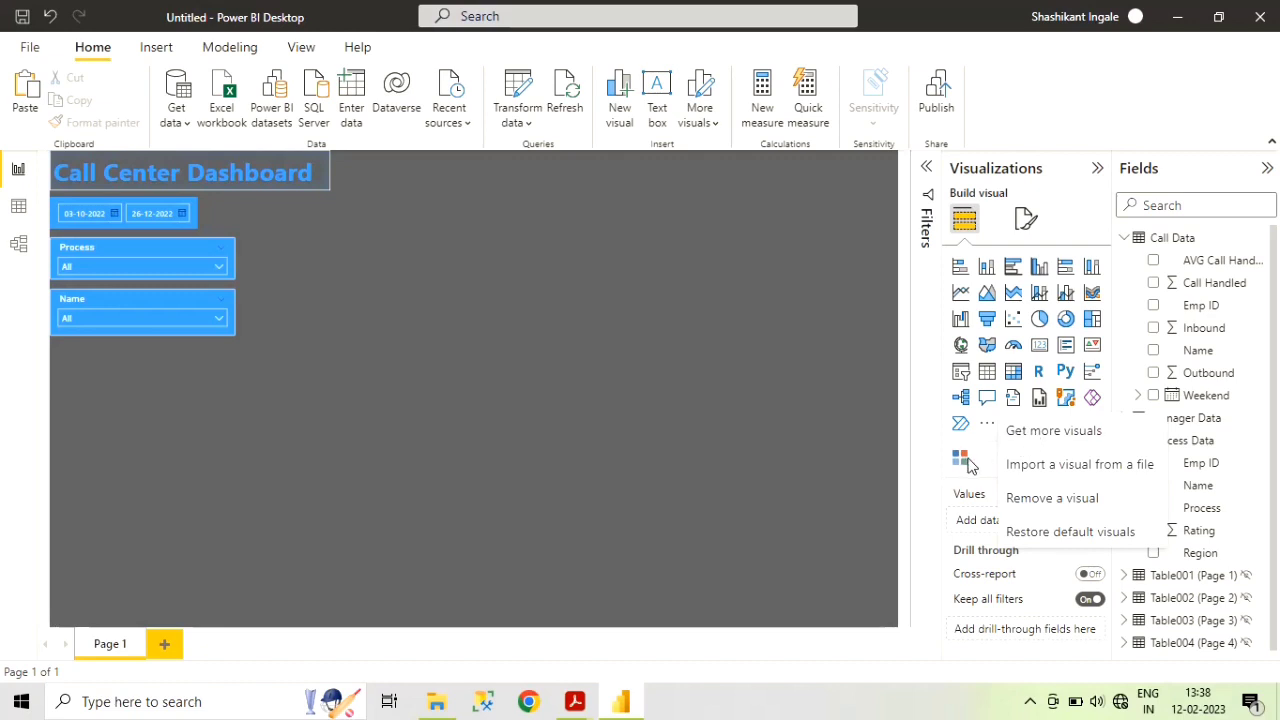
{"action": "left_click", "coordinate": [855, 468]}
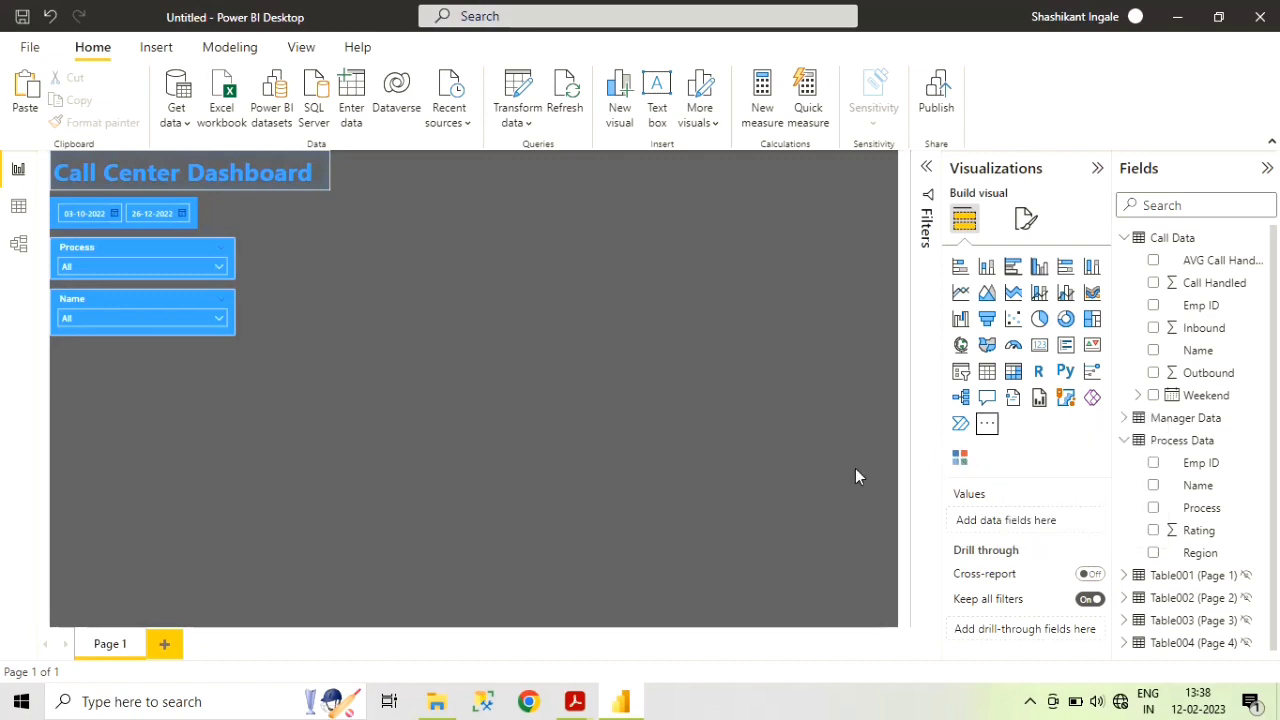
{"action": "left_click", "coordinate": [960, 463]}
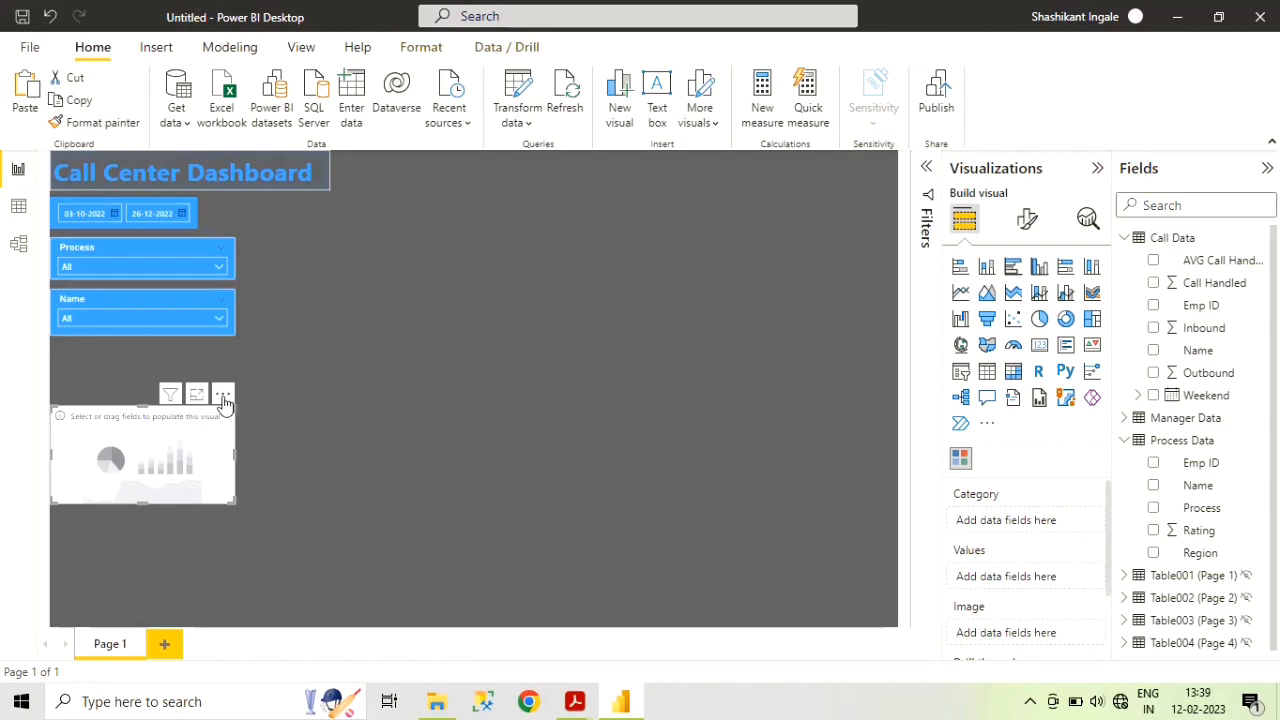
{"action": "left_click_drag", "start_coordinate": [227, 399], "coordinate": [522, 290]}
{"action": "mouse_move", "coordinate": [574, 211]}
{"action": "left_mouse_down"}
{"action": "mouse_move", "coordinate": [577, 226]}
{"action": "mouse_move", "coordinate": [636, 199]}
{"action": "mouse_move", "coordinate": [562, 197]}
{"action": "left_mouse_up"}
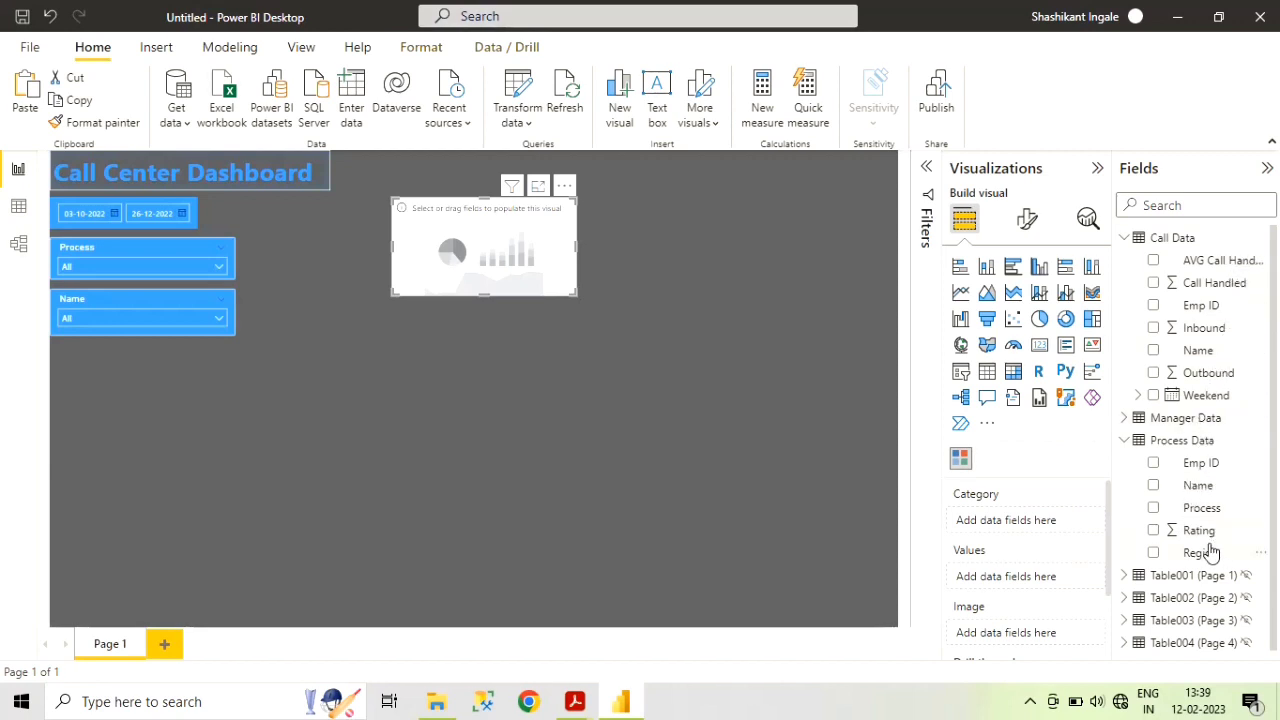
- Add Manager from Manager Data as the Chiclet Slicer's category, and stretch the visual into a wide strip beside the dashboard title
{"action": "left_click", "coordinate": [1126, 420]}
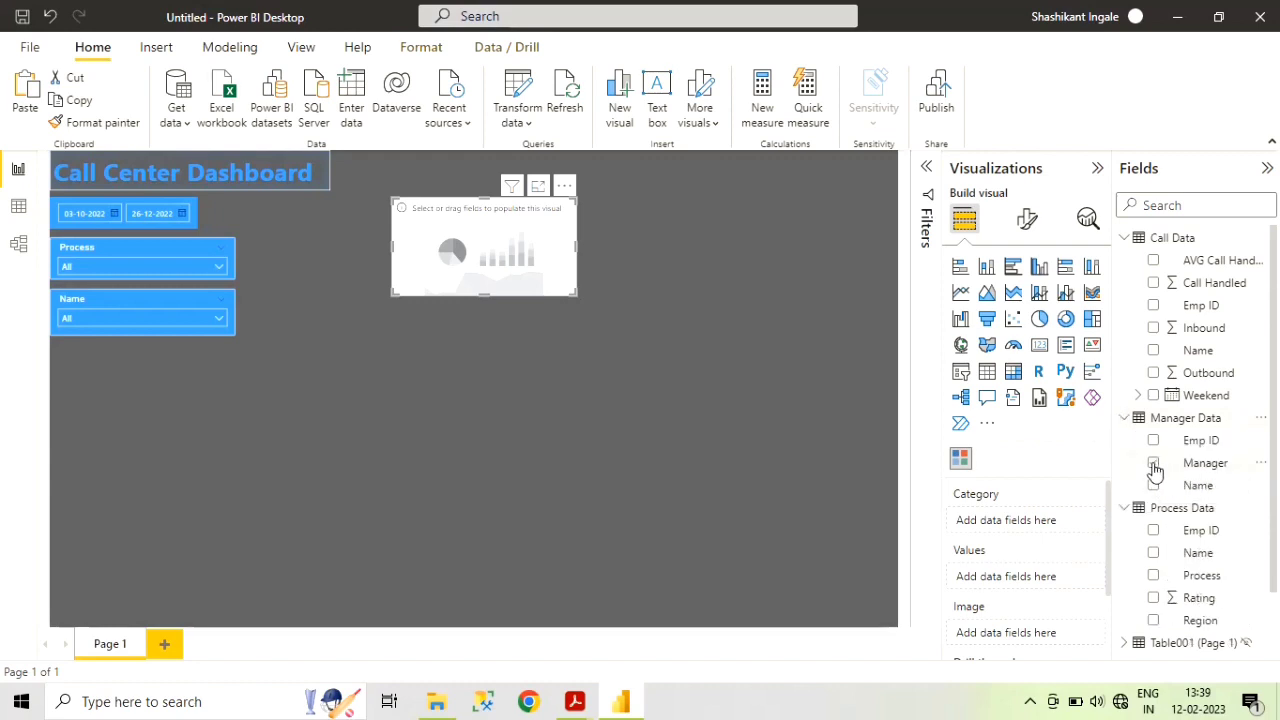
{"action": "left_click_drag", "start_coordinate": [1155, 468], "coordinate": [526, 263]}
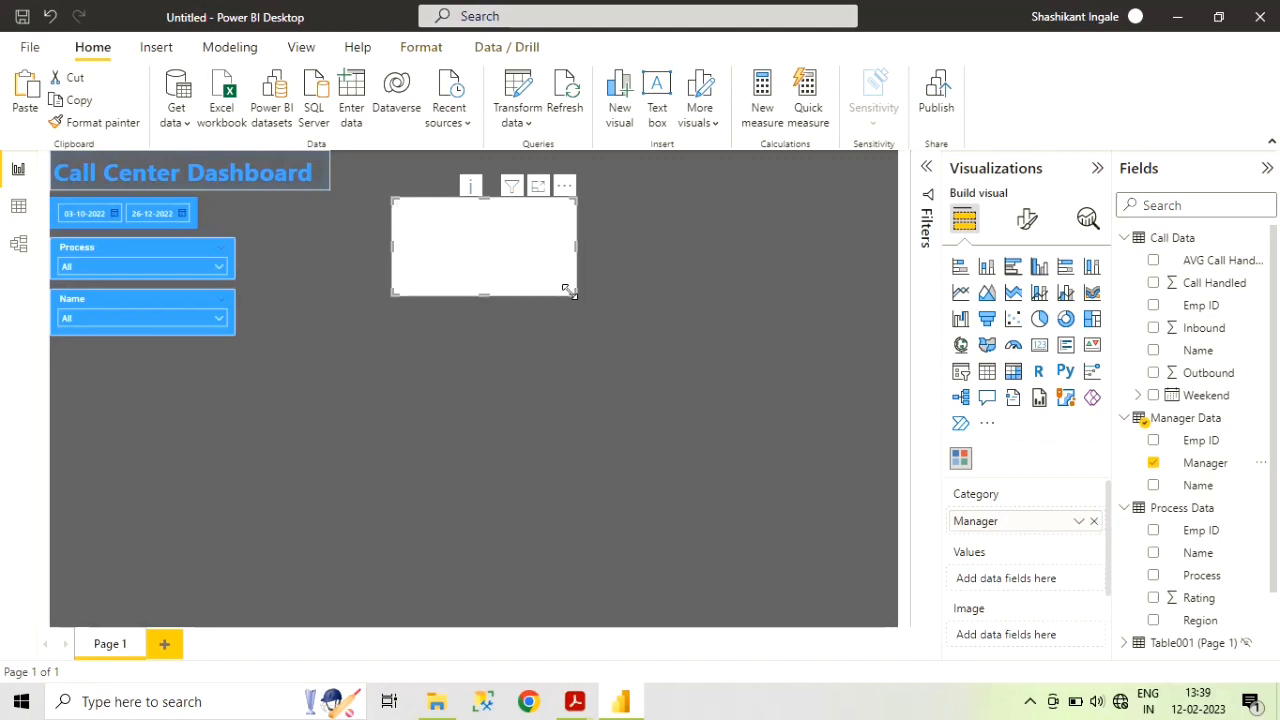
{"action": "left_click_drag", "start_coordinate": [568, 290], "coordinate": [867, 258]}
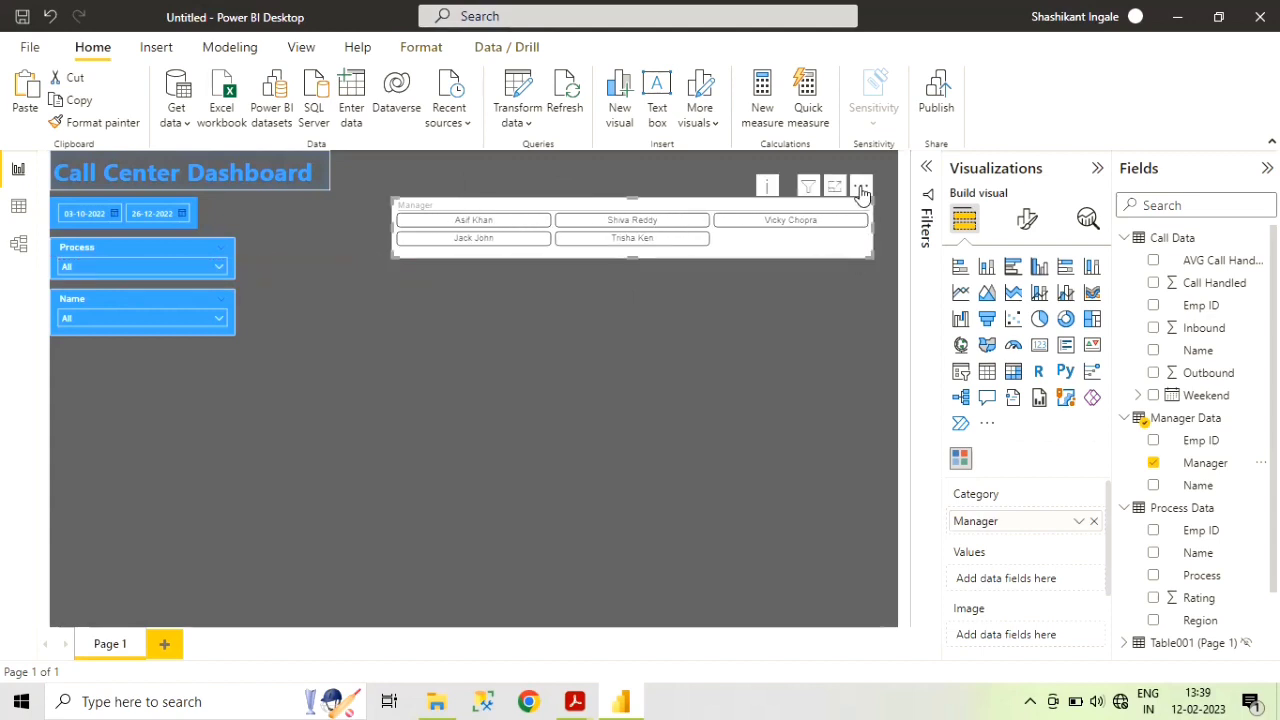
{"action": "mouse_move", "coordinate": [811, 188]}
{"action": "left_mouse_down"}
{"action": "mouse_move", "coordinate": [793, 187]}
{"action": "mouse_move", "coordinate": [808, 166]}
{"action": "left_mouse_up"}
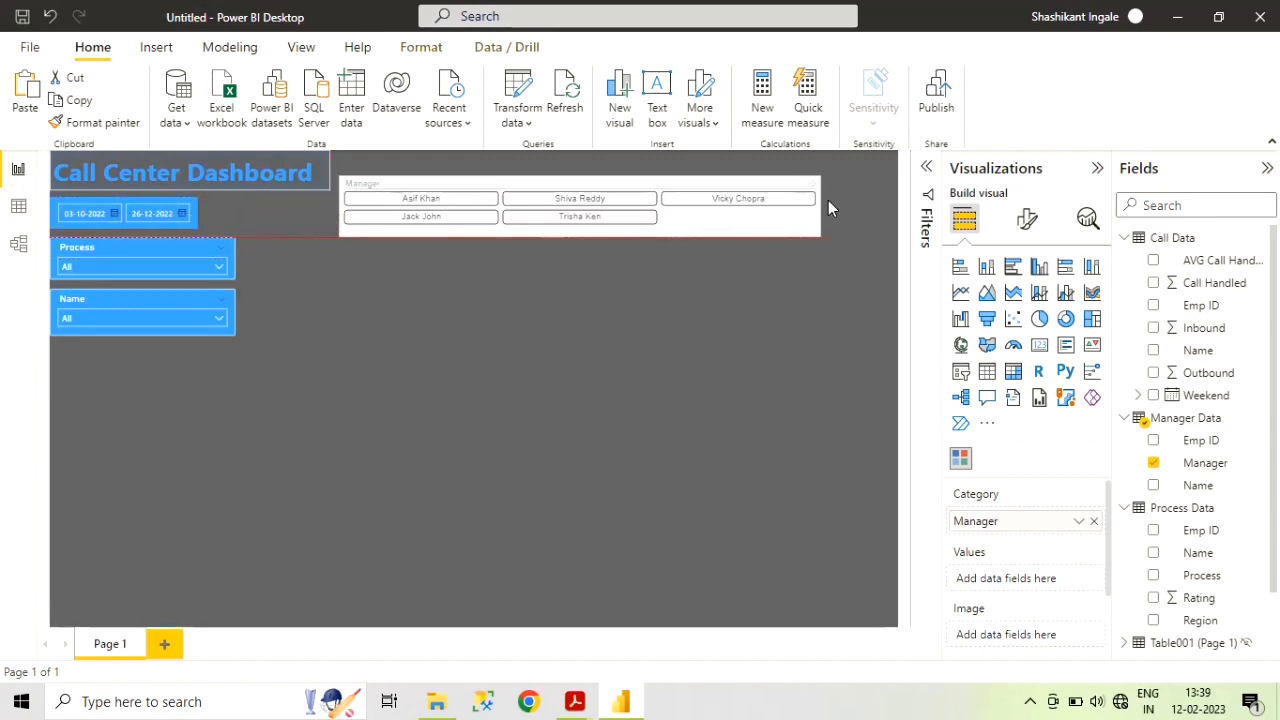
- Set the Manager slicer to 5 columns and make the visual wider and shorter to fit a single row
{"action": "left_click", "coordinate": [1025, 222]}
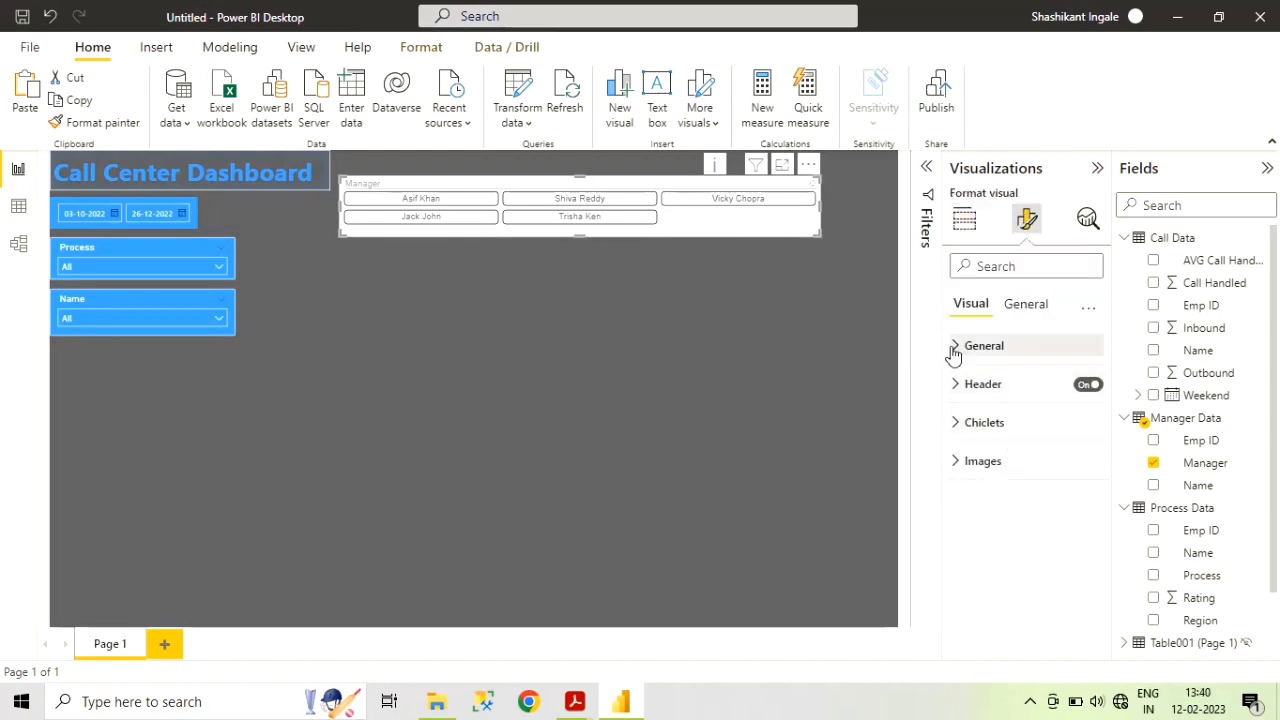
{"action": "left_click", "coordinate": [955, 346]}
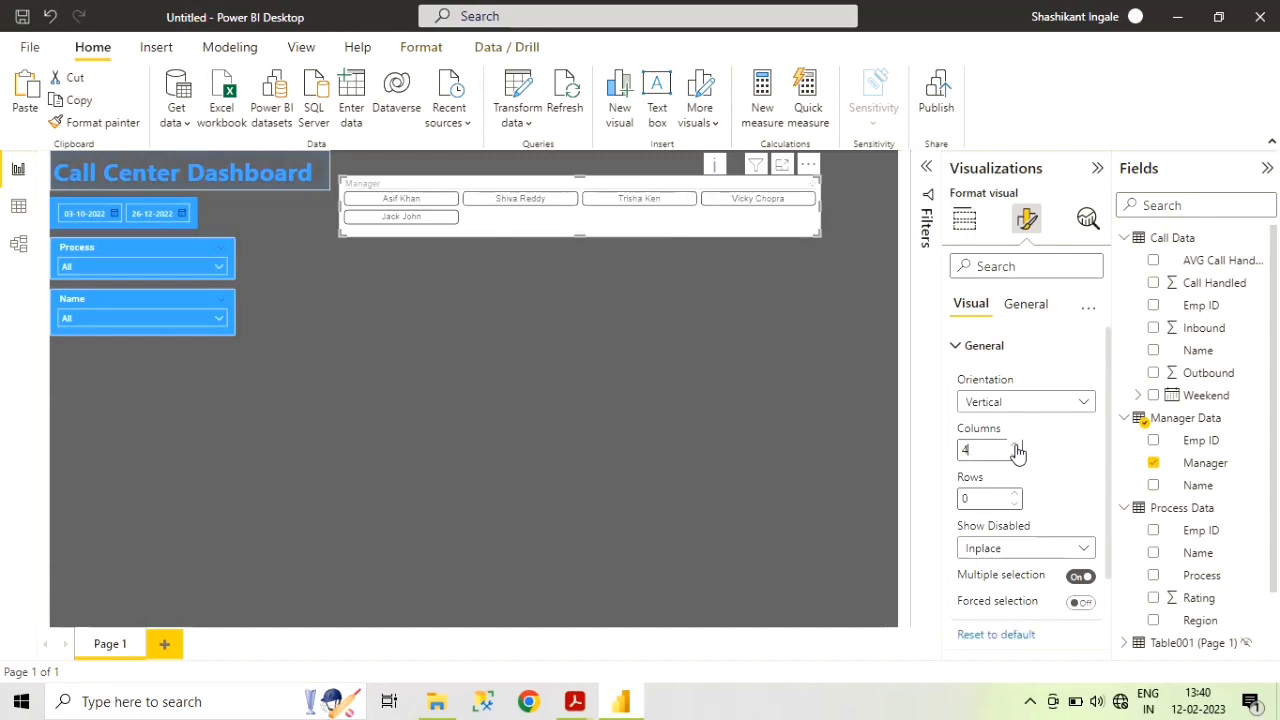
{"action": "left_click", "coordinate": [1015, 446]}
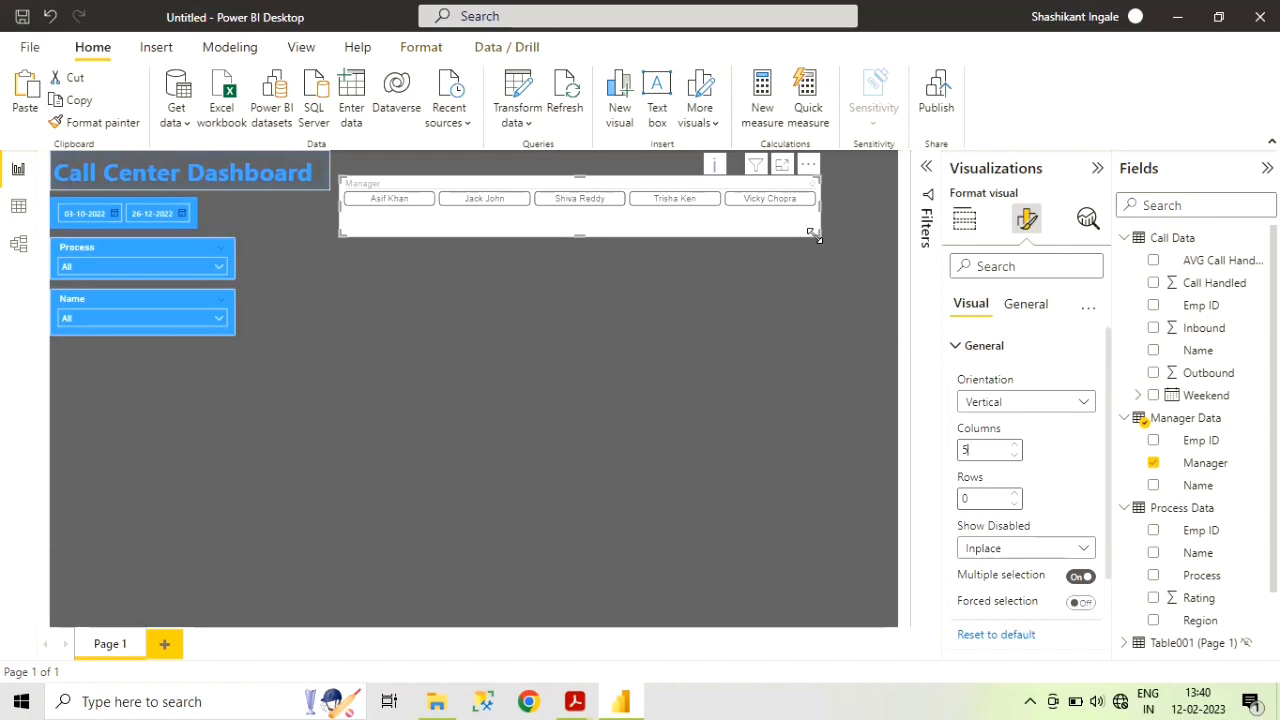
{"action": "left_click_drag", "start_coordinate": [812, 234], "coordinate": [853, 218]}
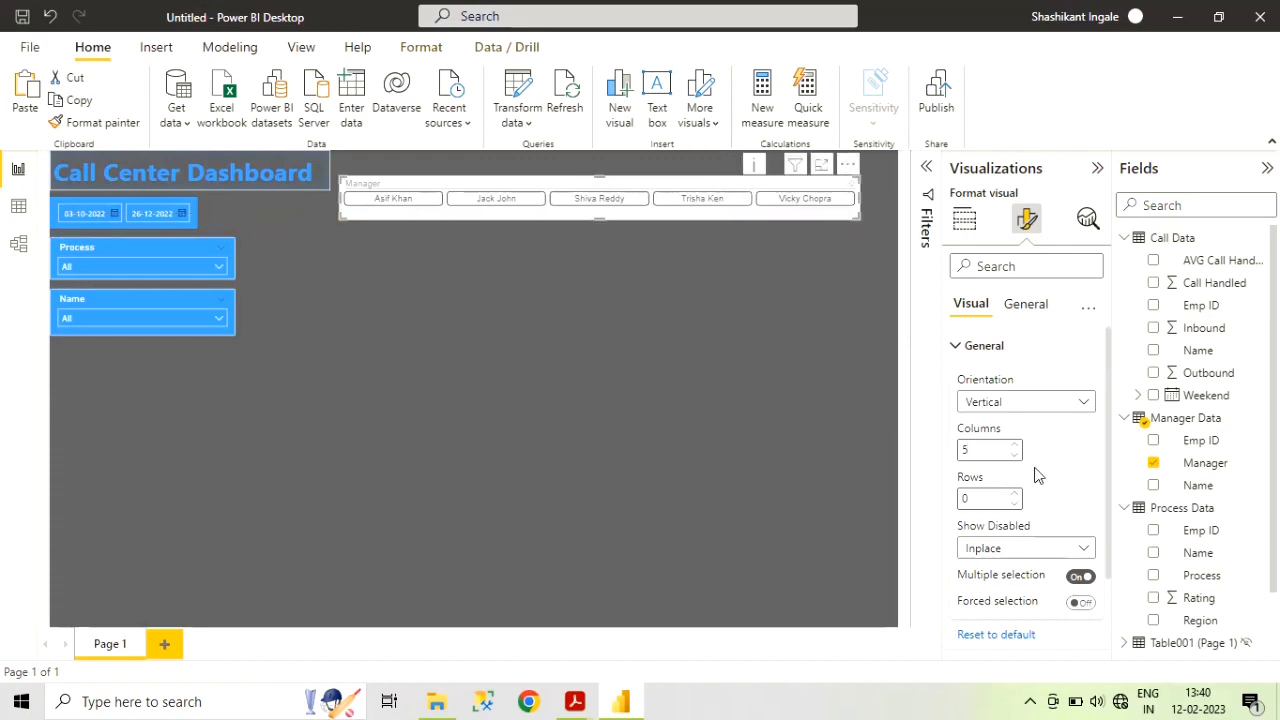
- Set the Manager slicer's header background color to white
{"action": "scroll", "coordinate": [1038, 480], "scroll_direction": "down", "scroll_amount": 1}
{"action": "scroll", "coordinate": [1040, 484], "scroll_direction": "down", "scroll_amount": 1}
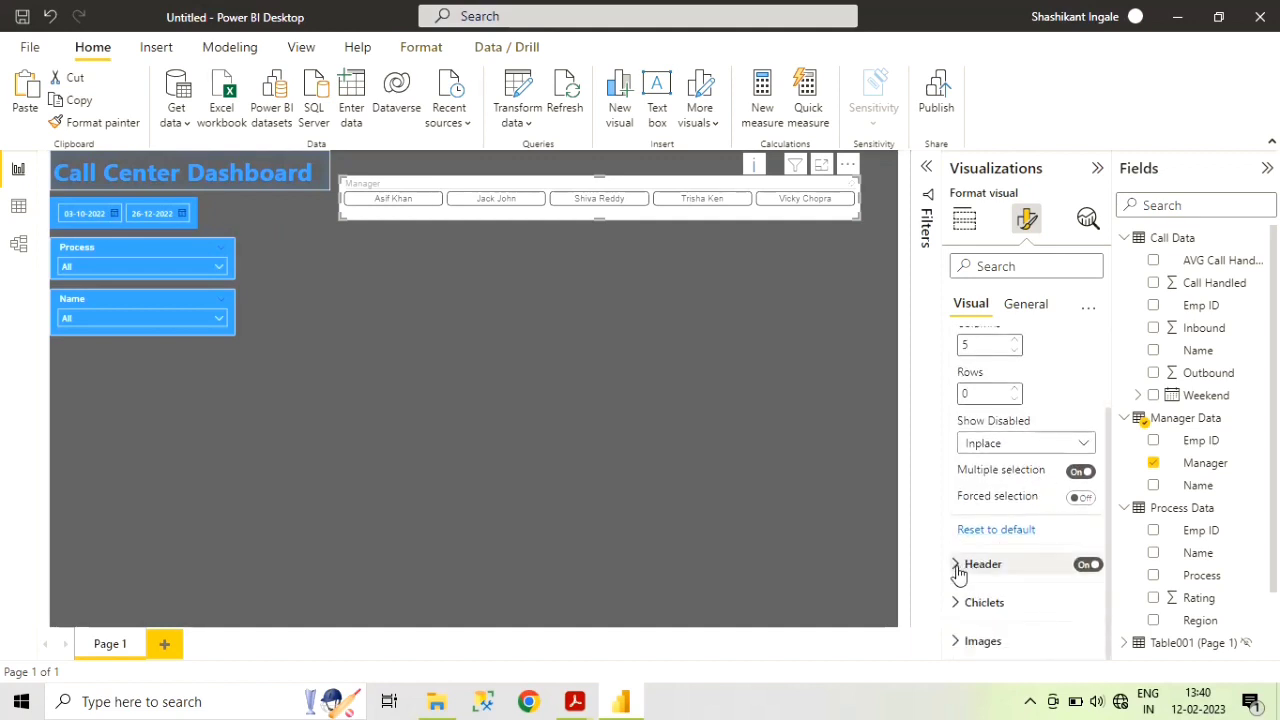
{"action": "left_click", "coordinate": [957, 566]}
{"action": "scroll", "coordinate": [1028, 530], "scroll_direction": "down", "scroll_amount": 5}
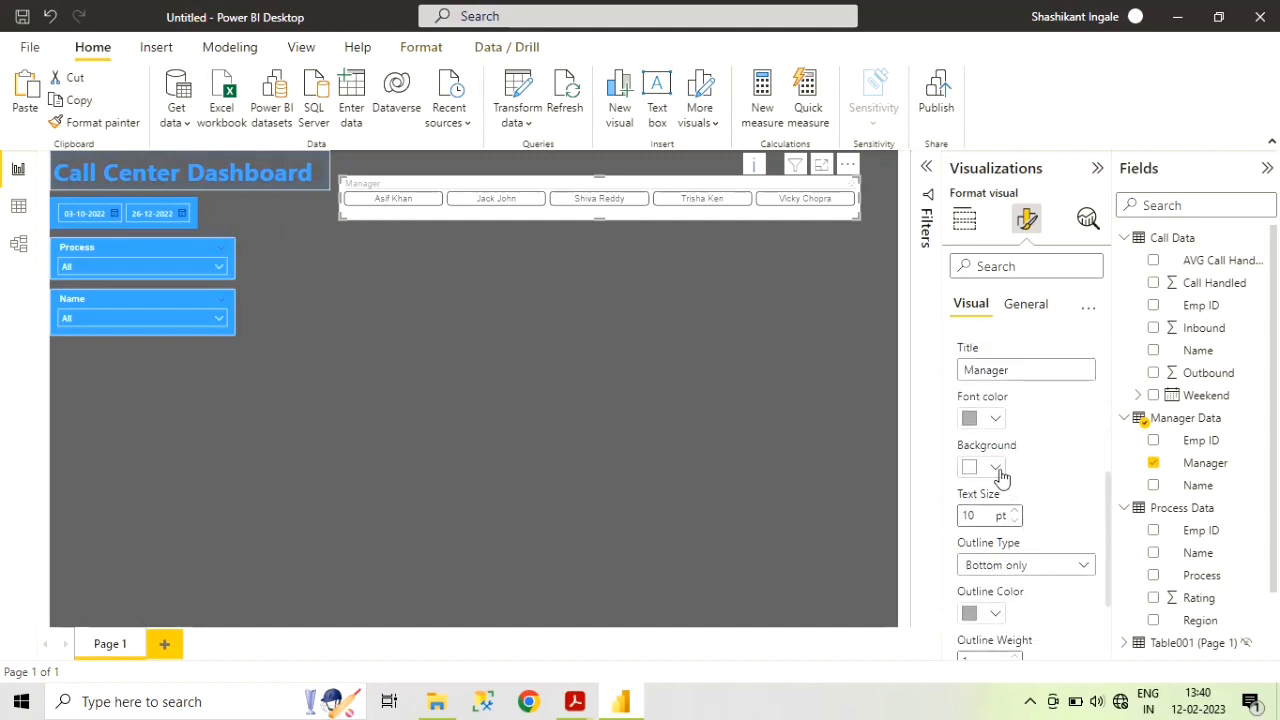
{"action": "left_click", "coordinate": [995, 470]}
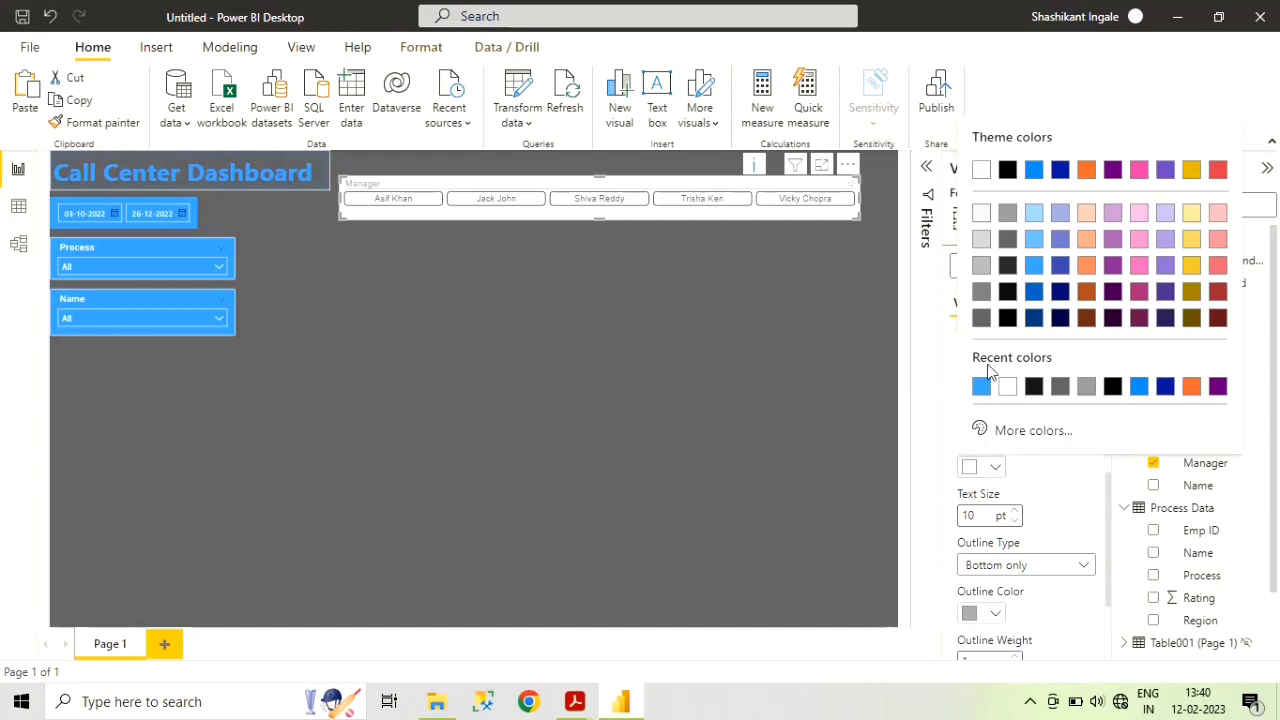
{"action": "left_click", "coordinate": [981, 178]}
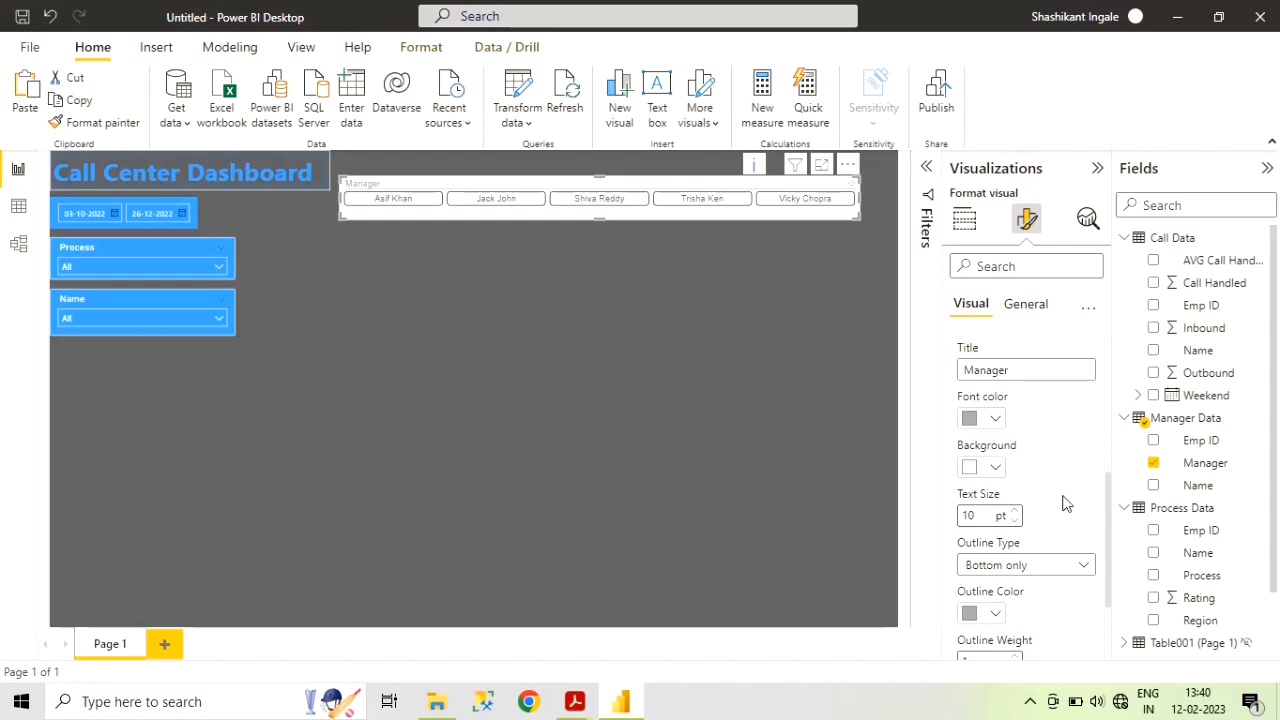
- Set the Manager slicer's header font color to white
{"action": "scroll", "coordinate": [1061, 506], "scroll_direction": "up", "scroll_amount": 2}
{"action": "scroll", "coordinate": [1062, 505], "scroll_direction": "down", "scroll_amount": 3}
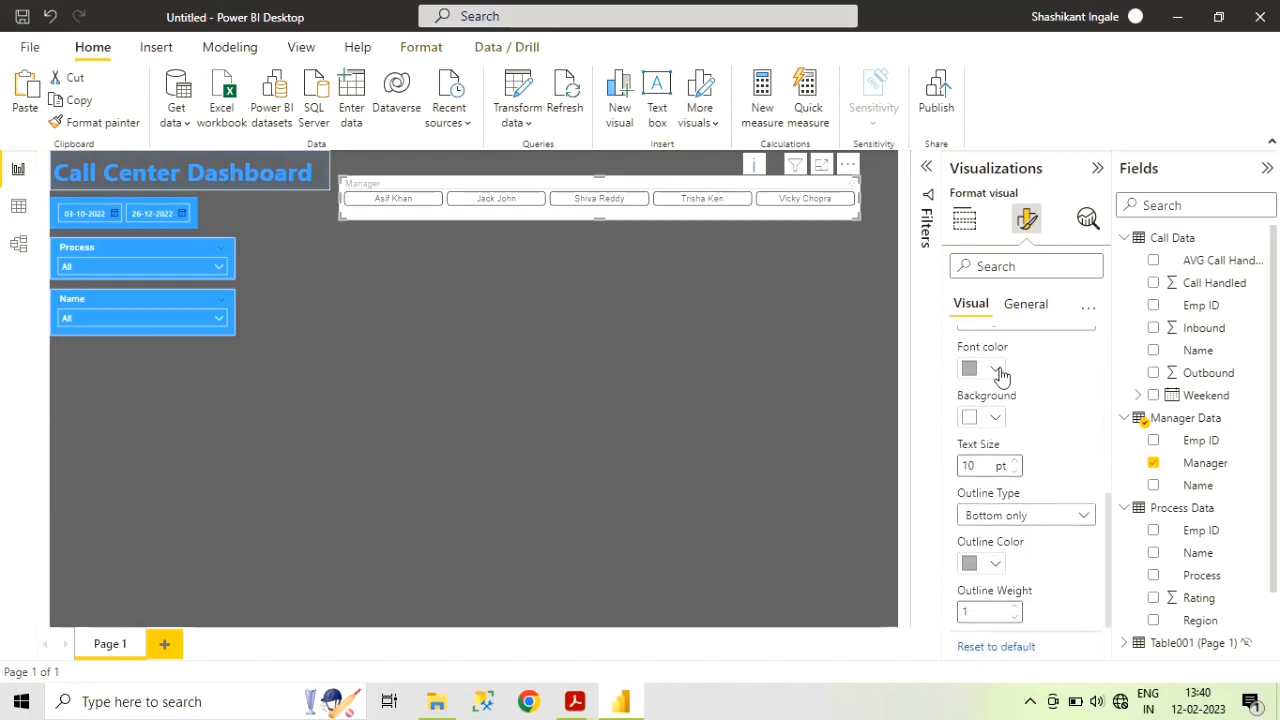
{"action": "scroll", "coordinate": [1015, 415], "scroll_direction": "up", "scroll_amount": 3}
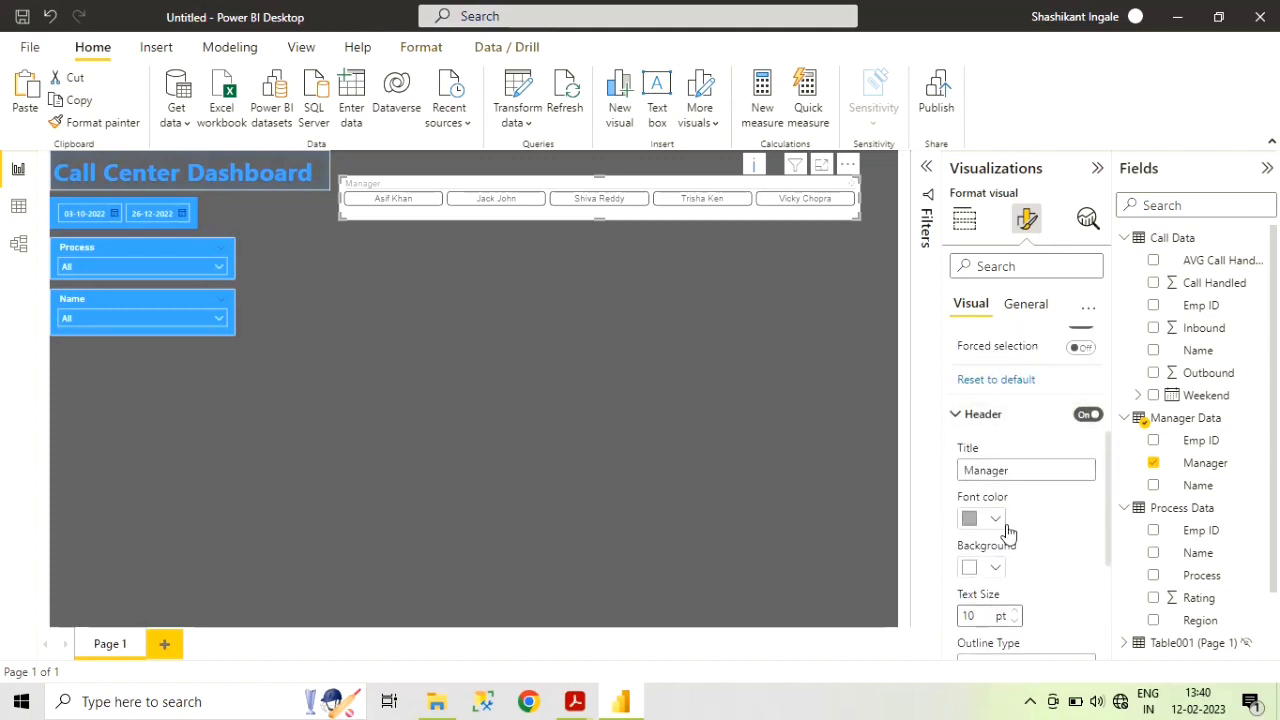
{"action": "left_click", "coordinate": [997, 519]}
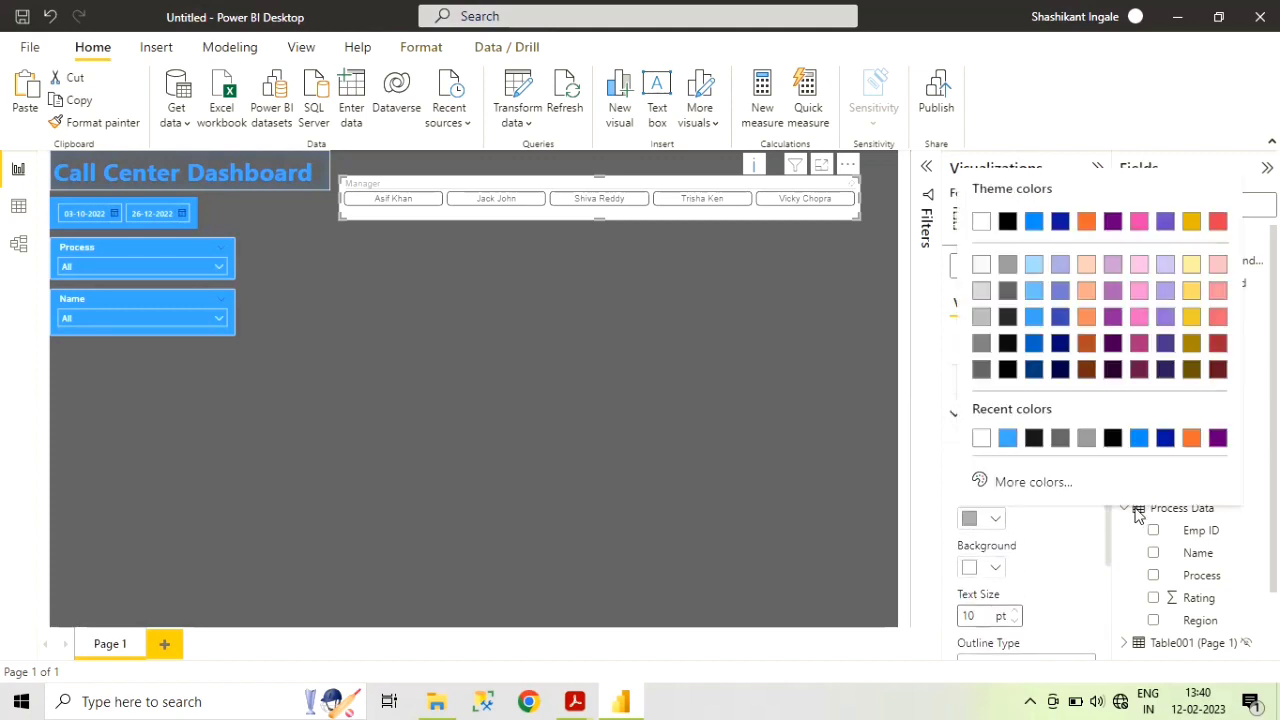
{"action": "left_click", "coordinate": [979, 222]}
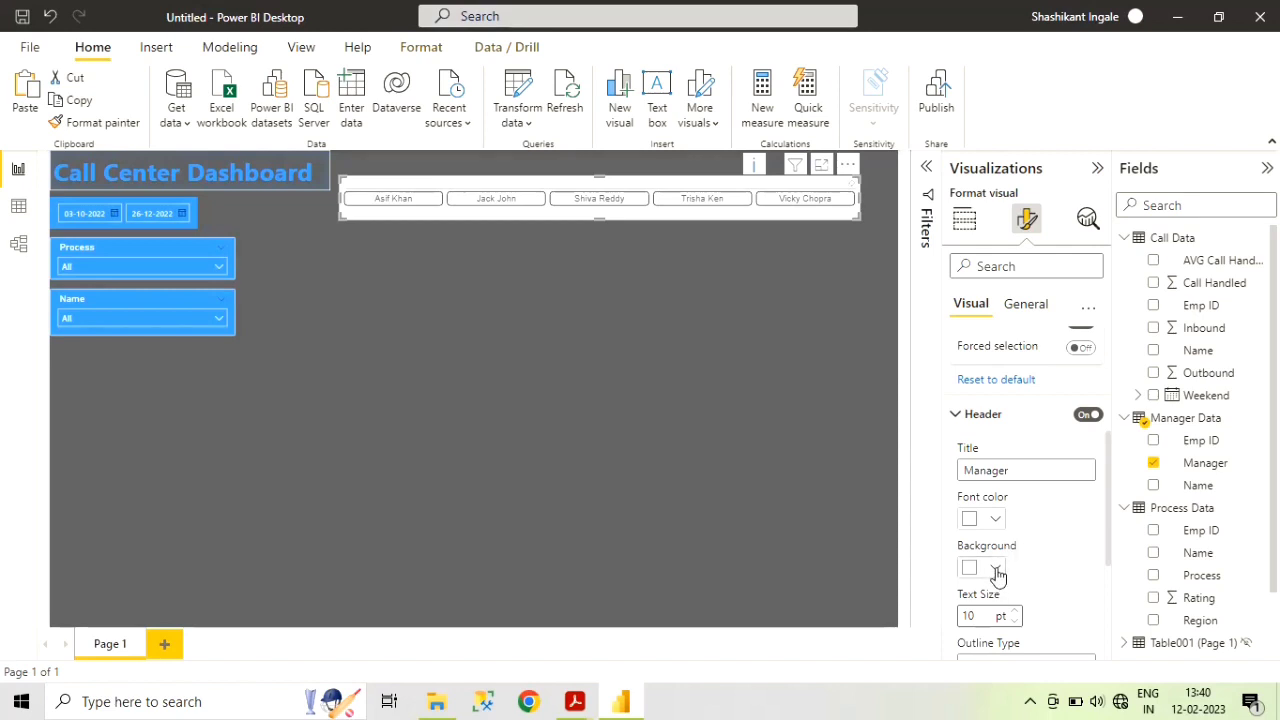
- Set the Manager slicer's header background and outline color to the same blue as the other slicers
{"action": "left_click", "coordinate": [996, 518]}
{"action": "scroll", "coordinate": [1054, 572], "scroll_direction": "down", "scroll_amount": 3}
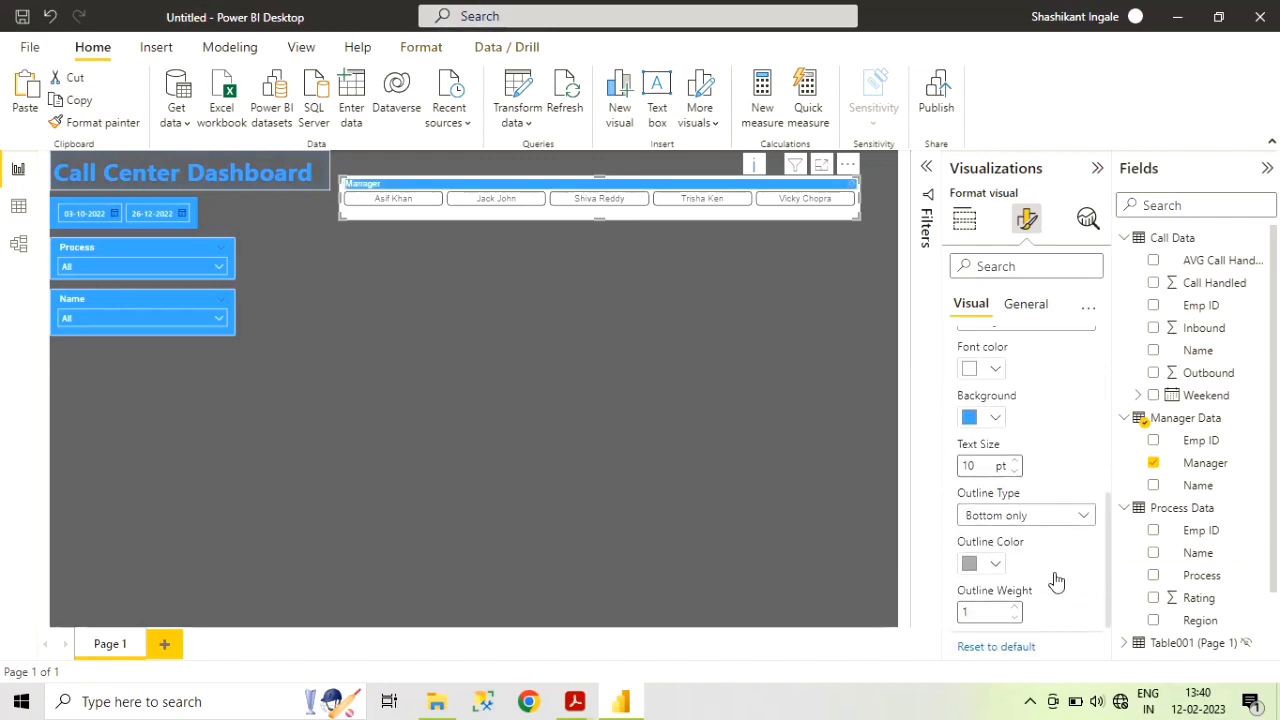
{"action": "scroll", "coordinate": [1054, 574], "scroll_direction": "down", "scroll_amount": 1}
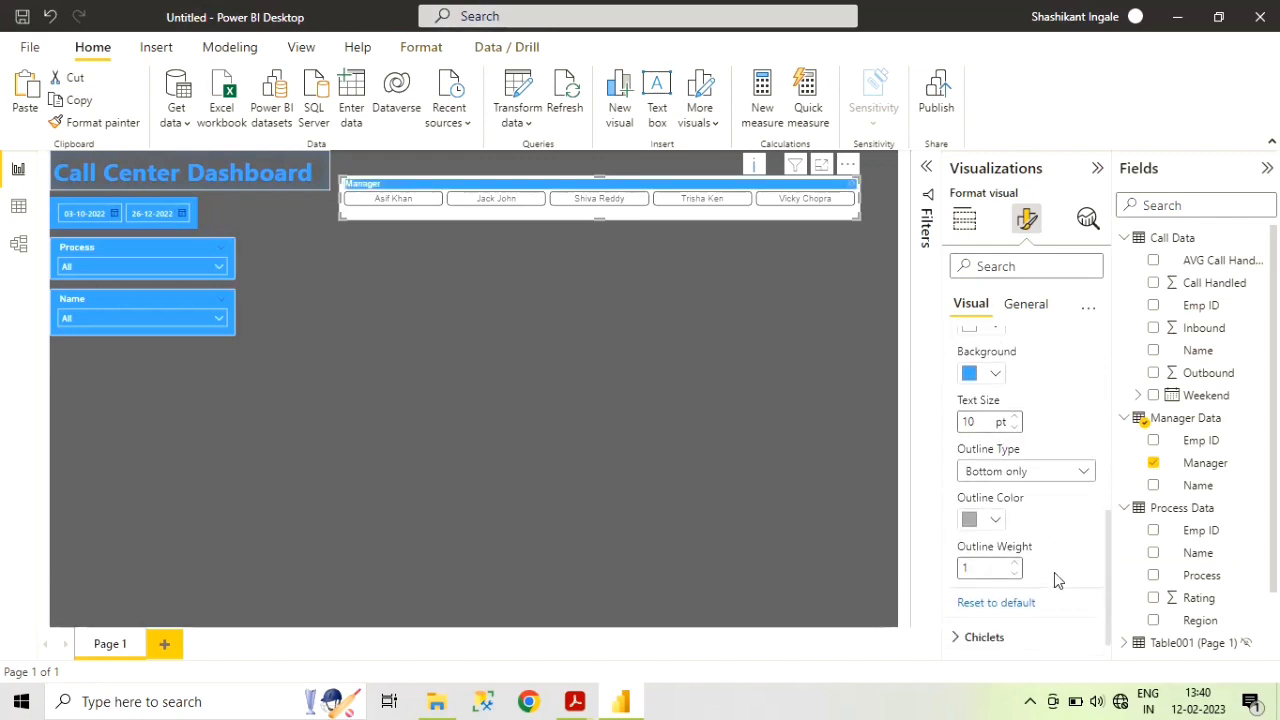
{"action": "left_click", "coordinate": [996, 516]}
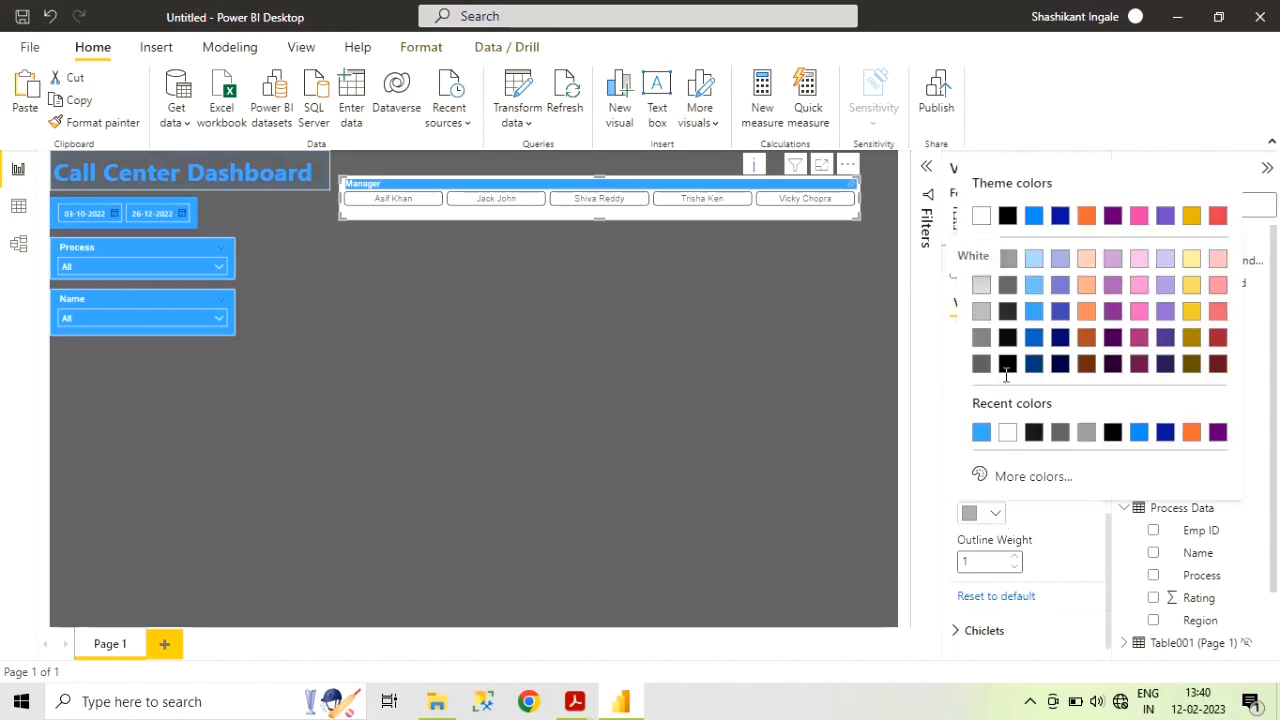
{"action": "left_click", "coordinate": [1034, 313]}
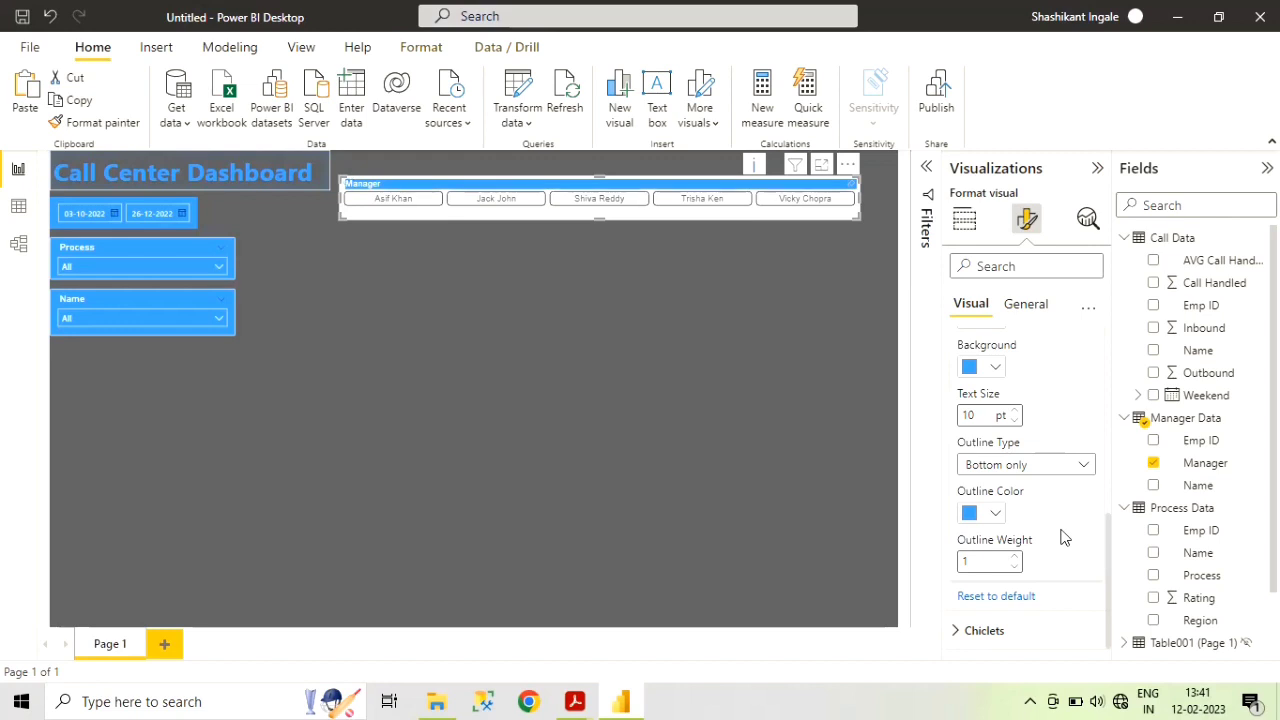
- Set the background color of the Manager slicer's chiclets to the matching blue
{"action": "scroll", "coordinate": [1063, 538], "scroll_direction": "down", "scroll_amount": 1}
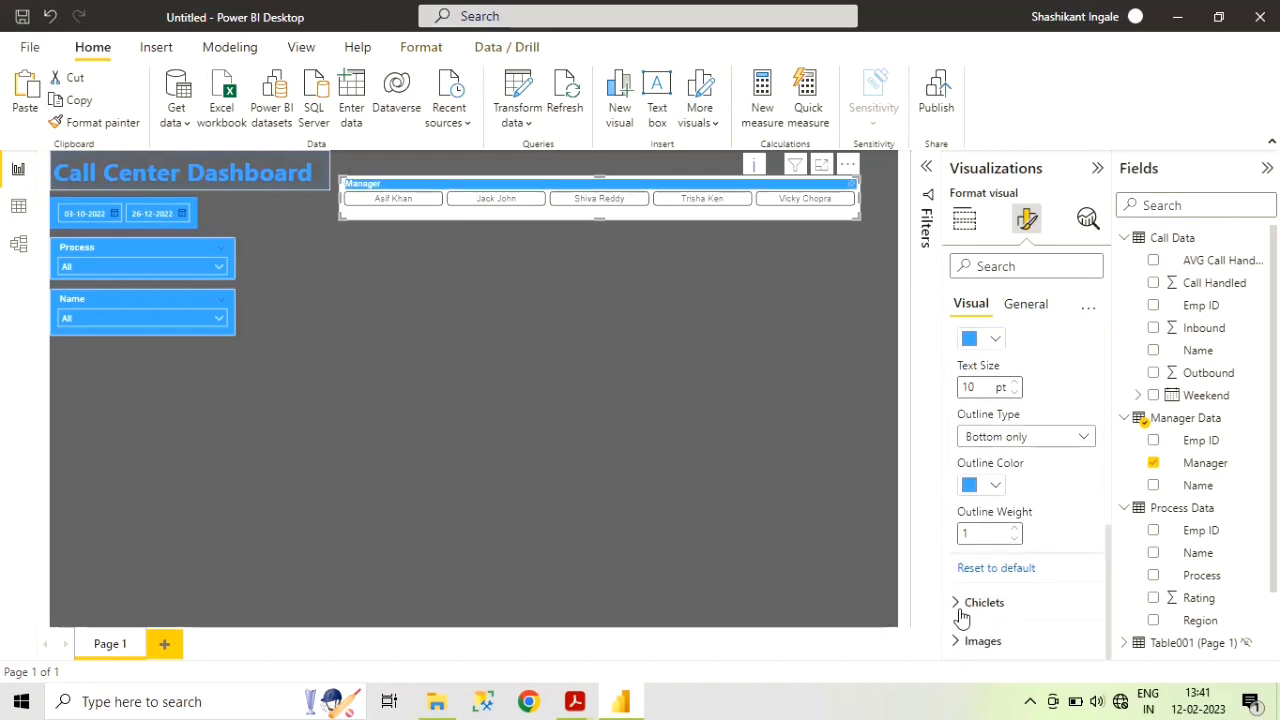
{"action": "left_click", "coordinate": [957, 604]}
{"action": "scroll", "coordinate": [1034, 576], "scroll_direction": "down", "scroll_amount": 5}
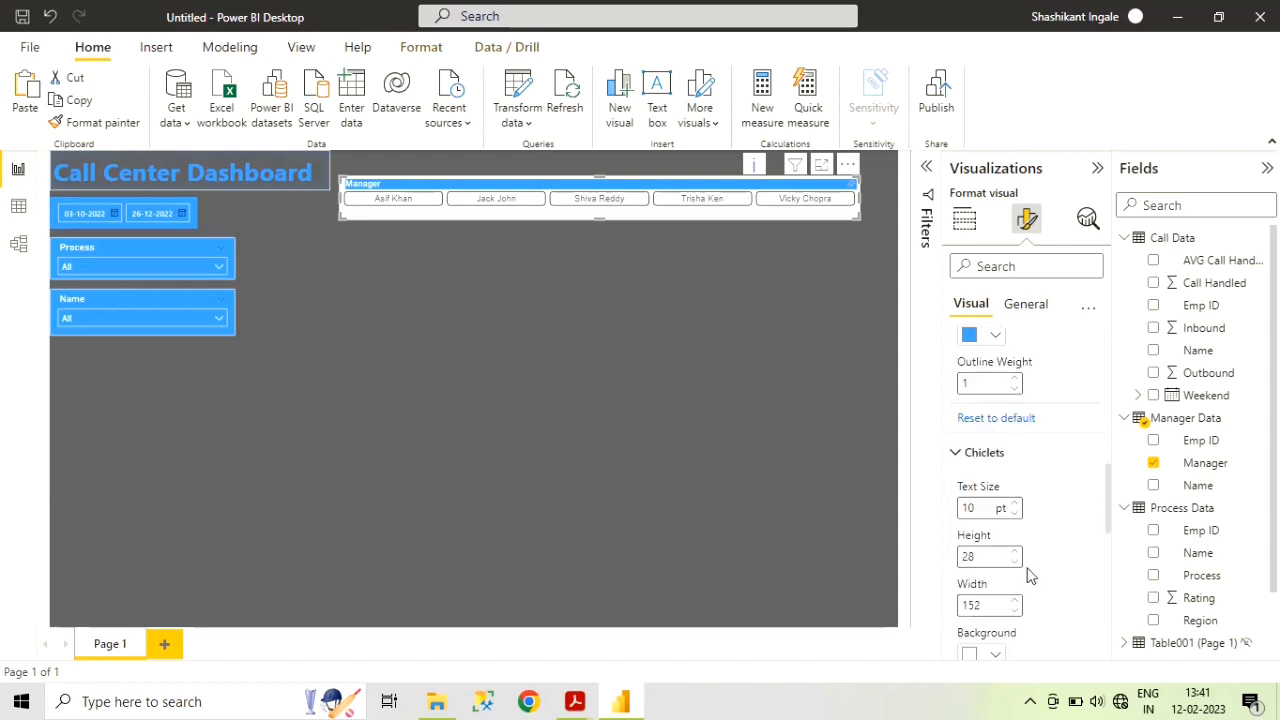
{"action": "scroll", "coordinate": [1028, 573], "scroll_direction": "down", "scroll_amount": 2}
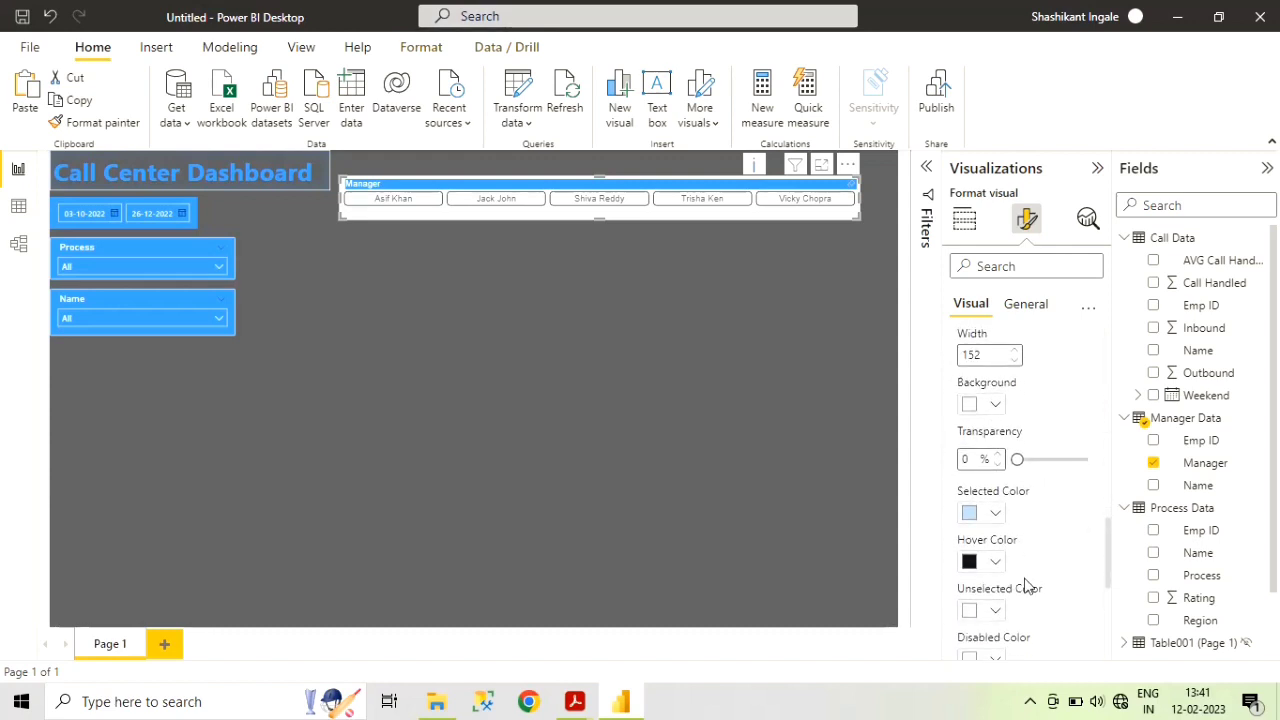
{"action": "left_click", "coordinate": [996, 405]}
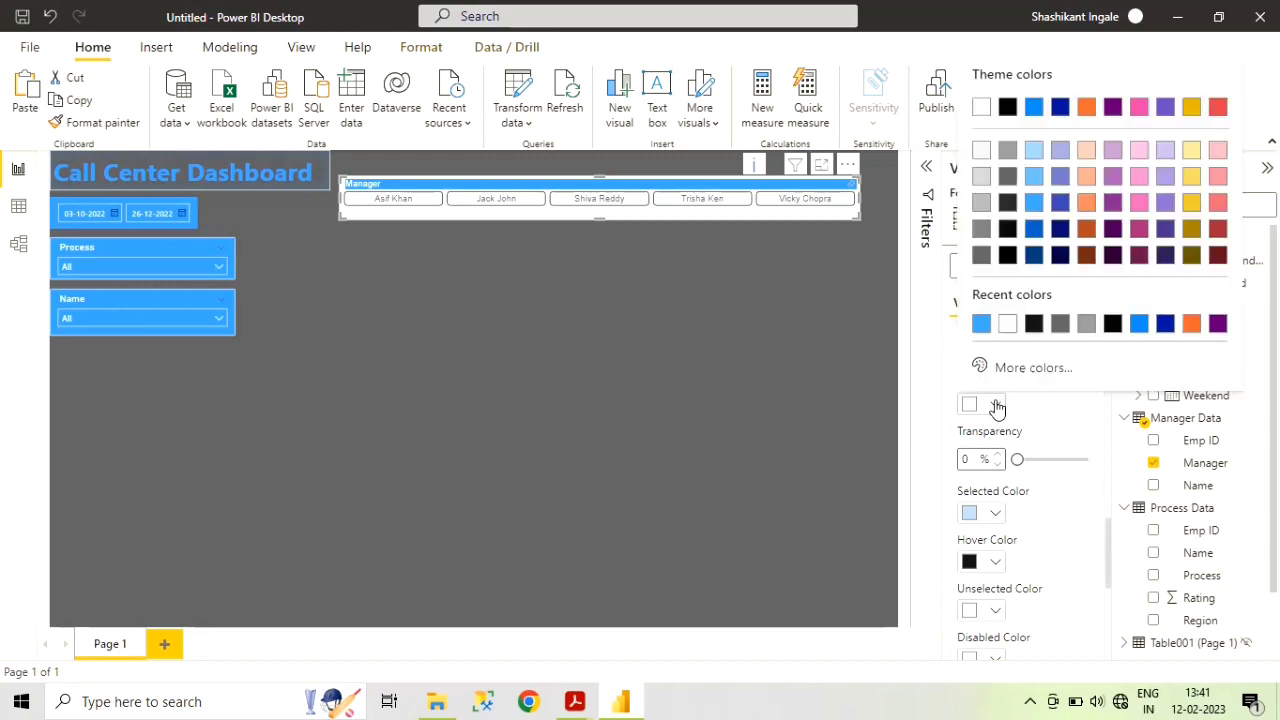
{"action": "left_click", "coordinate": [1007, 323]}
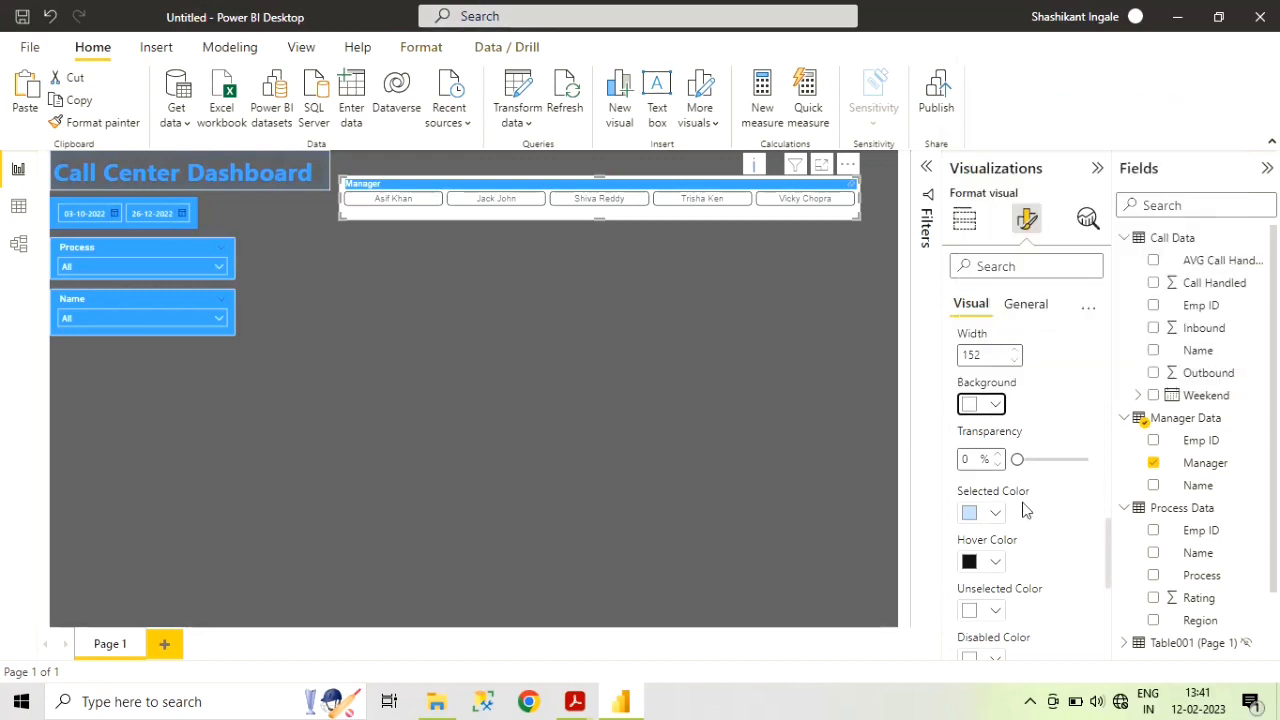
{"action": "left_click", "coordinate": [996, 405]}
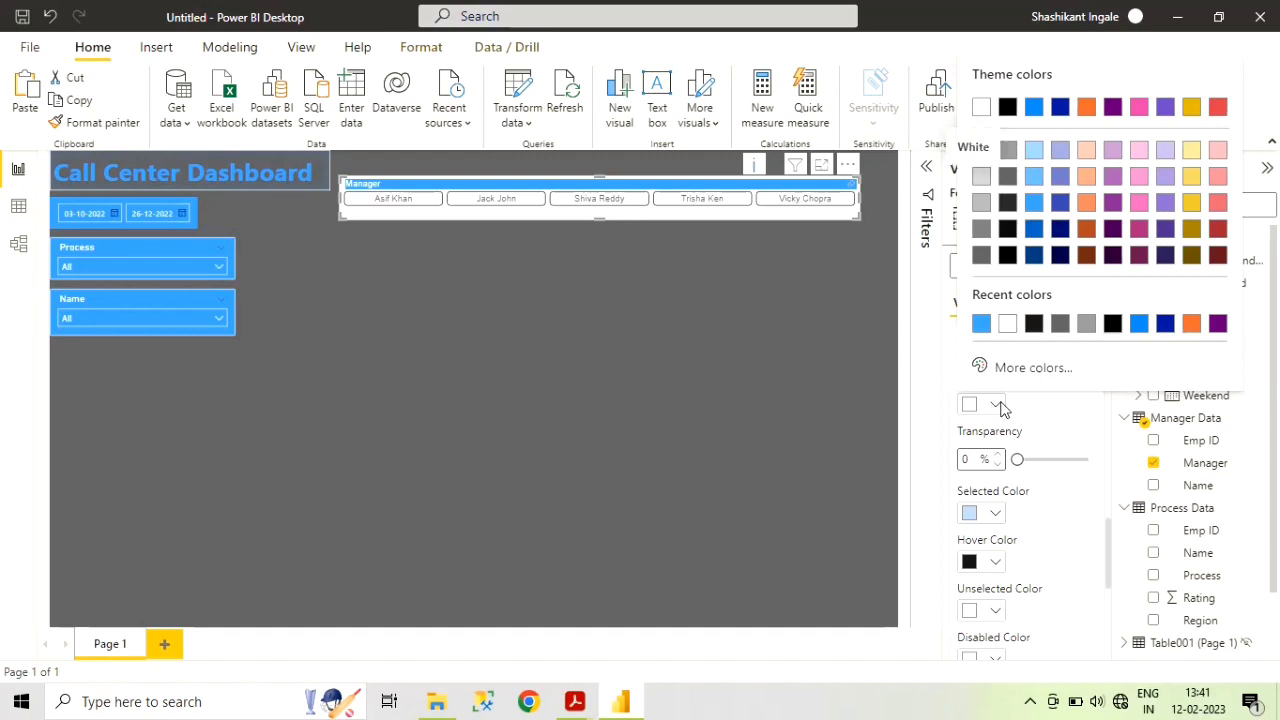
{"action": "left_click", "coordinate": [1043, 205]}
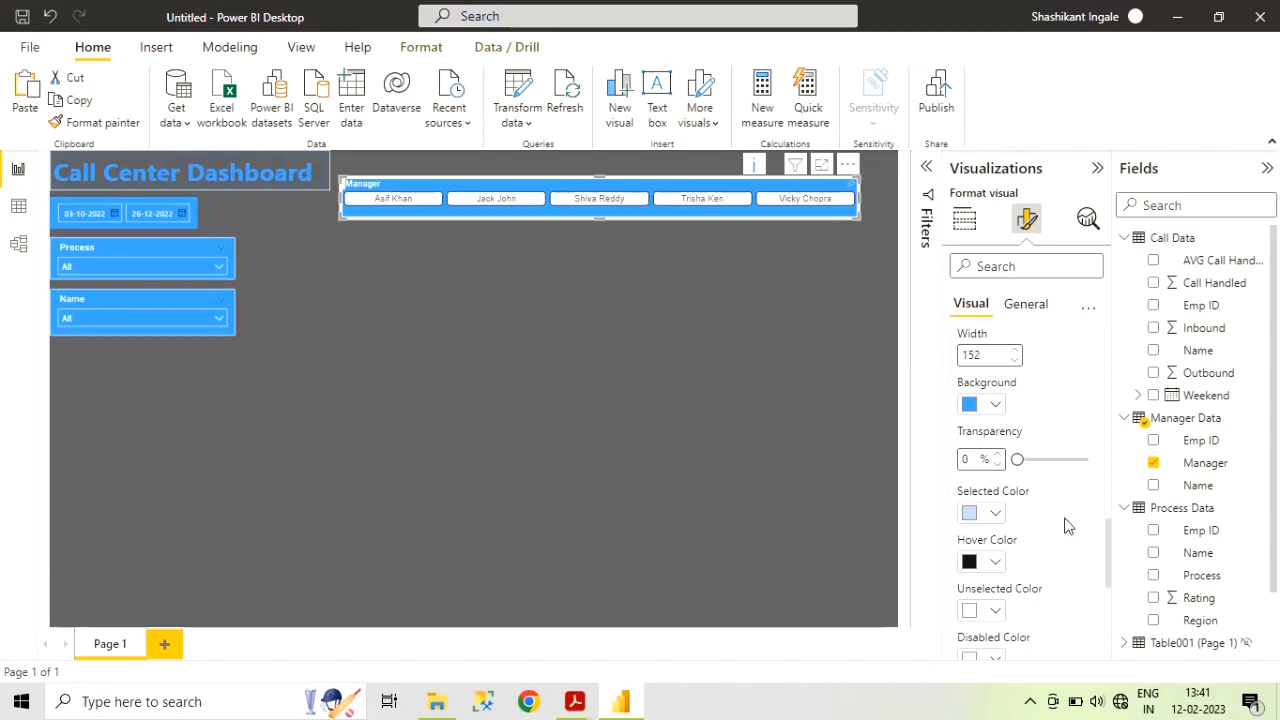
- Set the chiclets' background transparency to 100% in the Manager slicer
{"action": "scroll", "coordinate": [1068, 526], "scroll_direction": "up", "scroll_amount": 1}
{"action": "scroll", "coordinate": [1068, 526], "scroll_direction": "up", "scroll_amount": 3}
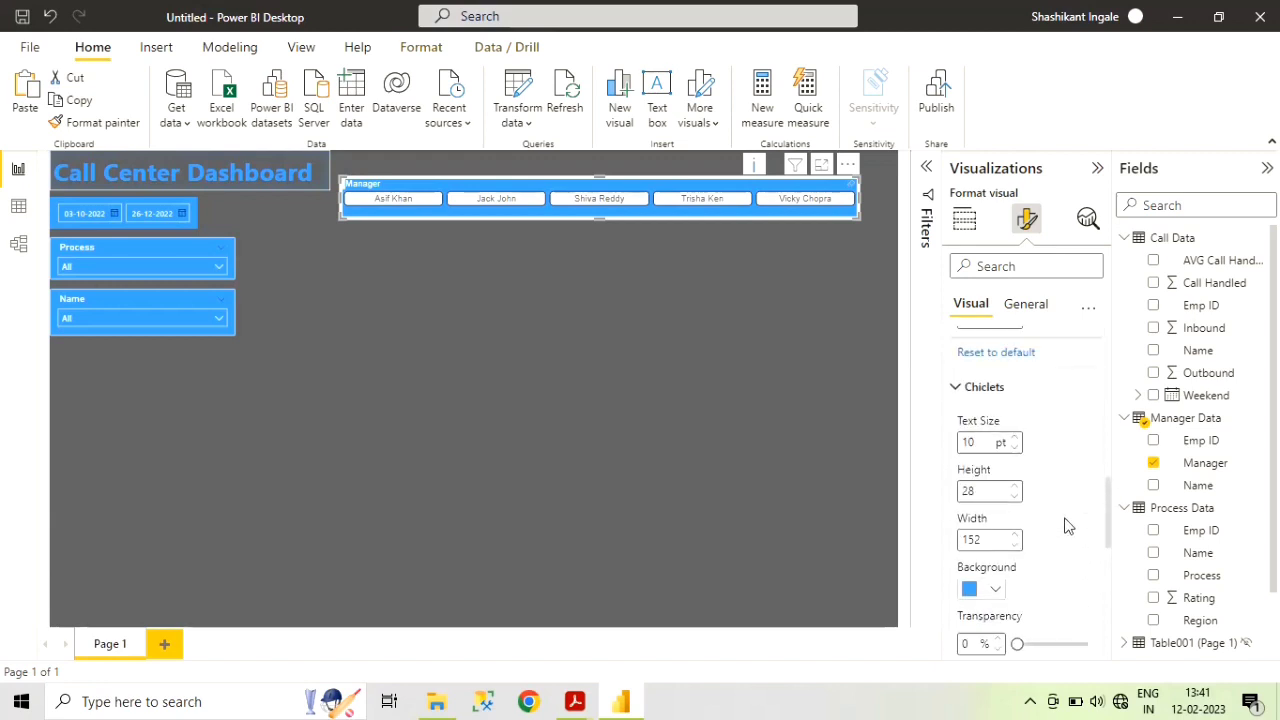
{"action": "scroll", "coordinate": [1066, 530], "scroll_direction": "down", "scroll_amount": 1}
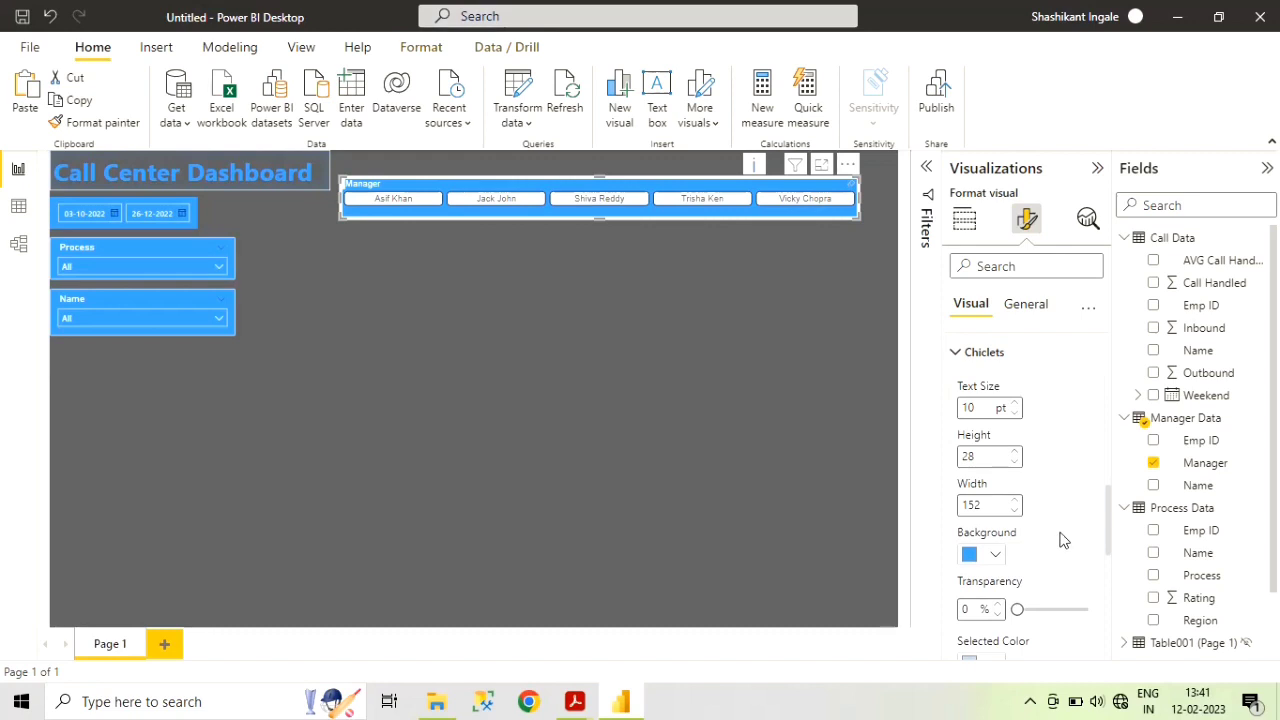
- Turn off the Manager slicer's header
{"action": "left_click", "coordinate": [1025, 303]}
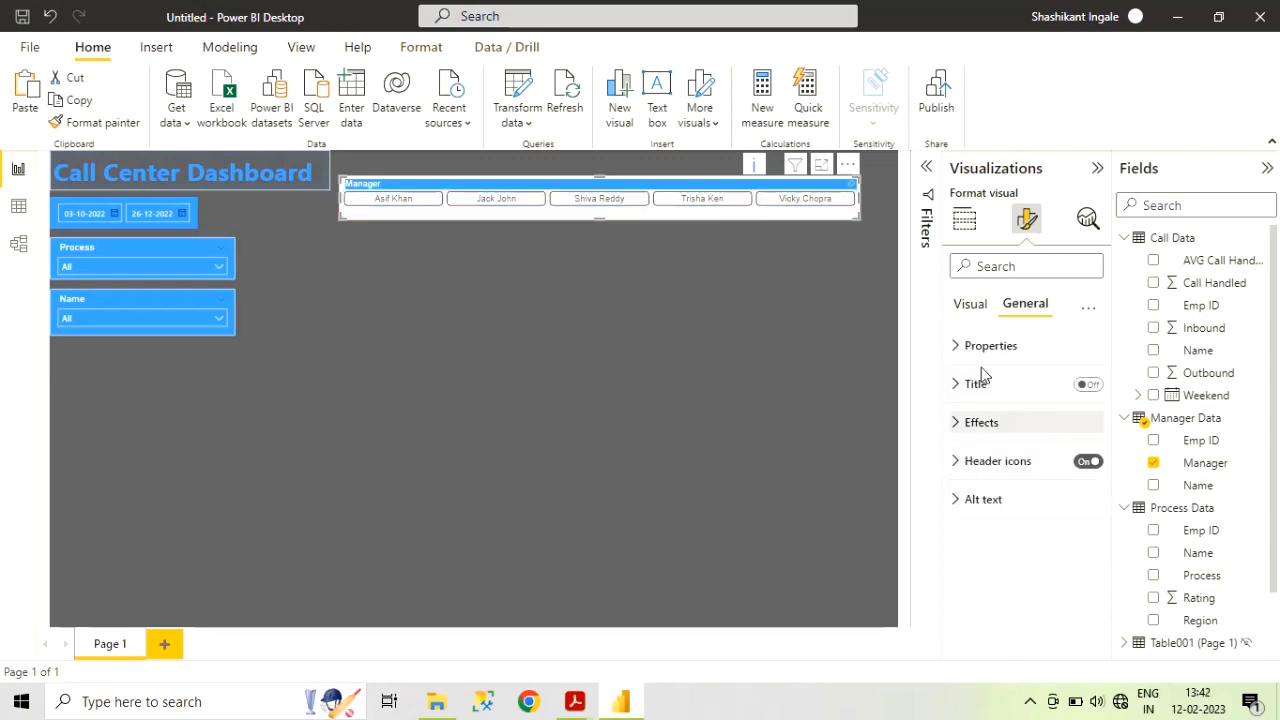
{"action": "left_click", "coordinate": [966, 308]}
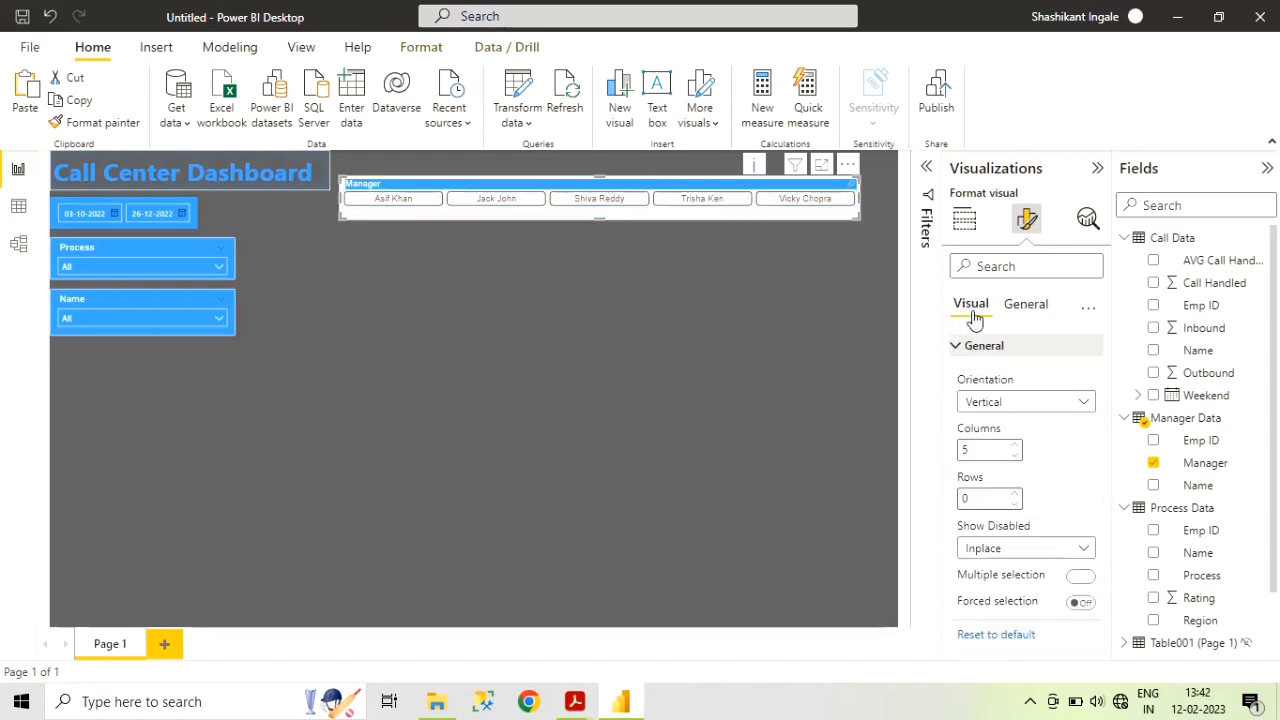
{"action": "scroll", "coordinate": [1048, 450], "scroll_direction": "down", "scroll_amount": 3}
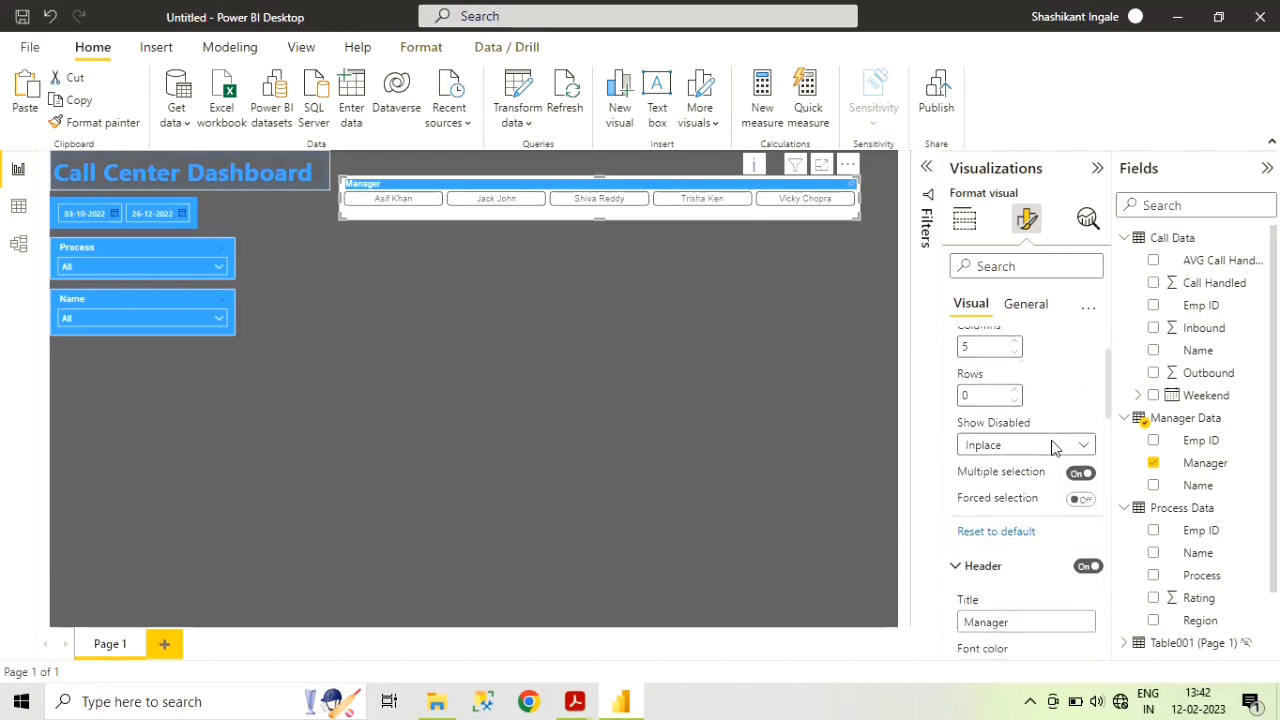
{"action": "scroll", "coordinate": [1030, 451], "scroll_direction": "down", "scroll_amount": 2}
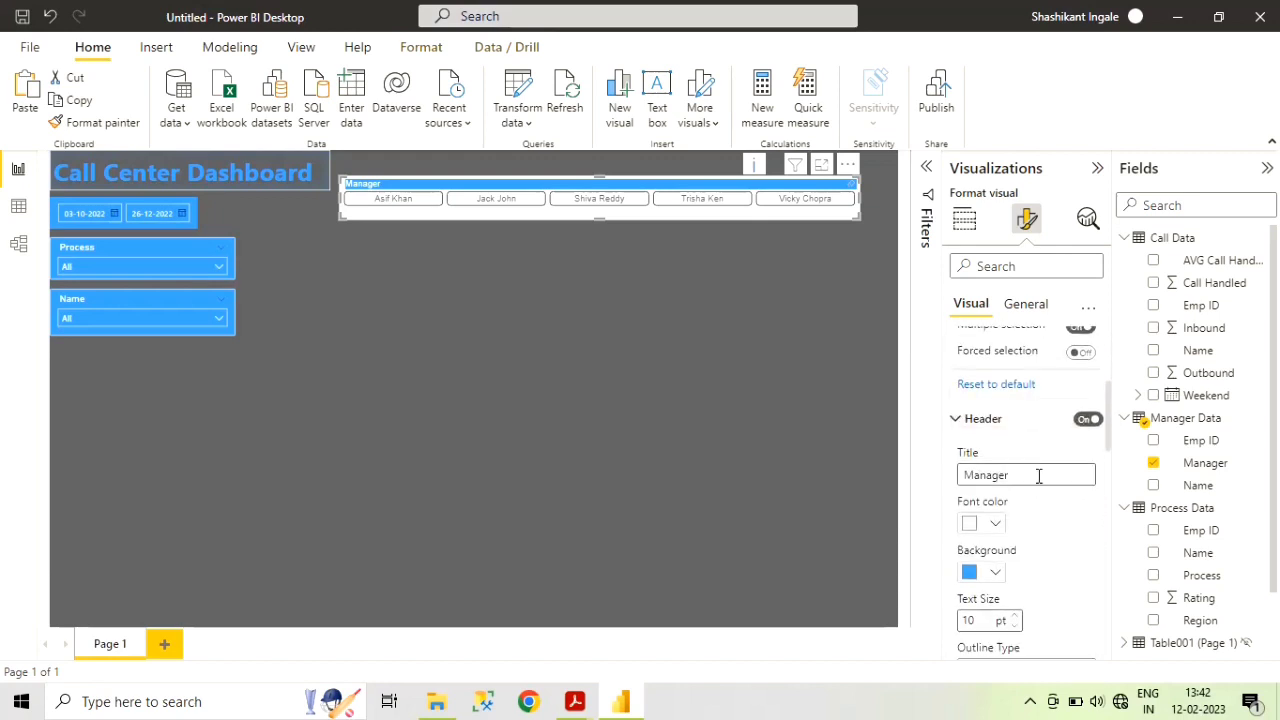
{"action": "left_click", "coordinate": [1086, 421]}
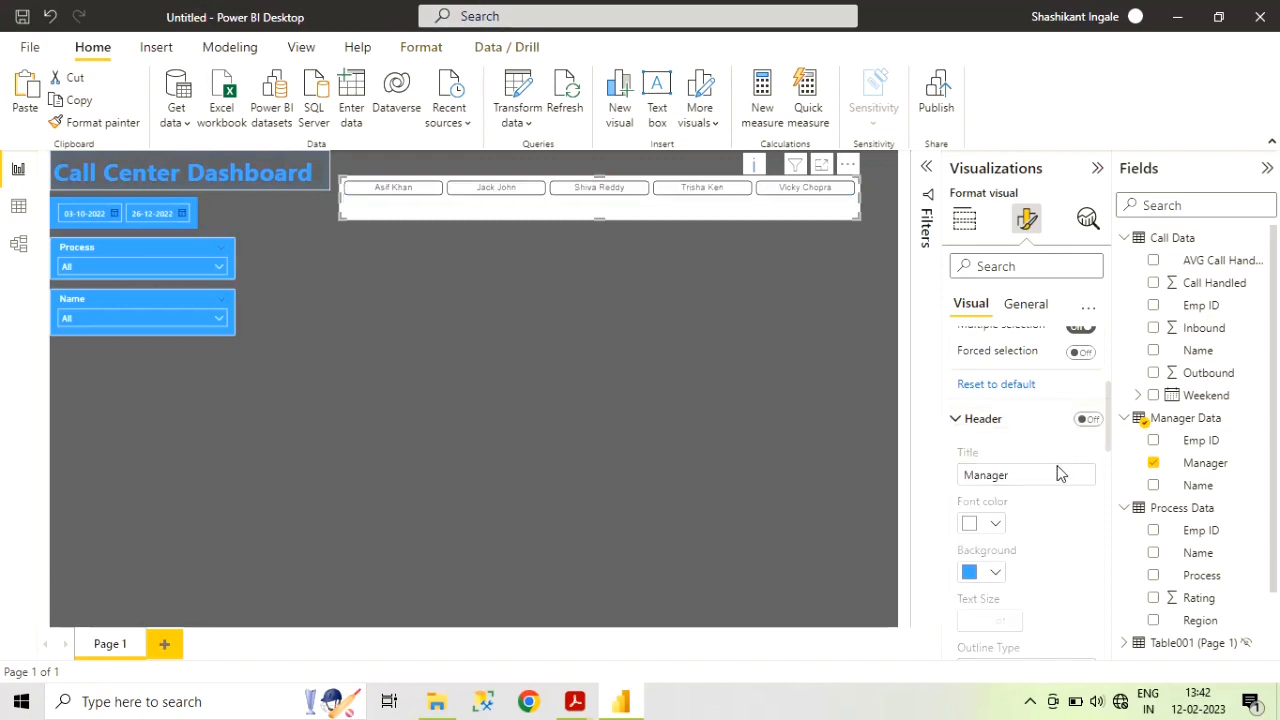
- Set the chiclets' selected color to light yellow and their hover color to the dashboard's blue
{"action": "scroll", "coordinate": [1030, 515], "scroll_direction": "down", "scroll_amount": 2}
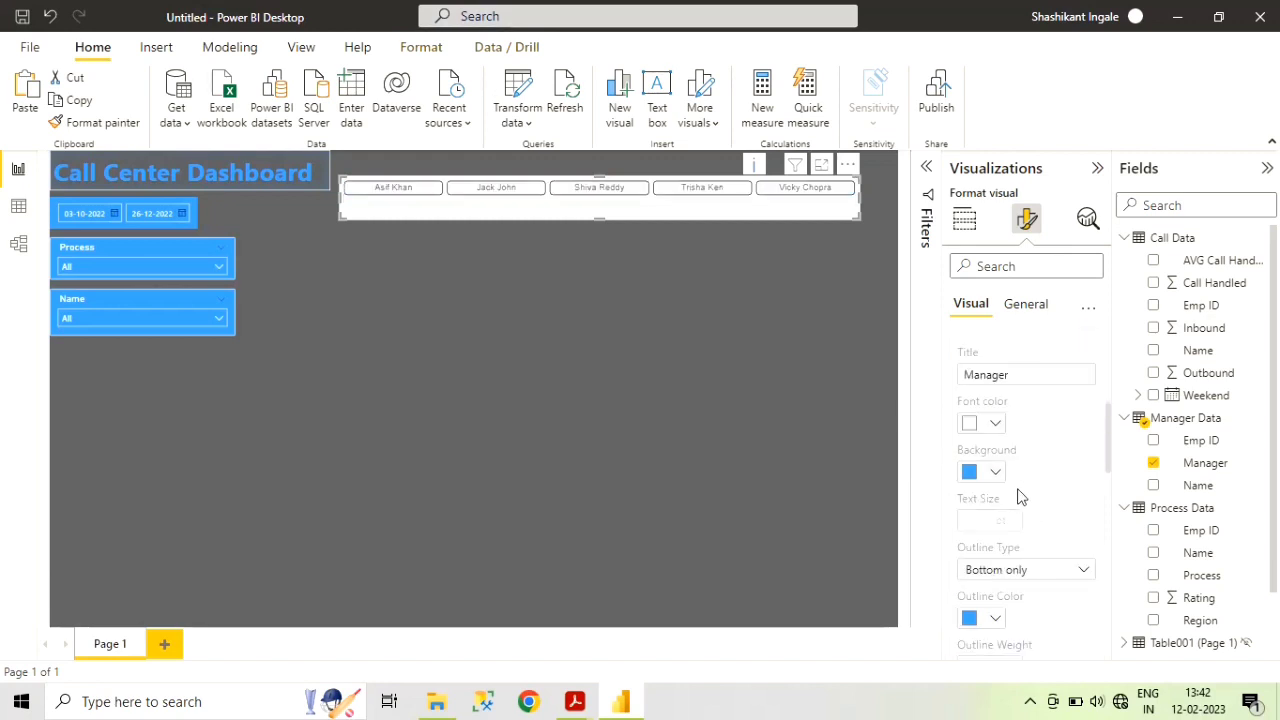
{"action": "scroll", "coordinate": [1000, 530], "scroll_direction": "down", "scroll_amount": 8}
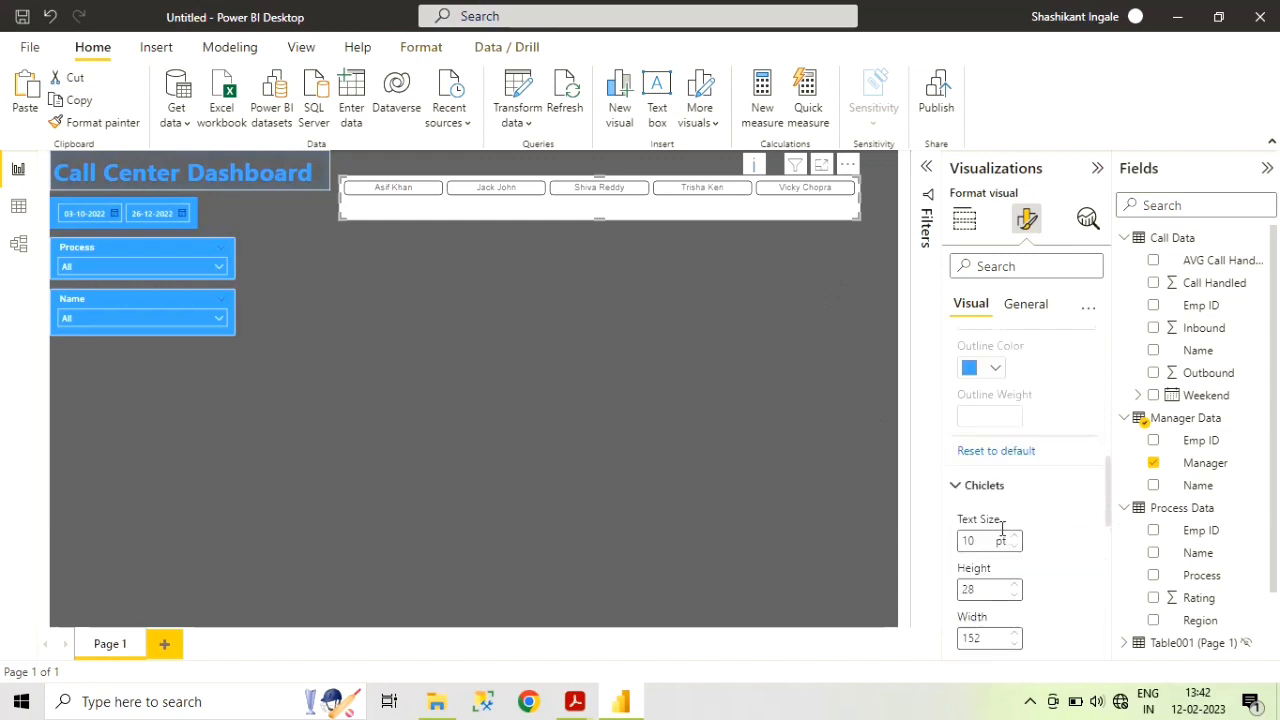
{"action": "scroll", "coordinate": [1038, 524], "scroll_direction": "down", "scroll_amount": 1}
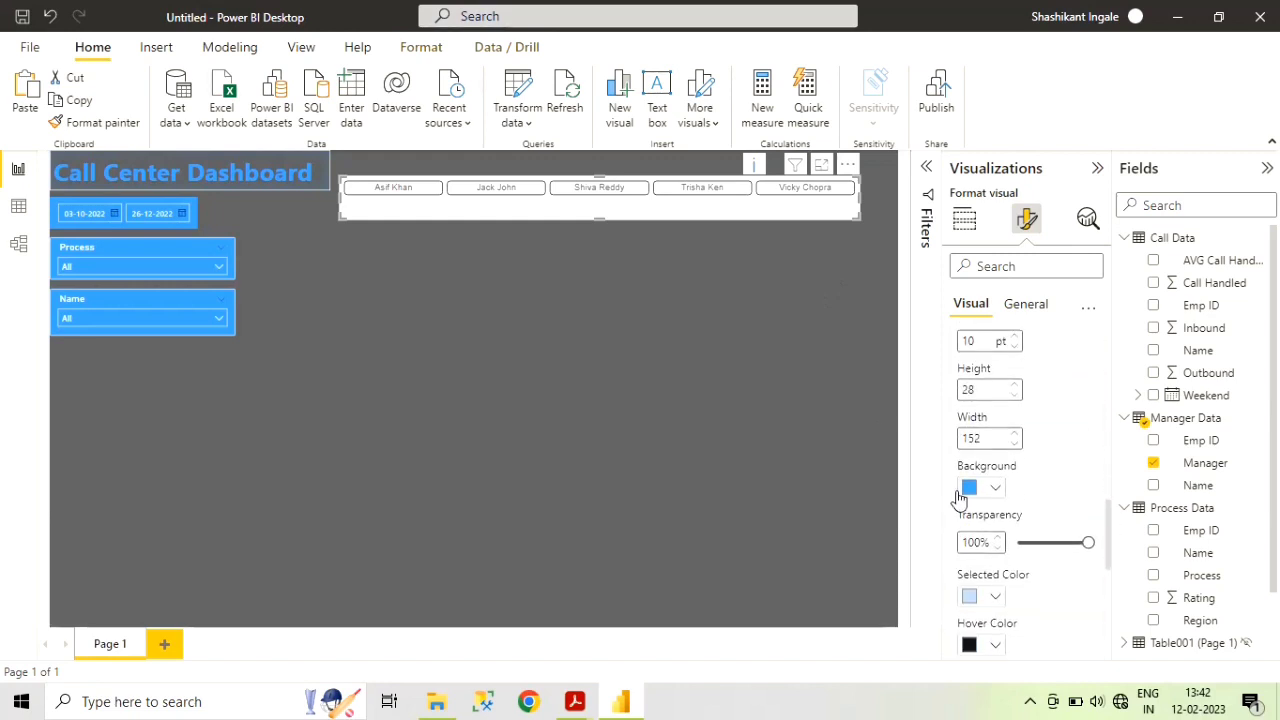
{"action": "scroll", "coordinate": [1073, 511], "scroll_direction": "down", "scroll_amount": 3}
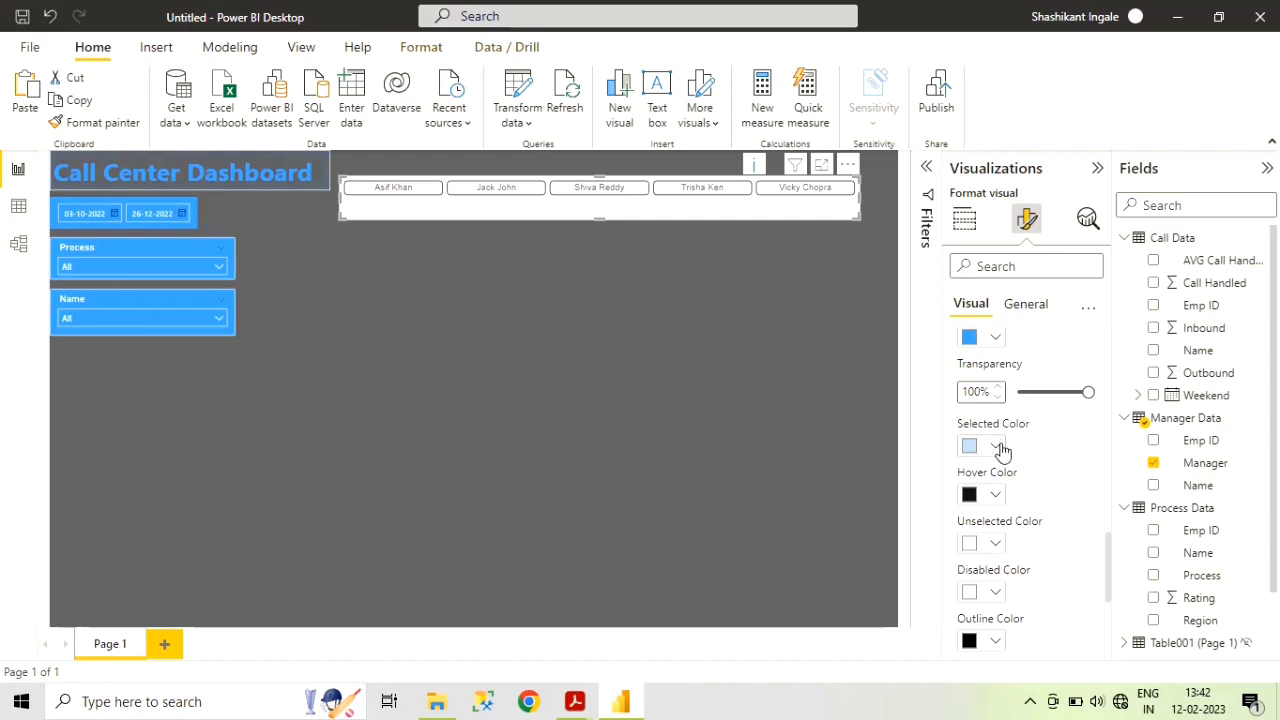
{"action": "left_click", "coordinate": [1000, 447]}
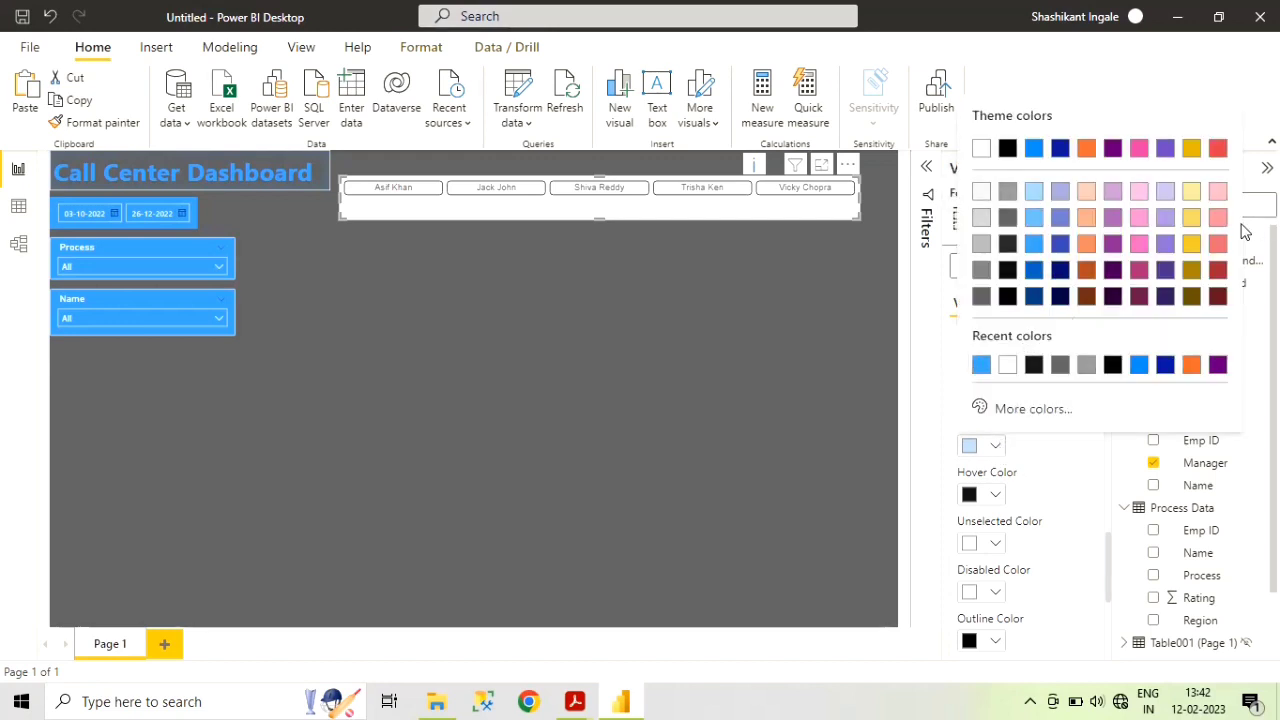
{"action": "left_click", "coordinate": [1191, 192]}
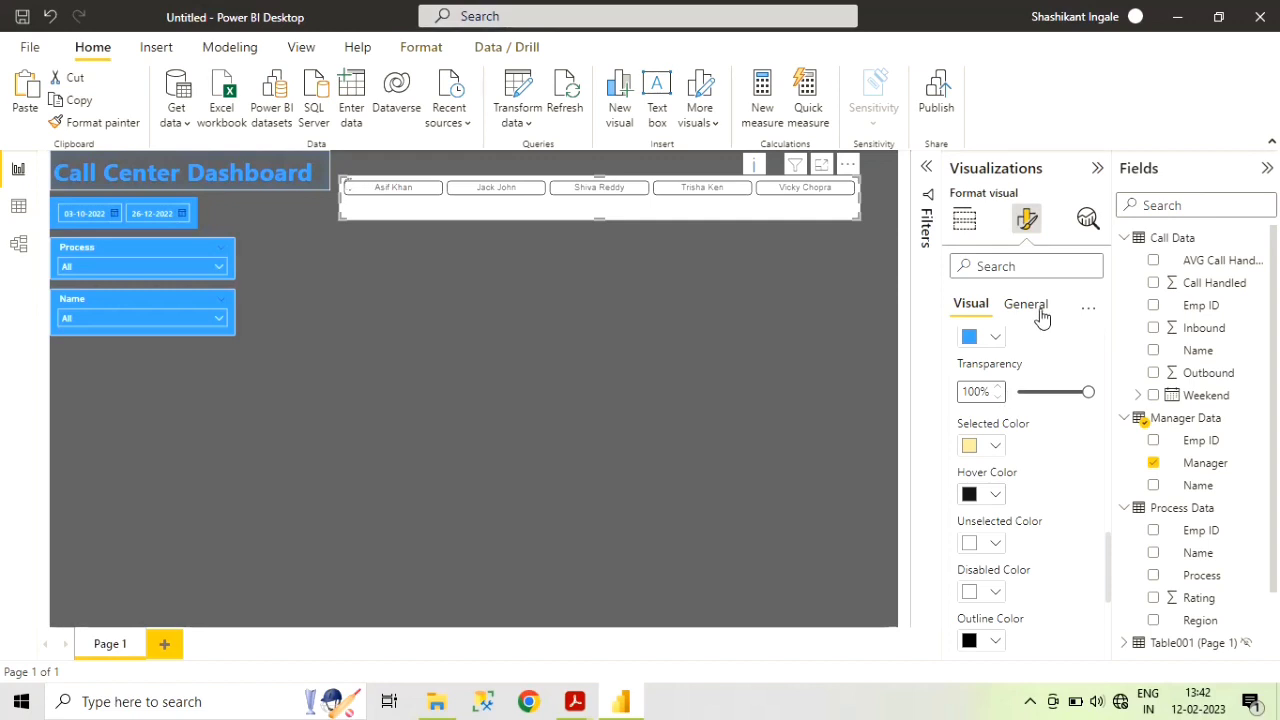
{"action": "left_click", "coordinate": [997, 497]}
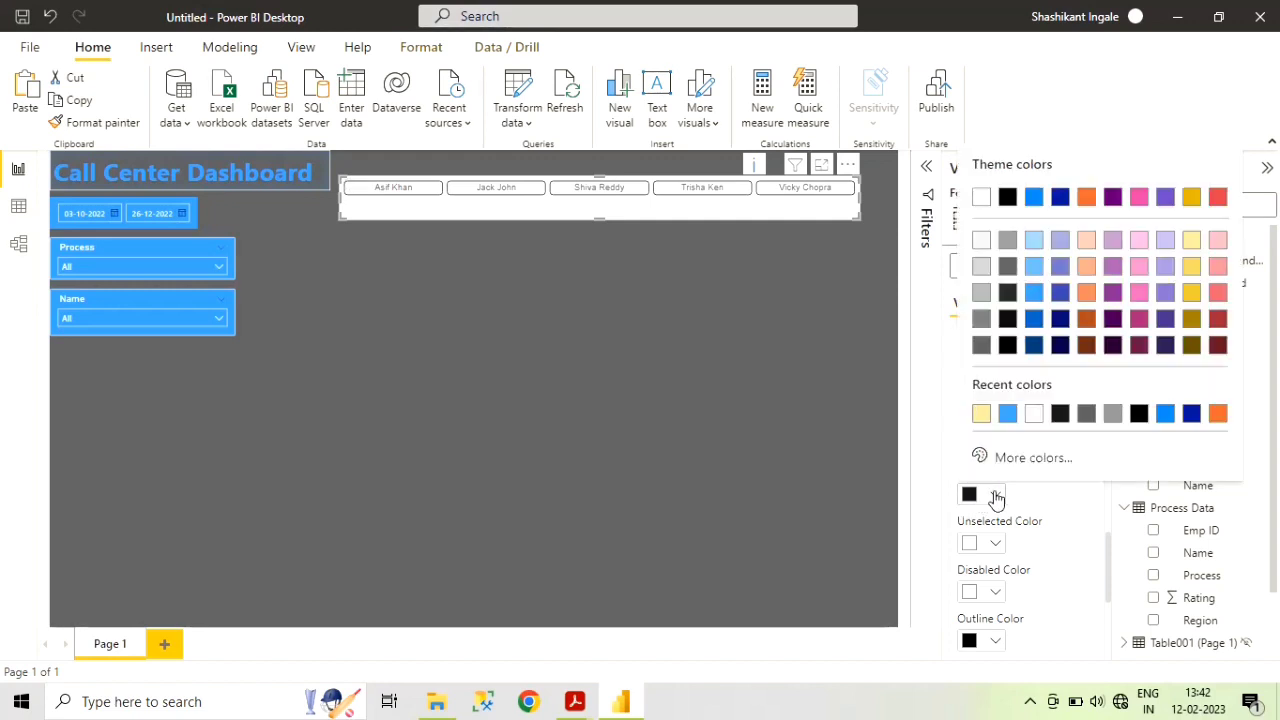
{"action": "left_click", "coordinate": [1033, 292]}
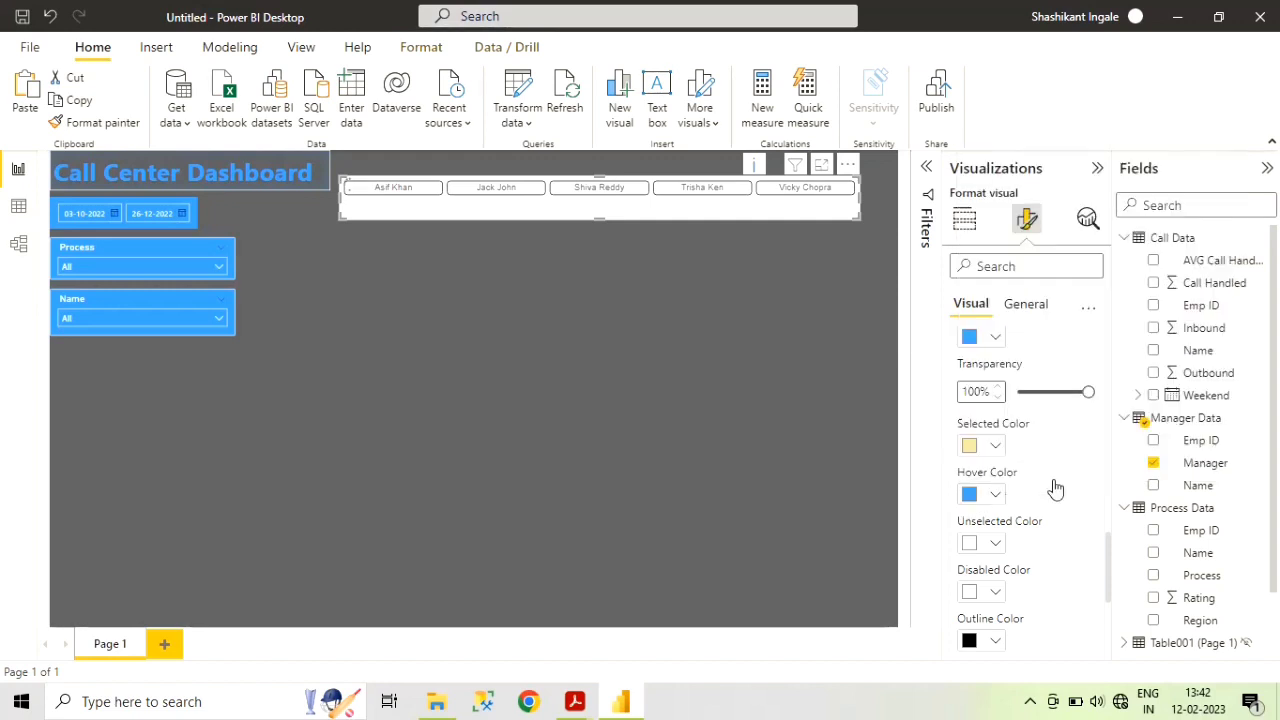
- Set the unselected color of the Manager slicer's chiclets to the dashboard's blue
{"action": "scroll", "coordinate": [996, 547], "scroll_direction": "down", "scroll_amount": 1}
{"action": "left_click", "coordinate": [996, 544]}
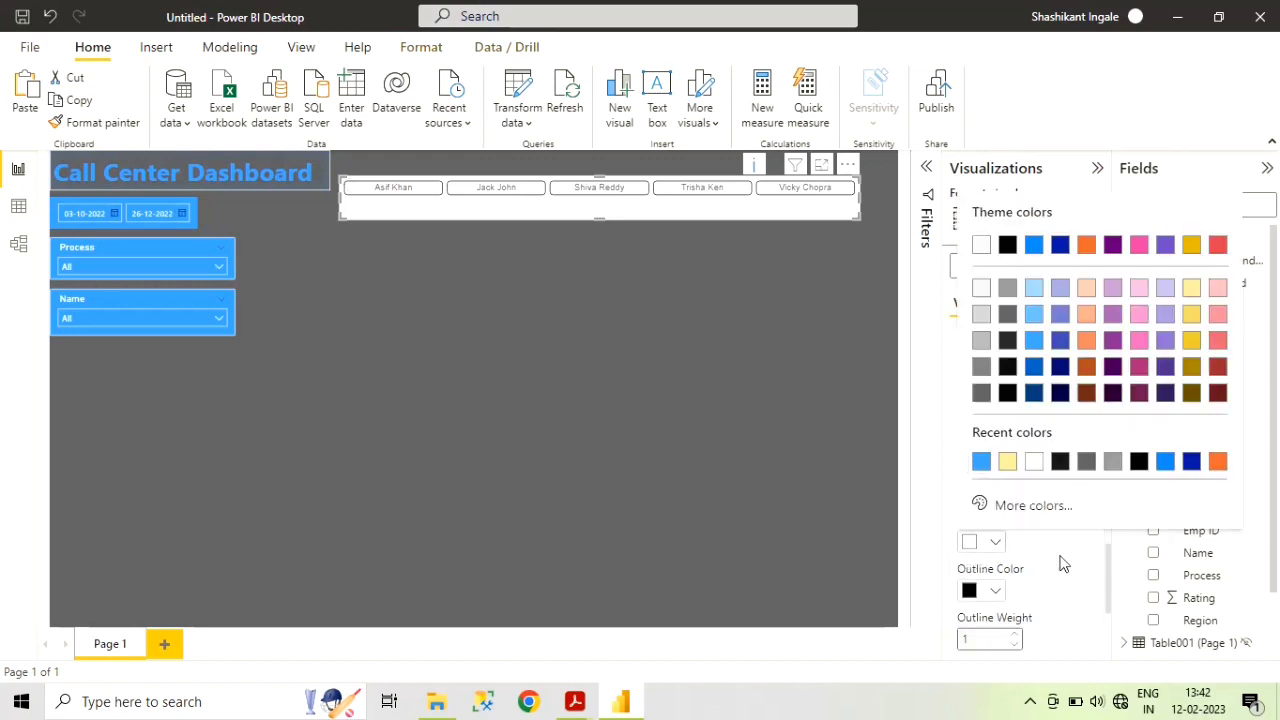
{"action": "left_click", "coordinate": [950, 505]}
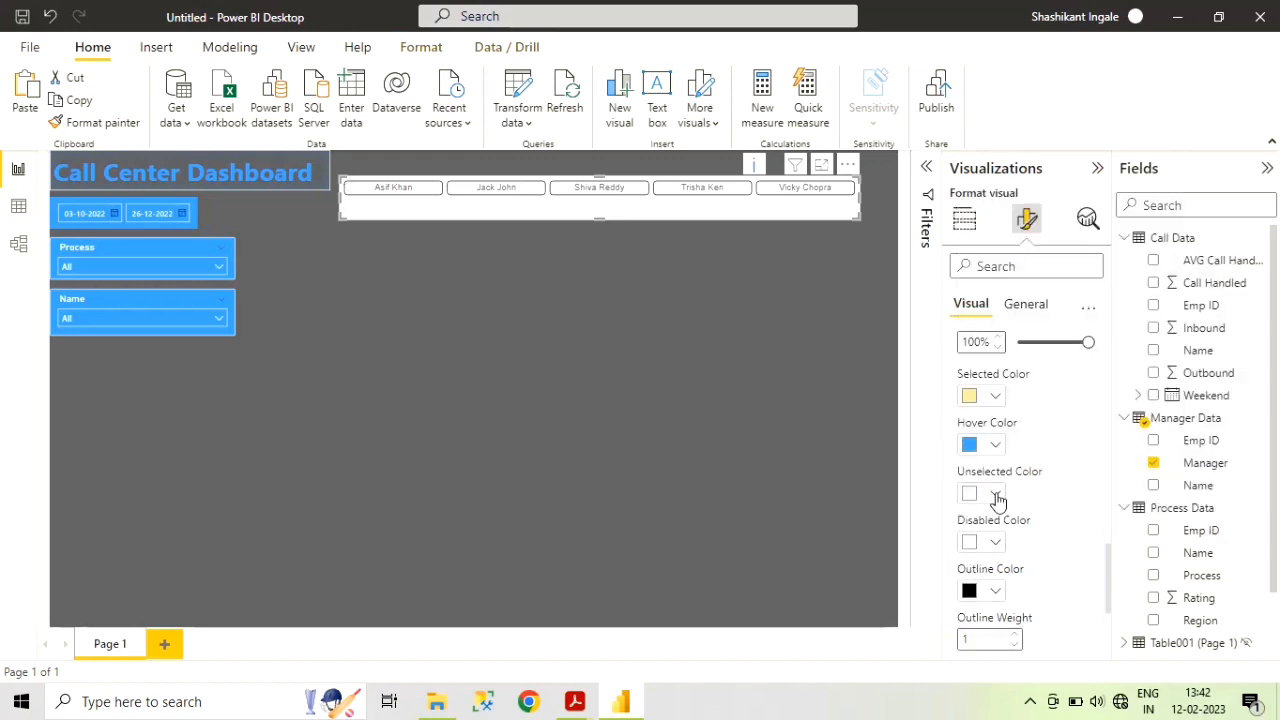
{"action": "left_click", "coordinate": [996, 494]}
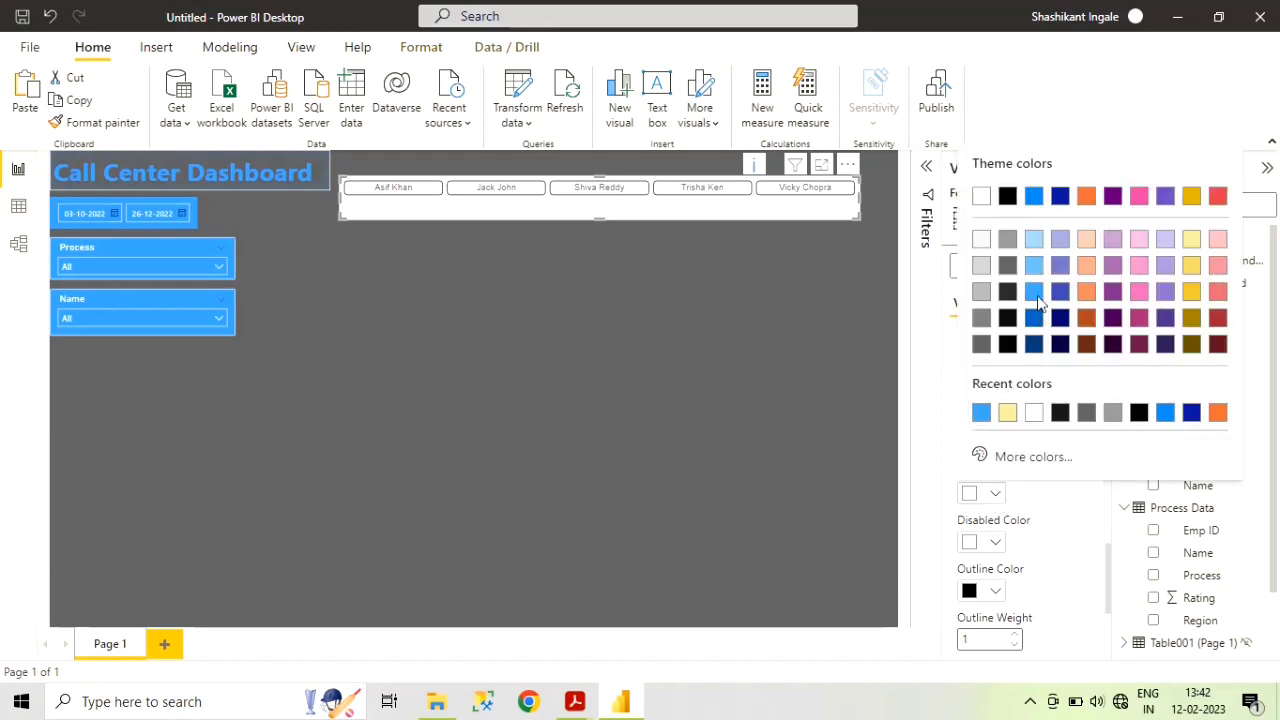
{"action": "left_click", "coordinate": [998, 552]}
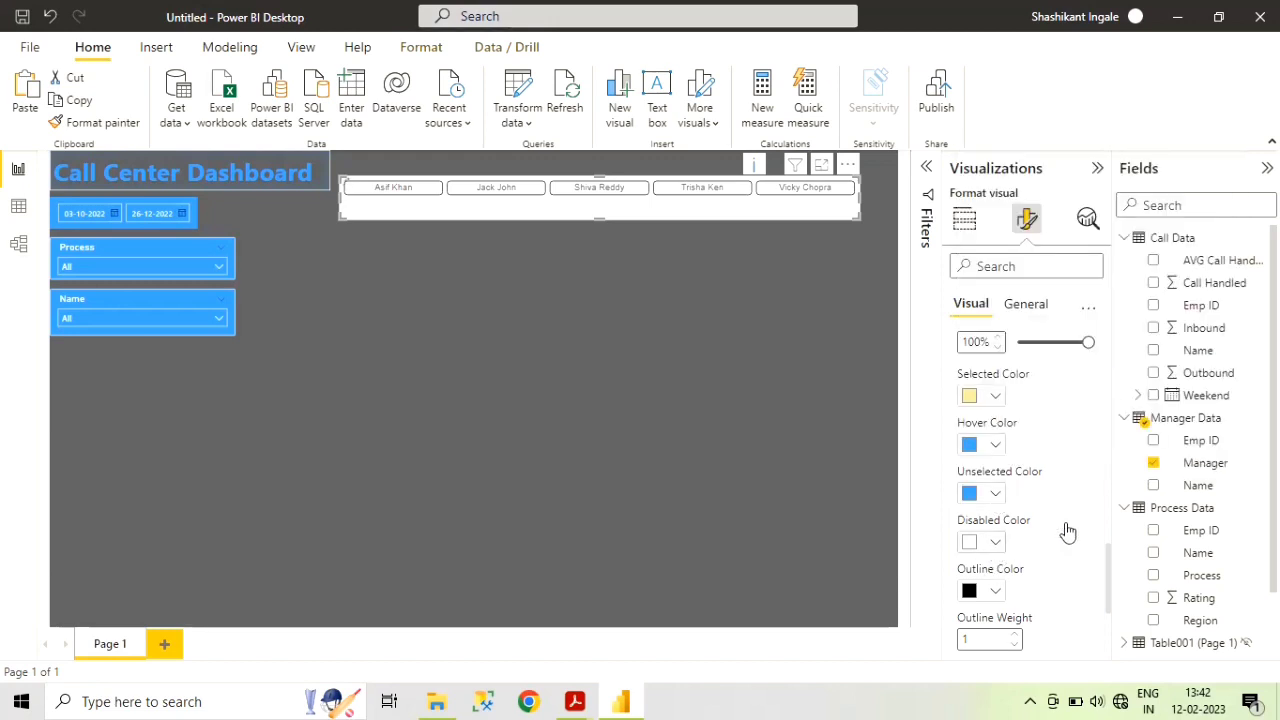
{"action": "scroll", "coordinate": [1035, 568], "scroll_direction": "down", "scroll_amount": 4}
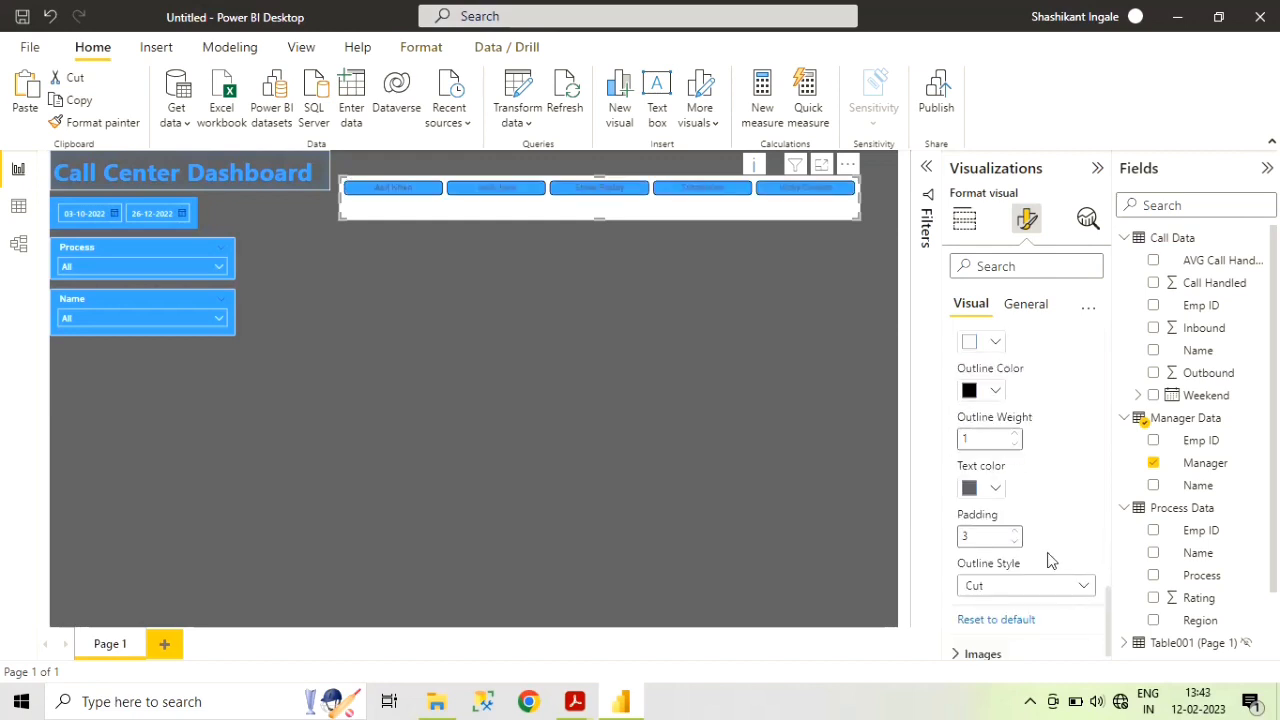
- Set the text color of the Manager slicer's chiclets to white and their padding to 2
{"action": "scroll", "coordinate": [1063, 538], "scroll_direction": "down", "scroll_amount": 1}
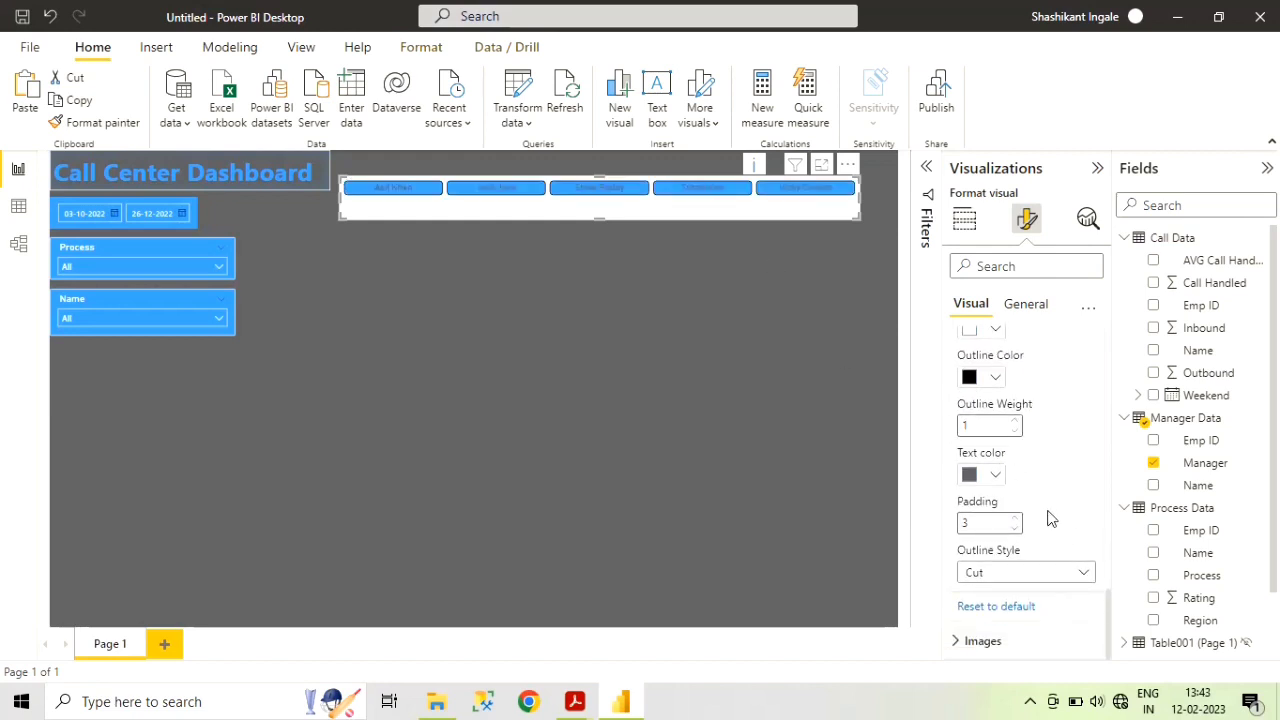
{"action": "scroll", "coordinate": [1050, 517], "scroll_direction": "up", "scroll_amount": 3}
{"action": "scroll", "coordinate": [1050, 517], "scroll_direction": "up", "scroll_amount": 6}
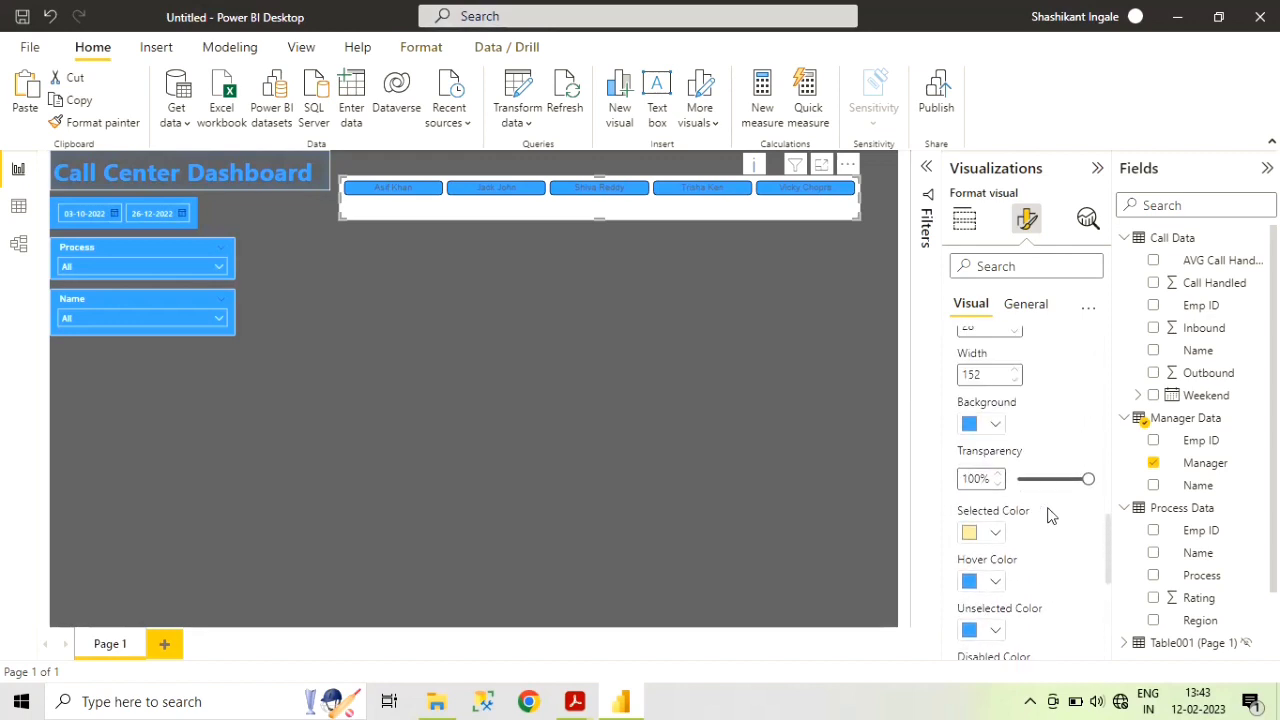
{"action": "scroll", "coordinate": [1049, 517], "scroll_direction": "up", "scroll_amount": 2}
{"action": "scroll", "coordinate": [1049, 517], "scroll_direction": "down", "scroll_amount": 10}
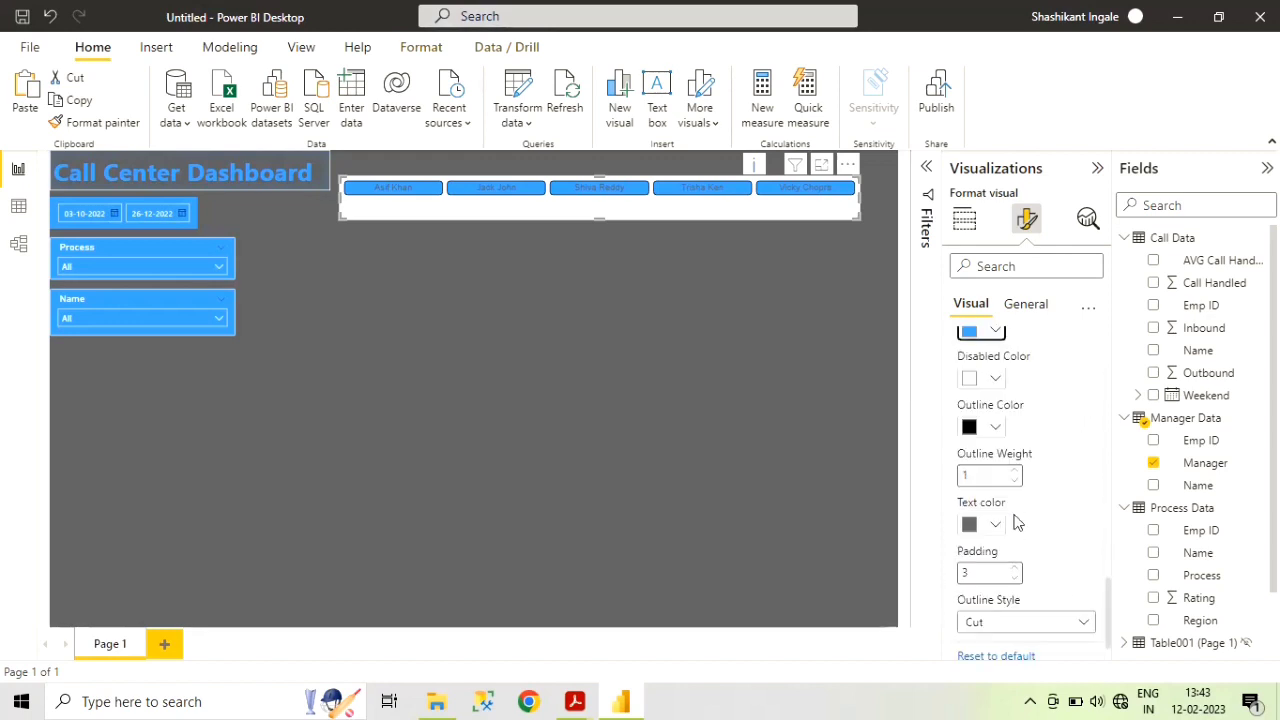
{"action": "left_click", "coordinate": [994, 527]}
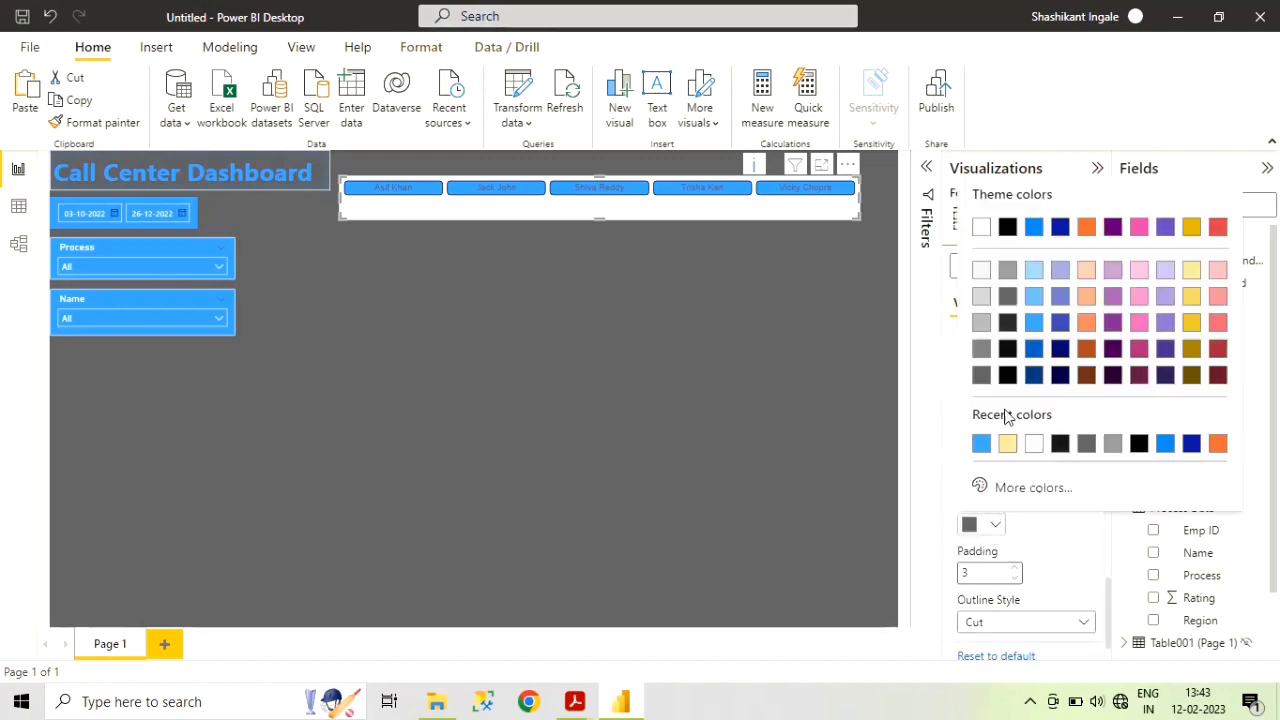
{"action": "left_click", "coordinate": [980, 232]}
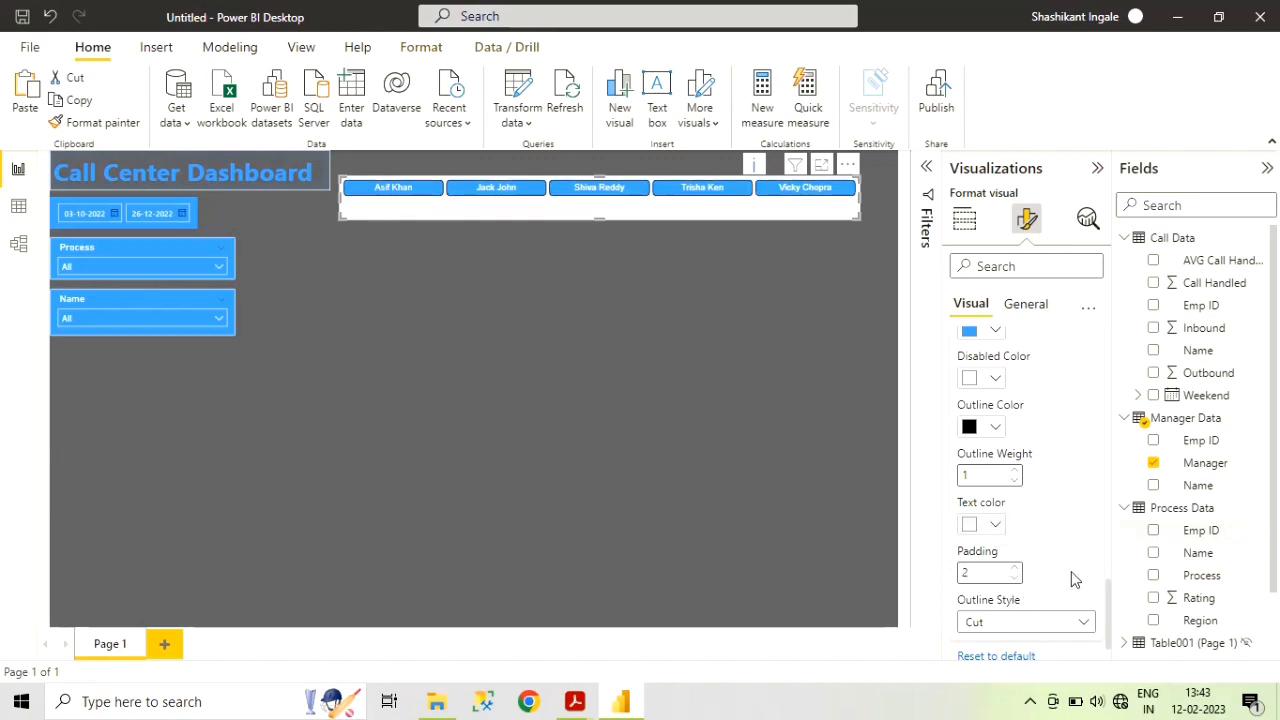
- Turn off the Manager slicer's background effect and reduce the visual's height to fit closely around its row of chiclets
{"action": "scroll", "coordinate": [1063, 526], "scroll_direction": "down", "scroll_amount": 1}
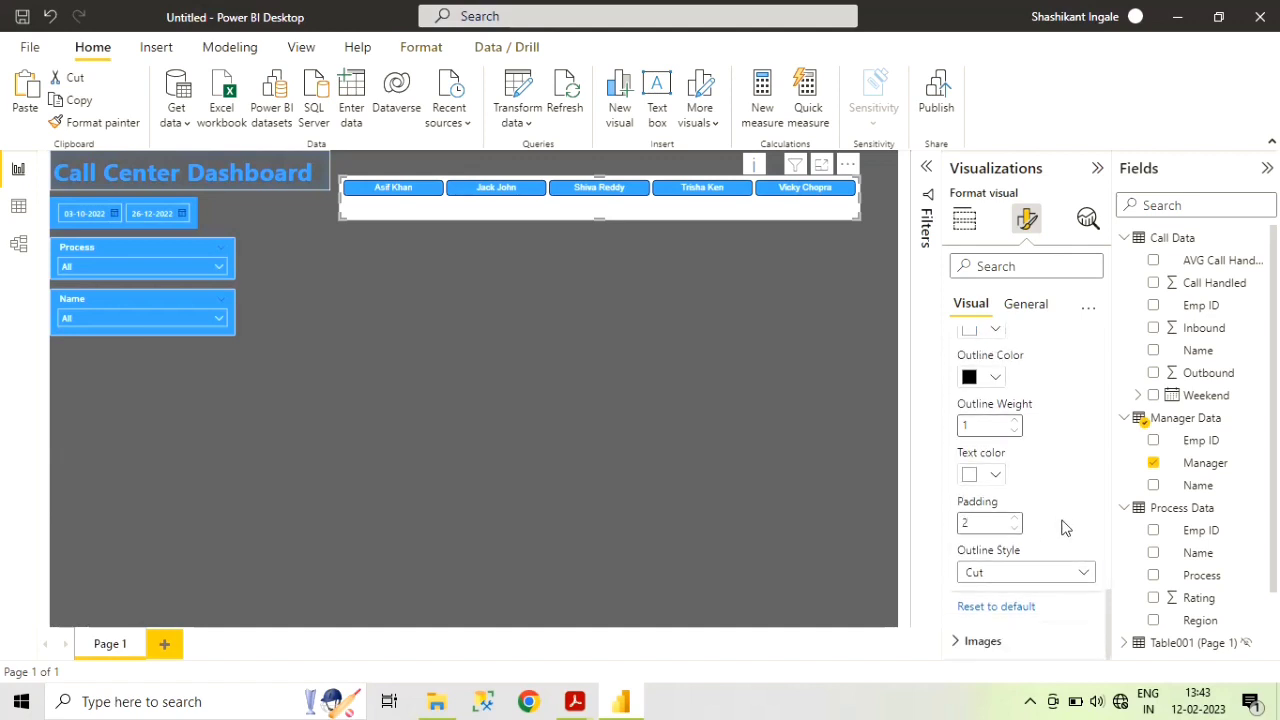
{"action": "scroll", "coordinate": [1066, 528], "scroll_direction": "up", "scroll_amount": 4}
{"action": "scroll", "coordinate": [1071, 522], "scroll_direction": "up", "scroll_amount": 10}
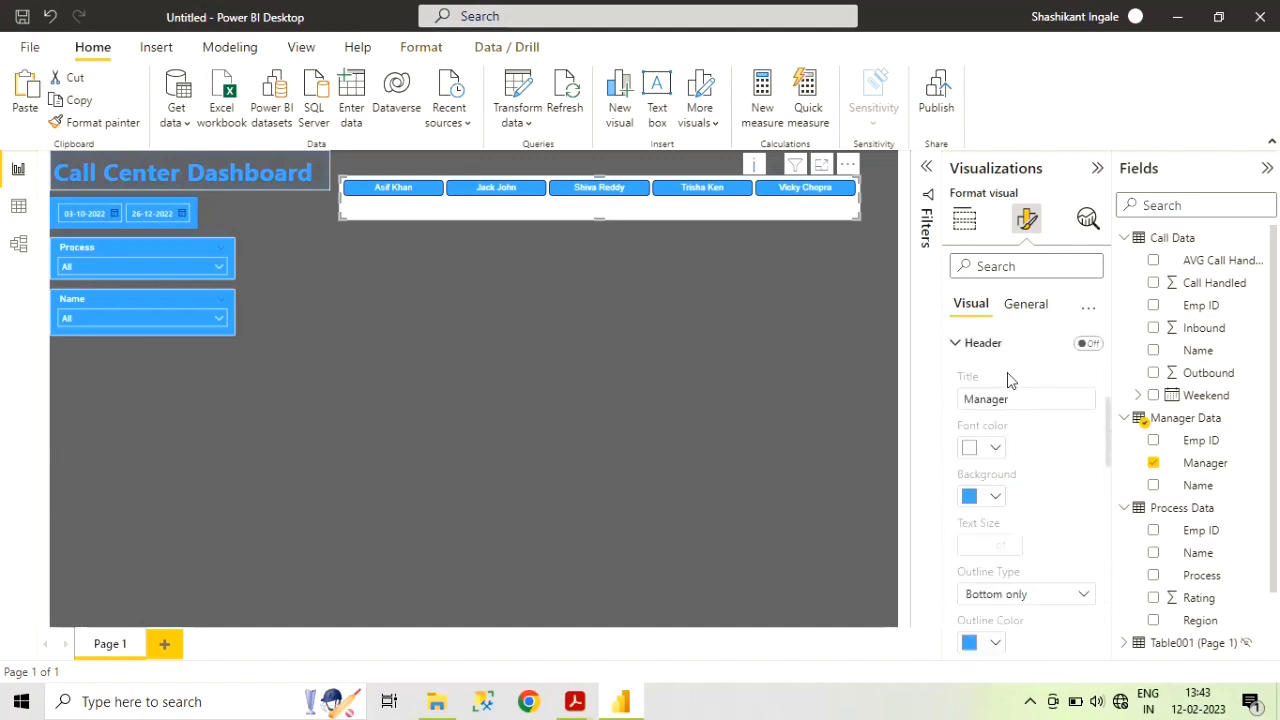
{"action": "left_click", "coordinate": [1026, 304]}
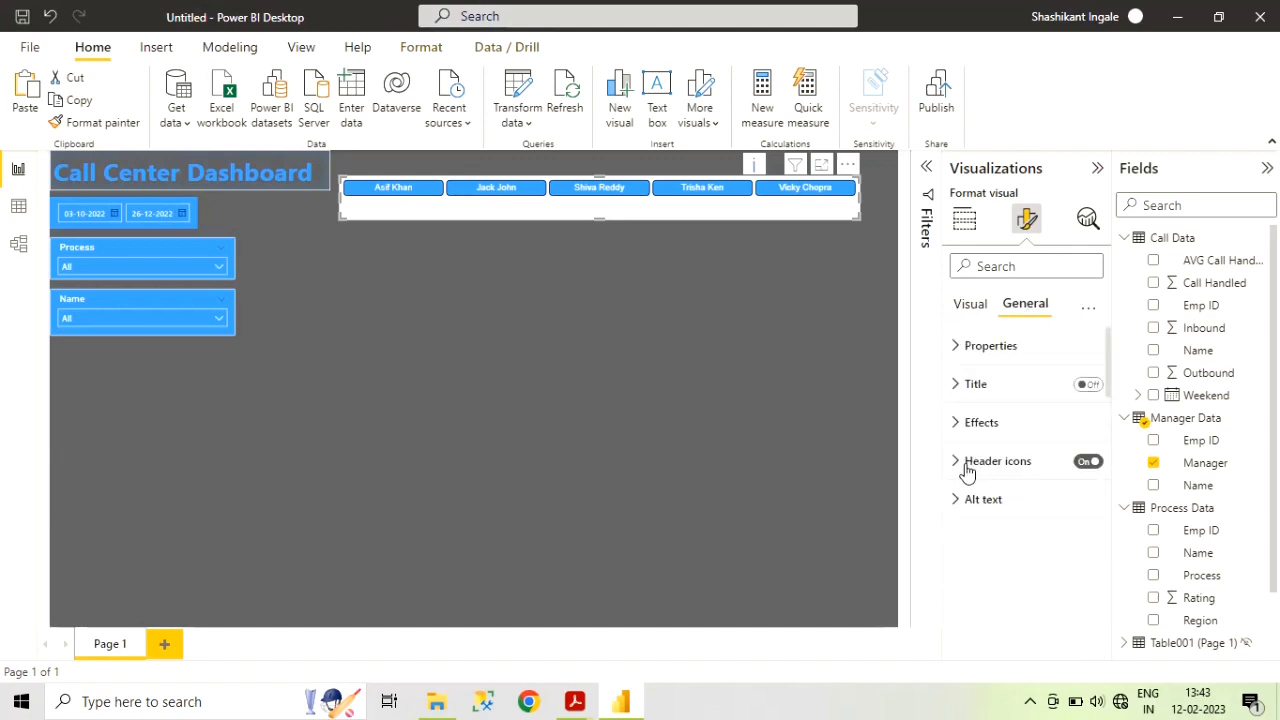
{"action": "left_click", "coordinate": [955, 425]}
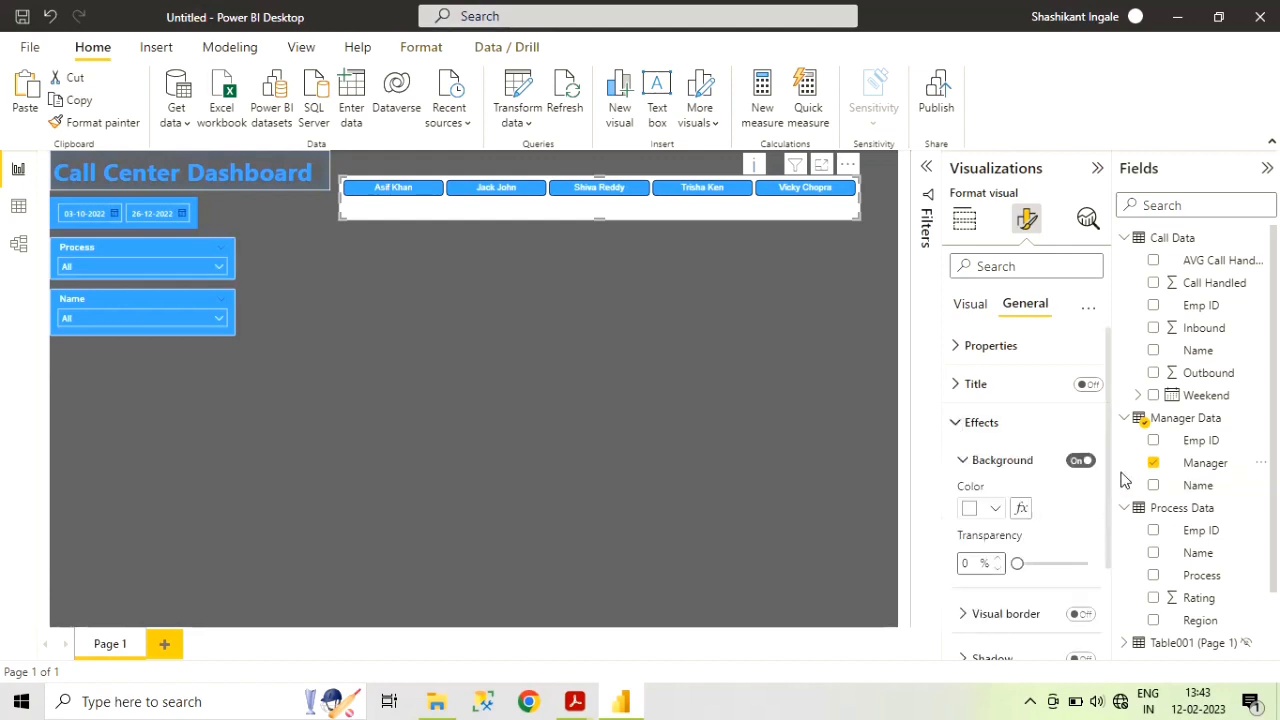
{"action": "left_click", "coordinate": [1080, 462]}
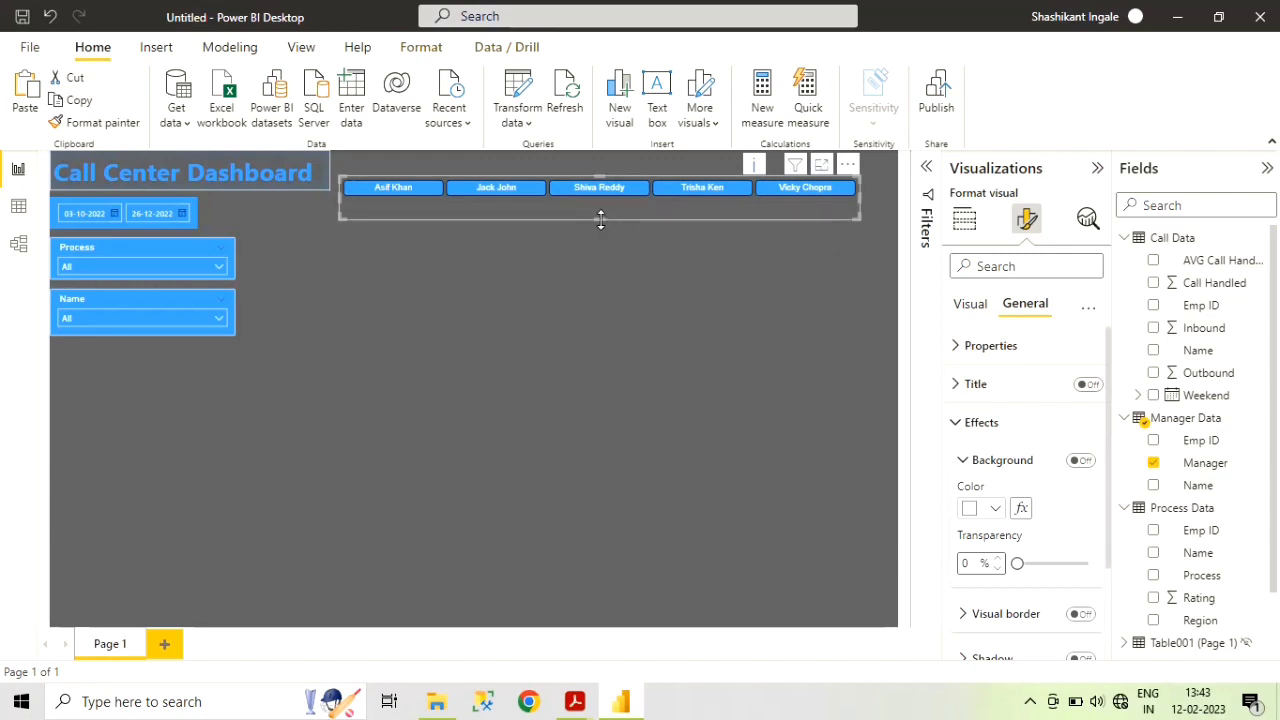
{"action": "left_click_drag", "start_coordinate": [601, 217], "coordinate": [600, 205]}
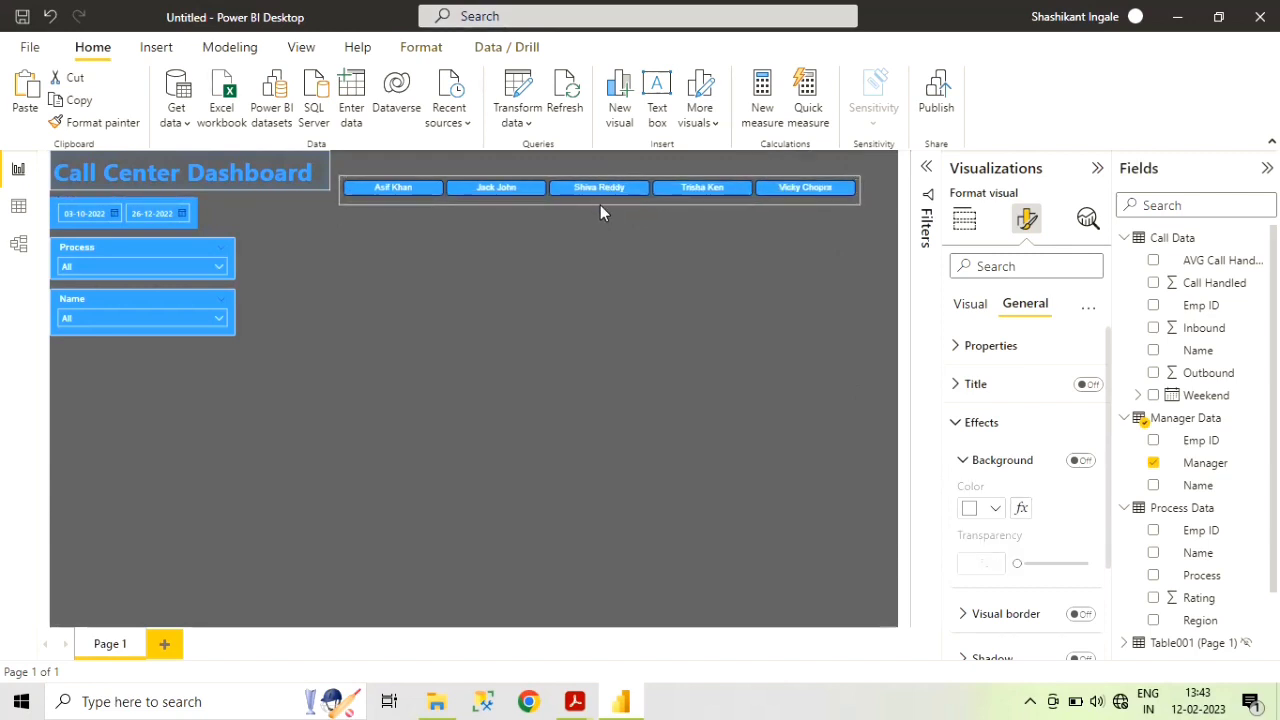
{"action": "left_click", "coordinate": [707, 372]}
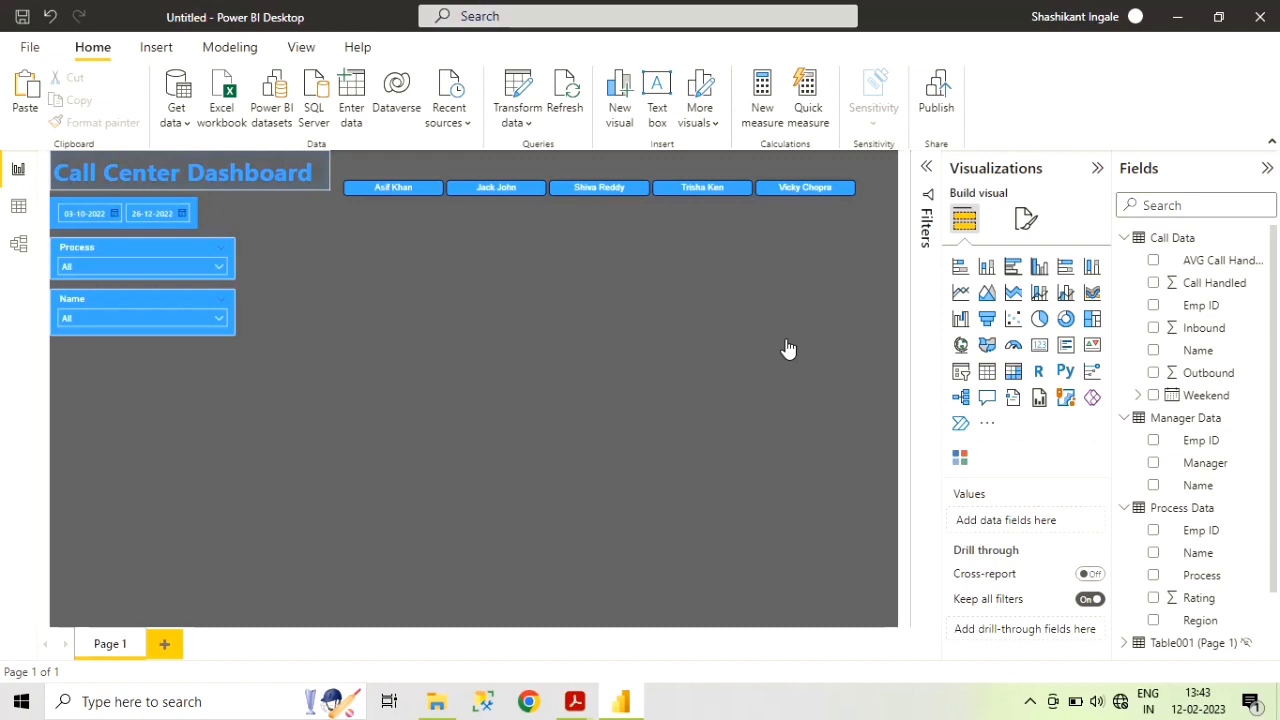
- Turn on the chiclet slicer's title and enter Manager as the title text
{"action": "left_click", "coordinate": [855, 208]}
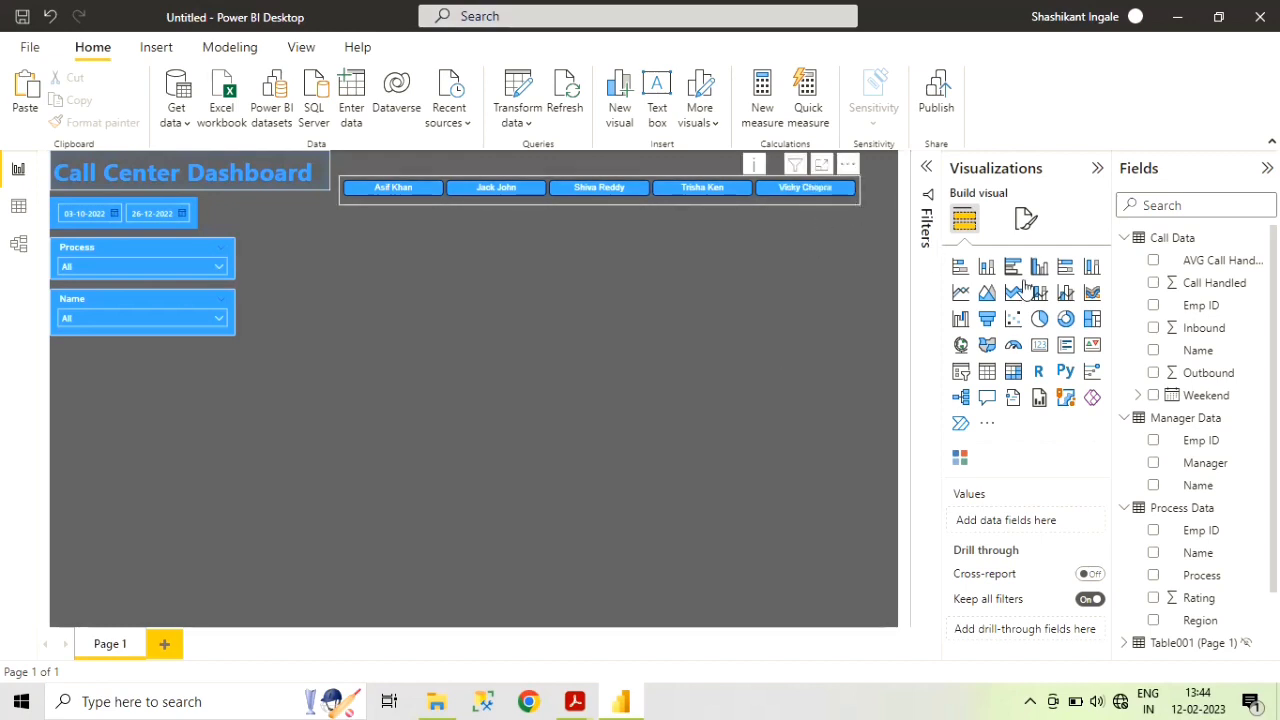
{"action": "left_click", "coordinate": [1031, 222]}
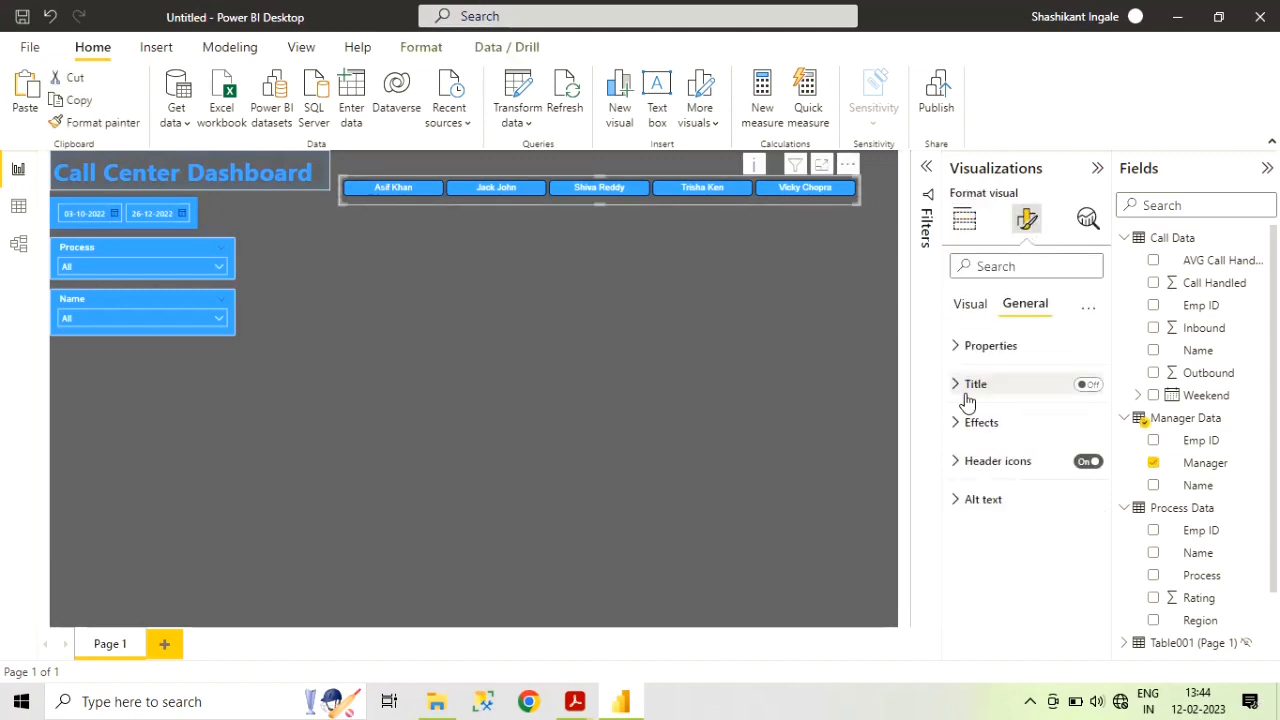
{"action": "left_click", "coordinate": [956, 390]}
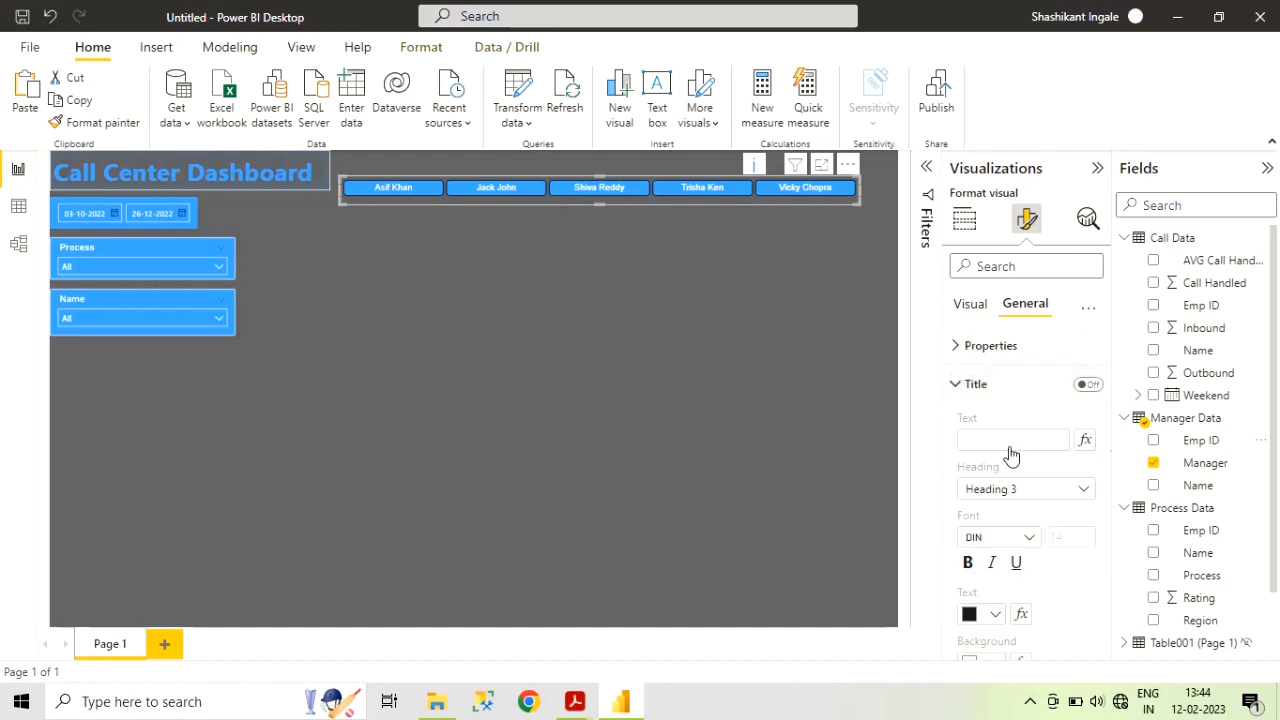
{"action": "left_click", "coordinate": [1093, 386]}
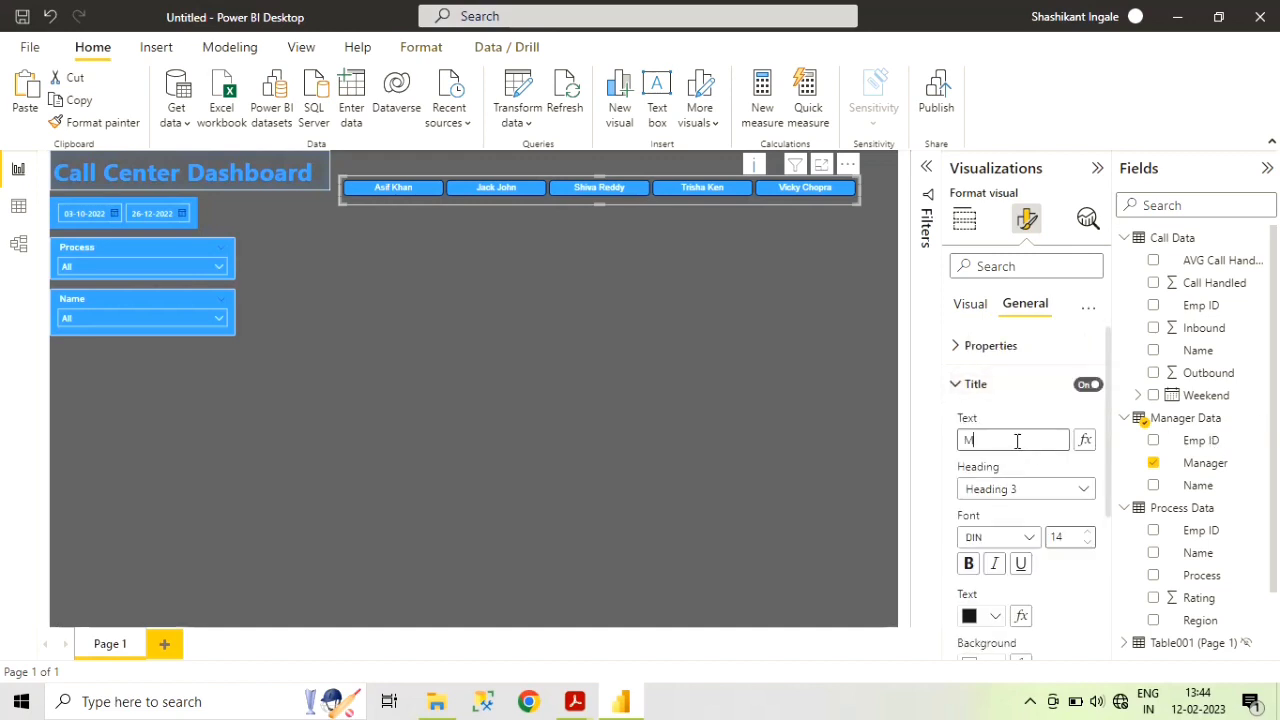
{"action": "left_click", "coordinate": [1017, 441]}
{"action": "type", "text": "Manag"}
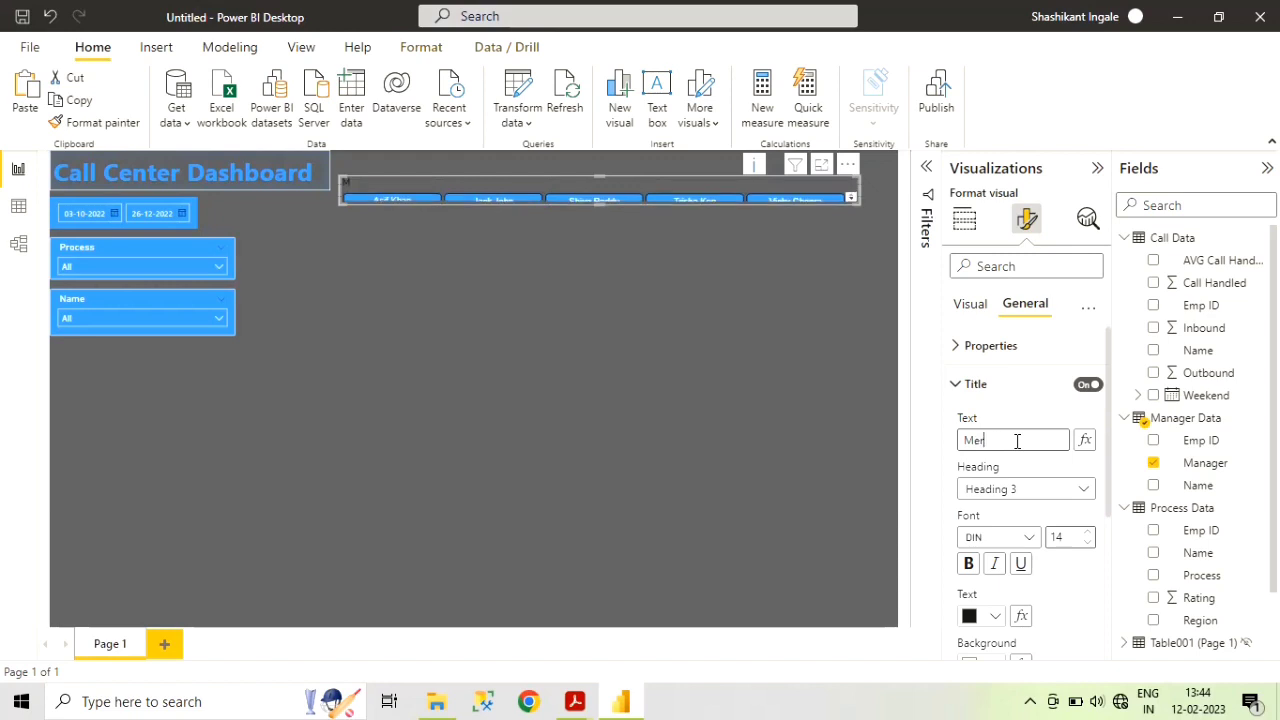
- Make the chiclet slicer's title white and bold, and turn off its text wrap
{"action": "left_click", "coordinate": [996, 617]}
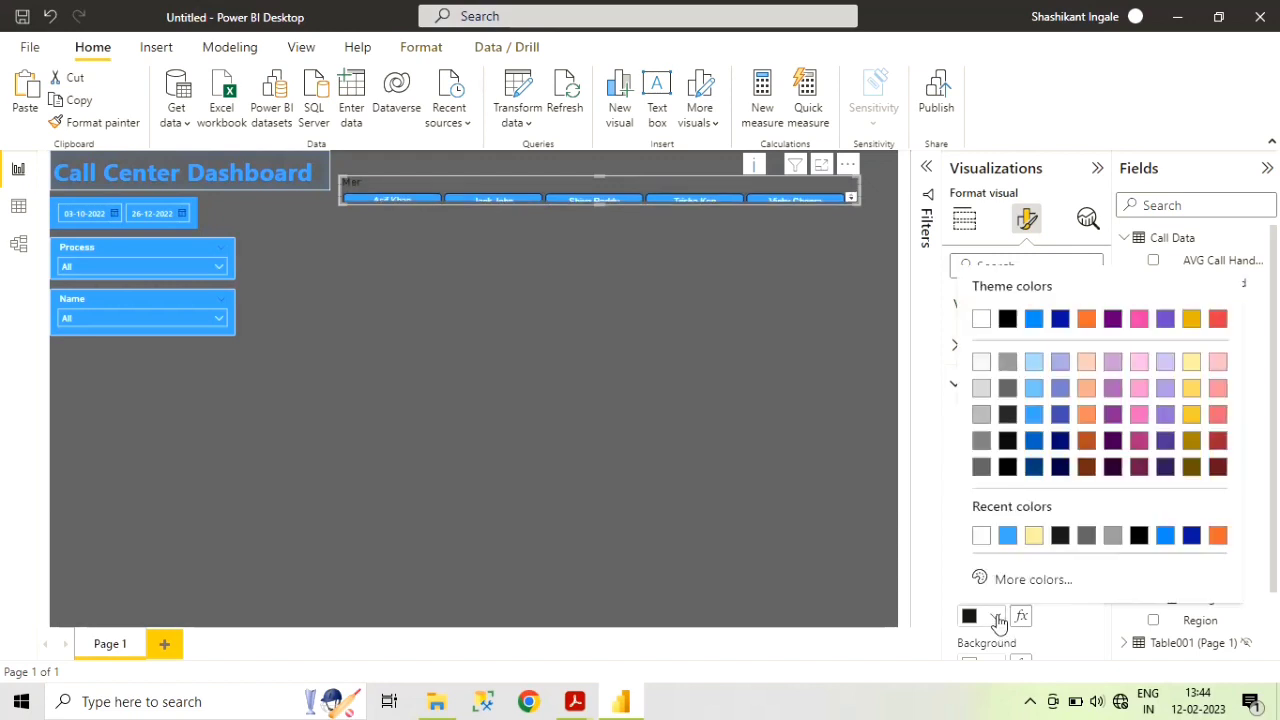
{"action": "left_click", "coordinate": [981, 320]}
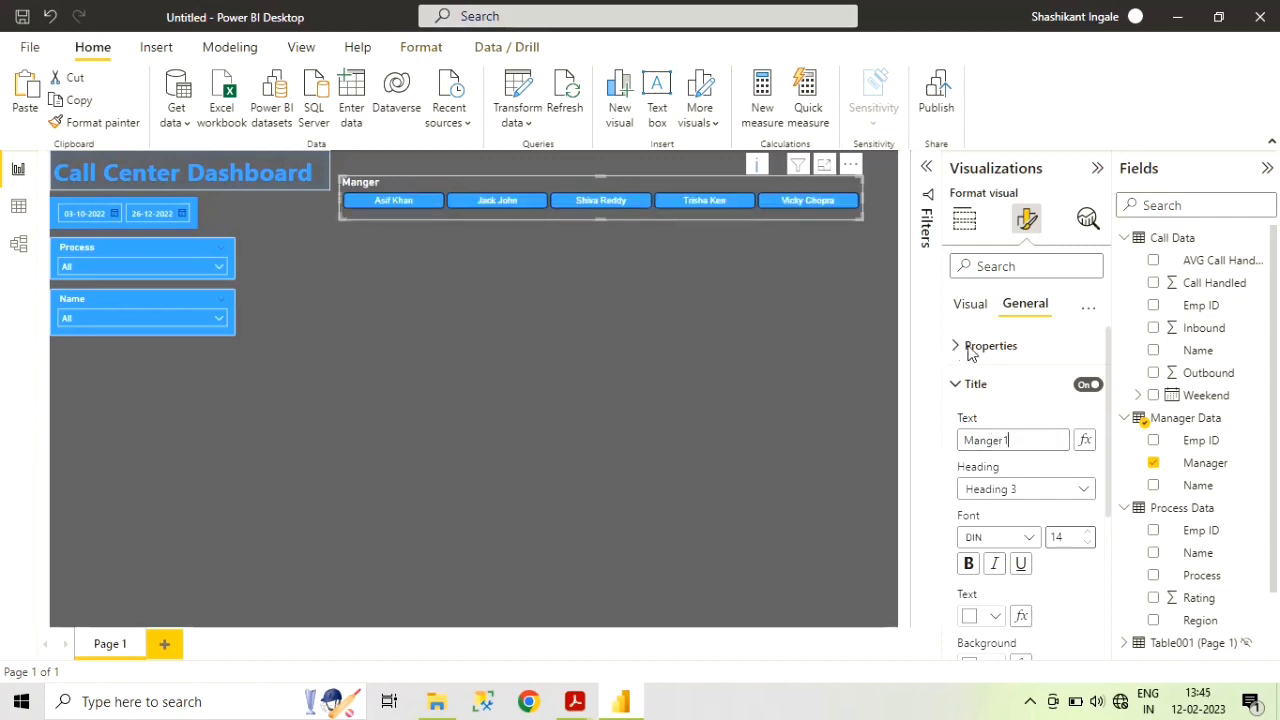
{"action": "left_click", "coordinate": [969, 564]}
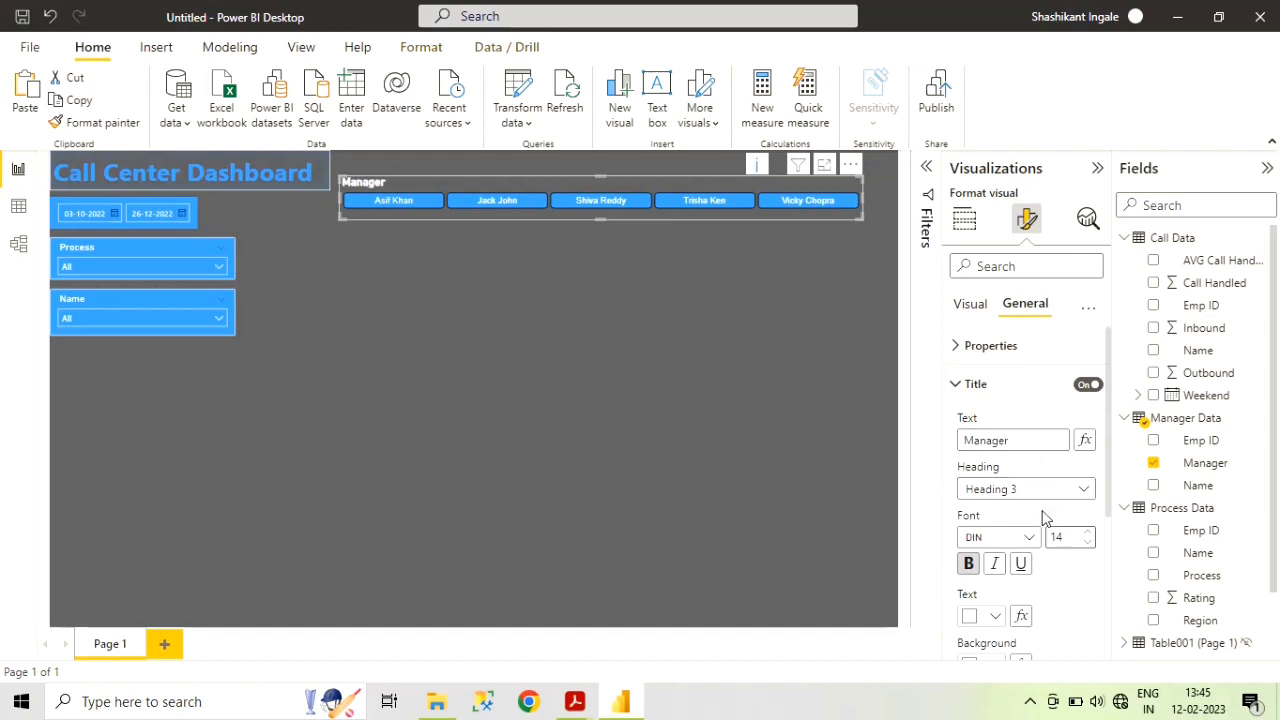
{"action": "scroll", "coordinate": [1044, 517], "scroll_direction": "down", "scroll_amount": 3}
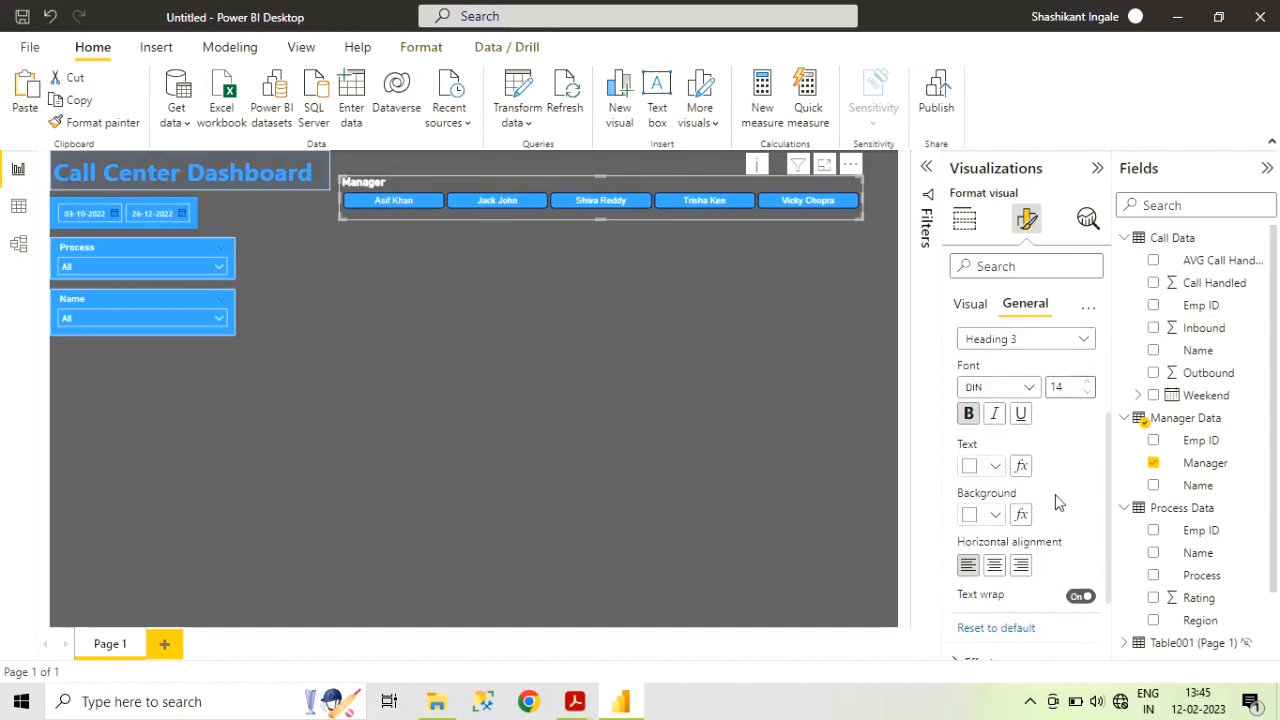
{"action": "scroll", "coordinate": [1052, 507], "scroll_direction": "down", "scroll_amount": 2}
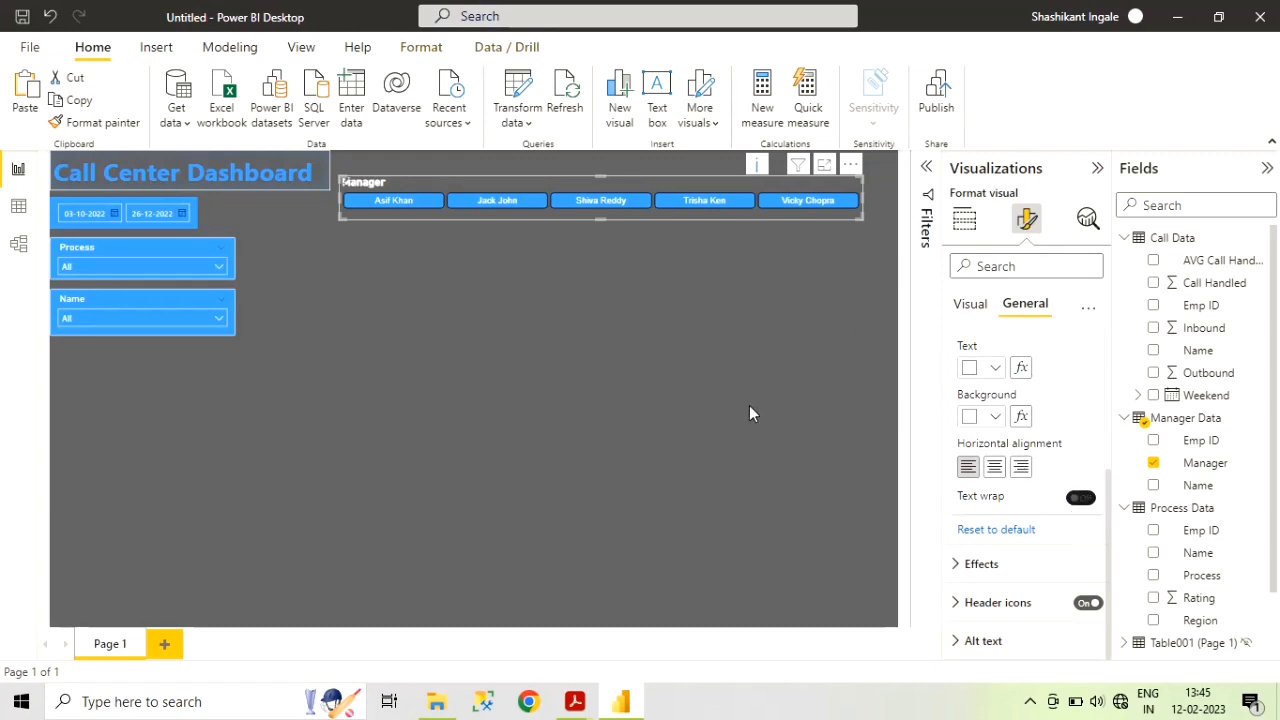
{"action": "left_click", "coordinate": [858, 270]}
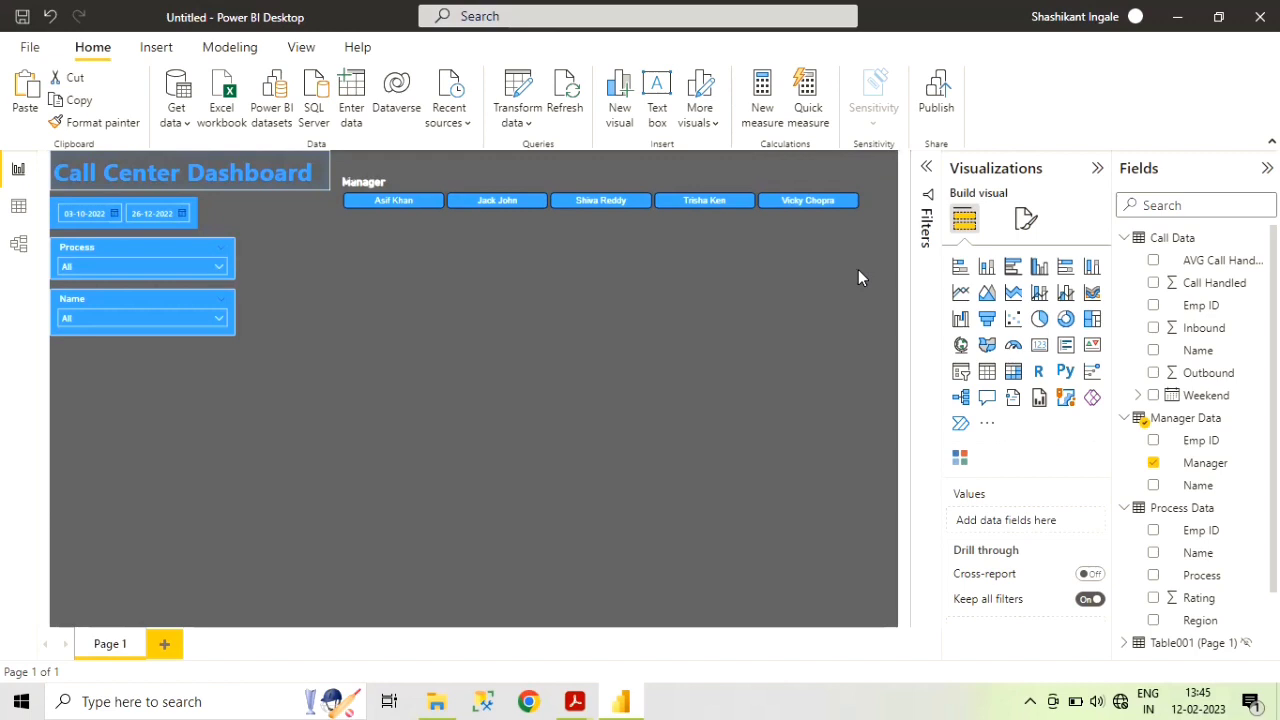
- Test the Manager slicer by selecting individual chiclets and combinations of several managers
{"action": "left_click", "coordinate": [806, 203]}
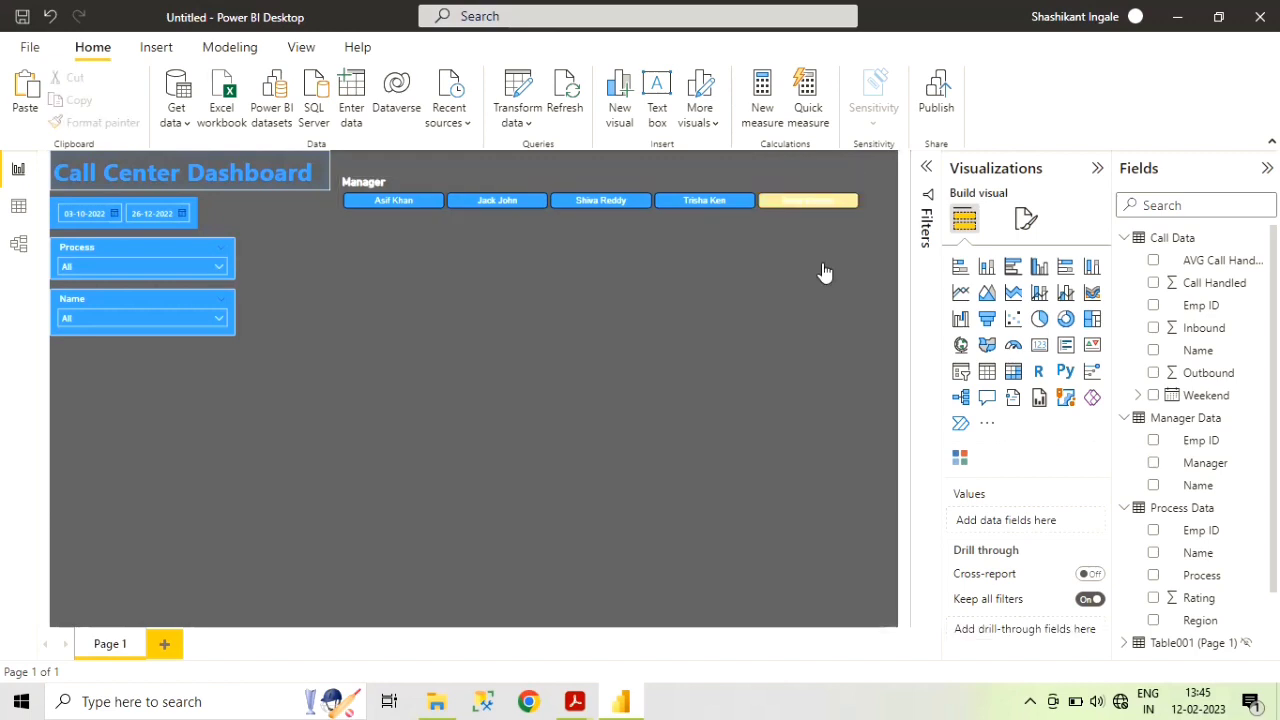
{"action": "left_click", "coordinate": [720, 205], "text": "ctrl"}
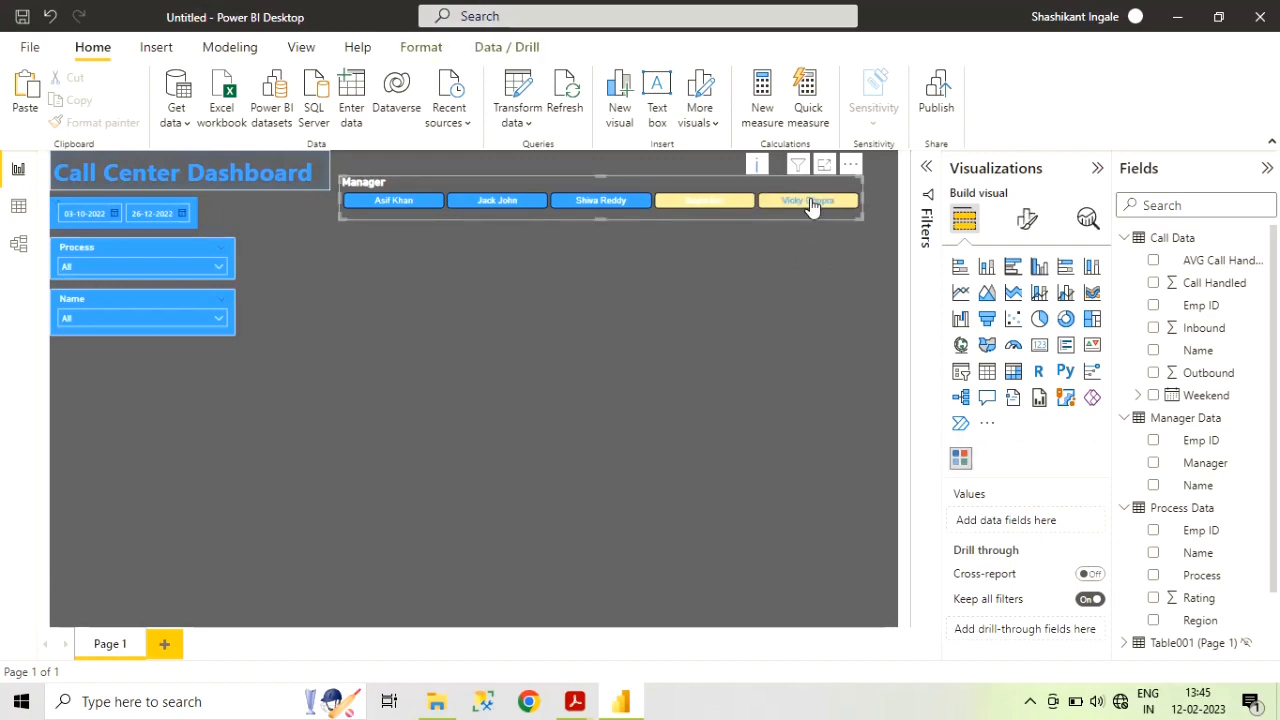
{"action": "left_click", "coordinate": [812, 203], "text": "ctrl"}
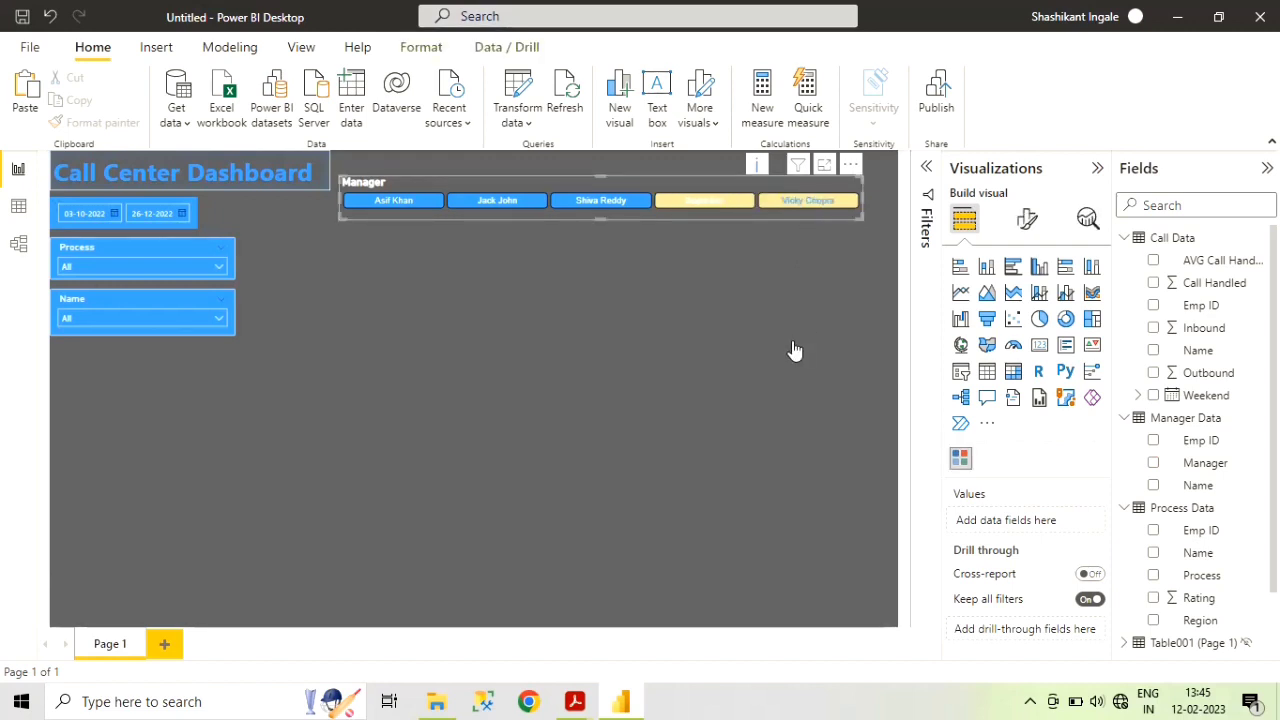
{"action": "left_click", "coordinate": [618, 205], "text": "ctrl"}
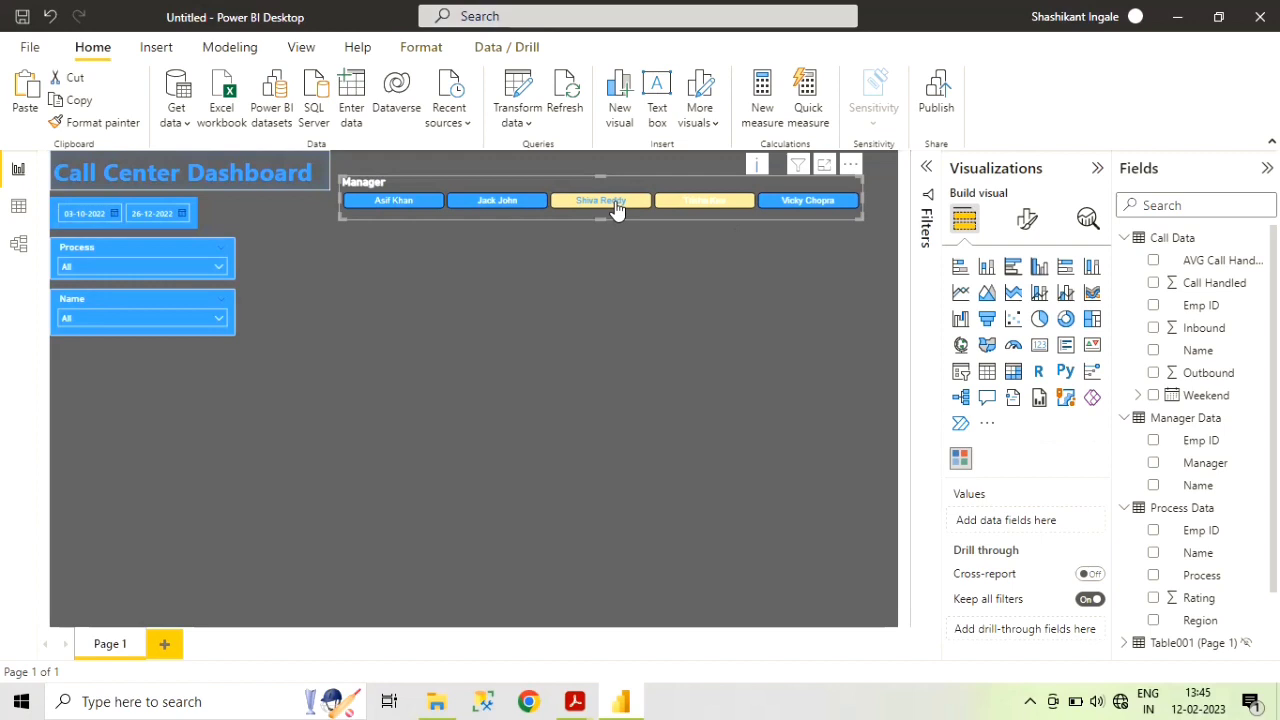
{"action": "left_click", "coordinate": [617, 206], "text": "ctrl"}
{"action": "left_click", "coordinate": [508, 204]}
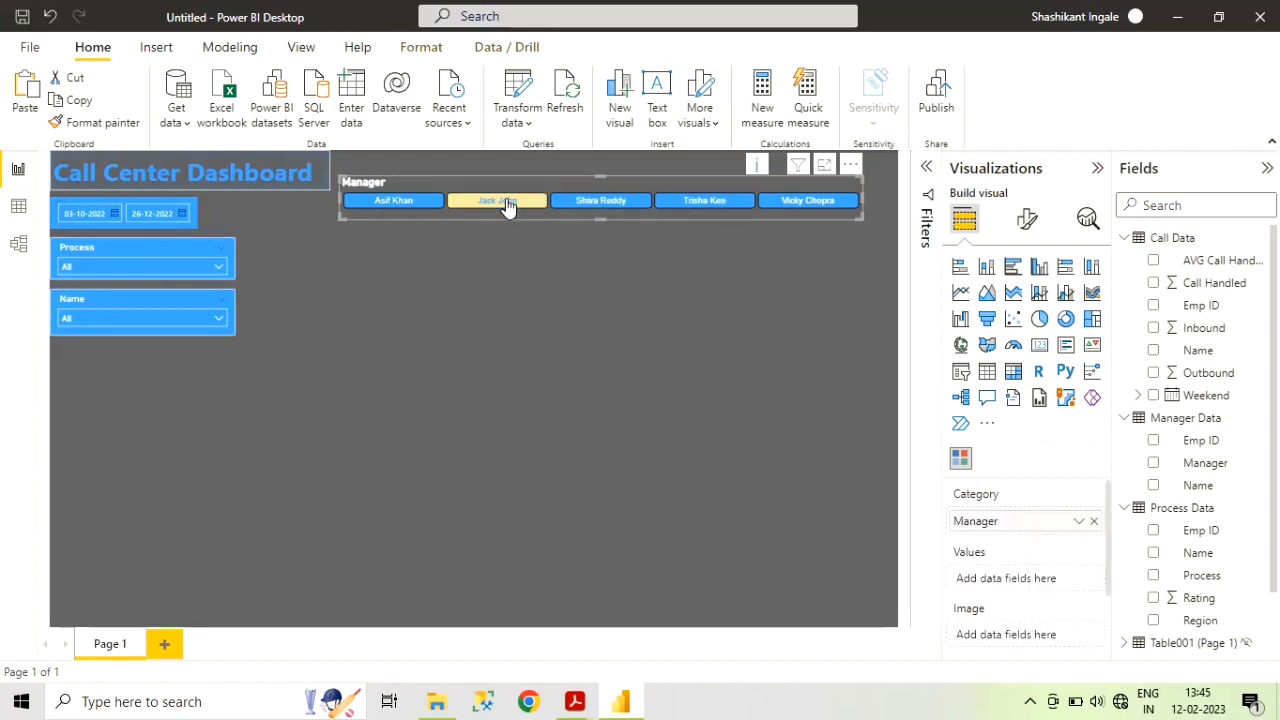
{"action": "left_click", "coordinate": [705, 201]}
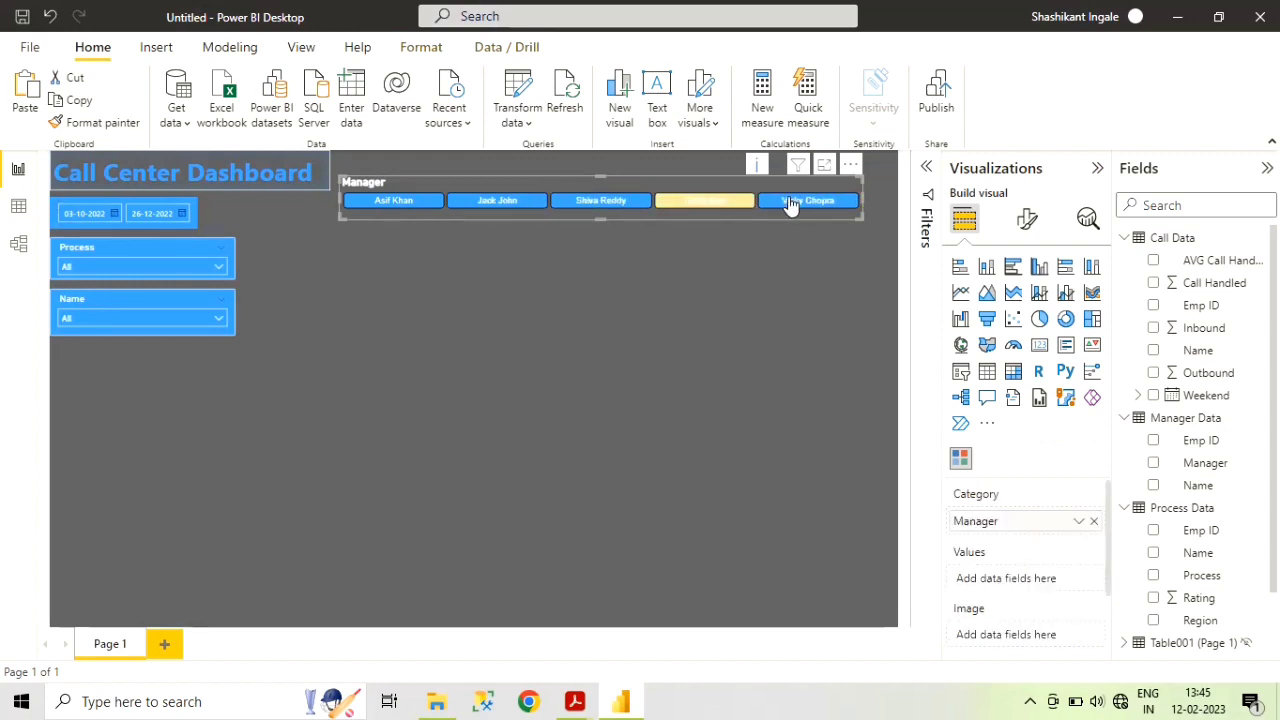
{"action": "left_click", "coordinate": [790, 204], "text": "ctrl"}
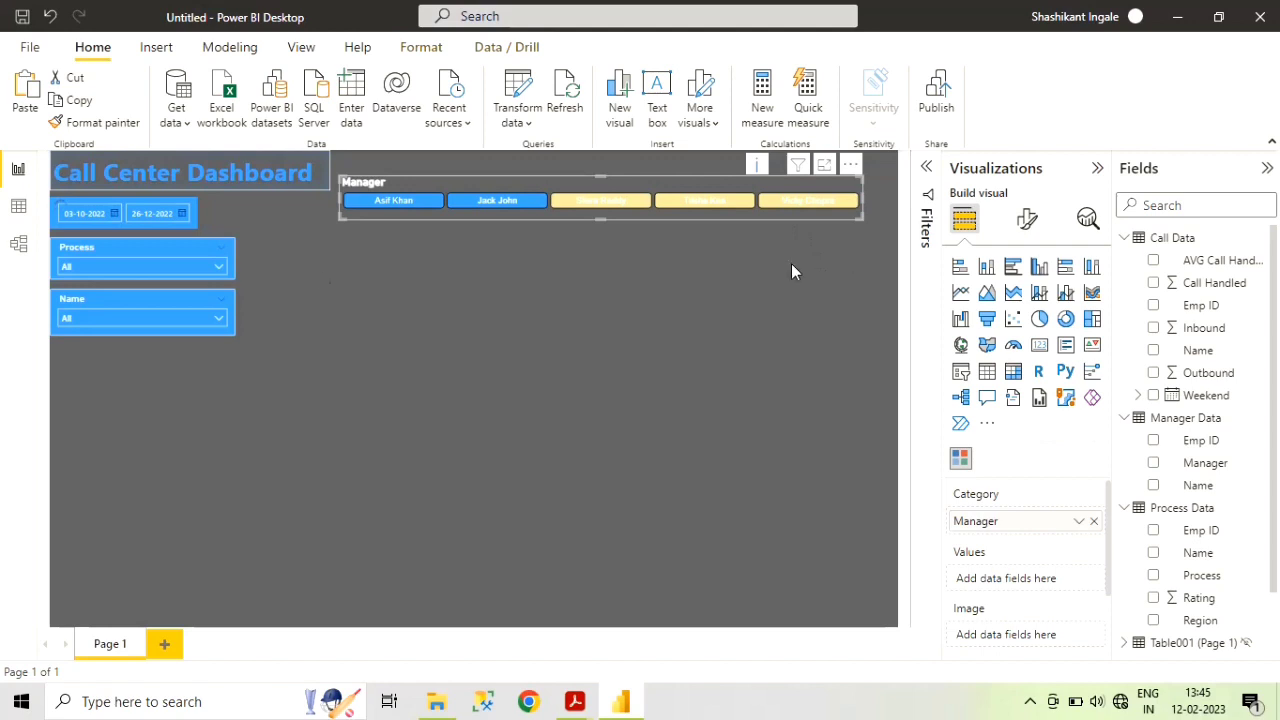
{"action": "left_click", "coordinate": [283, 248]}
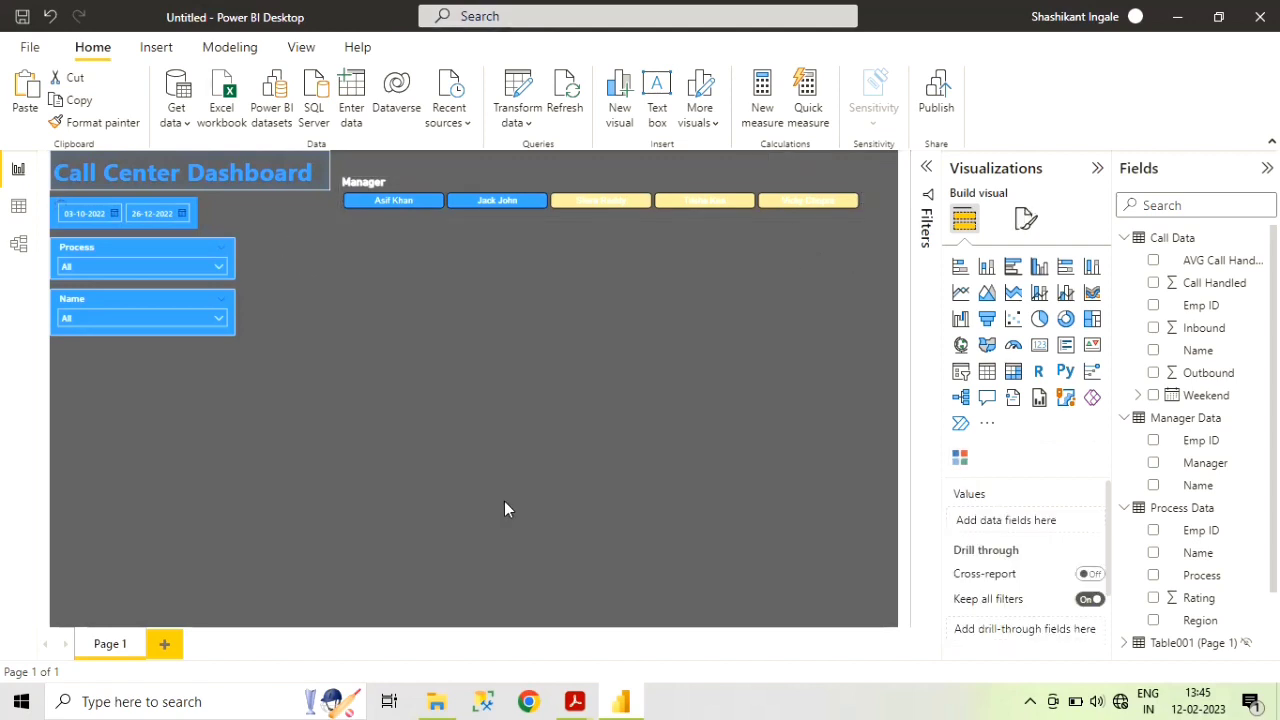
- Undo the last chiclet selections in the Manager slicer, and deselect the visual
{"action": "key", "text": "ctrl+z"}
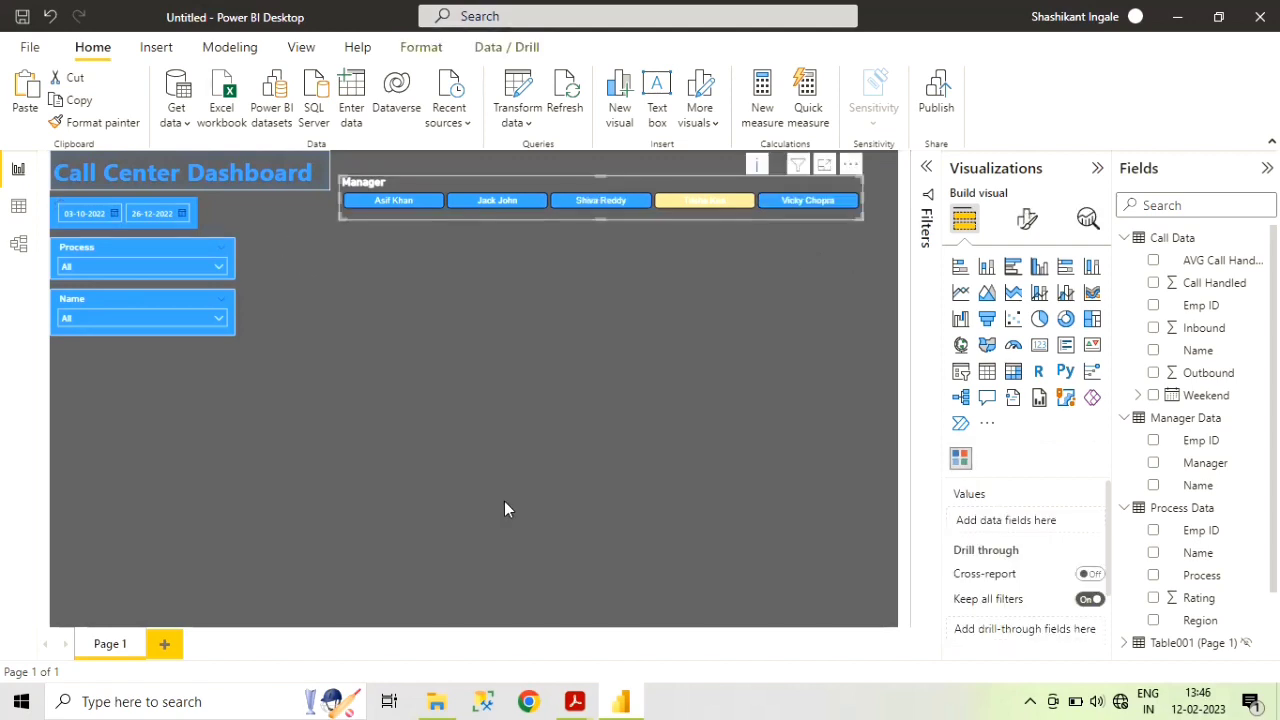
{"action": "key", "text": "ctrl+z"}
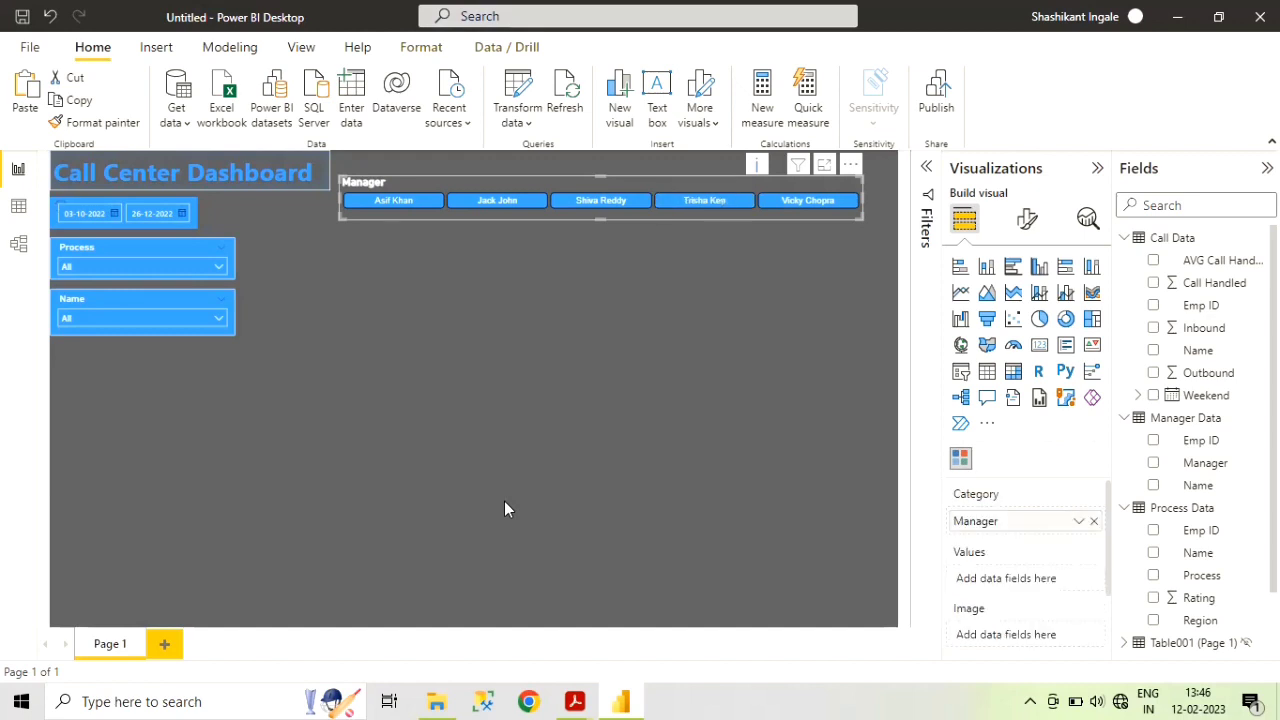
{"action": "key", "text": "ctrl+z"}
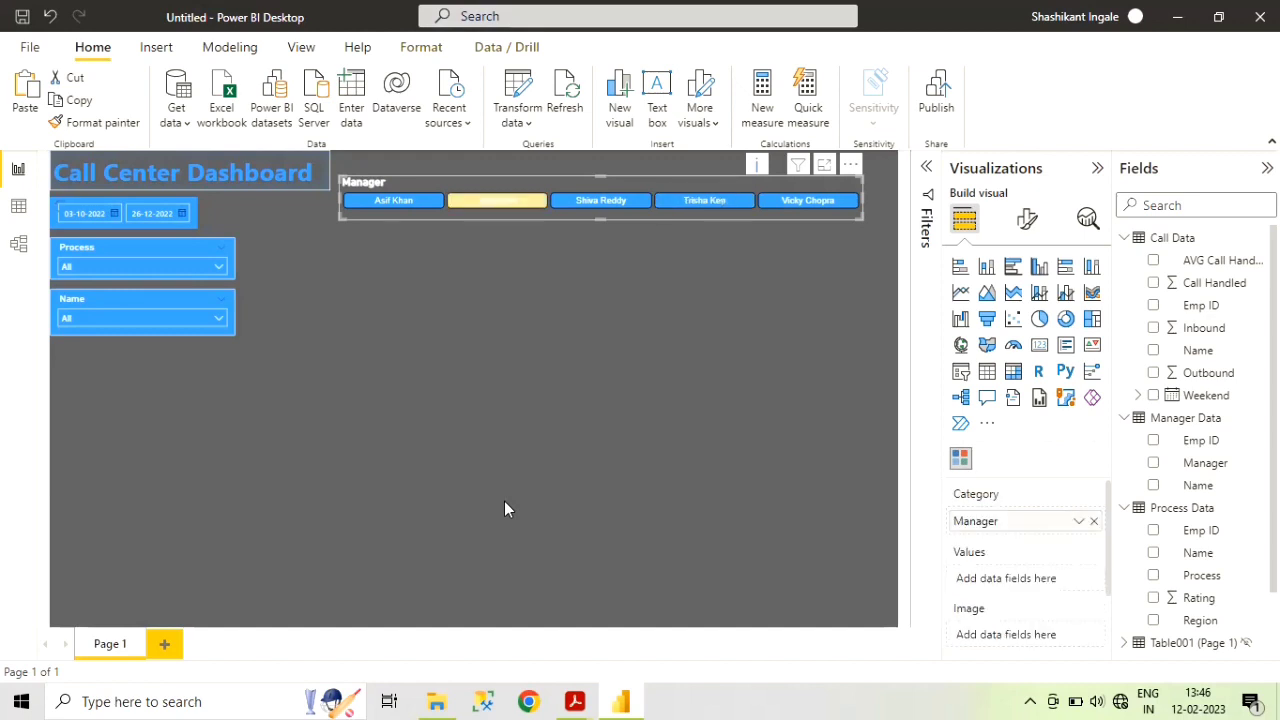
{"action": "left_click", "coordinate": [311, 241]}
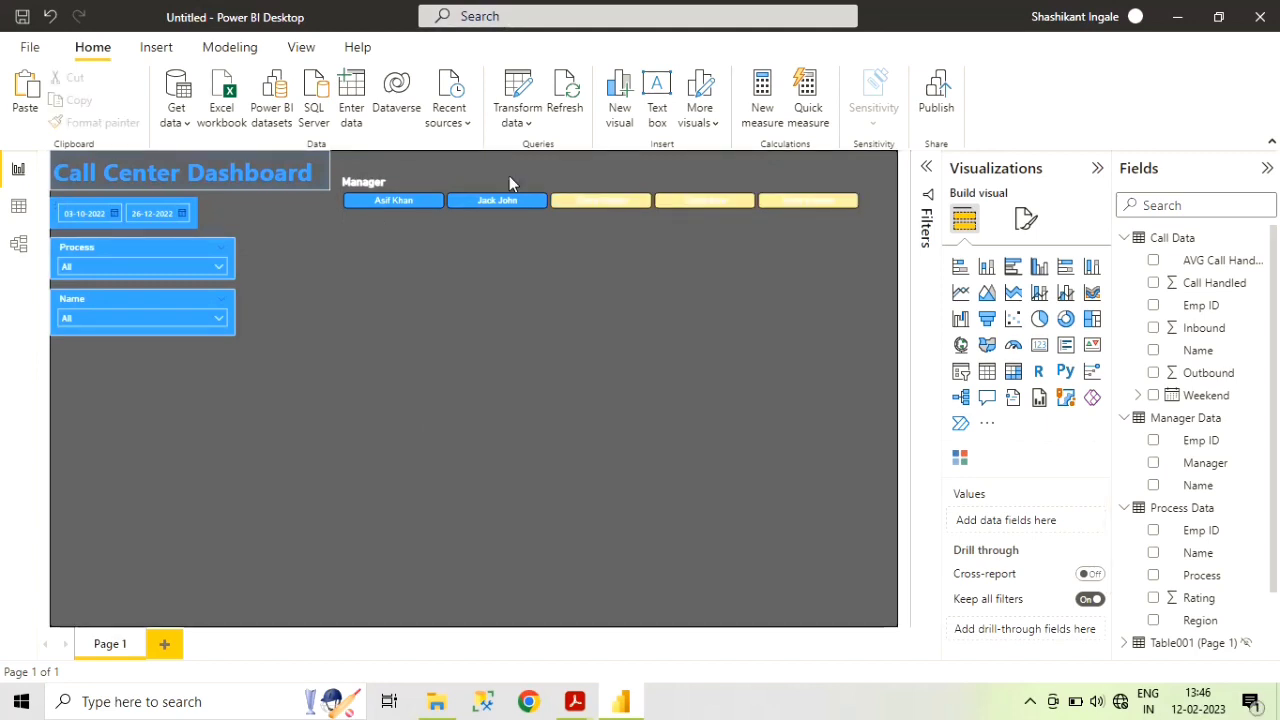
- Add the three remaining managers to the Manager slicer's selection and deselect the visual
{"action": "left_click", "coordinate": [632, 203]}
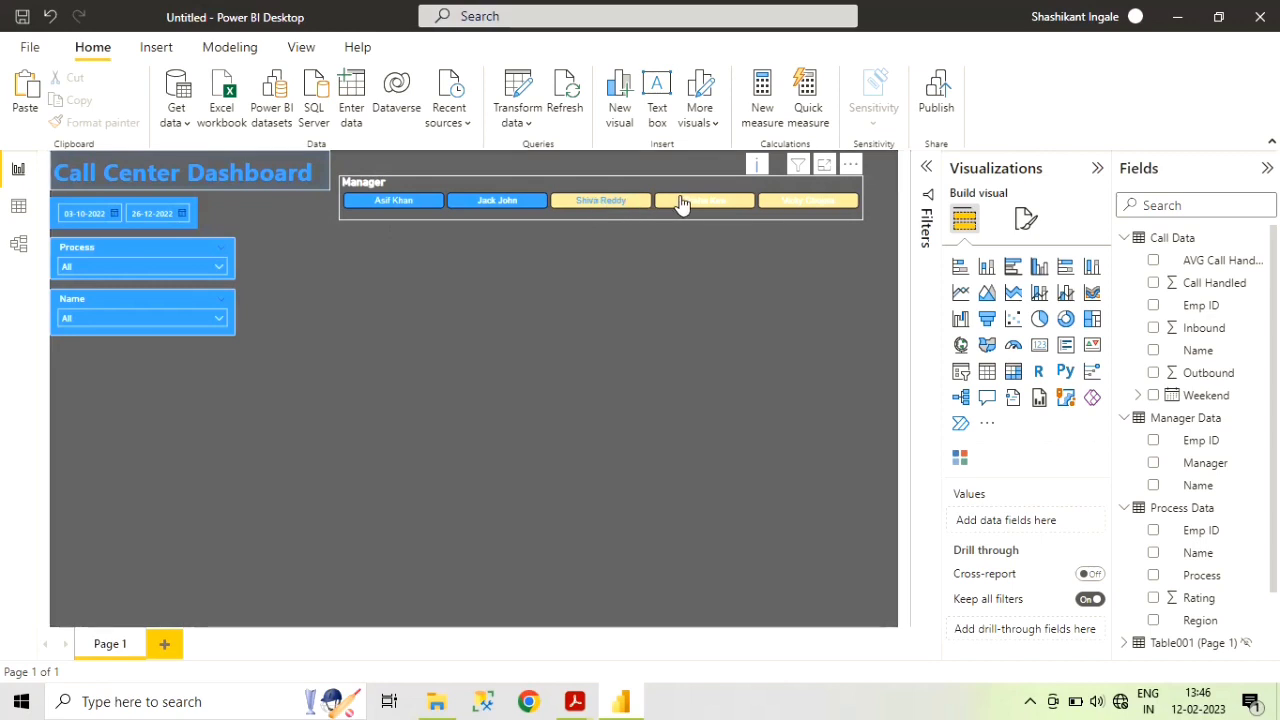
{"action": "left_click", "coordinate": [686, 203]}
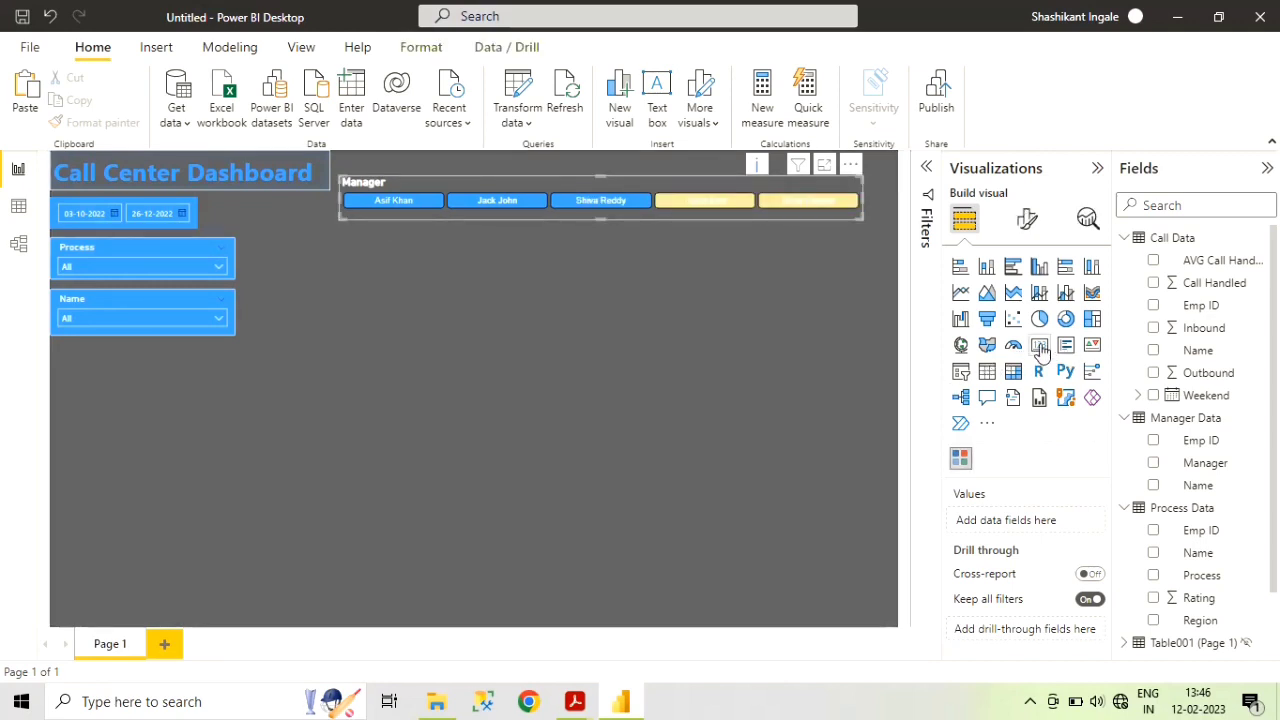
{"action": "left_click", "coordinate": [798, 206]}
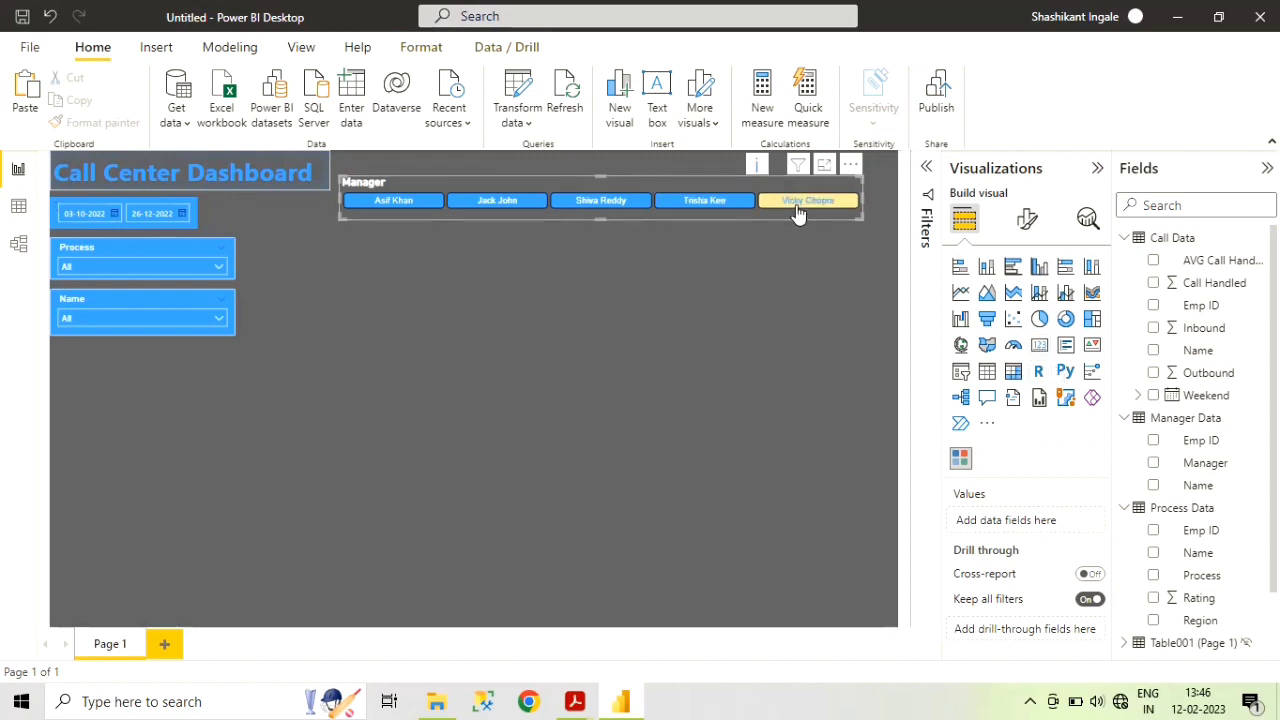
{"action": "left_click", "coordinate": [801, 293]}
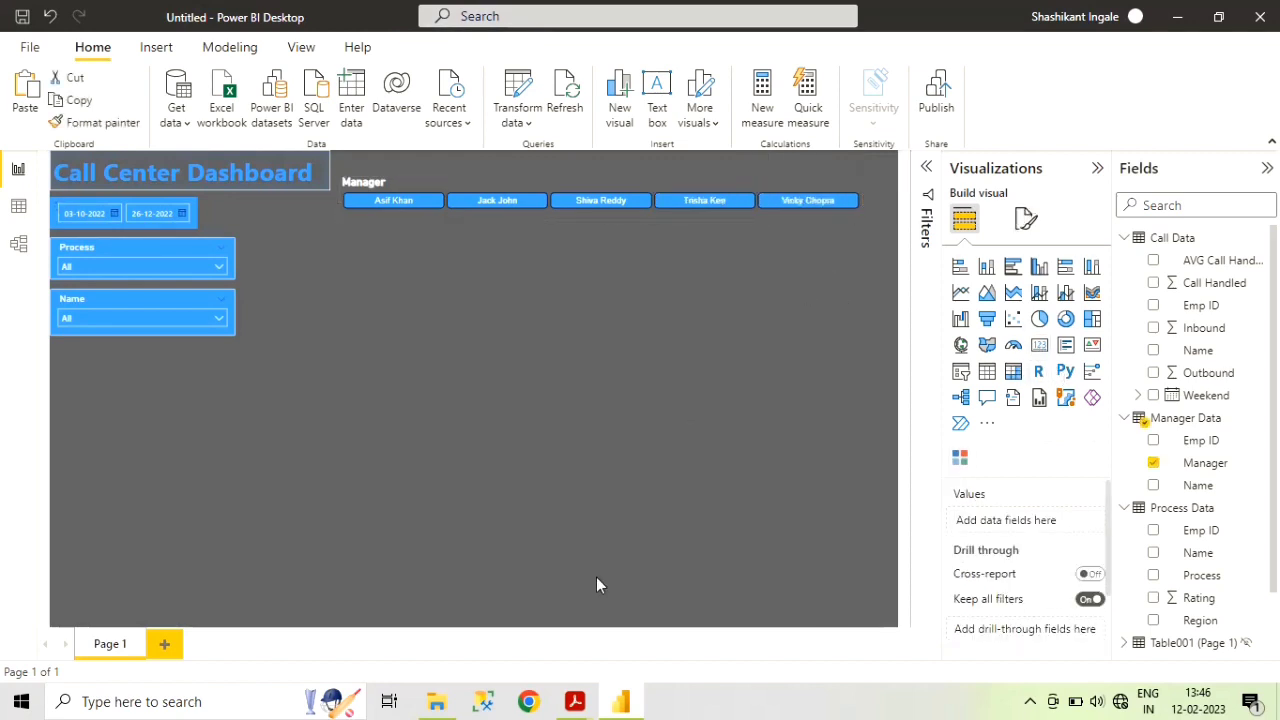
- Insert a small card visual below the Manager slicer and fill it with the count of Emp ID from Call Data
{"action": "left_click", "coordinate": [1040, 346]}
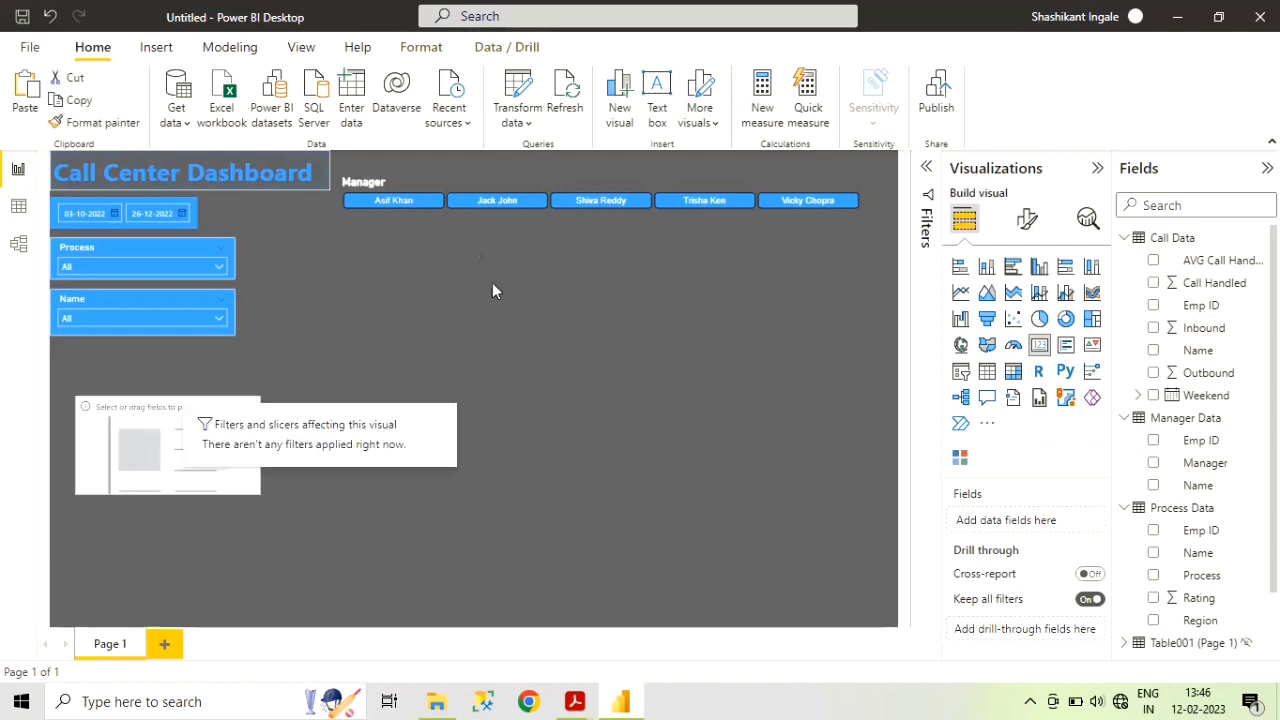
{"action": "left_click_drag", "start_coordinate": [248, 382], "coordinate": [537, 262]}
{"action": "left_click", "coordinate": [566, 359]}
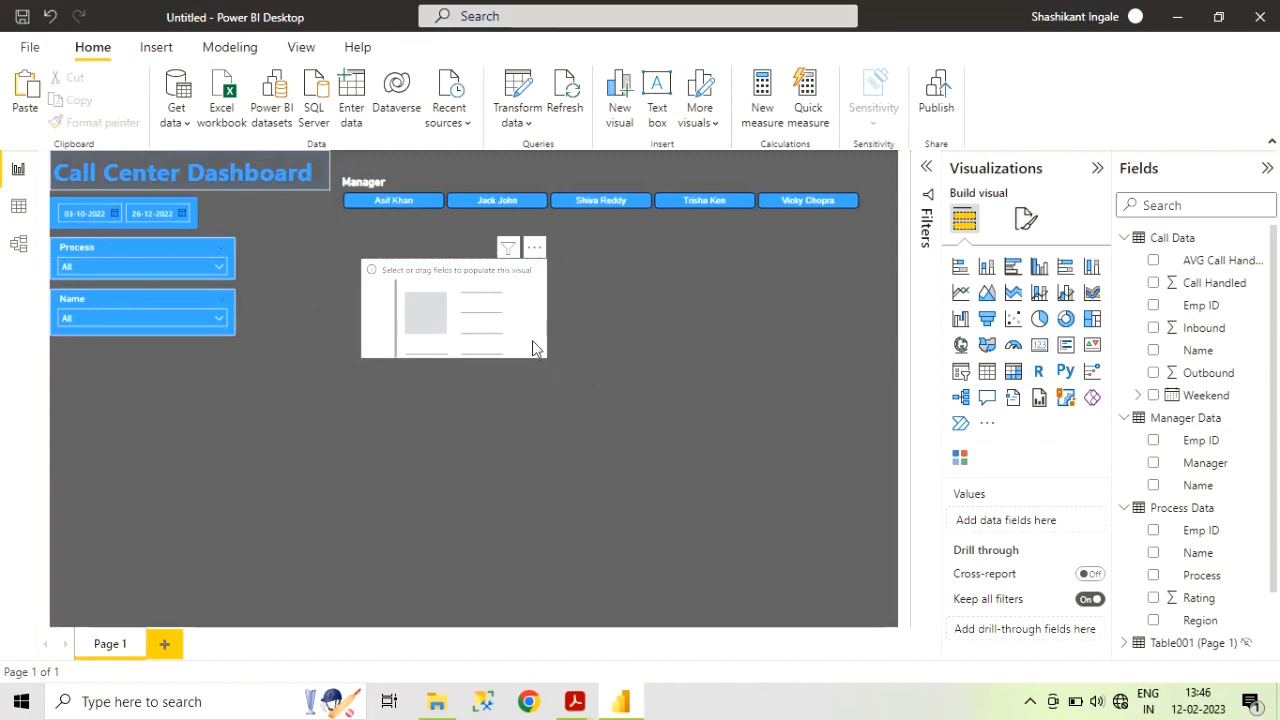
{"action": "left_click", "coordinate": [543, 356]}
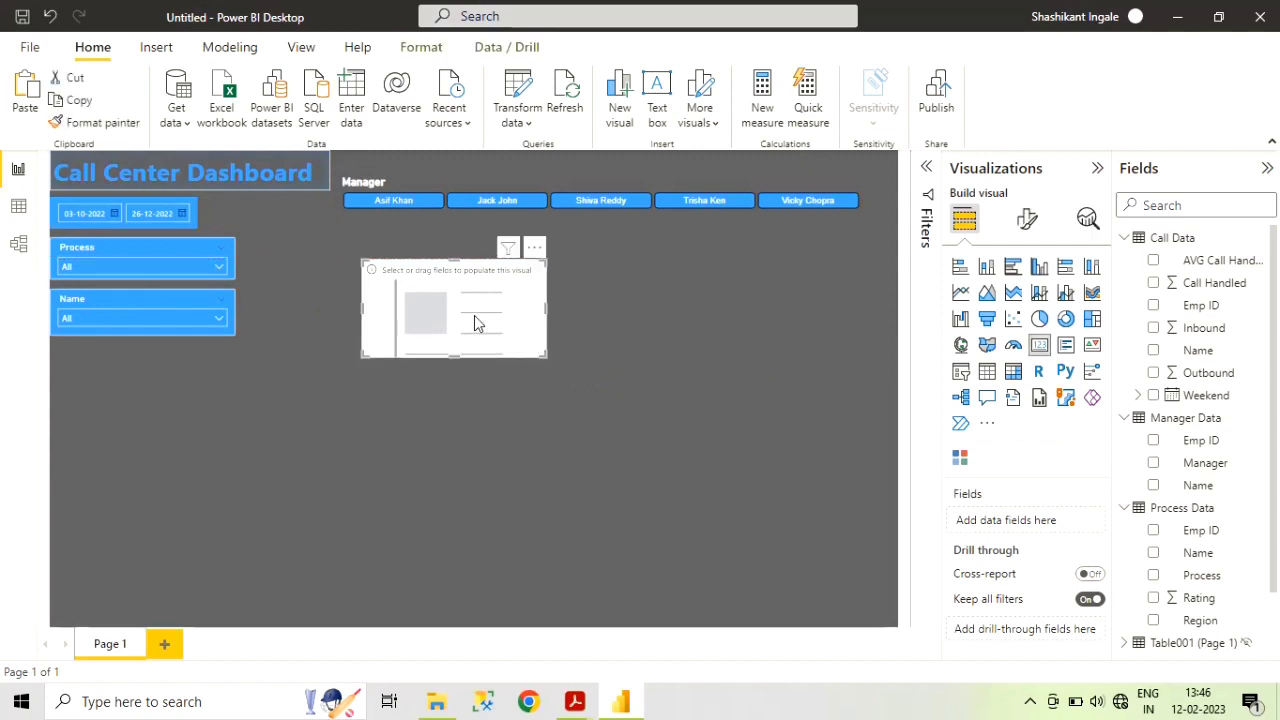
{"action": "left_click_drag", "start_coordinate": [543, 356], "coordinate": [474, 321]}
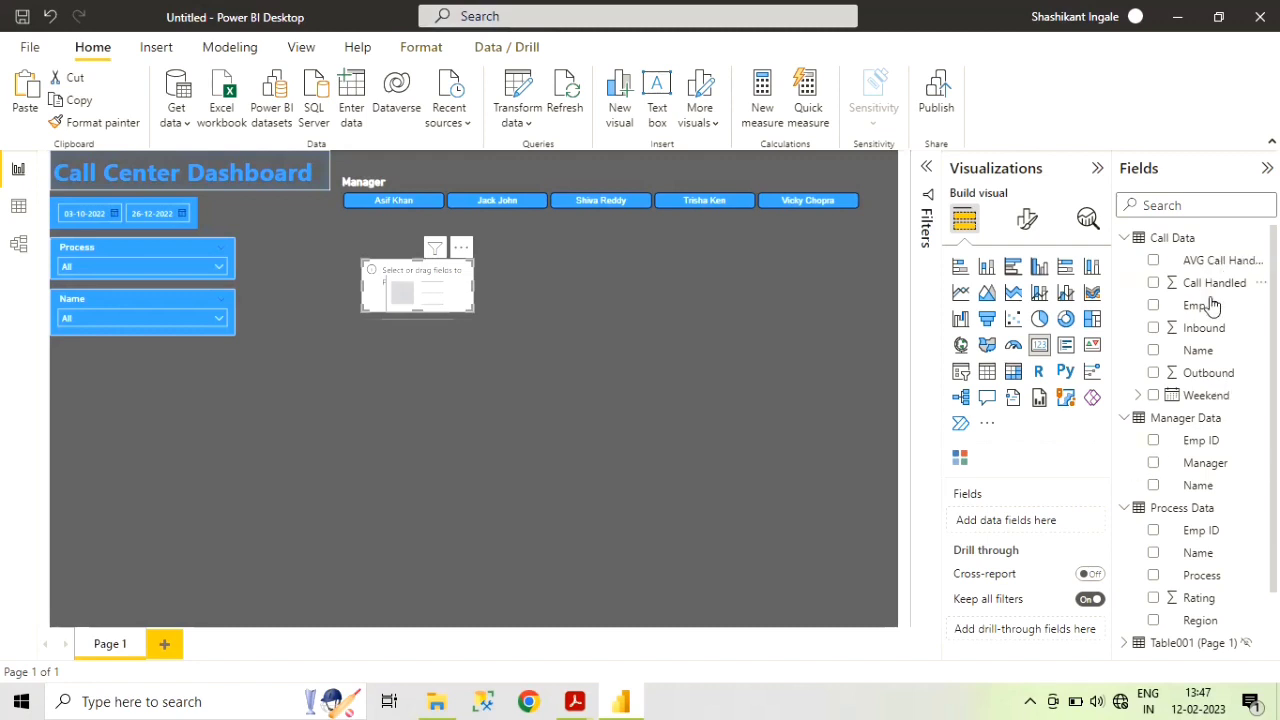
{"action": "left_click", "coordinate": [1153, 306]}
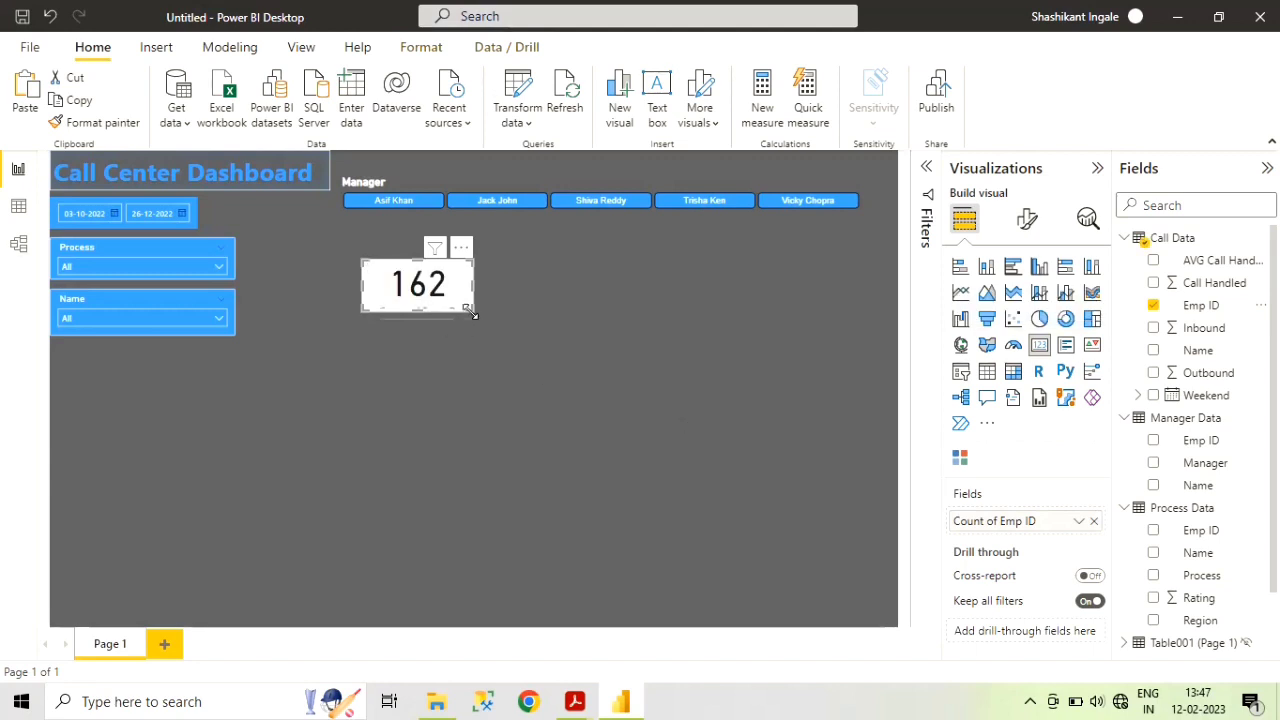
{"action": "left_click_drag", "start_coordinate": [472, 313], "coordinate": [476, 326]}
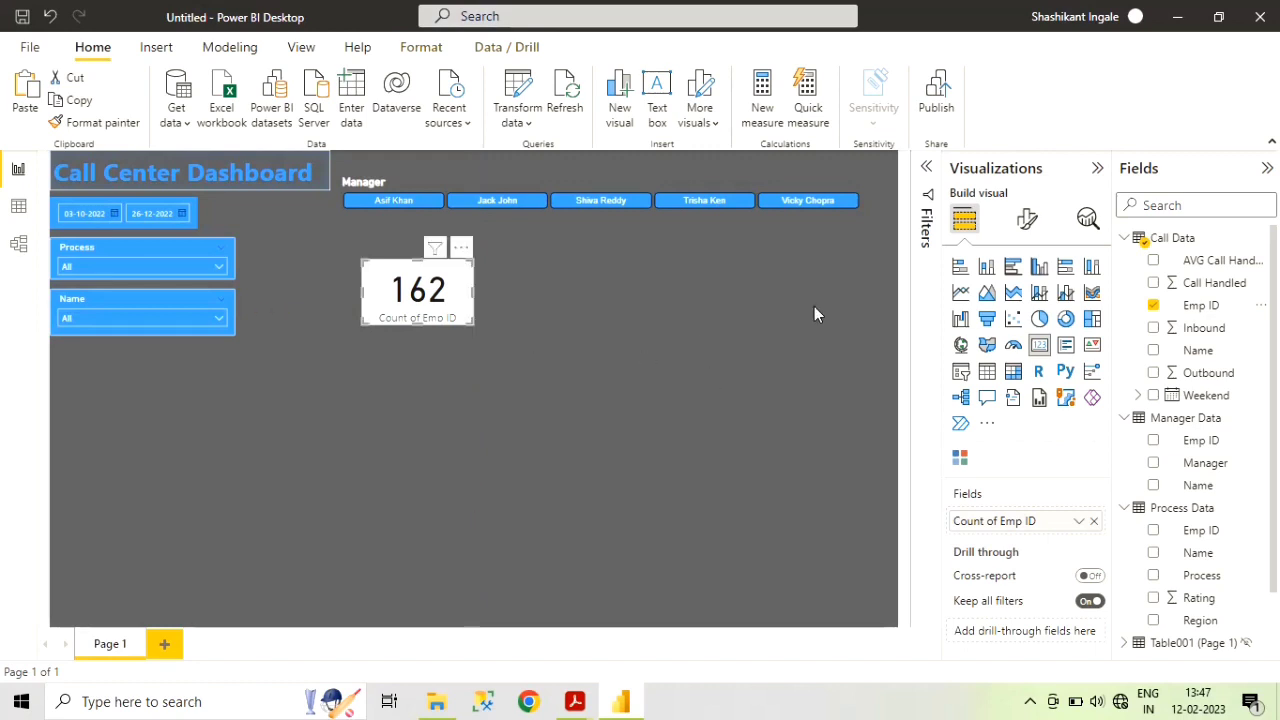
- Rename the card's Count of Emp ID field to Headcount
{"action": "left_click", "coordinate": [1024, 222]}
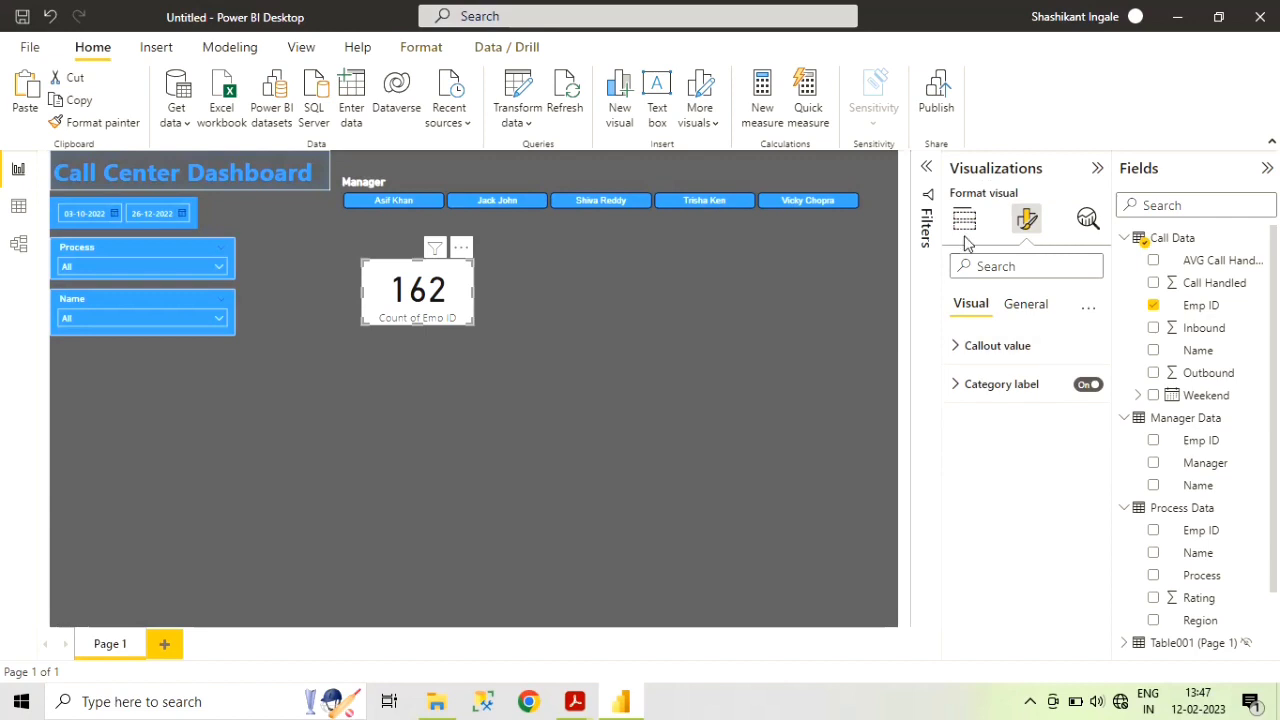
{"action": "left_click", "coordinate": [967, 352]}
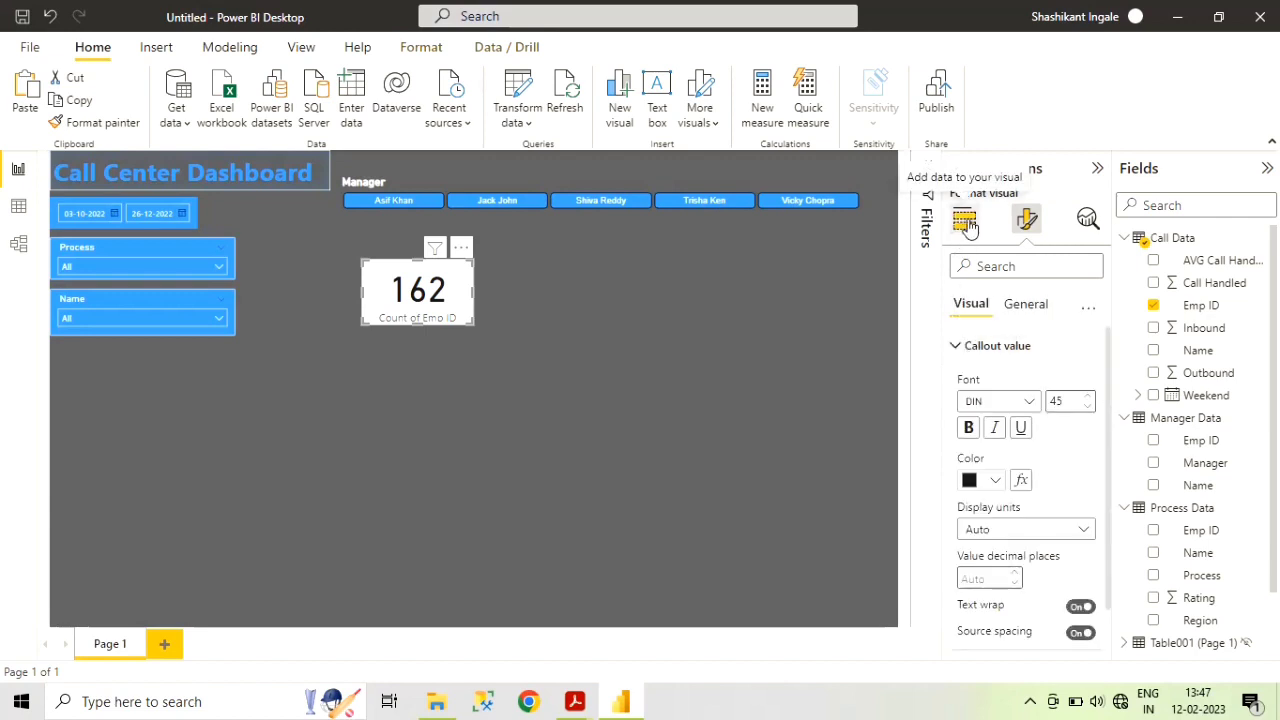
{"action": "left_click", "coordinate": [965, 225]}
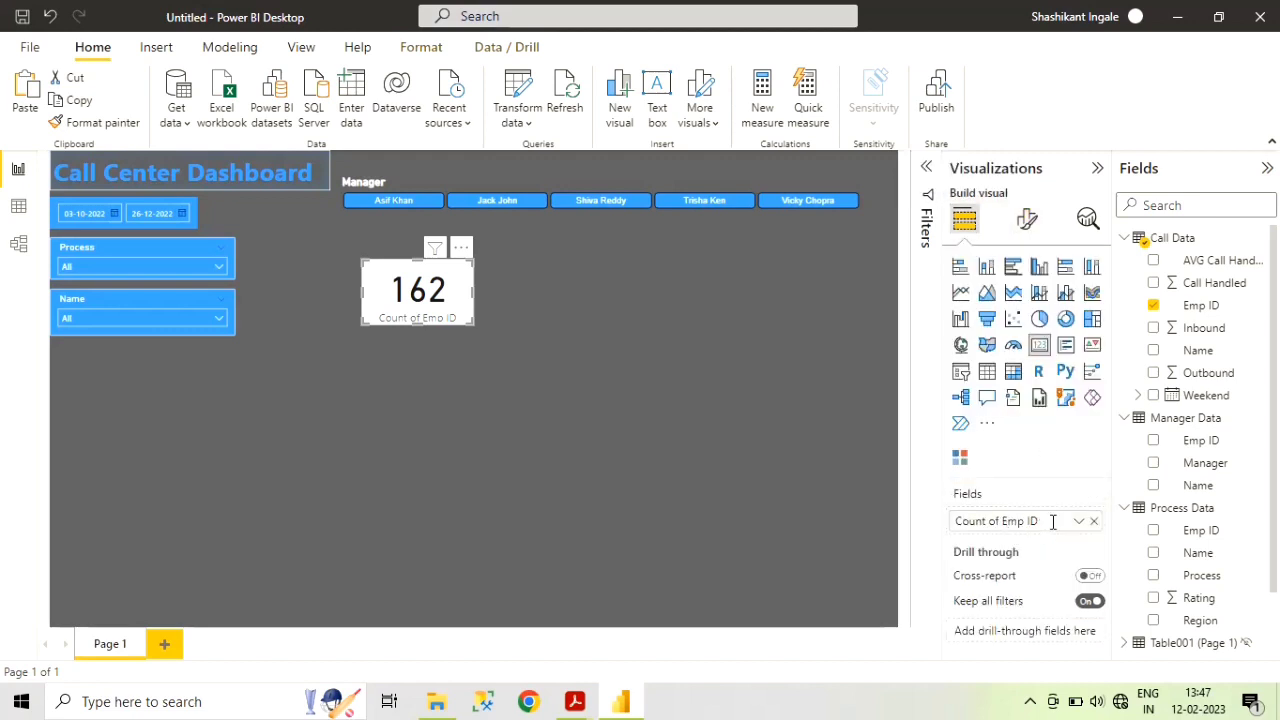
{"action": "double_click", "coordinate": [996, 520]}
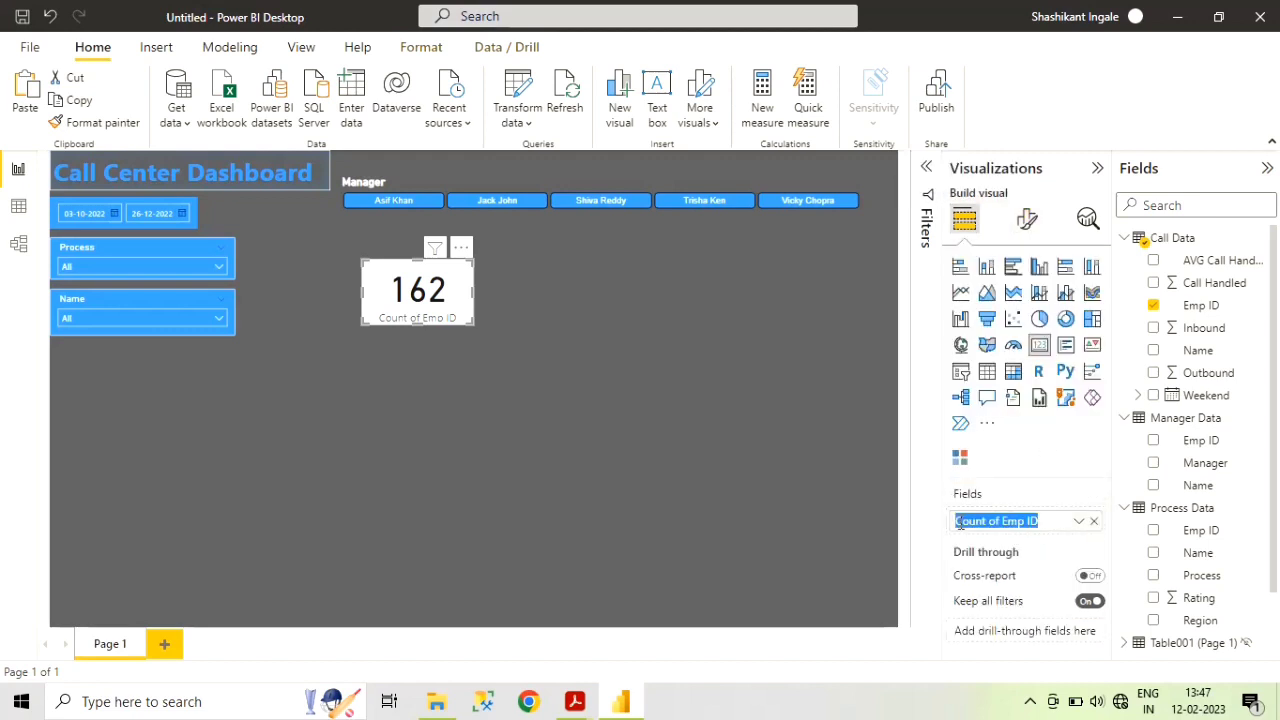
{"action": "type", "text": "edcount"}
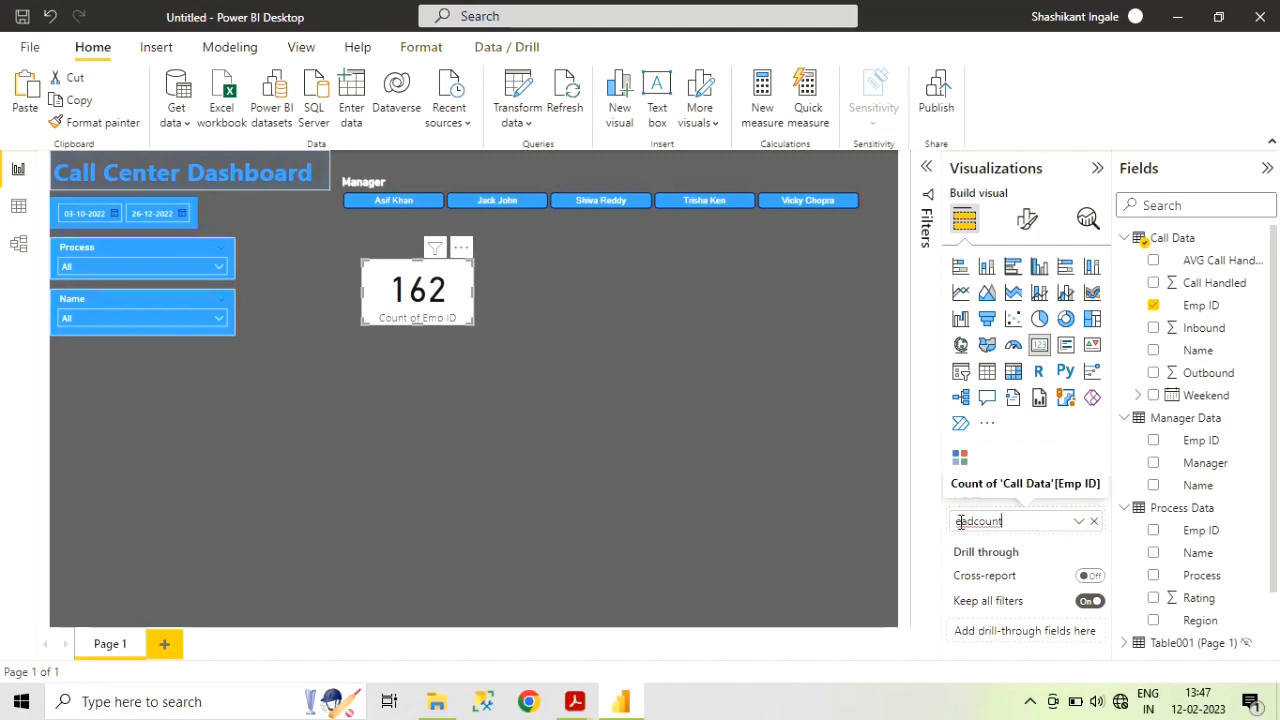
{"action": "left_click", "coordinate": [957, 521]}
{"action": "type", "text": "H"}
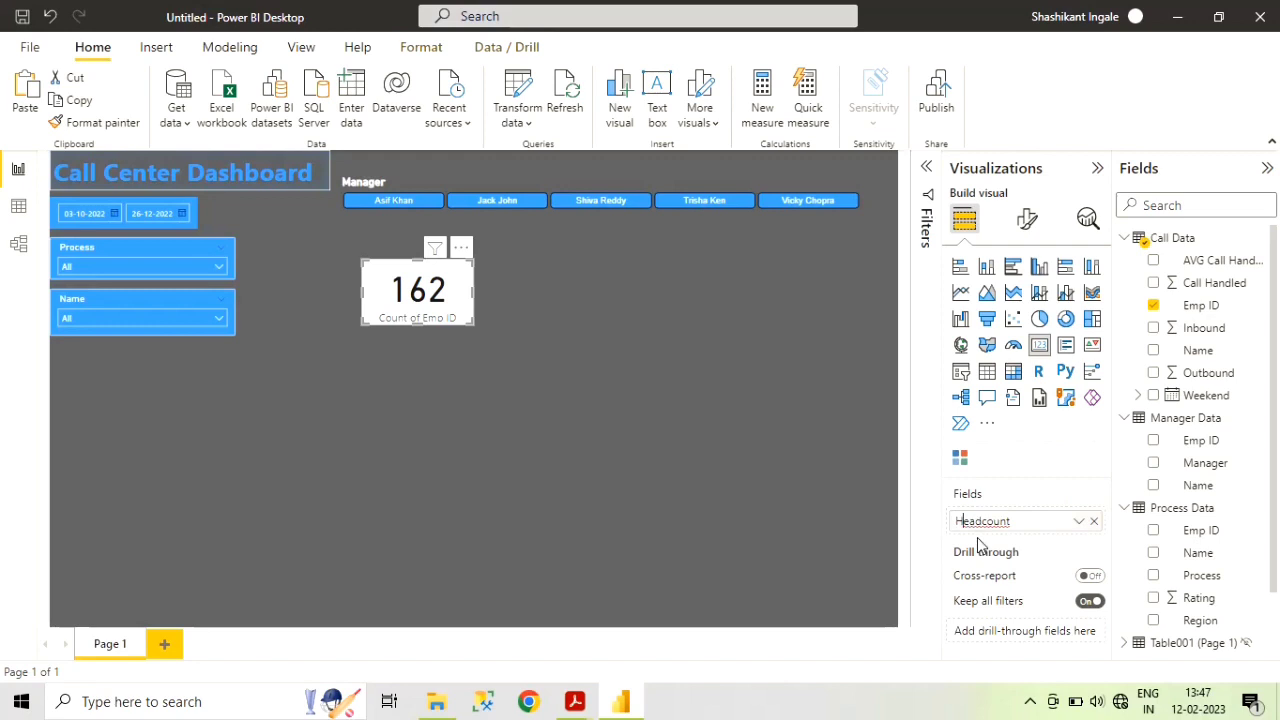
{"action": "key", "text": "Return"}
- Set the Headcount card's callout value color to white
{"action": "left_click", "coordinate": [1025, 218]}
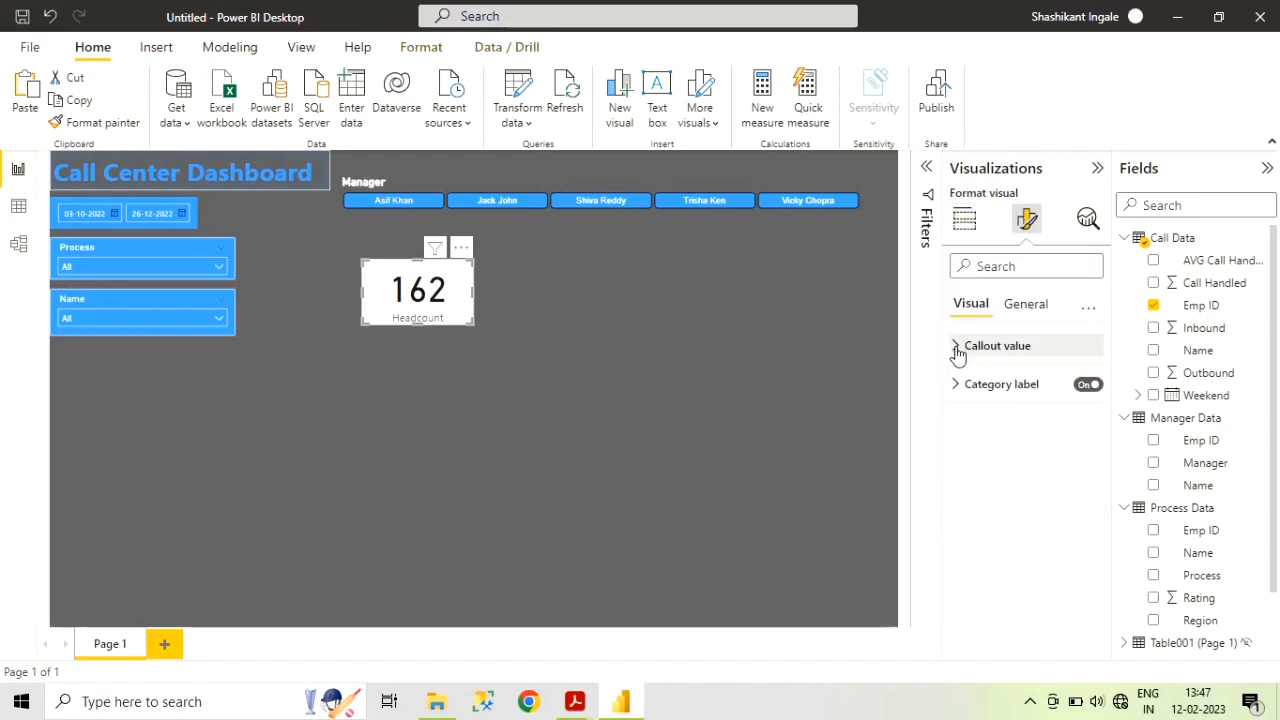
{"action": "left_click", "coordinate": [957, 348]}
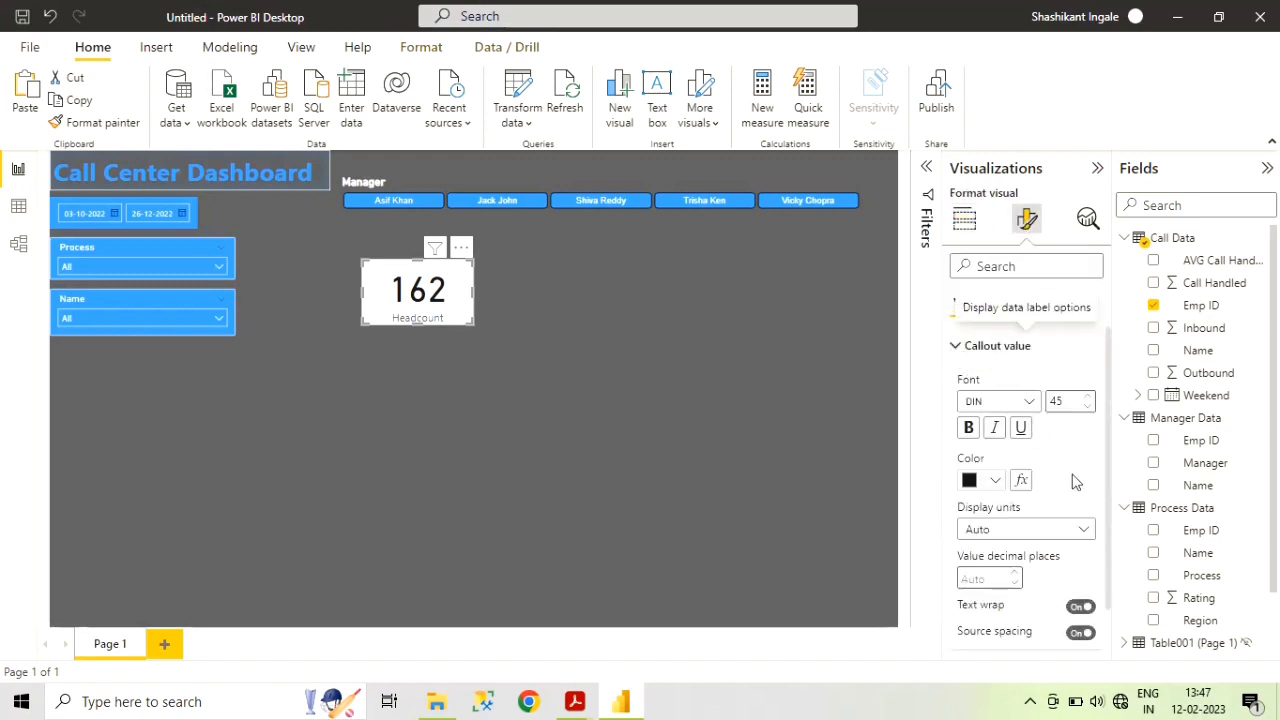
{"action": "left_click", "coordinate": [996, 478]}
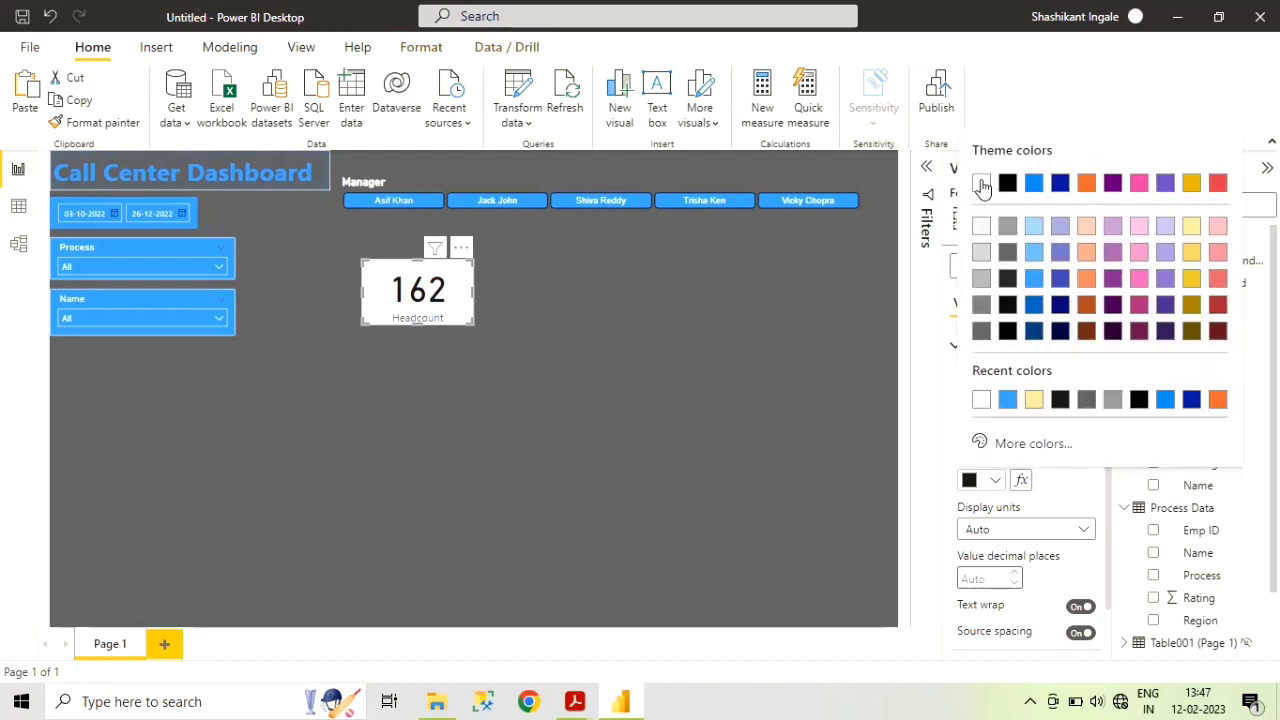
{"action": "left_click", "coordinate": [981, 184]}
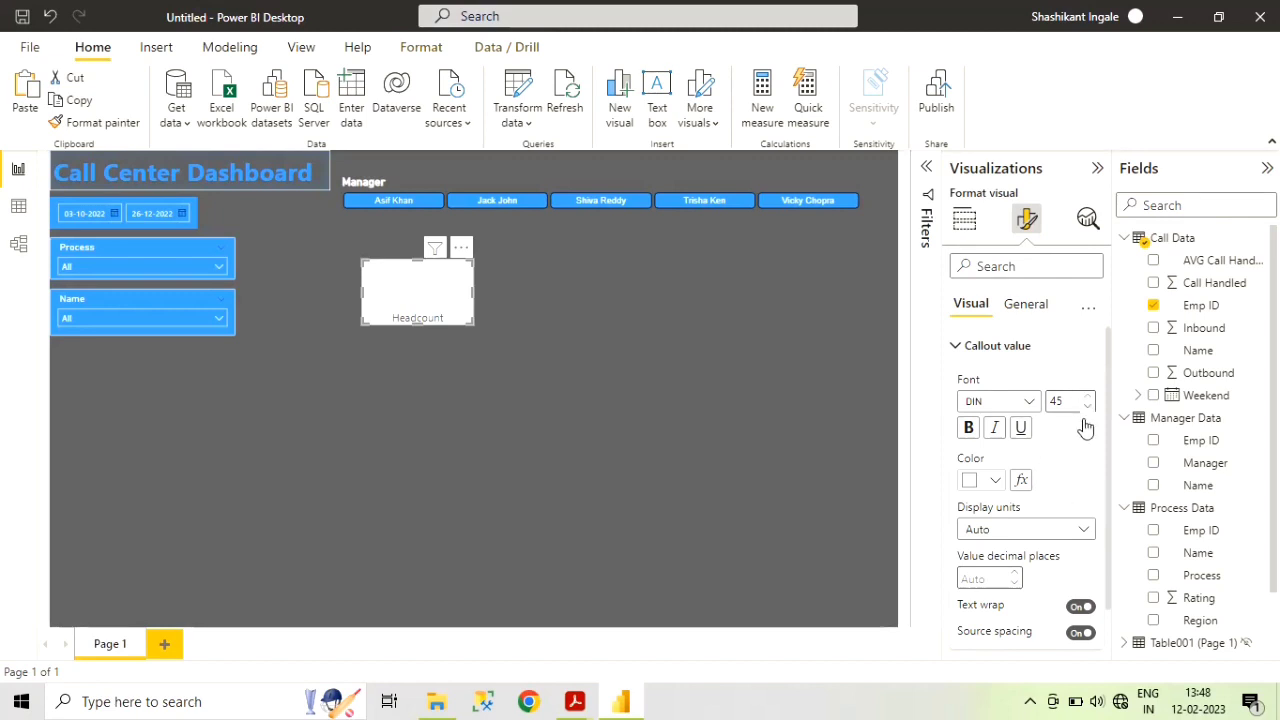
- Make the Headcount card's callout value bold and black with font size 35
{"action": "key", "text": "BackSpace"}
{"action": "type", "text": "2"}
{"action": "left_click", "coordinate": [1087, 407]}
{"action": "scroll", "coordinate": [1050, 466], "scroll_direction": "down", "scroll_amount": 1}
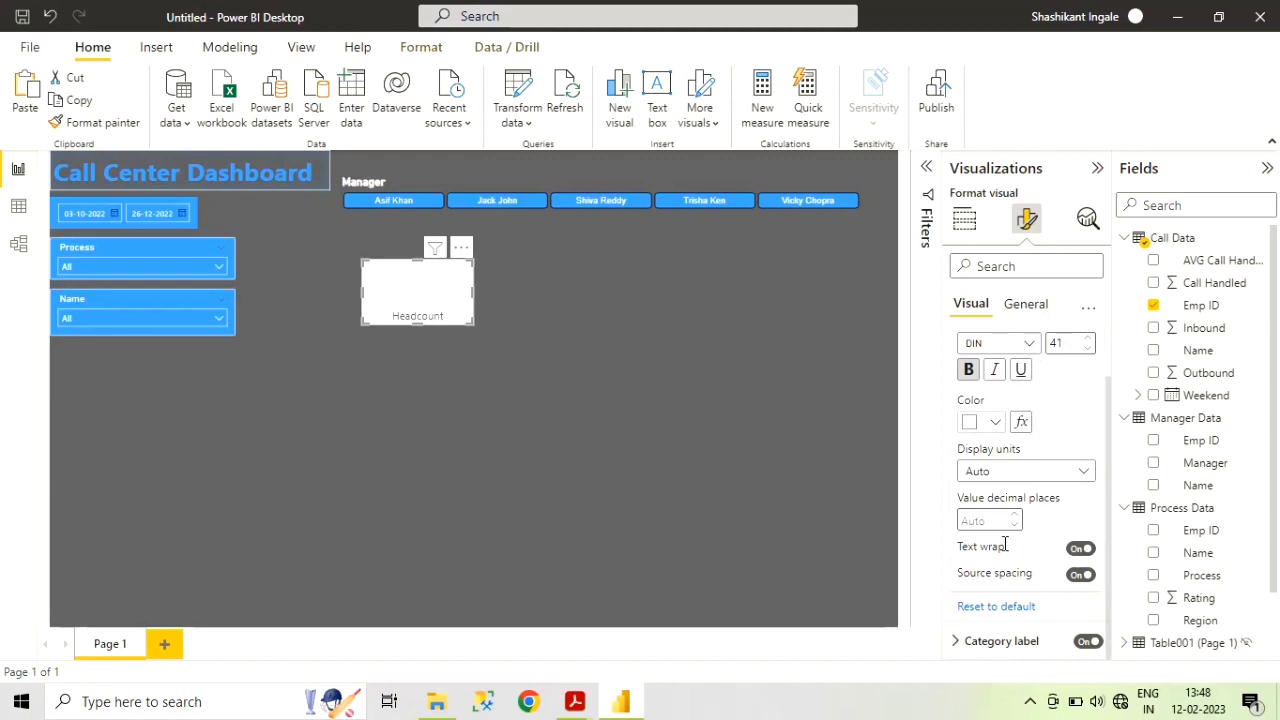
{"action": "left_click", "coordinate": [995, 424]}
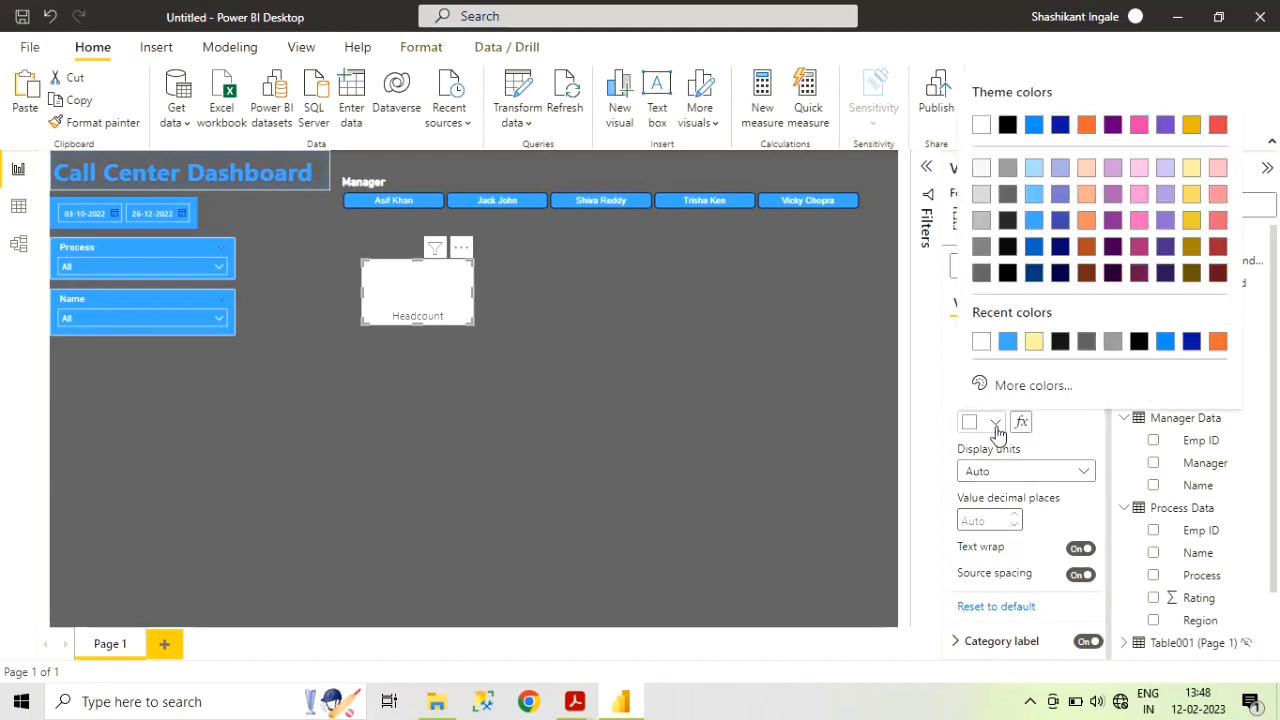
{"action": "left_click", "coordinate": [1008, 126]}
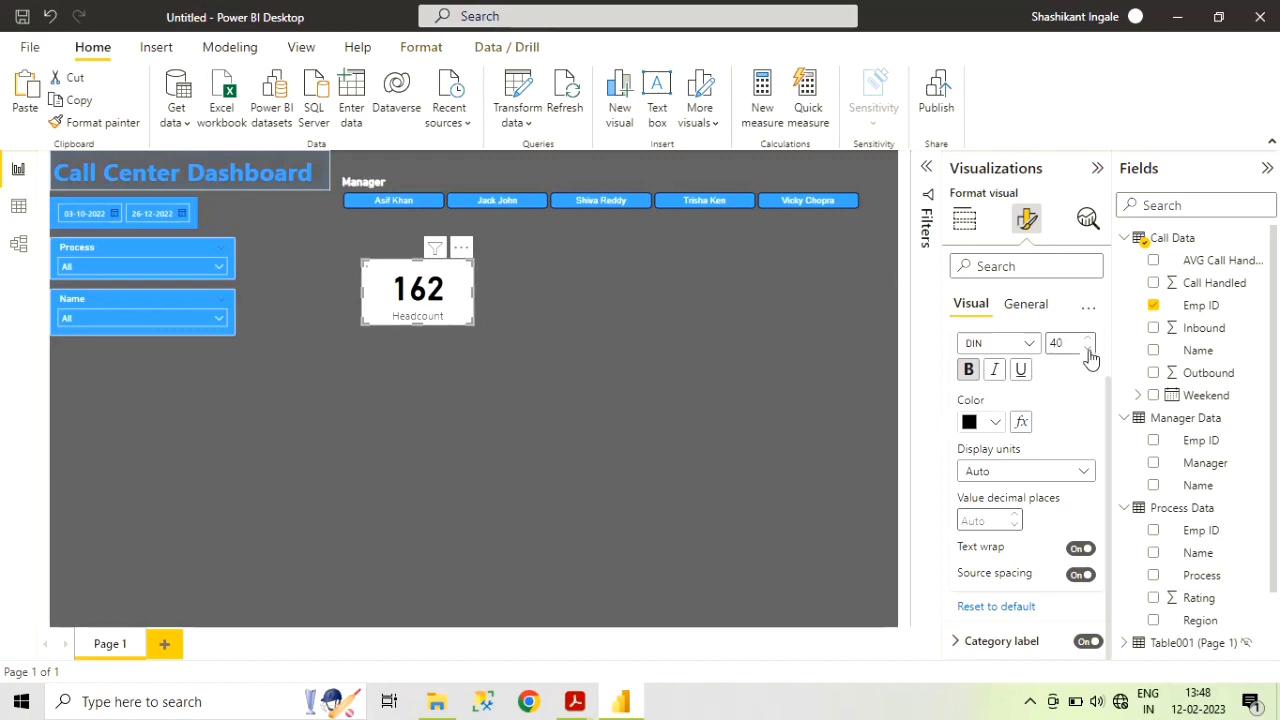
{"action": "left_click", "coordinate": [1089, 353]}
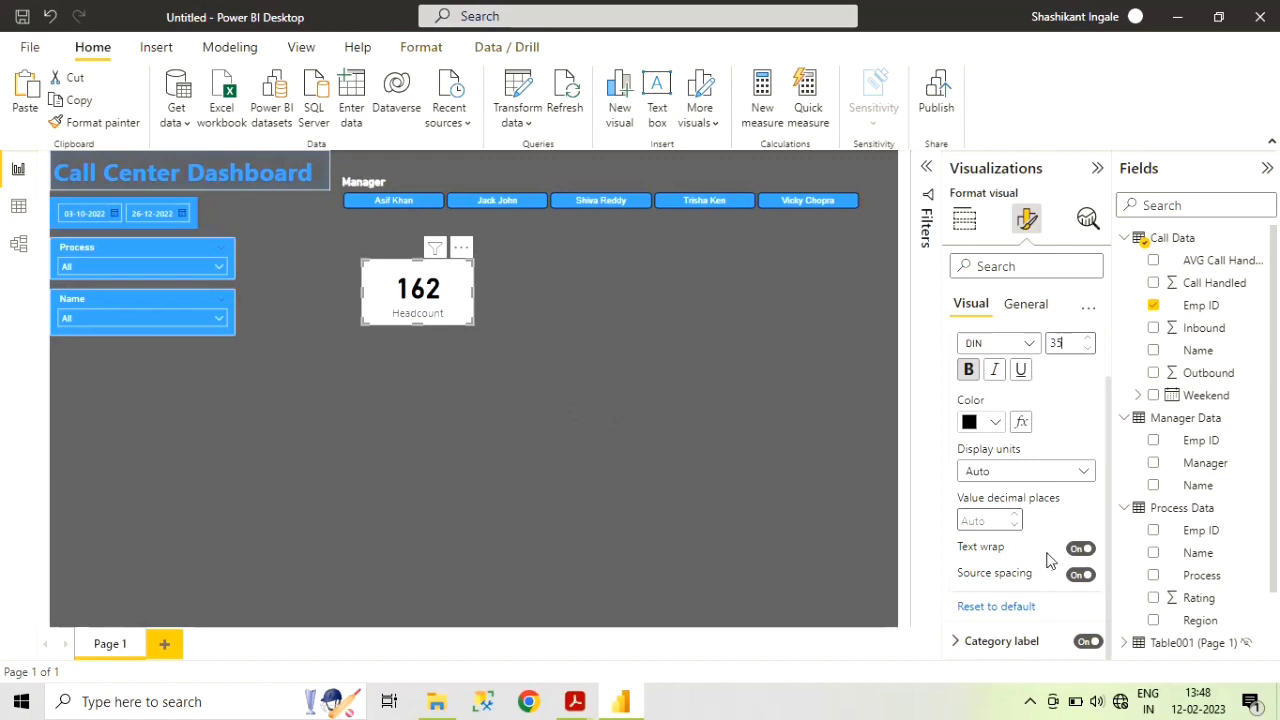
- Make the Headcount card's category label bold with font size 11, and shrink the card slightly
{"action": "left_click", "coordinate": [956, 643]}
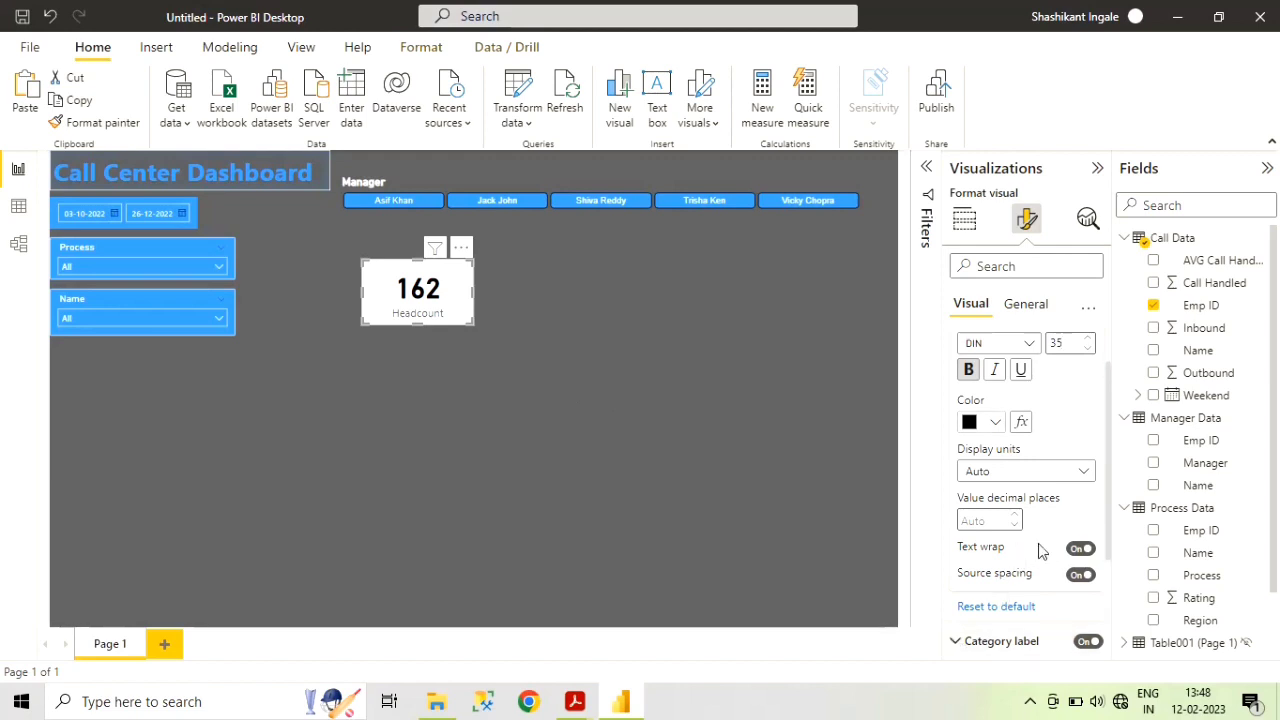
{"action": "scroll", "coordinate": [1108, 458], "scroll_direction": "down", "scroll_amount": 3}
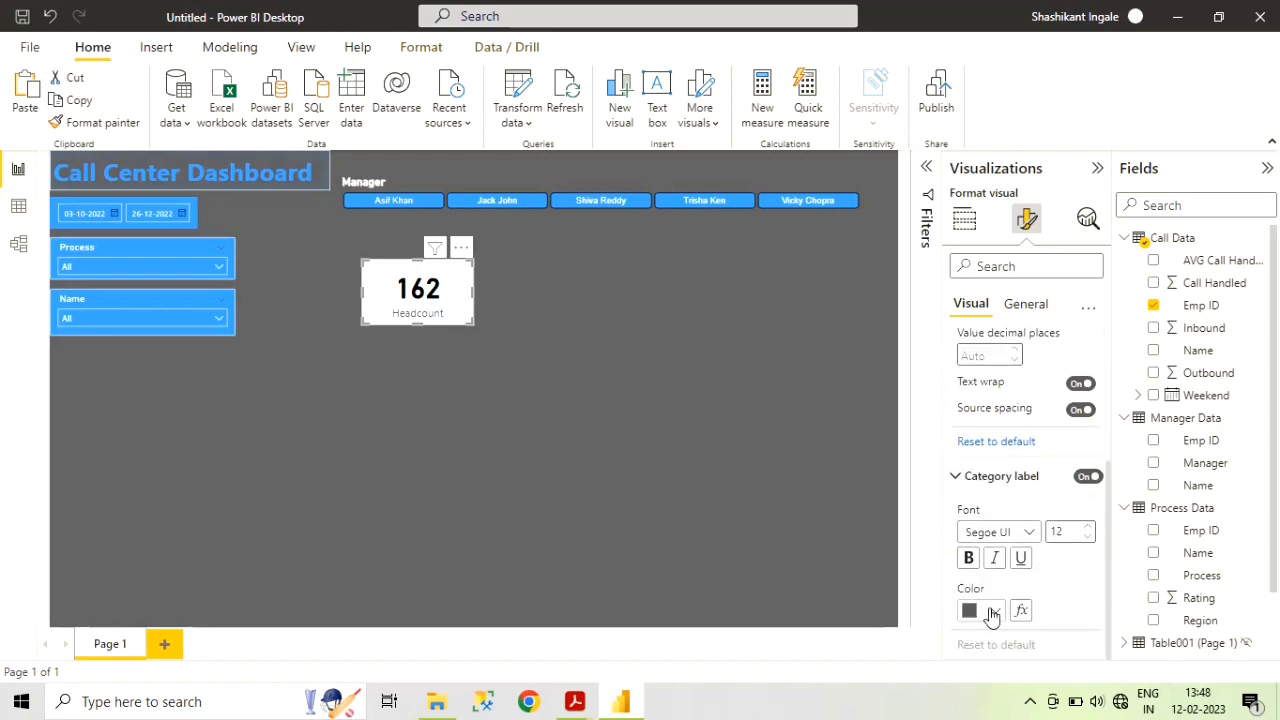
{"action": "left_click", "coordinate": [992, 612]}
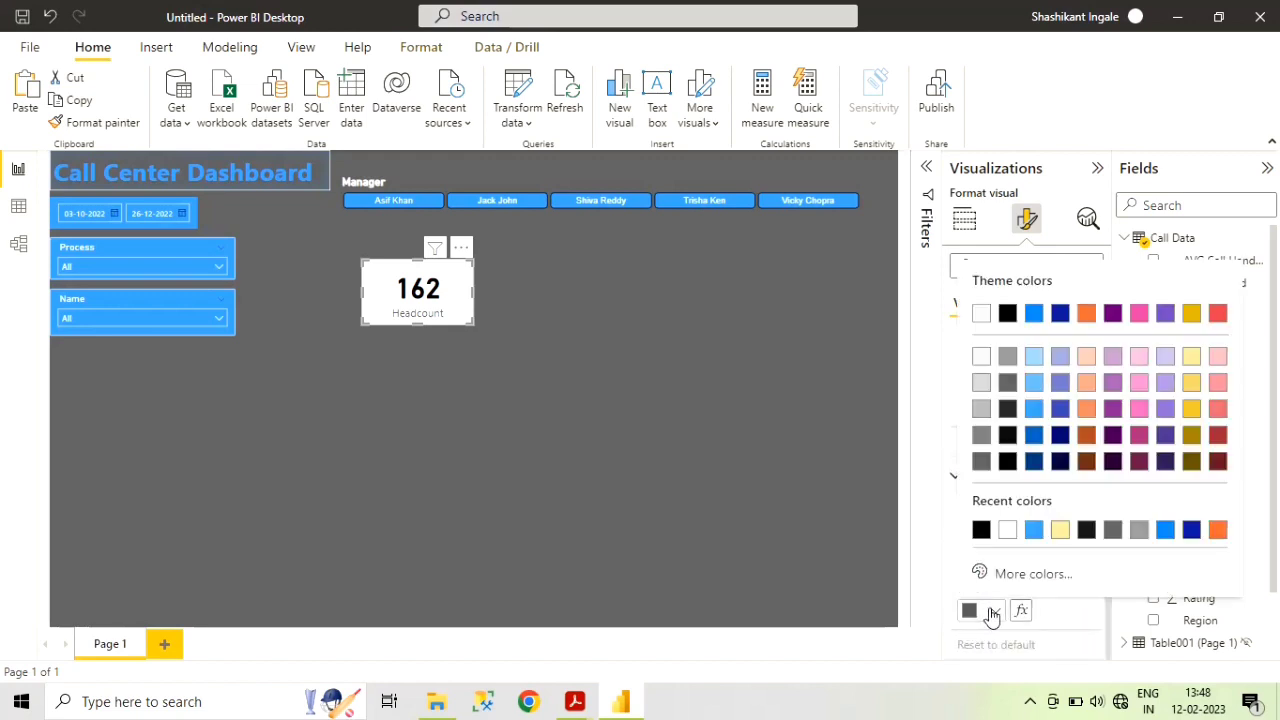
{"action": "left_click", "coordinate": [1064, 604]}
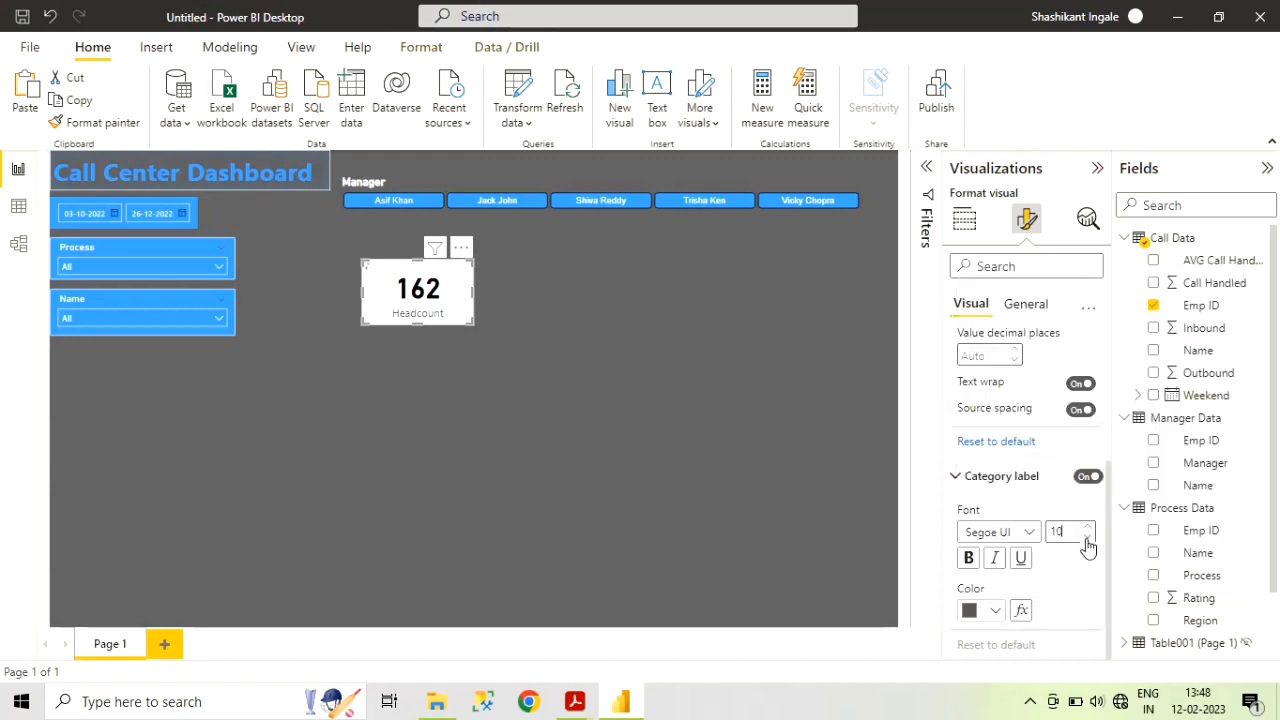
{"action": "left_click", "coordinate": [967, 560]}
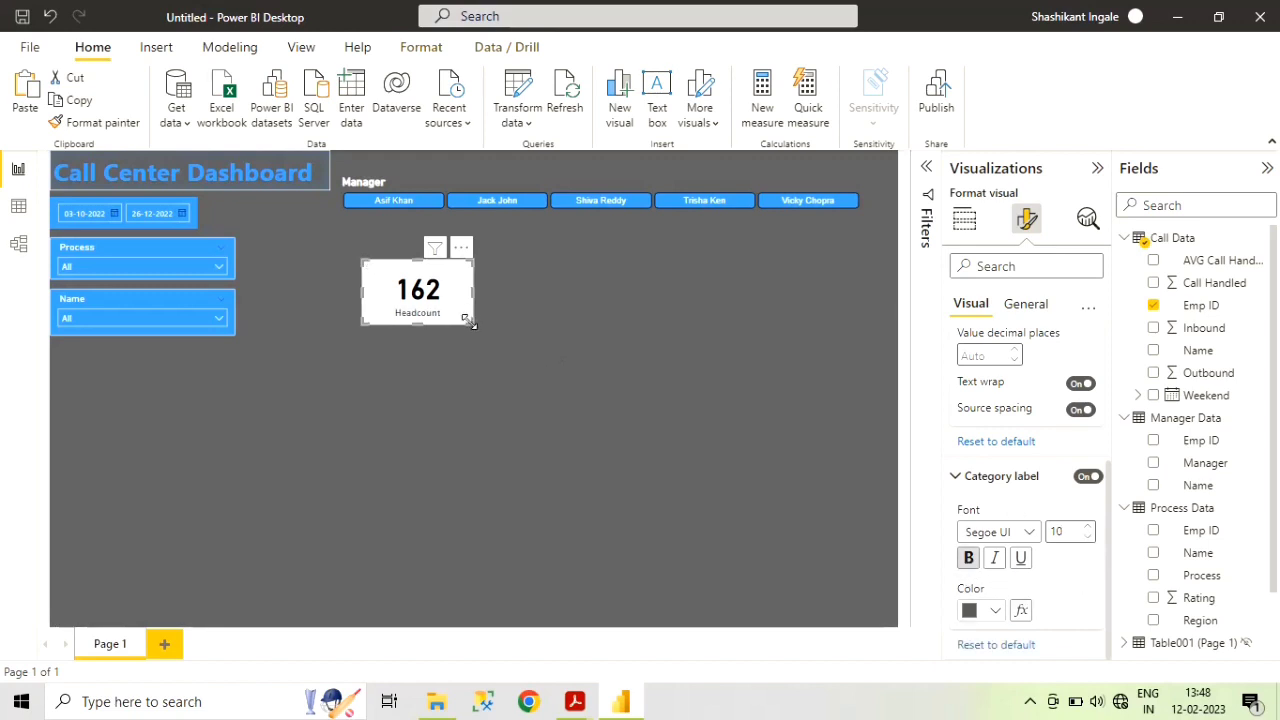
{"action": "left_click_drag", "start_coordinate": [473, 324], "coordinate": [458, 310]}
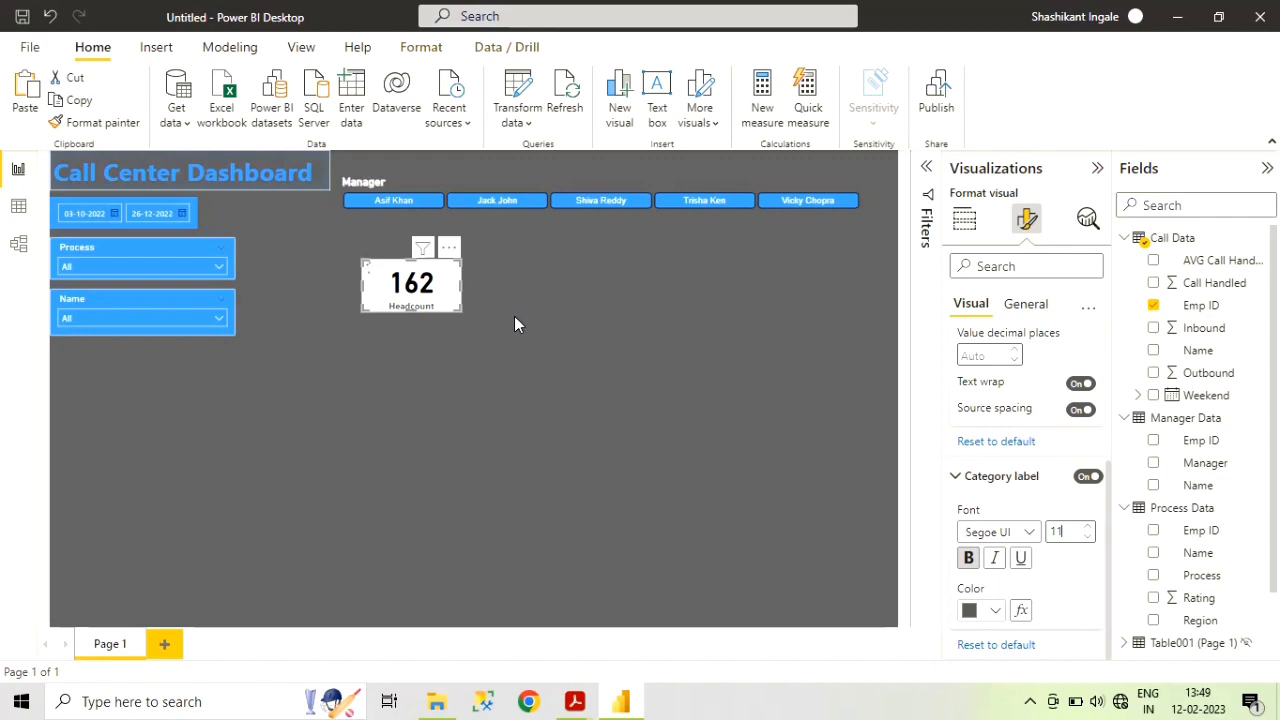
{"action": "type", "text": "1"}
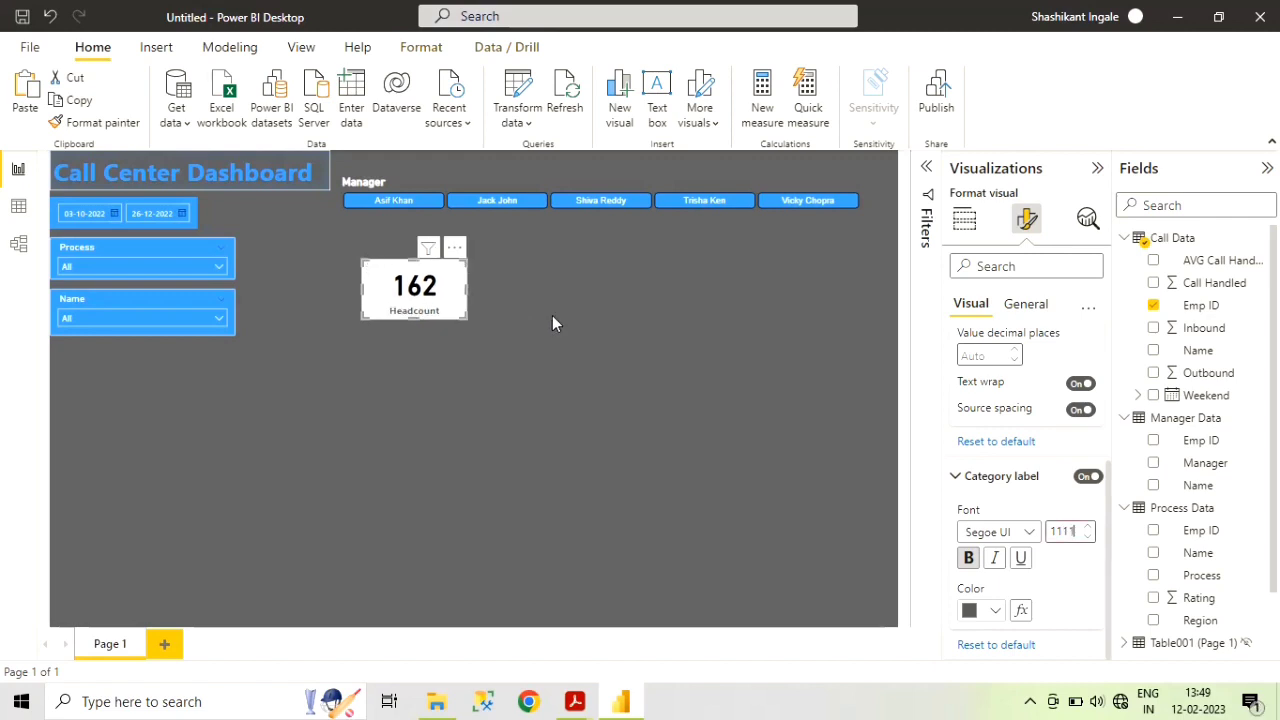
- Set the Headcount card's background to the same light blue as the slicers
{"action": "left_click", "coordinate": [1019, 310]}
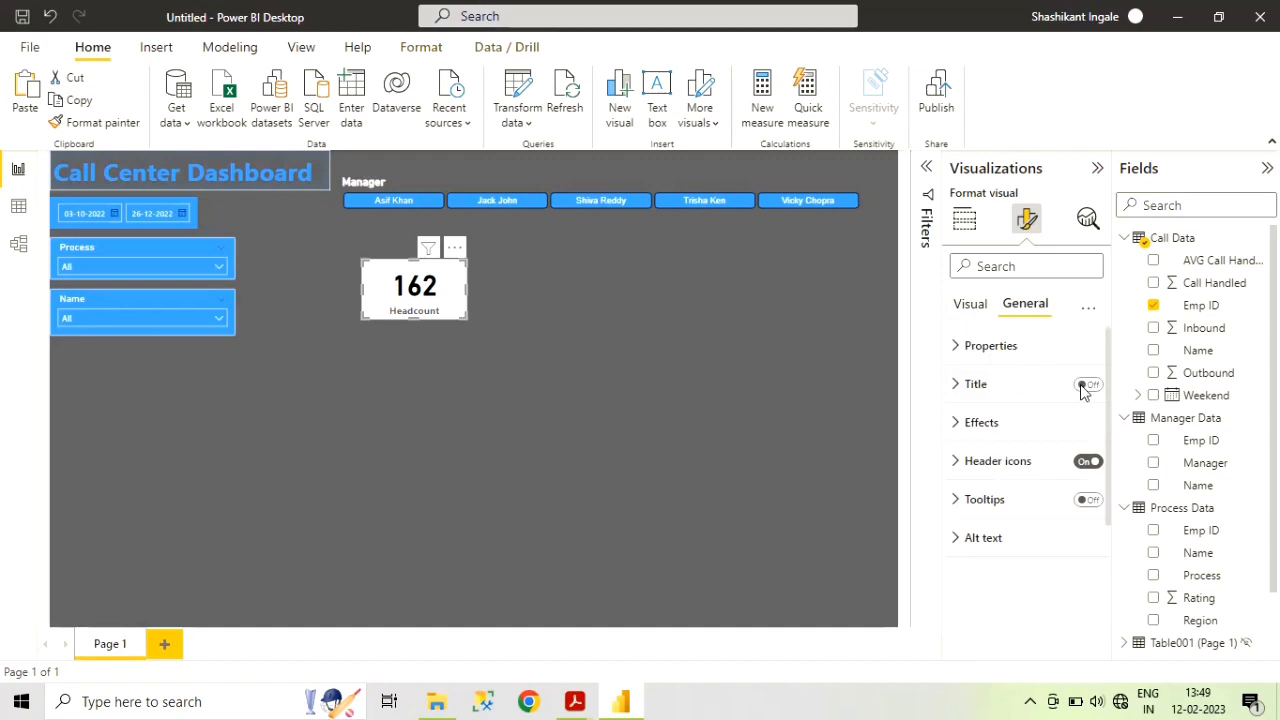
{"action": "left_click", "coordinate": [960, 430]}
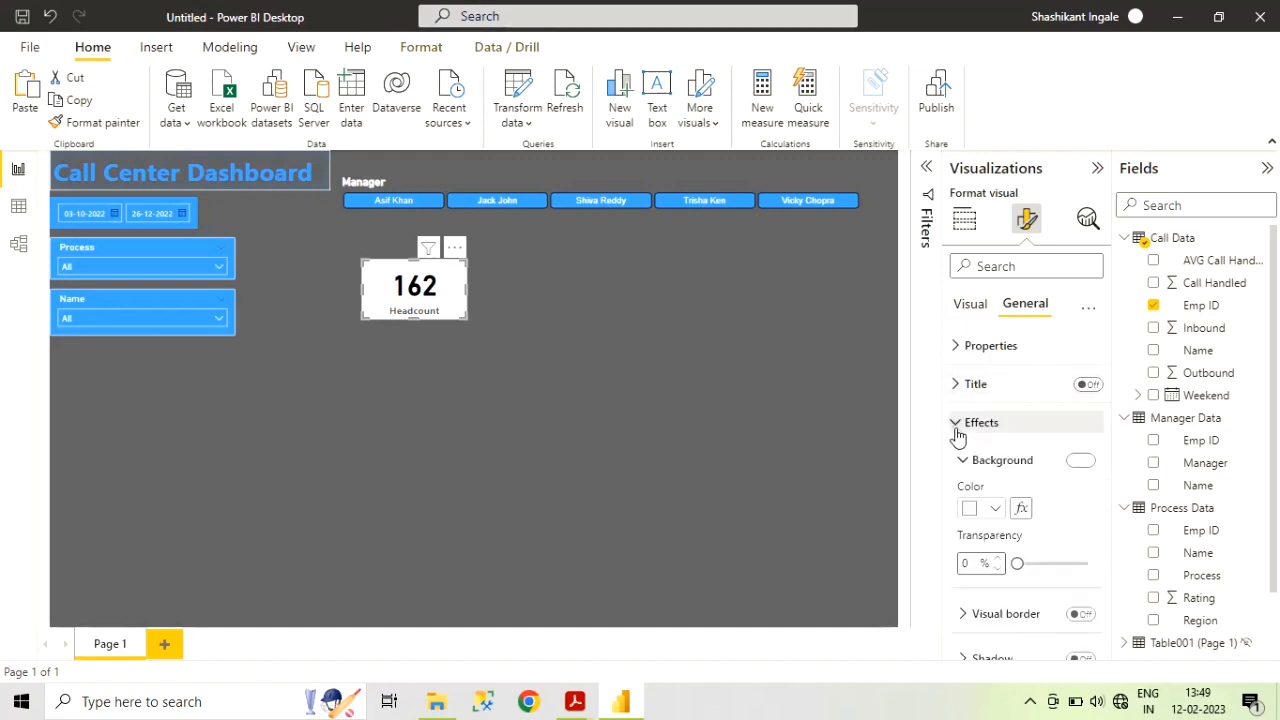
{"action": "left_click", "coordinate": [995, 510]}
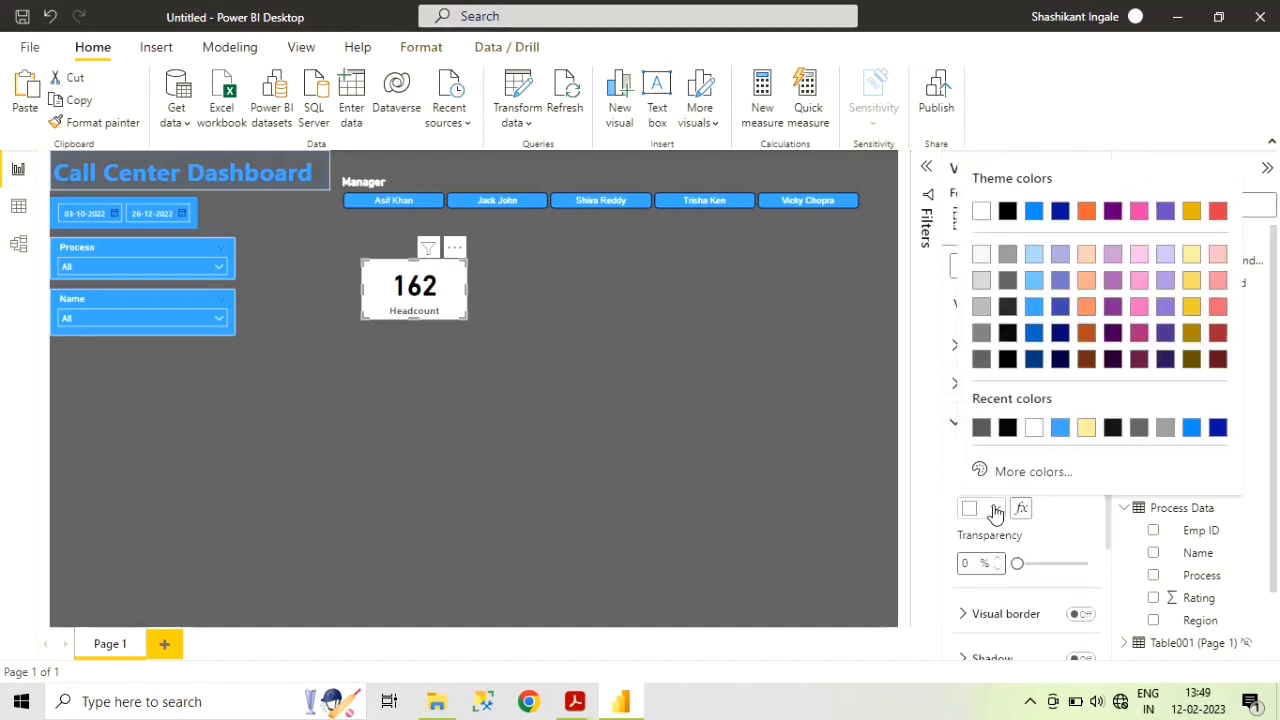
{"action": "left_click", "coordinate": [1040, 308]}
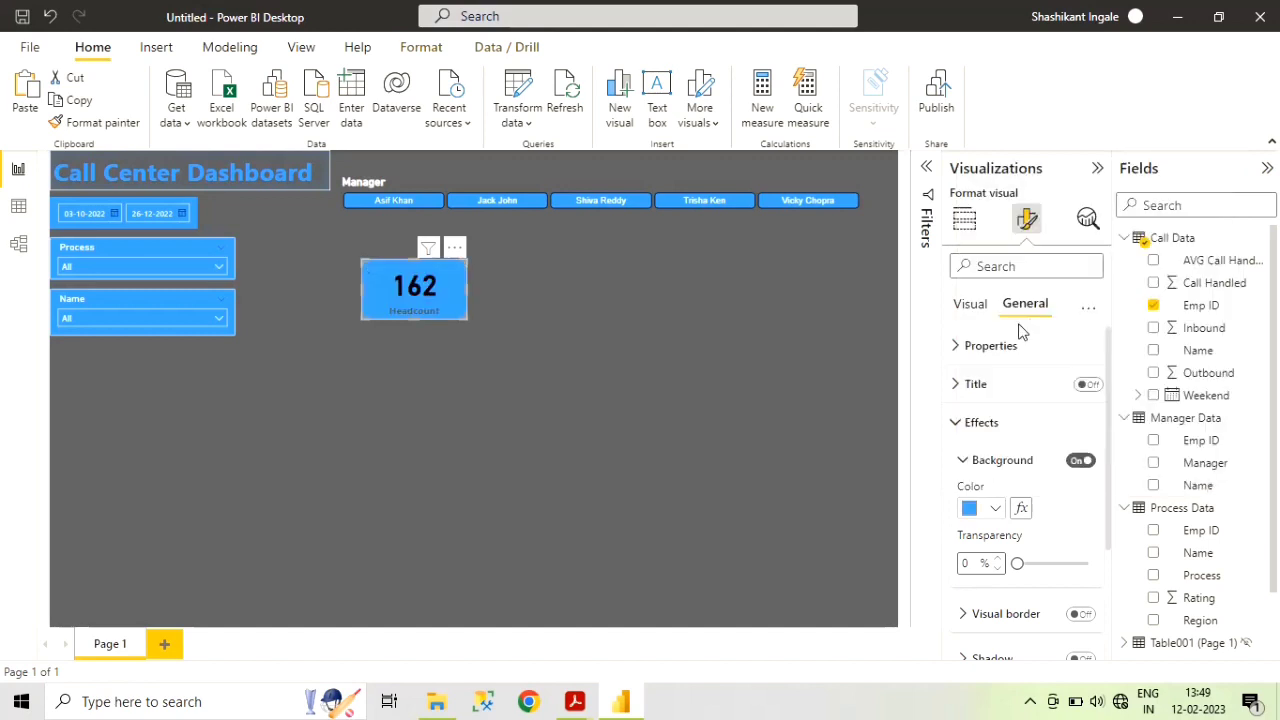
- Set the Headcount card's background to a lighter blue and make its callout value and category label white
{"action": "left_click", "coordinate": [995, 510]}
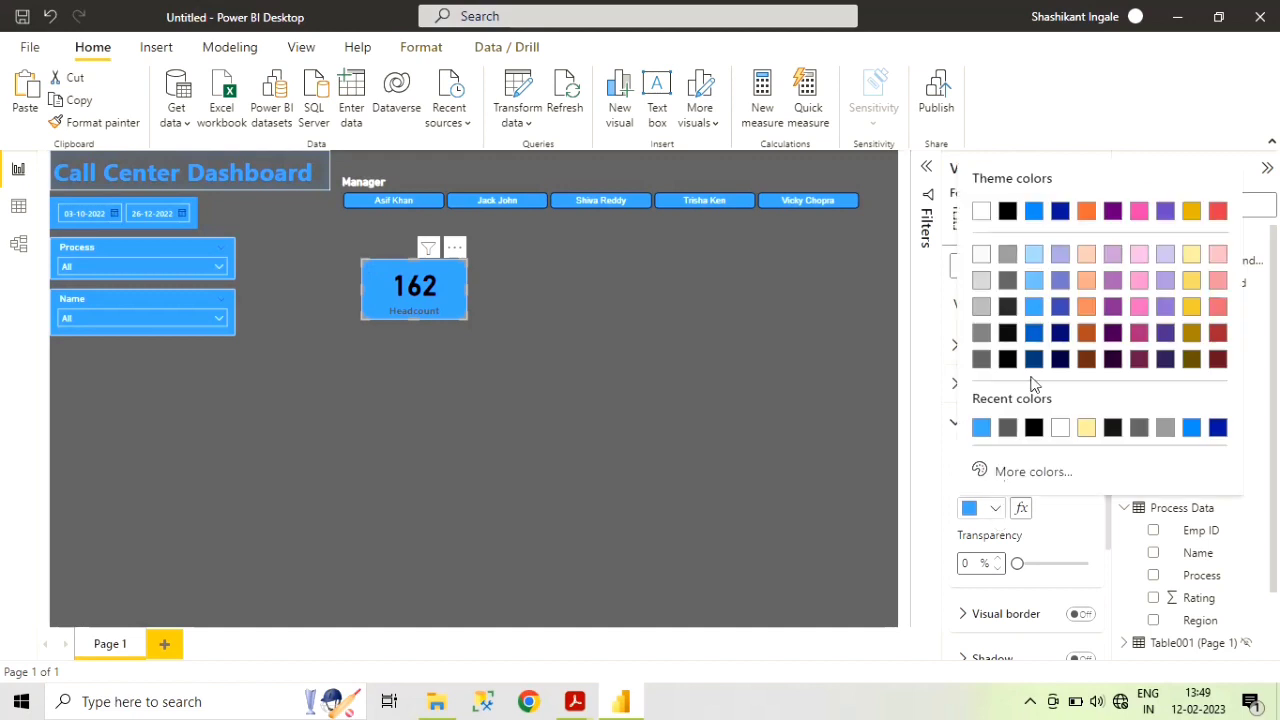
{"action": "left_click", "coordinate": [1033, 283]}
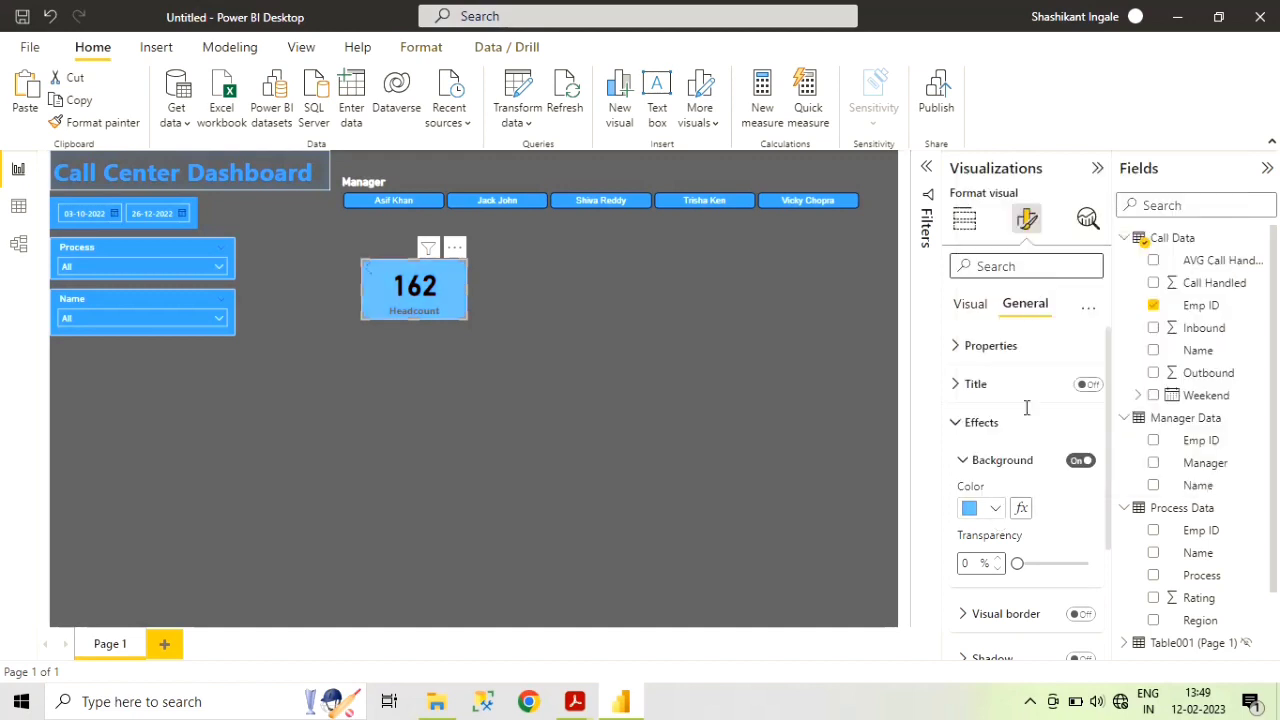
{"action": "left_click", "coordinate": [970, 304]}
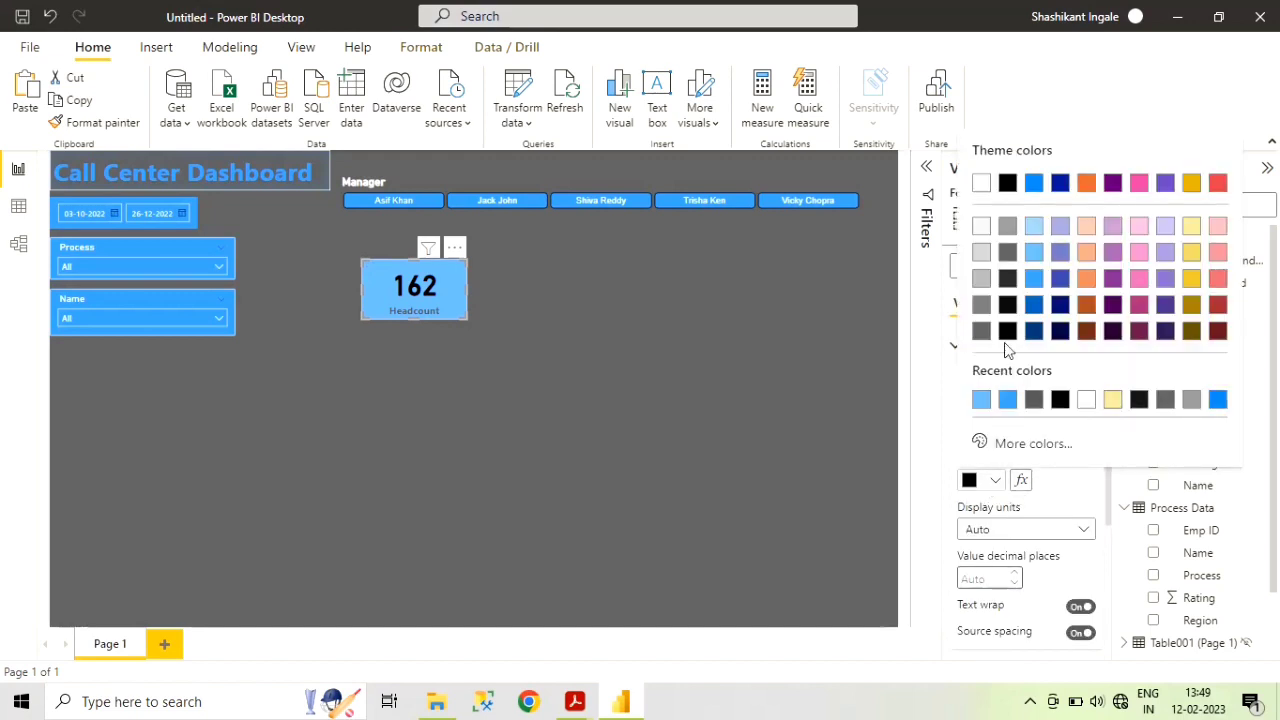
{"action": "left_click", "coordinate": [981, 182]}
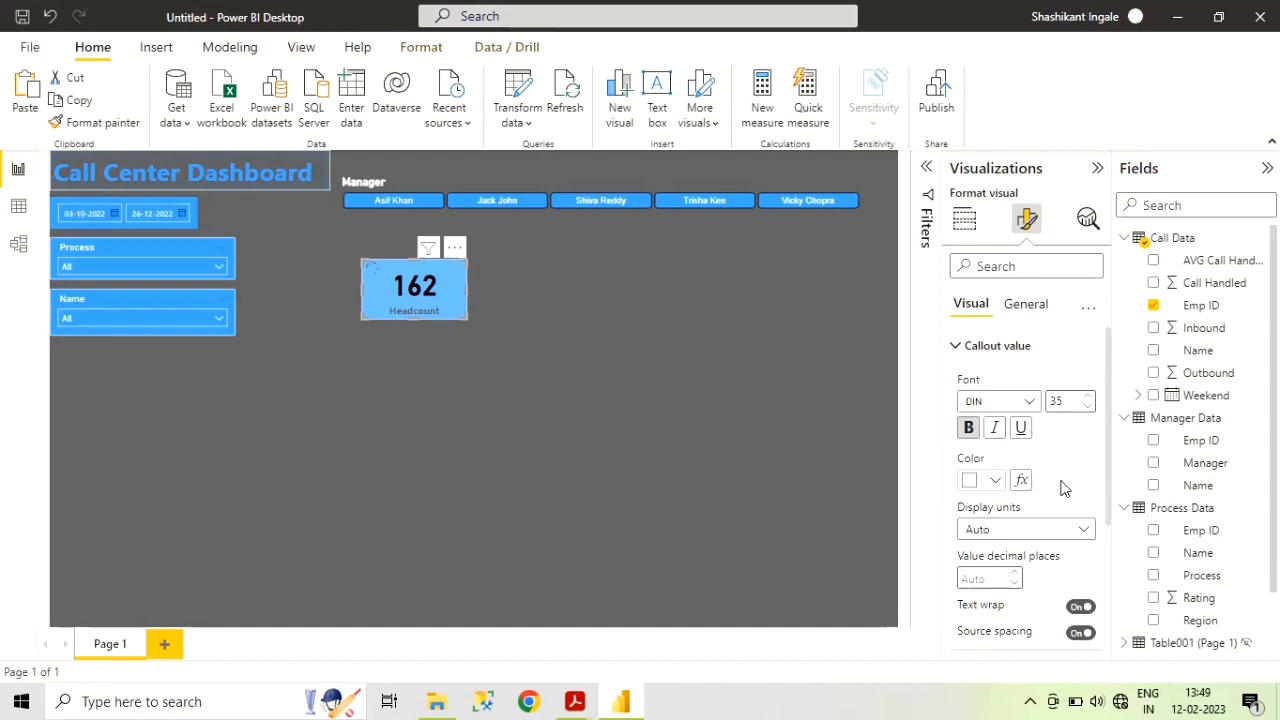
{"action": "scroll", "coordinate": [1063, 488], "scroll_direction": "down", "scroll_amount": 5}
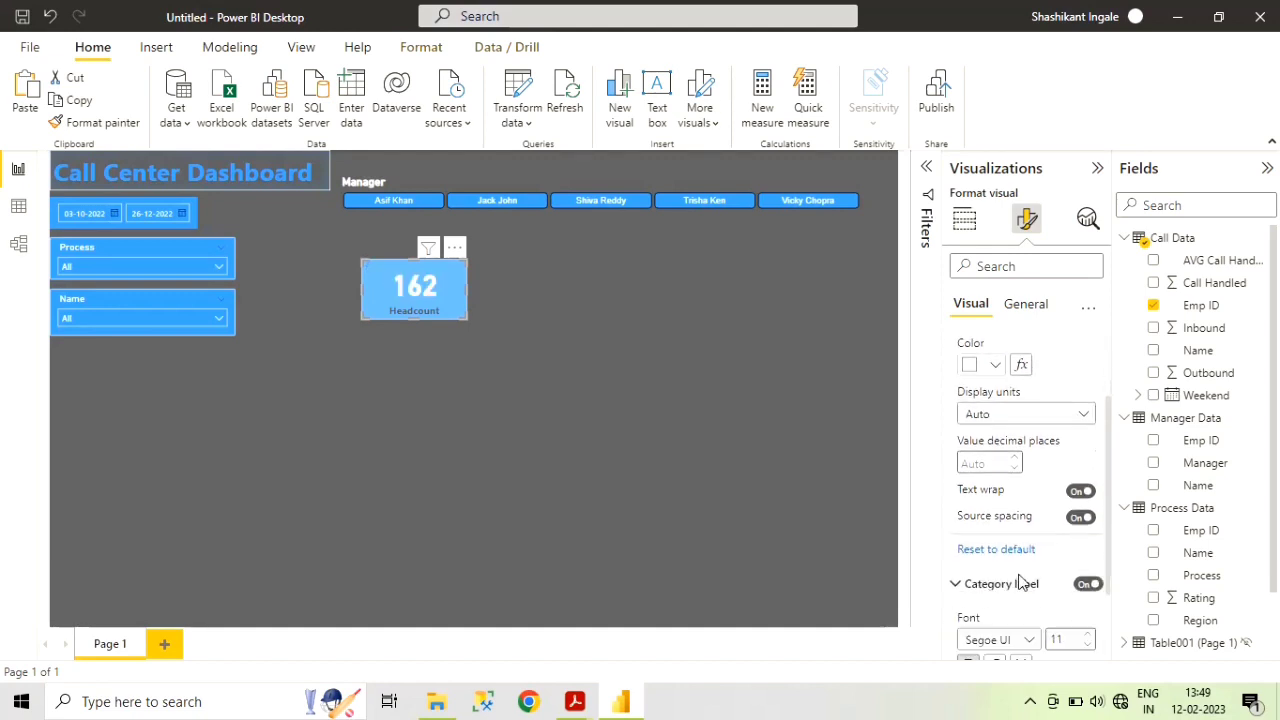
{"action": "left_click", "coordinate": [997, 612]}
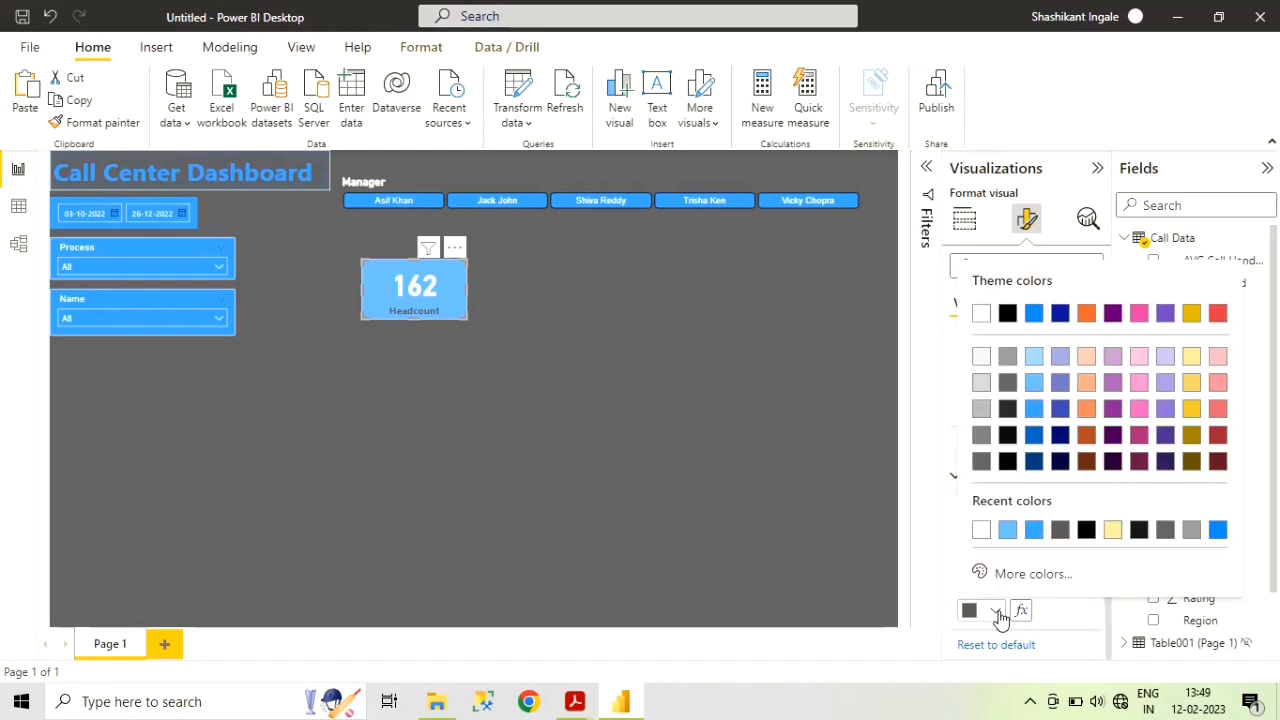
{"action": "left_click", "coordinate": [982, 314]}
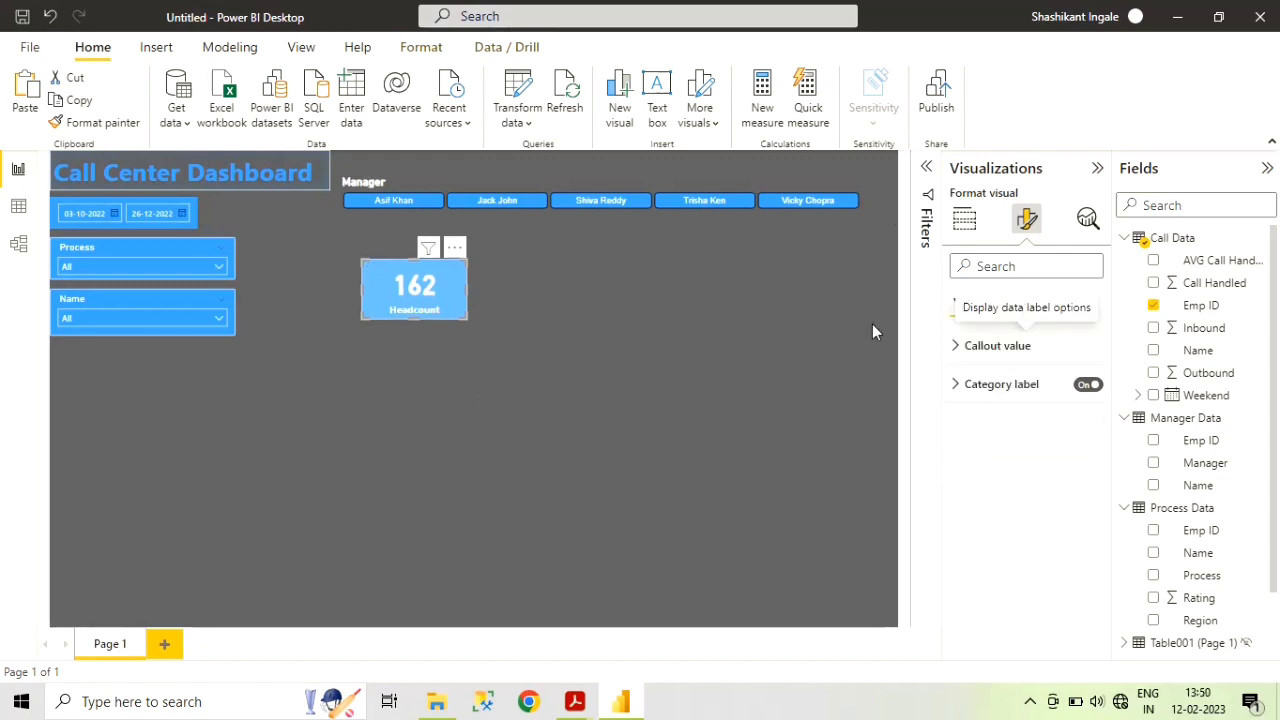
- Add a white visual border with 2 px rounded corners to the Headcount card
{"action": "left_click", "coordinate": [1024, 308]}
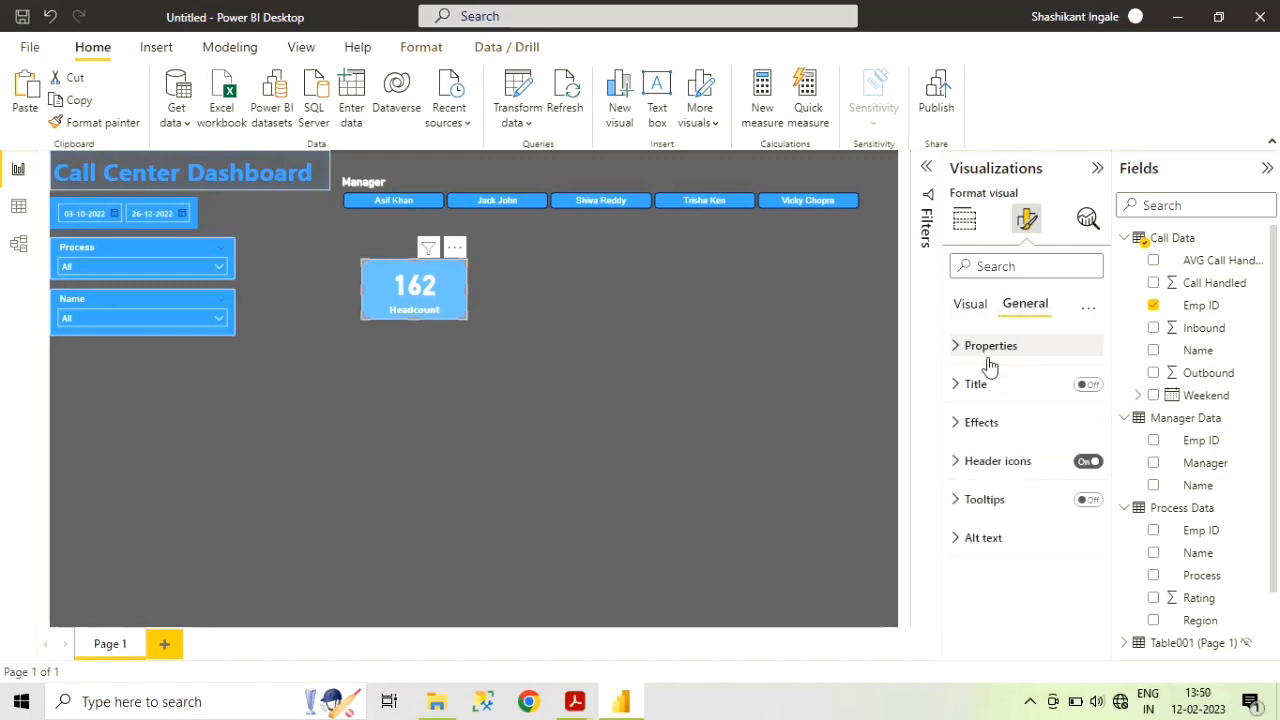
{"action": "left_click", "coordinate": [962, 424]}
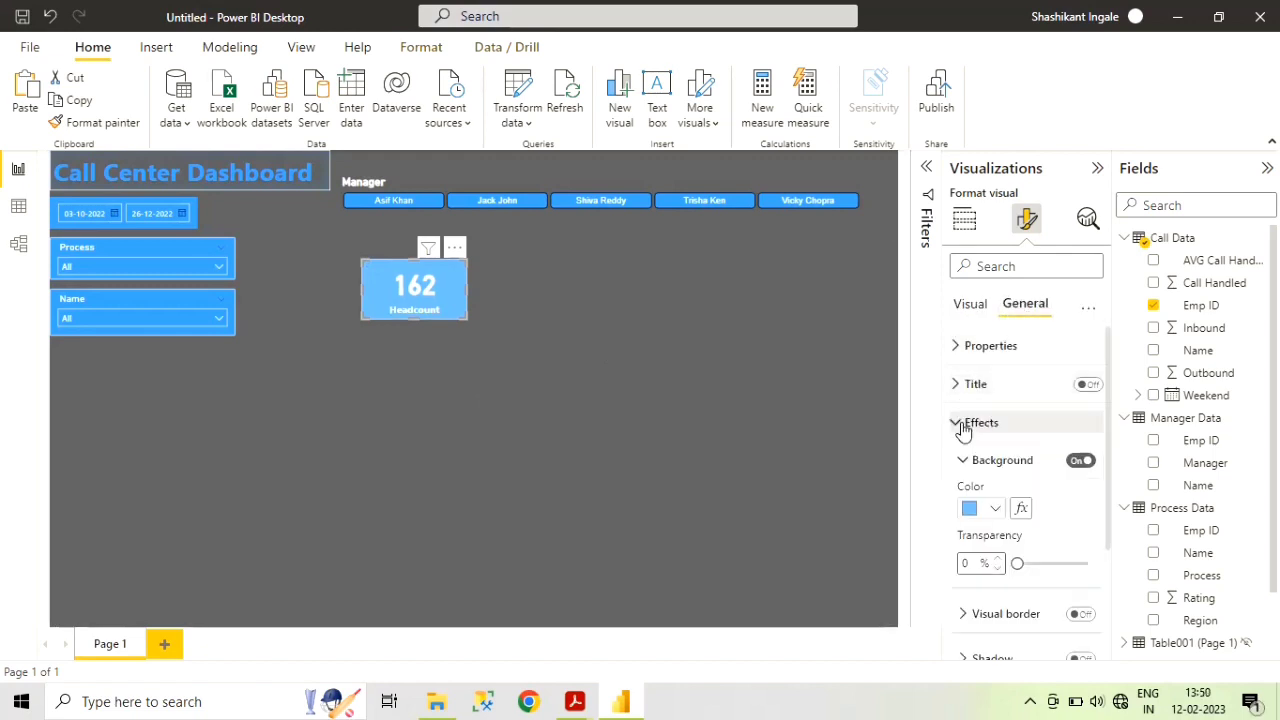
{"action": "scroll", "coordinate": [1057, 509], "scroll_direction": "down", "scroll_amount": 2}
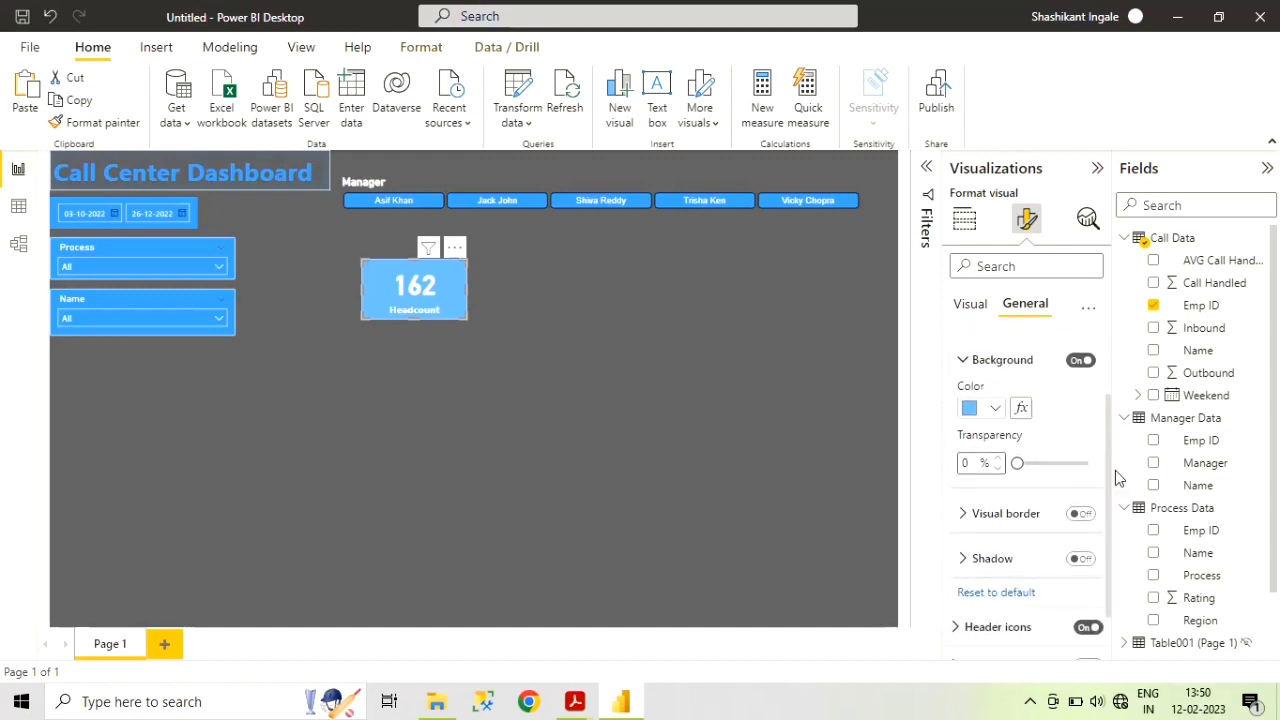
{"action": "scroll", "coordinate": [1089, 486], "scroll_direction": "down", "scroll_amount": 1}
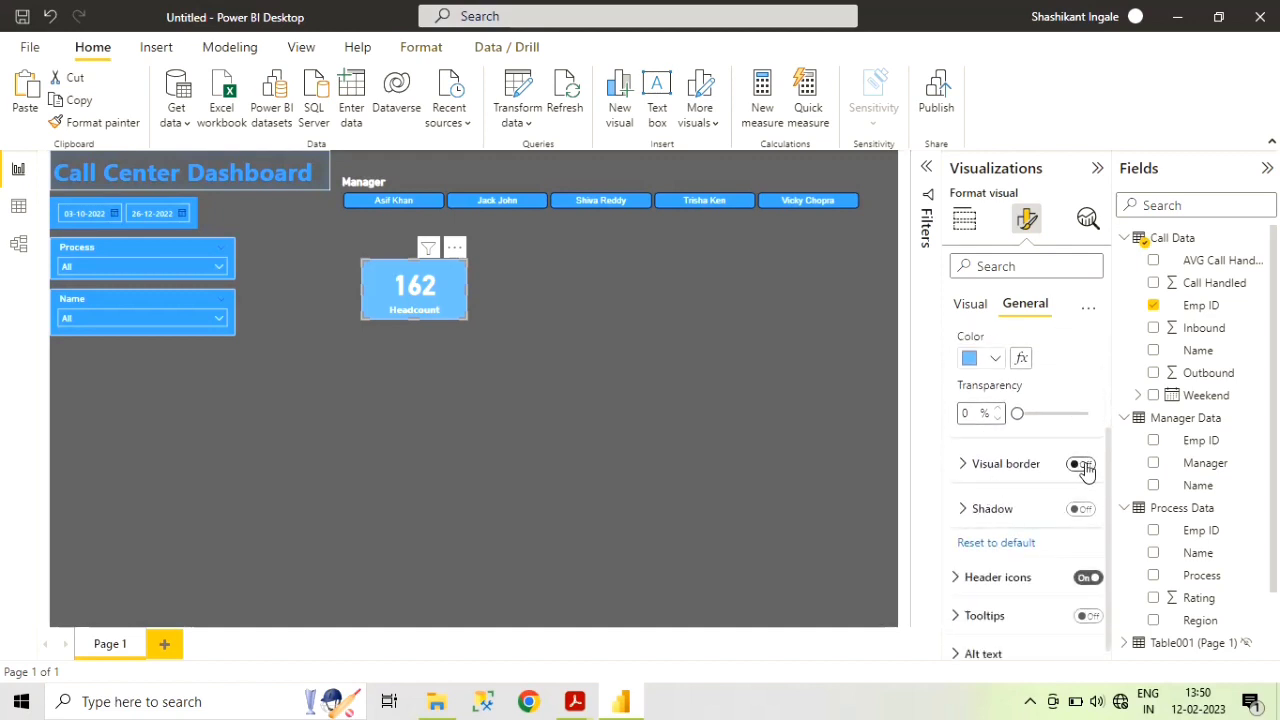
{"action": "left_click", "coordinate": [1082, 465]}
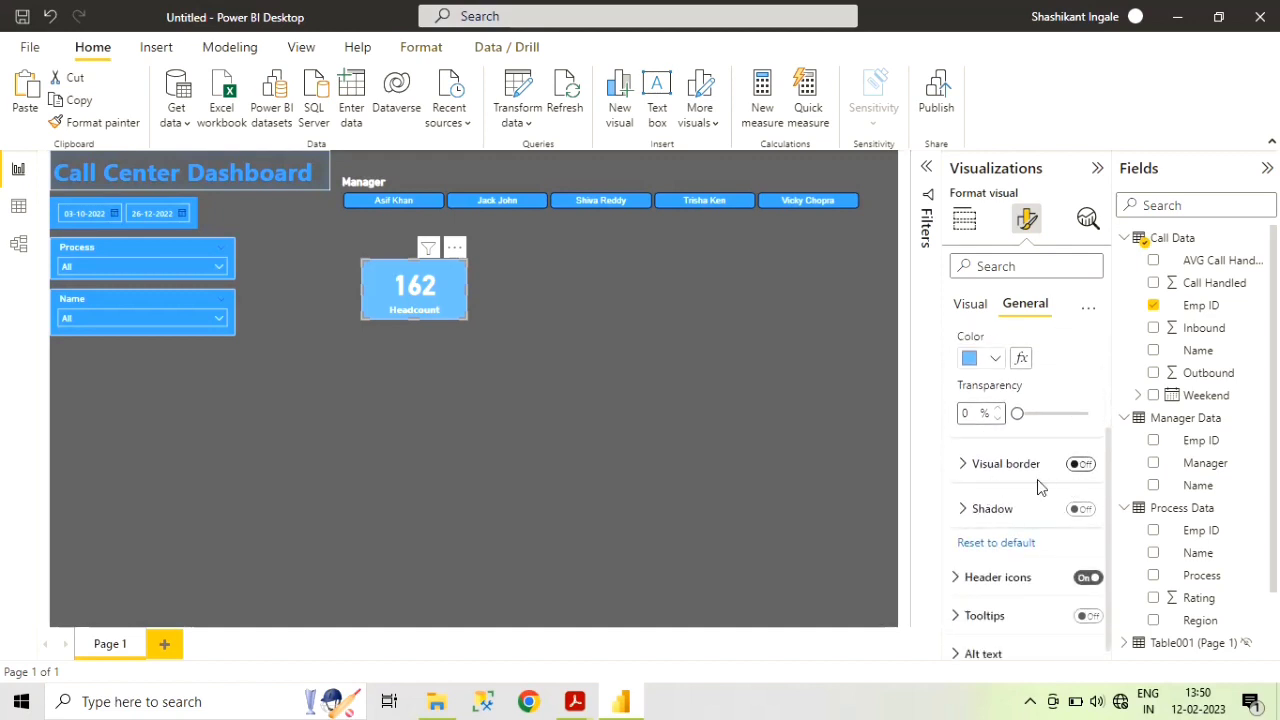
{"action": "left_click", "coordinate": [964, 468]}
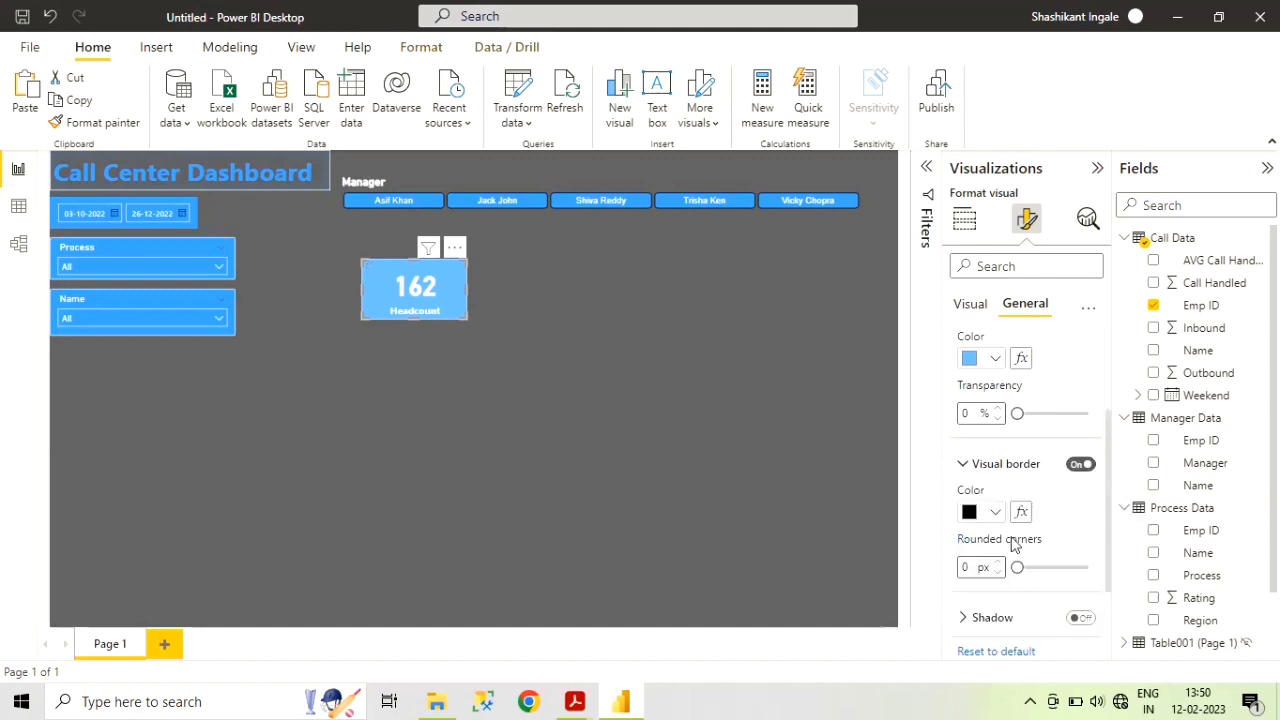
{"action": "left_click", "coordinate": [1003, 515]}
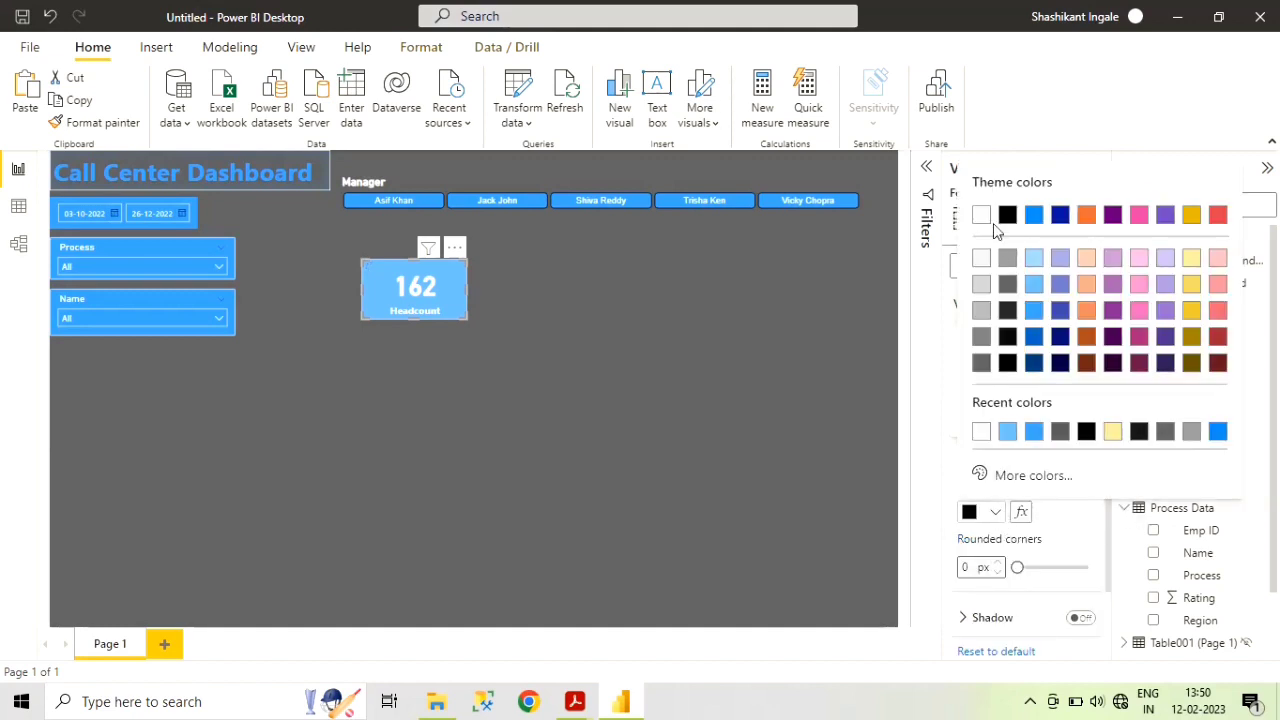
{"action": "left_click", "coordinate": [999, 564]}
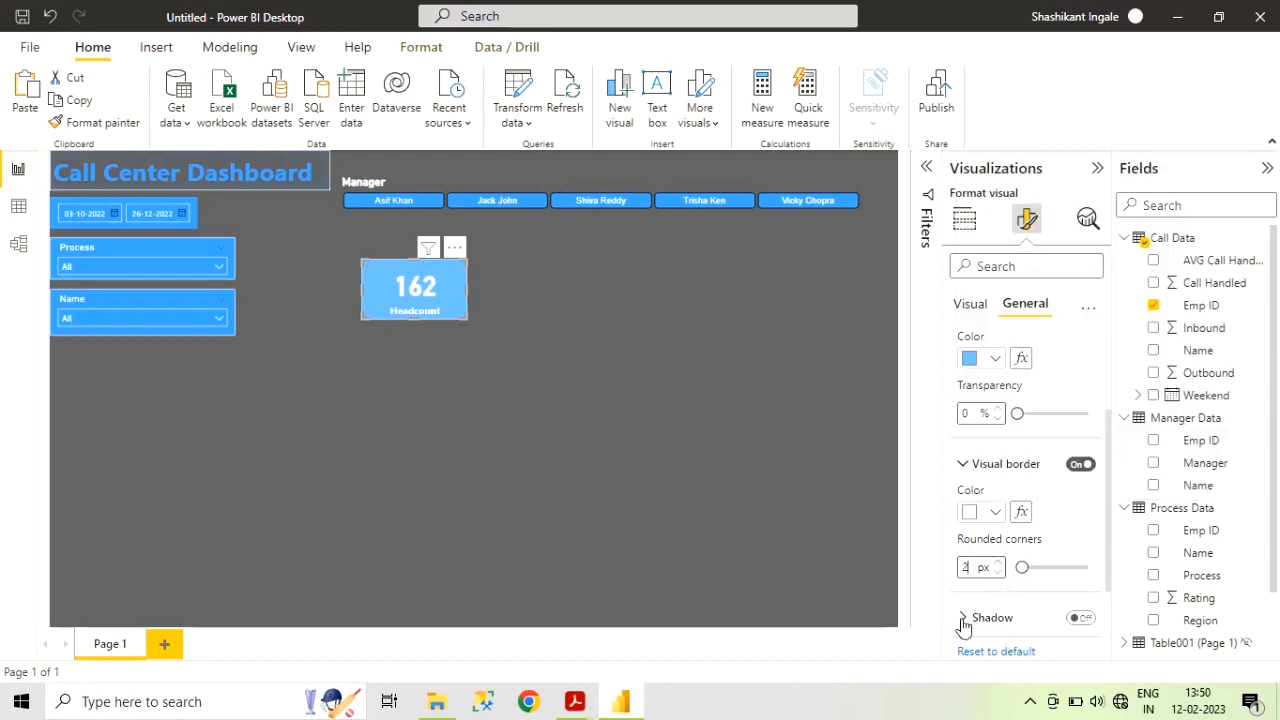
- Add a light blue shadow to the Headcount card with an Inside offset and Center position
{"action": "scroll", "coordinate": [1051, 563], "scroll_direction": "down", "scroll_amount": 5}
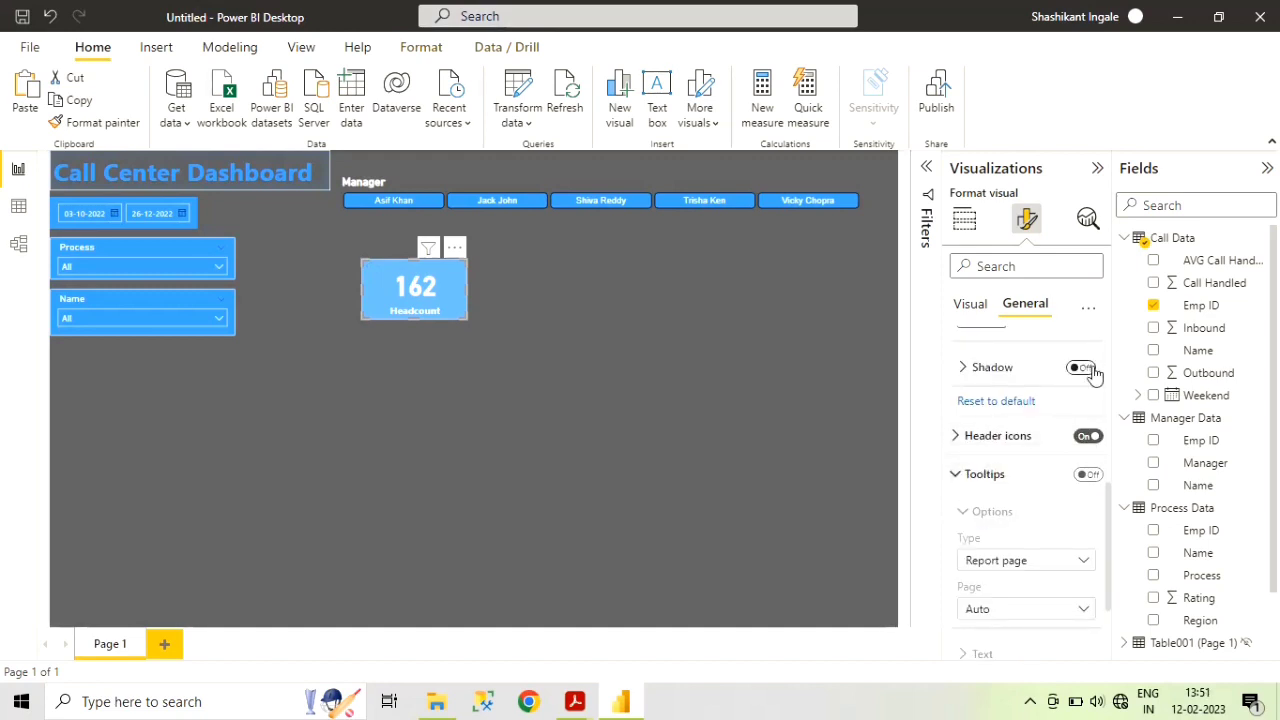
{"action": "left_click", "coordinate": [964, 376]}
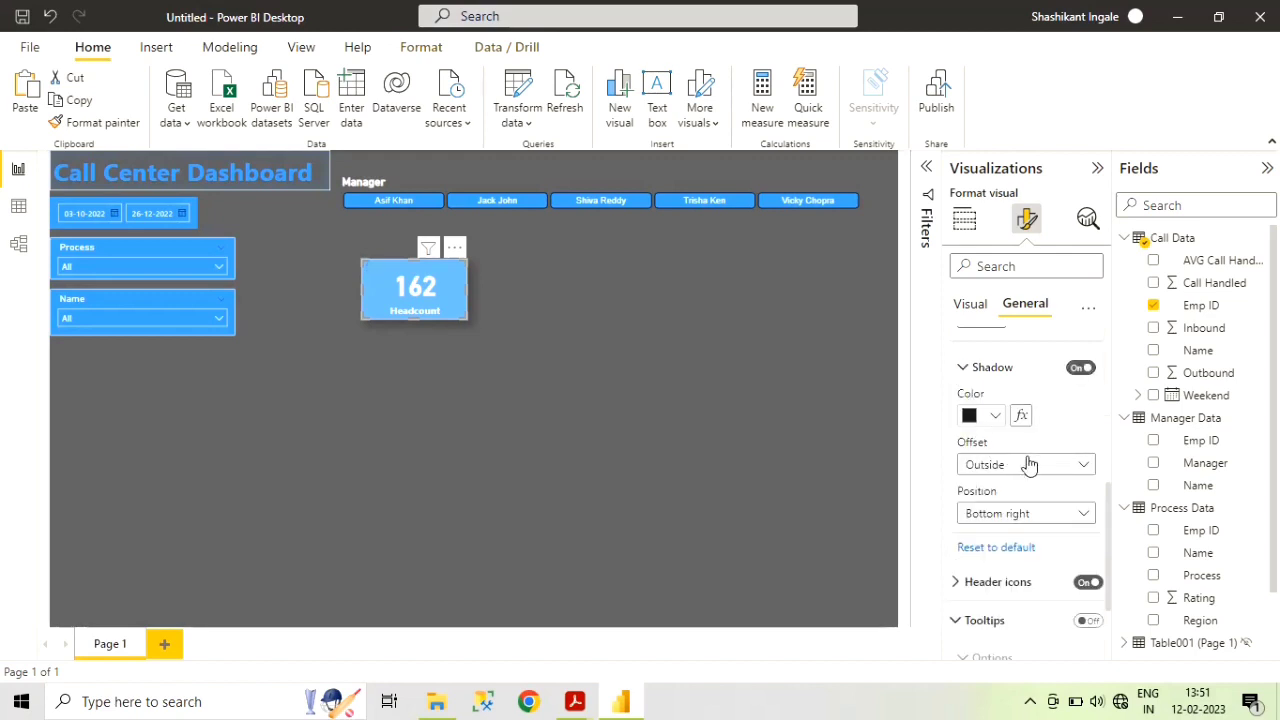
{"action": "left_click", "coordinate": [1076, 472]}
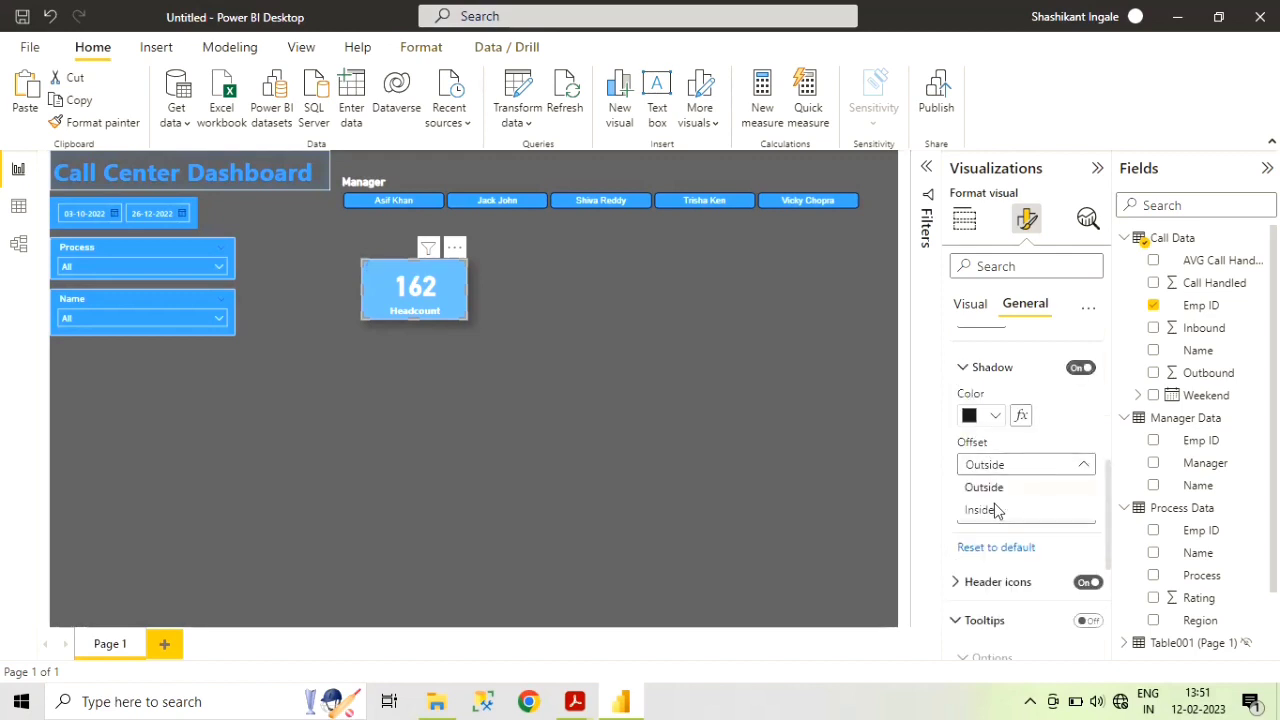
{"action": "left_click", "coordinate": [995, 418]}
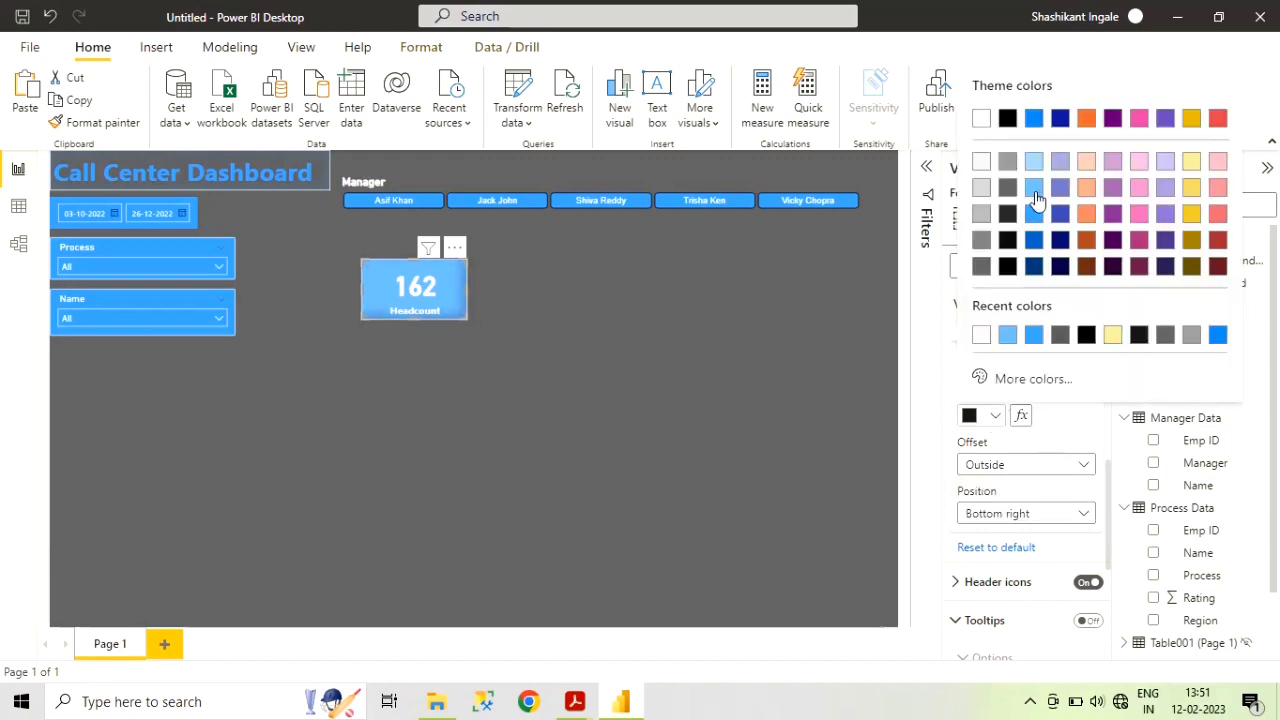
{"action": "left_click", "coordinate": [1097, 541]}
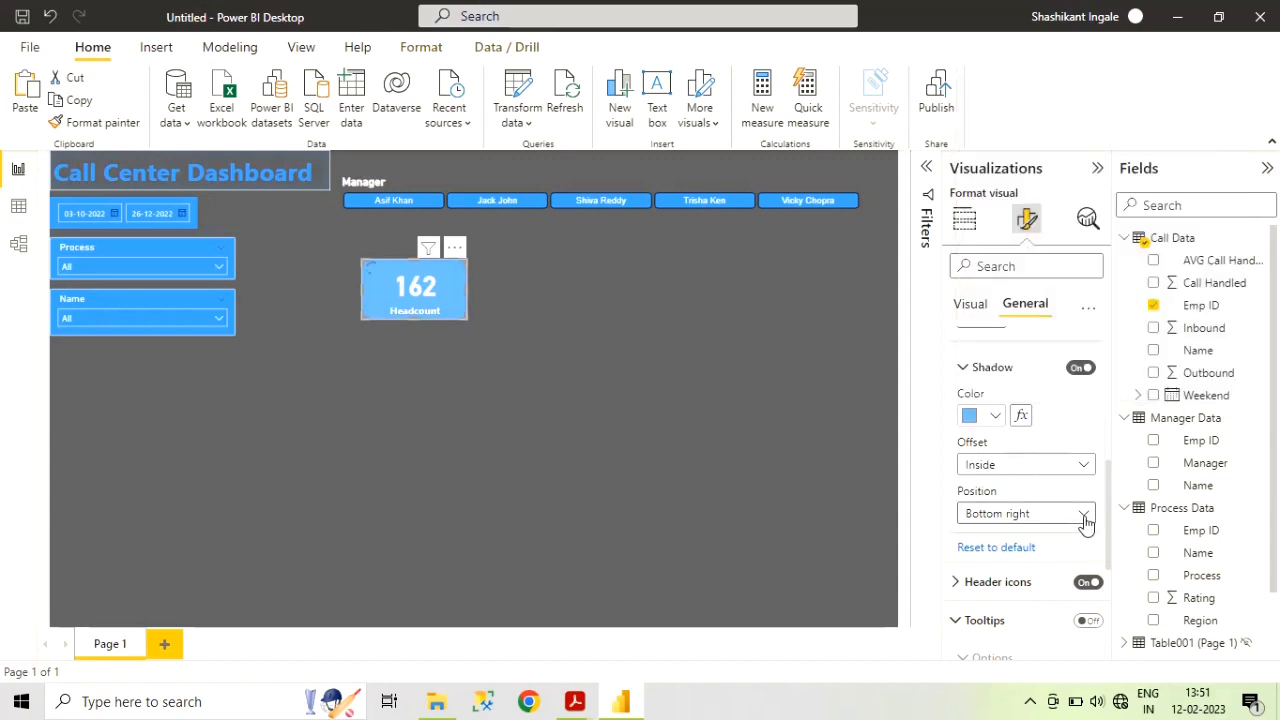
{"action": "left_click", "coordinate": [1084, 520]}
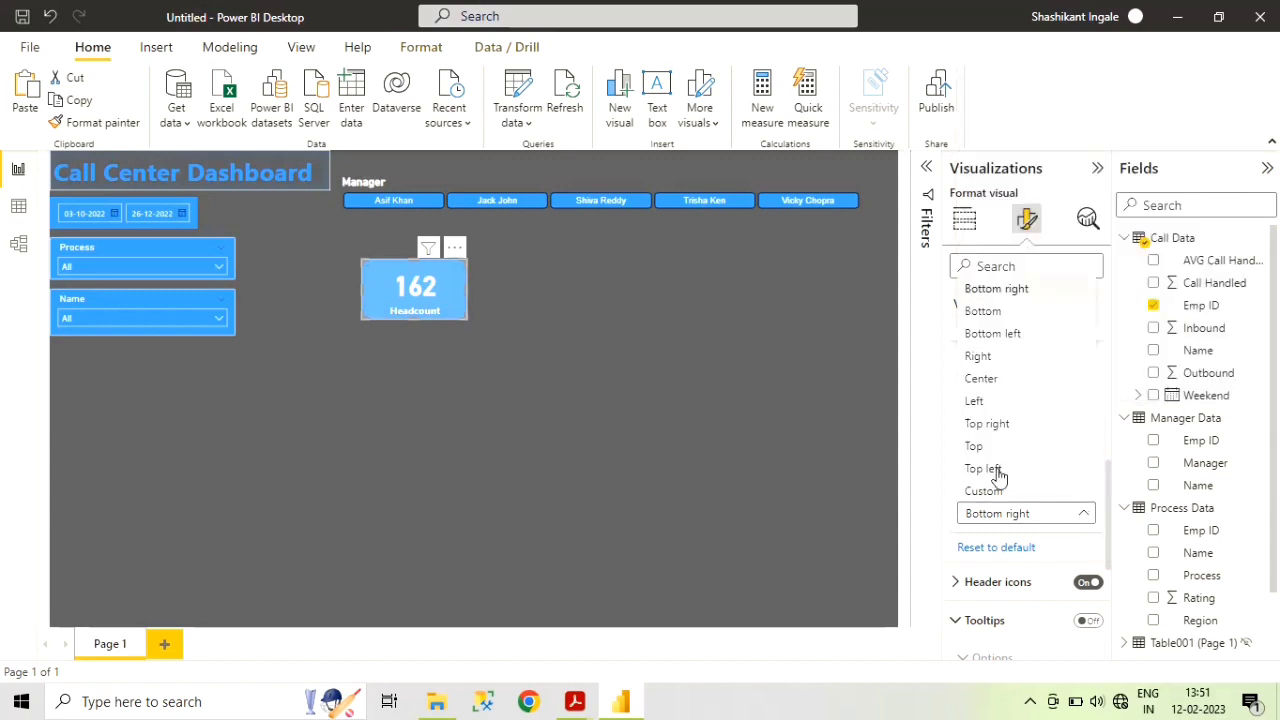
{"action": "left_click", "coordinate": [982, 381]}
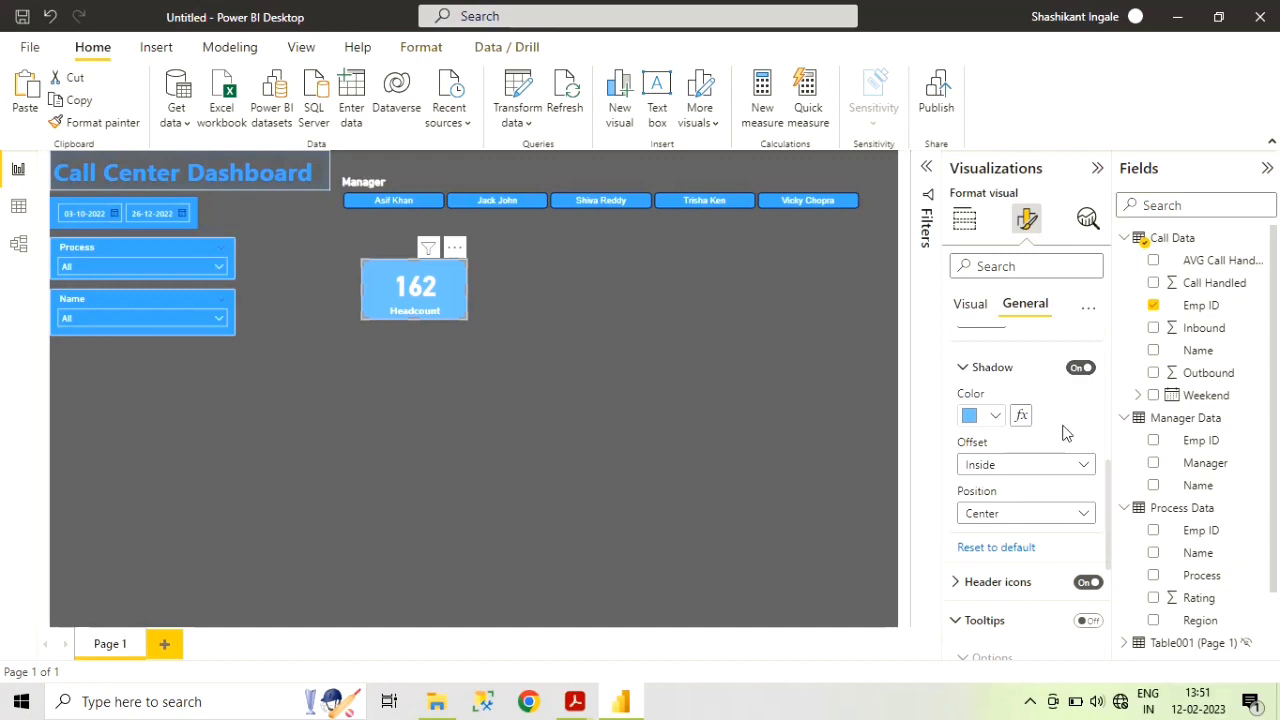
- Turn off the Headcount card's background fill
{"action": "scroll", "coordinate": [1047, 430], "scroll_direction": "up", "scroll_amount": 3}
{"action": "scroll", "coordinate": [1047, 430], "scroll_direction": "up", "scroll_amount": 5}
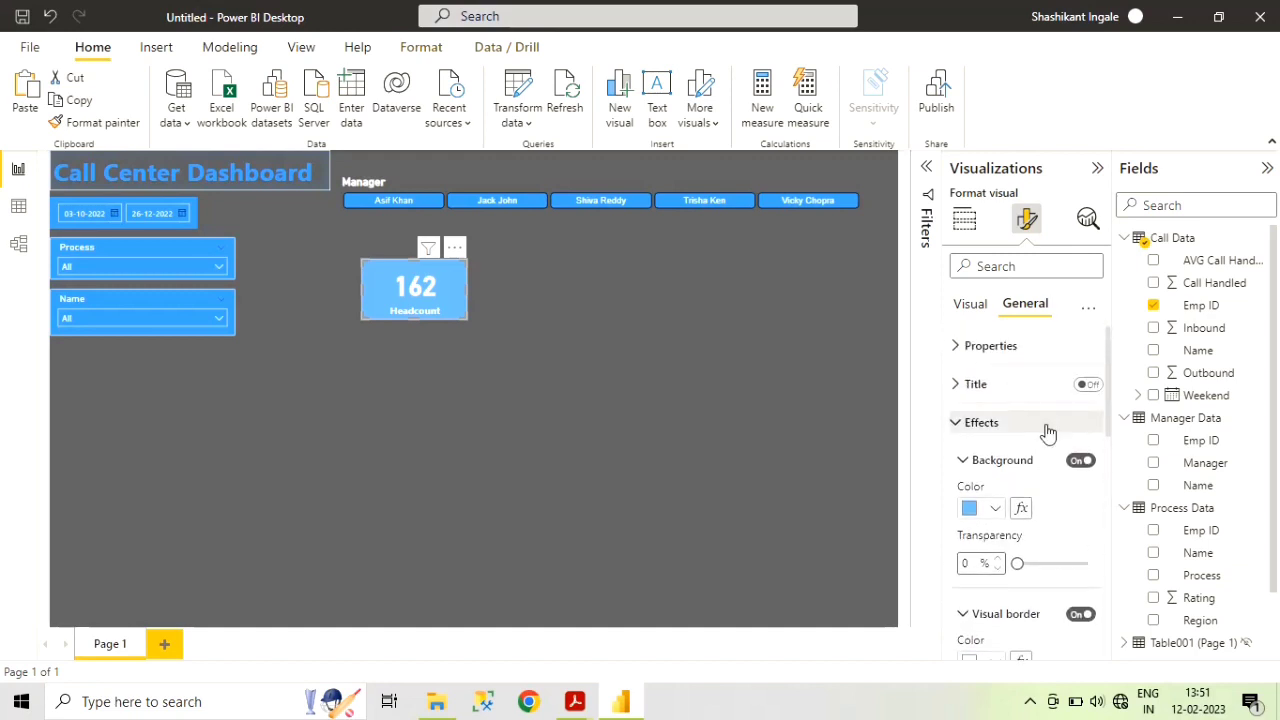
{"action": "left_click", "coordinate": [1080, 461]}
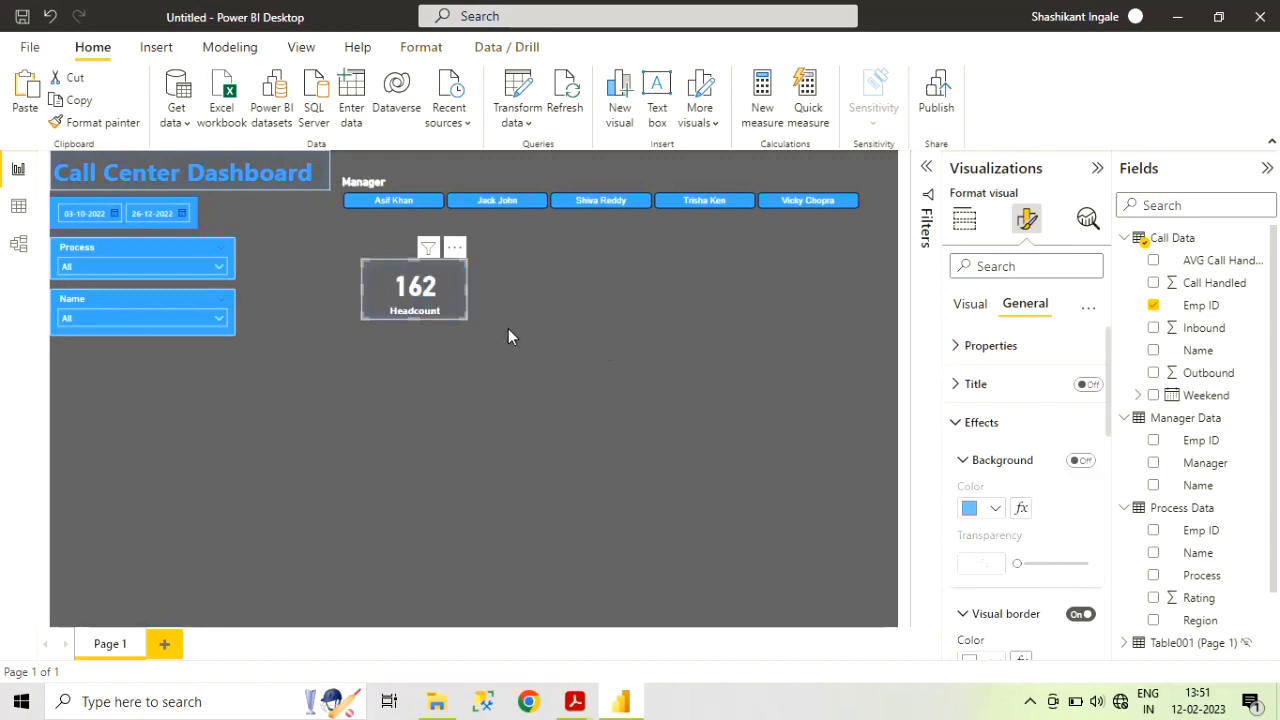
{"action": "left_click", "coordinate": [514, 375]}
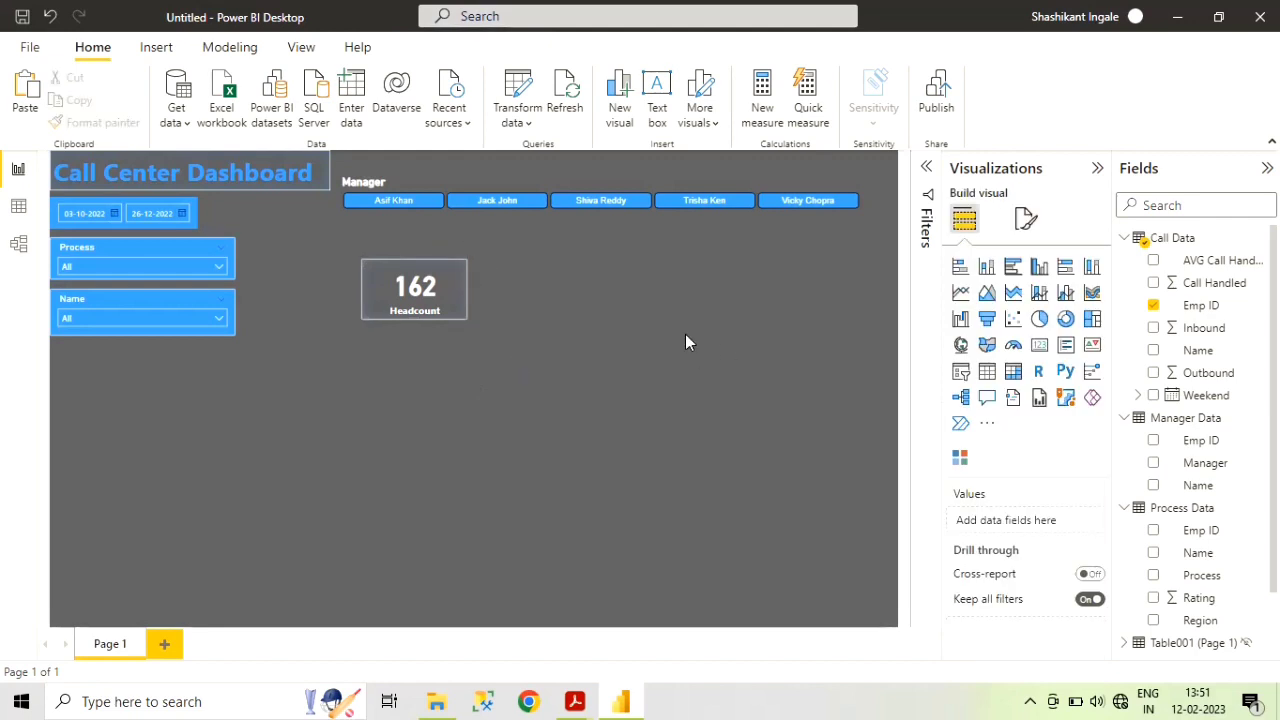
- Move the Headcount card slightly up, closer beneath the Manager slicer
{"action": "left_click", "coordinate": [447, 293]}
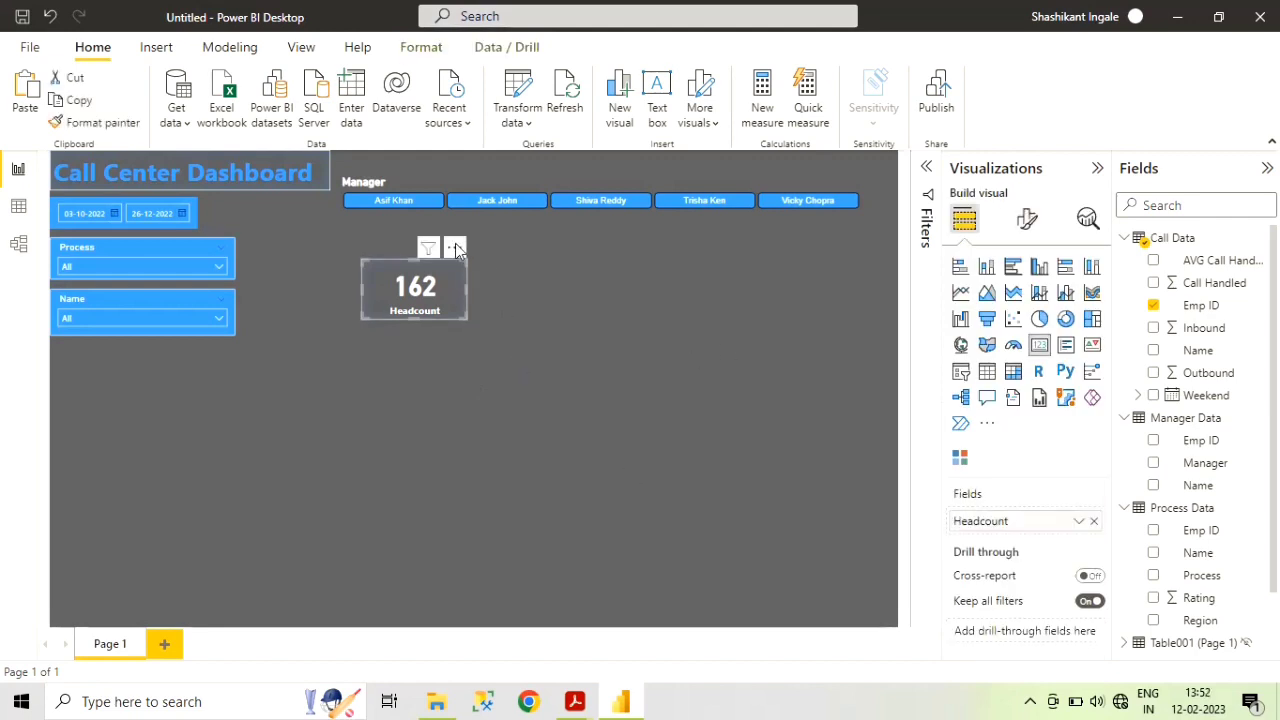
{"action": "mouse_move", "coordinate": [443, 249]}
{"action": "left_mouse_down"}
{"action": "mouse_move", "coordinate": [451, 208]}
{"action": "mouse_move", "coordinate": [458, 230]}
{"action": "left_mouse_up"}
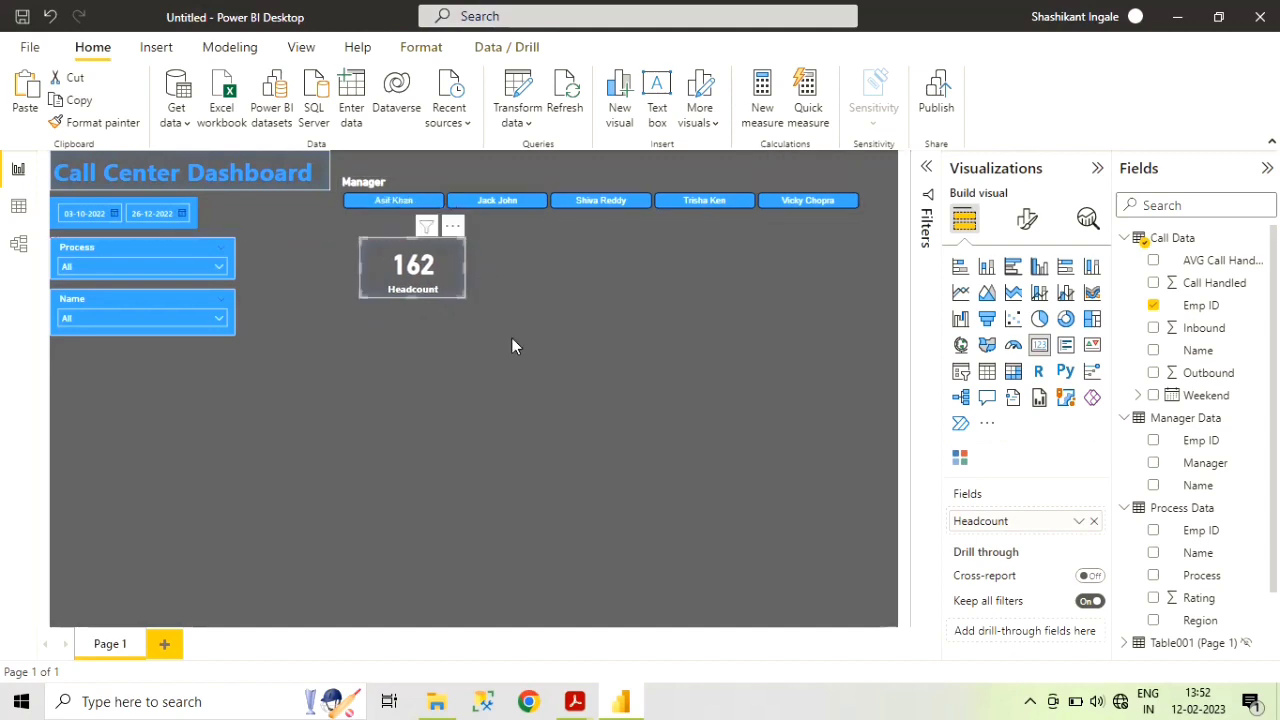
{"action": "left_click", "coordinate": [523, 342]}
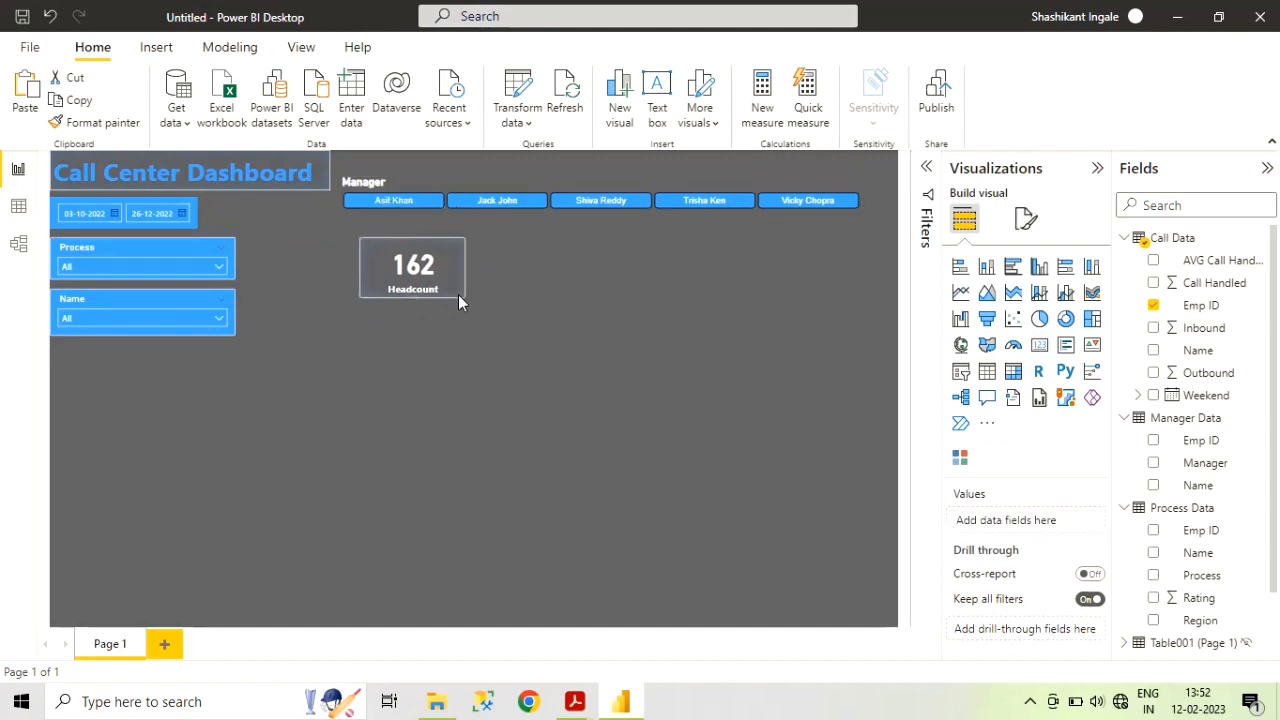
- Duplicate the Headcount card, place the copy to its right, and replace the copy's field with Inbound from Call Data
{"action": "left_click", "coordinate": [459, 294]}
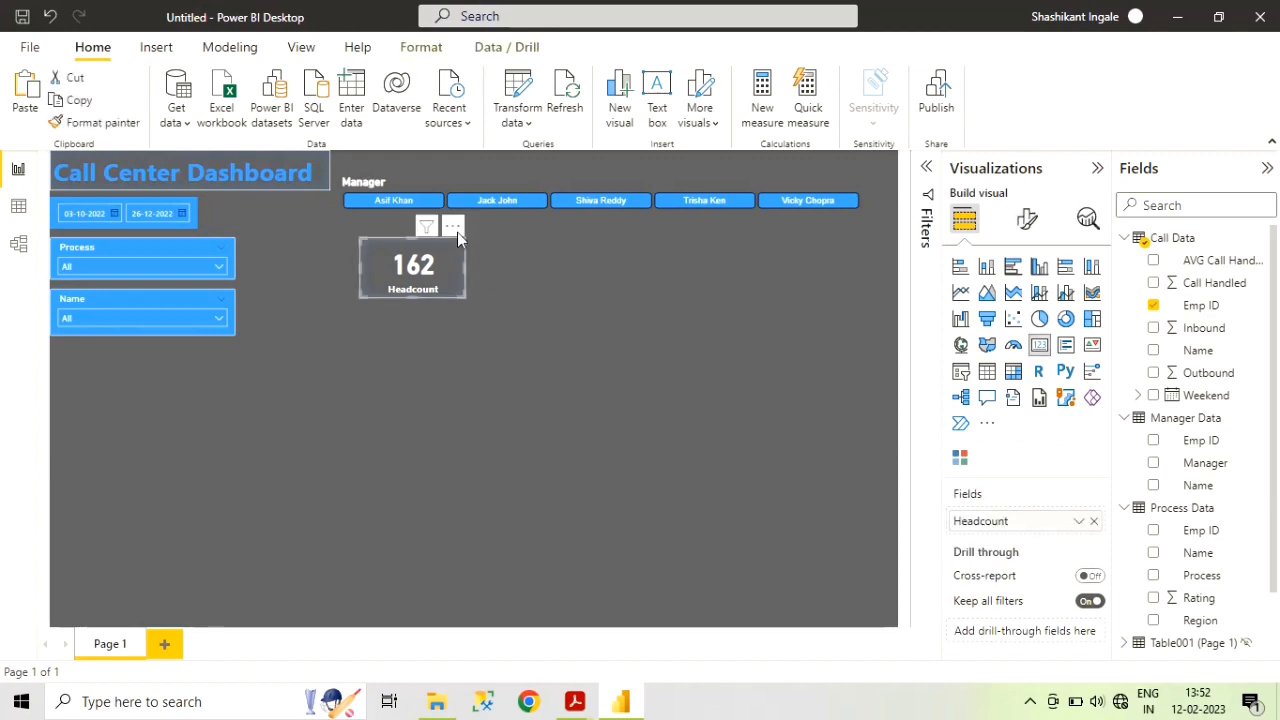
{"action": "key", "text": "ctrl+v"}
{"action": "left_click_drag", "start_coordinate": [458, 234], "coordinate": [587, 232]}
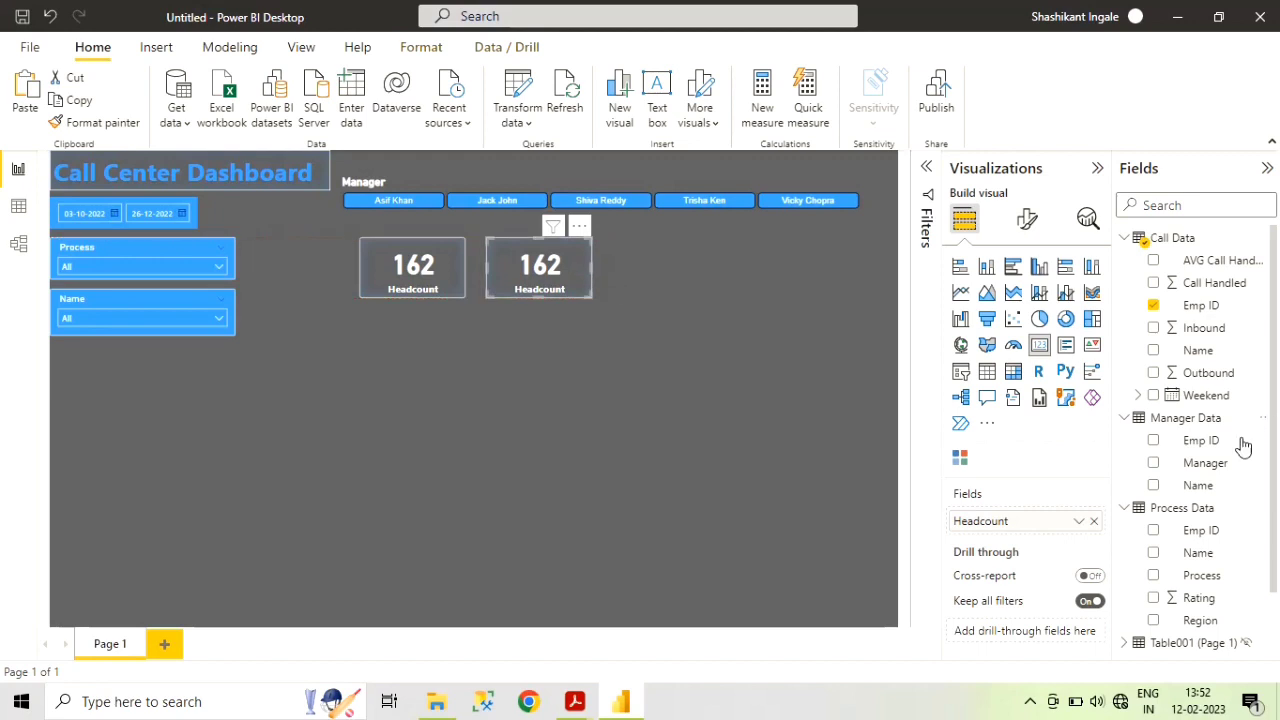
{"action": "left_click", "coordinate": [1153, 305]}
{"action": "left_click", "coordinate": [1155, 330]}
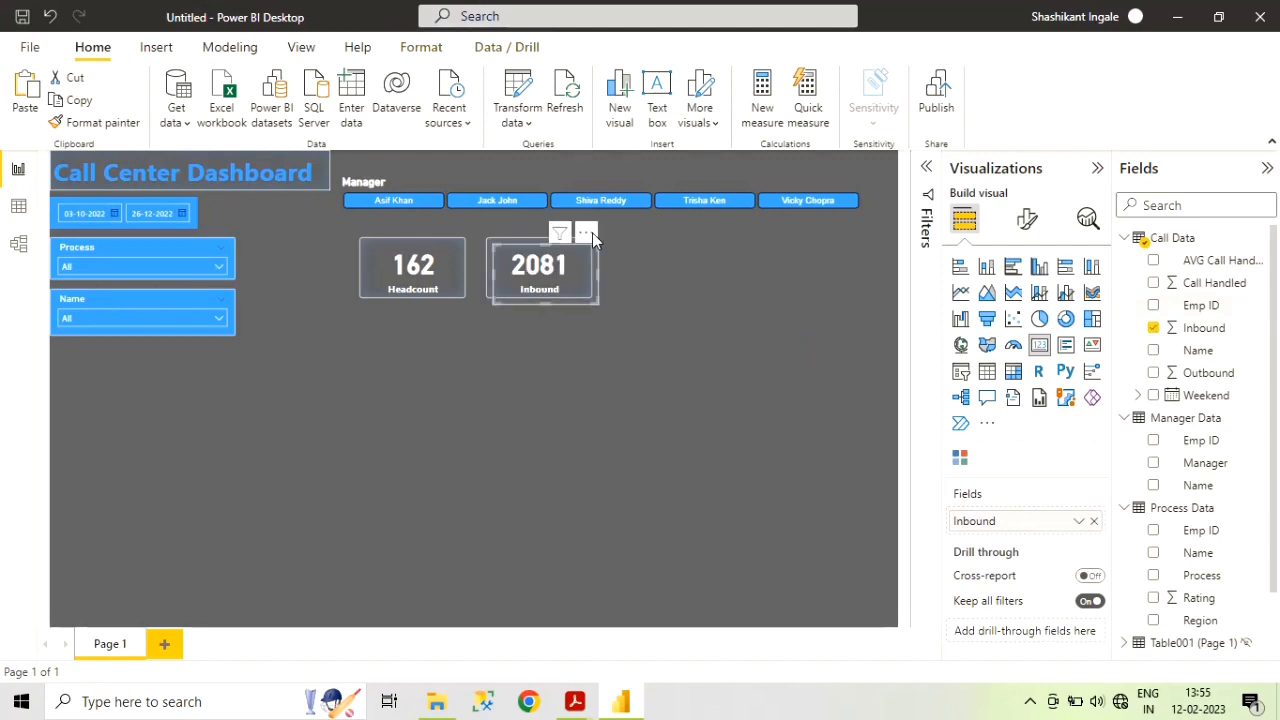
- Place a copy of the Inbound card to its right and replace the copy's field with Outbound from Call Data
{"action": "left_click_drag", "start_coordinate": [592, 232], "coordinate": [730, 222]}
{"action": "left_click", "coordinate": [722, 290]}
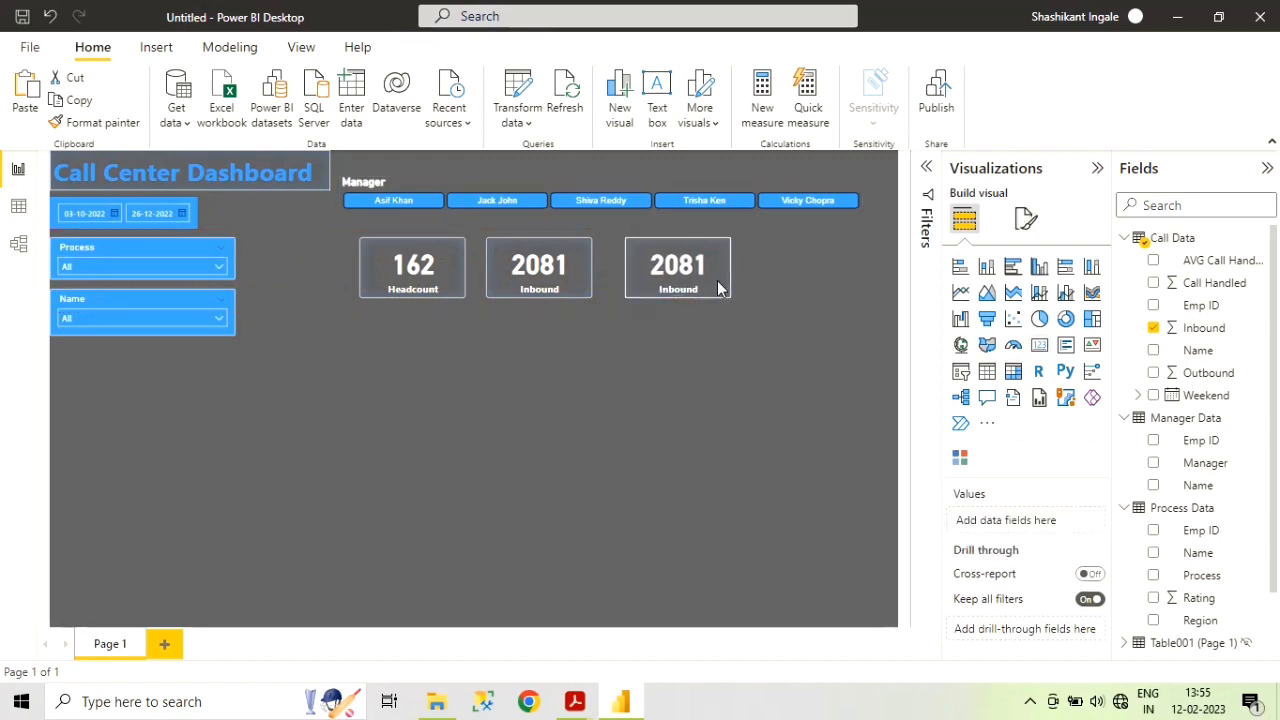
{"action": "left_click", "coordinate": [1153, 330]}
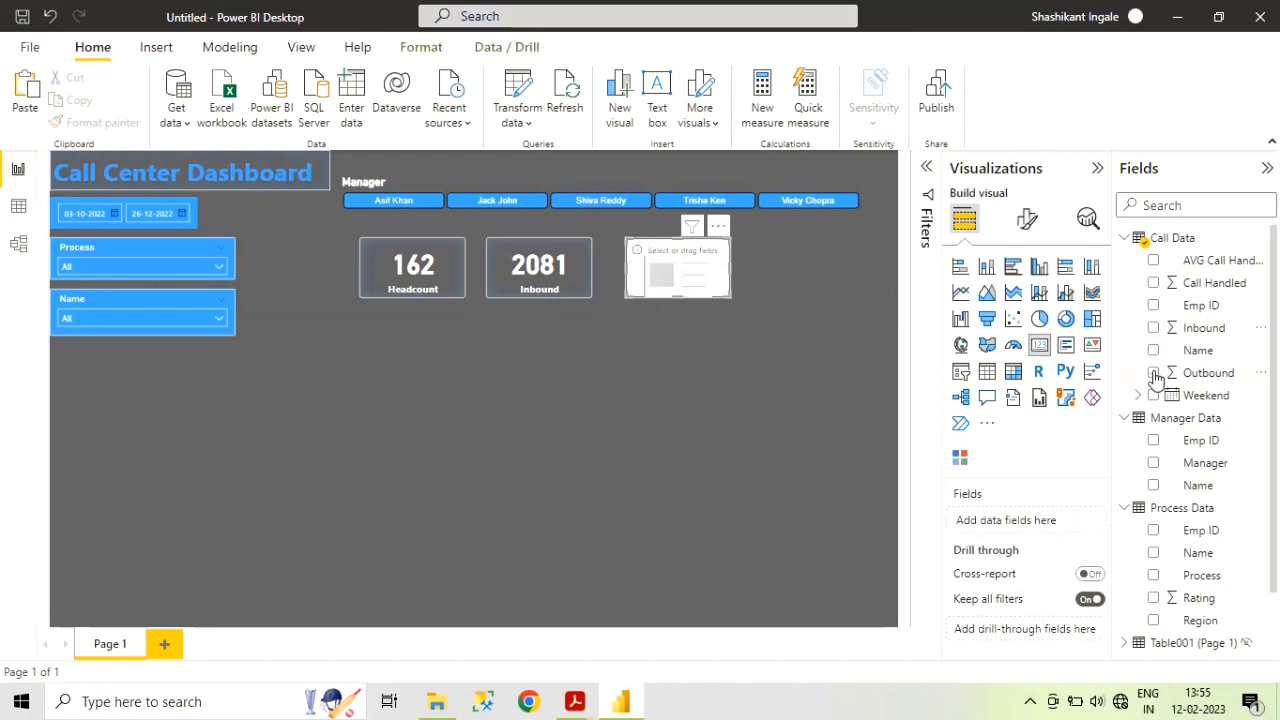
{"action": "left_click", "coordinate": [1154, 373]}
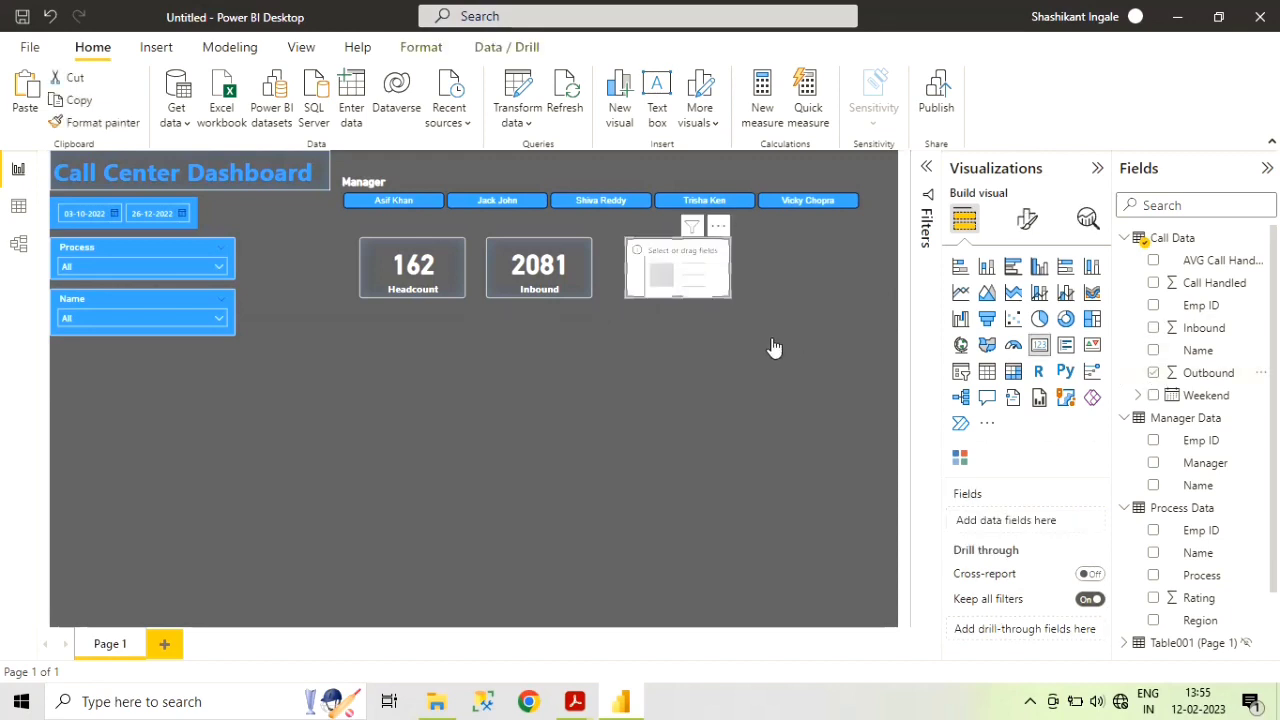
{"action": "left_click", "coordinate": [667, 353]}
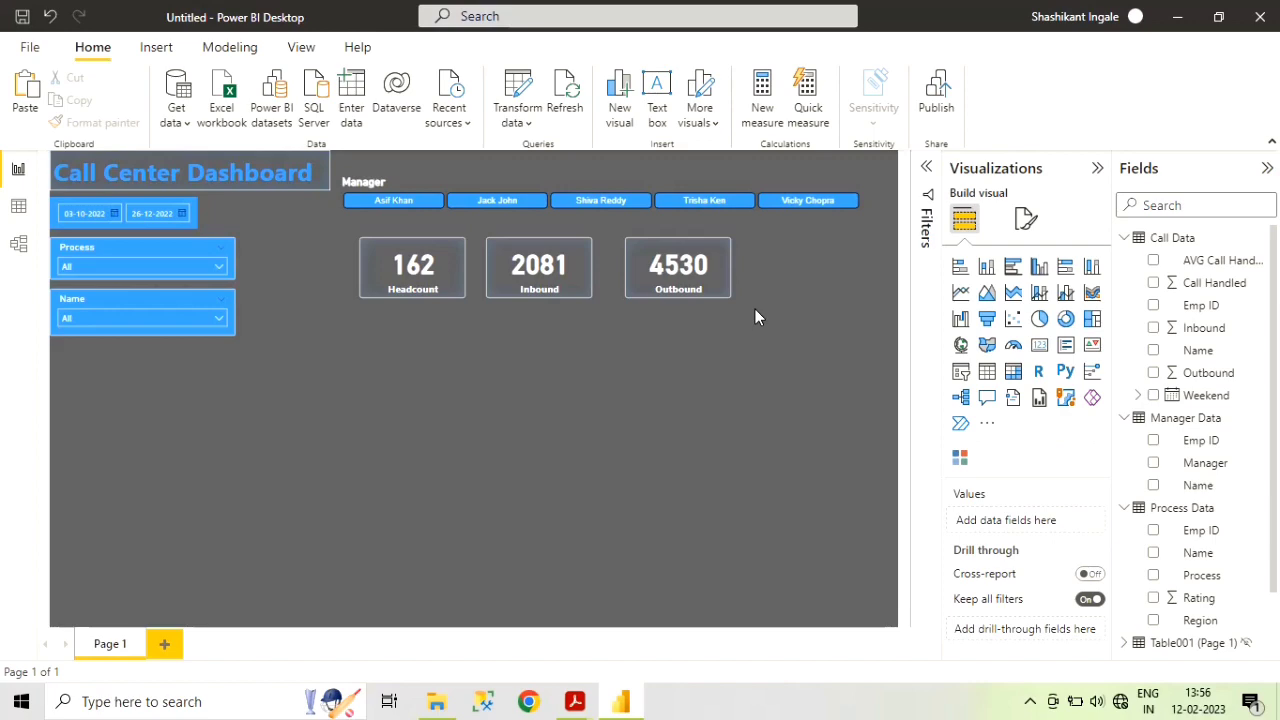
- Add a calculated column to the Call Data table and name it Total Calls
{"action": "left_click", "coordinate": [21, 207]}
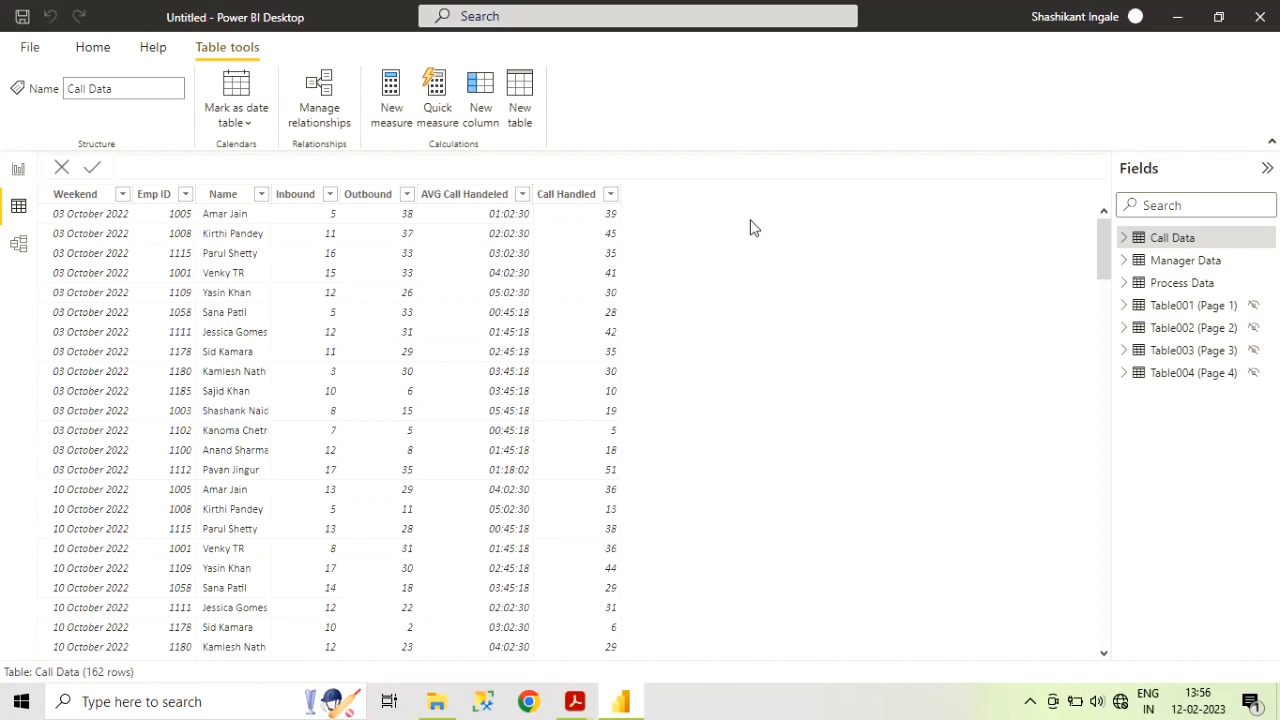
{"action": "key", "text": "ctrl+s"}
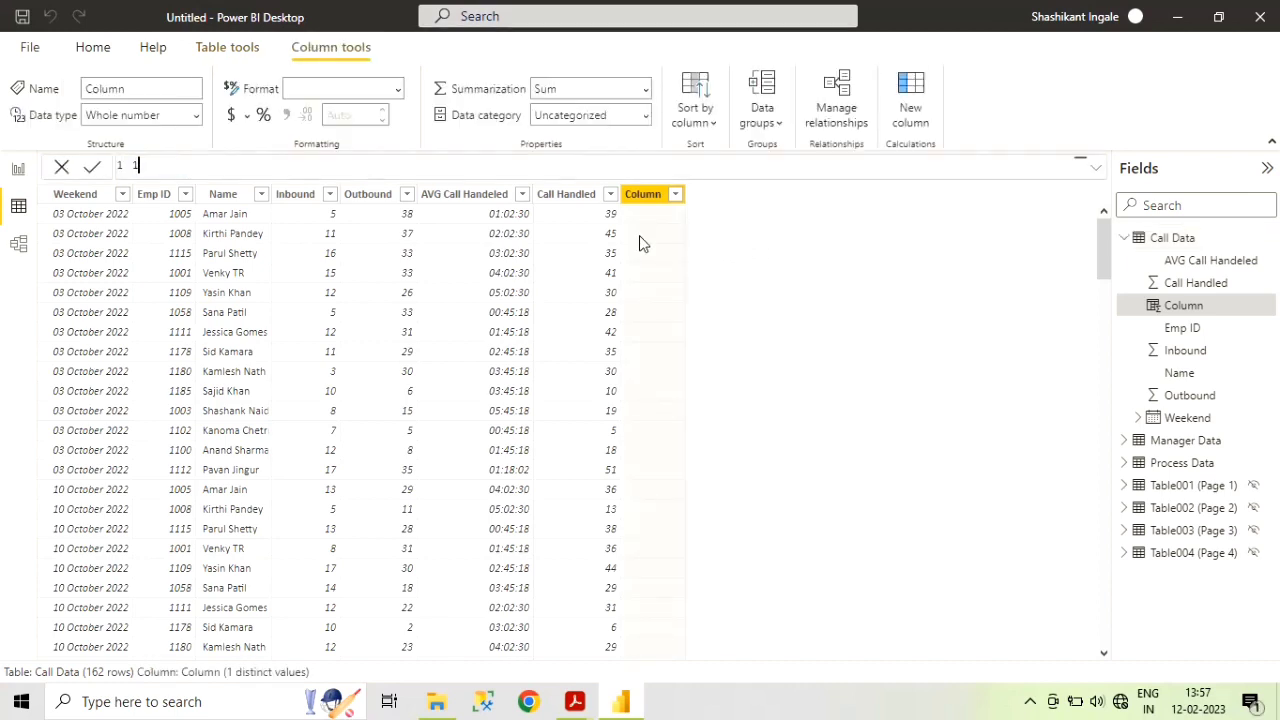
{"action": "left_click_drag", "start_coordinate": [133, 165], "coordinate": [176, 166]}
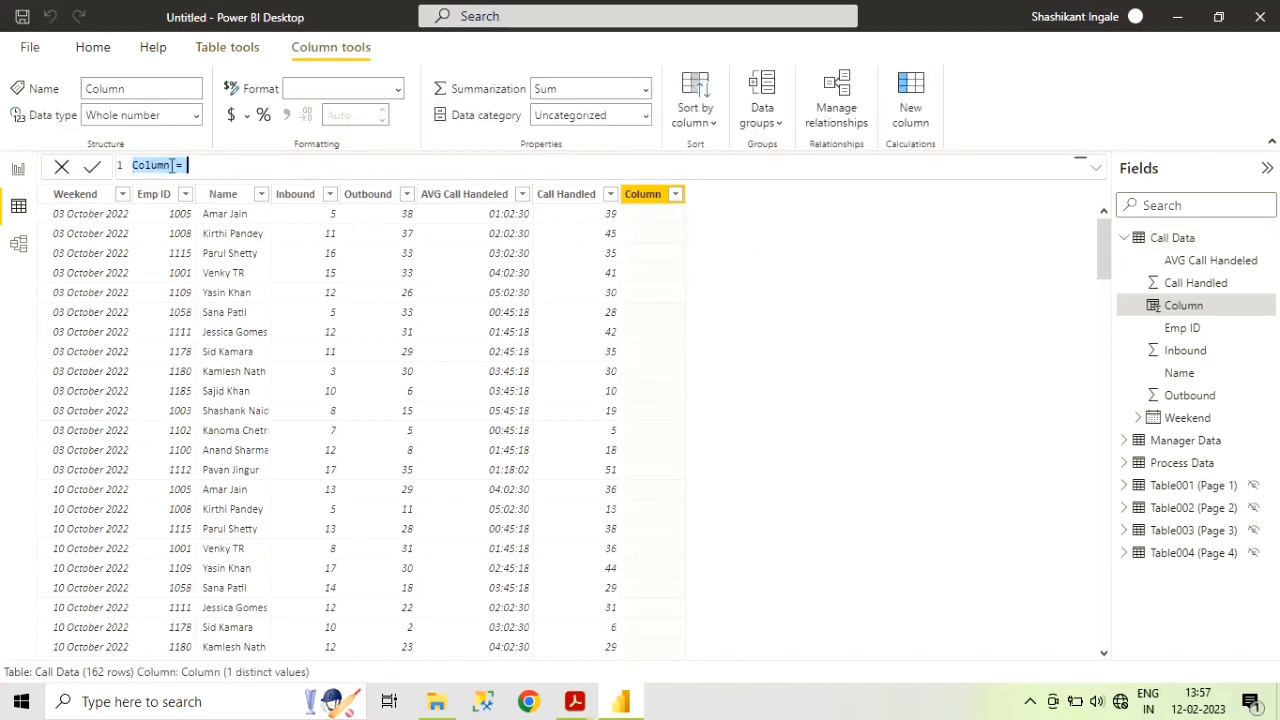
{"action": "left_click", "coordinate": [176, 166]}
{"action": "key", "text": "BackSpace"}
{"action": "key", "text": "BackSpace"}
{"action": "key", "text": "BackSpace"}
{"action": "key", "text": "BackSpace"}
{"action": "key", "text": "BackSpace"}
{"action": "key", "text": "BackSpace"}
{"action": "type", "text": "Total Calls"}
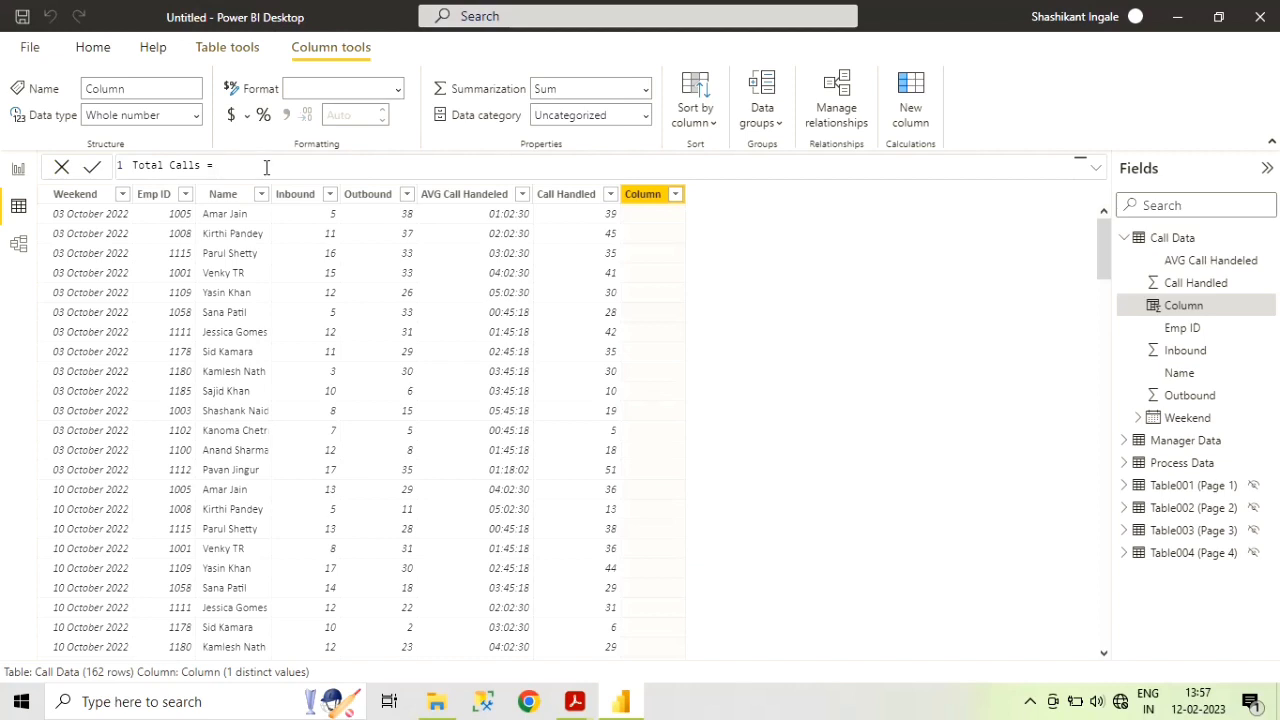
- Define the Total Calls column as 'Call Data'[Inbound]+'Call Data'[Outbound] and look over the resulting rows
{"action": "type", "text": "bou"}
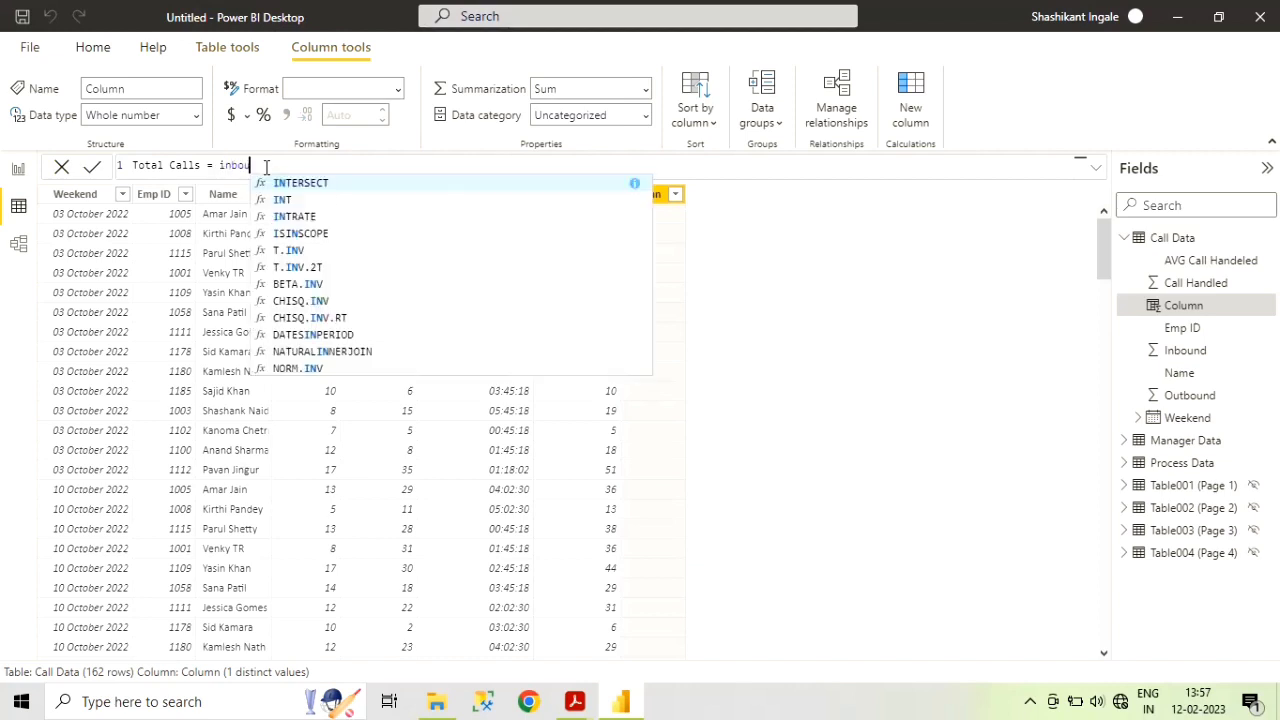
{"action": "key", "text": "Tab"}
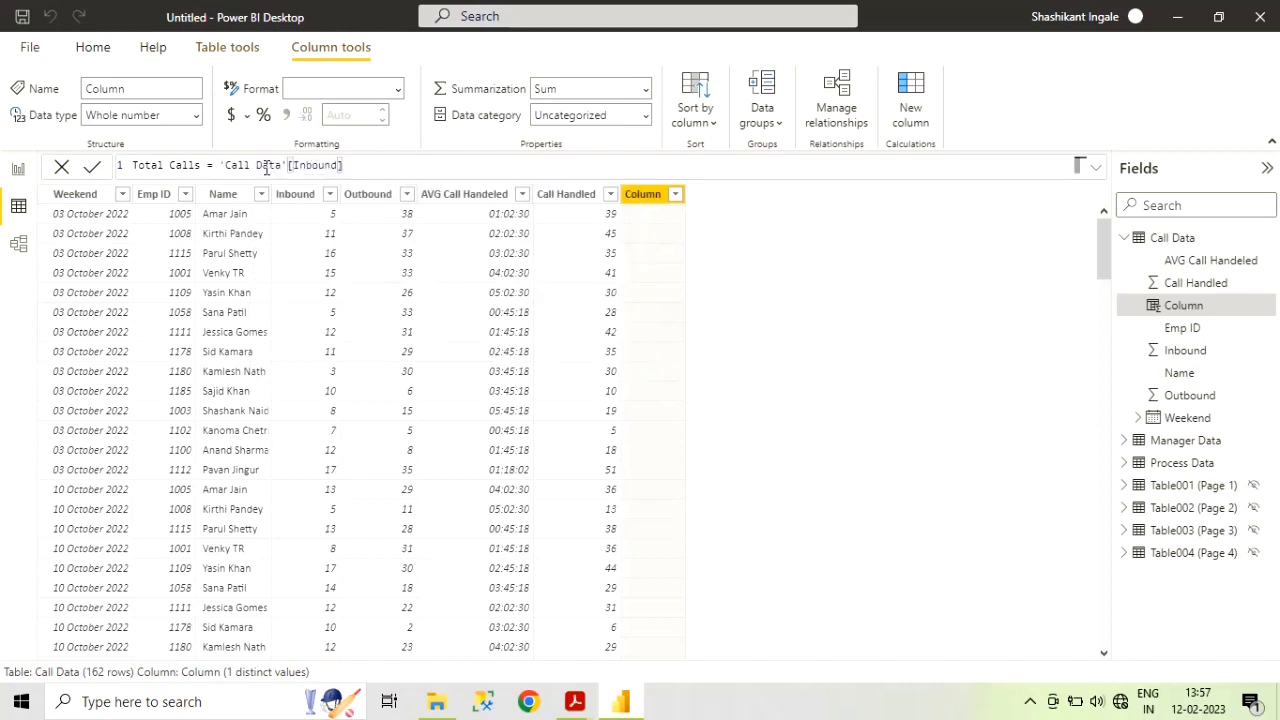
{"action": "type", "text": "+outb"}
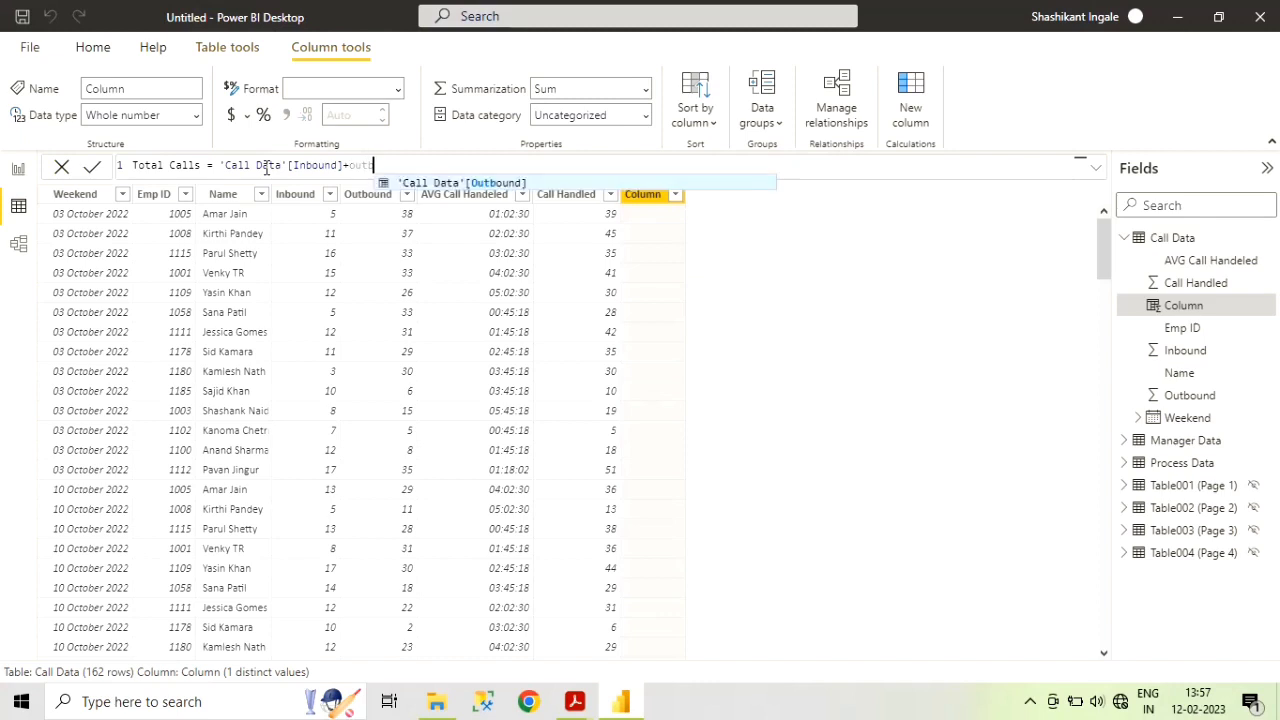
{"action": "key", "text": "Tab"}
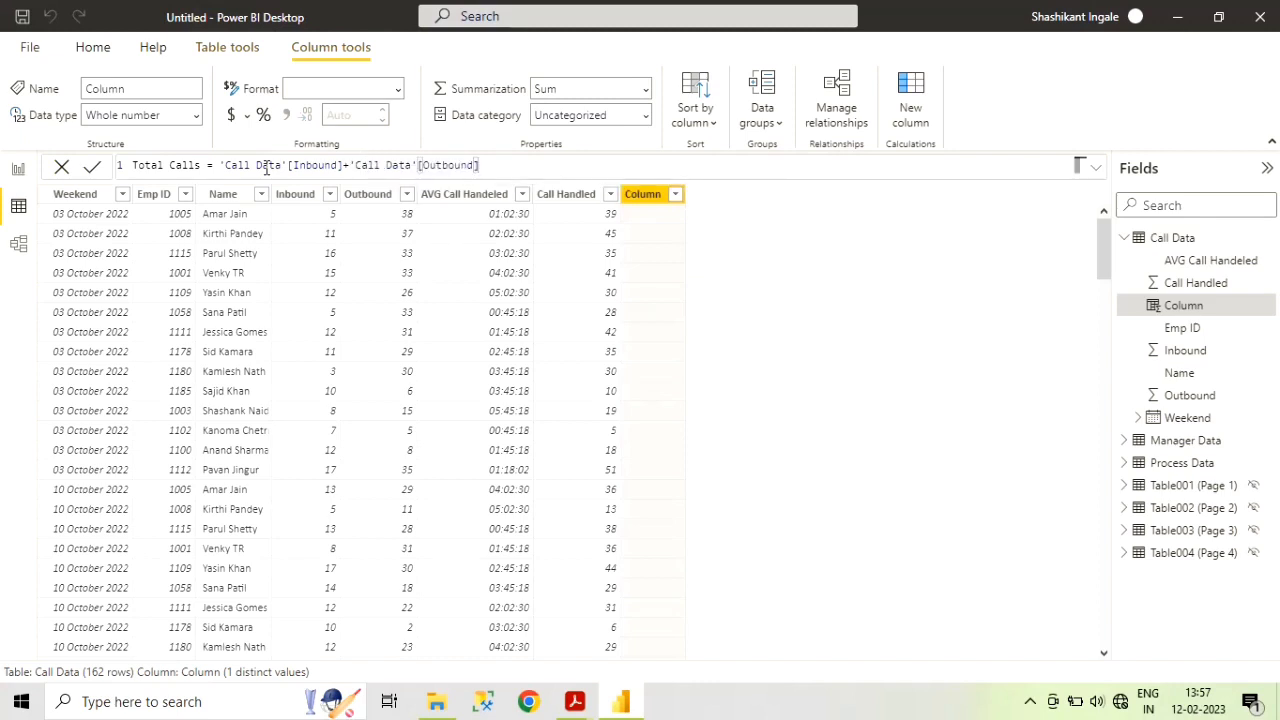
{"action": "key", "text": "Return"}
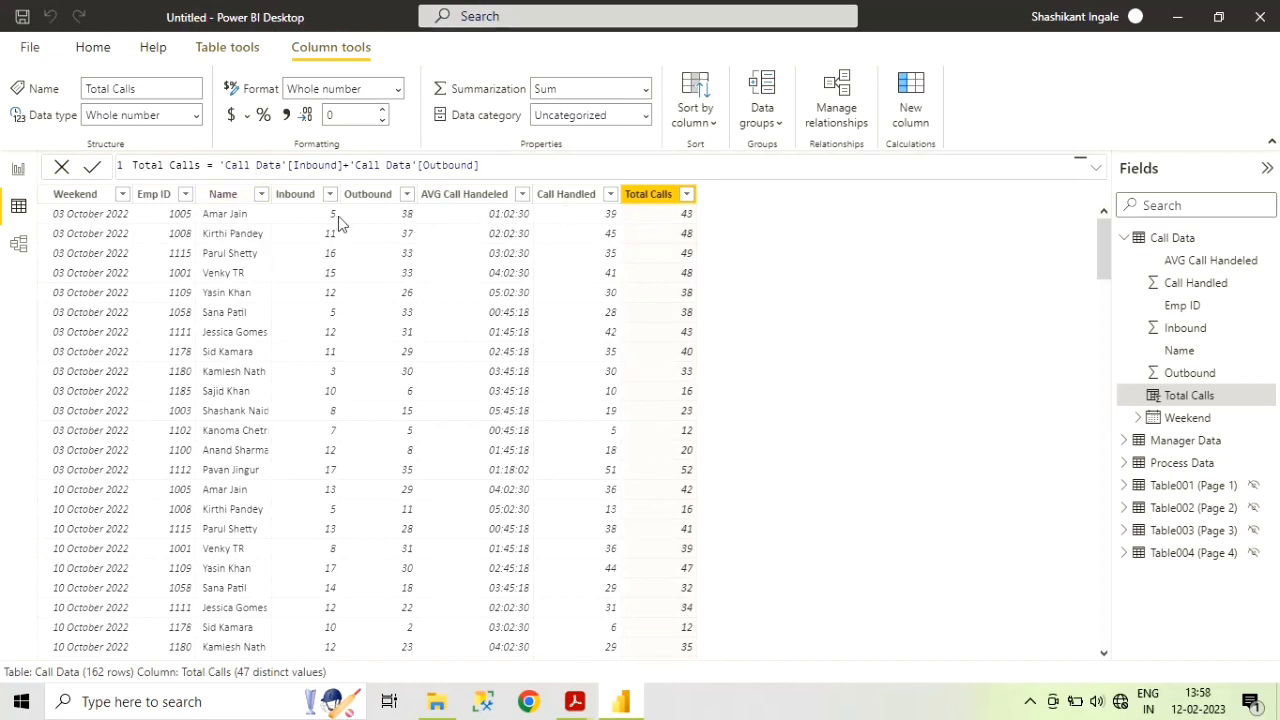
{"action": "scroll", "coordinate": [668, 349], "scroll_direction": "down", "scroll_amount": 1}
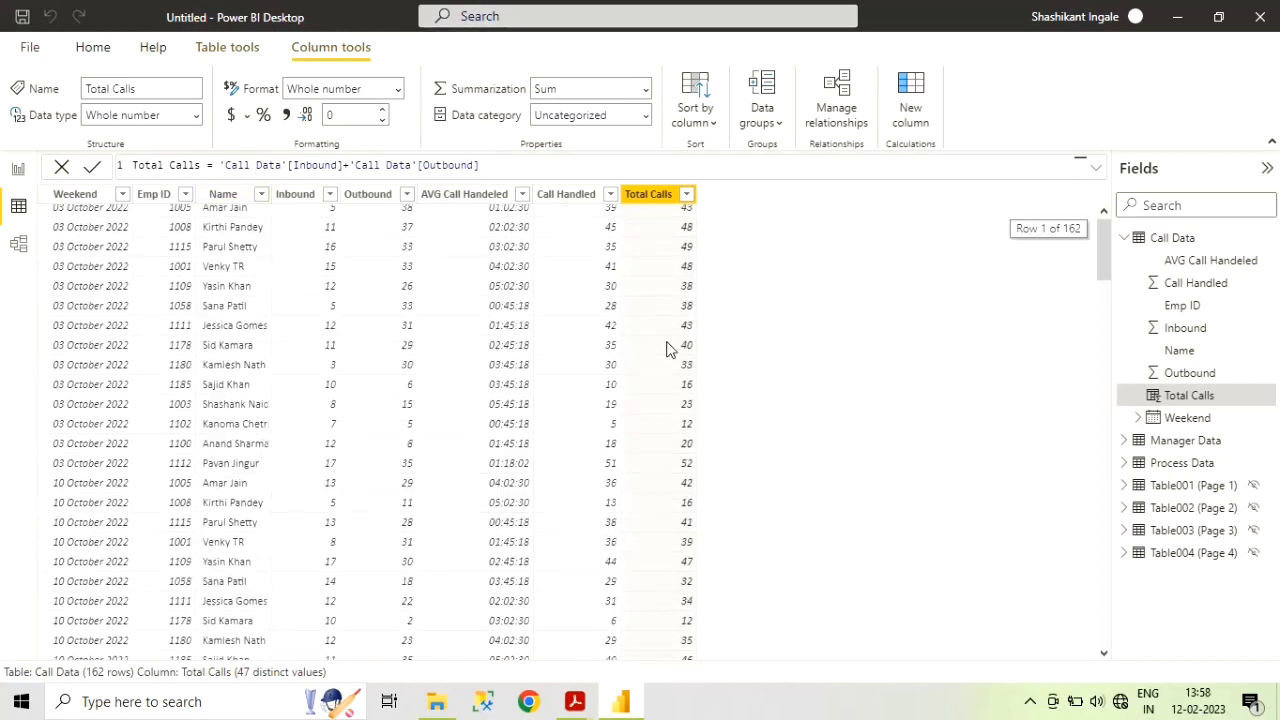
{"action": "scroll", "coordinate": [665, 345], "scroll_direction": "down", "scroll_amount": 5}
{"action": "scroll", "coordinate": [662, 341], "scroll_direction": "up", "scroll_amount": 6}
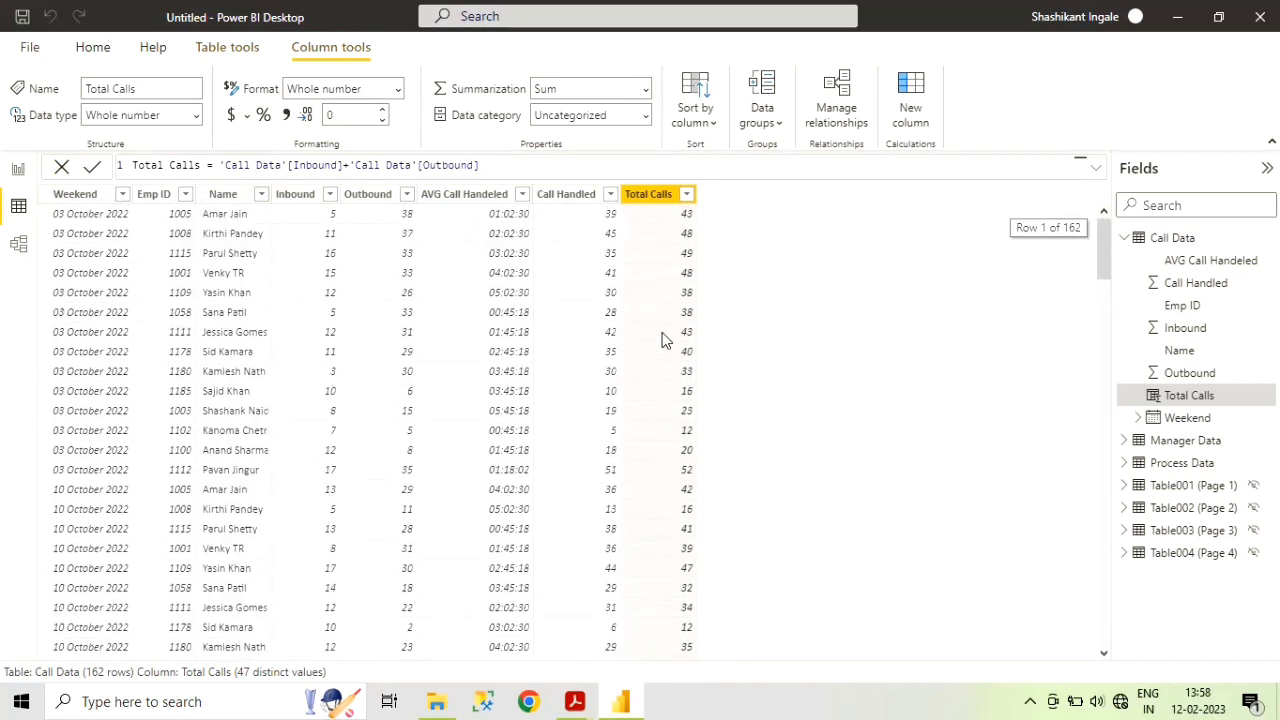
- On the report page, place a copy of the Outbound card to its right and replace the copy's field with Total Calls
{"action": "left_click", "coordinate": [18, 169]}
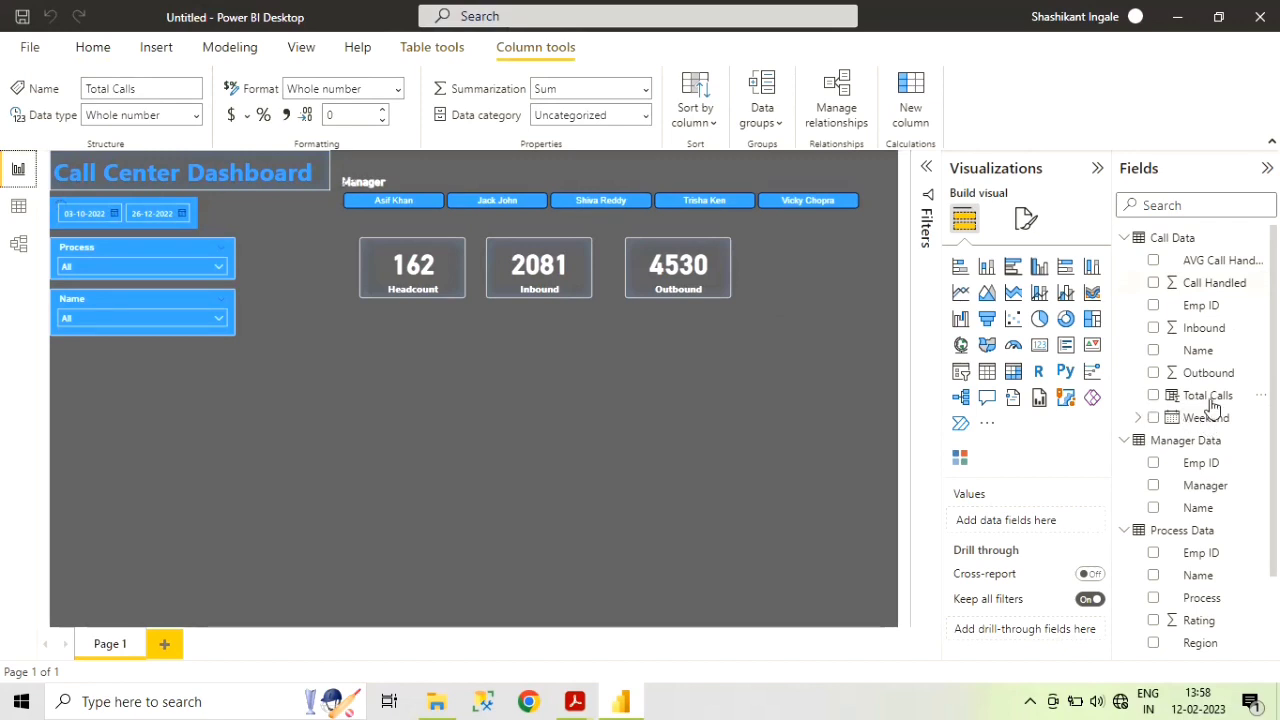
{"action": "left_click", "coordinate": [721, 287]}
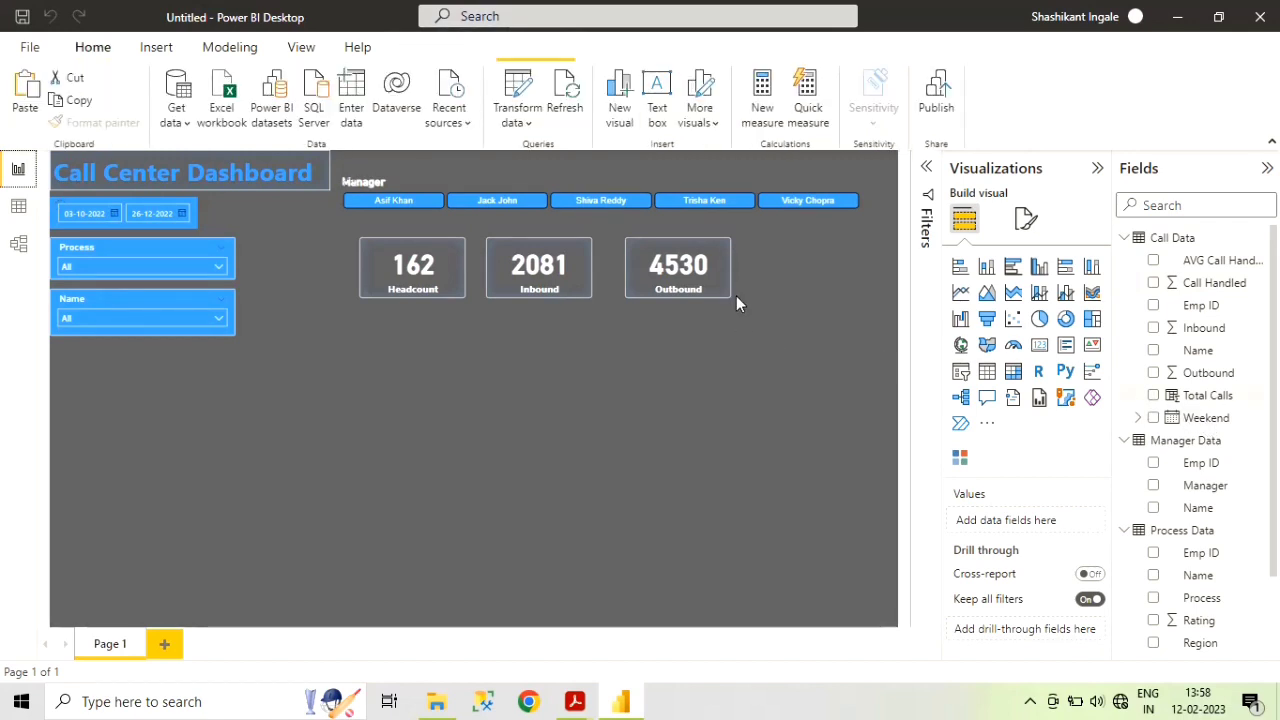
{"action": "left_click", "coordinate": [720, 292]}
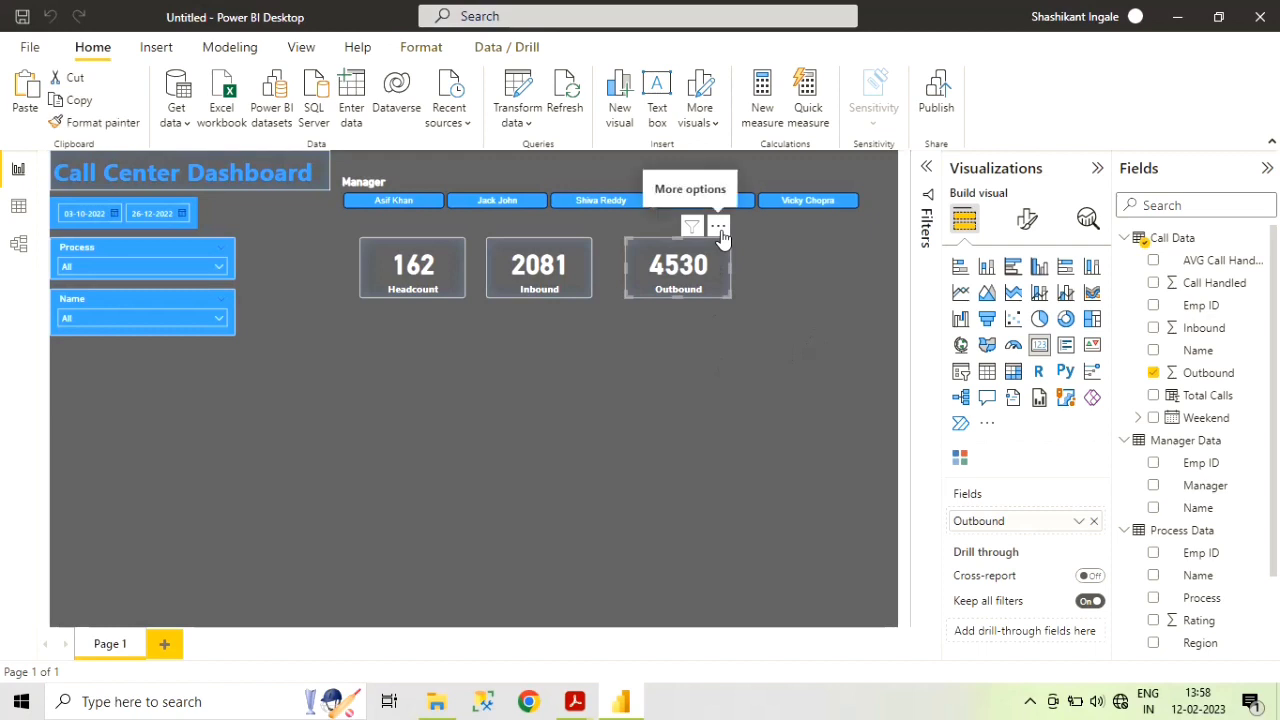
{"action": "key", "text": "ctrl+v"}
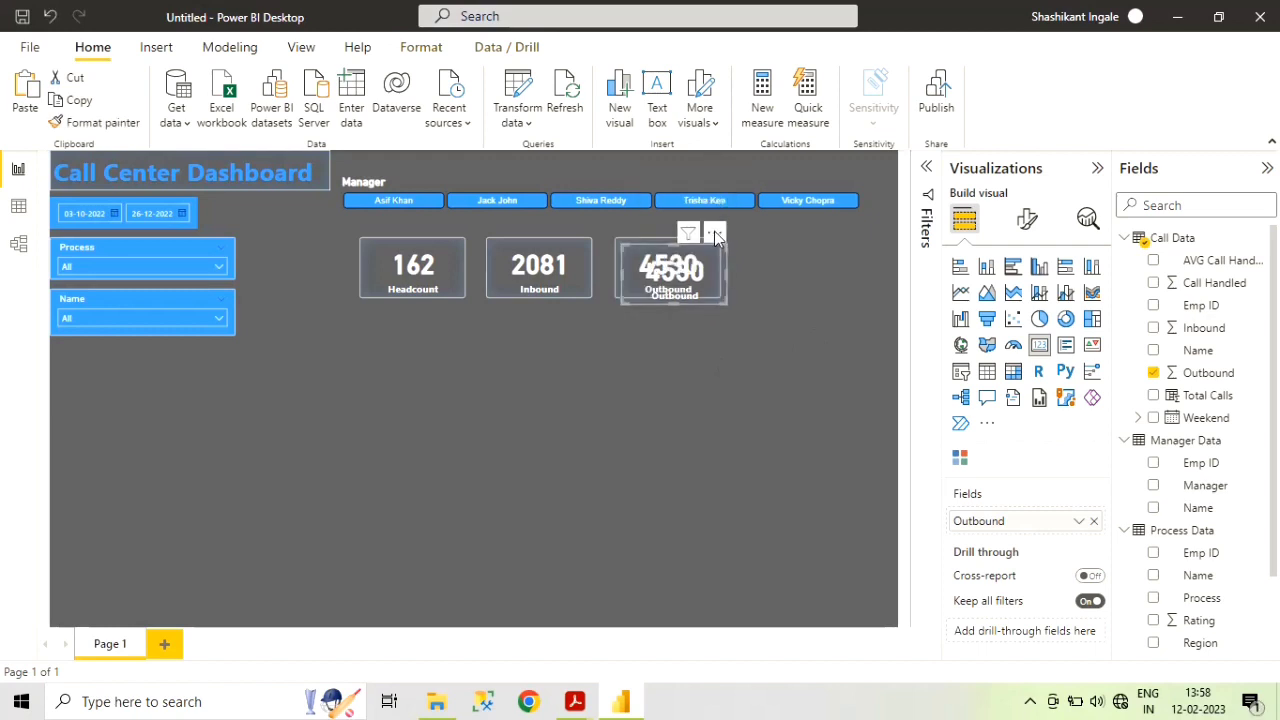
{"action": "left_click_drag", "start_coordinate": [727, 249], "coordinate": [849, 232]}
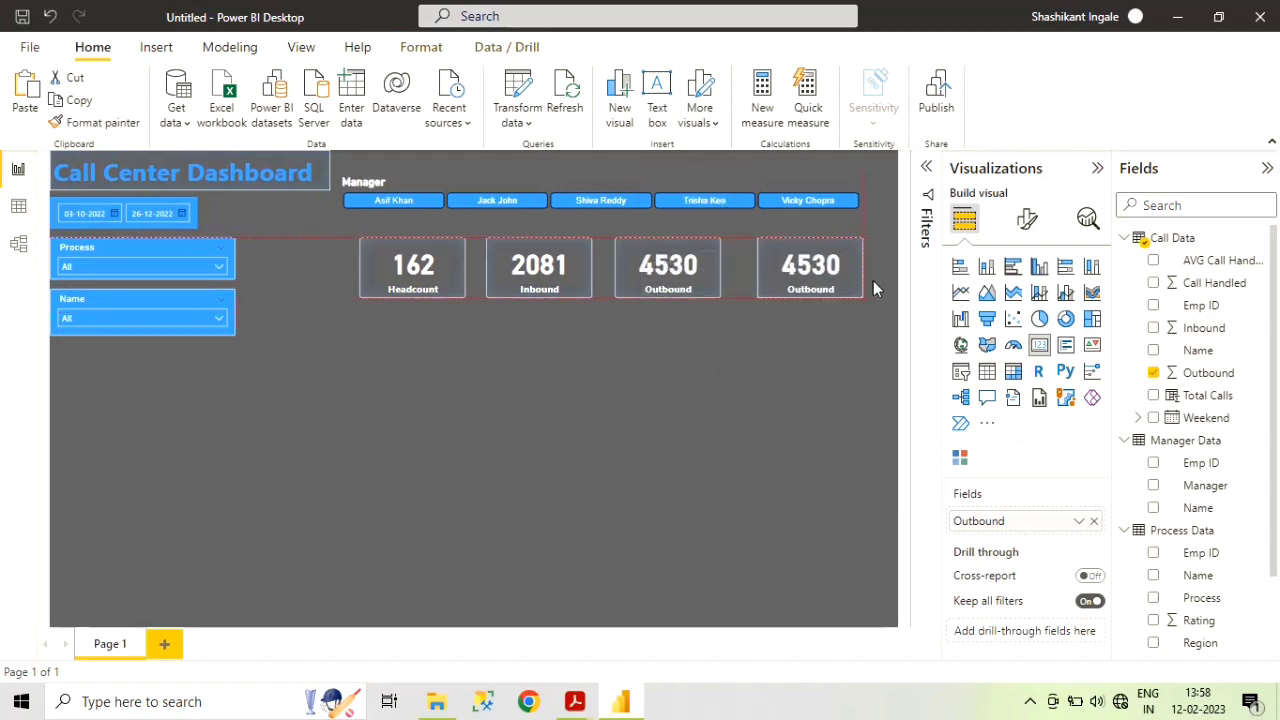
{"action": "left_click", "coordinate": [1154, 396]}
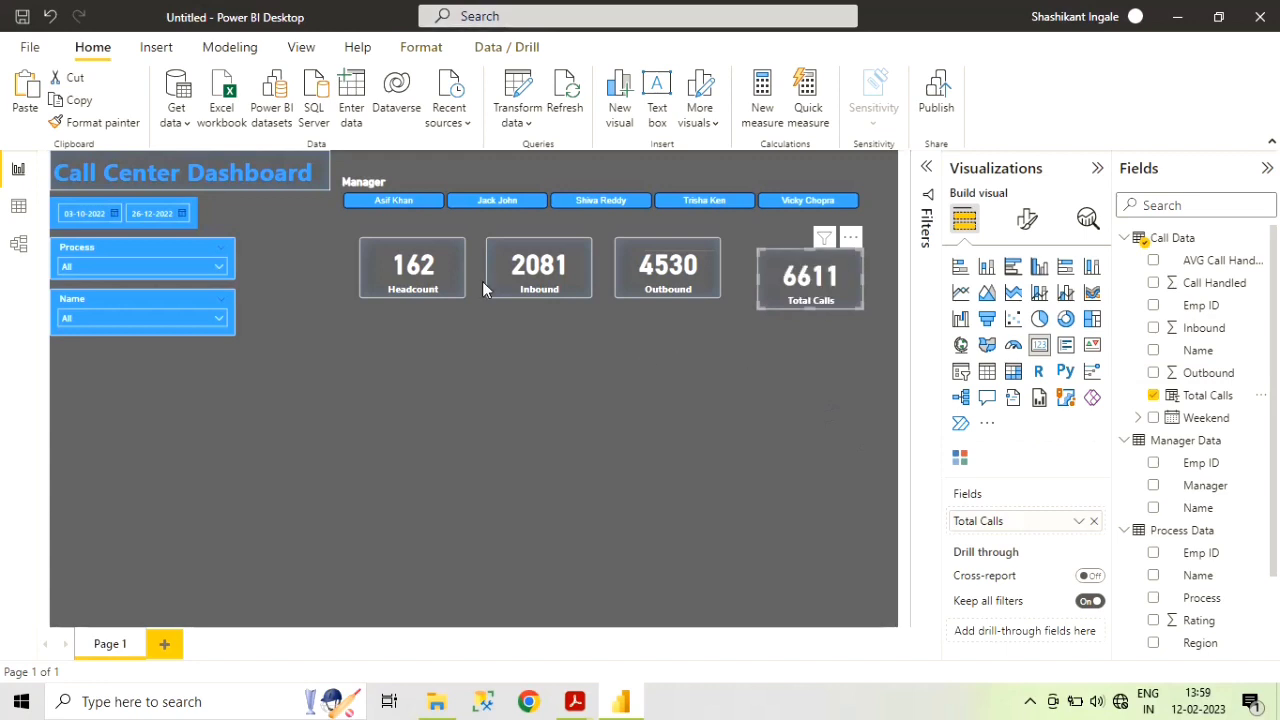
- Set the callout value font size to 30 on the Headcount card and 28 on the Total Calls card
{"action": "left_click", "coordinate": [451, 270]}
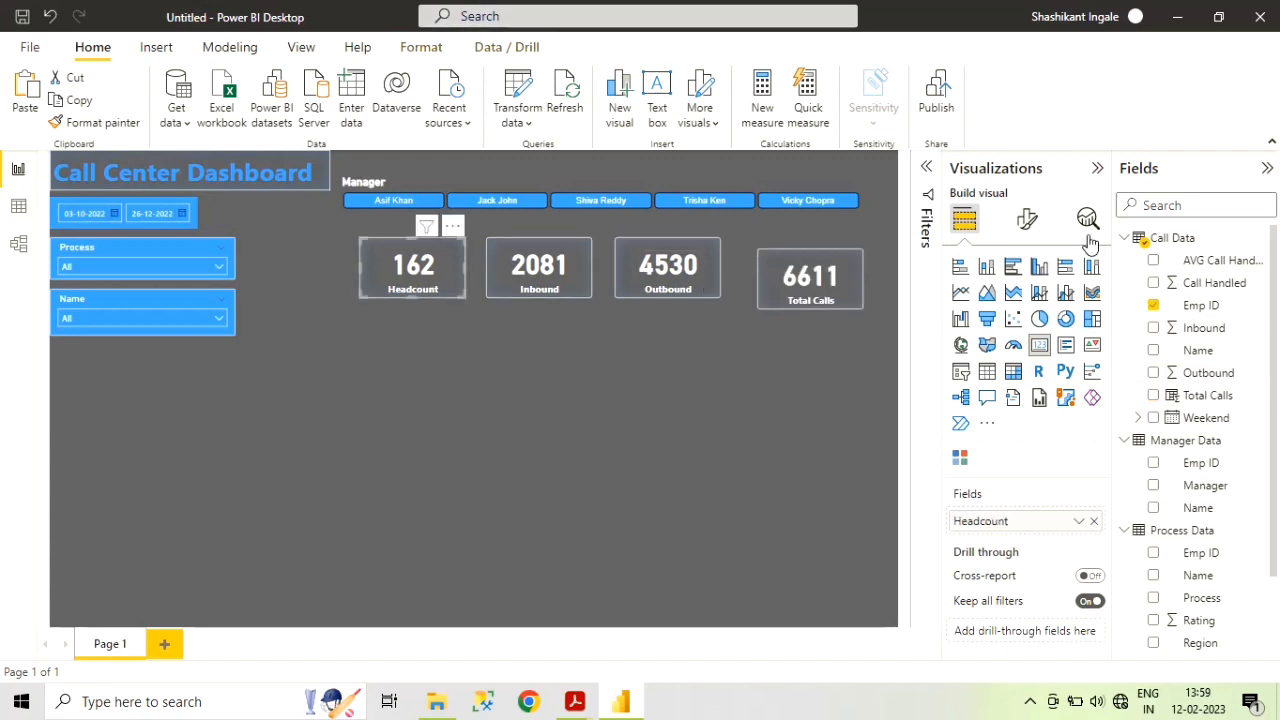
{"action": "left_click", "coordinate": [1024, 220]}
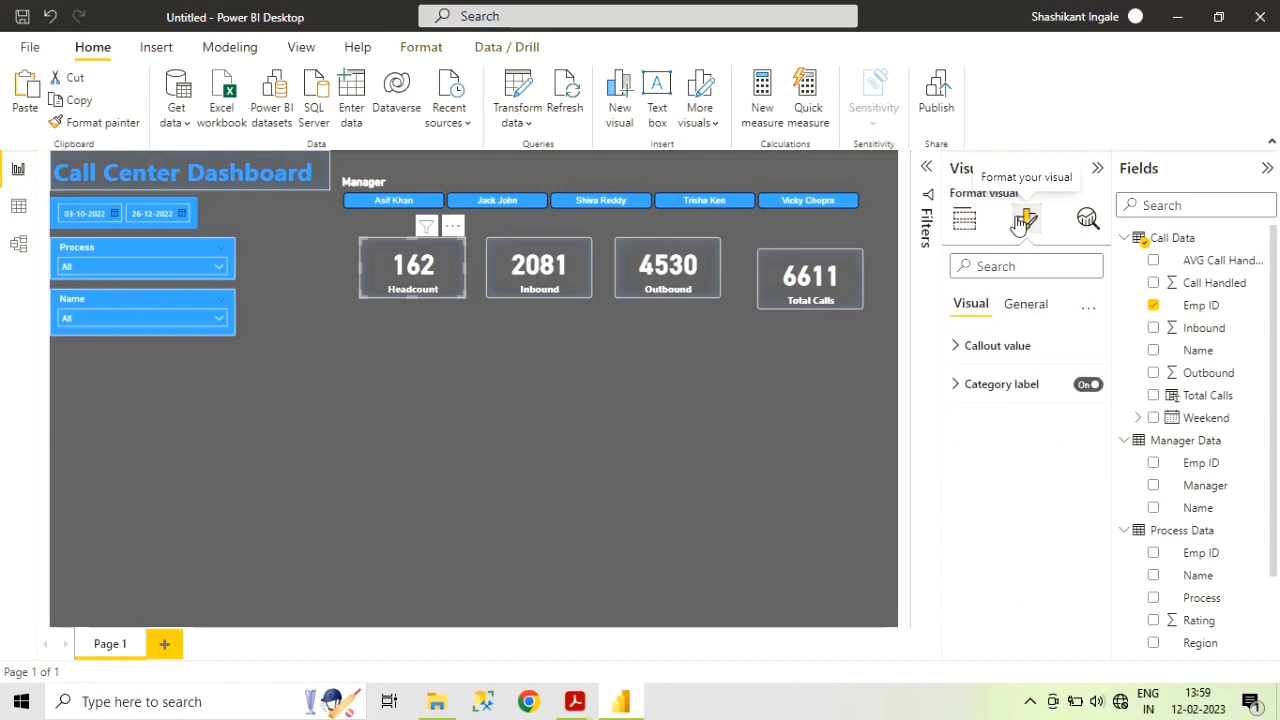
{"action": "left_click", "coordinate": [958, 350]}
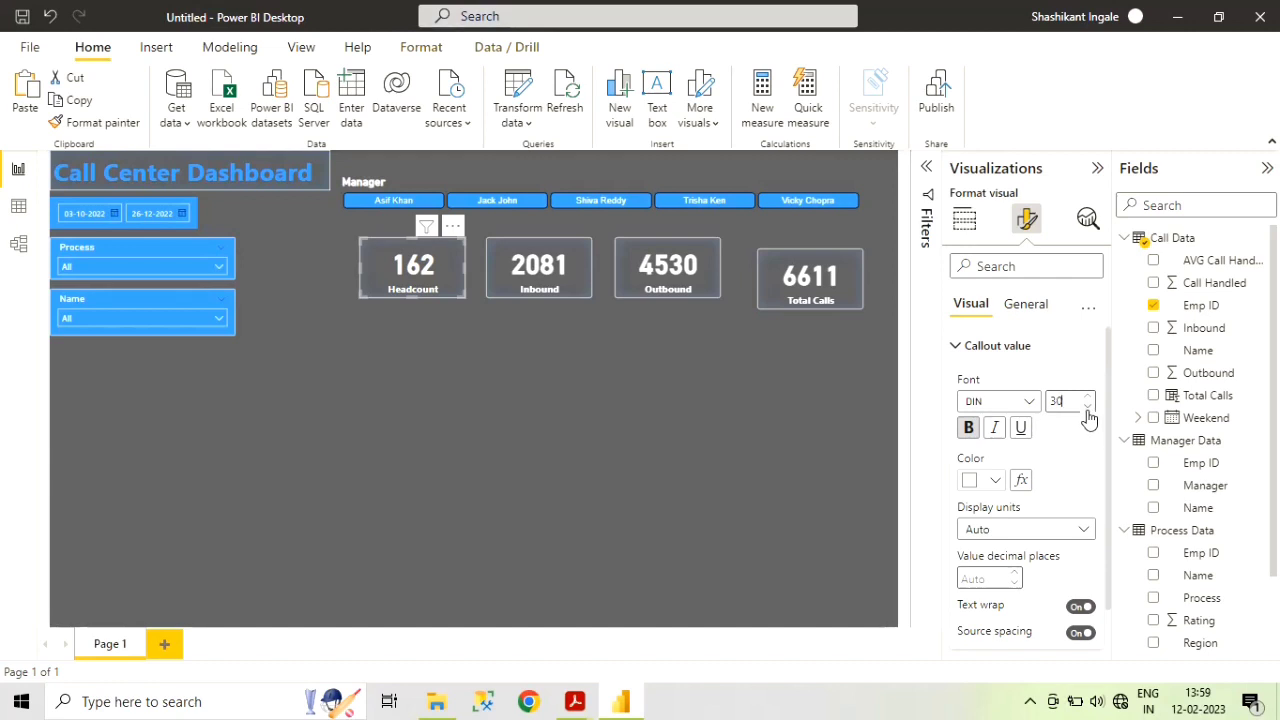
{"action": "left_click", "coordinate": [585, 278]}
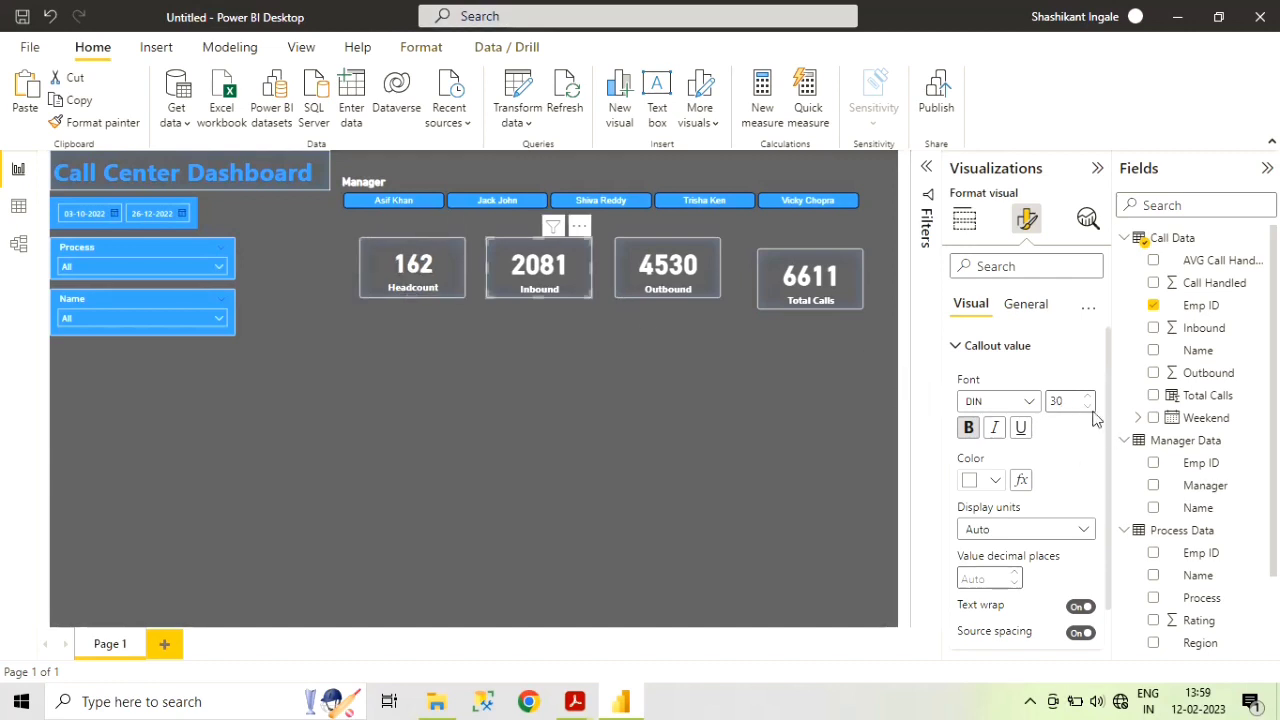
{"action": "left_click", "coordinate": [711, 283]}
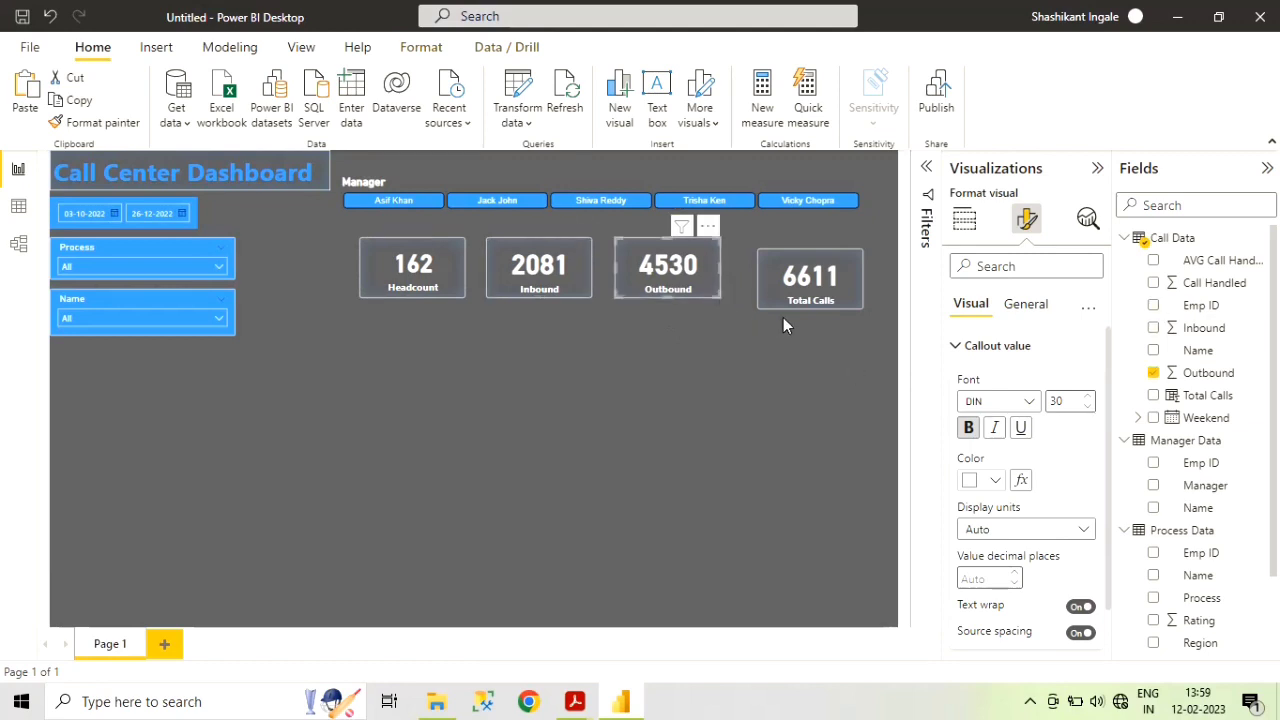
{"action": "left_click", "coordinate": [857, 295]}
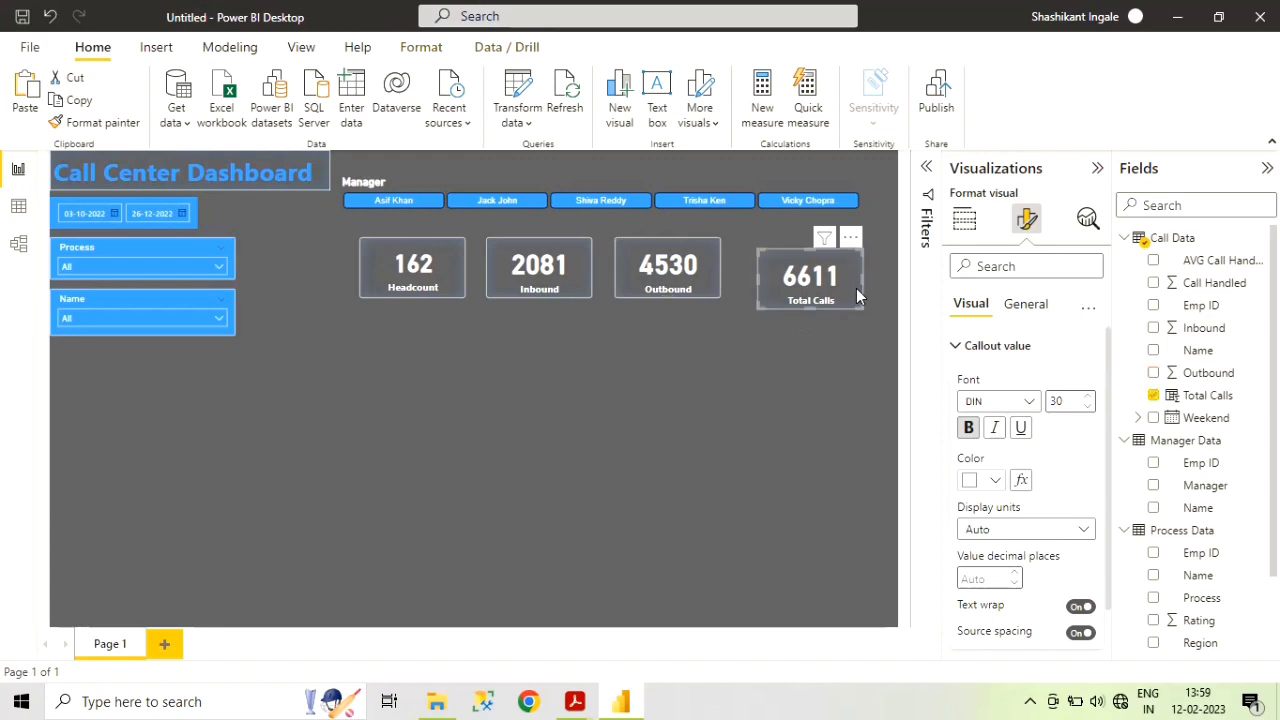
{"action": "left_click", "coordinate": [1088, 406]}
{"action": "left_click", "coordinate": [1088, 406]}
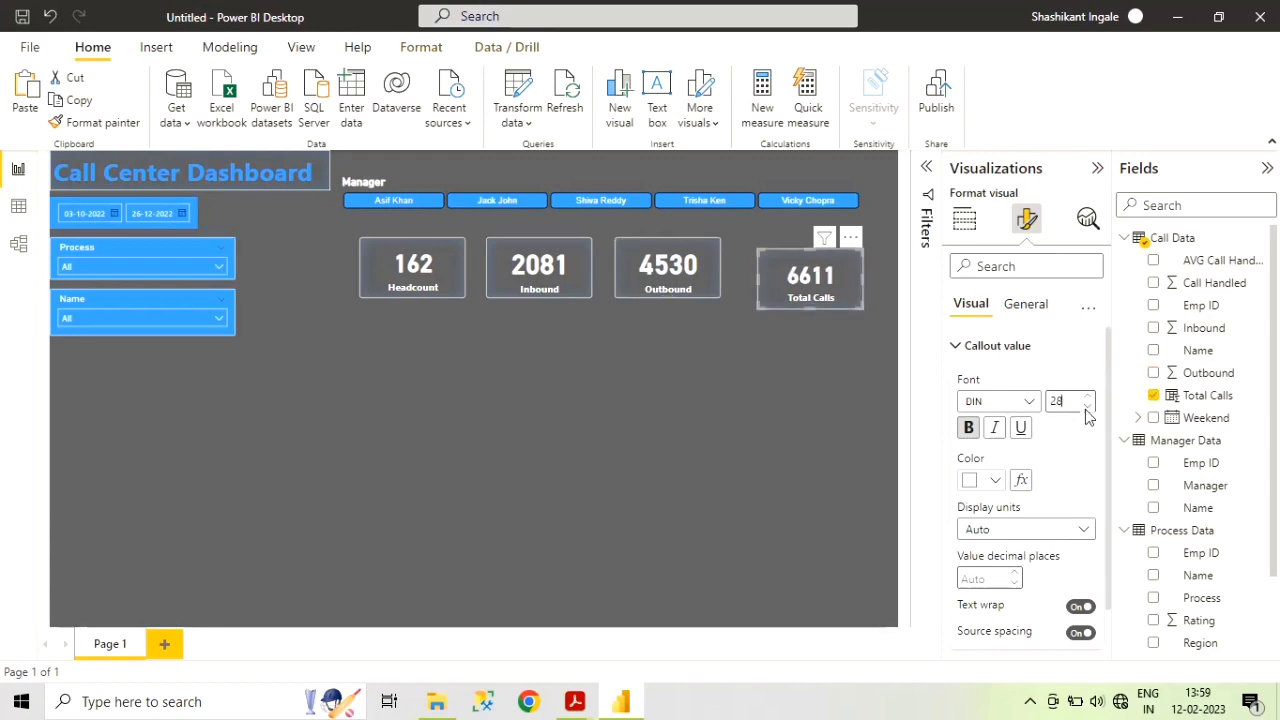
- Set the callout value font size to 27 on the Outbound card and 28 on the Inbound card
{"action": "left_click", "coordinate": [716, 276]}
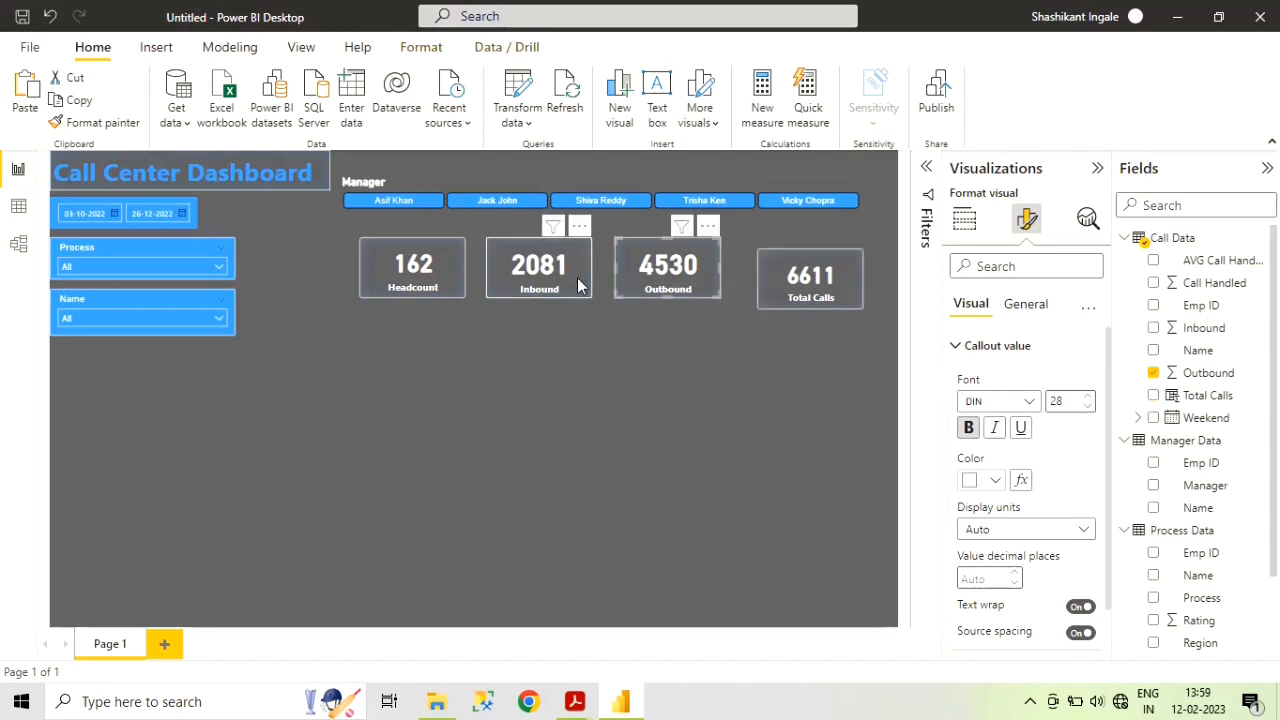
{"action": "left_click", "coordinate": [1088, 407]}
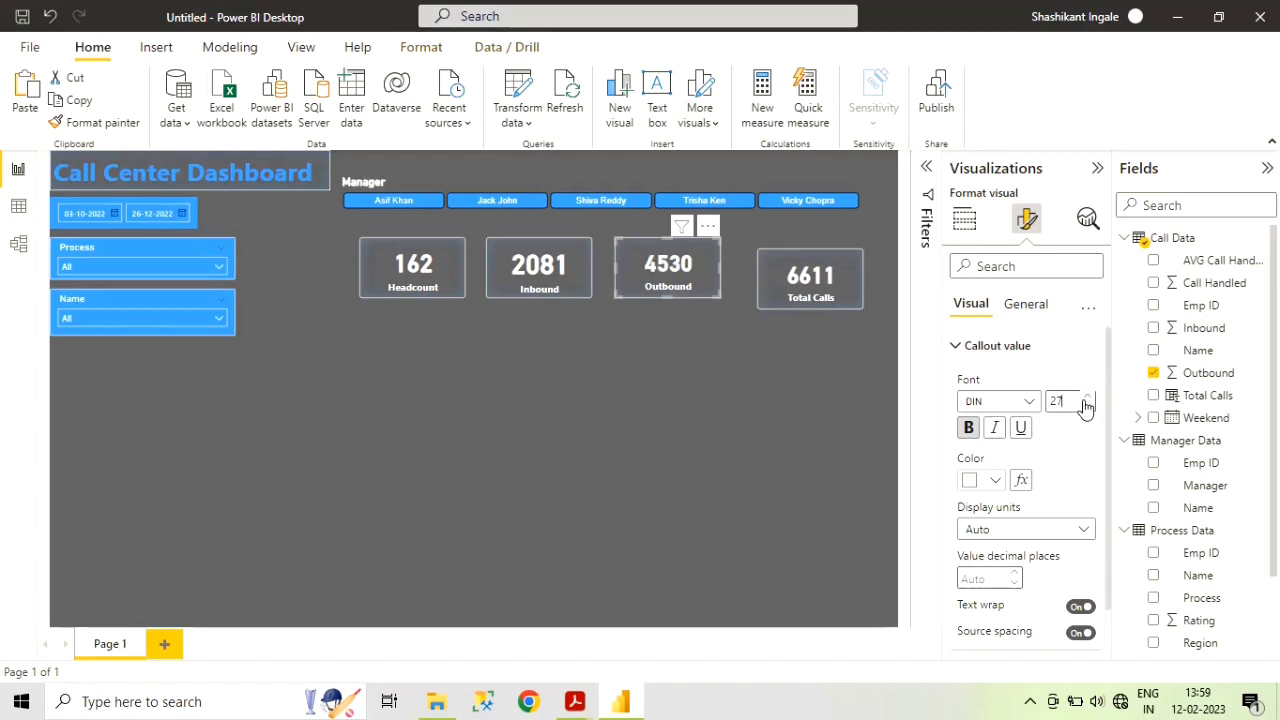
{"action": "left_click", "coordinate": [577, 288]}
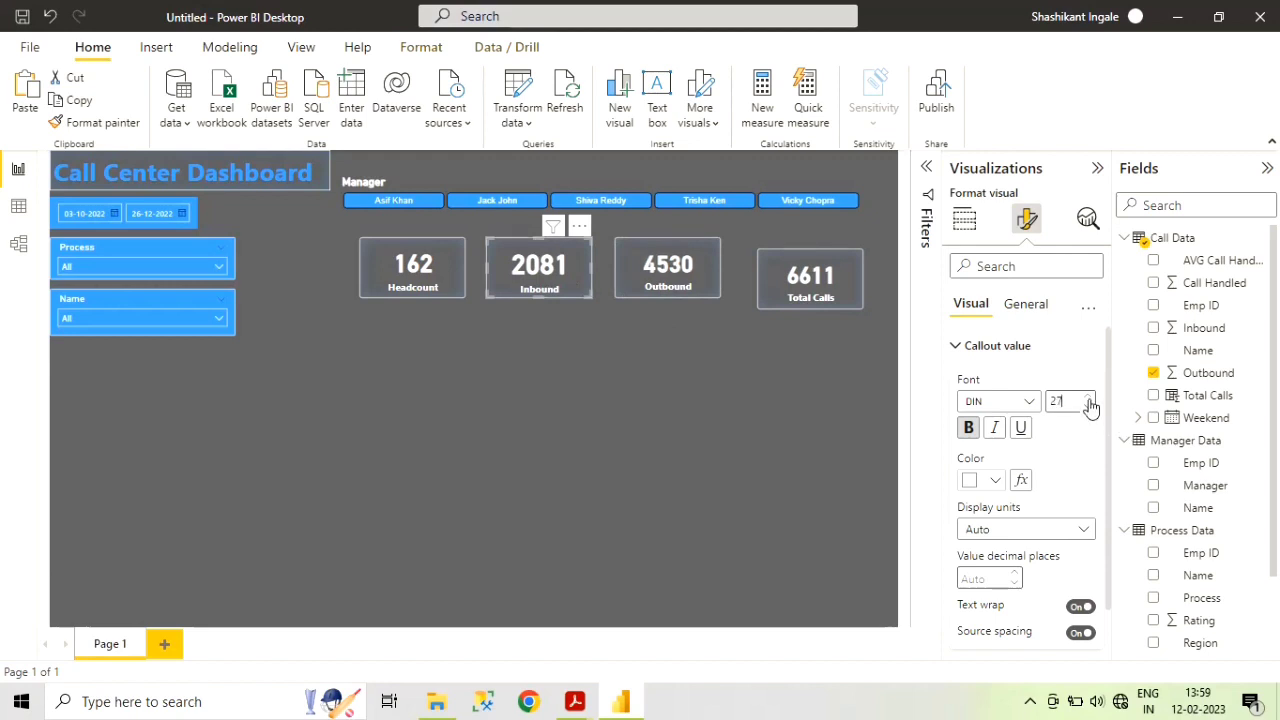
{"action": "left_click", "coordinate": [1089, 404]}
{"action": "left_click", "coordinate": [1089, 397]}
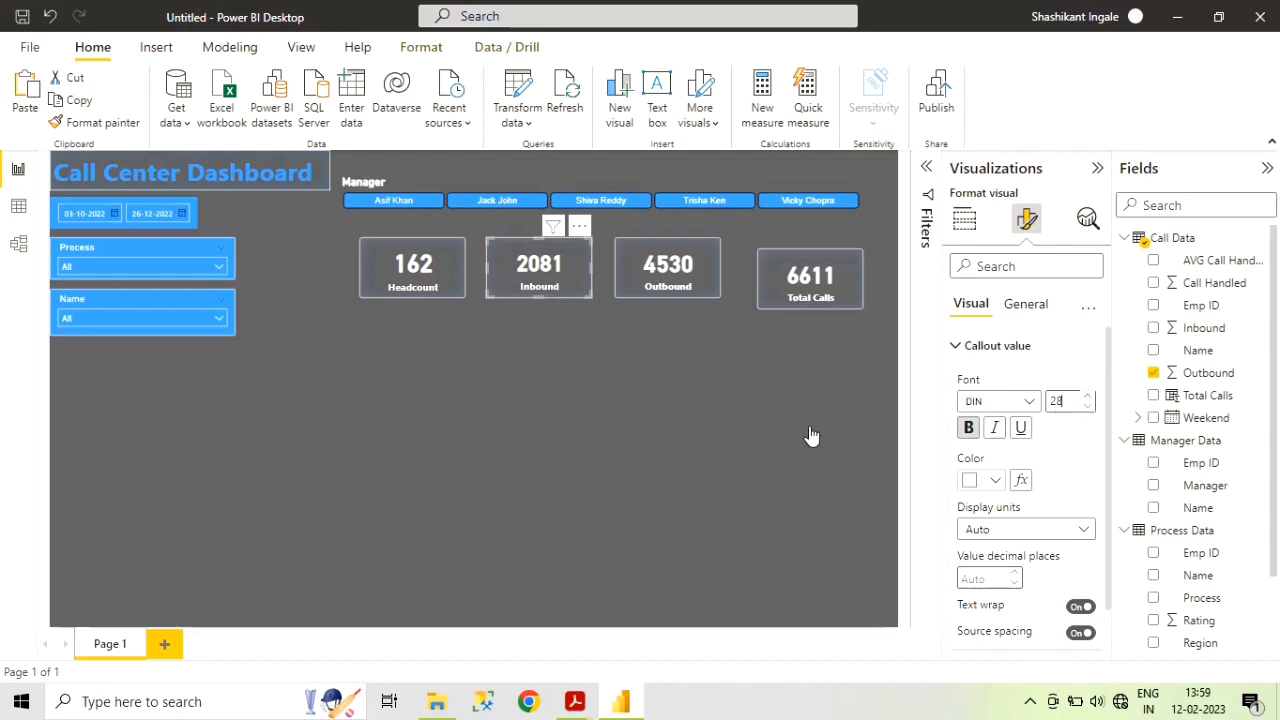
- Narrow the Headcount card slightly to a width of about 149, keeping its height
{"action": "left_click", "coordinate": [461, 295]}
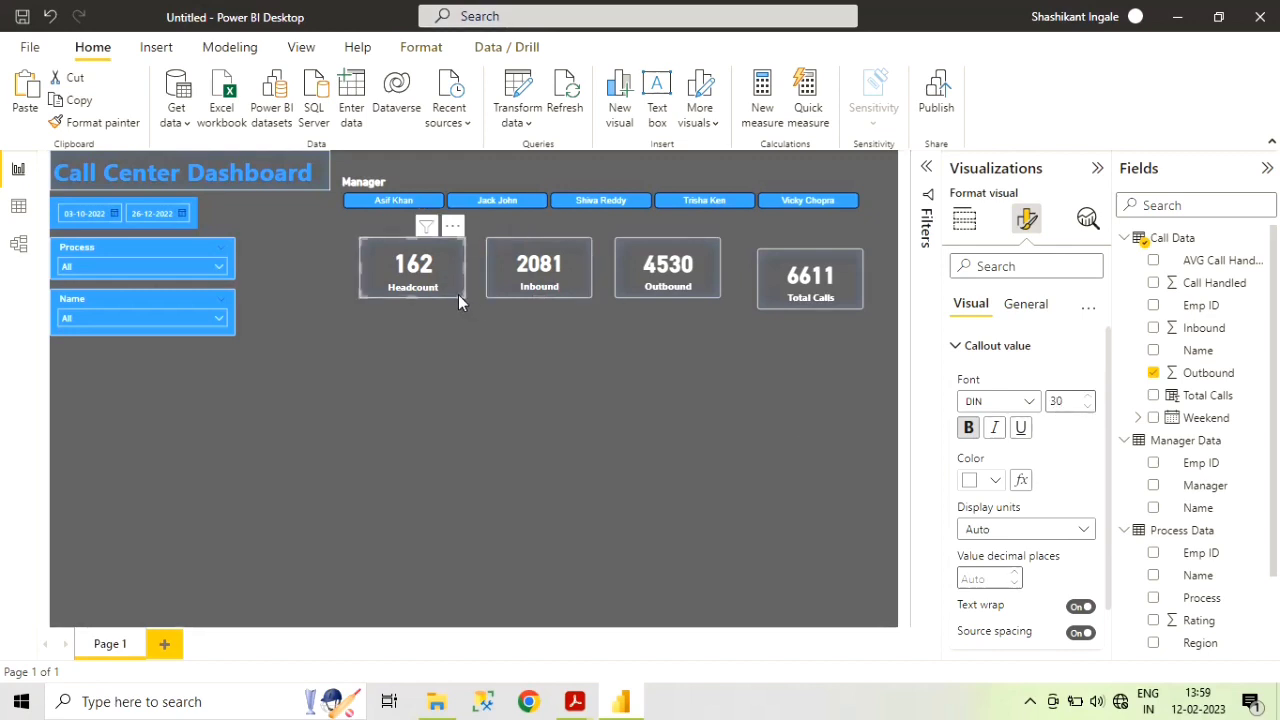
{"action": "mouse_move", "coordinate": [461, 295]}
{"action": "left_mouse_down"}
{"action": "mouse_move", "coordinate": [450, 285]}
{"action": "mouse_move", "coordinate": [453, 309]}
{"action": "left_mouse_up"}
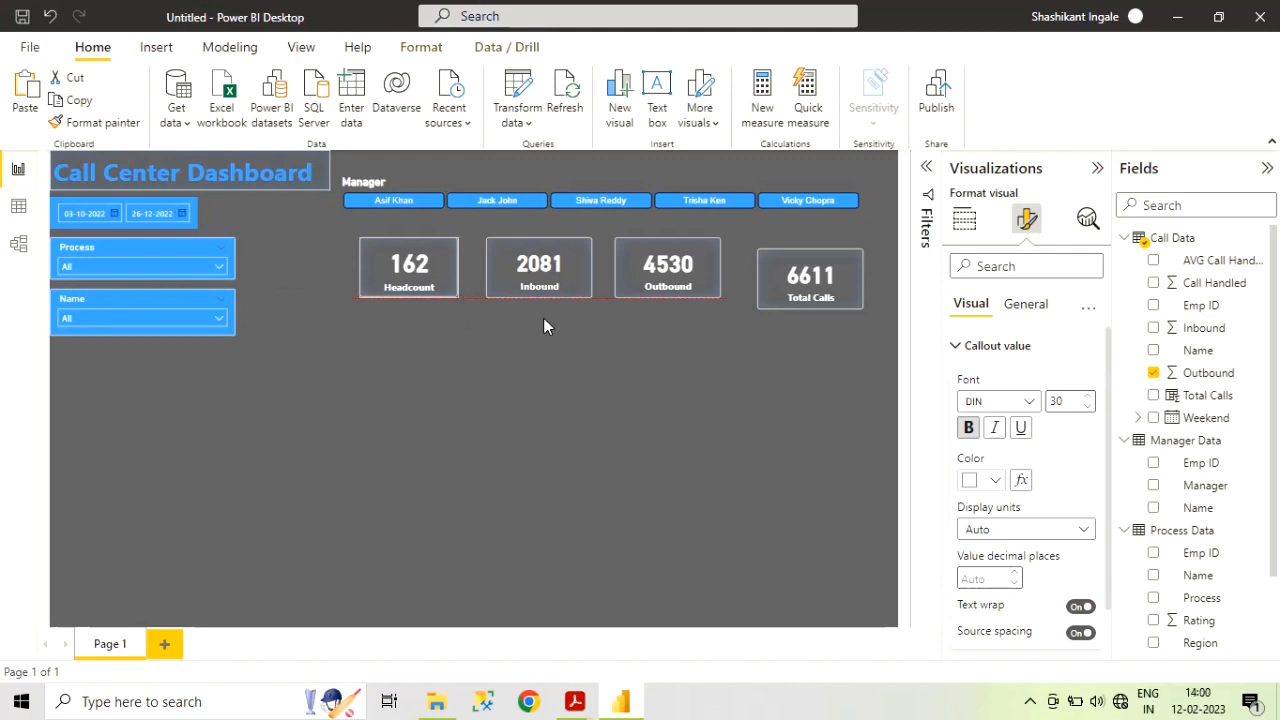
{"action": "left_click", "coordinate": [588, 290]}
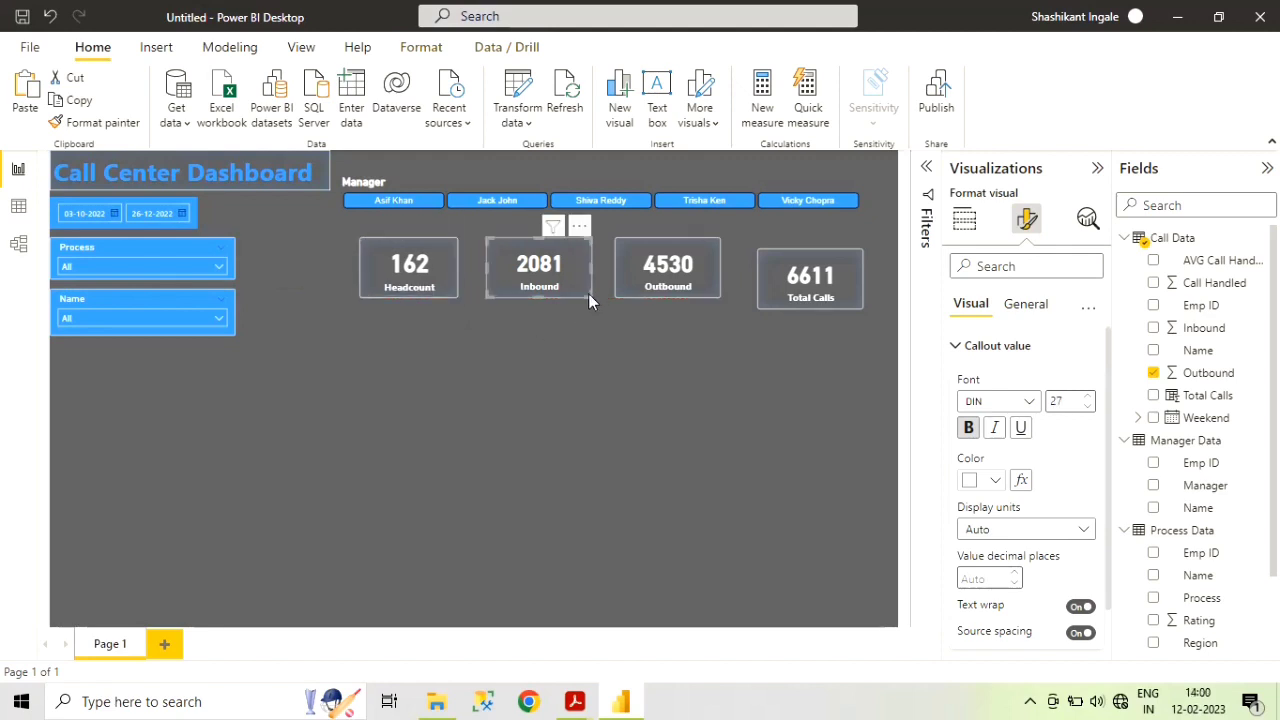
- Check the Headcount card's size and set the Inbound card's width to 149 to match it
{"action": "left_click", "coordinate": [451, 287]}
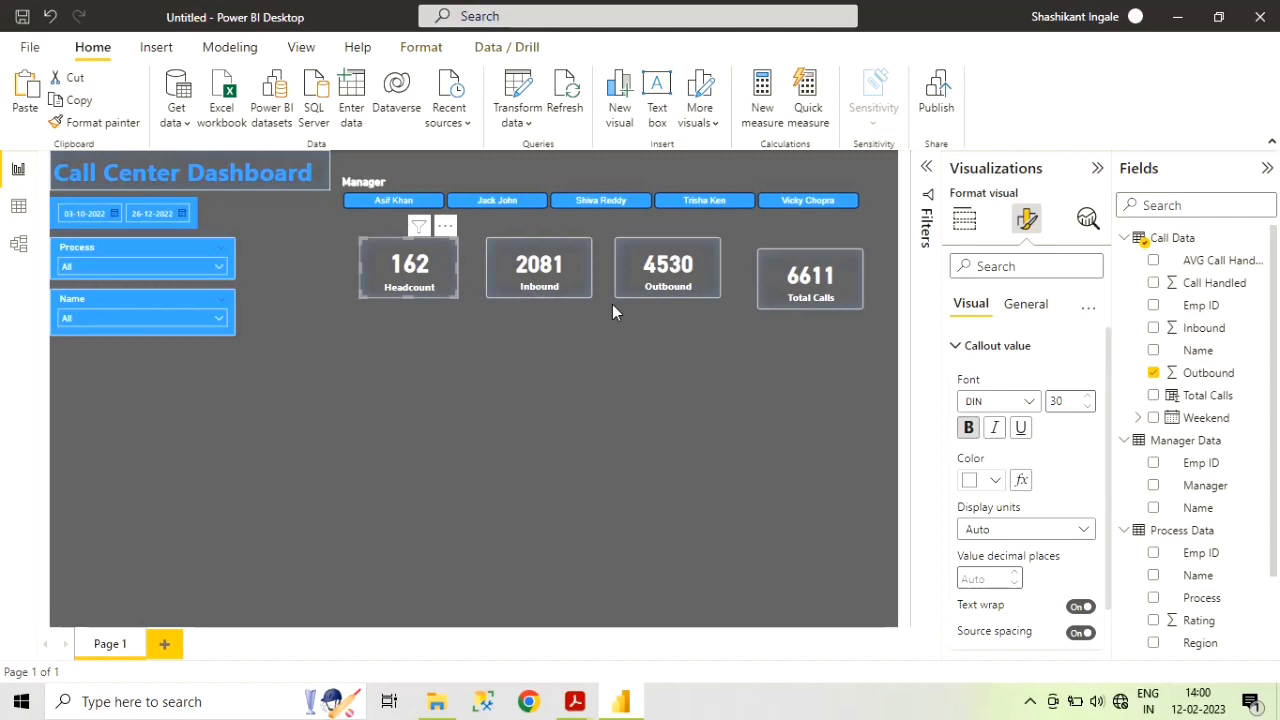
{"action": "left_click", "coordinate": [1018, 308]}
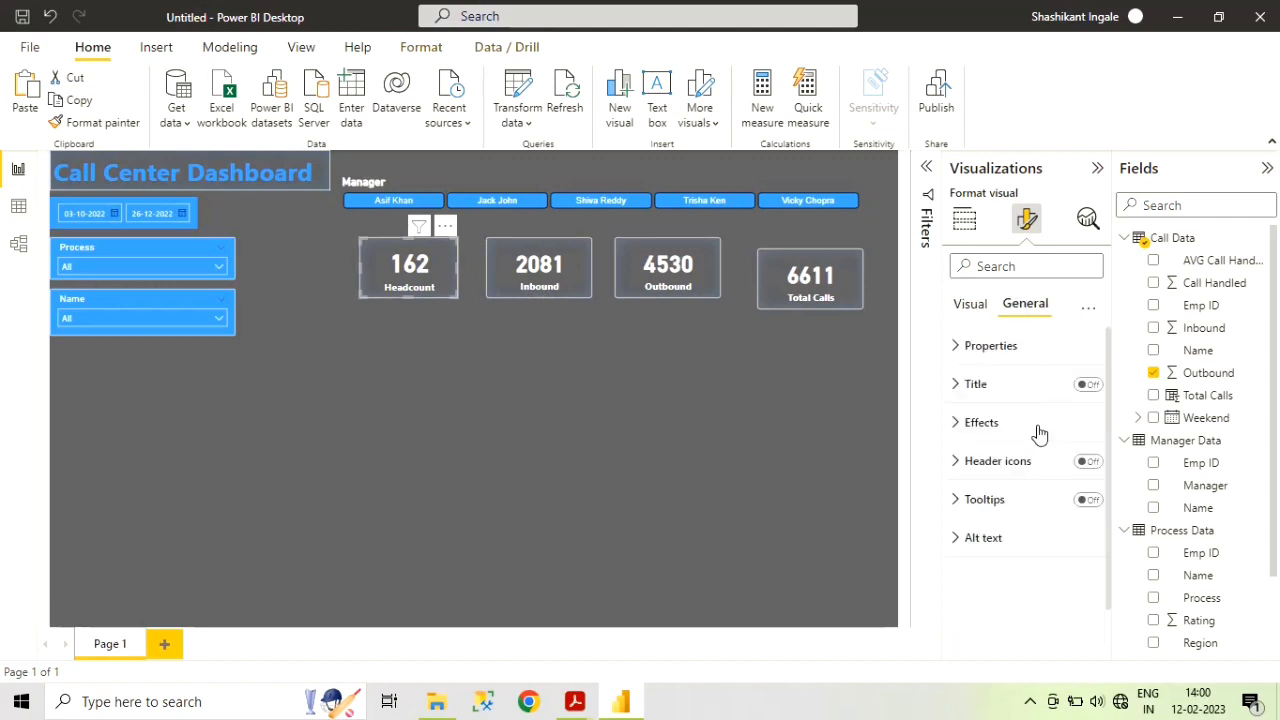
{"action": "left_click", "coordinate": [960, 350]}
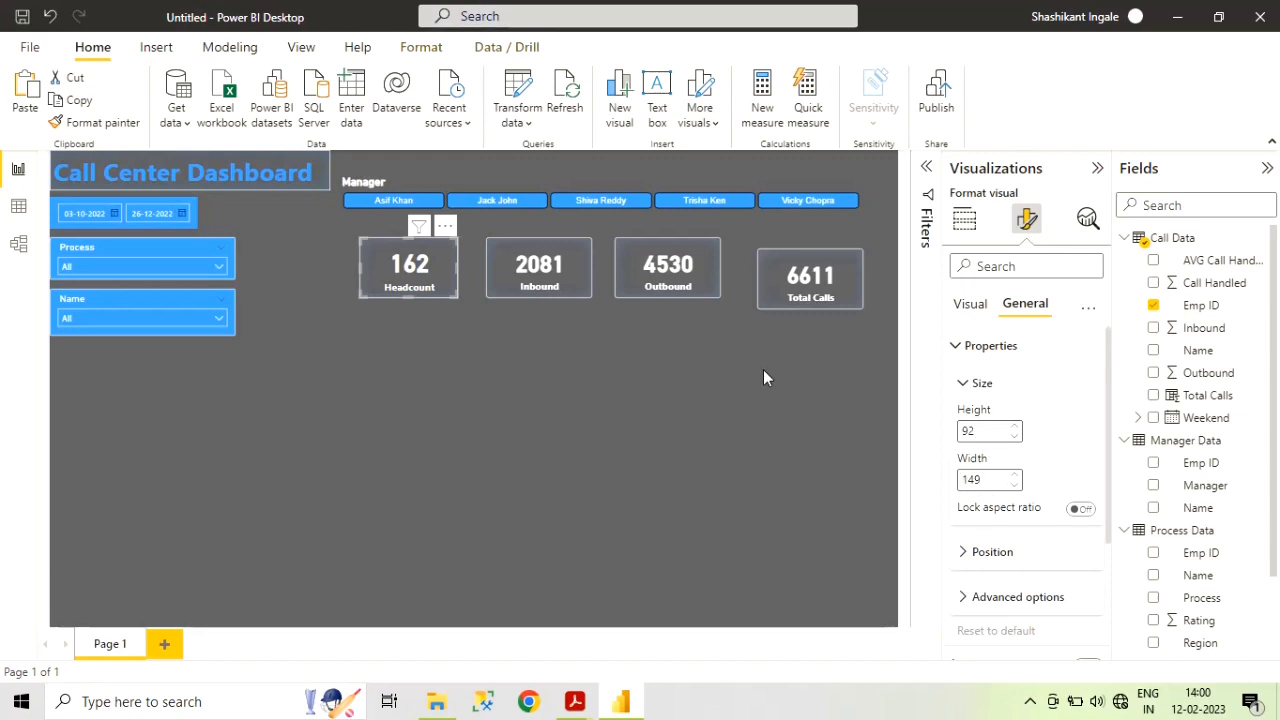
{"action": "left_click", "coordinate": [574, 287]}
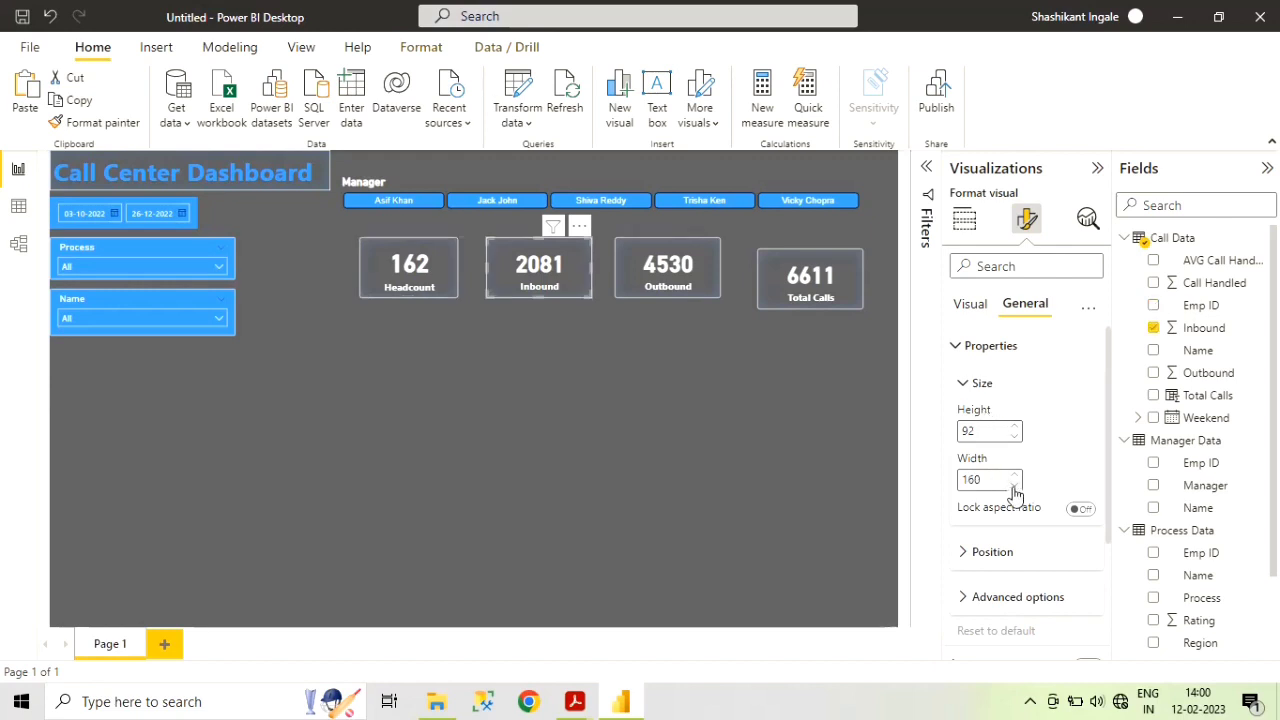
{"action": "left_click", "coordinate": [450, 266]}
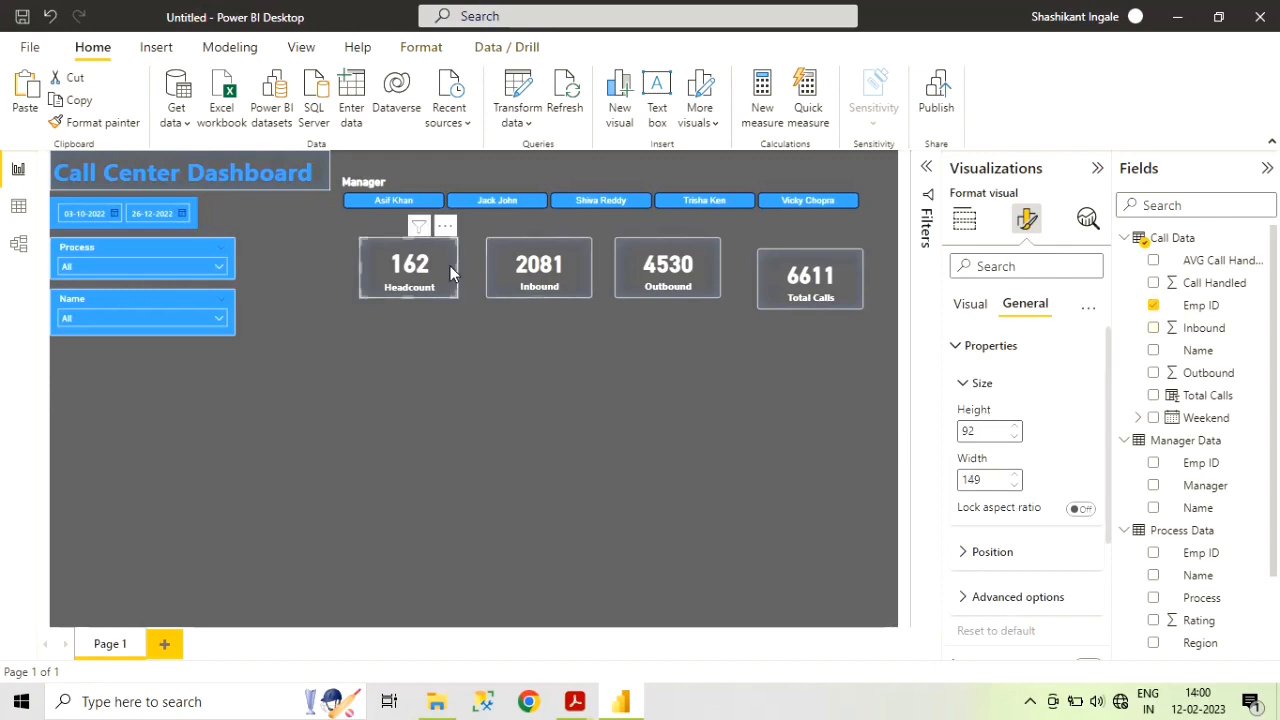
{"action": "left_click", "coordinate": [569, 274]}
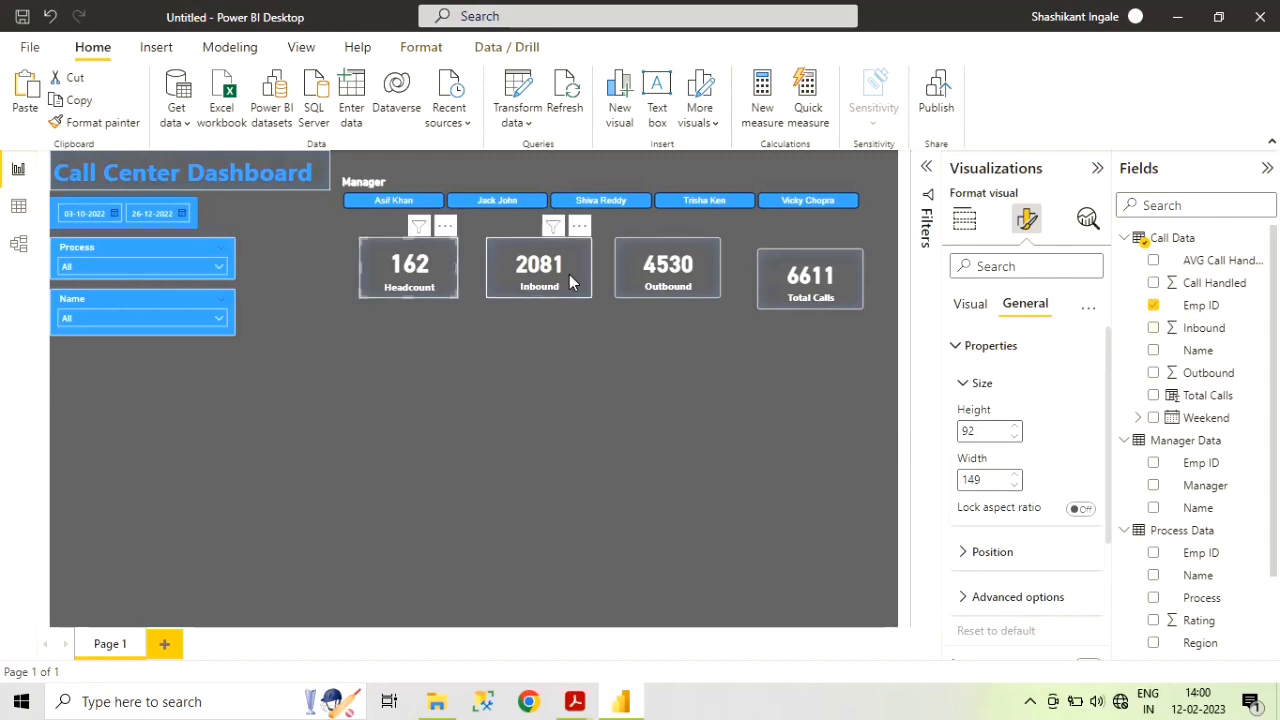
{"action": "double_click", "coordinate": [930, 480]}
{"action": "type", "text": "1"}
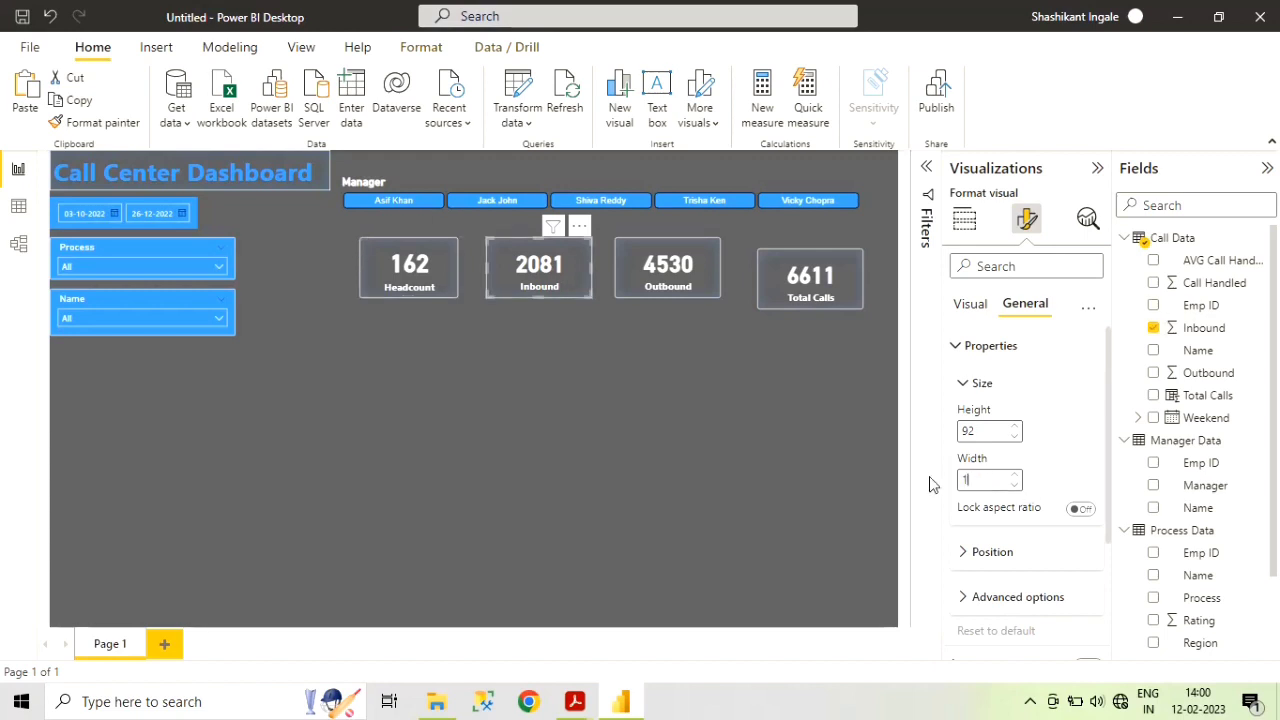
{"action": "type", "text": "49"}
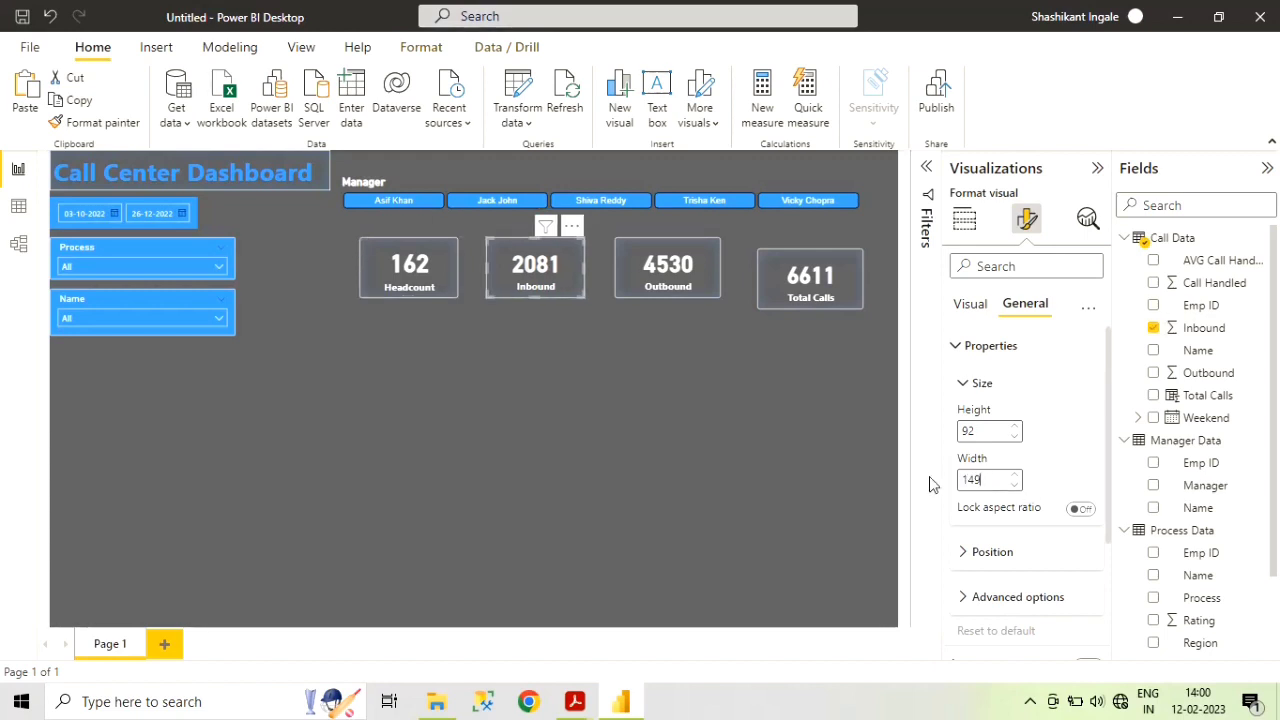
- Set the Outbound card's width to 149
{"action": "left_click", "coordinate": [716, 279]}
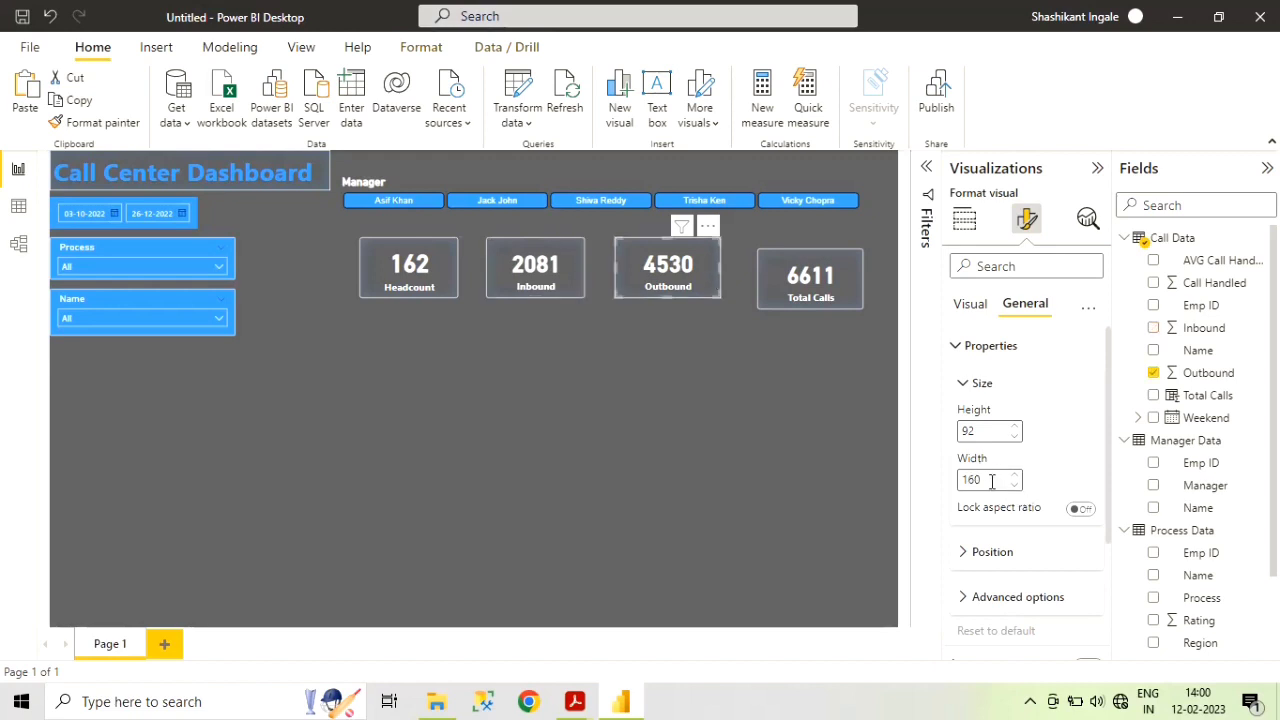
{"action": "left_click_drag", "start_coordinate": [990, 481], "coordinate": [952, 486]}
{"action": "key", "text": "BackSpace"}
{"action": "type", "text": "149"}
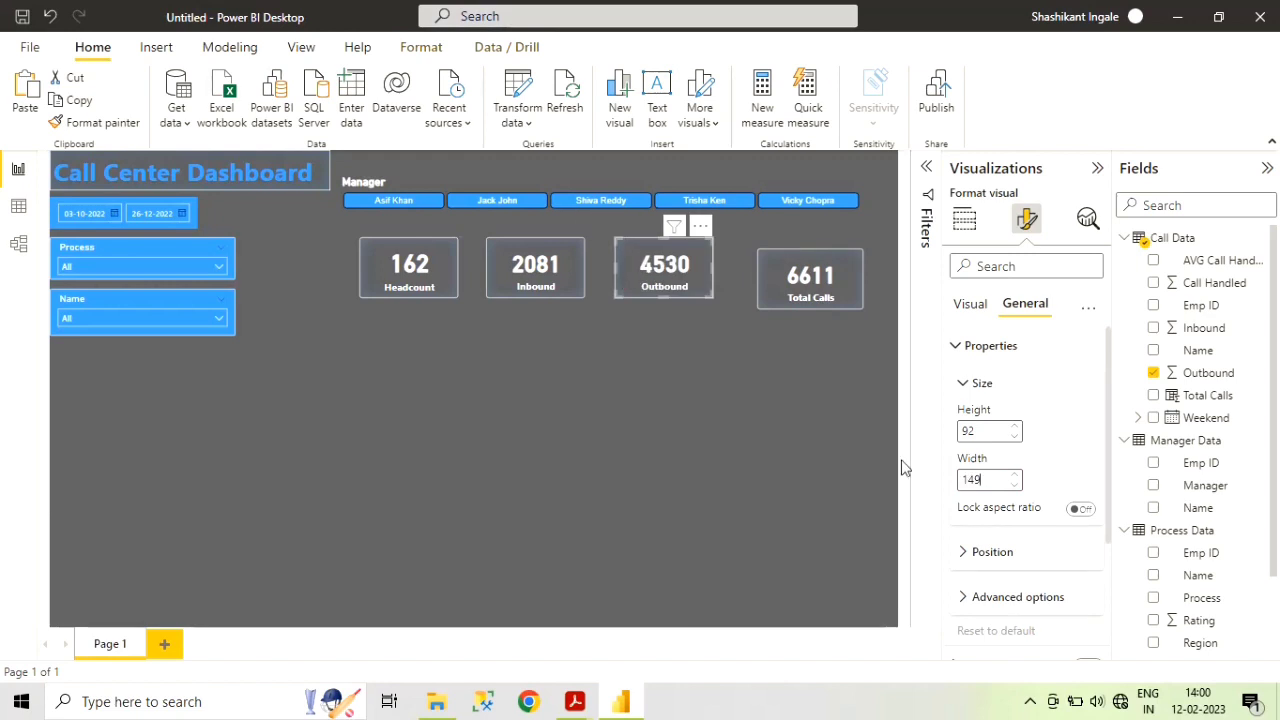
- Set the Total Calls card's width to 149 and move the card up level with the other three cards
{"action": "left_click", "coordinate": [858, 296]}
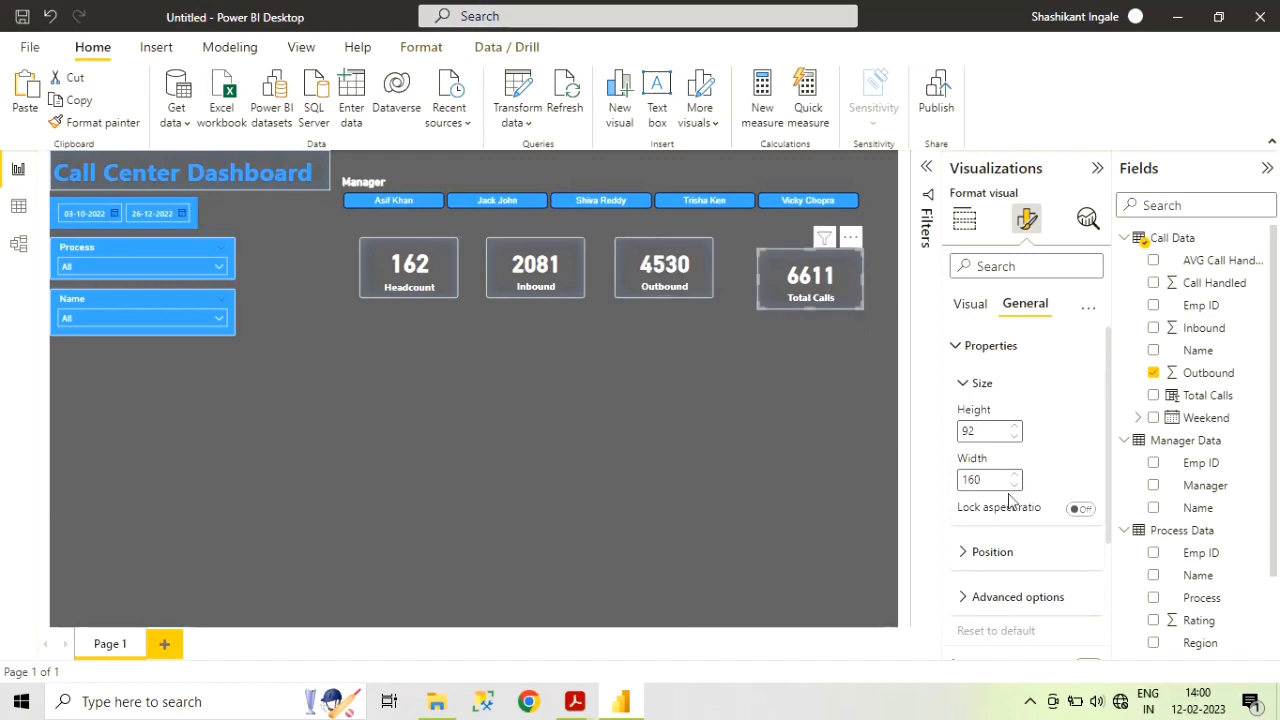
{"action": "left_click_drag", "start_coordinate": [988, 481], "coordinate": [958, 481]}
{"action": "type", "text": "149"}
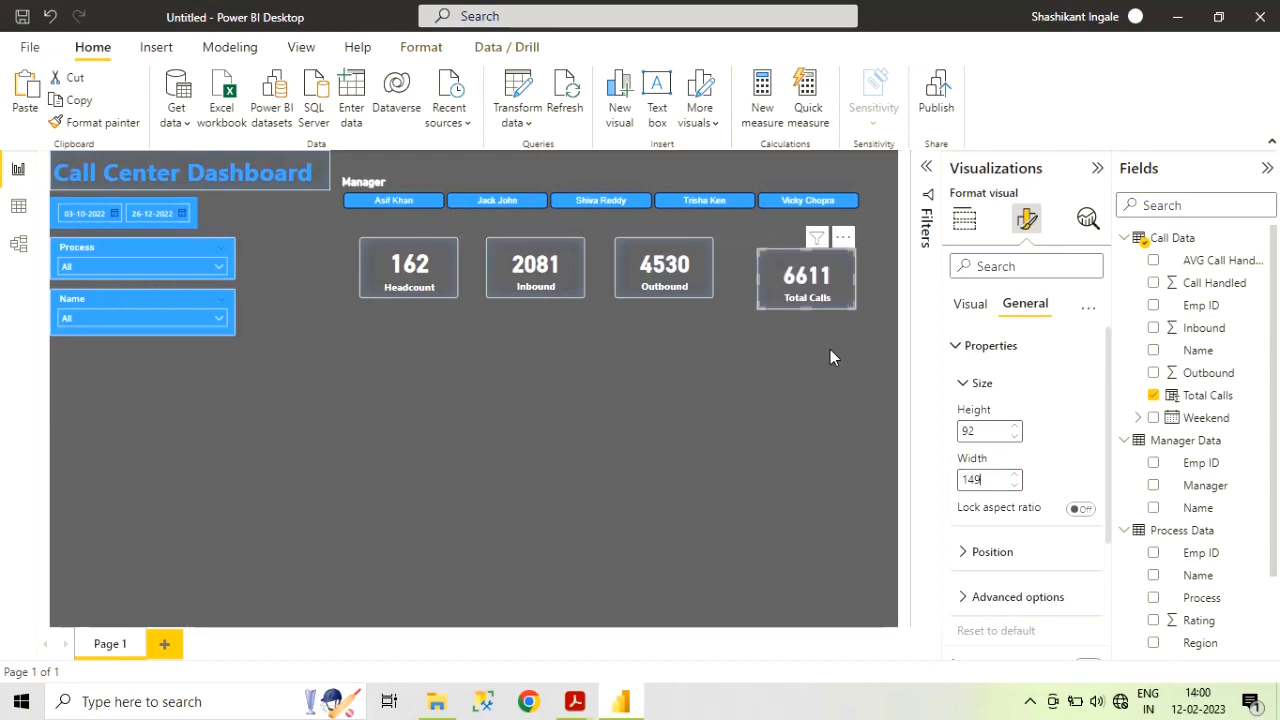
{"action": "left_click_drag", "start_coordinate": [840, 238], "coordinate": [843, 242]}
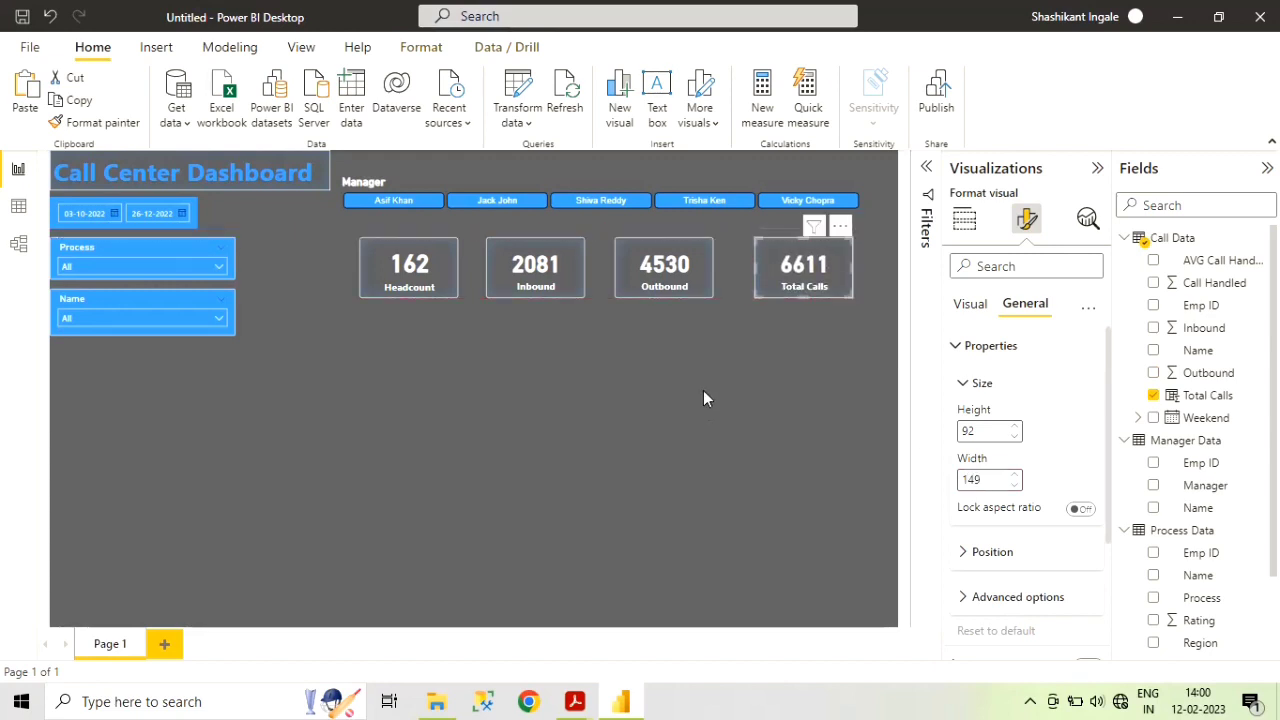
{"action": "left_click", "coordinate": [706, 466]}
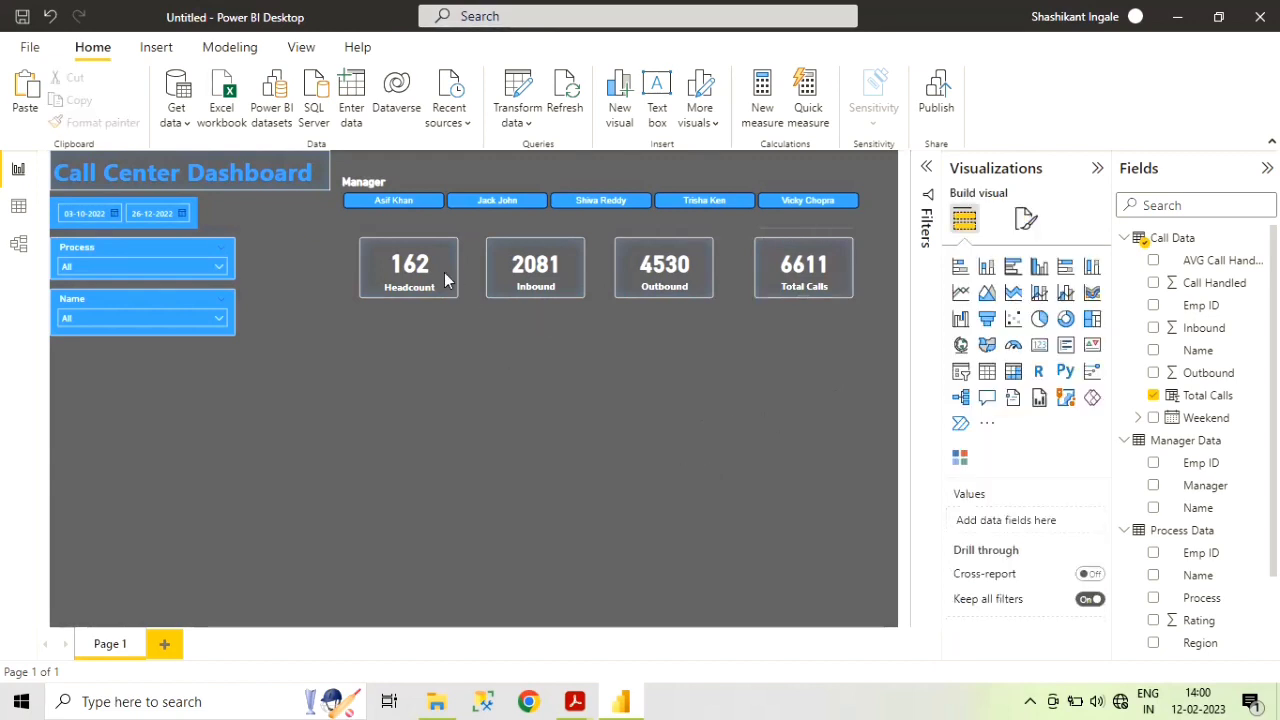
- Distribute the Headcount, Inbound, Outbound and Total Calls cards horizontally and shift the row up closer to the Manager slicer
{"action": "left_click", "coordinate": [549, 285], "text": "ctrl"}
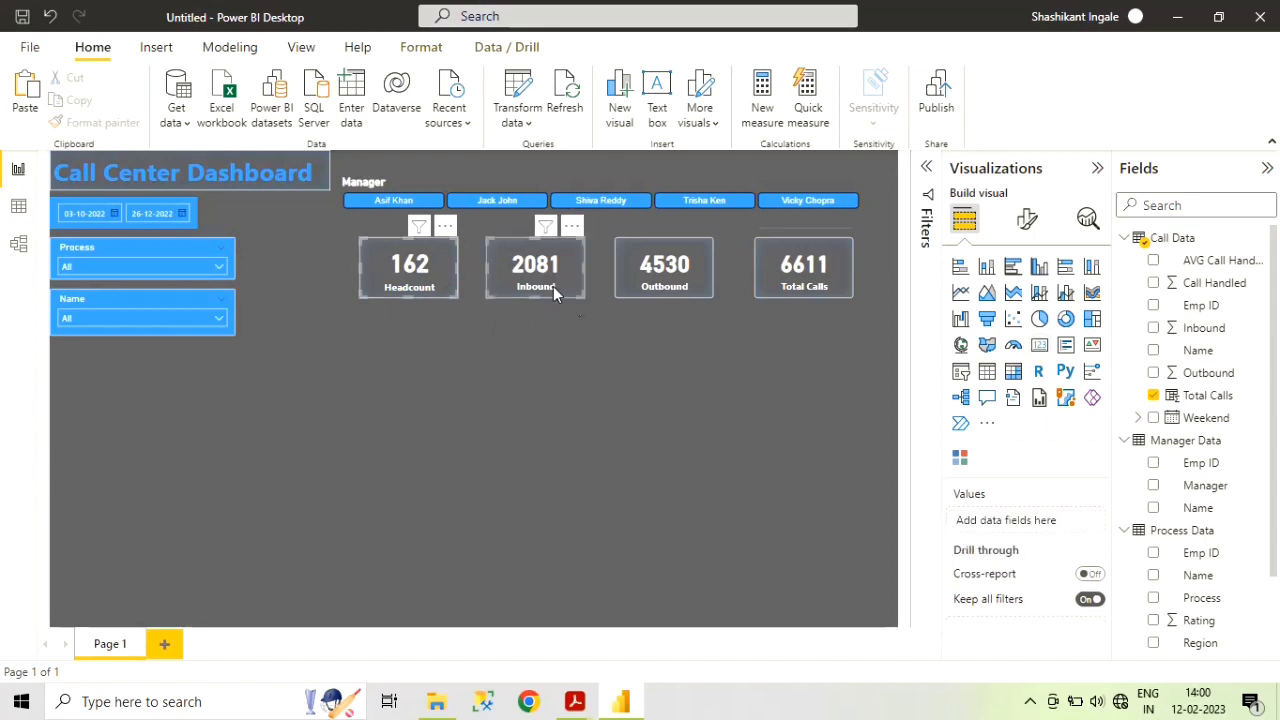
{"action": "left_click", "coordinate": [650, 285], "text": "ctrl"}
{"action": "left_click", "coordinate": [783, 287], "text": "ctrl"}
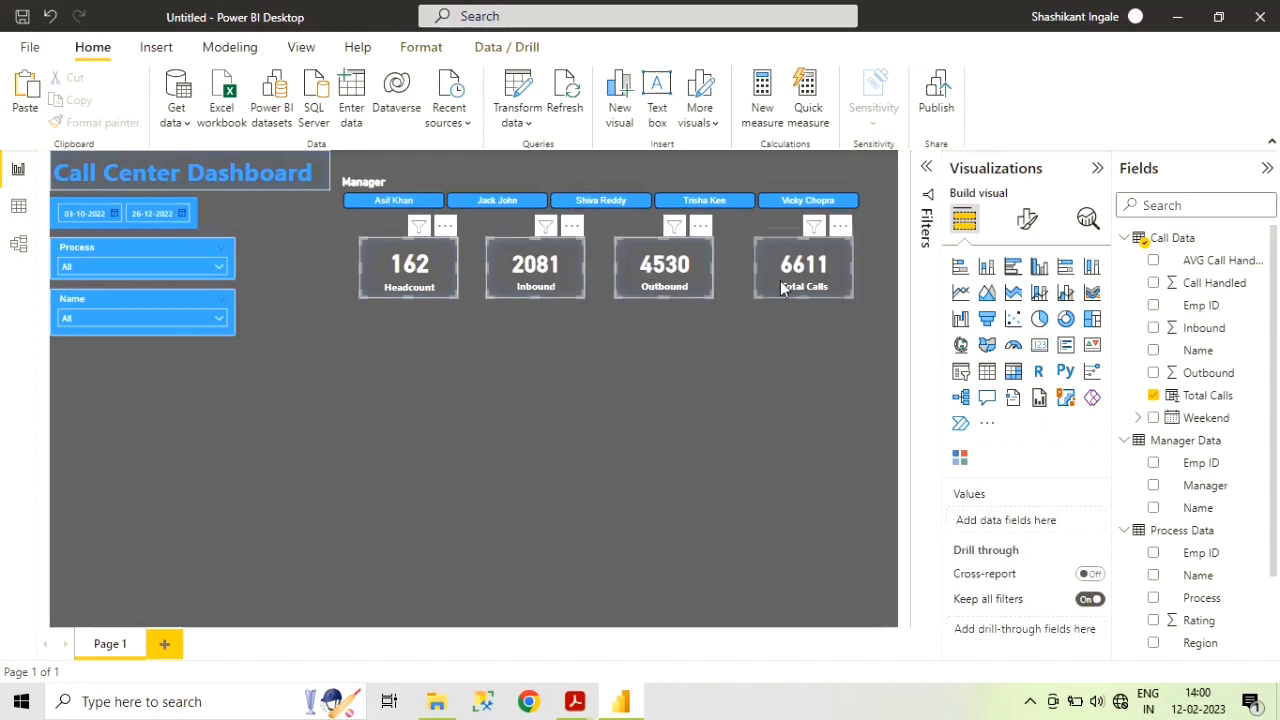
{"action": "left_click", "coordinate": [422, 47]}
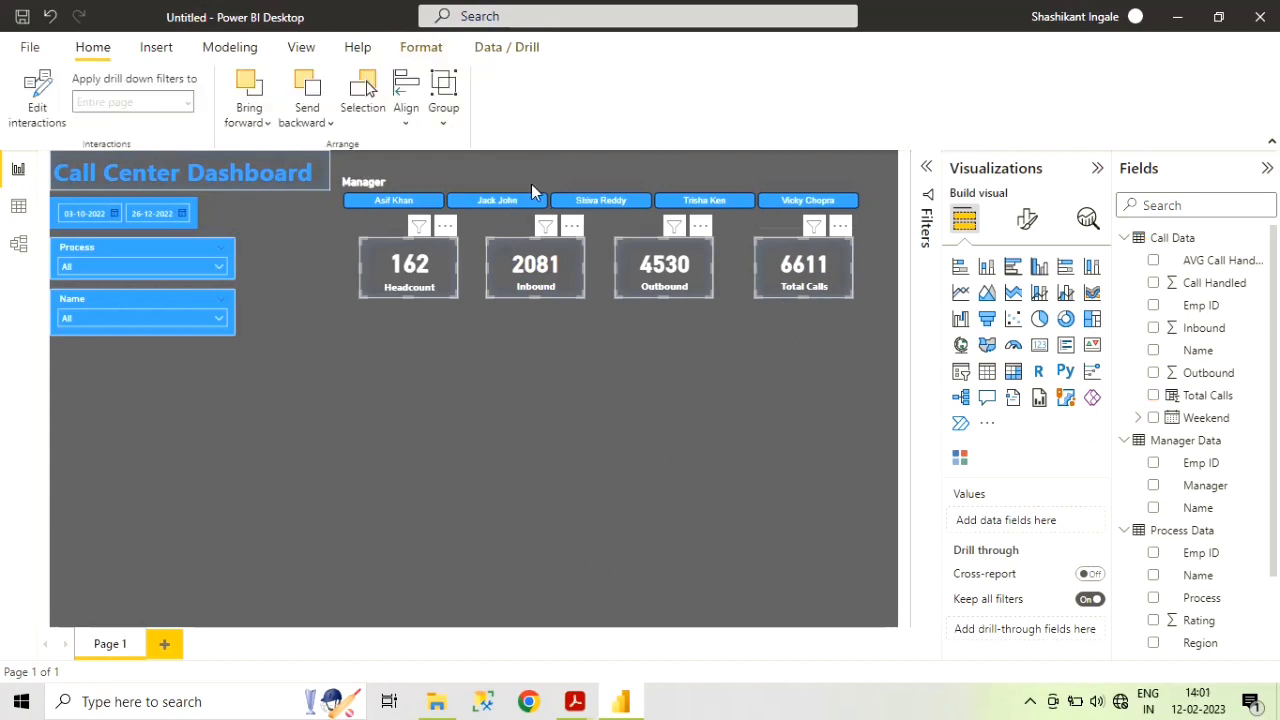
{"action": "left_click", "coordinate": [406, 125]}
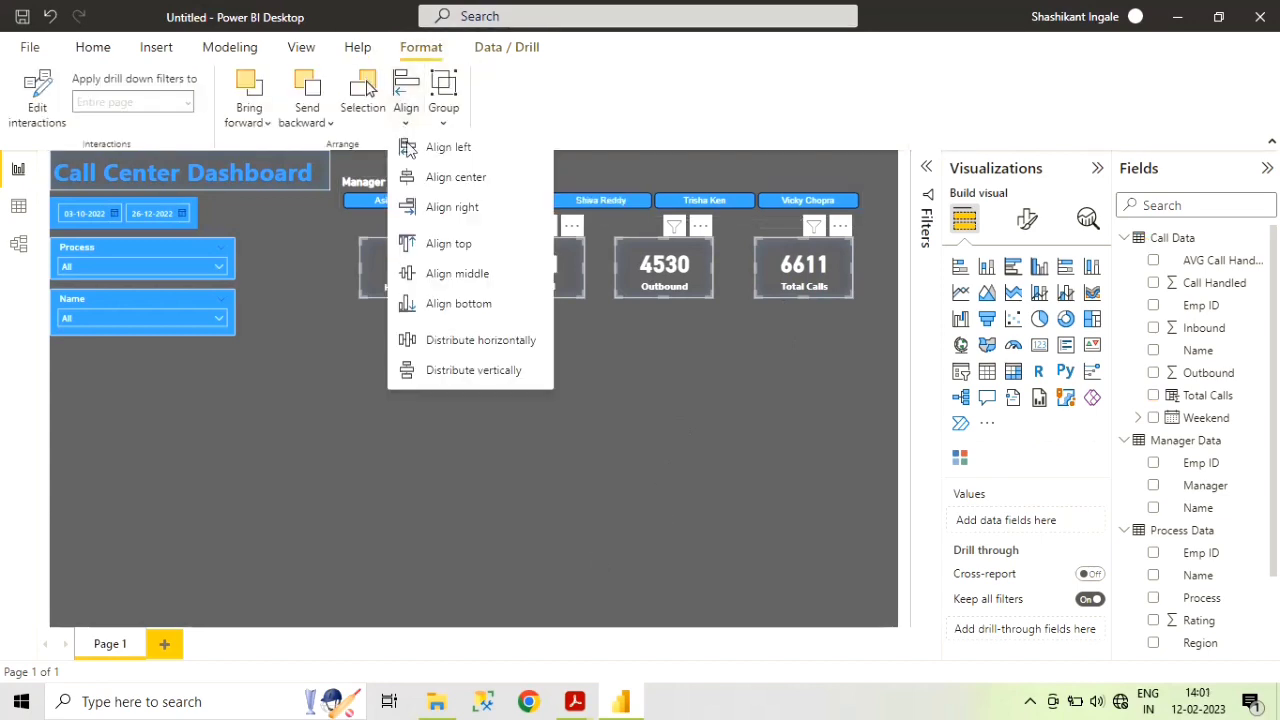
{"action": "left_click", "coordinate": [484, 348]}
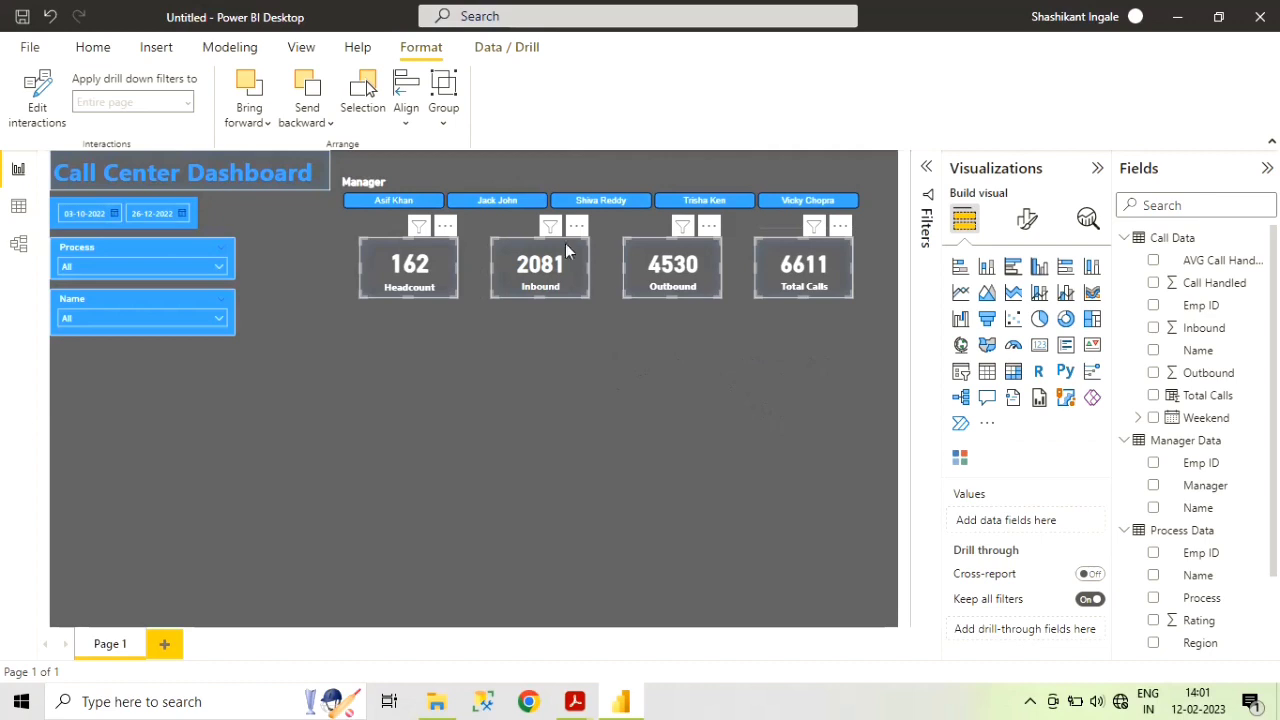
{"action": "left_click", "coordinate": [734, 360]}
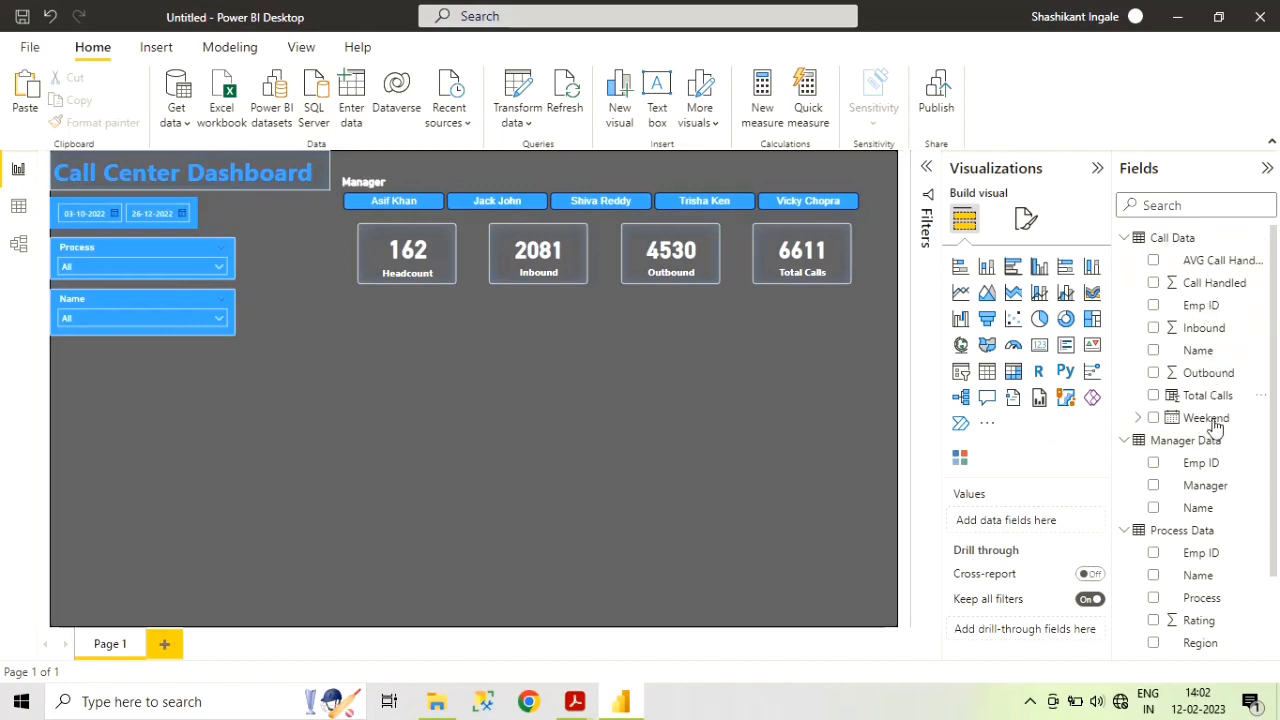
- Add a new calculated column named Productivty to the Call Data table in the data view
{"action": "left_click", "coordinate": [18, 205]}
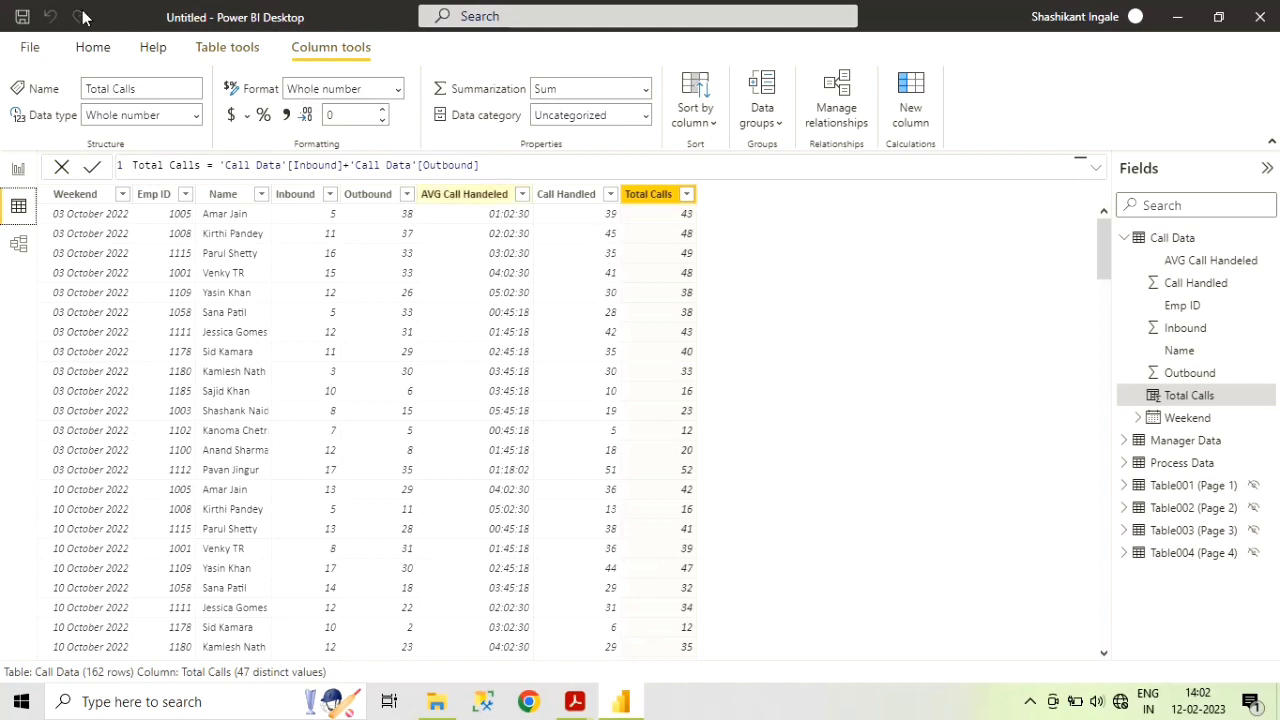
{"action": "left_click", "coordinate": [92, 47]}
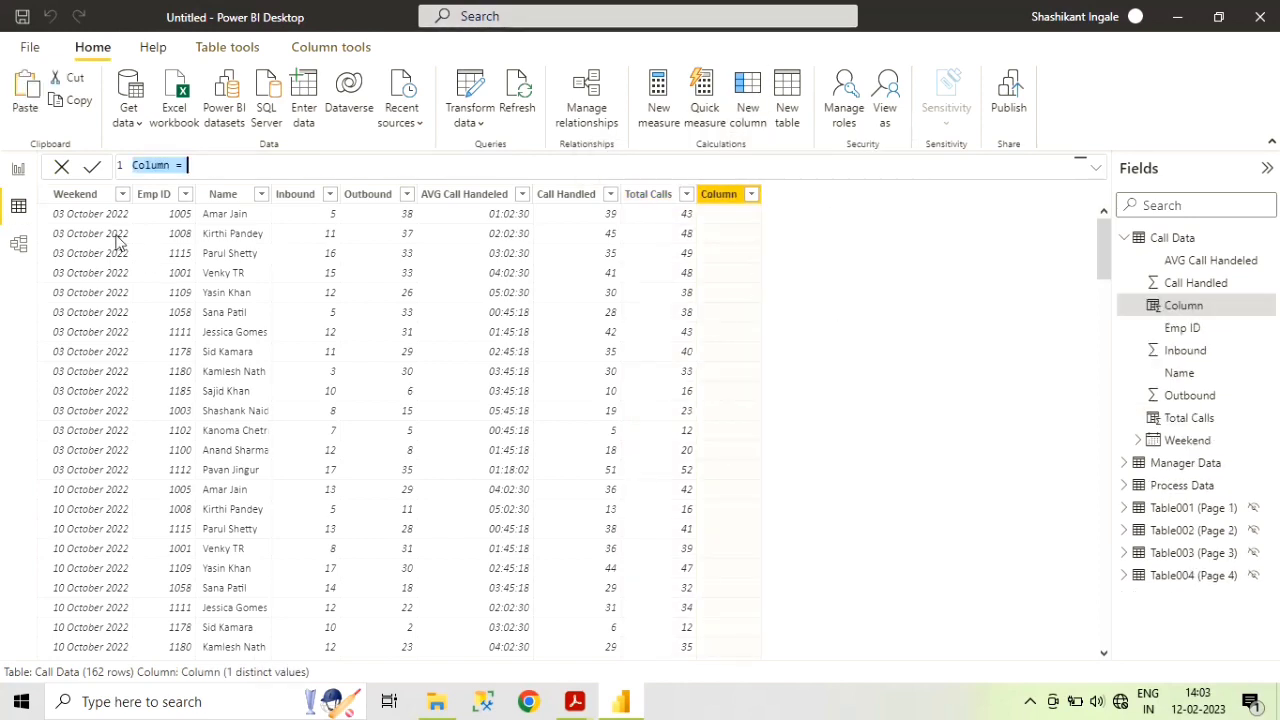
{"action": "left_click", "coordinate": [138, 167]}
{"action": "left_click", "coordinate": [171, 168]}
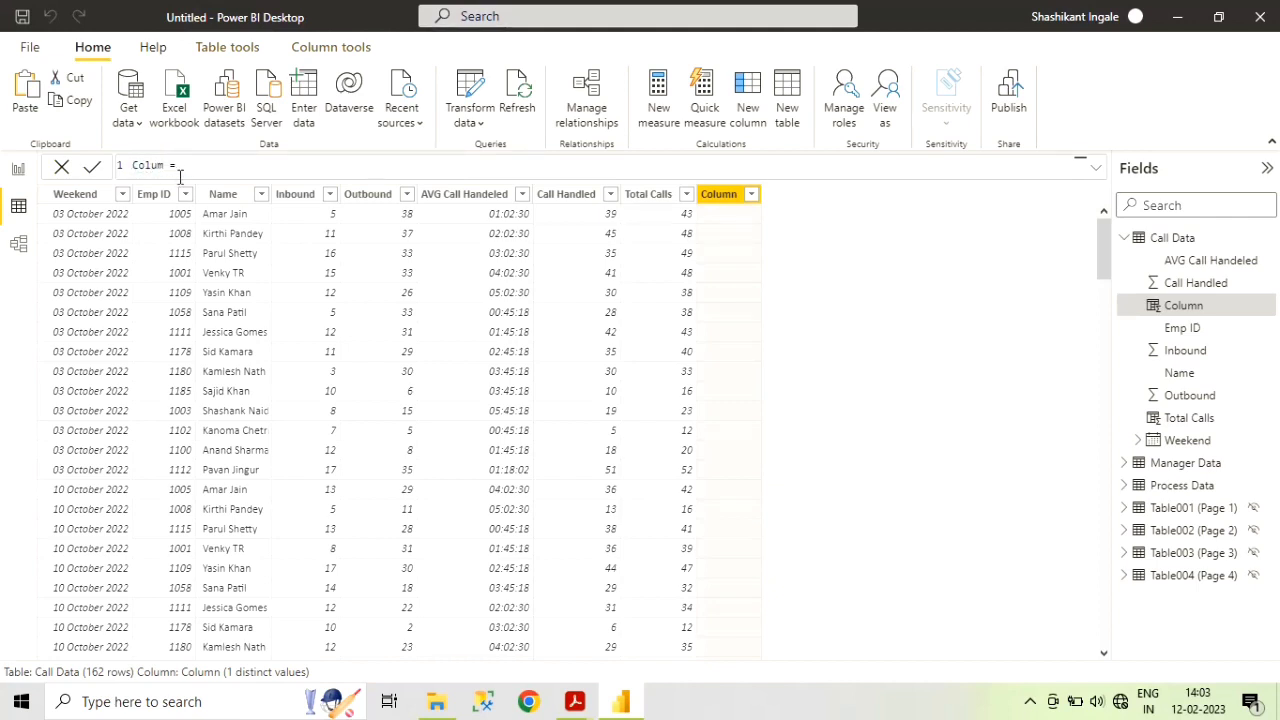
{"action": "key", "text": "BackSpace"}
{"action": "key", "text": "BackSpace"}
{"action": "key", "text": "BackSpace"}
{"action": "key", "text": "BackSpace"}
{"action": "key", "text": "BackSpace"}
{"action": "type", "text": "Productivty"}
{"action": "key", "text": "Return"}
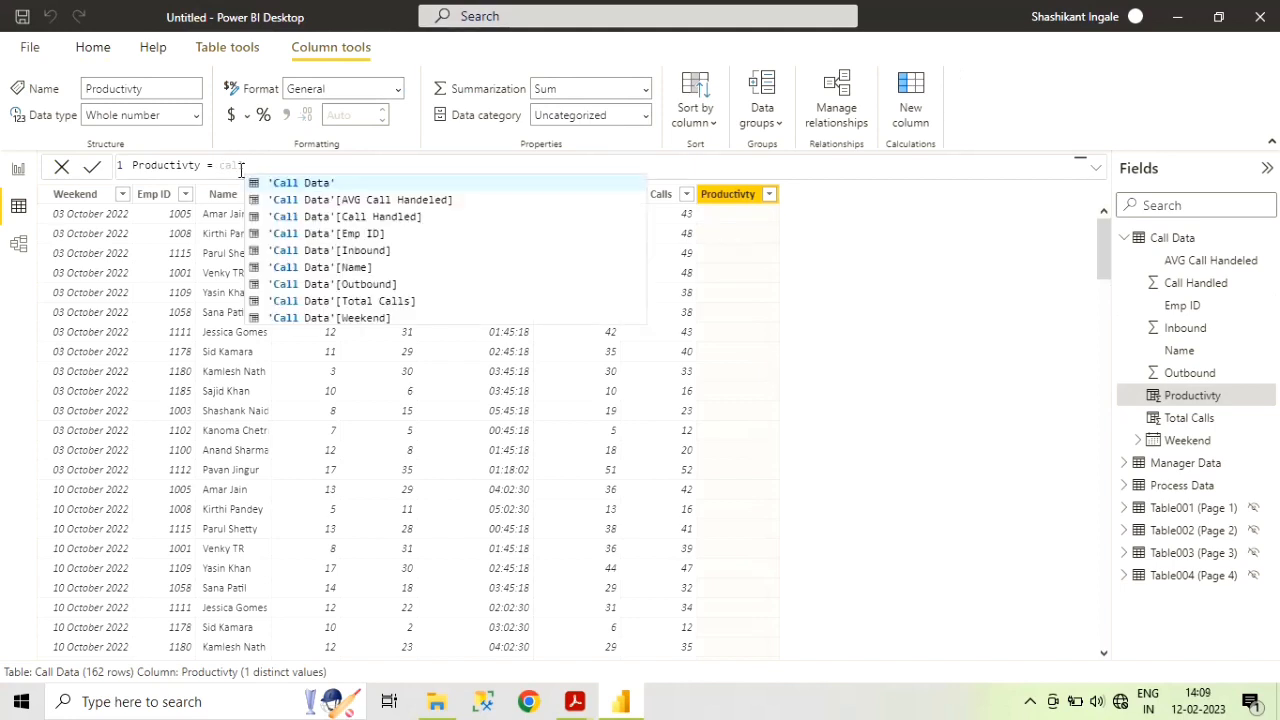
- Define the Productivty column as 'Call Data'[Call Handled]/'Call Data'[Total Calls]*1
{"action": "key", "text": "Down"}
{"action": "key", "text": "Down"}
{"action": "key", "text": "Tab"}
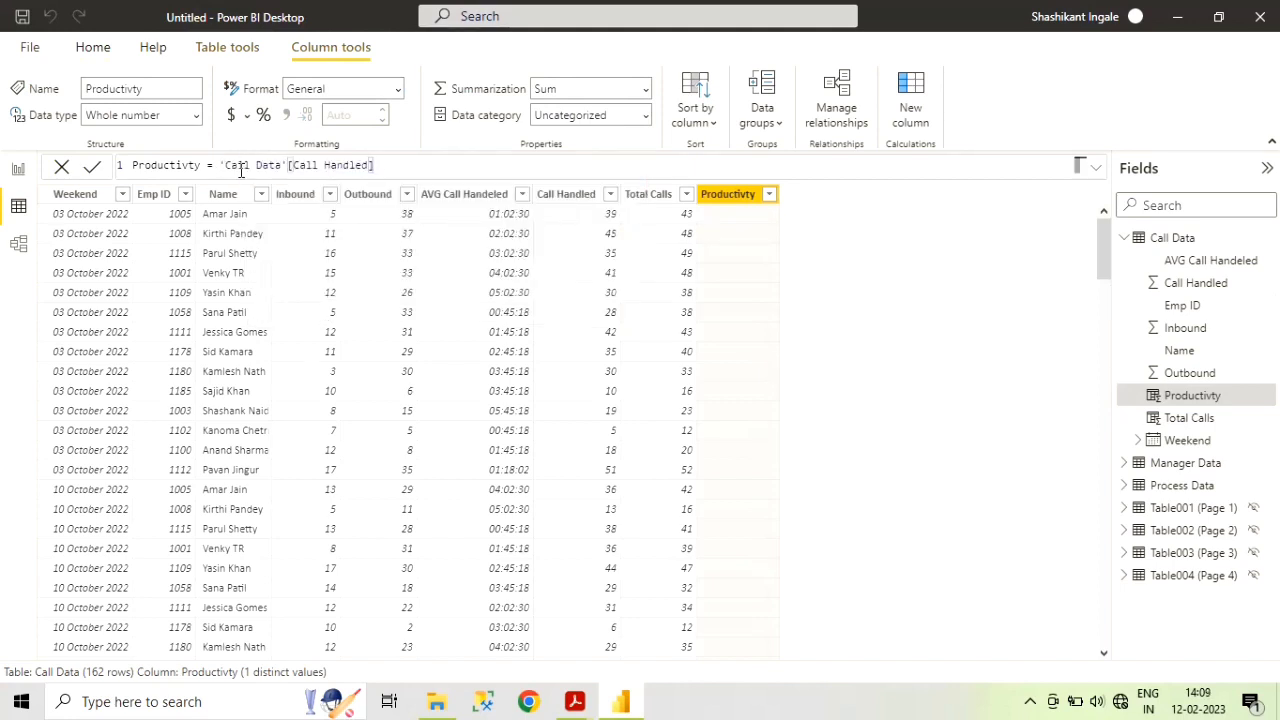
{"action": "type", "text": "/tot"}
{"action": "key", "text": "Down"}
{"action": "key", "text": "Down"}
{"action": "key", "text": "Down"}
{"action": "key", "text": "Down"}
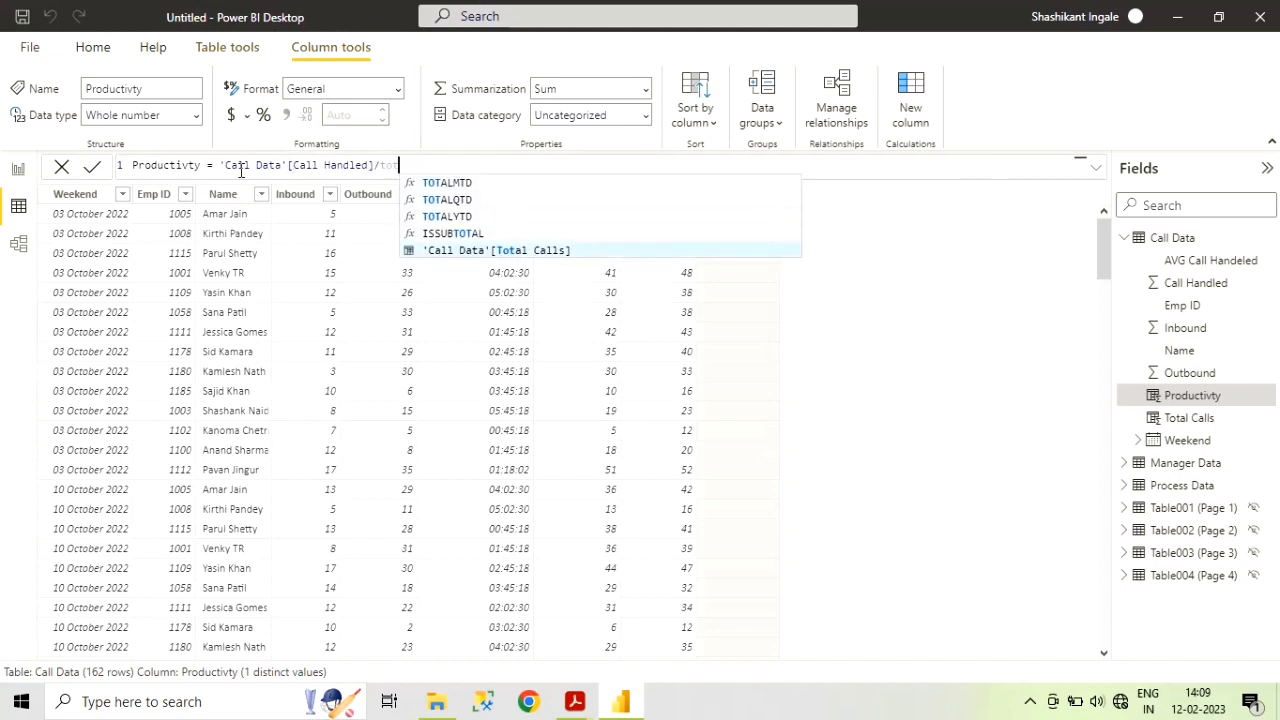
{"action": "key", "text": "Tab"}
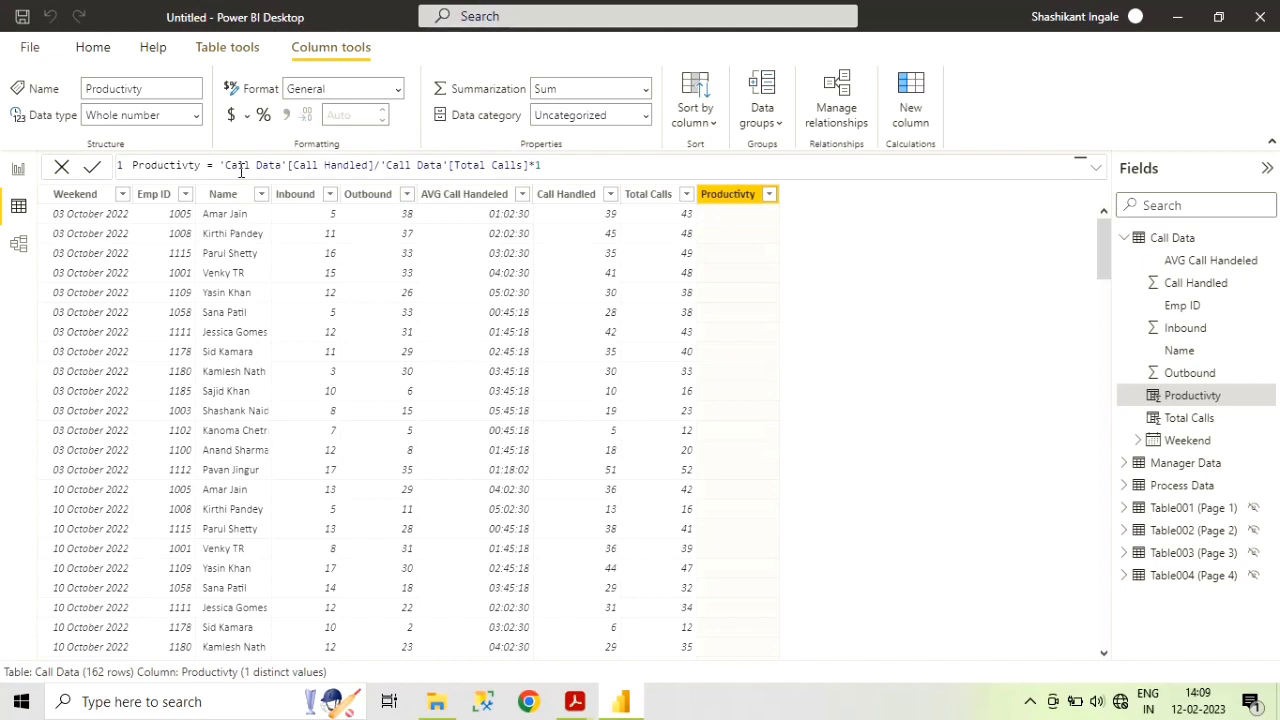
{"action": "key", "text": "Return"}
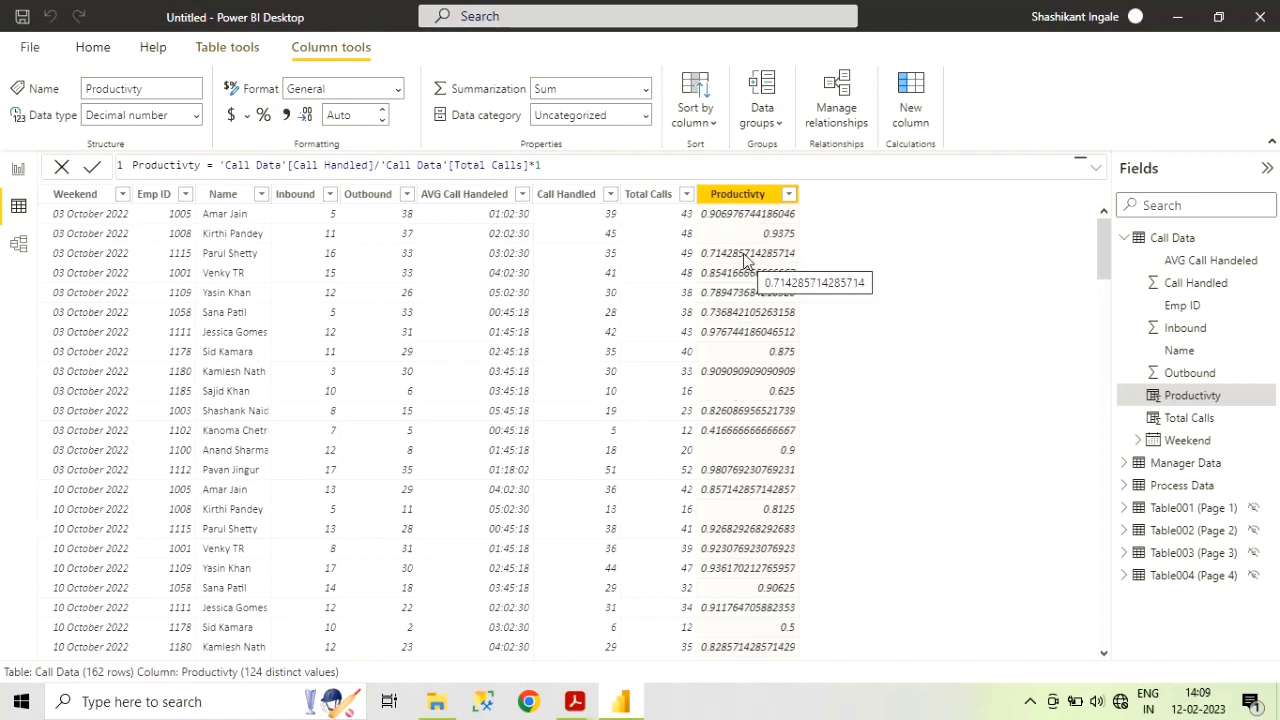
- Format the Productivty column as Percentage with 1 decimal place
{"action": "left_click", "coordinate": [397, 92]}
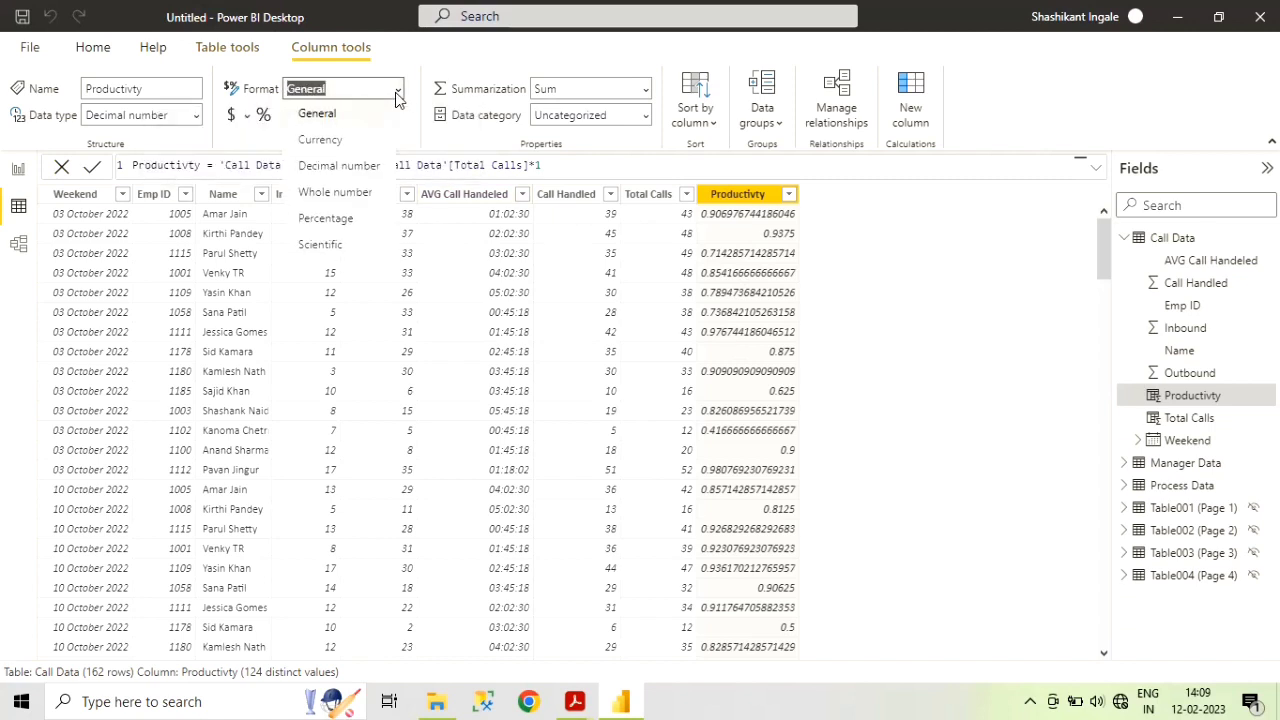
{"action": "left_click", "coordinate": [332, 220]}
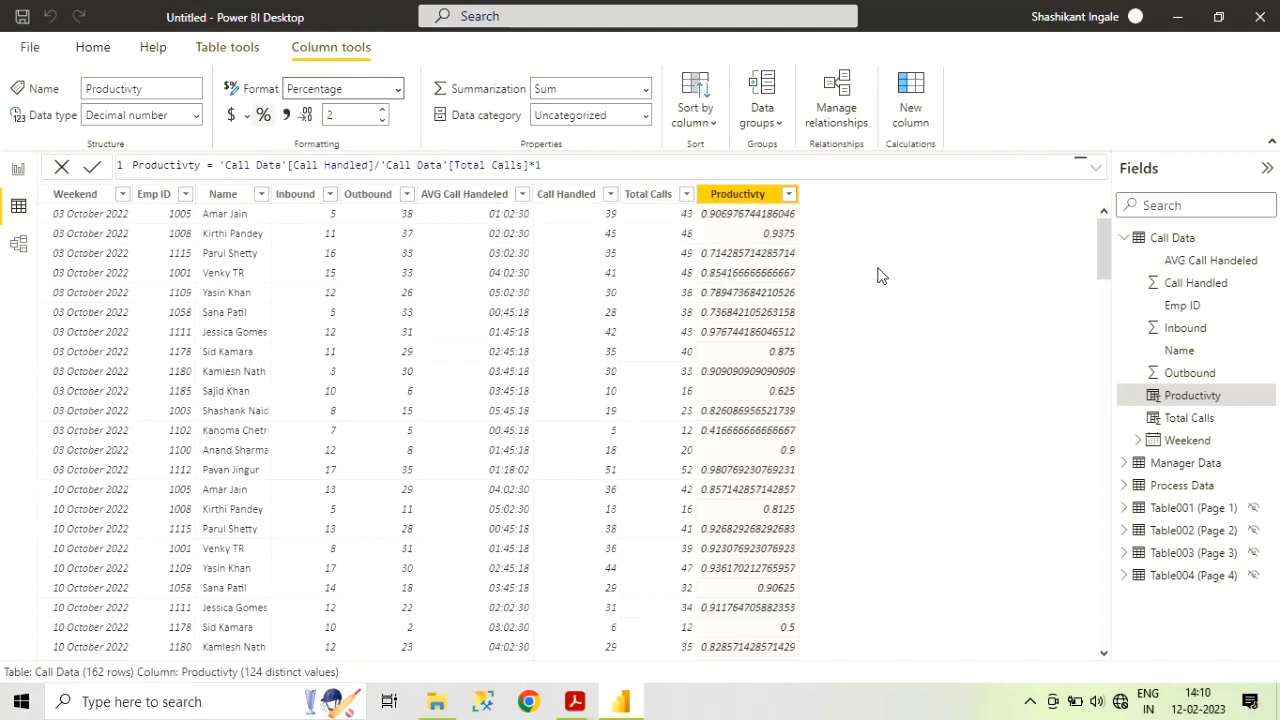
{"action": "type", "text": "1"}
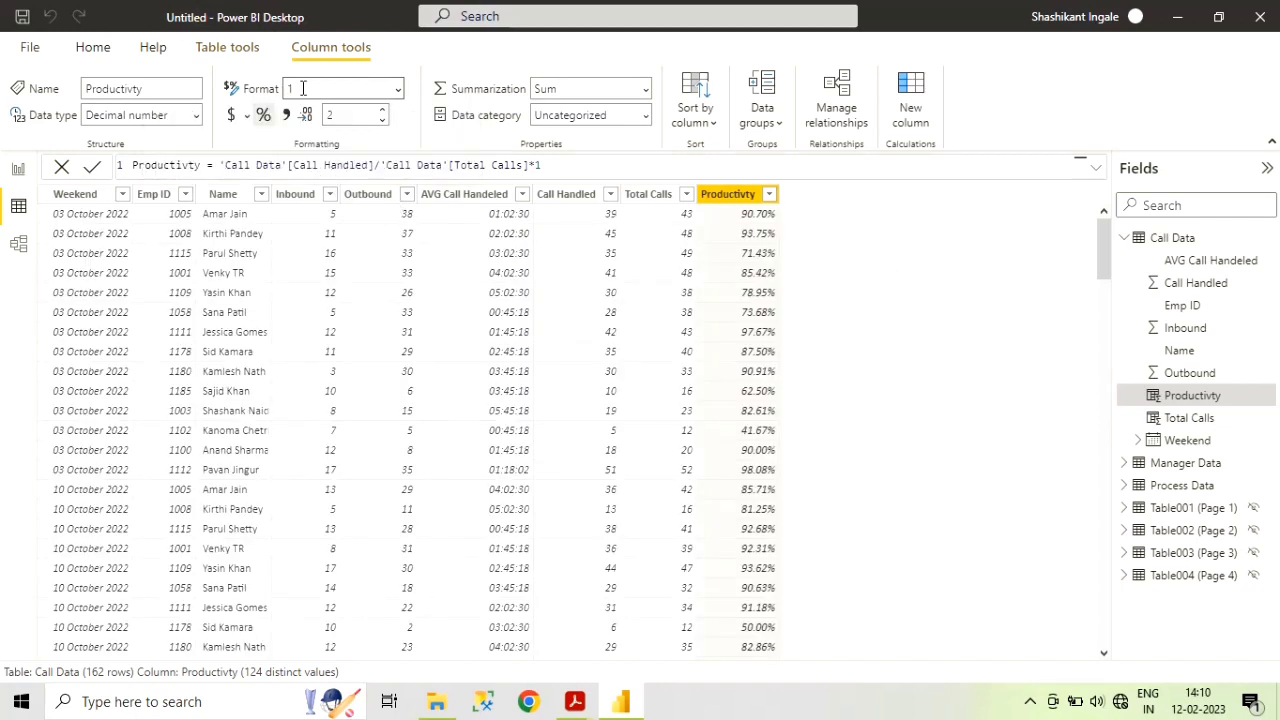
{"action": "left_click", "coordinate": [877, 282]}
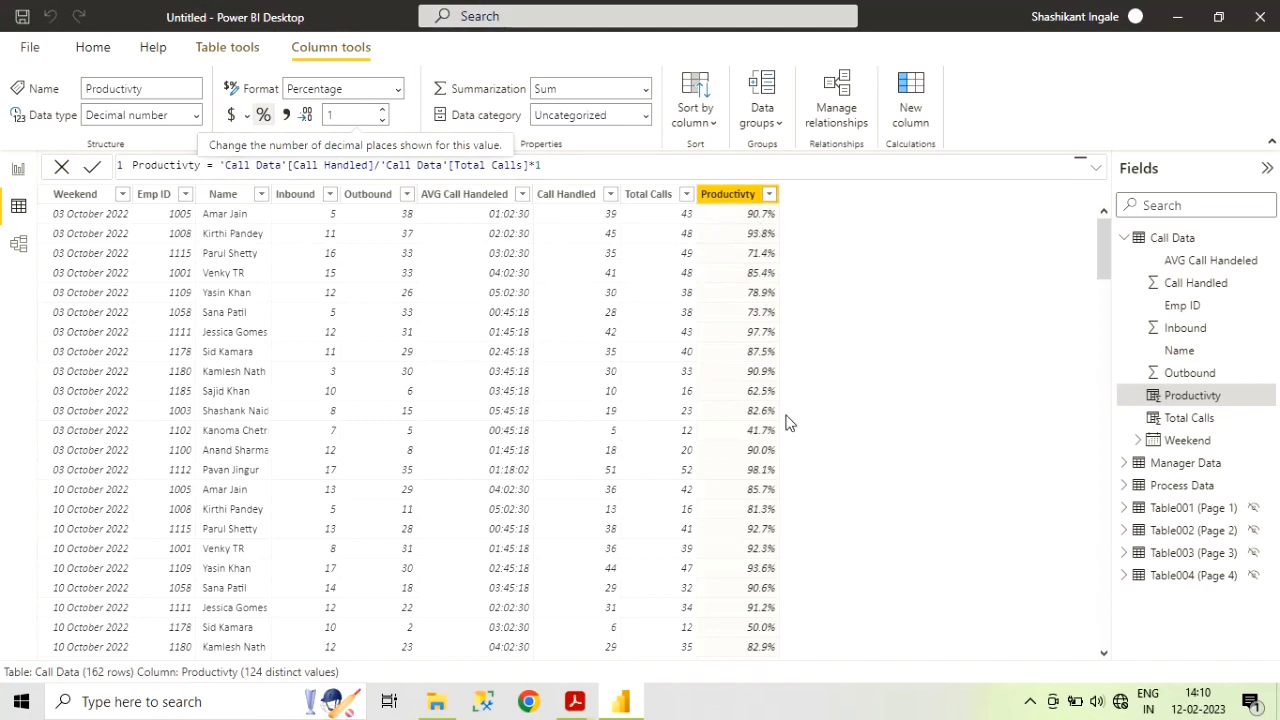
- Return to the report page and add an empty gauge visual below the Name slicer
{"action": "left_click", "coordinate": [18, 168]}
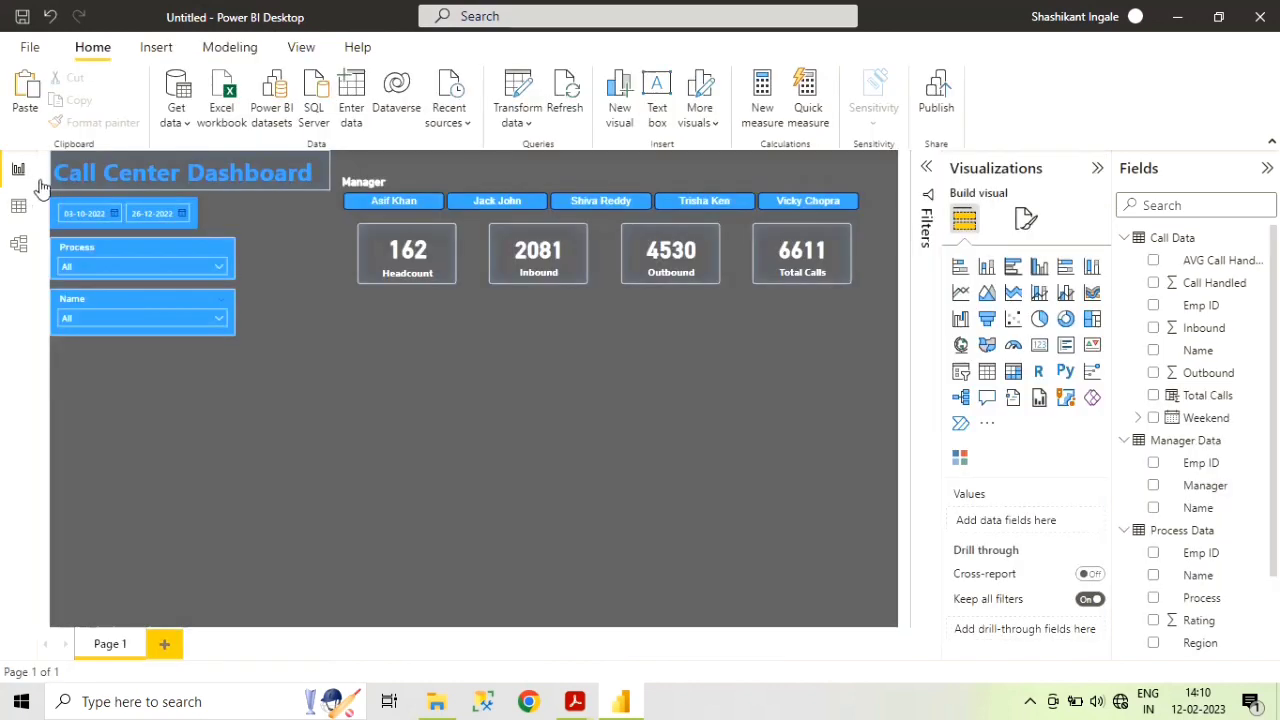
{"action": "left_click", "coordinate": [492, 462]}
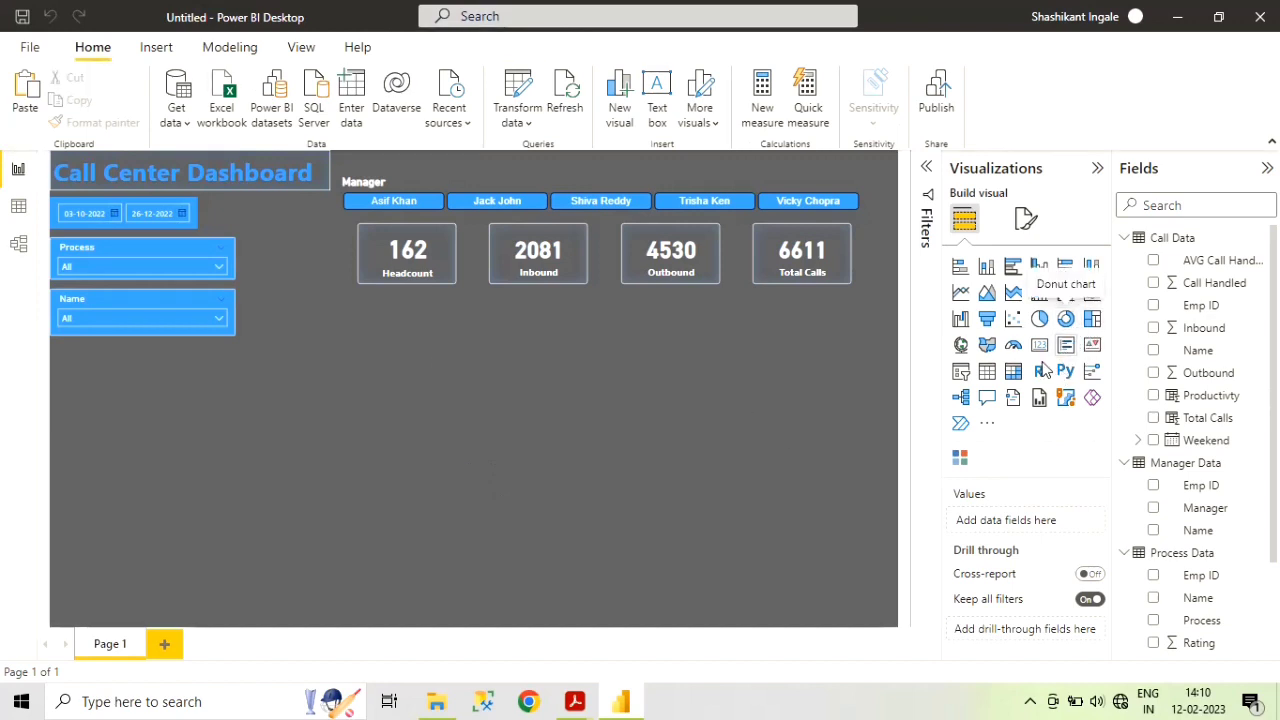
{"action": "left_click", "coordinate": [1013, 346]}
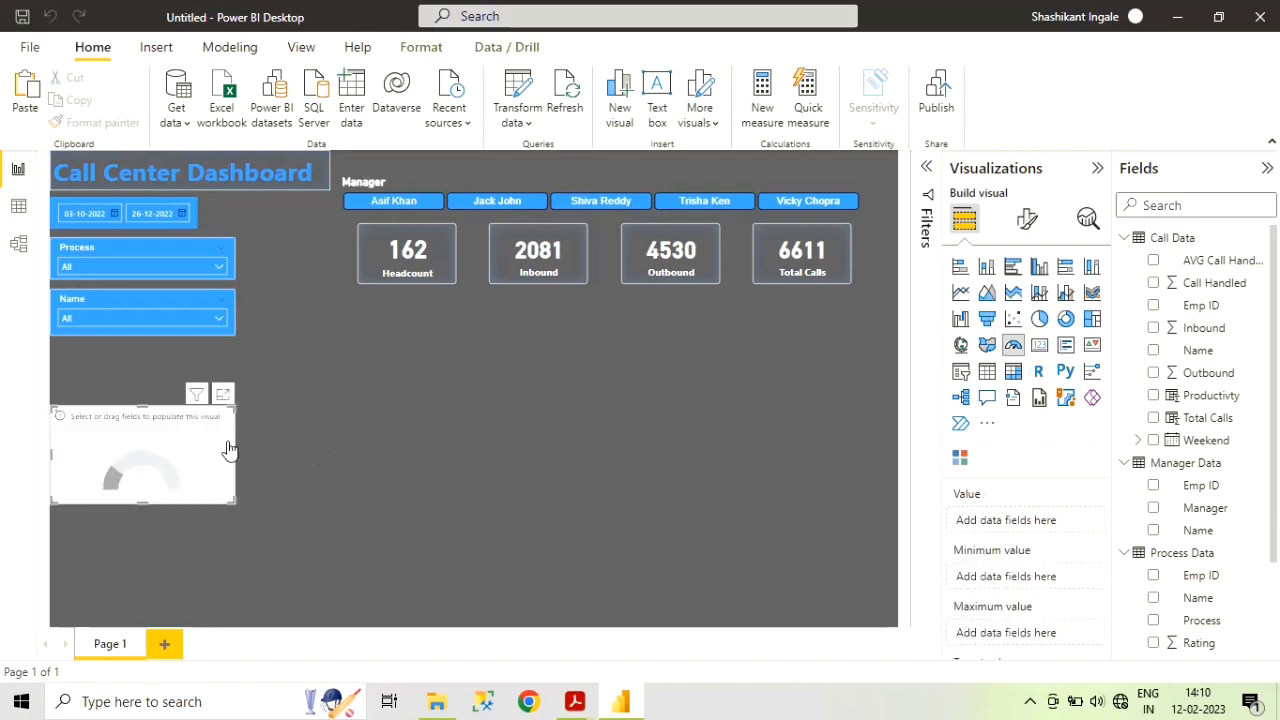
- Move the gauge directly beneath the Name slicer and make it display the average of Productivty from Call Data
{"action": "mouse_move", "coordinate": [228, 400]}
{"action": "left_mouse_down"}
{"action": "mouse_move", "coordinate": [242, 354]}
{"action": "mouse_move", "coordinate": [230, 340]}
{"action": "left_mouse_up"}
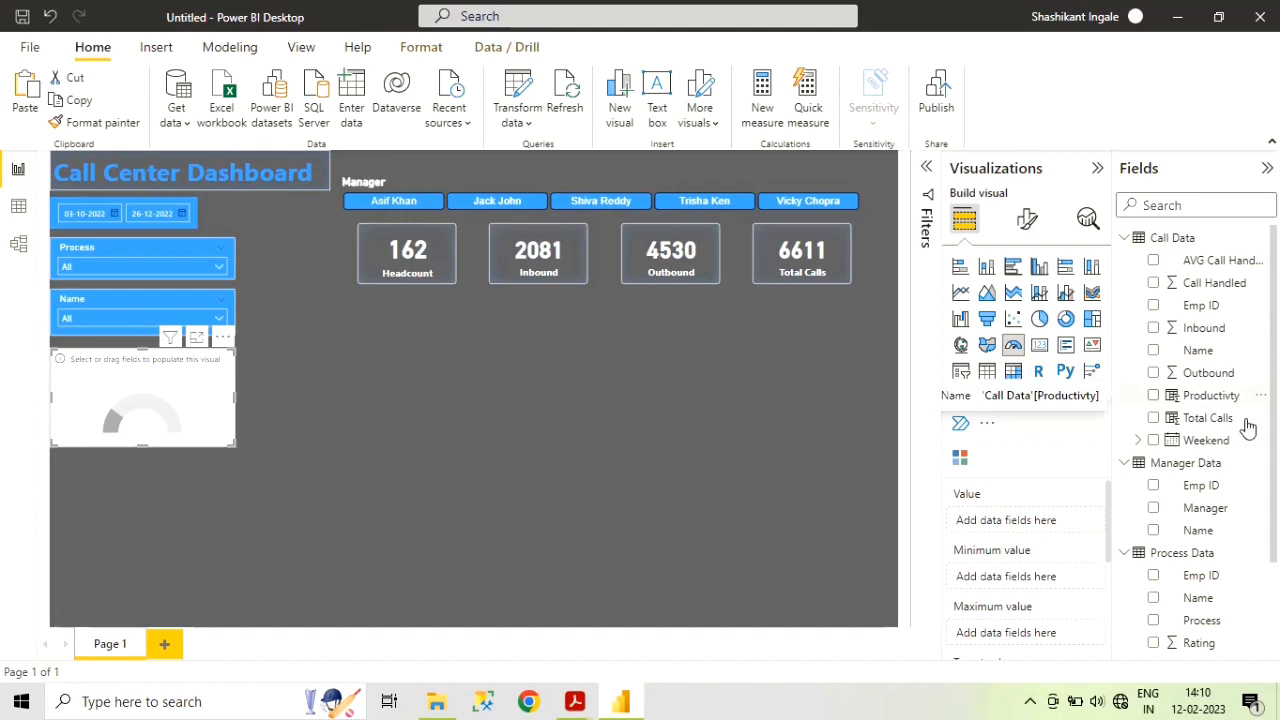
{"action": "left_click", "coordinate": [1153, 395]}
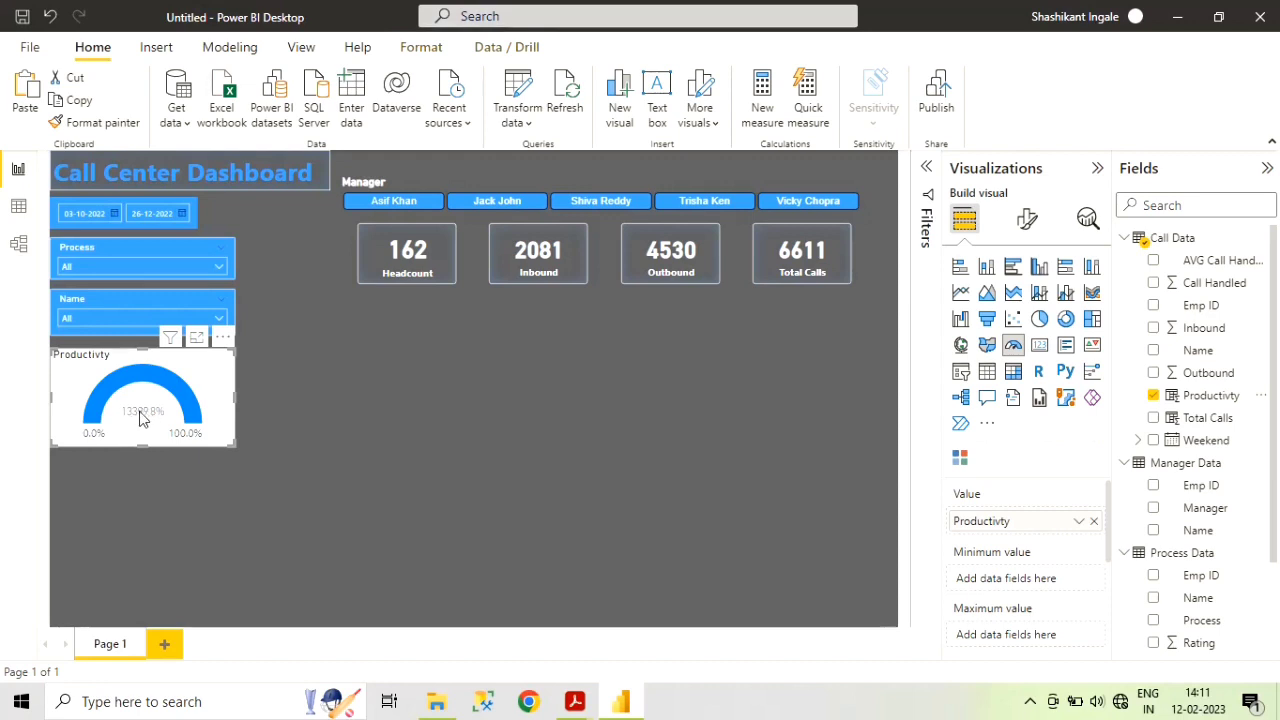
{"action": "mouse_move", "coordinate": [140, 418]}
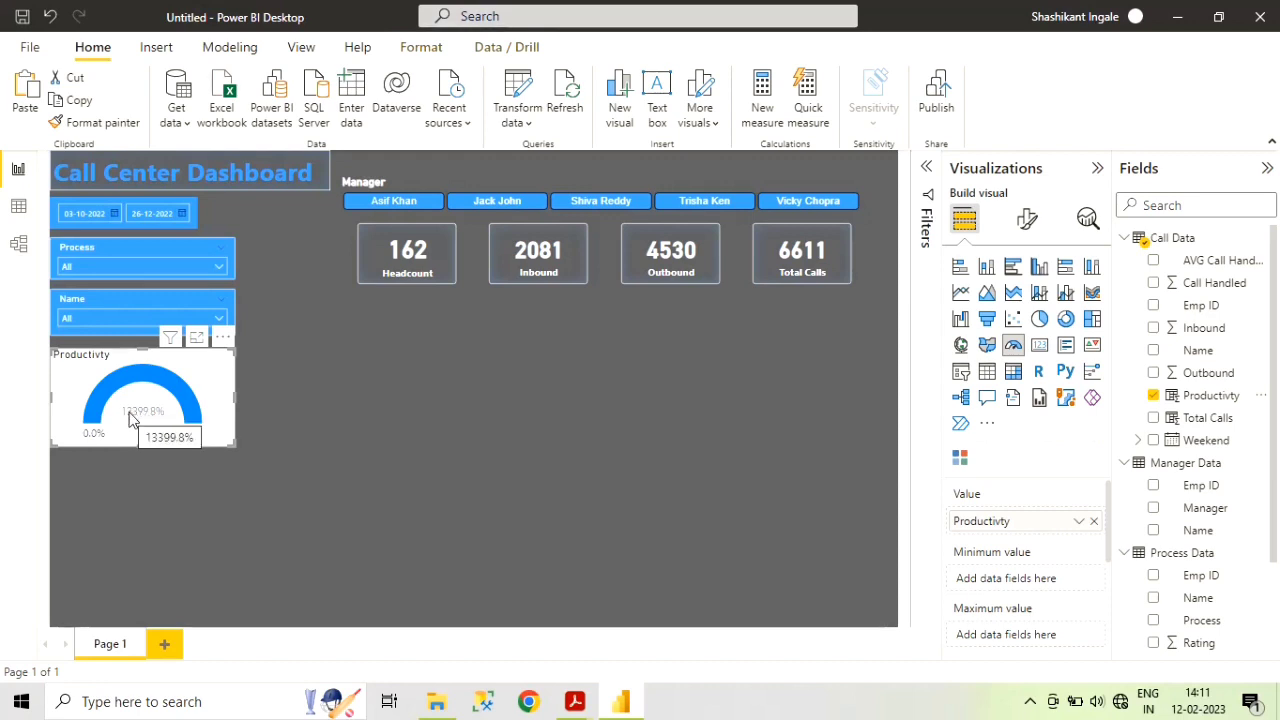
{"action": "left_click", "coordinate": [1080, 523]}
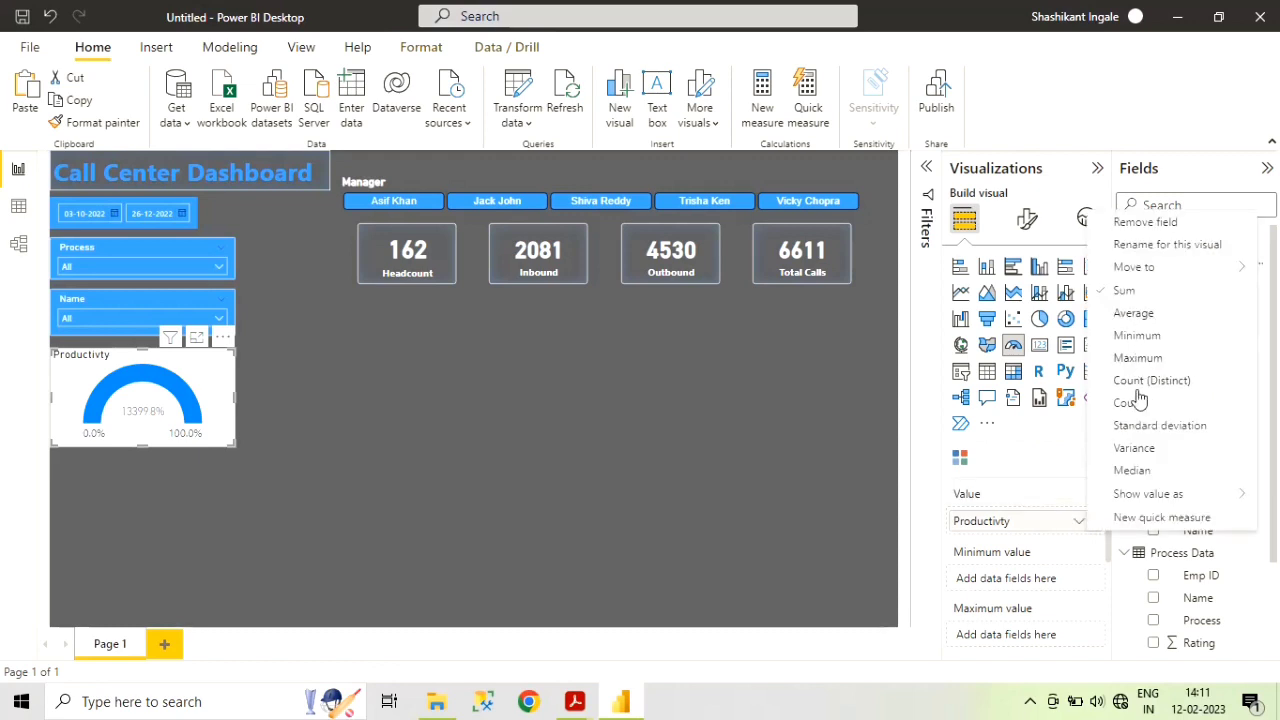
{"action": "left_click", "coordinate": [1134, 315]}
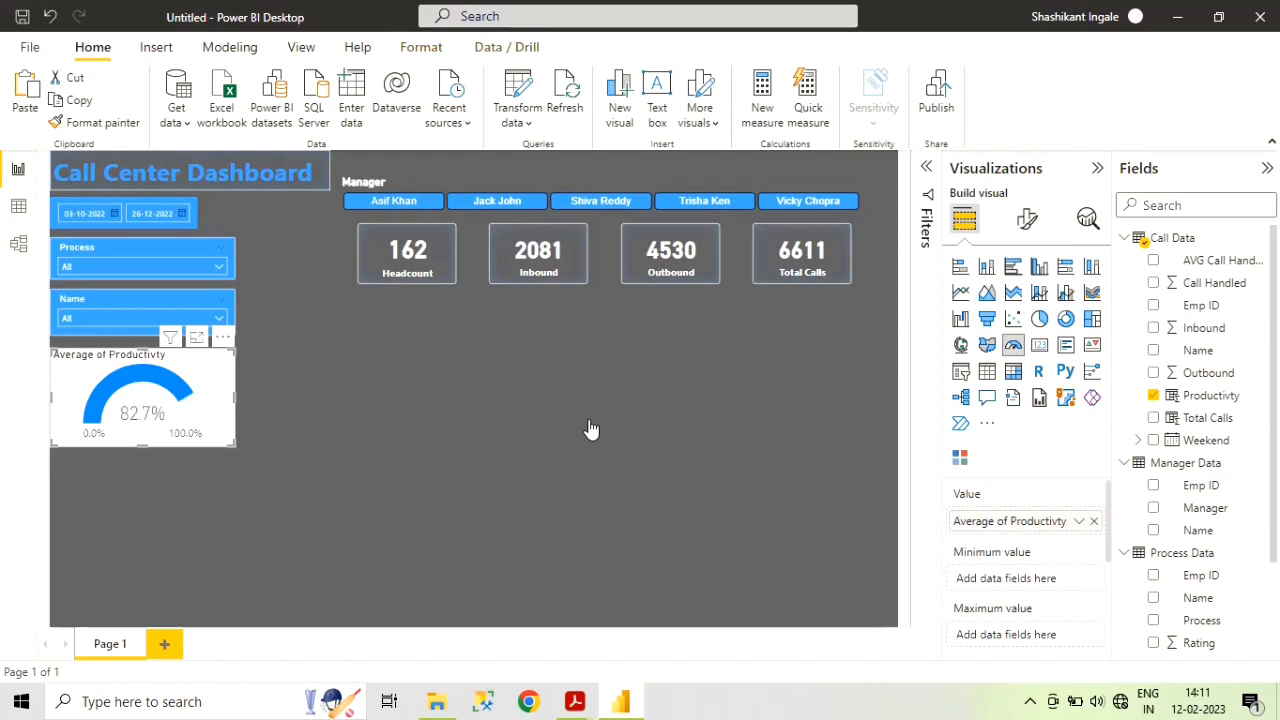
- Rename the gauge's value field to Productivty for this visual
{"action": "double_click", "coordinate": [1015, 522]}
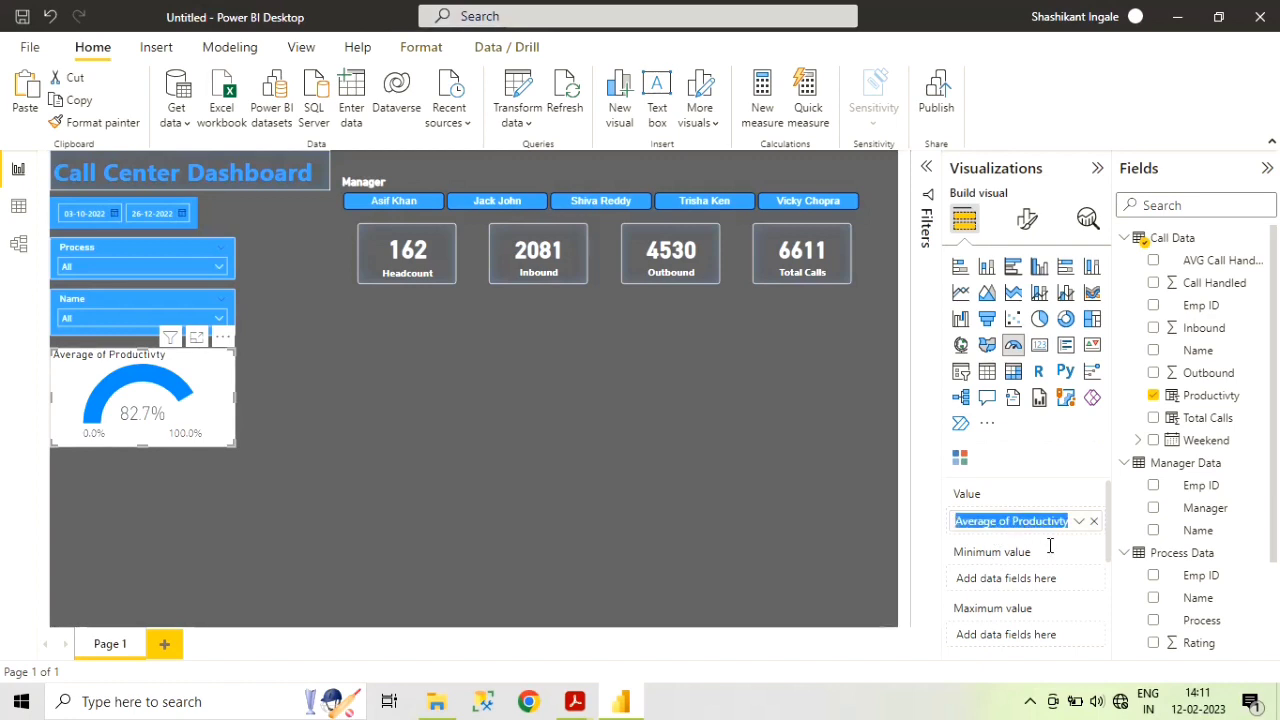
{"action": "key", "text": "ctrl+Left"}
{"action": "key", "text": "BackSpace"}
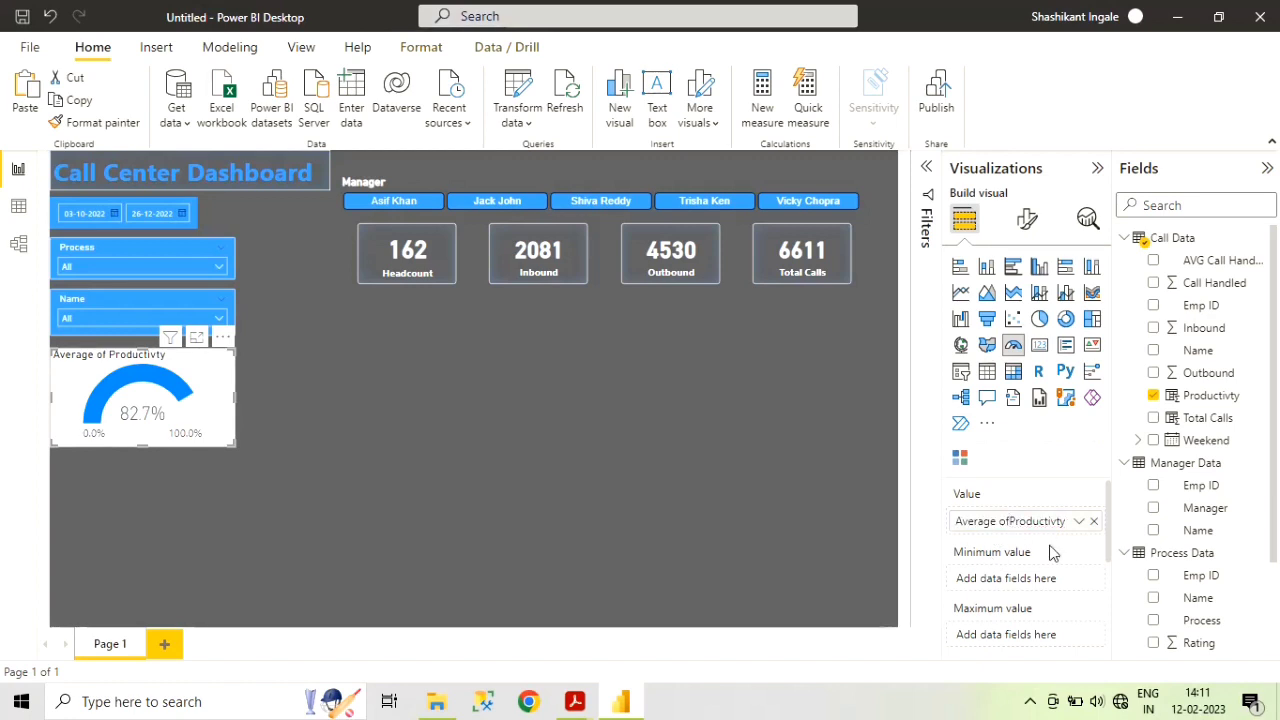
{"action": "key", "text": "BackSpace"}
{"action": "key", "text": "BackSpace"}
{"action": "key", "text": "BackSpace"}
{"action": "key", "text": "BackSpace"}
{"action": "key", "text": "BackSpace"}
{"action": "key", "text": "BackSpace"}
{"action": "key", "text": "BackSpace"}
{"action": "key", "text": "BackSpace"}
{"action": "key", "text": "BackSpace"}
{"action": "key", "text": "BackSpace"}
{"action": "key", "text": "Return"}
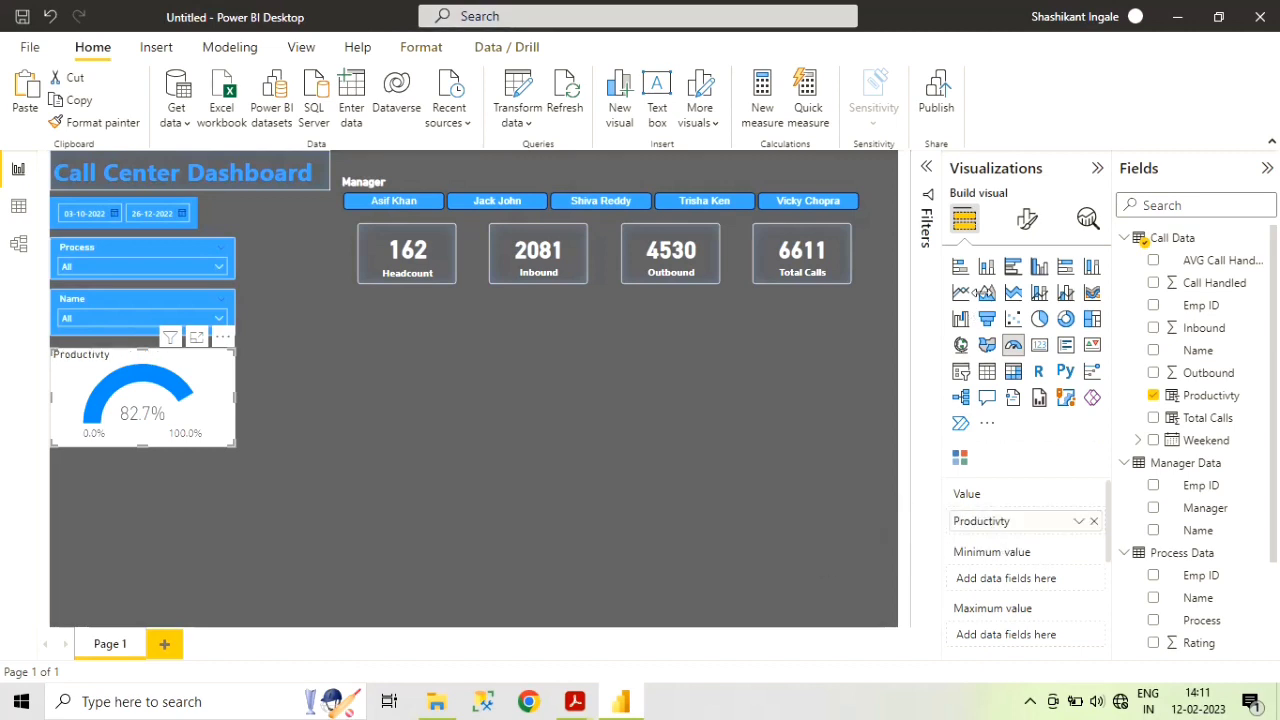
- Make the gauge's data labels white and bold
{"action": "left_click", "coordinate": [1025, 230]}
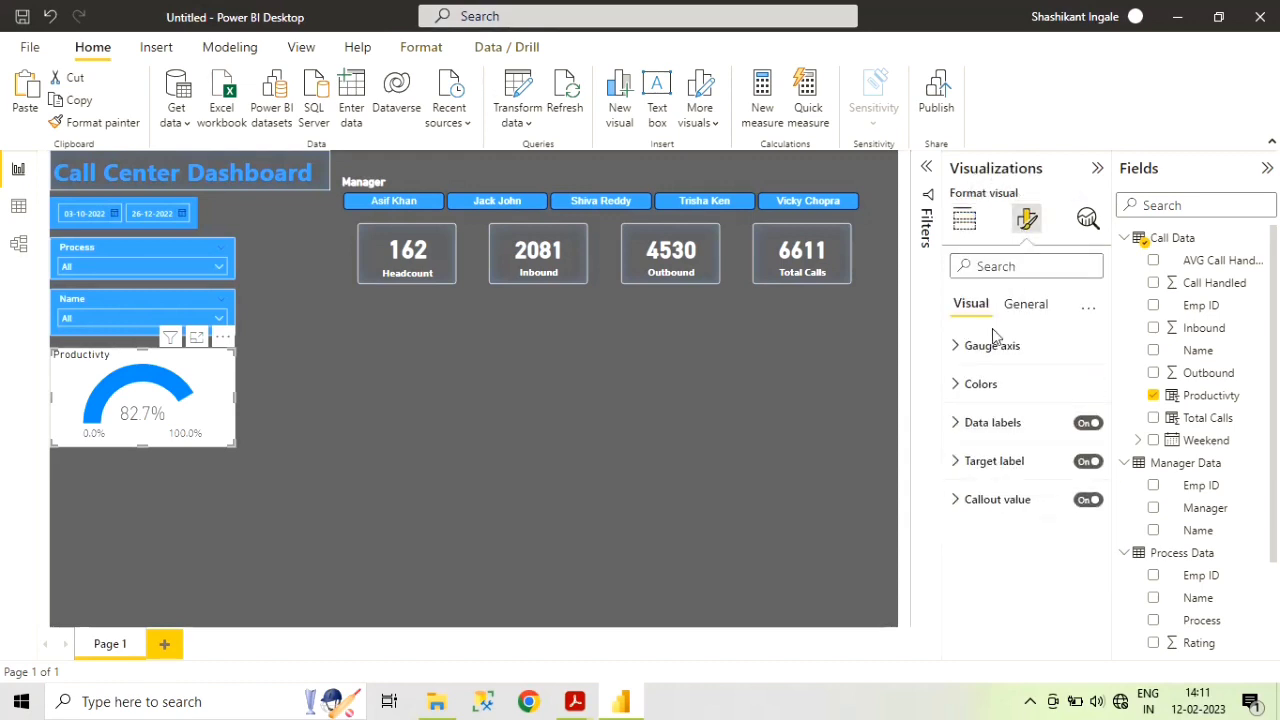
{"action": "left_click", "coordinate": [957, 393]}
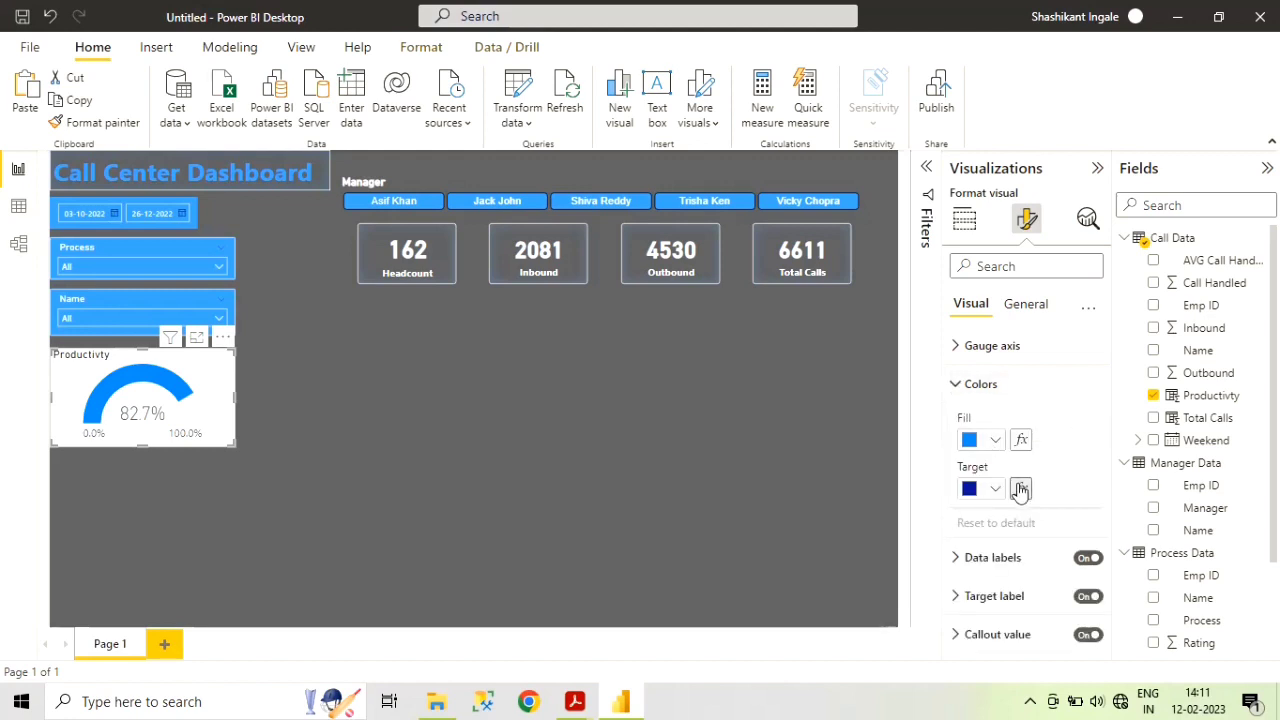
{"action": "left_click", "coordinate": [957, 391]}
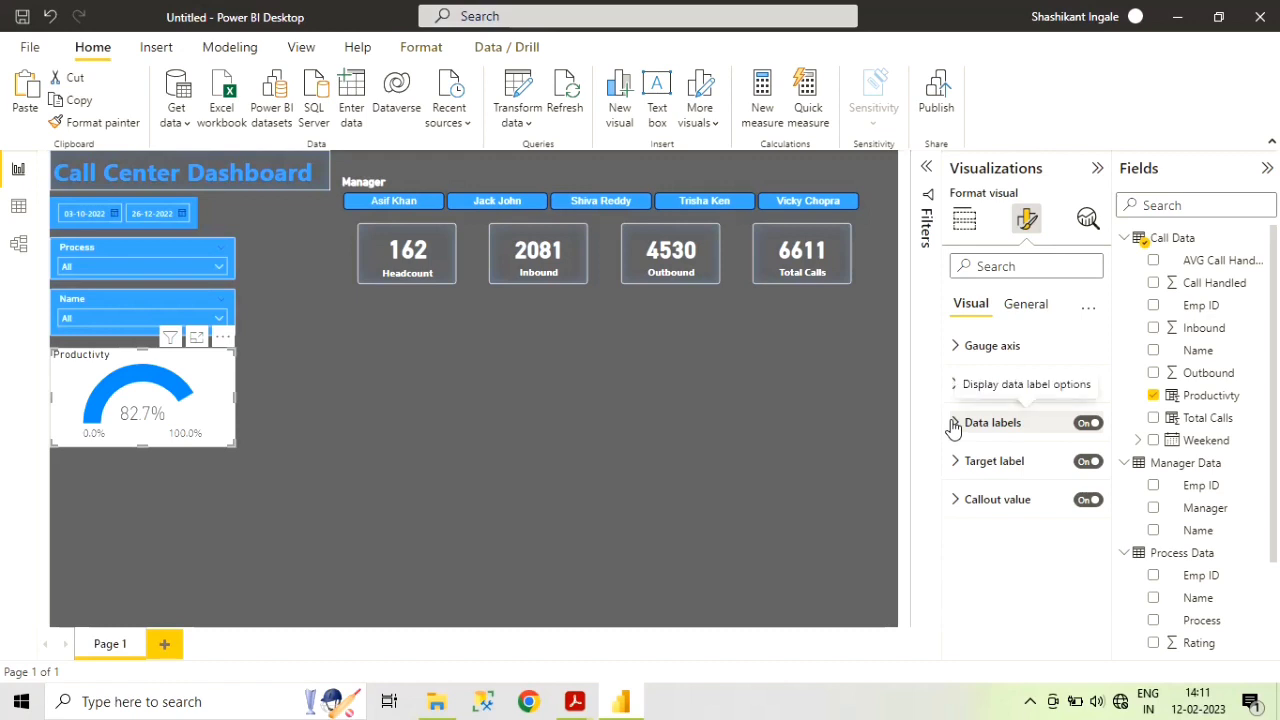
{"action": "left_click", "coordinate": [954, 425]}
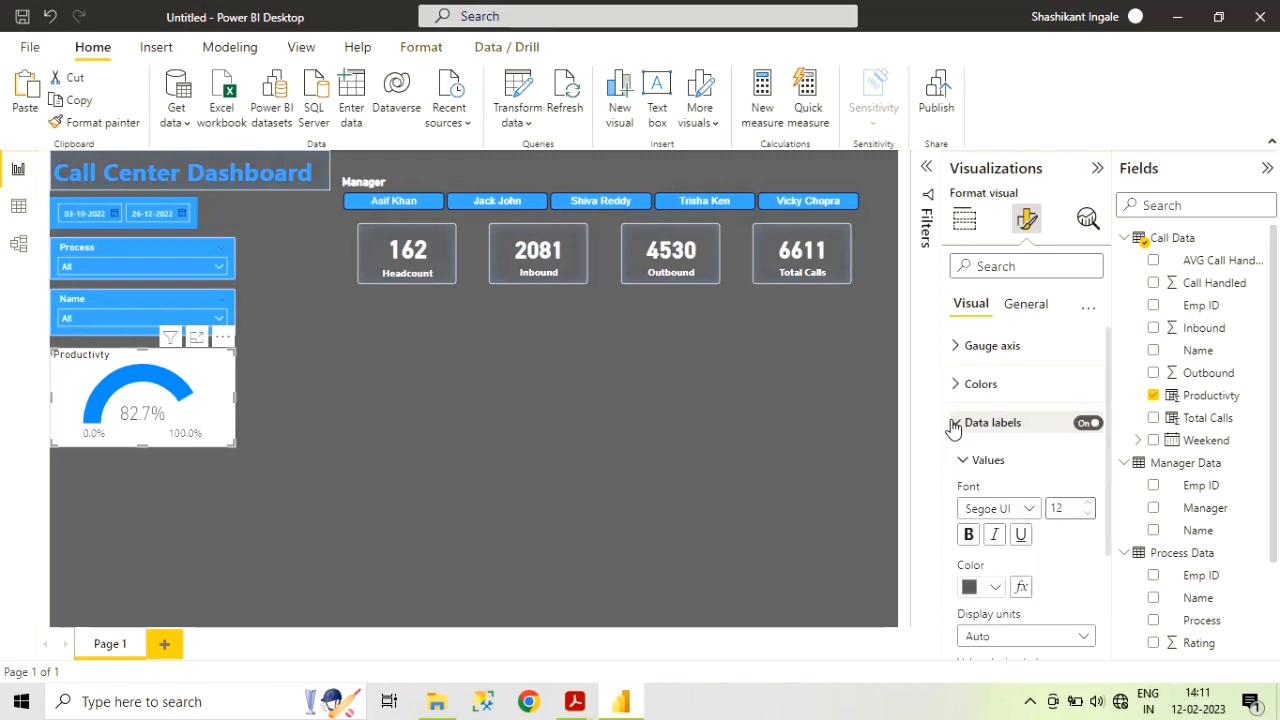
{"action": "left_click", "coordinate": [997, 587]}
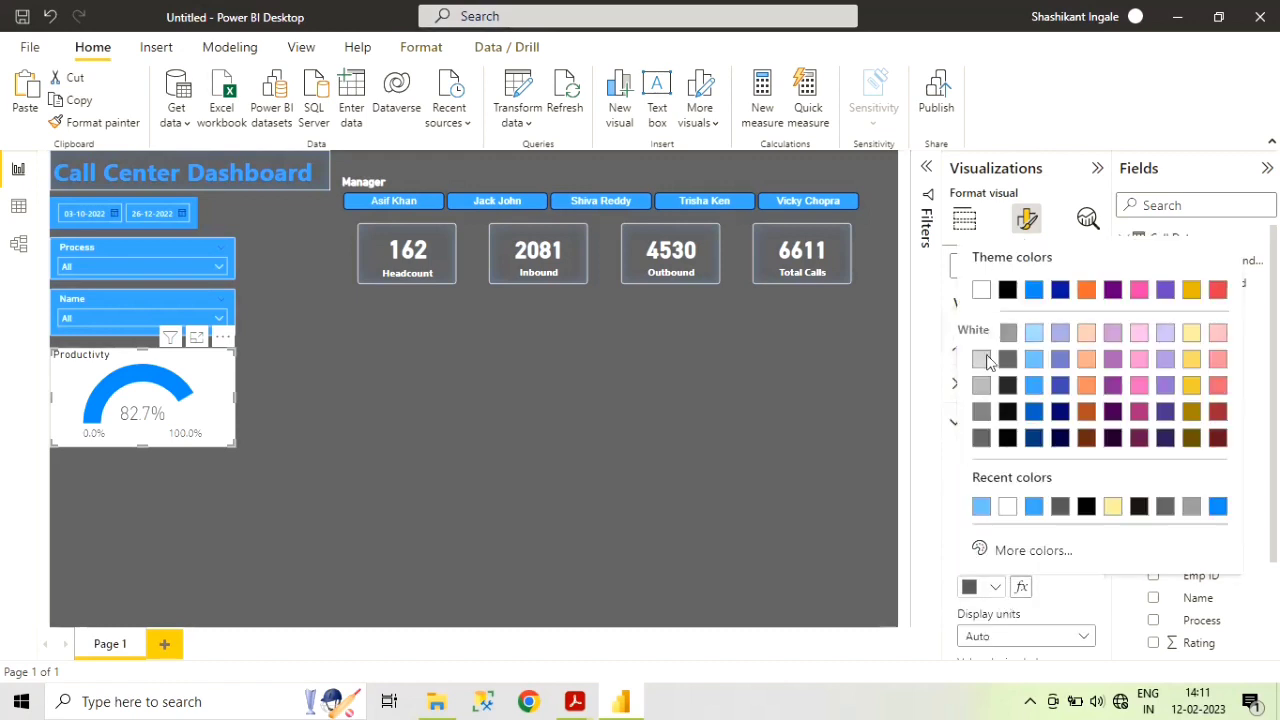
{"action": "left_click", "coordinate": [981, 291]}
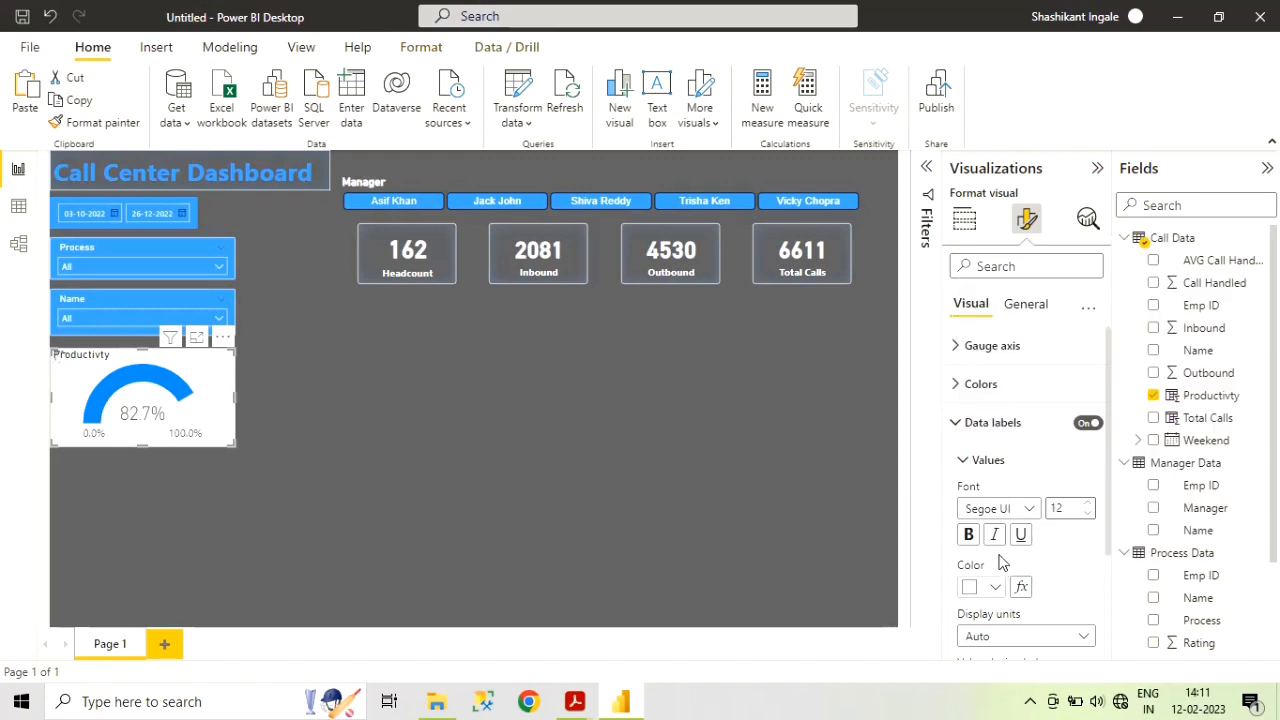
{"action": "left_click", "coordinate": [968, 534]}
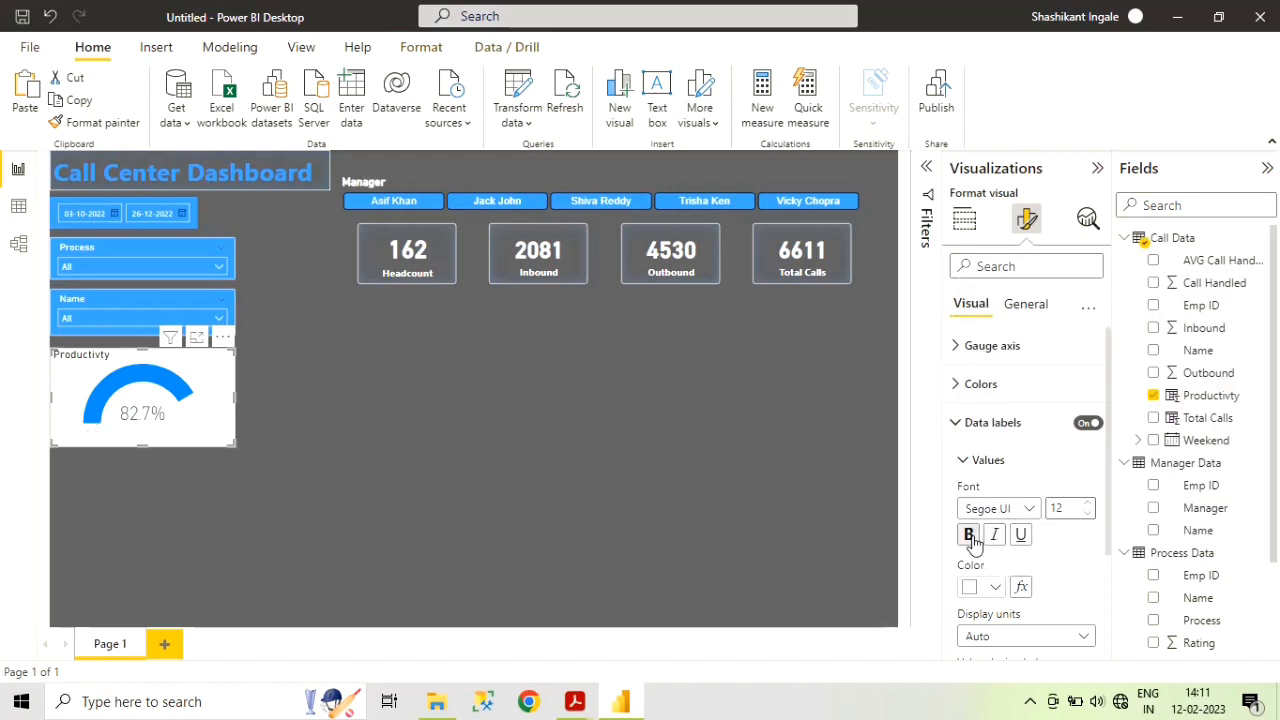
- Make the gauge's target label white and bold
{"action": "scroll", "coordinate": [1057, 584], "scroll_direction": "down", "scroll_amount": 3}
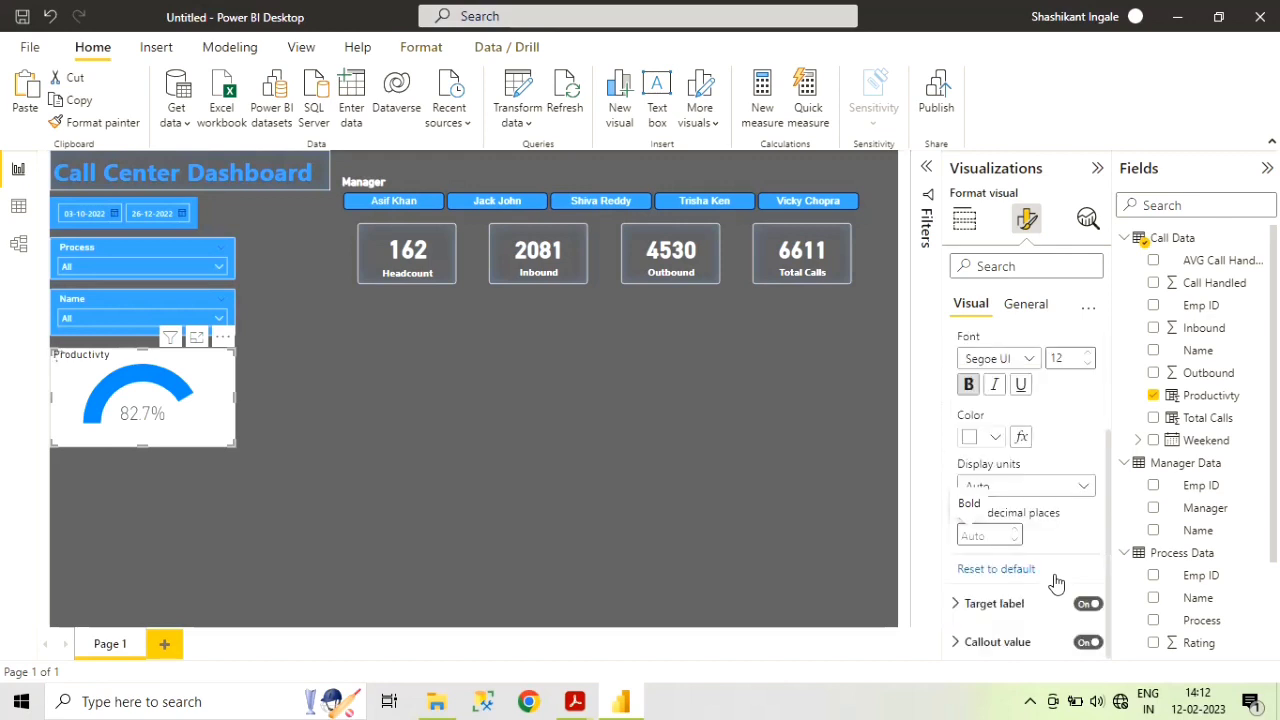
{"action": "left_click", "coordinate": [957, 608]}
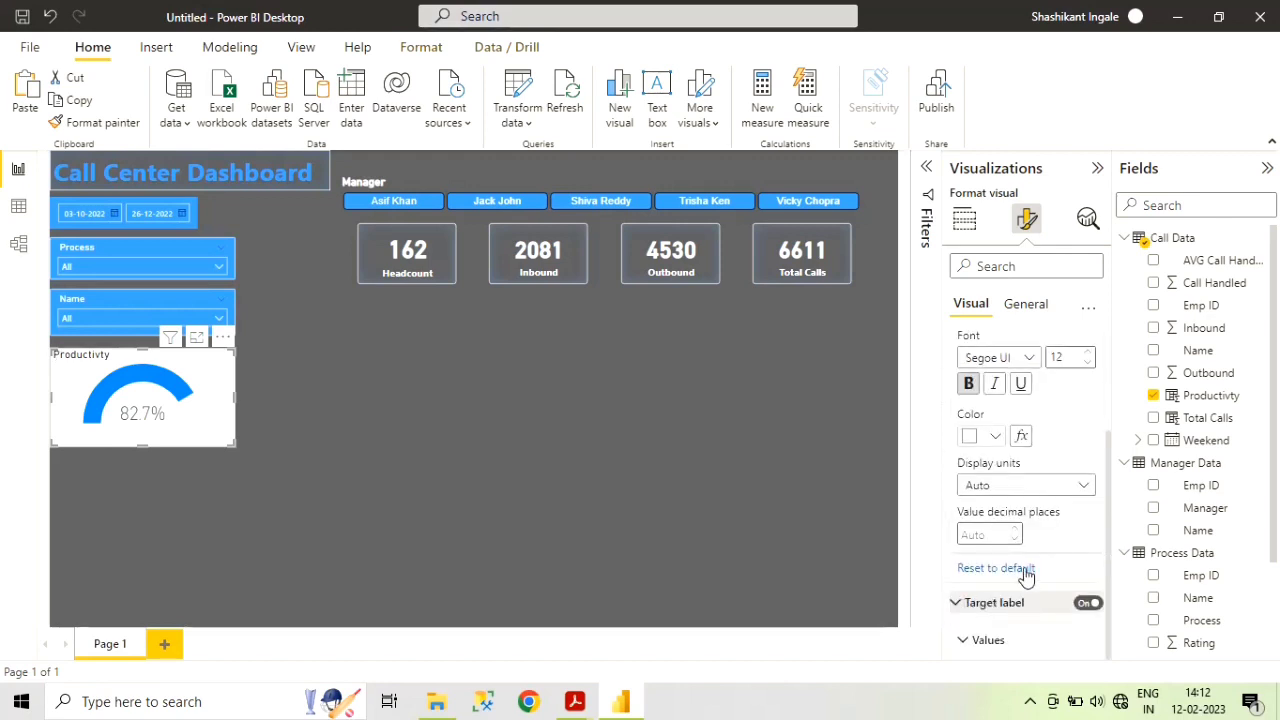
{"action": "scroll", "coordinate": [1000, 580], "scroll_direction": "down", "scroll_amount": 3}
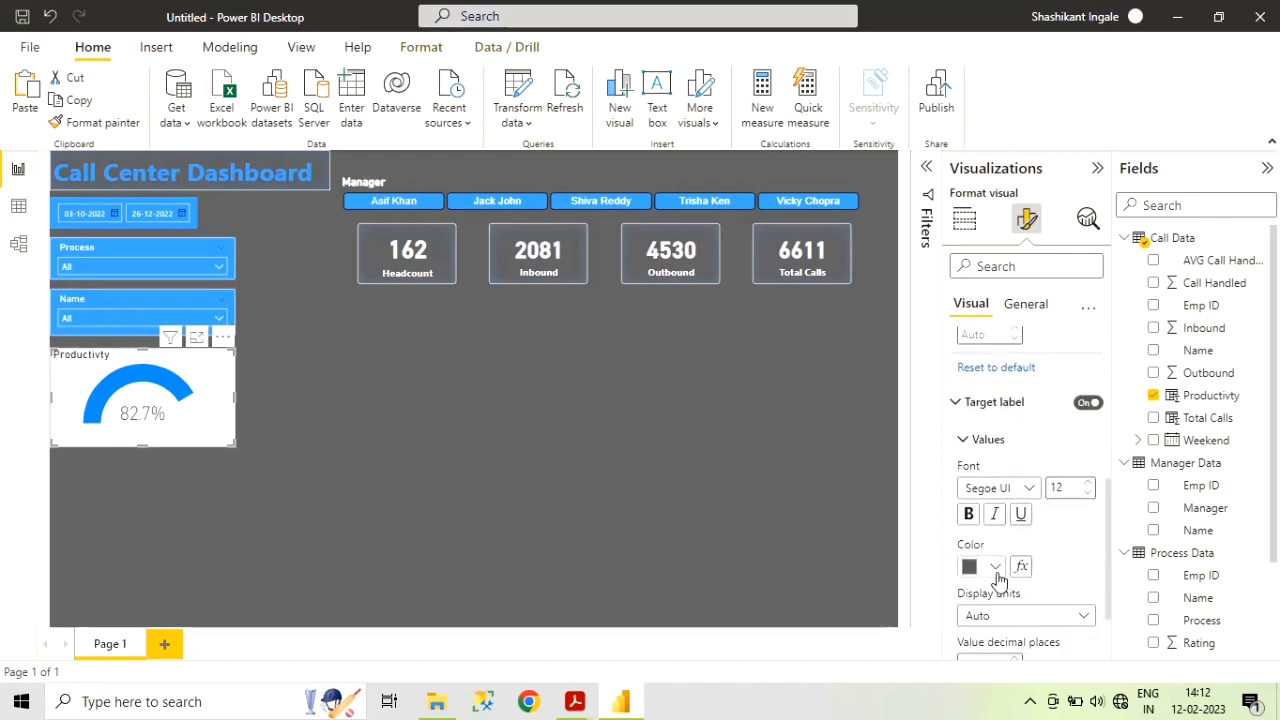
{"action": "left_click", "coordinate": [995, 568]}
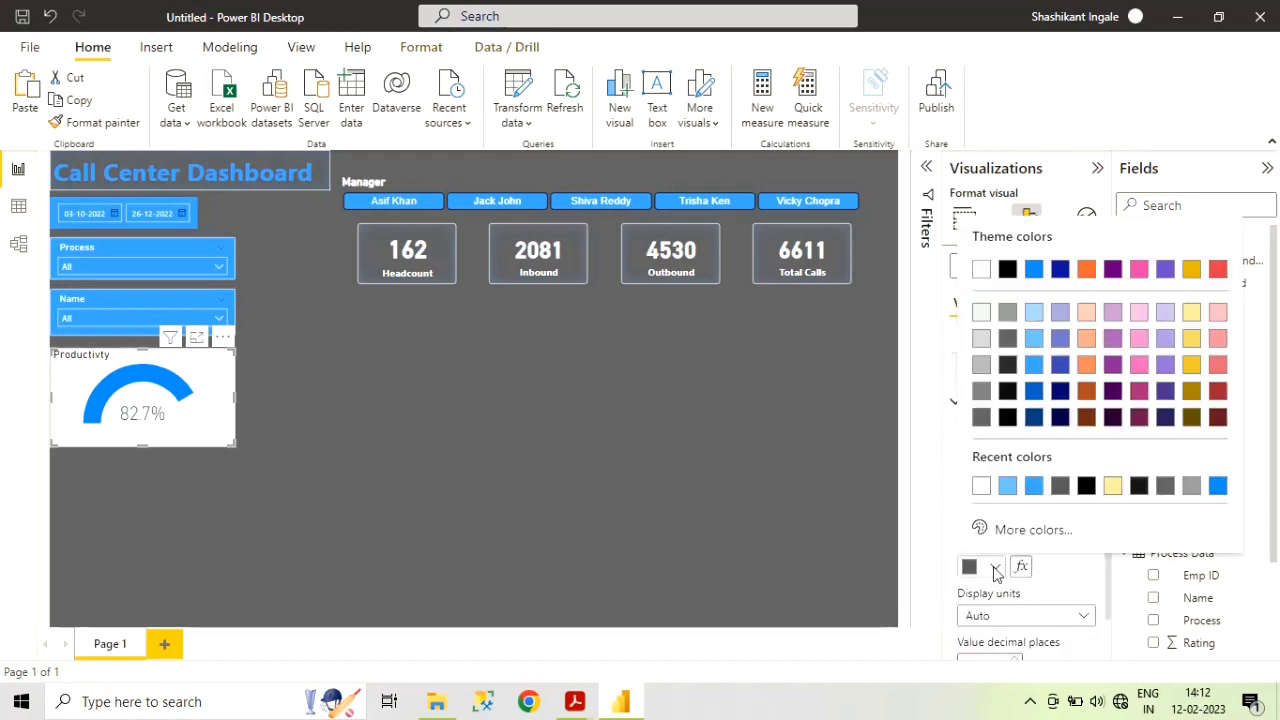
{"action": "left_click", "coordinate": [981, 270]}
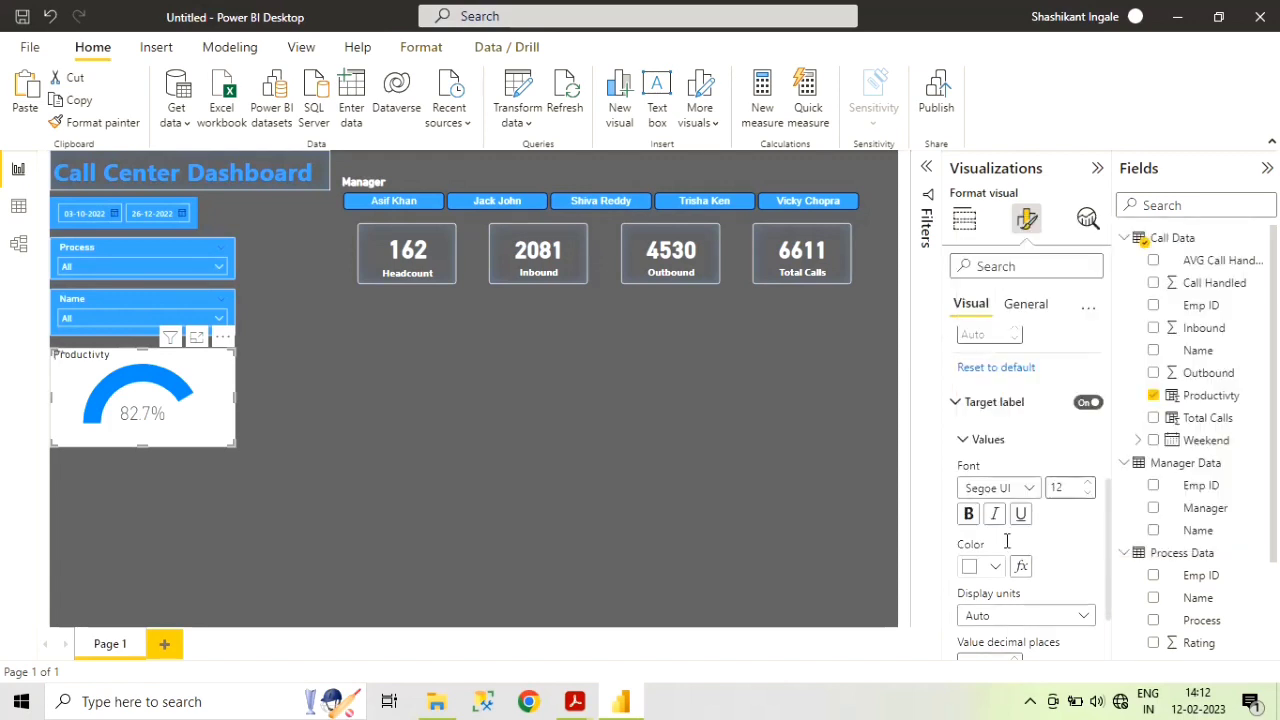
{"action": "left_click", "coordinate": [972, 518]}
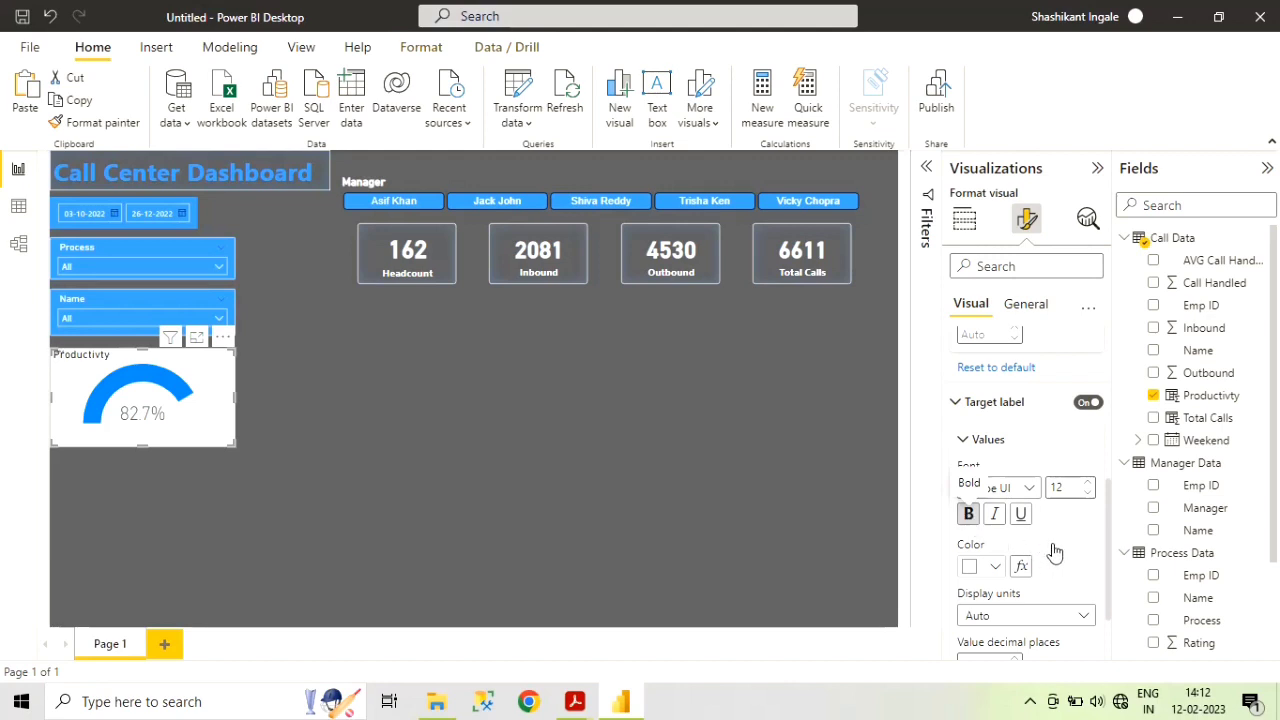
- Set the gauge's callout value color to white
{"action": "scroll", "coordinate": [1051, 548], "scroll_direction": "down", "scroll_amount": 2}
{"action": "left_click", "coordinate": [957, 641]}
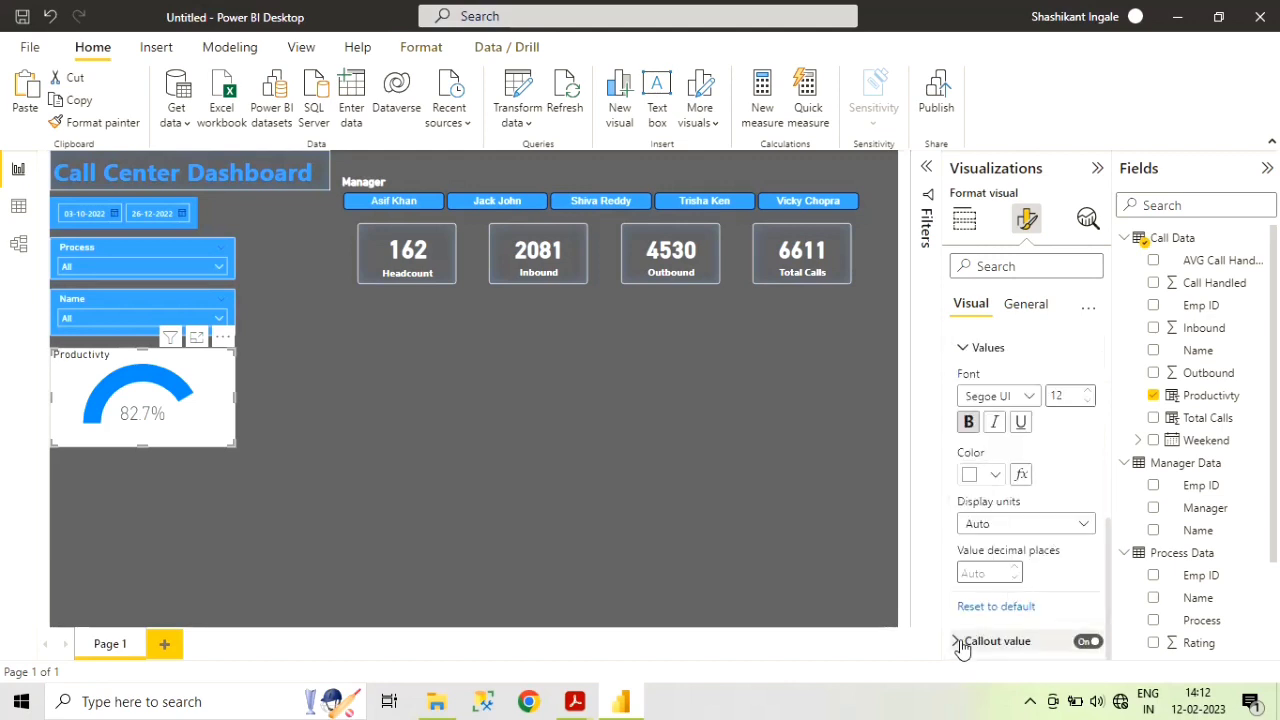
{"action": "scroll", "coordinate": [1046, 567], "scroll_direction": "down", "scroll_amount": 4}
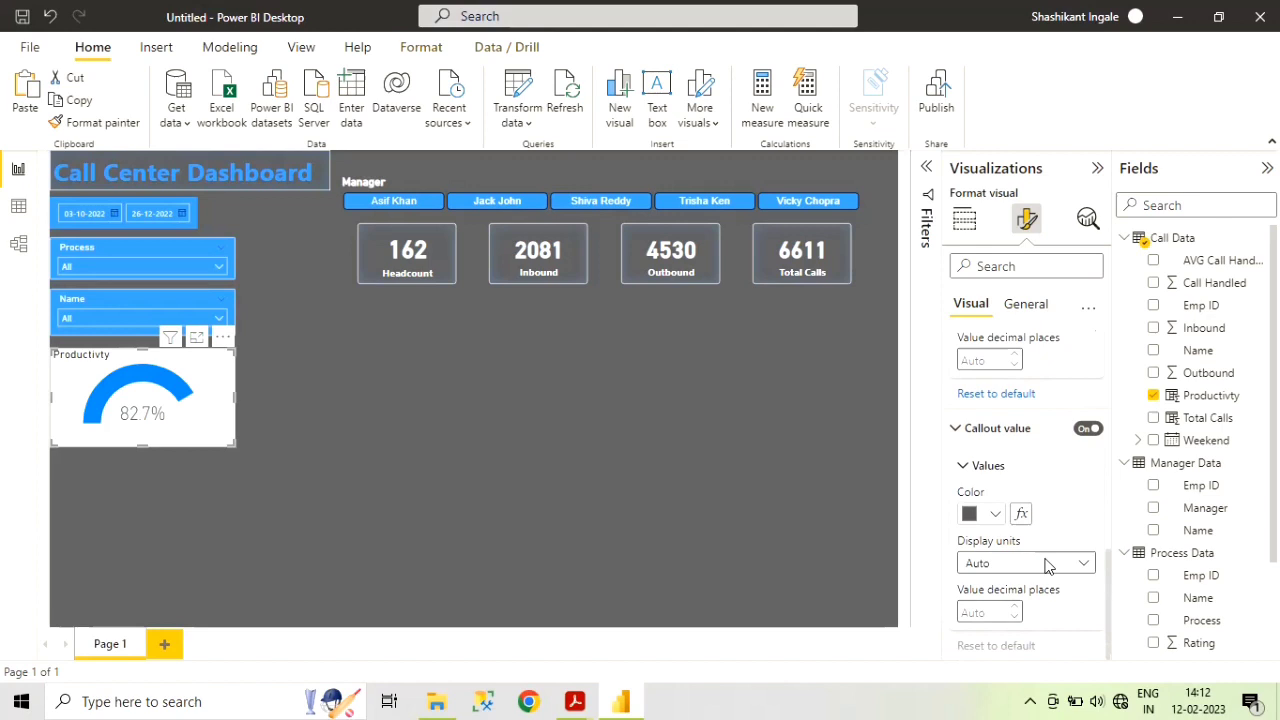
{"action": "left_click", "coordinate": [996, 514]}
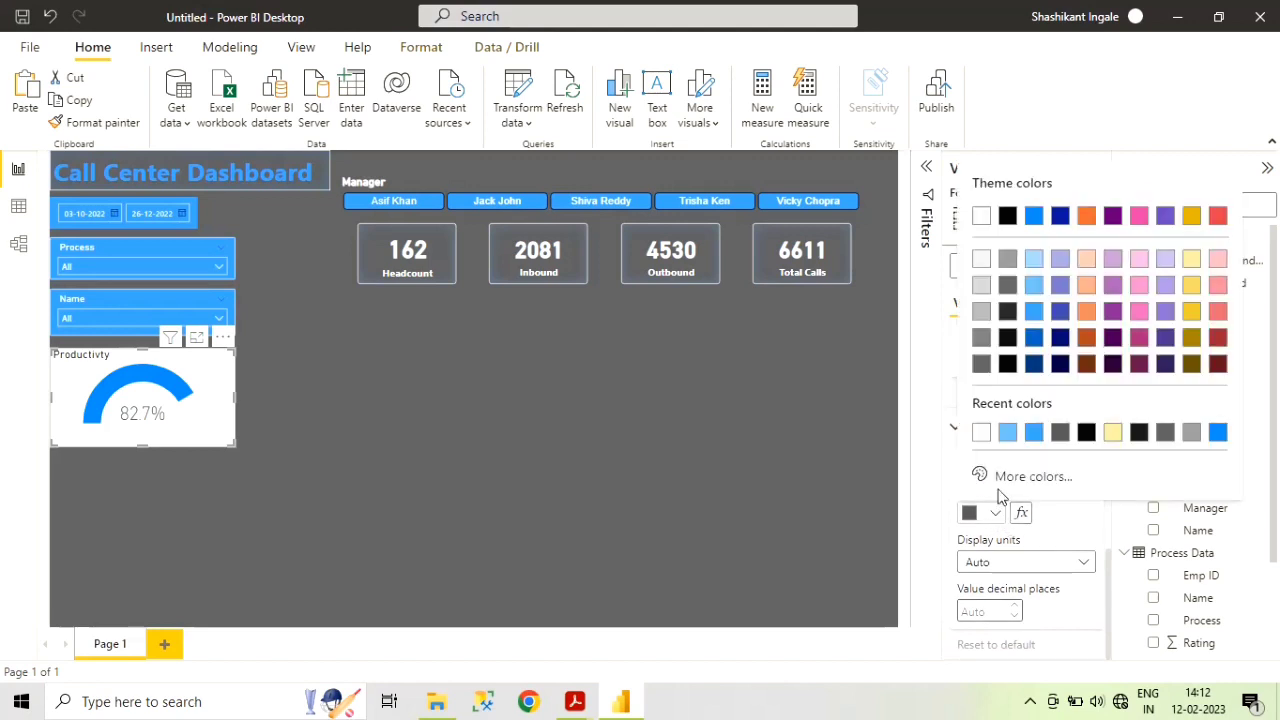
{"action": "left_click", "coordinate": [983, 222]}
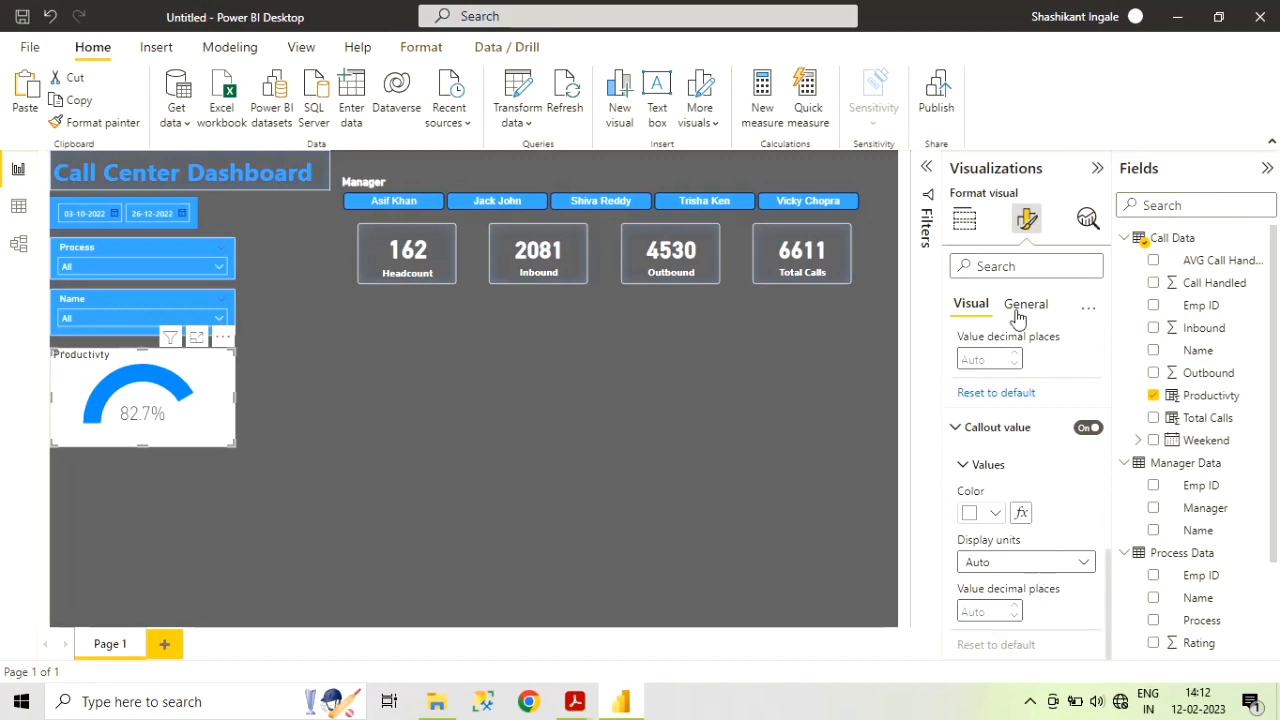
- Turn off the background of the gauge visual
{"action": "scroll", "coordinate": [1017, 316], "scroll_direction": "up", "scroll_amount": 3}
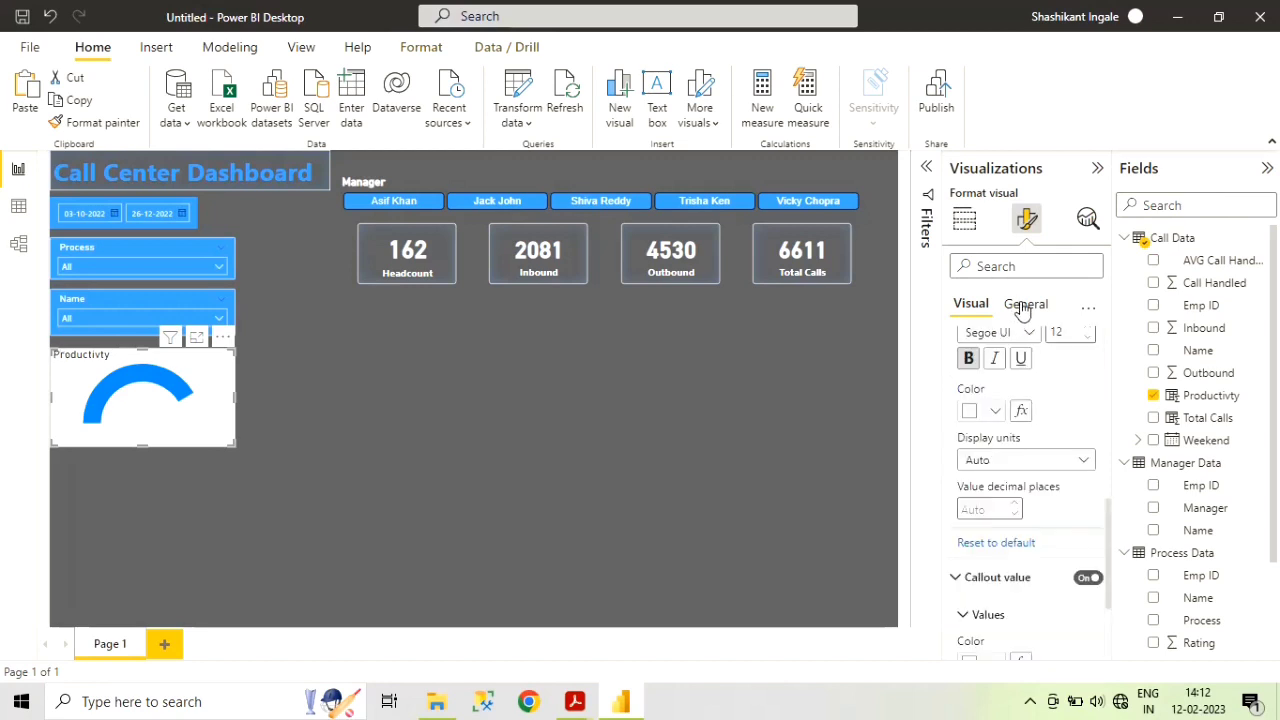
{"action": "left_click", "coordinate": [1022, 310]}
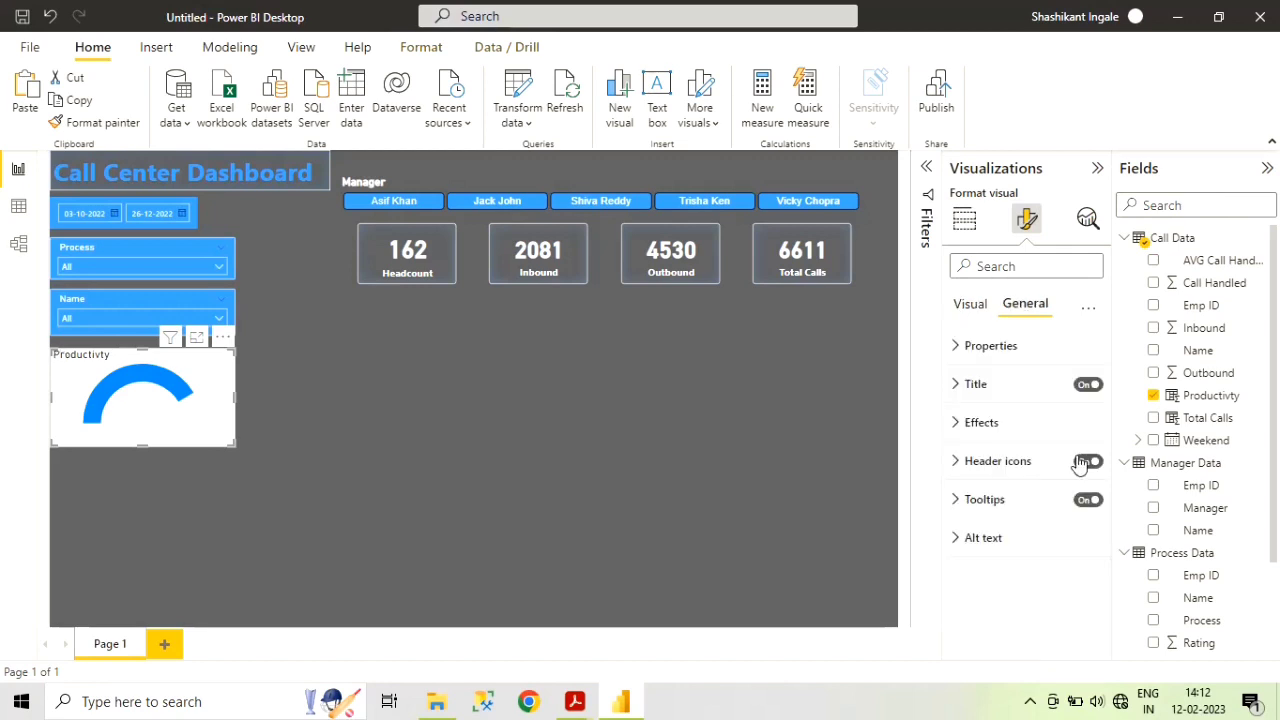
{"action": "left_click", "coordinate": [957, 428]}
{"action": "left_click", "coordinate": [1080, 461]}
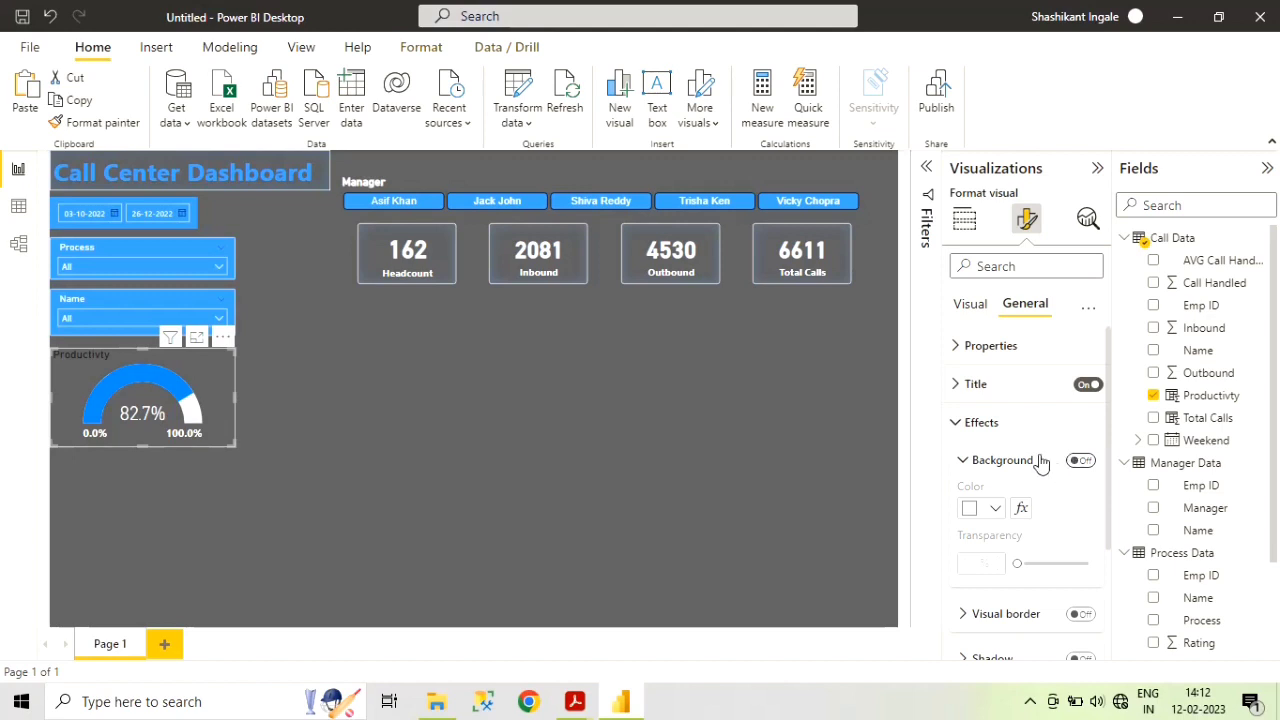
- Set the gauge title's text color to white
{"action": "left_click", "coordinate": [955, 386]}
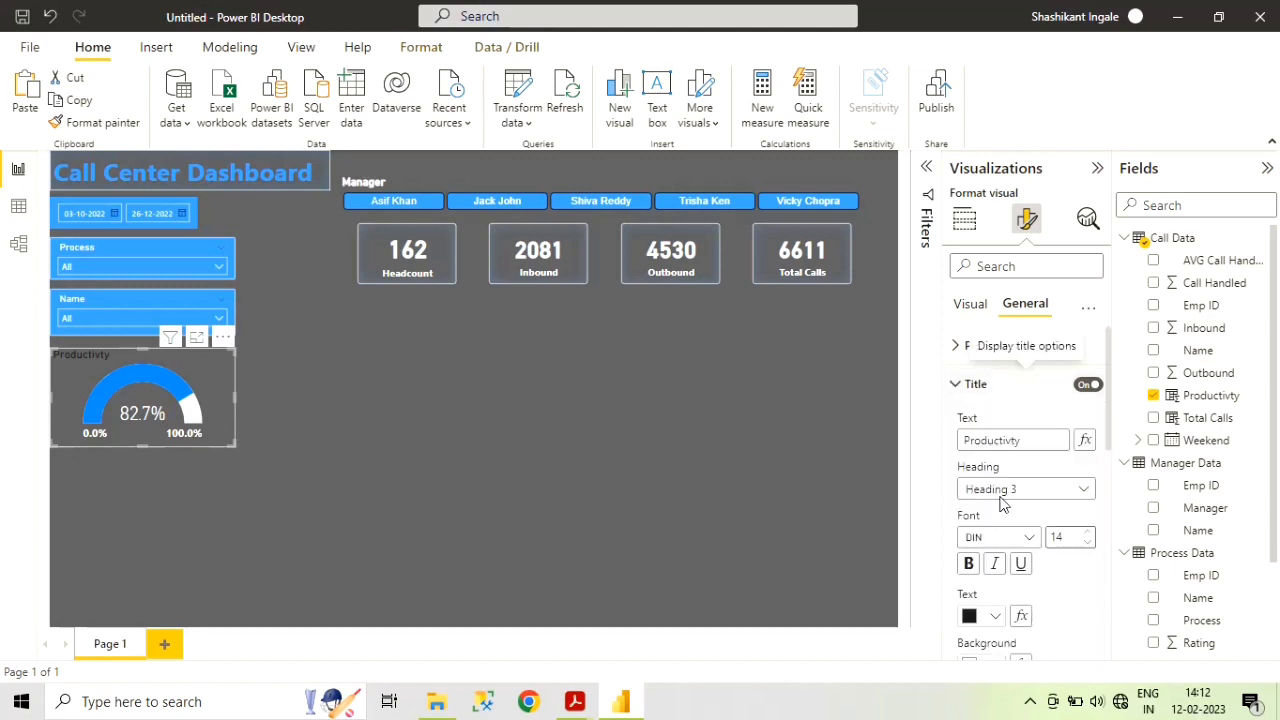
{"action": "left_click", "coordinate": [995, 618]}
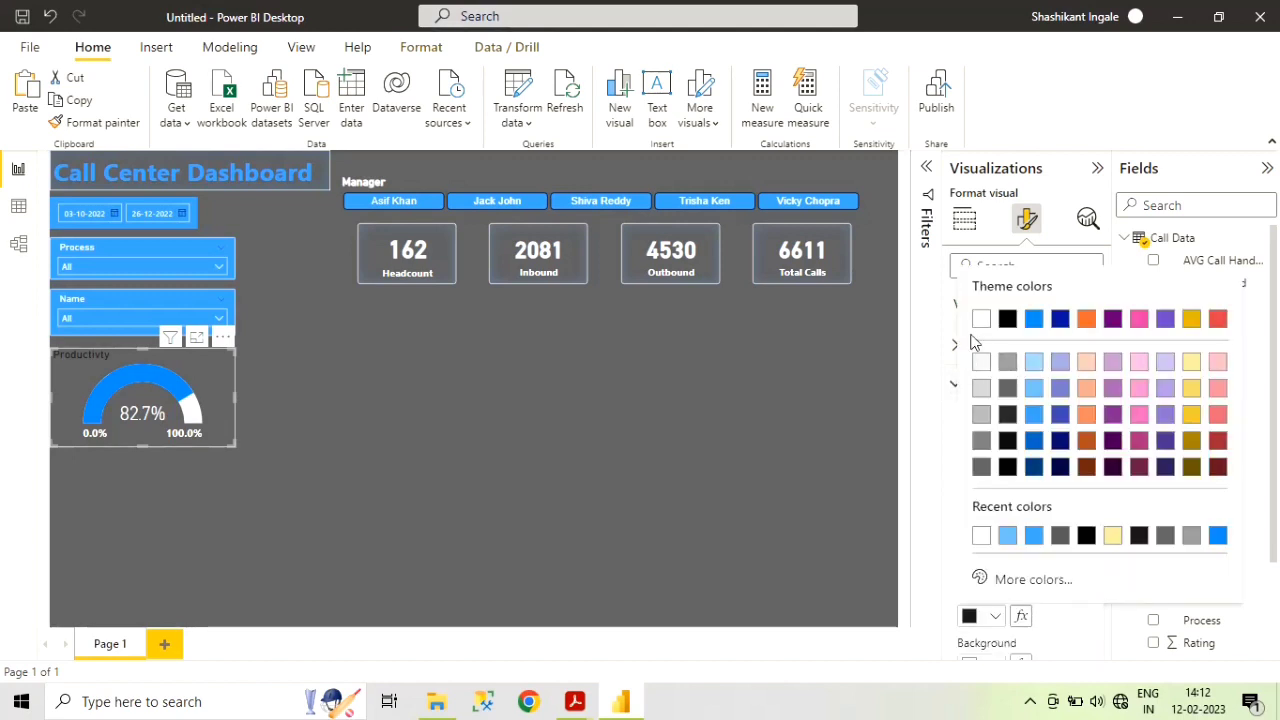
{"action": "left_click", "coordinate": [986, 328]}
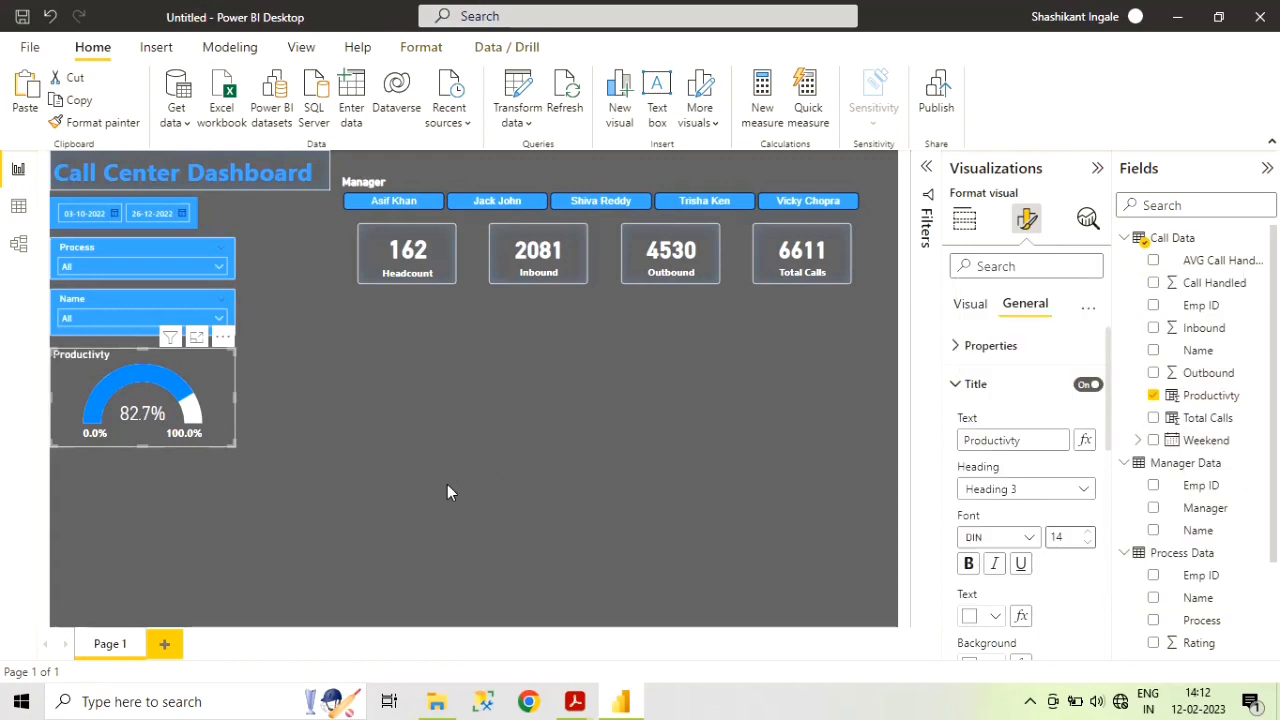
- Turn on the visual border of the Productivty gauge and set the border color to white
{"action": "left_click", "coordinate": [210, 370]}
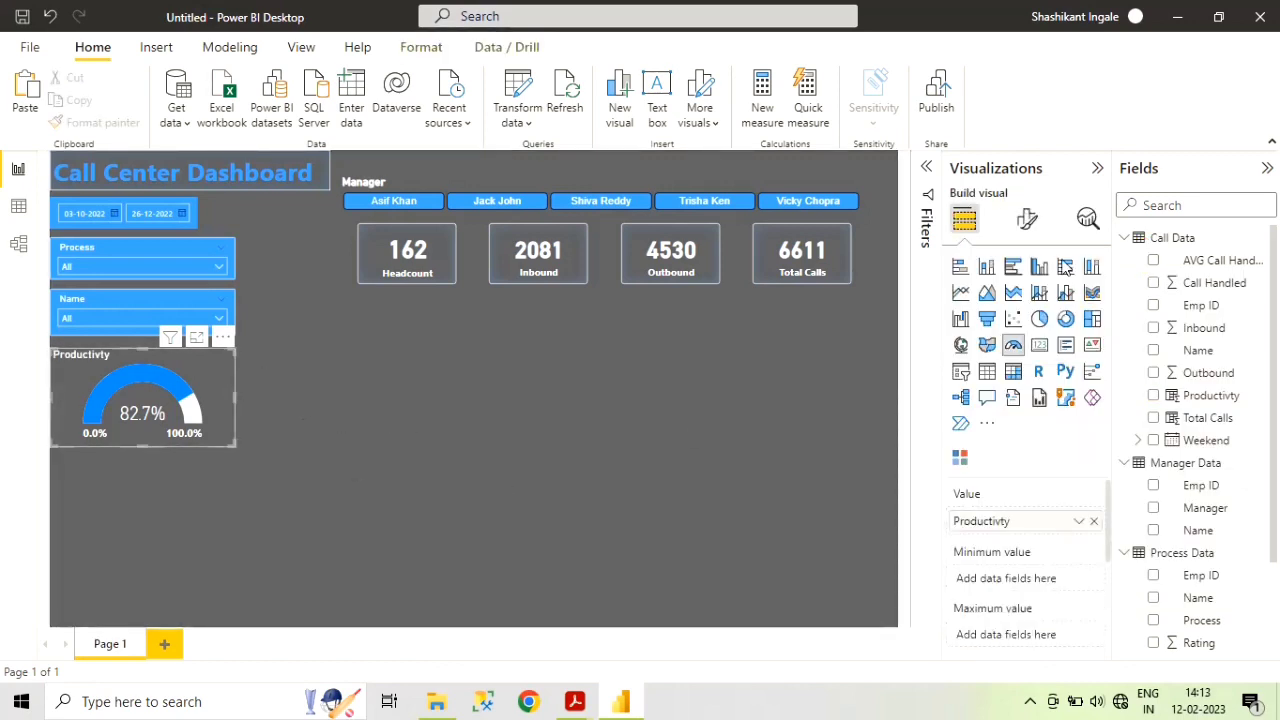
{"action": "left_click", "coordinate": [1027, 218]}
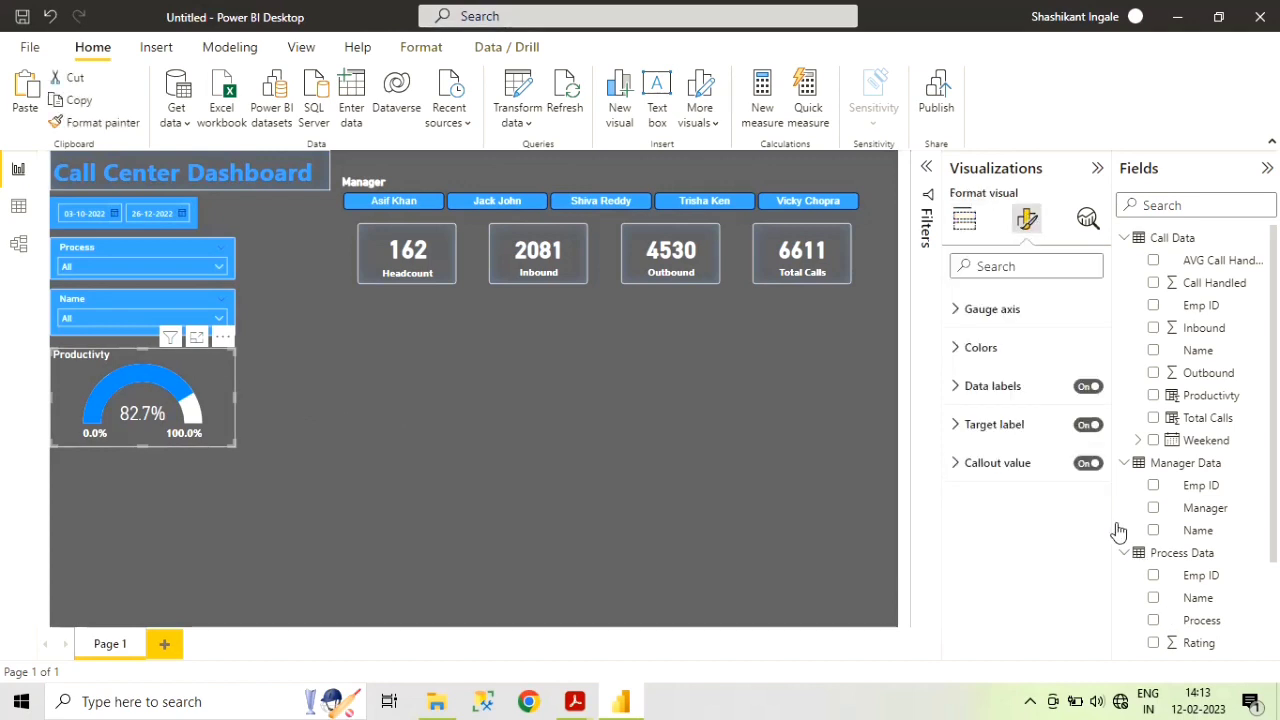
{"action": "left_click", "coordinate": [1027, 312]}
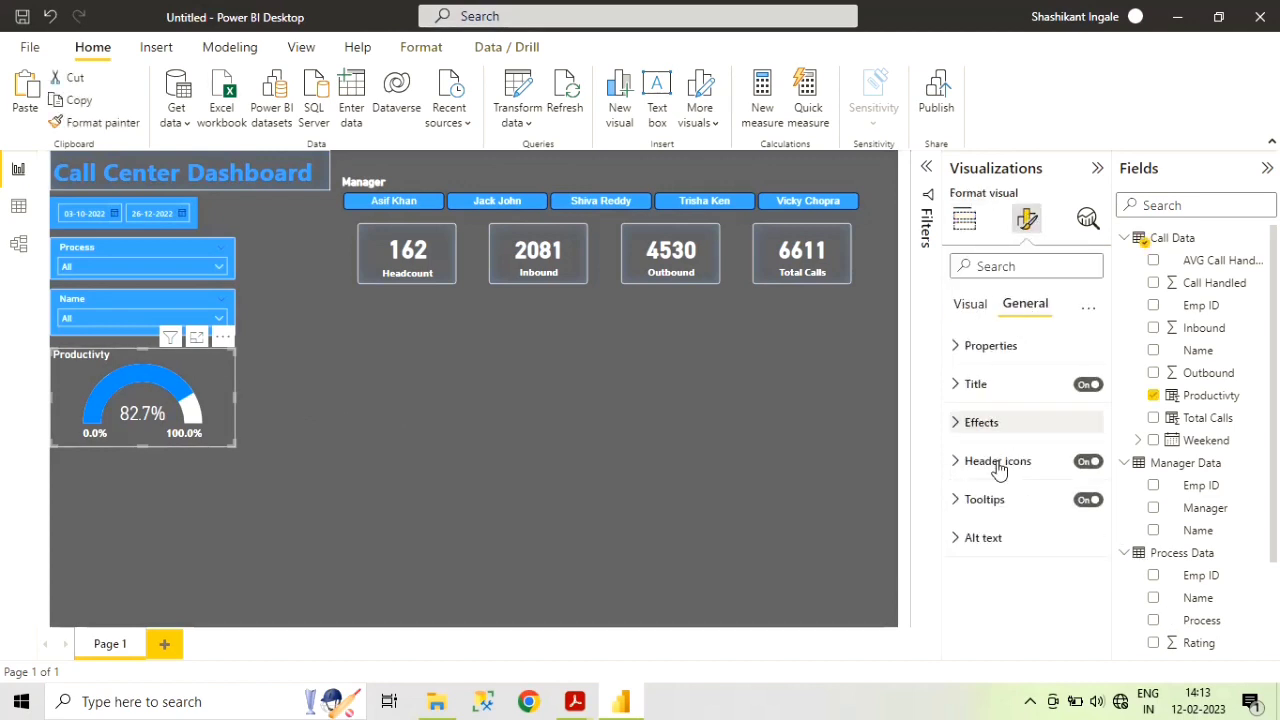
{"action": "left_click", "coordinate": [956, 424]}
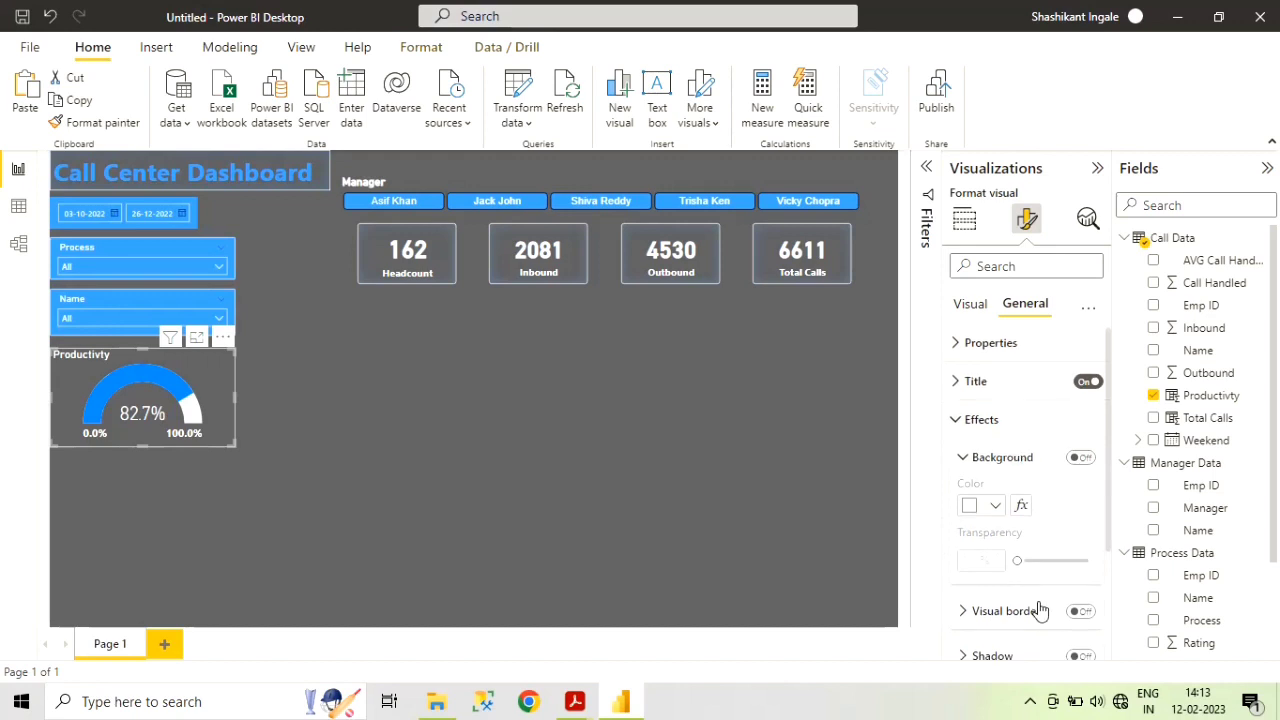
{"action": "scroll", "coordinate": [1043, 606], "scroll_direction": "down", "scroll_amount": 3}
{"action": "left_click", "coordinate": [1081, 464]}
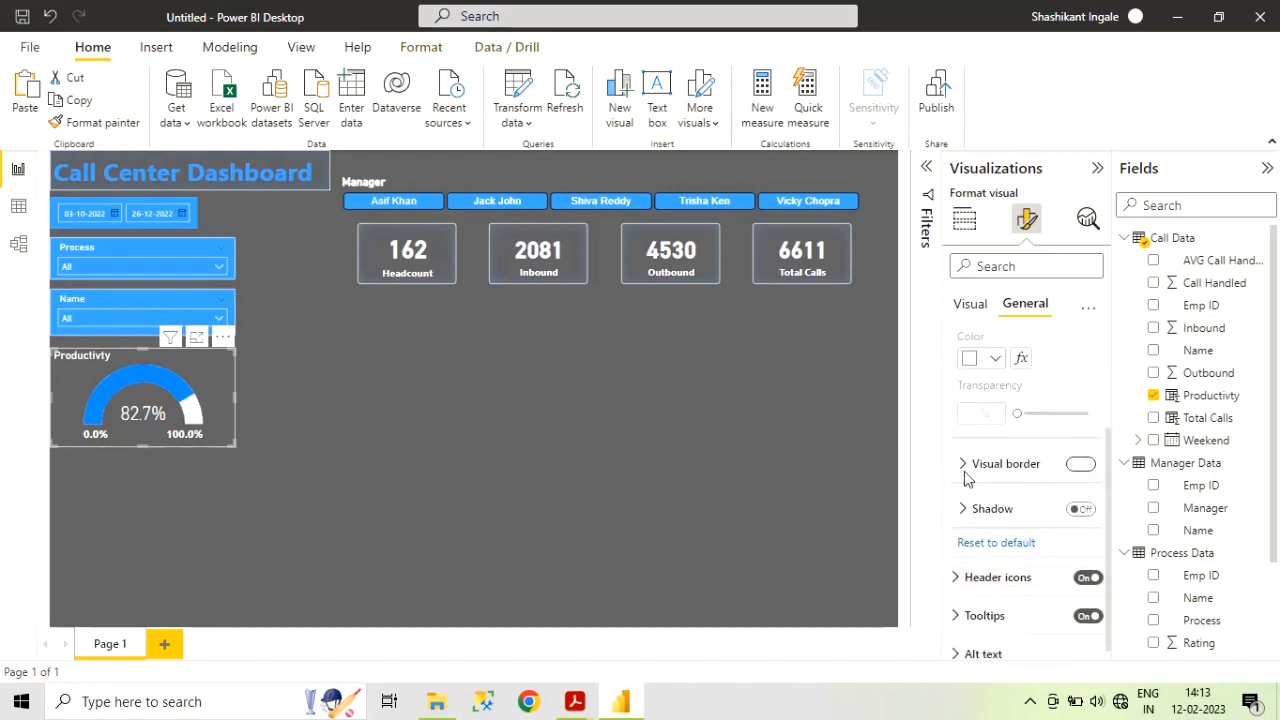
{"action": "left_click", "coordinate": [965, 465]}
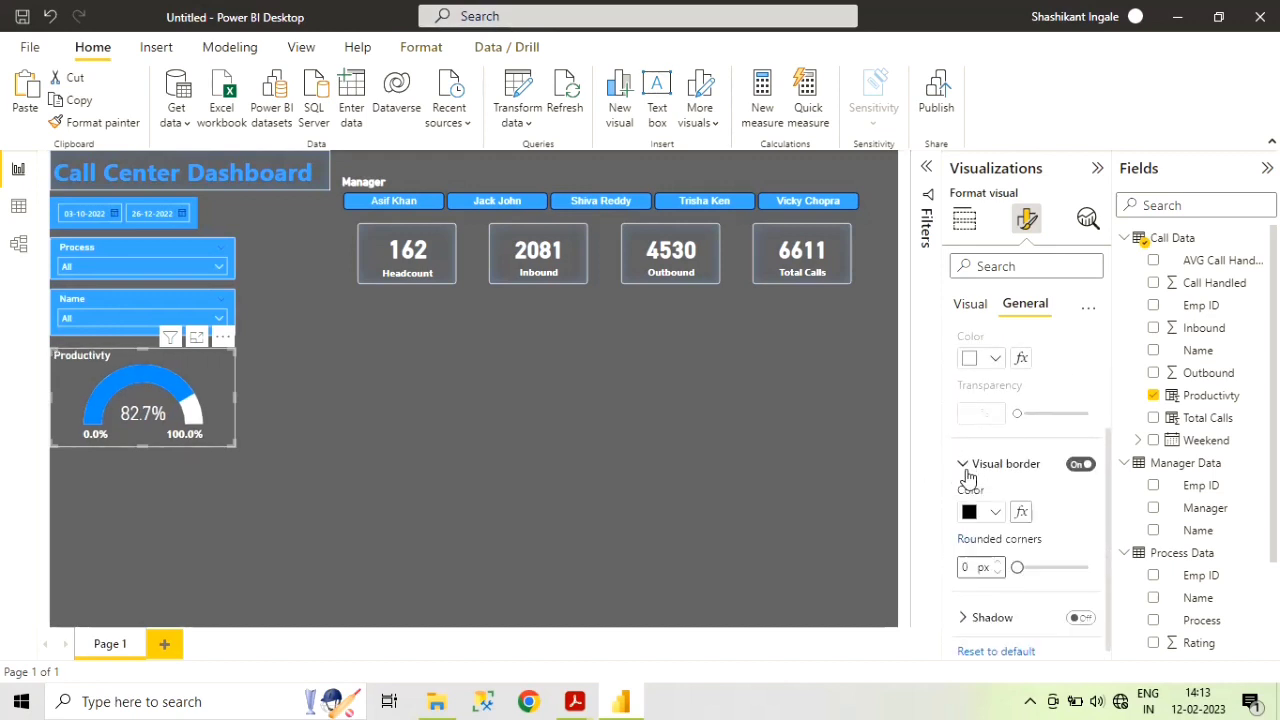
{"action": "left_click", "coordinate": [998, 513]}
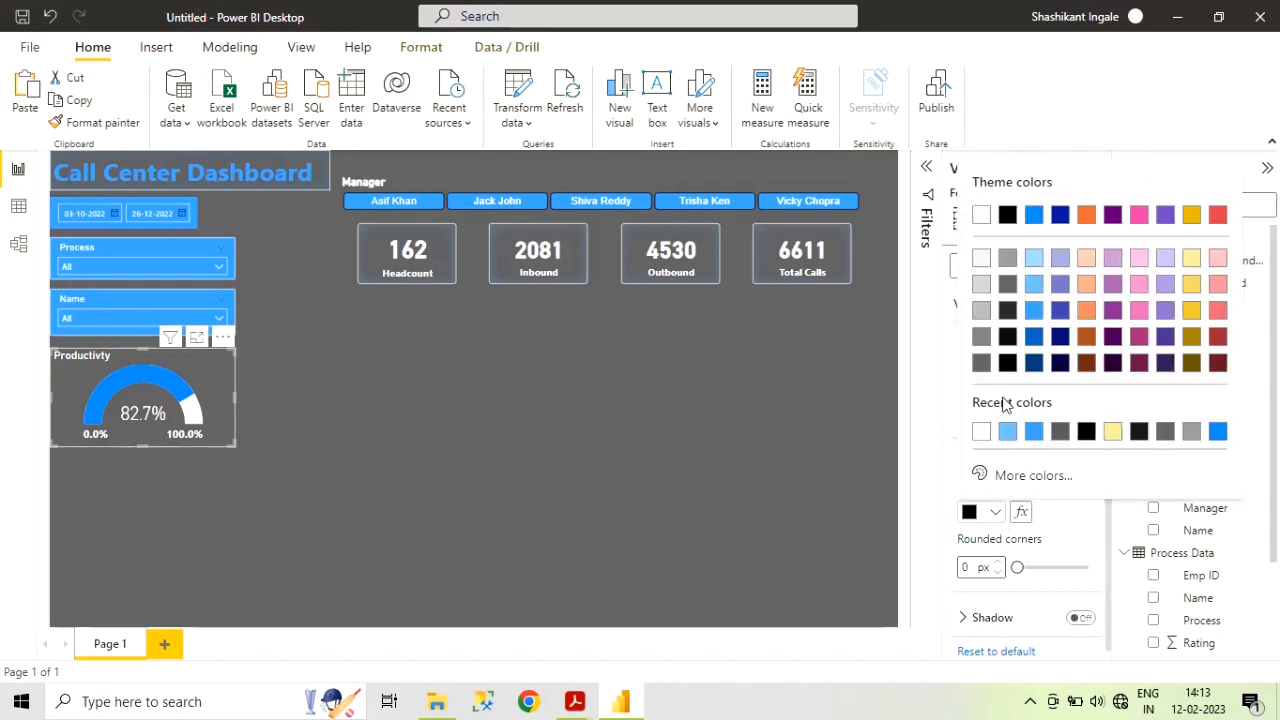
- Set the rounded corners of the gauge's border to 3 px
{"action": "left_click", "coordinate": [990, 566]}
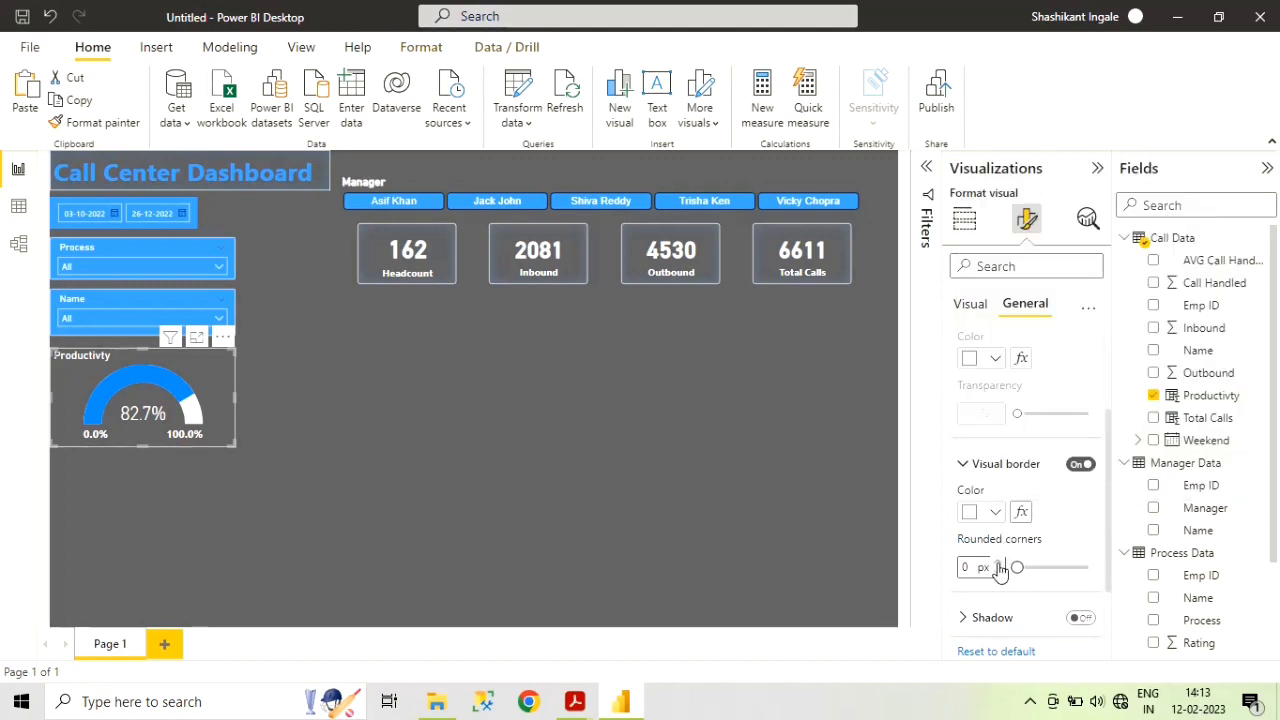
{"action": "type", "text": "2"}
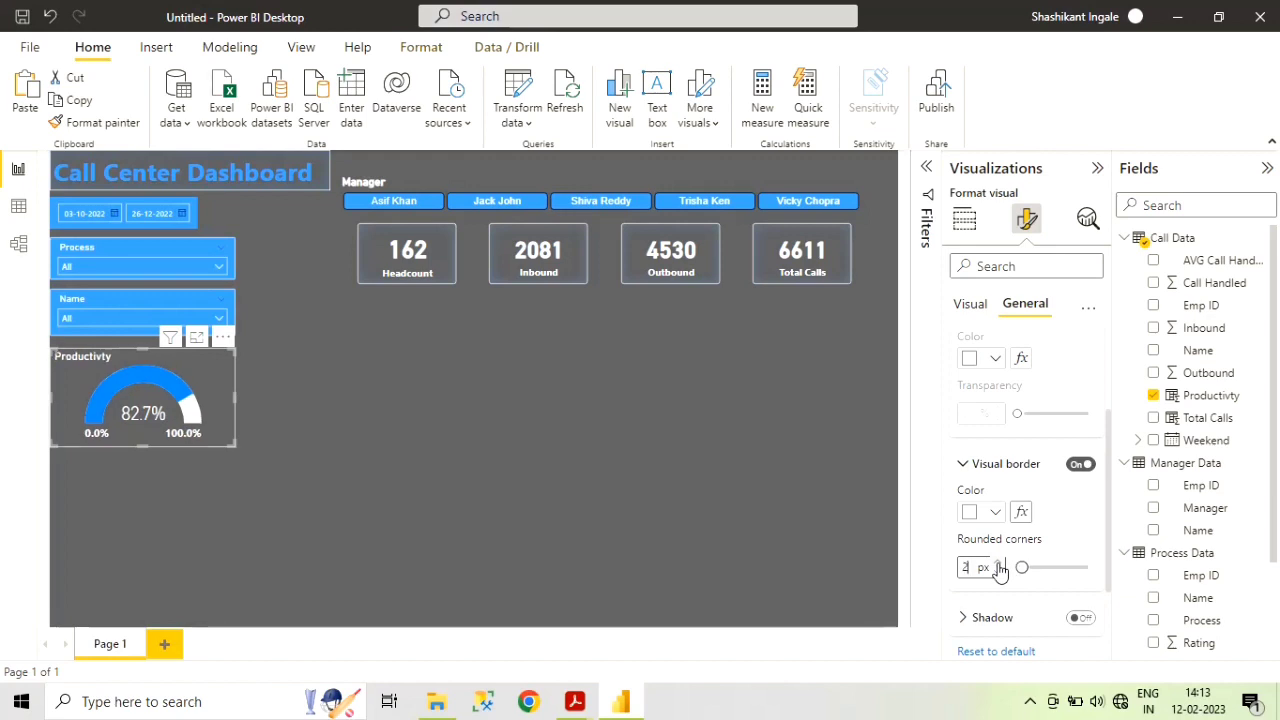
{"action": "key", "text": "Tab"}
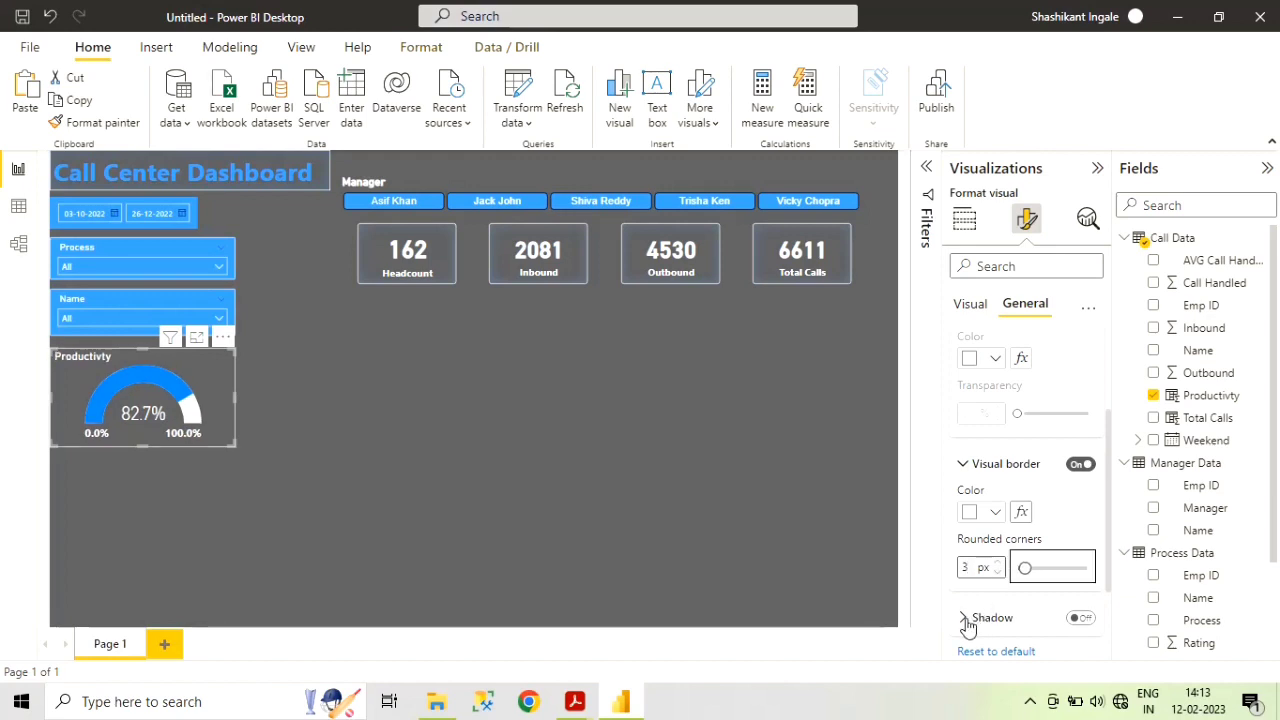
- Turn on the shadow effect for the Productivity gauge and set the shadow colour to light blue
{"action": "left_click", "coordinate": [1090, 619]}
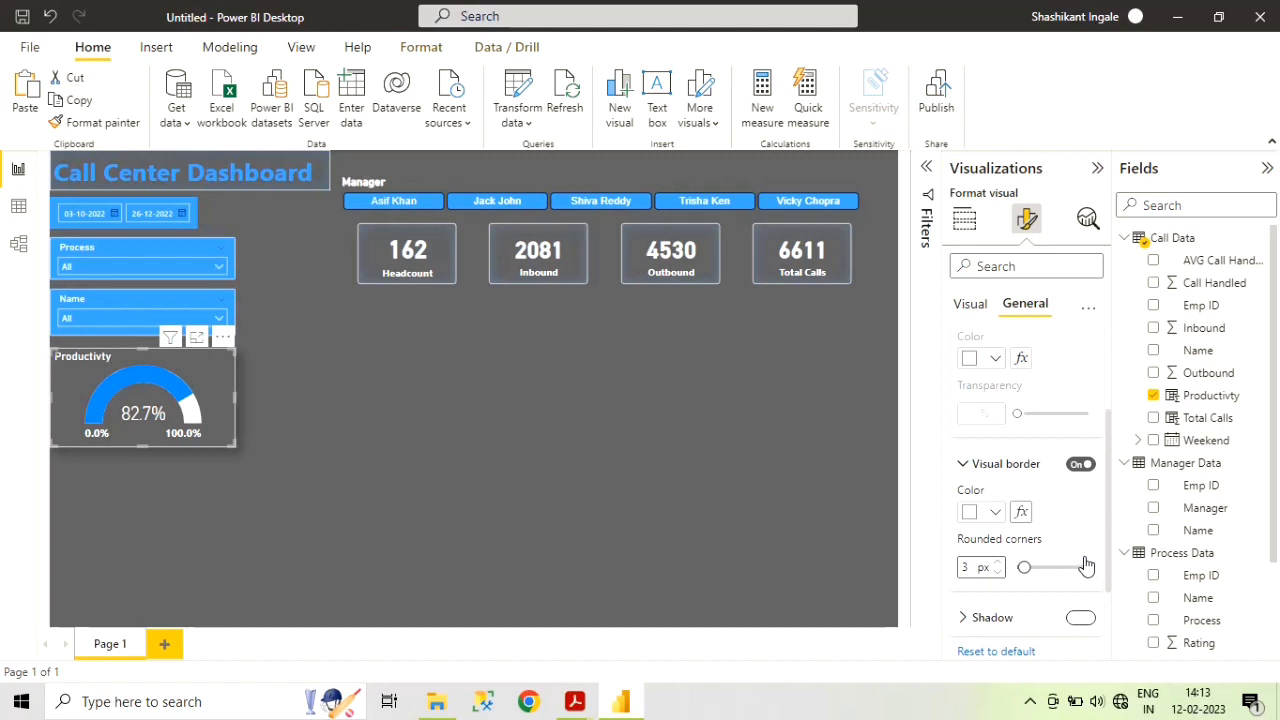
{"action": "scroll", "coordinate": [971, 605], "scroll_direction": "down", "scroll_amount": 2}
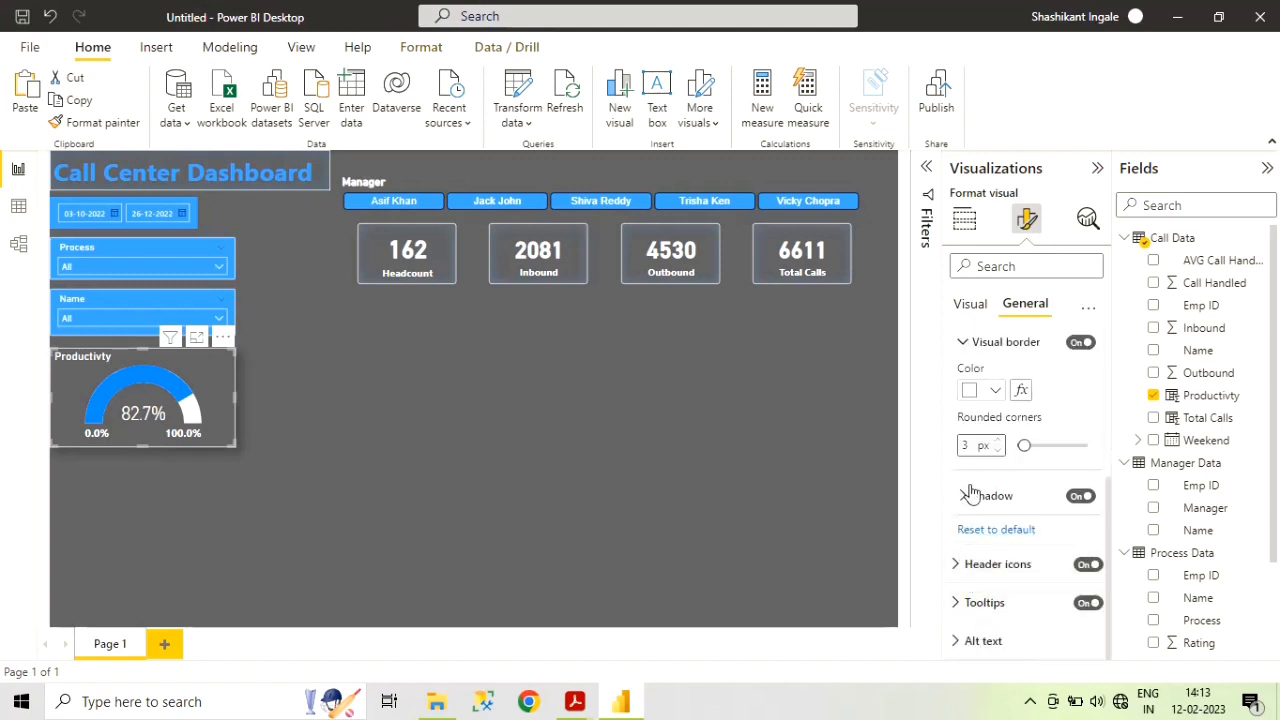
{"action": "left_click", "coordinate": [965, 496]}
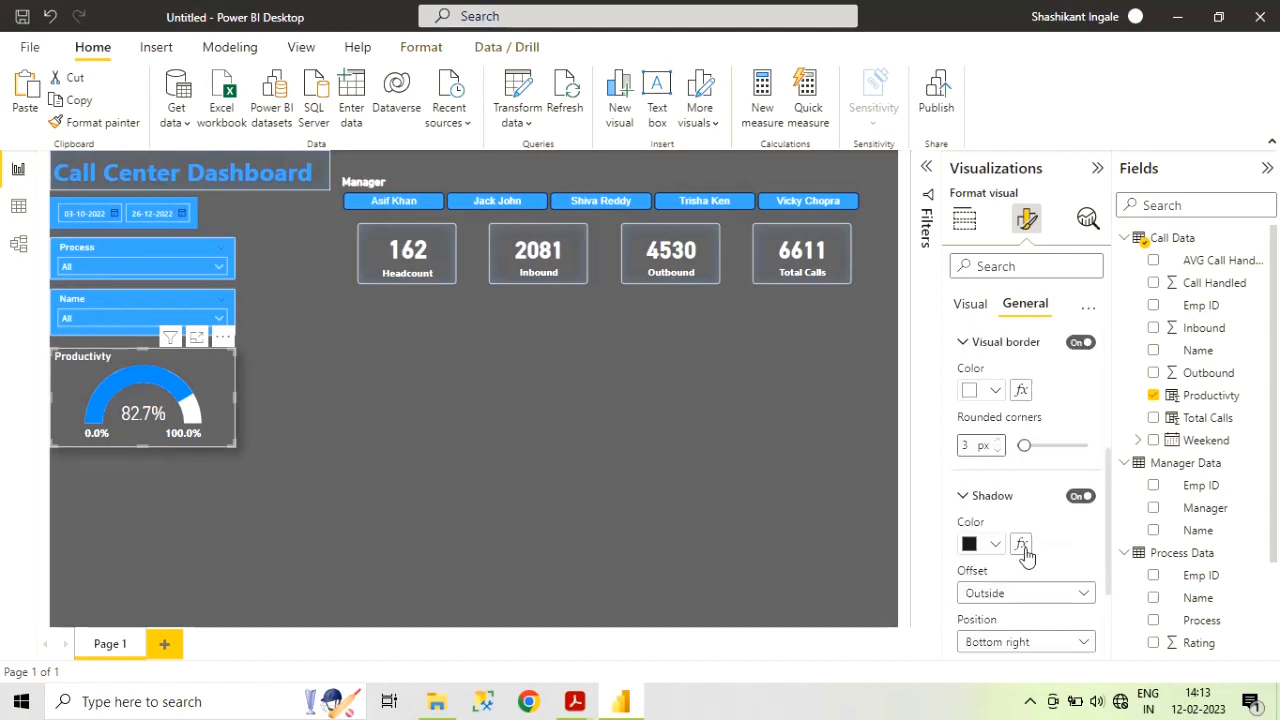
{"action": "left_click", "coordinate": [995, 545]}
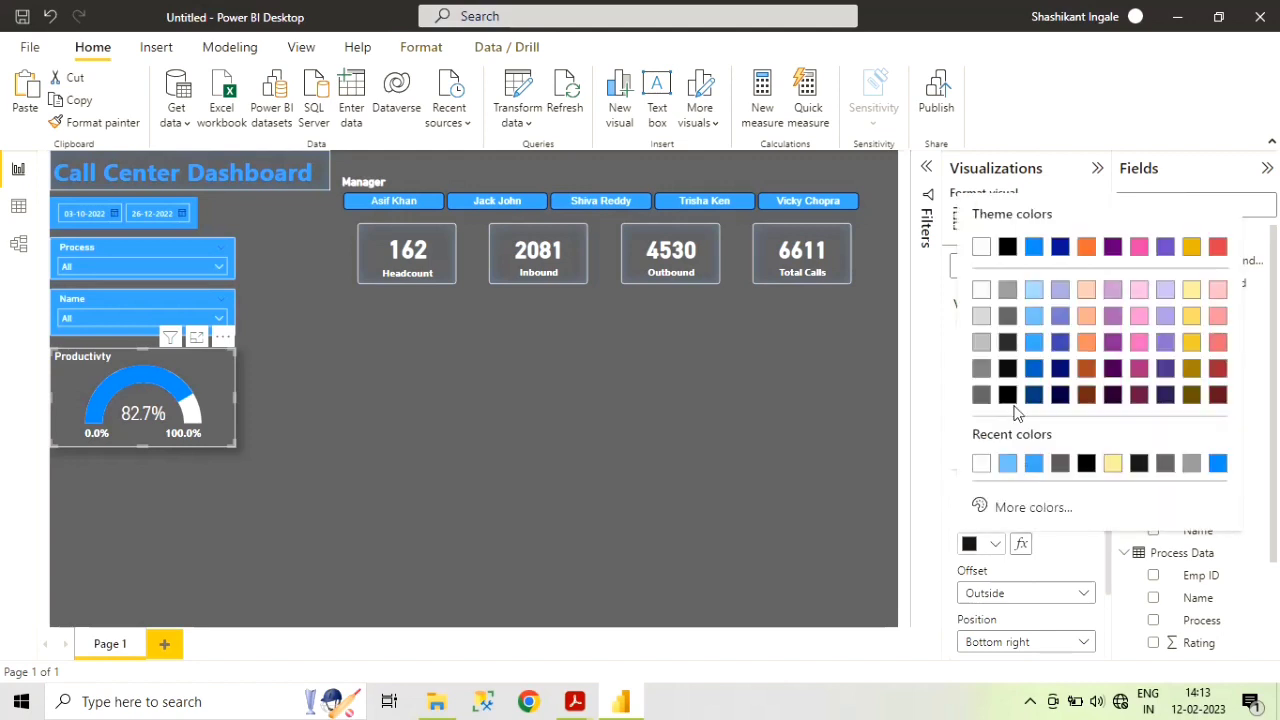
{"action": "left_click", "coordinate": [1034, 318]}
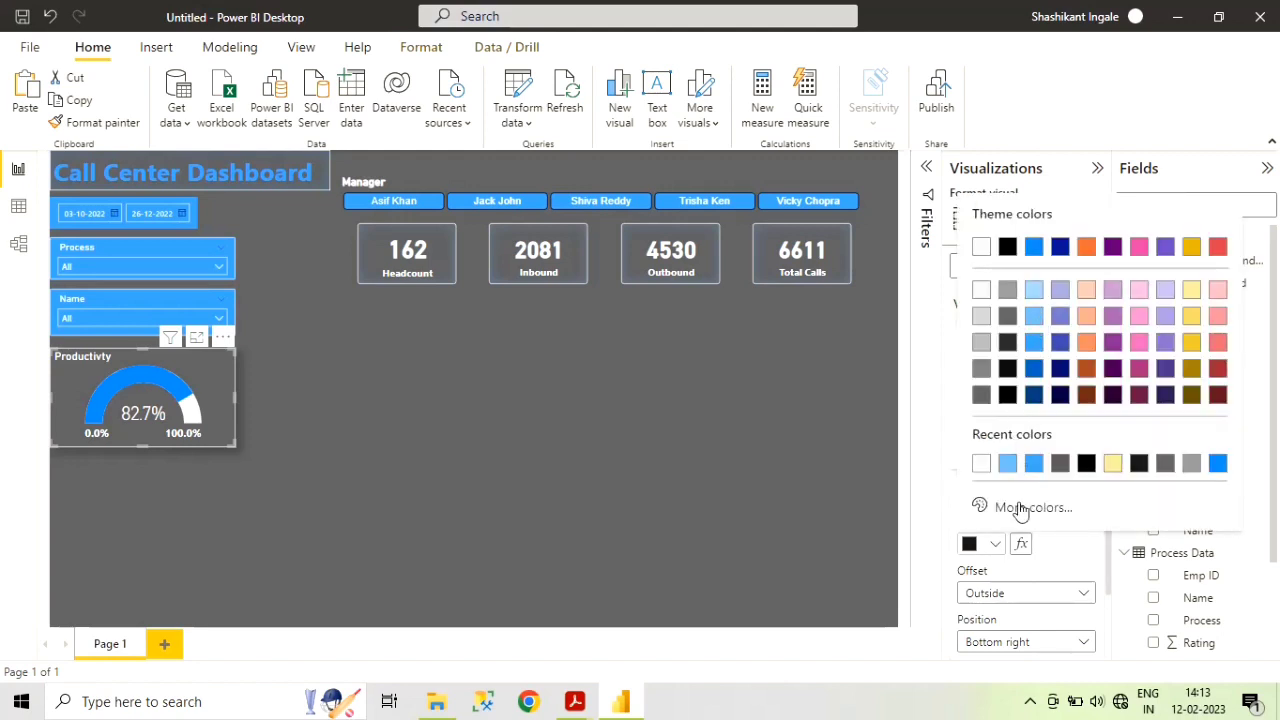
- Set the Productivity gauge's shadow offset to Inside
{"action": "left_click", "coordinate": [1083, 594]}
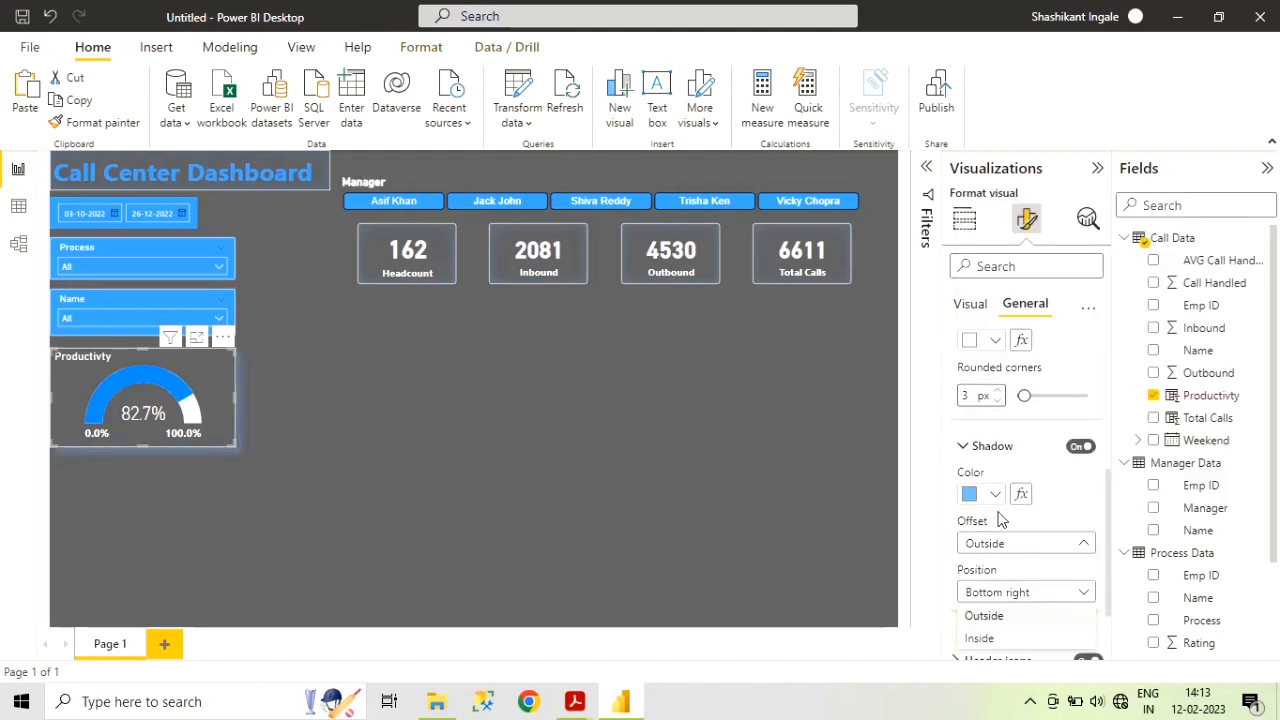
{"action": "left_click", "coordinate": [1027, 545]}
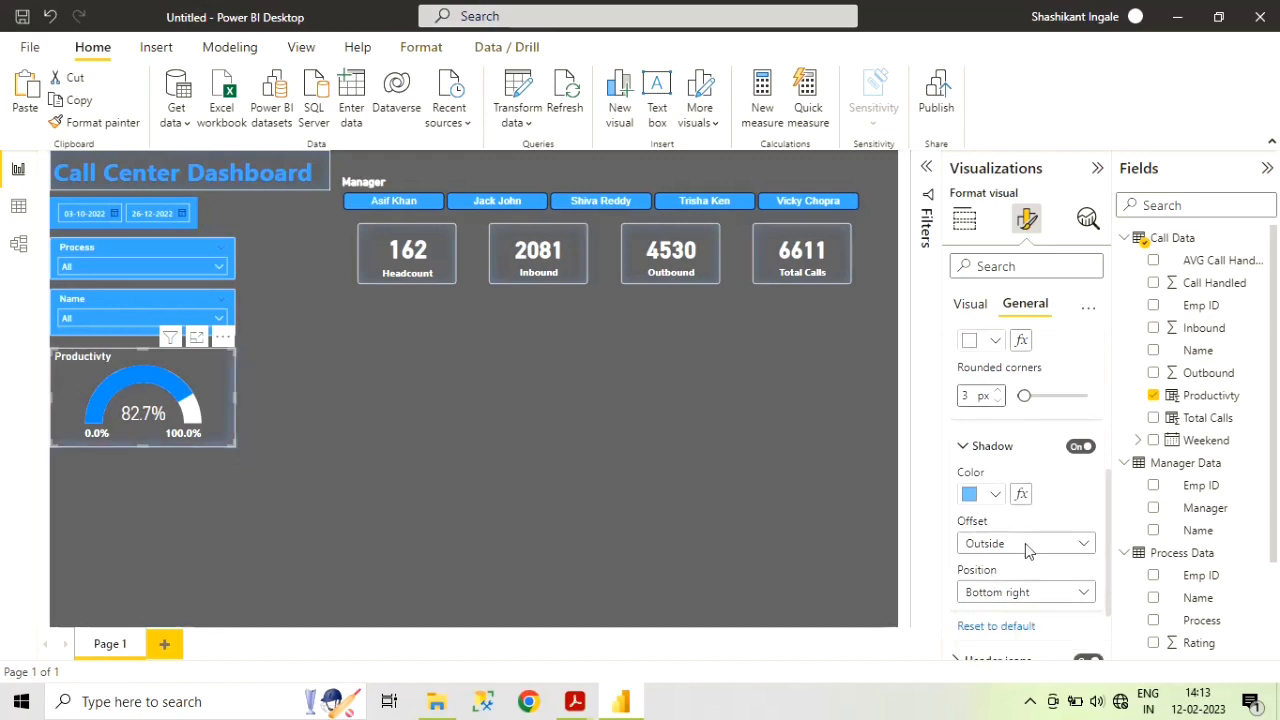
{"action": "left_click", "coordinate": [1088, 596]}
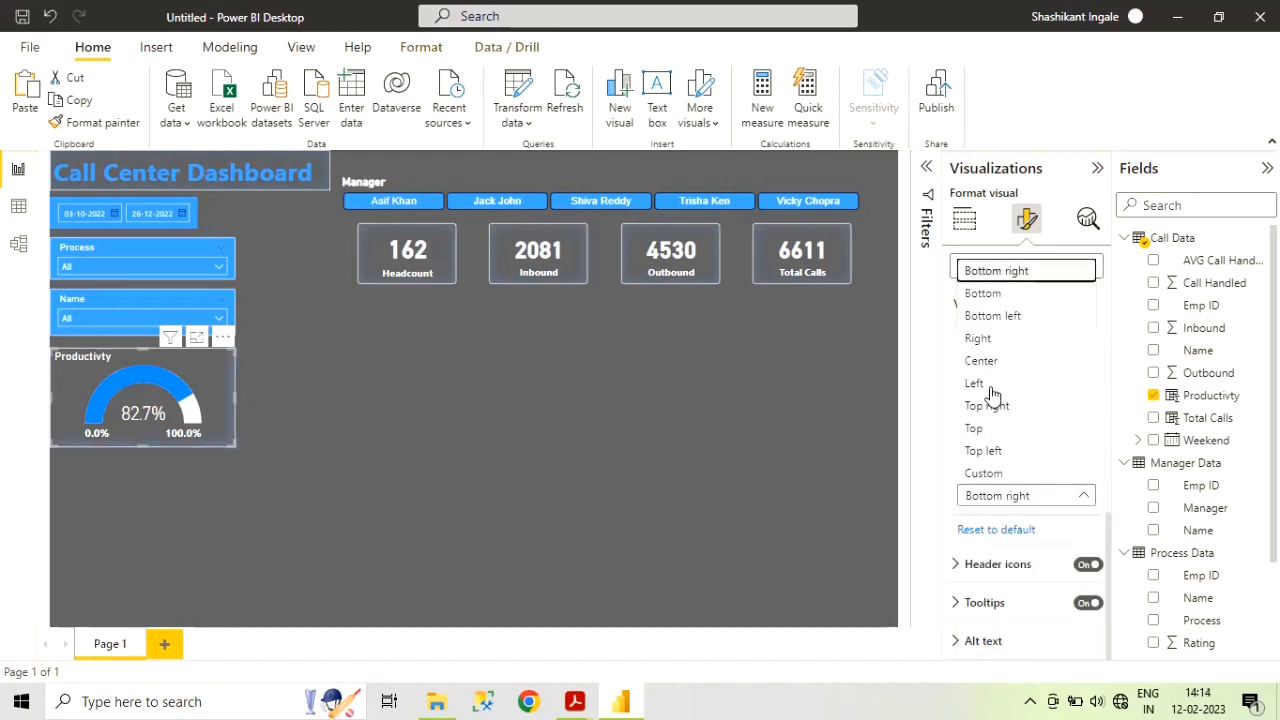
{"action": "left_click", "coordinate": [675, 495]}
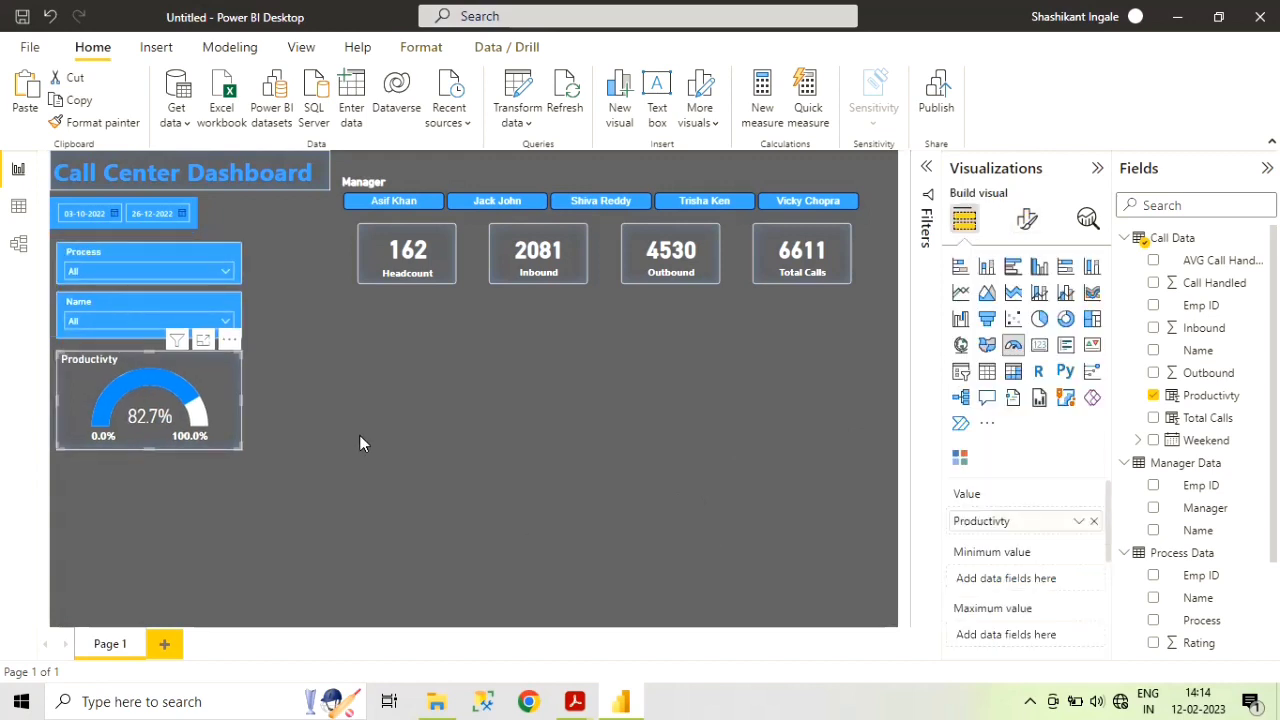
{"action": "left_click", "coordinate": [456, 493]}
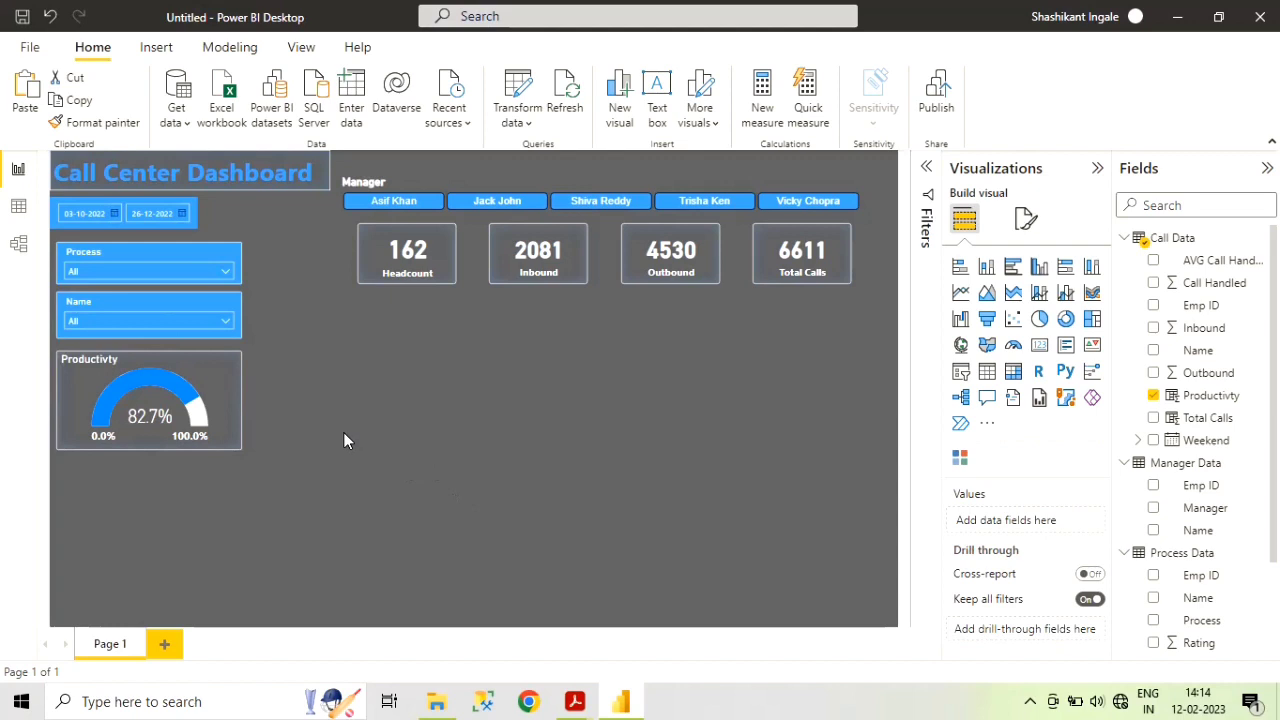
- Filter the dashboard to a single employee with the Name slicer, and clear that selection
{"action": "left_click", "coordinate": [200, 328]}
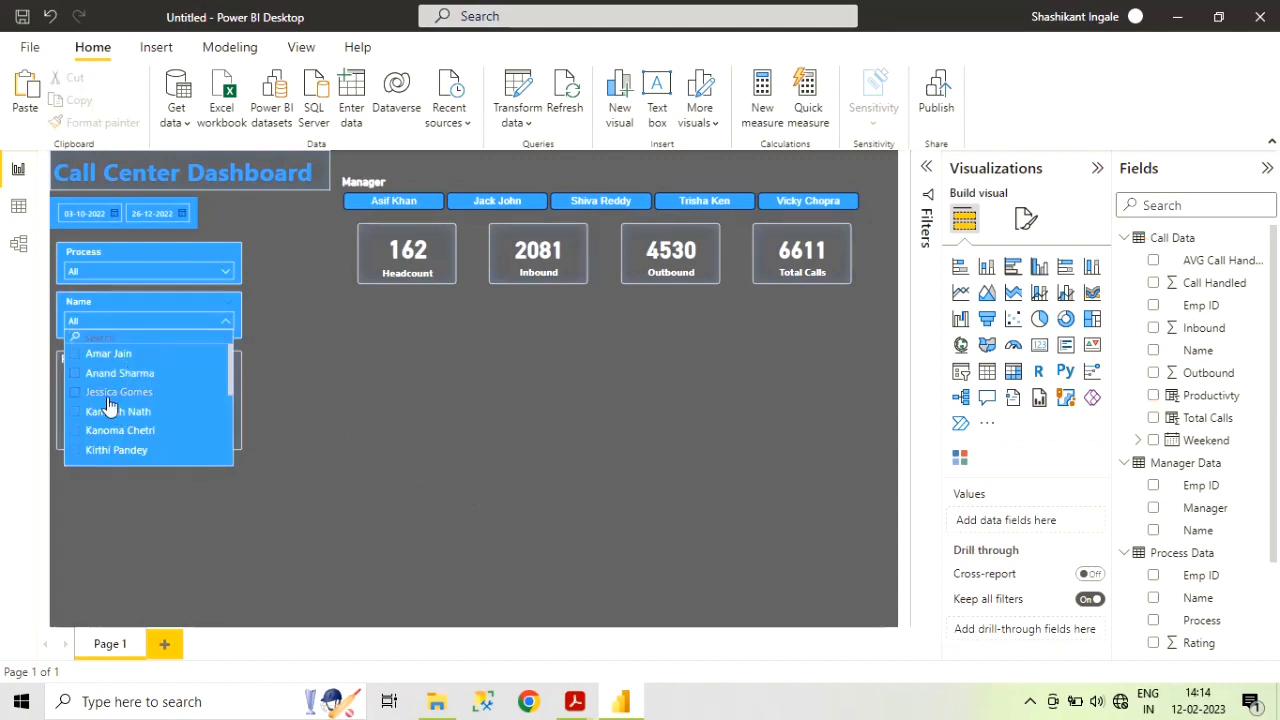
{"action": "left_click", "coordinate": [107, 415]}
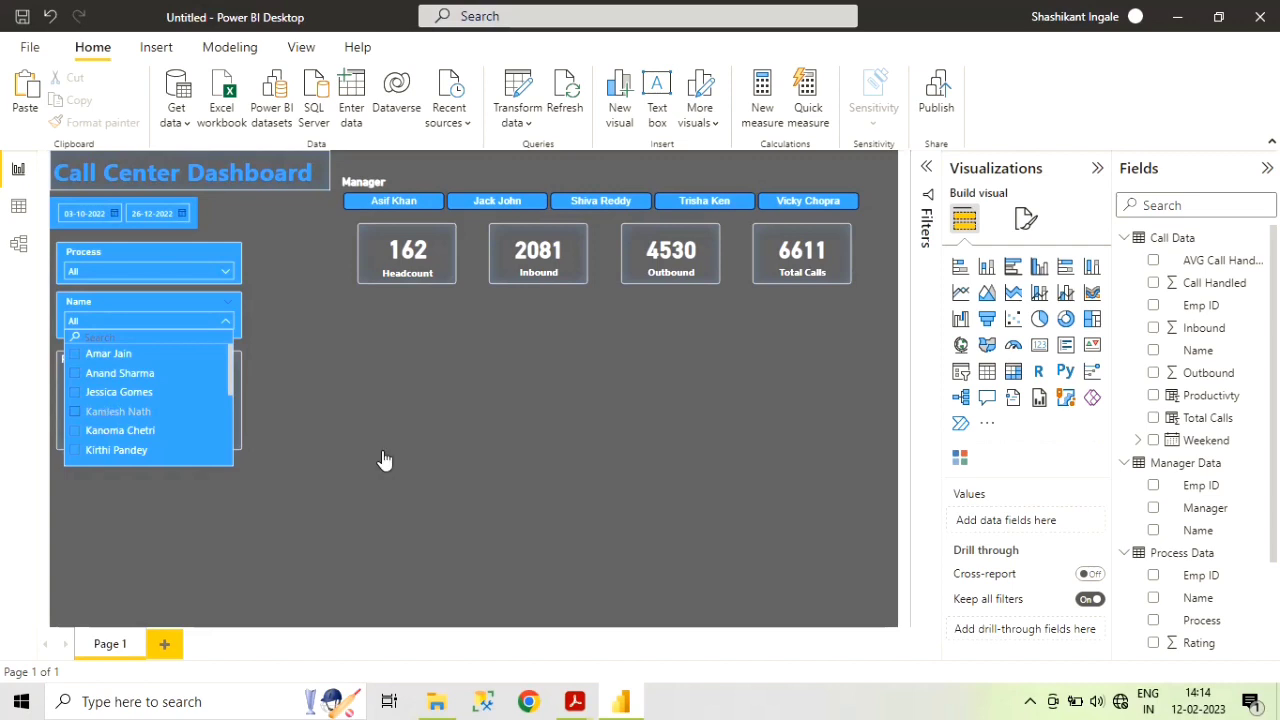
{"action": "left_click", "coordinate": [311, 439]}
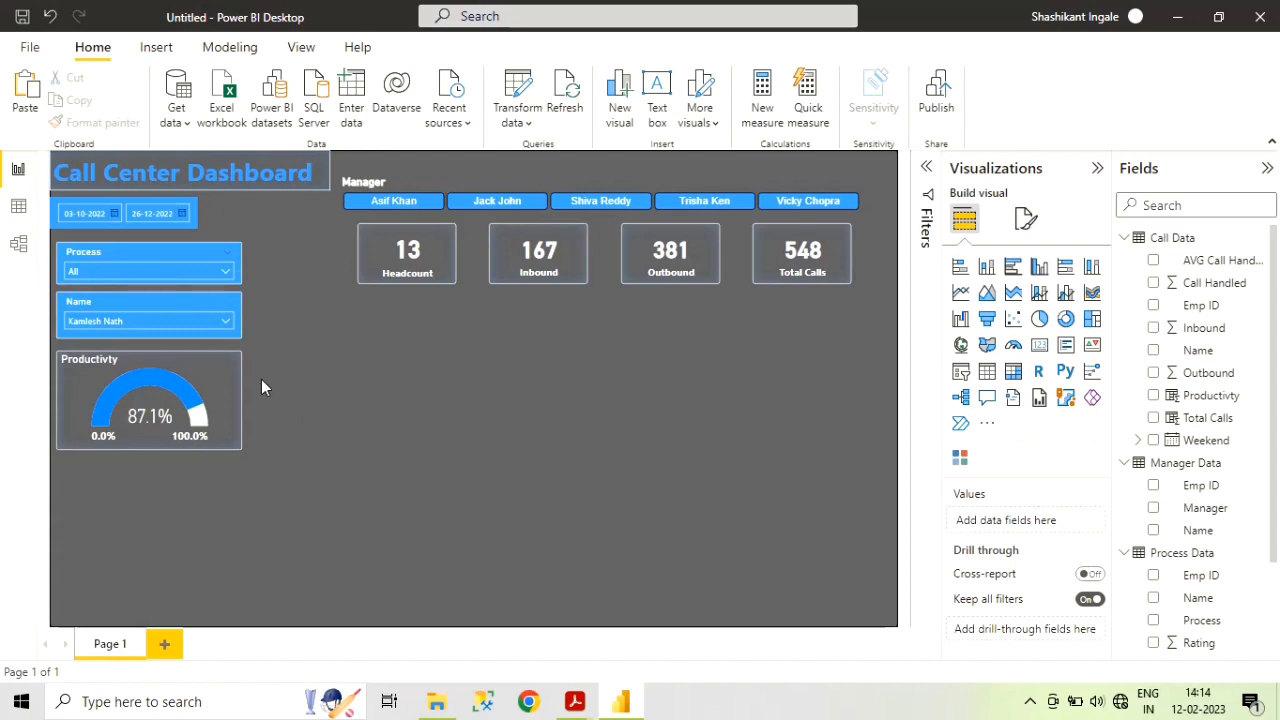
{"action": "left_click", "coordinate": [228, 321]}
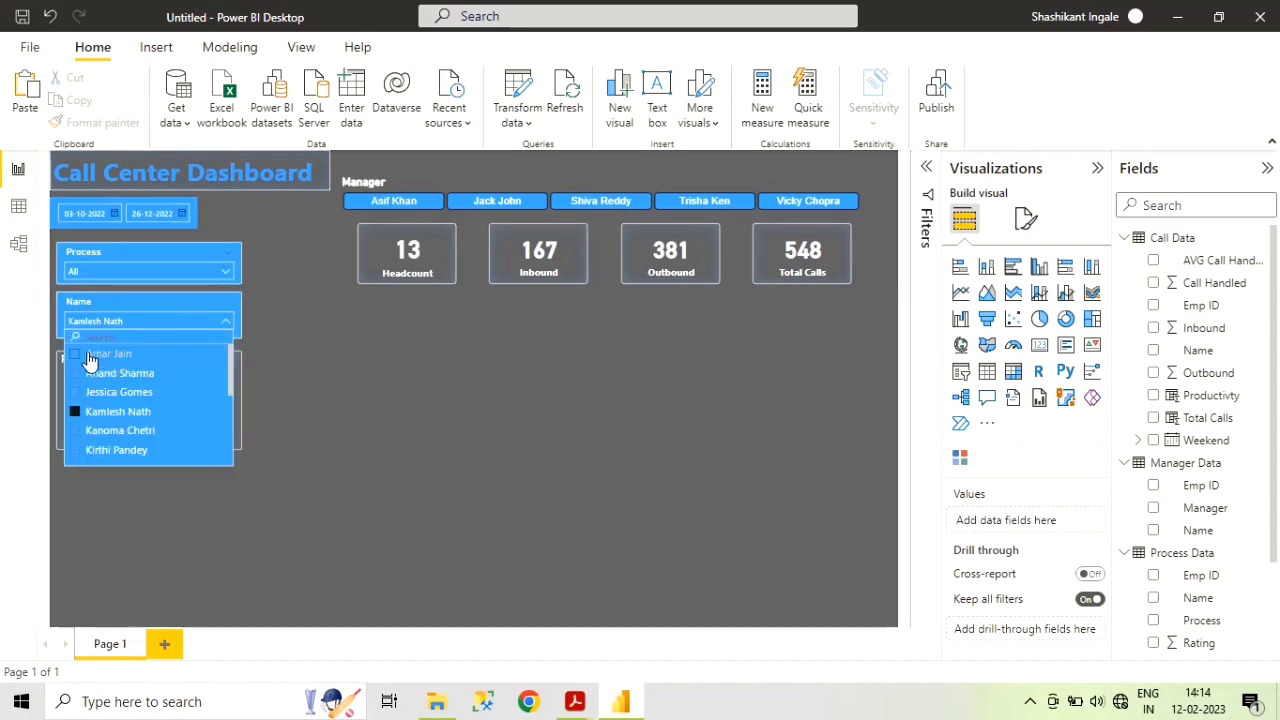
{"action": "left_click", "coordinate": [118, 409]}
{"action": "left_click", "coordinate": [333, 410]}
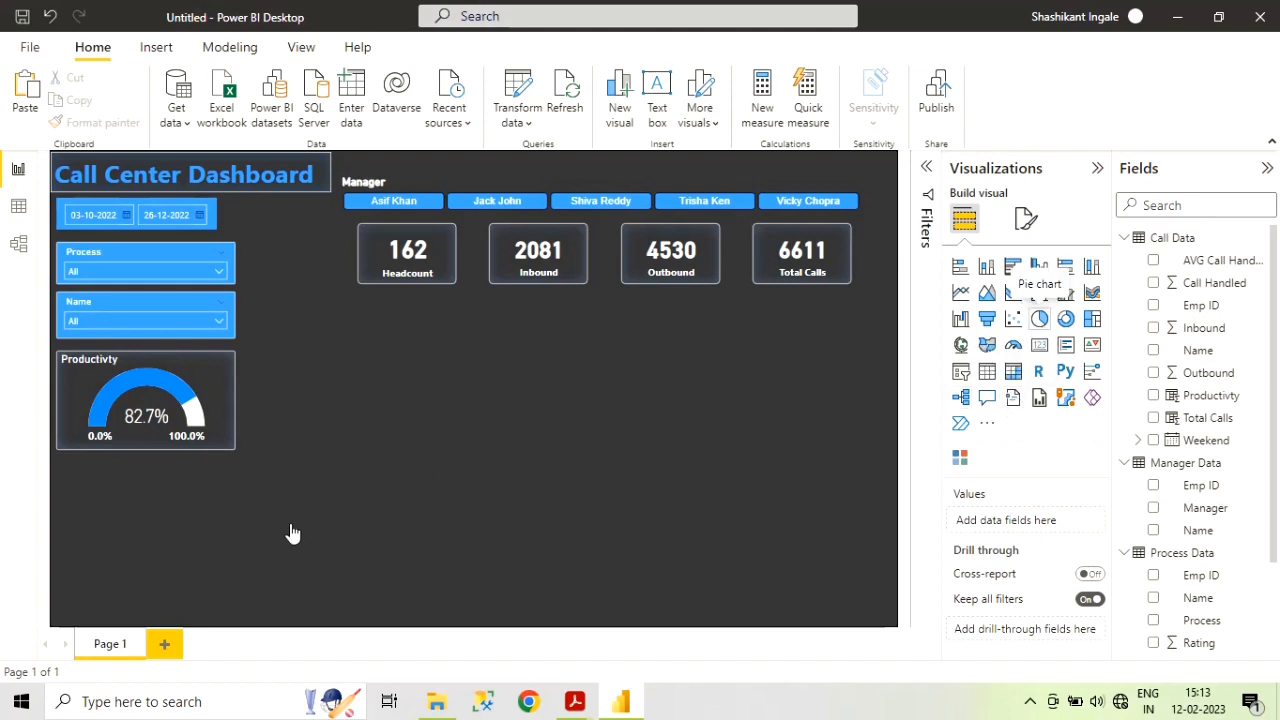
- Place a pie chart below the Productivity gauge at the gauge's width and stretch it to fill the space down to the page edge
{"action": "left_click_drag", "start_coordinate": [378, 520], "coordinate": [316, 541]}
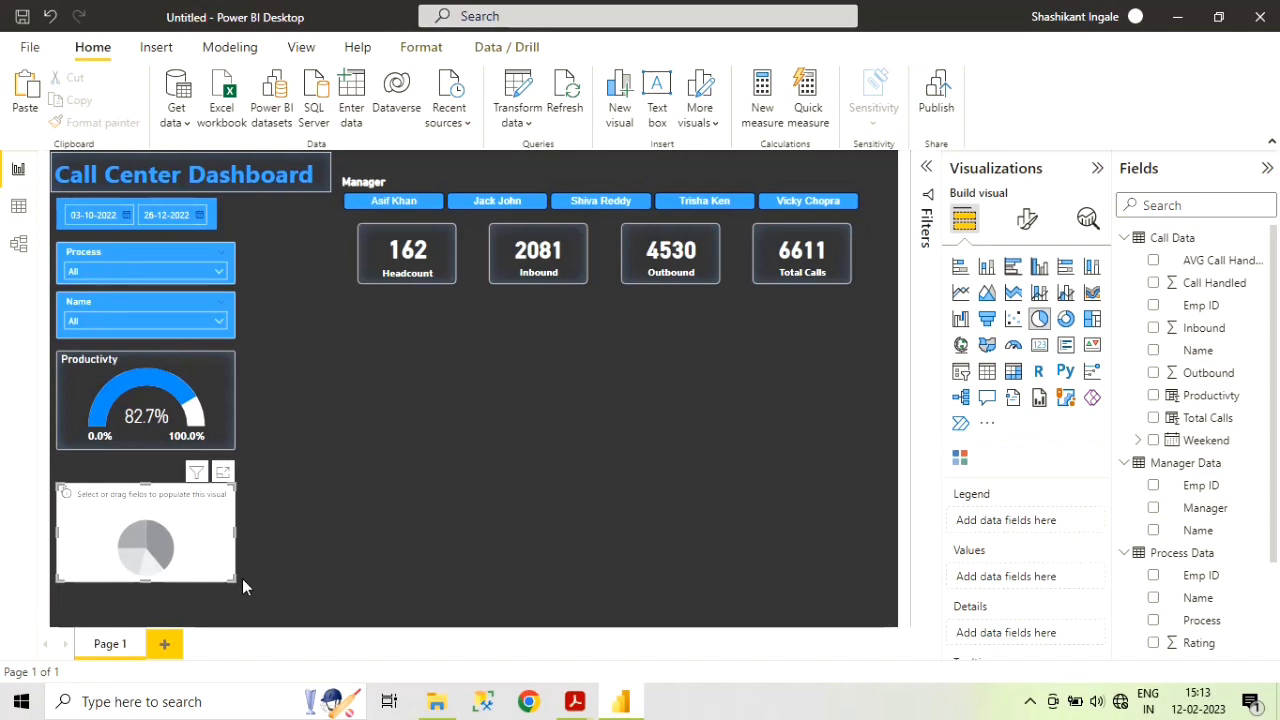
{"action": "left_click", "coordinate": [228, 608]}
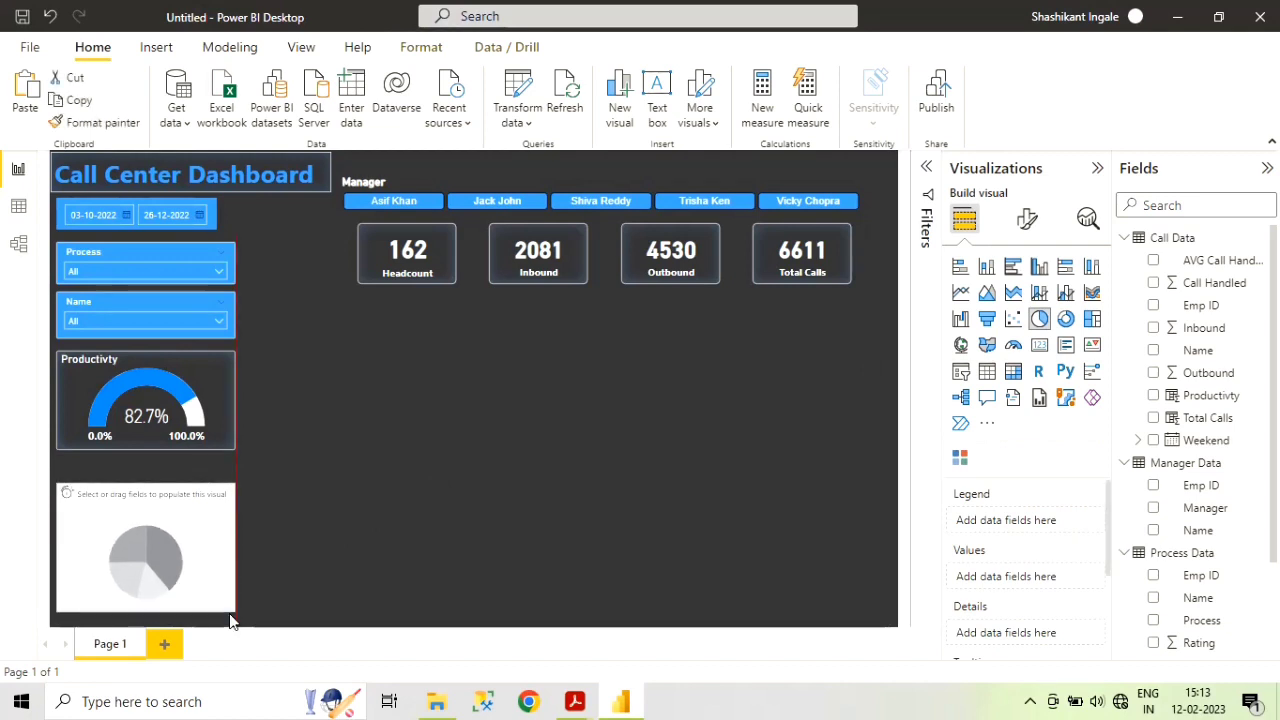
{"action": "left_click_drag", "start_coordinate": [230, 621], "coordinate": [229, 620]}
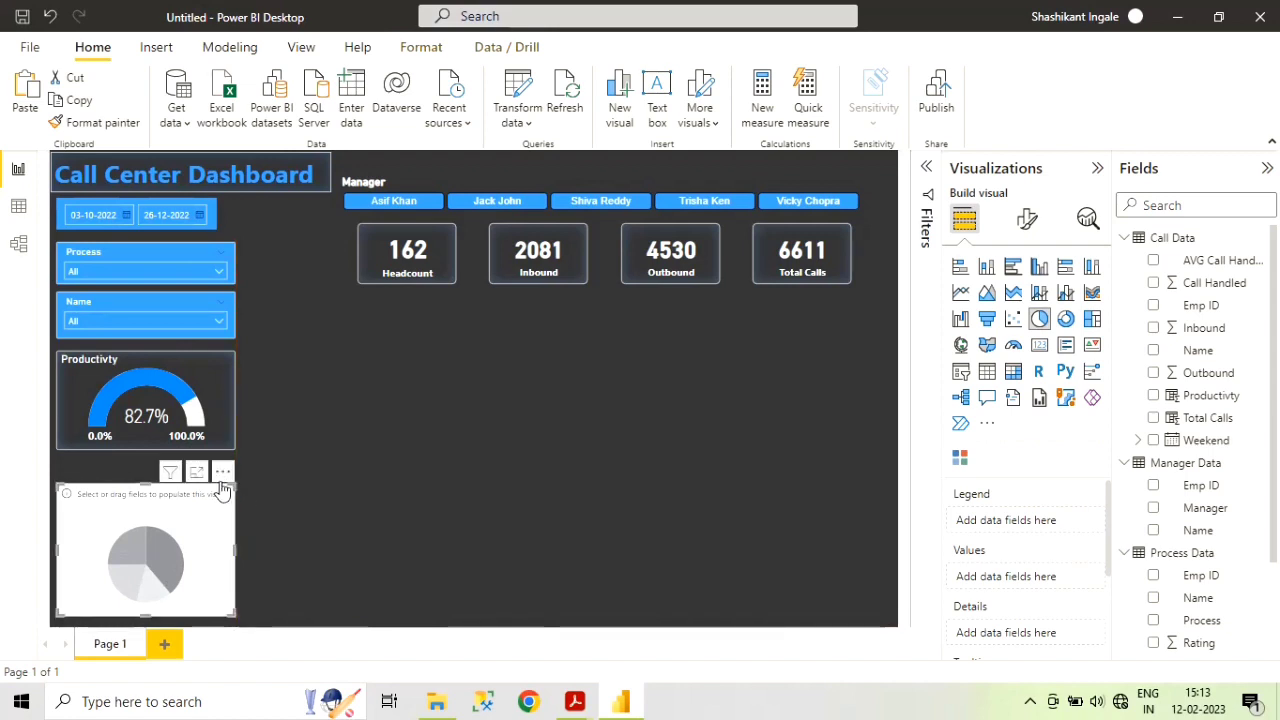
{"action": "left_click", "coordinate": [145, 490]}
{"action": "left_click_drag", "start_coordinate": [145, 485], "coordinate": [150, 468]}
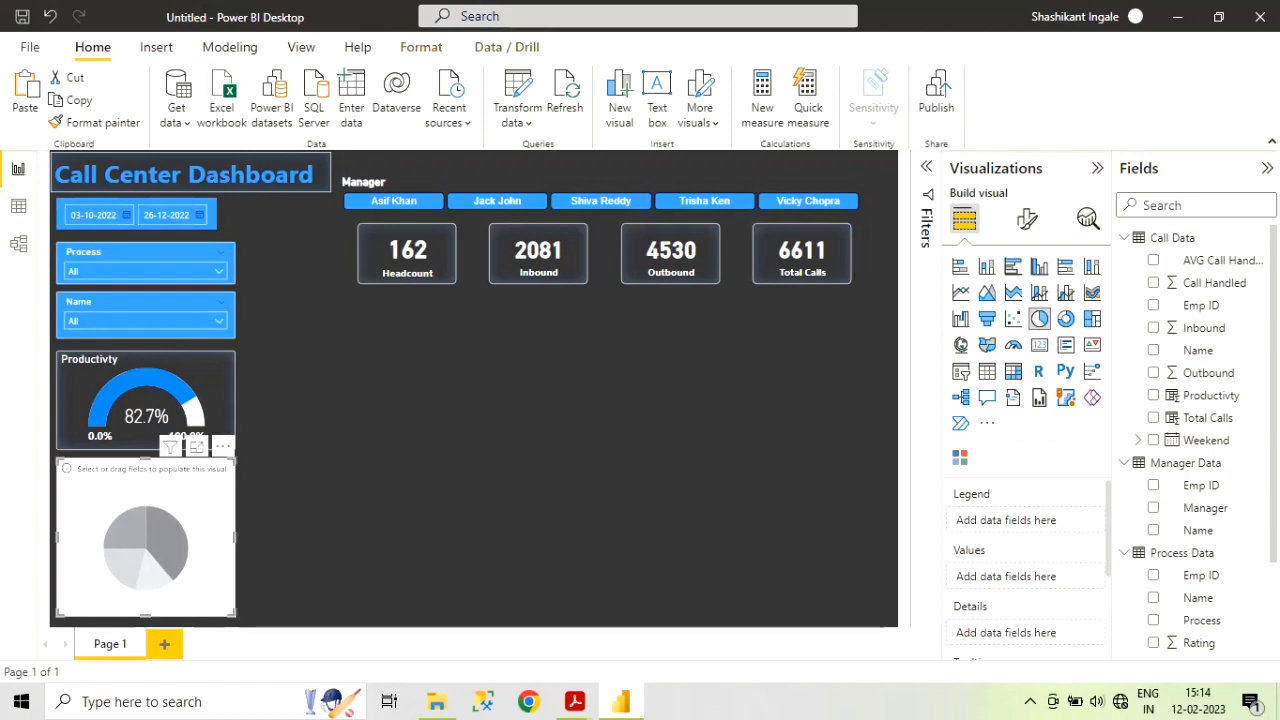
- Add the Inbound and Outbound fields as the pie chart's values and extend the chart slightly downward
{"action": "left_click", "coordinate": [1154, 328]}
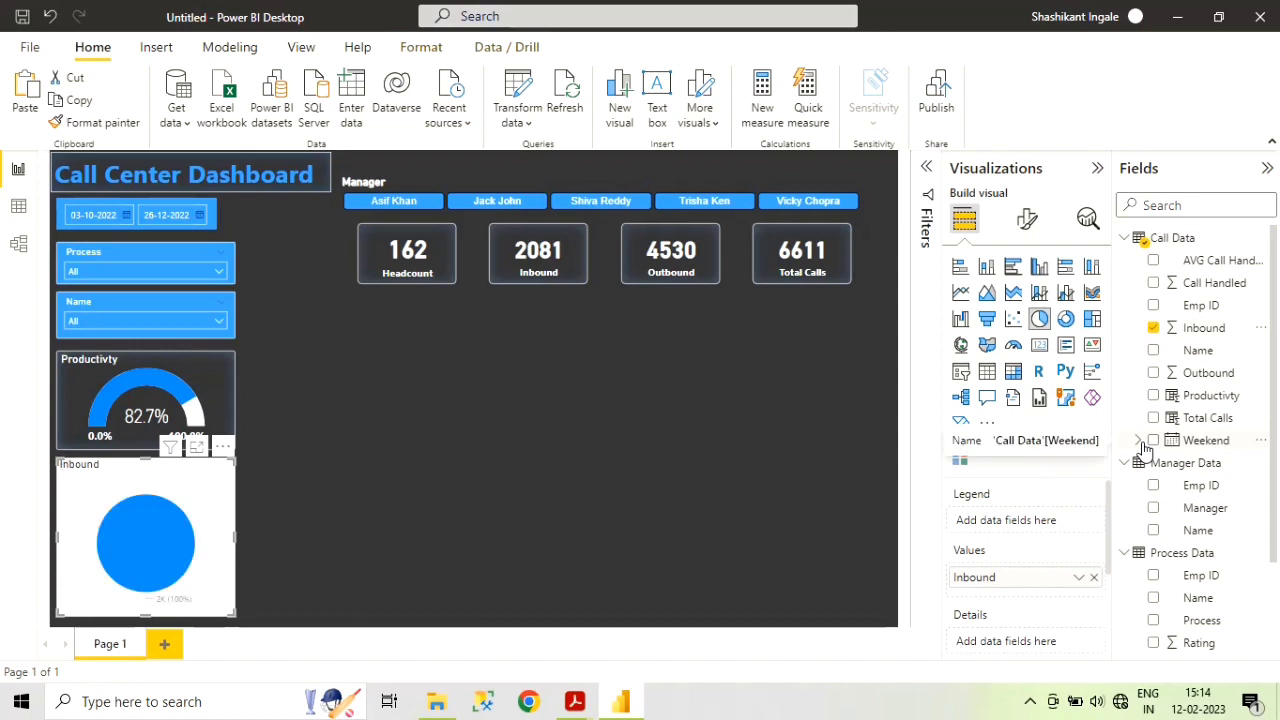
{"action": "left_click", "coordinate": [1154, 373]}
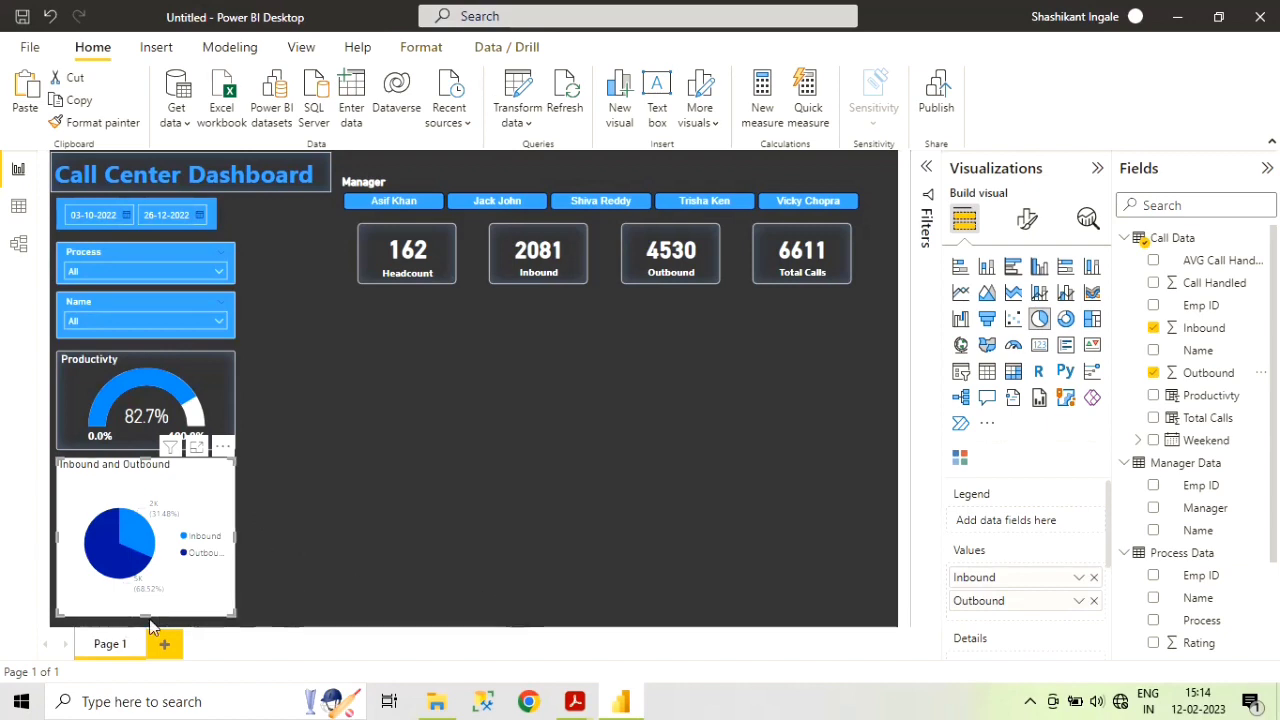
{"action": "left_click_drag", "start_coordinate": [146, 614], "coordinate": [138, 618]}
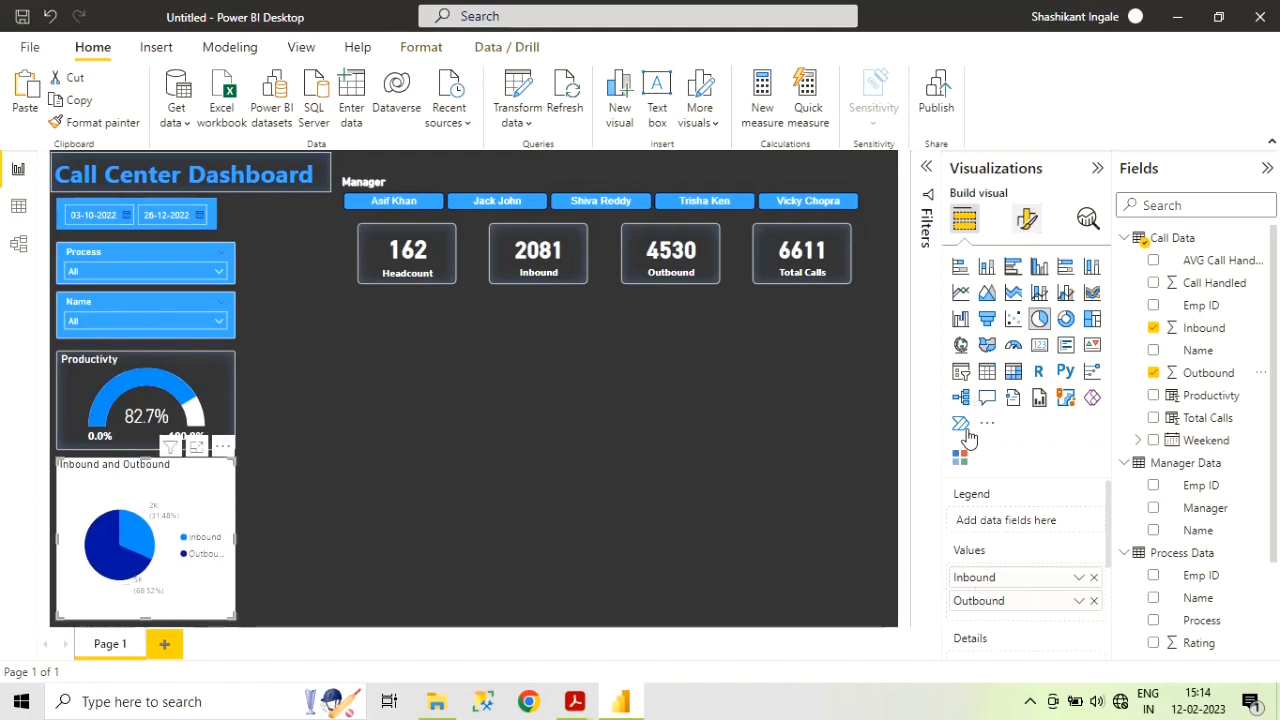
{"action": "left_click", "coordinate": [1027, 221]}
{"action": "left_click", "coordinate": [1035, 305]}
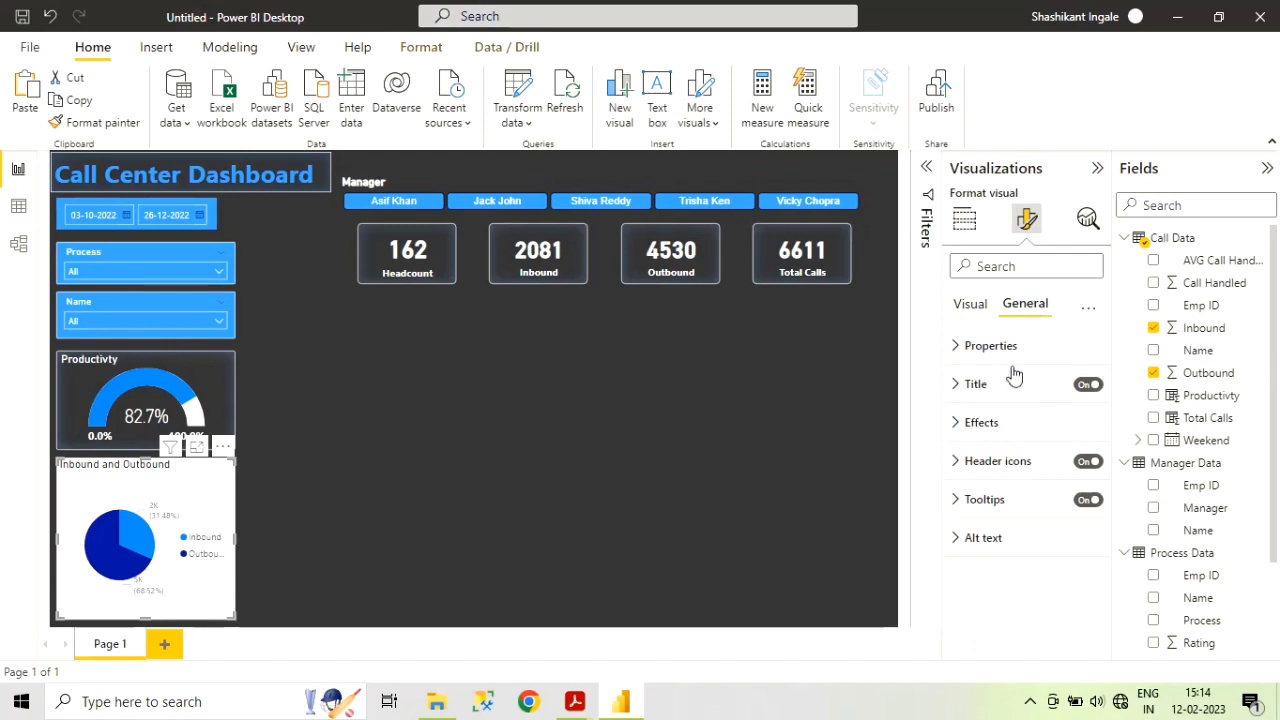
{"action": "key", "text": "ctrl+z"}
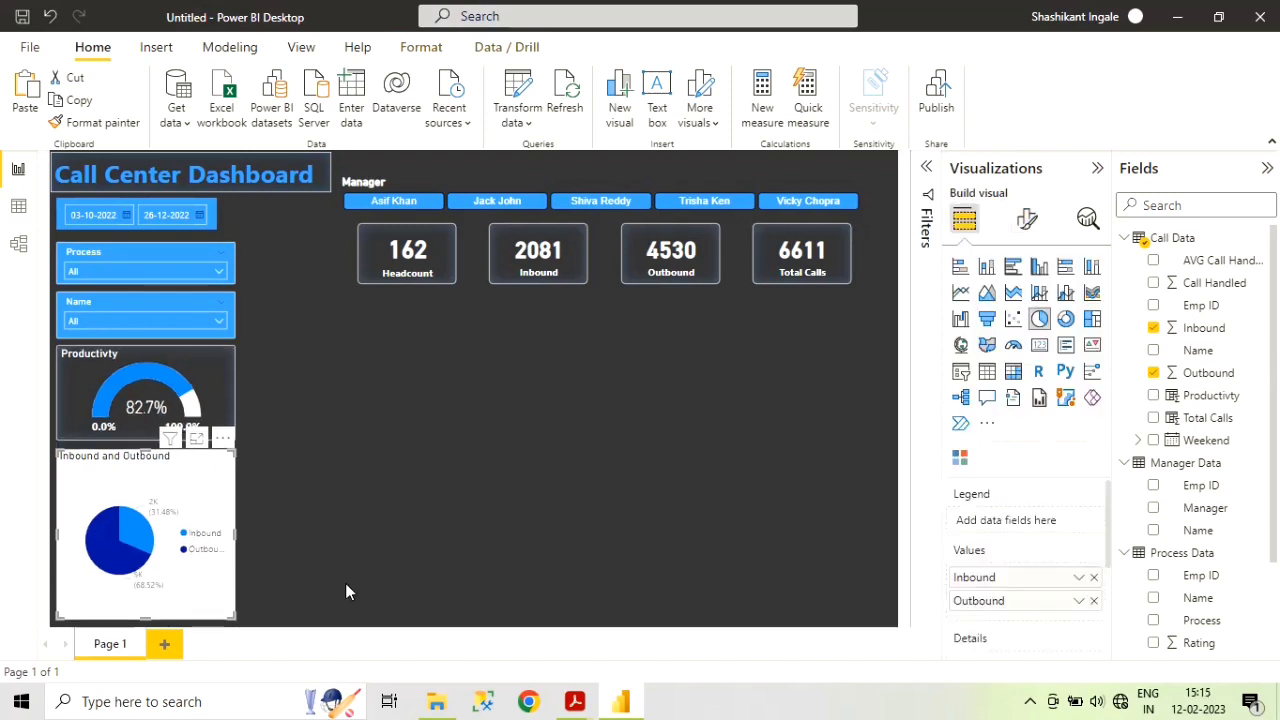
- Keep the pie chart's legend on and set its position to Top
{"action": "left_click", "coordinate": [1027, 222]}
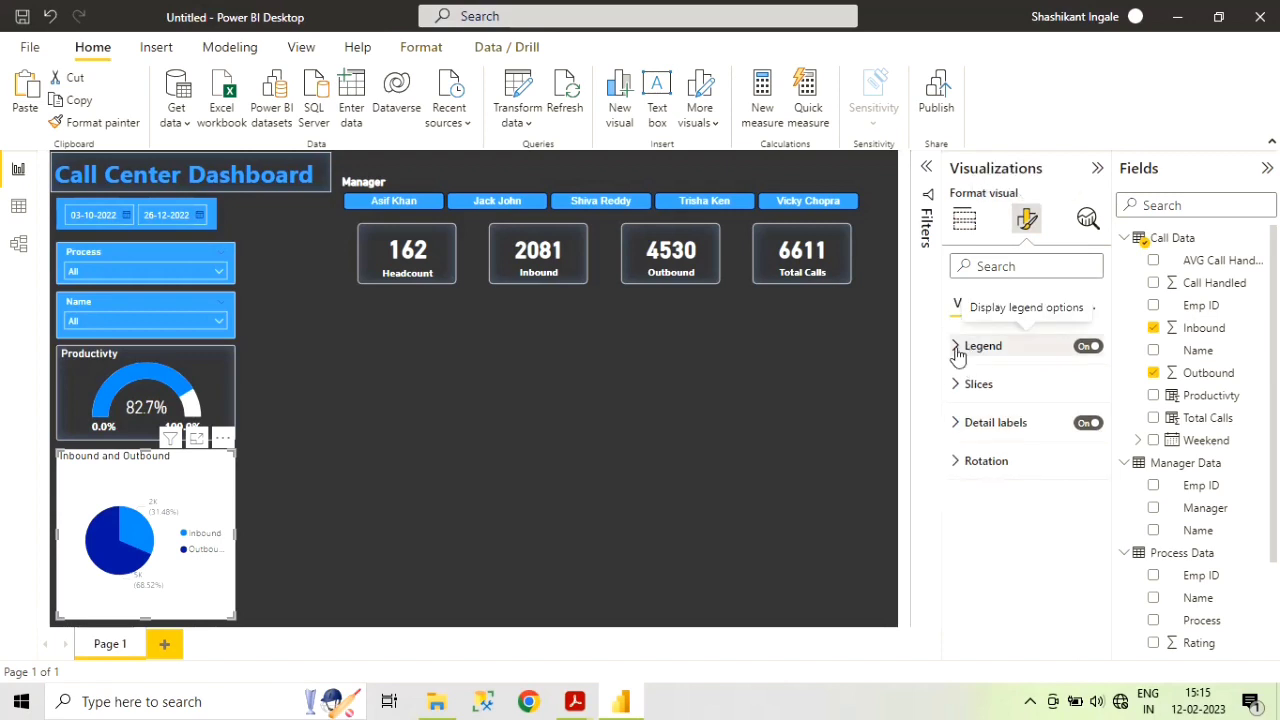
{"action": "left_click", "coordinate": [958, 350]}
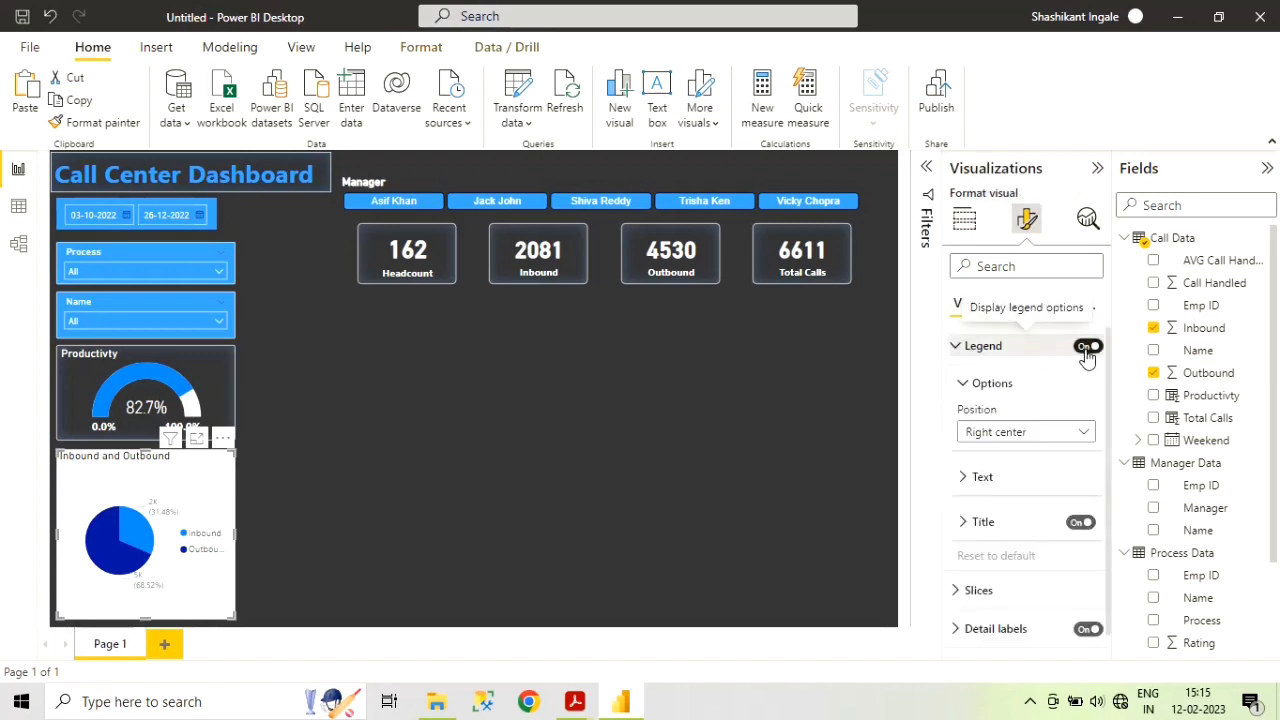
{"action": "left_click", "coordinate": [1087, 352]}
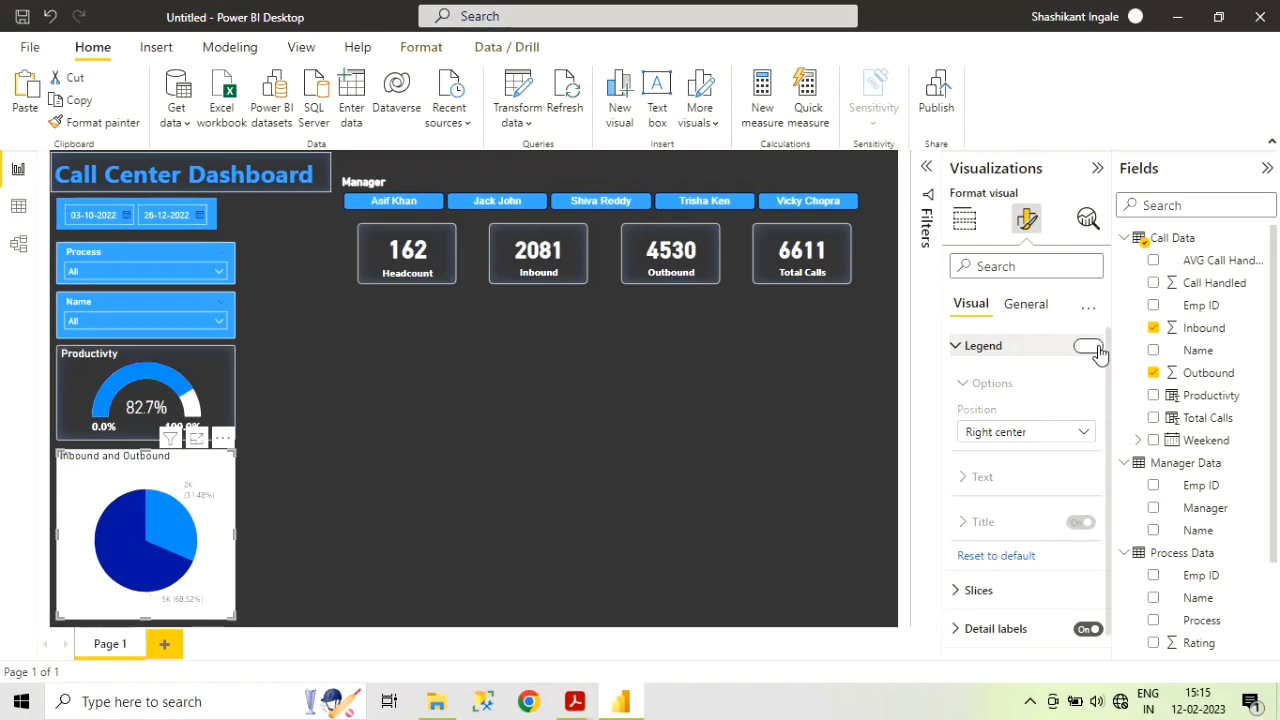
{"action": "left_click", "coordinate": [1096, 350]}
{"action": "left_click", "coordinate": [1085, 435]}
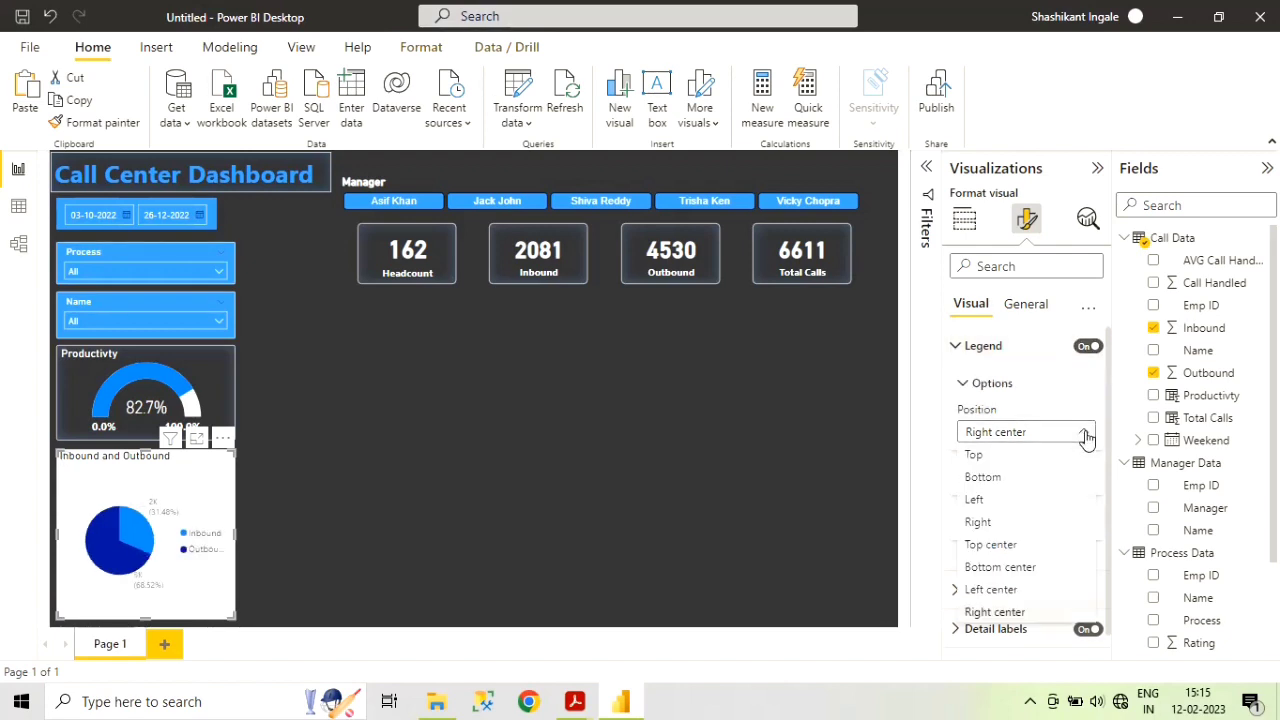
{"action": "left_click", "coordinate": [1011, 436]}
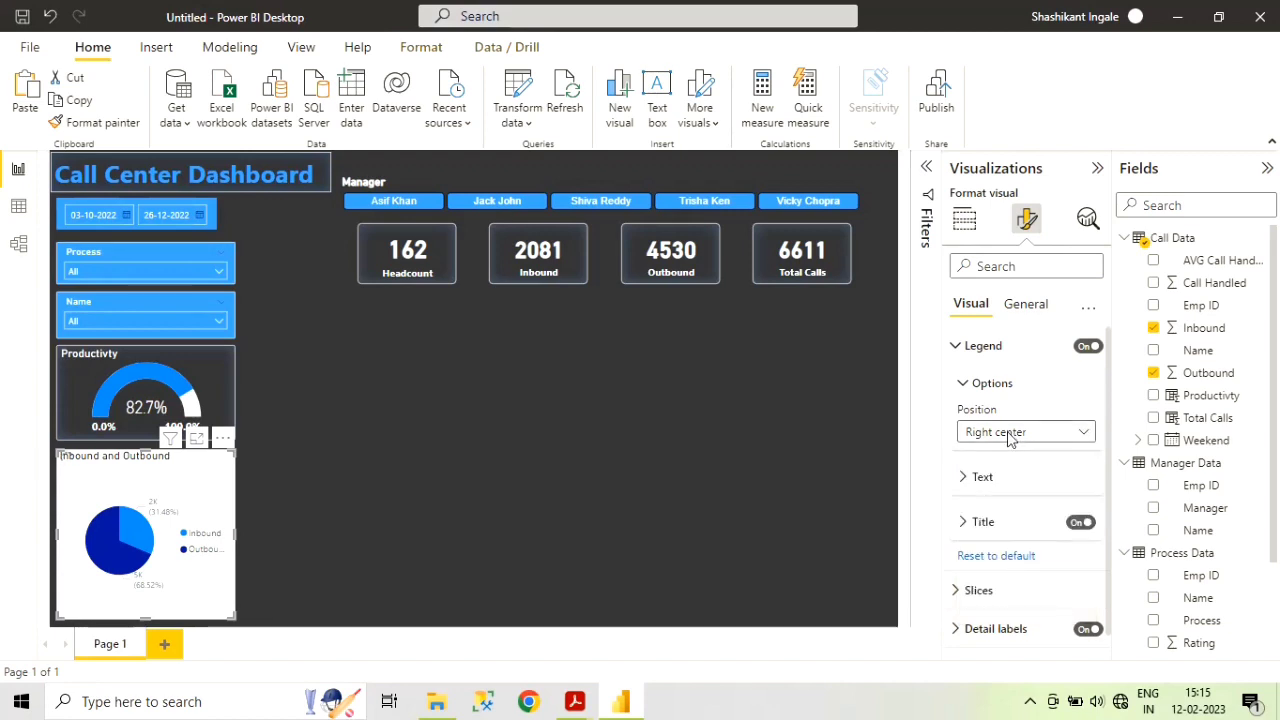
- Set the text colour of the pie chart's legend to white
{"action": "left_click", "coordinate": [963, 478]}
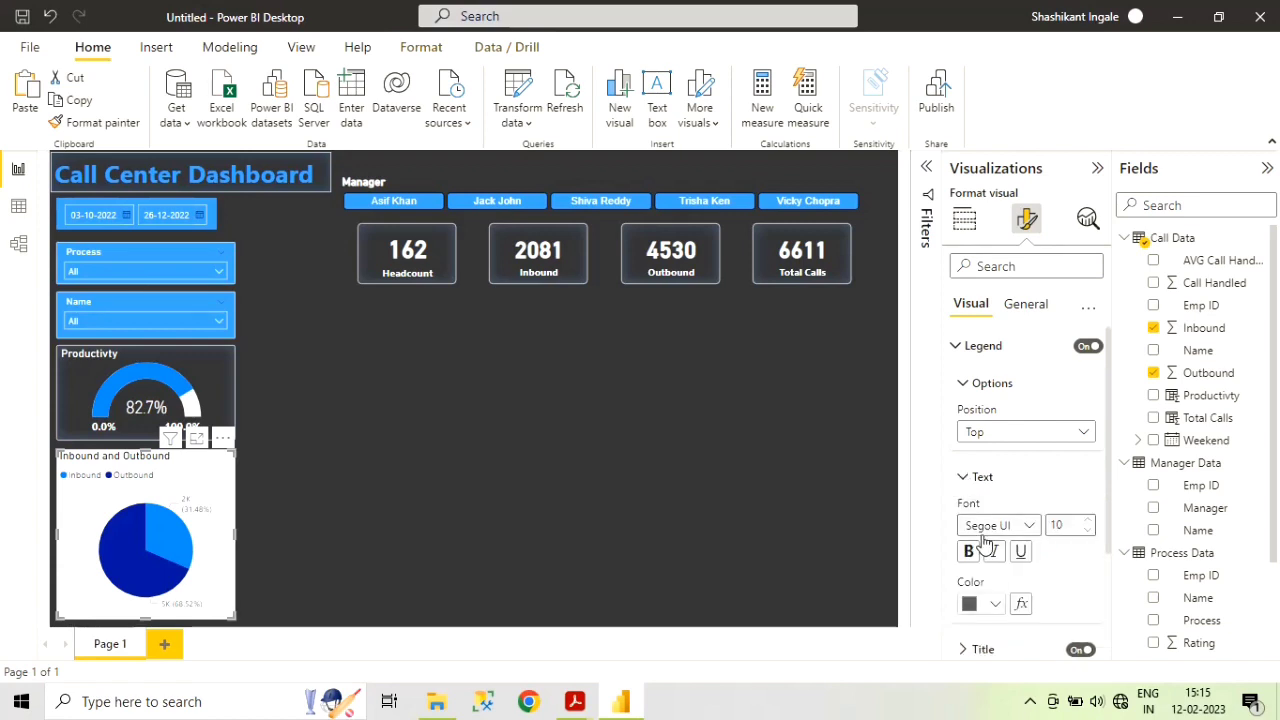
{"action": "left_click", "coordinate": [990, 605]}
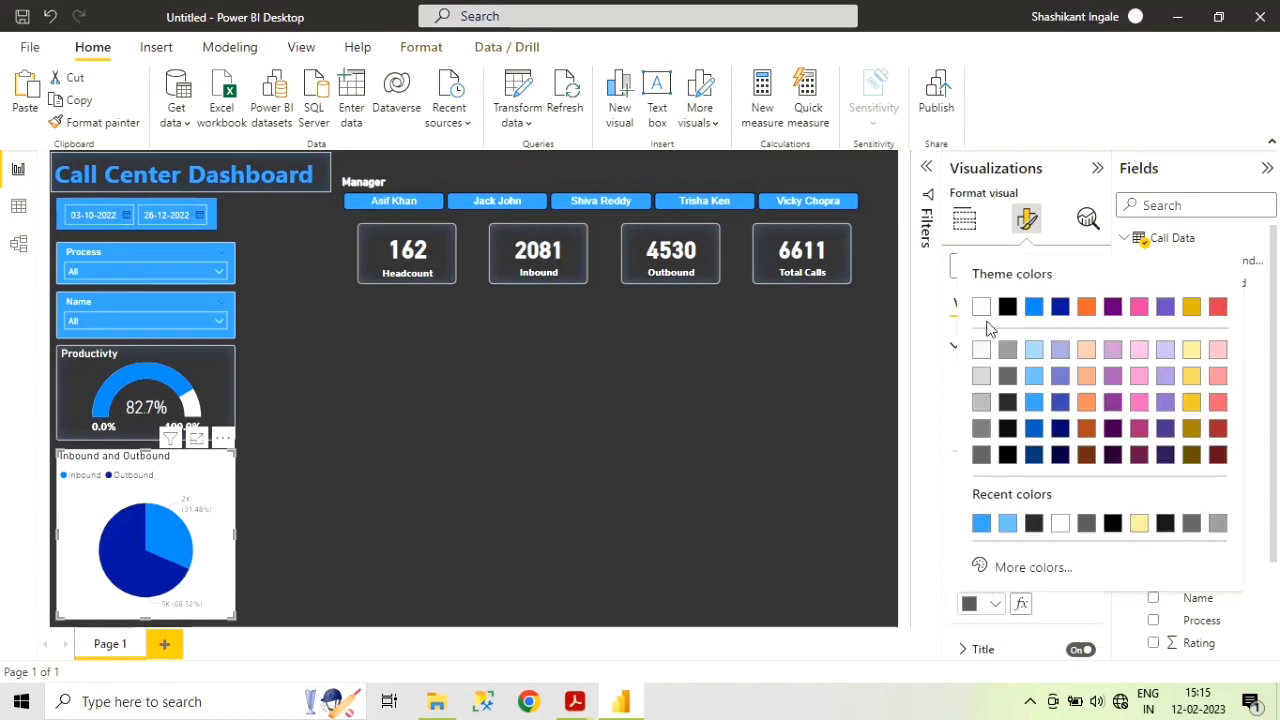
{"action": "left_click", "coordinate": [981, 308]}
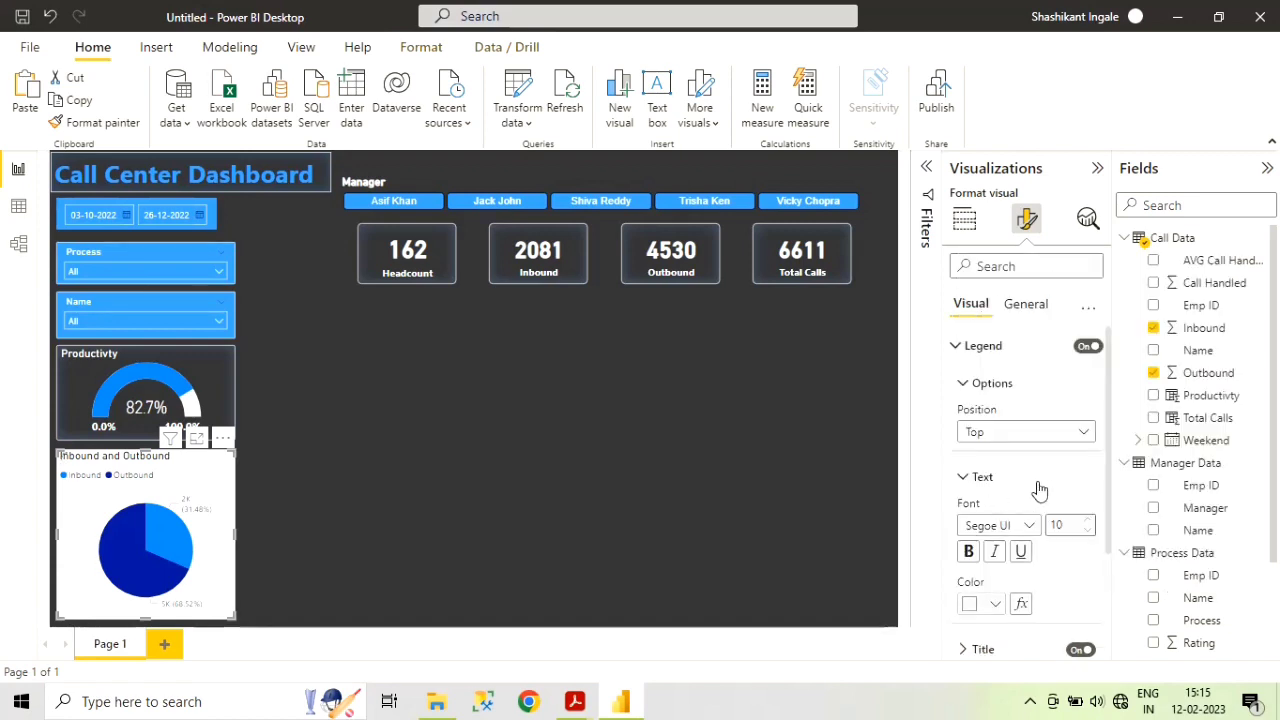
- Turn off the background of the Inbound and Outbound pie chart
{"action": "left_click", "coordinate": [1037, 317]}
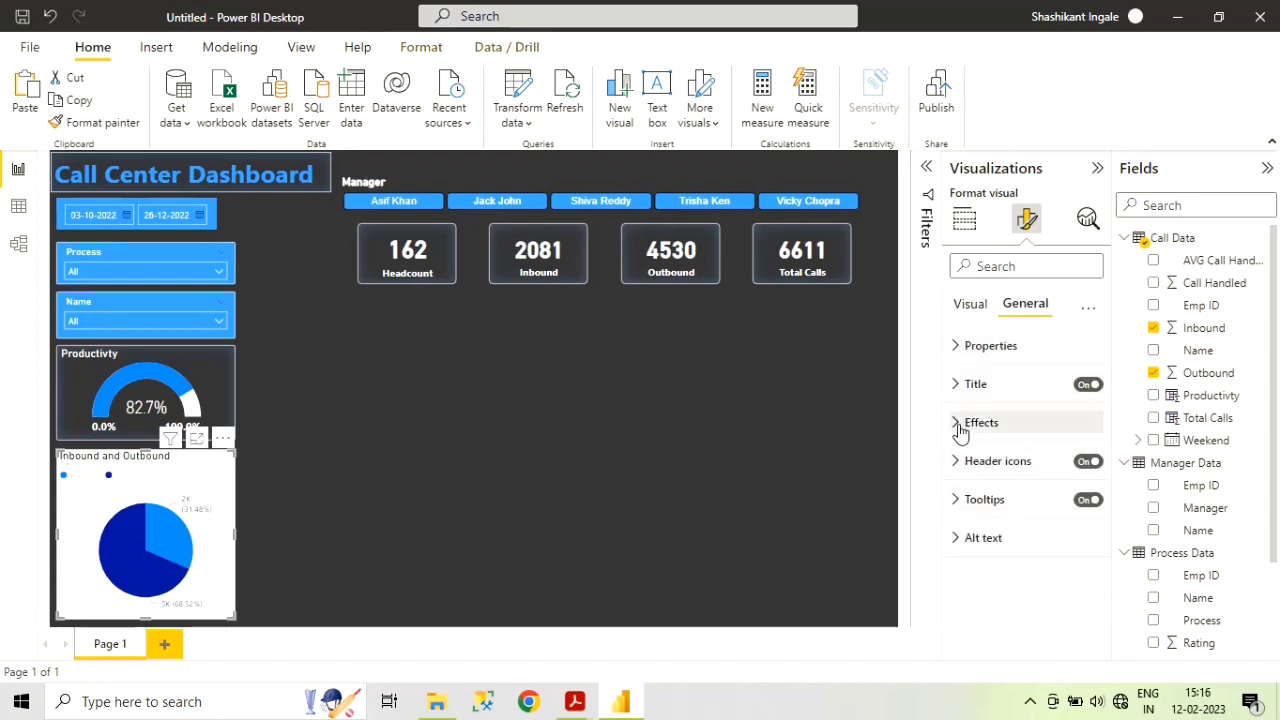
{"action": "left_click", "coordinate": [960, 430]}
{"action": "left_click", "coordinate": [1081, 462]}
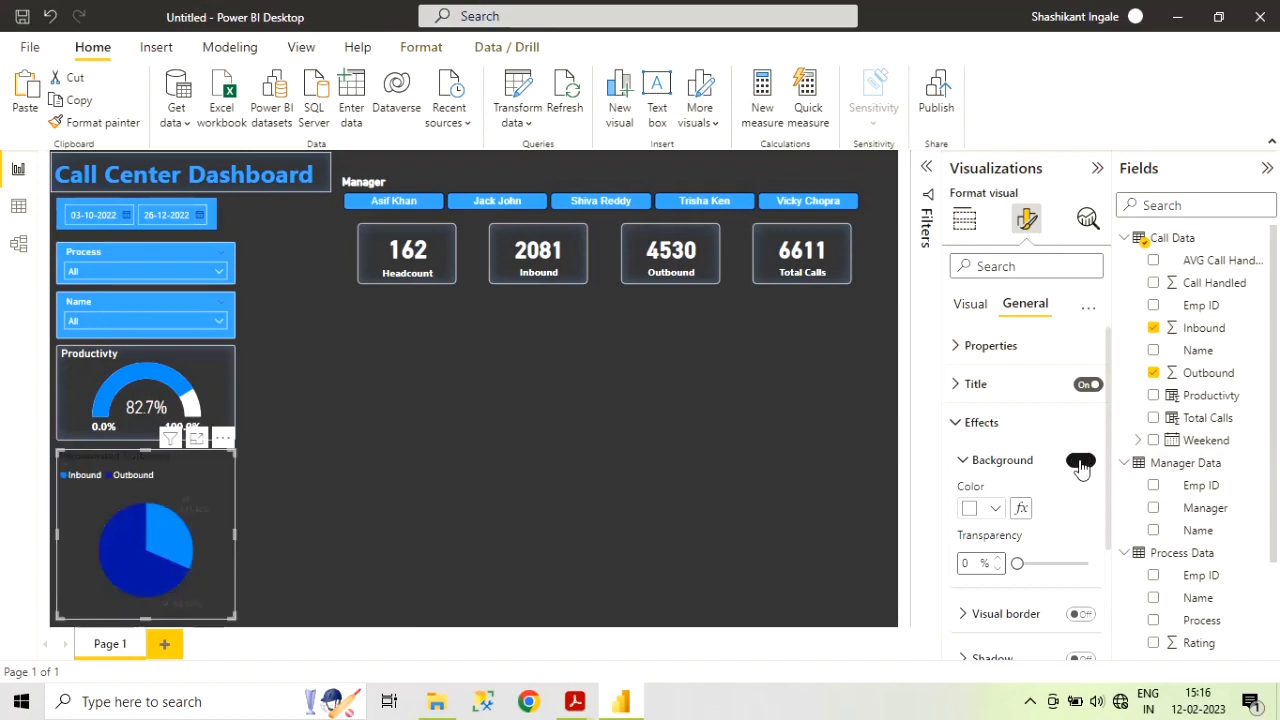
{"action": "left_click", "coordinate": [882, 478]}
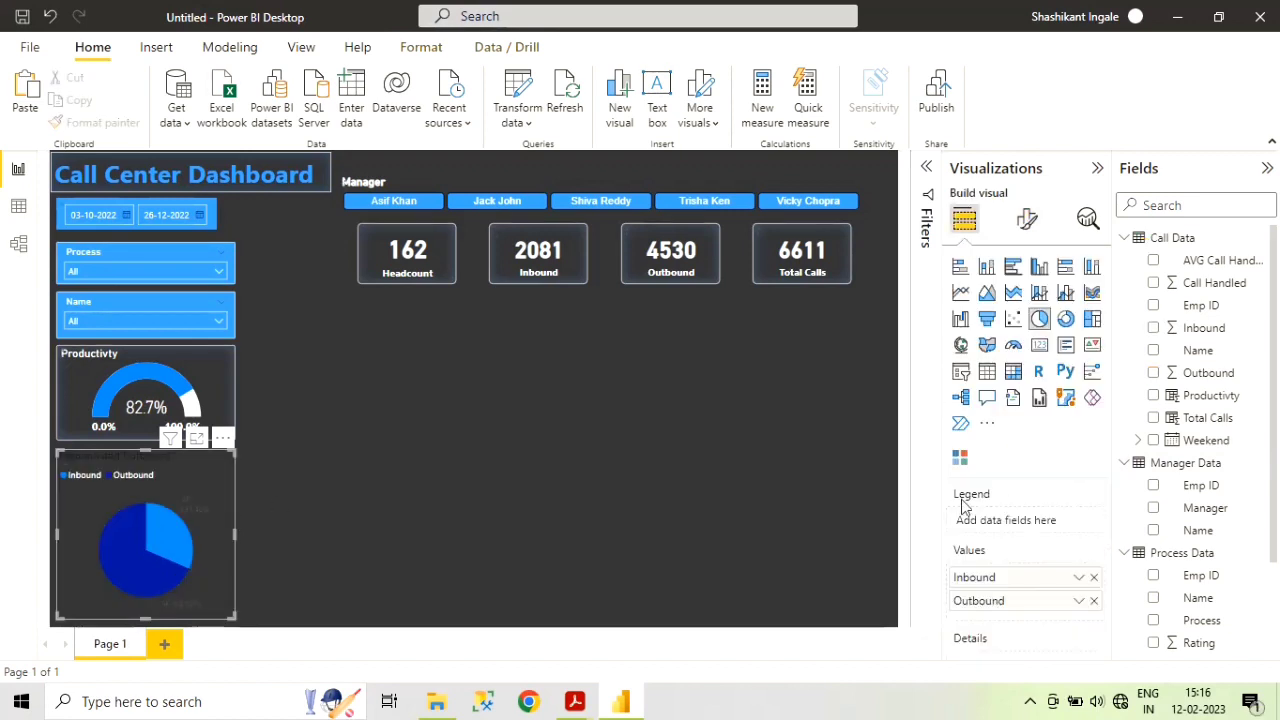
- Set the title text of the Inbound and Outbound pie chart to white and make it bold
{"action": "left_click", "coordinate": [1025, 220]}
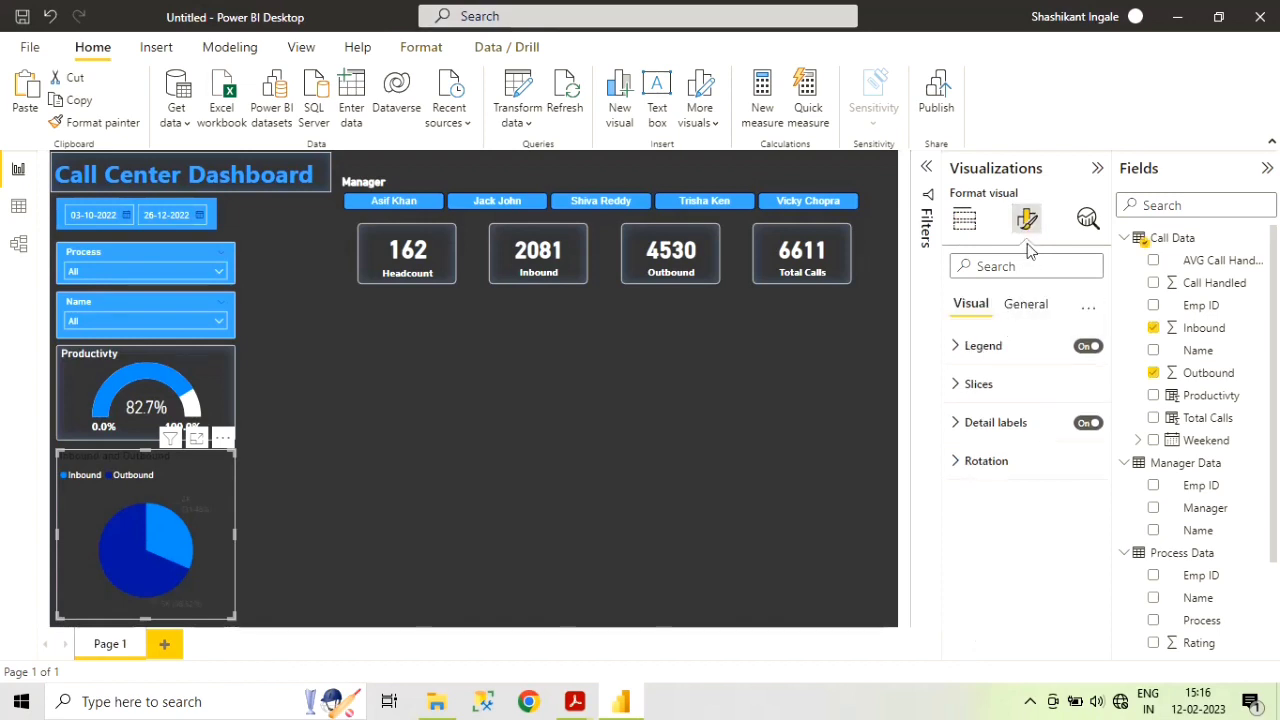
{"action": "left_click", "coordinate": [1026, 304]}
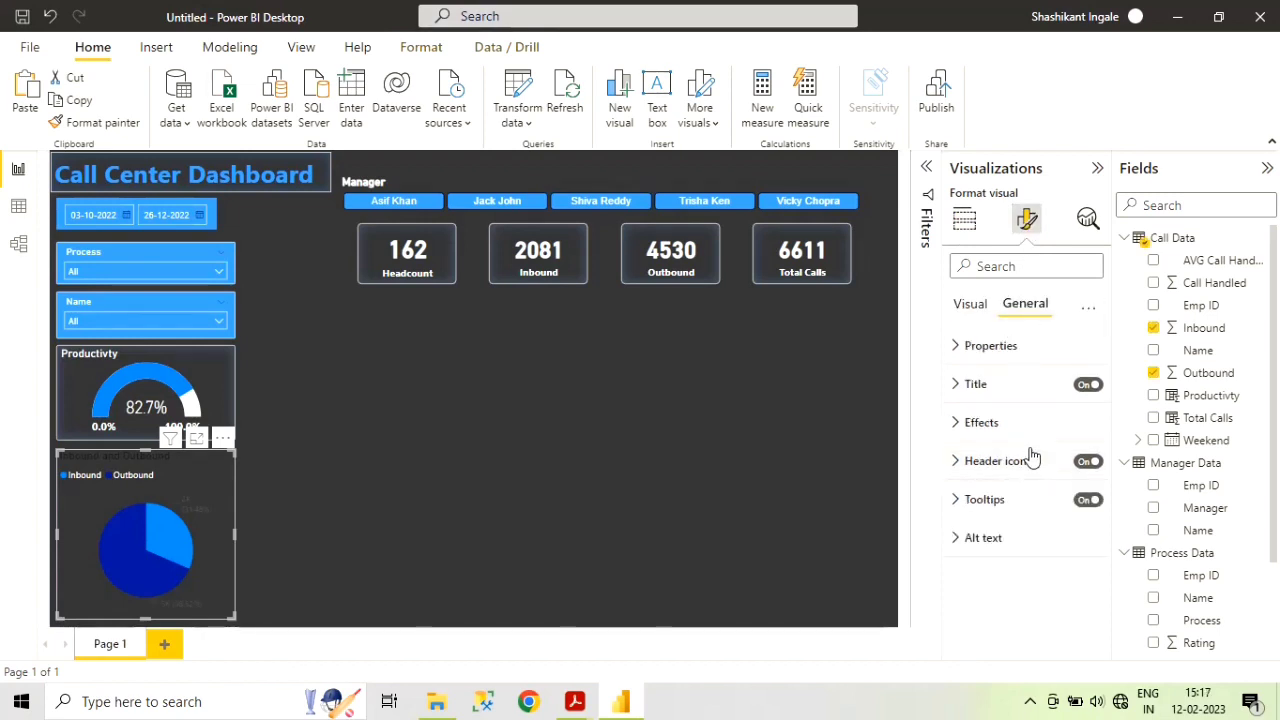
{"action": "left_click", "coordinate": [958, 396]}
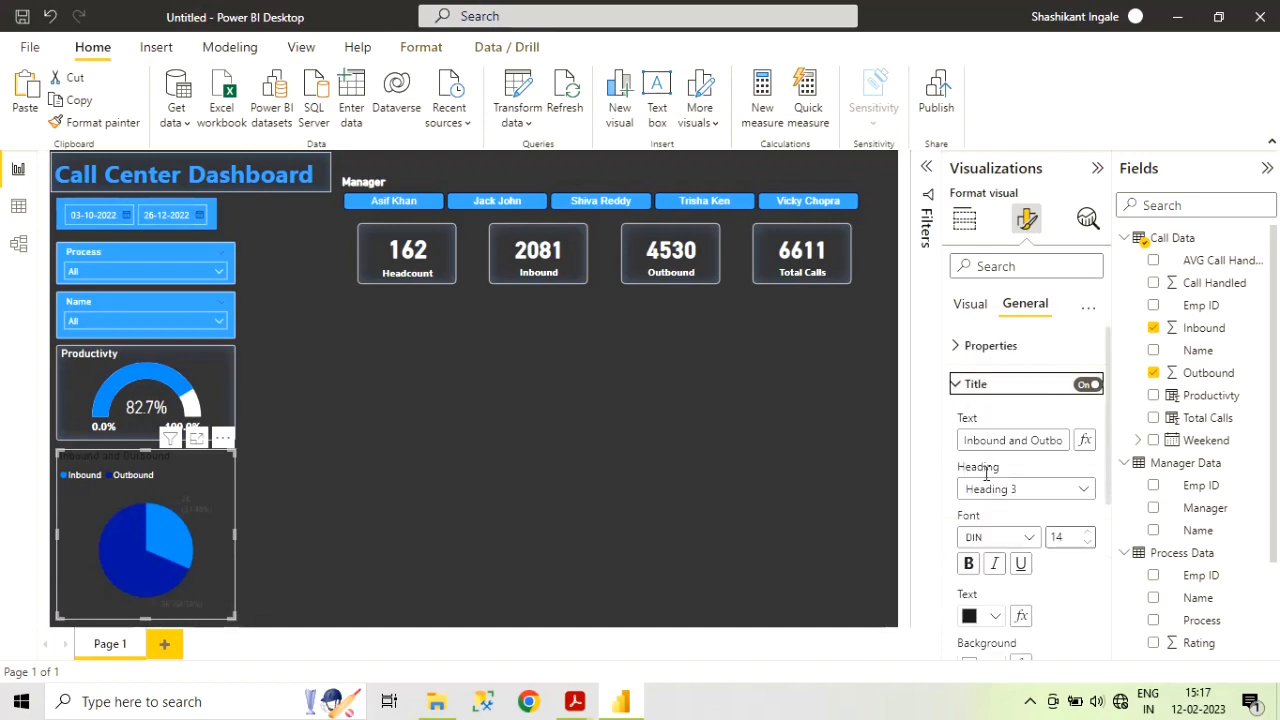
{"action": "left_click", "coordinate": [995, 617]}
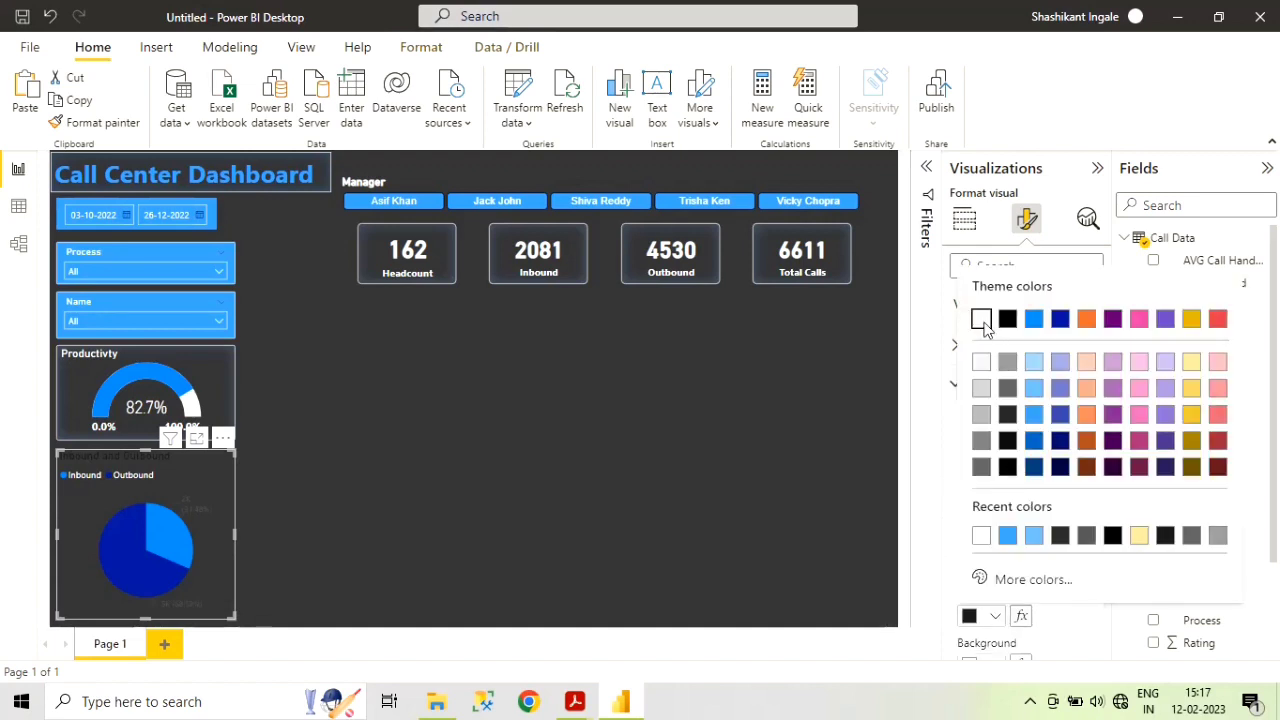
{"action": "left_click", "coordinate": [981, 319]}
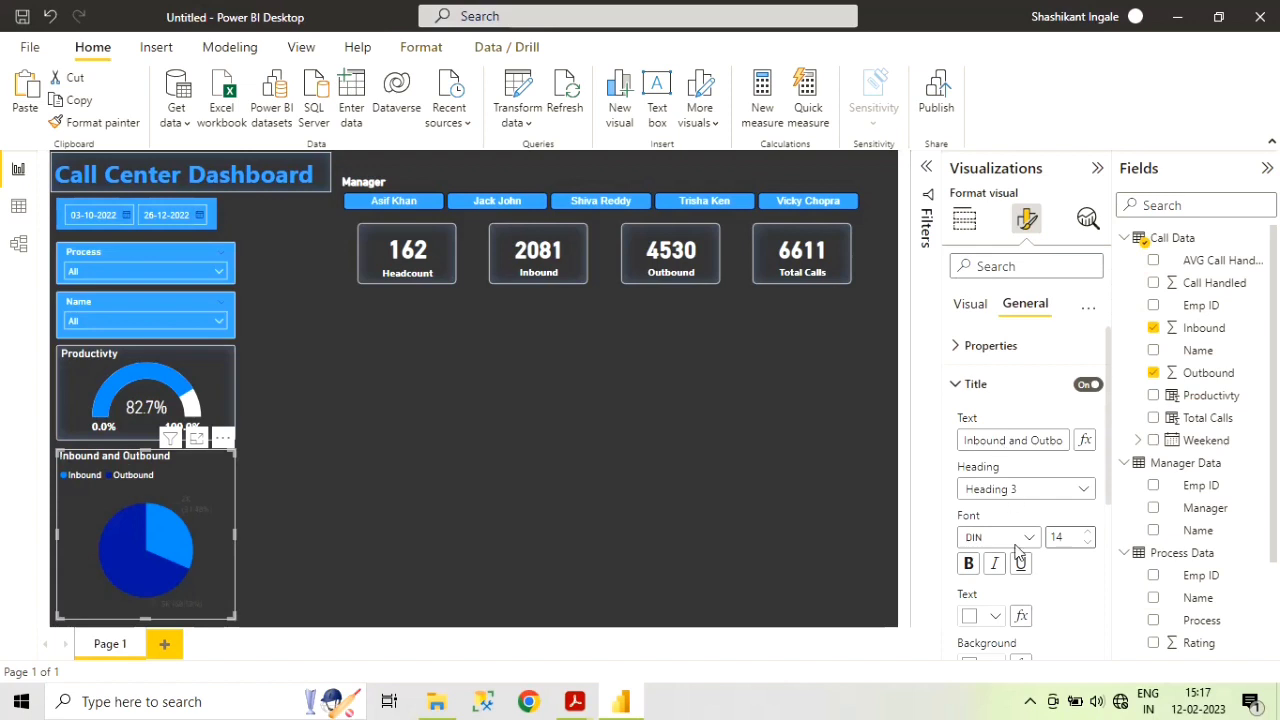
{"action": "scroll", "coordinate": [1010, 530], "scroll_direction": "down", "scroll_amount": 1}
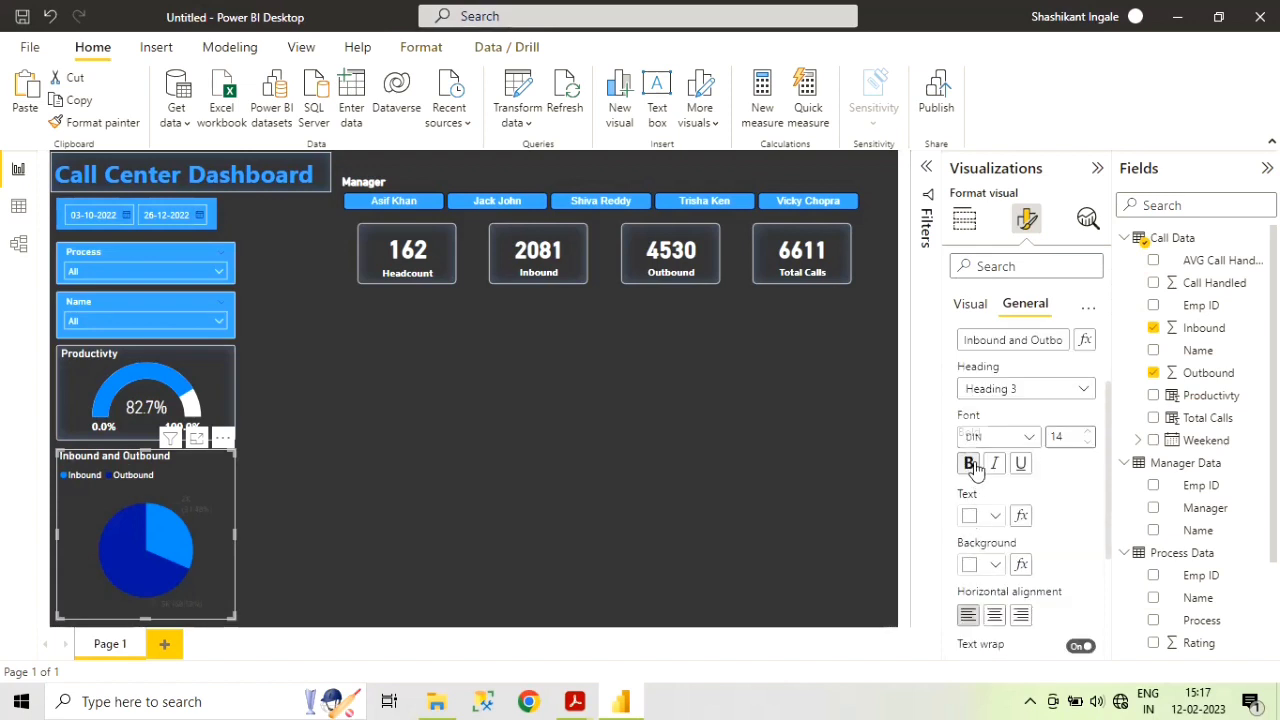
{"action": "left_click", "coordinate": [969, 463]}
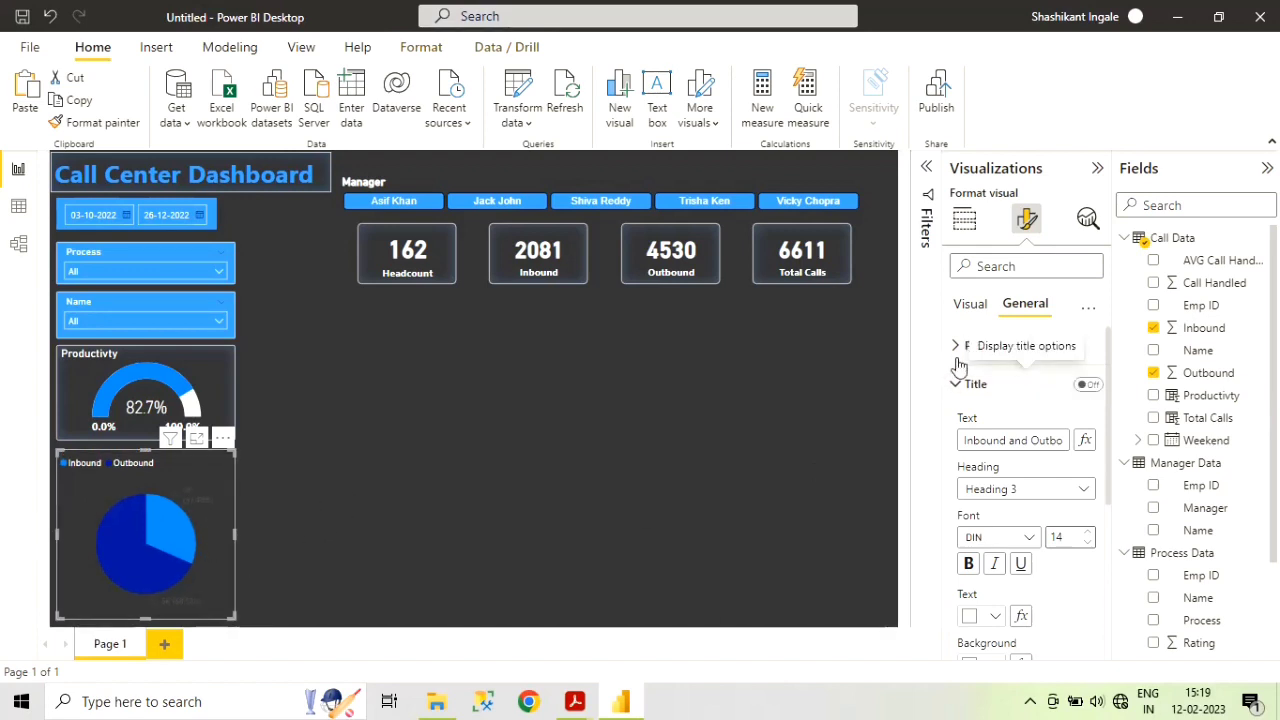
- Change the Inbound slice of the pie chart to a light blue theme colour
{"action": "left_click", "coordinate": [975, 310]}
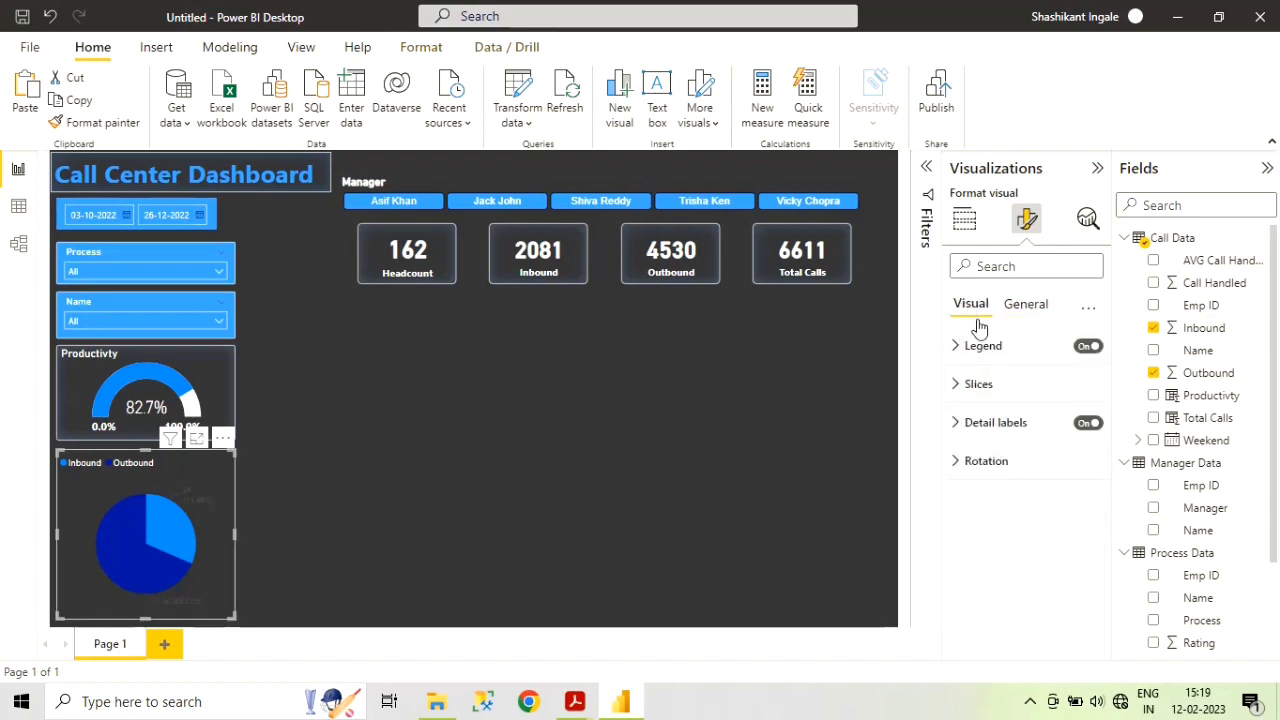
{"action": "left_click", "coordinate": [958, 389]}
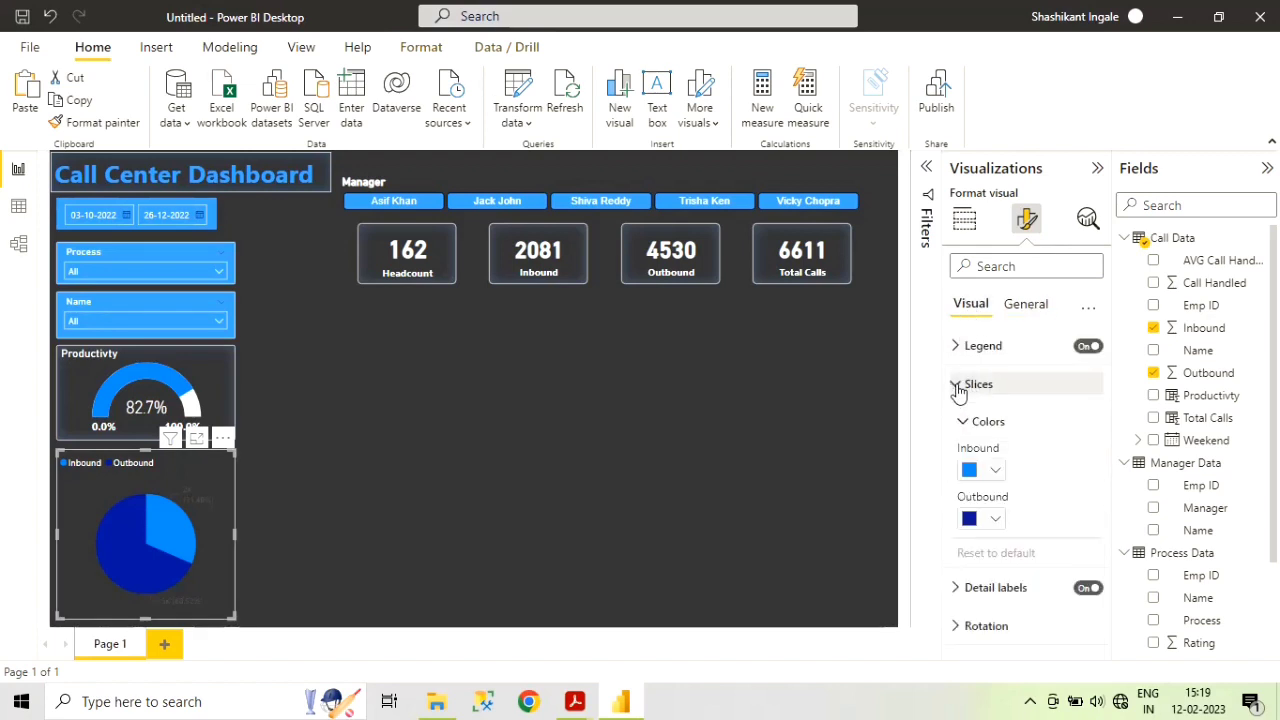
{"action": "left_click", "coordinate": [996, 474]}
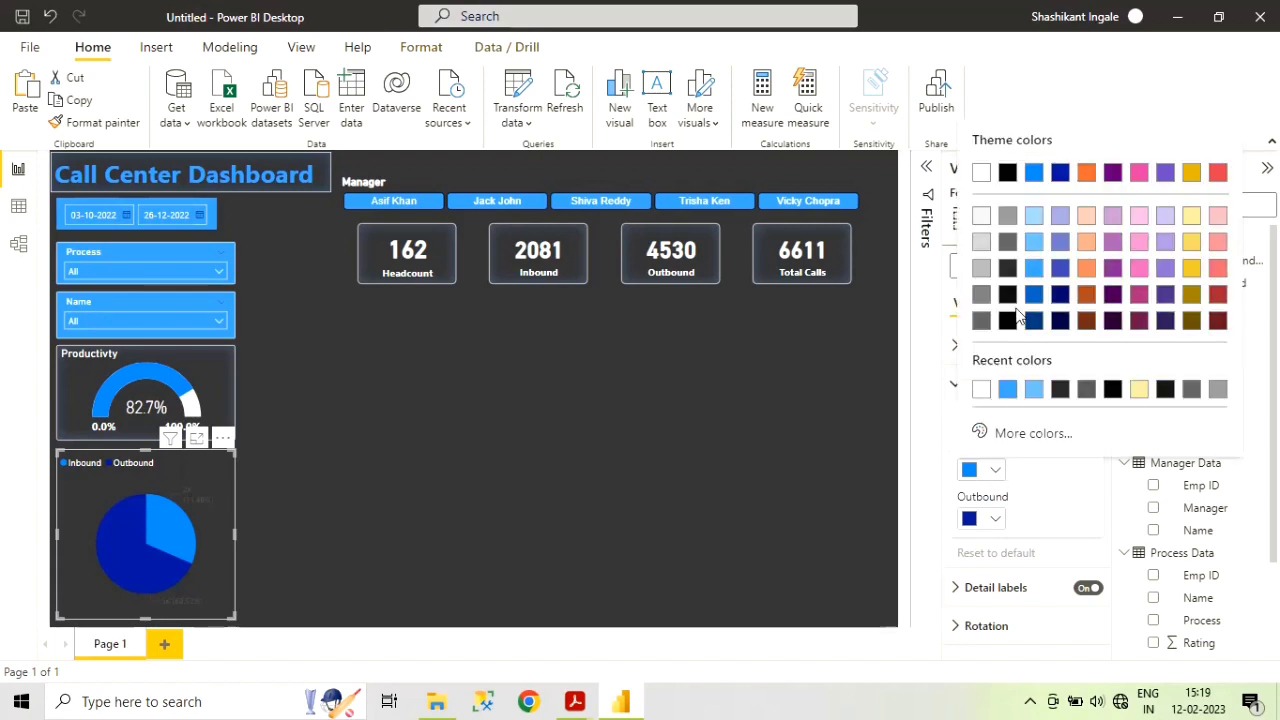
{"action": "left_click", "coordinate": [1035, 250]}
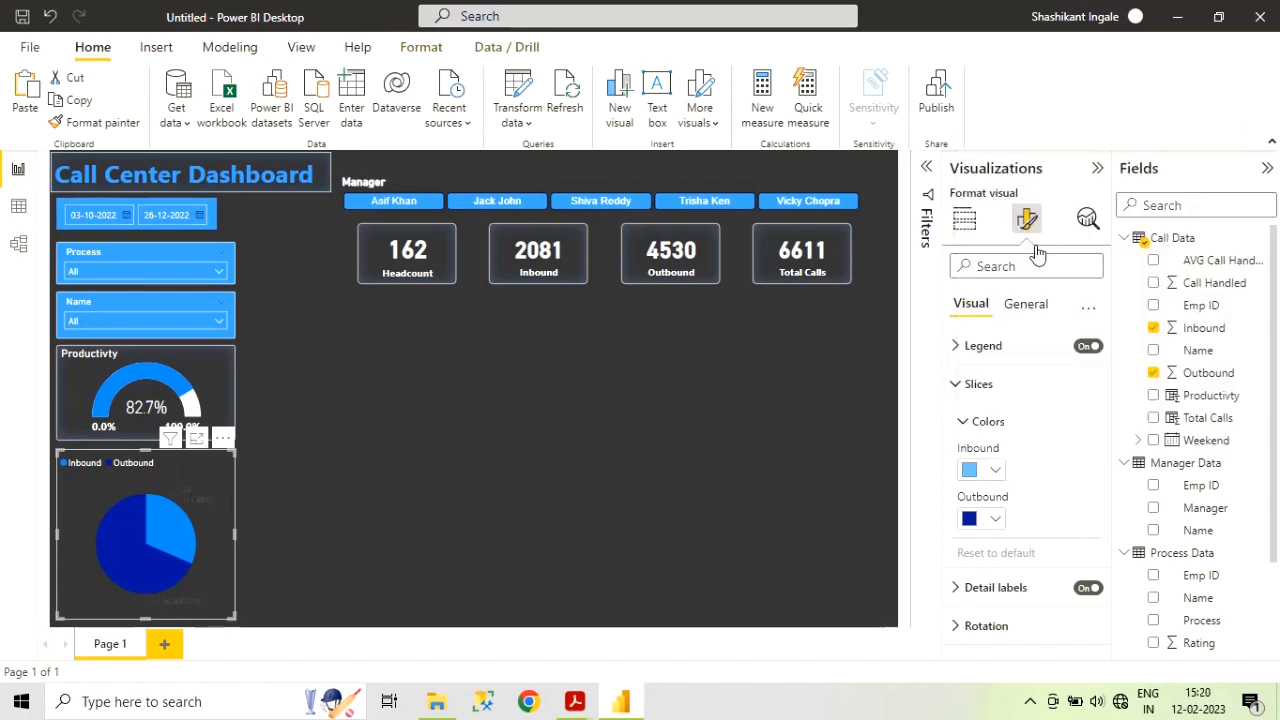
- Give the Outbound slice of the pie chart a custom green colour, #05A237
{"action": "left_click", "coordinate": [1002, 530]}
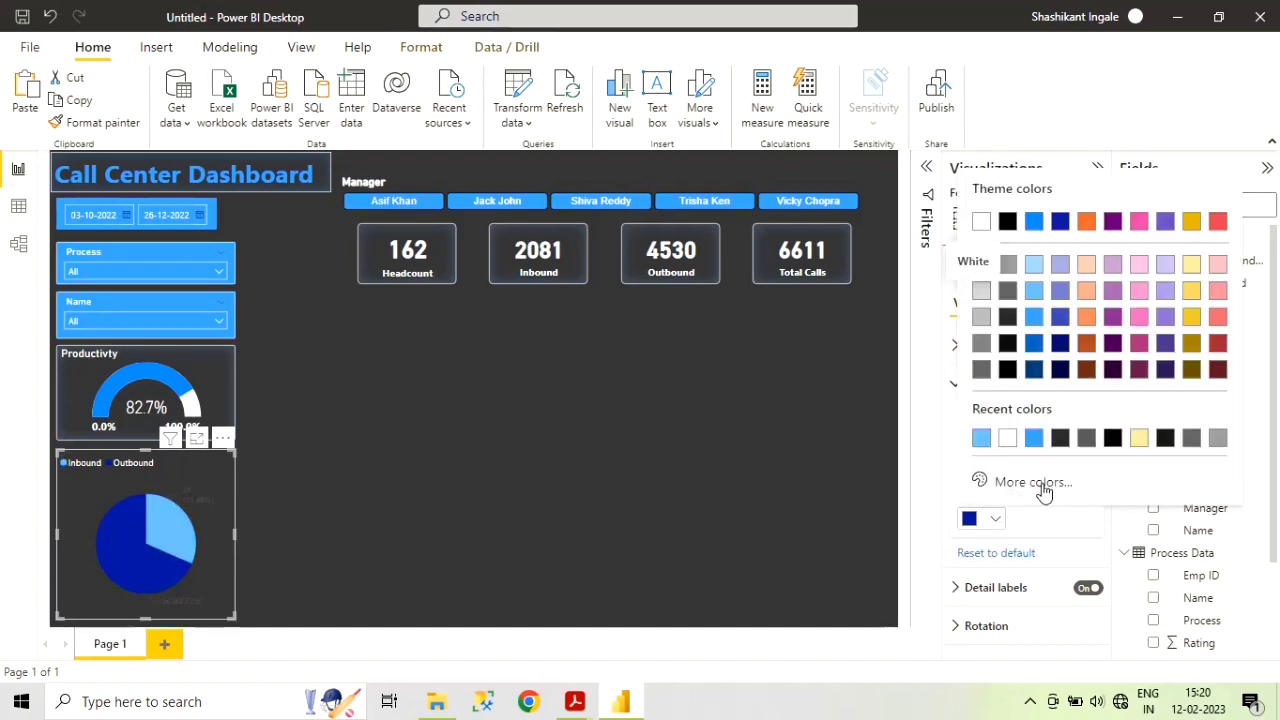
{"action": "left_click", "coordinate": [1022, 484]}
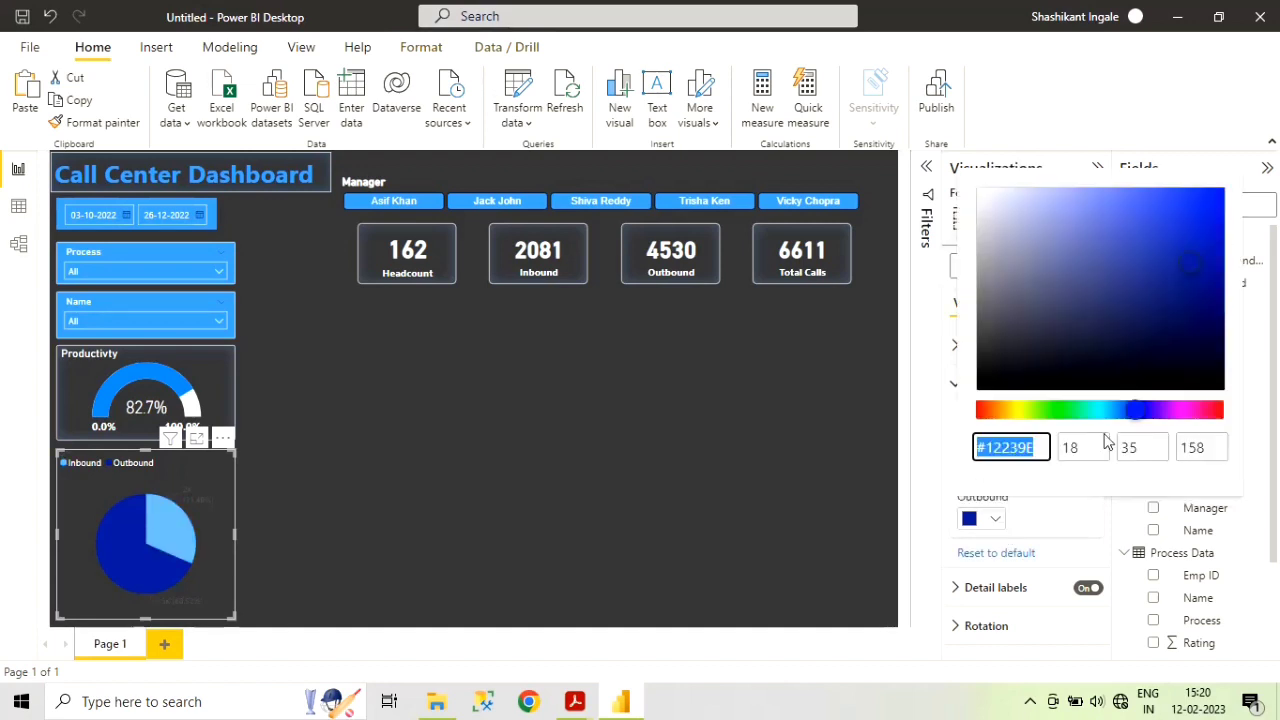
{"action": "left_click_drag", "start_coordinate": [1148, 415], "coordinate": [1071, 411]}
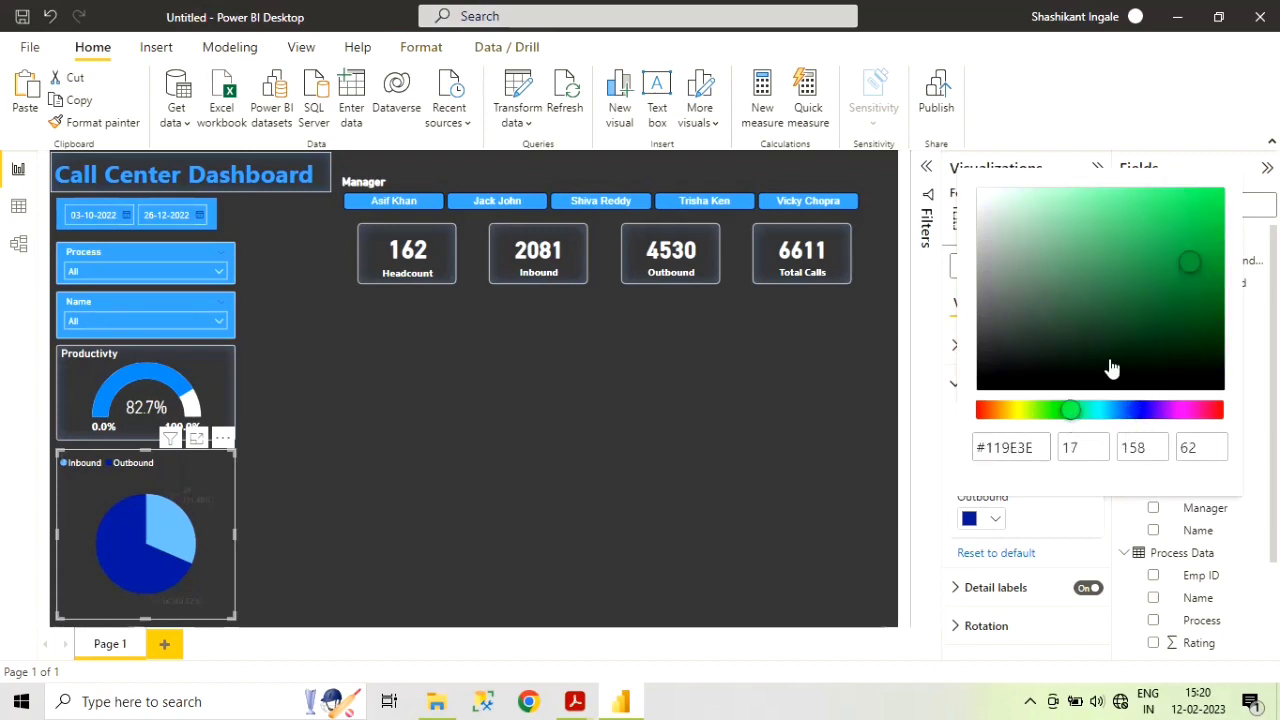
{"action": "left_click", "coordinate": [1215, 245]}
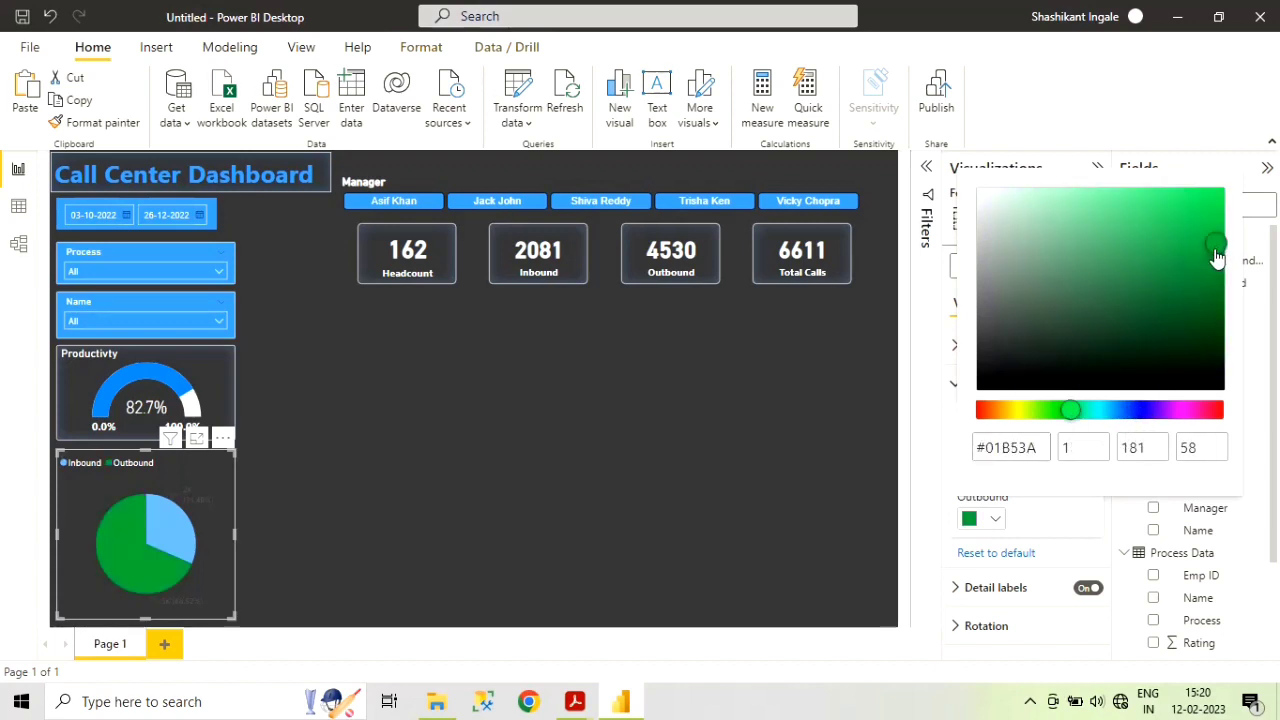
{"action": "left_click_drag", "start_coordinate": [1213, 262], "coordinate": [1210, 272]}
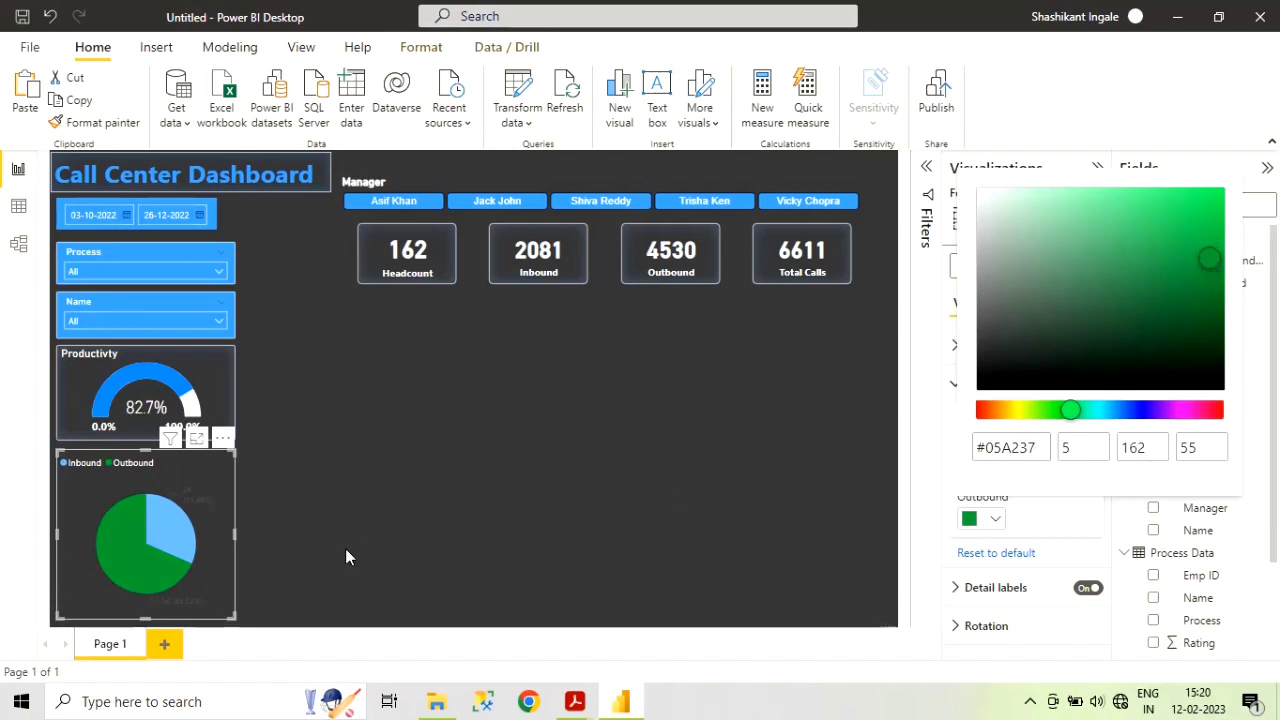
{"action": "left_click", "coordinate": [217, 482]}
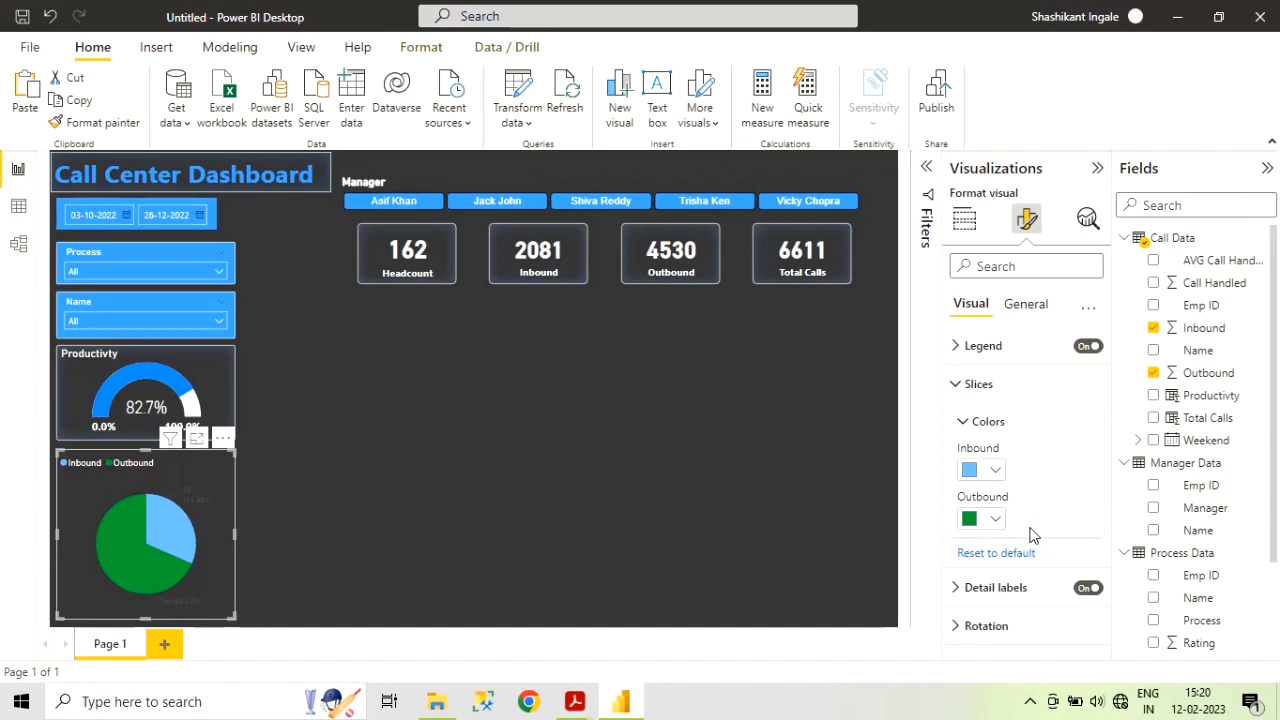
- Set the values in the pie chart's detail labels to white, bold text
{"action": "left_click", "coordinate": [1005, 585]}
{"action": "scroll", "coordinate": [1025, 574], "scroll_direction": "down", "scroll_amount": 4}
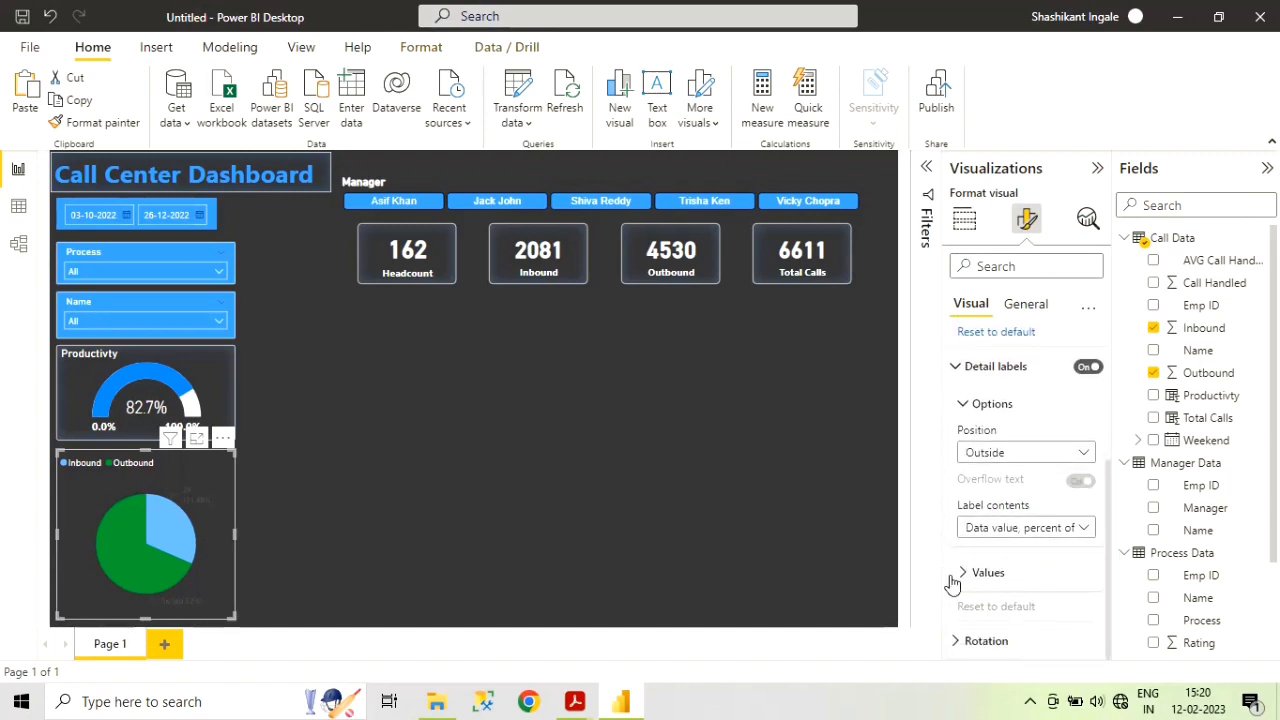
{"action": "left_click", "coordinate": [1043, 571]}
{"action": "scroll", "coordinate": [1043, 571], "scroll_direction": "down", "scroll_amount": 5}
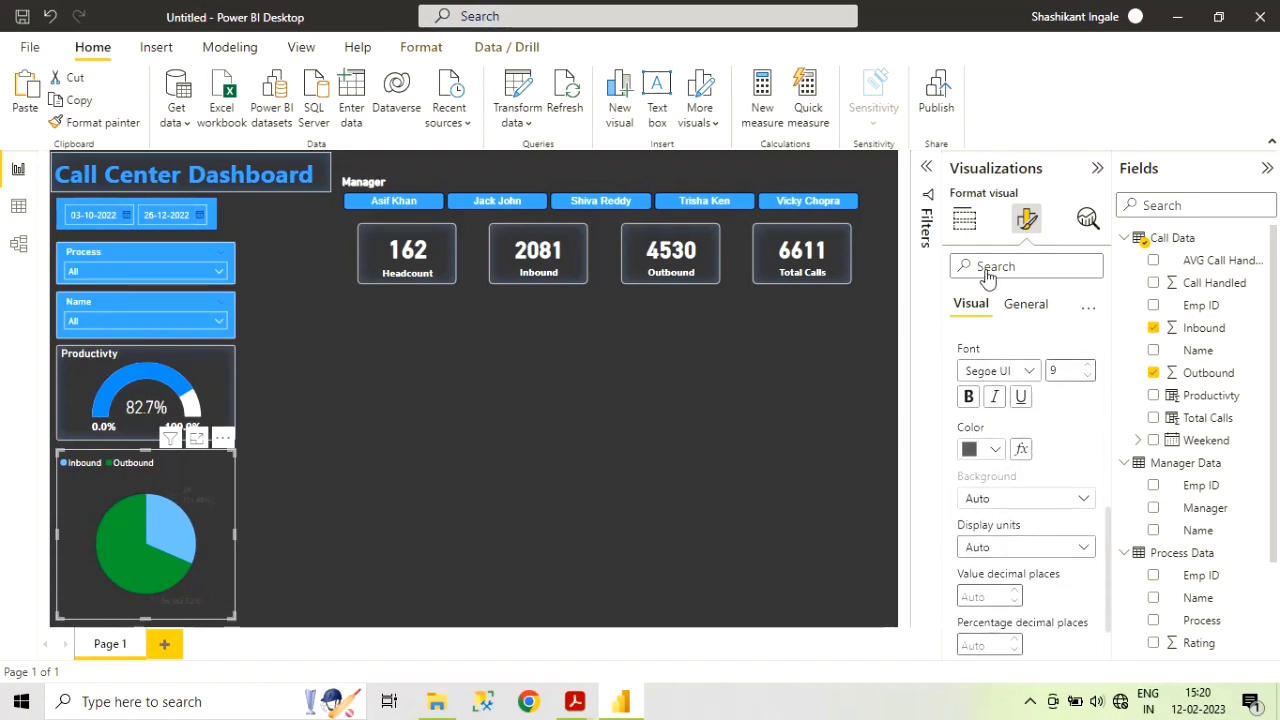
{"action": "left_click", "coordinate": [995, 450]}
{"action": "left_click", "coordinate": [984, 153]}
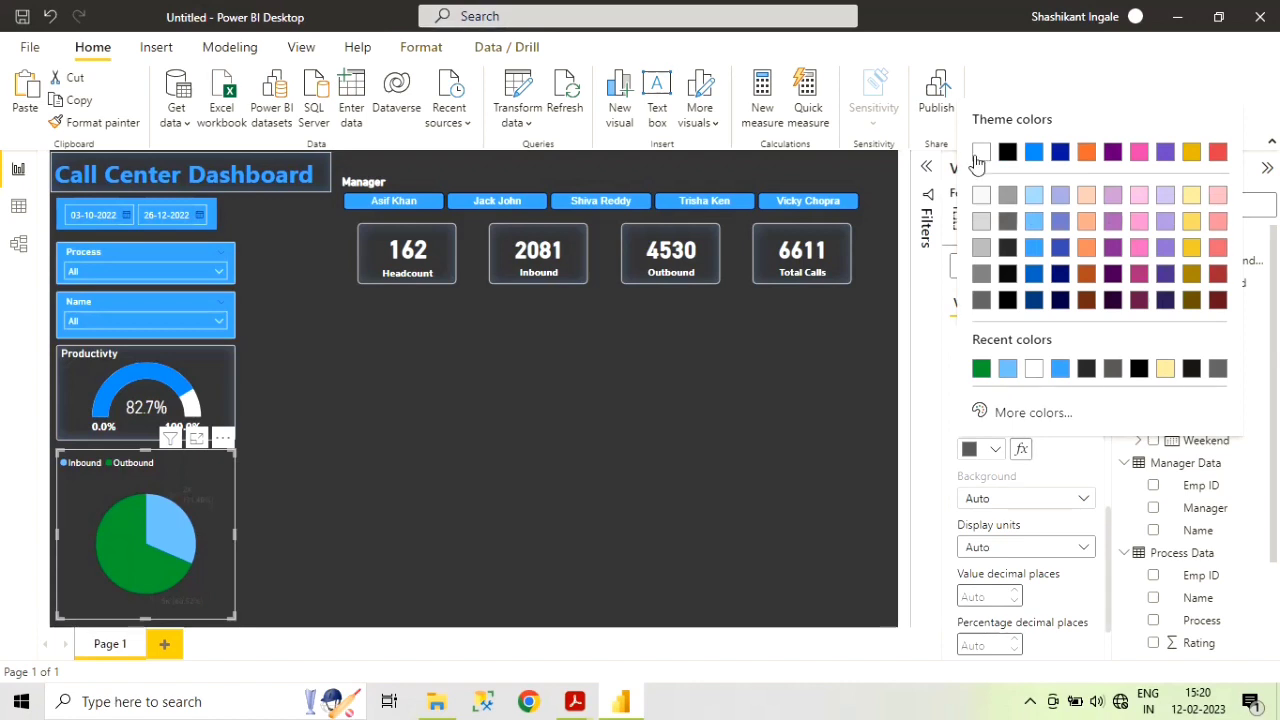
{"action": "left_click", "coordinate": [1093, 465]}
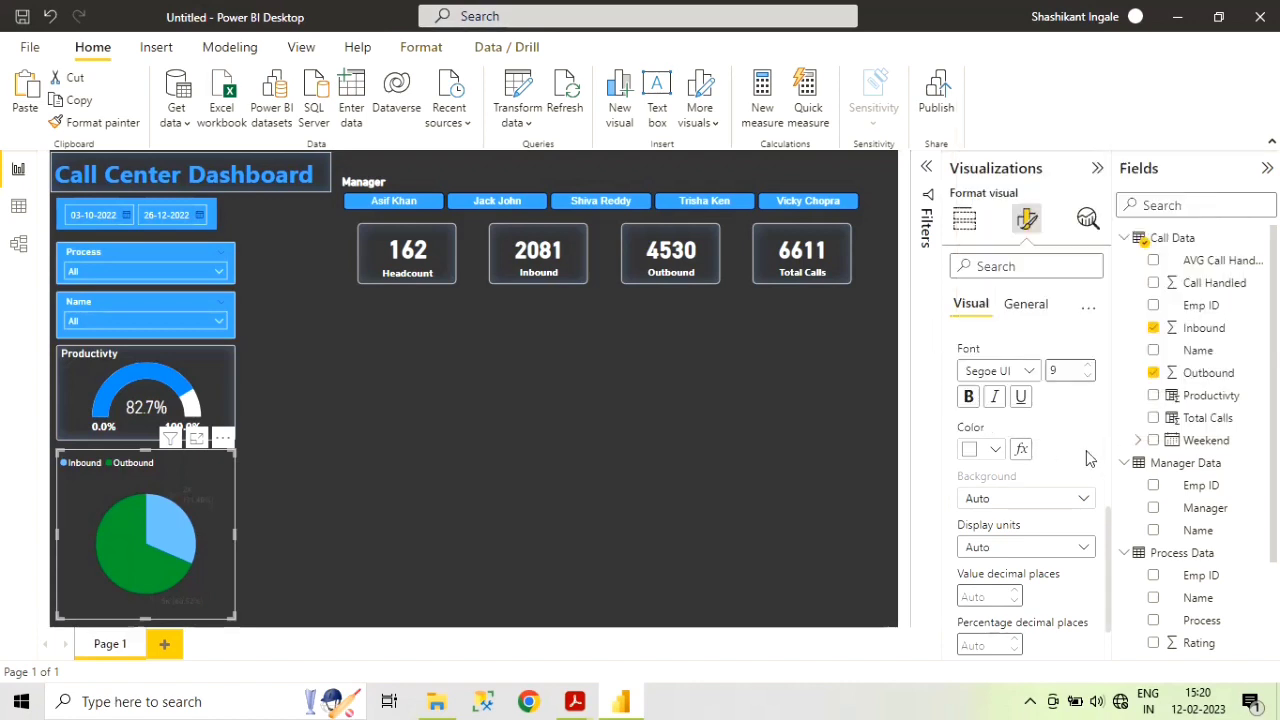
{"action": "left_click", "coordinate": [967, 398]}
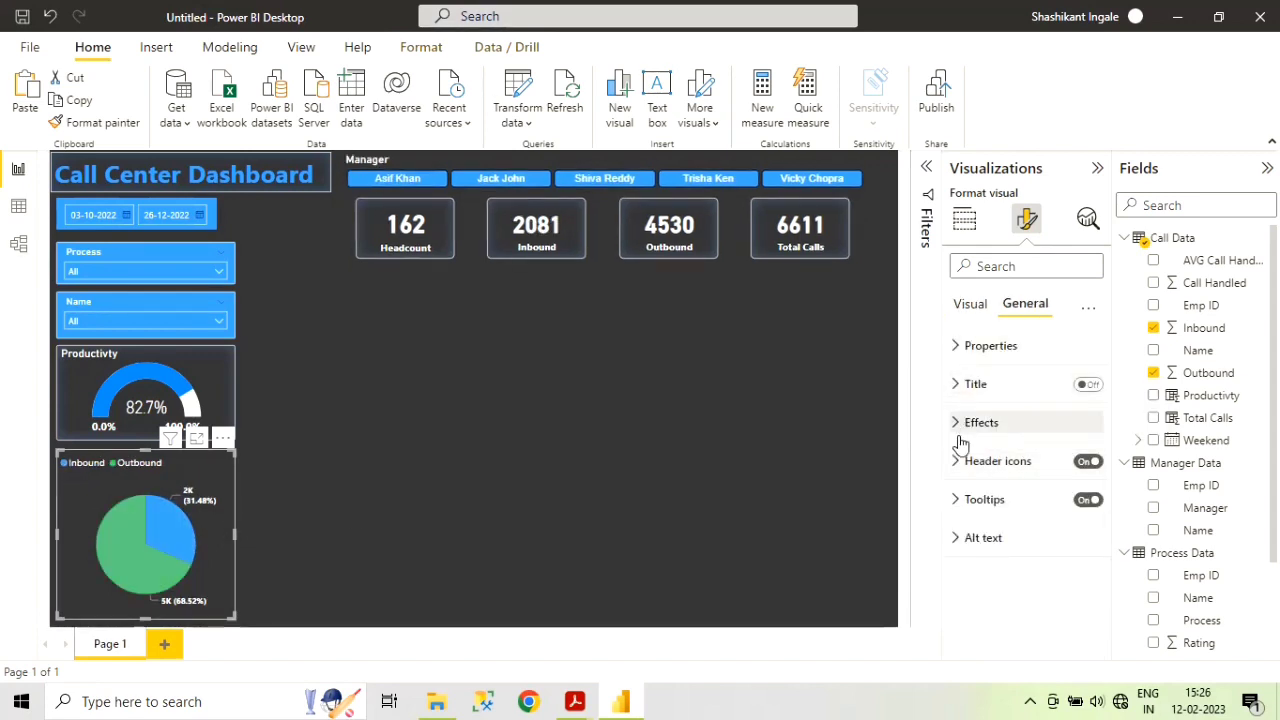
- Turn on a white visual border for the pie chart with 3 px rounded corners
{"action": "left_click", "coordinate": [958, 428]}
{"action": "scroll", "coordinate": [1030, 490], "scroll_direction": "down", "scroll_amount": 5}
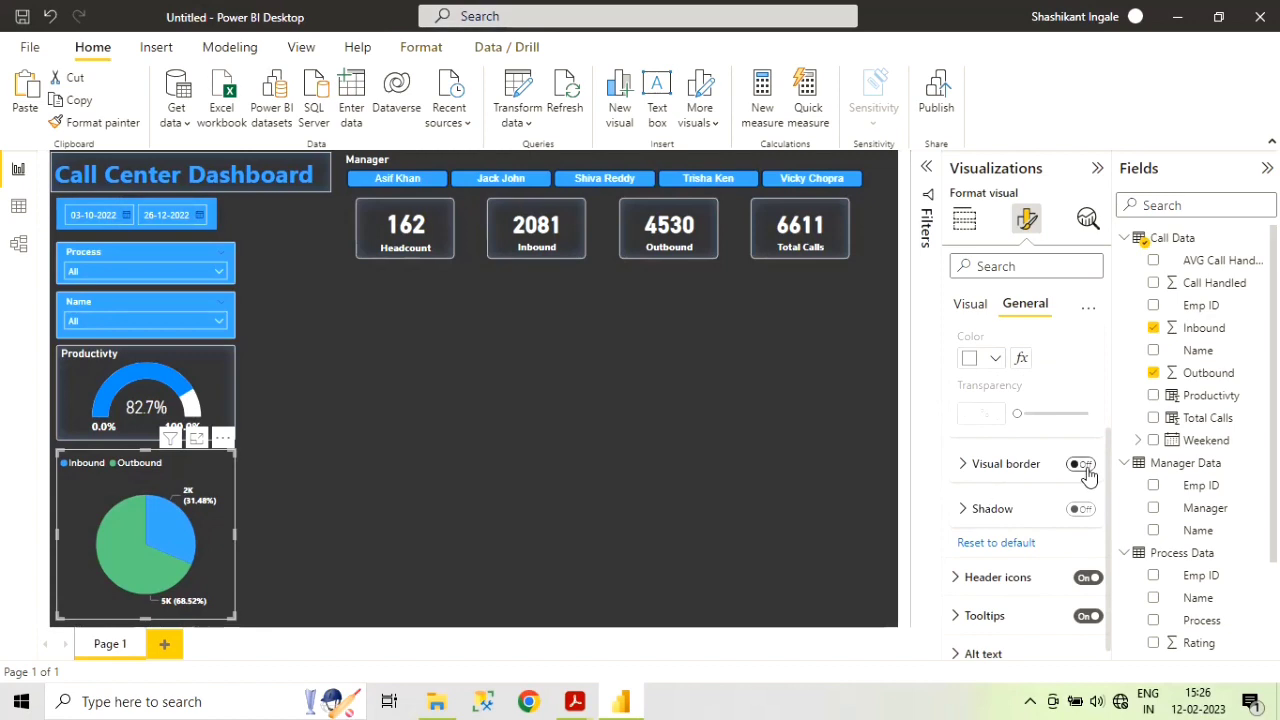
{"action": "left_click", "coordinate": [1080, 465]}
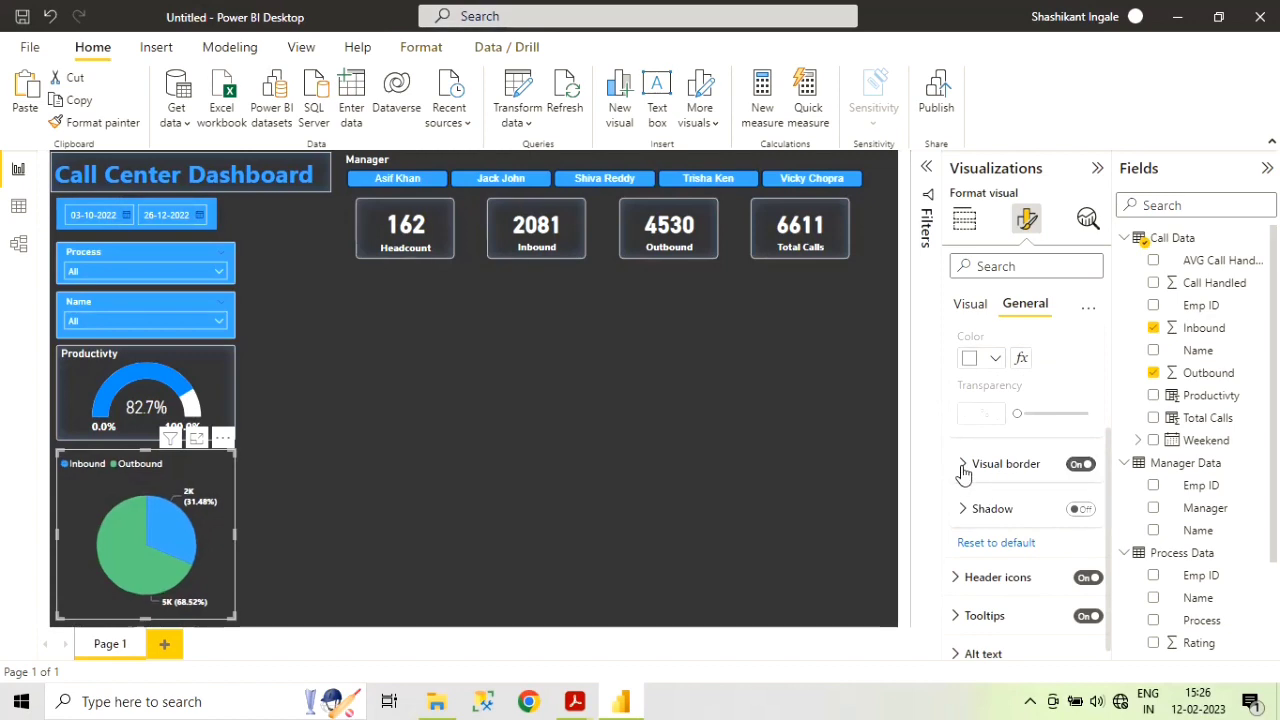
{"action": "left_click", "coordinate": [970, 465]}
{"action": "left_click", "coordinate": [982, 511]}
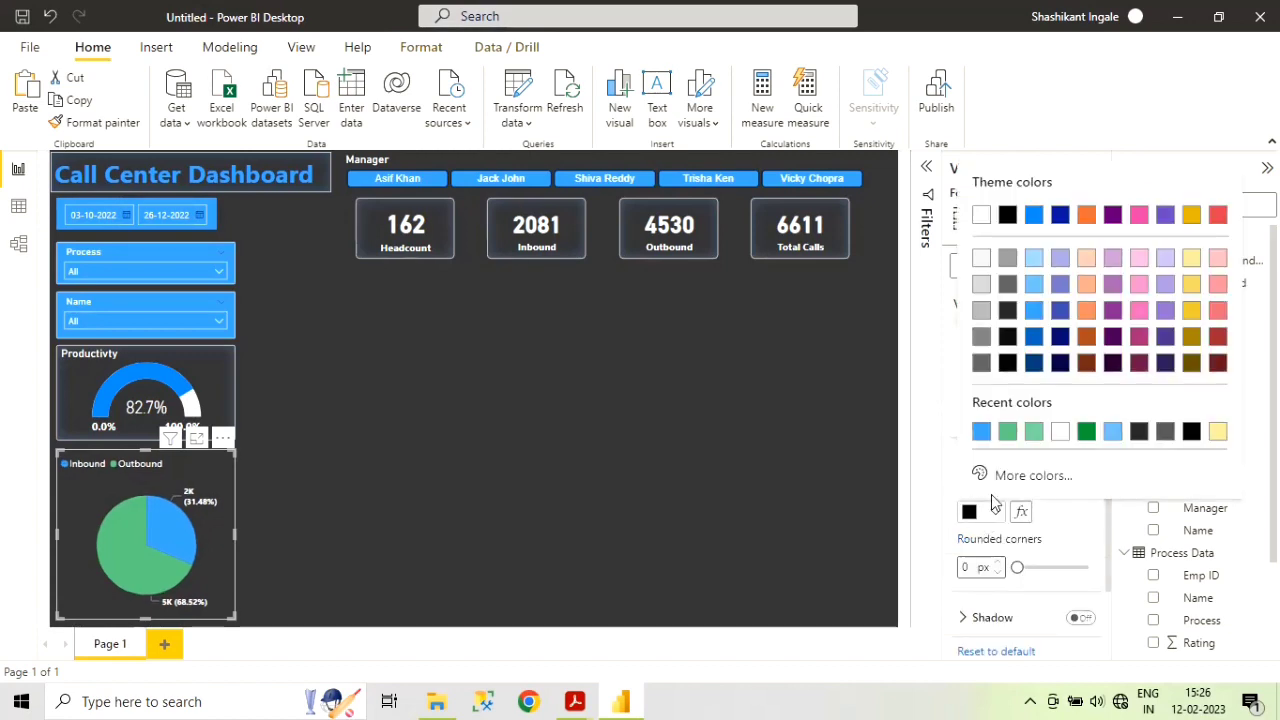
{"action": "left_click", "coordinate": [981, 218]}
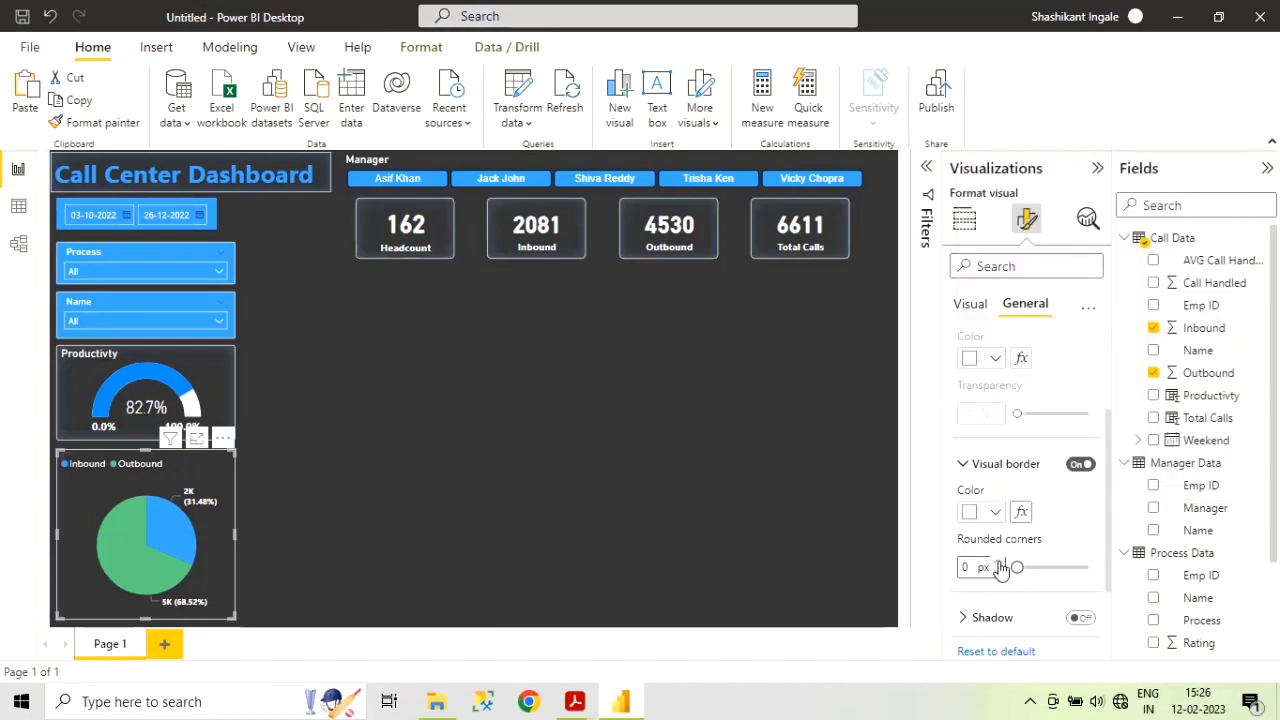
{"action": "left_click", "coordinate": [998, 562]}
{"action": "left_click", "coordinate": [998, 562]}
{"action": "left_click", "coordinate": [998, 562]}
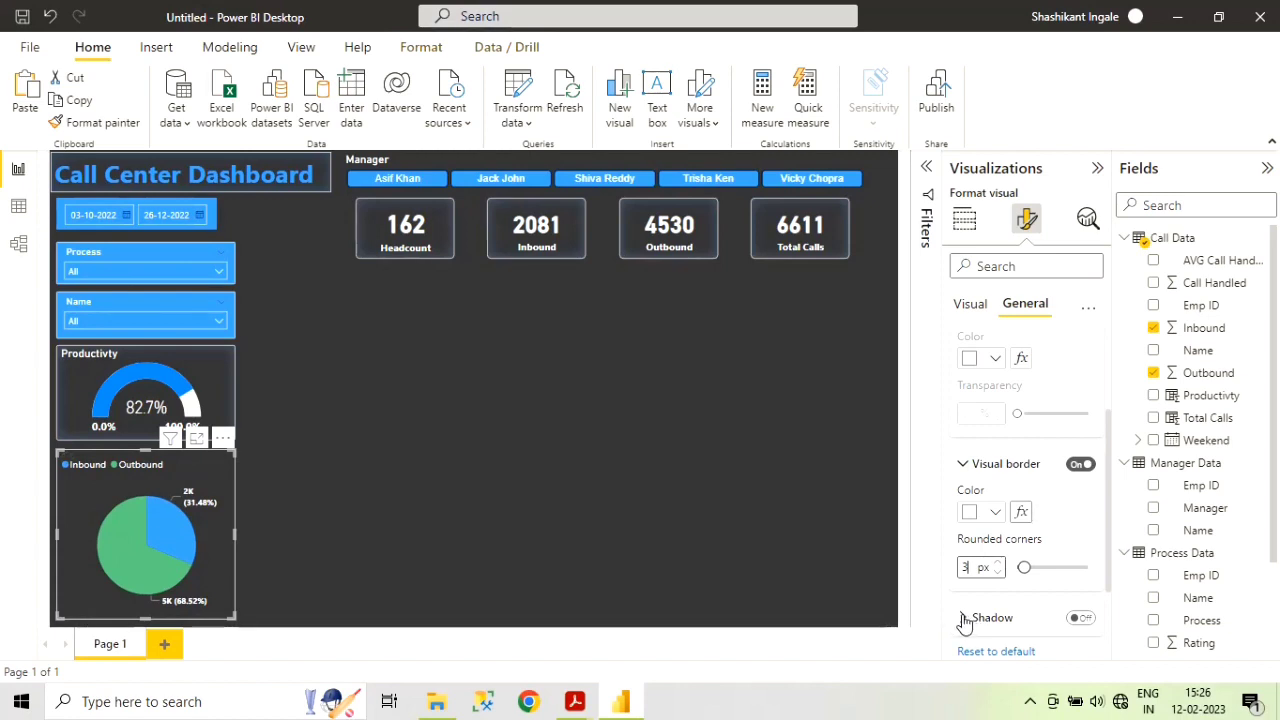
- Turn on the pie chart's shadow and set the shadow colour to light blue
{"action": "left_click", "coordinate": [1080, 618]}
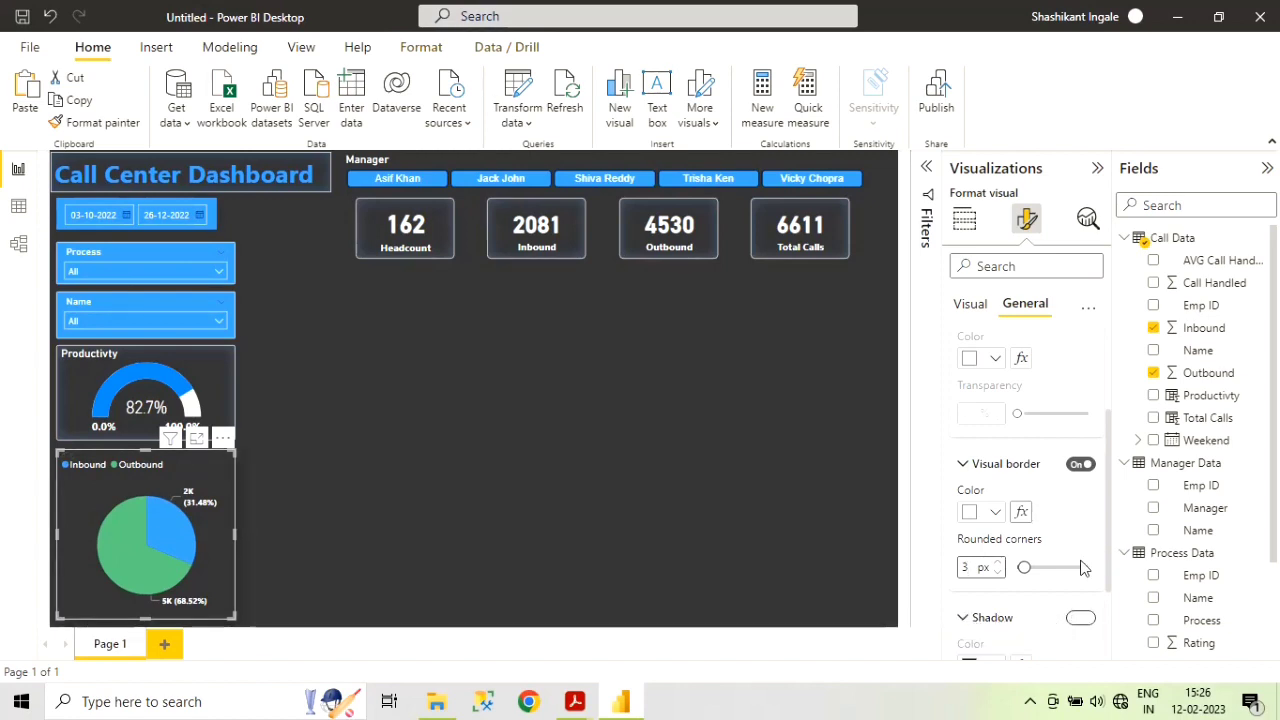
{"action": "left_click", "coordinate": [1080, 618]}
{"action": "scroll", "coordinate": [1074, 551], "scroll_direction": "down", "scroll_amount": 3}
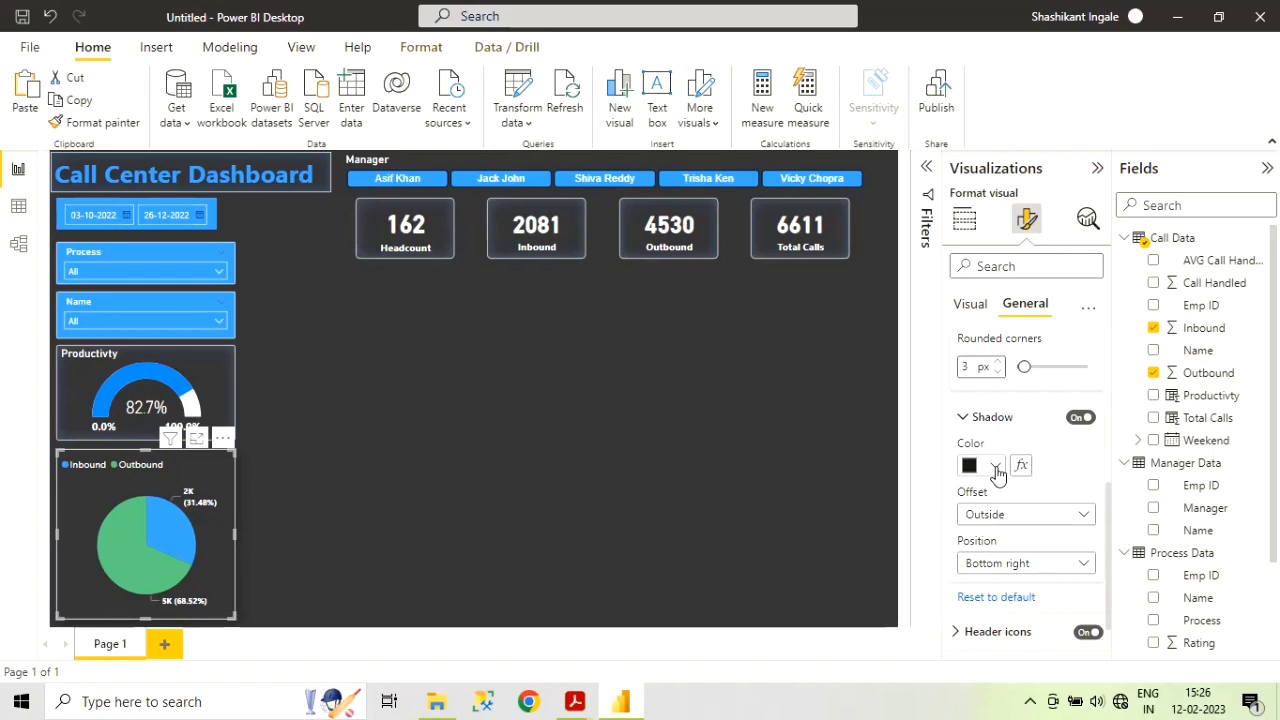
{"action": "left_click", "coordinate": [995, 467]}
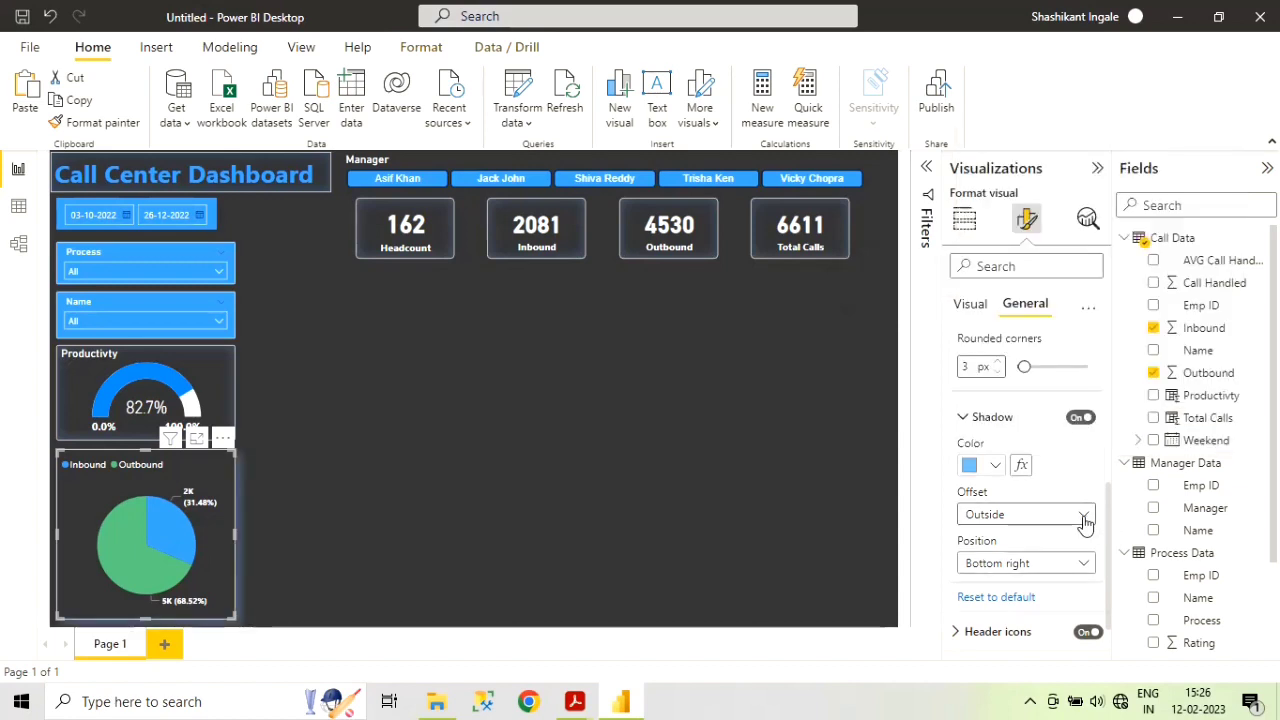
- Set the pie chart's shadow offset to Inside, keeping the Bottom right position, and turn off its header icons
{"action": "left_click", "coordinate": [1045, 515]}
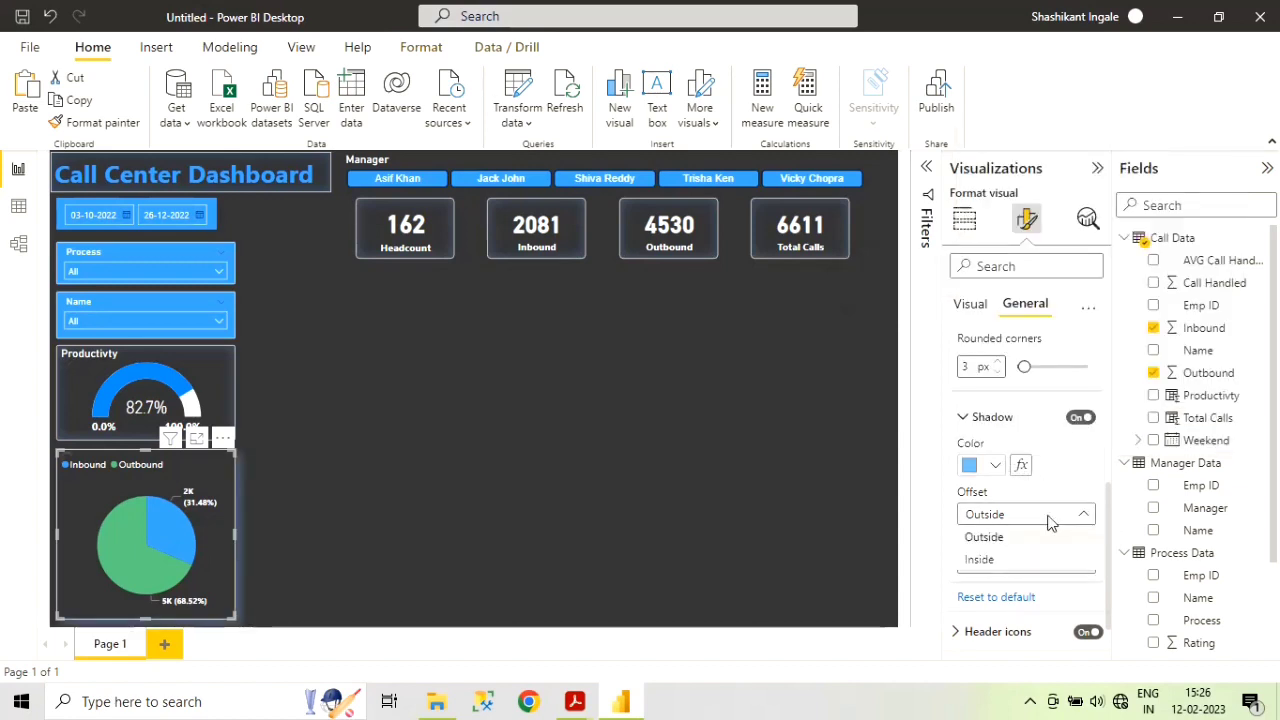
{"action": "left_click", "coordinate": [994, 562]}
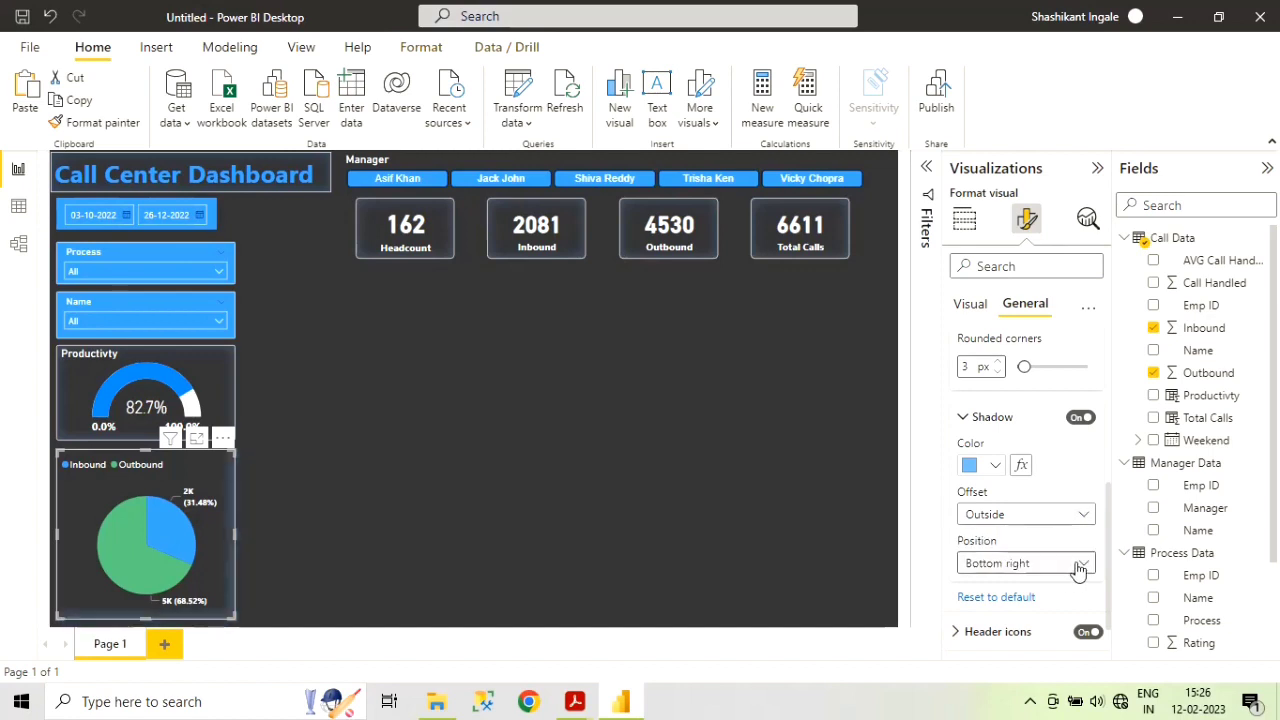
{"action": "left_click", "coordinate": [1040, 558]}
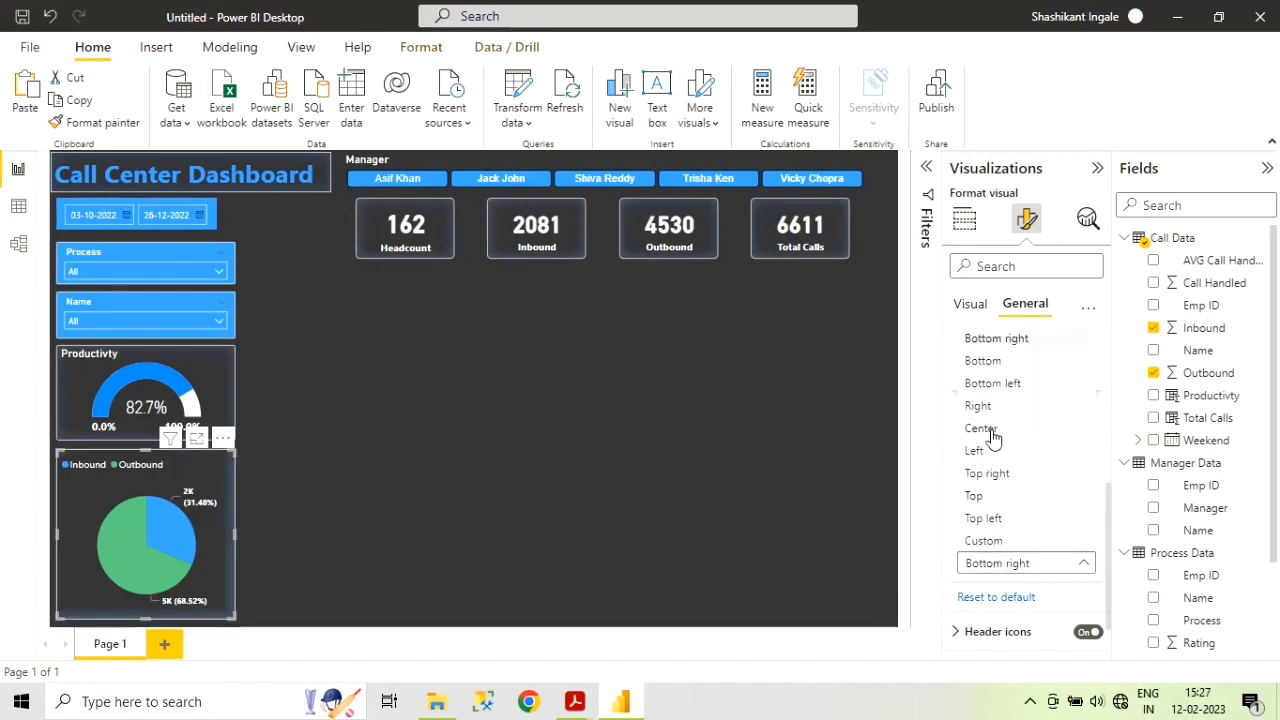
{"action": "left_click", "coordinate": [1108, 646]}
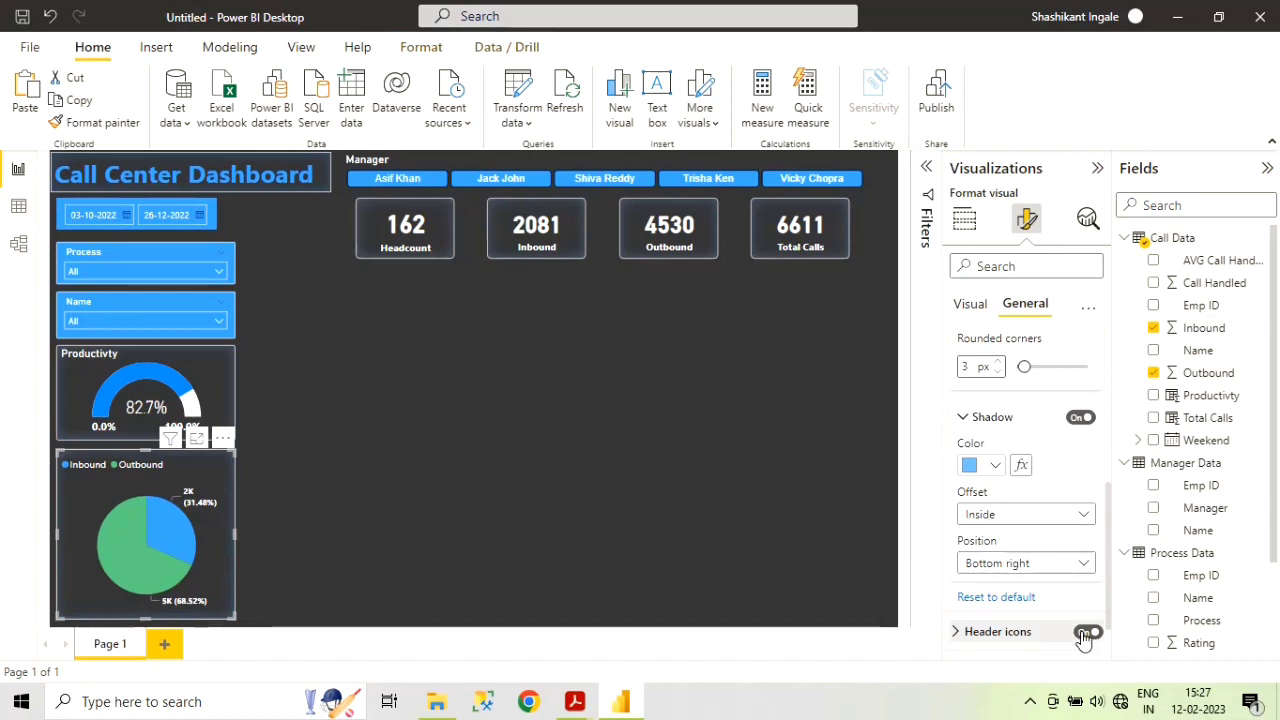
{"action": "left_click", "coordinate": [1086, 633]}
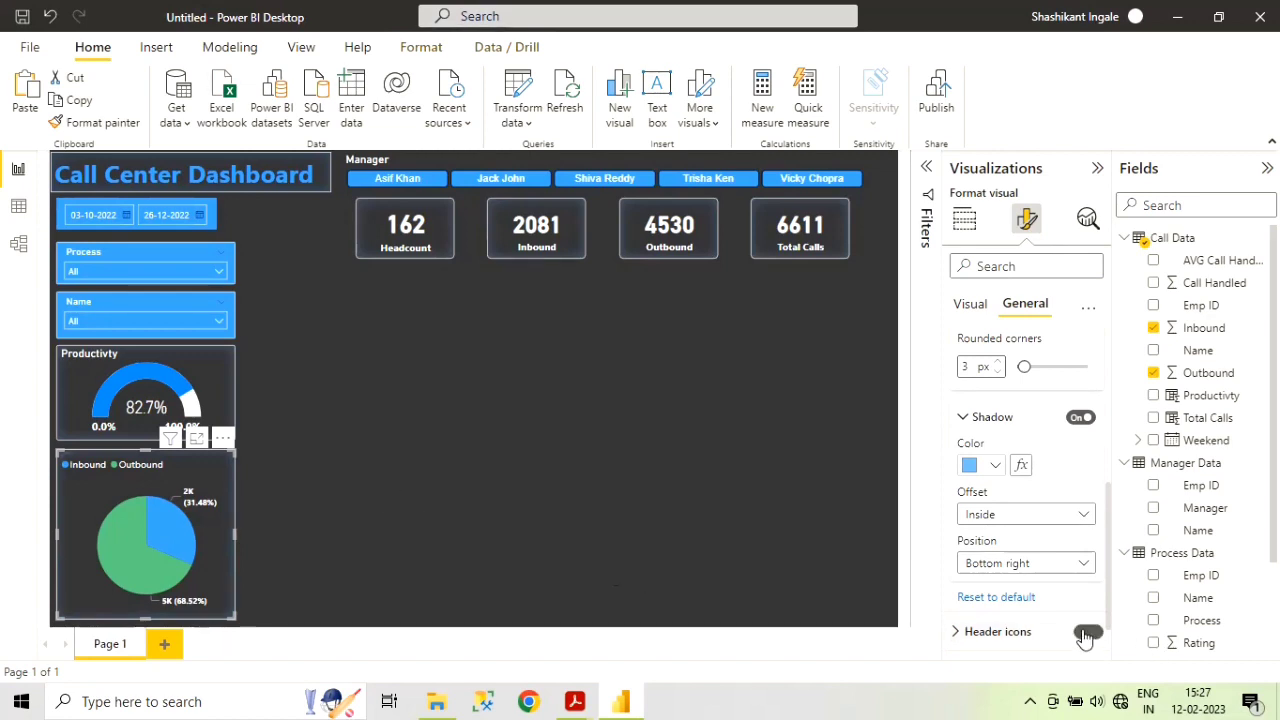
- Add an area chart below the Headcount and Inbound cards and enlarge it to span roughly the width of both cards
{"action": "left_click", "coordinate": [369, 476]}
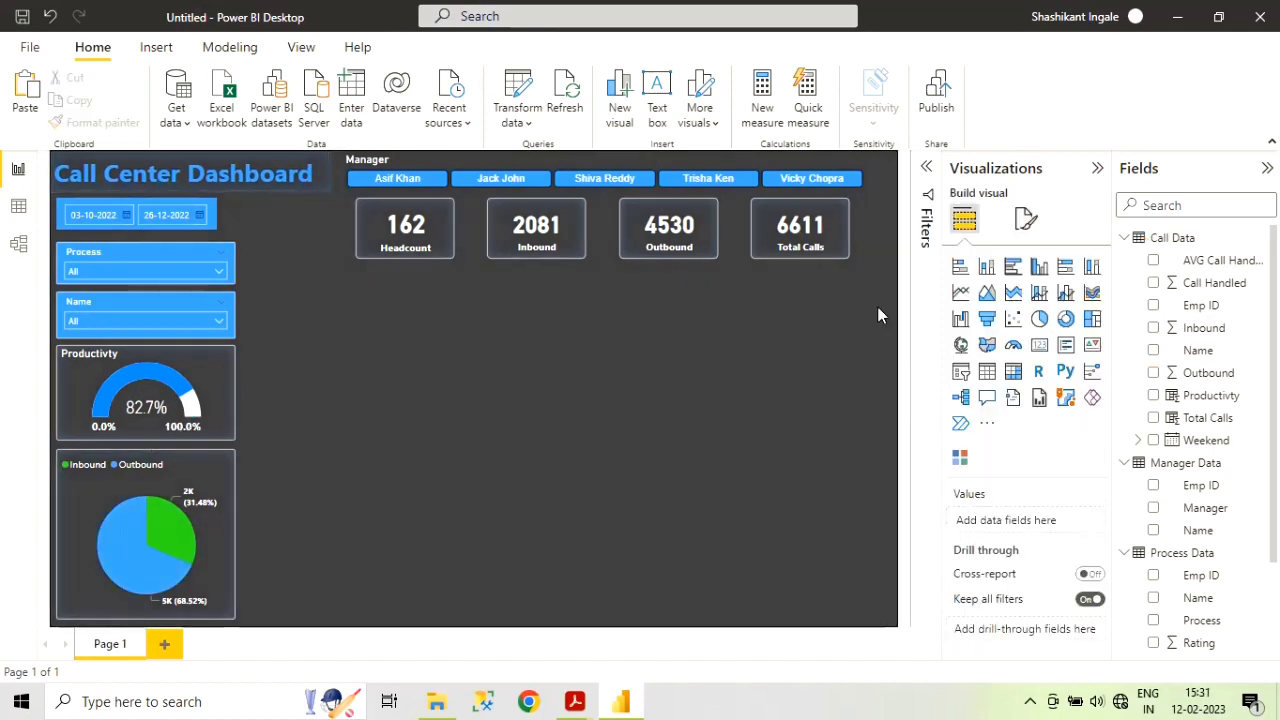
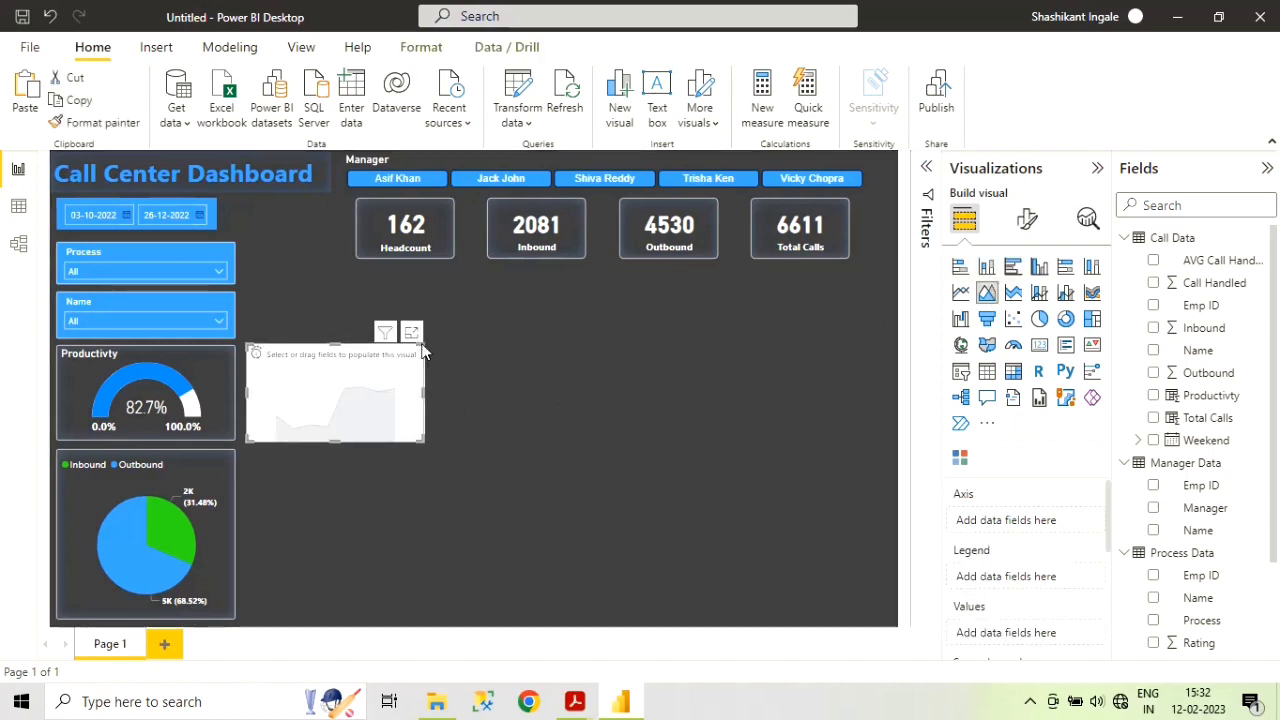
{"action": "left_click_drag", "start_coordinate": [404, 380], "coordinate": [391, 309]}
{"action": "left_click_drag", "start_coordinate": [419, 381], "coordinate": [559, 440]}
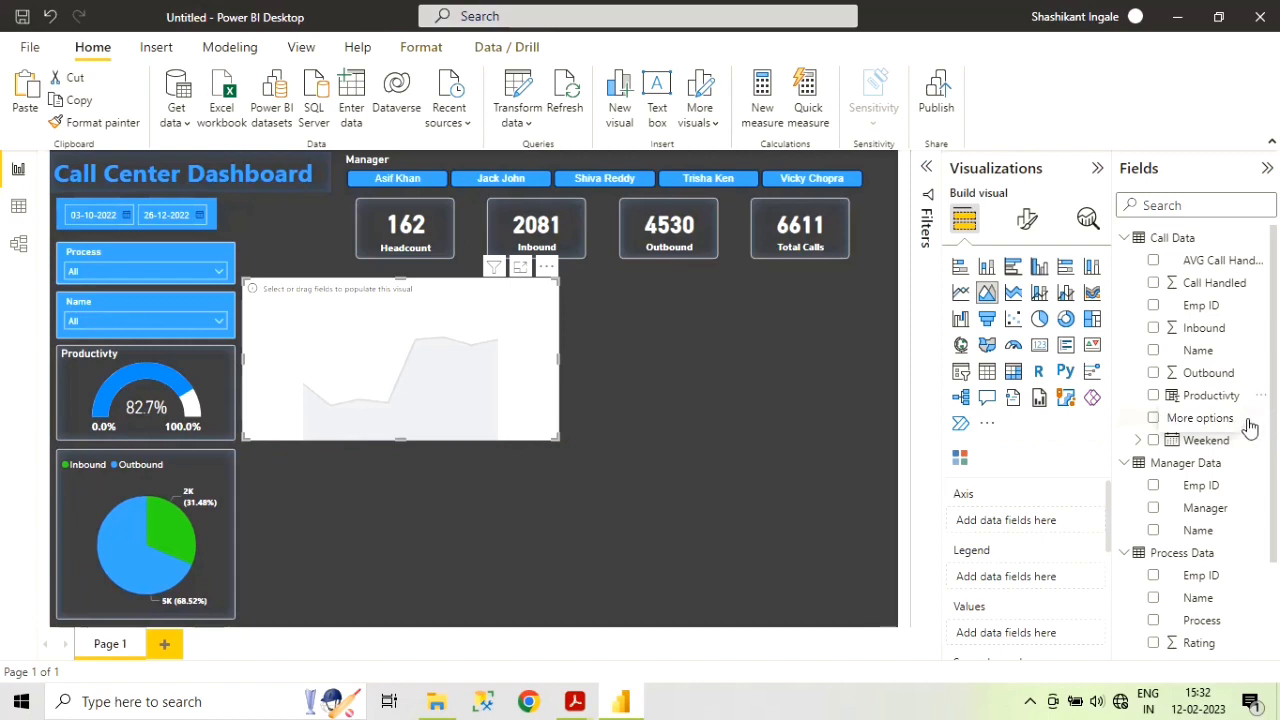
- Plot Total Calls by Weekend in the area chart and take the date hierarchy down to the Month level
{"action": "left_click", "coordinate": [1154, 442]}
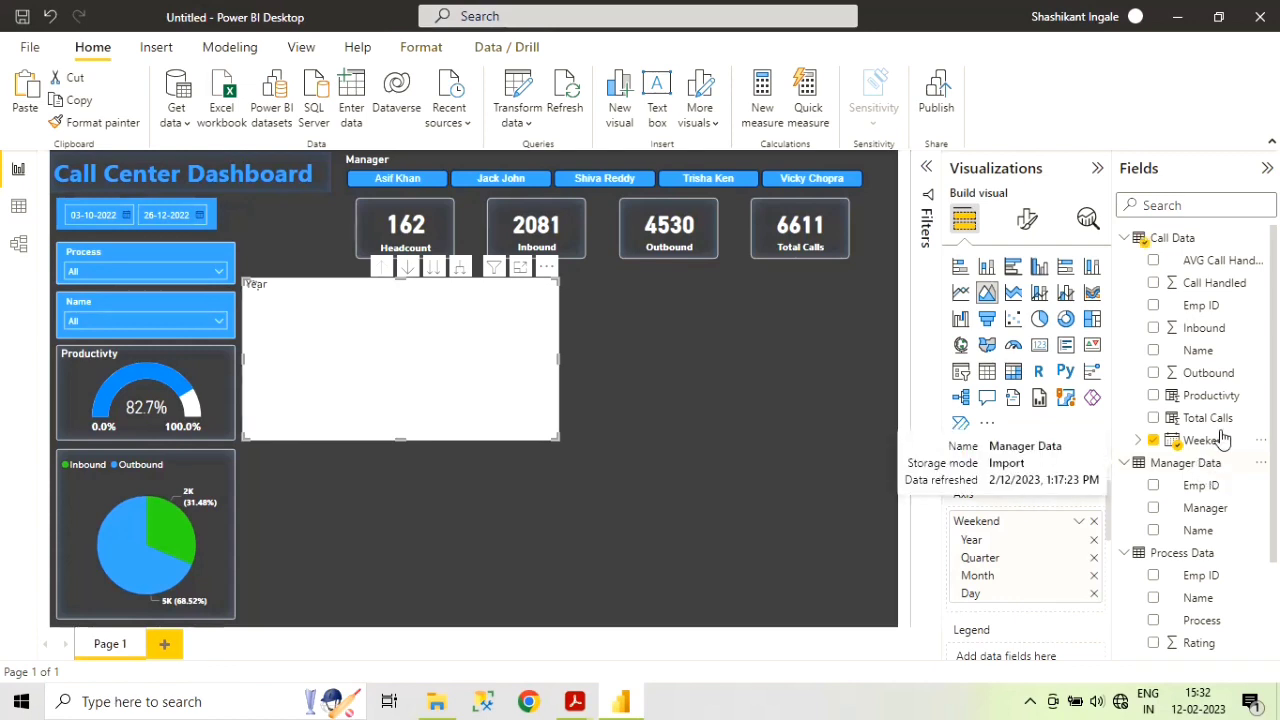
{"action": "left_click", "coordinate": [1153, 418]}
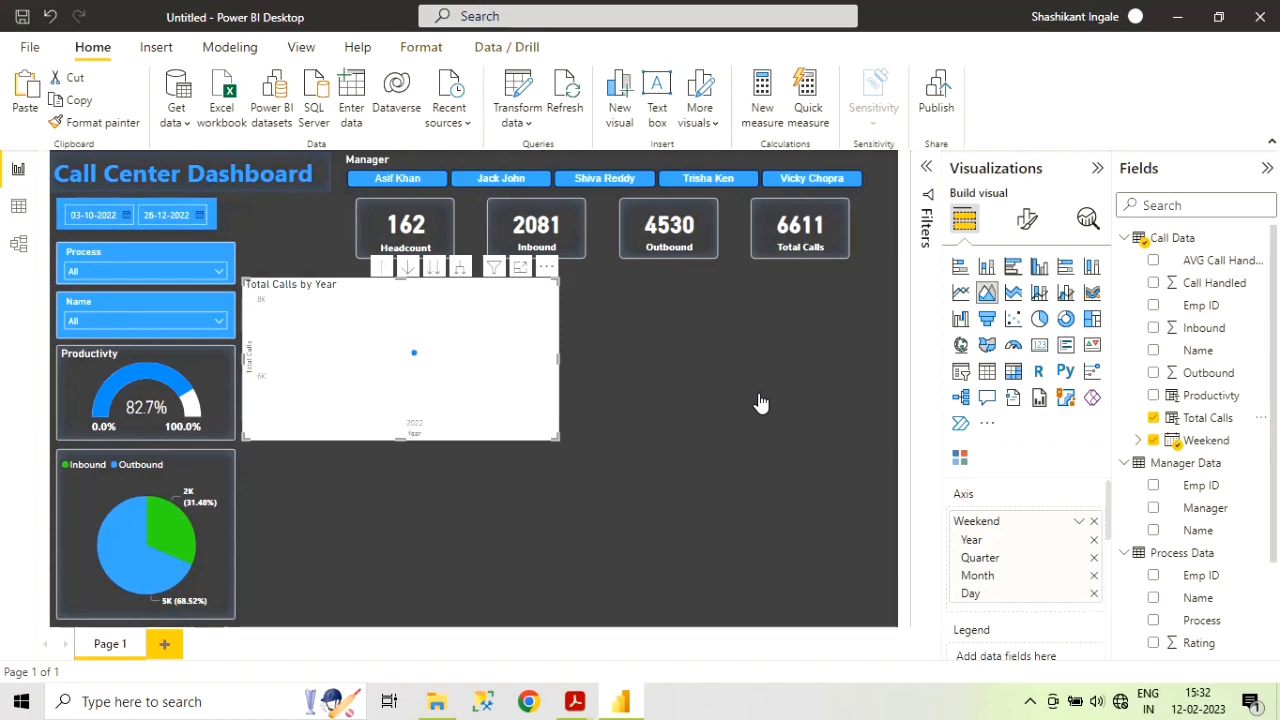
{"action": "left_click", "coordinate": [433, 267]}
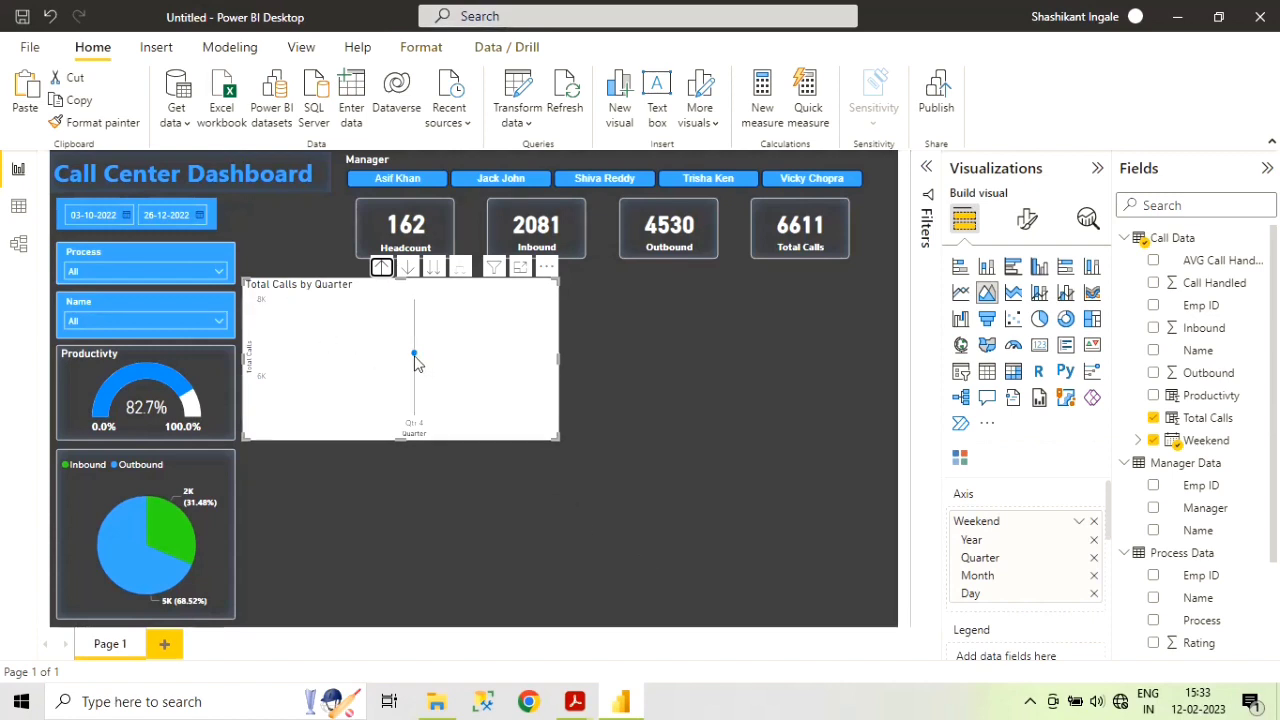
{"action": "left_click", "coordinate": [409, 268]}
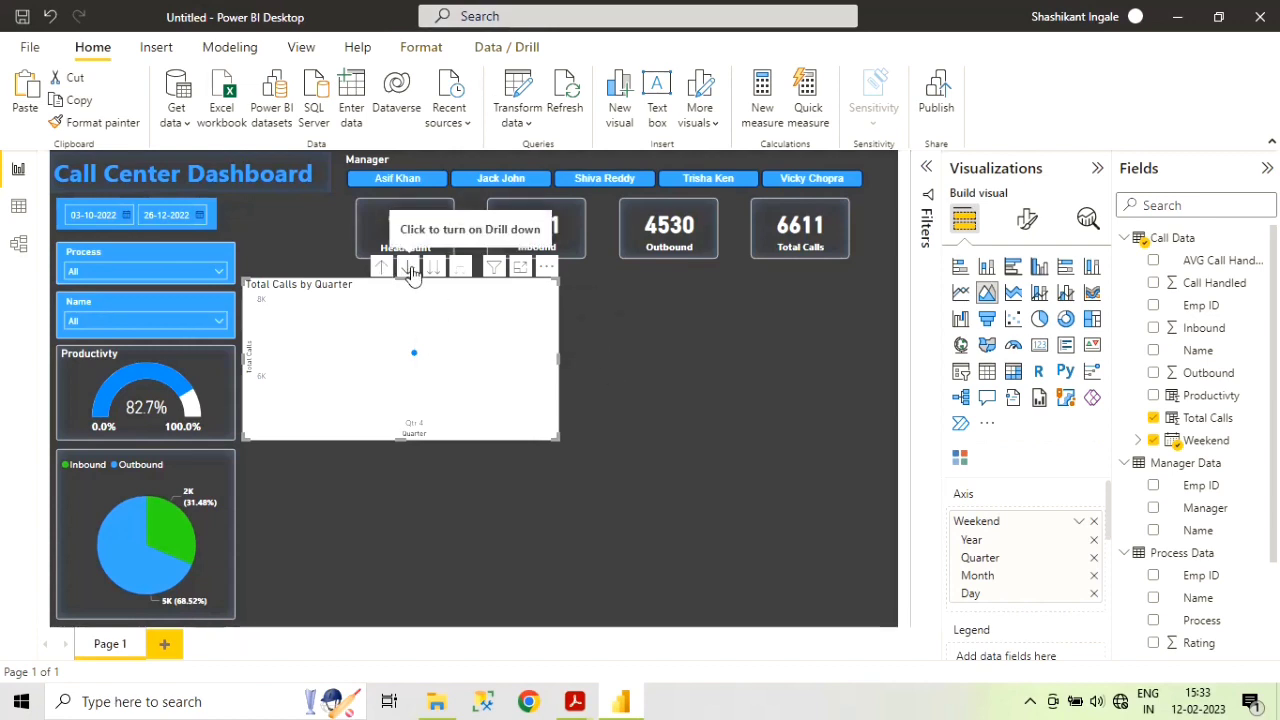
{"action": "left_click", "coordinate": [434, 270]}
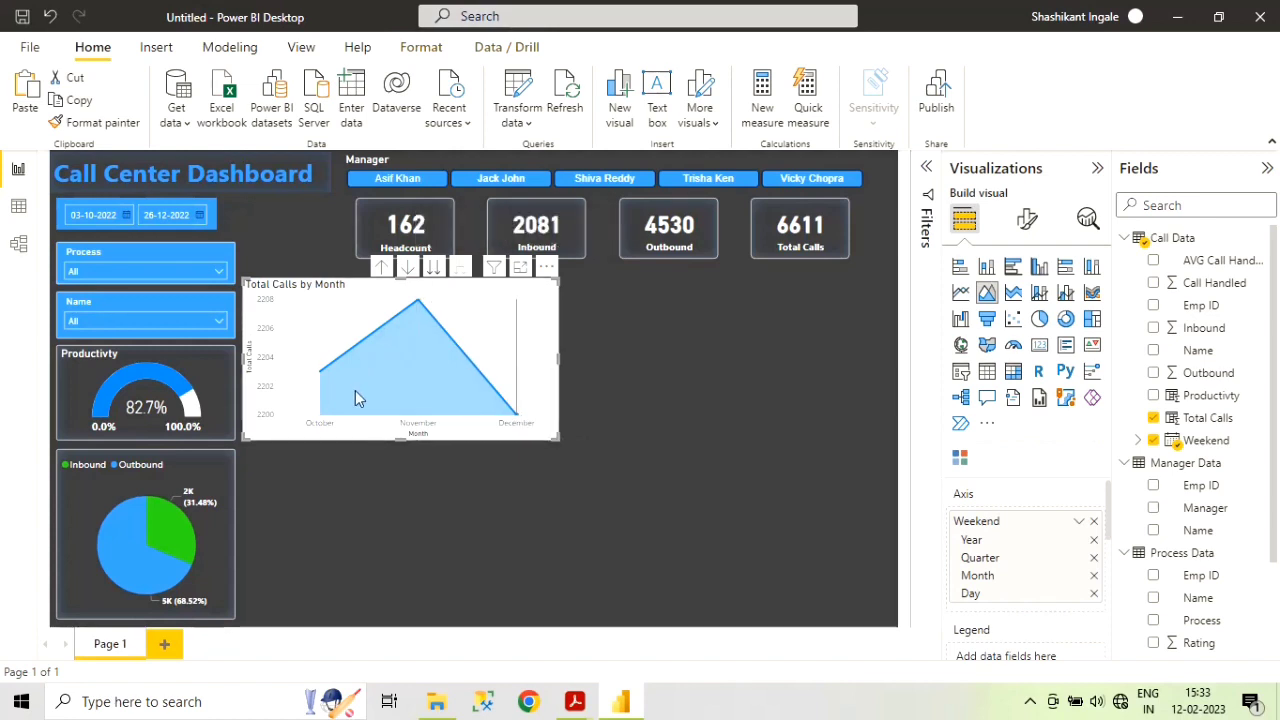
{"action": "mouse_move", "coordinate": [400, 334]}
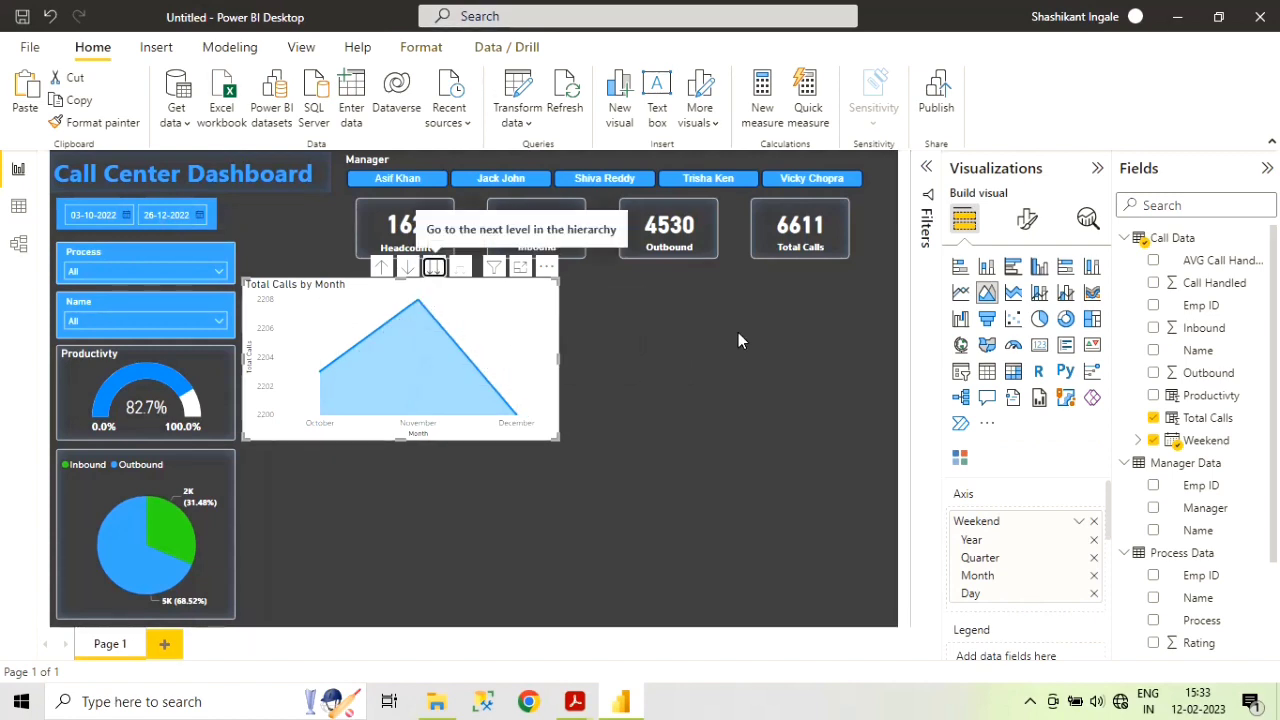
- Set the area chart's X-axis values to white, bold text
{"action": "left_click", "coordinate": [1028, 222]}
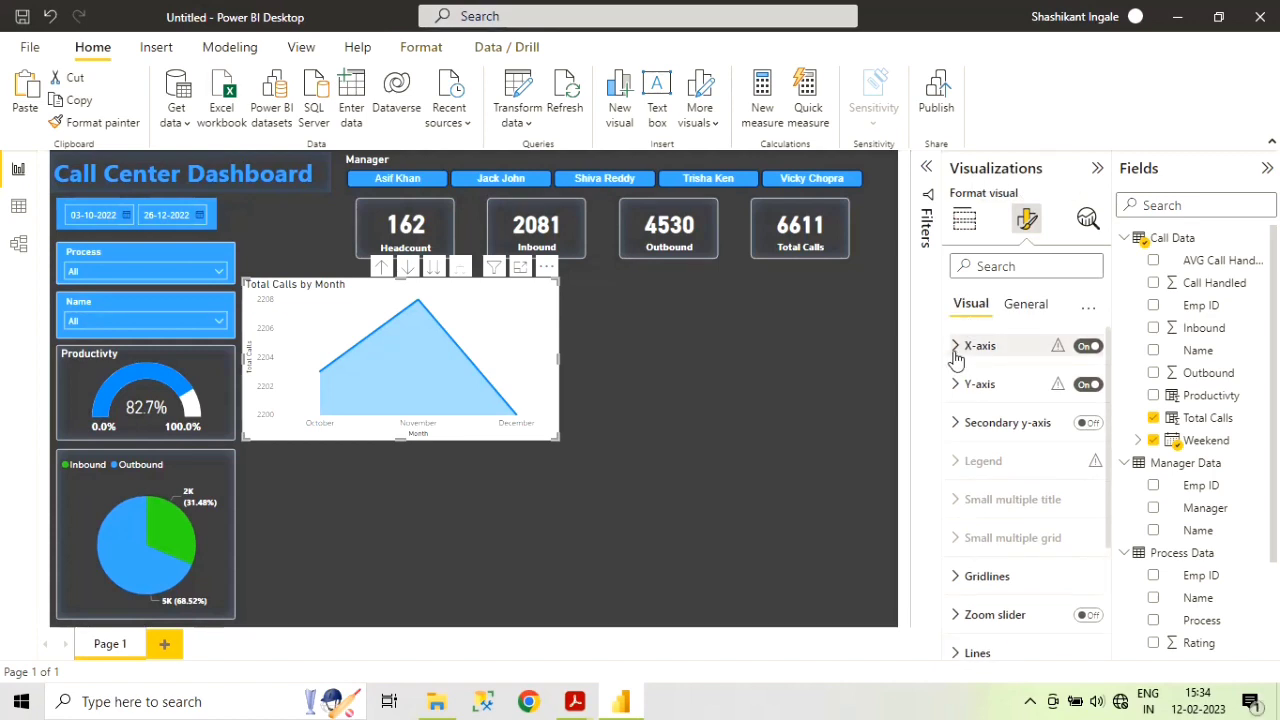
{"action": "left_click", "coordinate": [957, 346]}
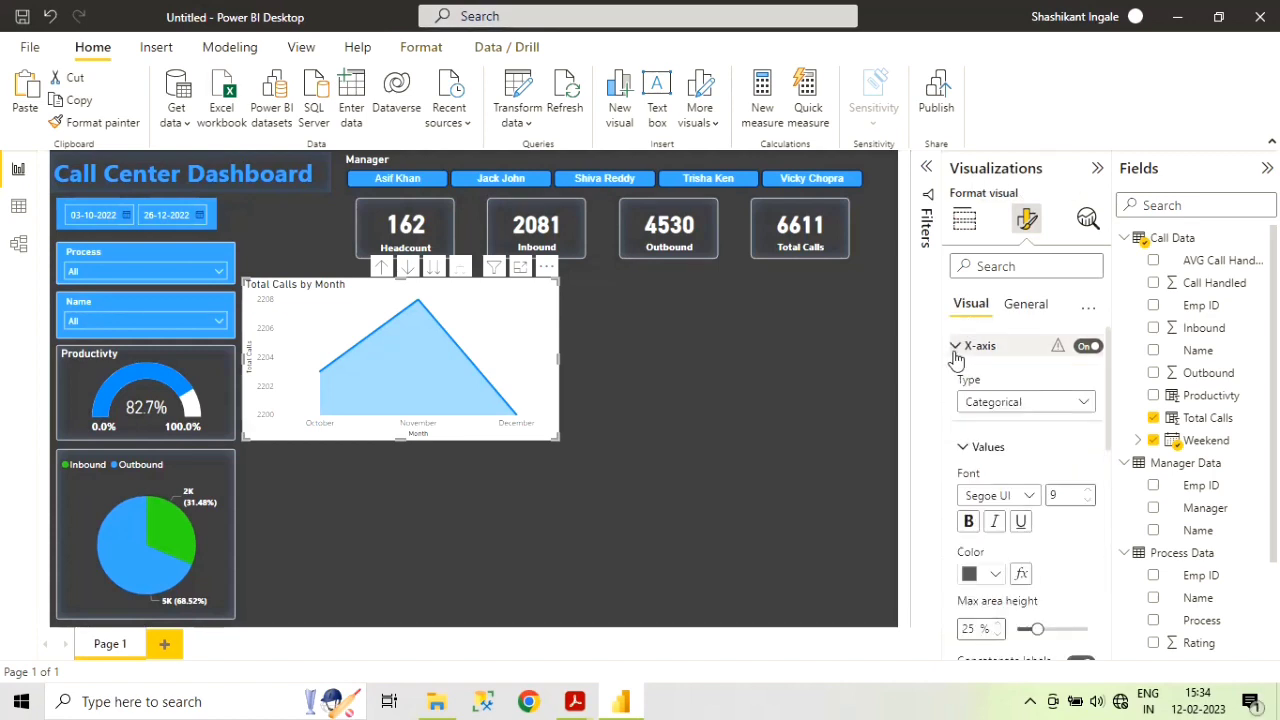
{"action": "left_click", "coordinate": [994, 576]}
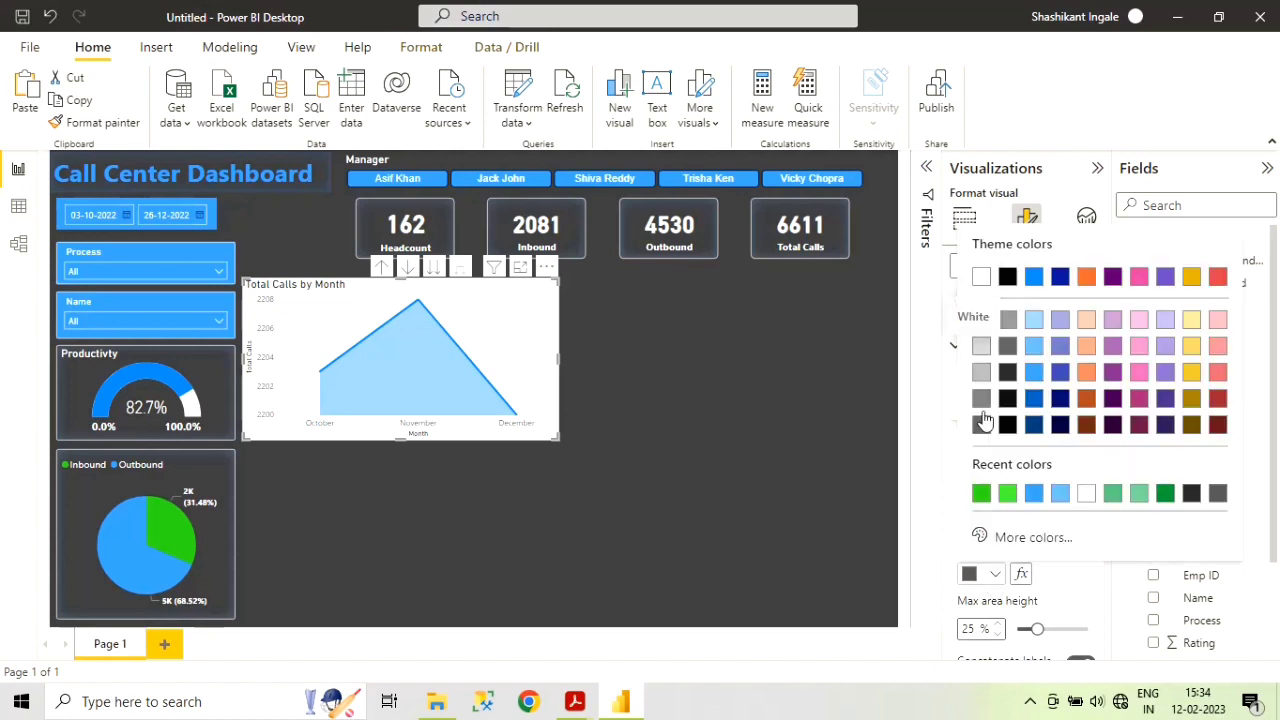
{"action": "left_click", "coordinate": [980, 278]}
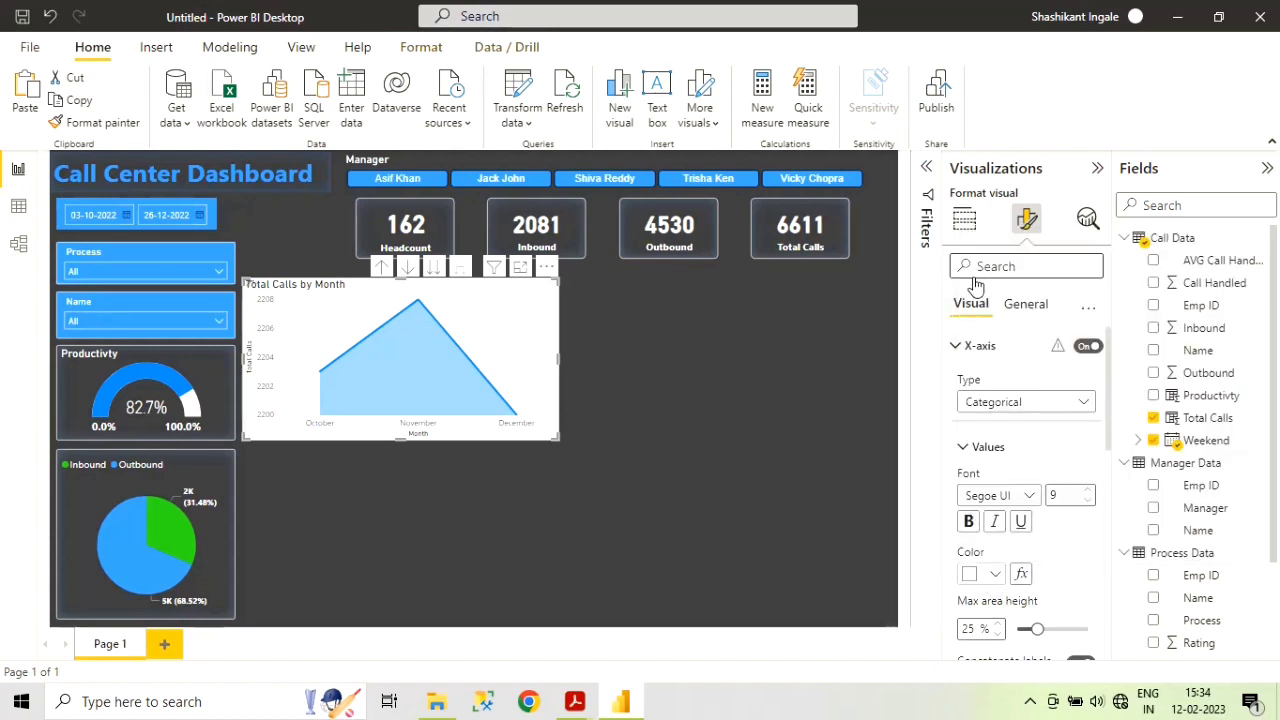
{"action": "left_click", "coordinate": [968, 524]}
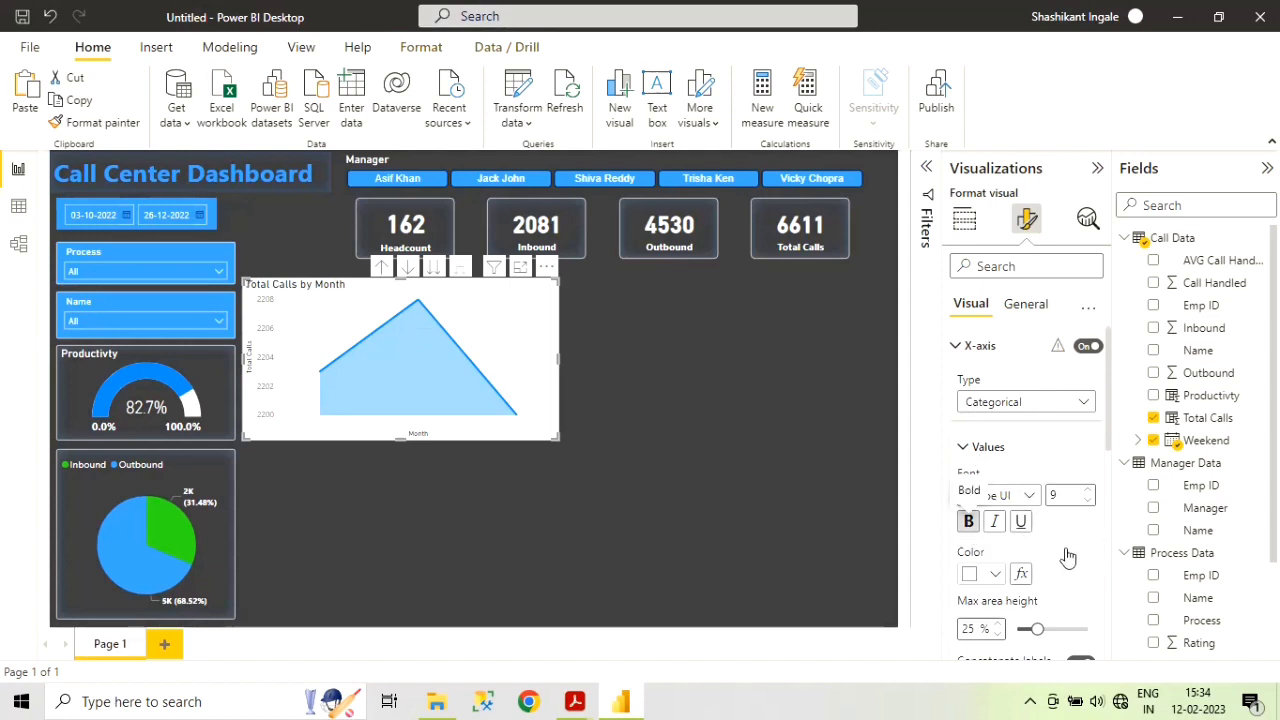
{"action": "scroll", "coordinate": [1092, 420], "scroll_direction": "down", "scroll_amount": 2}
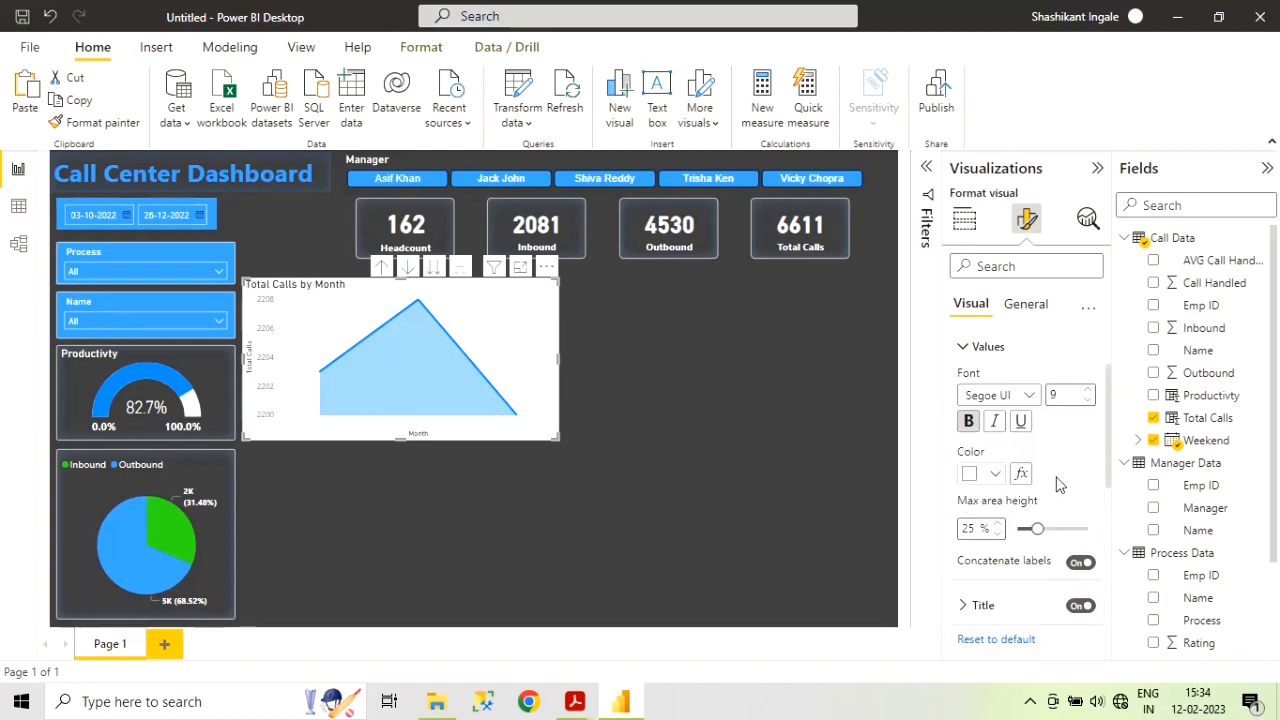
{"action": "scroll", "coordinate": [1060, 484], "scroll_direction": "up", "scroll_amount": 2}
{"action": "scroll", "coordinate": [1060, 484], "scroll_direction": "down", "scroll_amount": 2}
{"action": "scroll", "coordinate": [1028, 470], "scroll_direction": "up", "scroll_amount": 2}
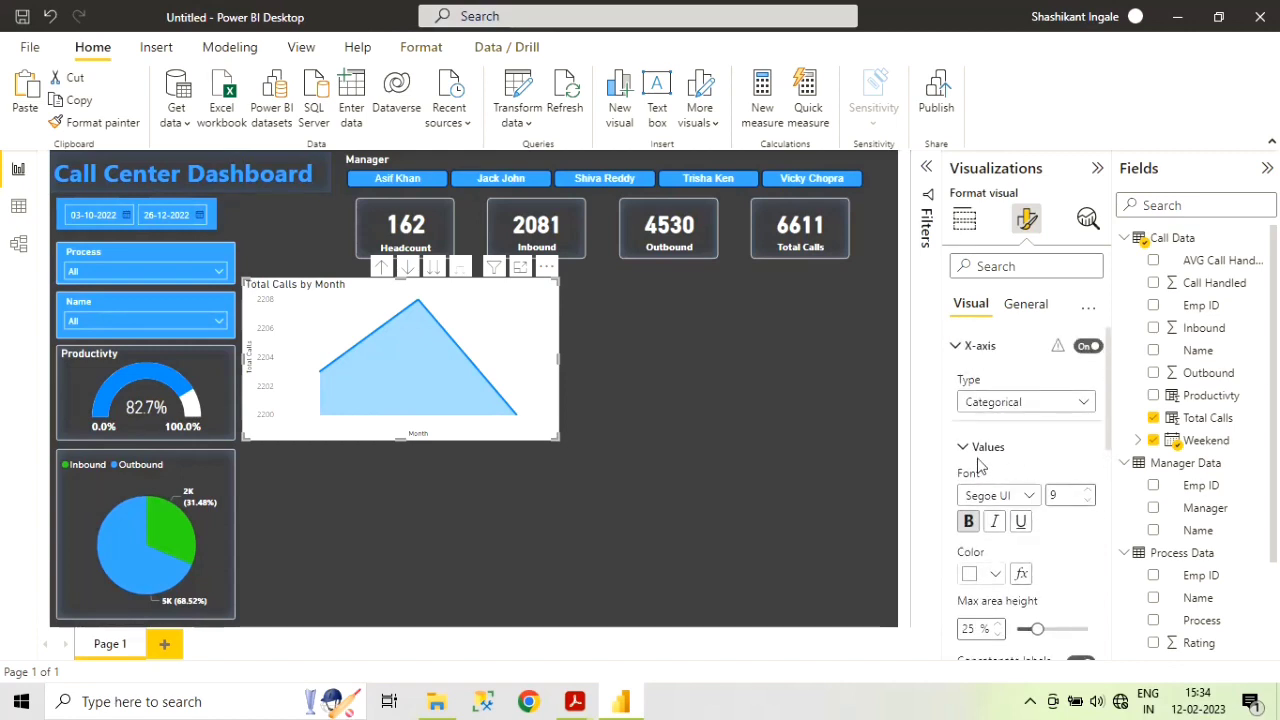
- Set the area chart's X-axis title colour to white, keeping the title turned on
{"action": "scroll", "coordinate": [1012, 515], "scroll_direction": "down", "scroll_amount": 2}
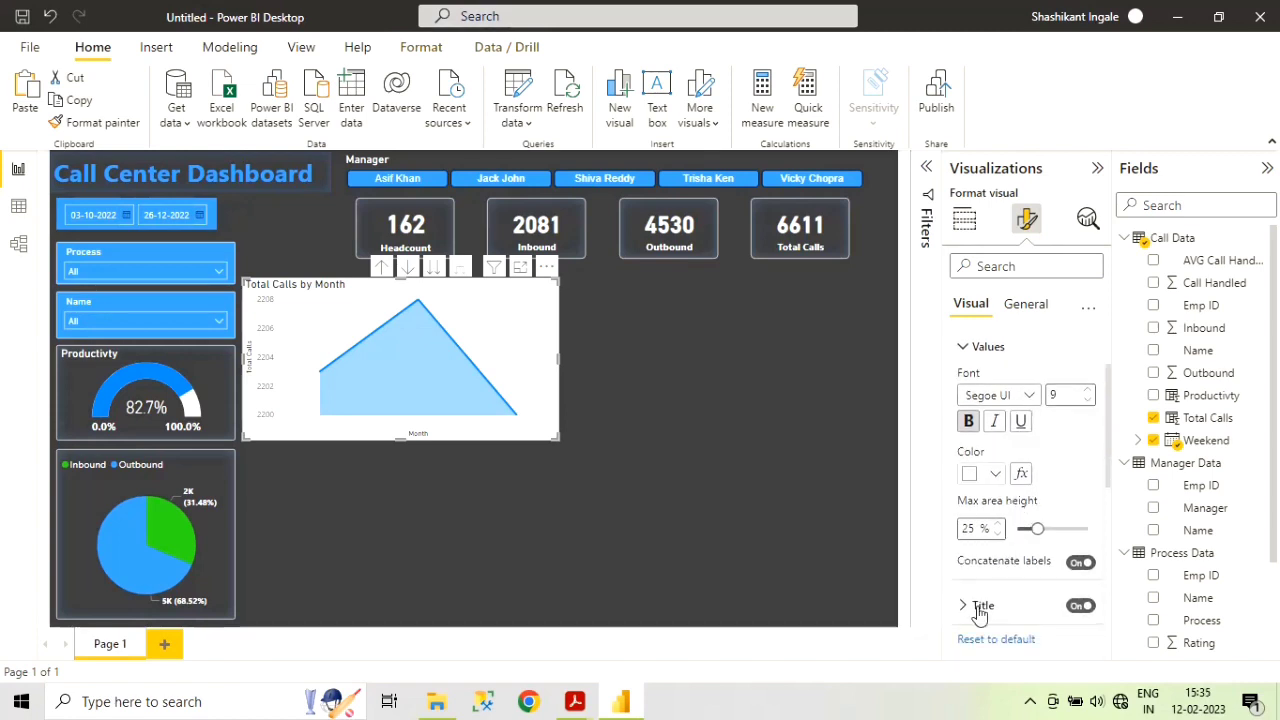
{"action": "left_click", "coordinate": [970, 607]}
{"action": "scroll", "coordinate": [1065, 565], "scroll_direction": "down", "scroll_amount": 3}
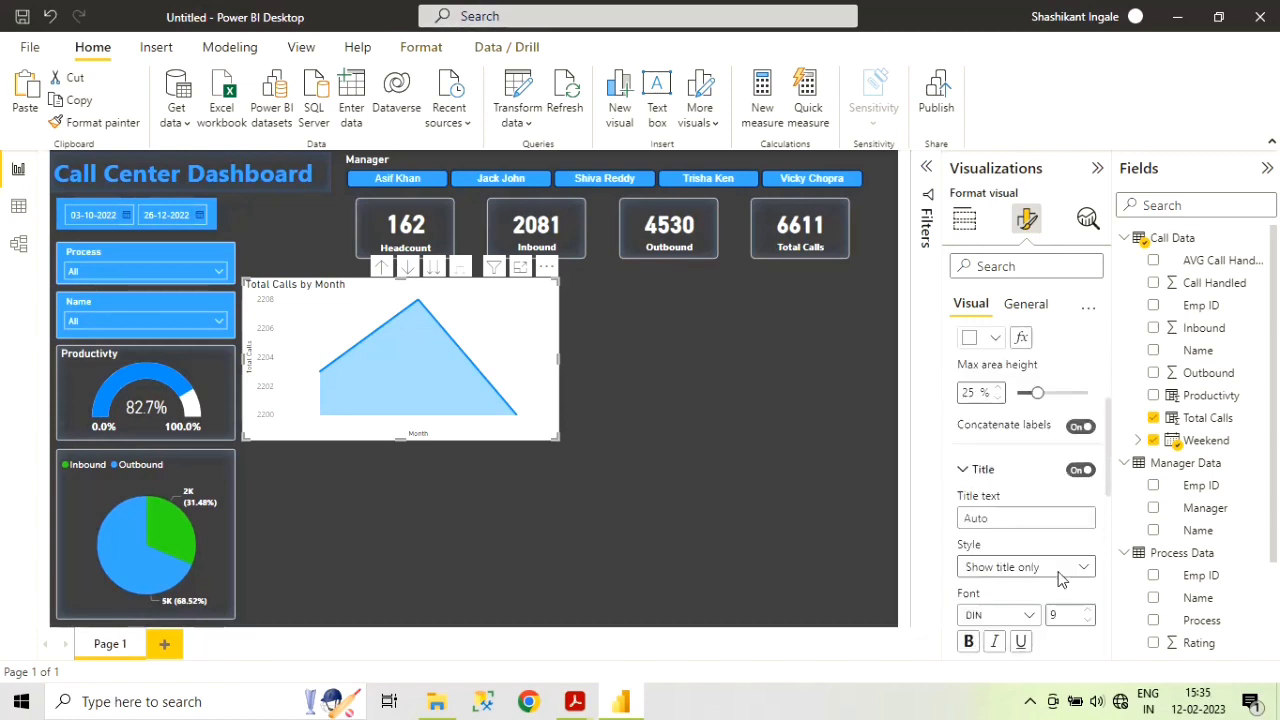
{"action": "left_click", "coordinate": [1078, 457]}
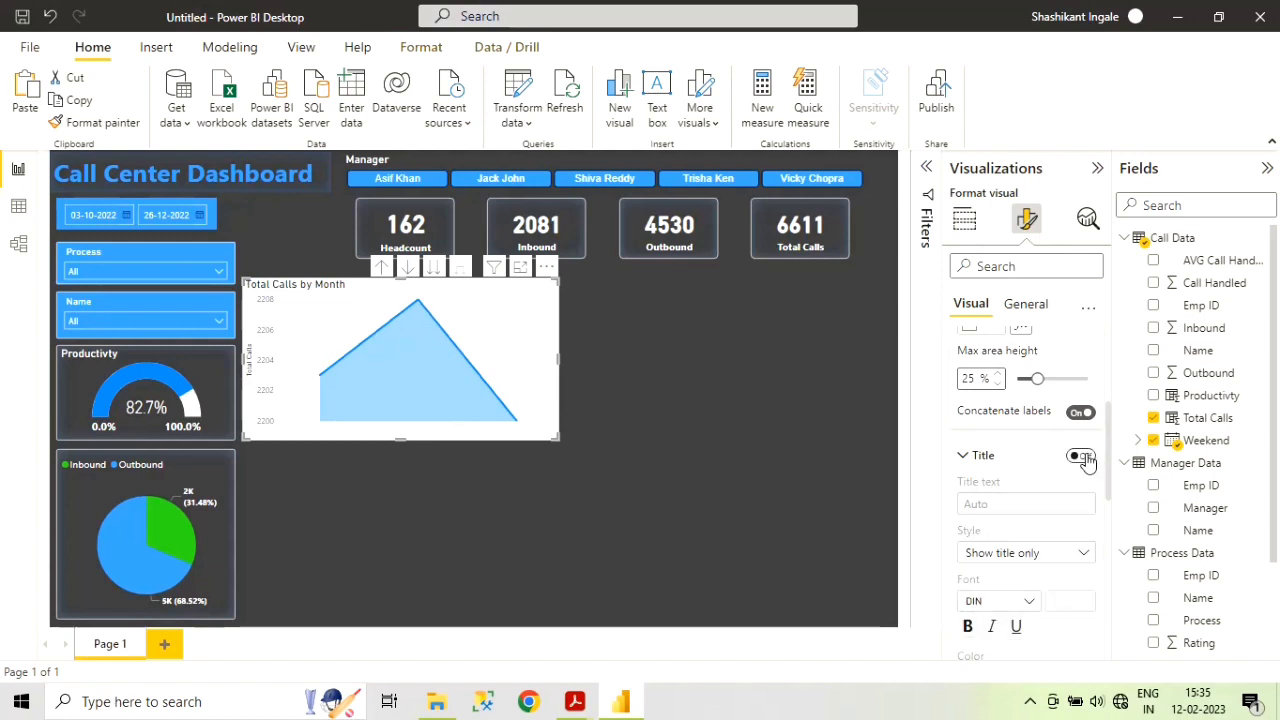
{"action": "left_click", "coordinate": [1086, 457]}
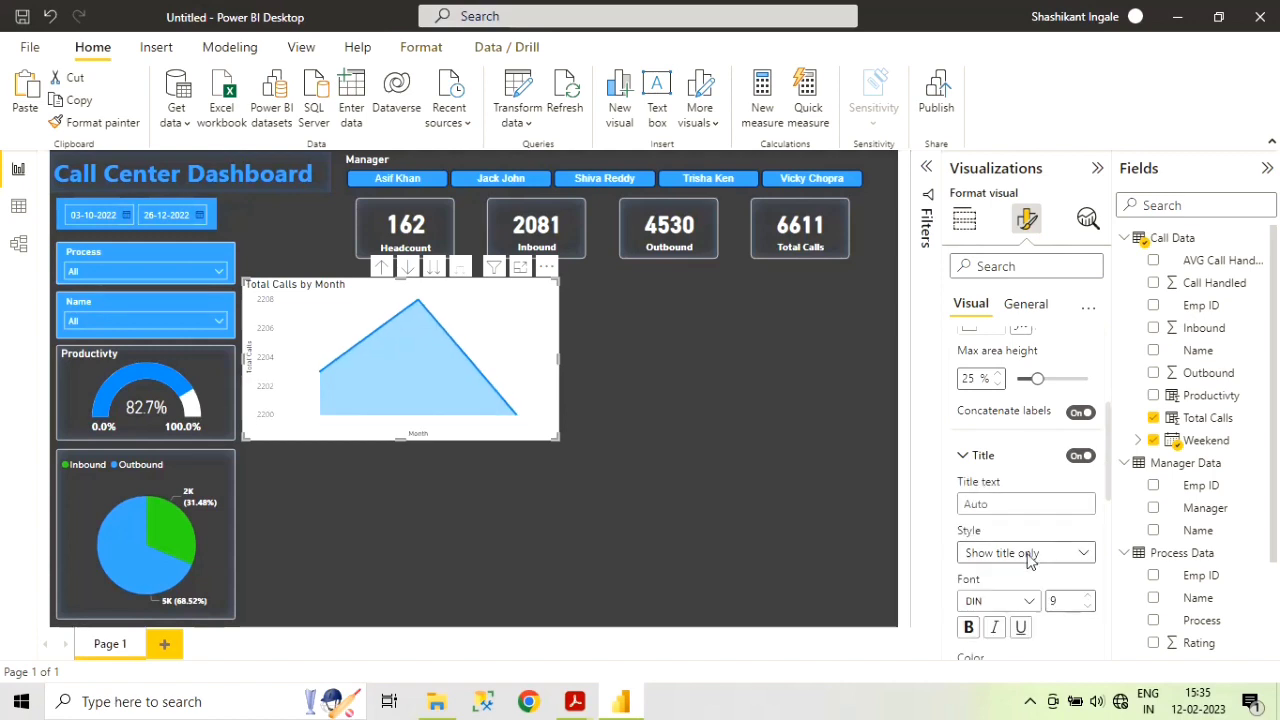
{"action": "scroll", "coordinate": [1035, 540], "scroll_direction": "down", "scroll_amount": 2}
{"action": "left_click", "coordinate": [995, 581]}
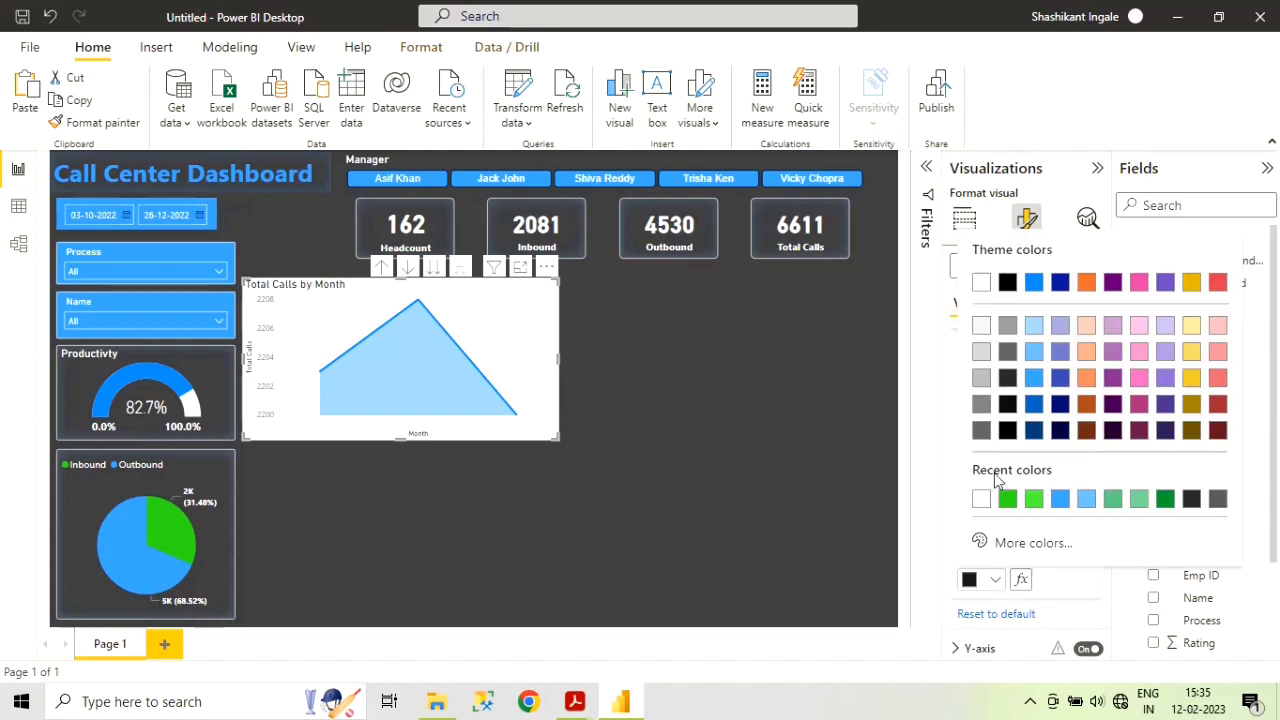
{"action": "left_click", "coordinate": [980, 283]}
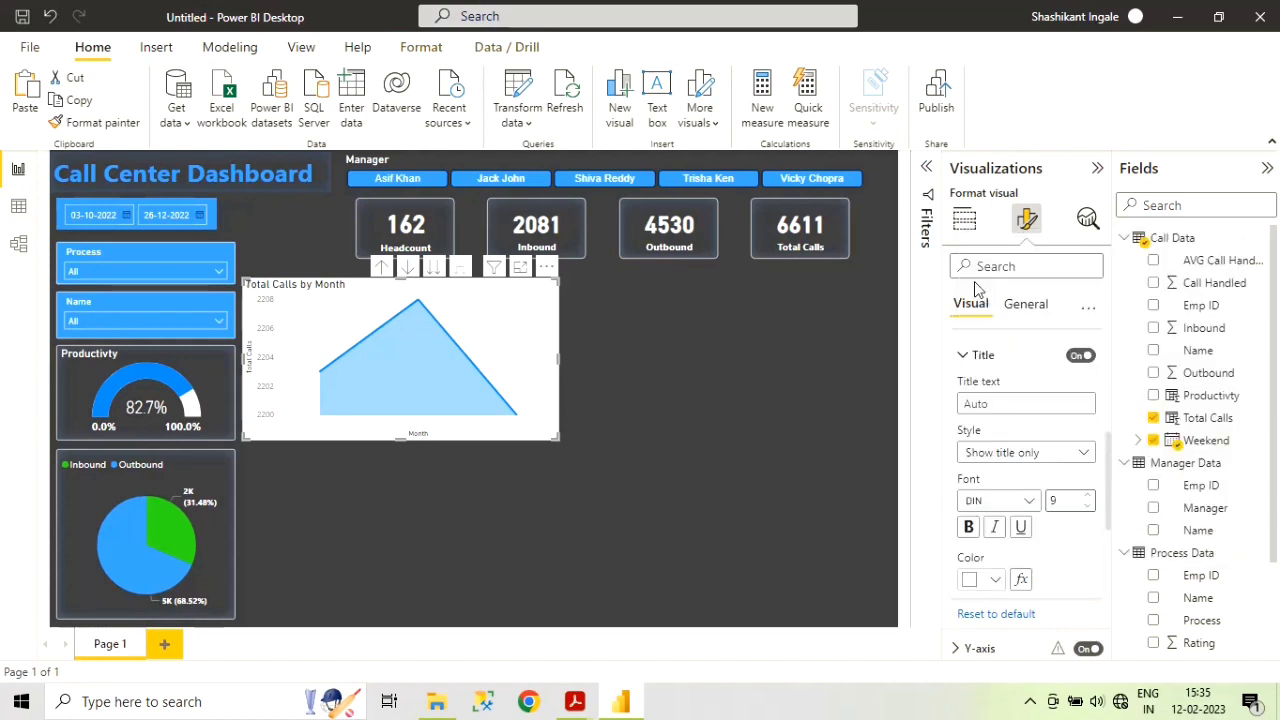
- Set the area chart's Y-axis values to white, bold text
{"action": "scroll", "coordinate": [1035, 550], "scroll_direction": "down", "scroll_amount": 3}
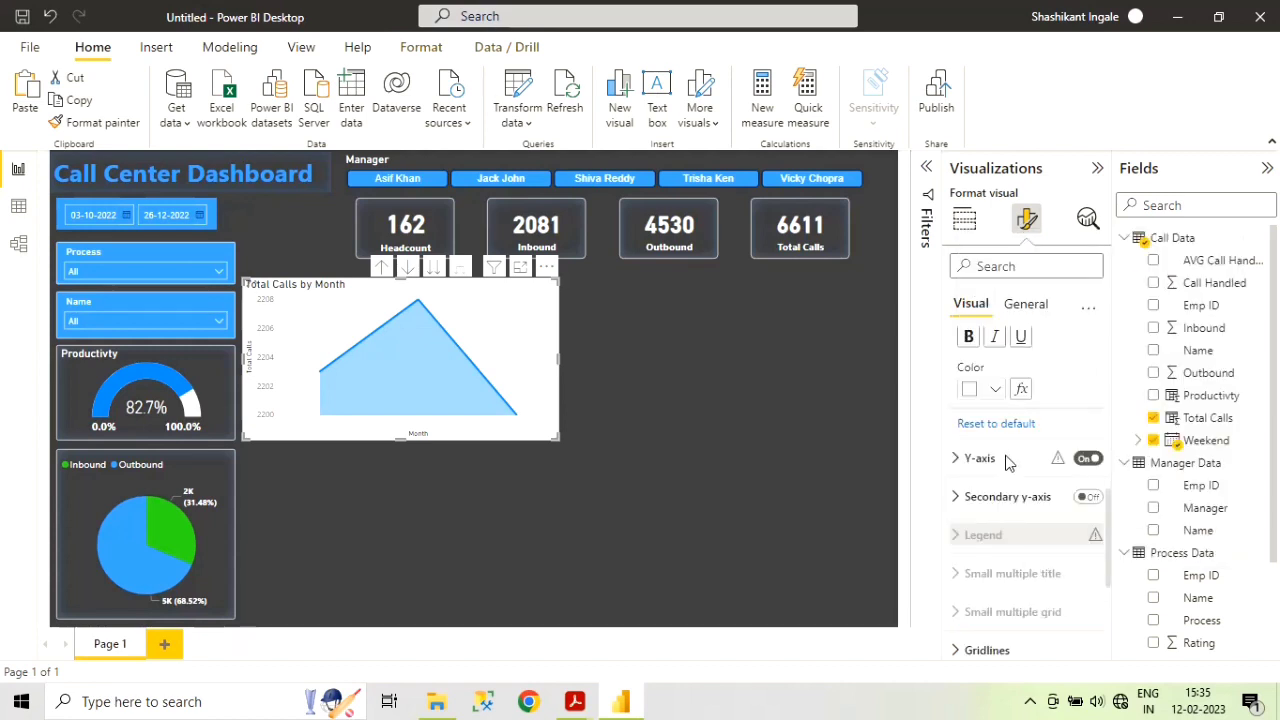
{"action": "scroll", "coordinate": [958, 462], "scroll_direction": "down", "scroll_amount": 1}
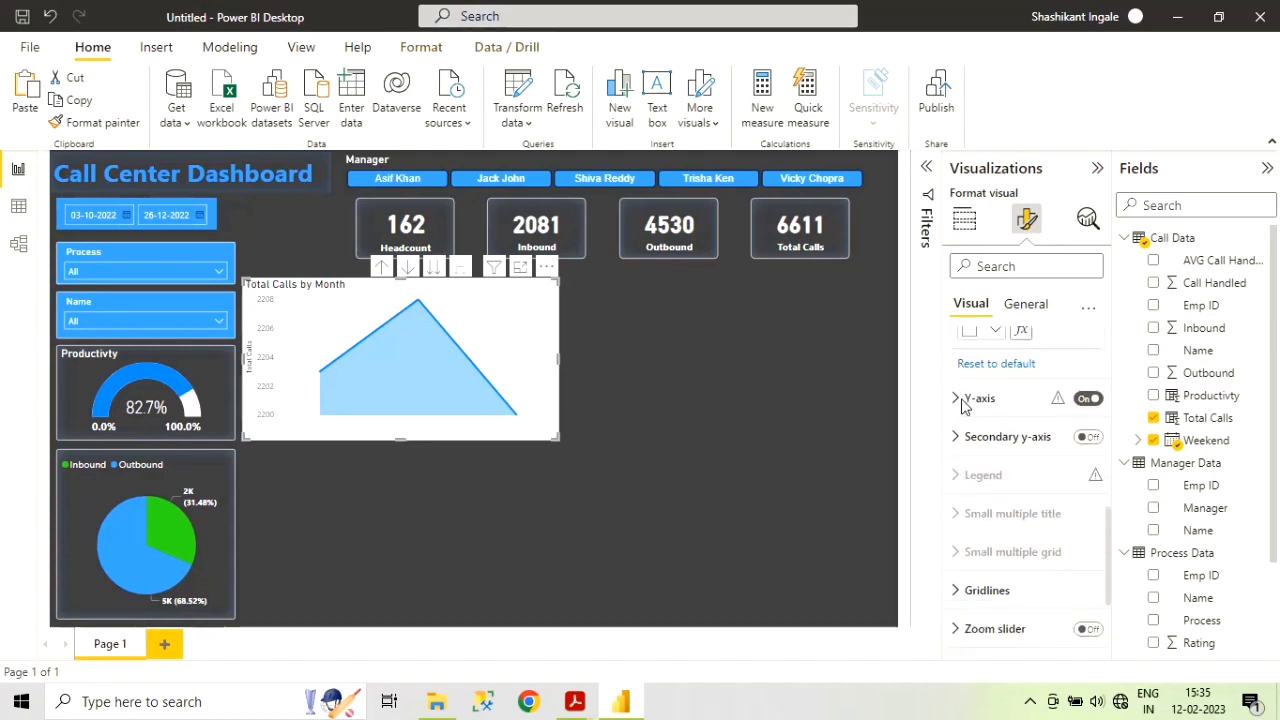
{"action": "left_click", "coordinate": [958, 400]}
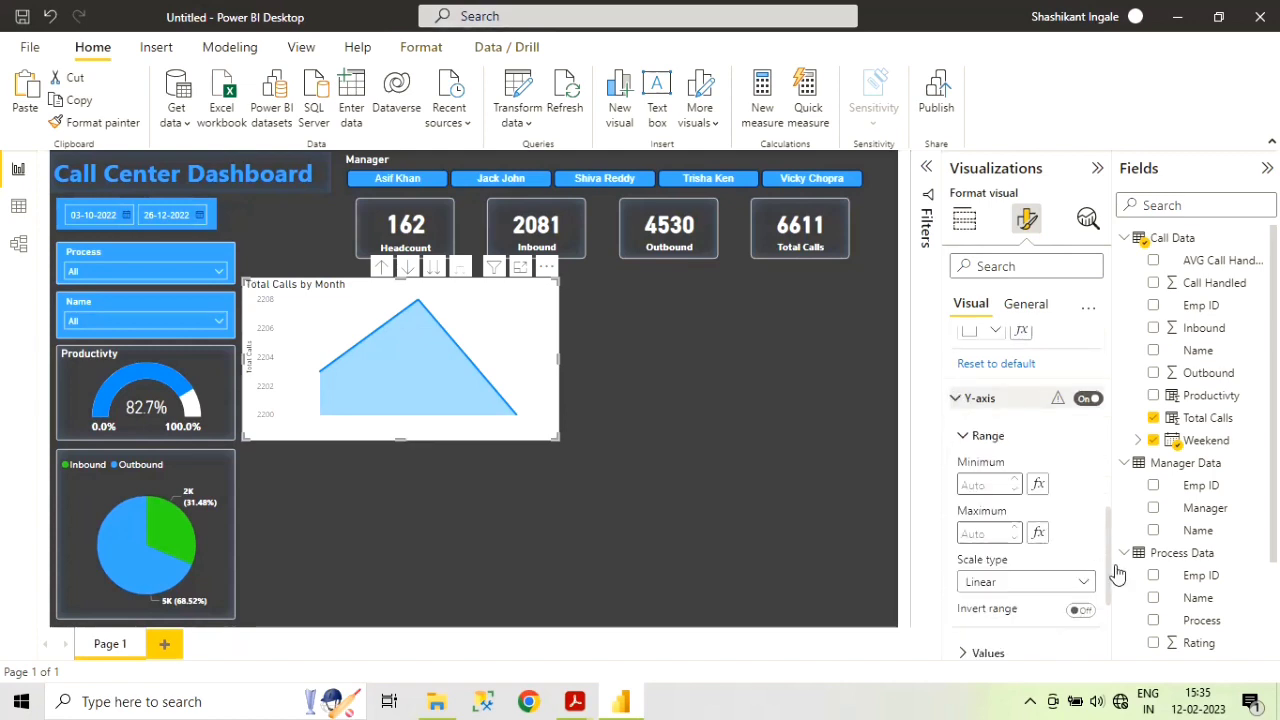
{"action": "scroll", "coordinate": [1040, 565], "scroll_direction": "down", "scroll_amount": 3}
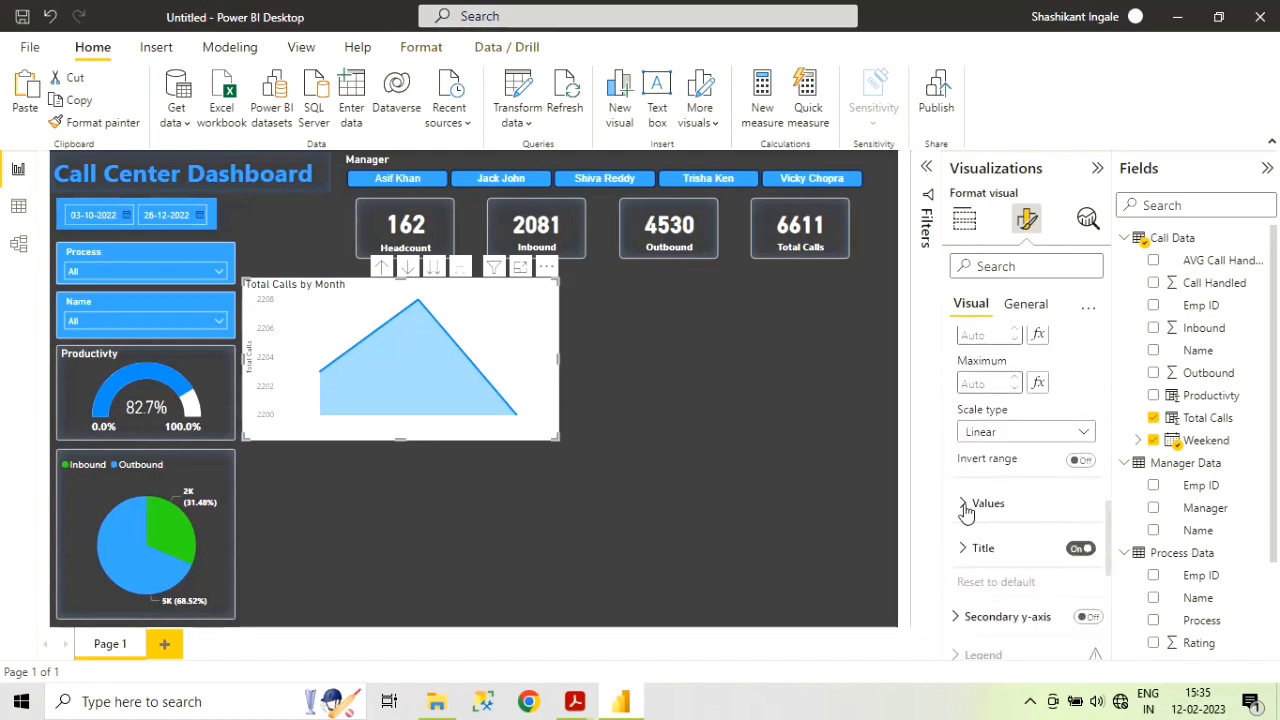
{"action": "left_click", "coordinate": [966, 510]}
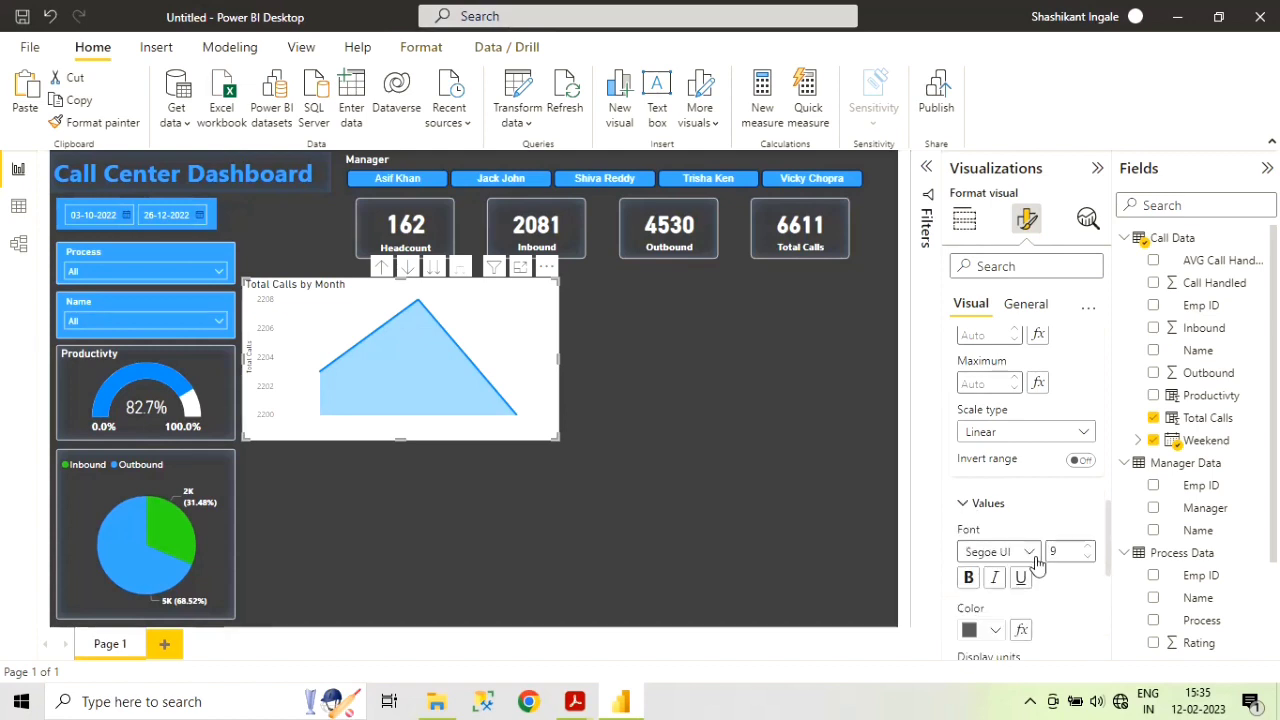
{"action": "left_click", "coordinate": [996, 632]}
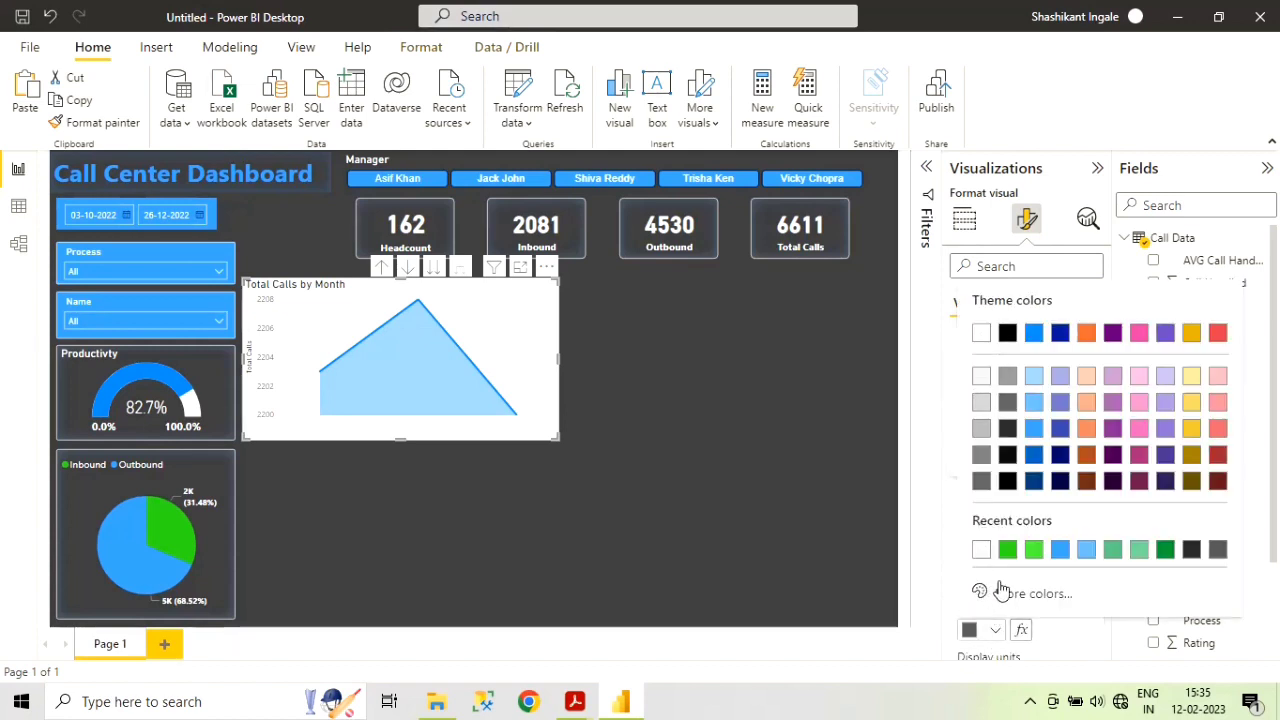
{"action": "left_click", "coordinate": [981, 549]}
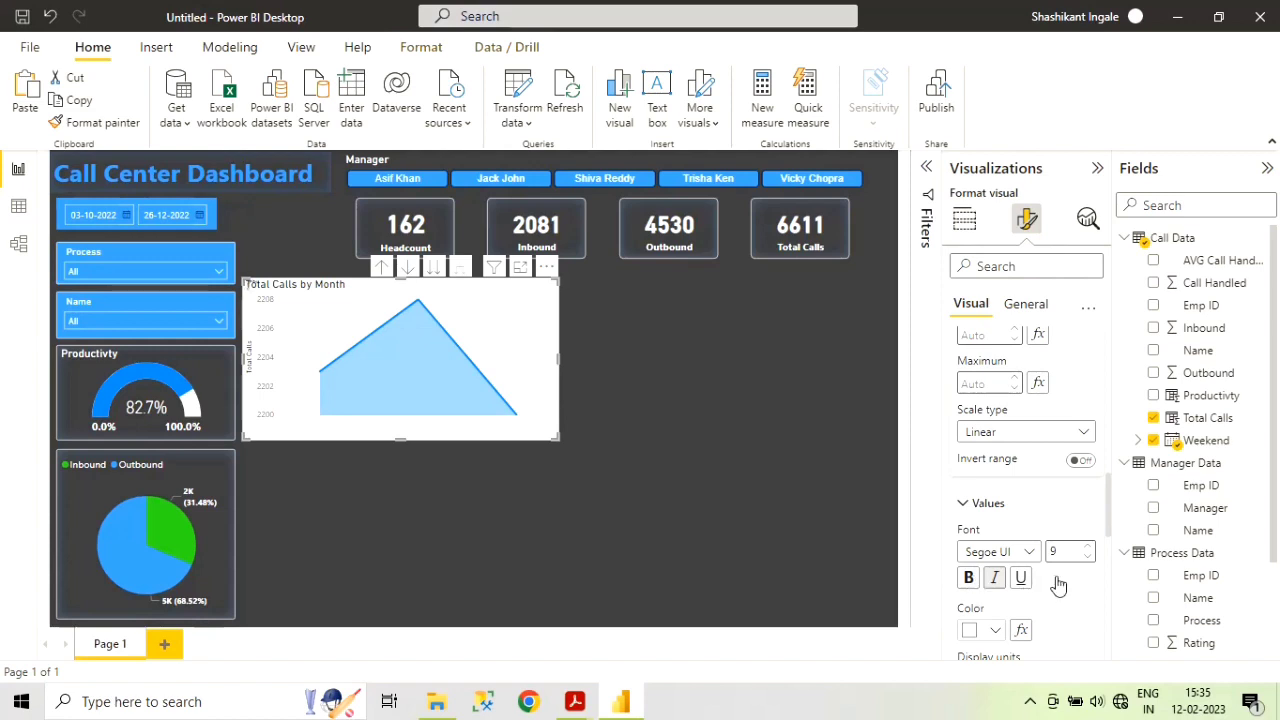
{"action": "scroll", "coordinate": [1010, 540], "scroll_direction": "down", "scroll_amount": 3}
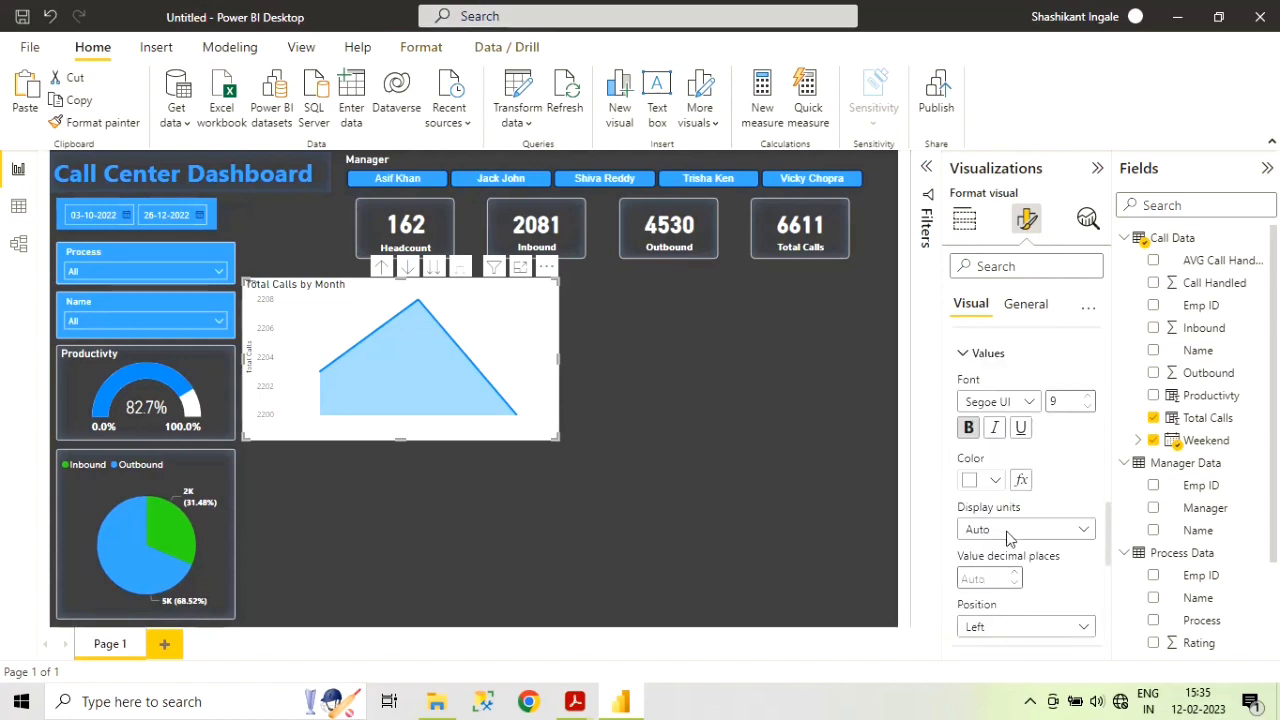
- Set the area chart's Y-axis title colour to white
{"action": "scroll", "coordinate": [1021, 484], "scroll_direction": "down", "scroll_amount": 3}
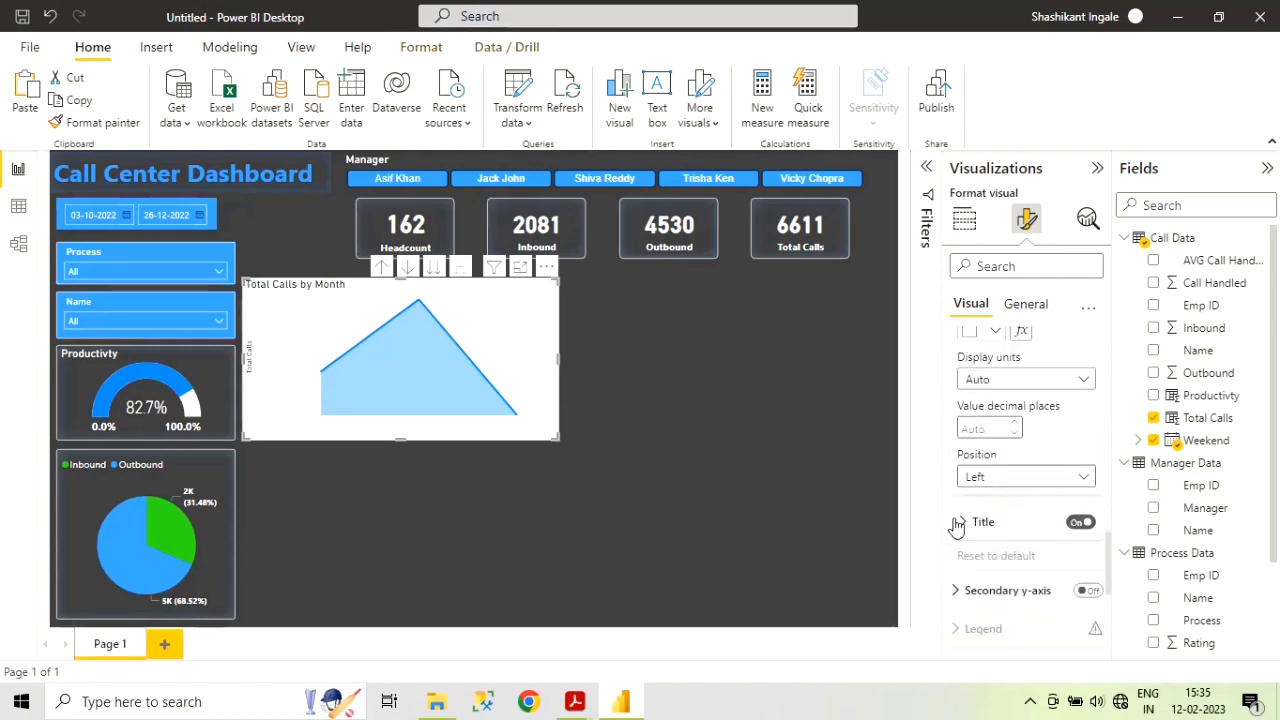
{"action": "scroll", "coordinate": [962, 527], "scroll_direction": "down", "scroll_amount": 3}
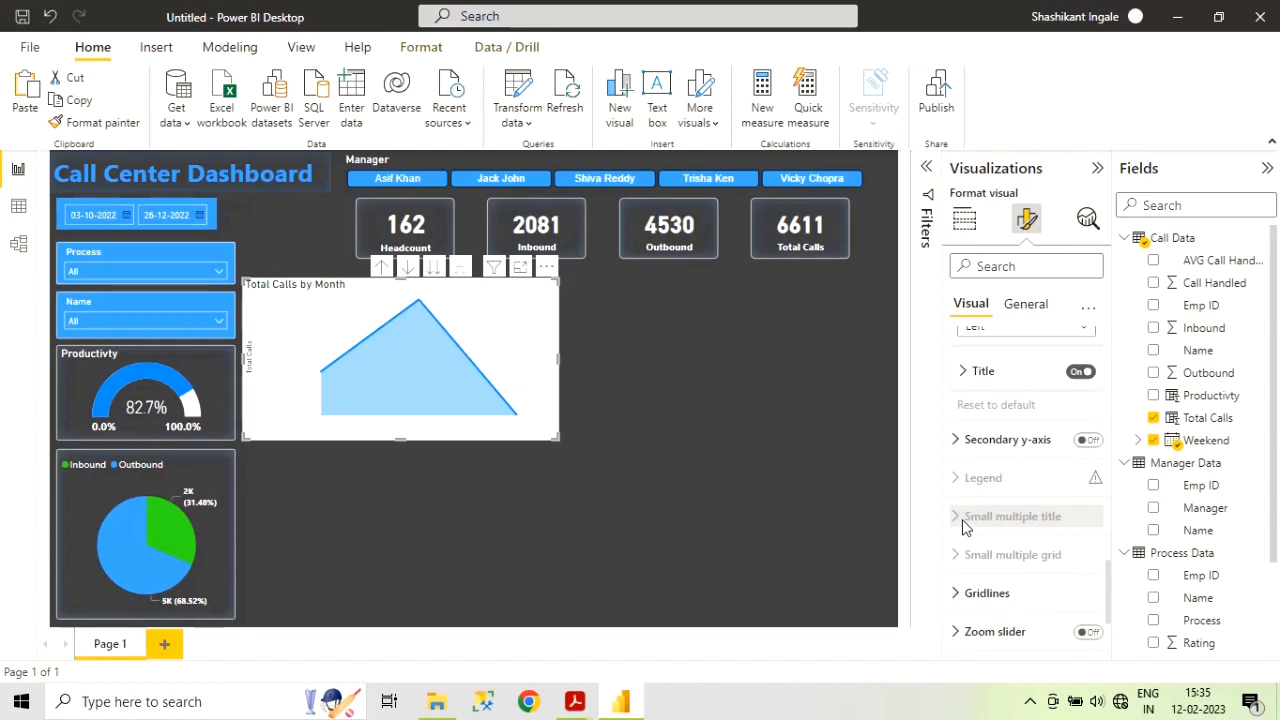
{"action": "left_click", "coordinate": [964, 376]}
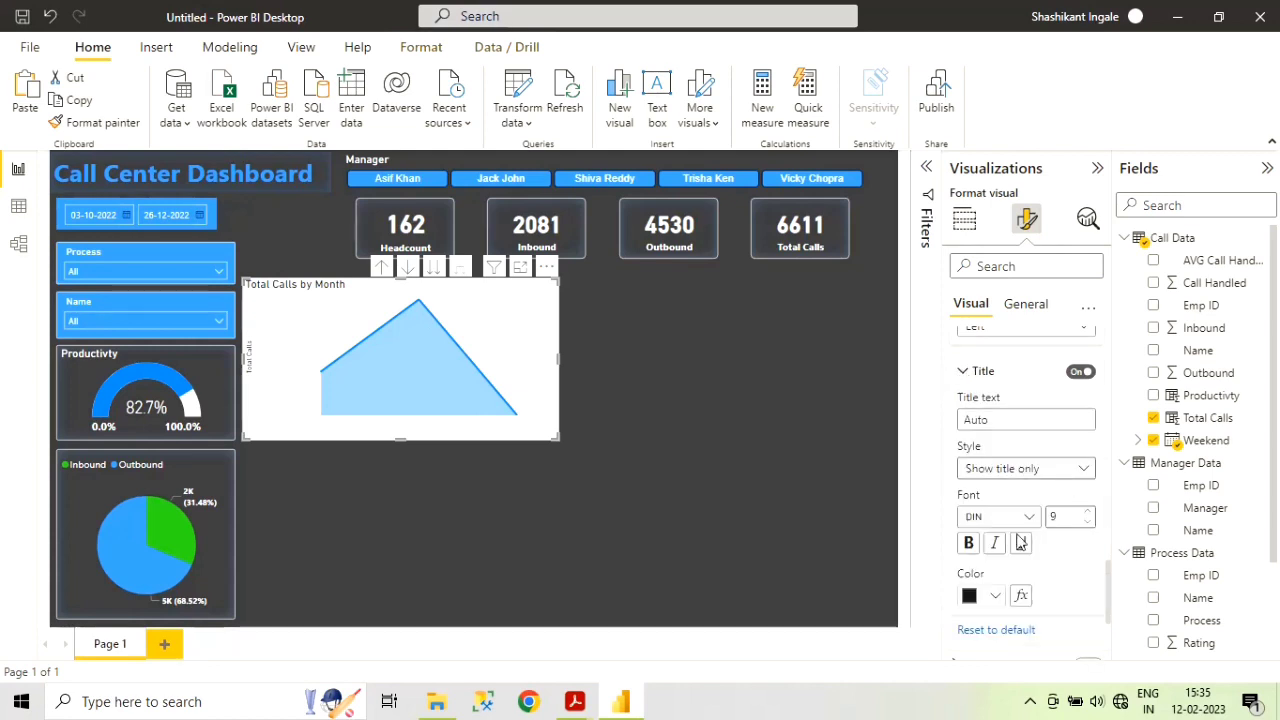
{"action": "left_click", "coordinate": [995, 596]}
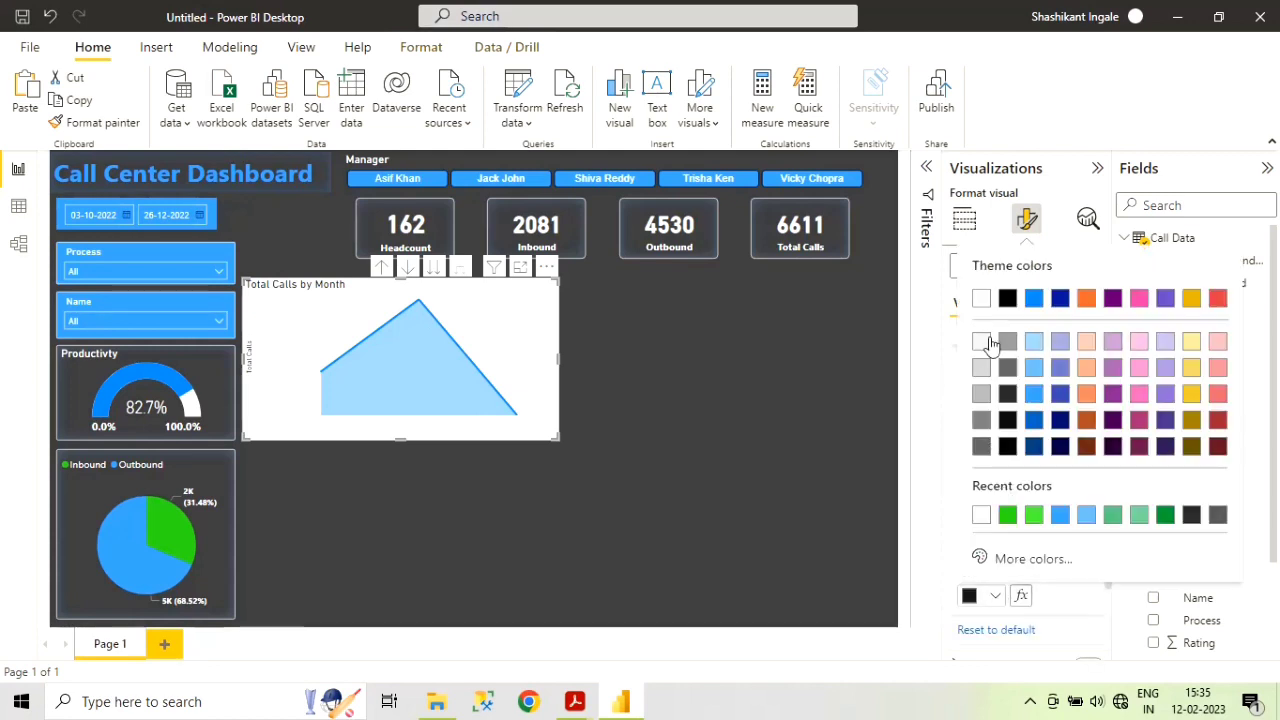
{"action": "left_click", "coordinate": [981, 299]}
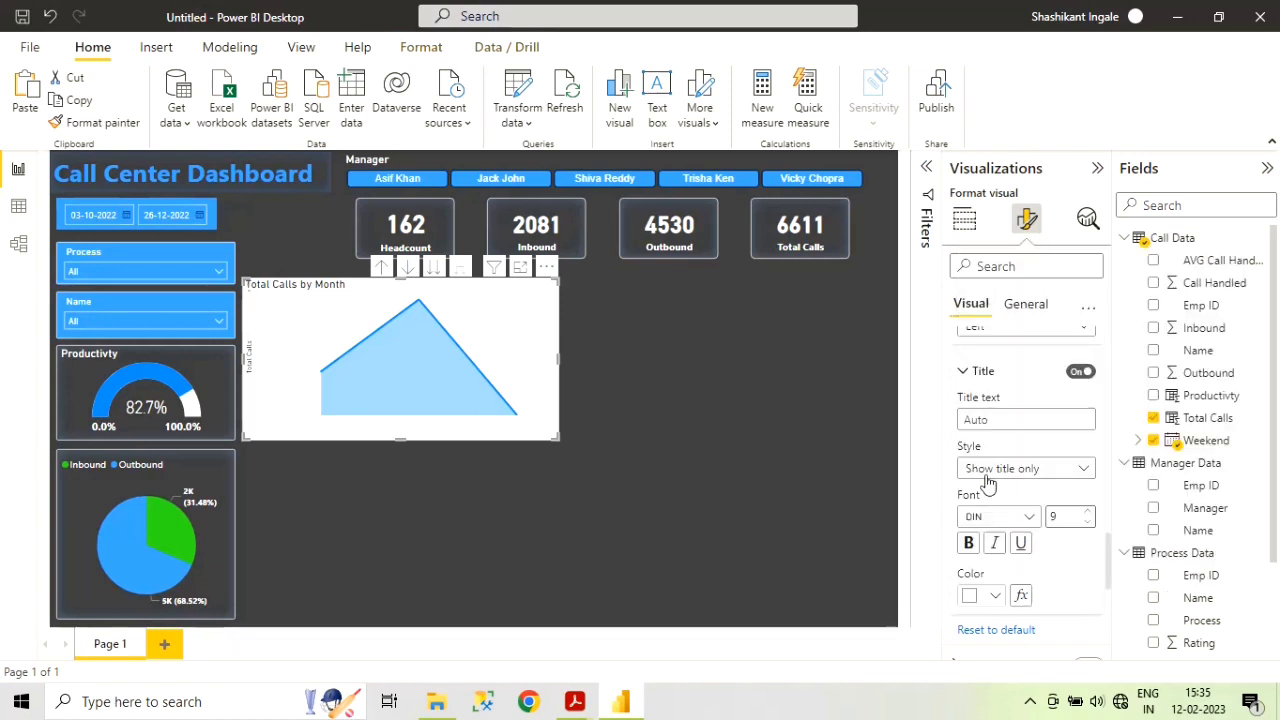
- Turn off the area chart's background so it blends with the dark dashboard canvas
{"action": "left_click", "coordinate": [1030, 307]}
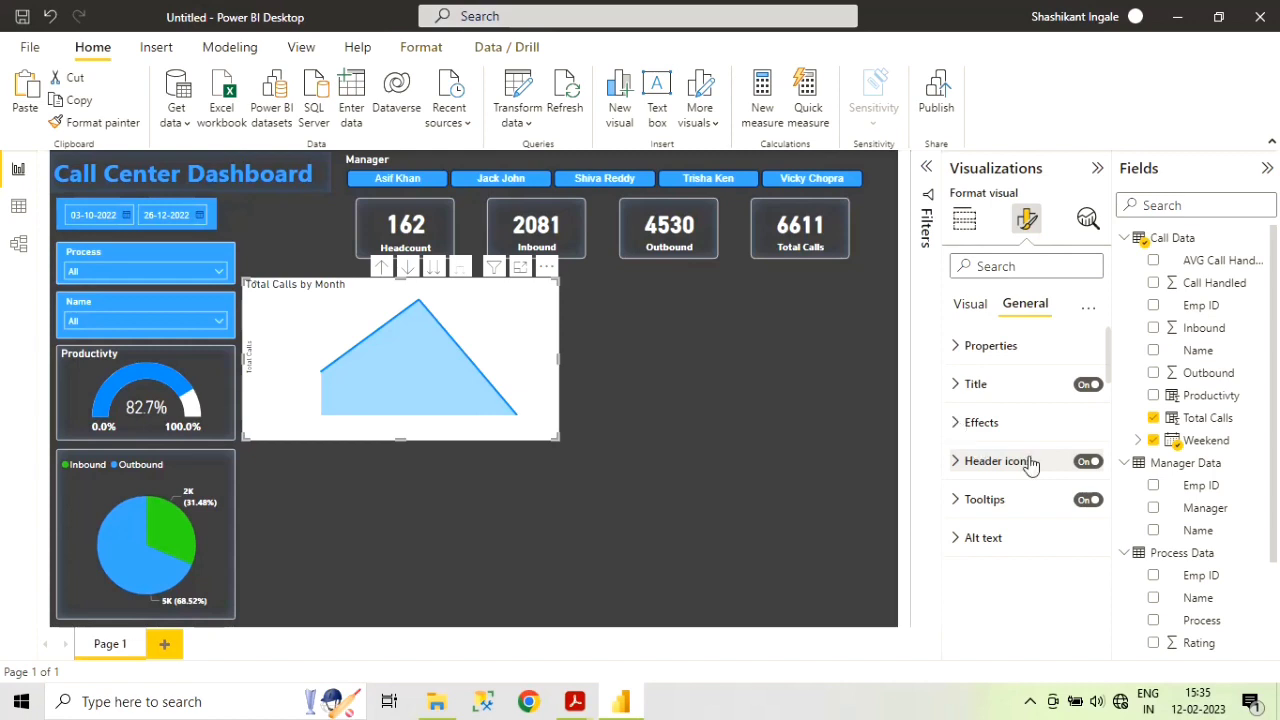
{"action": "left_click", "coordinate": [965, 423]}
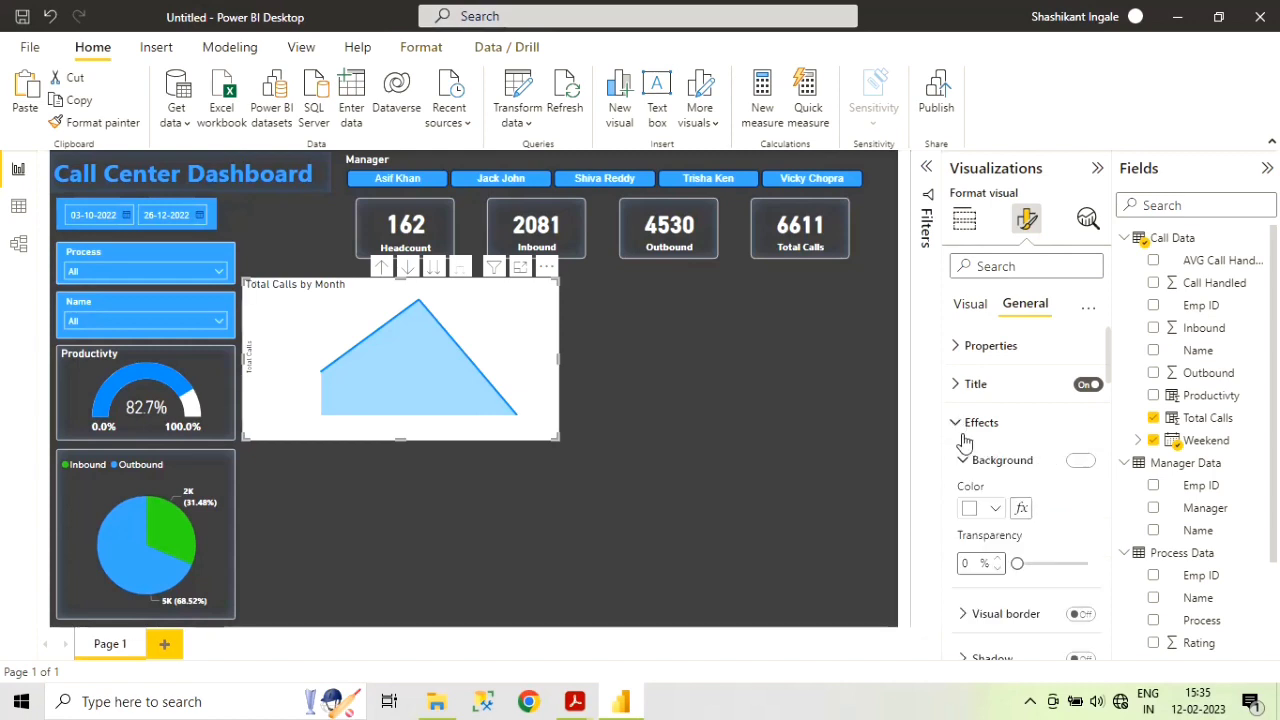
{"action": "left_click", "coordinate": [1078, 461]}
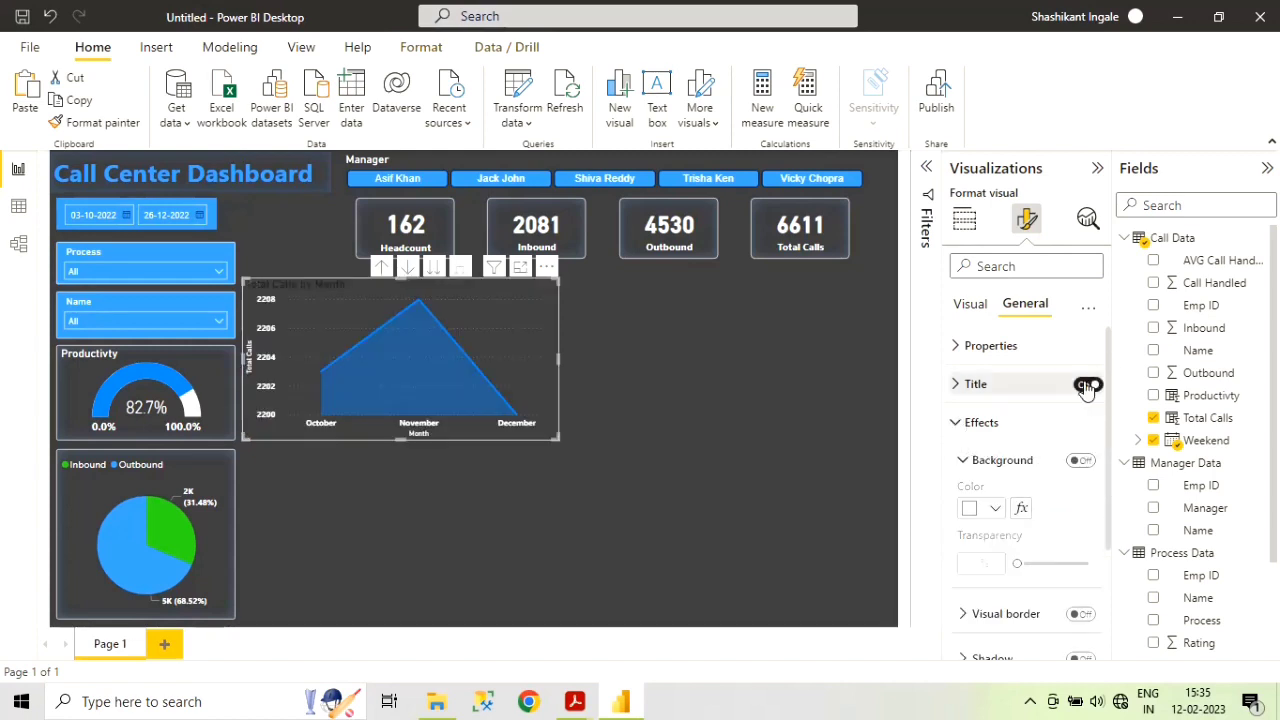
- Set the area chart's title text colour to white, keeping the title turned on
{"action": "left_click", "coordinate": [1087, 387]}
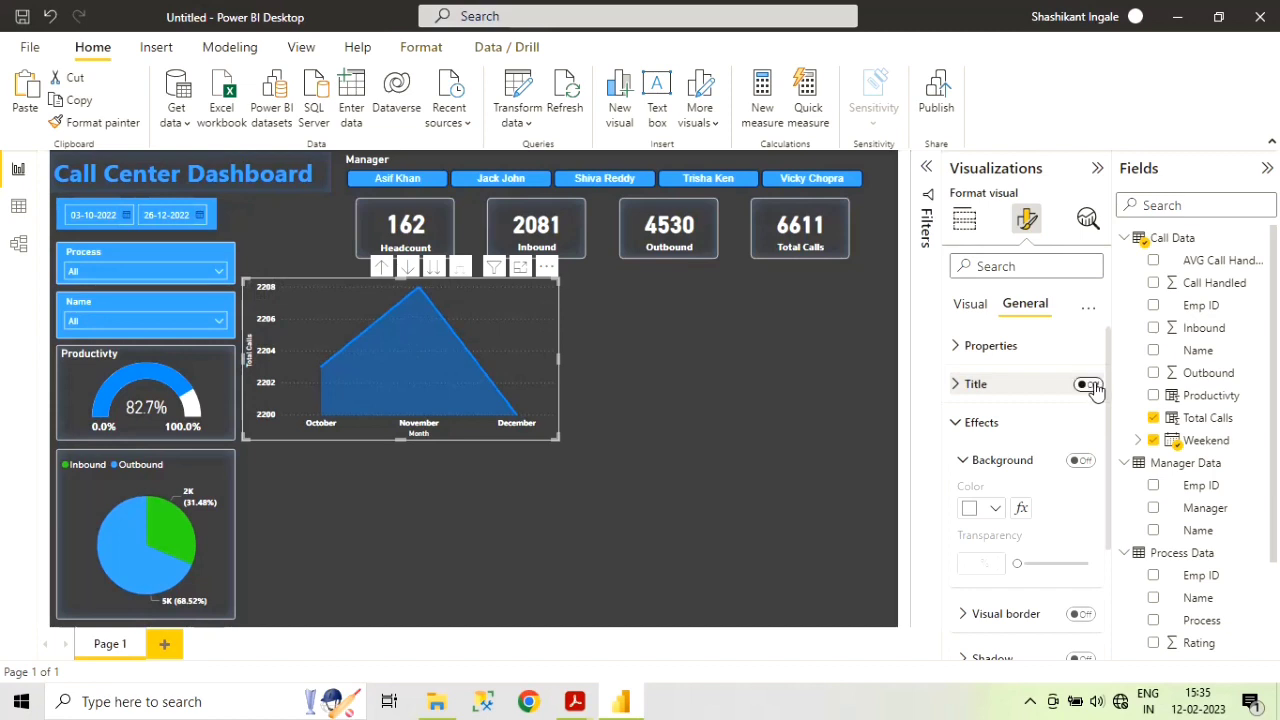
{"action": "left_click", "coordinate": [1087, 390]}
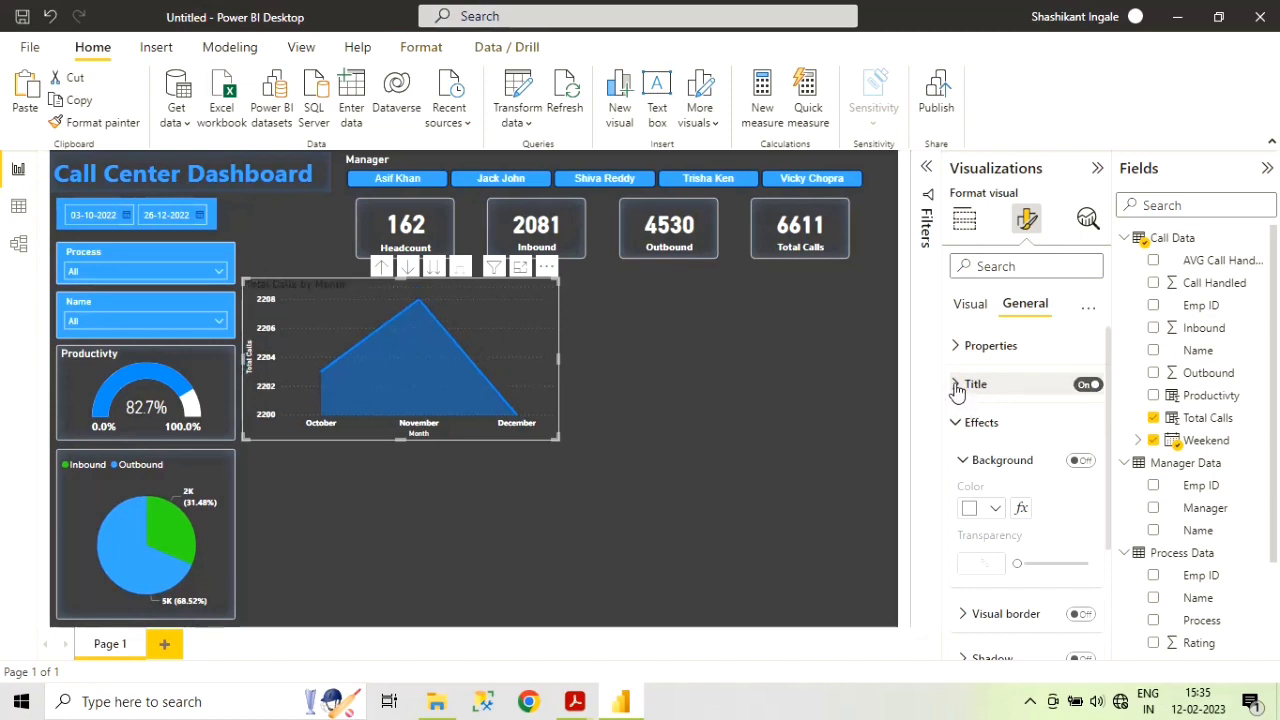
{"action": "left_click", "coordinate": [958, 391]}
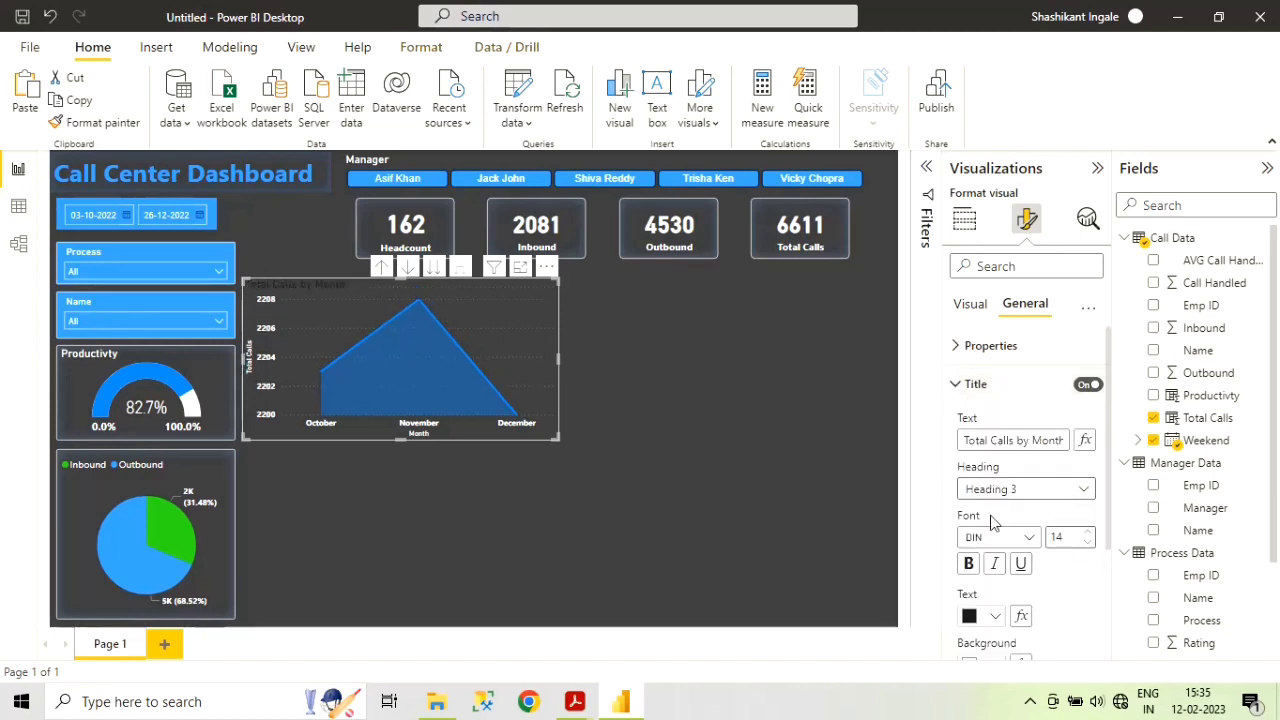
{"action": "left_click", "coordinate": [996, 617]}
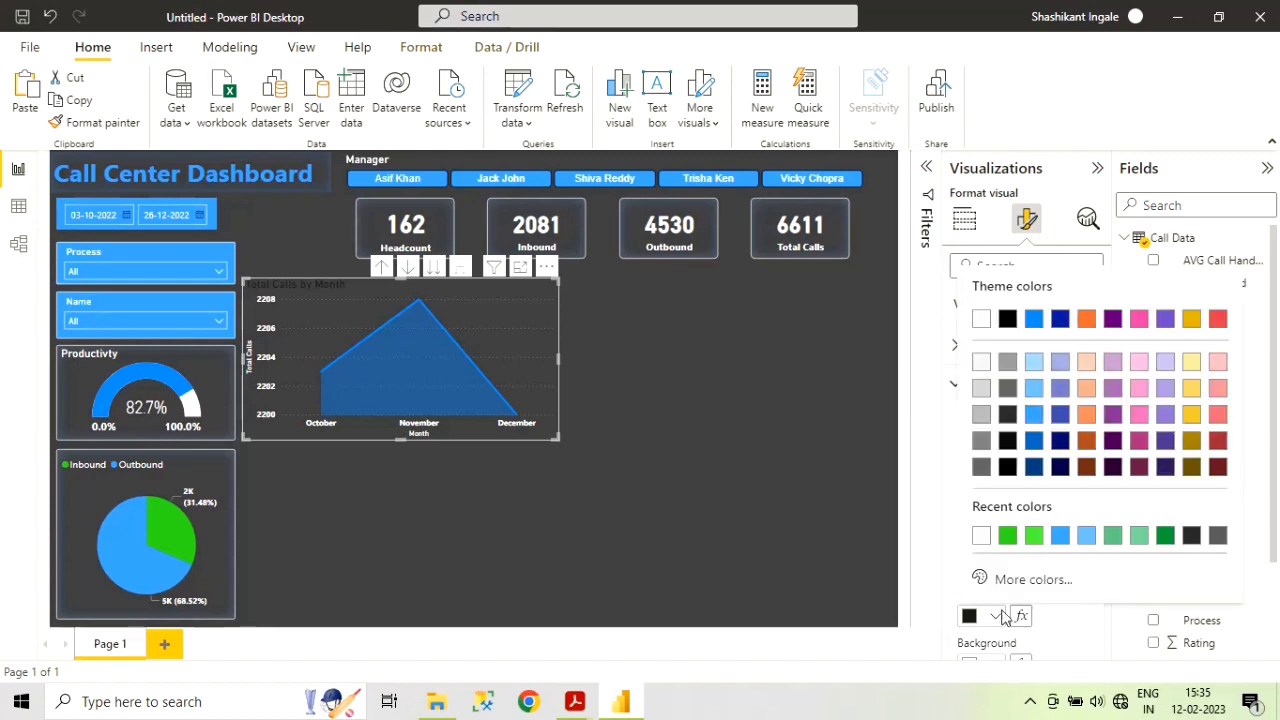
{"action": "left_click", "coordinate": [981, 322]}
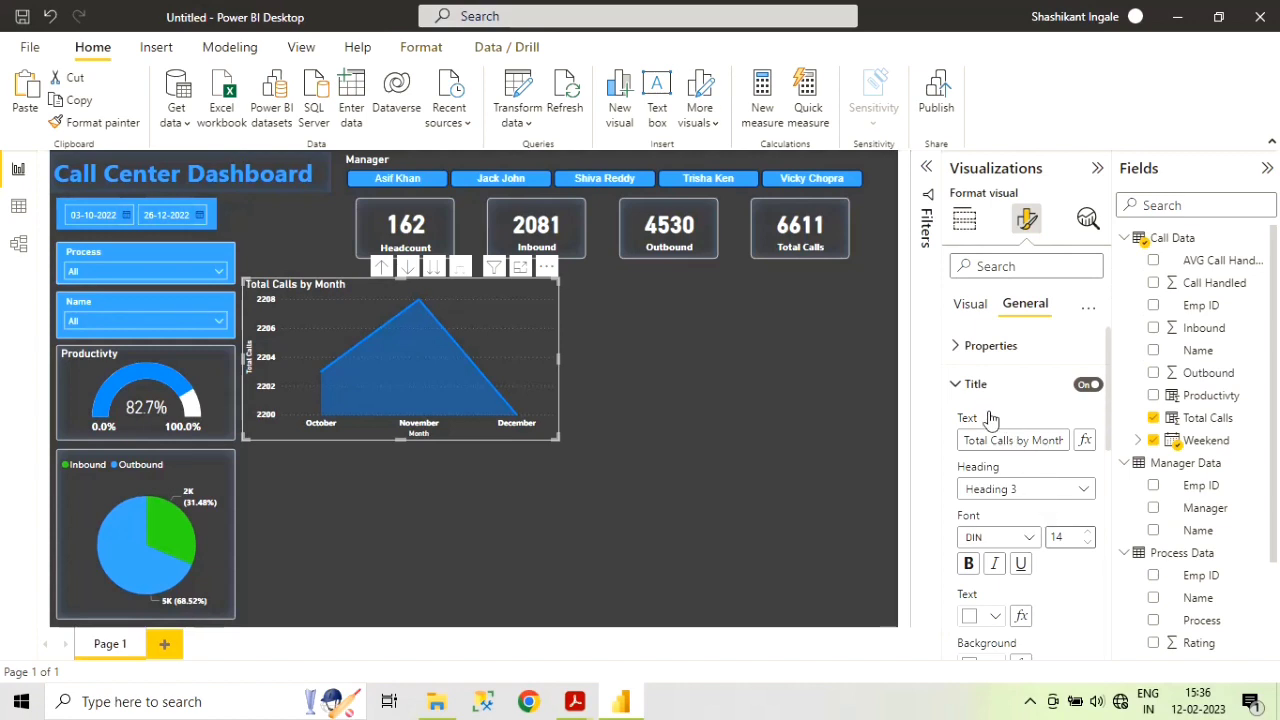
- Turn off the horizontal gridlines of the area chart
{"action": "left_click", "coordinate": [971, 304]}
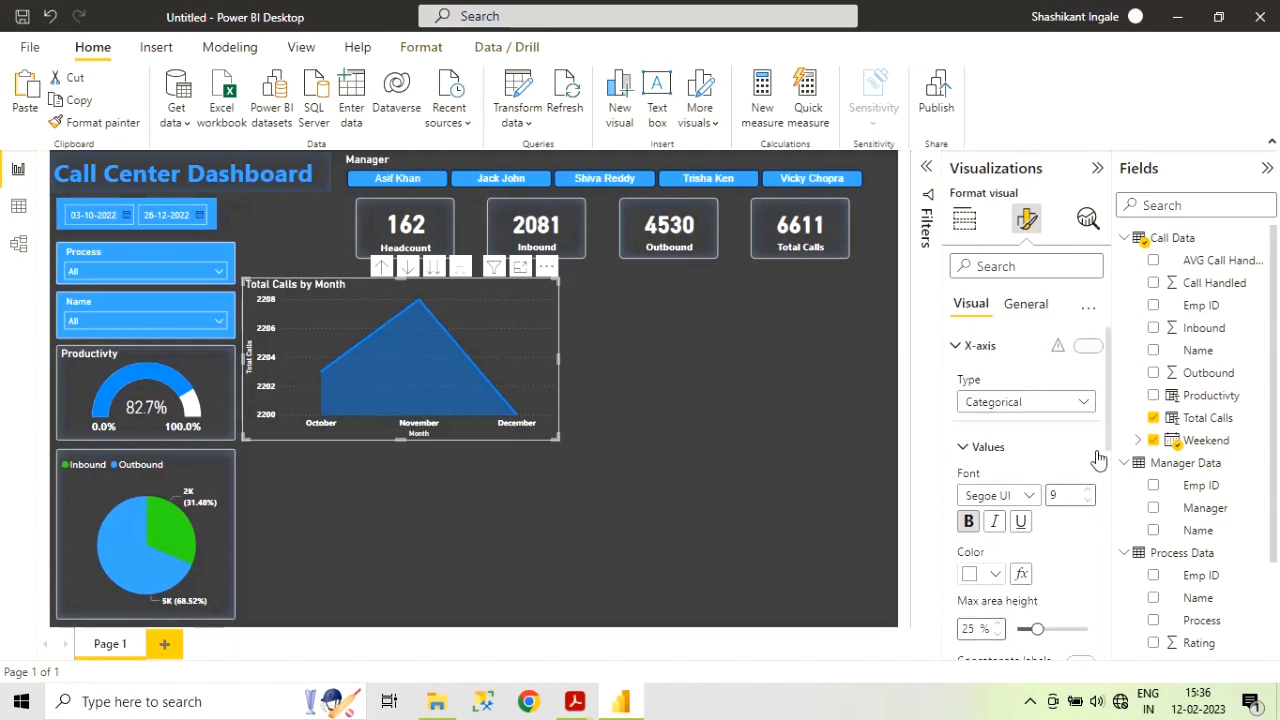
{"action": "scroll", "coordinate": [1110, 450], "scroll_direction": "down", "scroll_amount": 5}
{"action": "scroll", "coordinate": [1112, 465], "scroll_direction": "down", "scroll_amount": 1}
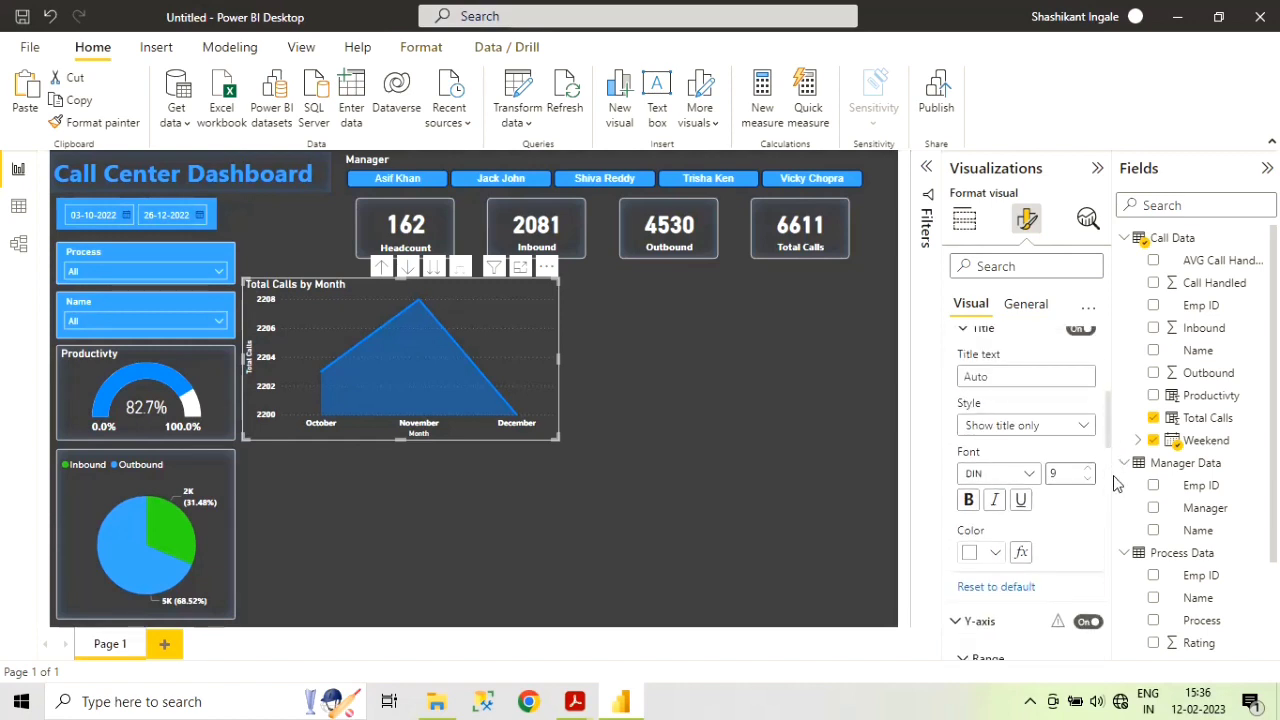
{"action": "scroll", "coordinate": [1113, 467], "scroll_direction": "down", "scroll_amount": 3}
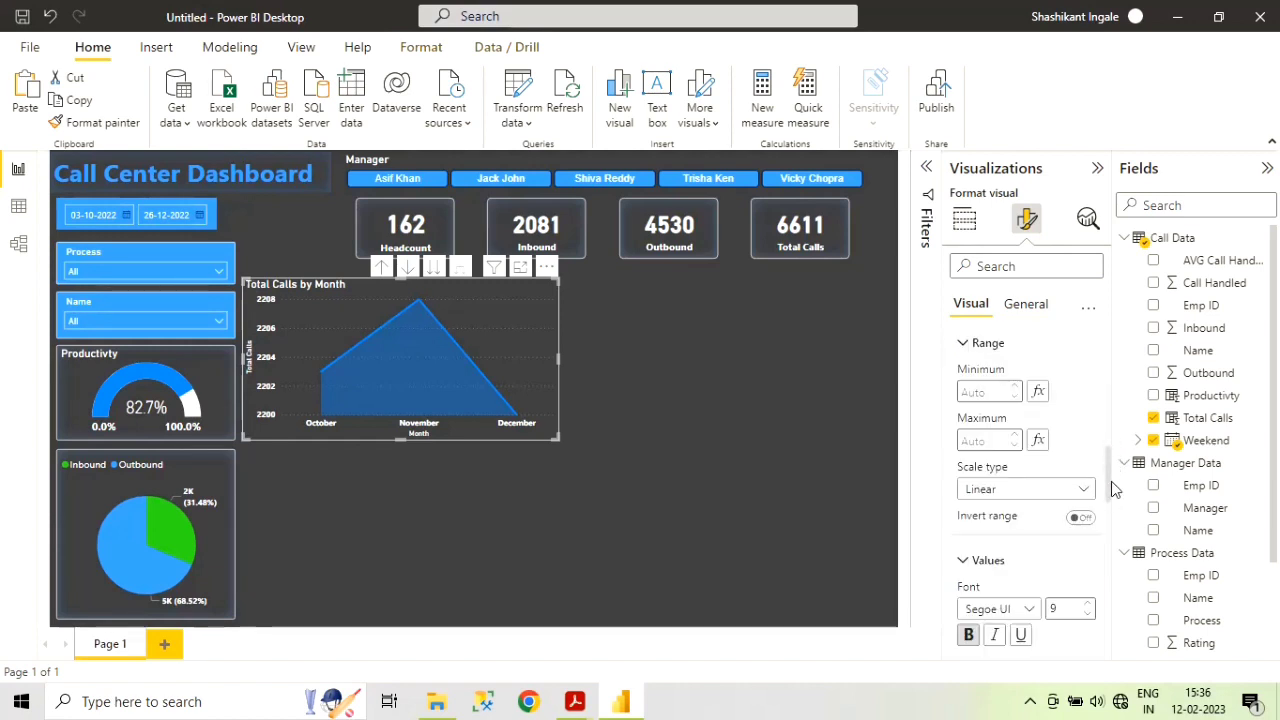
{"action": "scroll", "coordinate": [1113, 498], "scroll_direction": "down", "scroll_amount": 5}
{"action": "scroll", "coordinate": [1080, 548], "scroll_direction": "down", "scroll_amount": 10}
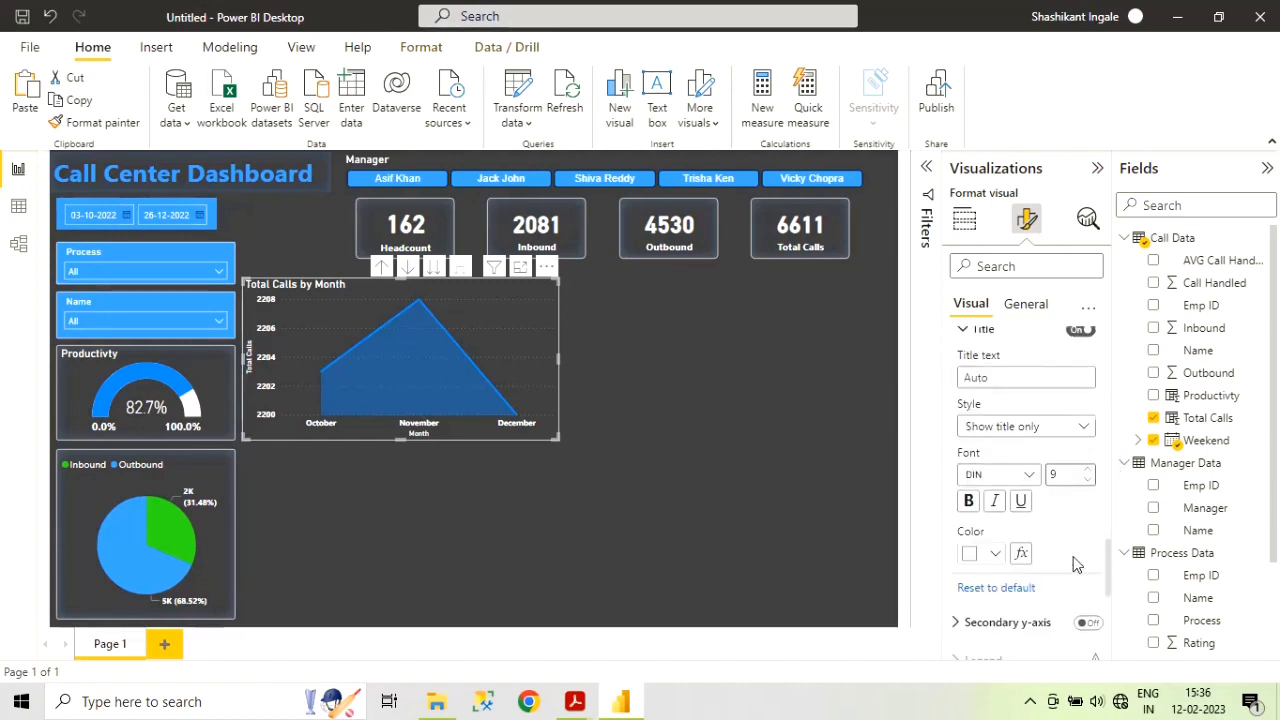
{"action": "scroll", "coordinate": [1075, 565], "scroll_direction": "down", "scroll_amount": 2}
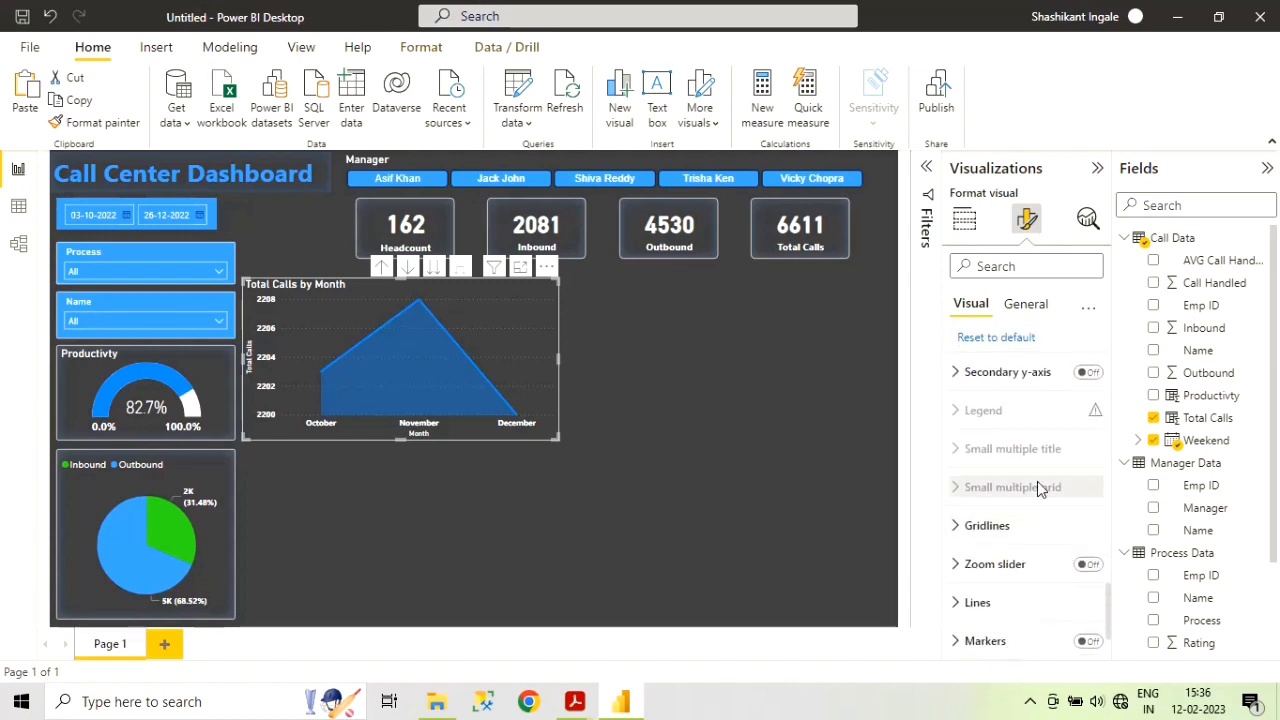
{"action": "left_click", "coordinate": [957, 478]}
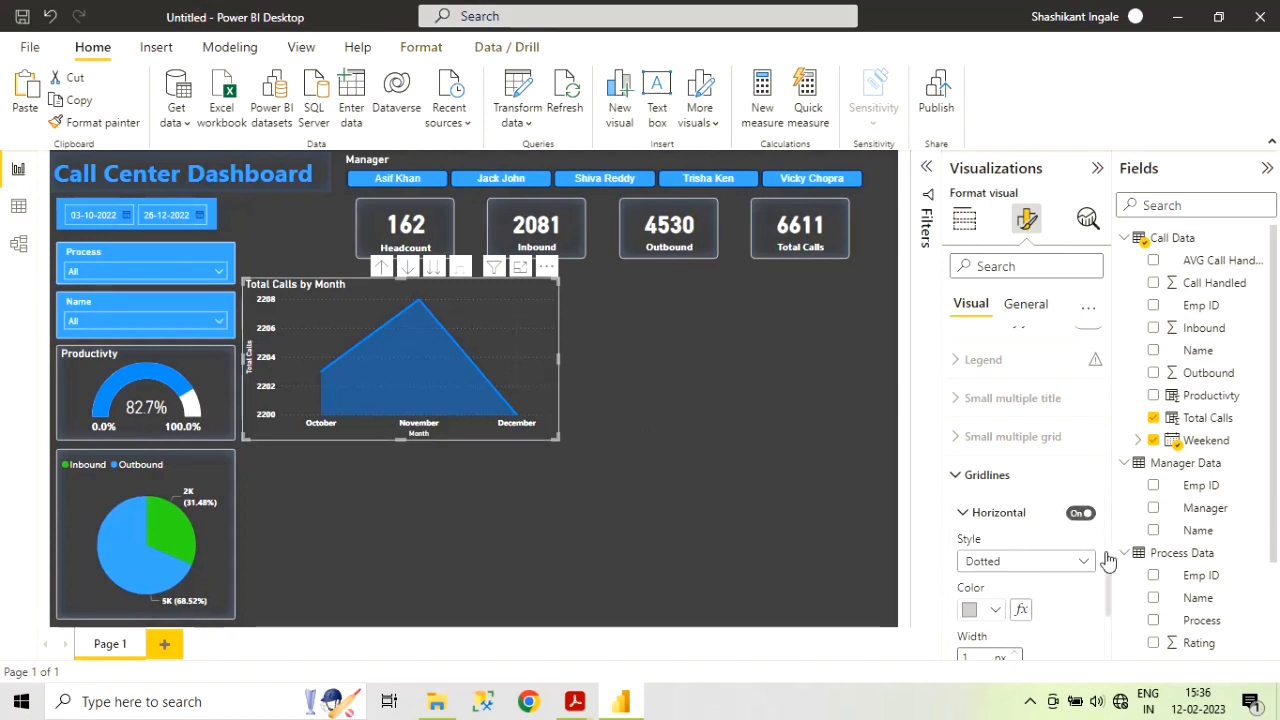
{"action": "left_click", "coordinate": [1078, 513]}
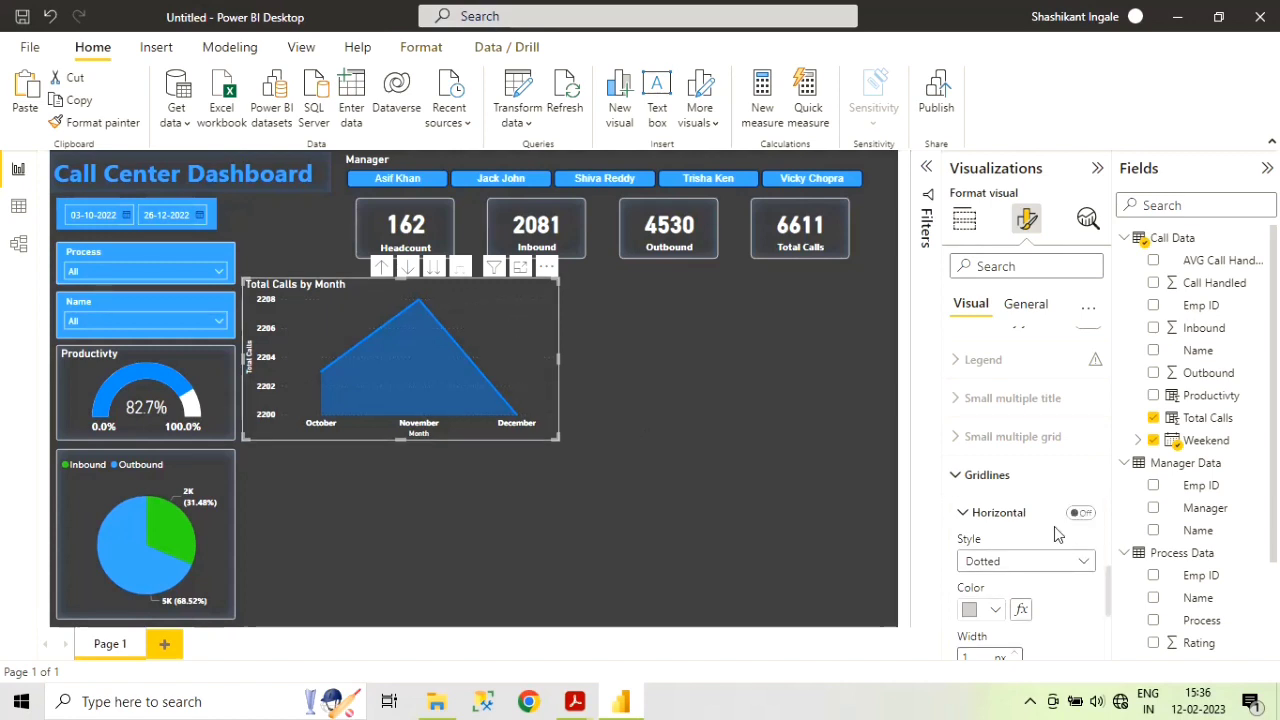
- Examine the area chart's line shape, colour and shade area settings
{"action": "scroll", "coordinate": [1053, 540], "scroll_direction": "down", "scroll_amount": 3}
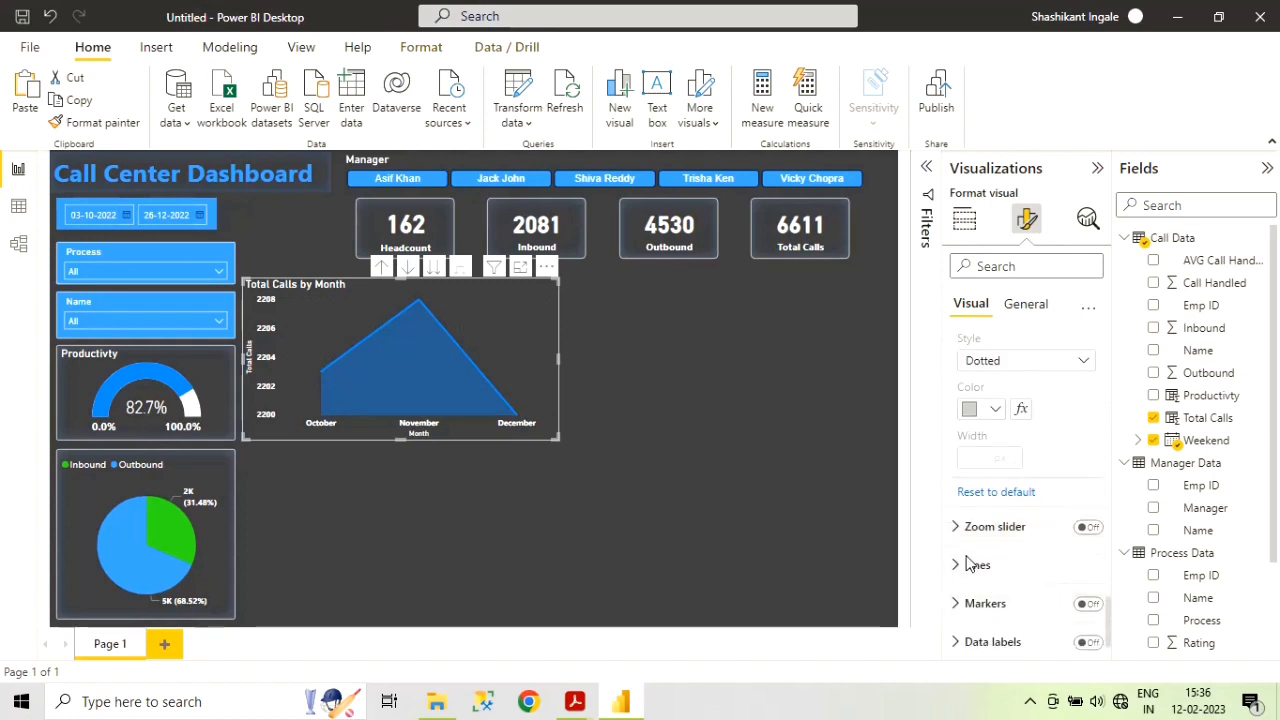
{"action": "left_click", "coordinate": [1030, 572]}
{"action": "scroll", "coordinate": [1037, 586], "scroll_direction": "down", "scroll_amount": 5}
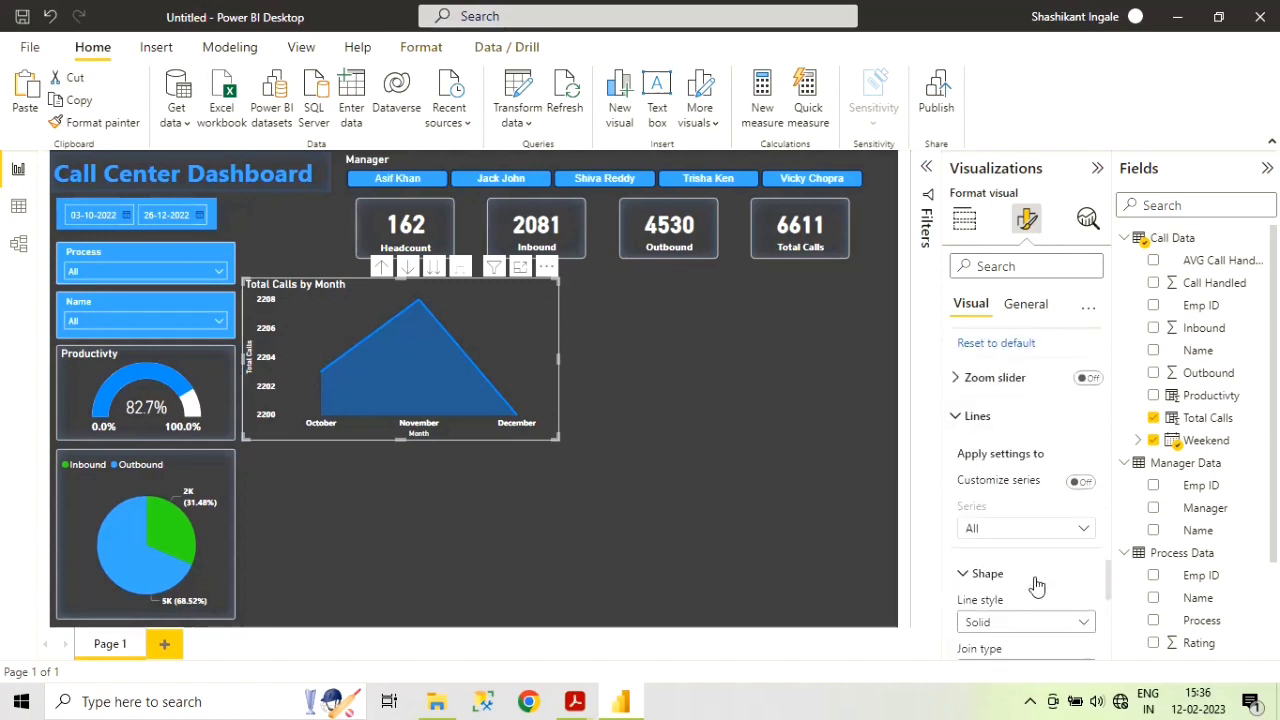
{"action": "scroll", "coordinate": [1037, 586], "scroll_direction": "down", "scroll_amount": 3}
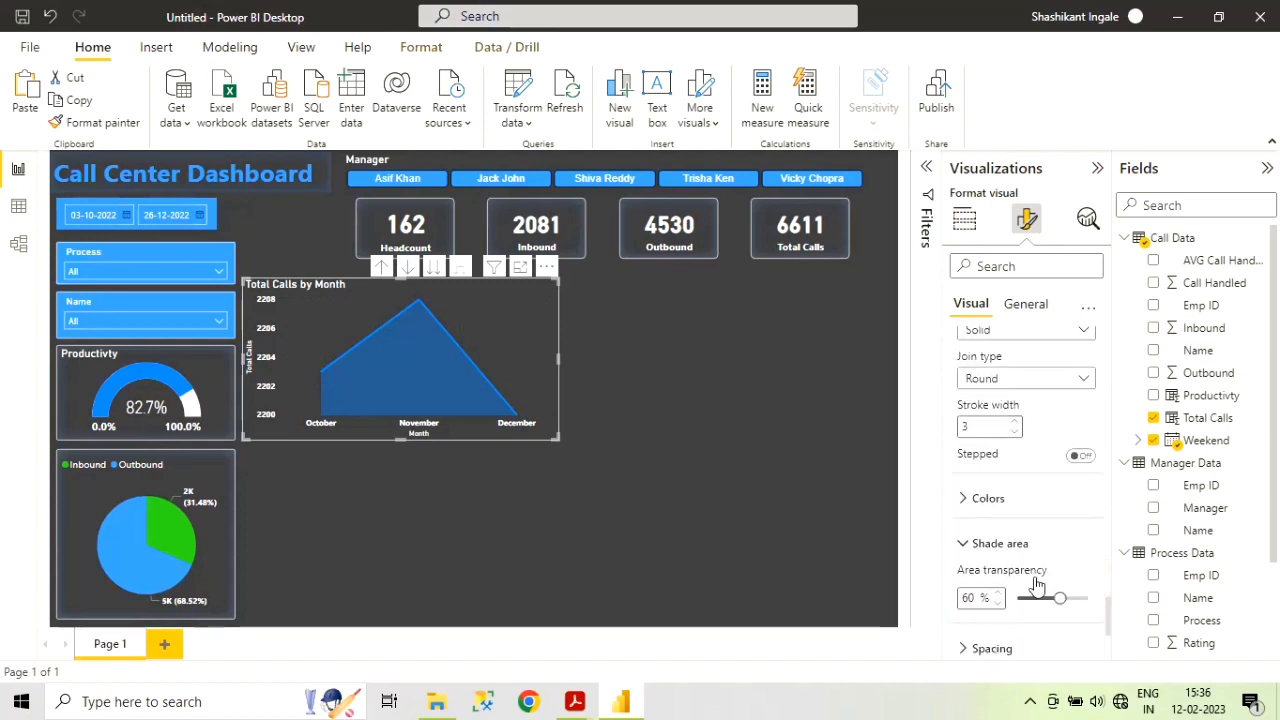
{"action": "left_click", "coordinate": [964, 493]}
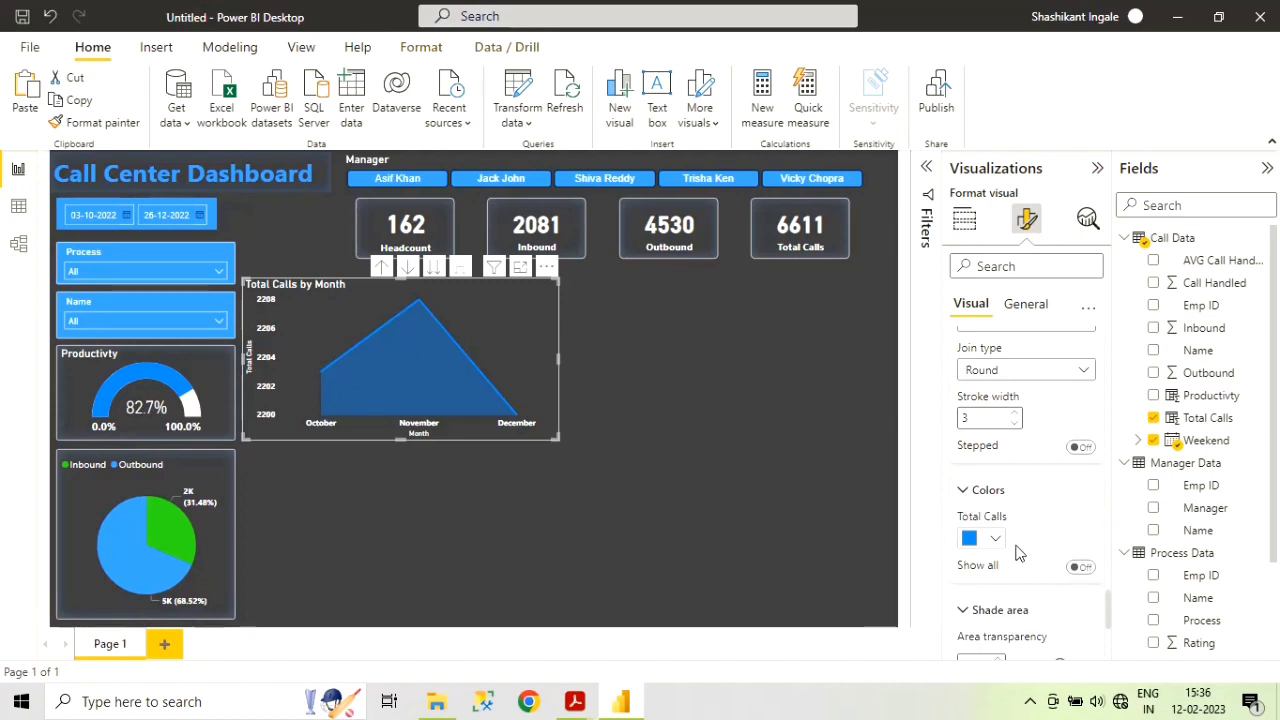
{"action": "scroll", "coordinate": [1019, 555], "scroll_direction": "down", "scroll_amount": 3}
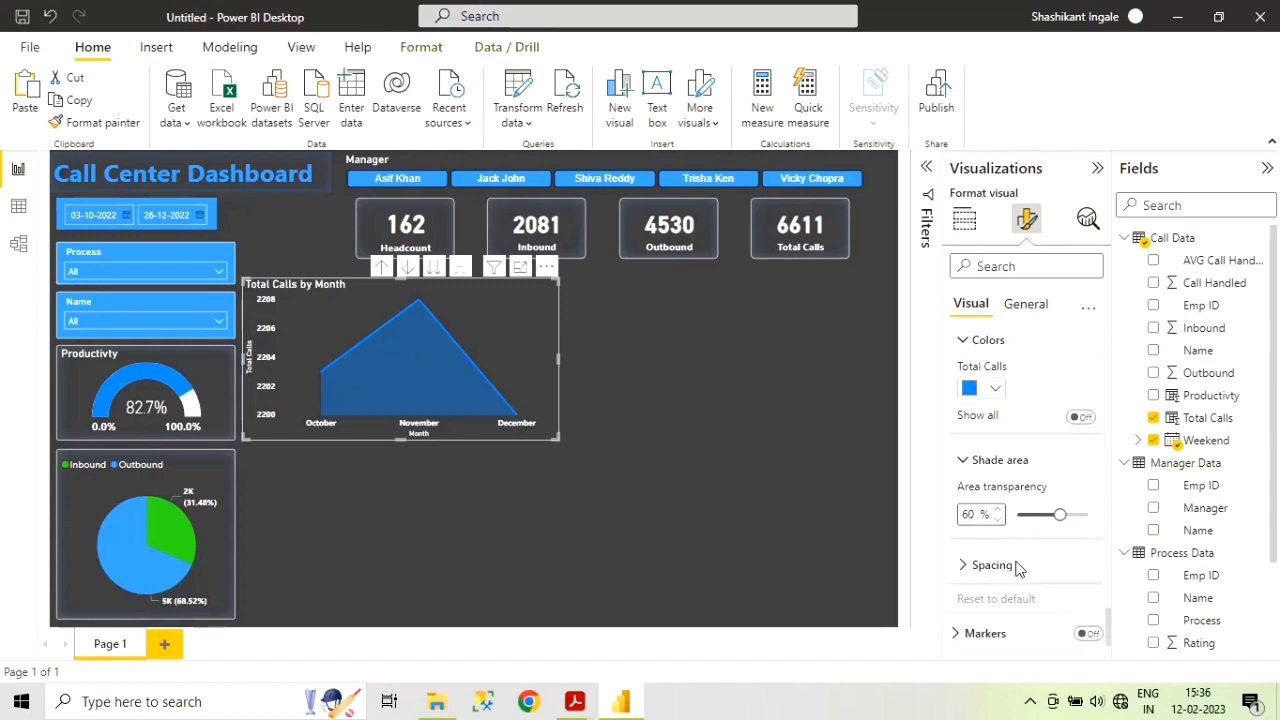
{"action": "scroll", "coordinate": [1019, 568], "scroll_direction": "up", "scroll_amount": 10}
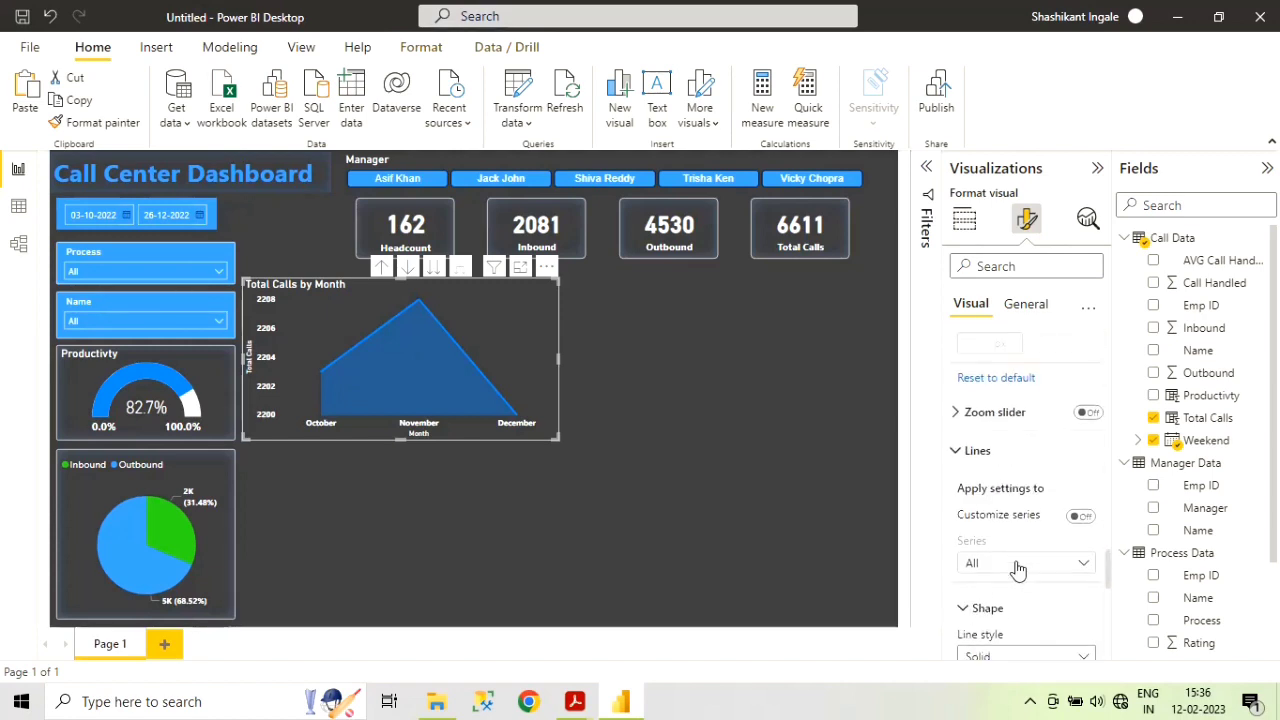
{"action": "scroll", "coordinate": [1019, 568], "scroll_direction": "down", "scroll_amount": 8}
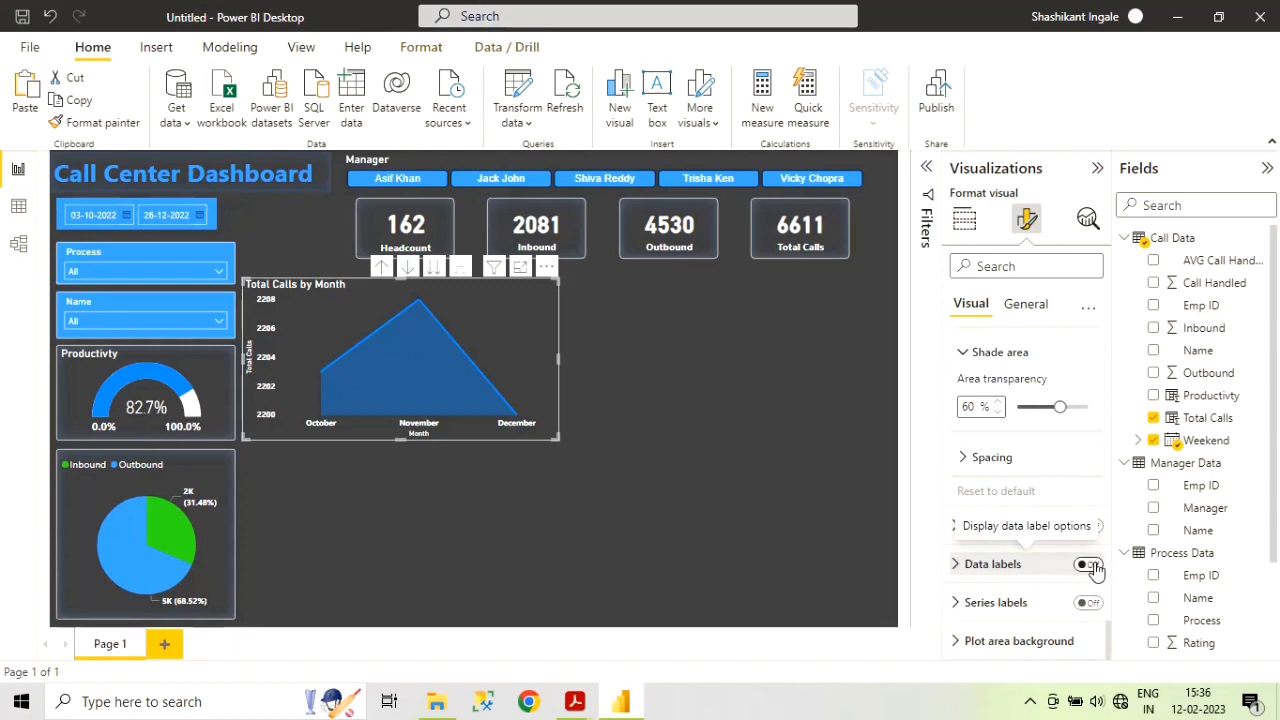
{"action": "left_click", "coordinate": [1090, 566]}
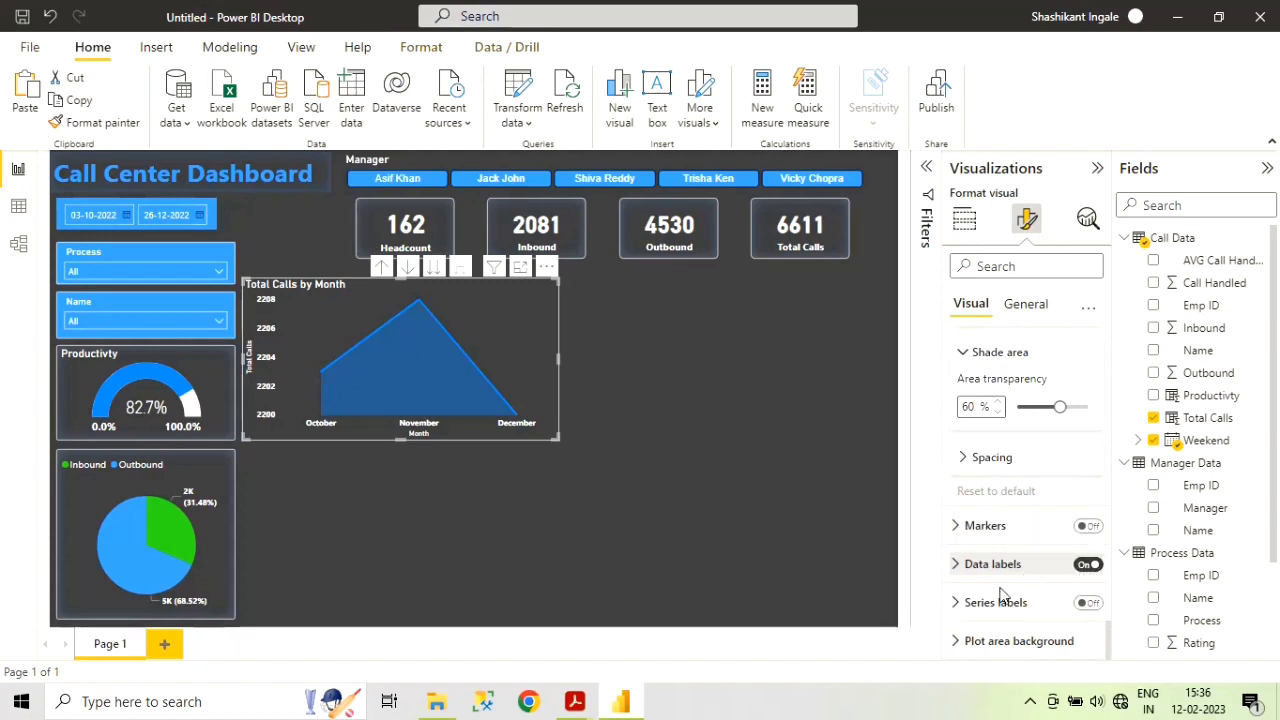
{"action": "left_click", "coordinate": [1087, 605]}
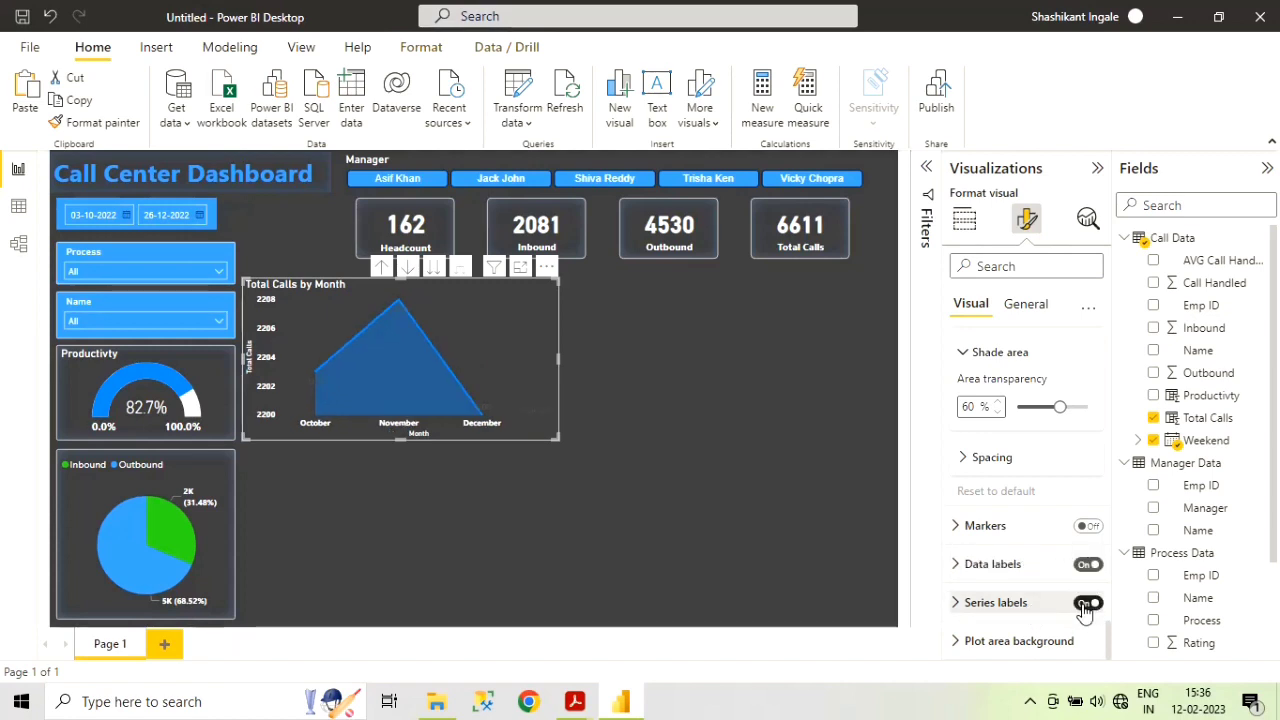
{"action": "left_click", "coordinate": [1086, 606]}
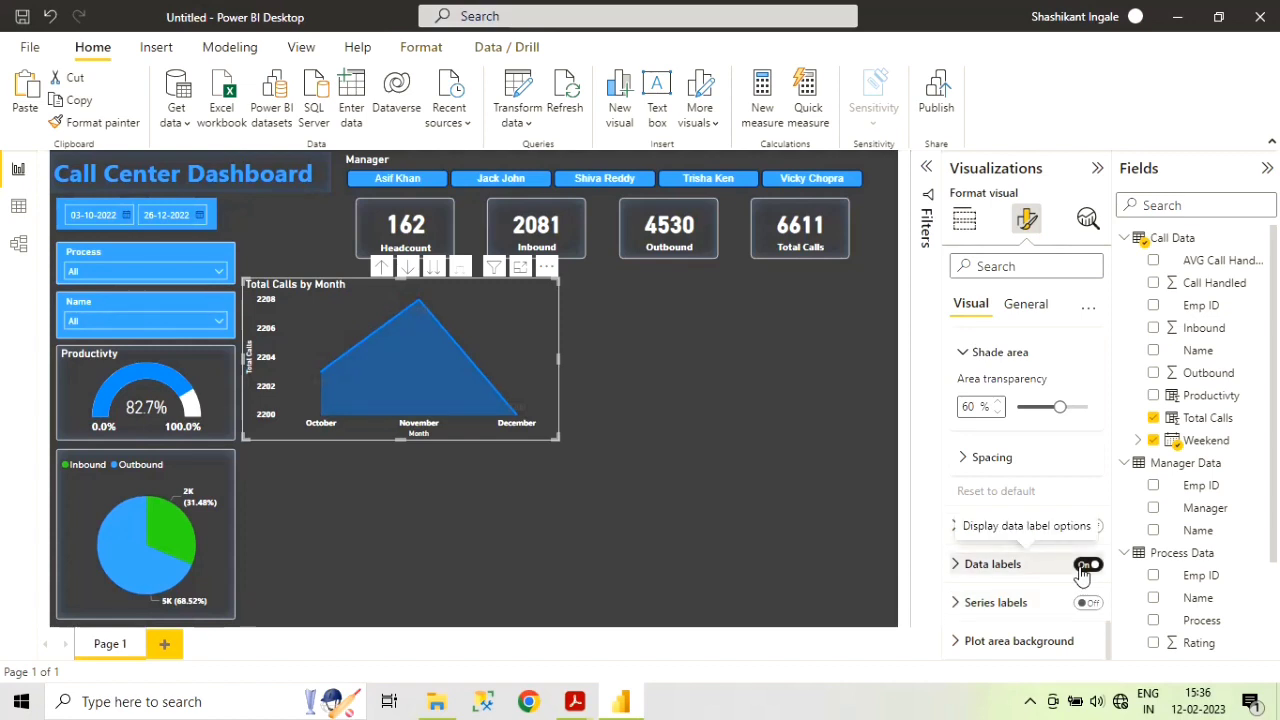
{"action": "left_click", "coordinate": [1082, 568]}
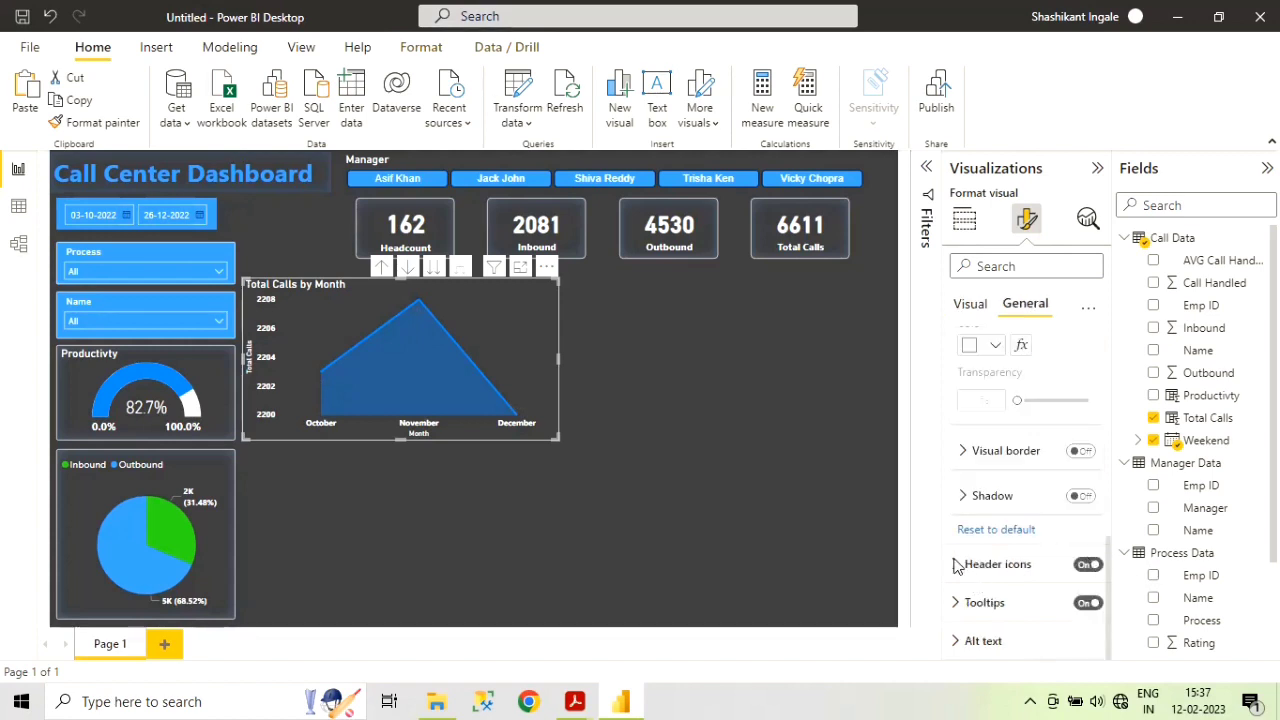
- Give the area chart a white visual border with 3 px rounded corners
{"action": "left_click", "coordinate": [1085, 453]}
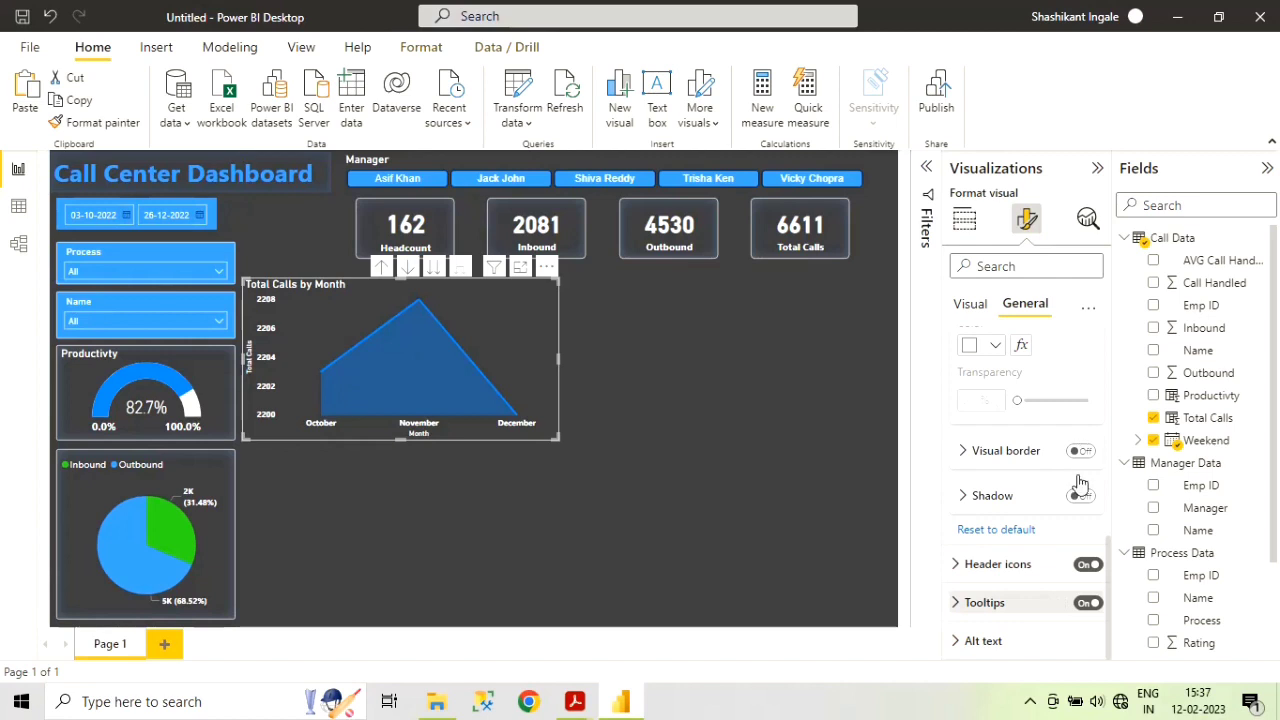
{"action": "left_click", "coordinate": [964, 452]}
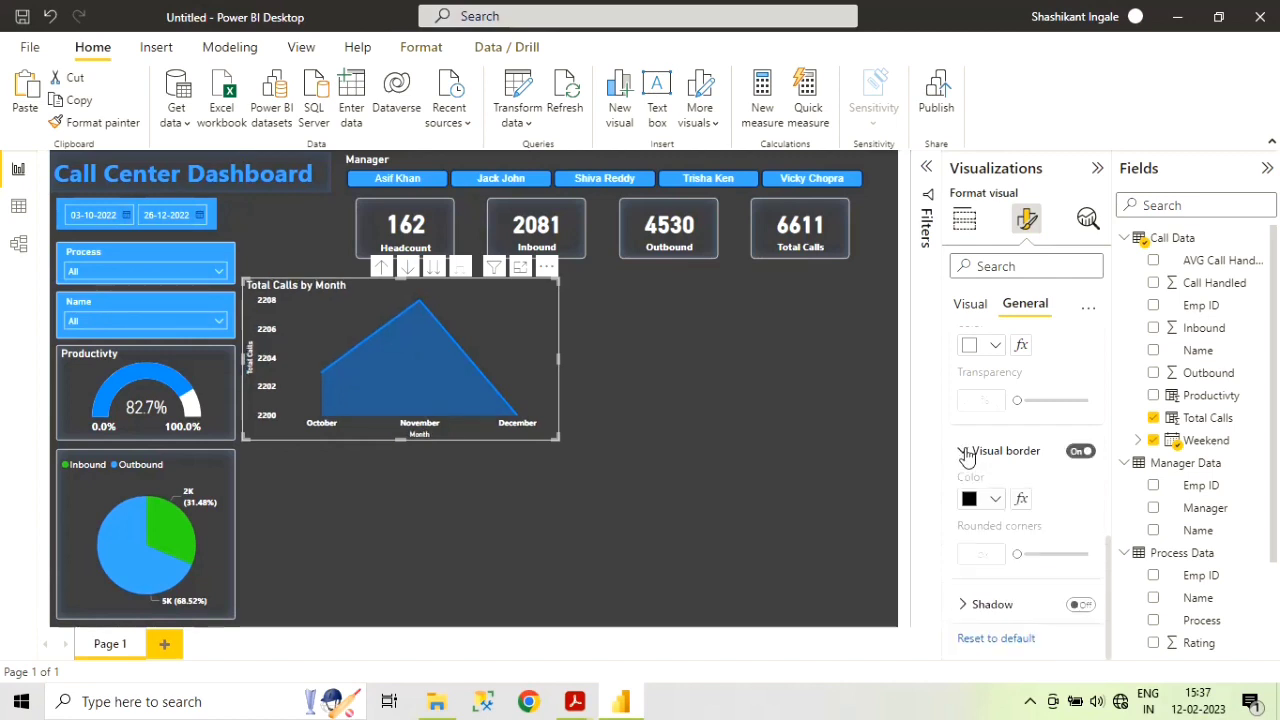
{"action": "left_click", "coordinate": [995, 500]}
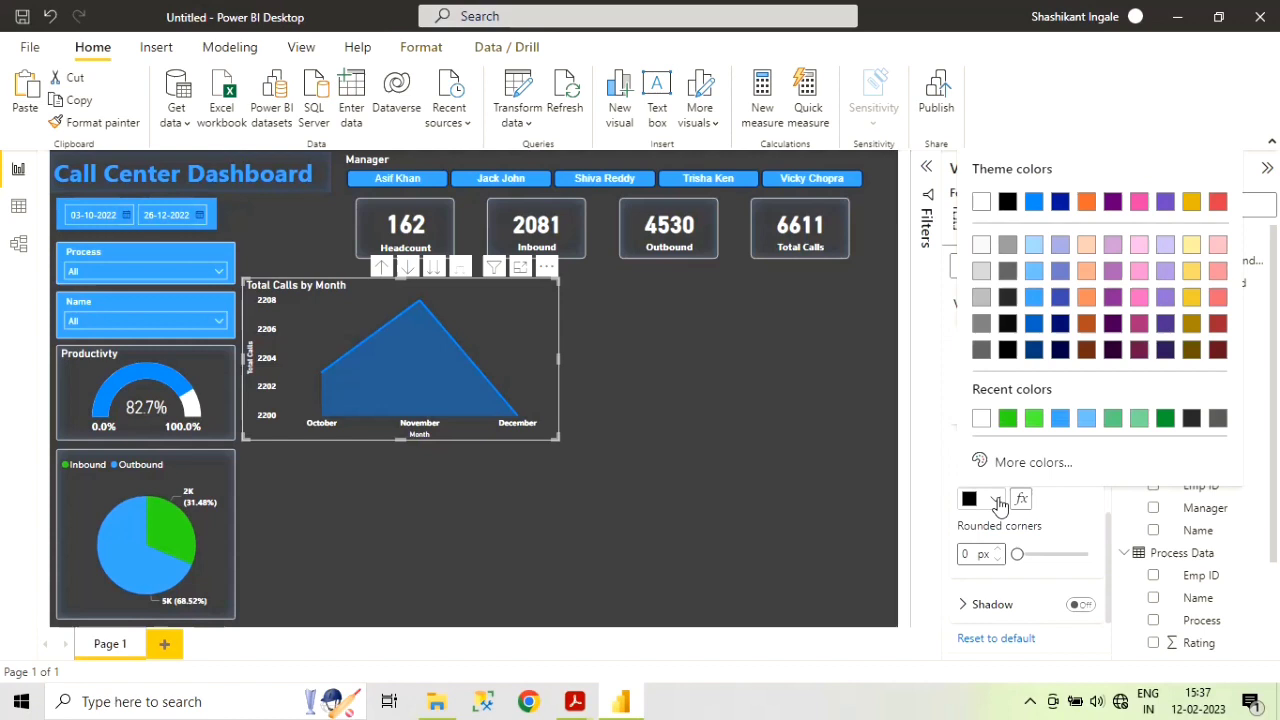
{"action": "left_click", "coordinate": [981, 203]}
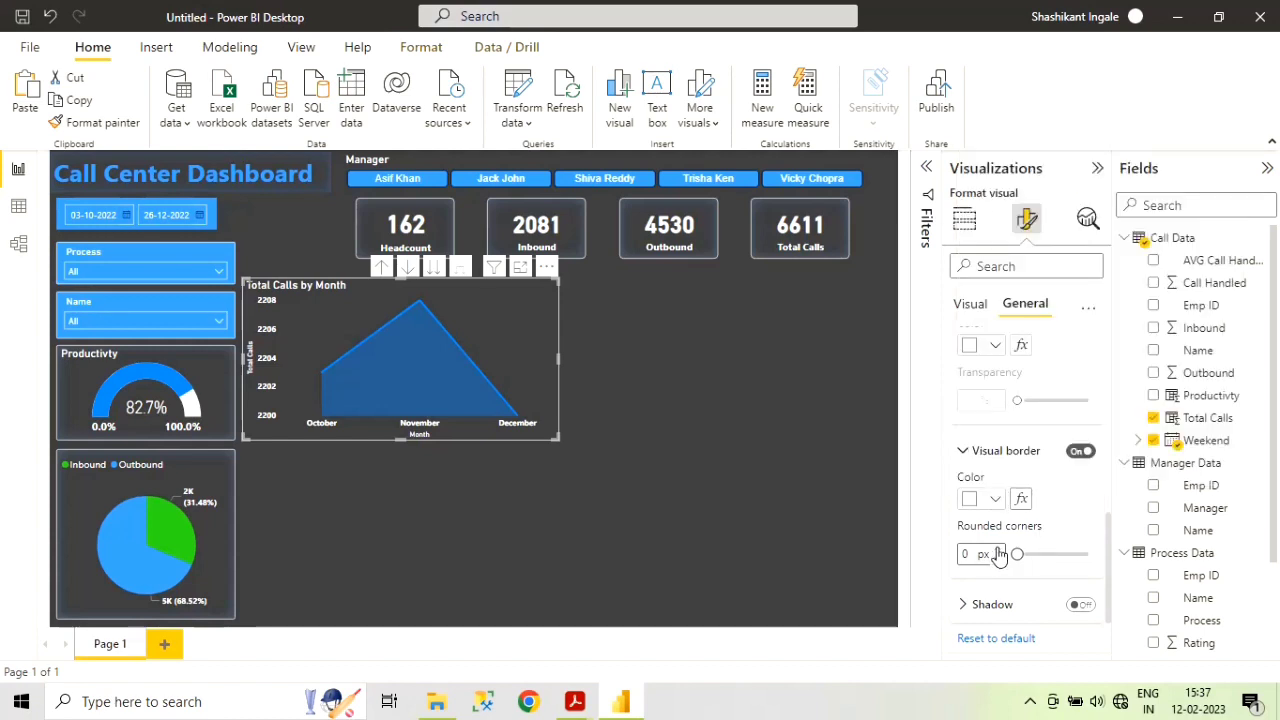
{"action": "double_click", "coordinate": [998, 550]}
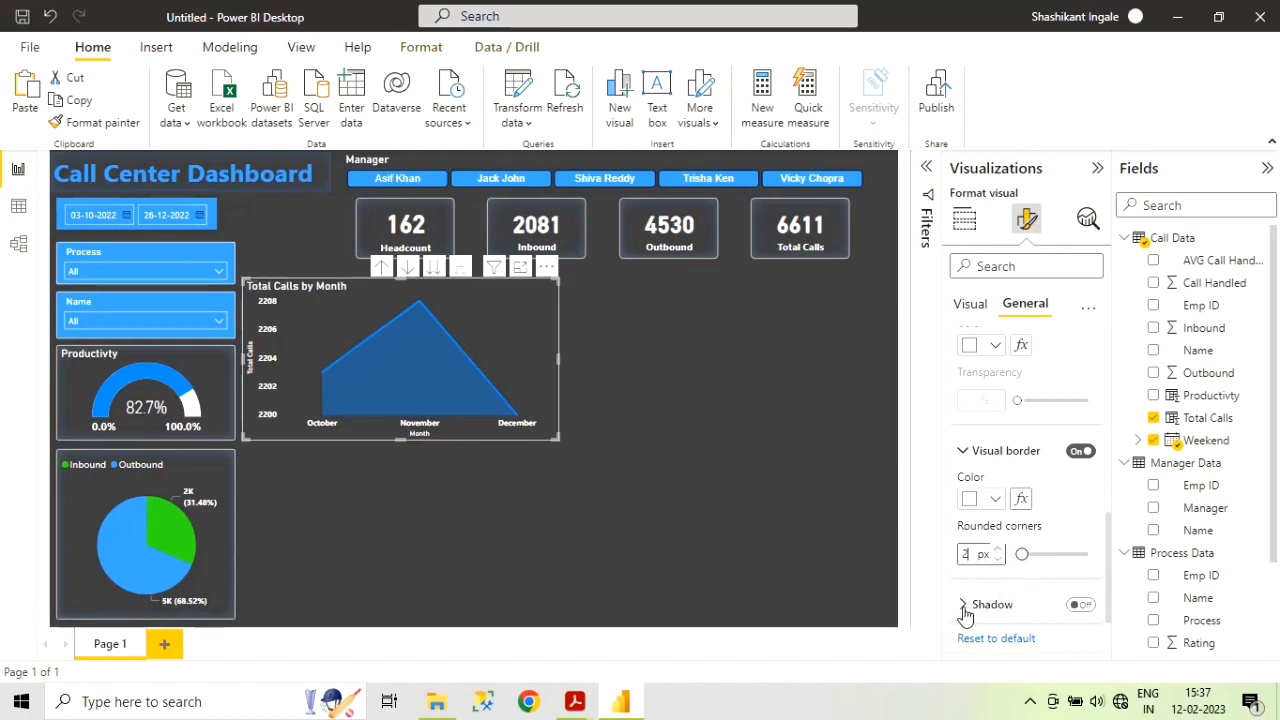
- Turn on the area chart's shadow and set its colour to light blue
{"action": "left_click", "coordinate": [1082, 605]}
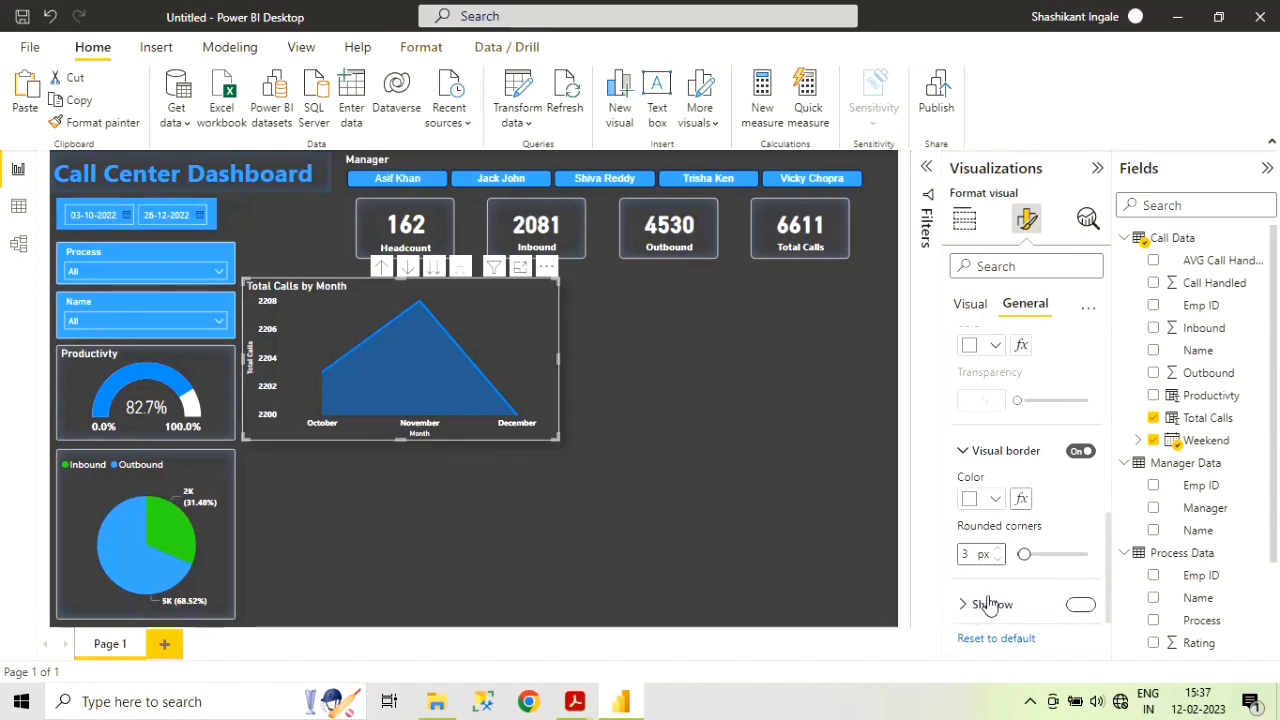
{"action": "left_click", "coordinate": [1013, 596]}
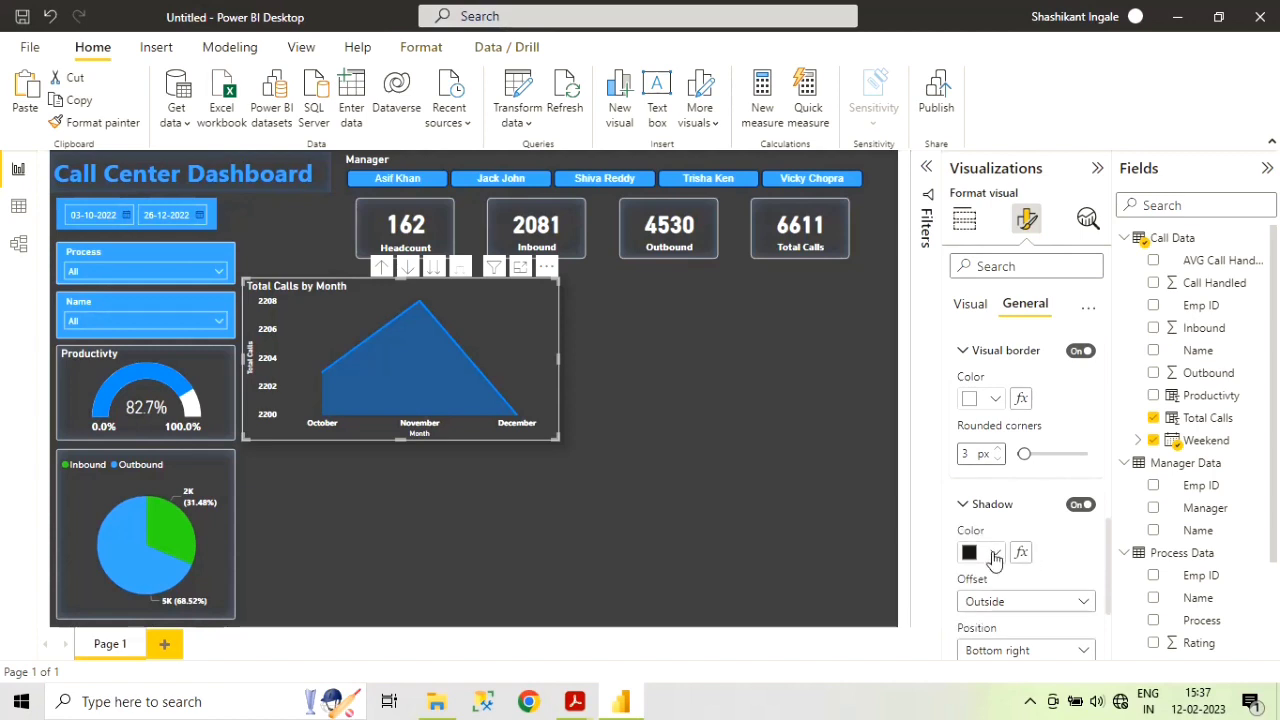
{"action": "left_click", "coordinate": [995, 556]}
{"action": "left_click", "coordinate": [1035, 355]}
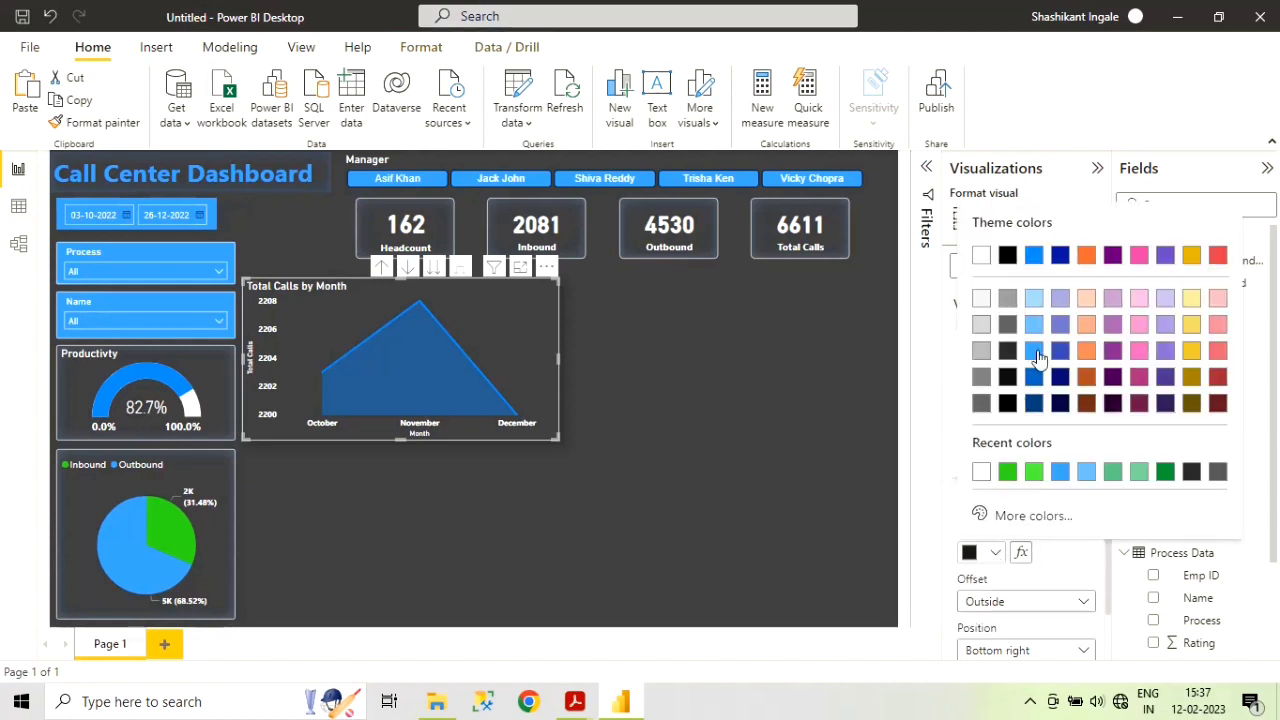
- Set the area chart's shadow offset to Inside and open the shadow's position options
{"action": "left_click", "coordinate": [1063, 602]}
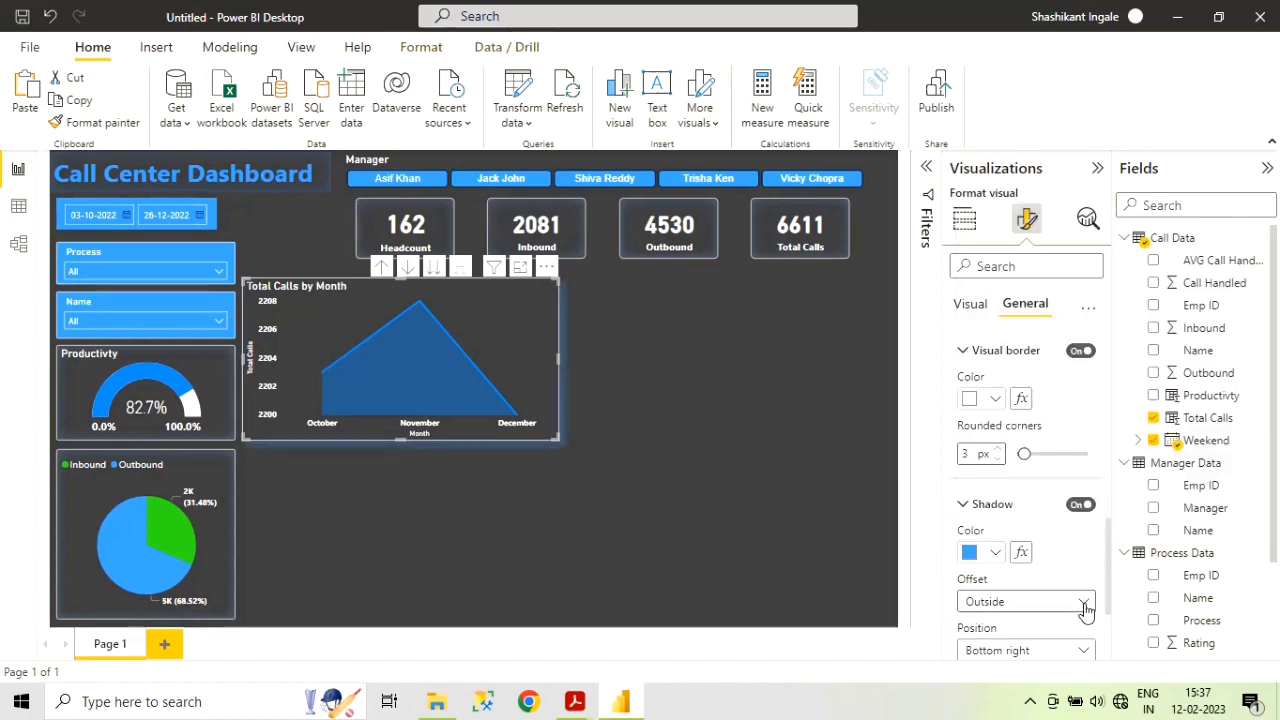
{"action": "left_click", "coordinate": [1084, 605]}
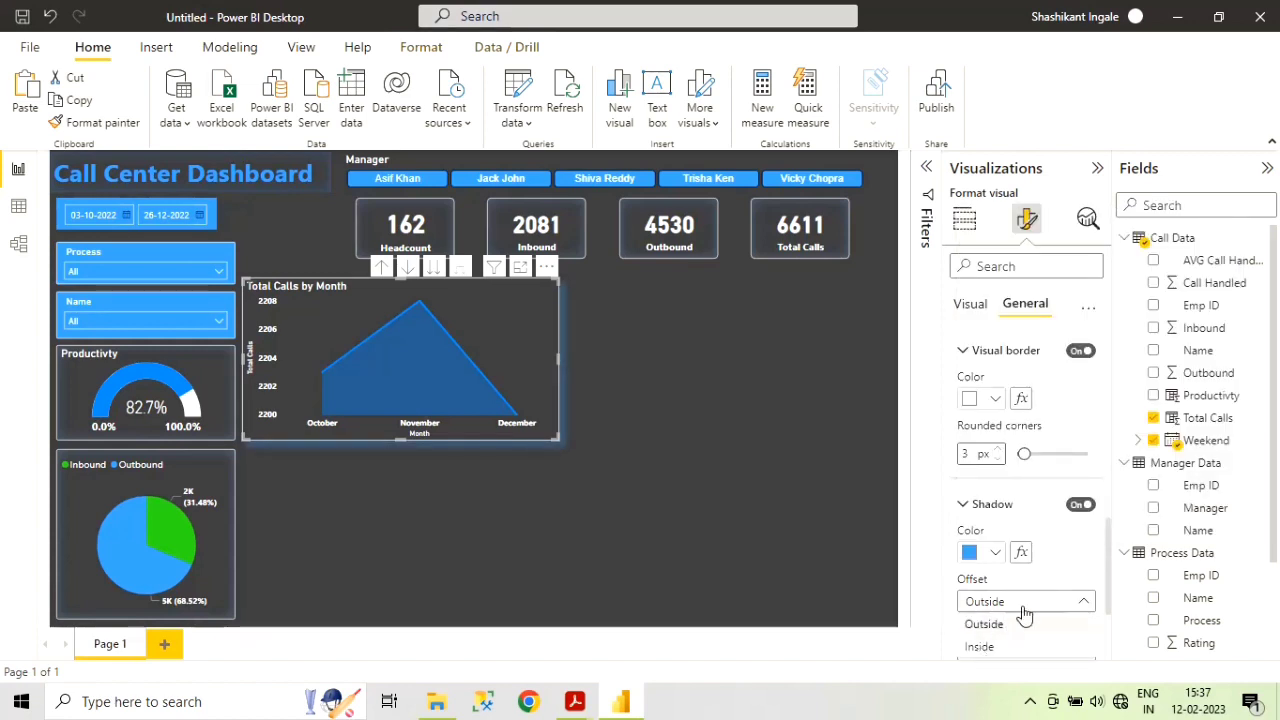
{"action": "left_click", "coordinate": [1037, 601]}
{"action": "scroll", "coordinate": [1050, 560], "scroll_direction": "down", "scroll_amount": 2}
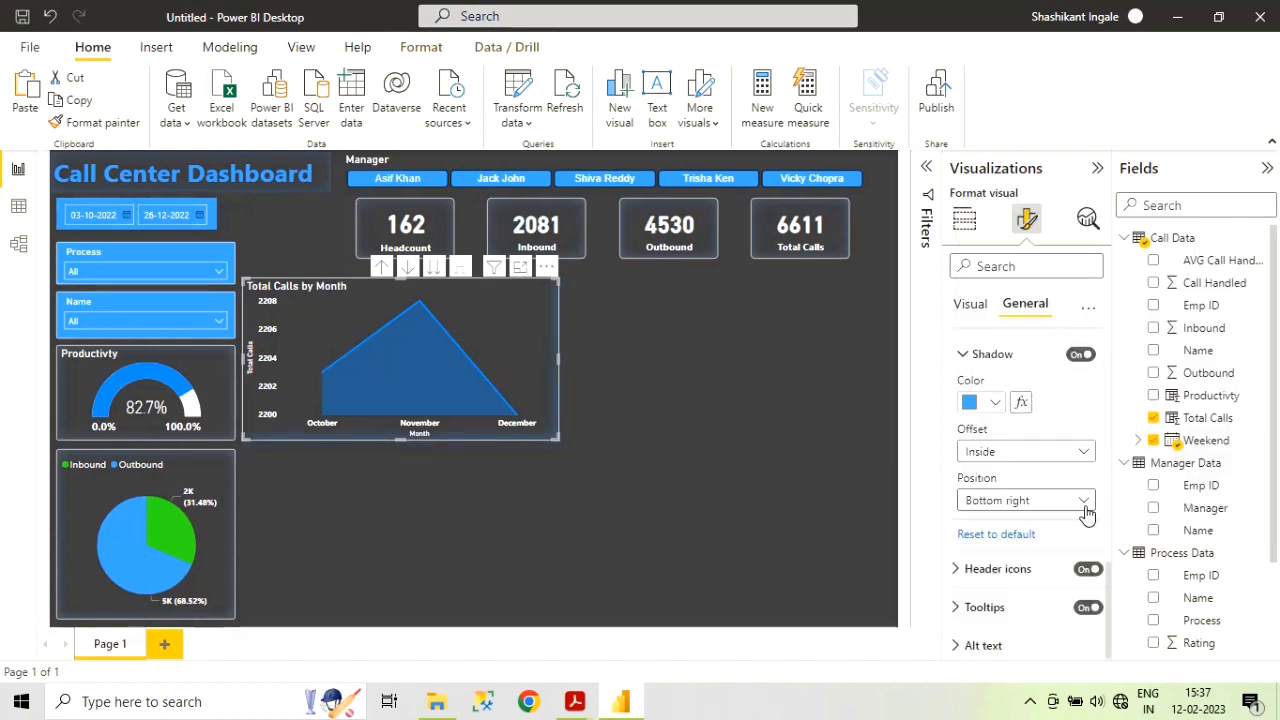
{"action": "left_click", "coordinate": [1085, 505]}
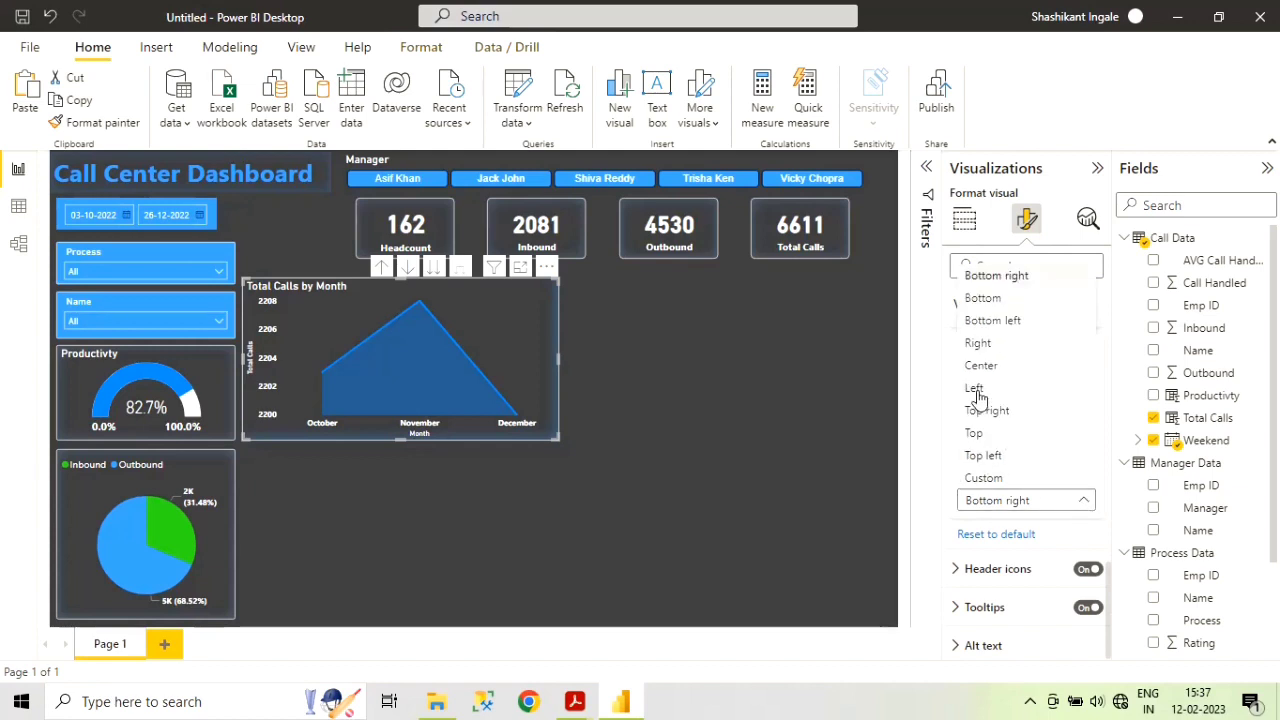
{"action": "left_click", "coordinate": [1122, 640]}
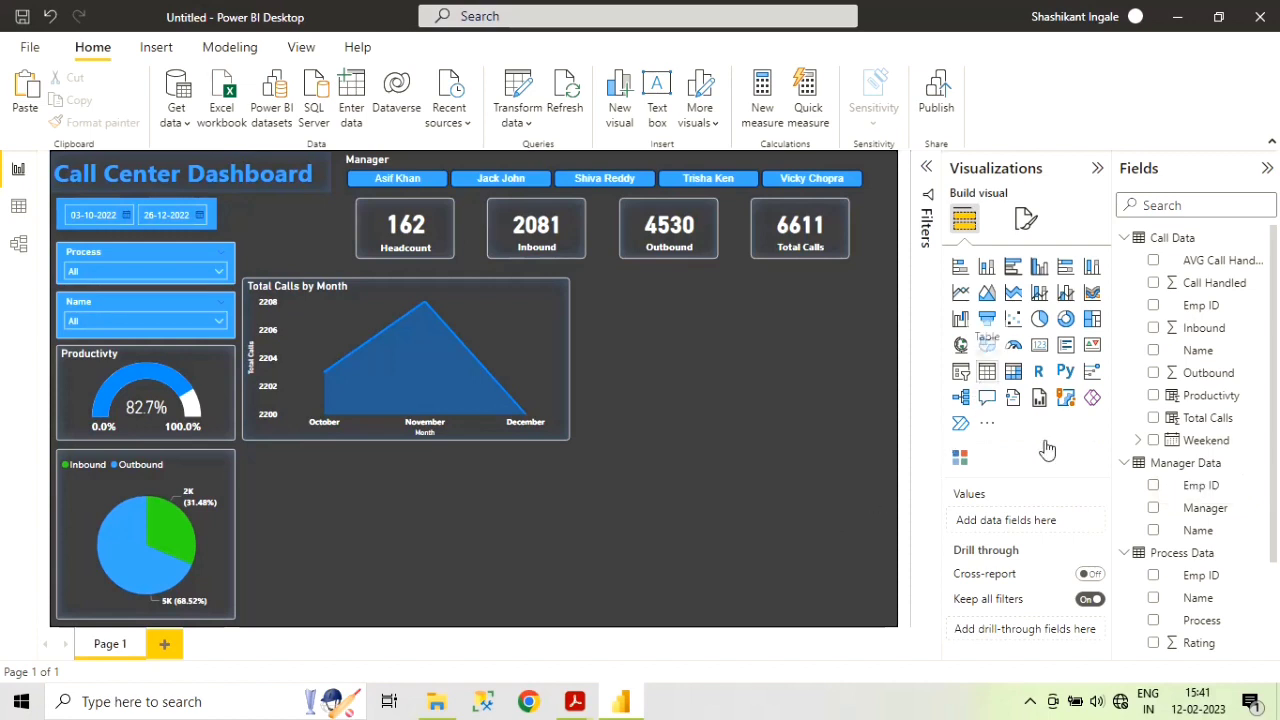
- Insert a matrix visual and enlarge it to fill the space beside the area chart
{"action": "scroll", "coordinate": [1192, 528], "scroll_direction": "down", "scroll_amount": 2}
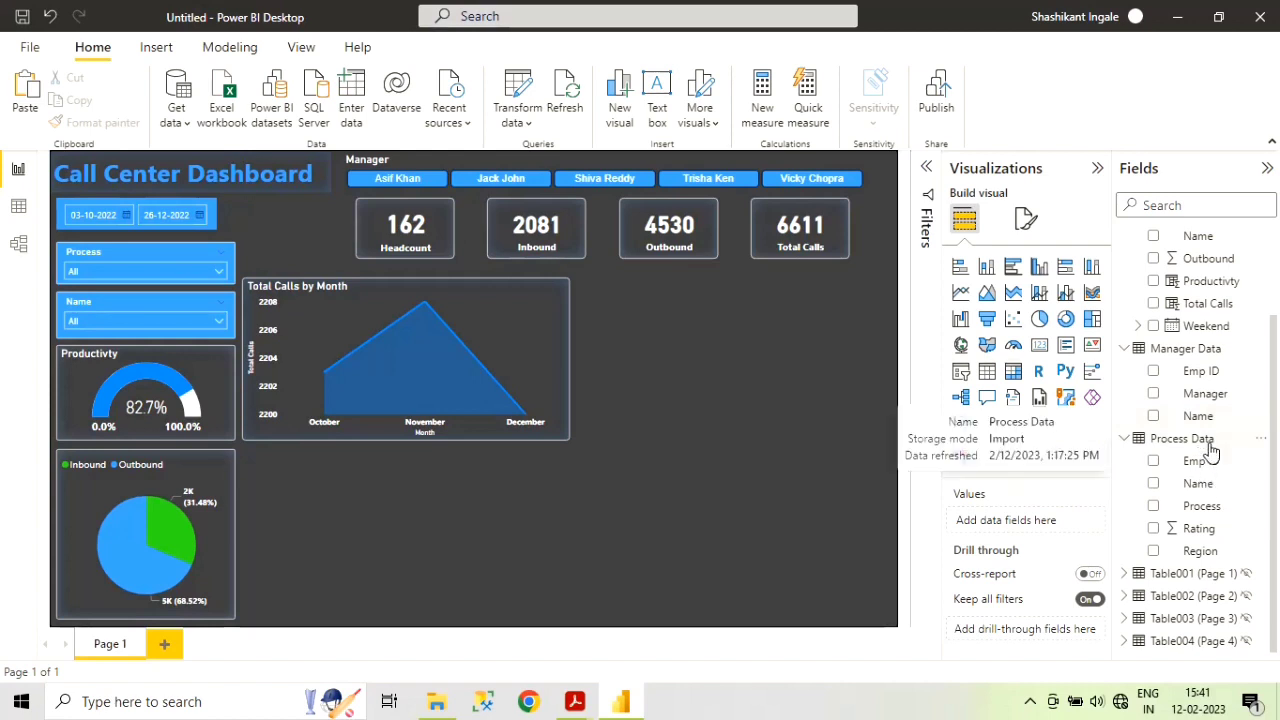
{"action": "scroll", "coordinate": [1205, 450], "scroll_direction": "up", "scroll_amount": 1}
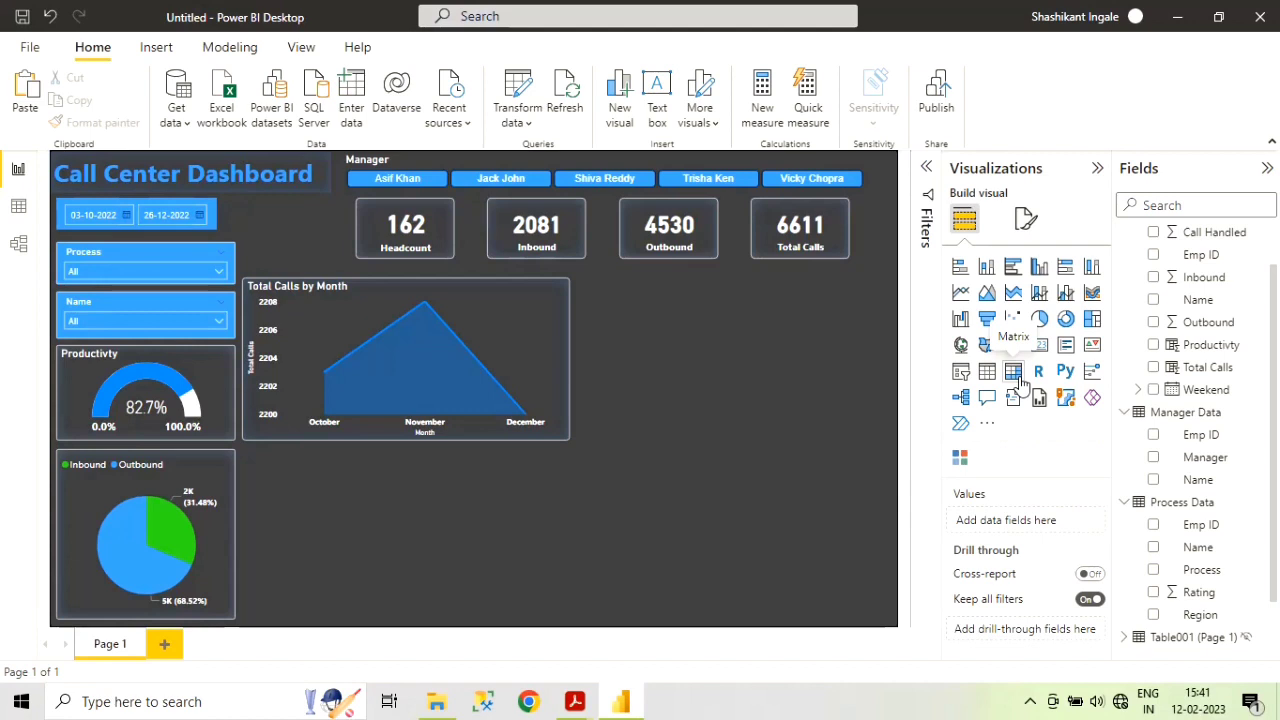
{"action": "left_click", "coordinate": [1020, 385]}
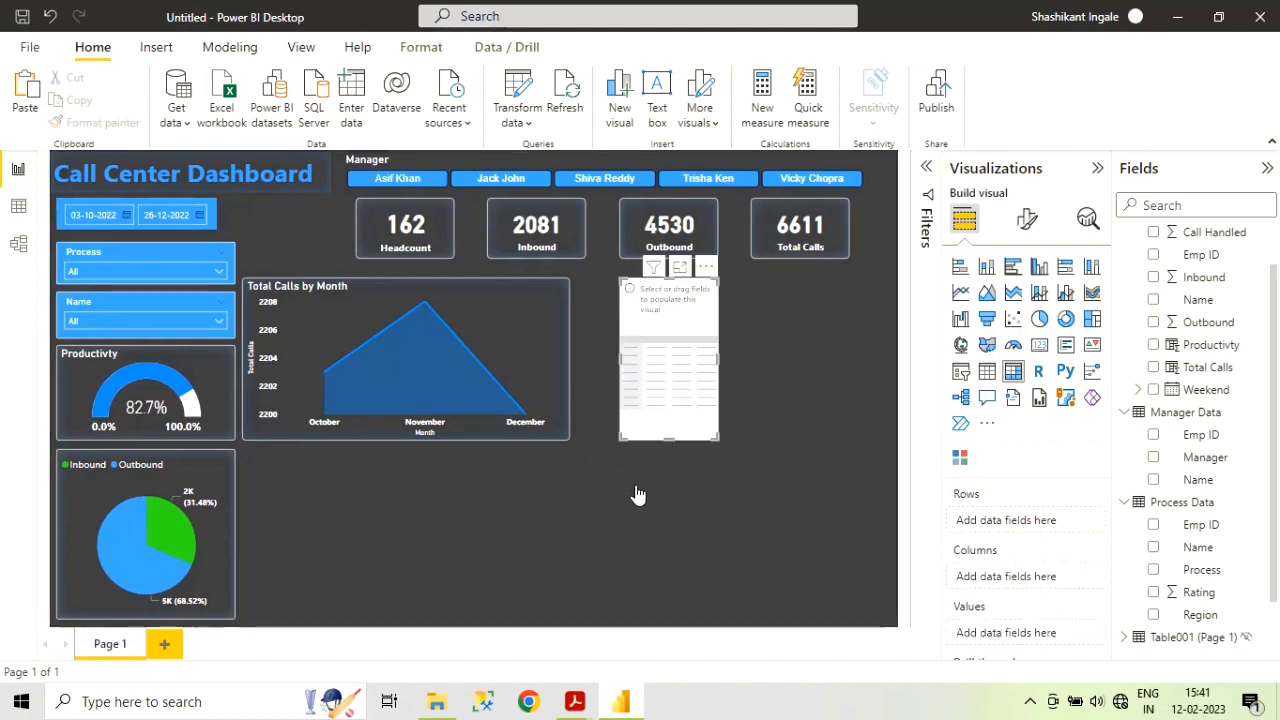
{"action": "left_click_drag", "start_coordinate": [717, 439], "coordinate": [884, 435]}
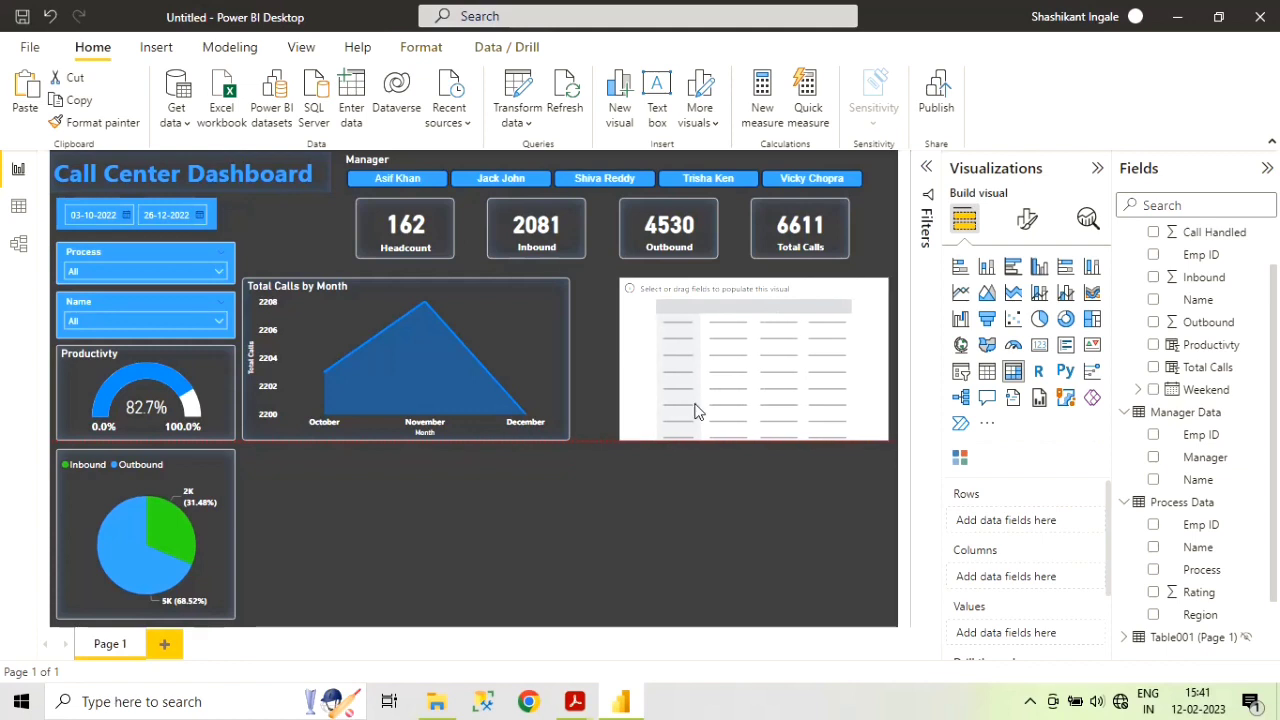
{"action": "left_click_drag", "start_coordinate": [621, 368], "coordinate": [579, 366]}
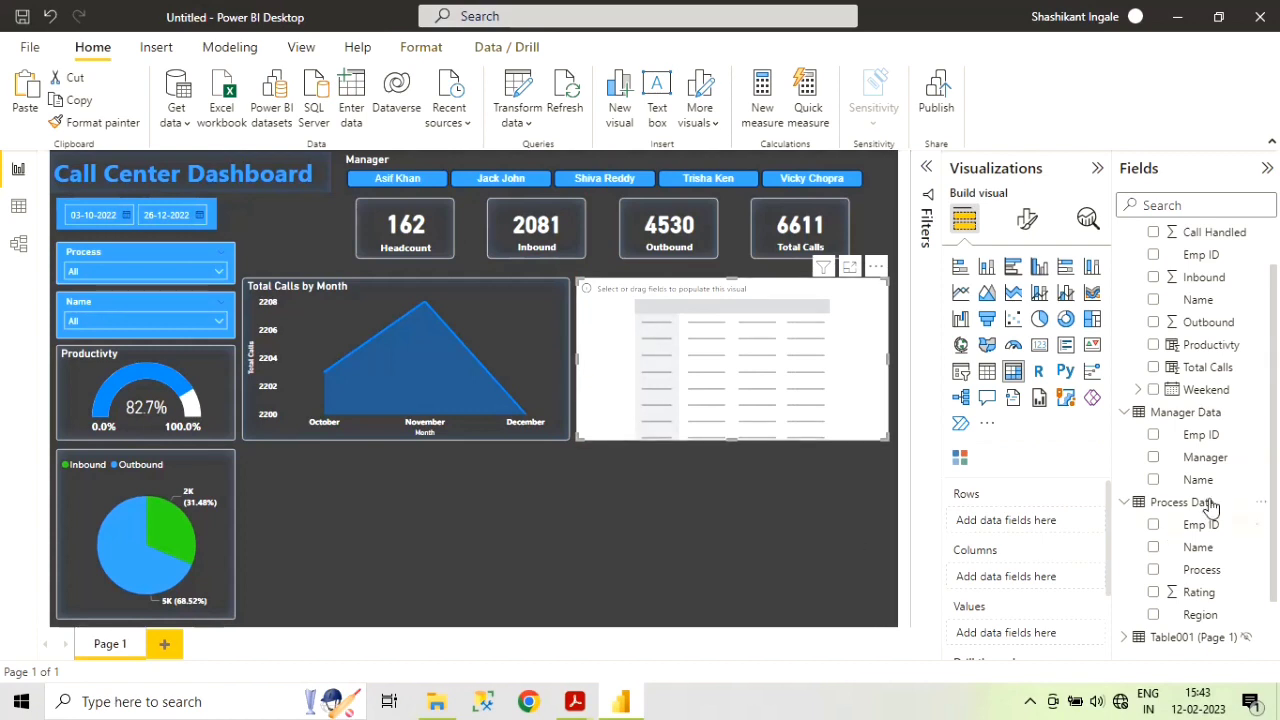
- Put the Emp ID field from Call Data in the matrix rows
{"action": "scroll", "coordinate": [1205, 510], "scroll_direction": "down", "scroll_amount": 1}
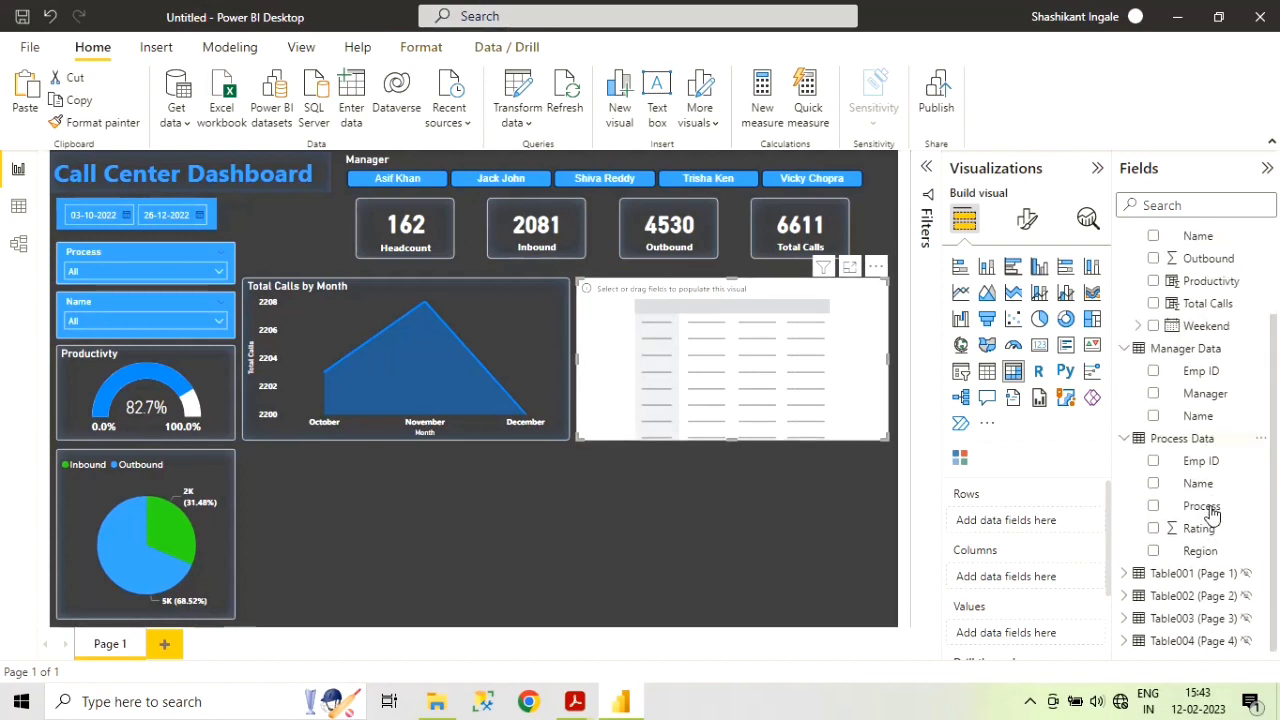
{"action": "left_click", "coordinate": [1153, 463]}
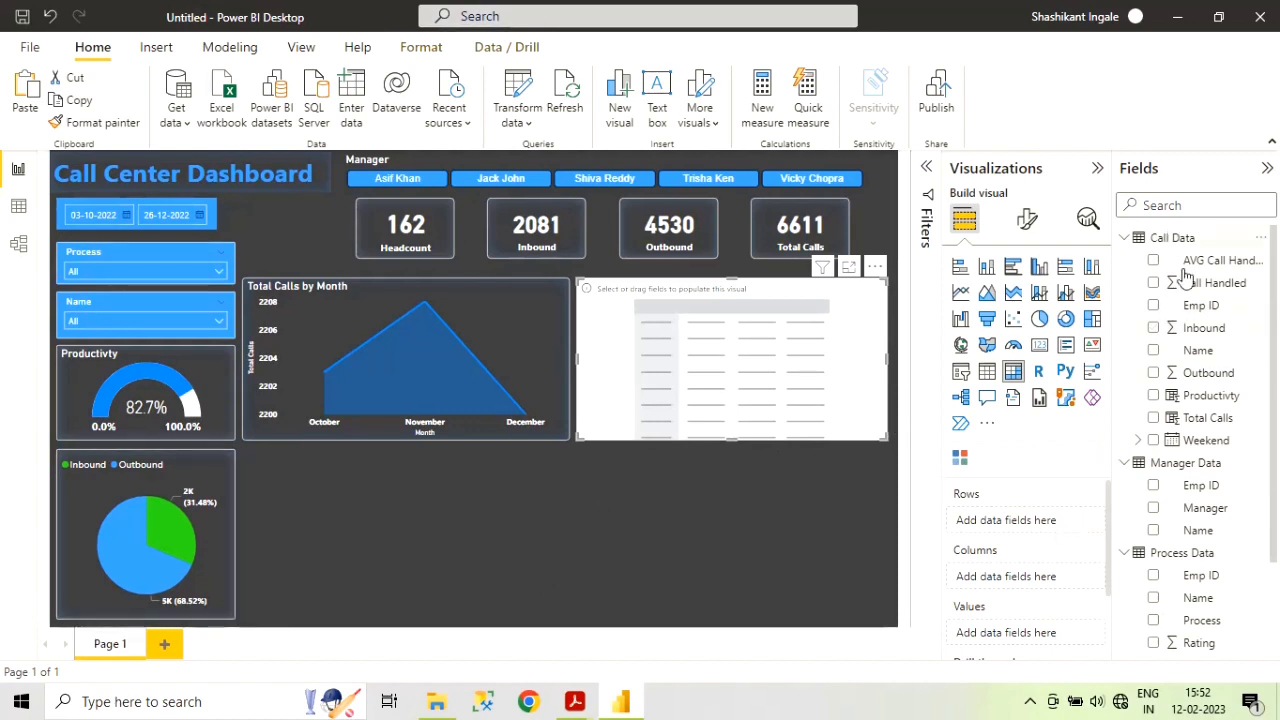
{"action": "left_click_drag", "start_coordinate": [1213, 312], "coordinate": [1075, 535]}
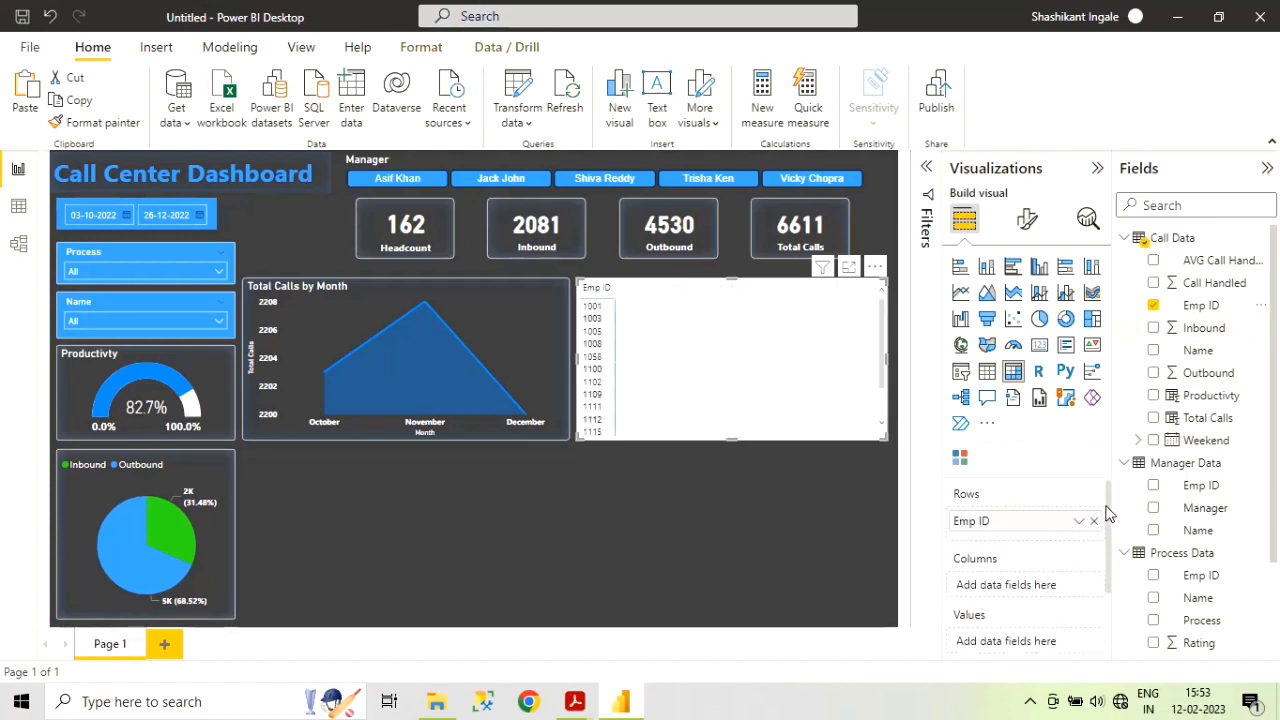
{"action": "scroll", "coordinate": [1107, 513], "scroll_direction": "down", "scroll_amount": 2}
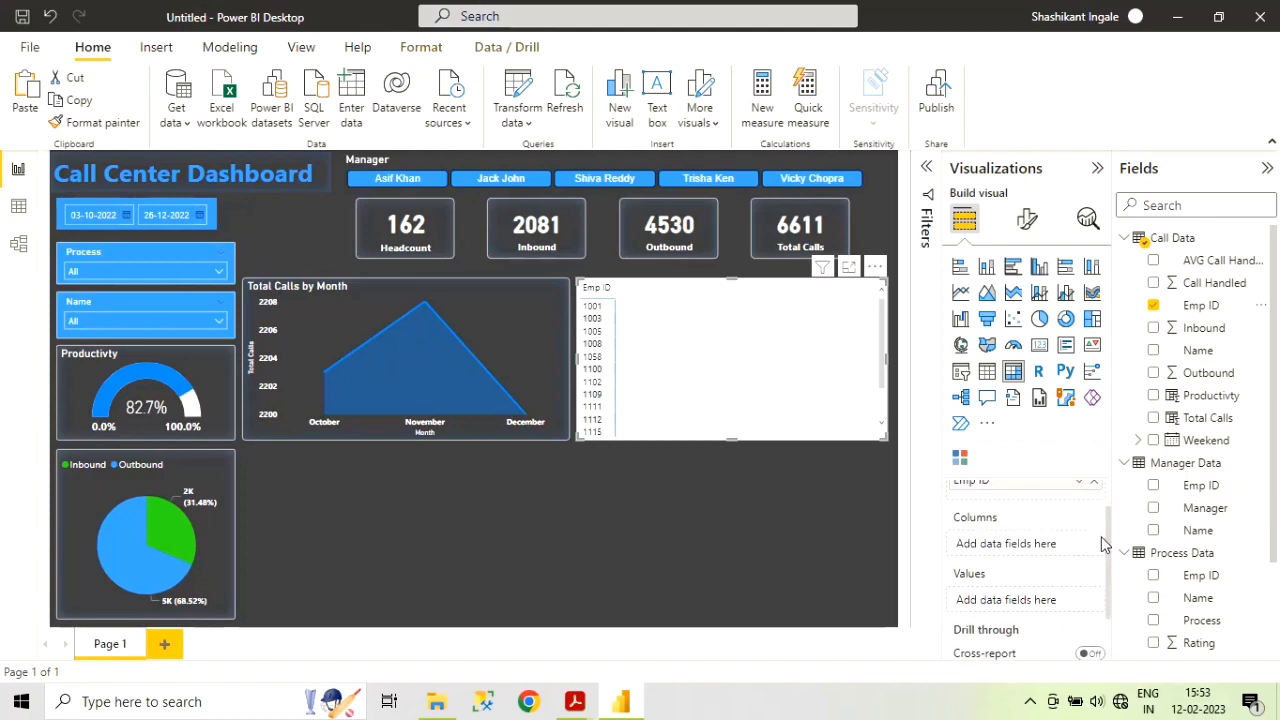
{"action": "left_click_drag", "start_coordinate": [1192, 355], "coordinate": [1040, 535]}
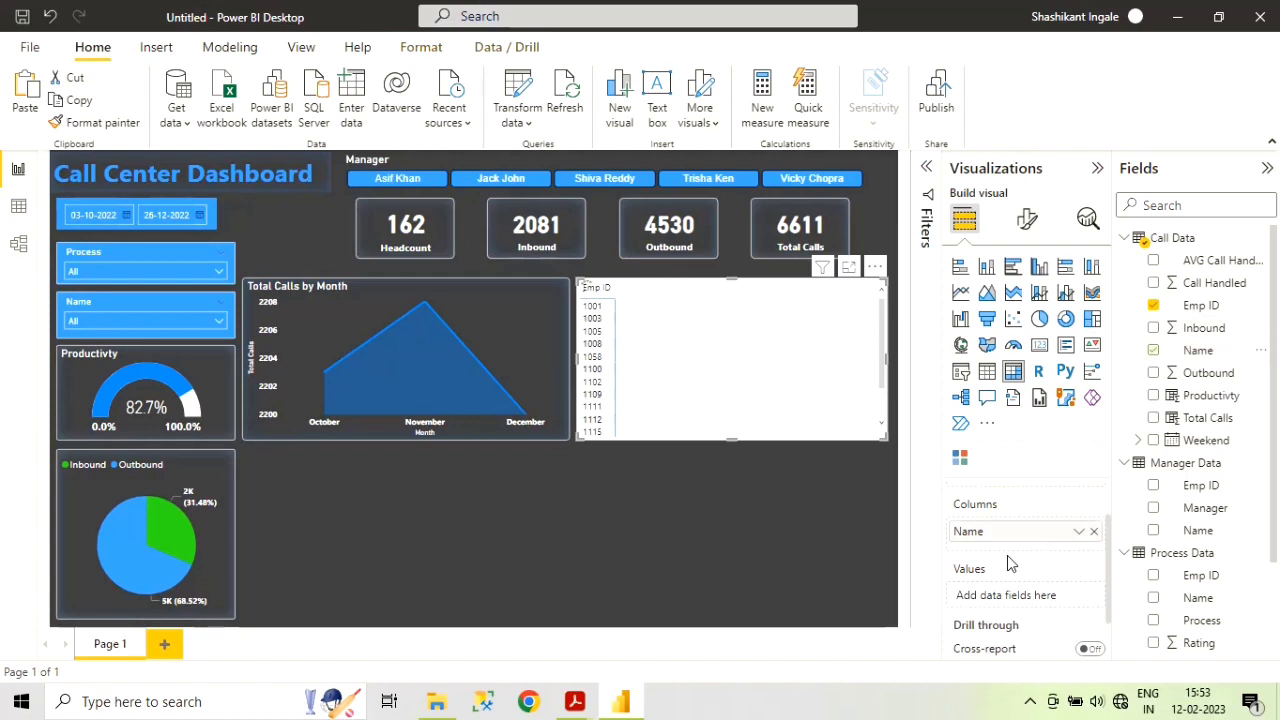
{"action": "left_click", "coordinate": [1094, 531]}
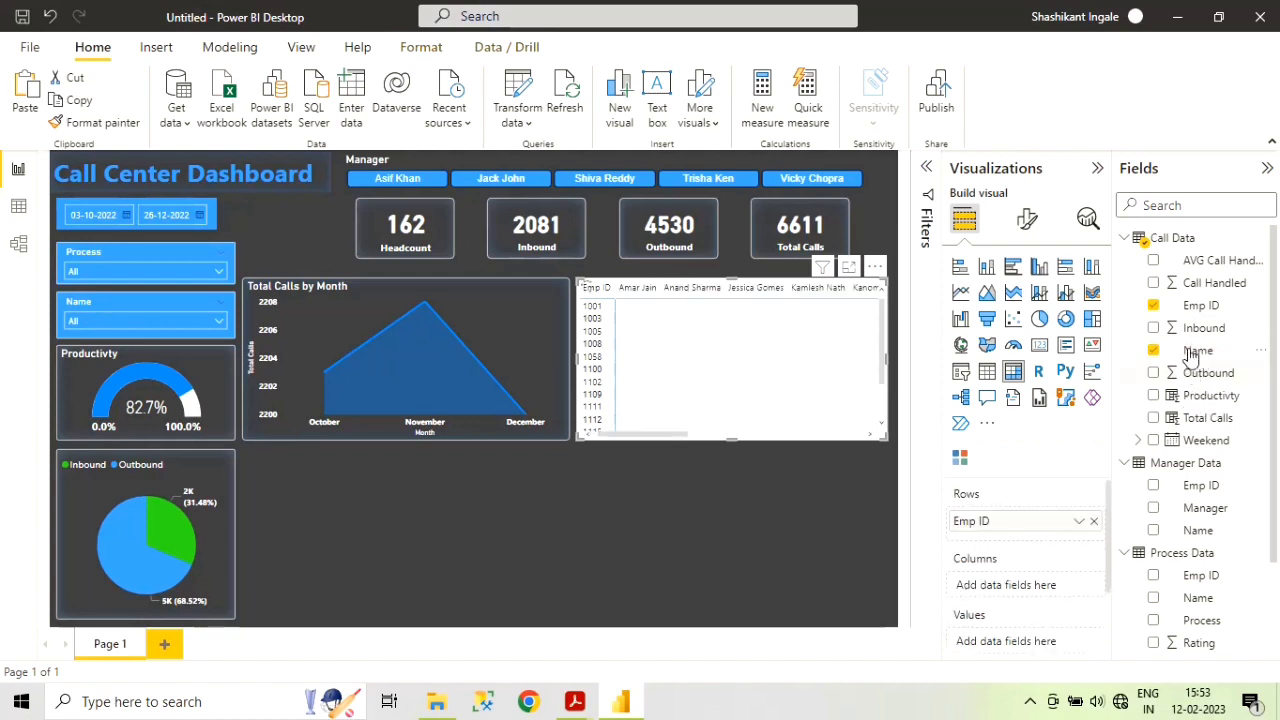
- Add the Name field from Call Data to the matrix values
{"action": "scroll", "coordinate": [1085, 583], "scroll_direction": "down", "scroll_amount": 1}
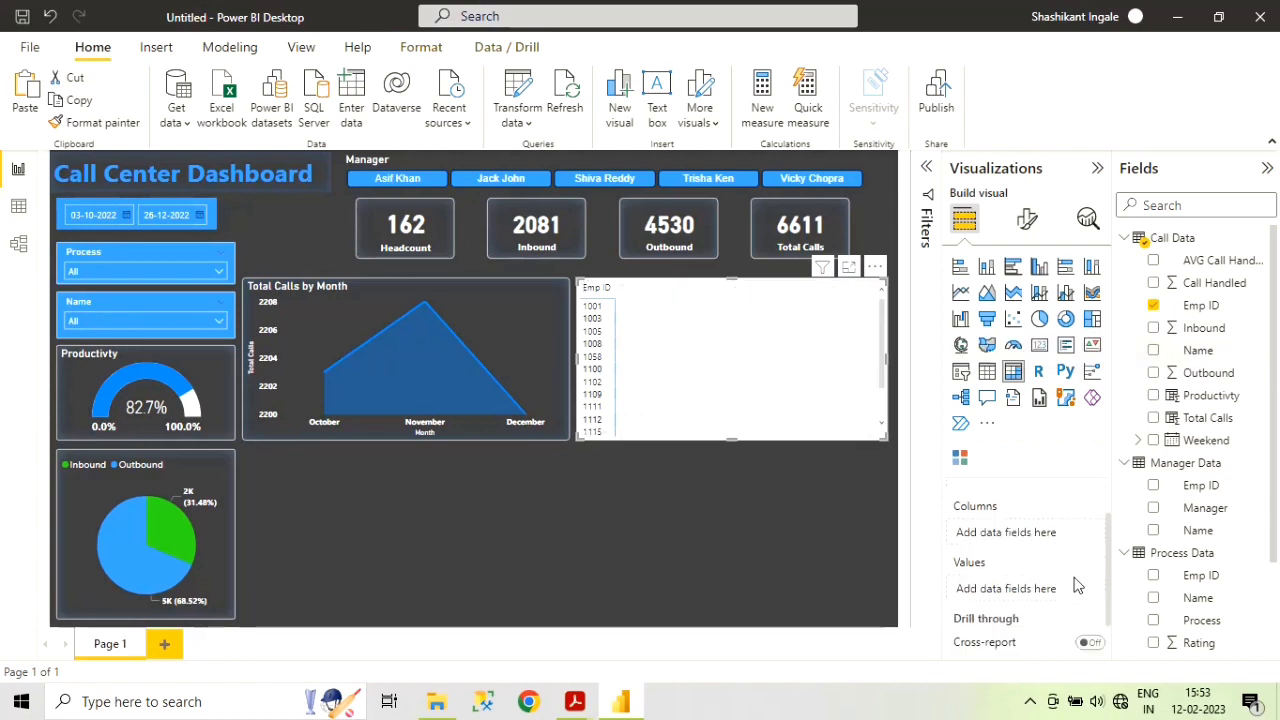
{"action": "left_click_drag", "start_coordinate": [1201, 355], "coordinate": [1013, 592]}
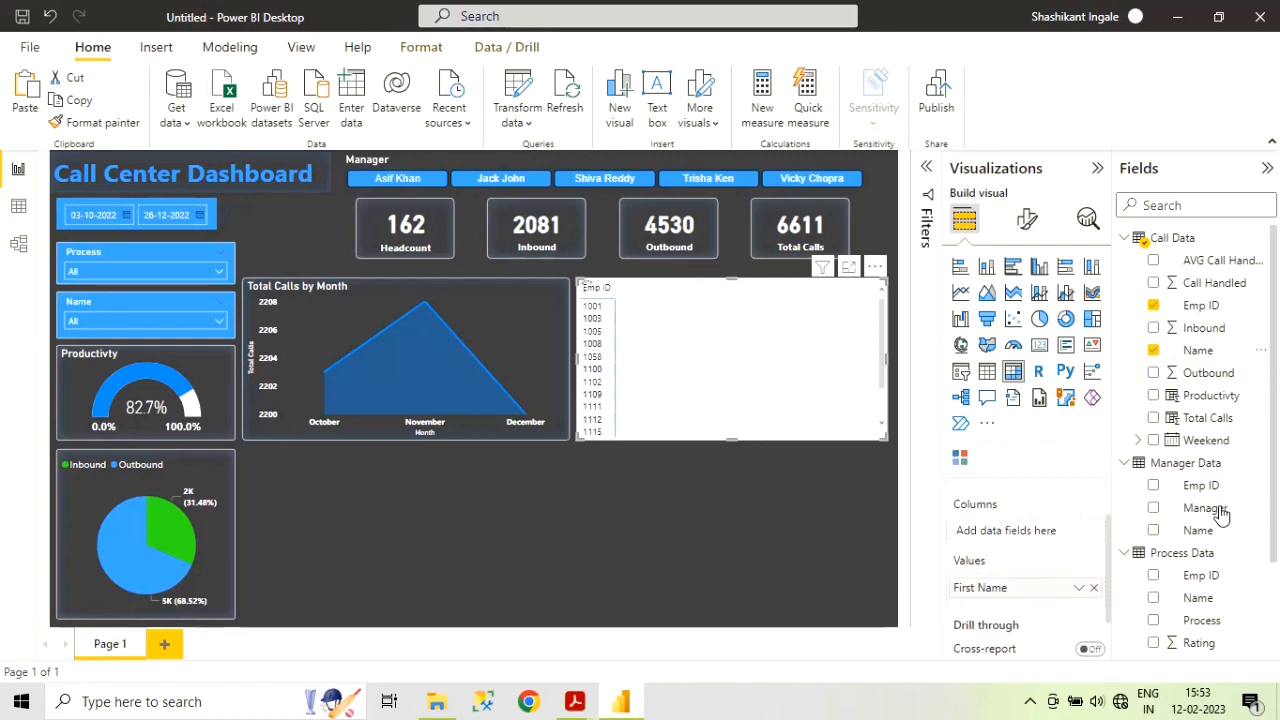
{"action": "scroll", "coordinate": [1222, 510], "scroll_direction": "down", "scroll_amount": 3}
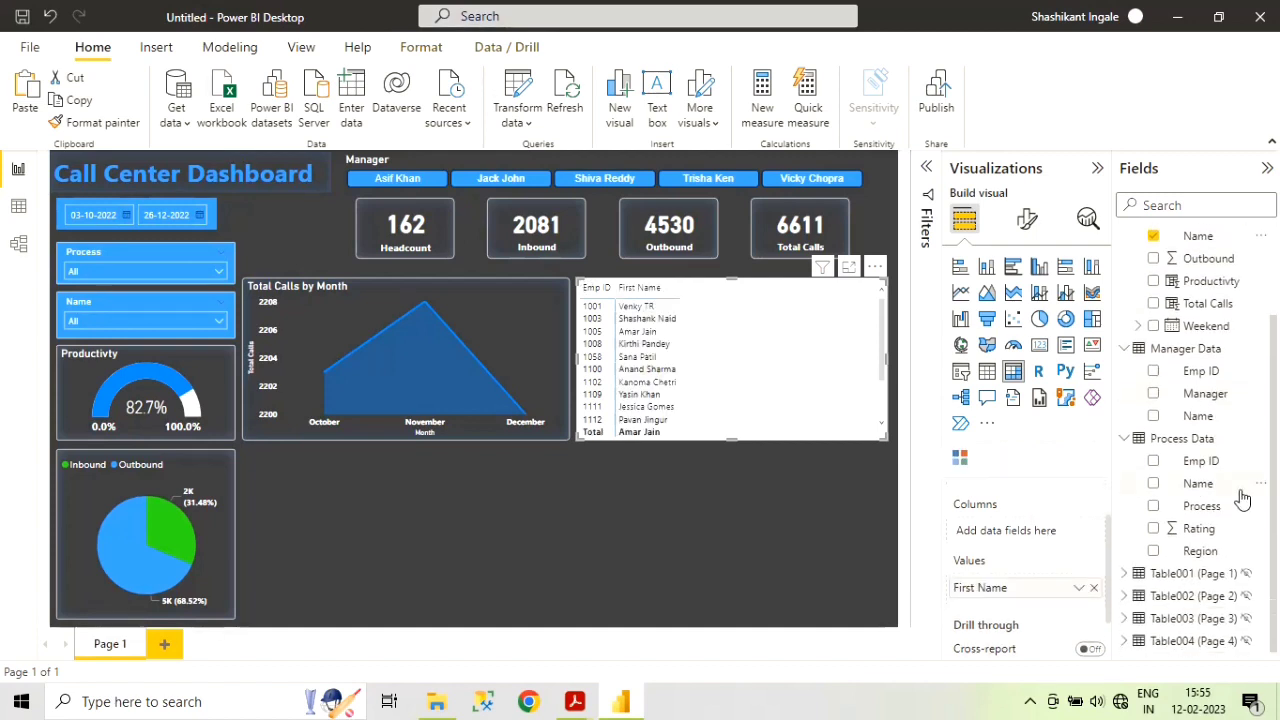
{"action": "scroll", "coordinate": [1060, 560], "scroll_direction": "down", "scroll_amount": 1}
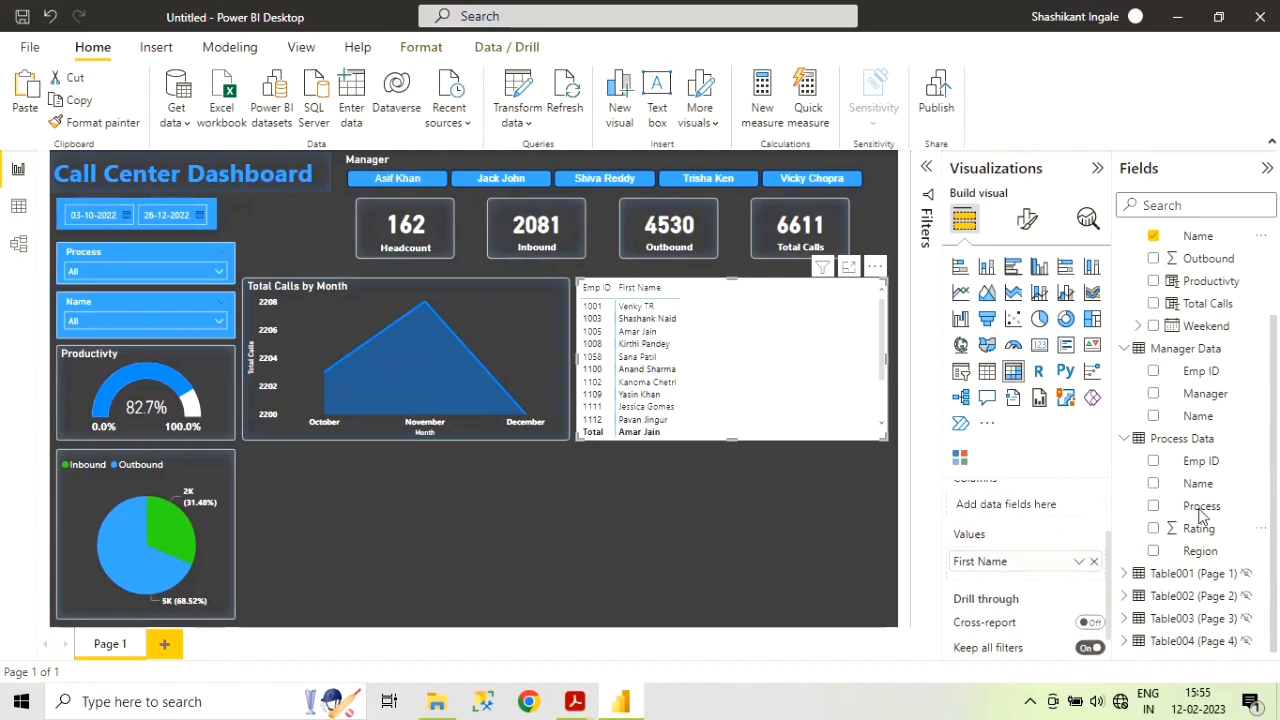
{"action": "left_click_drag", "start_coordinate": [1147, 540], "coordinate": [1087, 558]}
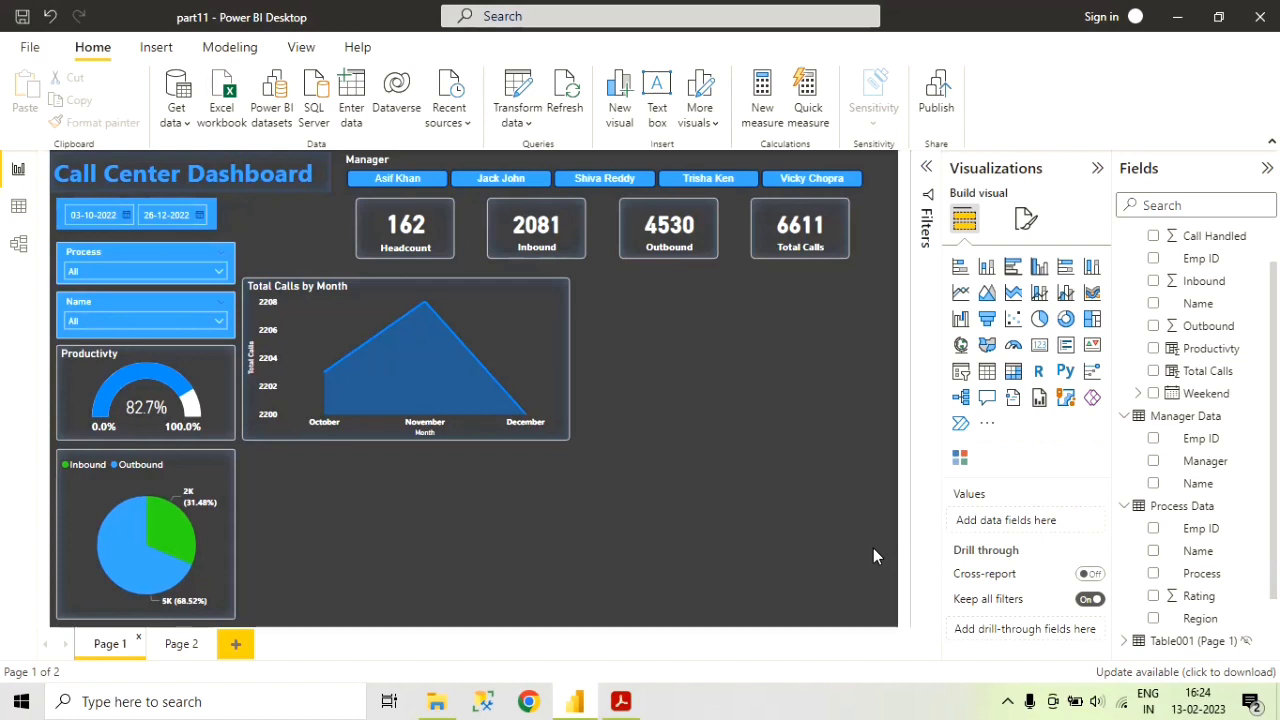
- Insert a matrix on Page 1 and widen it to fill the gap between the area chart and the page edge
{"action": "left_click", "coordinate": [1013, 375]}
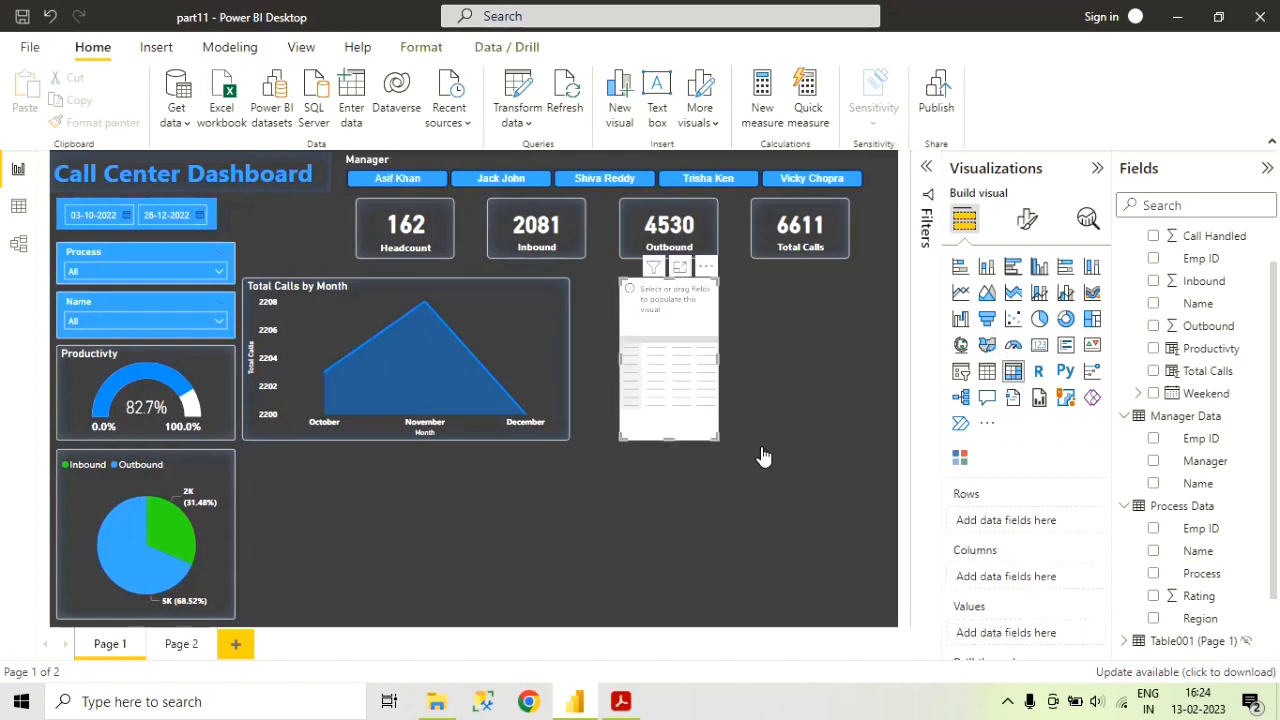
{"action": "left_click_drag", "start_coordinate": [714, 442], "coordinate": [885, 435]}
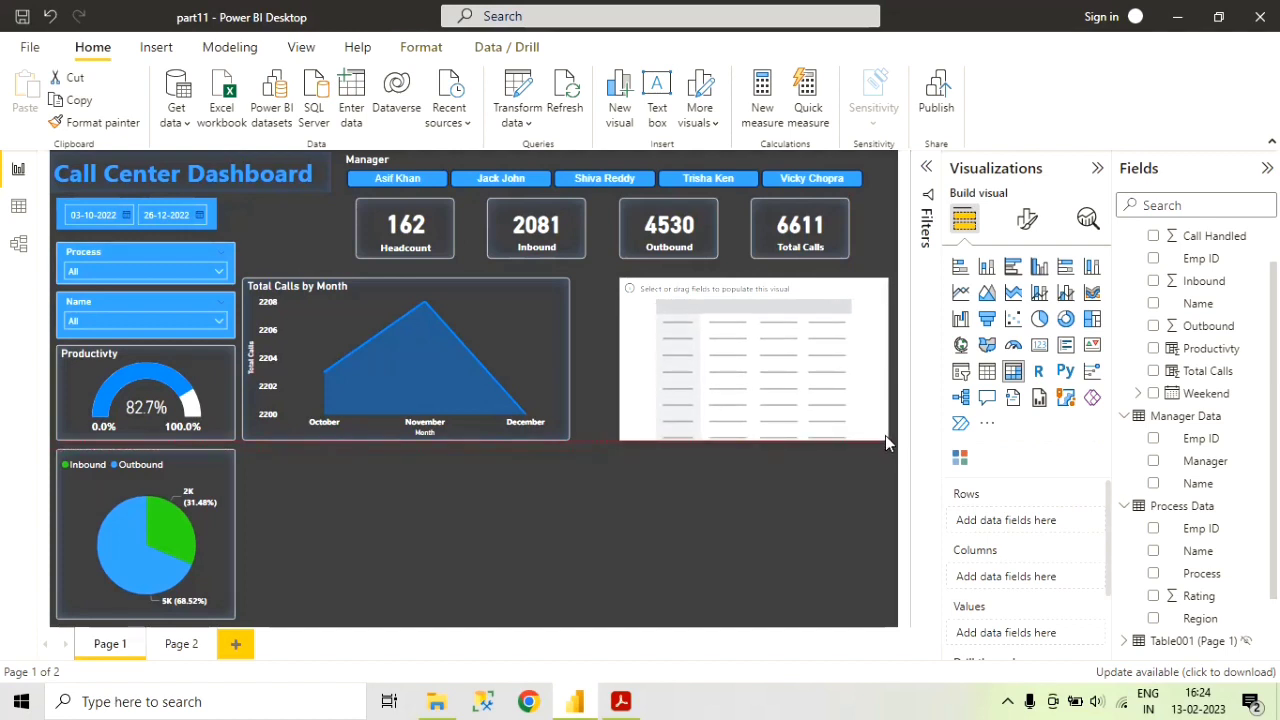
{"action": "left_click_drag", "start_coordinate": [622, 360], "coordinate": [576, 354]}
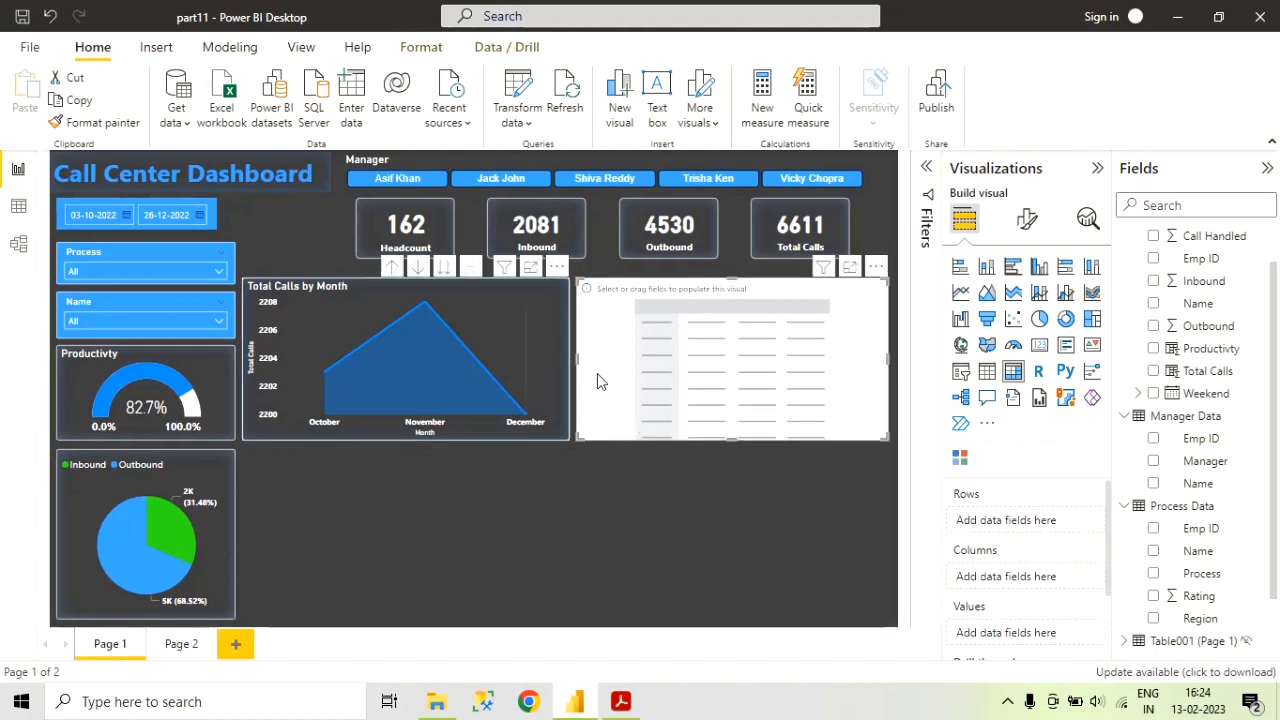
- Copy the area chart's formatting onto the empty matrix with Format painter
{"action": "left_click", "coordinate": [510, 342]}
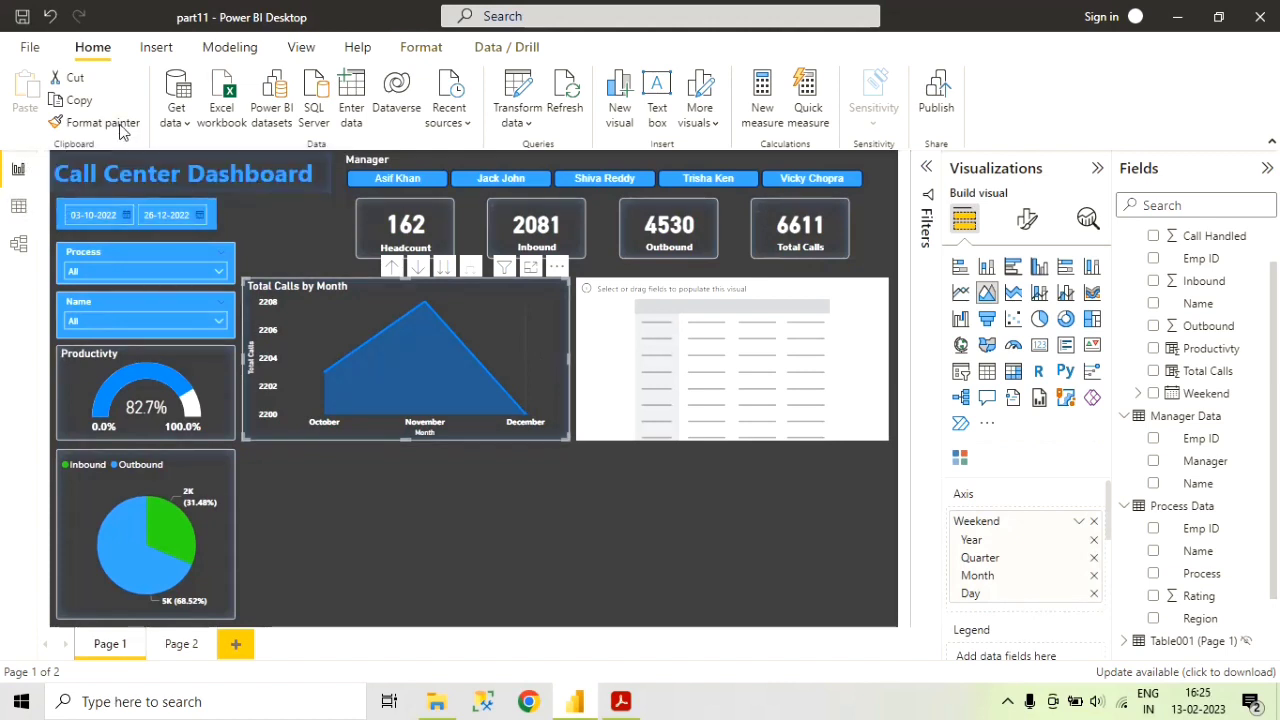
{"action": "left_click", "coordinate": [603, 336]}
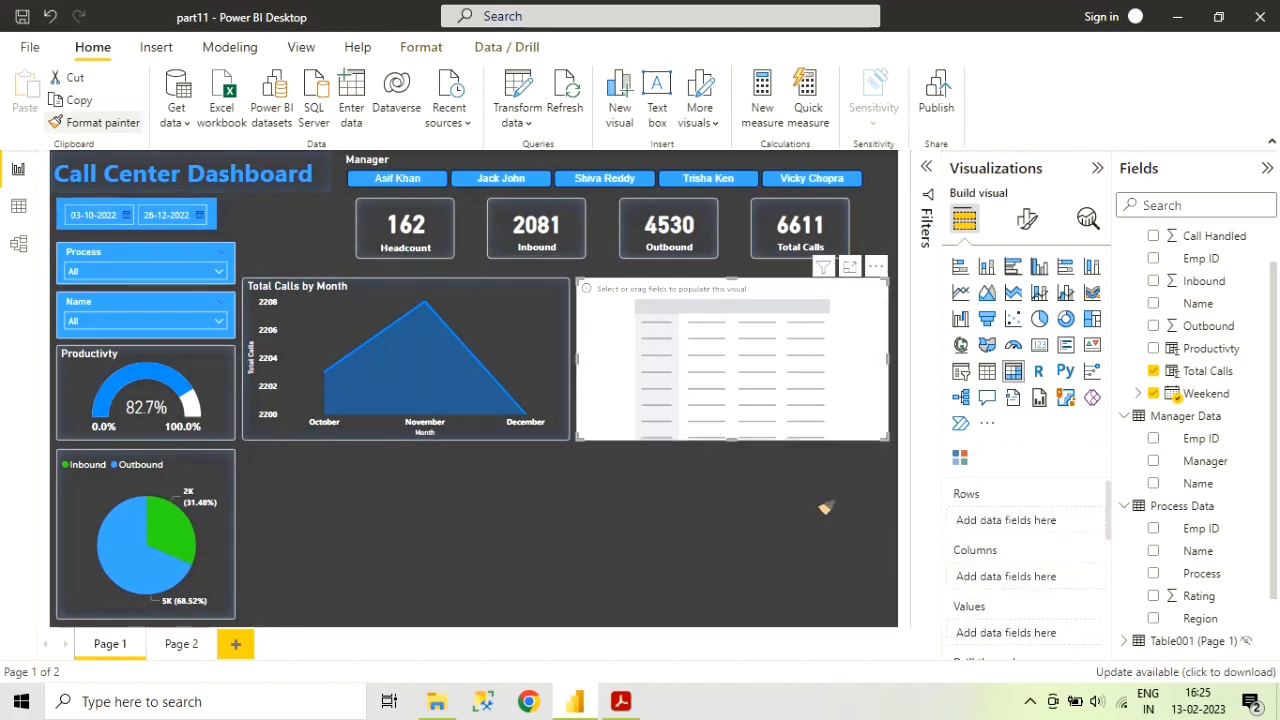
{"action": "left_click", "coordinate": [863, 388]}
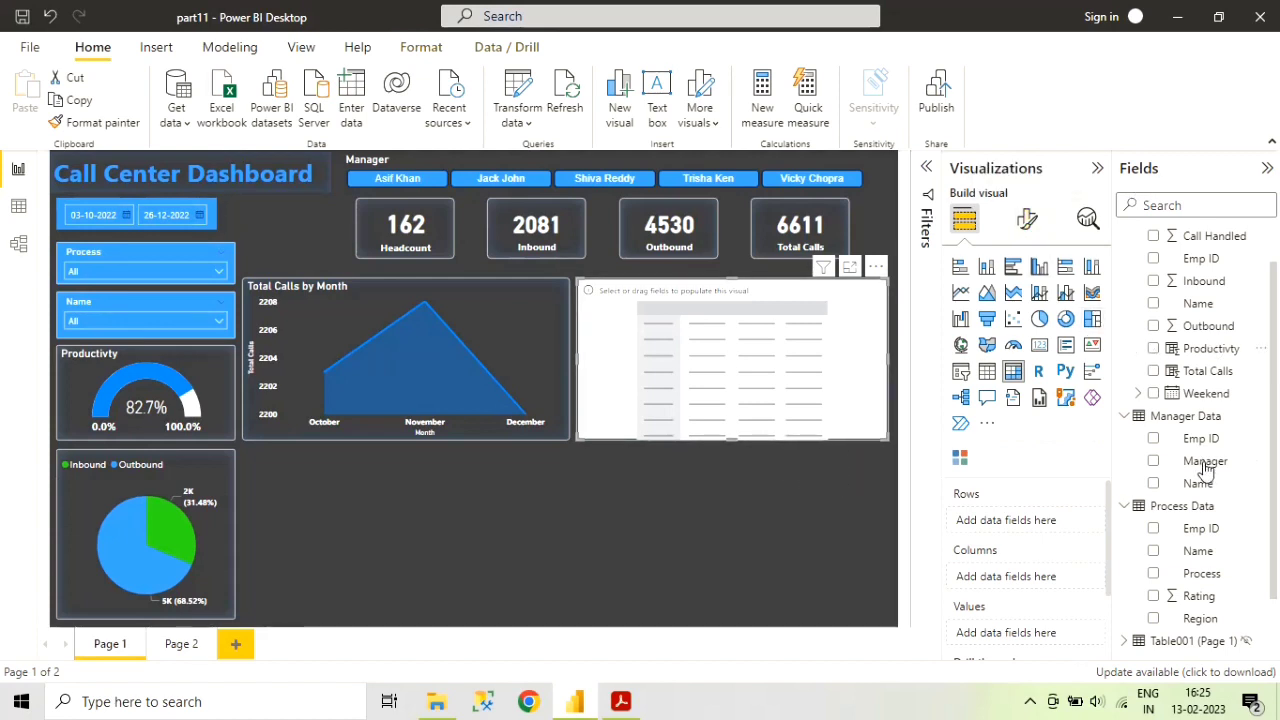
- Put Emp ID from Process Data in the matrix rows and Name from the same table in the values
{"action": "scroll", "coordinate": [1220, 520], "scroll_direction": "down", "scroll_amount": 1}
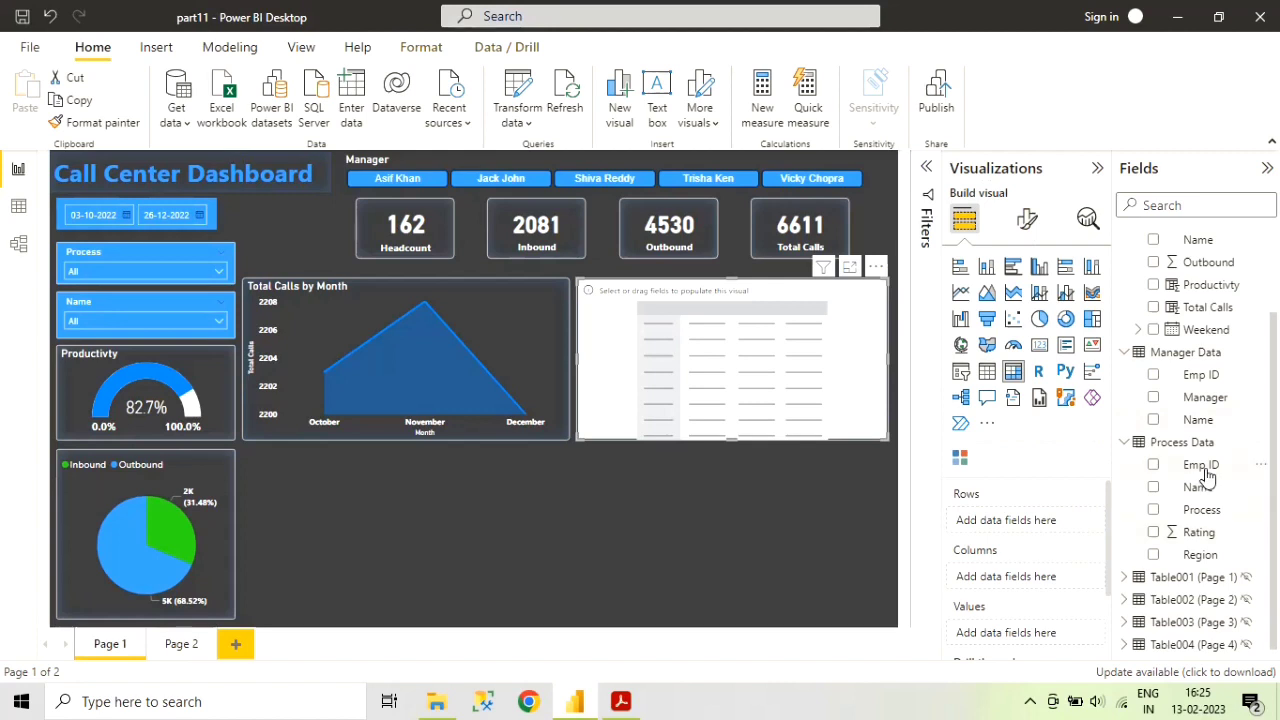
{"action": "left_click_drag", "start_coordinate": [1207, 475], "coordinate": [1217, 515]}
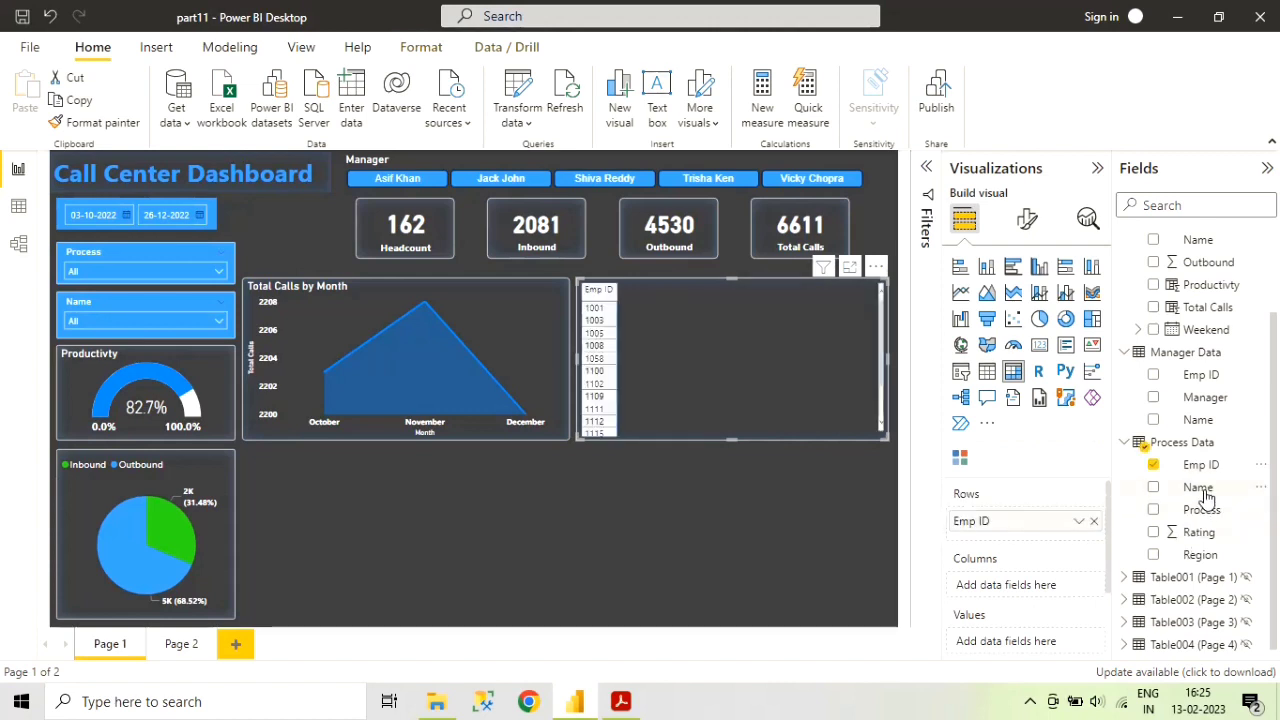
{"action": "left_click_drag", "start_coordinate": [1200, 488], "coordinate": [1004, 642]}
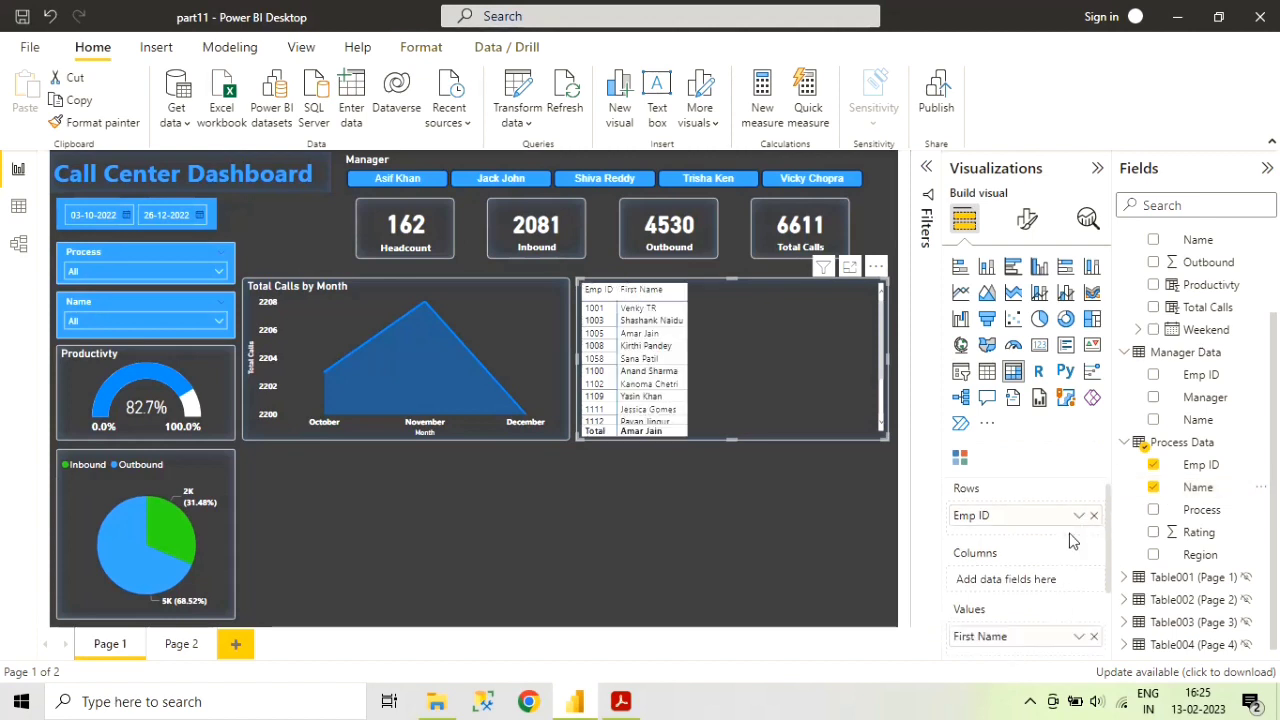
- Add the Process field from Process Data to the matrix values, below Name
{"action": "scroll", "coordinate": [1065, 545], "scroll_direction": "down", "scroll_amount": 2}
{"action": "scroll", "coordinate": [1065, 545], "scroll_direction": "down", "scroll_amount": 1}
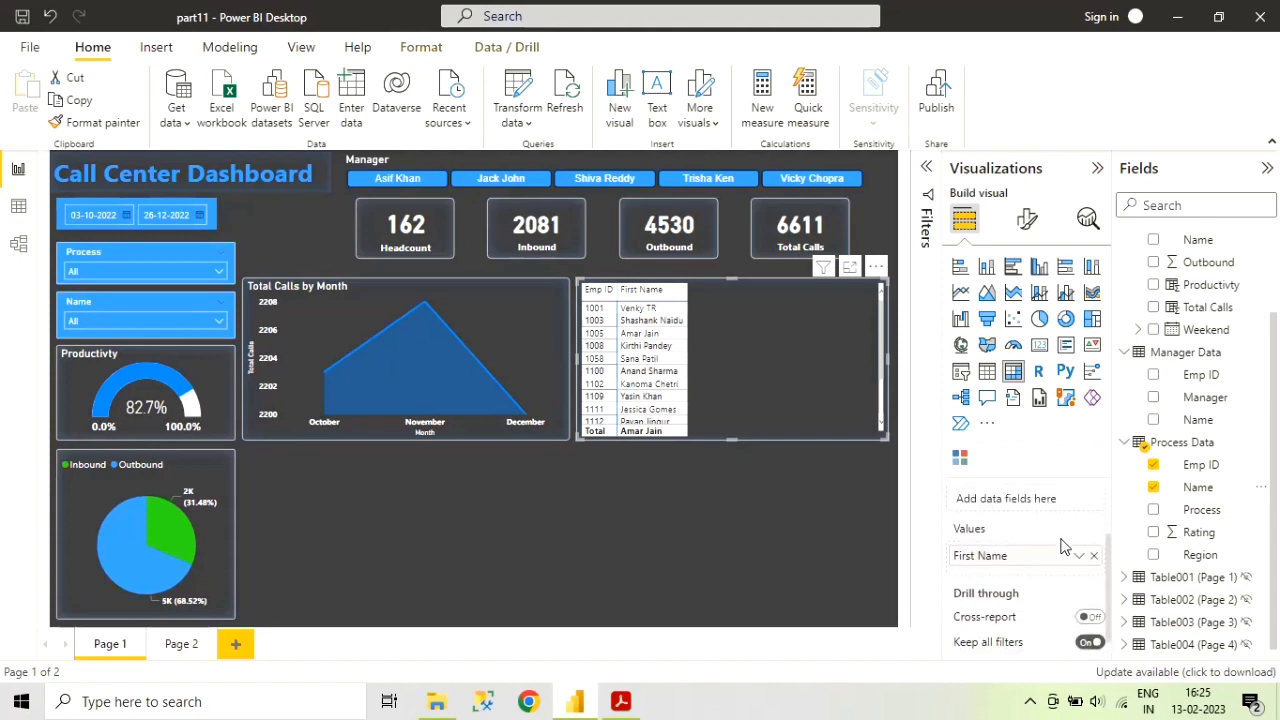
{"action": "left_click_drag", "start_coordinate": [1203, 510], "coordinate": [1100, 568]}
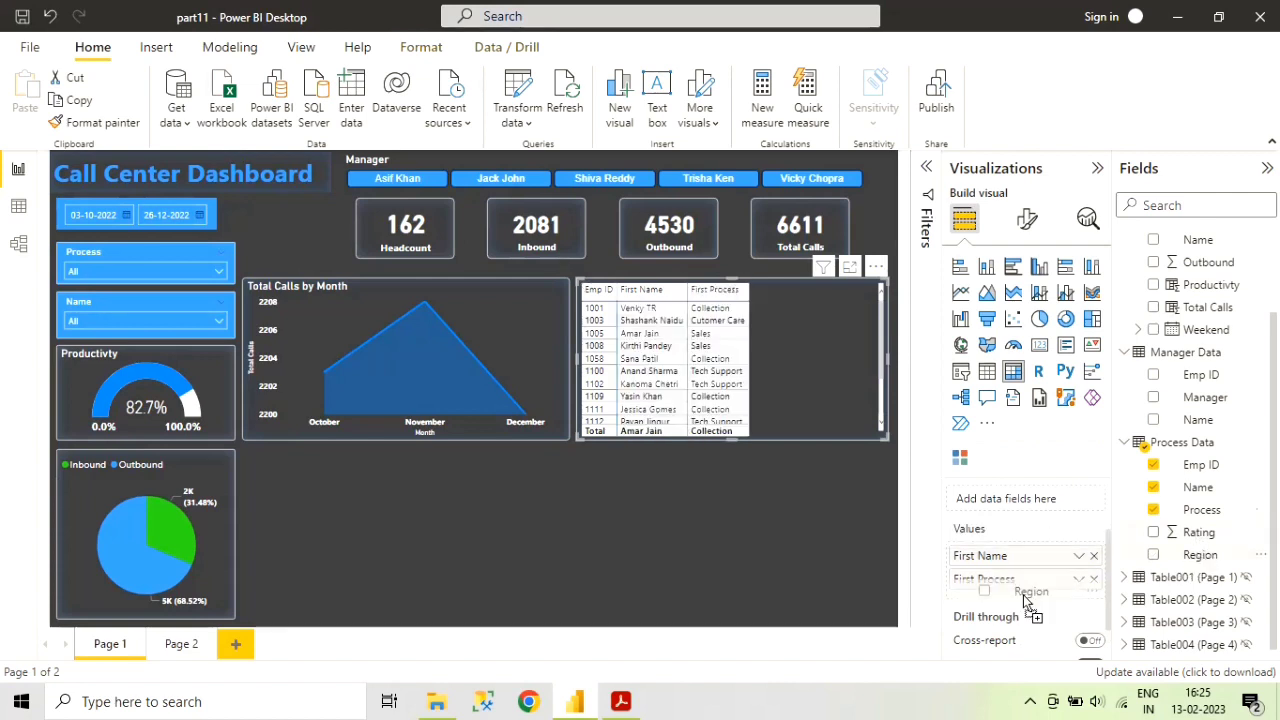
- Add Region and Rating from Process Data to the matrix values and narrow the matrix to line up with the Manager slicer's edge
{"action": "mouse_move", "coordinate": [1071, 601]}
{"action": "left_mouse_down"}
{"action": "mouse_move", "coordinate": [1106, 586]}
{"action": "mouse_move", "coordinate": [1046, 598]}
{"action": "left_mouse_up"}
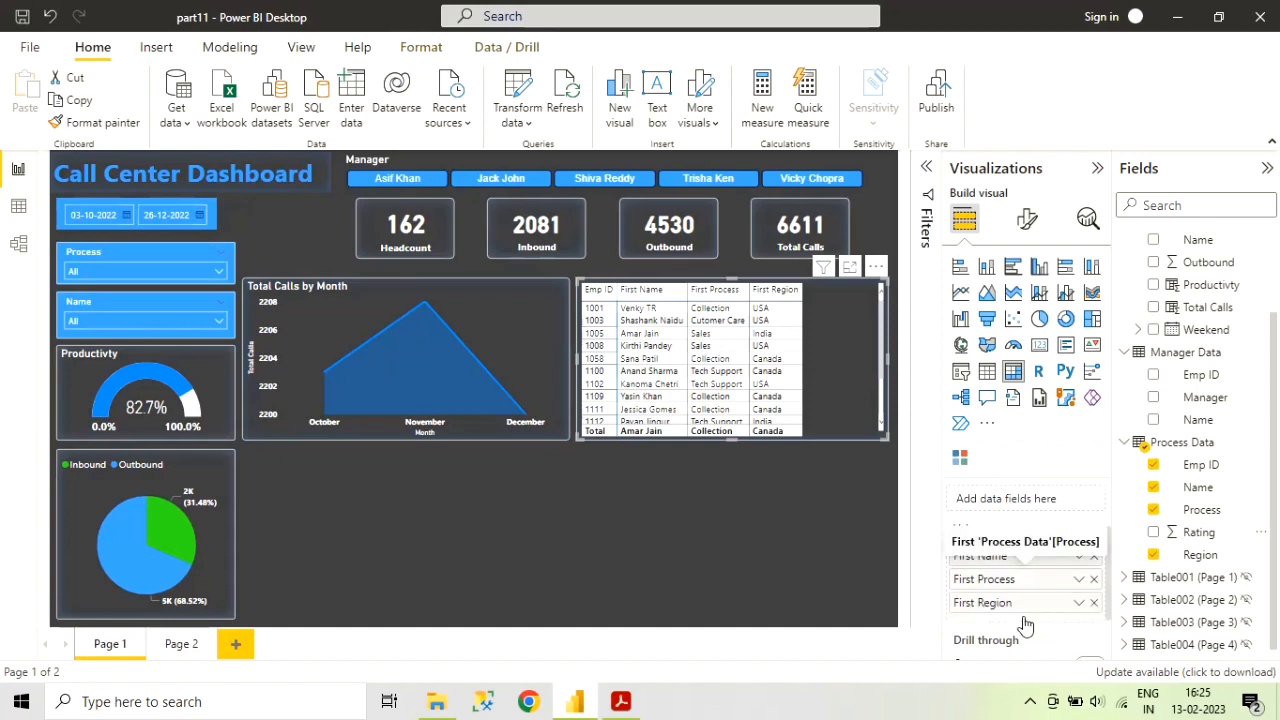
{"action": "left_click_drag", "start_coordinate": [1024, 624], "coordinate": [1025, 625]}
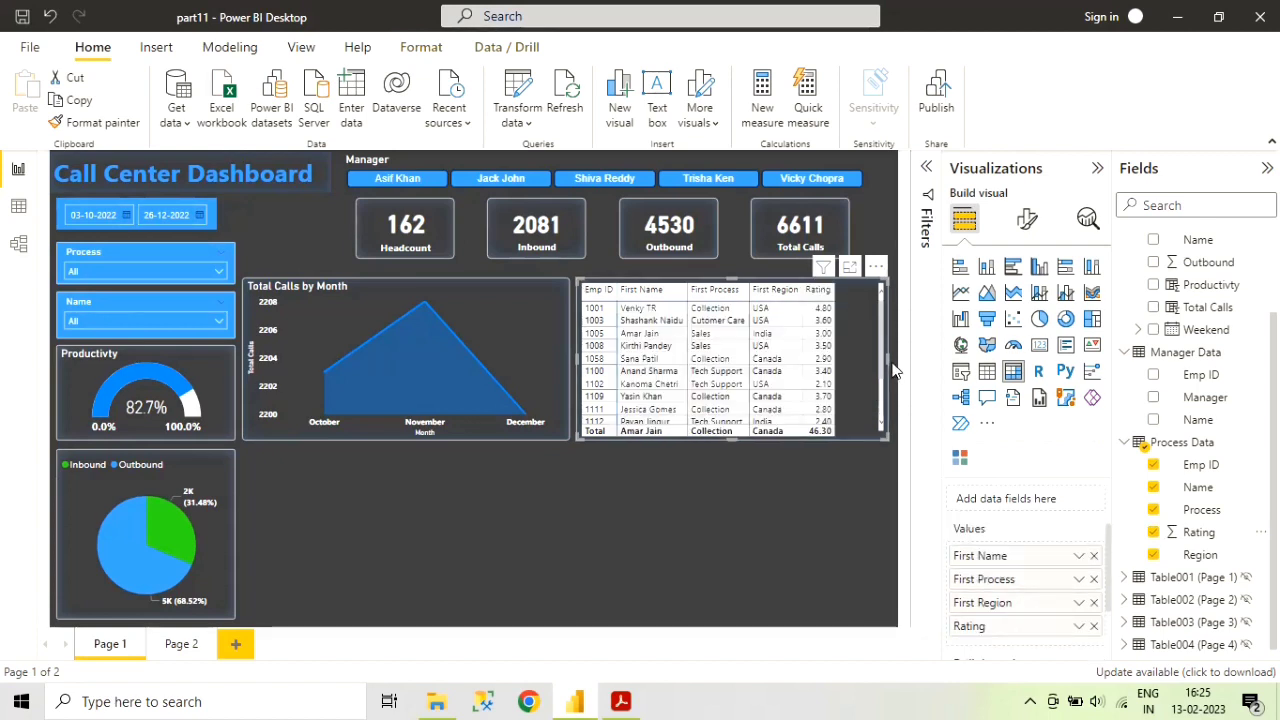
{"action": "mouse_move", "coordinate": [887, 359]}
{"action": "left_mouse_down"}
{"action": "mouse_move", "coordinate": [838, 358]}
{"action": "mouse_move", "coordinate": [883, 367]}
{"action": "mouse_move", "coordinate": [866, 365]}
{"action": "left_mouse_up"}
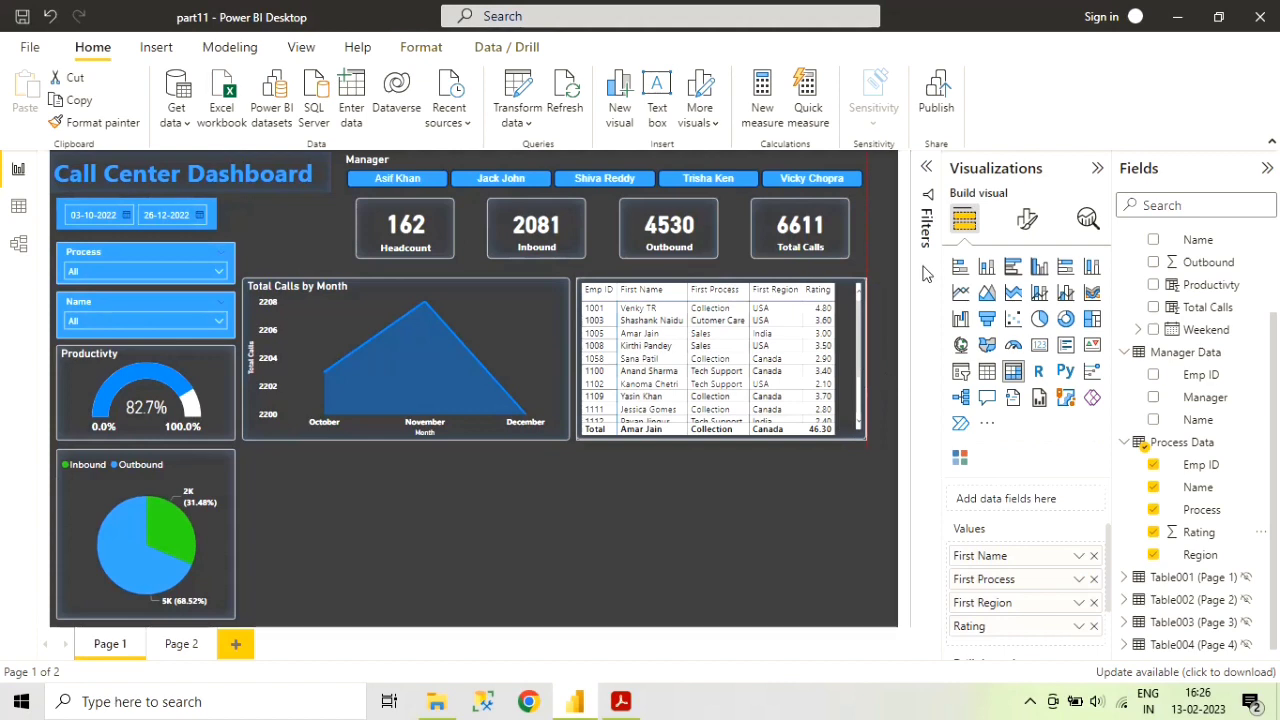
- Set the matrix's style preset to None
{"action": "left_click", "coordinate": [1026, 229]}
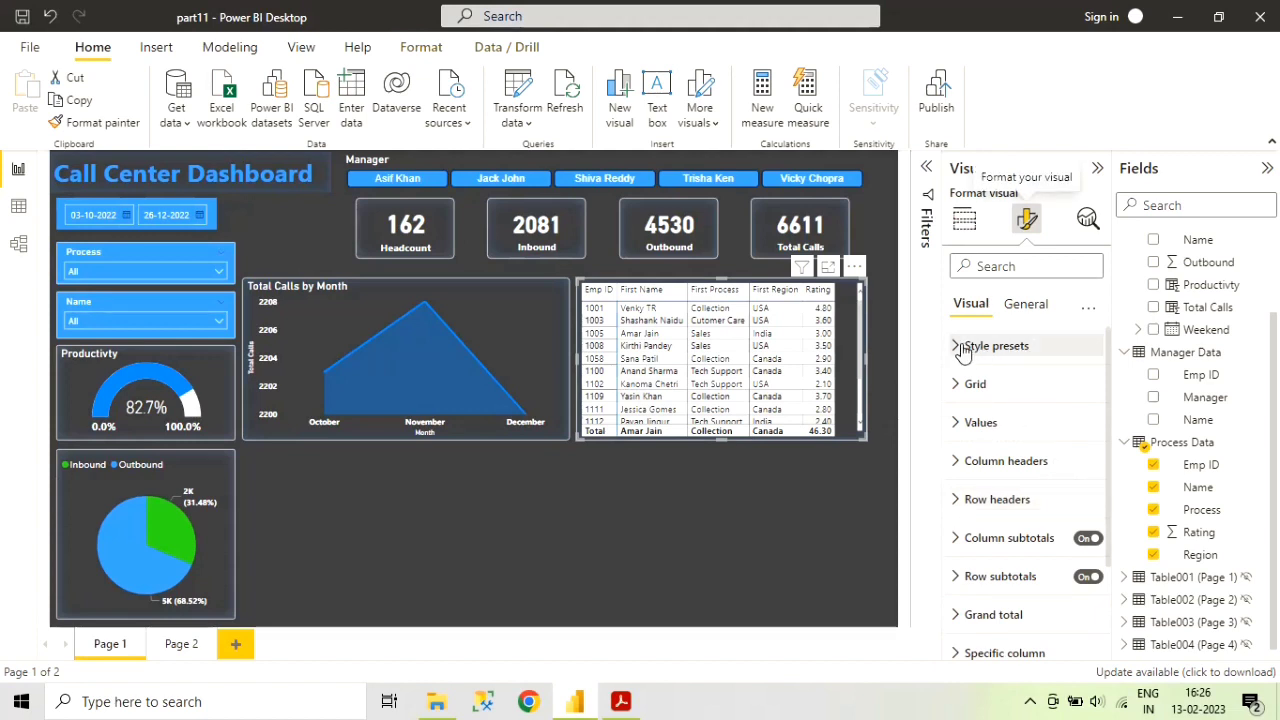
{"action": "left_click", "coordinate": [962, 349]}
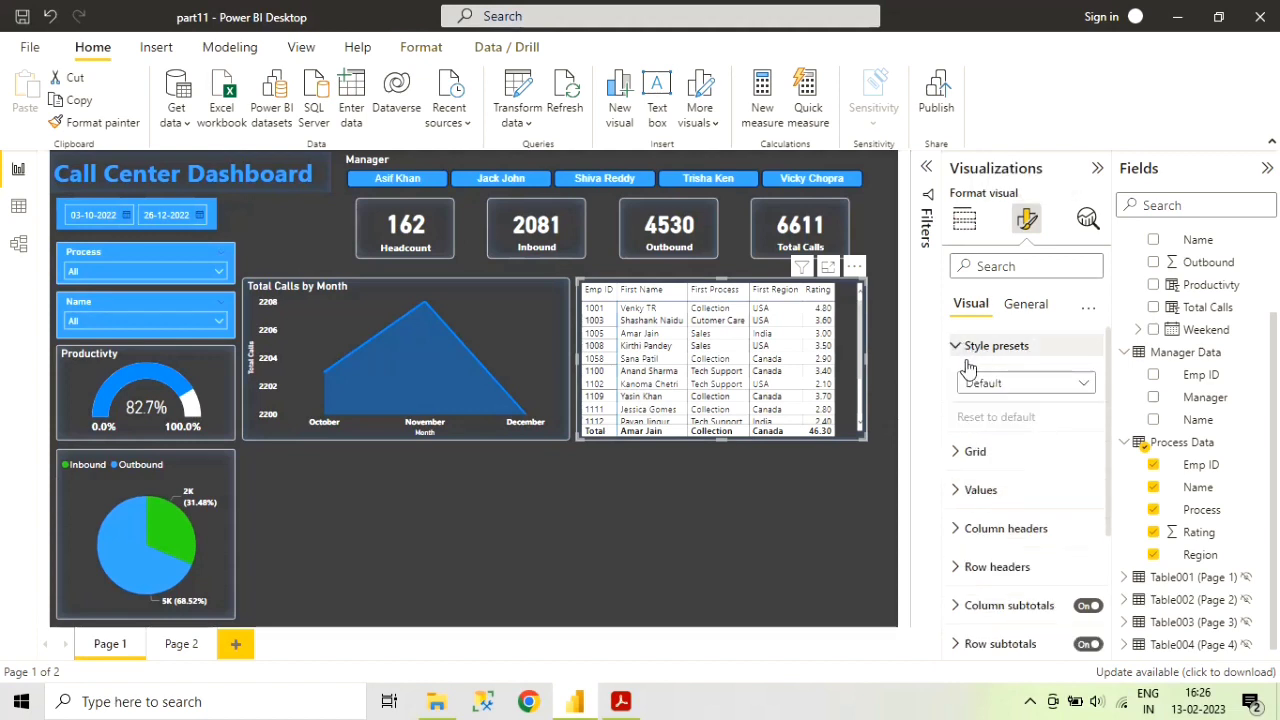
{"action": "left_click", "coordinate": [1074, 386]}
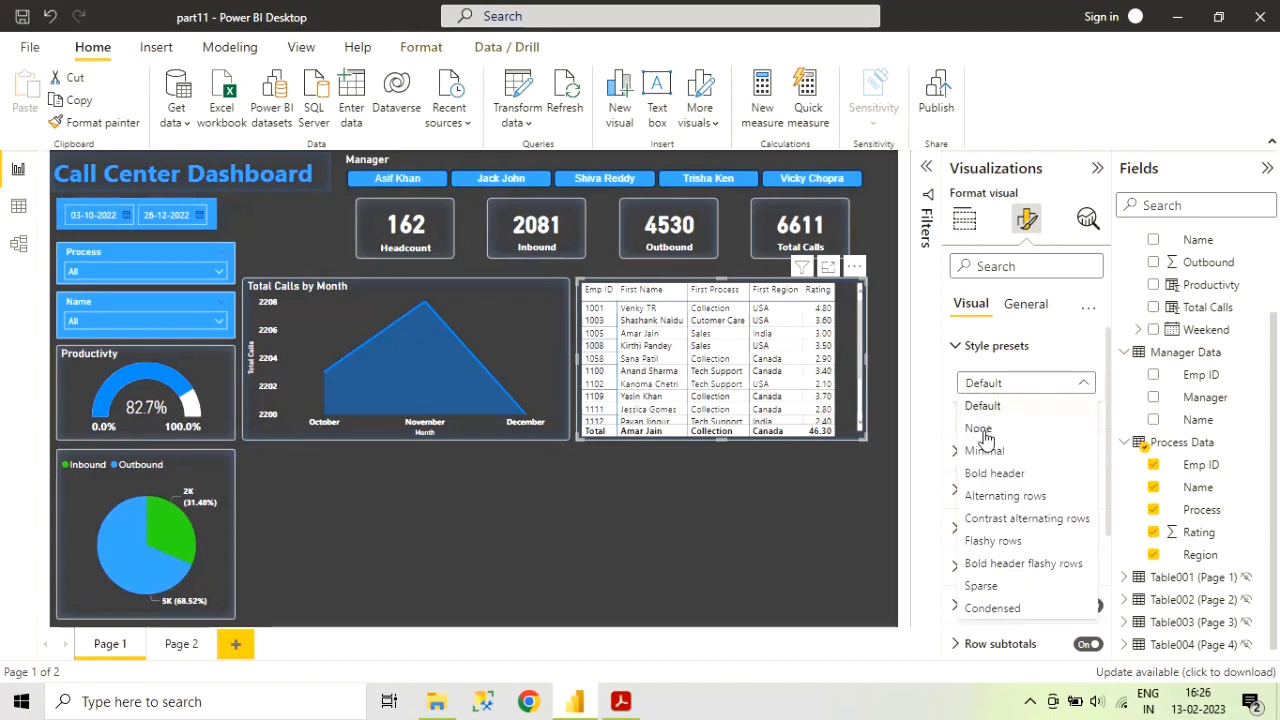
{"action": "key", "text": "Escape"}
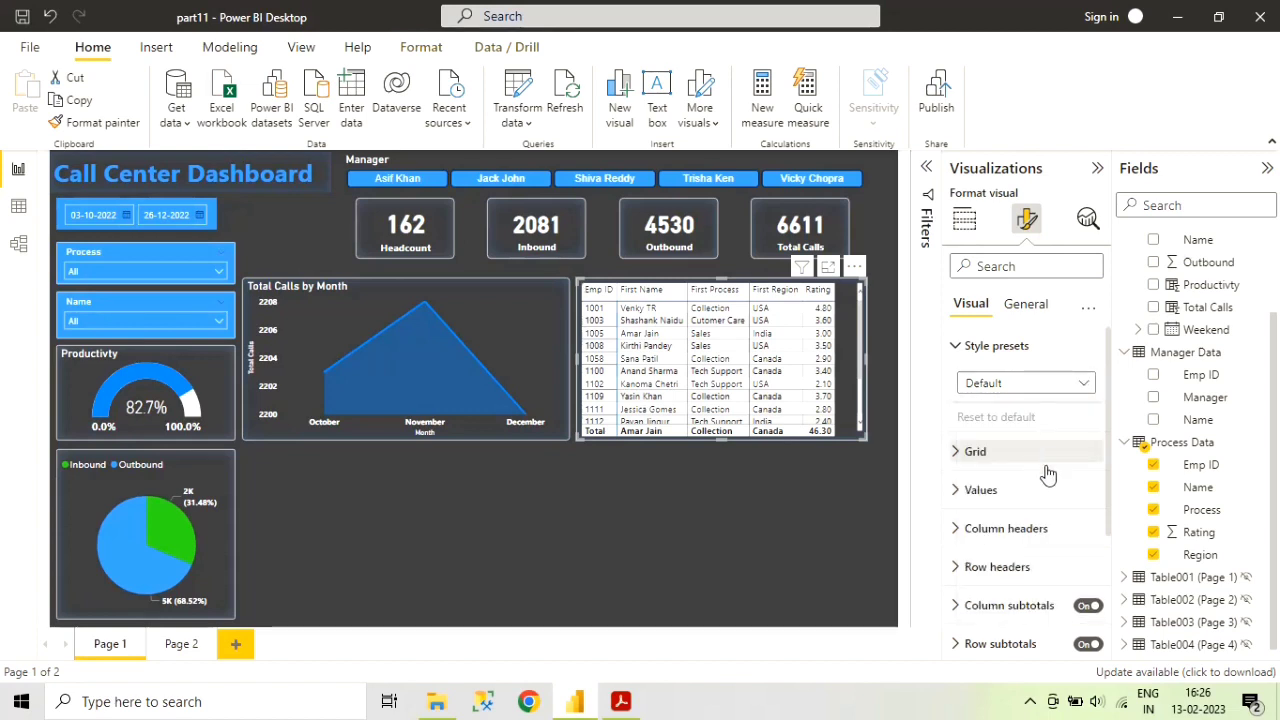
{"action": "key", "text": "Down"}
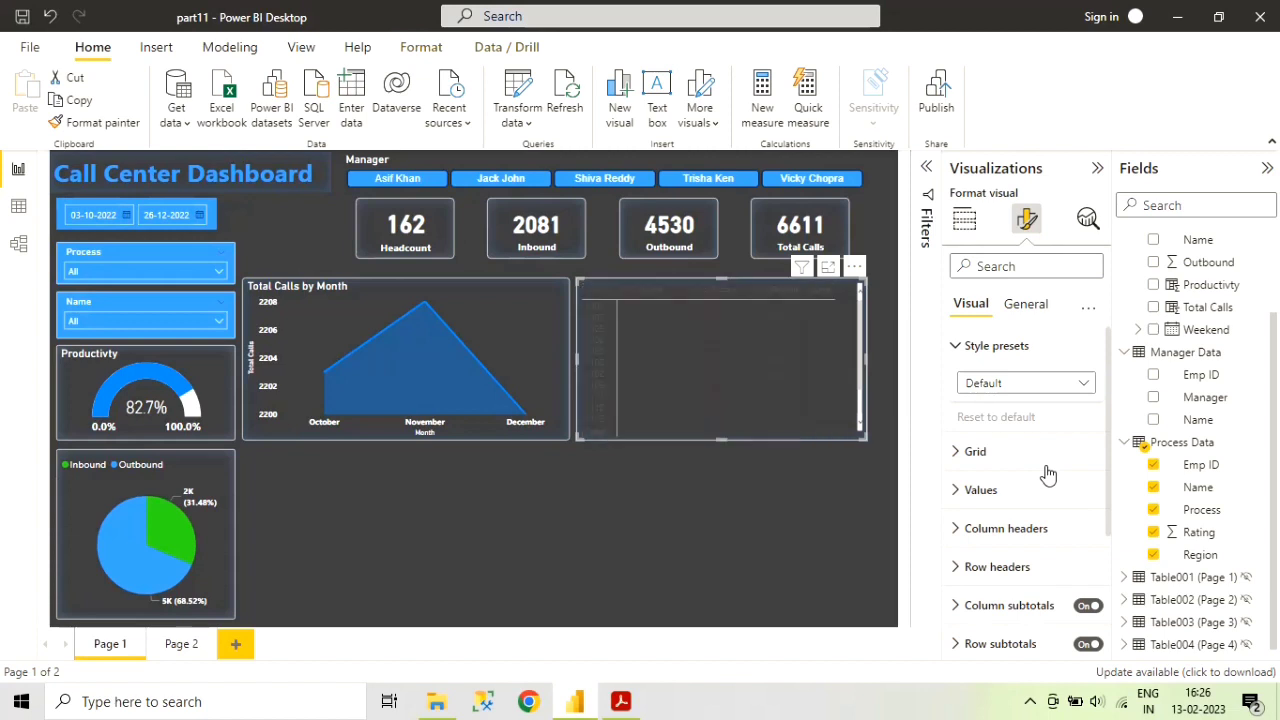
{"action": "left_click", "coordinate": [960, 456]}
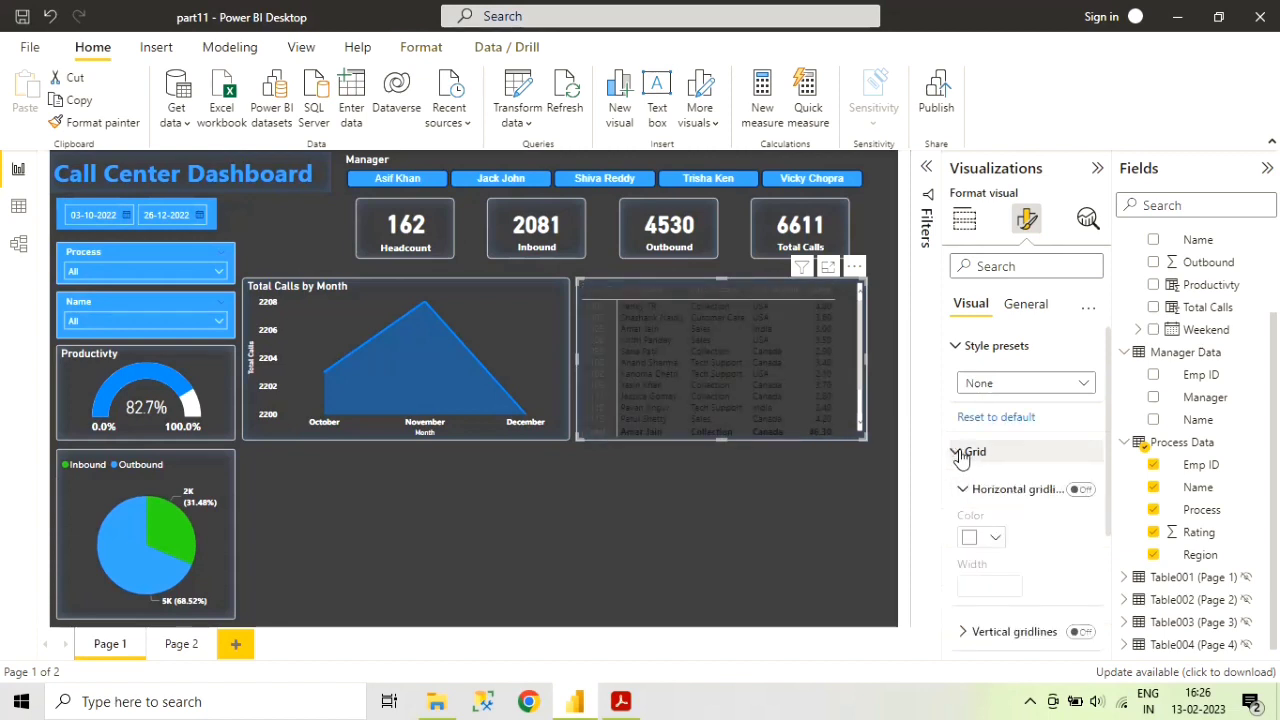
{"action": "left_click", "coordinate": [962, 457]}
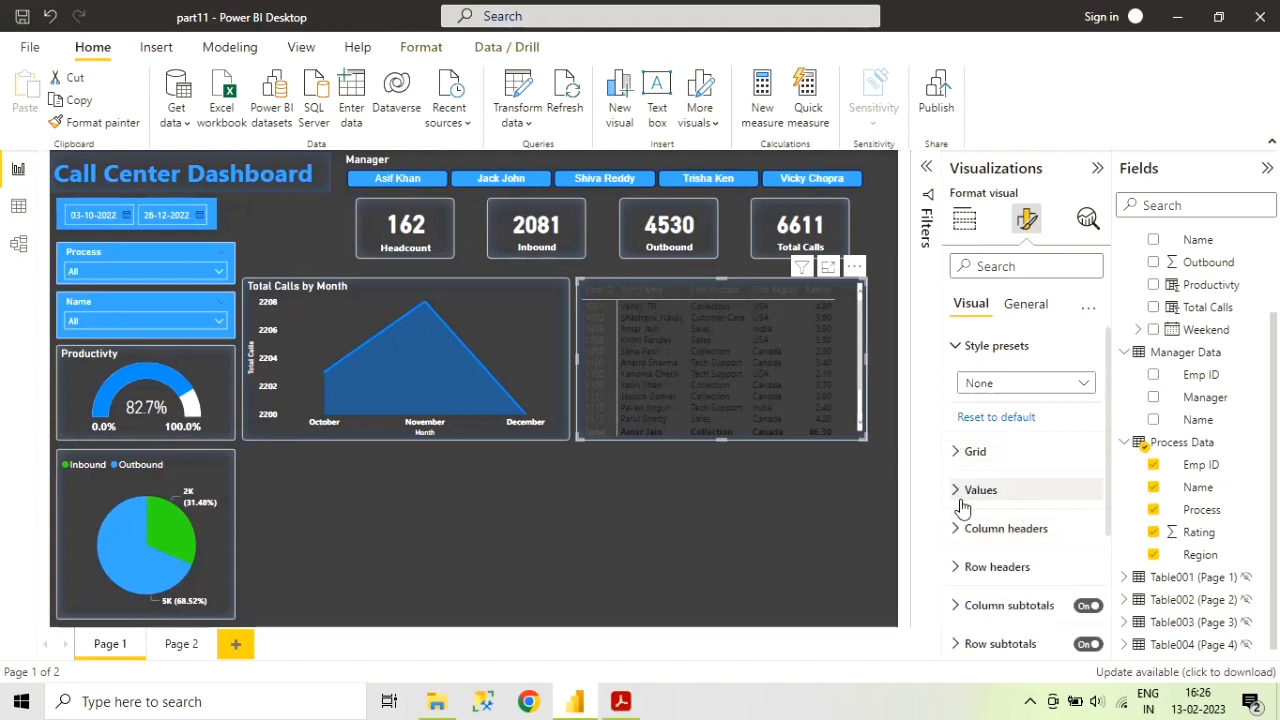
- Set both the text and alternate text colors of the matrix values to white
{"action": "left_click", "coordinate": [1040, 497]}
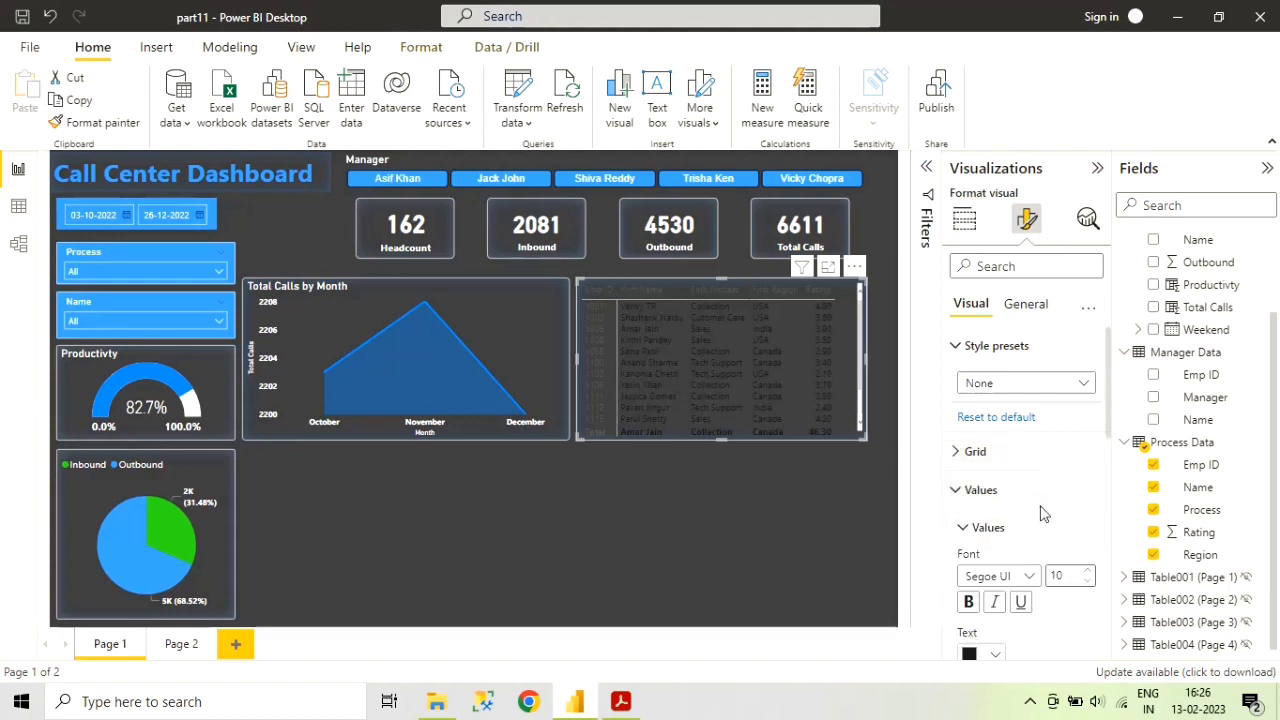
{"action": "scroll", "coordinate": [1025, 583], "scroll_direction": "down", "scroll_amount": 1}
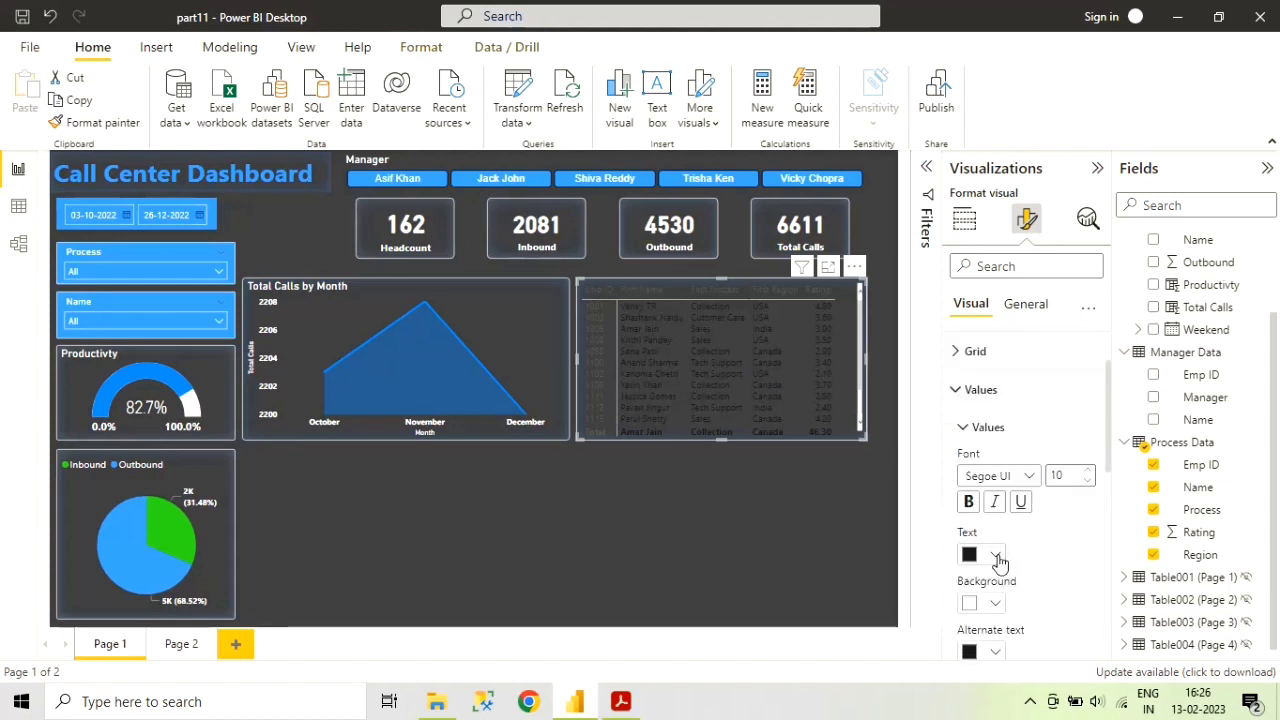
{"action": "left_click", "coordinate": [996, 556]}
{"action": "left_click", "coordinate": [982, 265]}
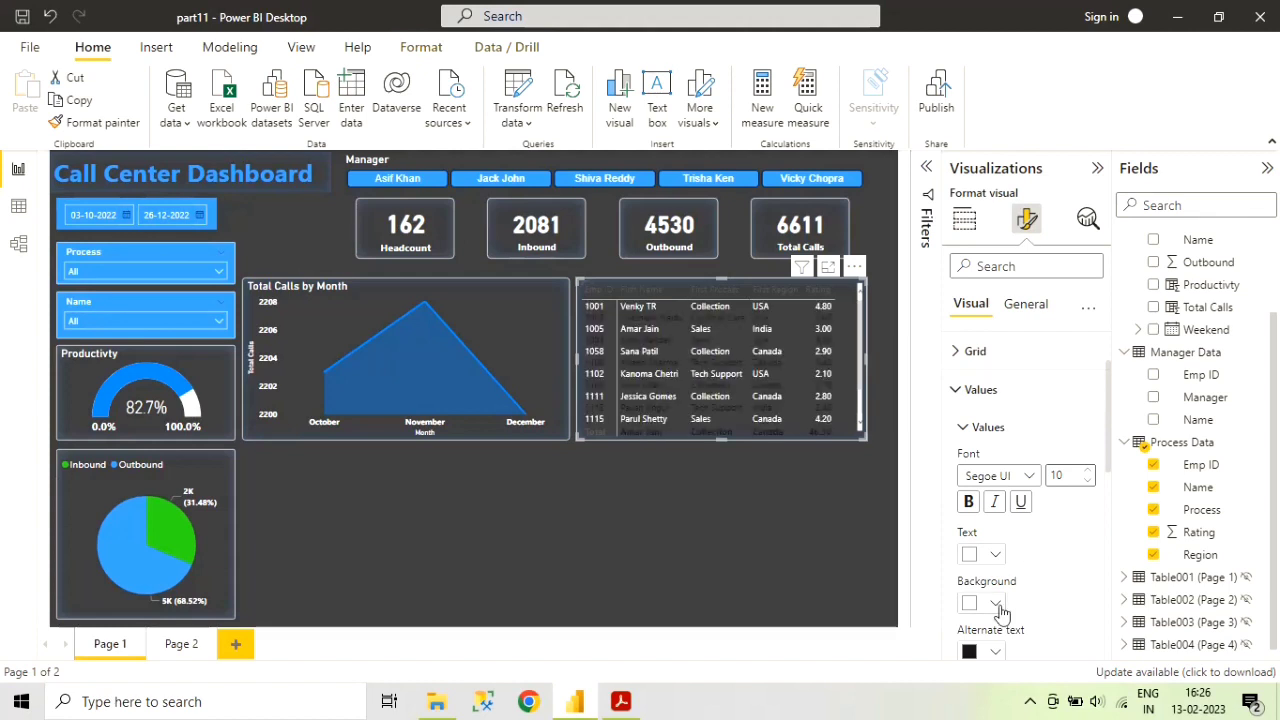
{"action": "scroll", "coordinate": [1006, 610], "scroll_direction": "down", "scroll_amount": 1}
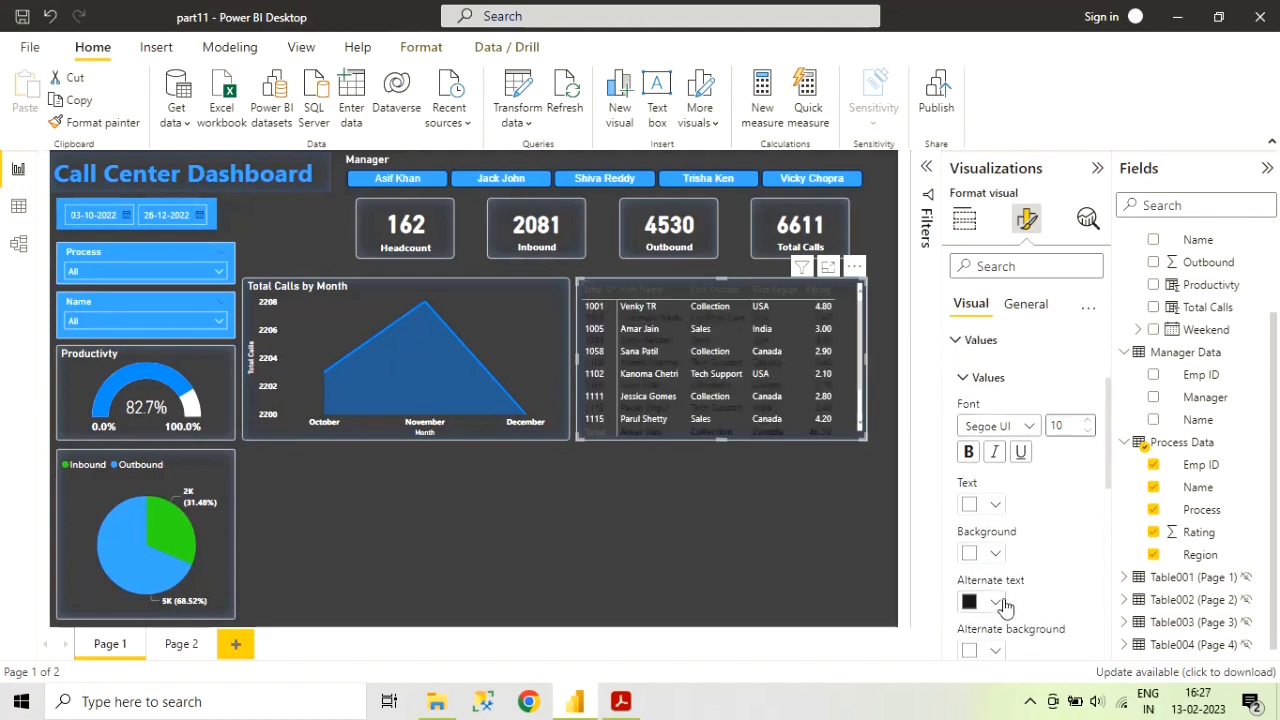
{"action": "left_click", "coordinate": [1003, 604]}
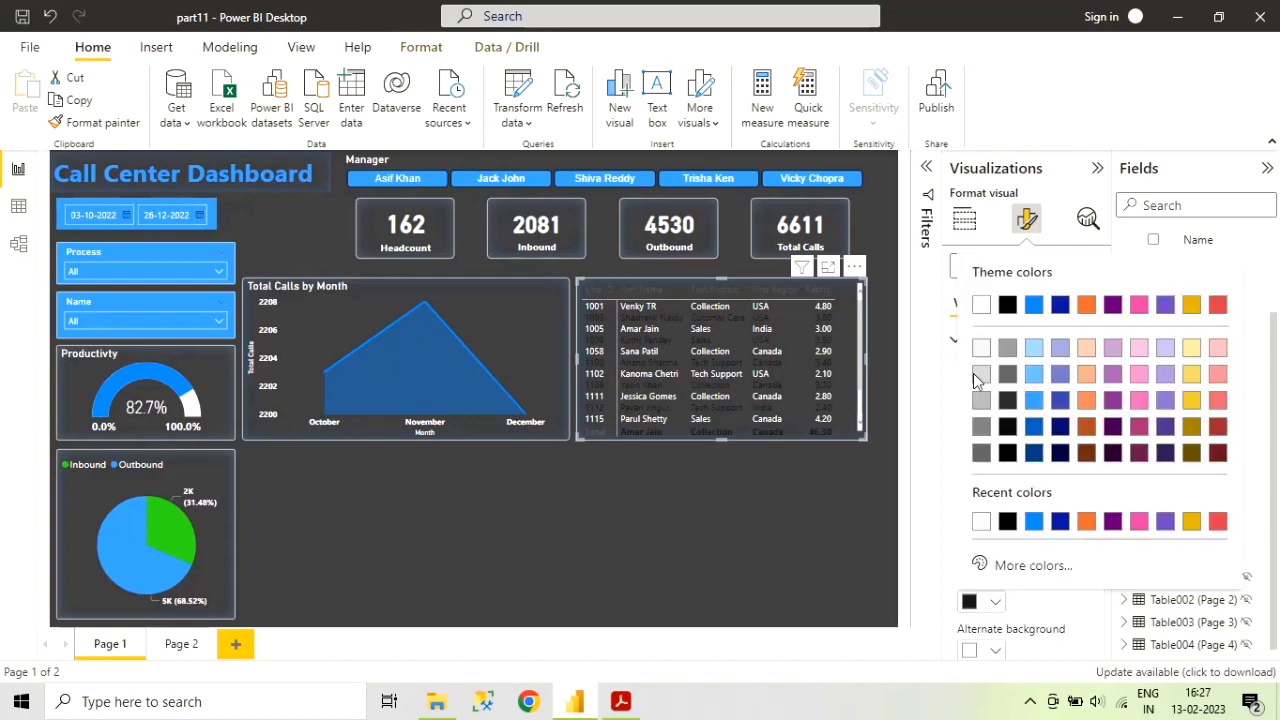
{"action": "left_click", "coordinate": [982, 306]}
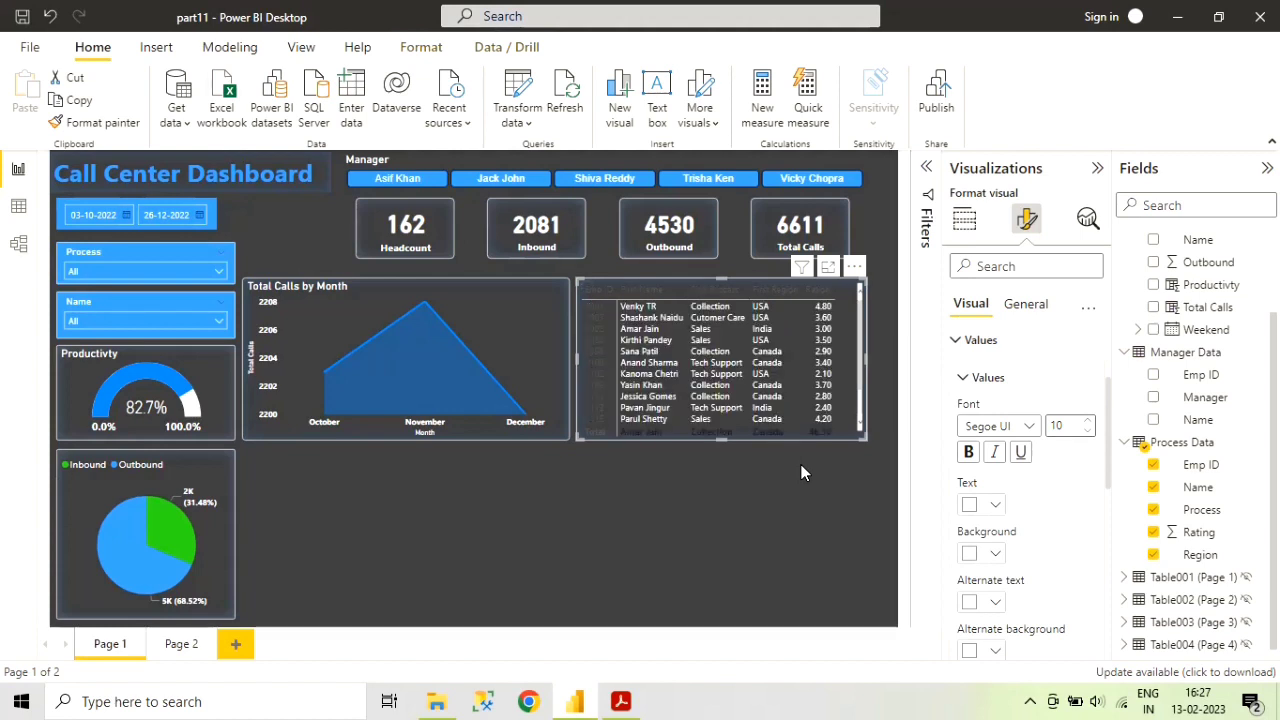
- Turn off text wrap for the matrix values
{"action": "scroll", "coordinate": [1010, 545], "scroll_direction": "down", "scroll_amount": 4}
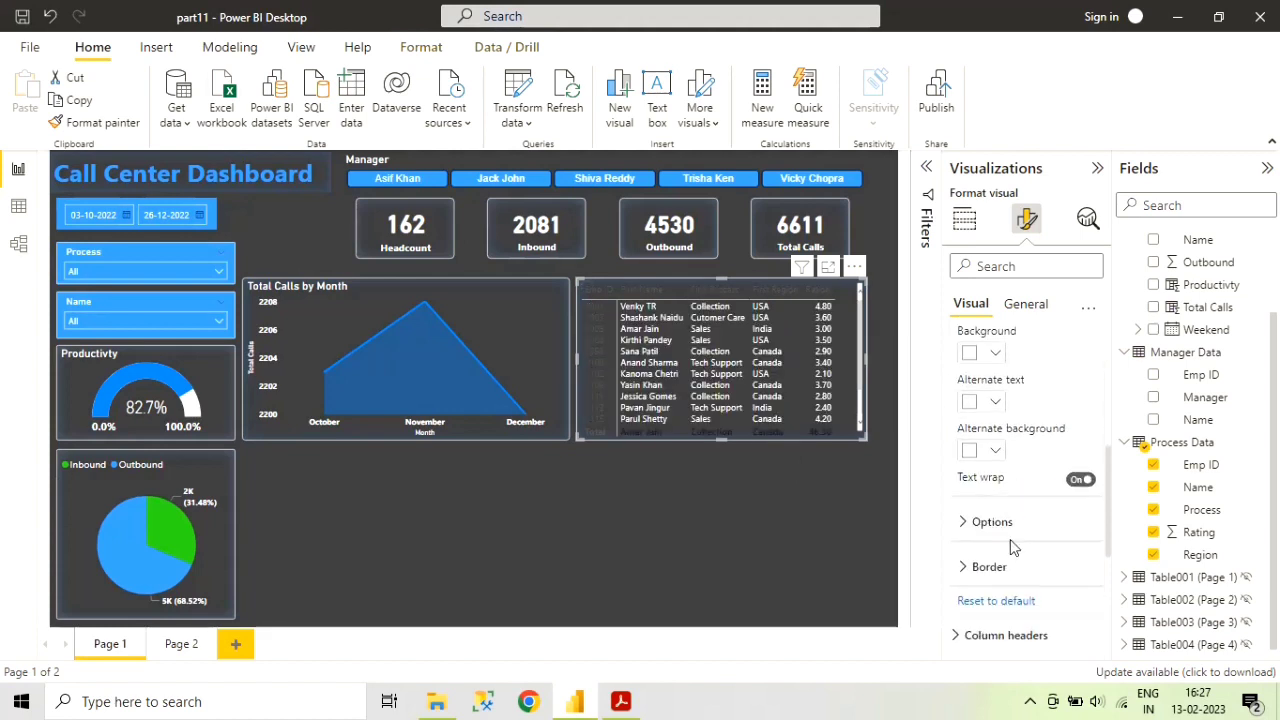
{"action": "left_click", "coordinate": [1080, 479]}
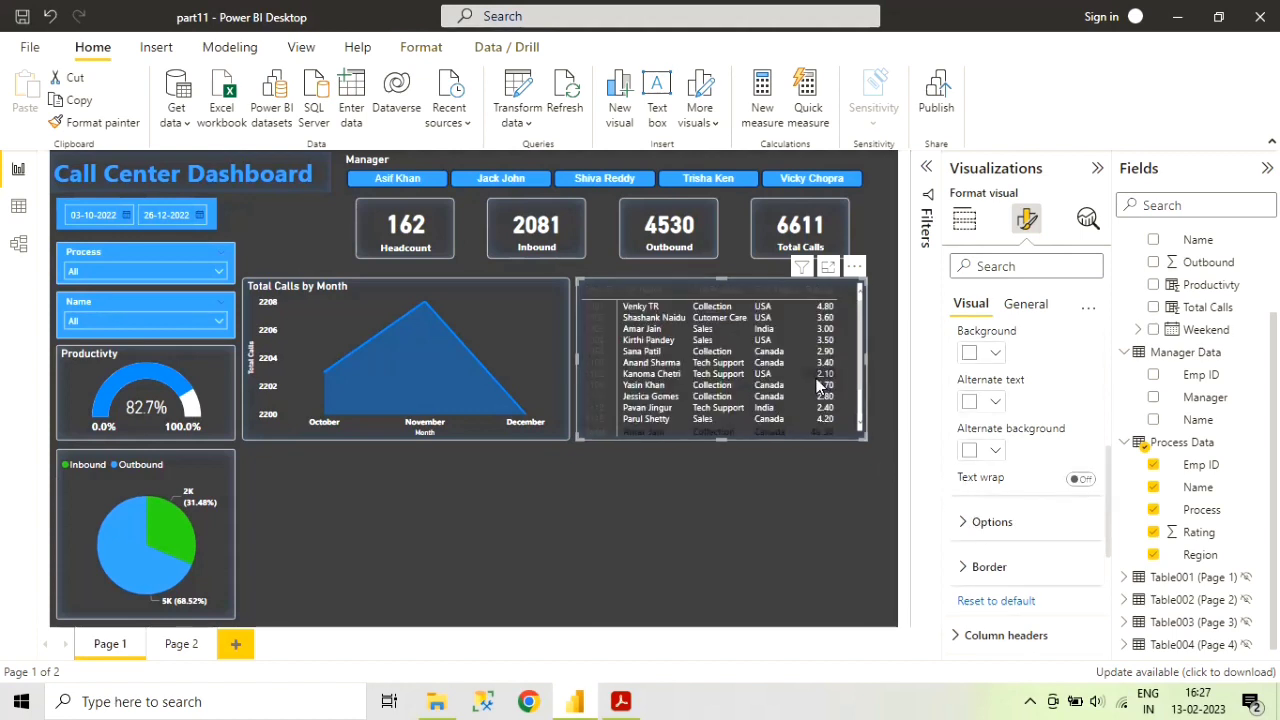
{"action": "scroll", "coordinate": [815, 385], "scroll_direction": "up", "scroll_amount": 2}
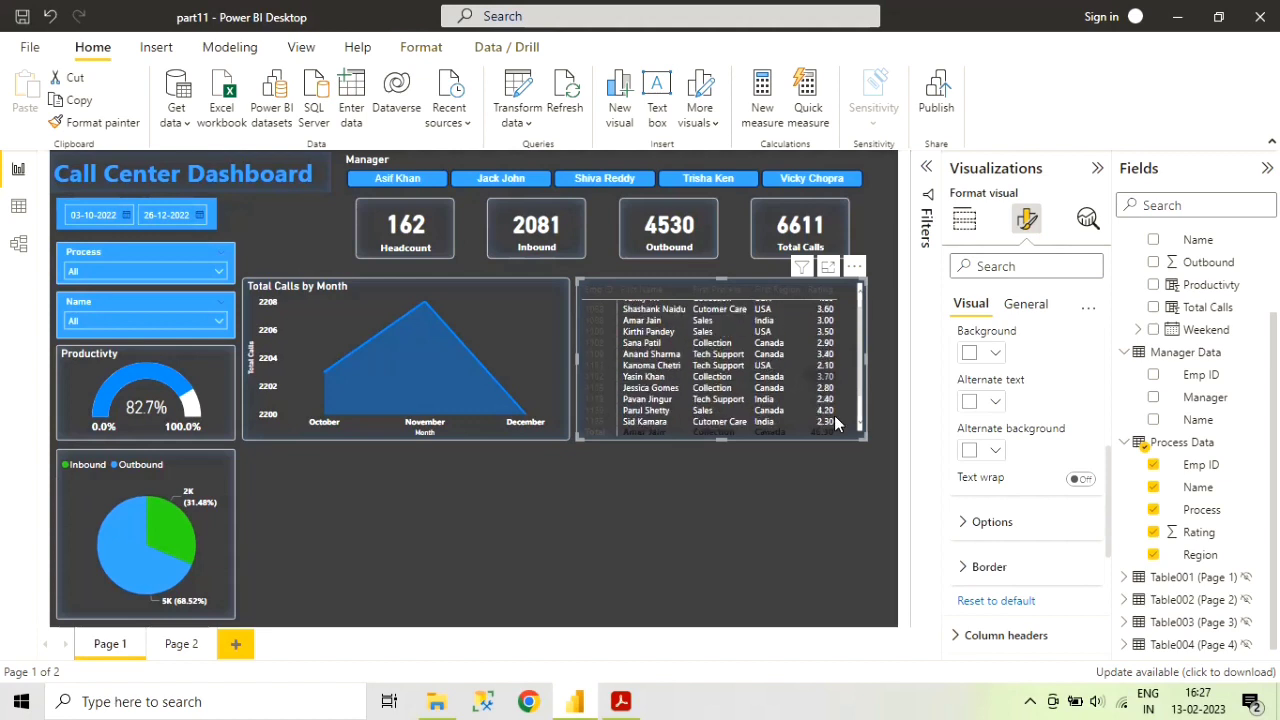
- Turn off both the column subtotals and the row subtotals of the matrix
{"action": "scroll", "coordinate": [1010, 600], "scroll_direction": "down", "scroll_amount": 3}
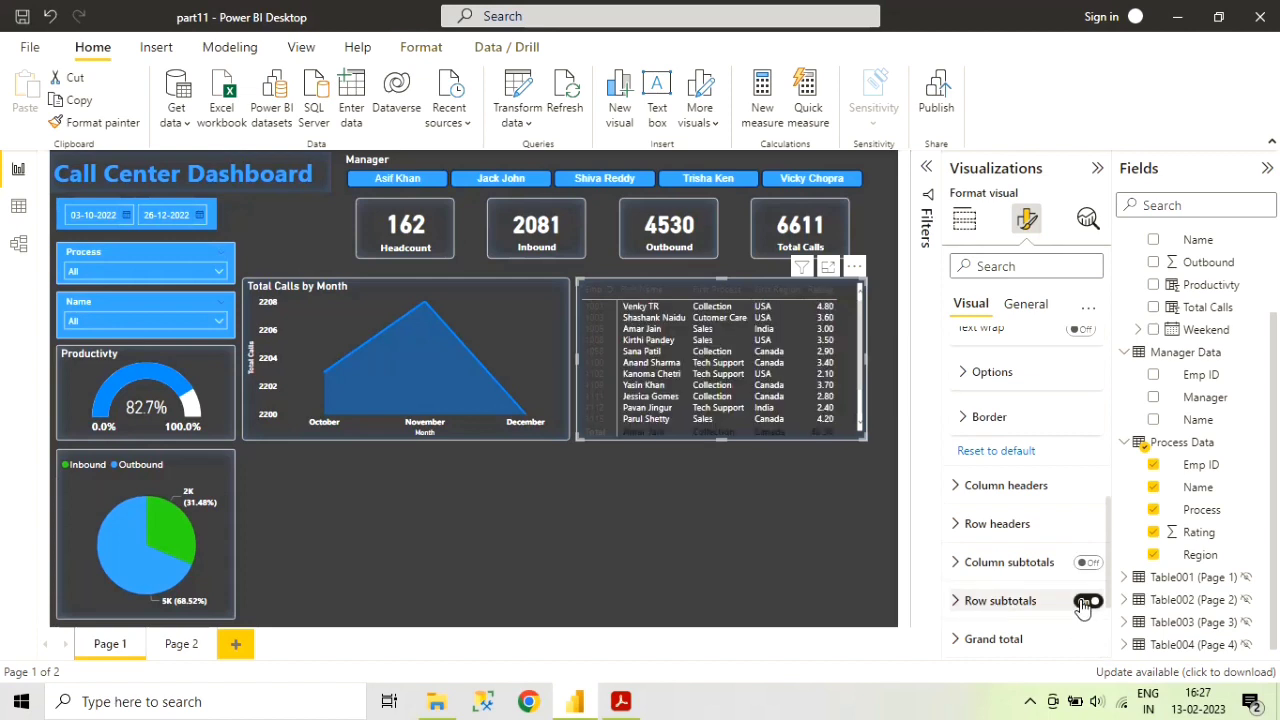
{"action": "left_click", "coordinate": [1085, 602]}
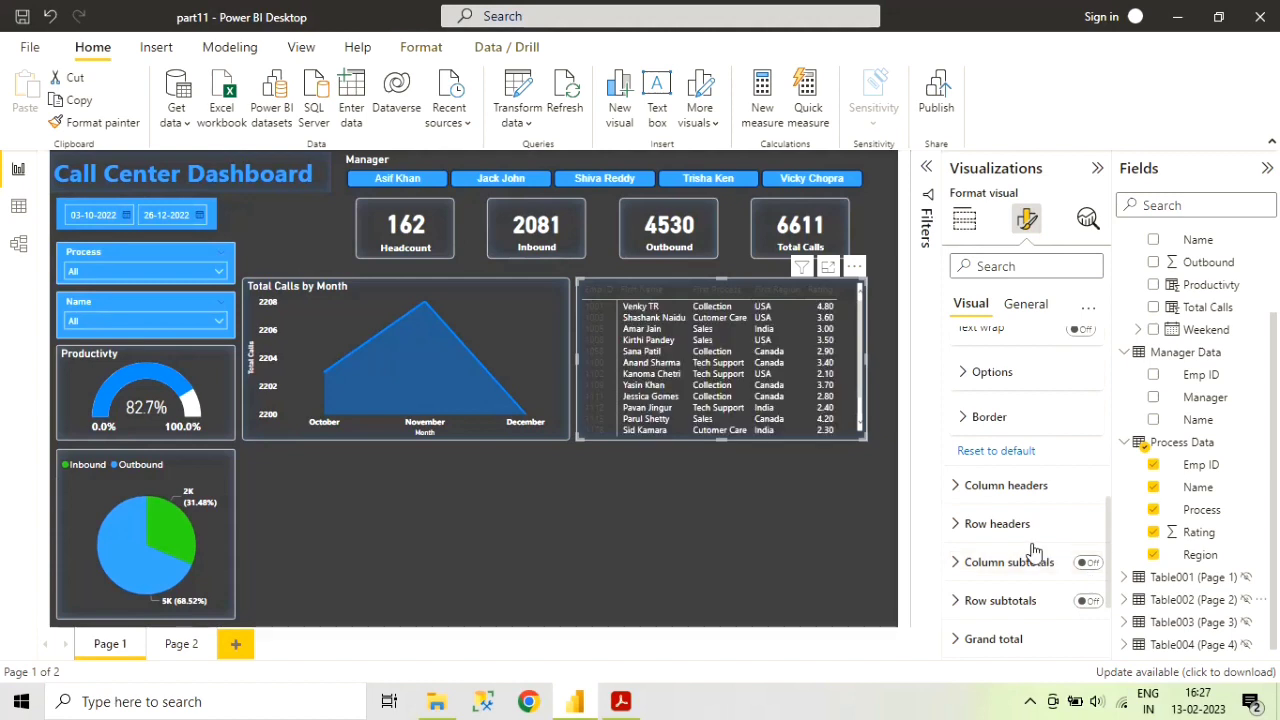
{"action": "scroll", "coordinate": [1034, 552], "scroll_direction": "down", "scroll_amount": 1}
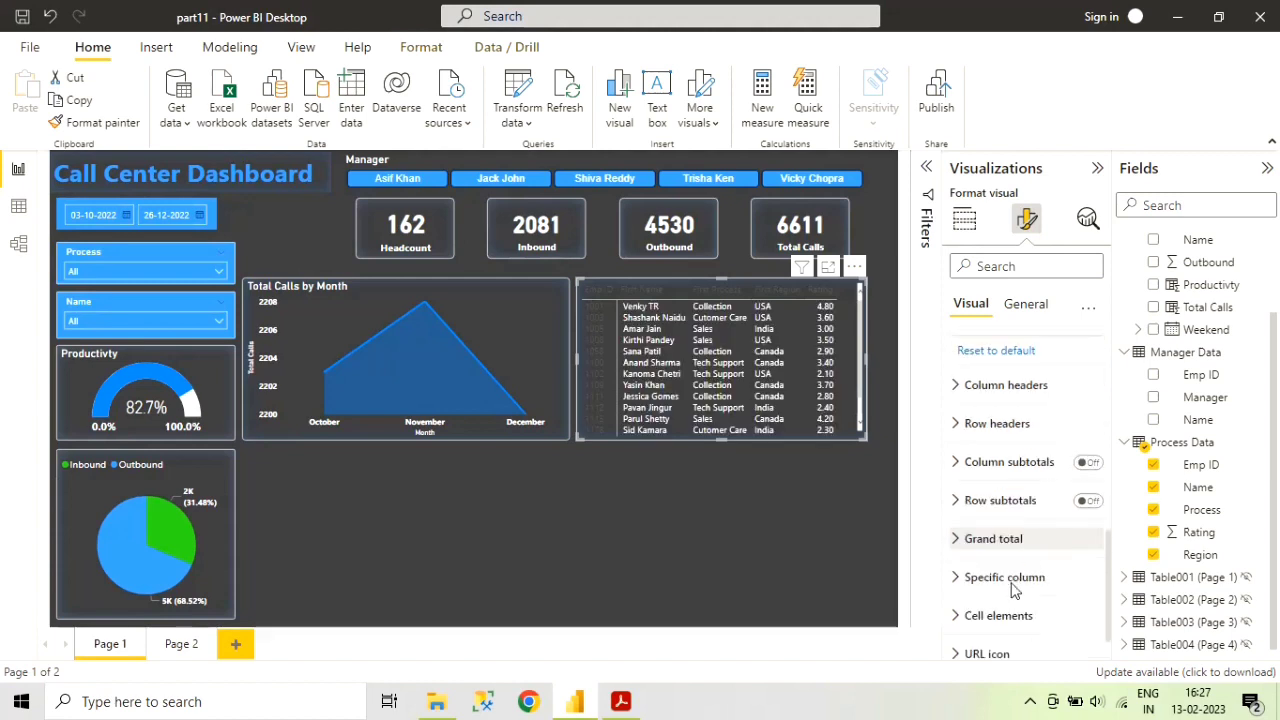
{"action": "left_click", "coordinate": [955, 540]}
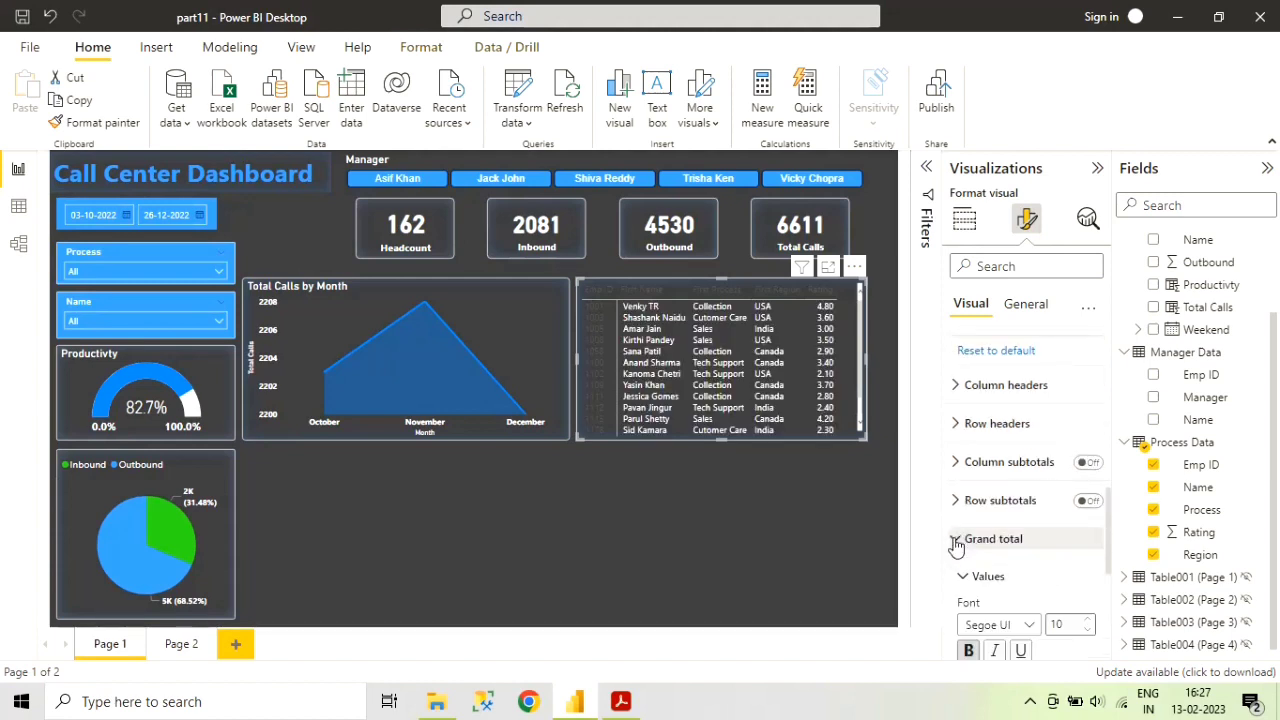
{"action": "left_click", "coordinate": [955, 540]}
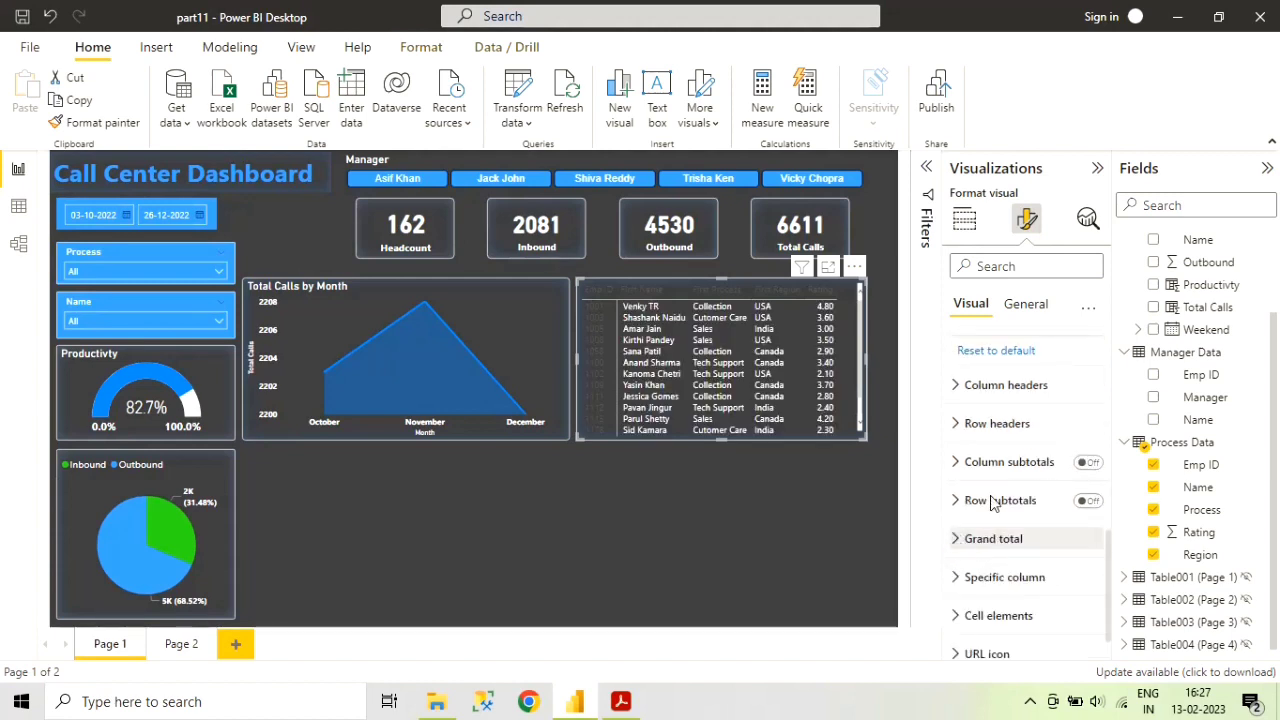
- Set the text color of the matrix's column headers to a light blue theme shade
{"action": "left_click", "coordinate": [957, 389]}
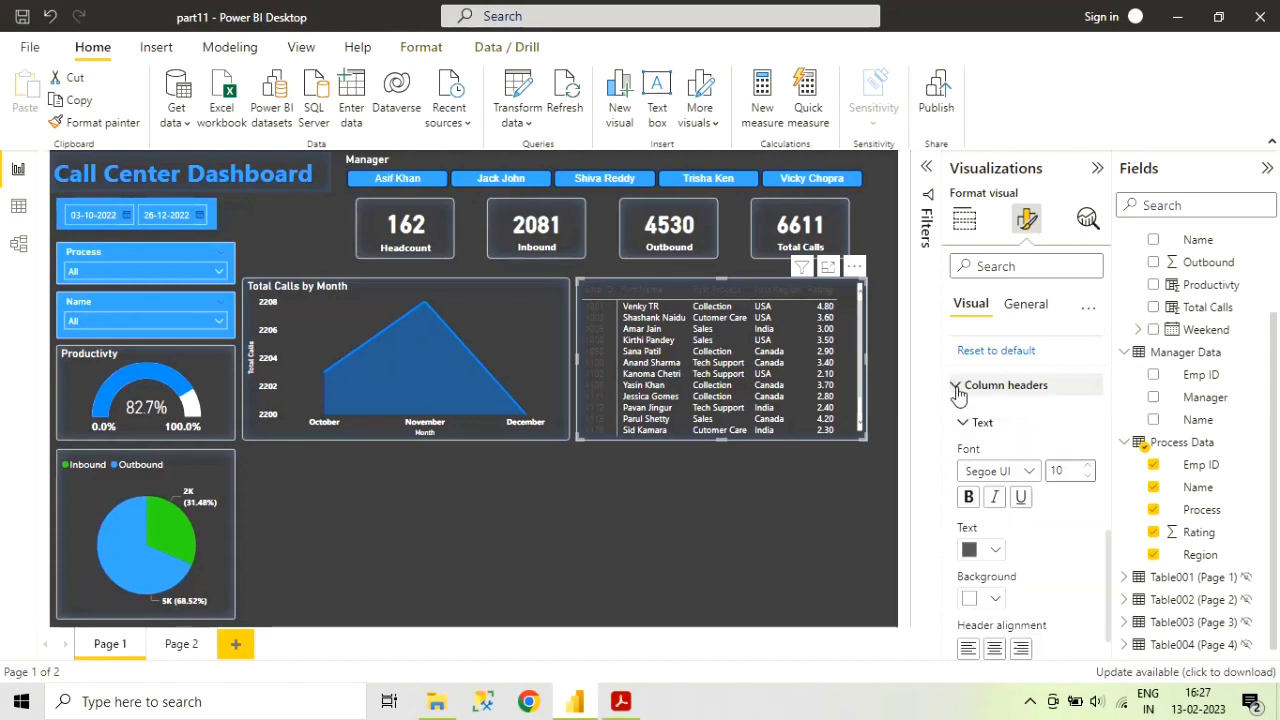
{"action": "left_click", "coordinate": [993, 551]}
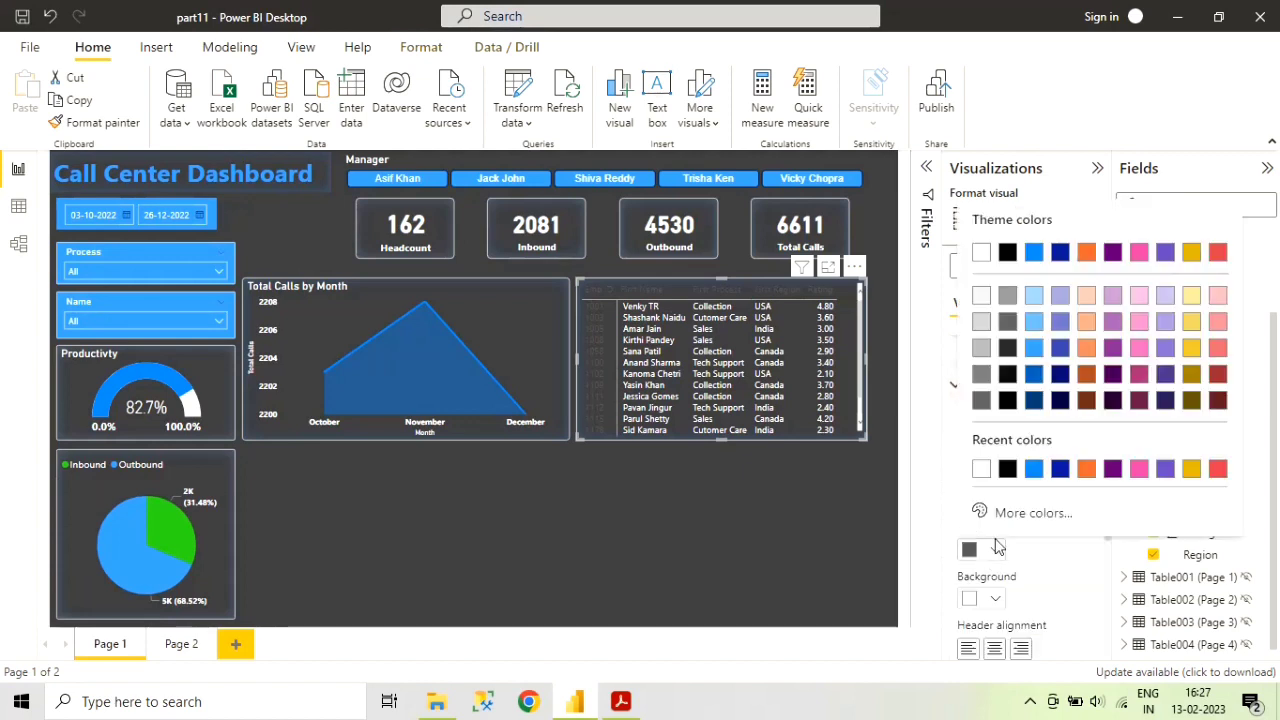
{"action": "left_click", "coordinate": [1034, 322]}
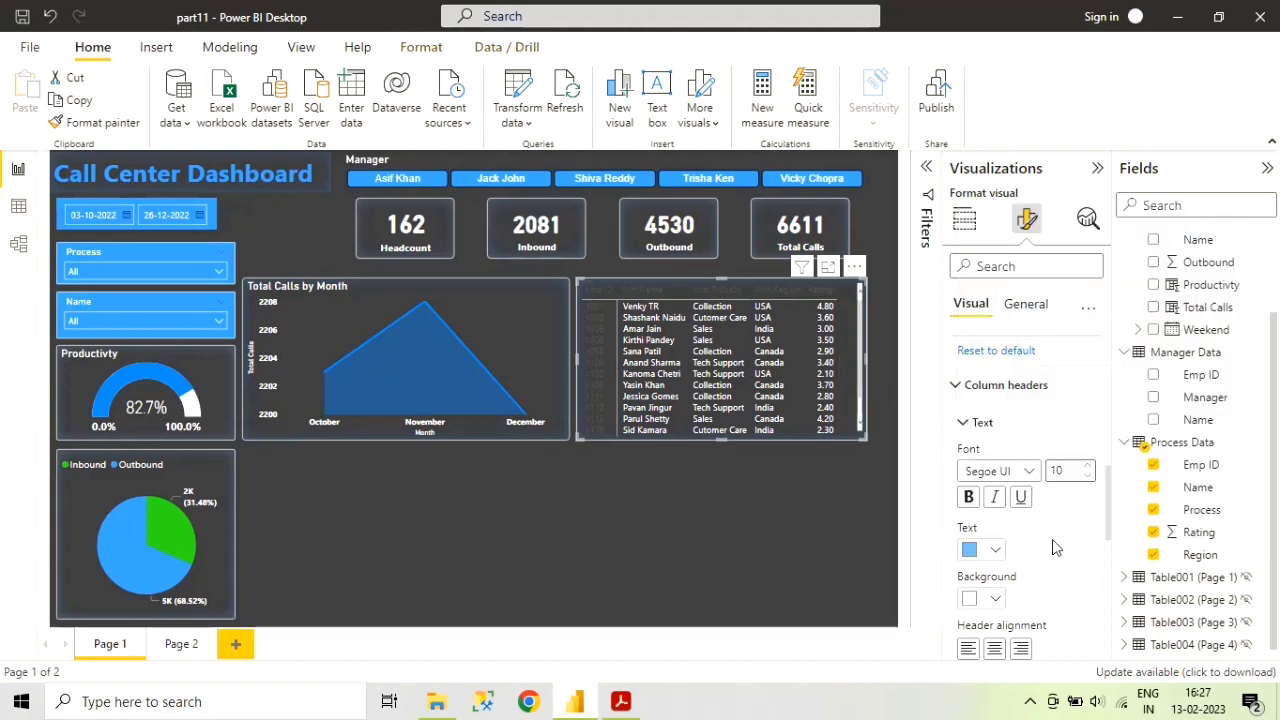
- Give the matrix's row headers the same light blue text color as the column headers
{"action": "scroll", "coordinate": [1020, 588], "scroll_direction": "down", "scroll_amount": 4}
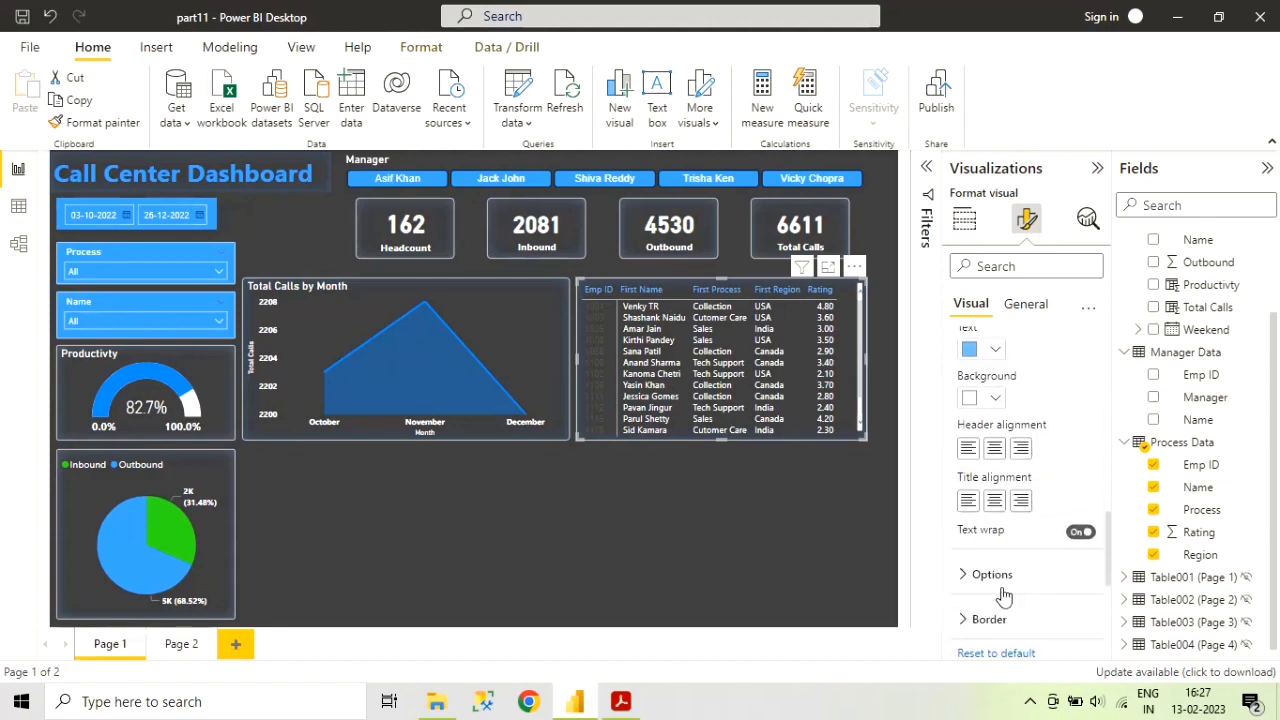
{"action": "scroll", "coordinate": [1000, 594], "scroll_direction": "down", "scroll_amount": 3}
{"action": "left_click", "coordinate": [957, 538]}
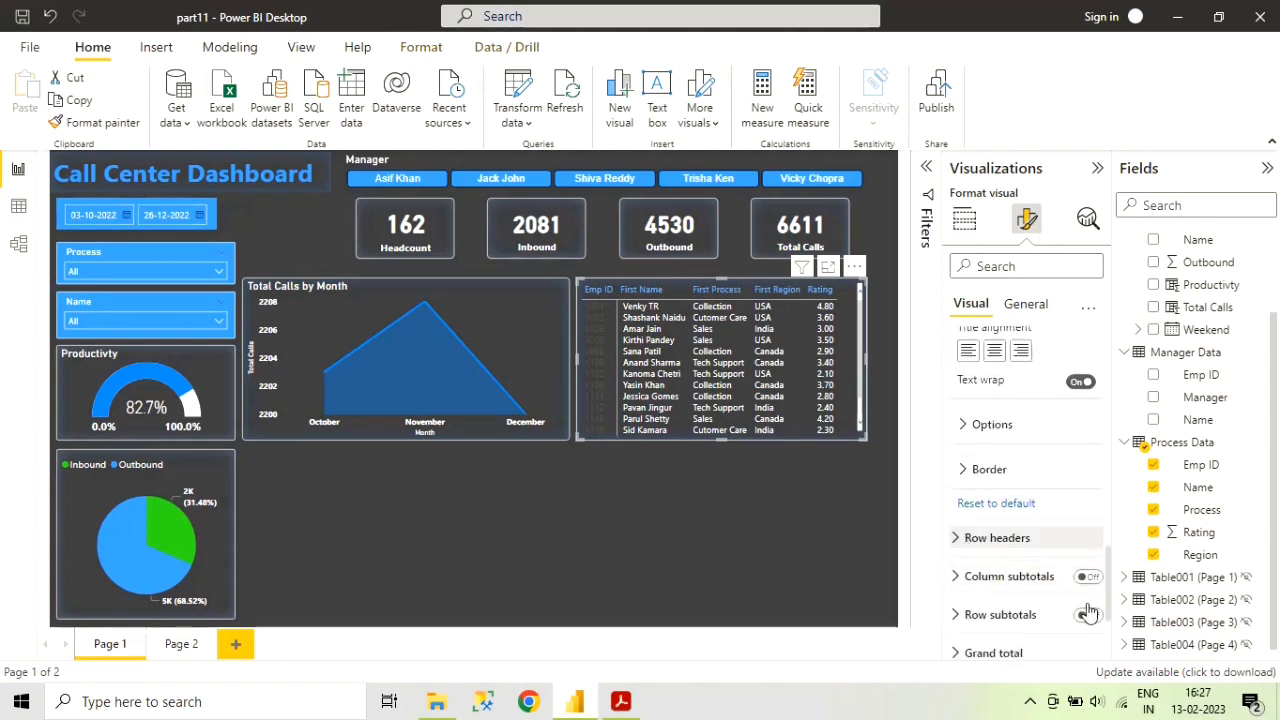
{"action": "scroll", "coordinate": [1040, 600], "scroll_direction": "down", "scroll_amount": 1}
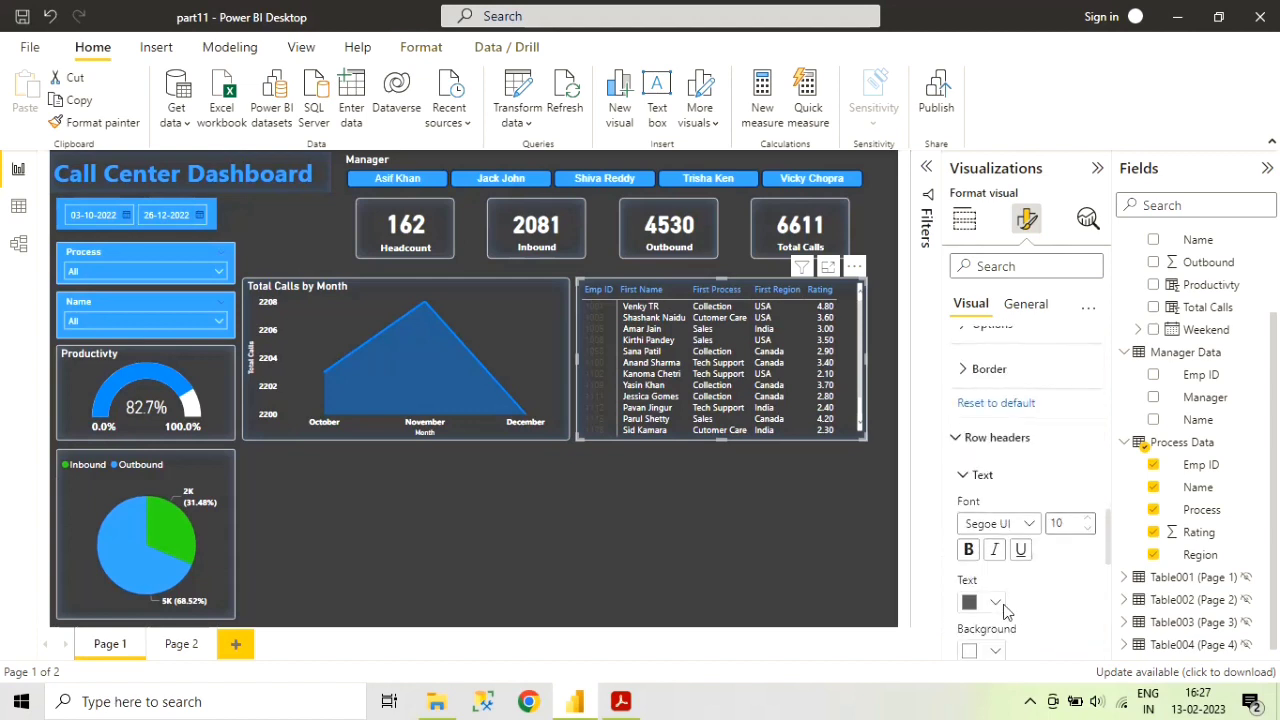
{"action": "left_click", "coordinate": [997, 604]}
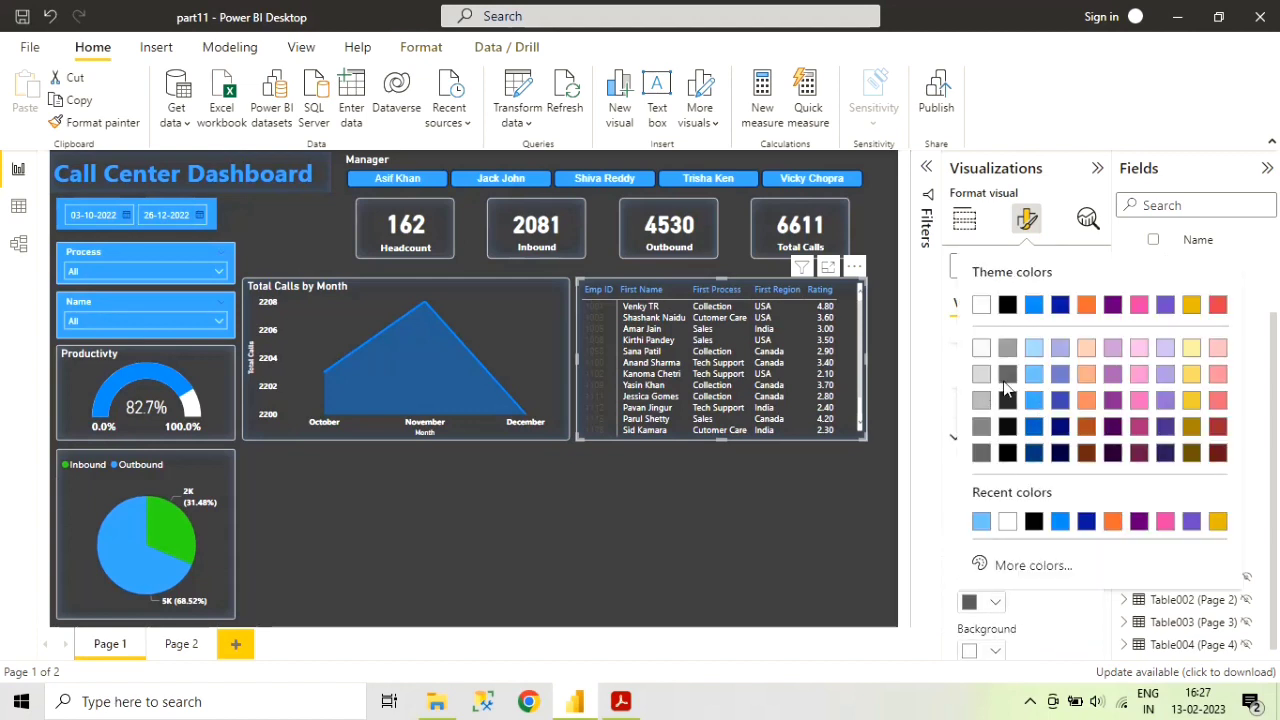
{"action": "left_click", "coordinate": [1030, 380]}
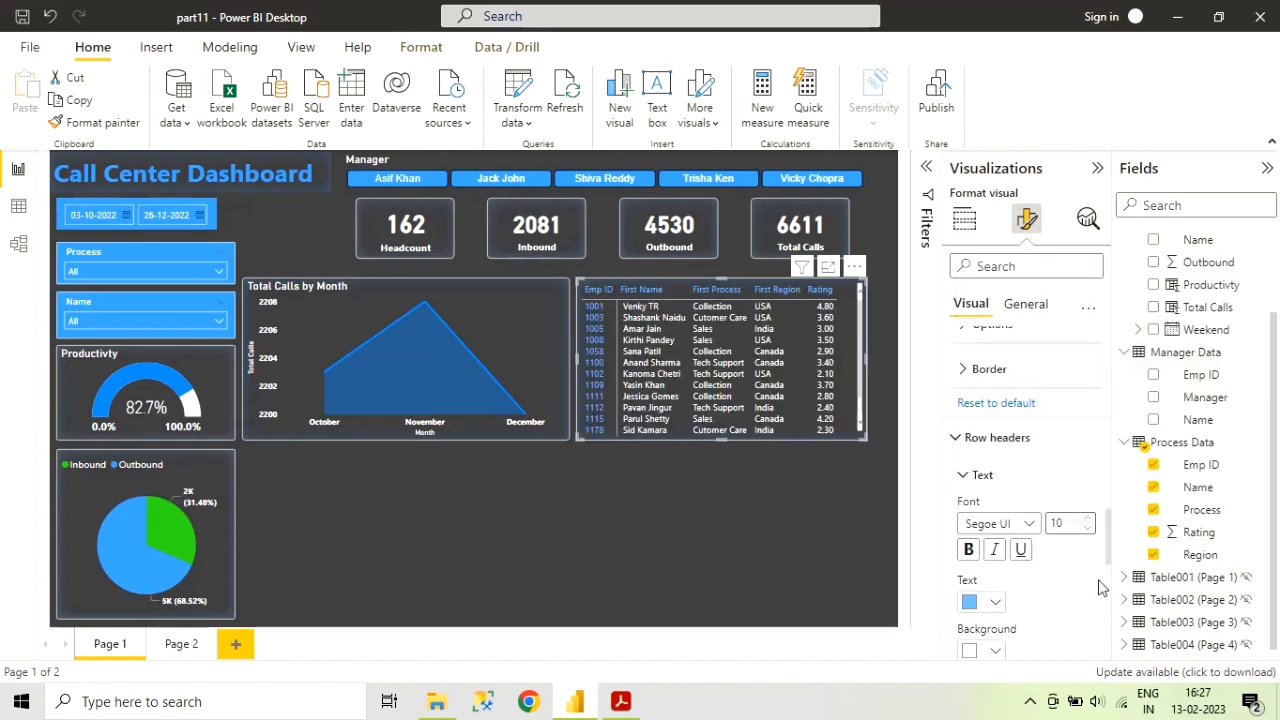
- Make the matrix's row header text bold and set its font size to 12
{"action": "left_click", "coordinate": [969, 550]}
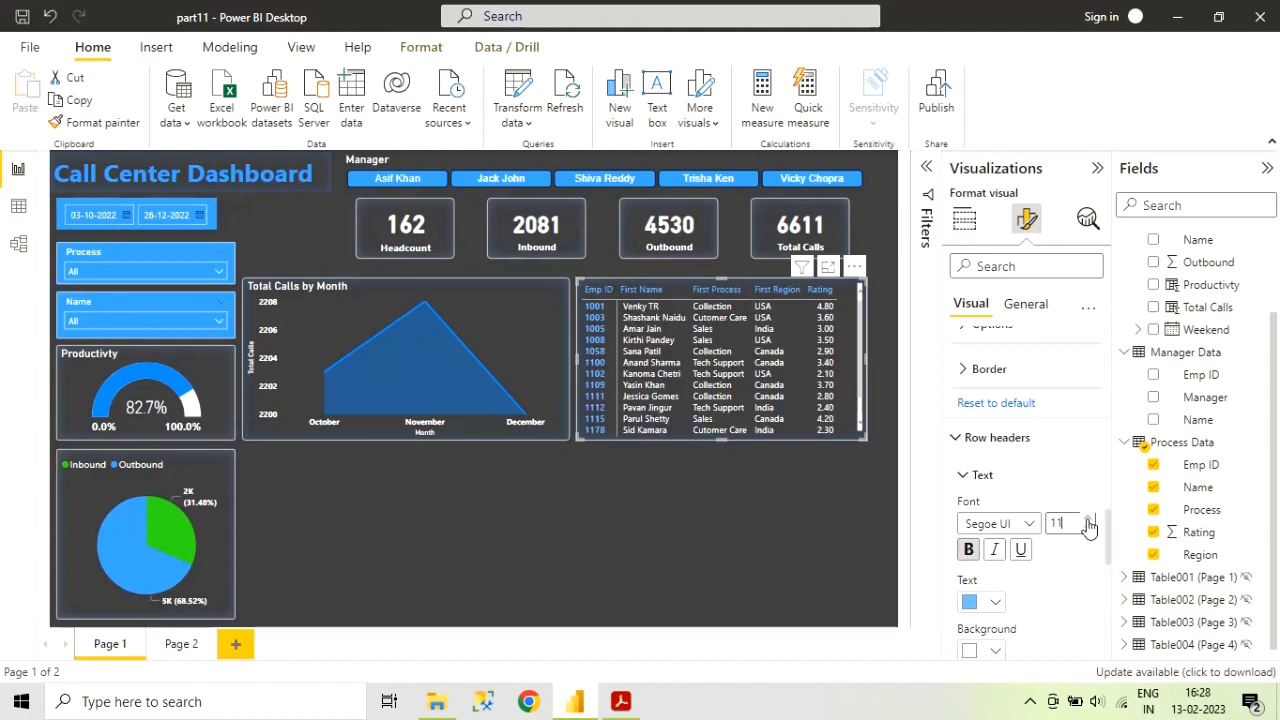
{"action": "left_click", "coordinate": [1088, 520]}
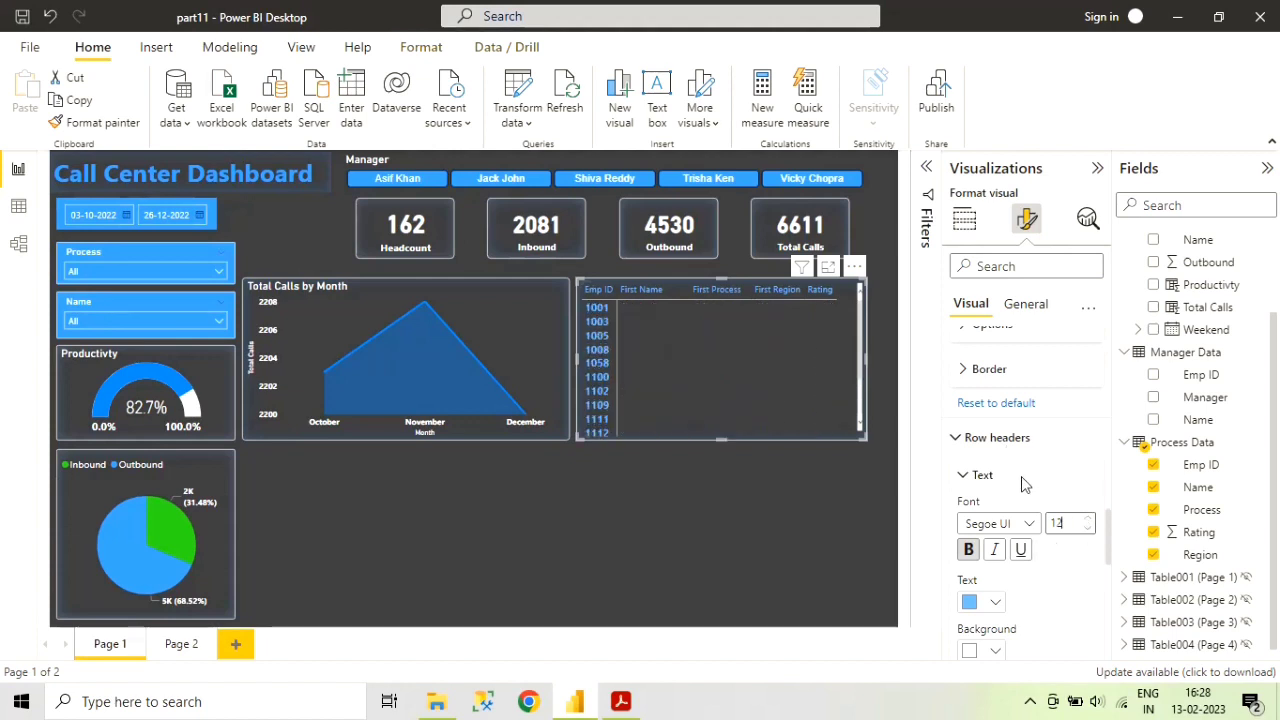
{"action": "scroll", "coordinate": [1088, 538], "scroll_direction": "up", "scroll_amount": 3}
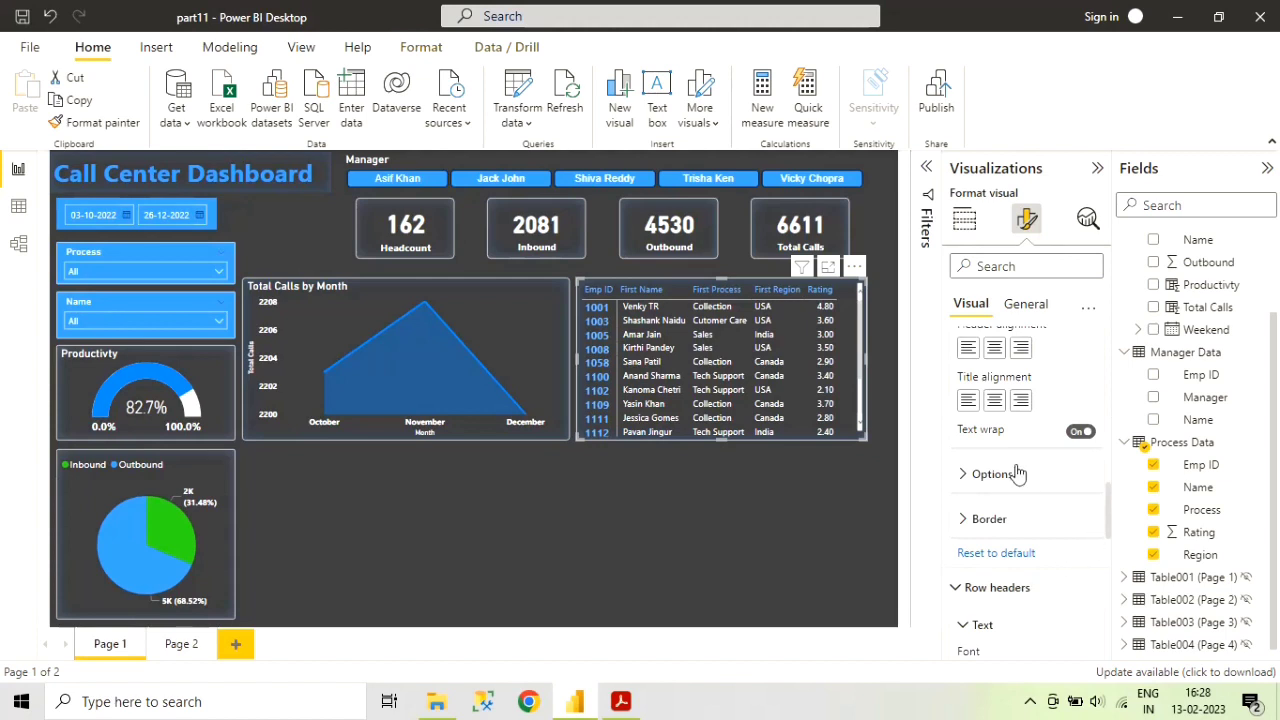
- Set the font size of the matrix's row headers to 10
{"action": "scroll", "coordinate": [1042, 430], "scroll_direction": "down", "scroll_amount": 3}
{"action": "left_click", "coordinate": [1088, 528]}
{"action": "left_click", "coordinate": [1088, 528]}
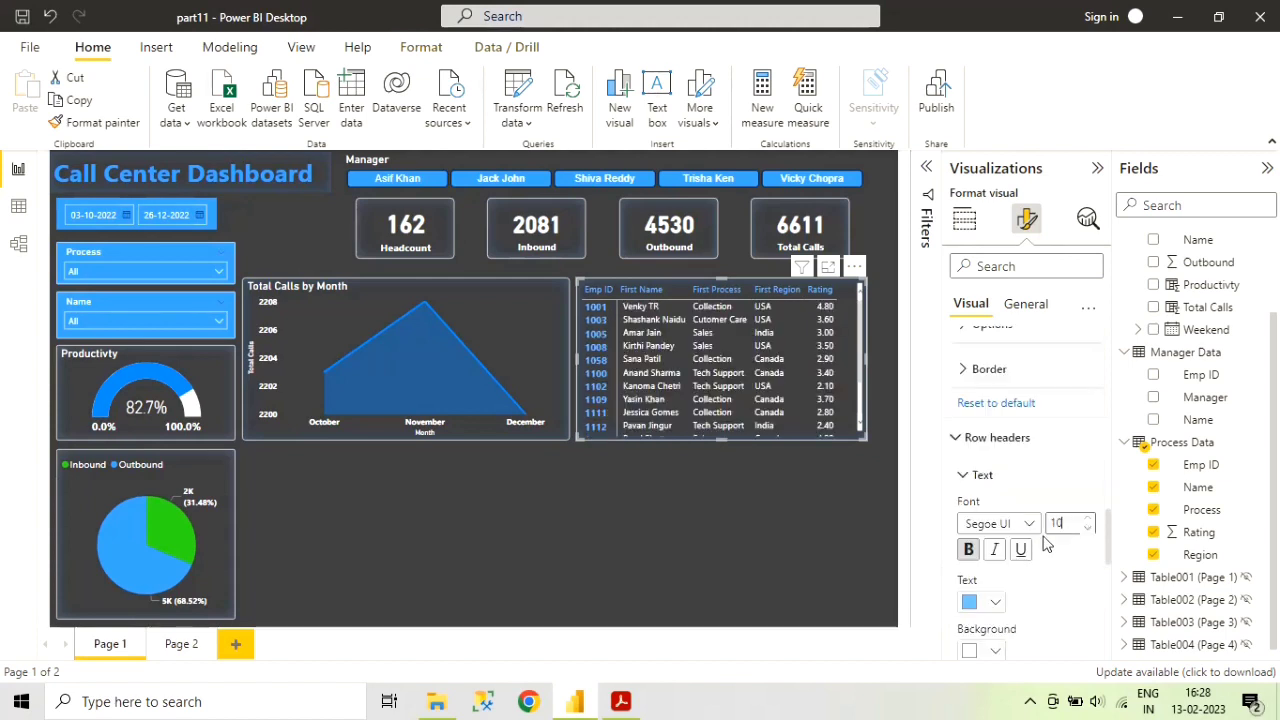
{"action": "type", "text": "1"}
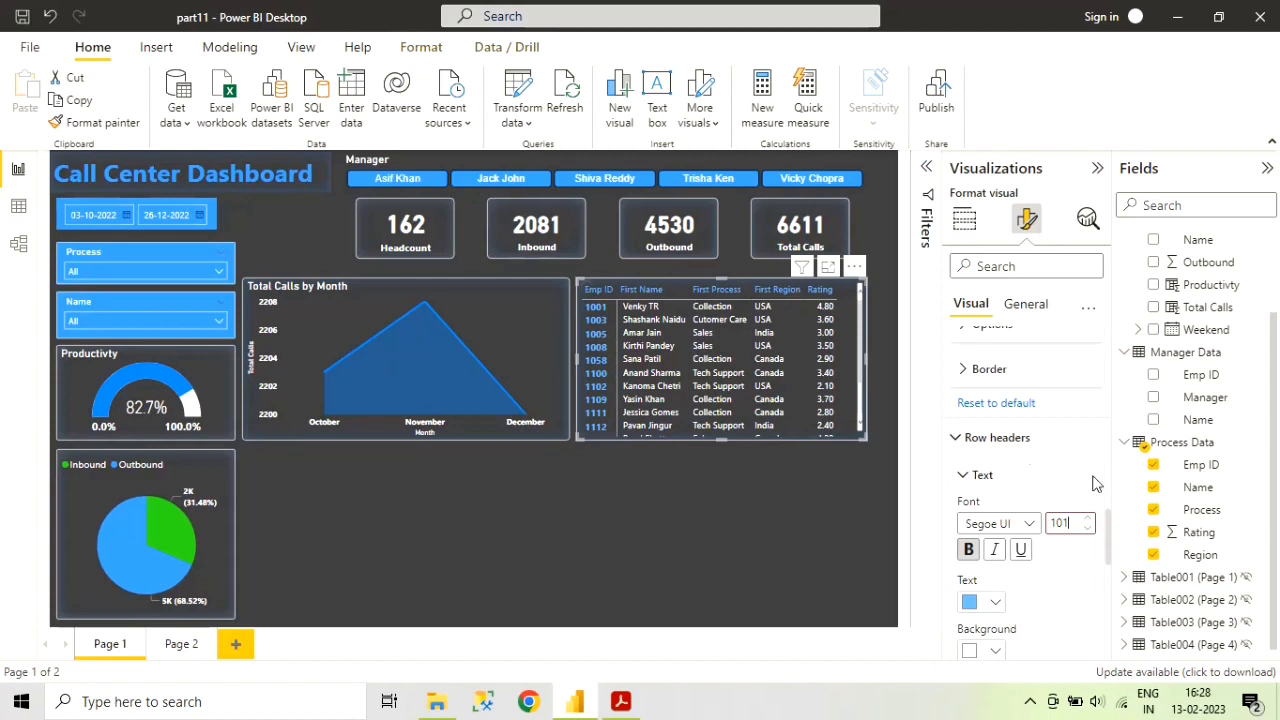
{"action": "left_click", "coordinate": [1088, 528]}
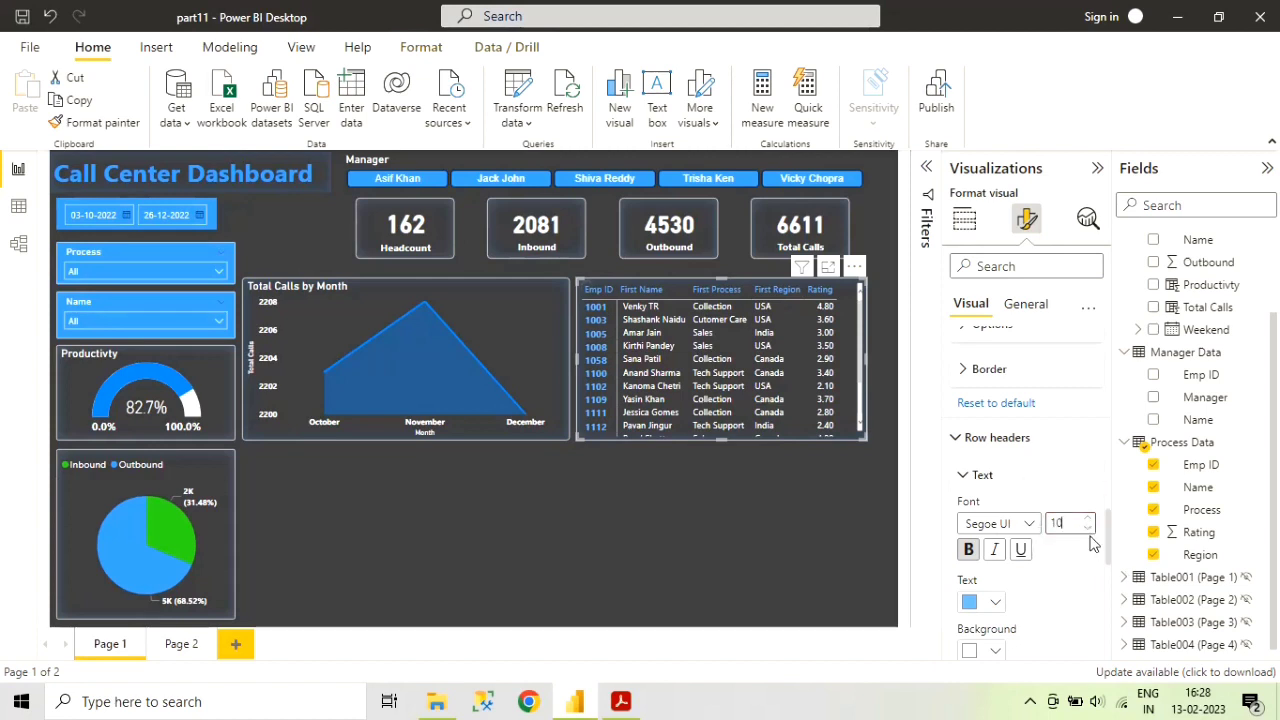
{"action": "left_click", "coordinate": [1068, 440]}
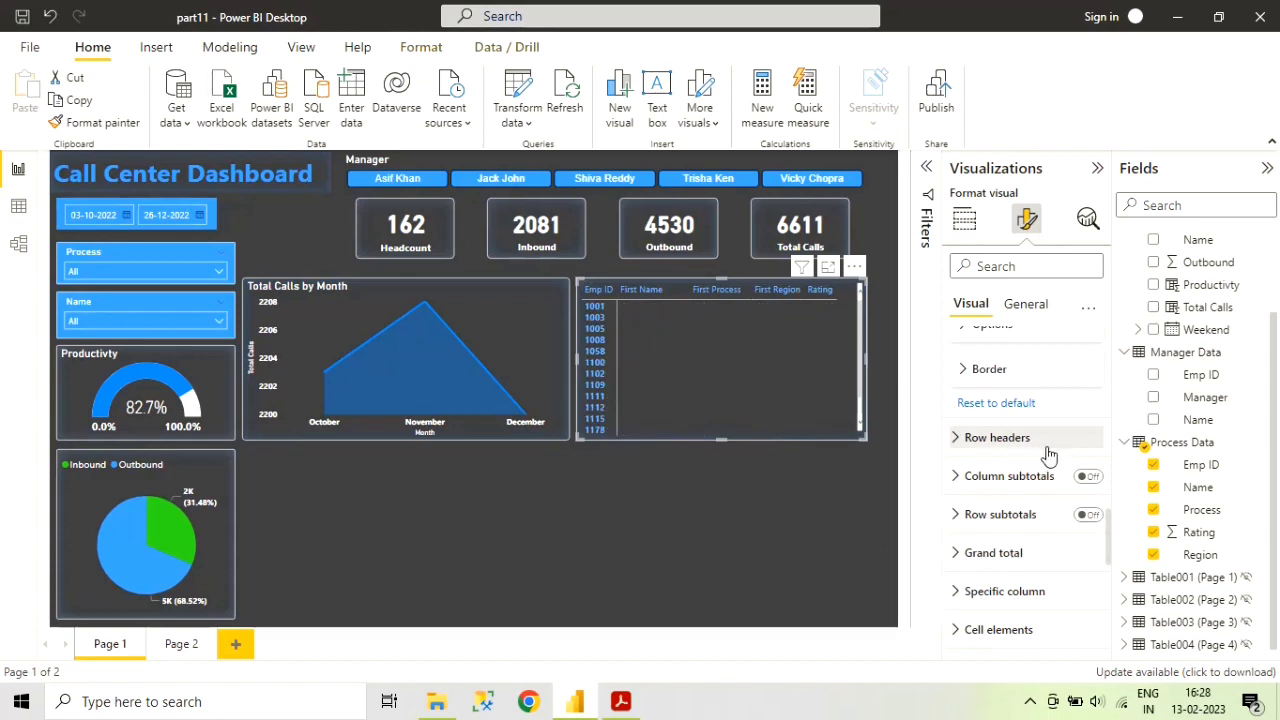
- Make the text of the matrix's column headers bold
{"action": "scroll", "coordinate": [1048, 455], "scroll_direction": "up", "scroll_amount": 2}
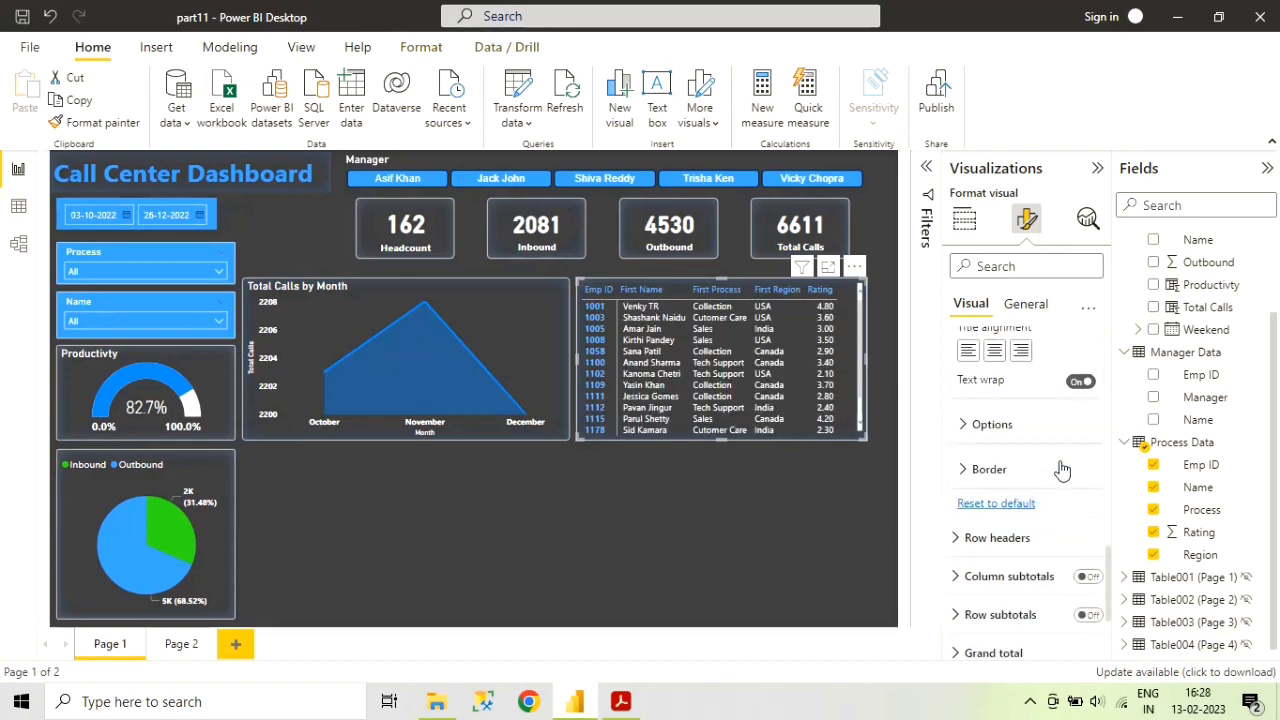
{"action": "scroll", "coordinate": [1066, 472], "scroll_direction": "up", "scroll_amount": 3}
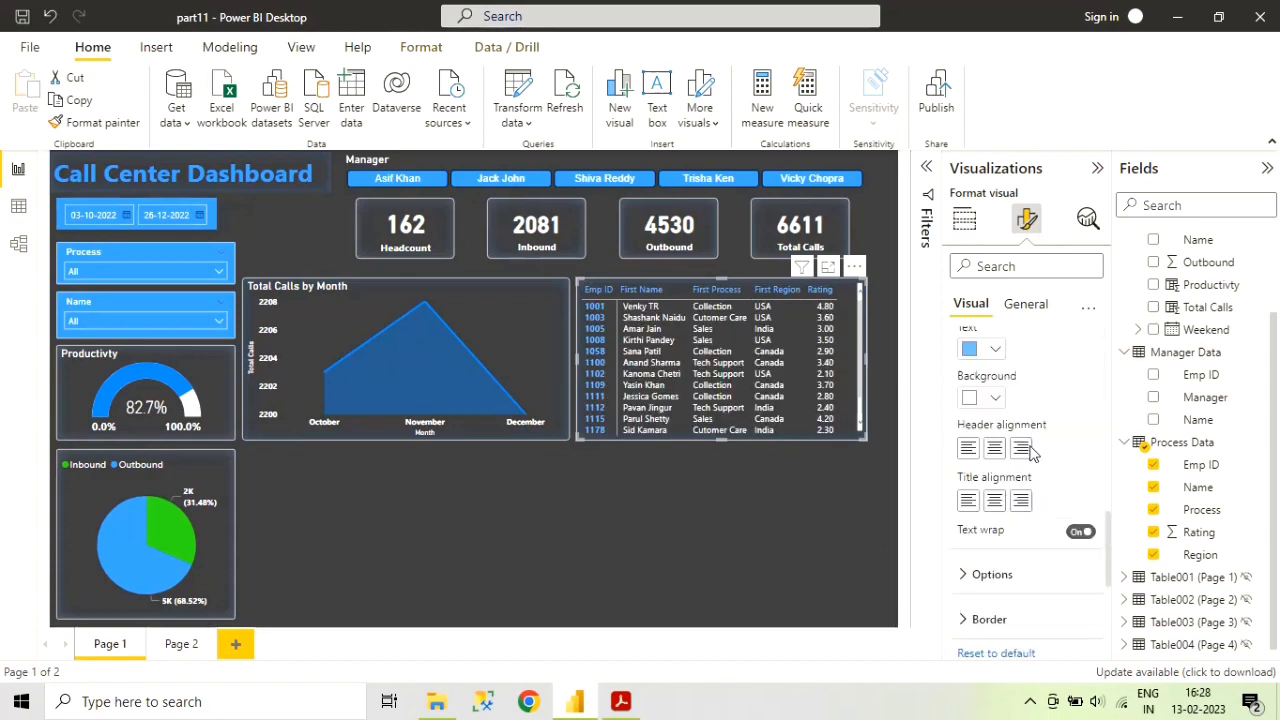
{"action": "scroll", "coordinate": [1033, 450], "scroll_direction": "up", "scroll_amount": 2}
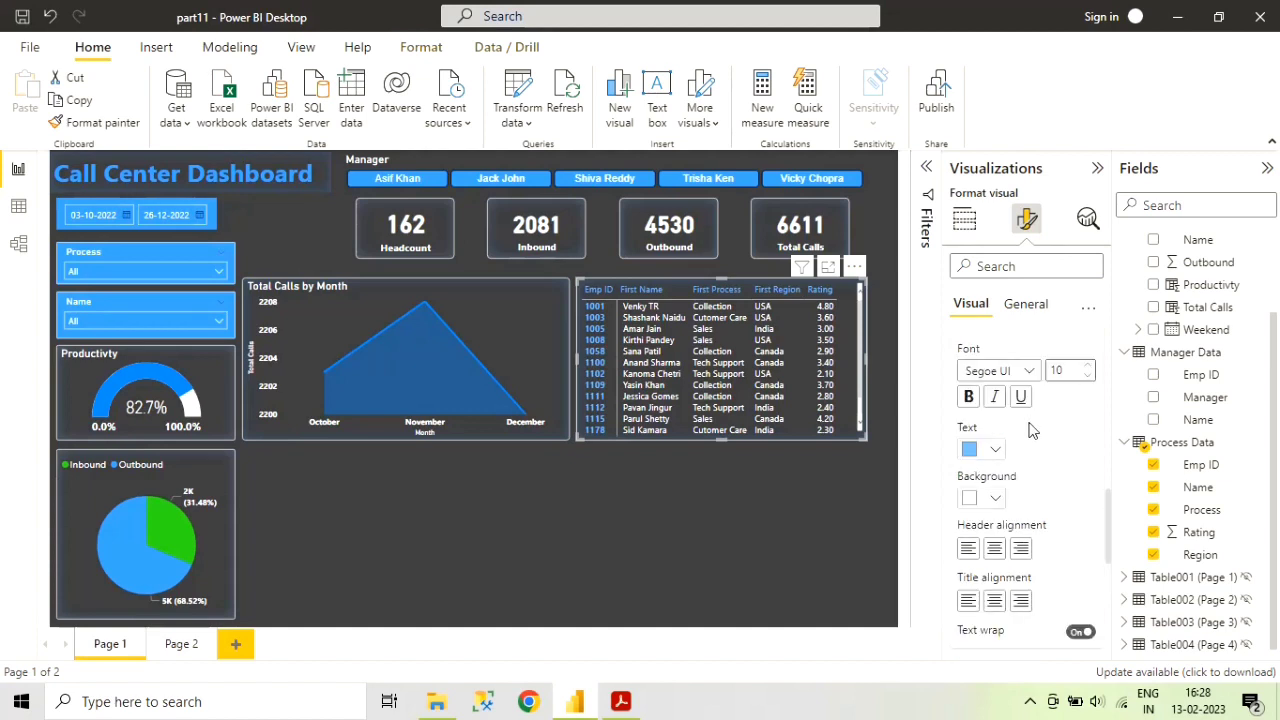
{"action": "left_click", "coordinate": [969, 398]}
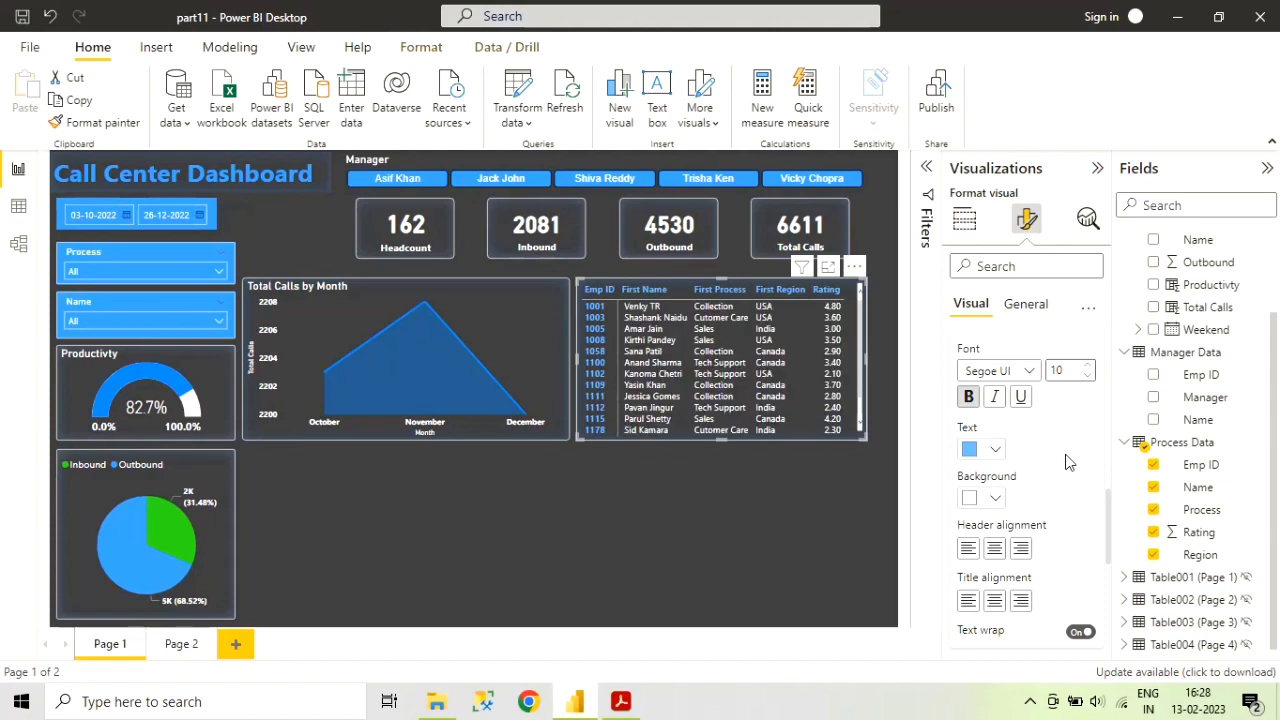
- Set the font size of the matrix's values to 11 and make their text bold
{"action": "scroll", "coordinate": [1066, 462], "scroll_direction": "up", "scroll_amount": 3}
{"action": "scroll", "coordinate": [1060, 464], "scroll_direction": "up", "scroll_amount": 4}
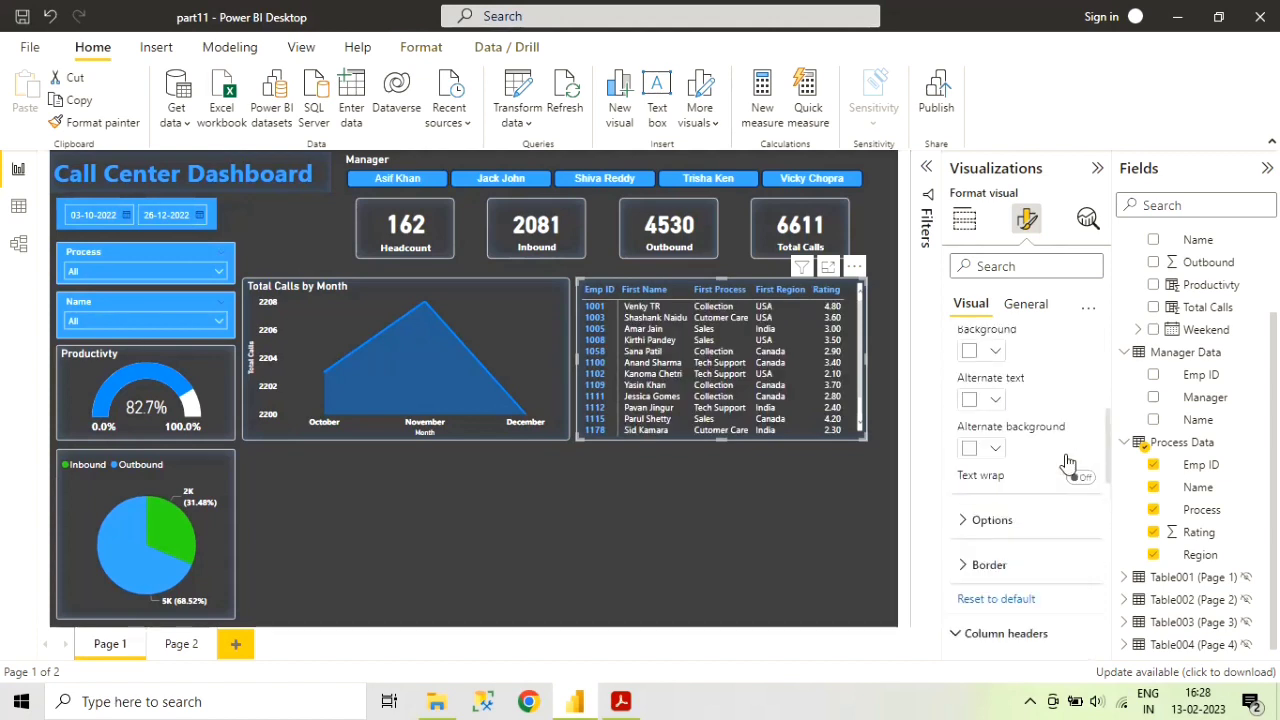
{"action": "scroll", "coordinate": [1058, 464], "scroll_direction": "up", "scroll_amount": 3}
{"action": "scroll", "coordinate": [1058, 464], "scroll_direction": "up", "scroll_amount": 2}
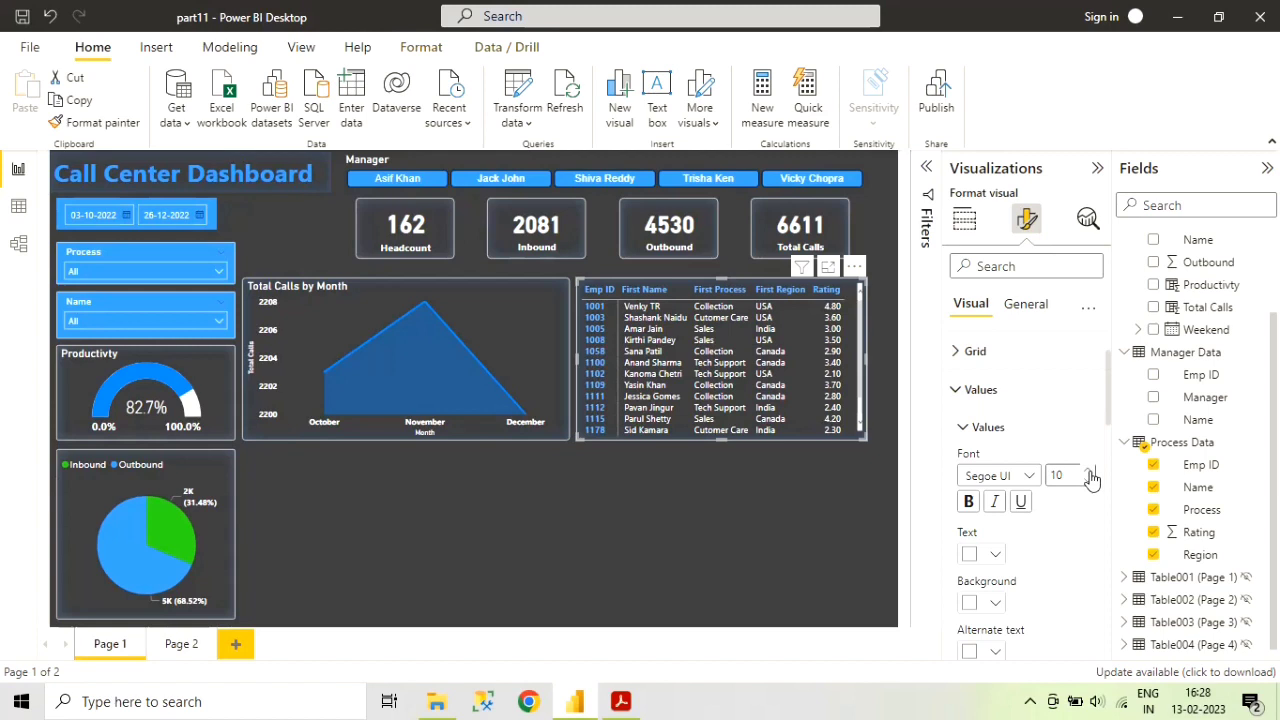
{"action": "left_click", "coordinate": [1090, 472]}
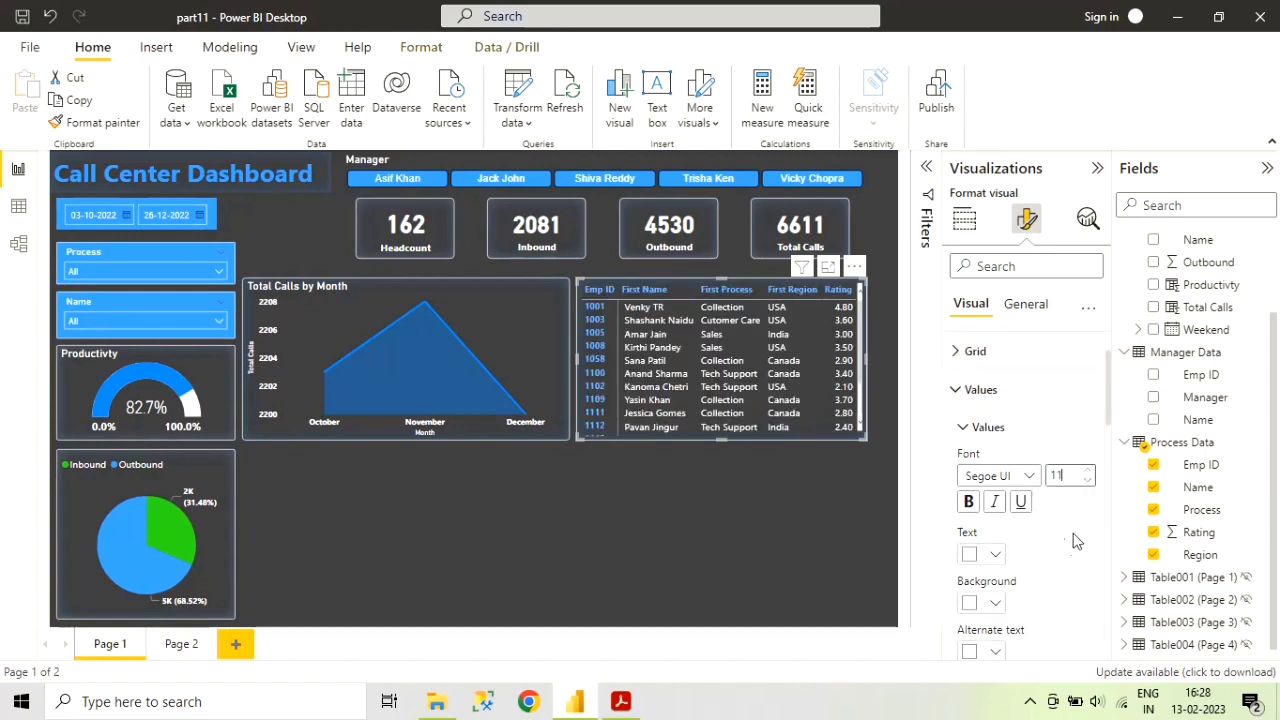
{"action": "left_click", "coordinate": [968, 502]}
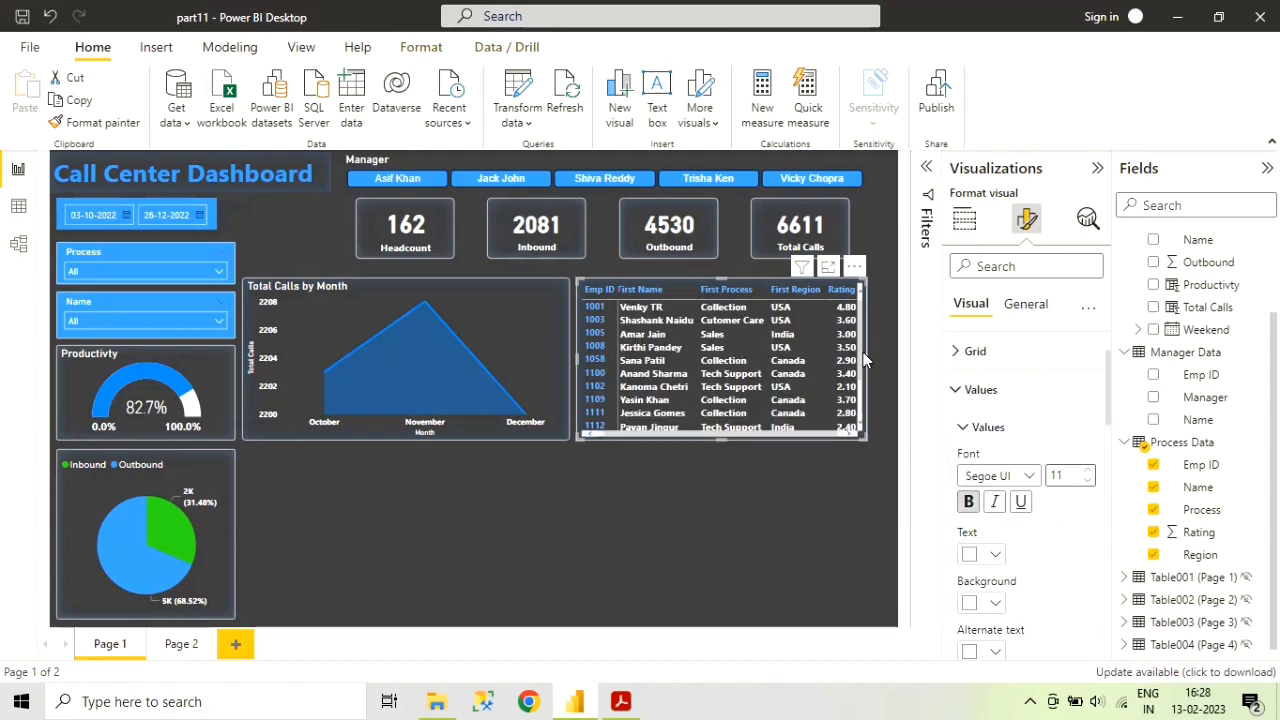
- Widen the matrix slightly toward the page's edge so that all its columns fit
{"action": "left_click_drag", "start_coordinate": [866, 359], "coordinate": [884, 358]}
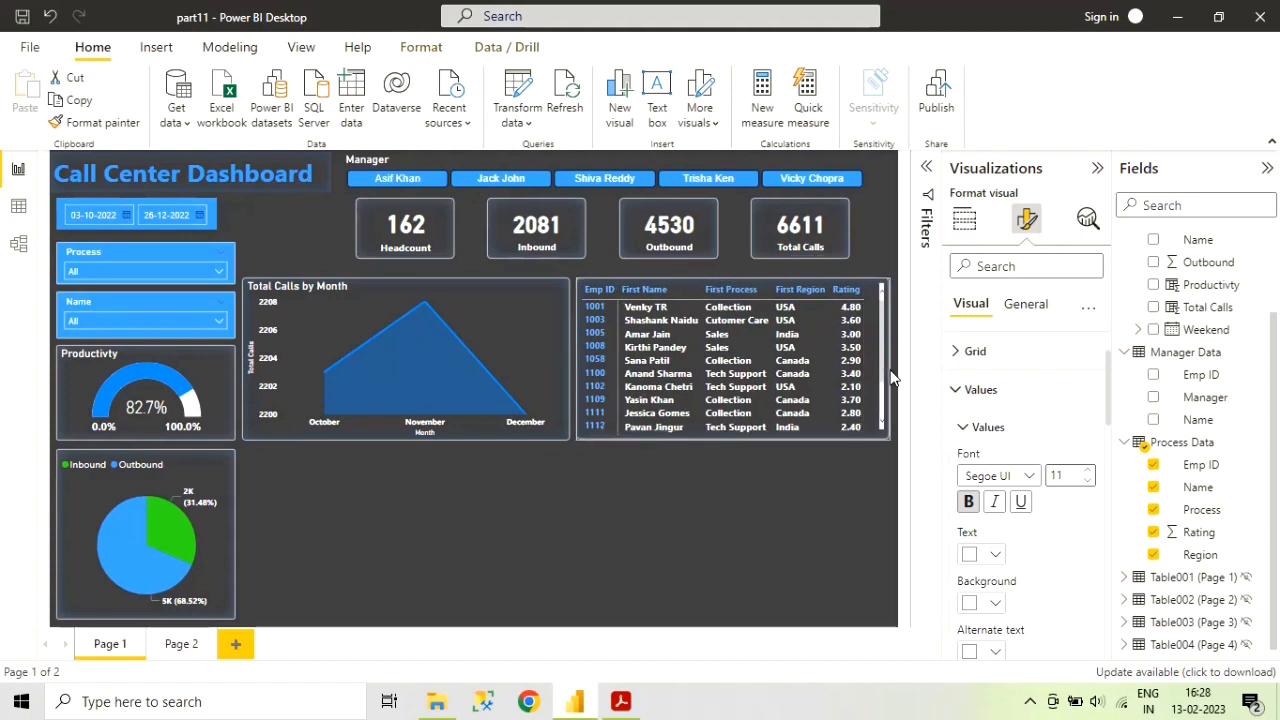
{"action": "left_click_drag", "start_coordinate": [891, 371], "coordinate": [897, 468]}
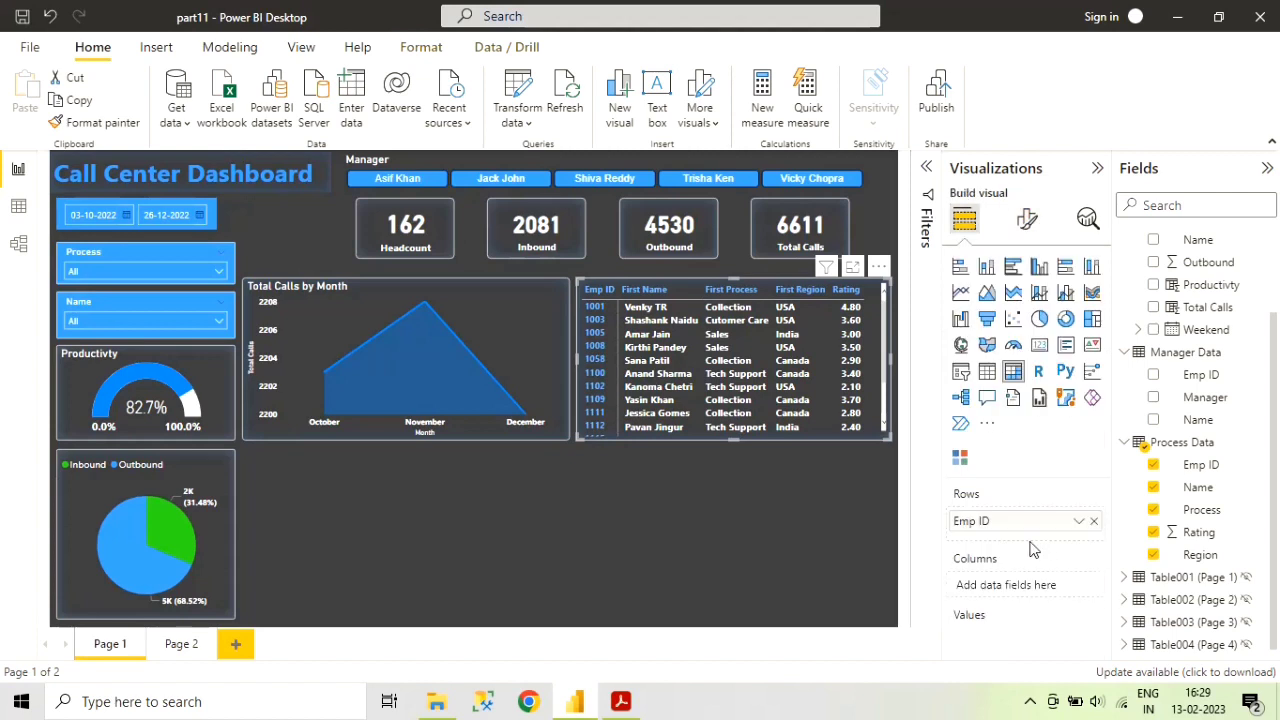
- Rename the matrix's First Name value field as Name for this visual
{"action": "scroll", "coordinate": [1033, 549], "scroll_direction": "down", "scroll_amount": 2}
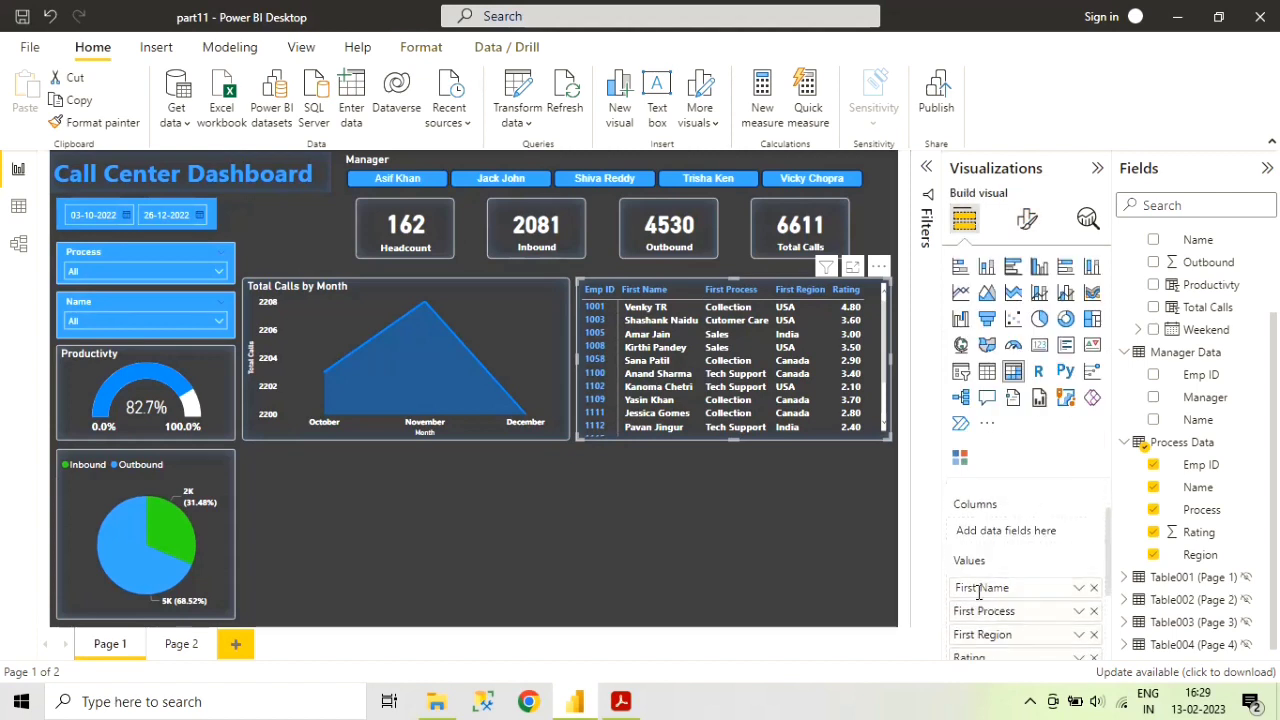
{"action": "double_click", "coordinate": [985, 589]}
{"action": "left_click", "coordinate": [982, 590]}
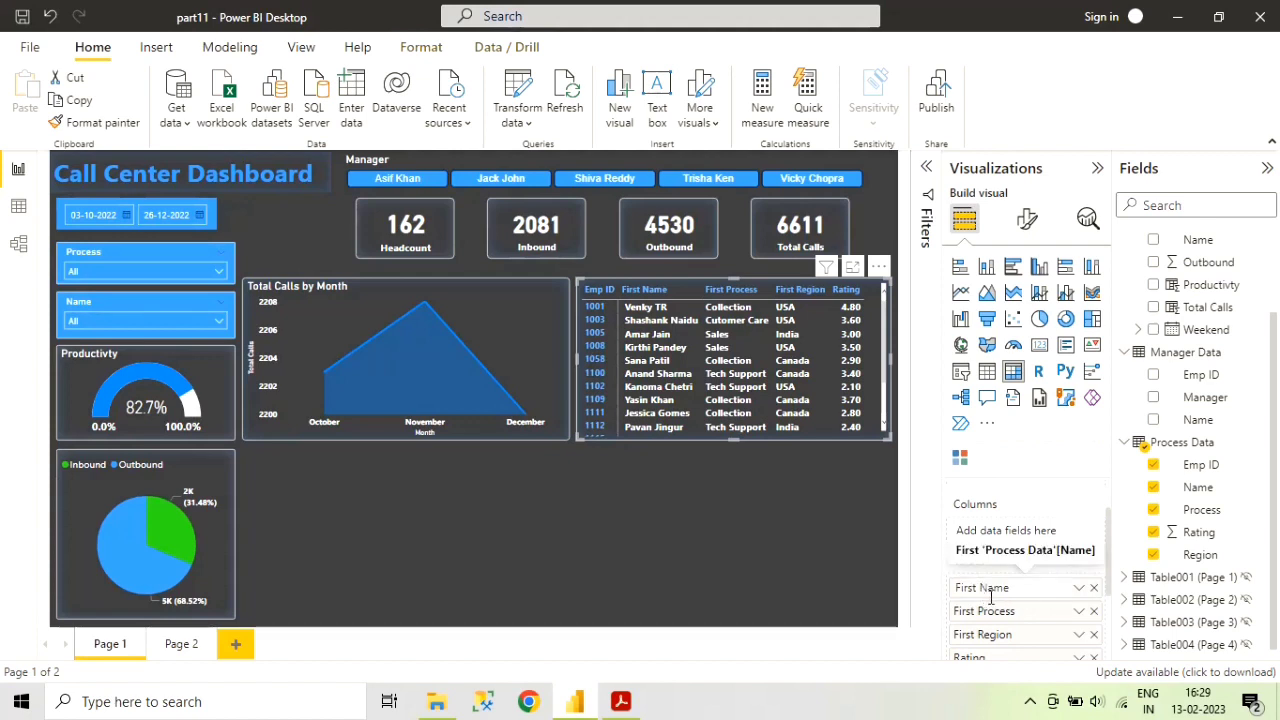
{"action": "key", "text": "BackSpace"}
{"action": "key", "text": "BackSpace"}
{"action": "key", "text": "BackSpace"}
{"action": "key", "text": "BackSpace"}
{"action": "key", "text": "BackSpace"}
{"action": "key", "text": "BackSpace"}
{"action": "key", "text": "Return"}
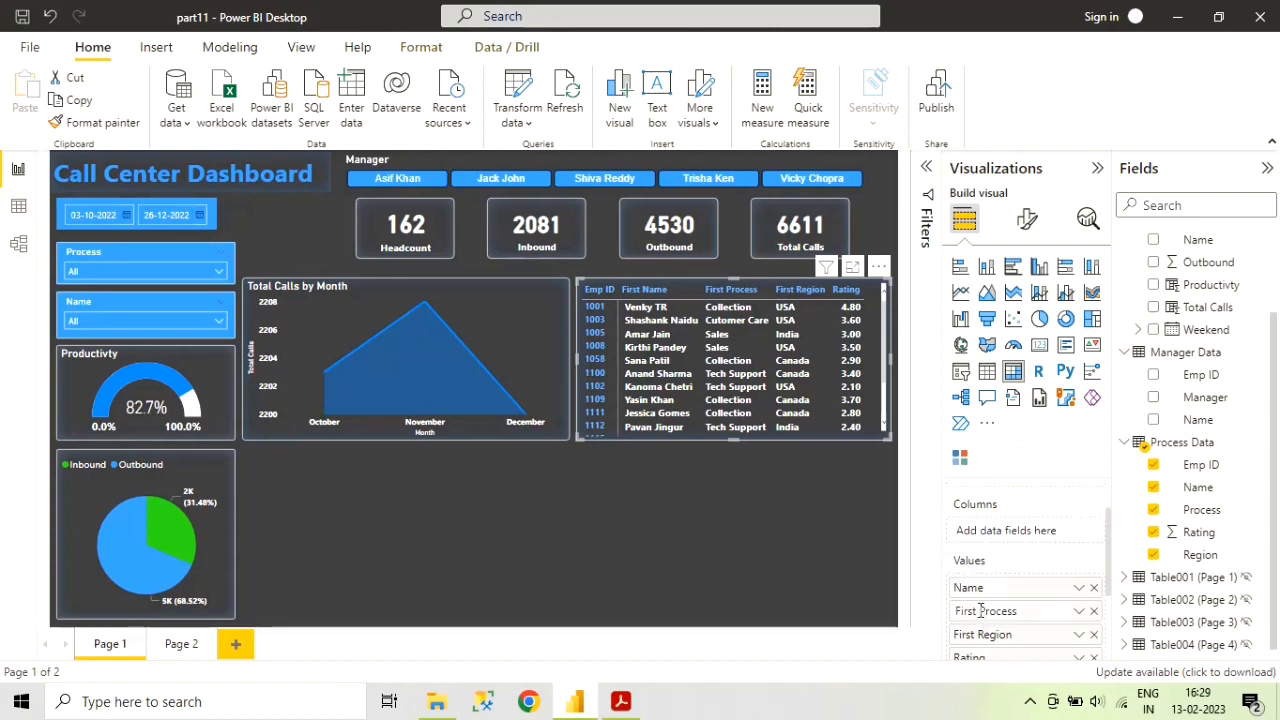
- Rename the matrix's First Process value field as Process
{"action": "left_click_drag", "start_coordinate": [956, 611], "coordinate": [1022, 652]}
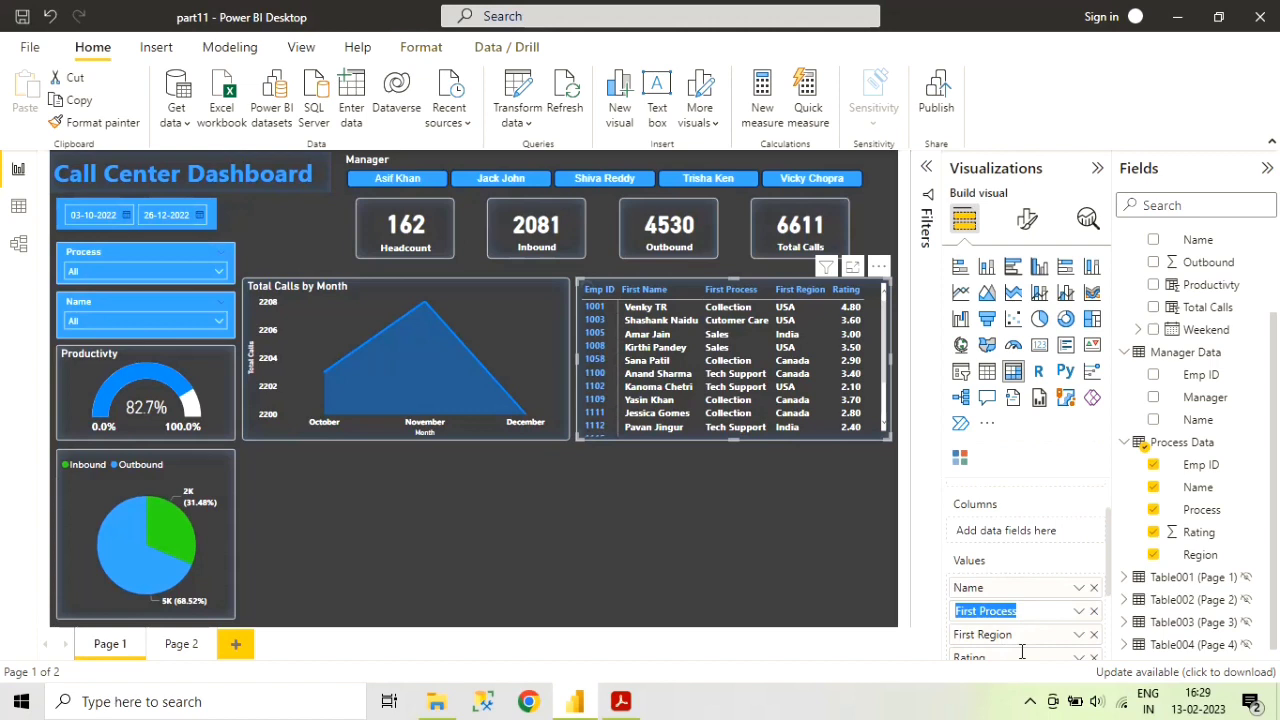
{"action": "scroll", "coordinate": [983, 612], "scroll_direction": "up", "scroll_amount": 1}
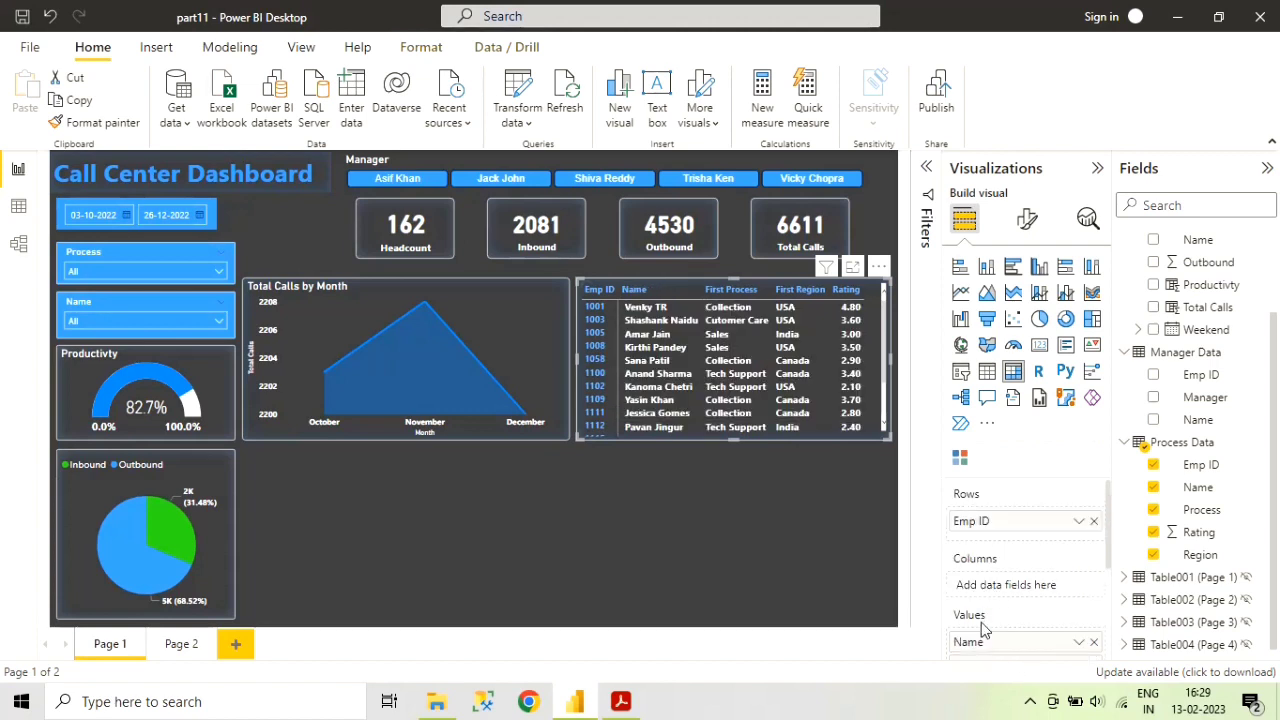
{"action": "scroll", "coordinate": [985, 628], "scroll_direction": "down", "scroll_amount": 1}
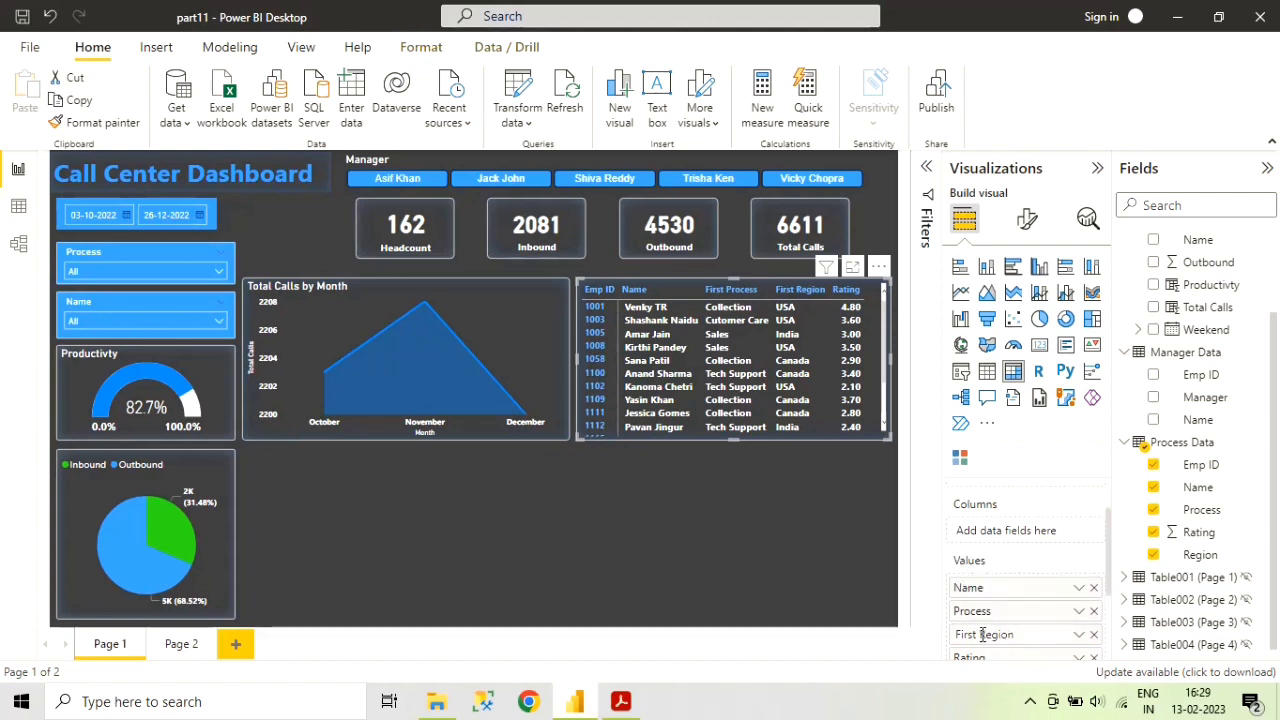
- Rename the matrix's First Region value field as Region
{"action": "double_click", "coordinate": [995, 640]}
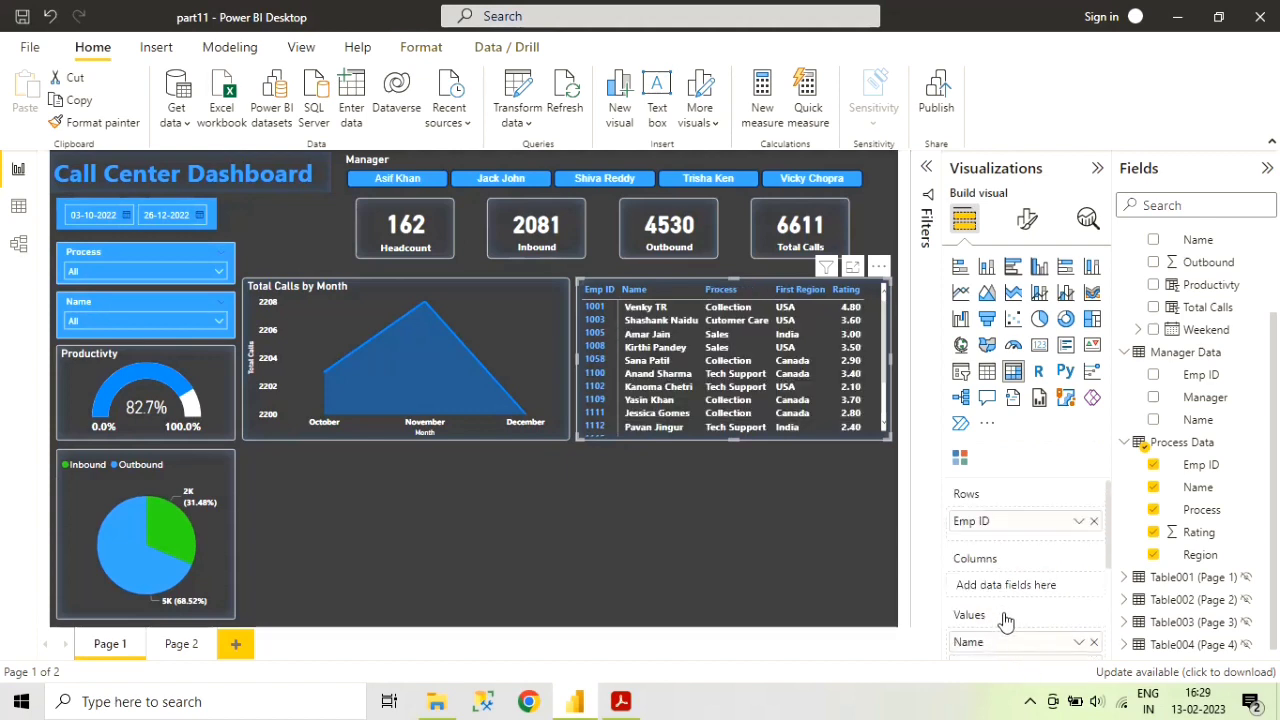
{"action": "scroll", "coordinate": [1028, 584], "scroll_direction": "down", "scroll_amount": 2}
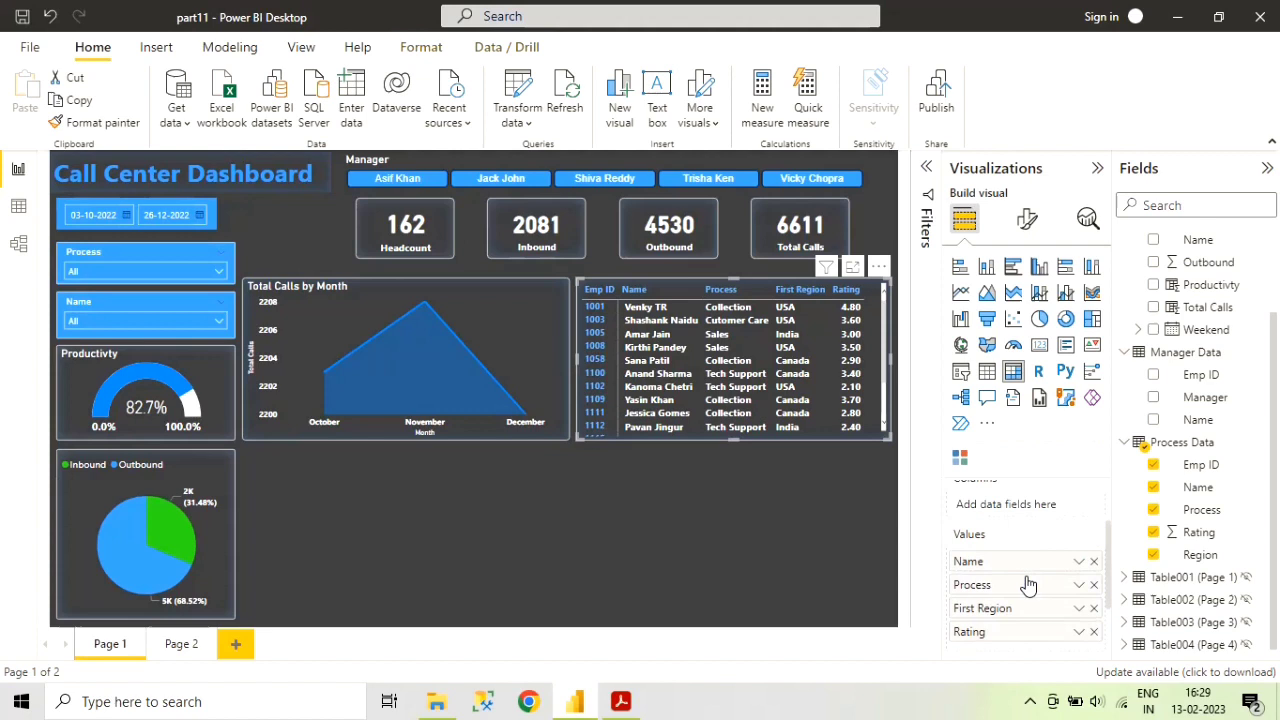
{"action": "double_click", "coordinate": [990, 614]}
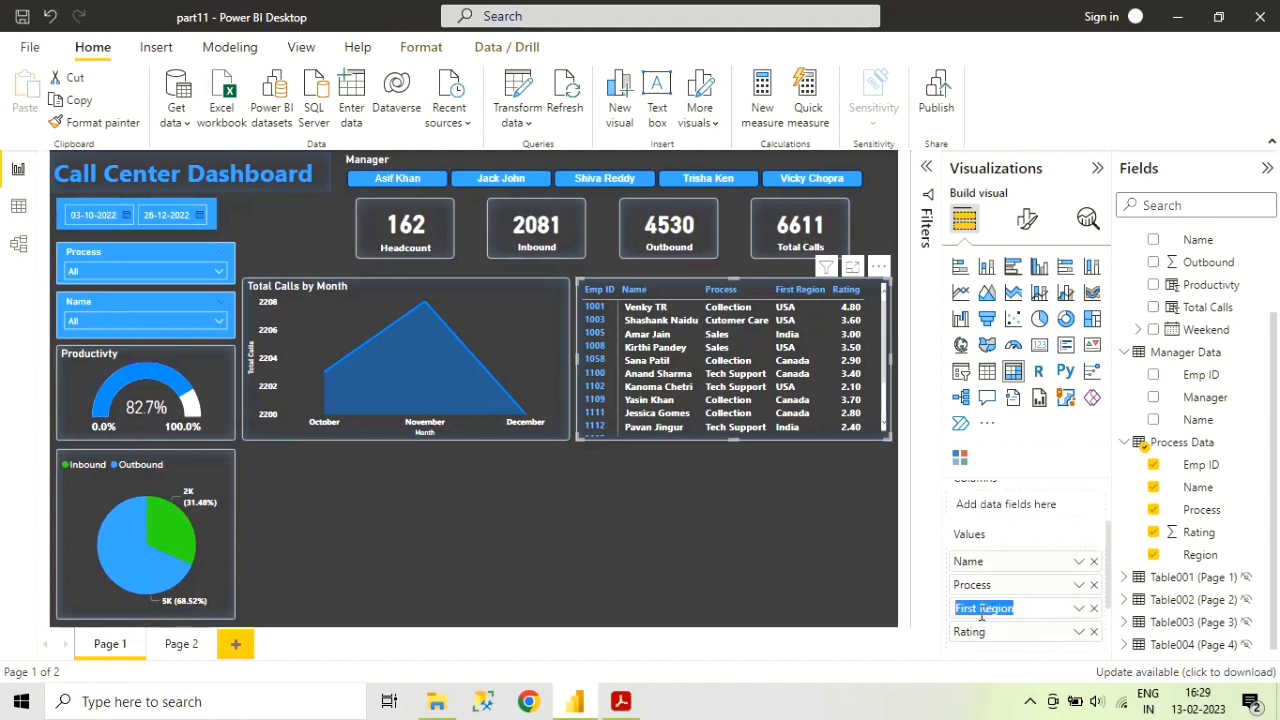
{"action": "left_click", "coordinate": [985, 609]}
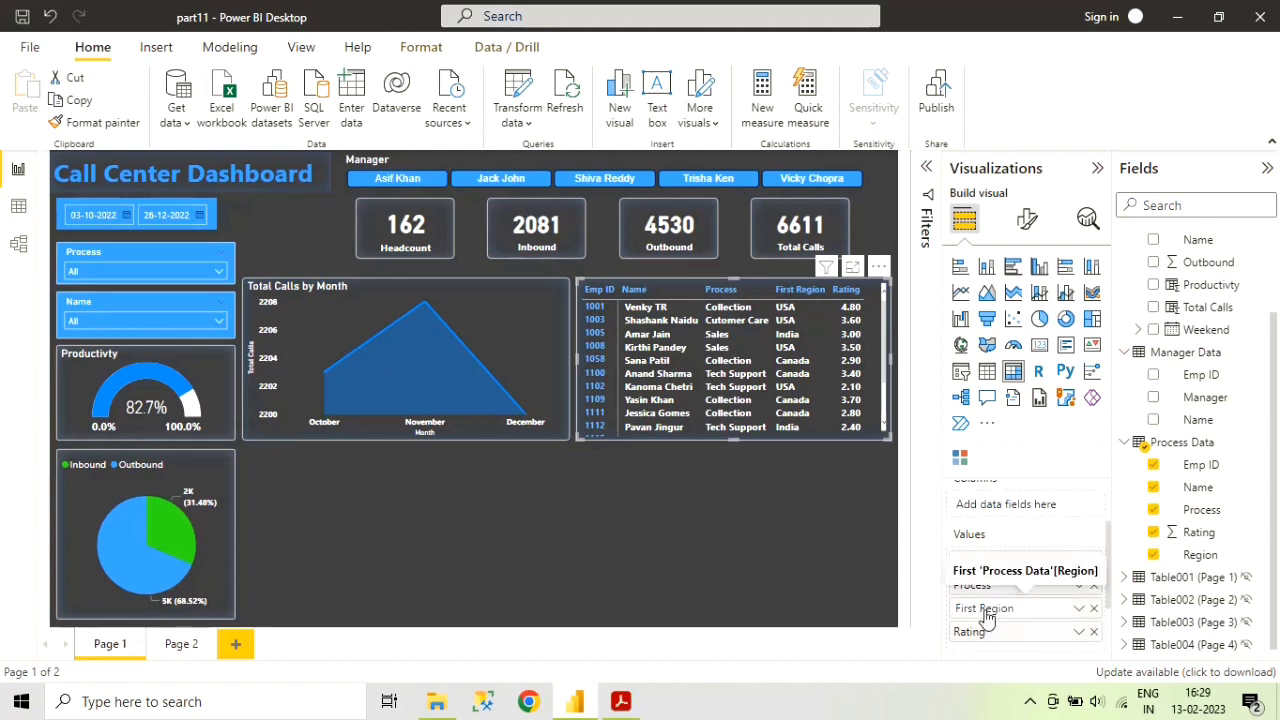
{"action": "key", "text": "BackSpace"}
{"action": "key", "text": "BackSpace"}
{"action": "key", "text": "BackSpace"}
{"action": "key", "text": "BackSpace"}
{"action": "key", "text": "BackSpace"}
{"action": "key", "text": "BackSpace"}
{"action": "key", "text": "Return"}
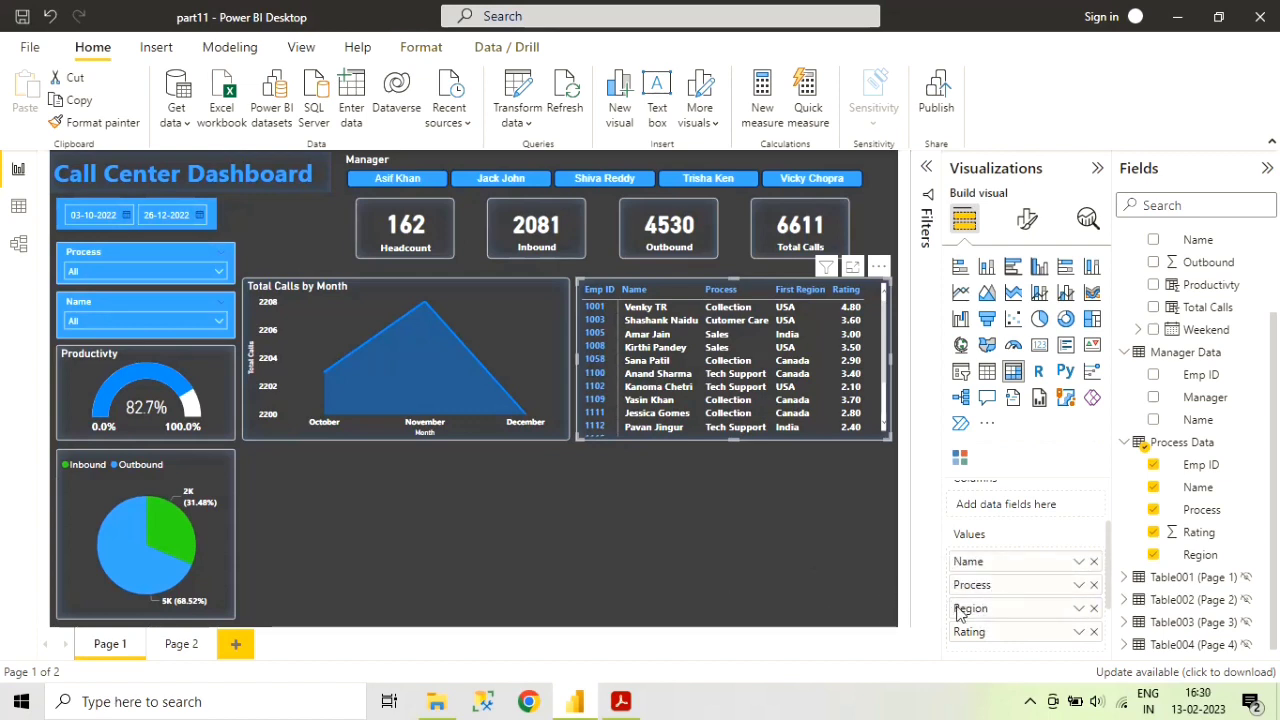
- Summarize the matrix's Rating field by Average and shorten its displayed name to Rating
{"action": "left_click", "coordinate": [1080, 638]}
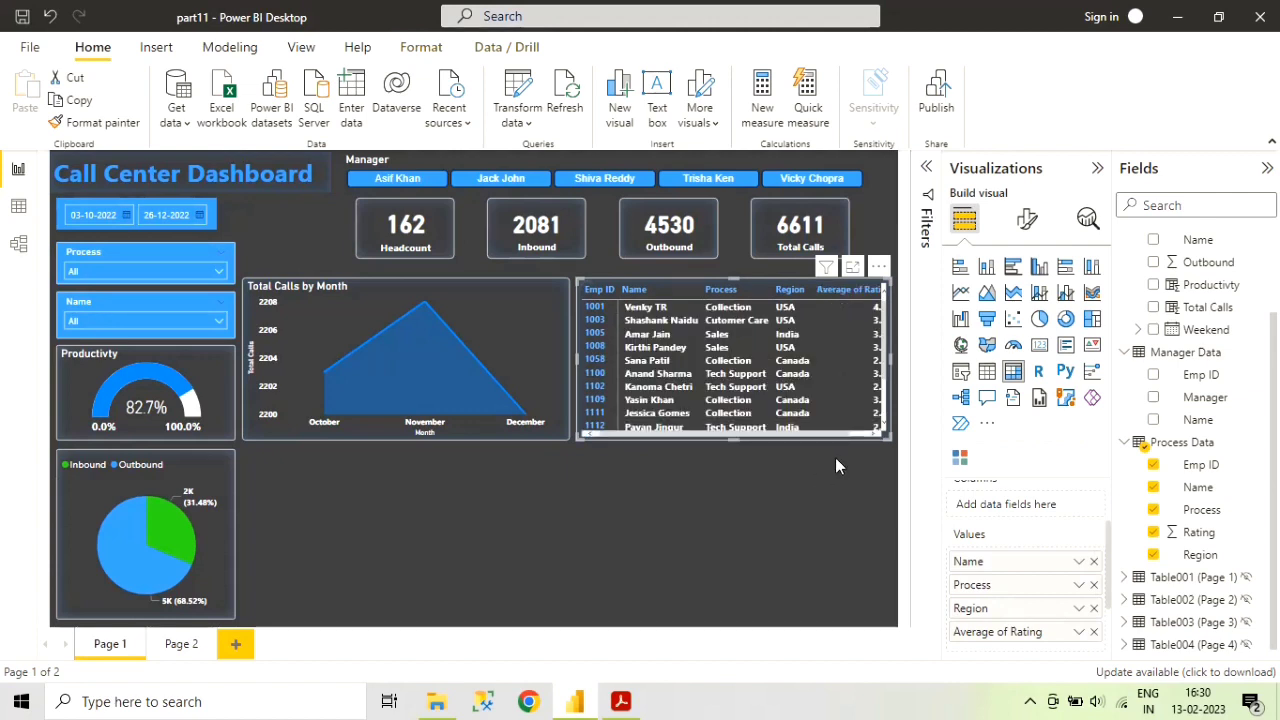
{"action": "double_click", "coordinate": [1018, 634]}
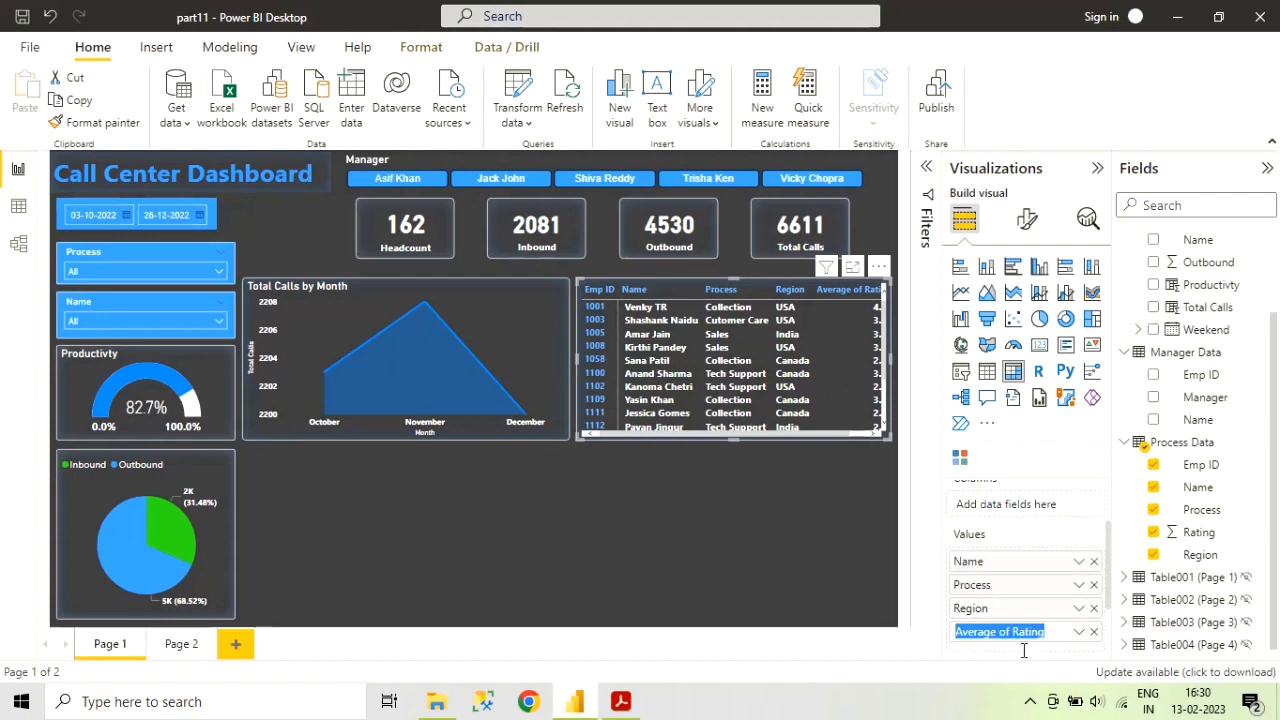
{"action": "left_click", "coordinate": [1011, 635]}
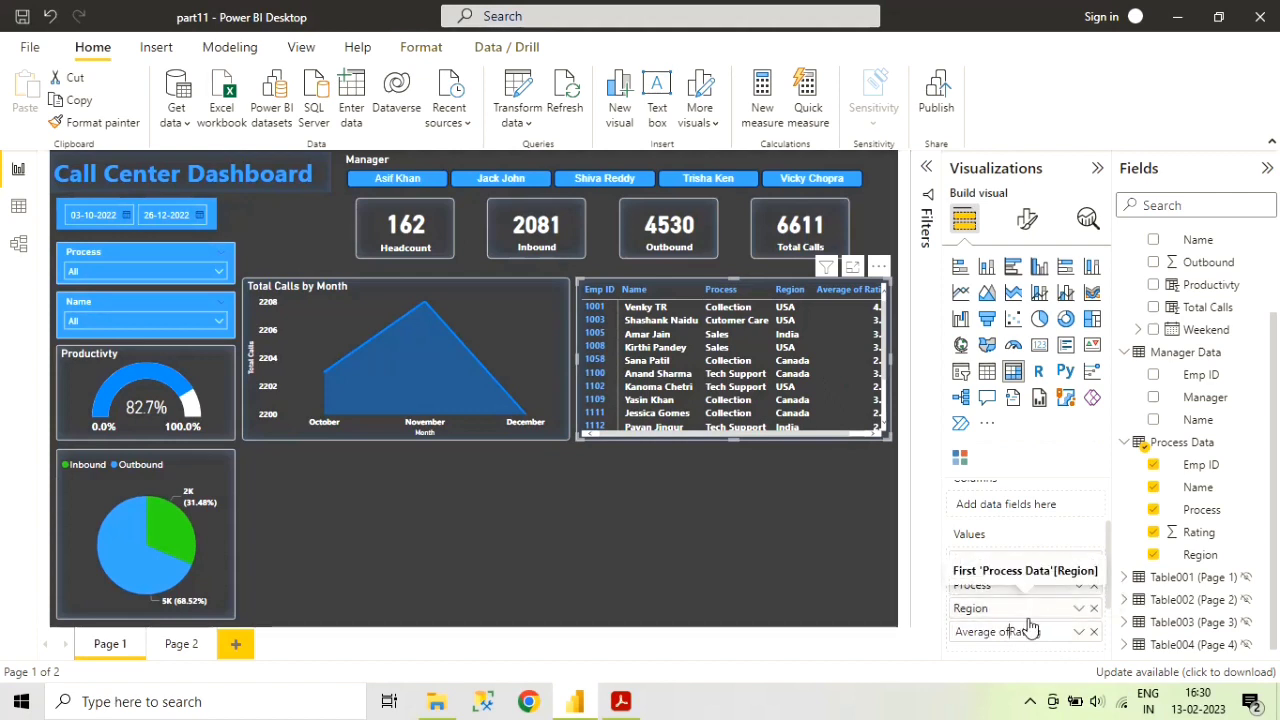
{"action": "key", "text": "BackSpace"}
{"action": "key", "text": "BackSpace"}
{"action": "key", "text": "BackSpace"}
{"action": "key", "text": "BackSpace"}
{"action": "key", "text": "BackSpace"}
{"action": "key", "text": "BackSpace"}
{"action": "key", "text": "BackSpace"}
{"action": "key", "text": "BackSpace"}
{"action": "key", "text": "BackSpace"}
{"action": "key", "text": "BackSpace"}
{"action": "key", "text": "BackSpace"}
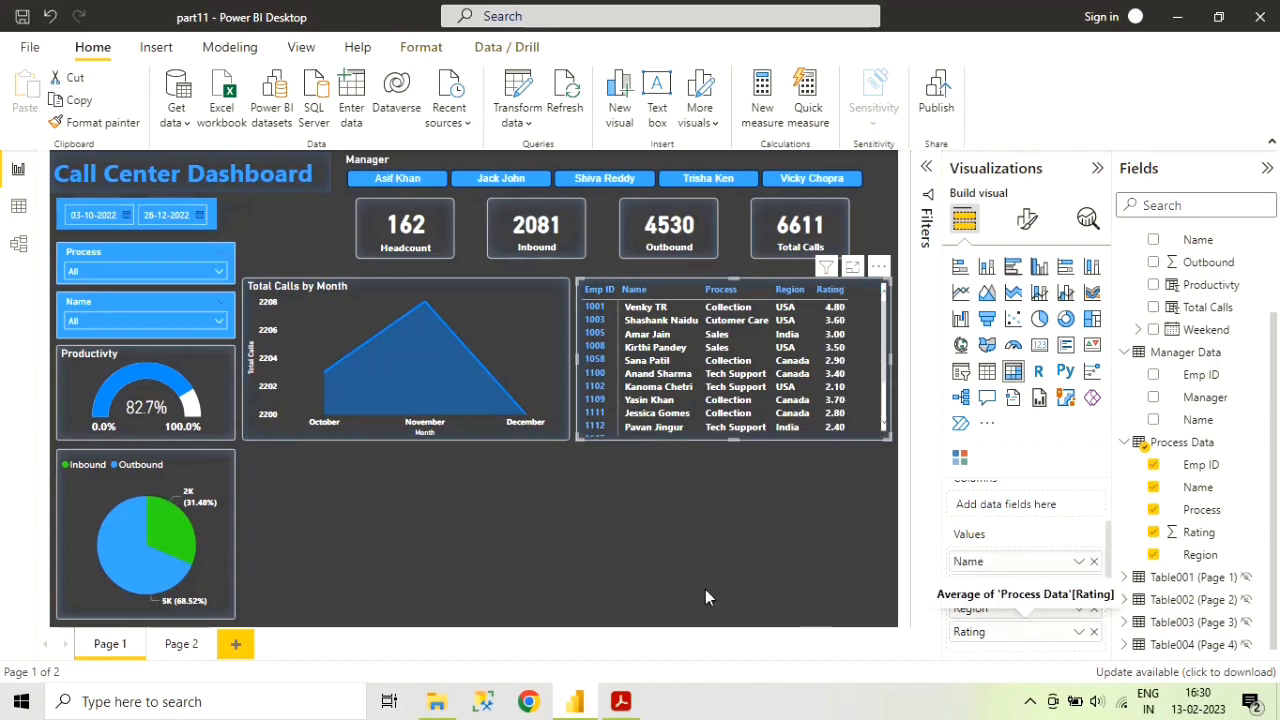
{"action": "key", "text": "Return"}
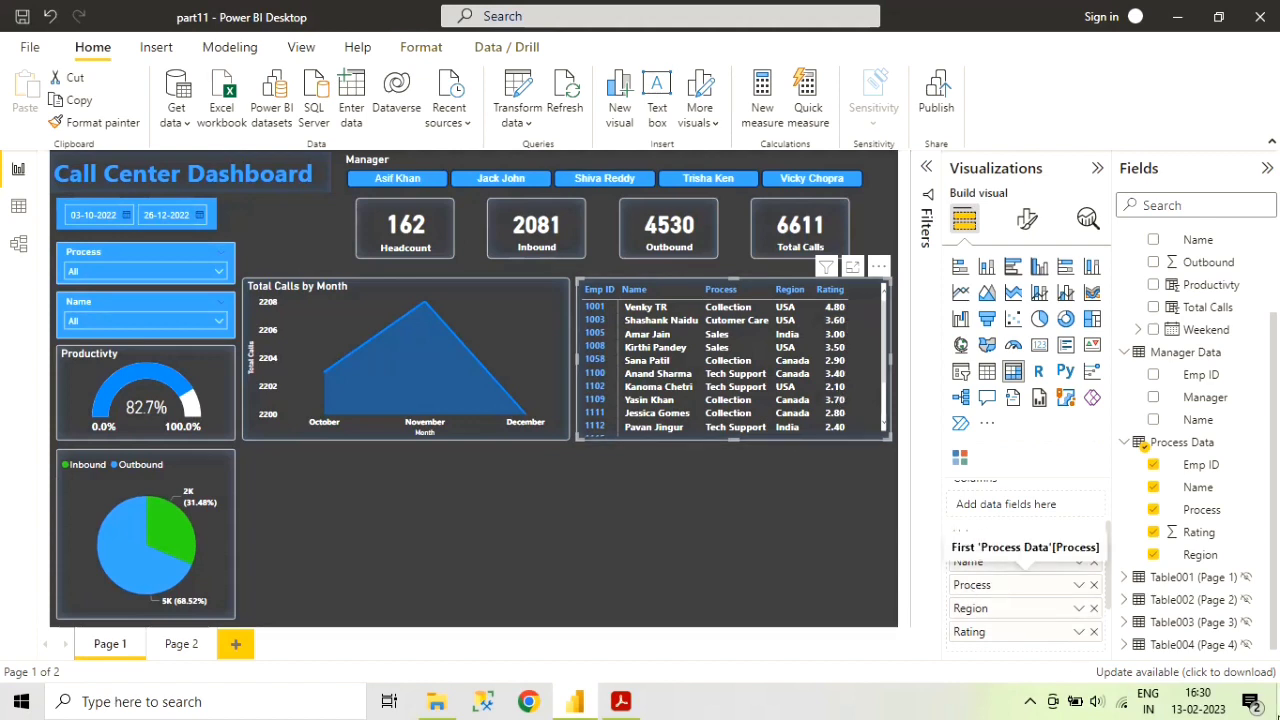
- Apply rule-based icon conditional formatting to the matrix's Rating values with the default percent thresholds and red diamond, yellow triangle and green circle style
{"action": "left_click", "coordinate": [1080, 636]}
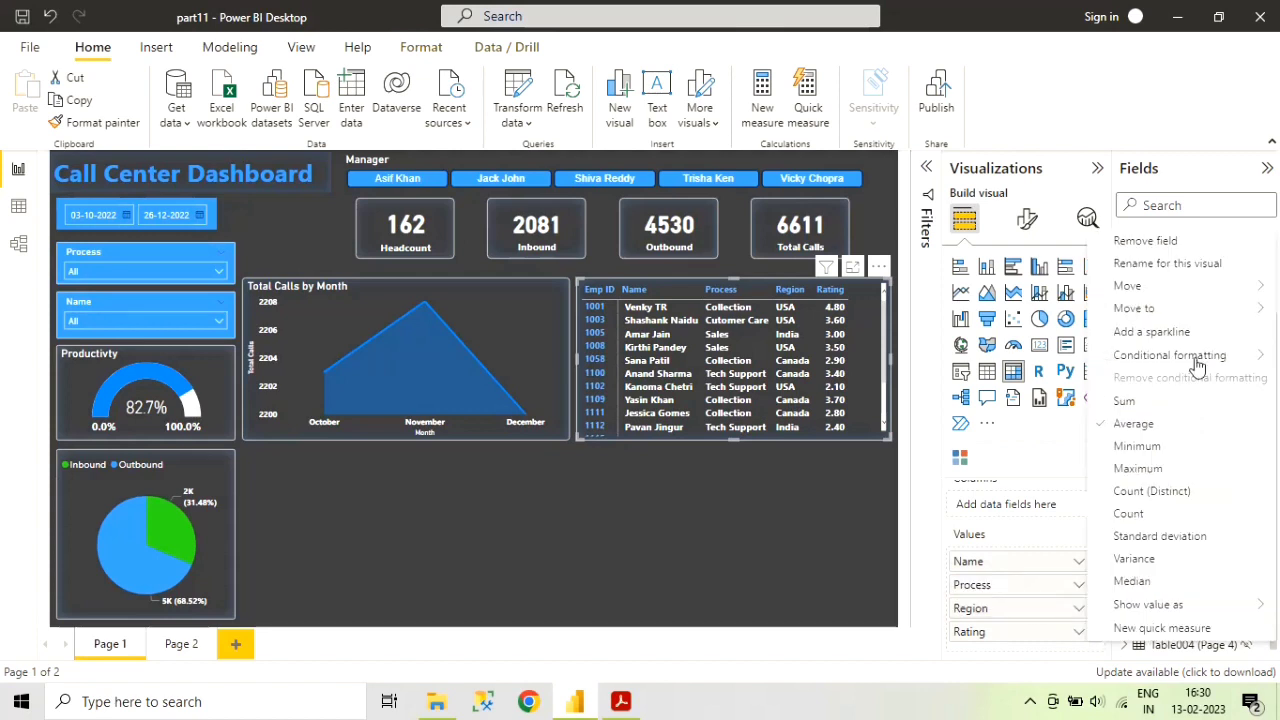
{"action": "mouse_move", "coordinate": [1194, 358]}
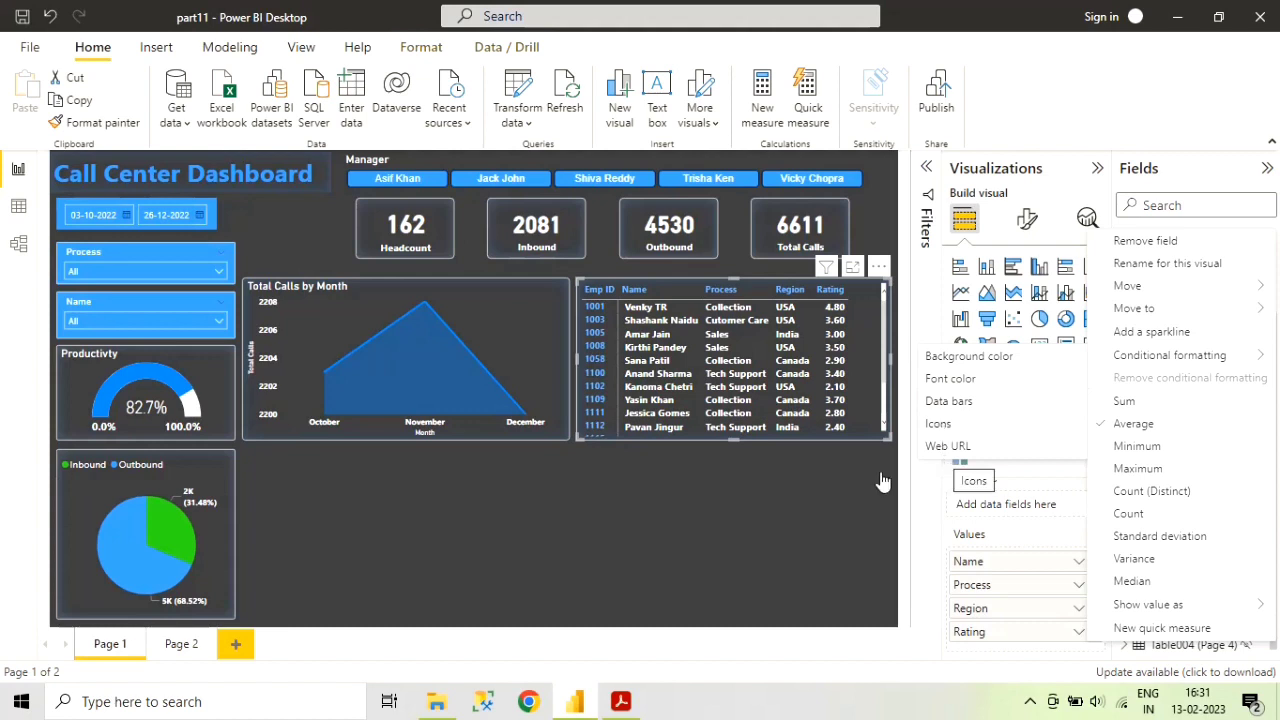
{"action": "left_click", "coordinate": [852, 487]}
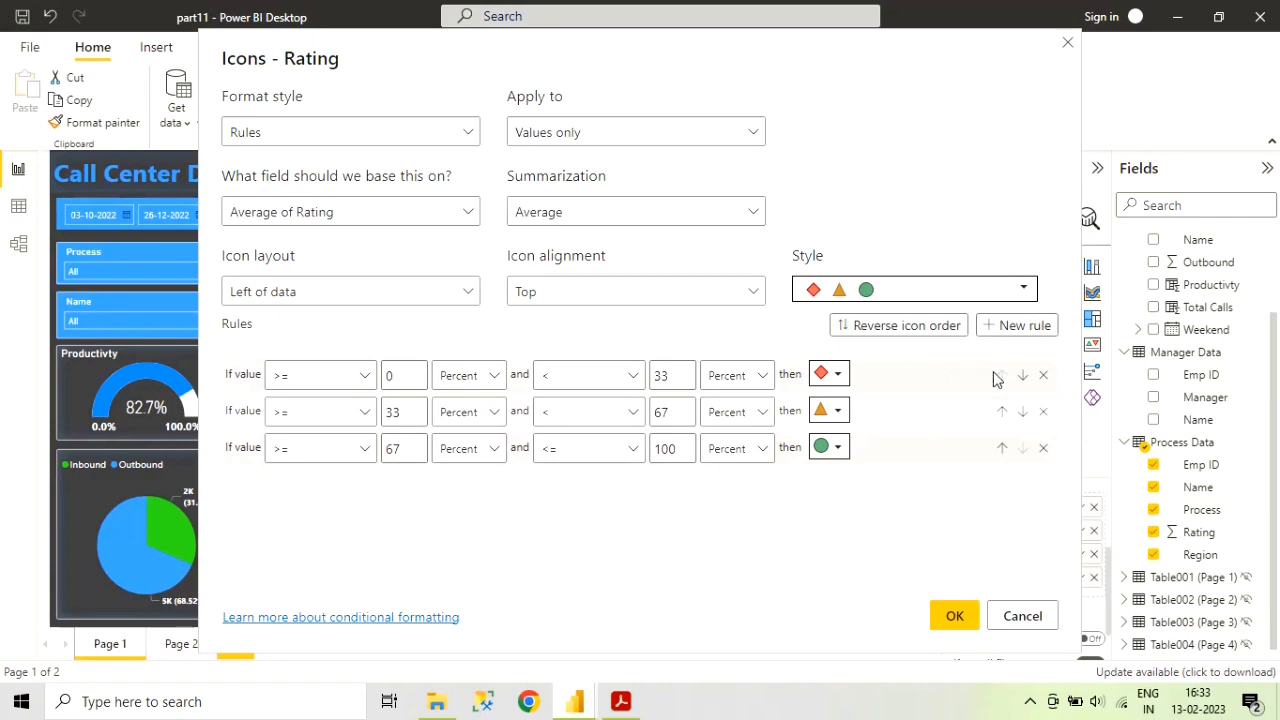
{"action": "left_click", "coordinate": [1023, 291]}
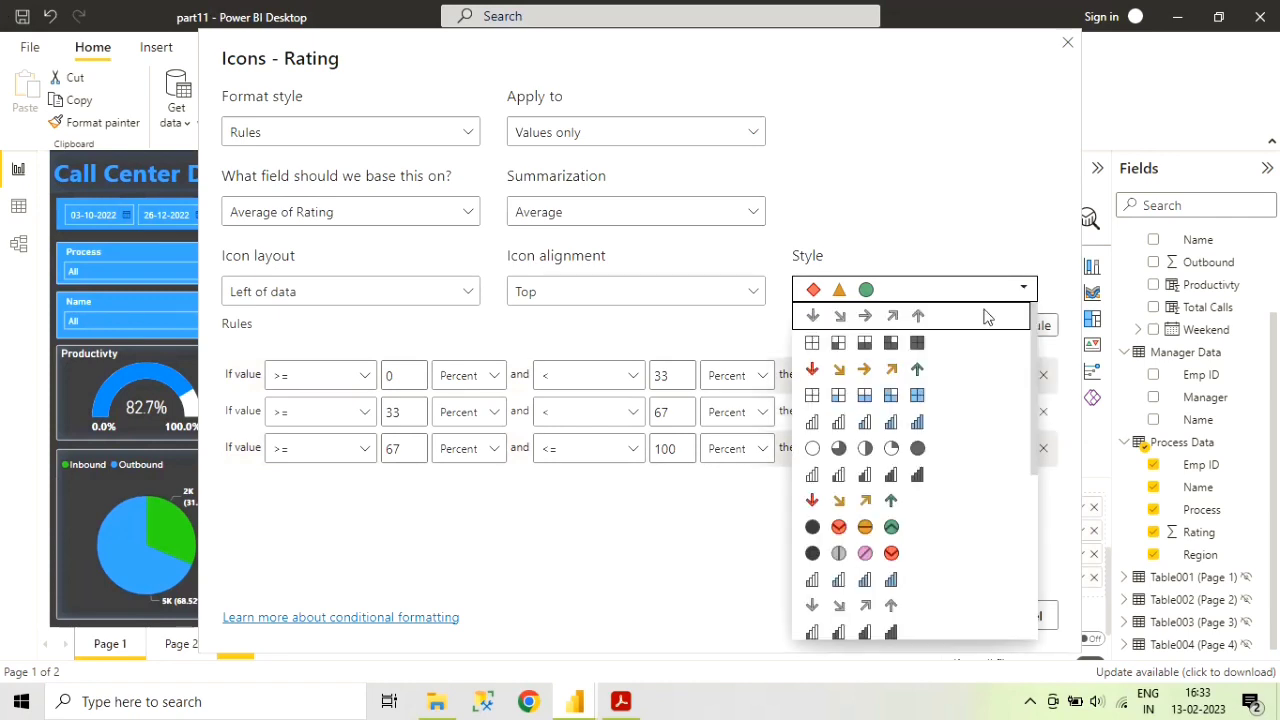
{"action": "scroll", "coordinate": [905, 495], "scroll_direction": "down", "scroll_amount": 5}
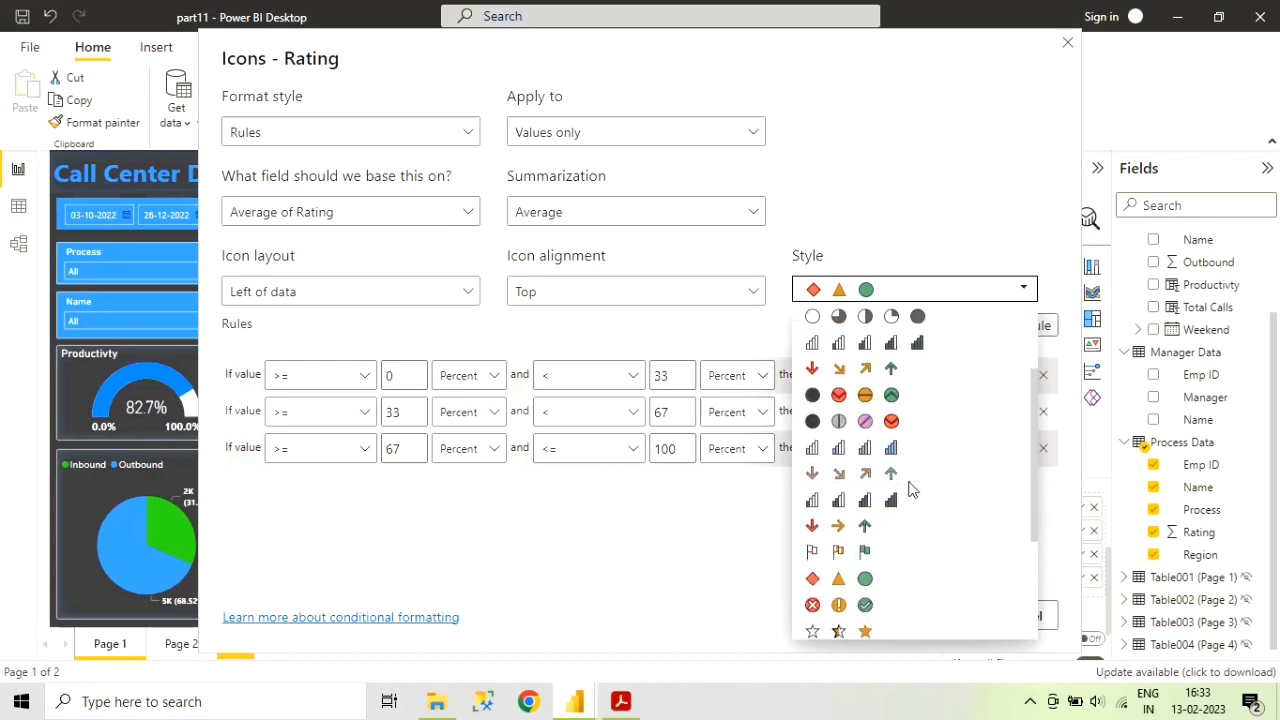
{"action": "scroll", "coordinate": [901, 498], "scroll_direction": "up", "scroll_amount": 5}
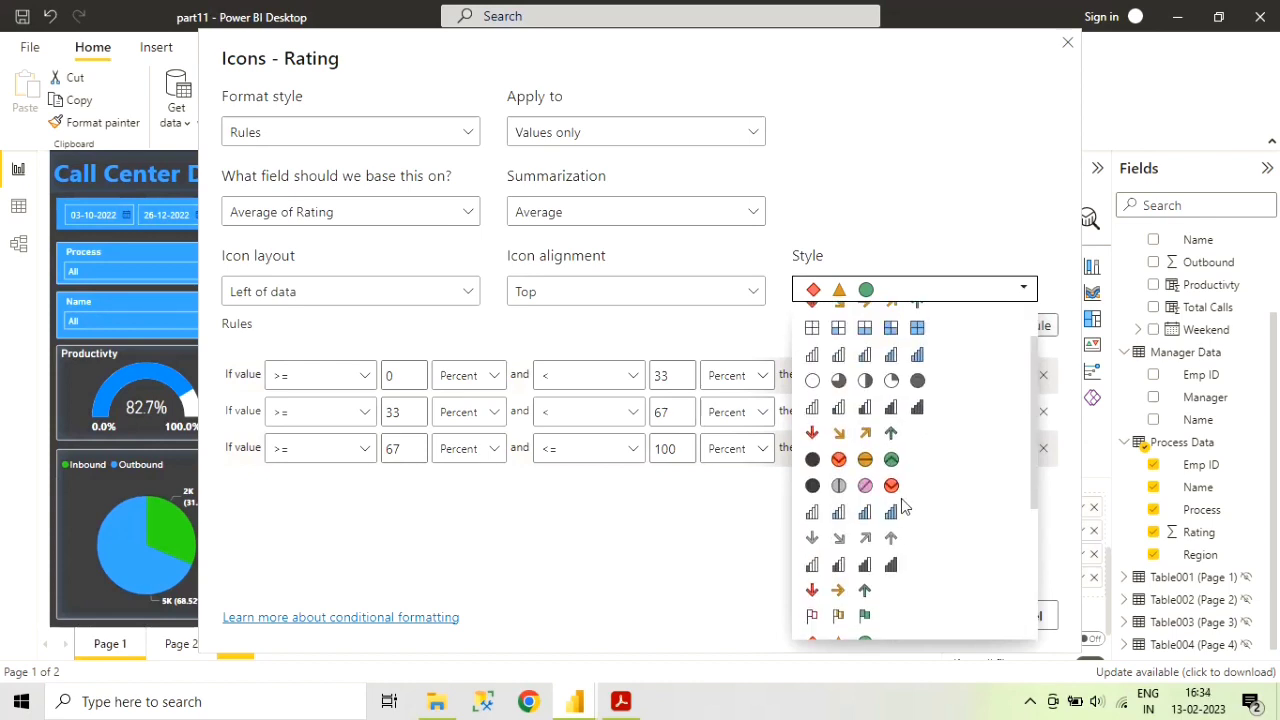
{"action": "left_click", "coordinate": [709, 523]}
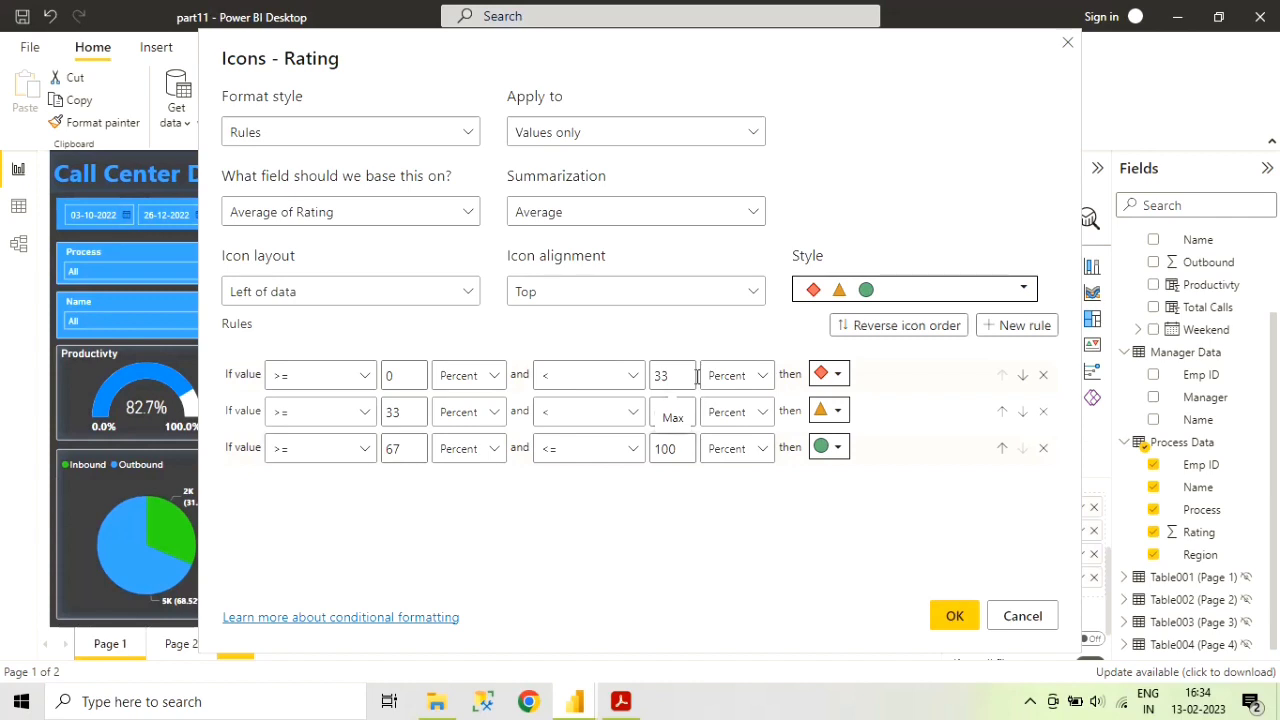
{"action": "left_click", "coordinate": [956, 617]}
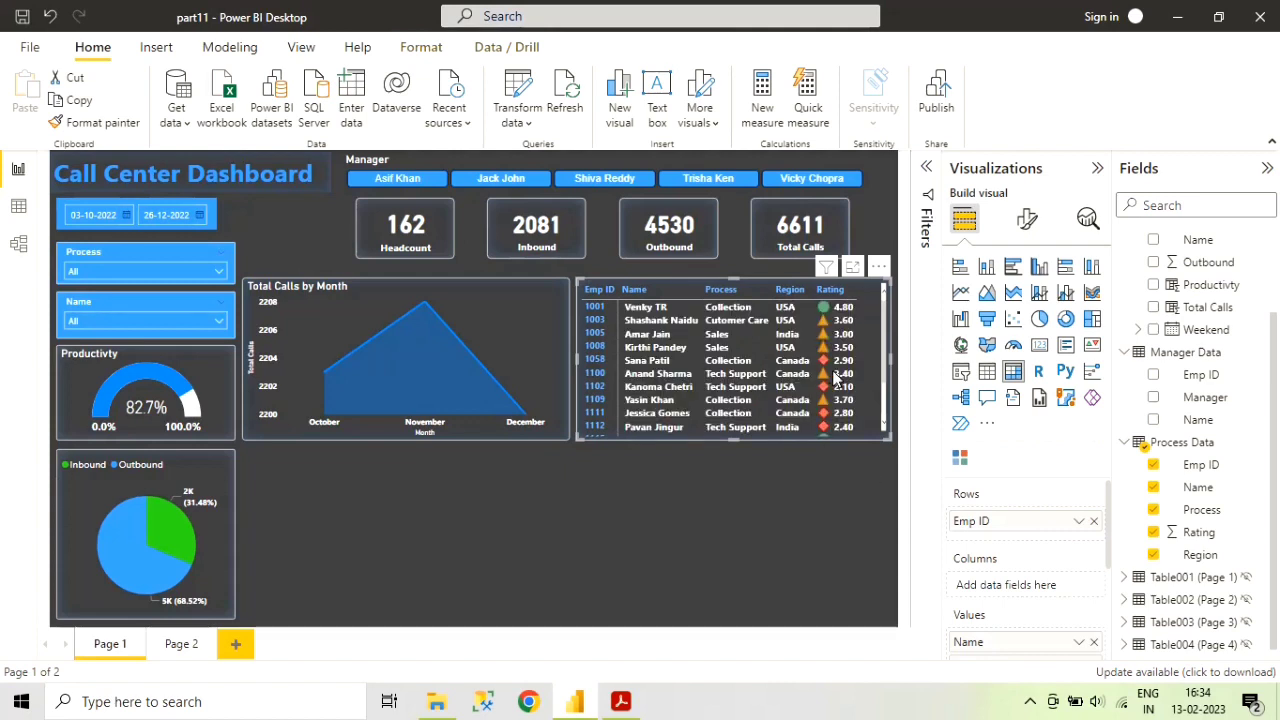
- Check the rating icons through all matrix rows and examine the matrix's background, visual border and shadow settings
{"action": "scroll", "coordinate": [866, 348], "scroll_direction": "down", "scroll_amount": 3}
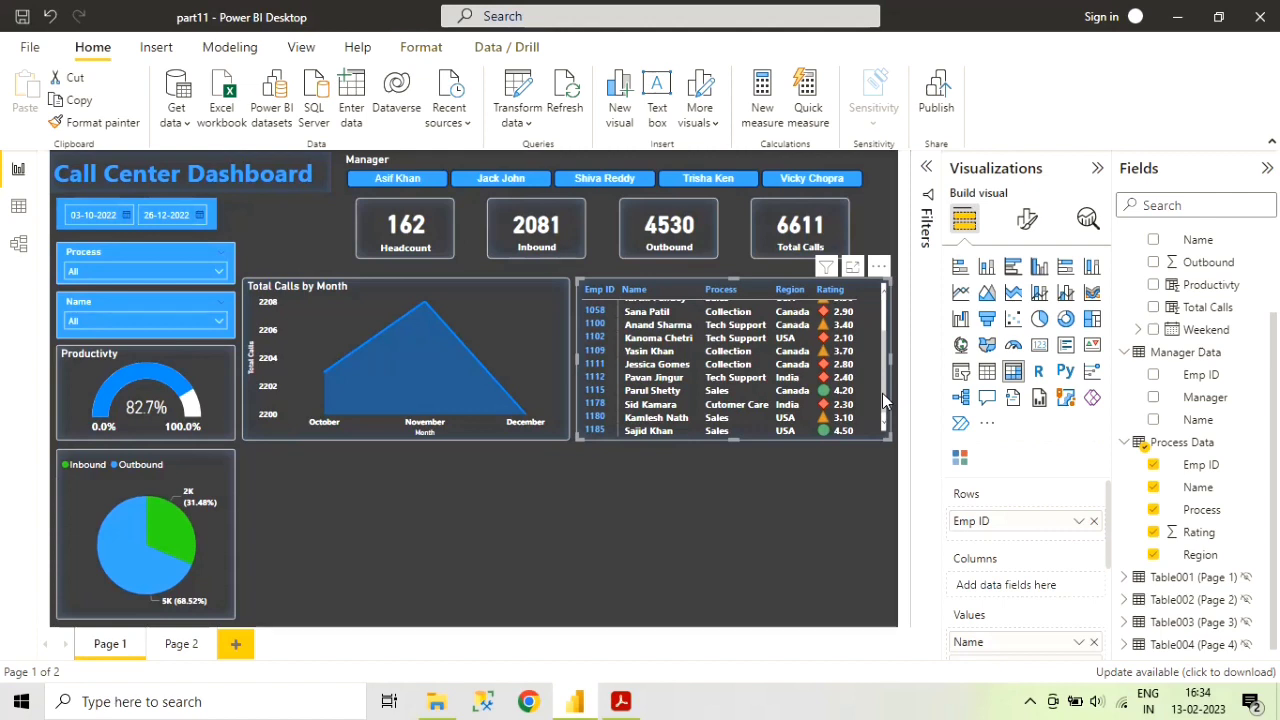
{"action": "left_click_drag", "start_coordinate": [882, 393], "coordinate": [883, 339]}
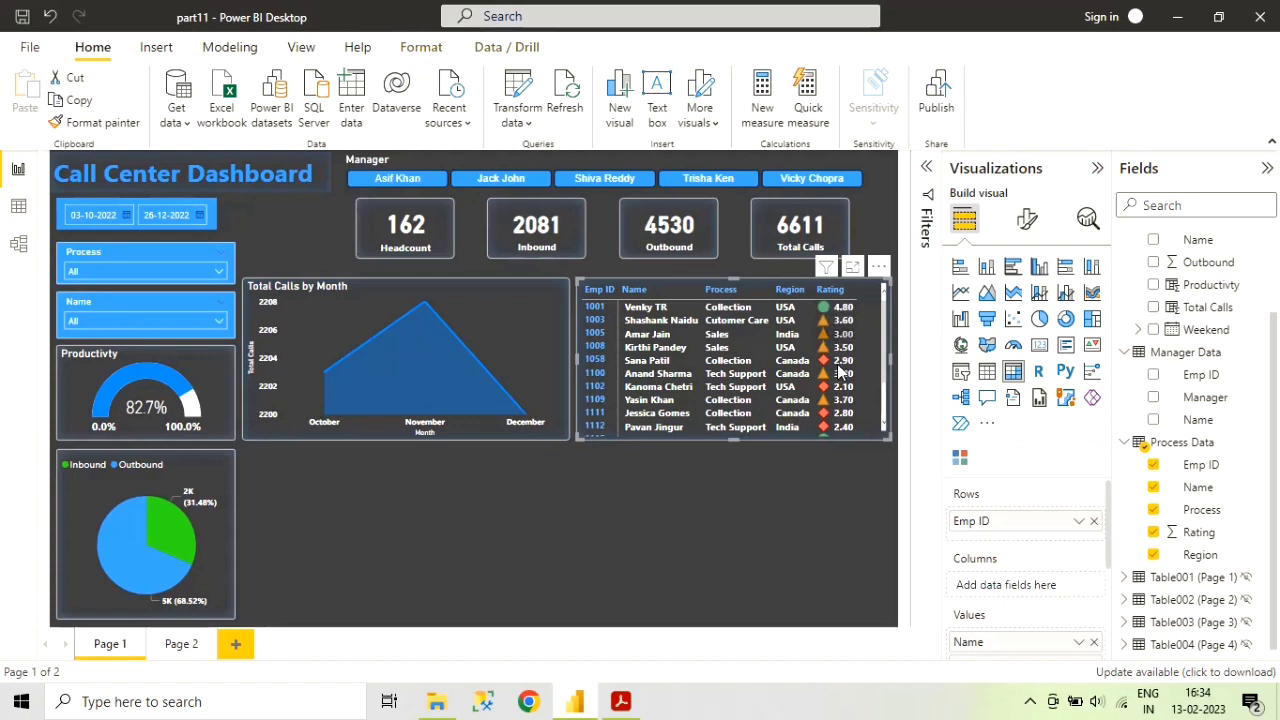
{"action": "scroll", "coordinate": [880, 342], "scroll_direction": "down", "scroll_amount": 2}
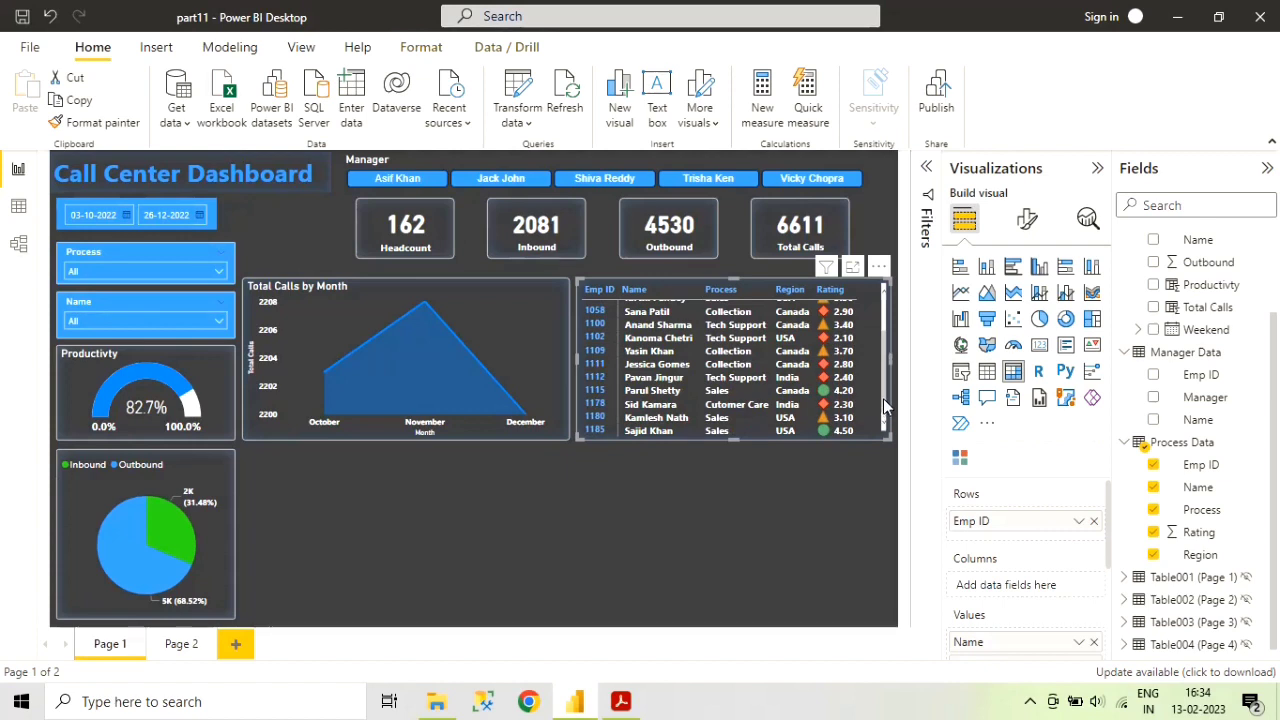
{"action": "left_click_drag", "start_coordinate": [883, 398], "coordinate": [882, 311]}
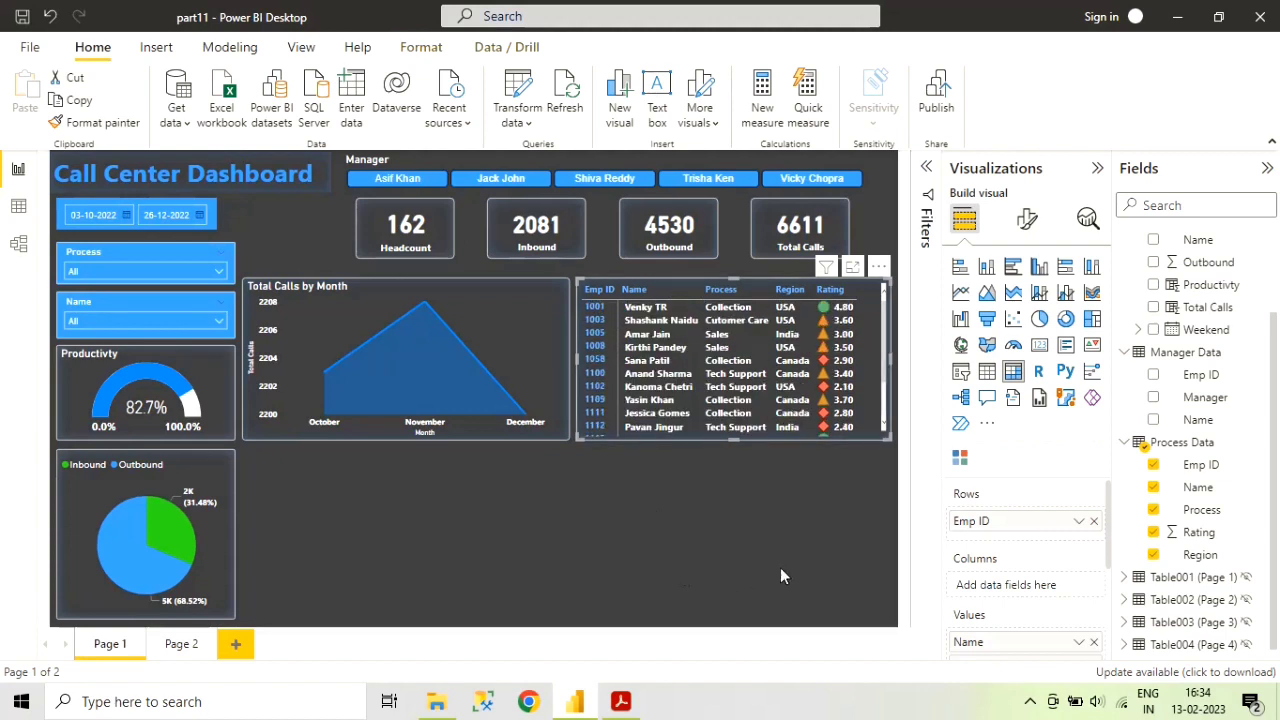
{"action": "left_click", "coordinate": [1027, 236]}
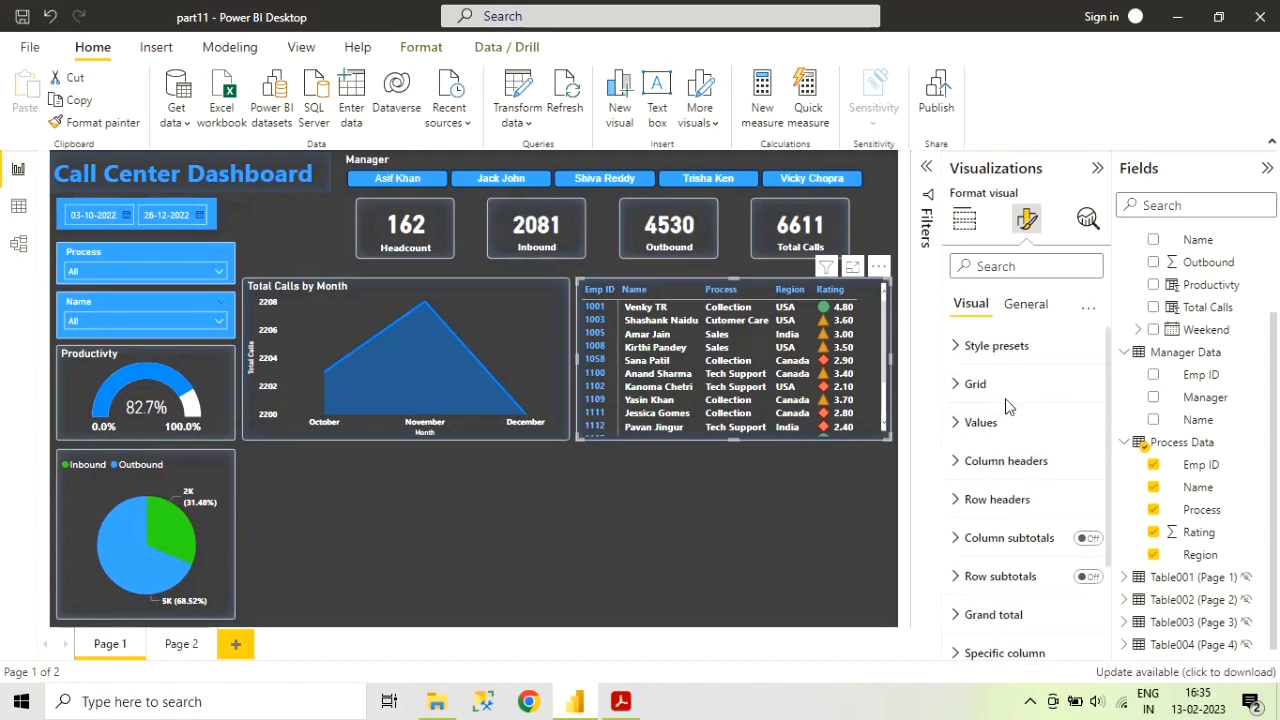
{"action": "left_click", "coordinate": [1044, 312]}
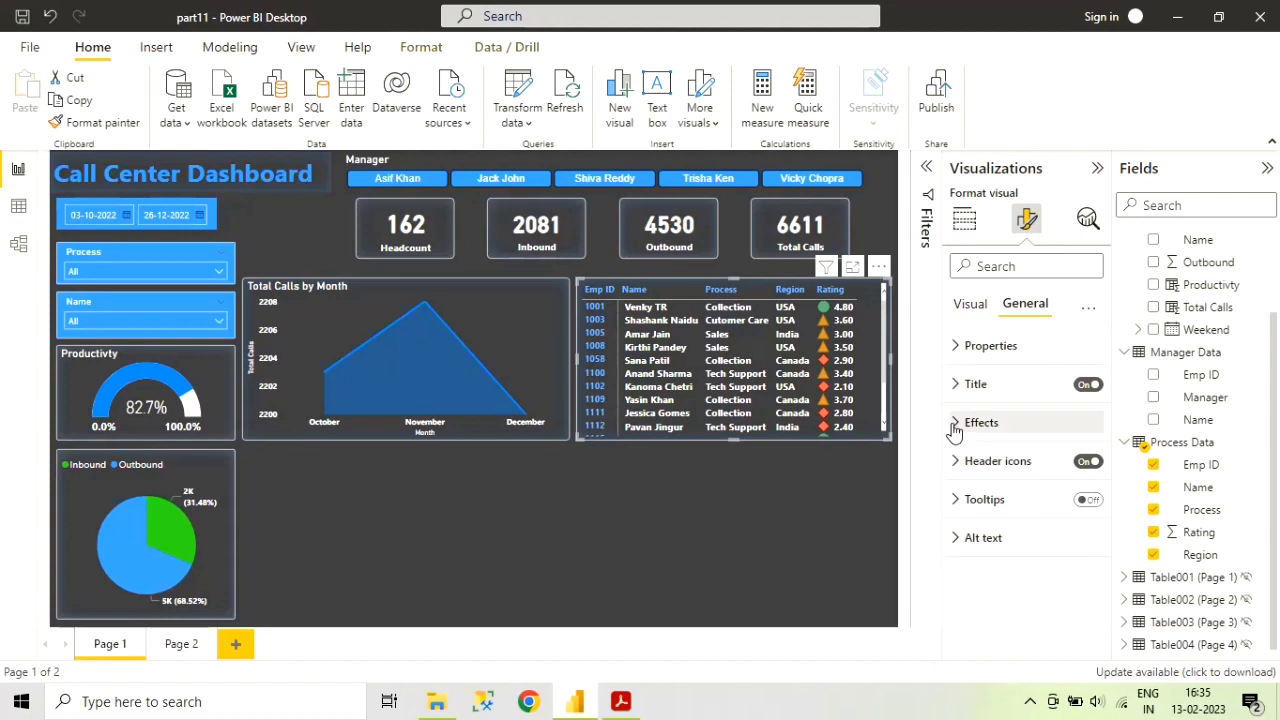
{"action": "left_click", "coordinate": [958, 424]}
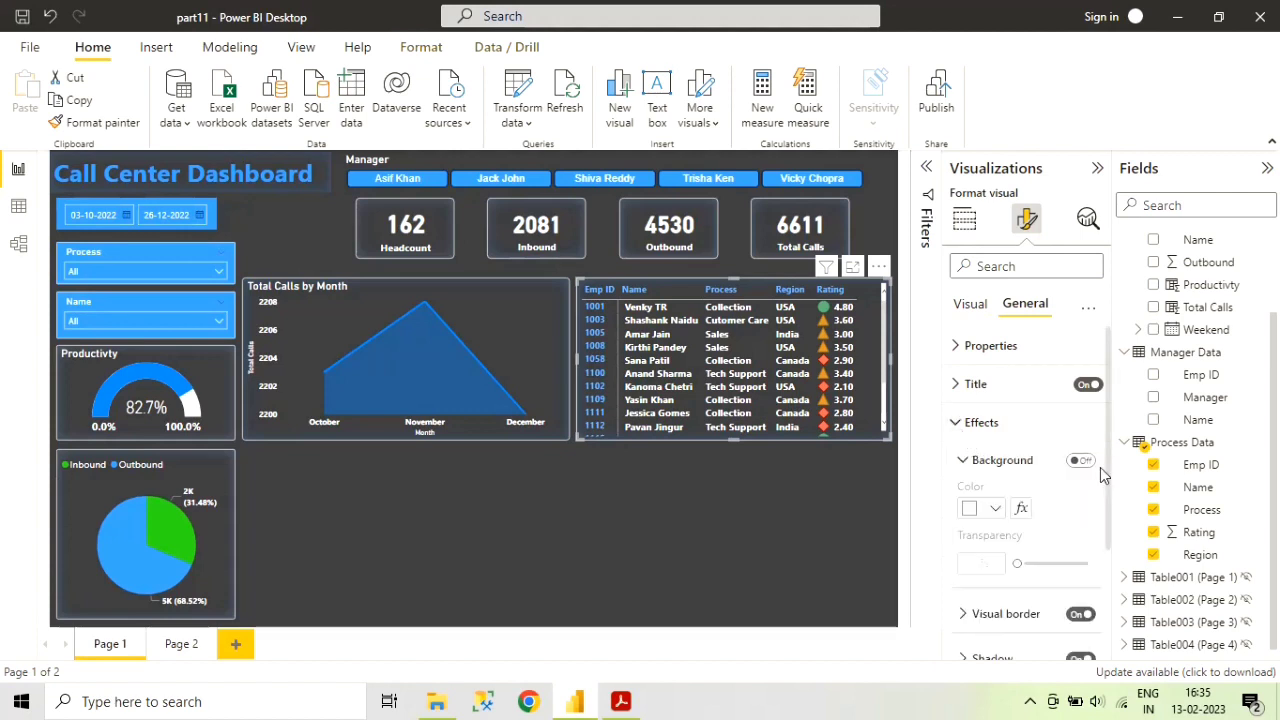
{"action": "scroll", "coordinate": [1034, 580], "scroll_direction": "down", "scroll_amount": 2}
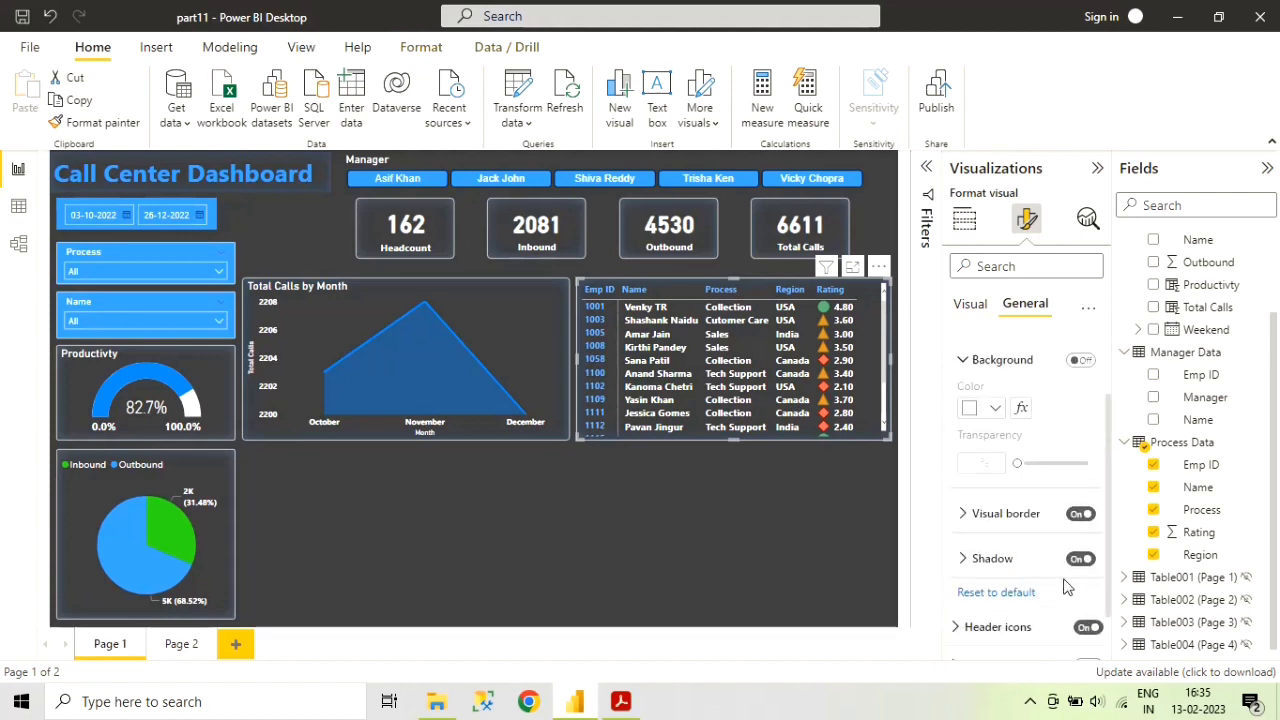
{"action": "left_click", "coordinate": [964, 514]}
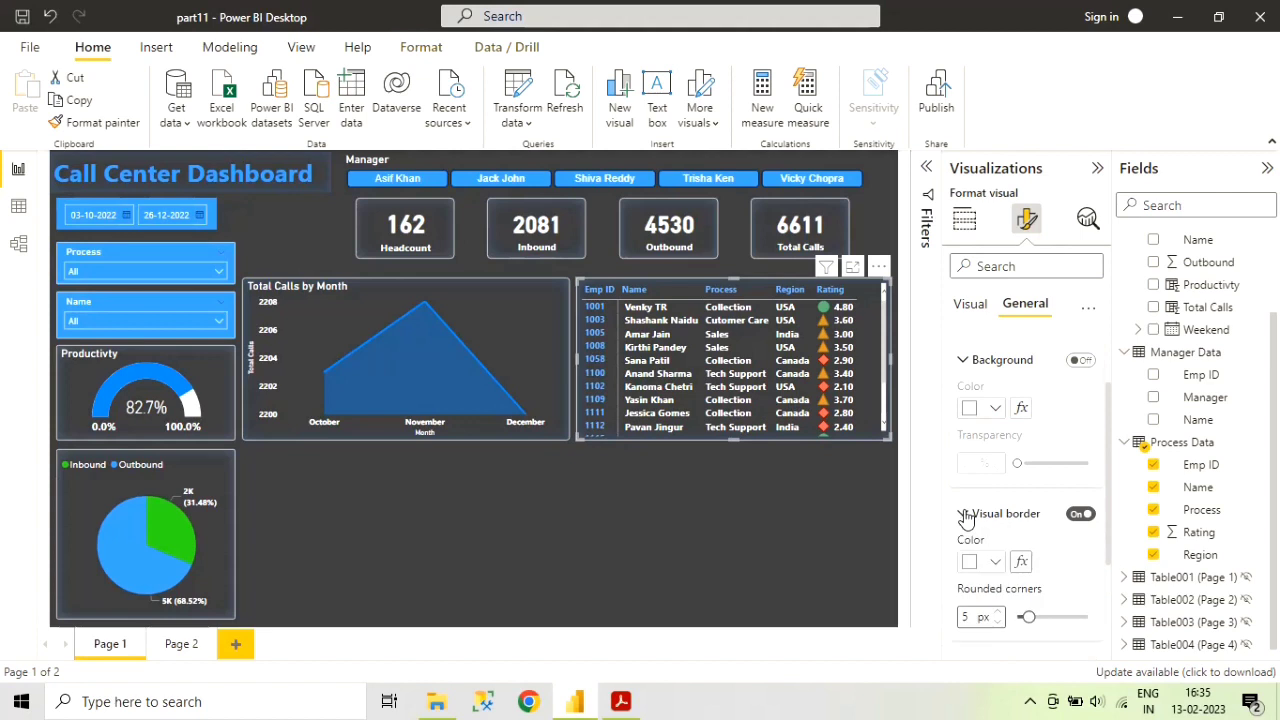
{"action": "scroll", "coordinate": [966, 520], "scroll_direction": "down", "scroll_amount": 3}
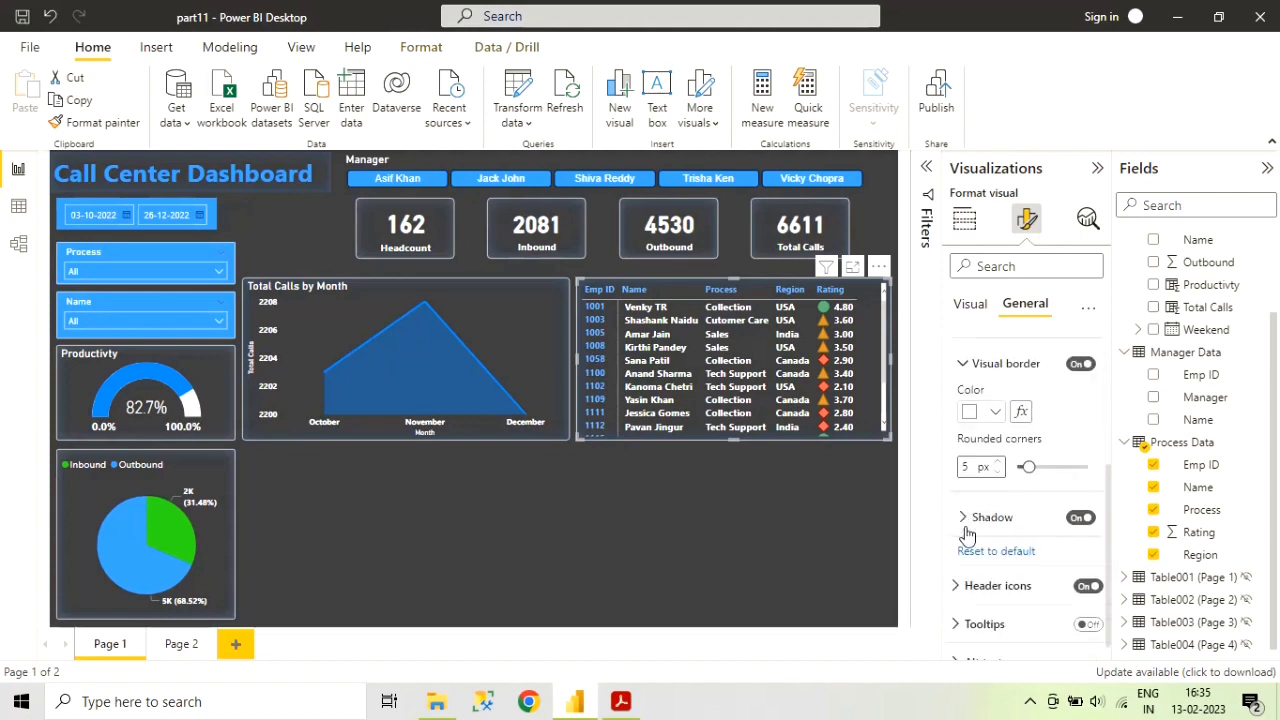
{"action": "left_click", "coordinate": [964, 518]}
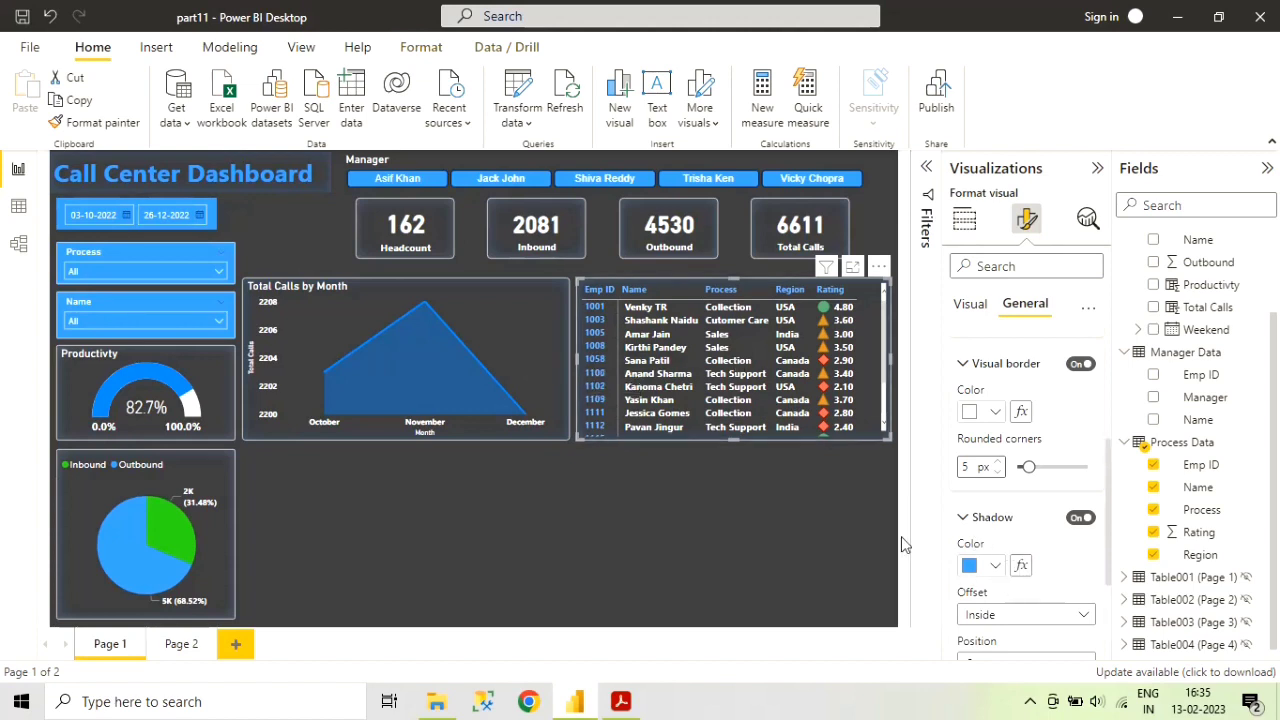
- Add a stacked bar chart beneath the Total Calls by Month chart and copy that area chart's formatting onto it with Format Painter
{"action": "left_click", "coordinate": [835, 494]}
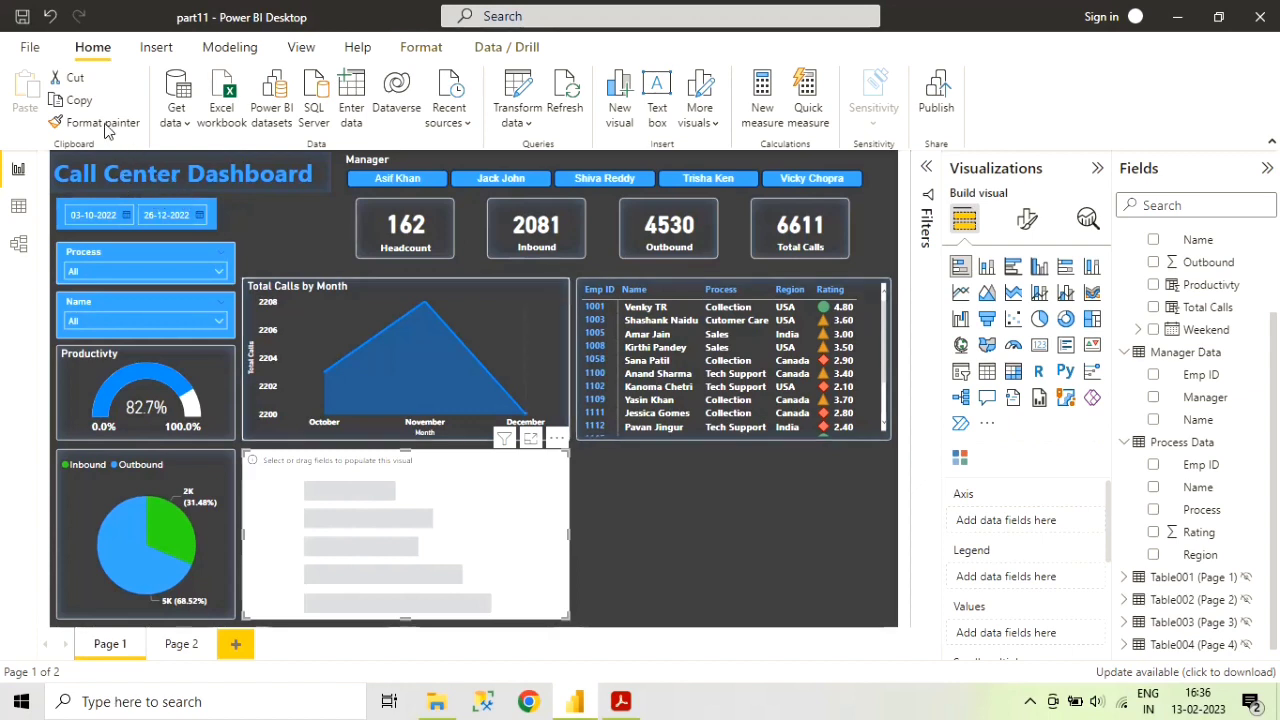
{"action": "left_click", "coordinate": [547, 294]}
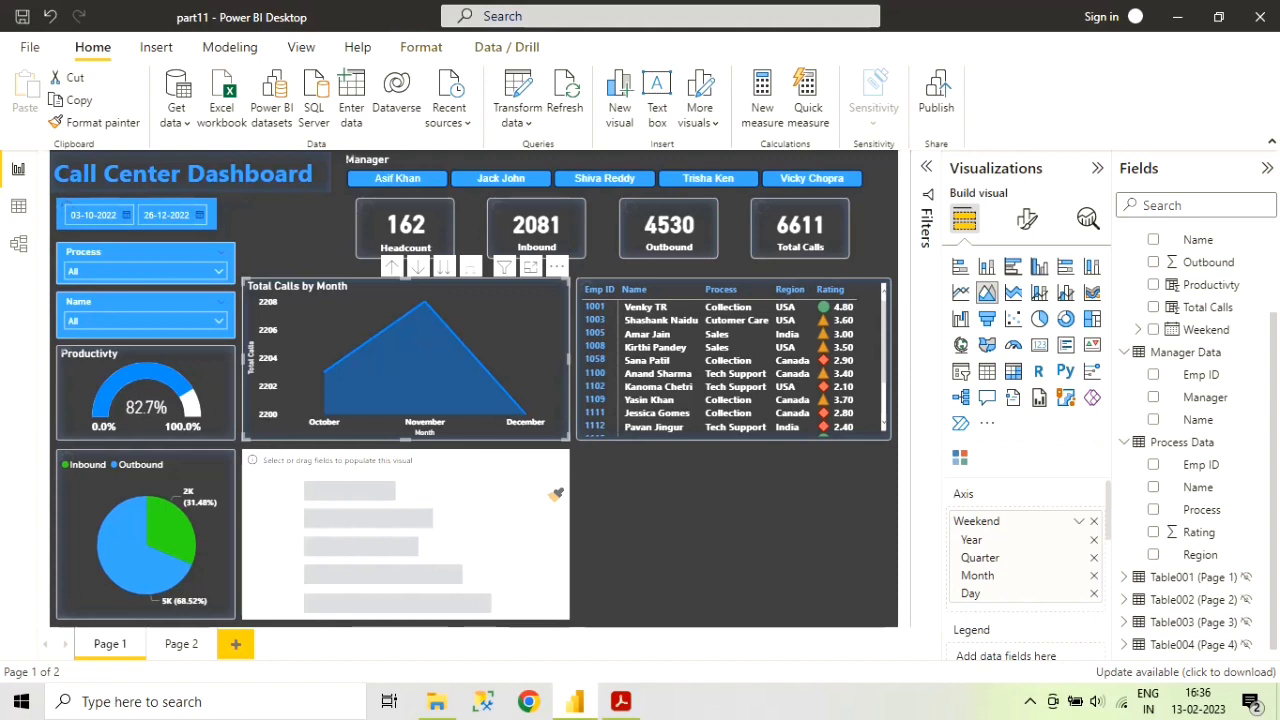
{"action": "left_click", "coordinate": [556, 494]}
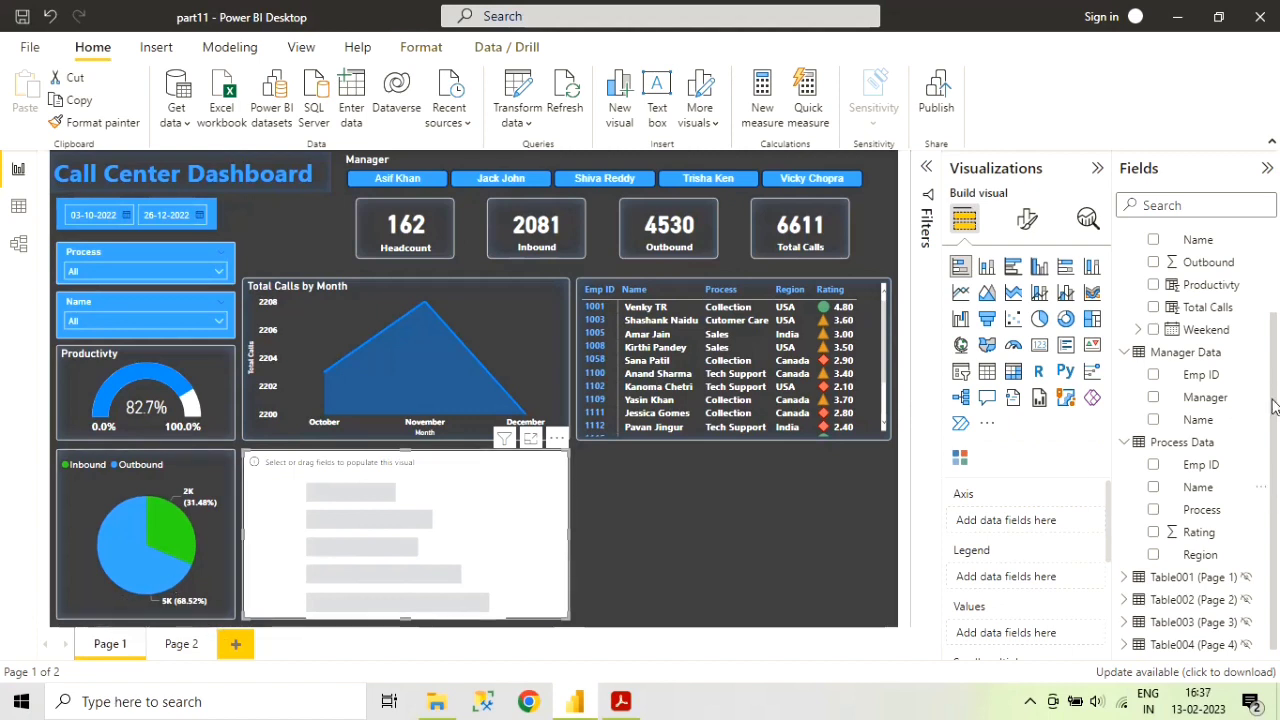
- Populate the new bar chart with Manager from Manager Data as its axis and Total Calls from Call Data as its values
{"action": "left_click_drag", "start_coordinate": [1275, 400], "coordinate": [1274, 328]}
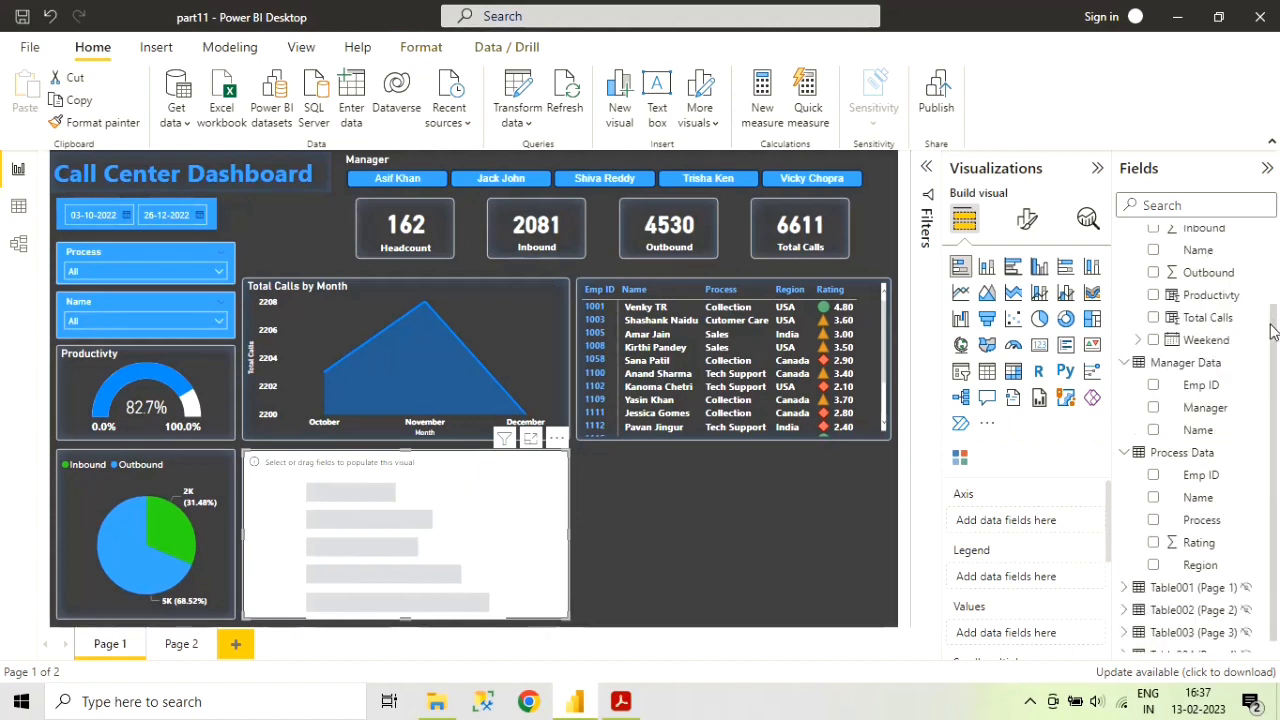
{"action": "left_click", "coordinate": [1153, 408]}
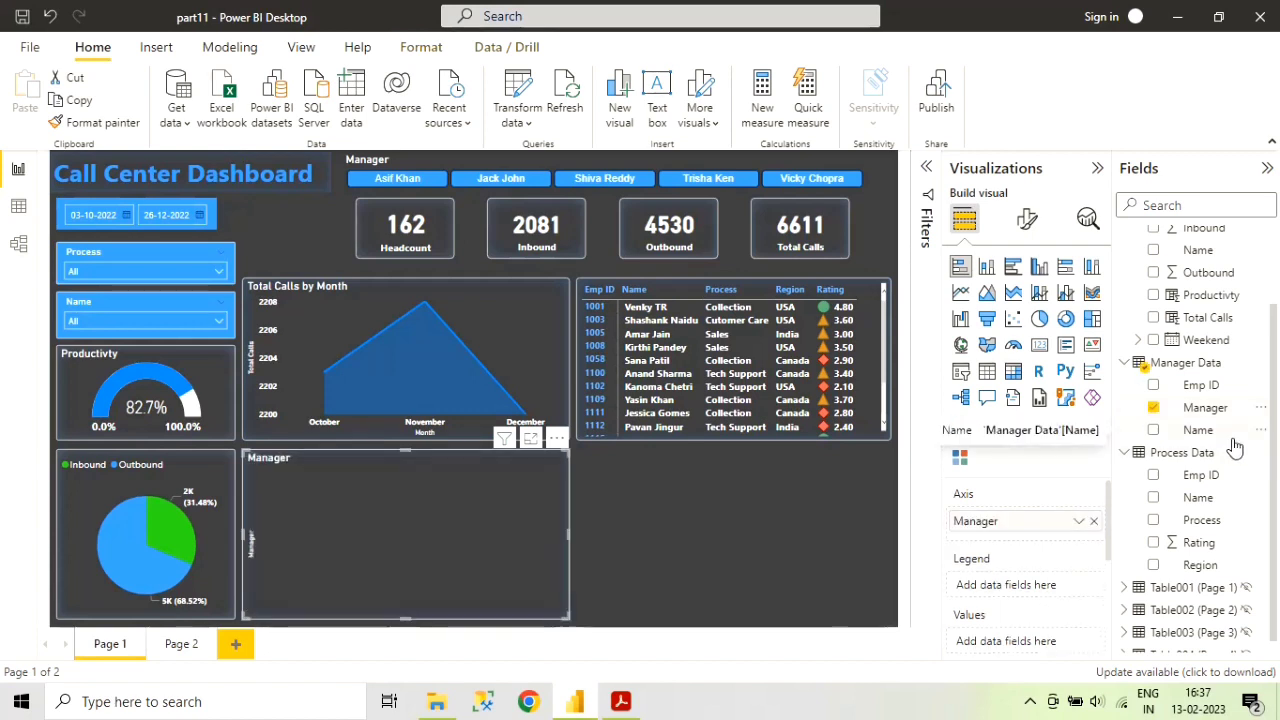
{"action": "scroll", "coordinate": [1235, 447], "scroll_direction": "up", "scroll_amount": 2}
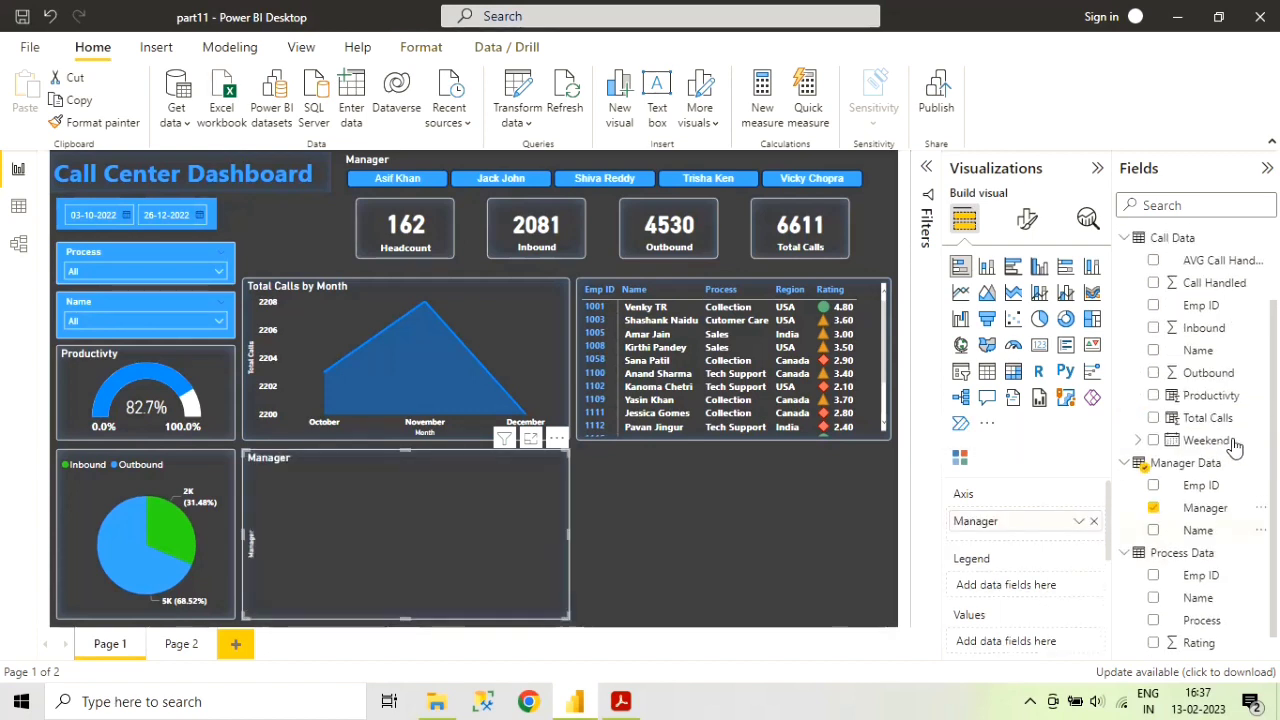
{"action": "left_click", "coordinate": [1153, 418]}
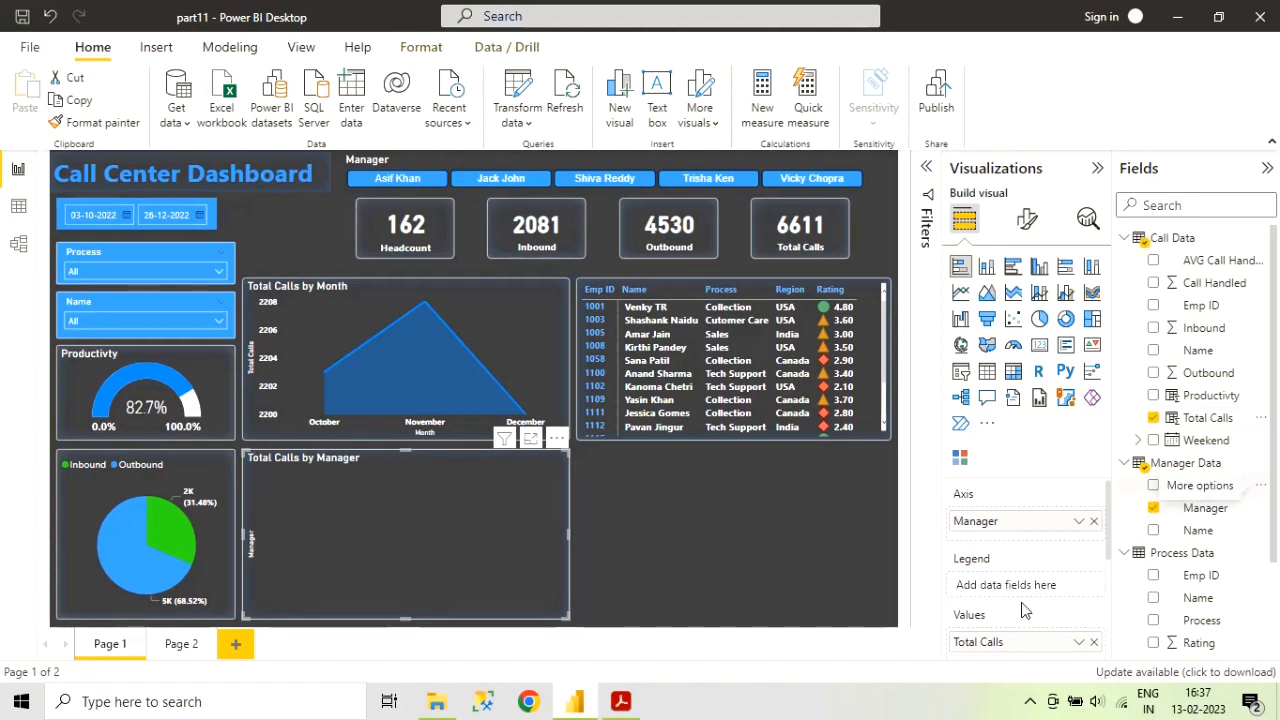
{"action": "scroll", "coordinate": [1024, 612], "scroll_direction": "down", "scroll_amount": 1}
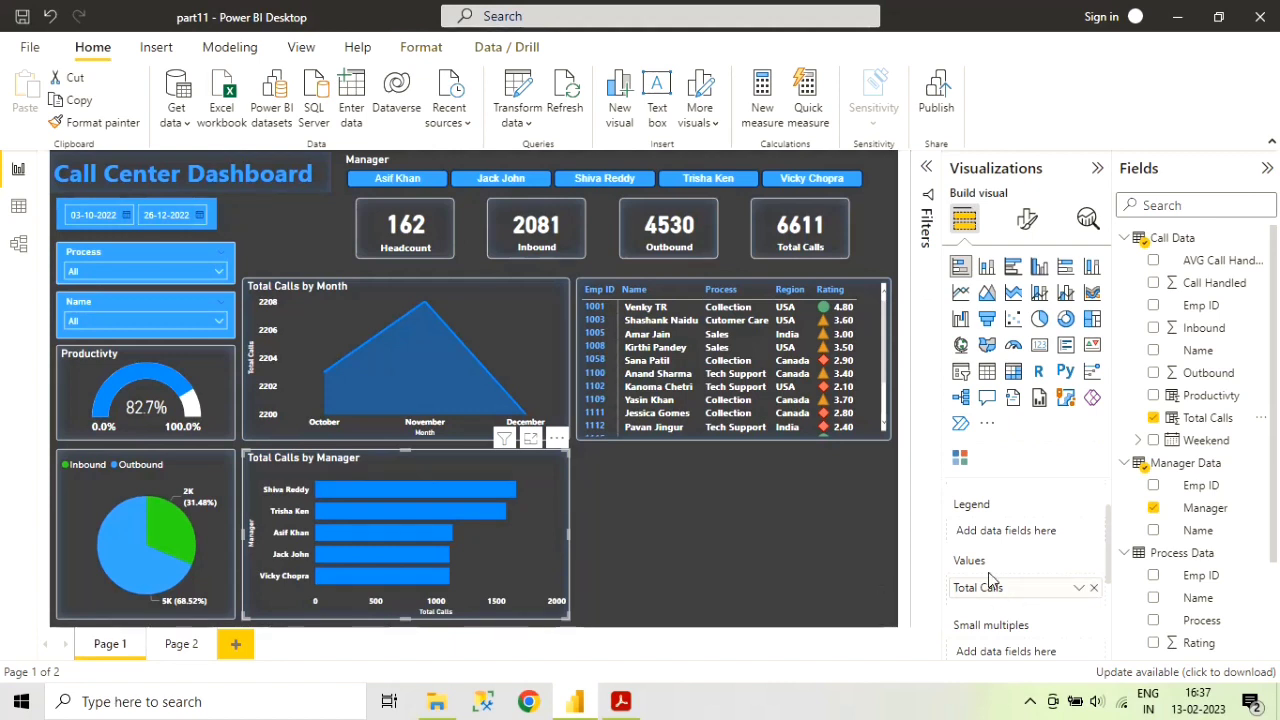
{"action": "scroll", "coordinate": [1052, 595], "scroll_direction": "down", "scroll_amount": 1}
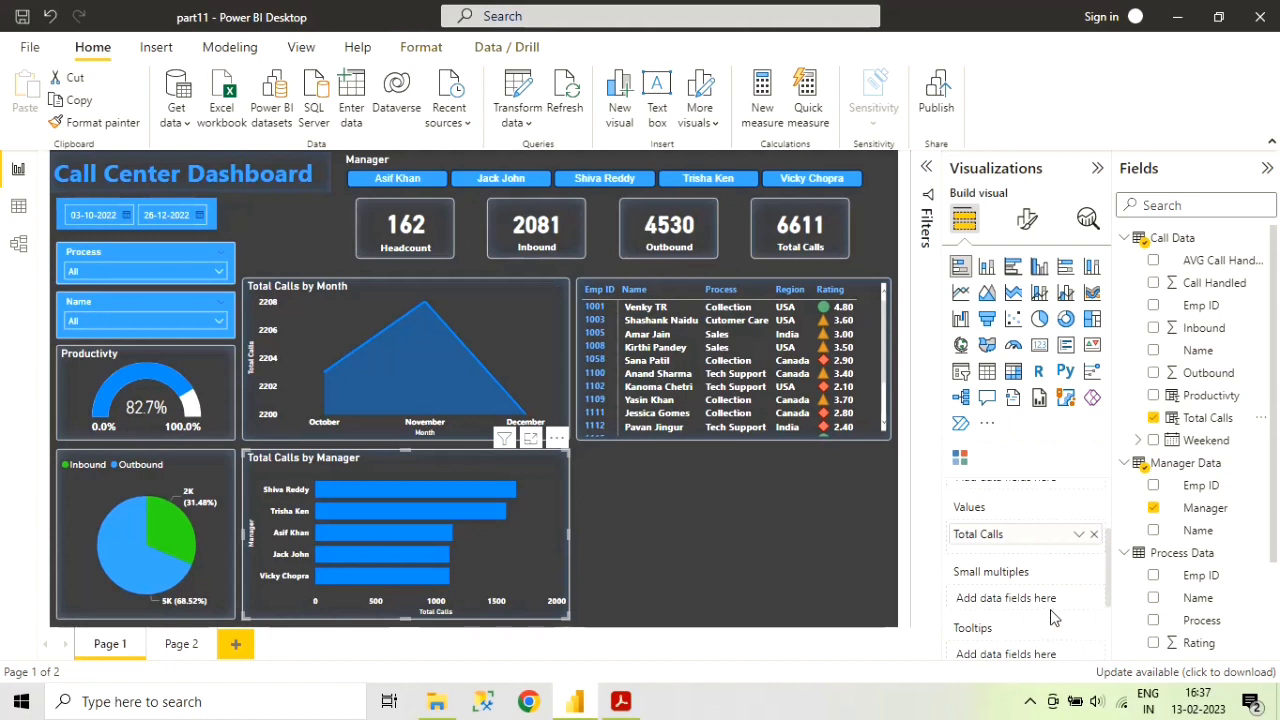
- Add a line and stacked column chart beneath the matrix and copy the Total Calls by Manager chart's formatting onto it
{"action": "left_click", "coordinate": [659, 595]}
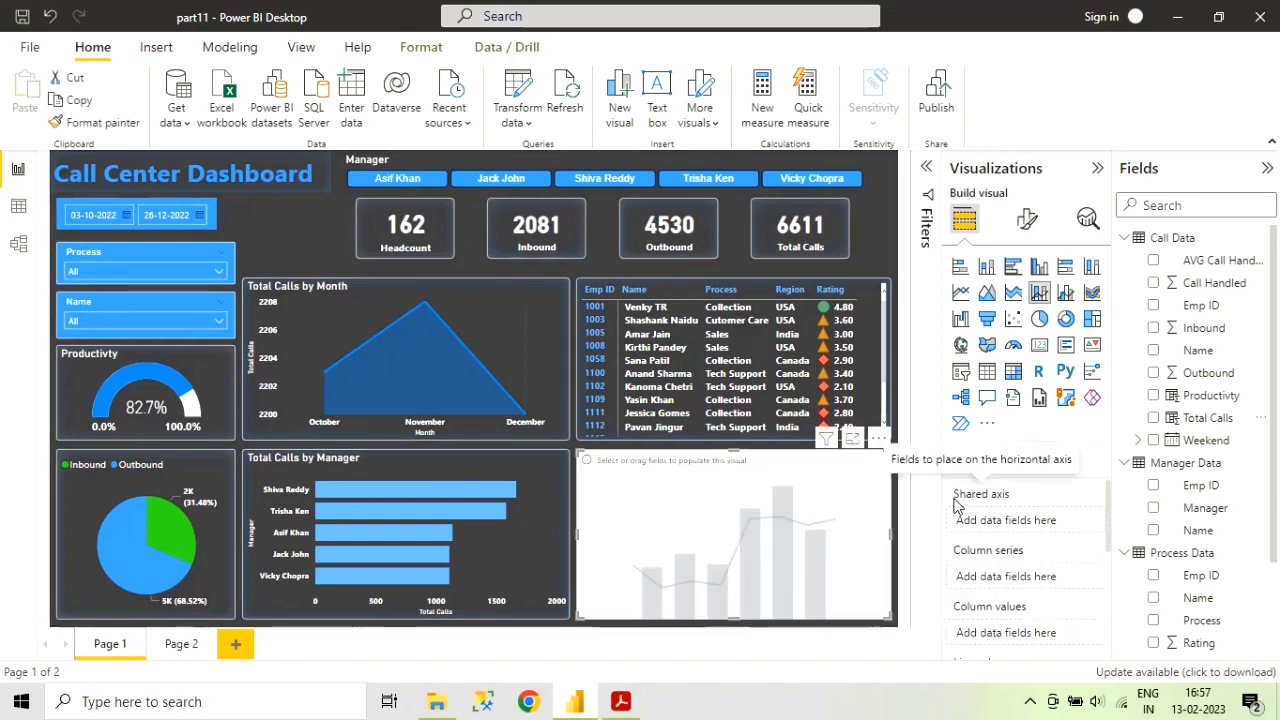
{"action": "left_click", "coordinate": [553, 526]}
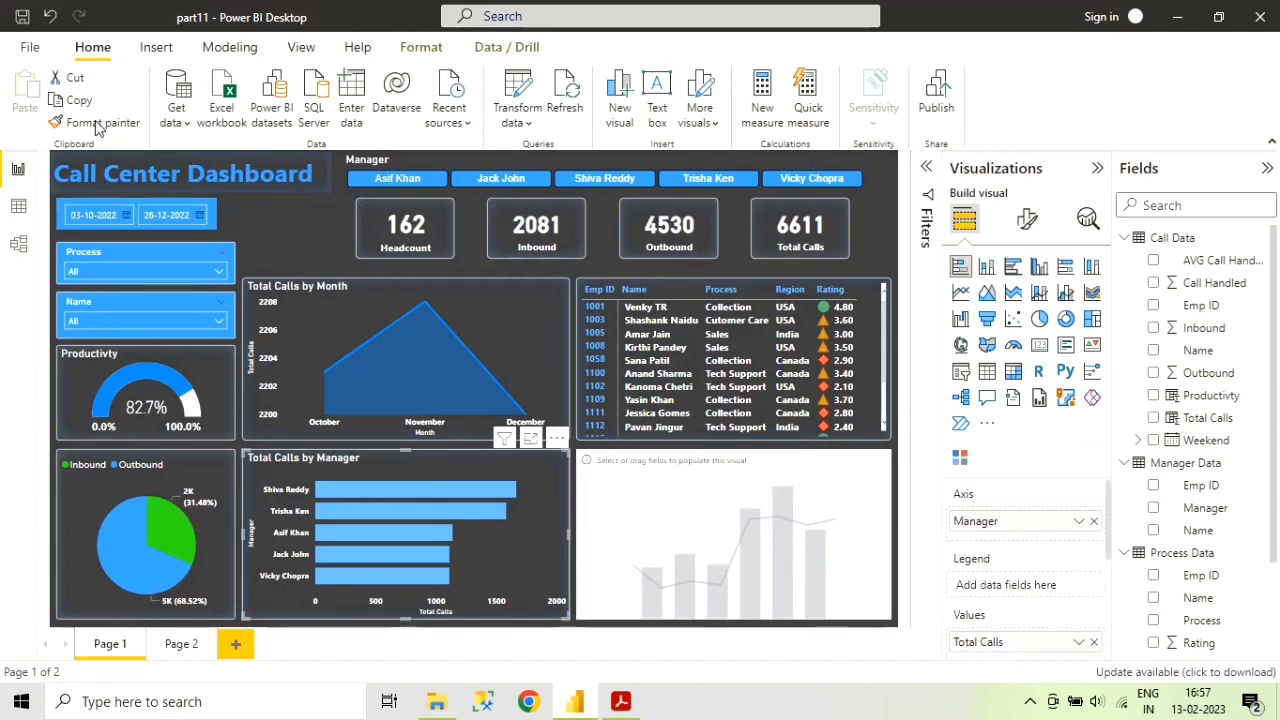
{"action": "left_click", "coordinate": [611, 499]}
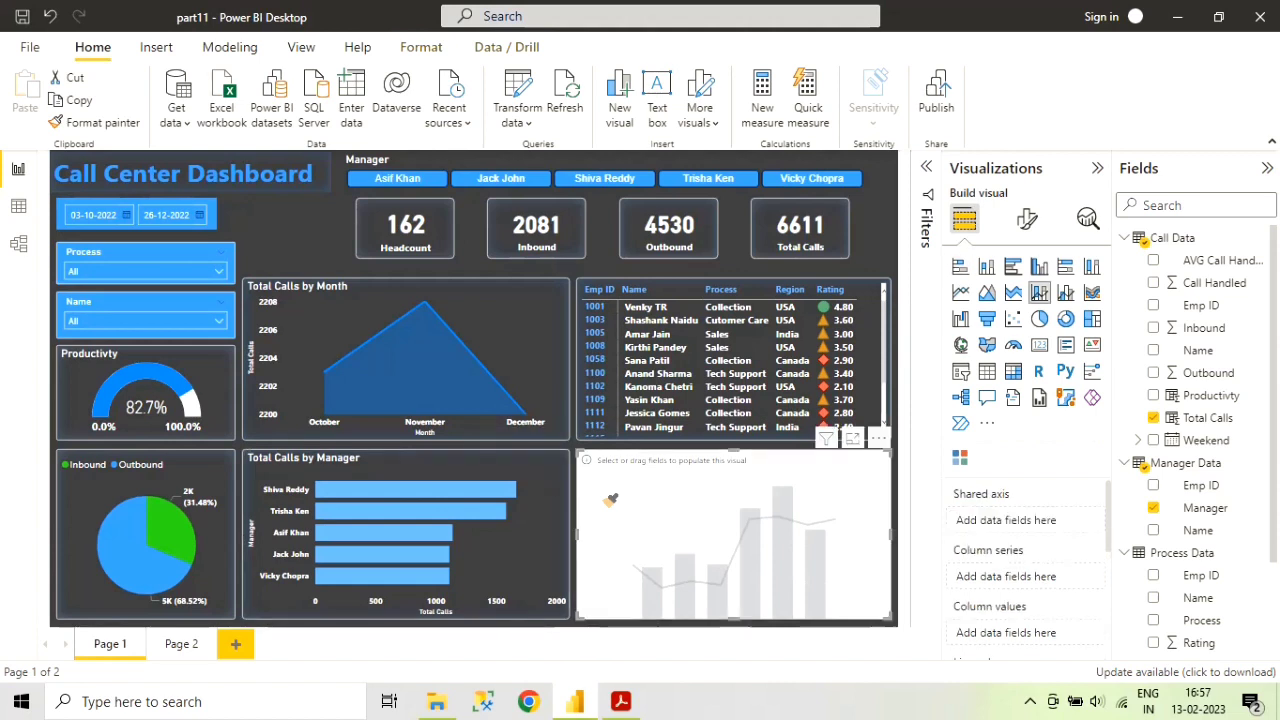
{"action": "left_click", "coordinate": [826, 510]}
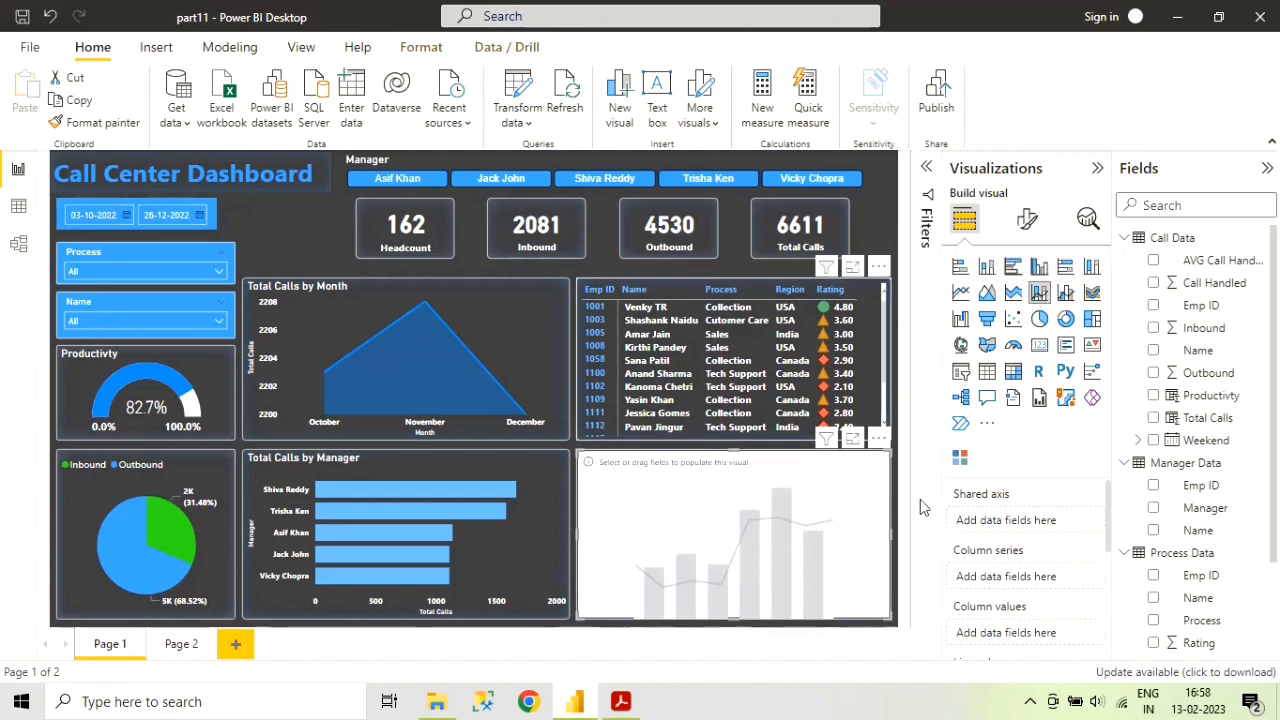
- Set the combo chart's shared axis to Name and its column values to Productivty, both from Call Data
{"action": "left_click", "coordinate": [1154, 351]}
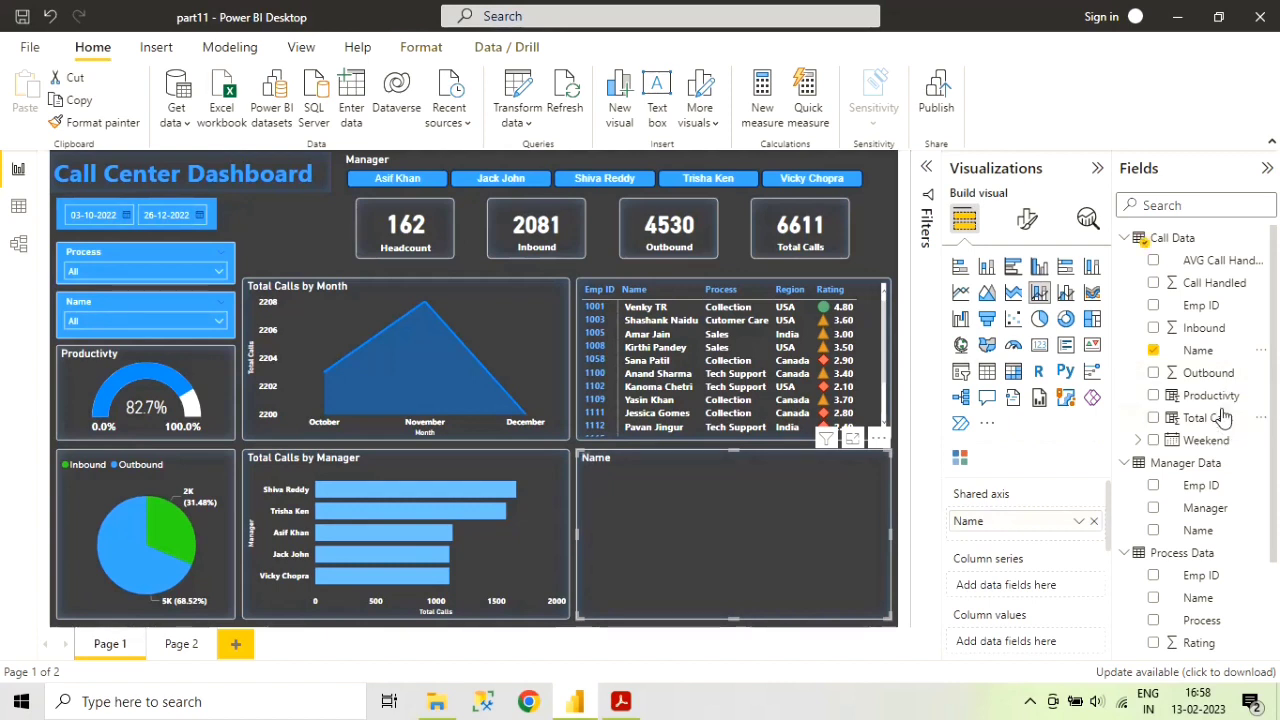
{"action": "left_click", "coordinate": [1155, 396]}
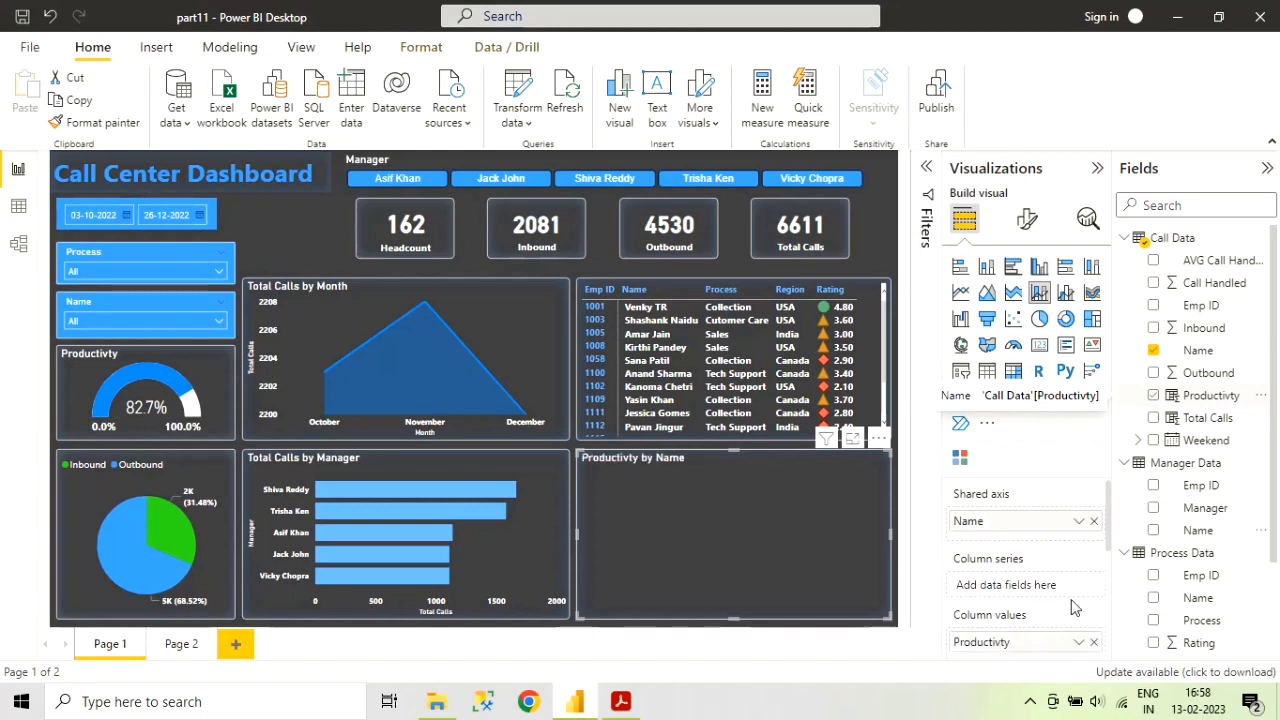
{"action": "scroll", "coordinate": [1075, 607], "scroll_direction": "down", "scroll_amount": 1}
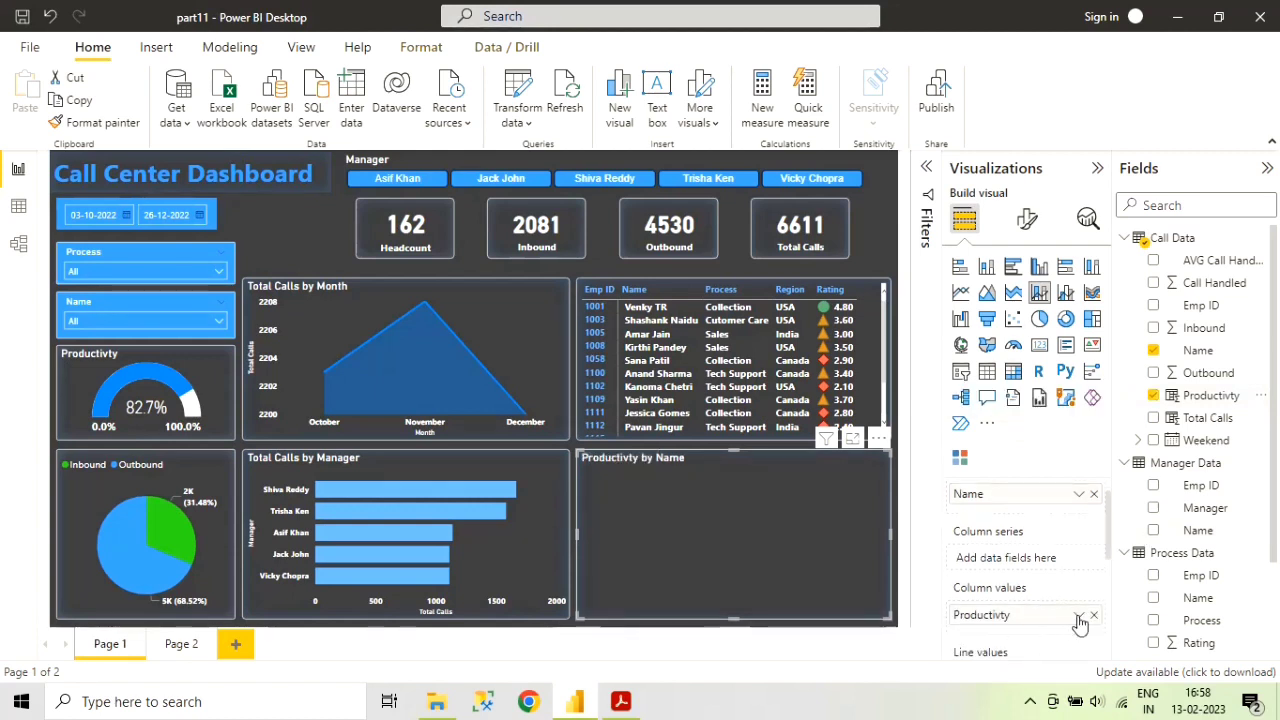
- Aggregate the combo chart's Productivty column values as Average and add Total Calls from Call Data as line values, also using Average
{"action": "left_click", "coordinate": [1079, 615]}
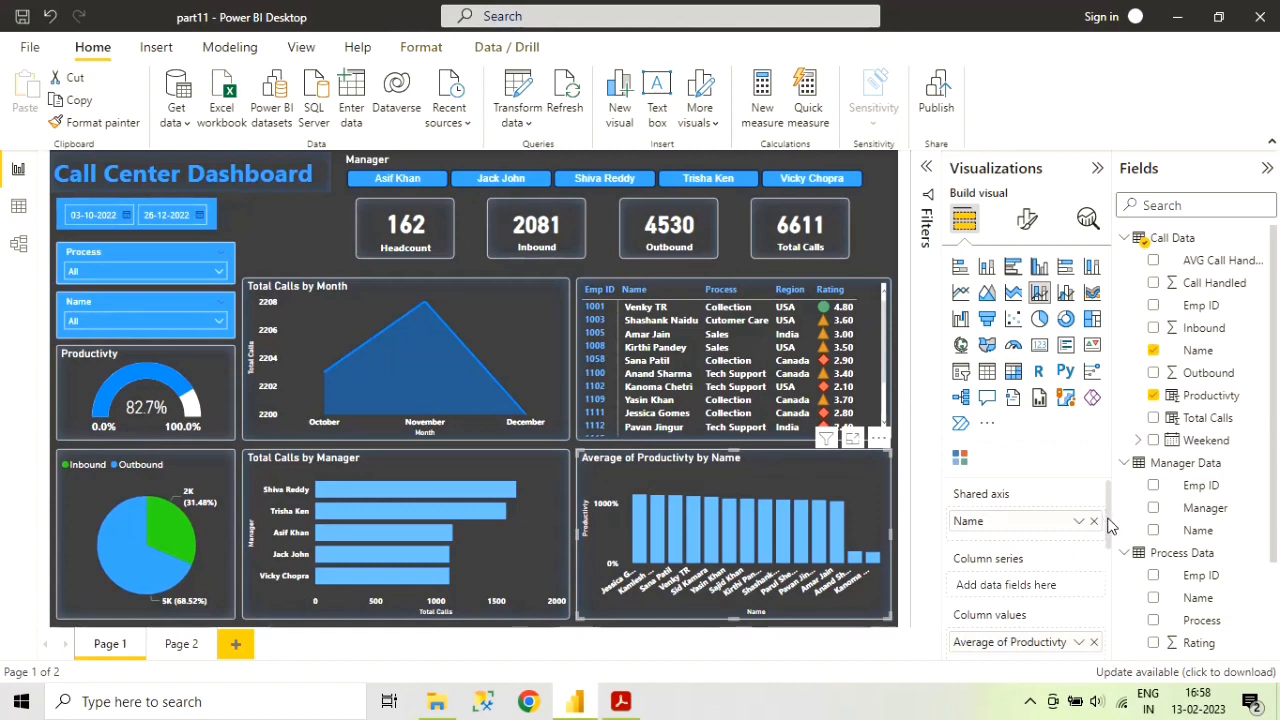
{"action": "scroll", "coordinate": [1104, 548], "scroll_direction": "down", "scroll_amount": 1}
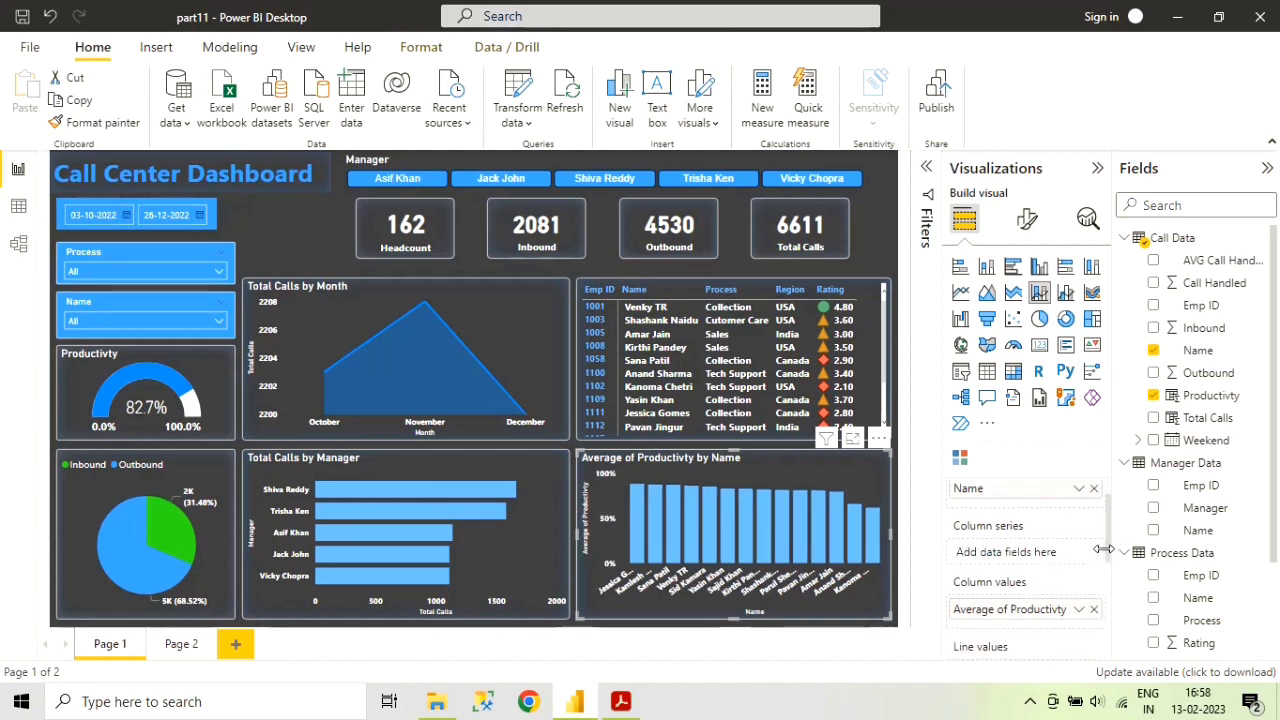
{"action": "scroll", "coordinate": [1066, 563], "scroll_direction": "down", "scroll_amount": 3}
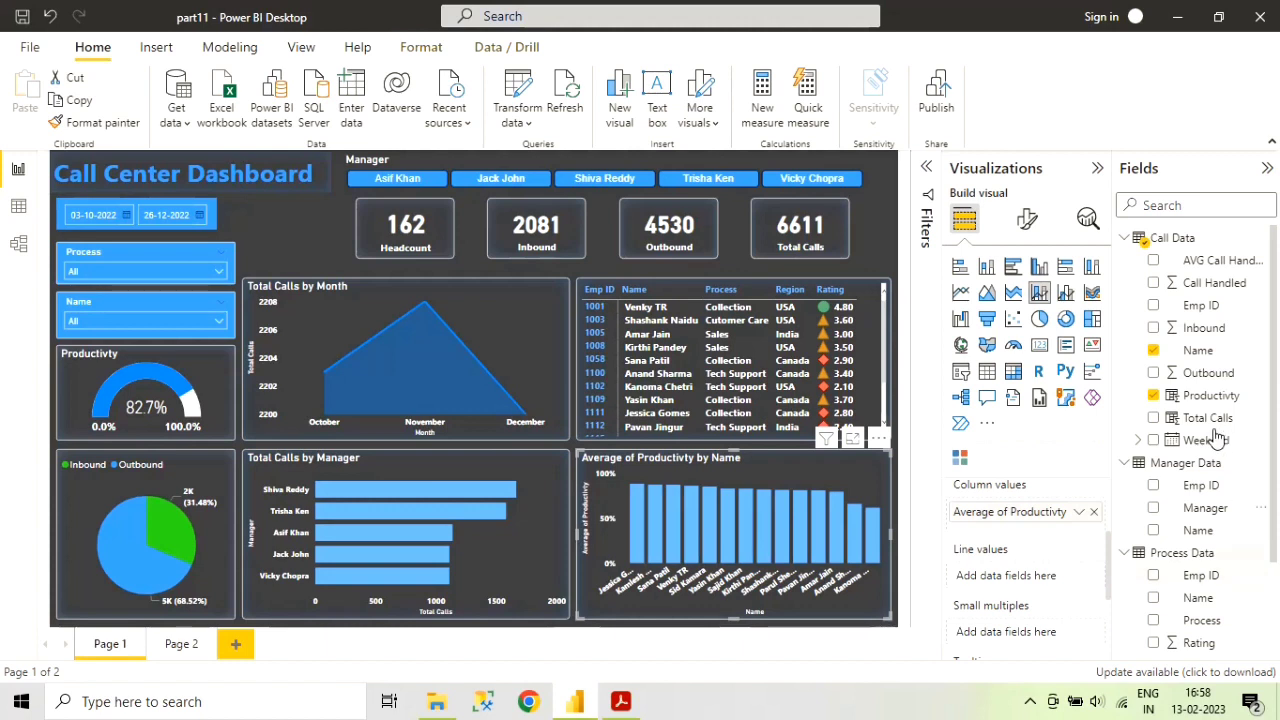
{"action": "left_click_drag", "start_coordinate": [1210, 418], "coordinate": [1100, 578]}
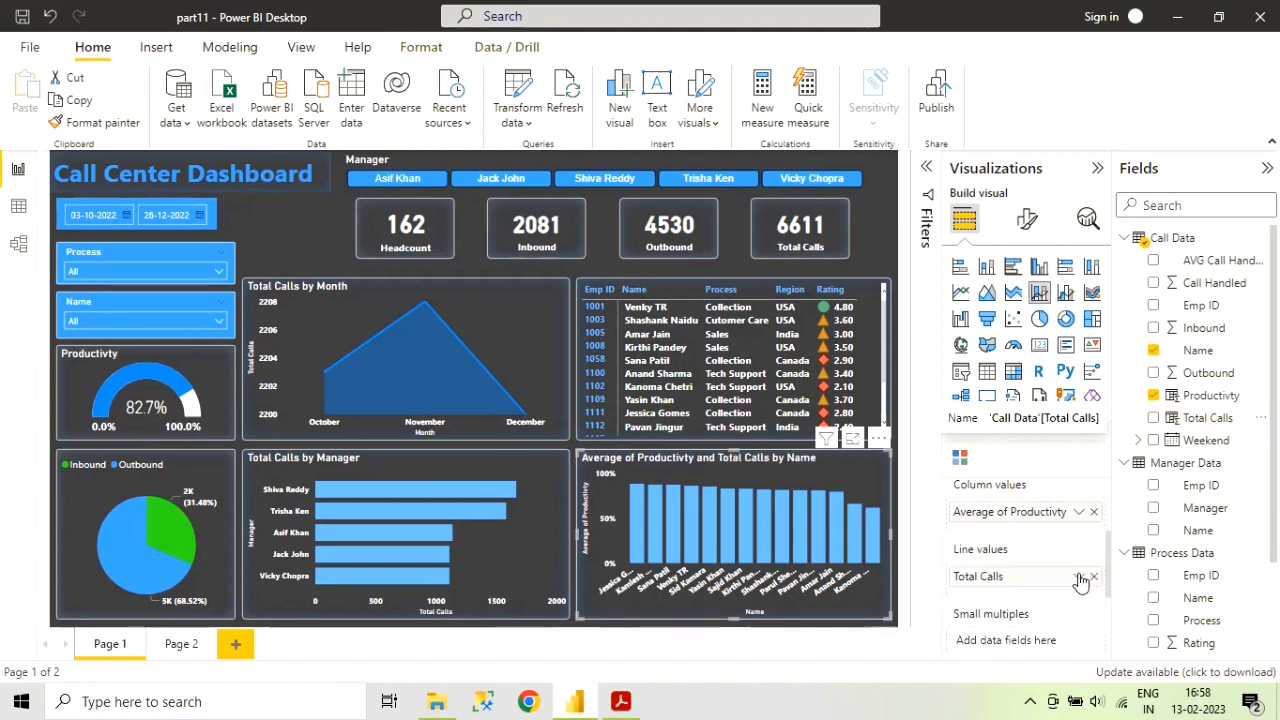
{"action": "left_click", "coordinate": [1080, 578]}
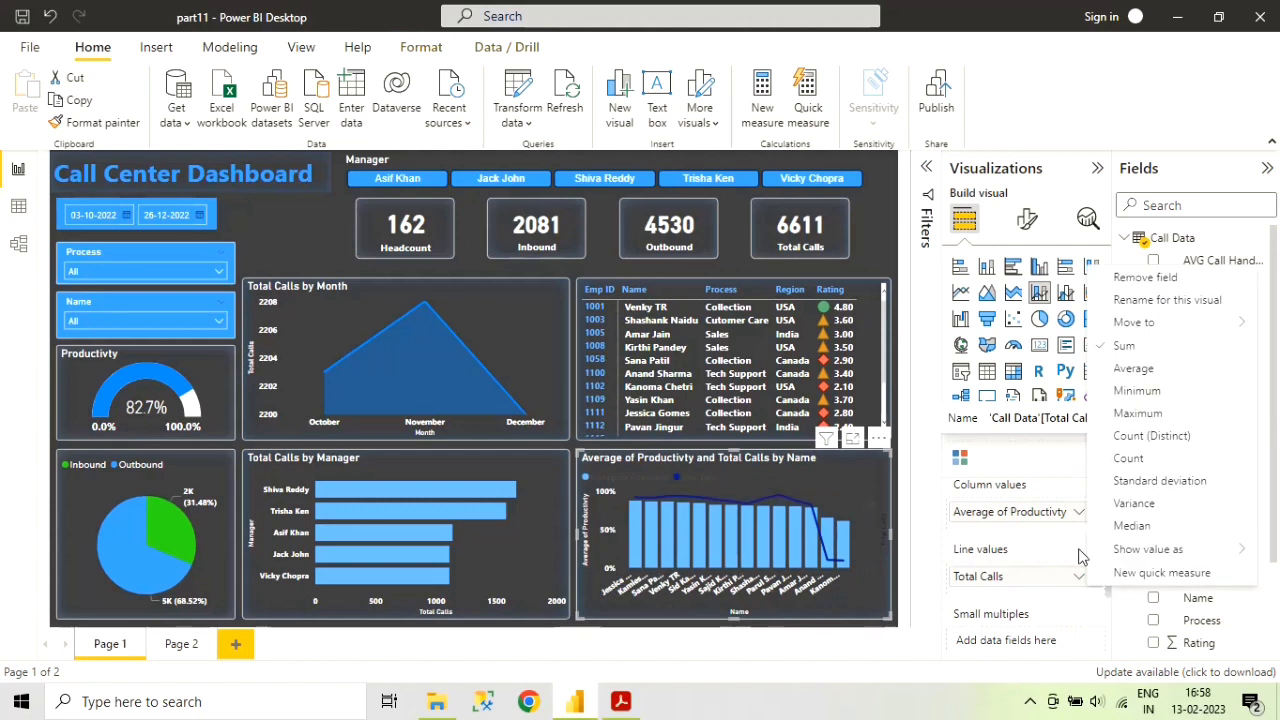
{"action": "left_click", "coordinate": [1130, 370]}
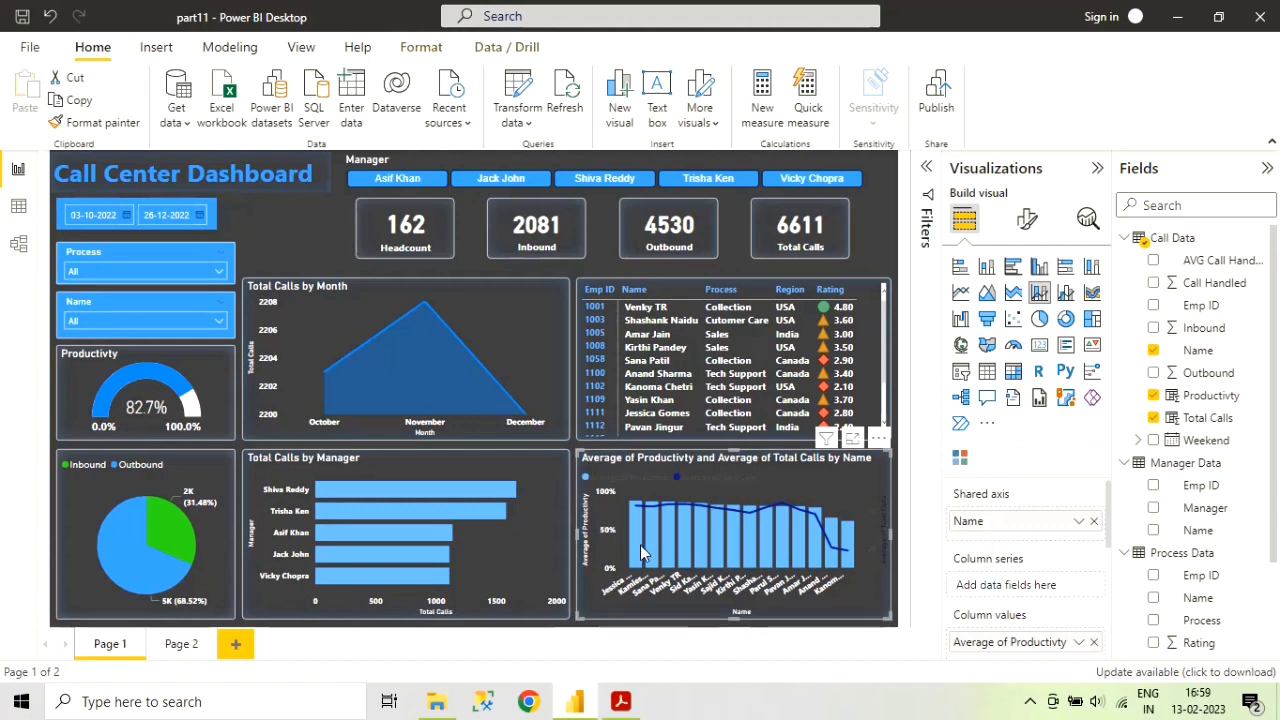
{"action": "mouse_move", "coordinate": [640, 545]}
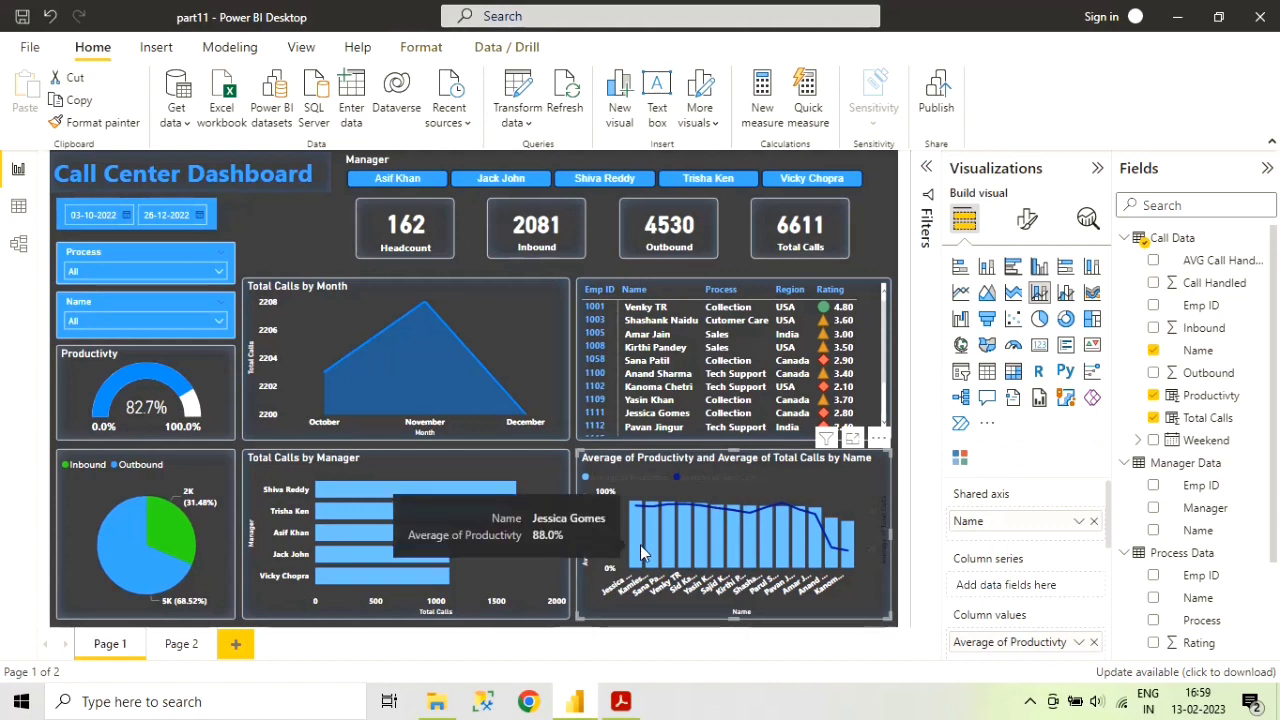
{"action": "mouse_move", "coordinate": [651, 512]}
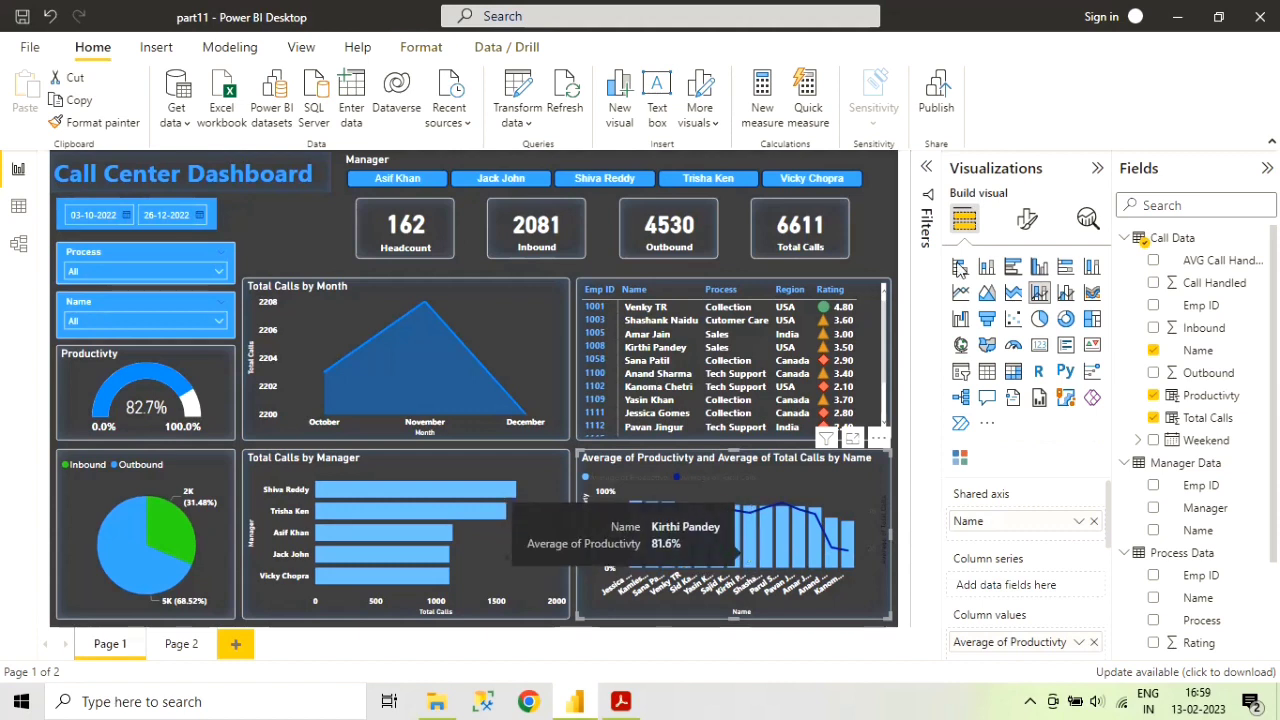
- Replace the combo chart's title text with "TotalCalls Vs Productivity"
{"action": "left_click", "coordinate": [1025, 230]}
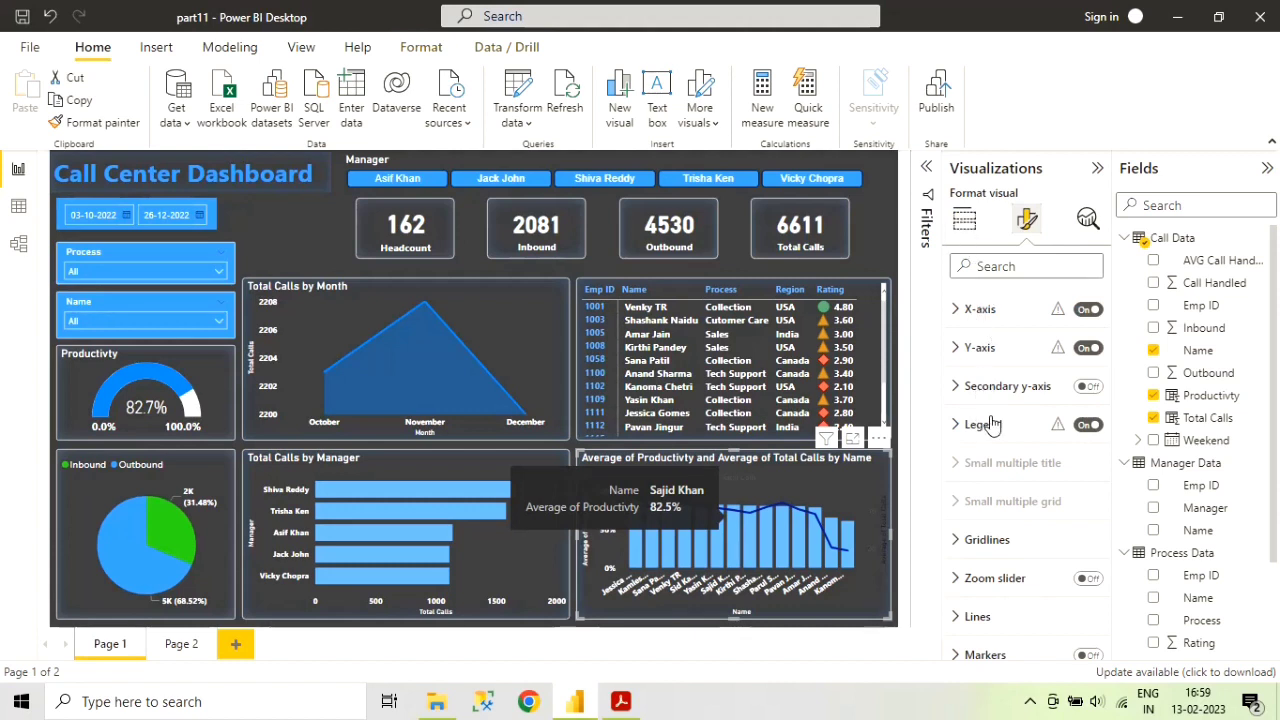
{"action": "left_click", "coordinate": [965, 220]}
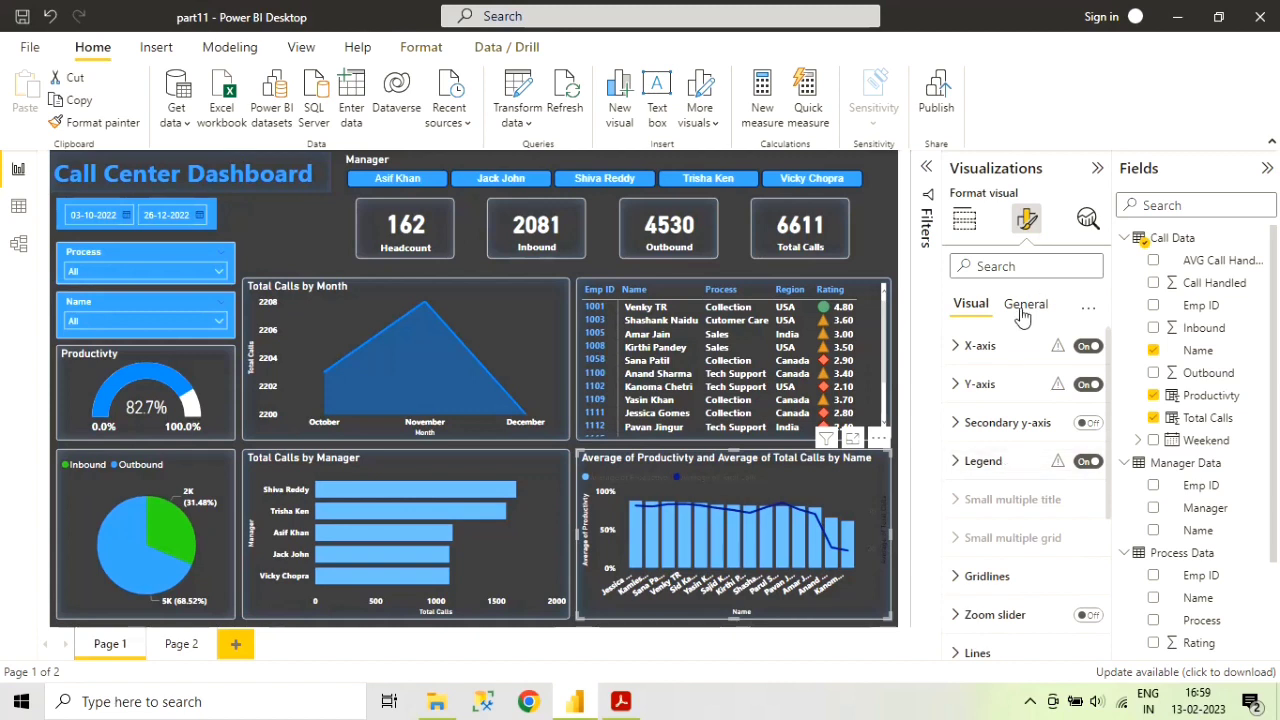
{"action": "left_click", "coordinate": [1025, 304]}
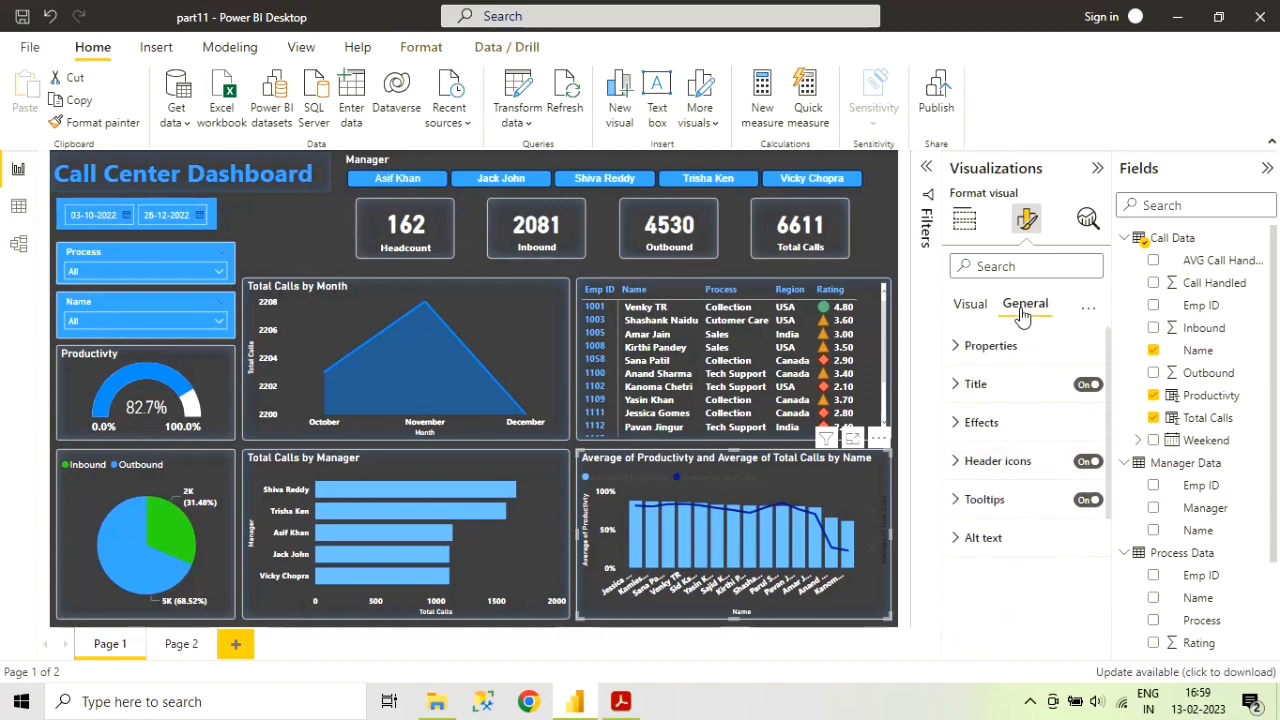
{"action": "left_click", "coordinate": [958, 386]}
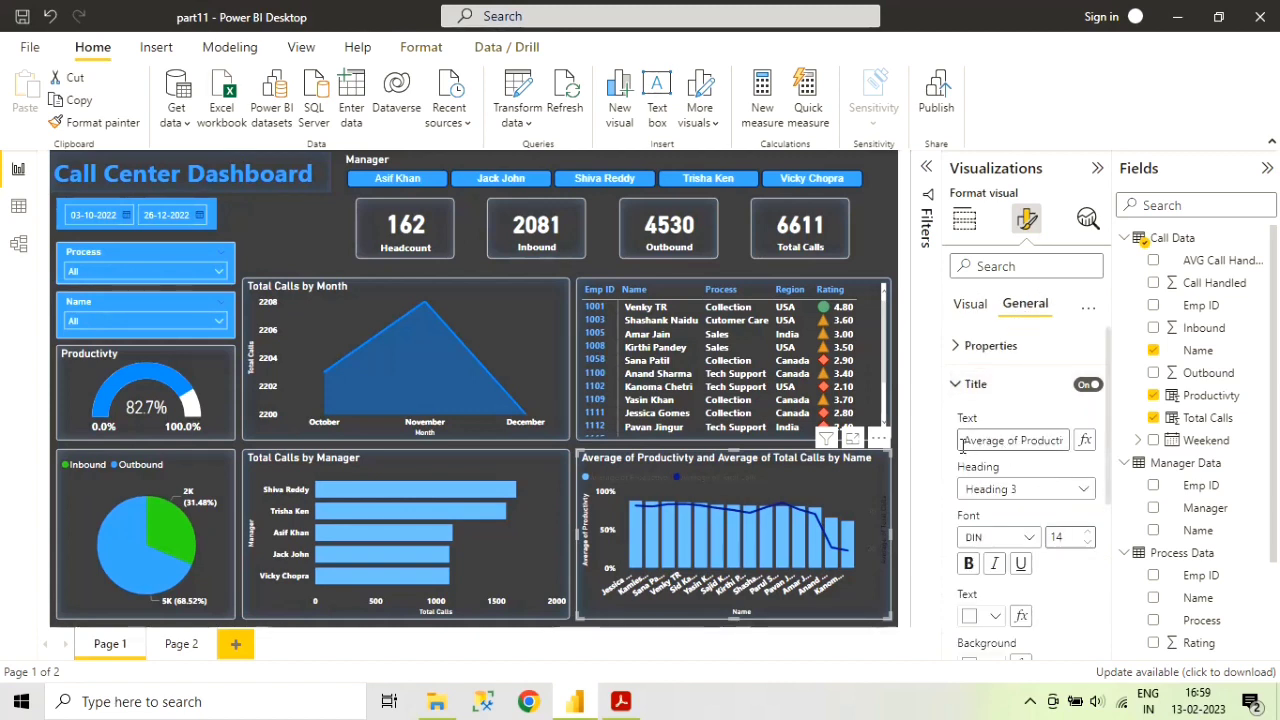
{"action": "left_click_drag", "start_coordinate": [962, 442], "coordinate": [1083, 442]}
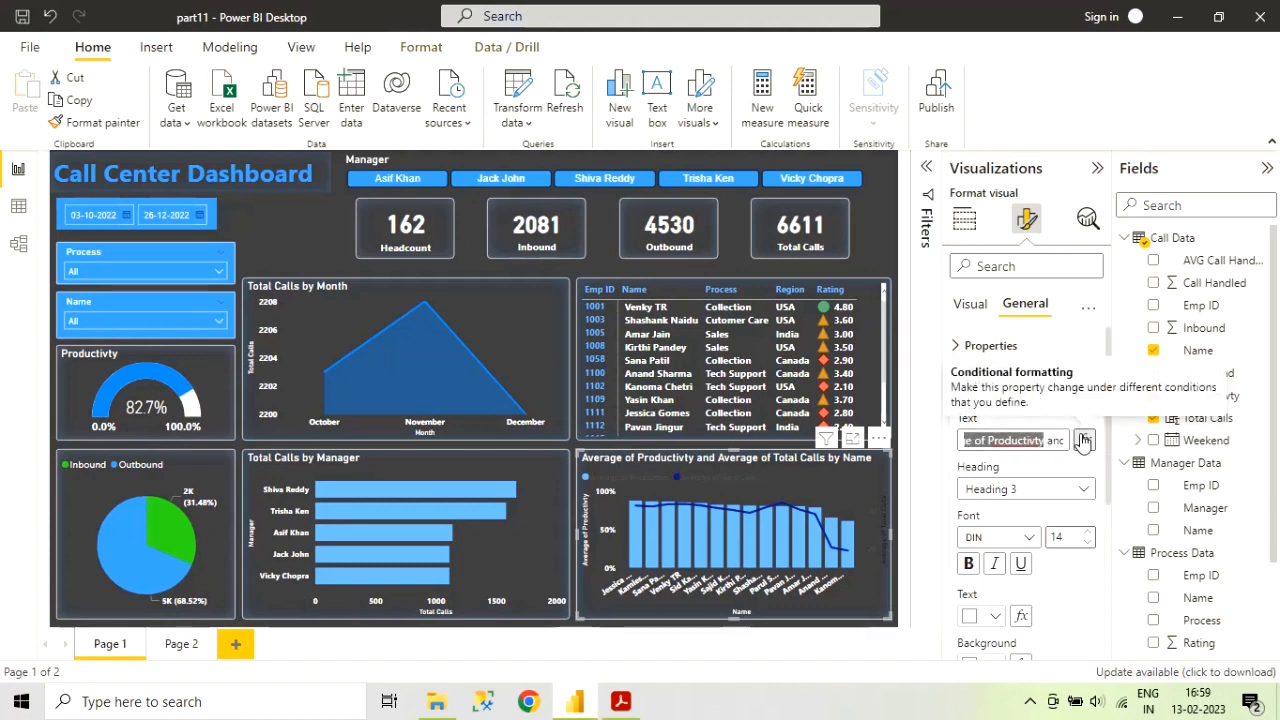
{"action": "key", "text": "BackSpace"}
{"action": "key", "text": "ctrl+a"}
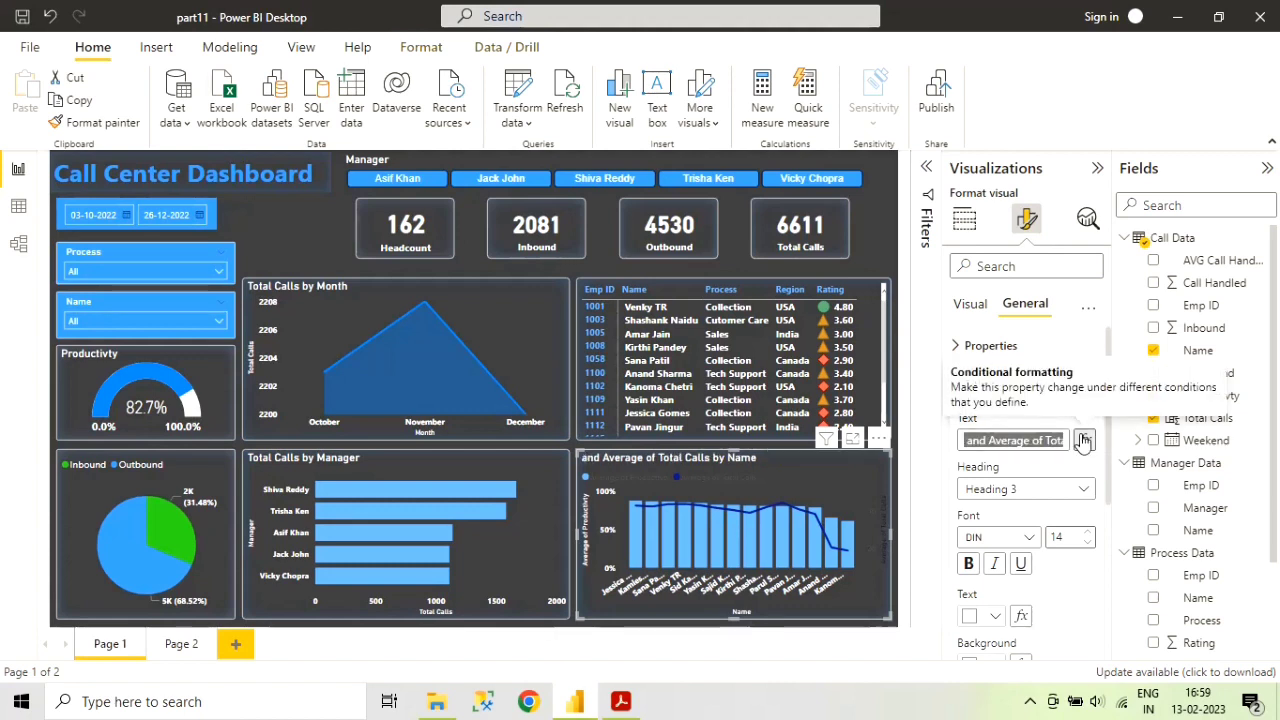
{"action": "key", "text": "BackSpace"}
{"action": "type", "text": "Total Calls by Name"}
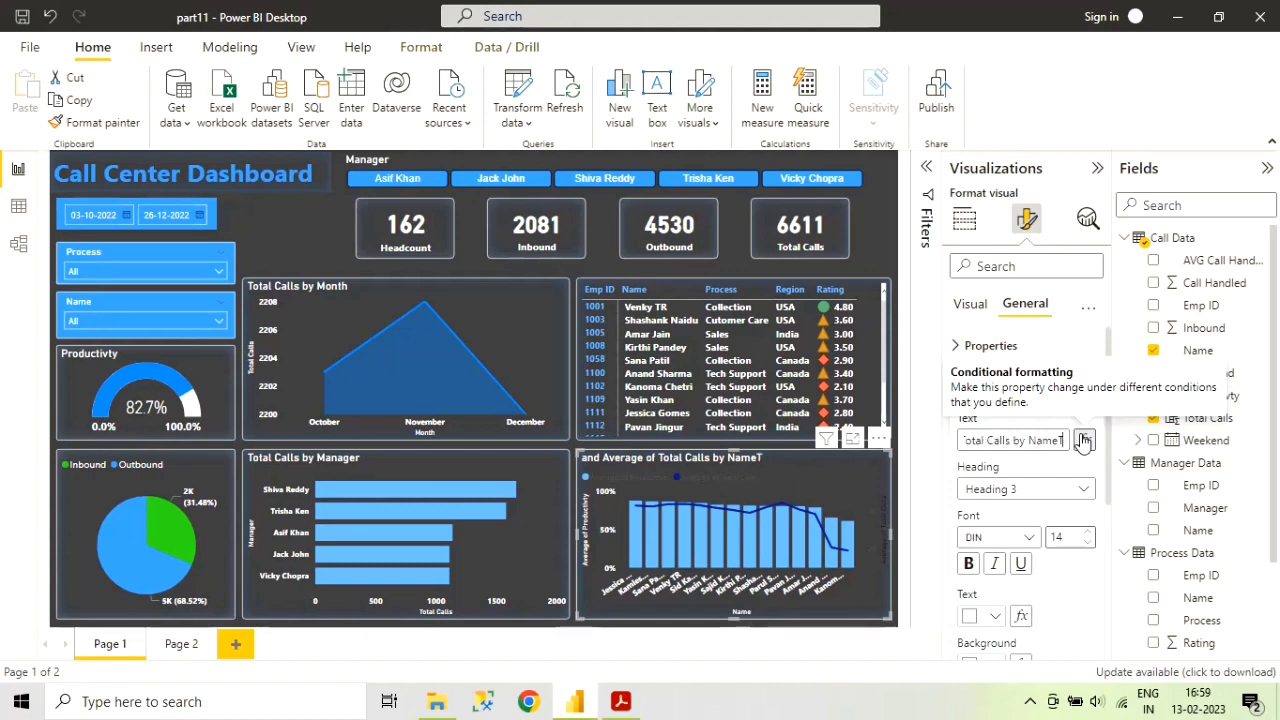
{"action": "key", "text": "ctrl+a"}
{"action": "key", "text": "BackSpace"}
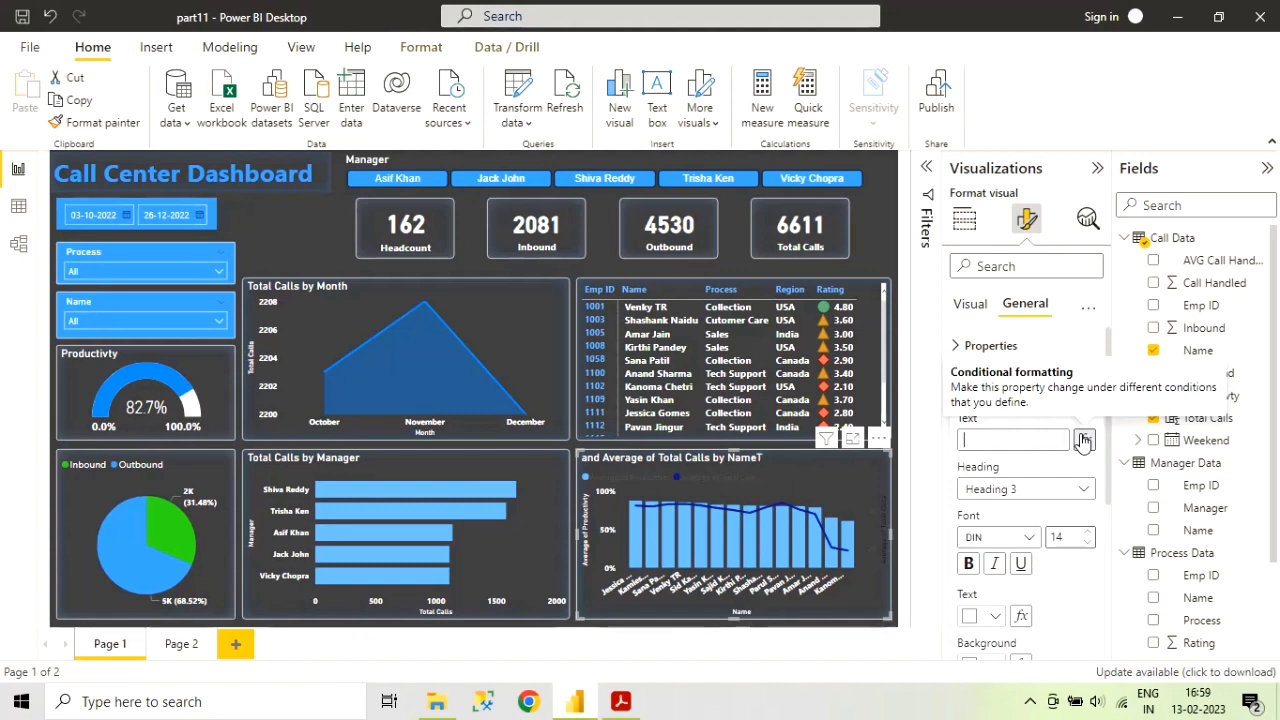
{"action": "type", "text": "Tot"}
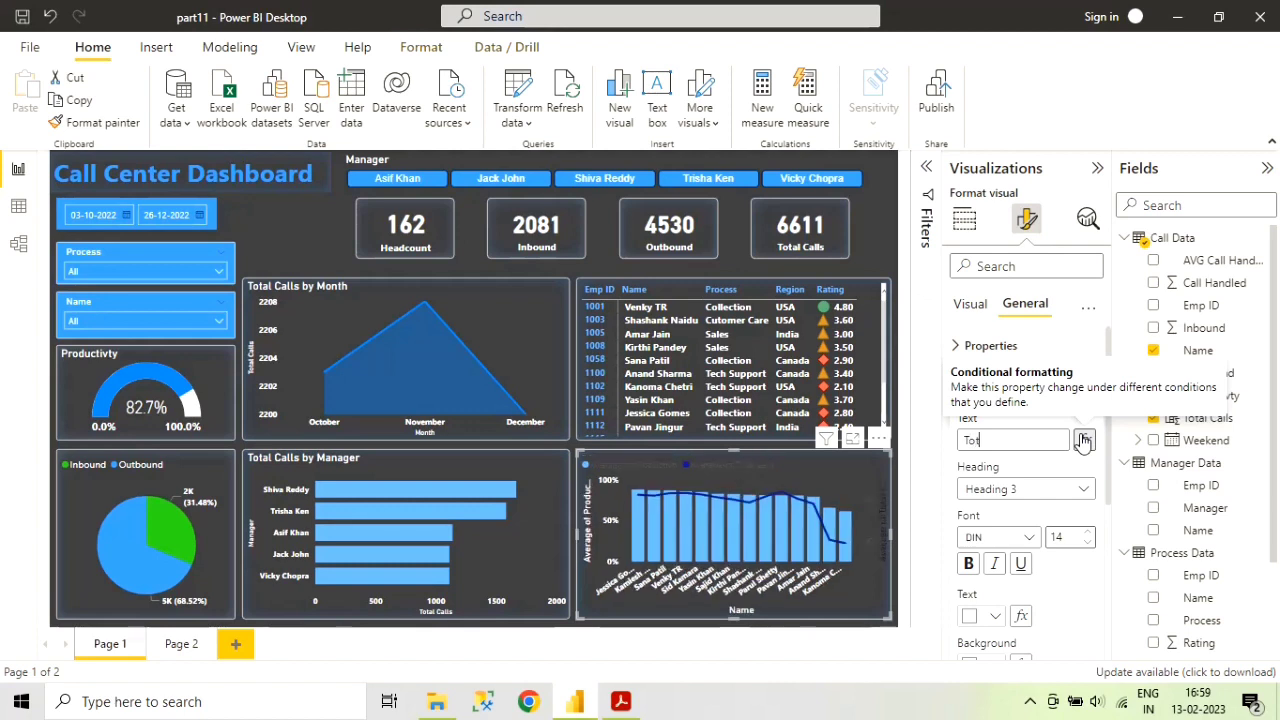
{"action": "type", "text": "al Call Vs Prod"}
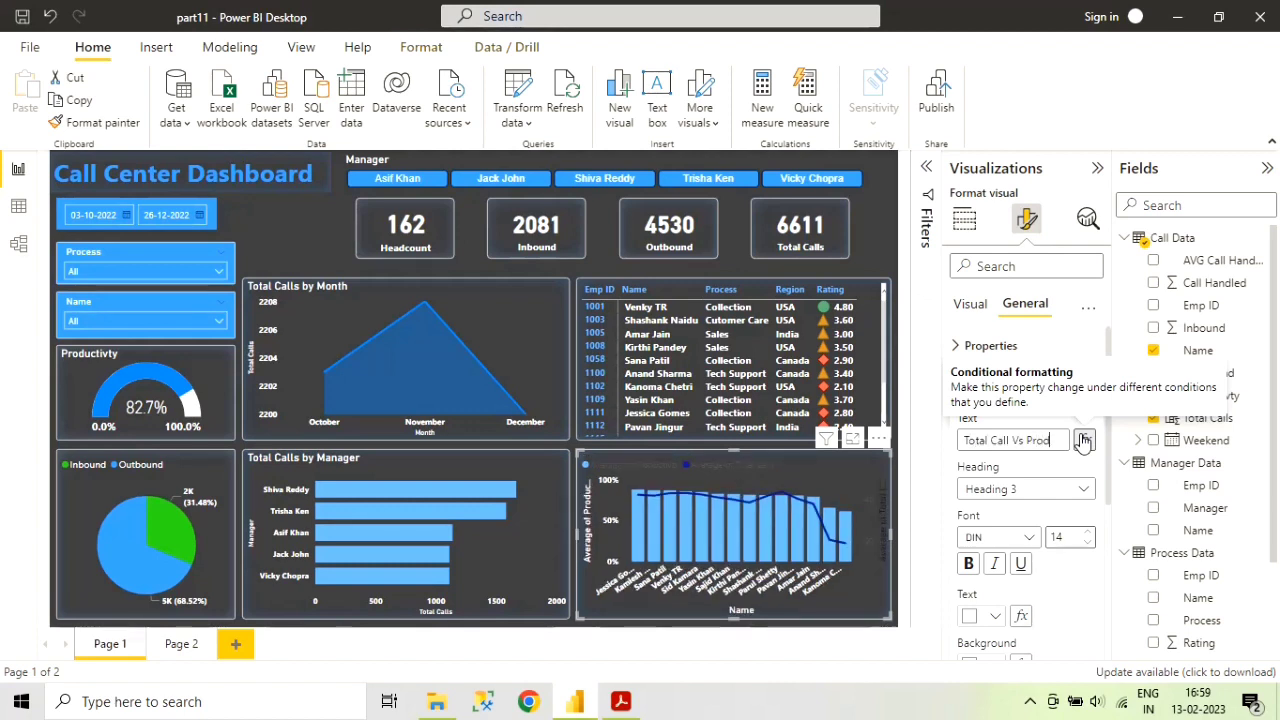
{"action": "type", "text": "uctivity1"}
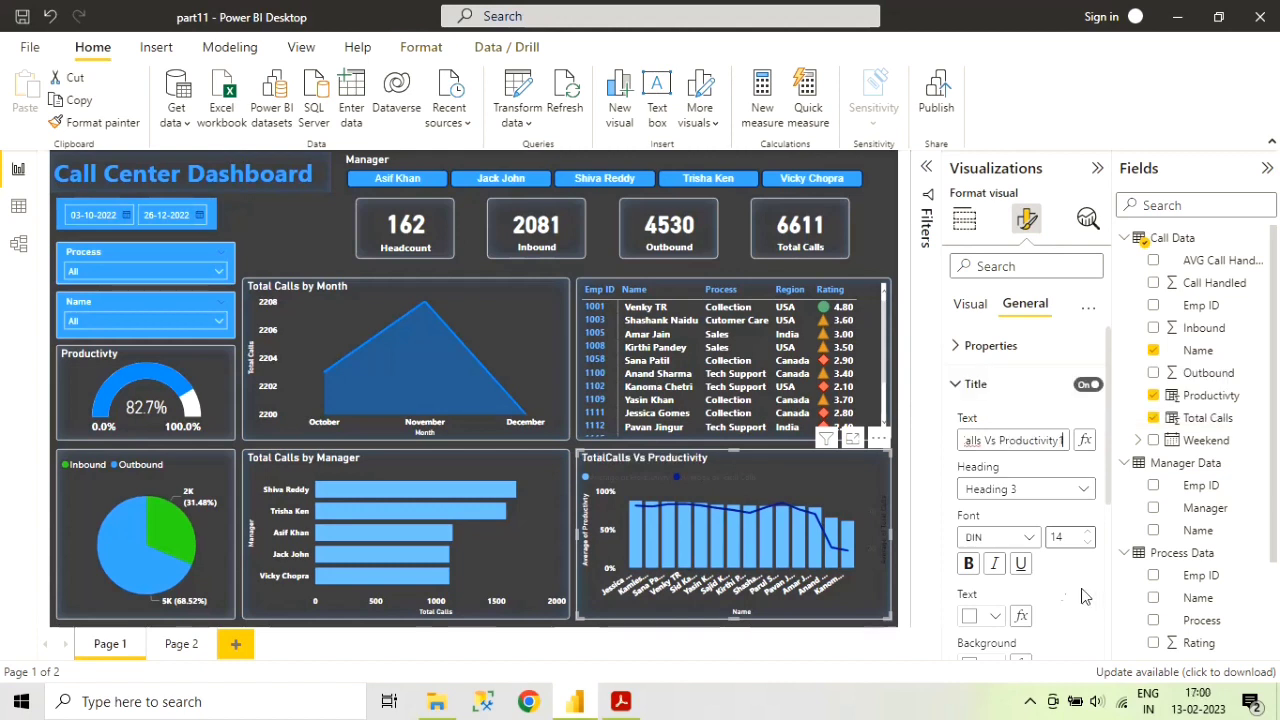
- Try bold formatting on the combo chart's title and set its font size to 13
{"action": "left_click", "coordinate": [969, 565]}
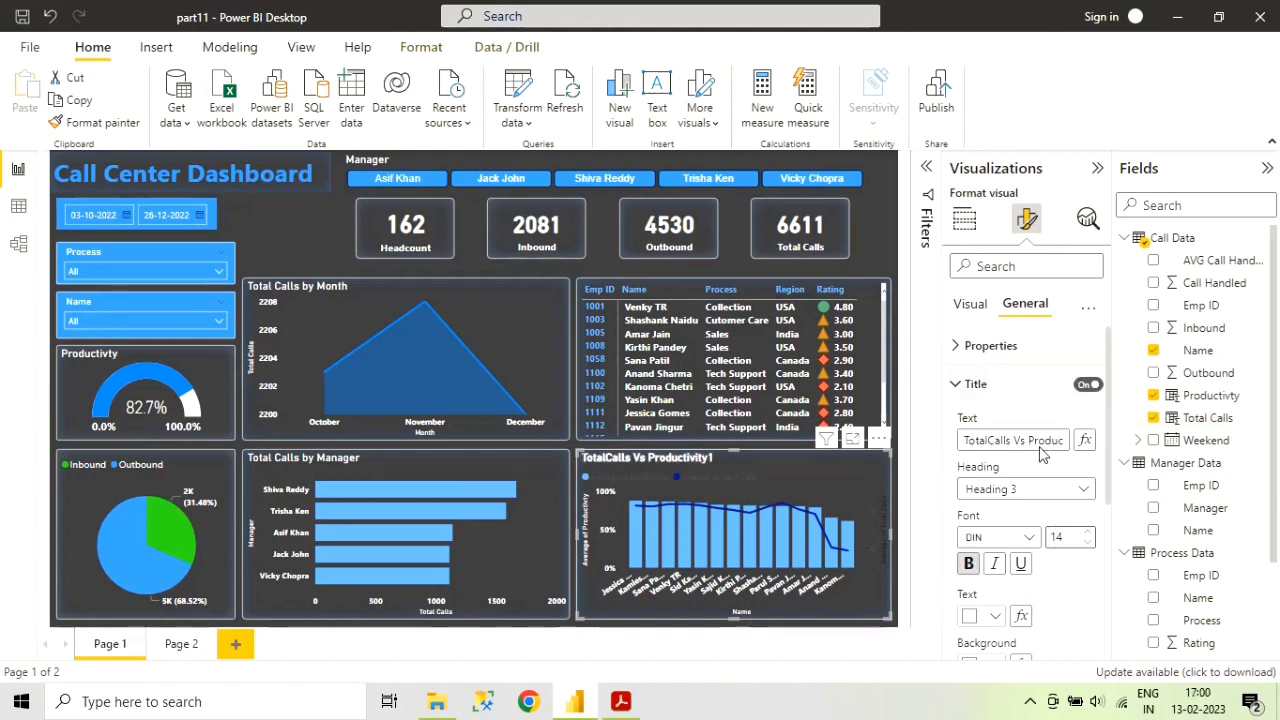
{"action": "left_click", "coordinate": [1086, 545]}
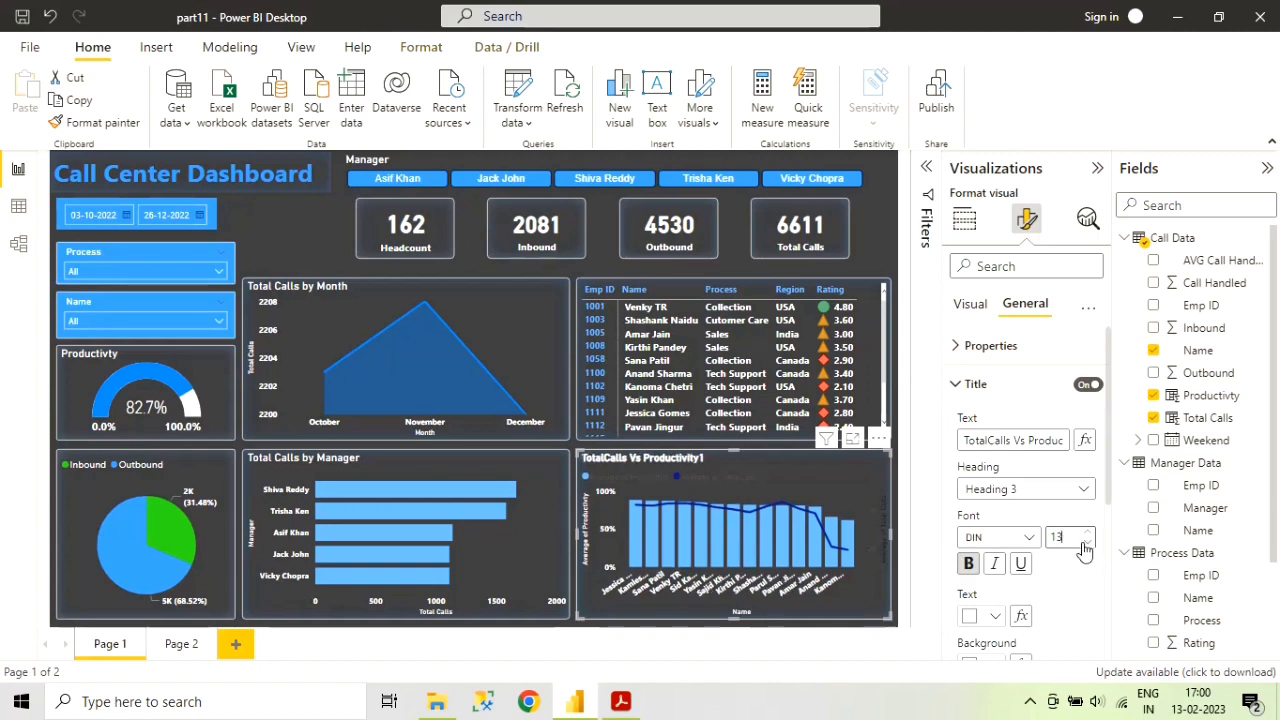
{"action": "left_click", "coordinate": [1086, 545]}
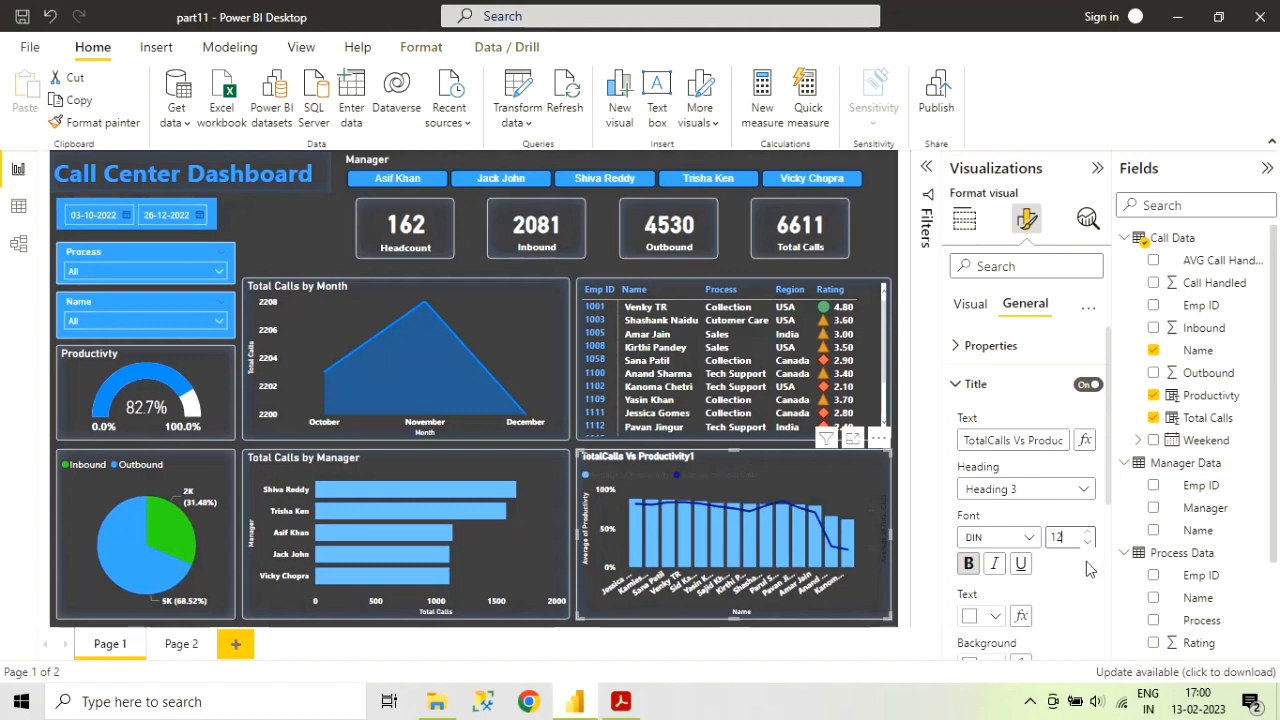
{"action": "left_click", "coordinate": [1087, 545]}
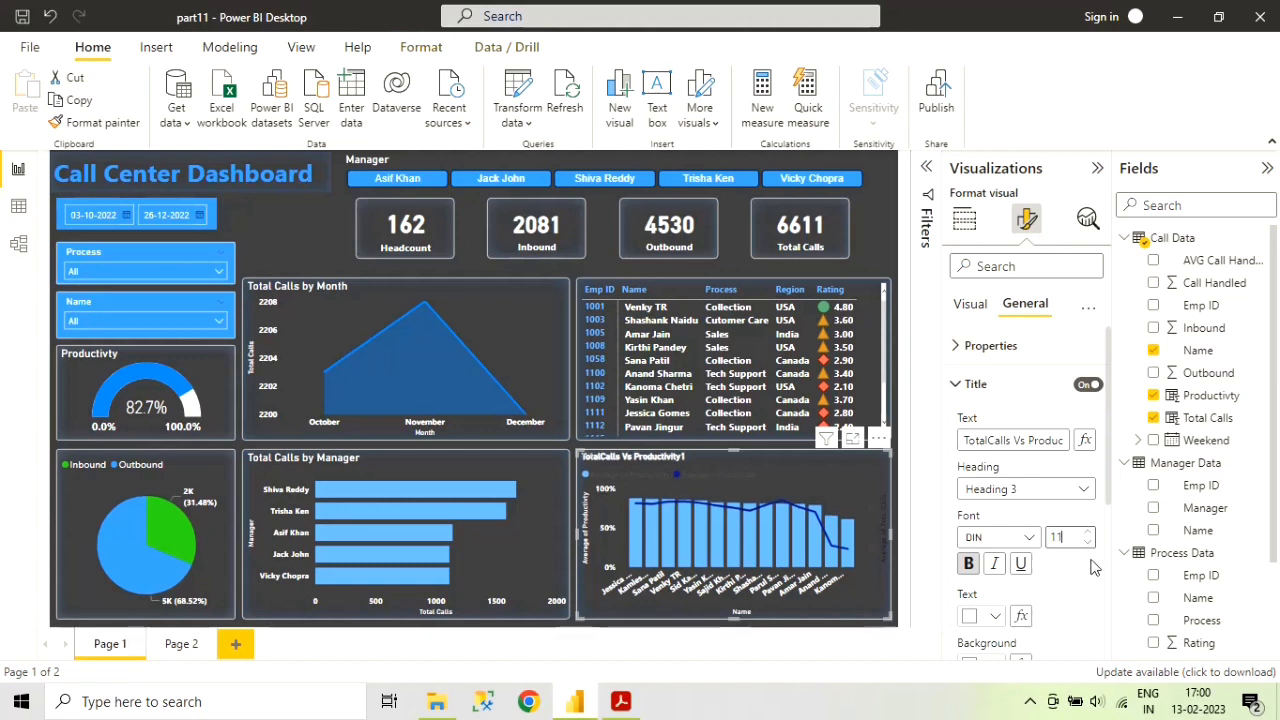
{"action": "left_click", "coordinate": [1088, 532]}
{"action": "left_click", "coordinate": [1088, 532]}
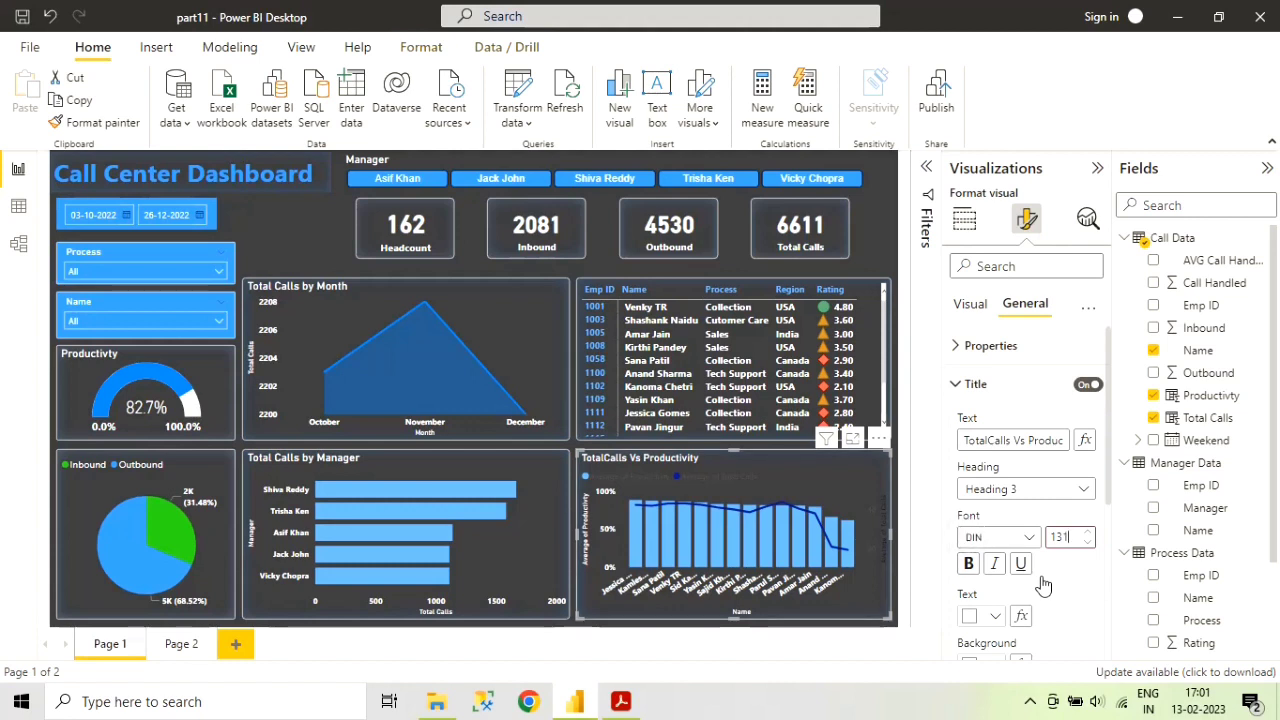
- Review the combo chart's title options and its X-axis value and title formatting
{"action": "scroll", "coordinate": [1043, 585], "scroll_direction": "down", "scroll_amount": 3}
{"action": "scroll", "coordinate": [1030, 500], "scroll_direction": "up", "scroll_amount": 3}
{"action": "left_click", "coordinate": [968, 306]}
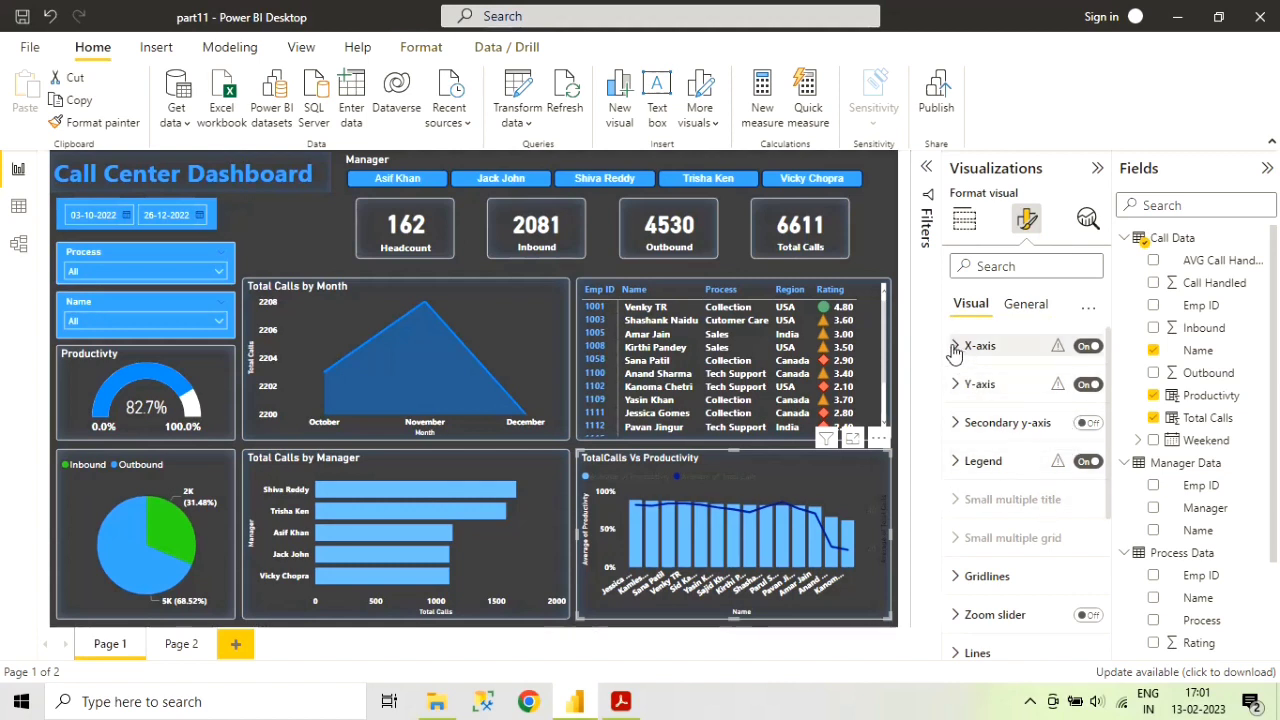
{"action": "left_click", "coordinate": [955, 347]}
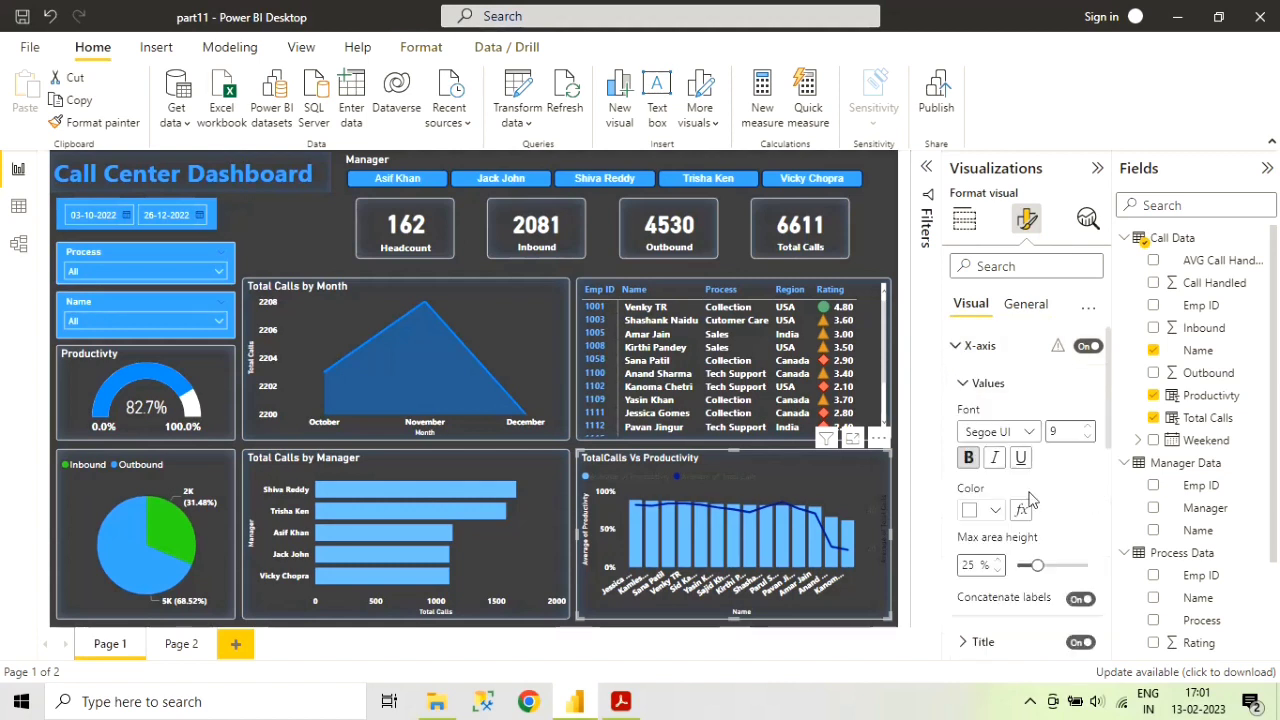
{"action": "scroll", "coordinate": [1005, 515], "scroll_direction": "down", "scroll_amount": 2}
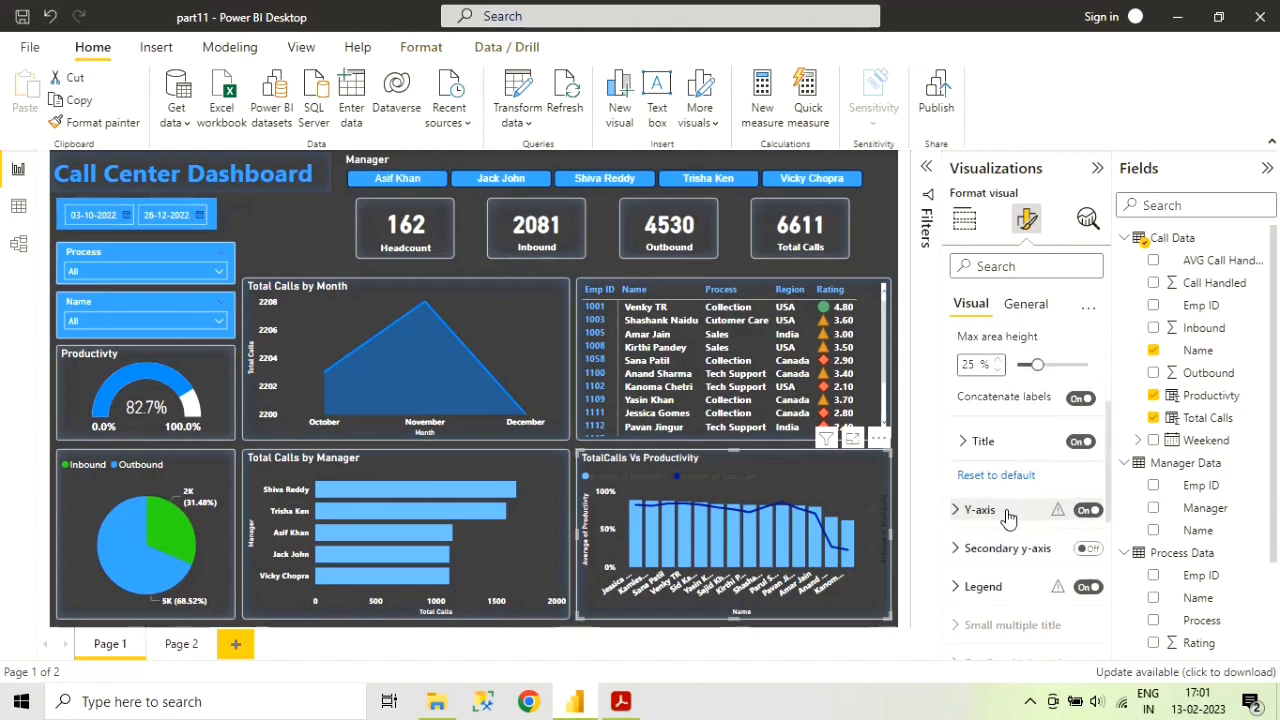
{"action": "left_click", "coordinate": [965, 450]}
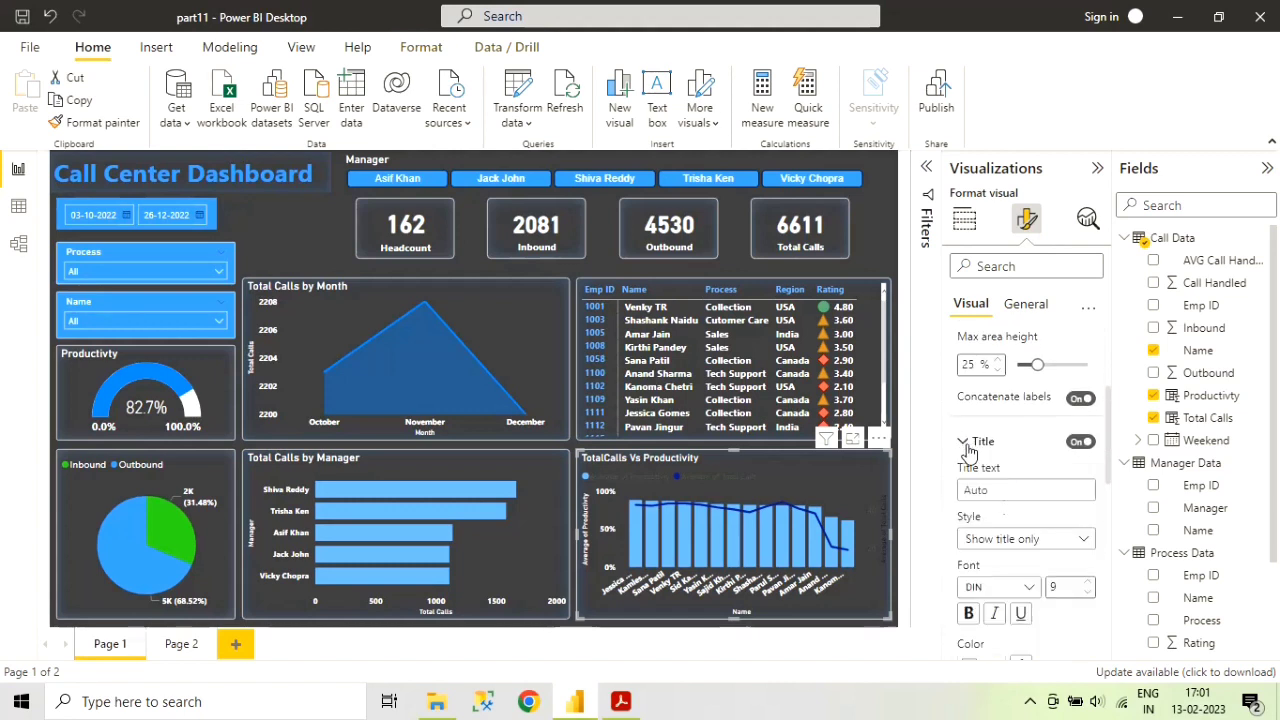
{"action": "scroll", "coordinate": [1040, 420], "scroll_direction": "down", "scroll_amount": 2}
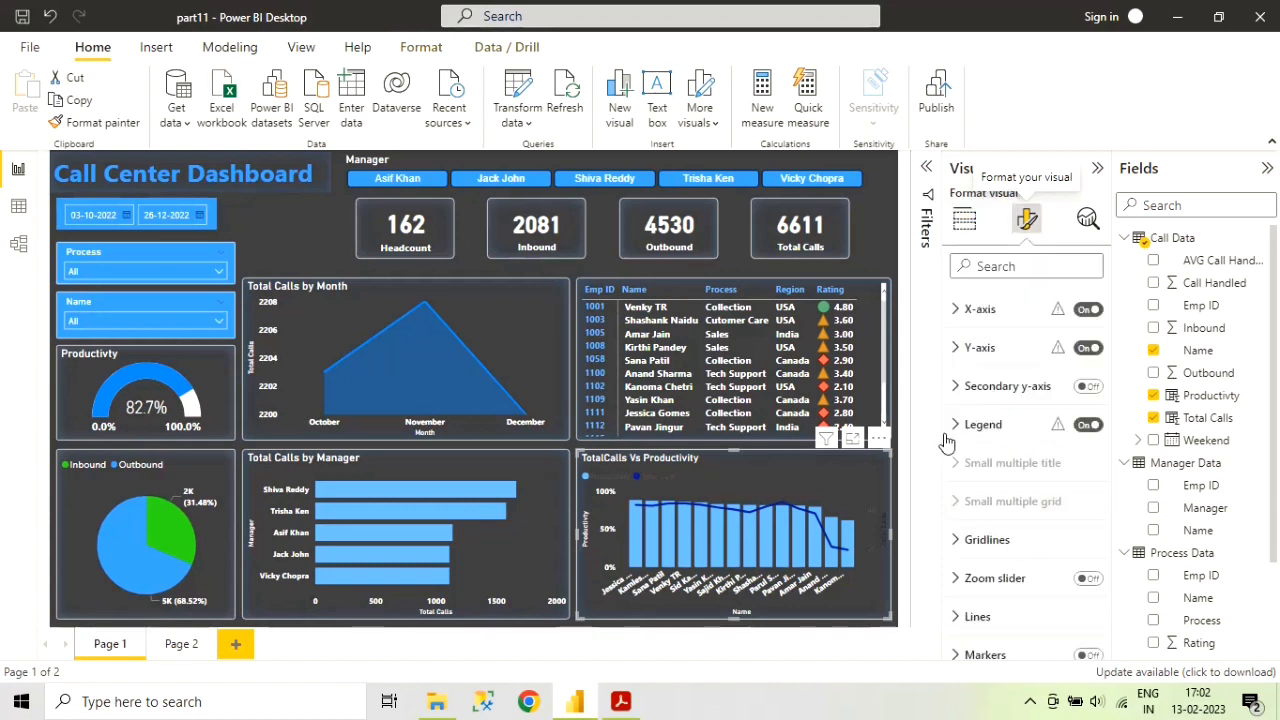
- Set the combo chart's legend text color to white
{"action": "scroll", "coordinate": [955, 440], "scroll_direction": "down", "scroll_amount": 1}
{"action": "scroll", "coordinate": [975, 440], "scroll_direction": "up", "scroll_amount": 1}
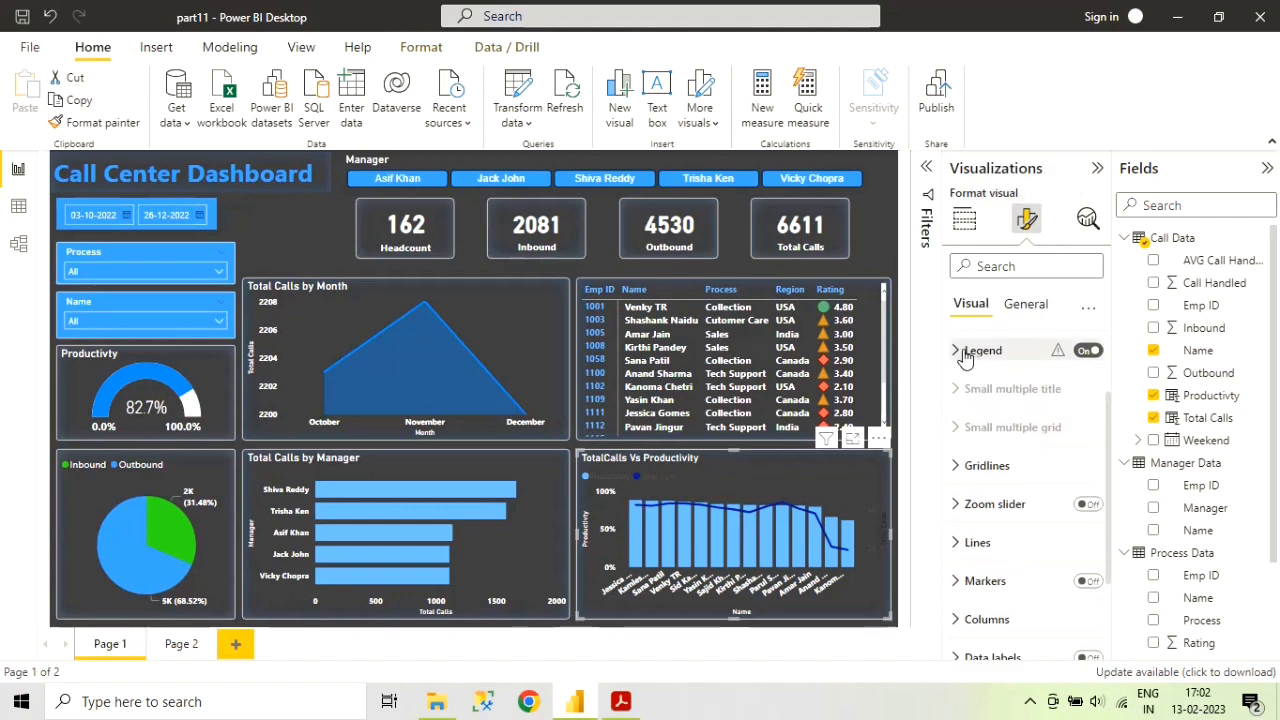
{"action": "left_click", "coordinate": [957, 350]}
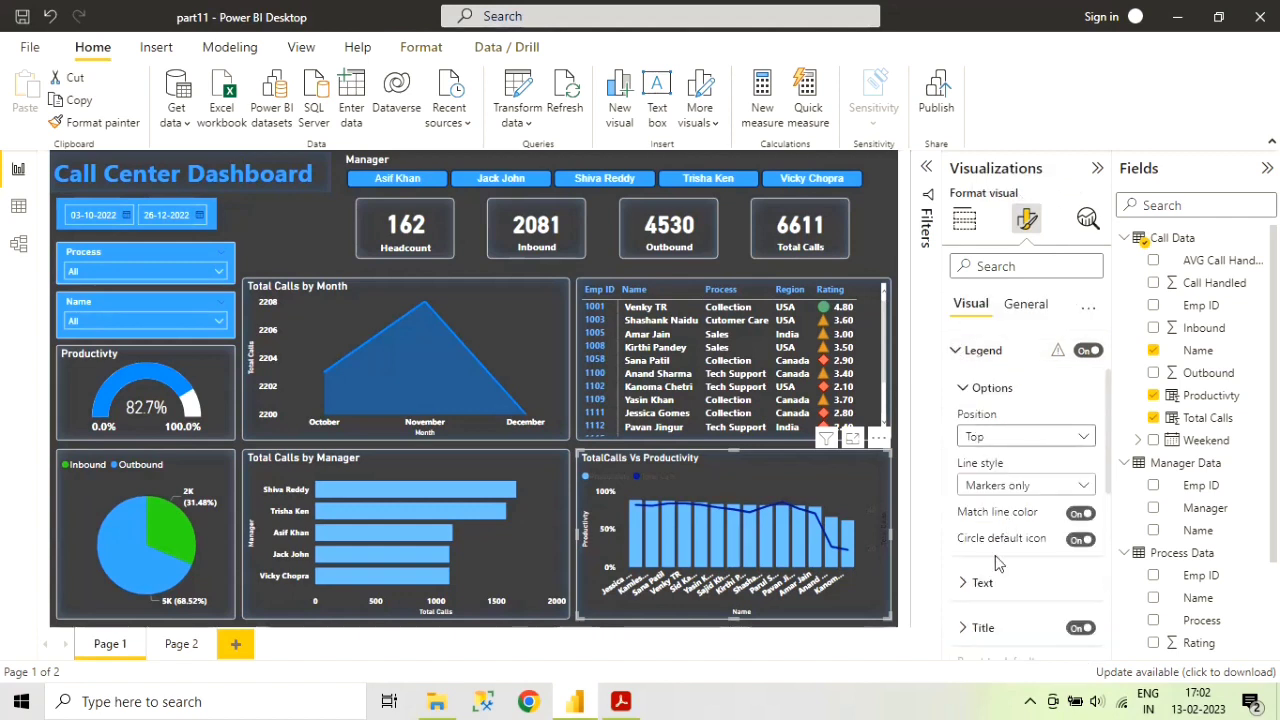
{"action": "left_click", "coordinate": [963, 583]}
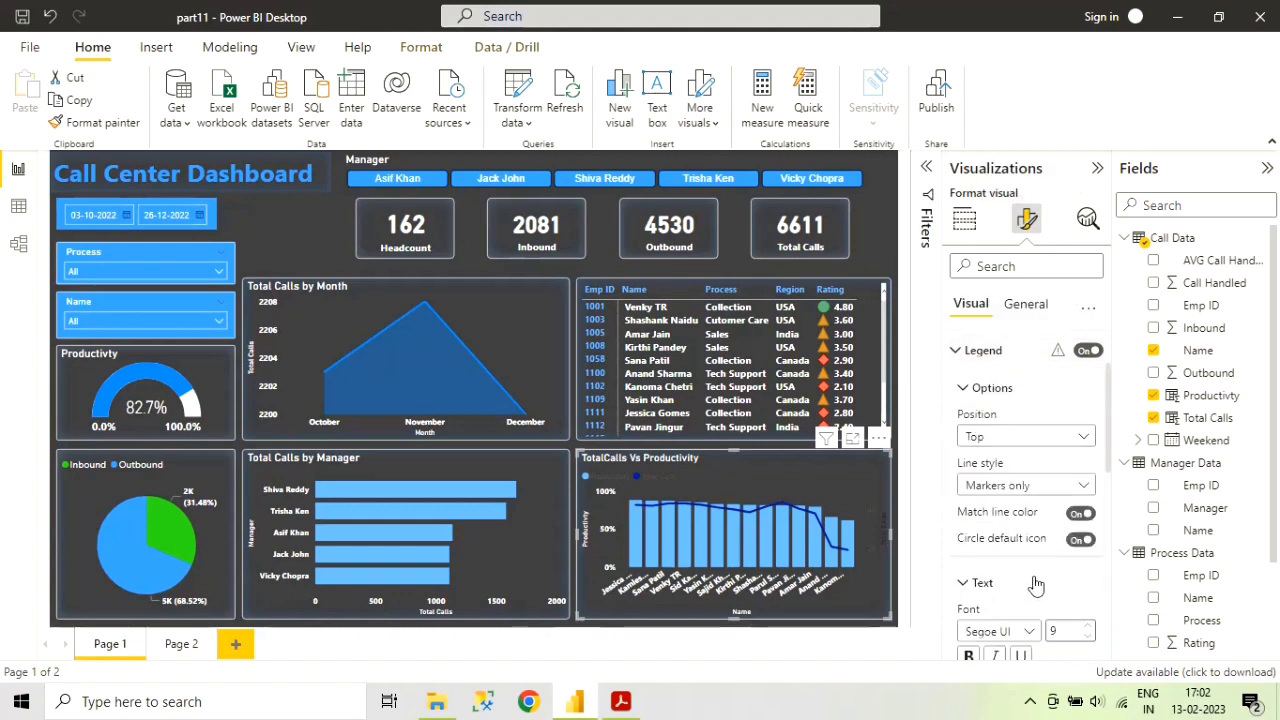
{"action": "scroll", "coordinate": [1010, 620], "scroll_direction": "down", "scroll_amount": 1}
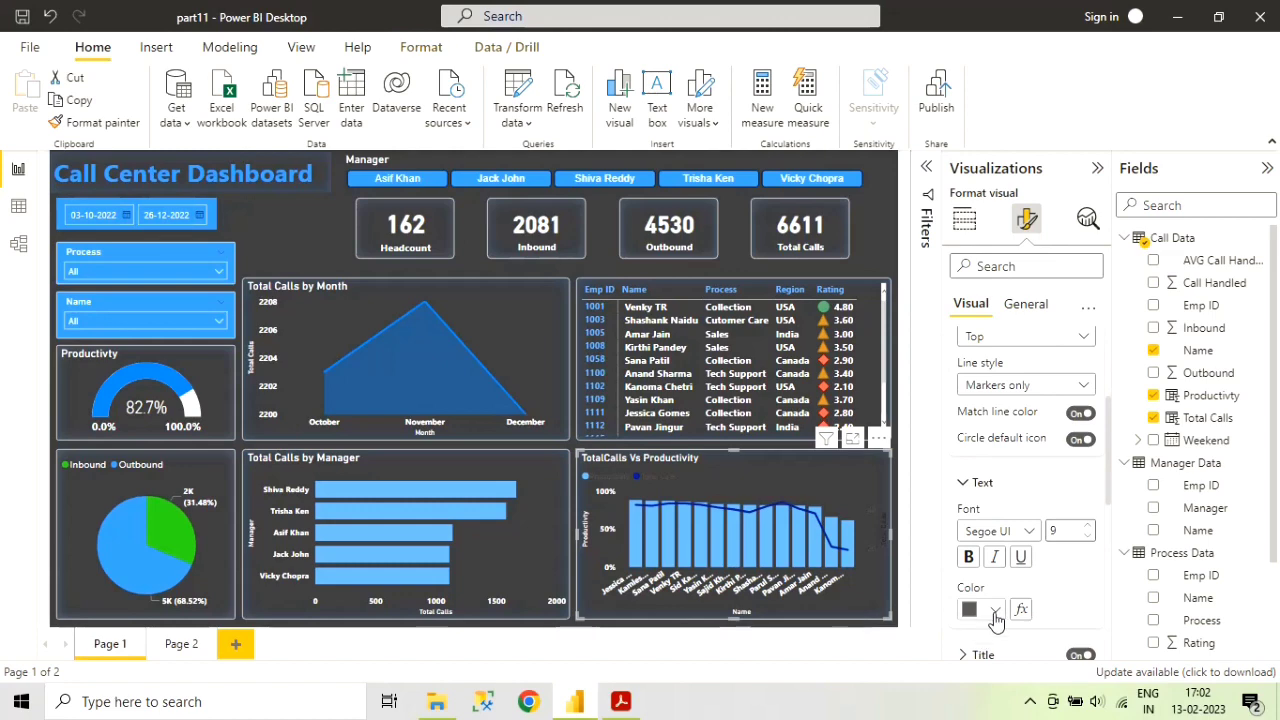
{"action": "left_click", "coordinate": [995, 611]}
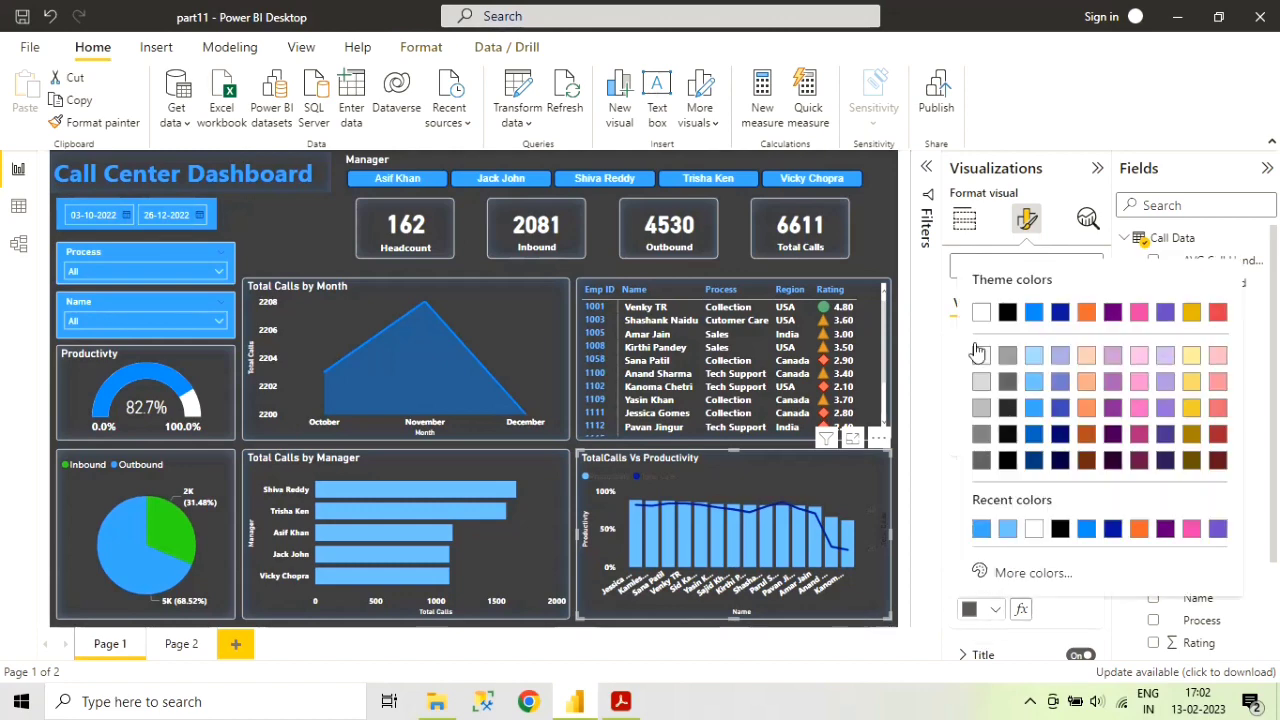
{"action": "left_click", "coordinate": [980, 318]}
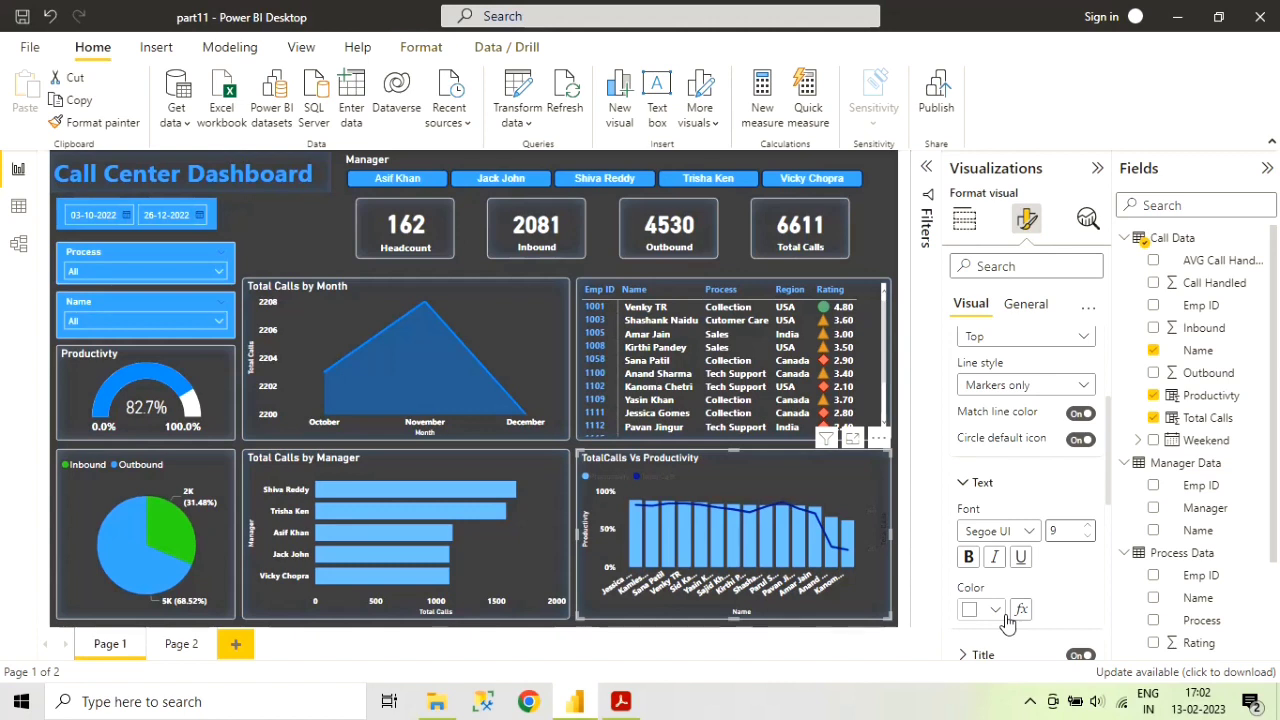
- Set the Total Calls line color in the combo chart to the custom green #079B18
{"action": "scroll", "coordinate": [1007, 624], "scroll_direction": "down", "scroll_amount": 1}
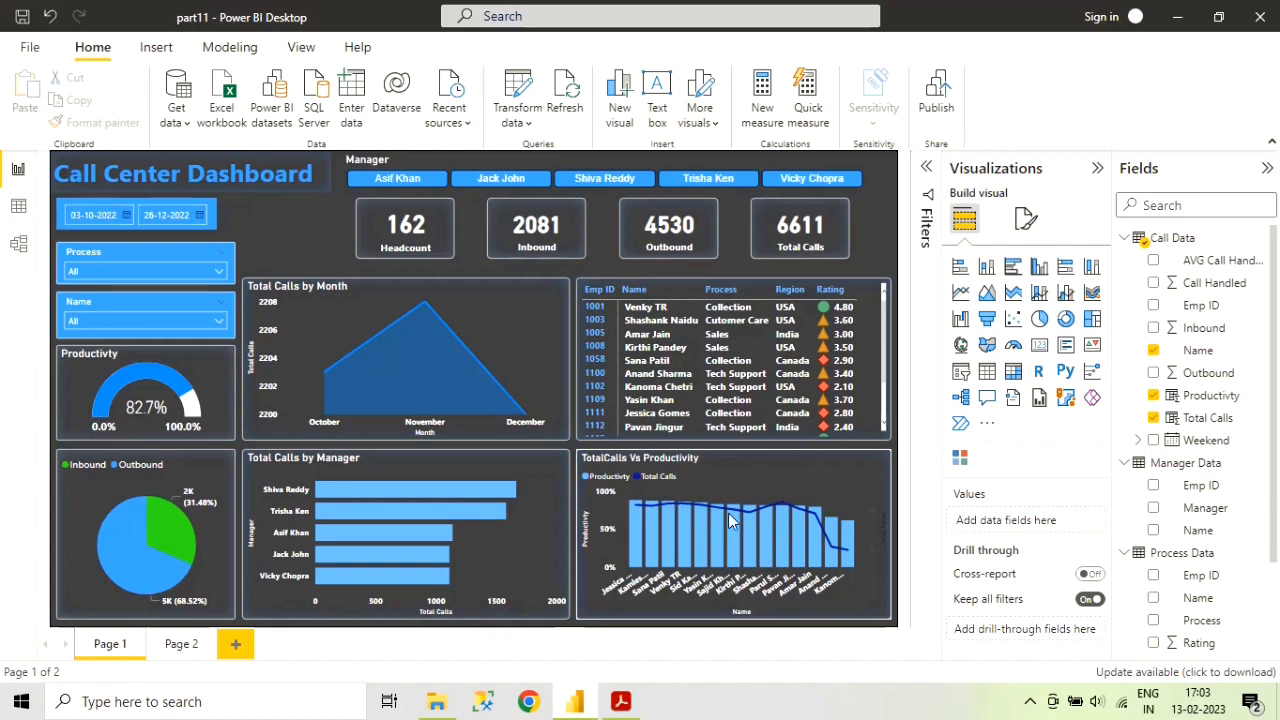
{"action": "left_click", "coordinate": [889, 556]}
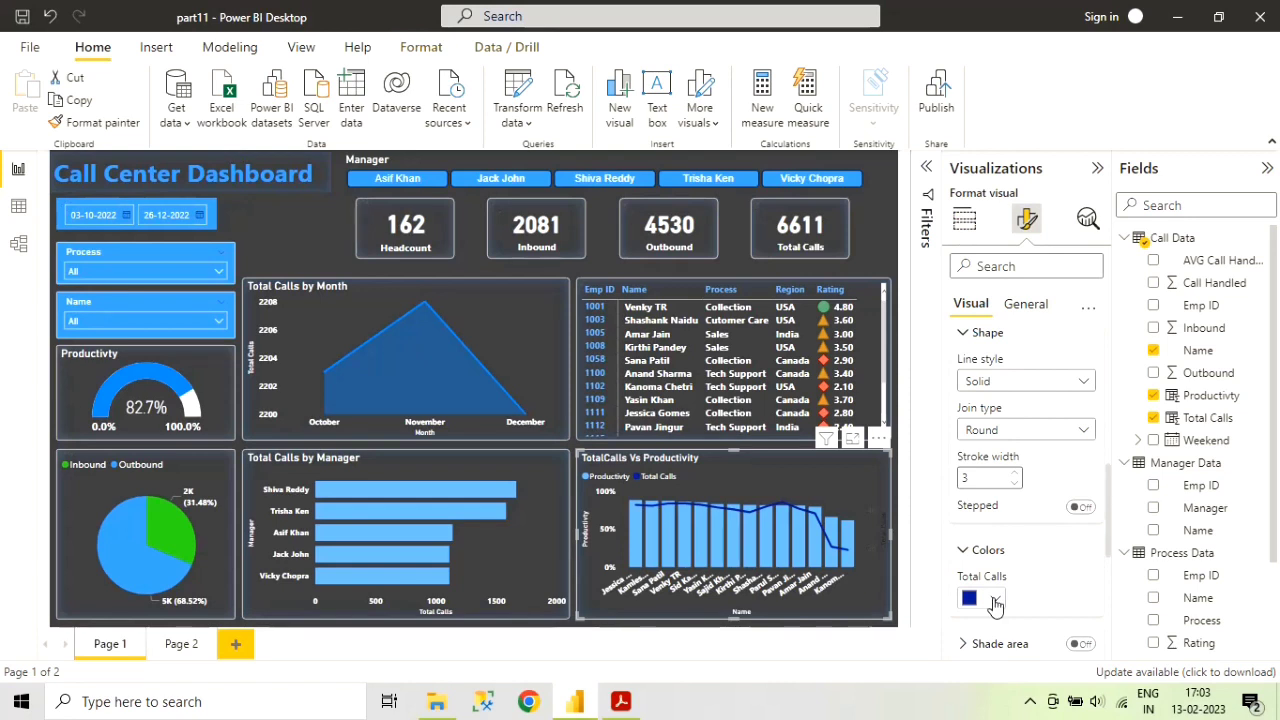
{"action": "left_click", "coordinate": [995, 600]}
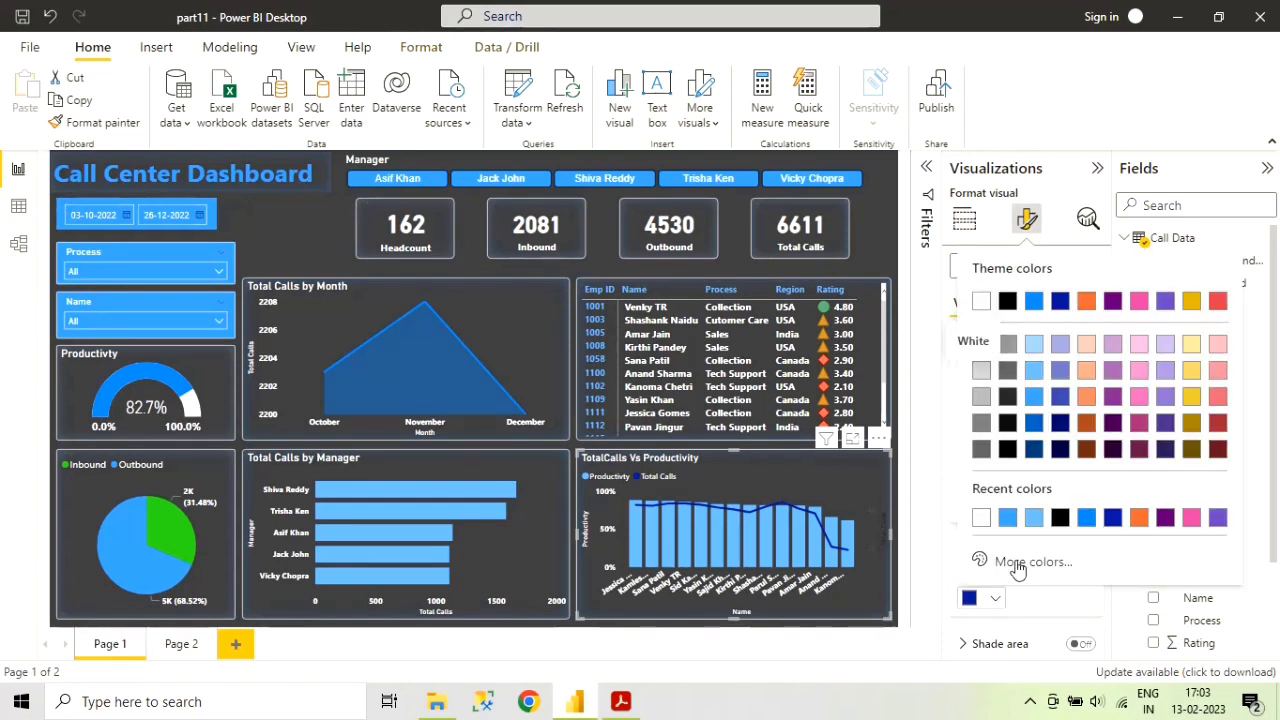
{"action": "left_click", "coordinate": [1085, 571]}
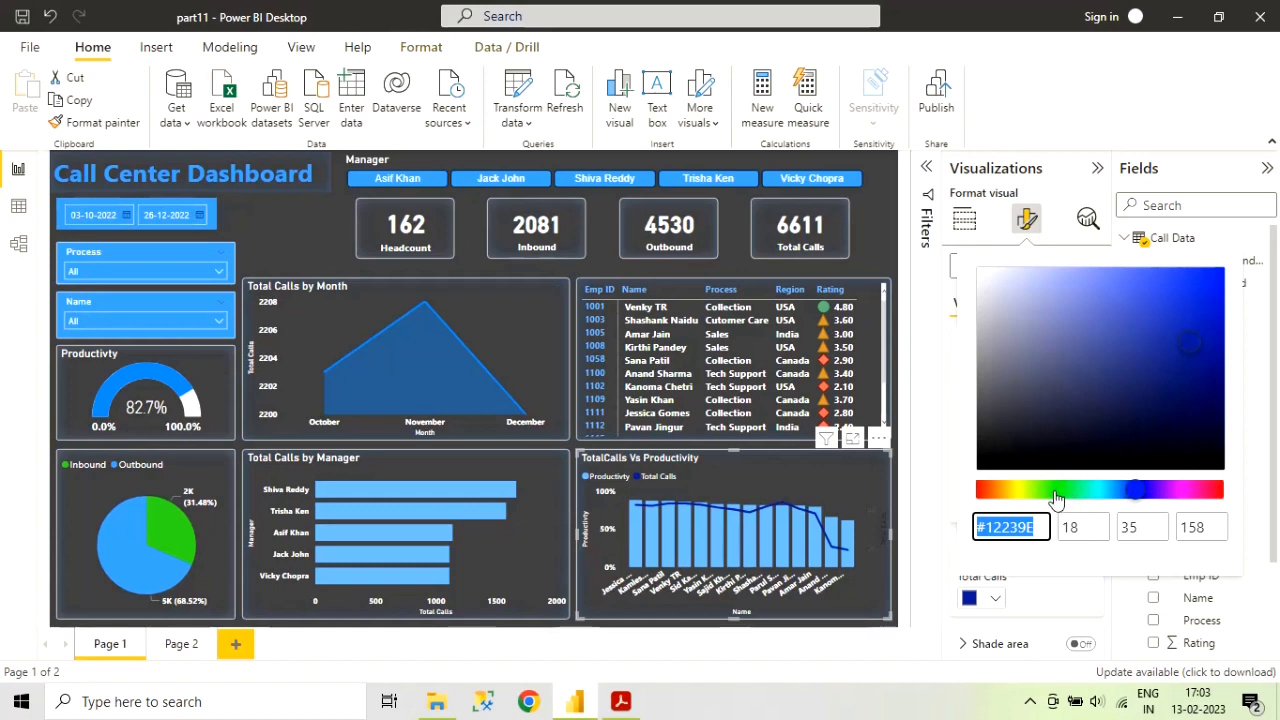
{"action": "left_click_drag", "start_coordinate": [1135, 489], "coordinate": [1052, 489]}
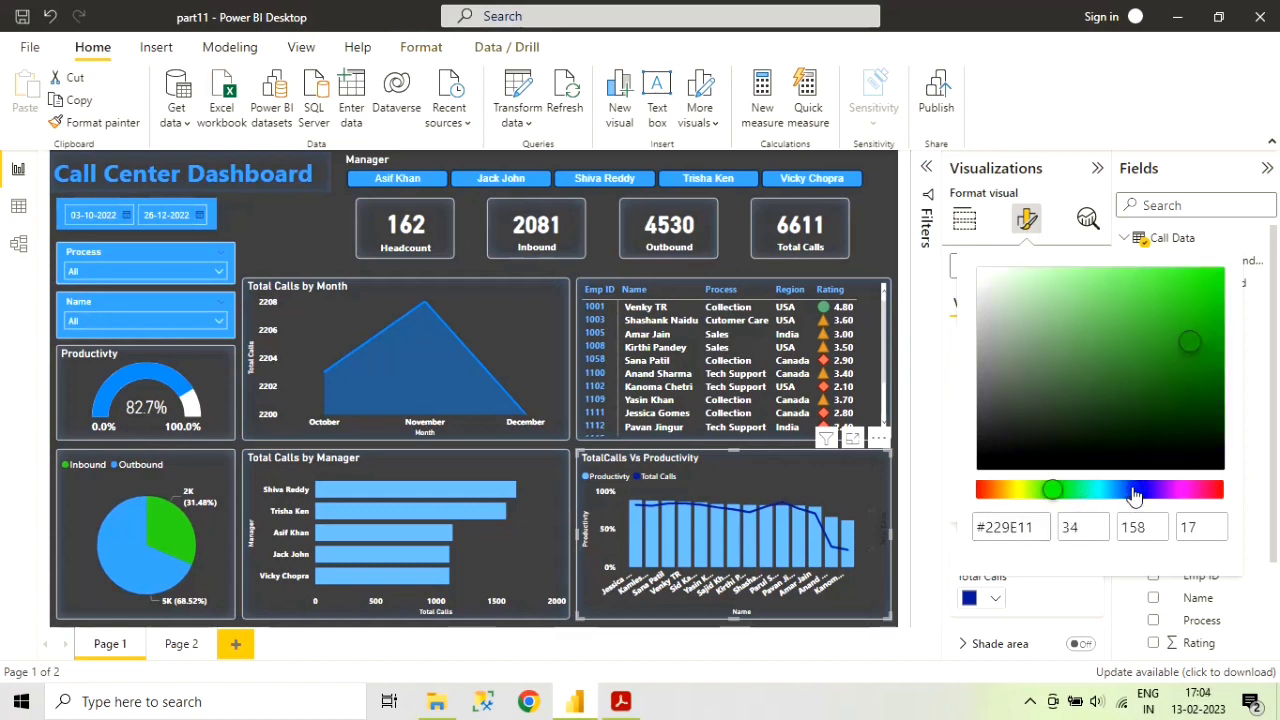
{"action": "left_click", "coordinate": [1063, 490]}
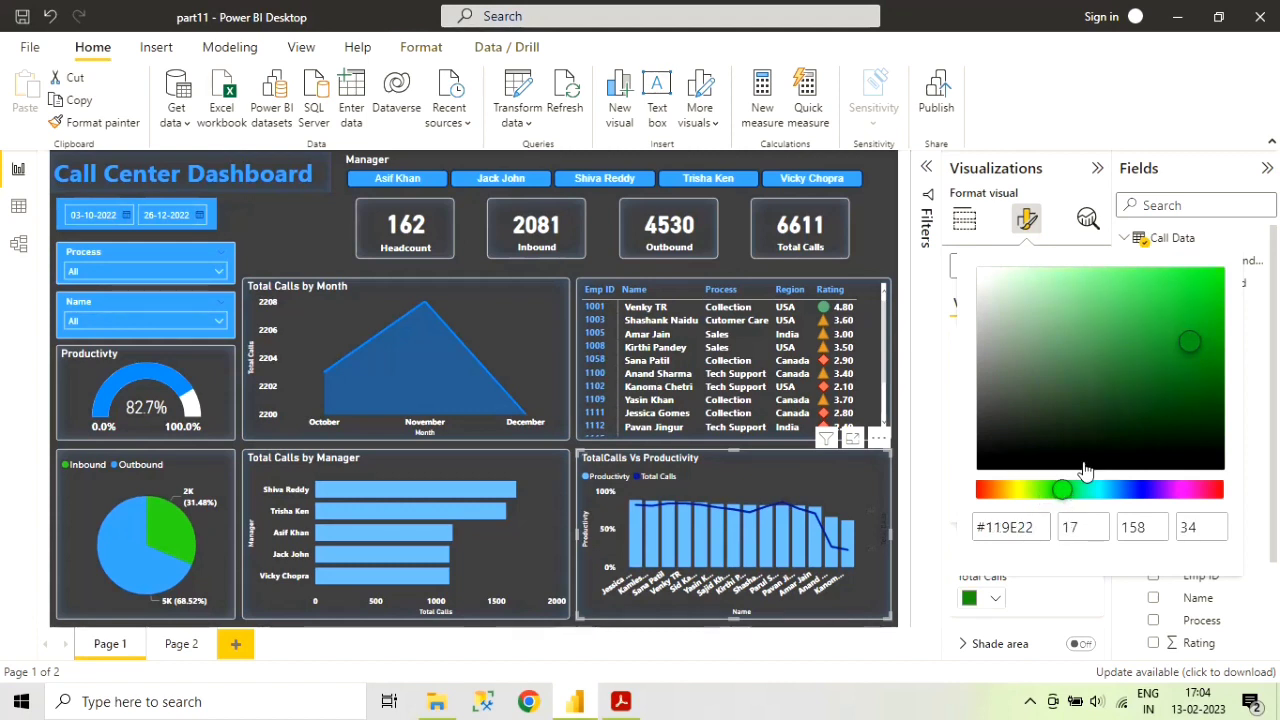
{"action": "left_click", "coordinate": [1196, 315]}
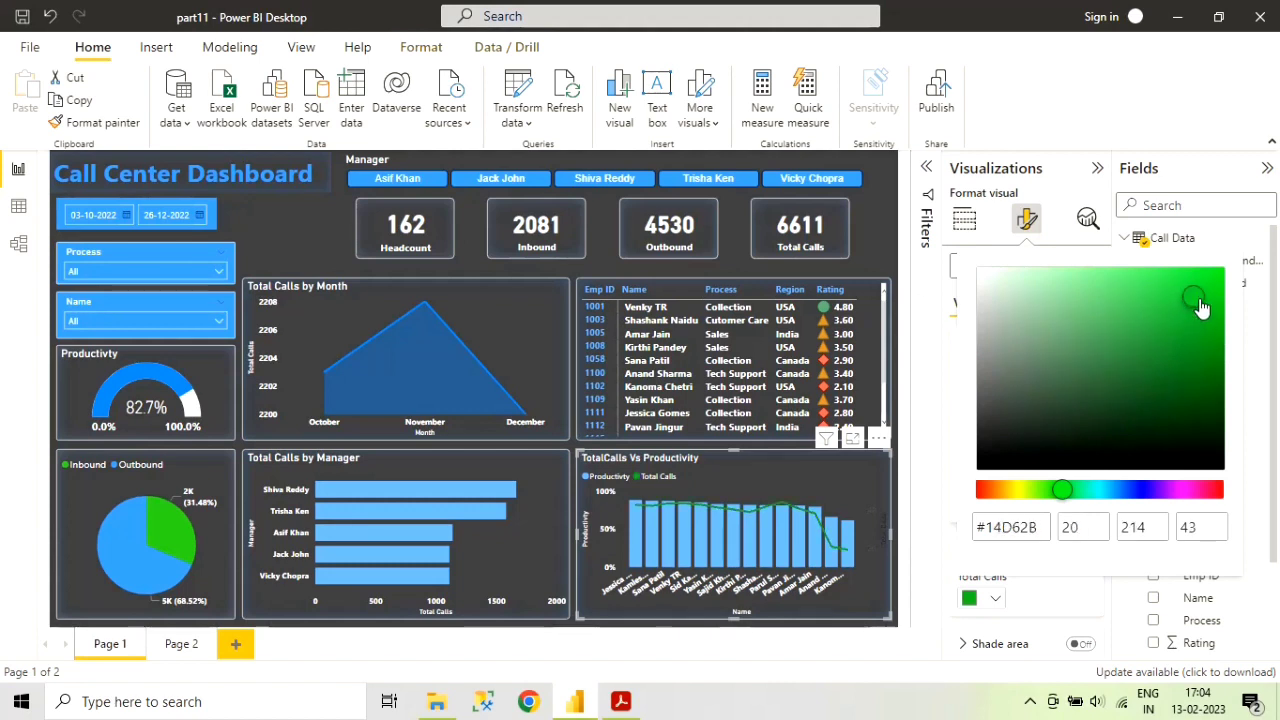
{"action": "left_click_drag", "start_coordinate": [1199, 300], "coordinate": [1213, 355]}
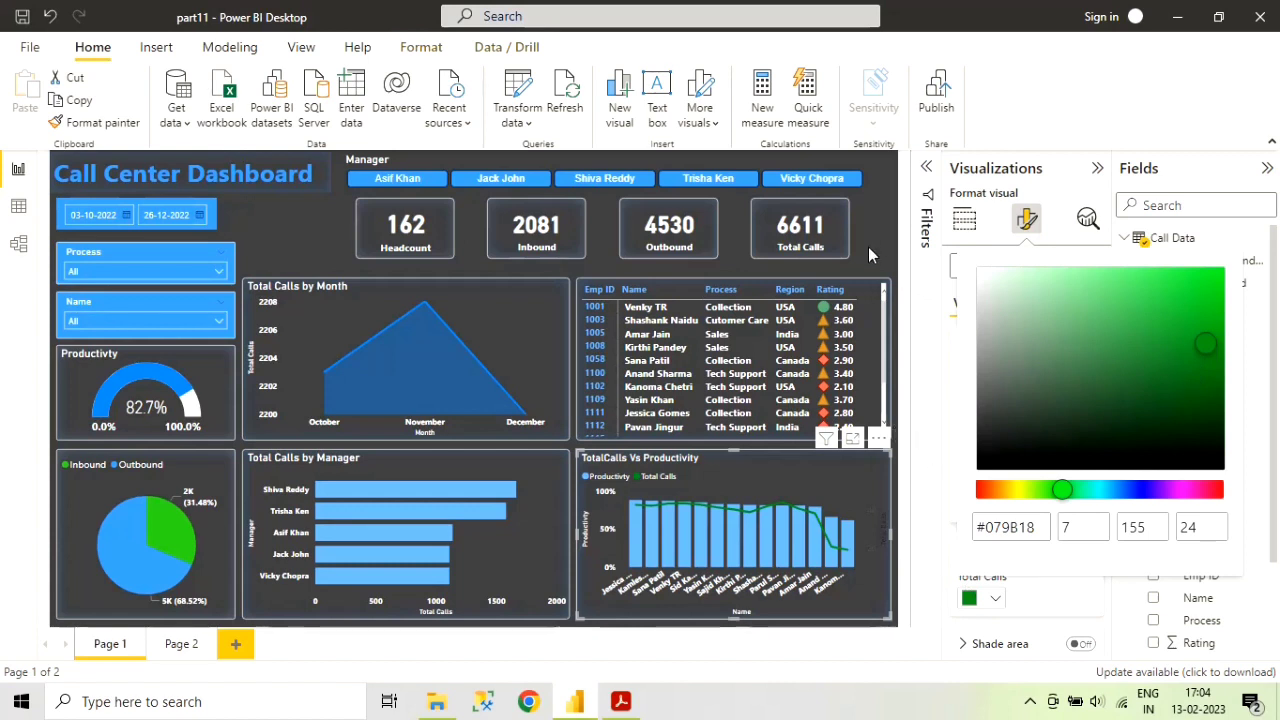
{"action": "left_click", "coordinate": [661, 529]}
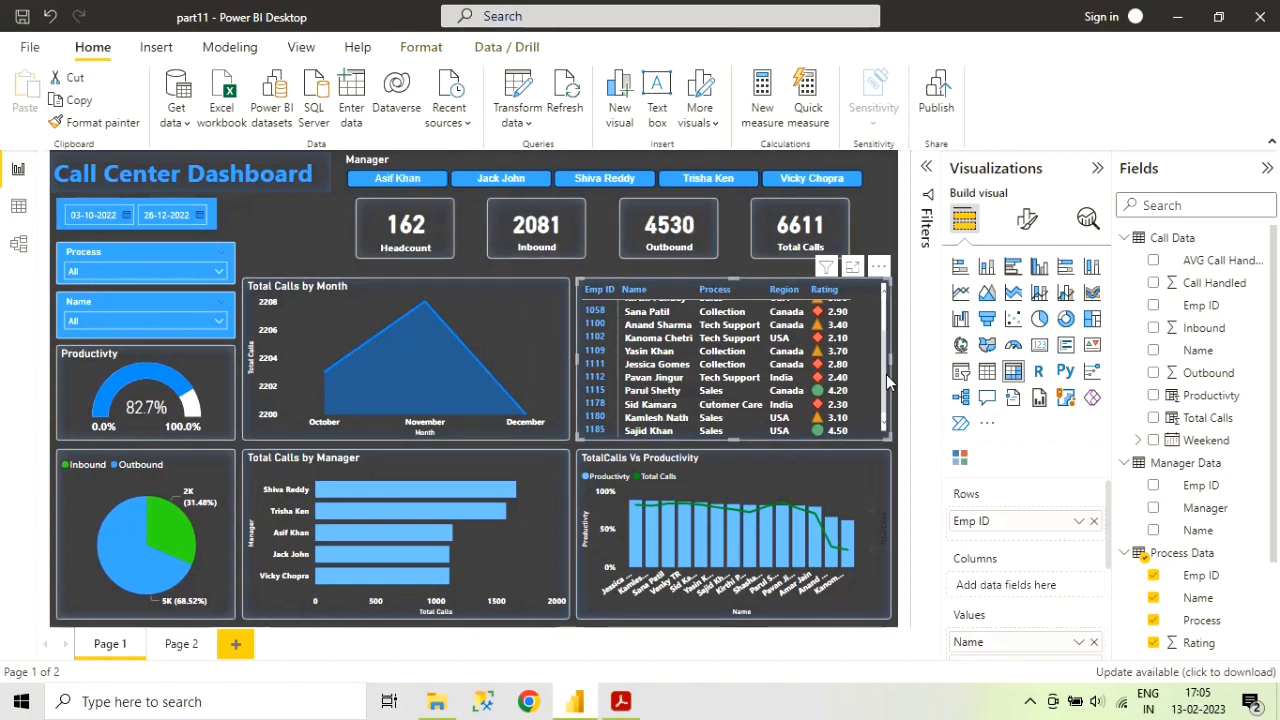
- Look through the employee rating matrix rows and examine the options offered by the Process slicer
{"action": "left_click_drag", "start_coordinate": [888, 339], "coordinate": [885, 301]}
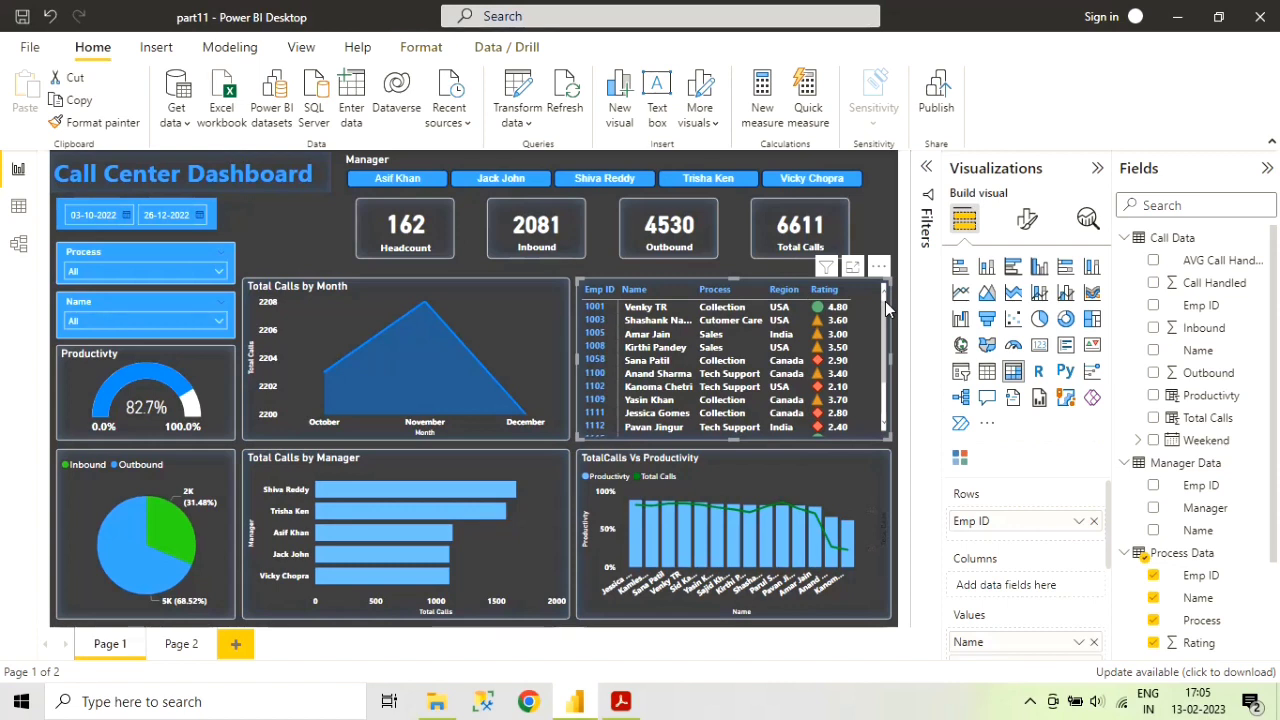
{"action": "left_click", "coordinate": [218, 272]}
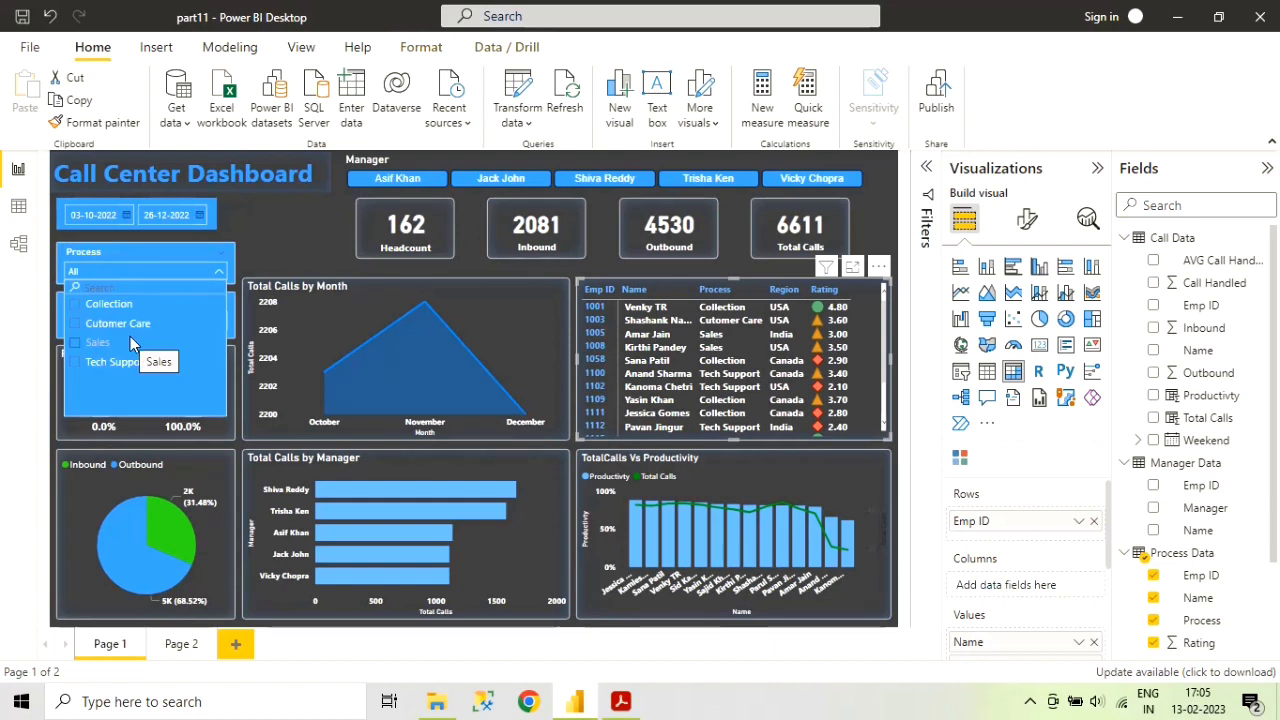
{"action": "left_click", "coordinate": [314, 253]}
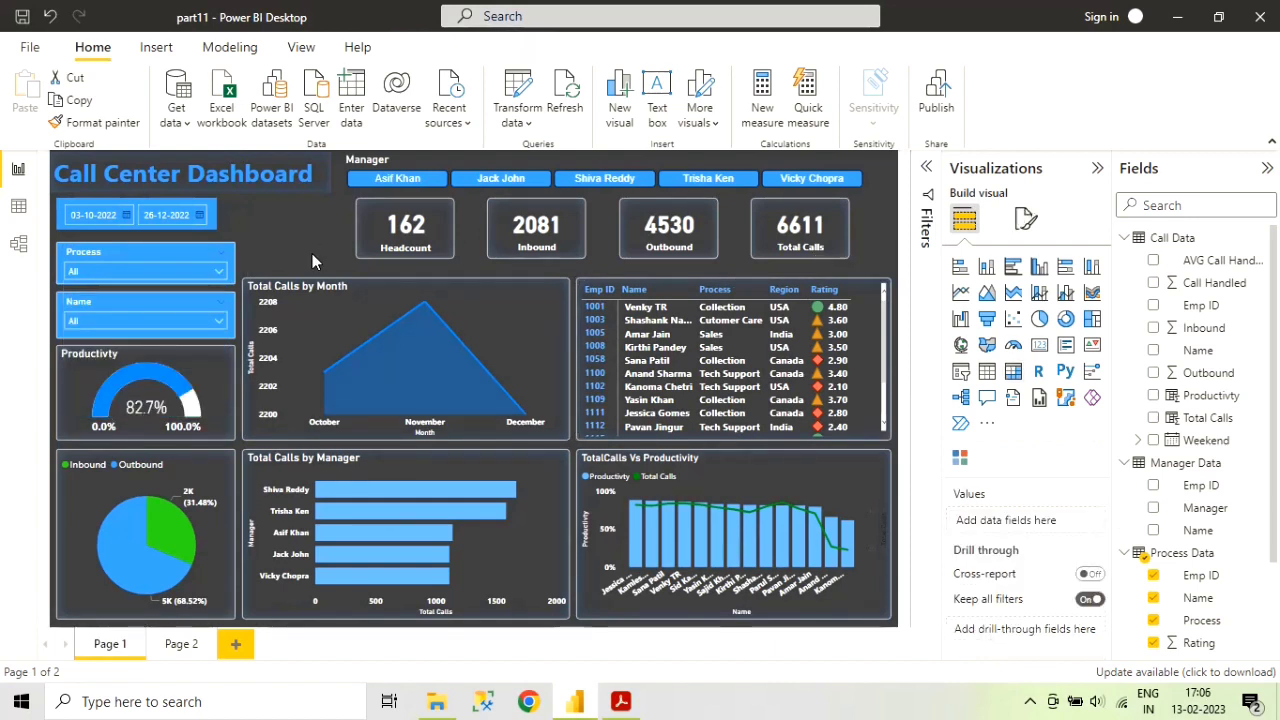